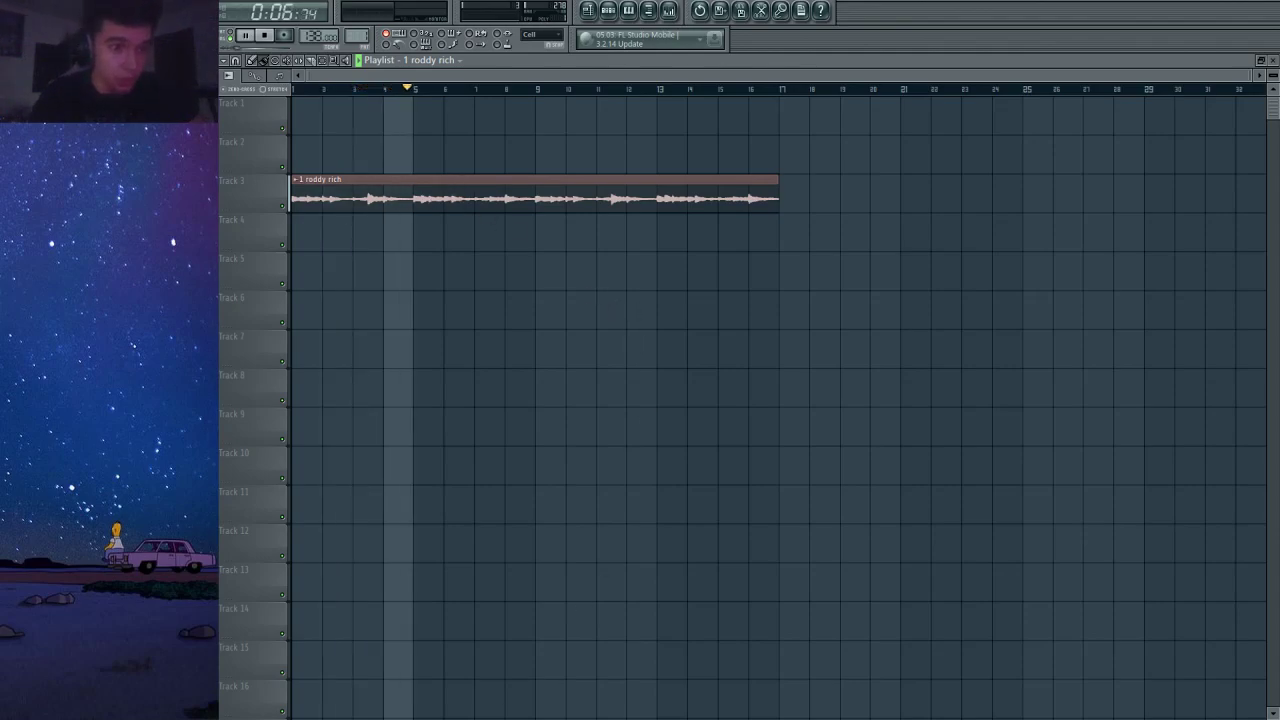
Place Pattern 1 at the start of Track 4 and select bars 1 to 16 of the playlist as the loop region.
left_click(628, 10)
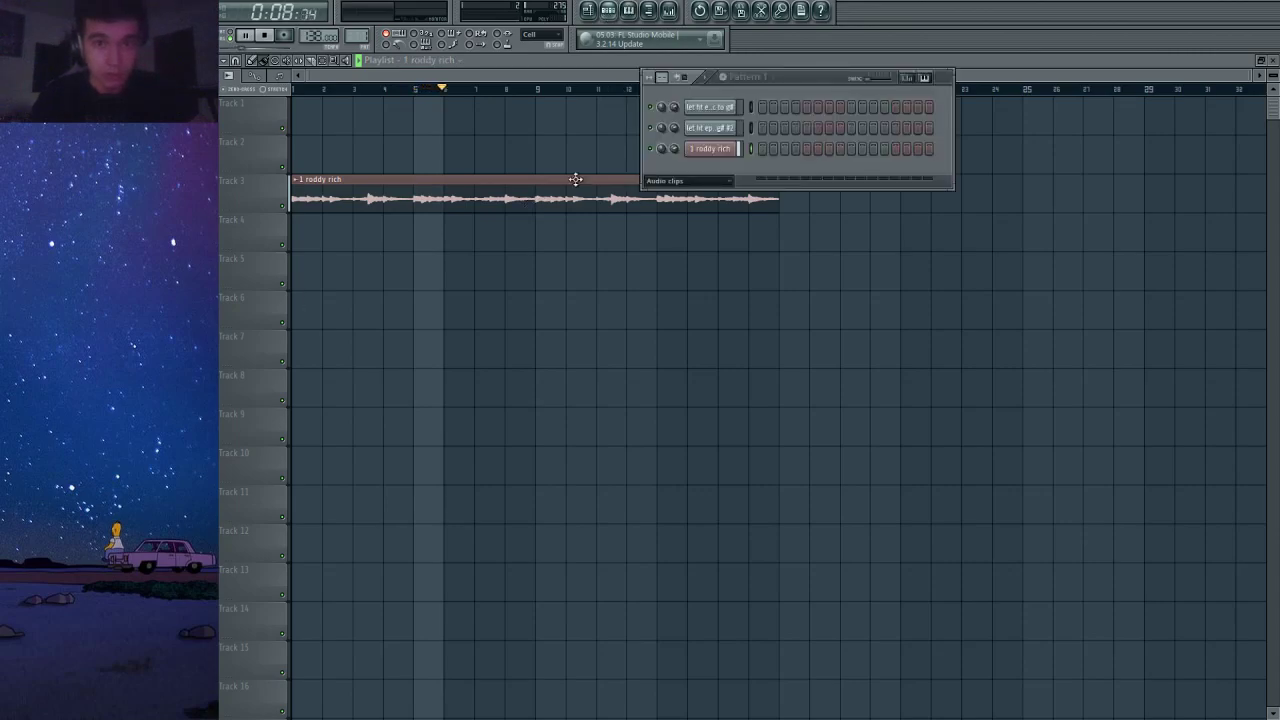
left_click(683, 189)
left_click(438, 63)
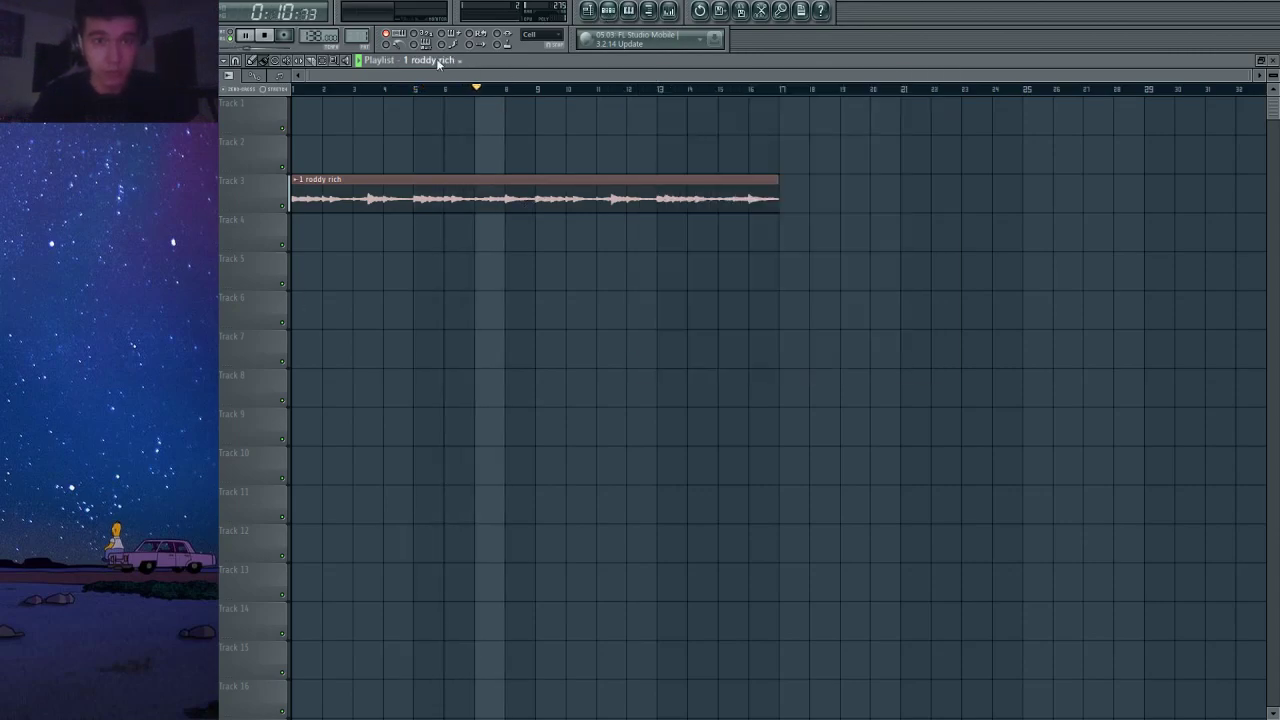
left_click(303, 235)
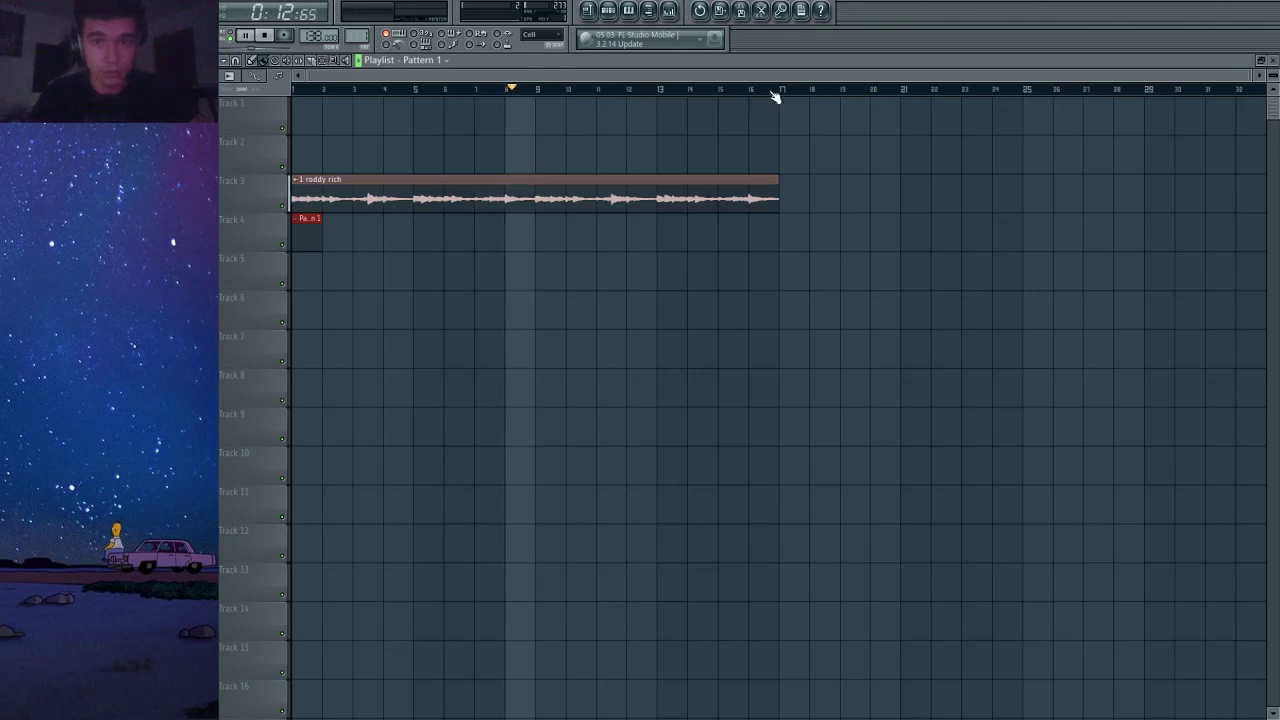
left_click_drag(778, 92, 292, 91)
Load TB - 808 3 into the 808 channel and TB - Clap 2 into the Snare/Clap channel, with a clap on step 9.
left_click(607, 11)
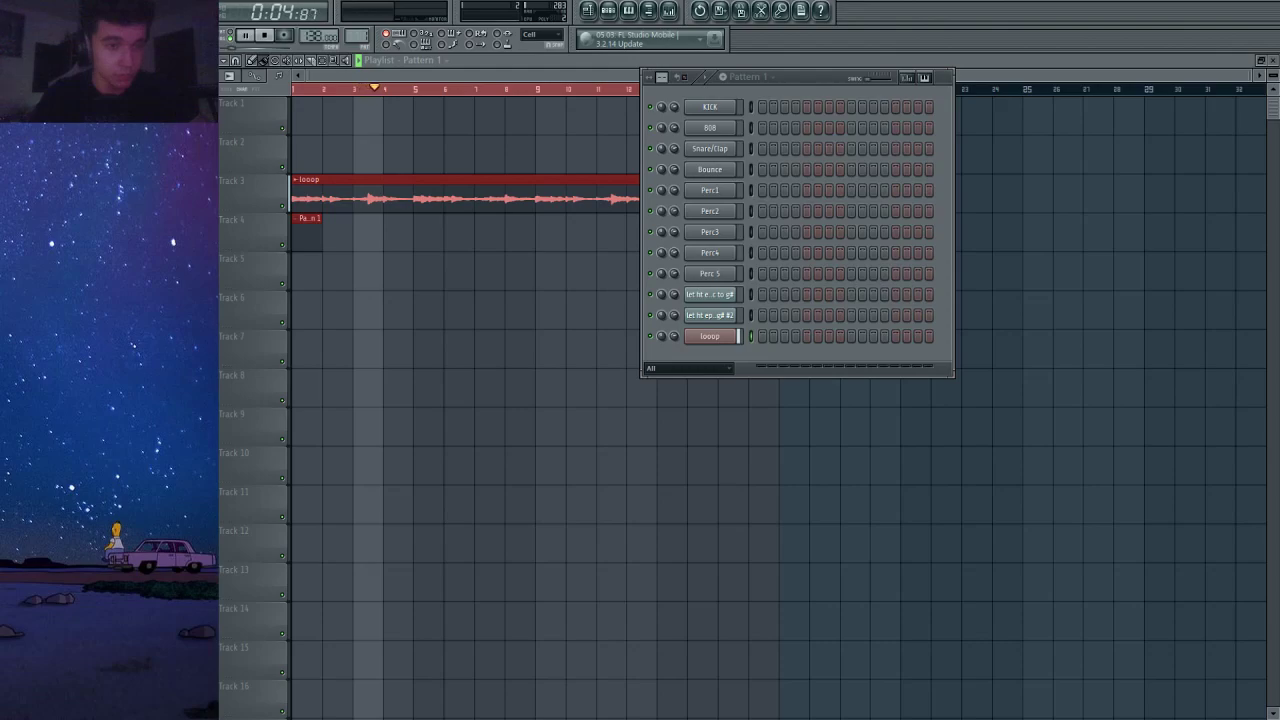
left_click_drag(150, 560, 720, 129)
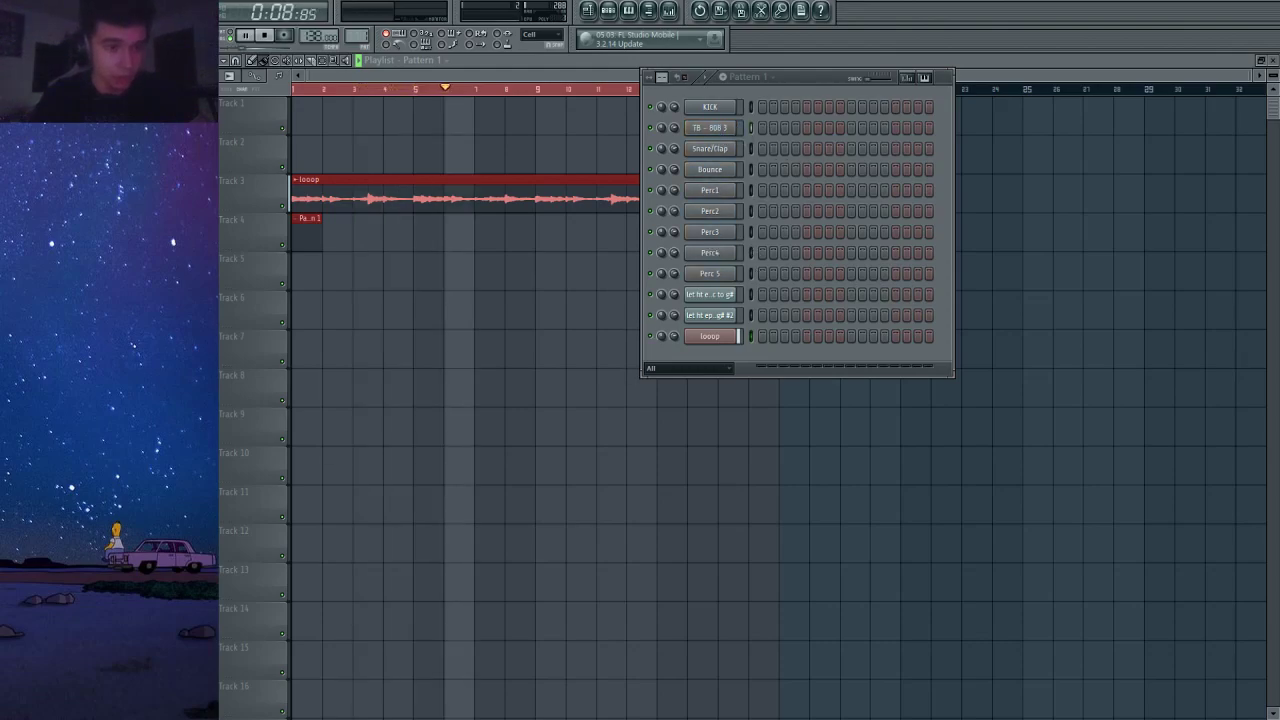
left_click_drag(150, 400, 711, 149)
left_click(852, 149)
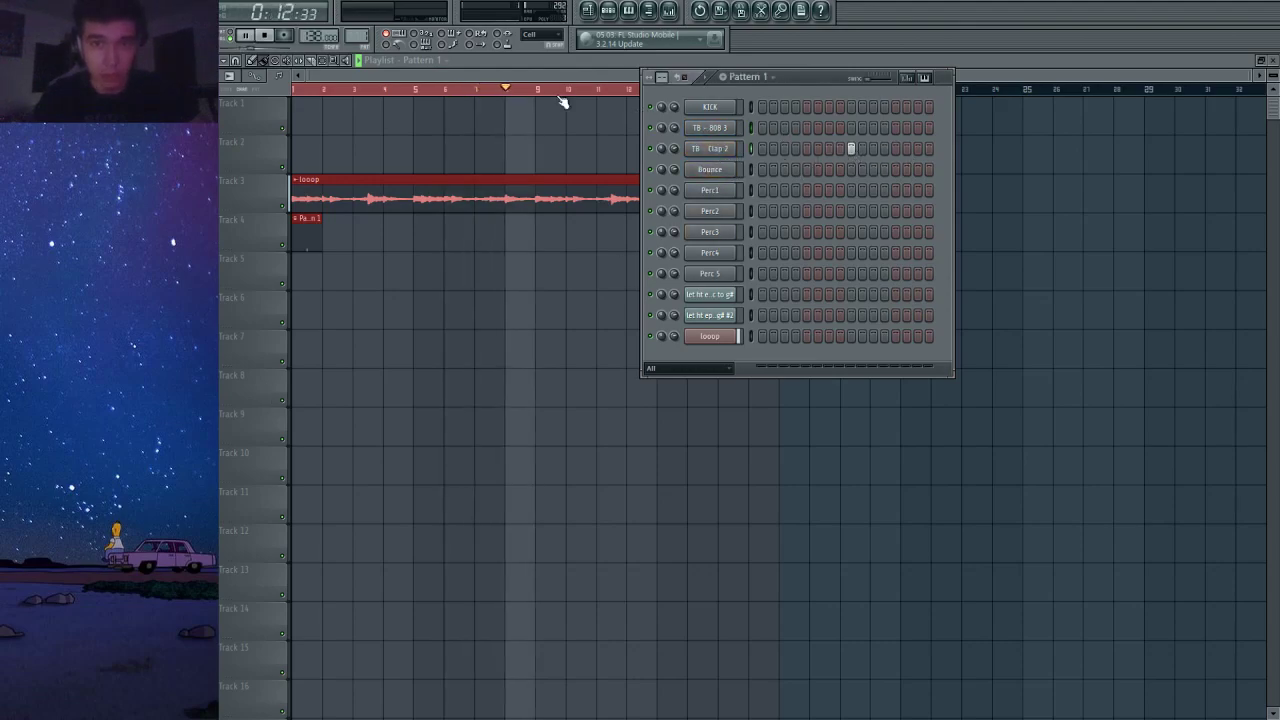
left_click(427, 61)
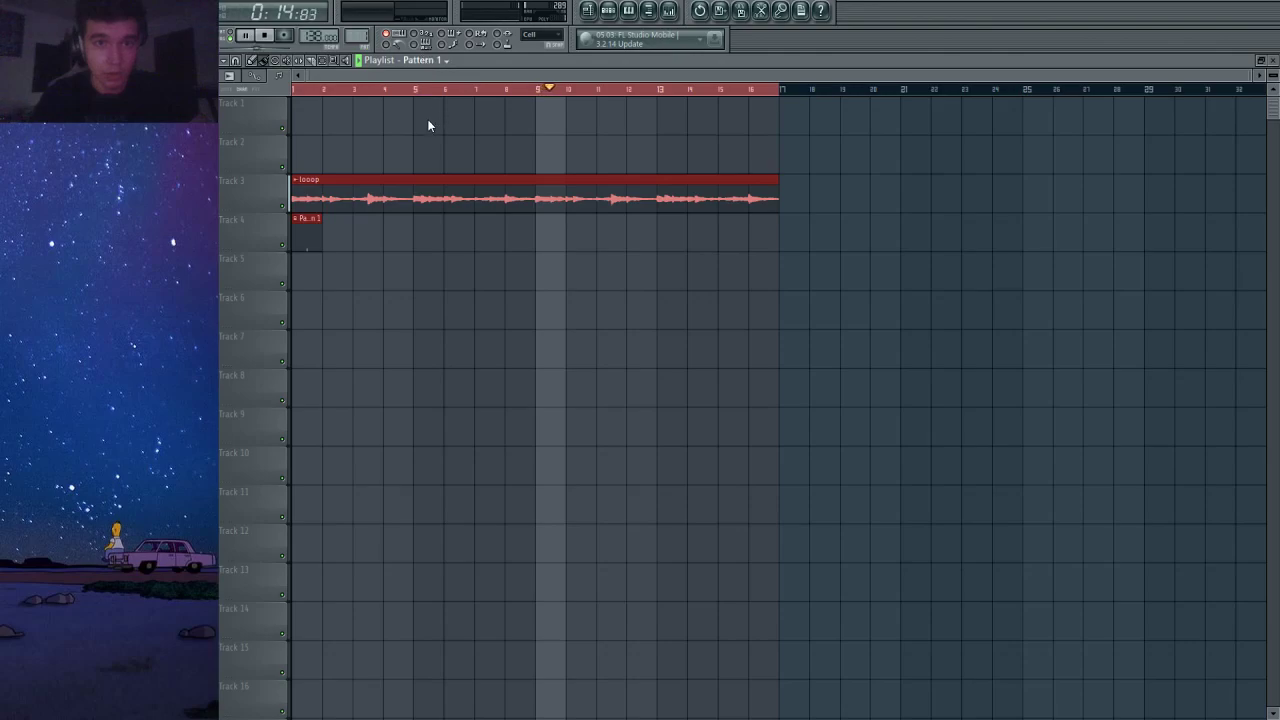
Load the TB - Hat 7 sample into the Perc1 channel and fill every second step with a hat.
left_click(648, 10)
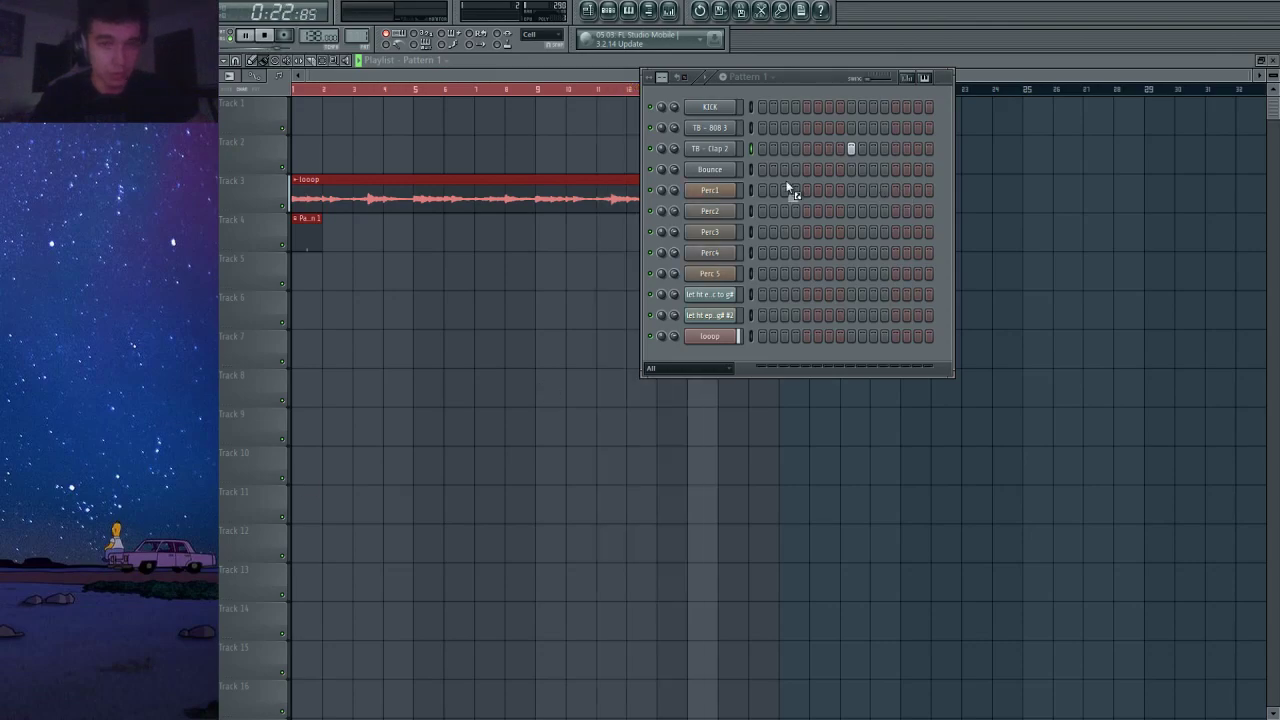
left_click_drag(790, 188, 706, 192)
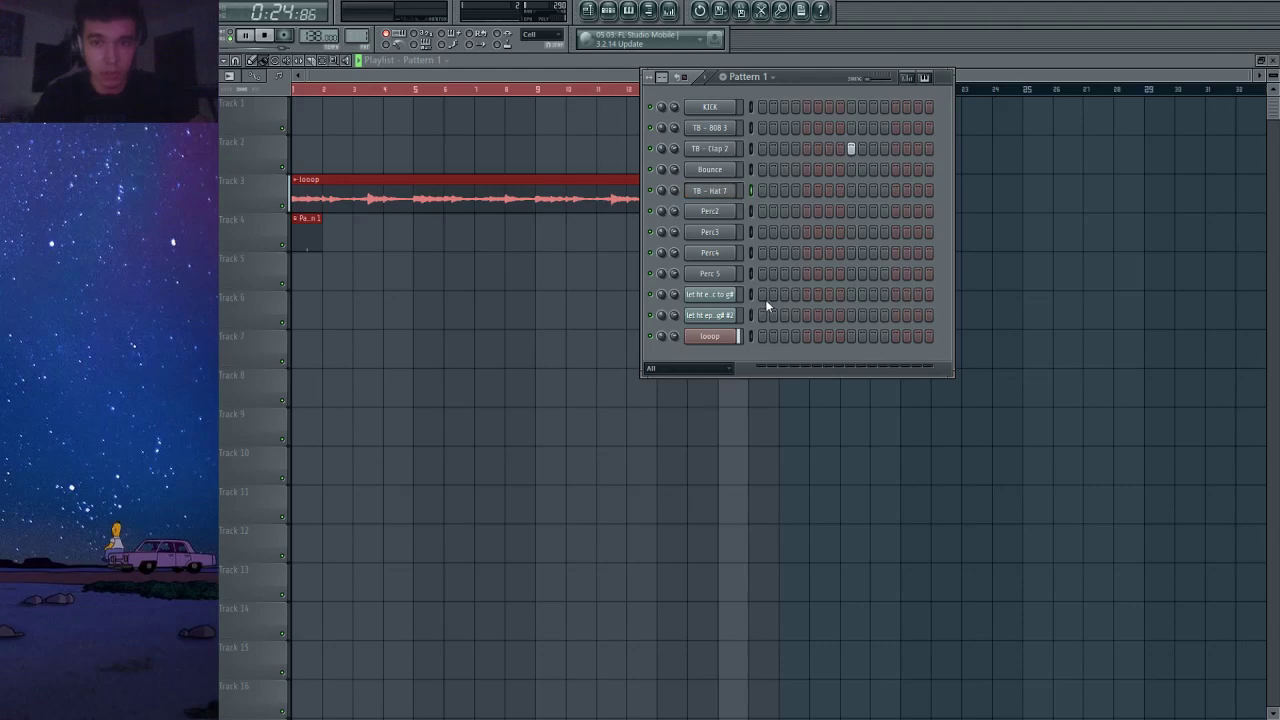
left_click(348, 80)
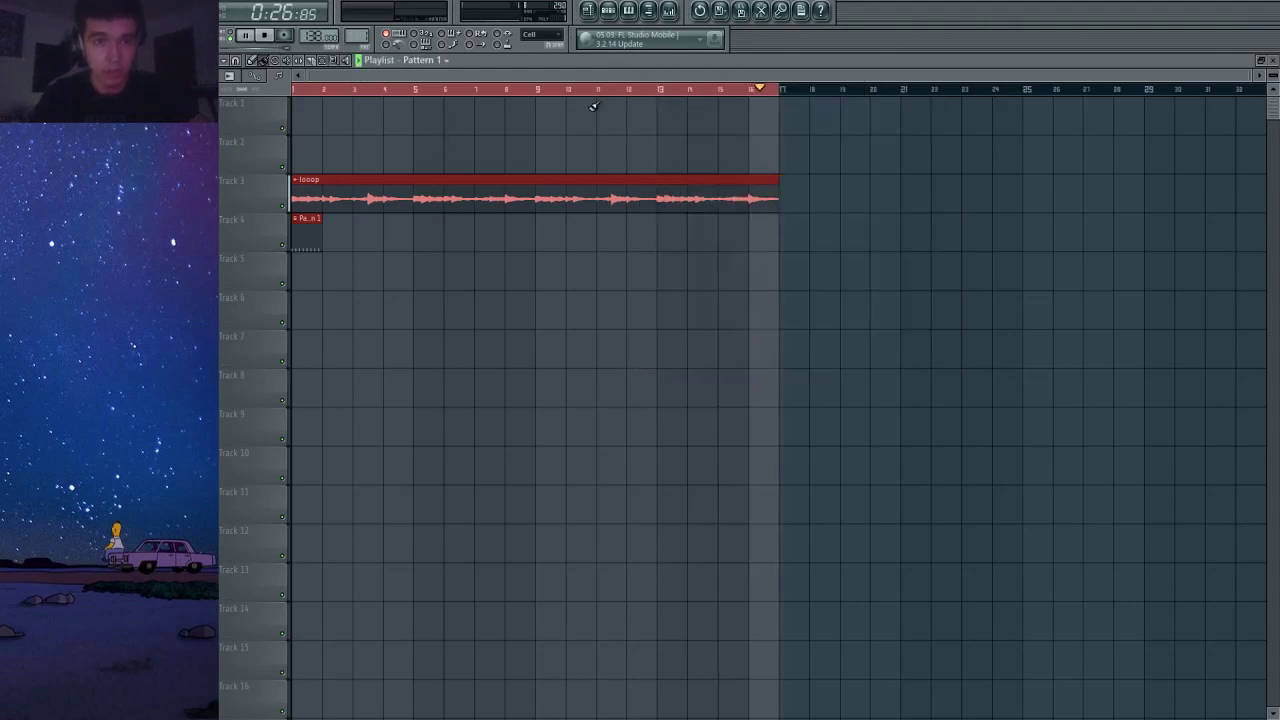
Shorten the playlist loop region to bars 1 to 8 and restart playback with the channel rack open.
left_click_drag(541, 91, 294, 91)
left_click(606, 14)
key("space")
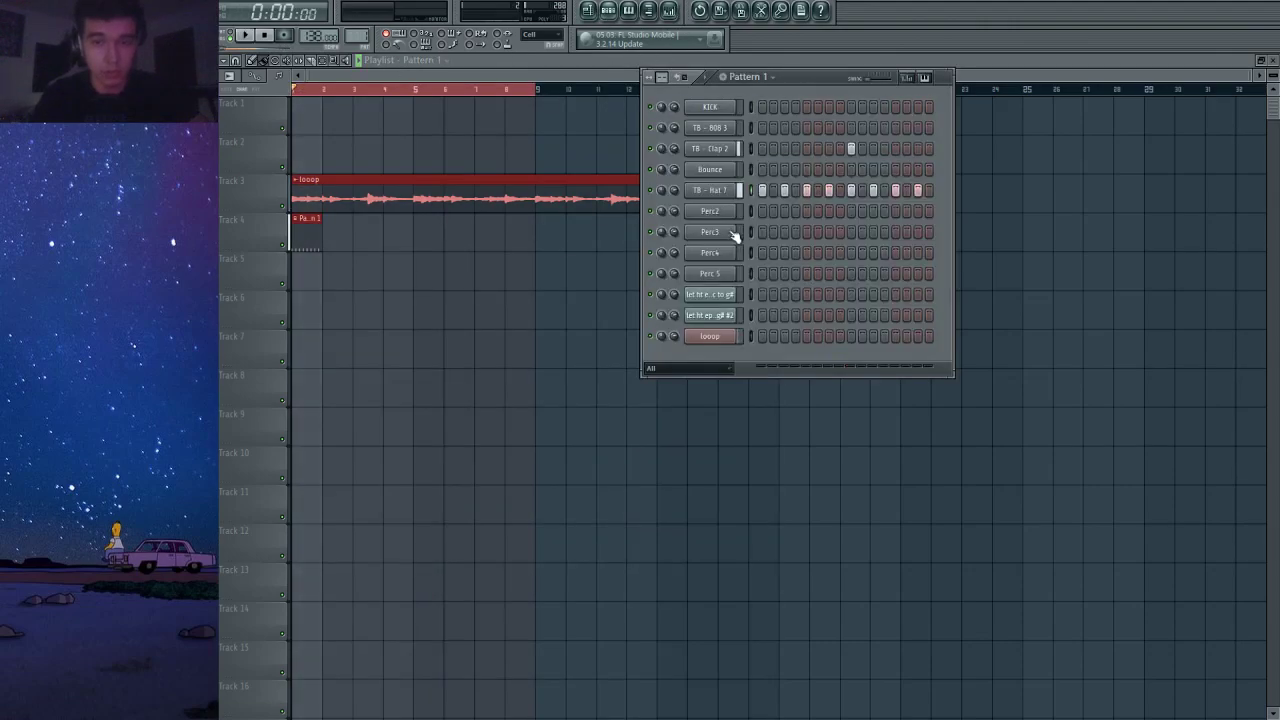
key("space")
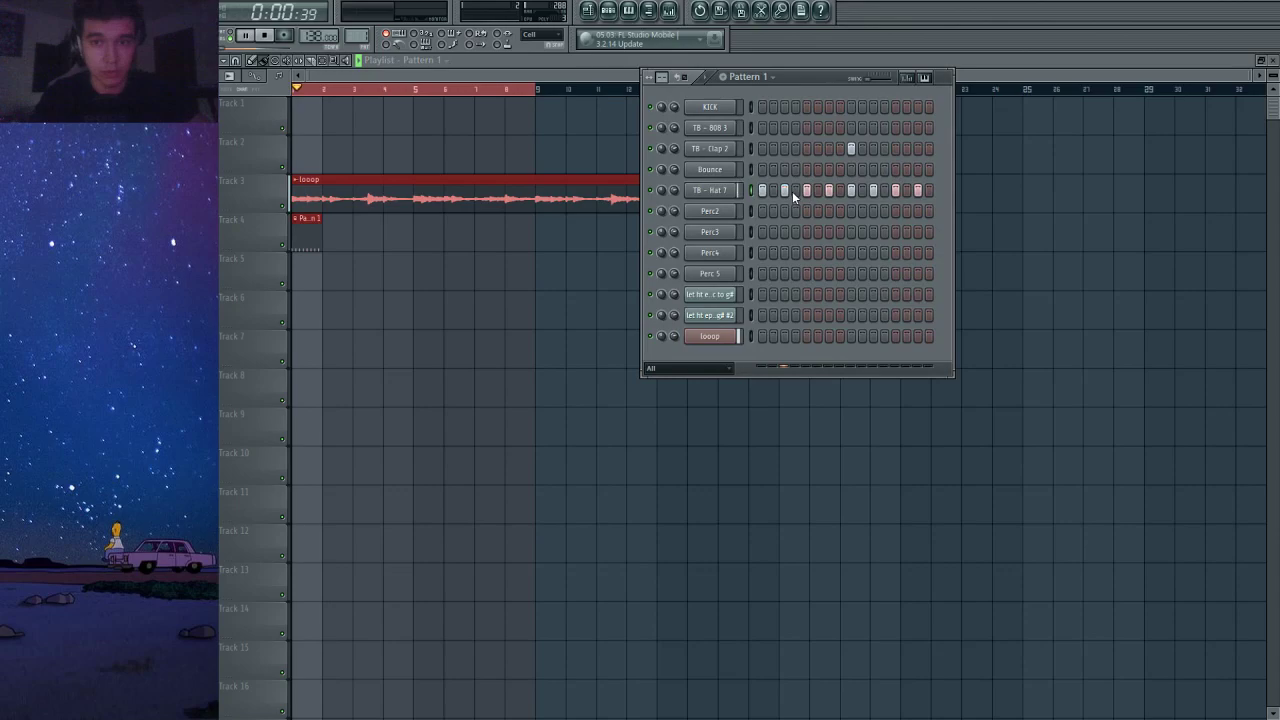
Open the TB - Hat 7 notes in the piano roll and duplicate the one-bar hat pattern twice to fill three bars.
left_click(739, 192)
key("F7")
left_click_drag(660, 292, 306, 344)
key("ctrl+b")
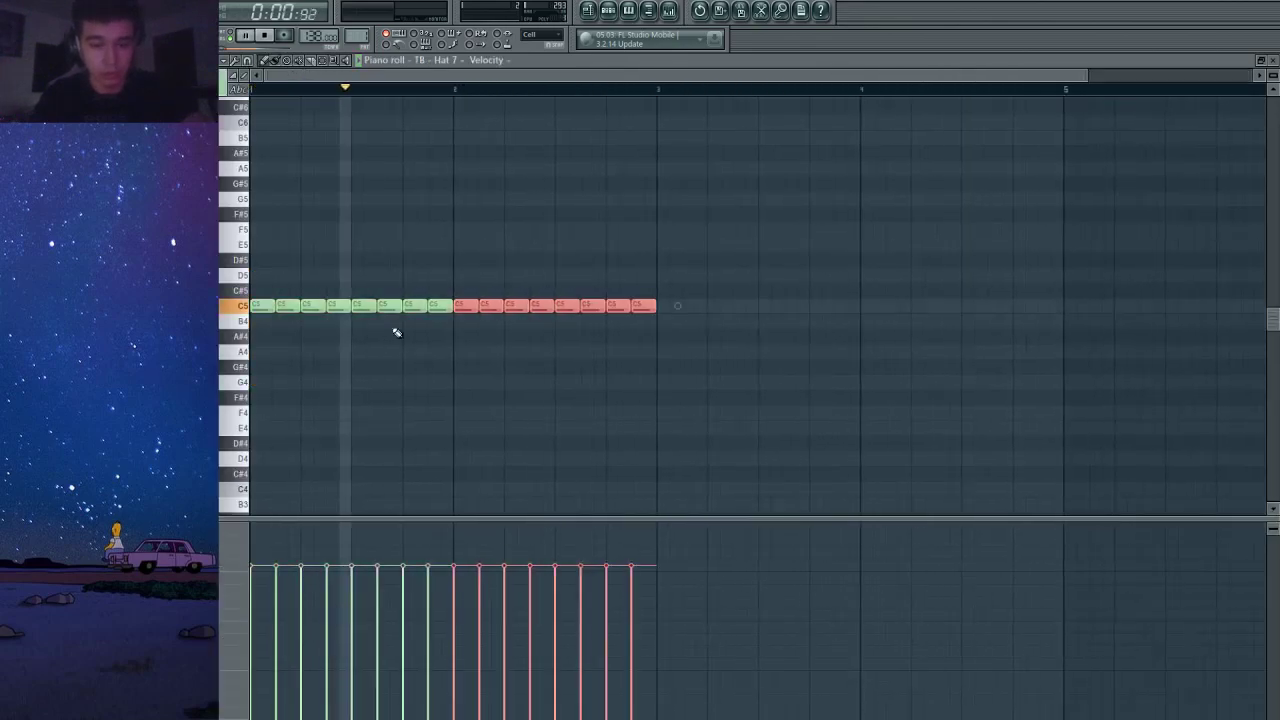
key("ctrl+b")
Chop the seventh hat note of bar 1 into a four-note roll with descending velocities.
scroll(395, 306, "up", 3)
left_click_drag(382, 298, 384, 321)
key("ctrl+u")
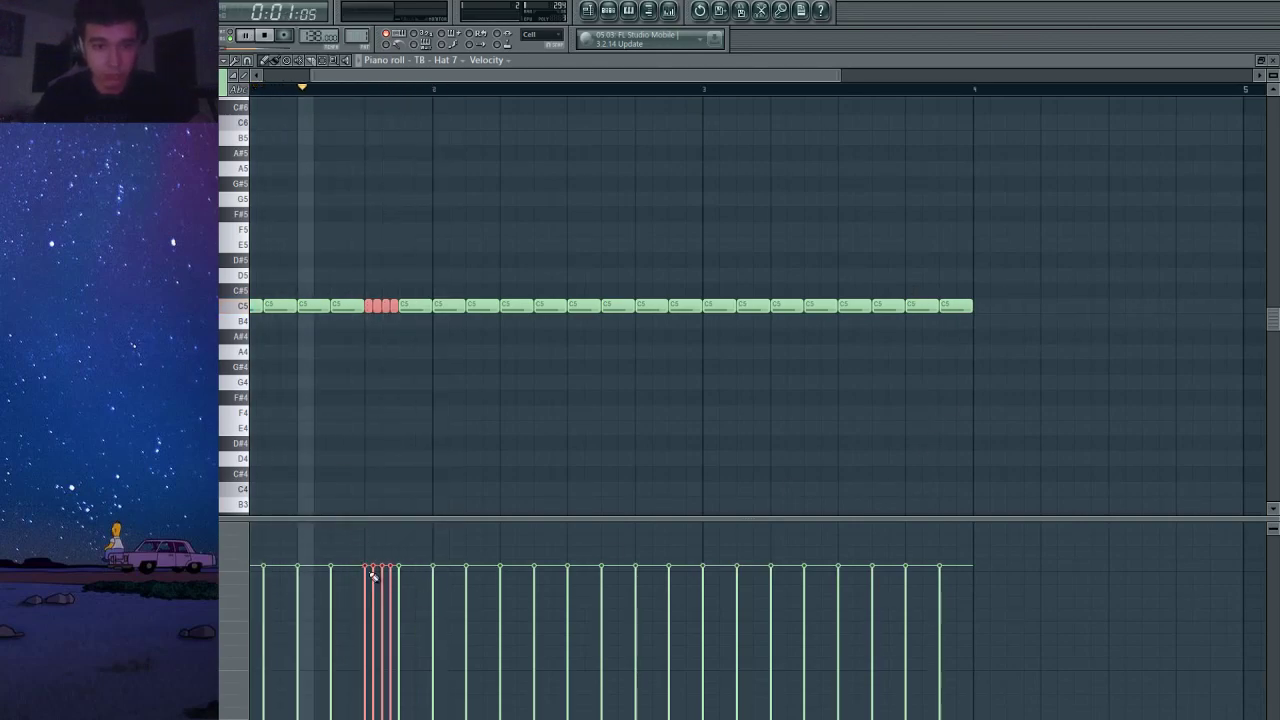
left_click_drag(371, 571, 404, 676)
Play back the hi-hat pattern repeatedly to check how the roll in bar 1 sounds.
key("space")
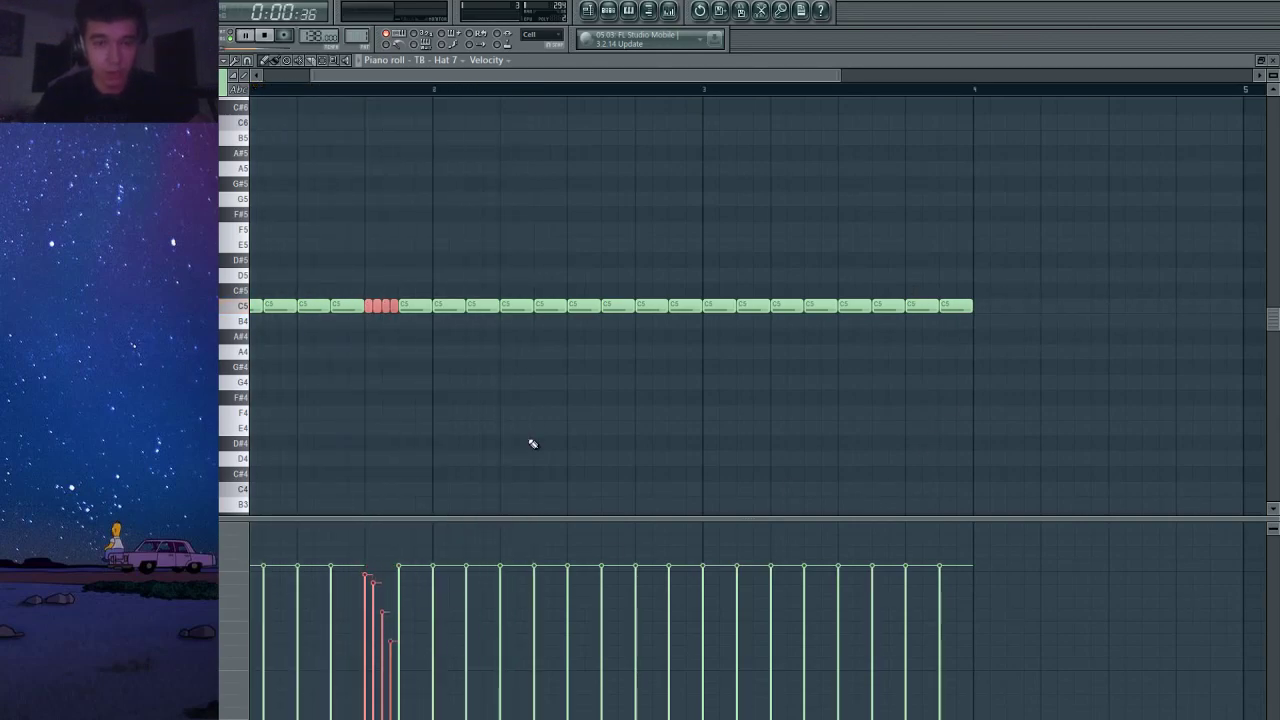
key("space")
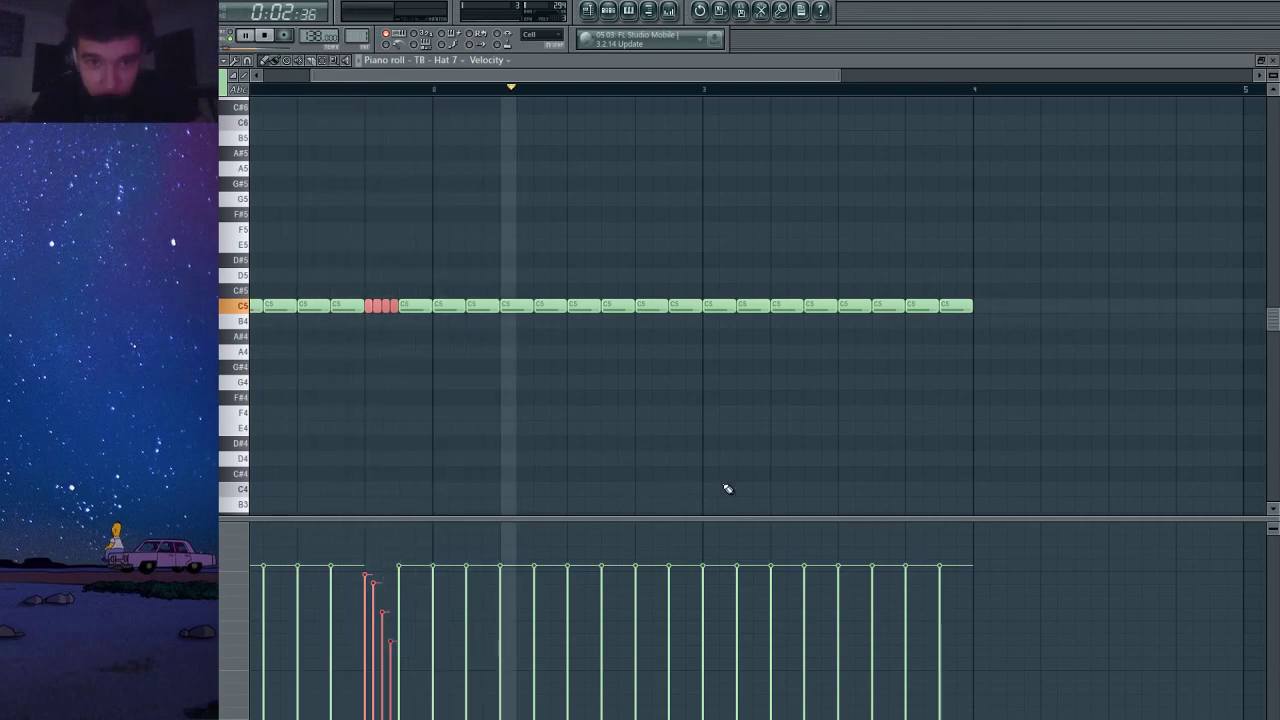
key("space")
key("space")
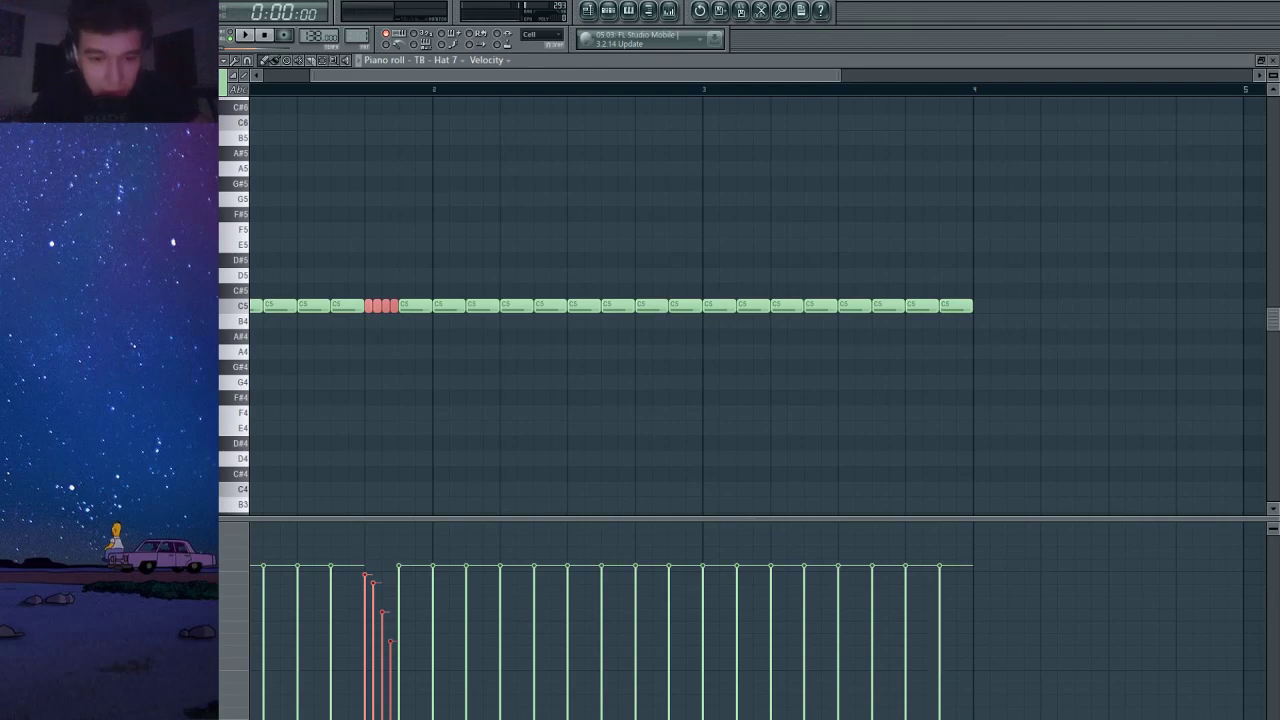
key("space")
scroll(450, 205, "down", 2)
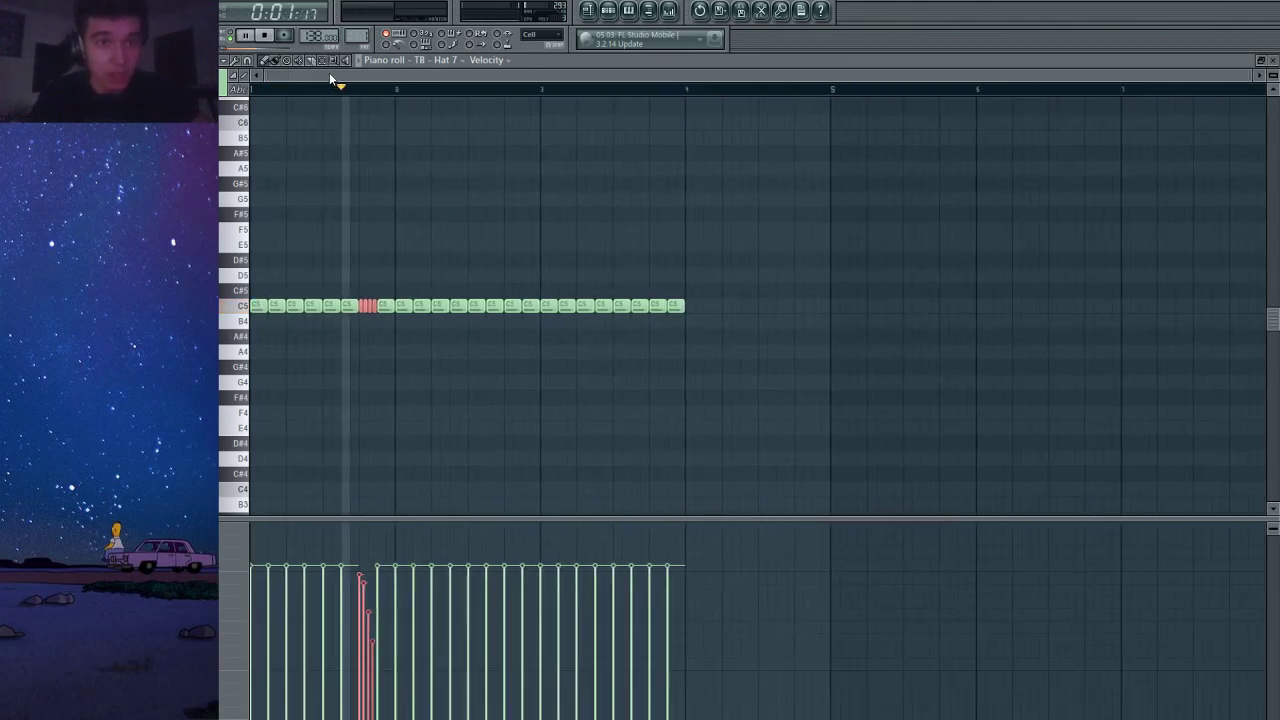
scroll(457, 294, "up", 2)
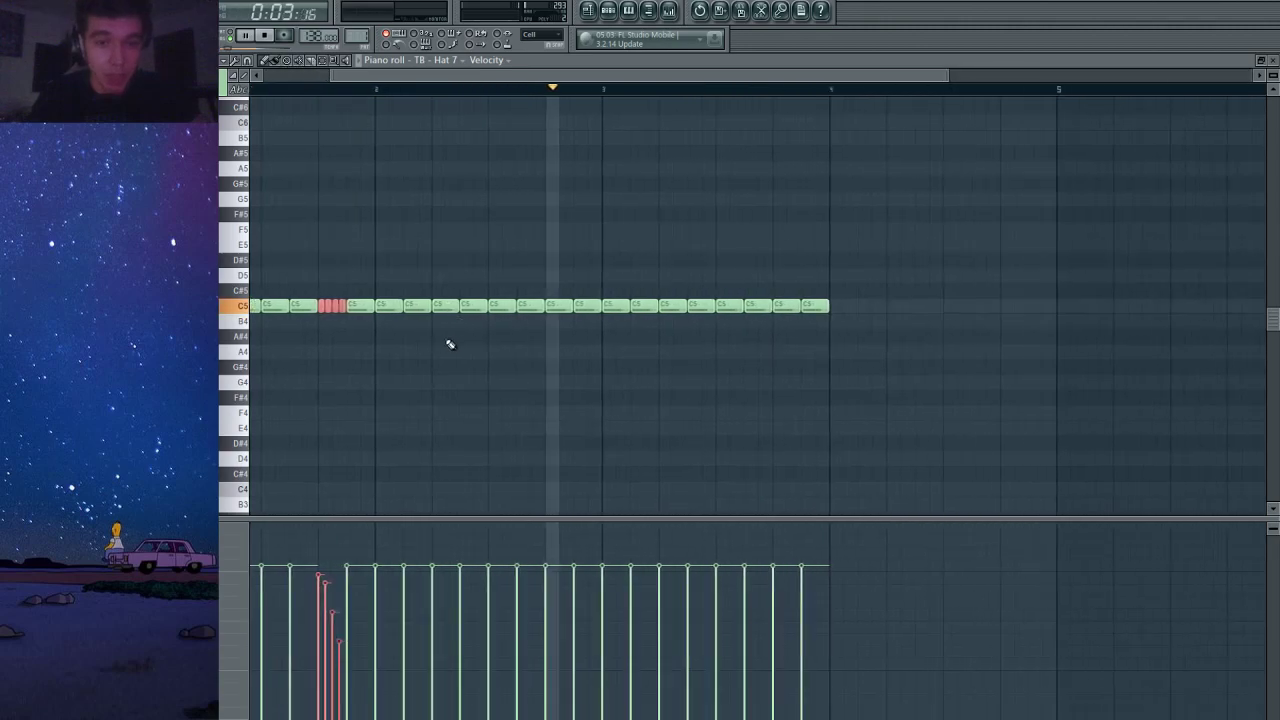
key("space")
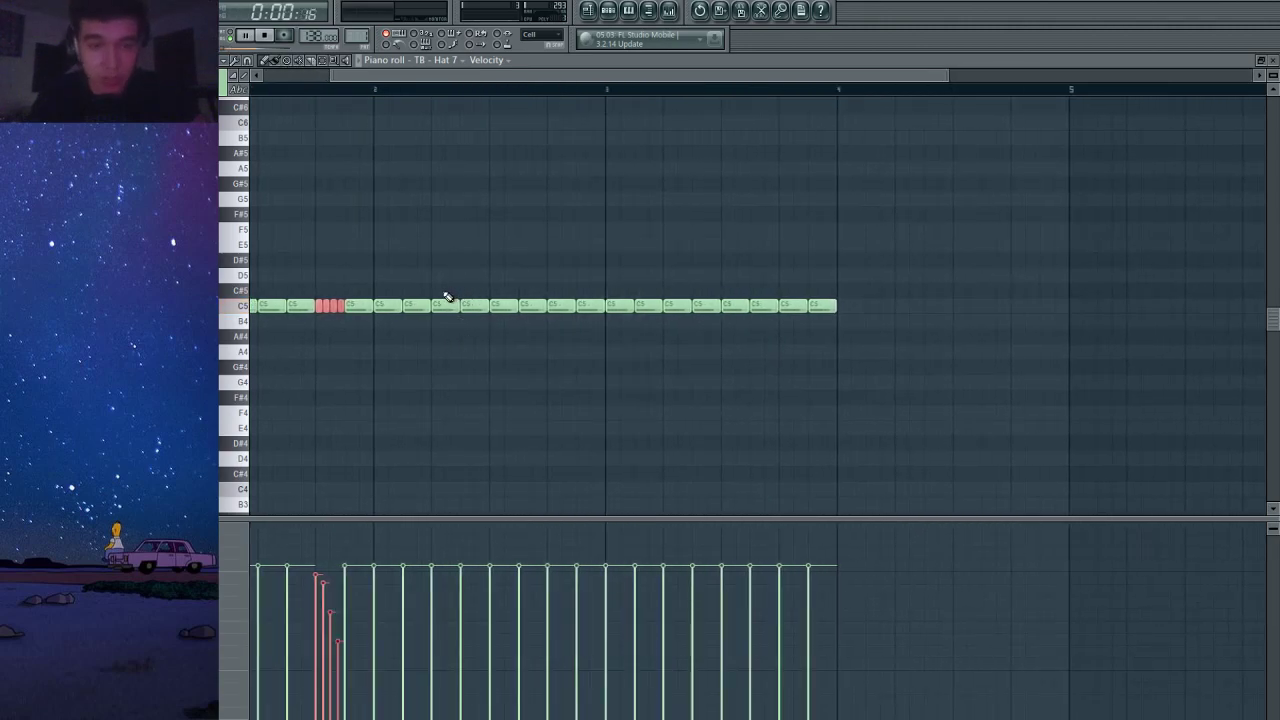
left_click(1273, 60)
key("space")
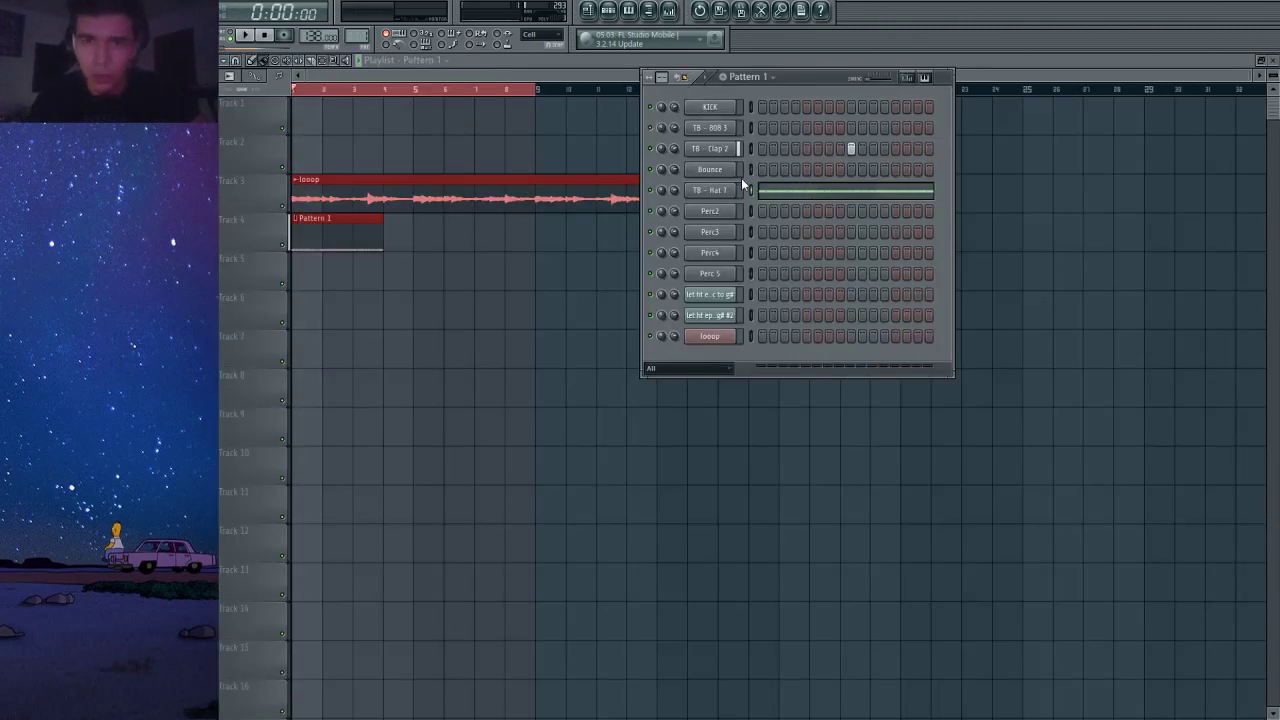
key("space")
Split the third and seventh hat notes of bar 2 into two half-length hits each, the second one at lower velocity.
left_click(788, 191)
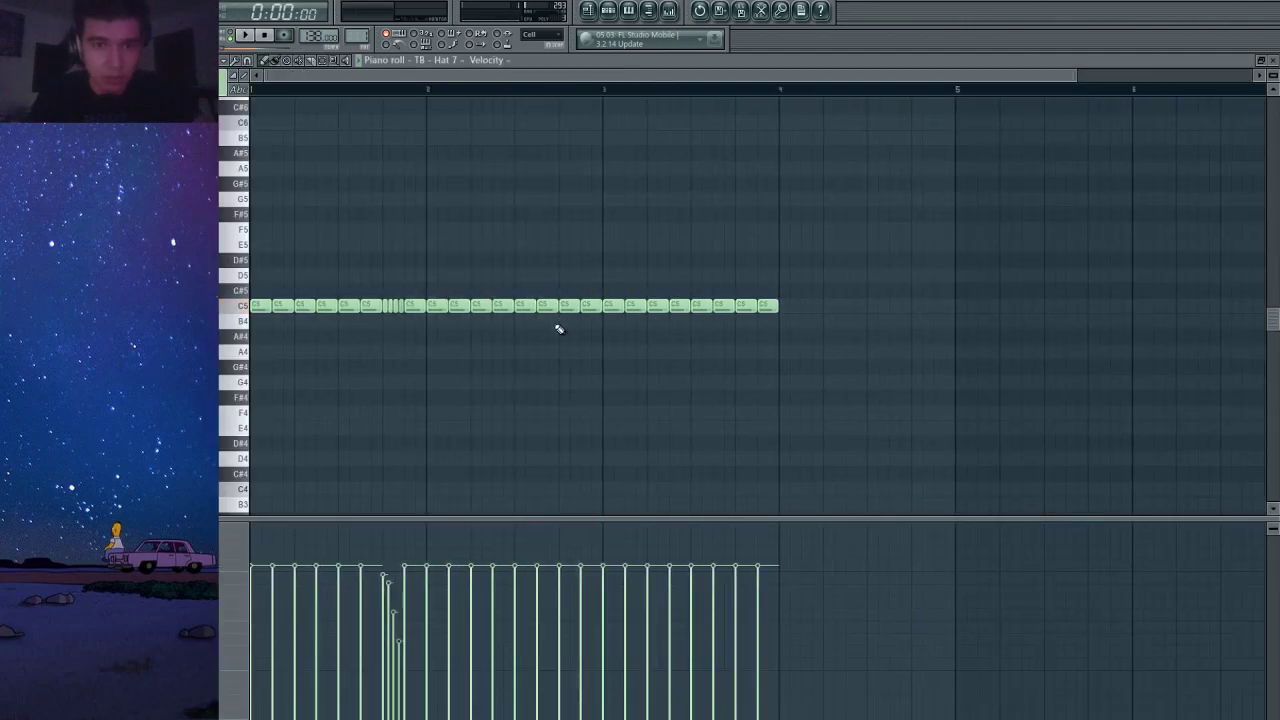
left_click_drag(488, 305, 479, 305)
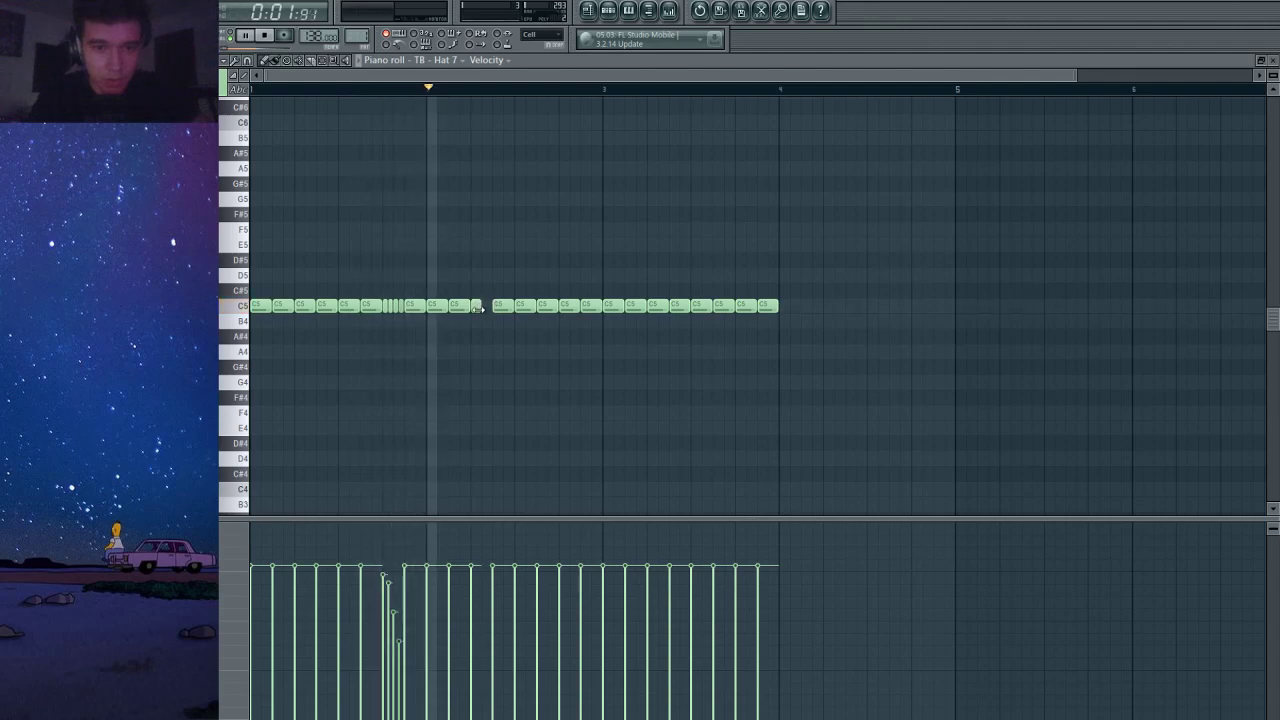
left_click(487, 306)
scroll(487, 311, "down", 3)
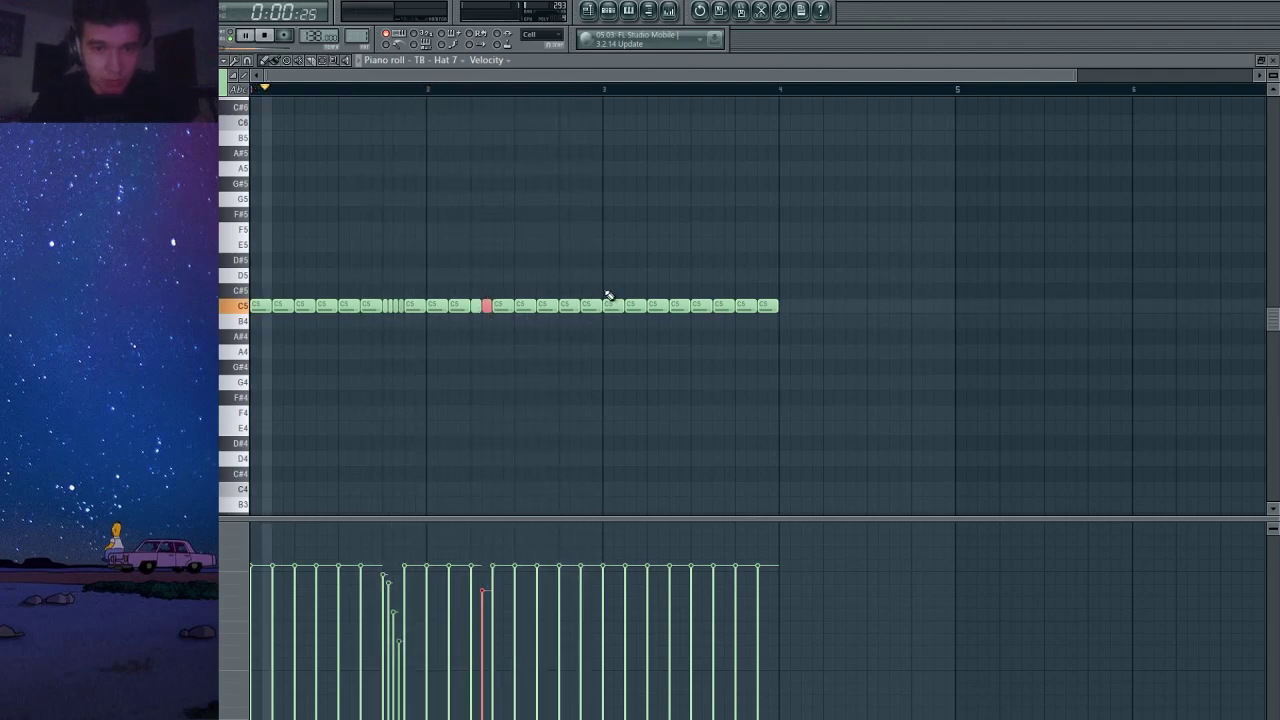
left_click(566, 305)
left_click_drag(574, 303, 568, 304)
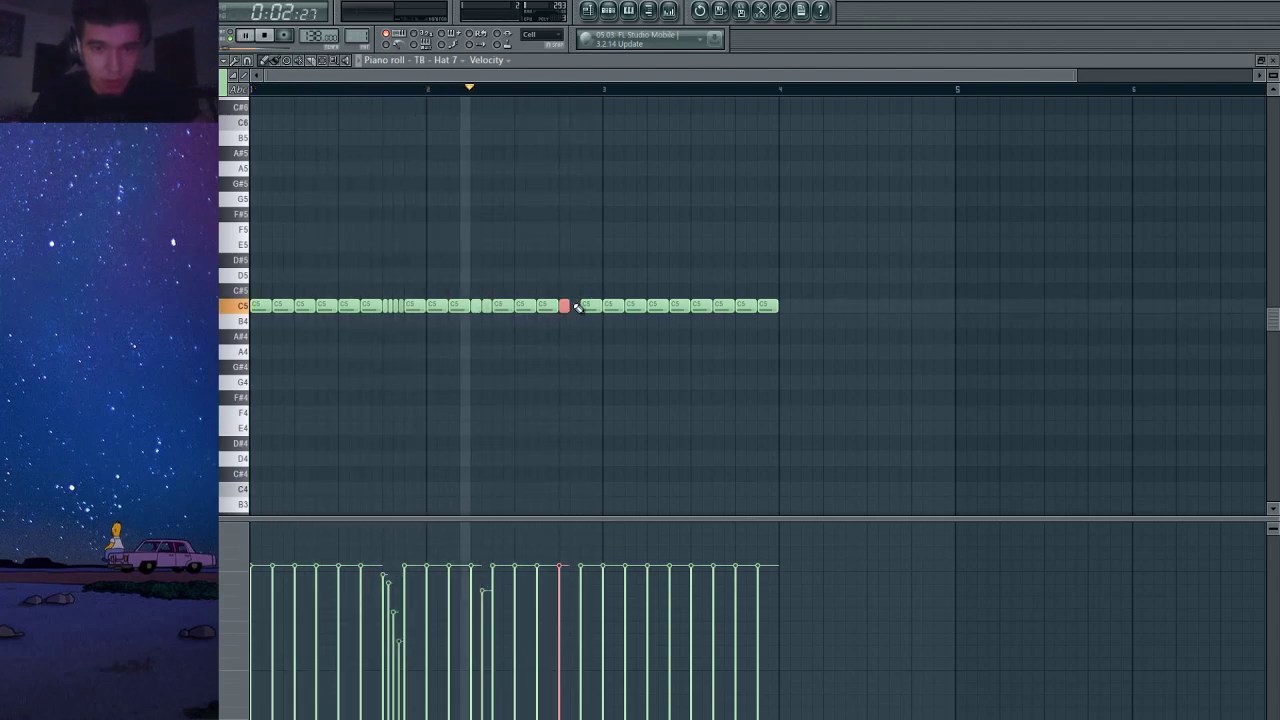
left_click(575, 305)
scroll(575, 305, "down", 3)
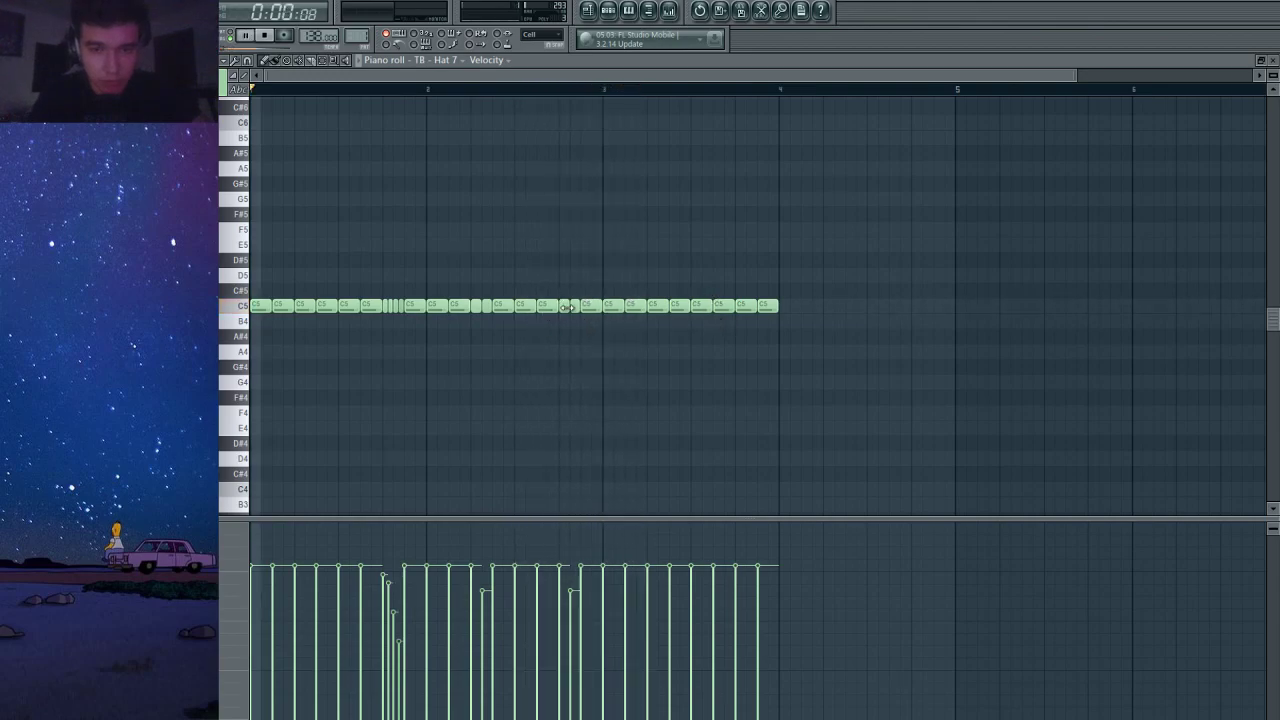
Delete the fourth hat note of bar 1 and extend the hat pattern with a copied bar in bar 4.
right_click(326, 305)
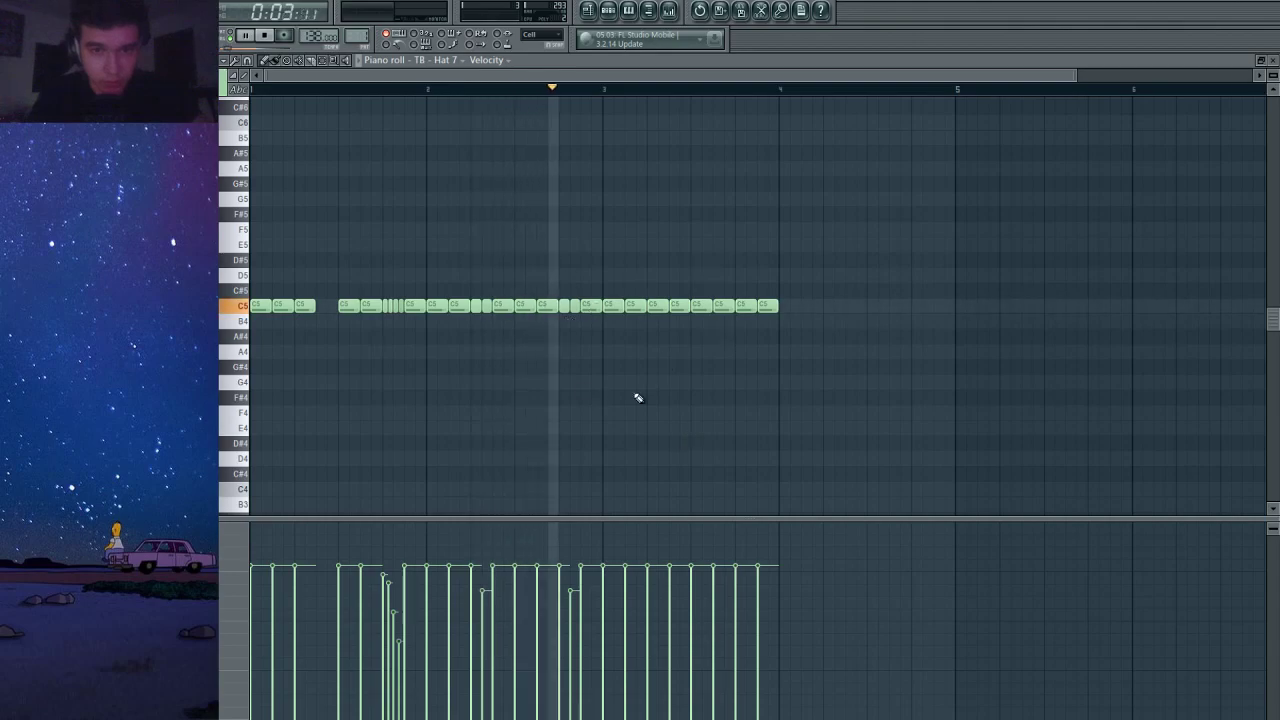
left_click_drag(783, 283, 757, 337)
left_click(763, 280)
Chop the seventh hat note of bar 3 into a four-note roll with descending velocities.
key("space")
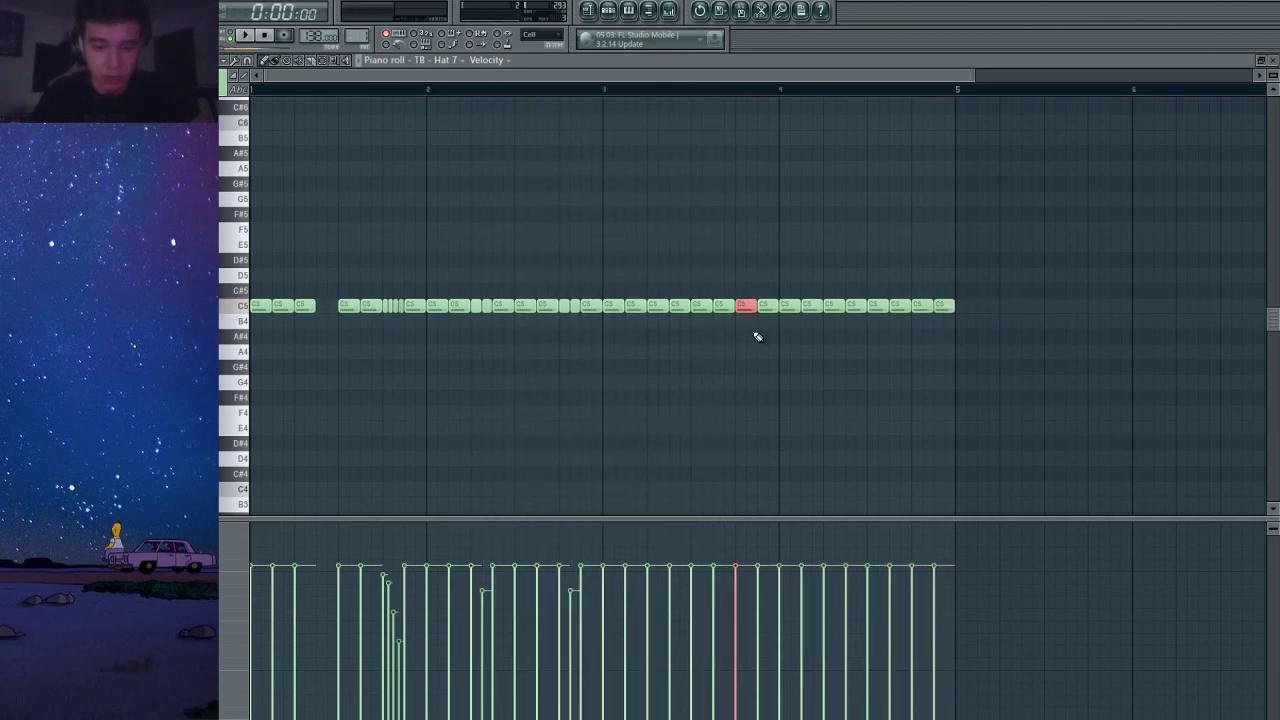
key("ctrl+u")
key("space")
left_click_drag(736, 571, 757, 638)
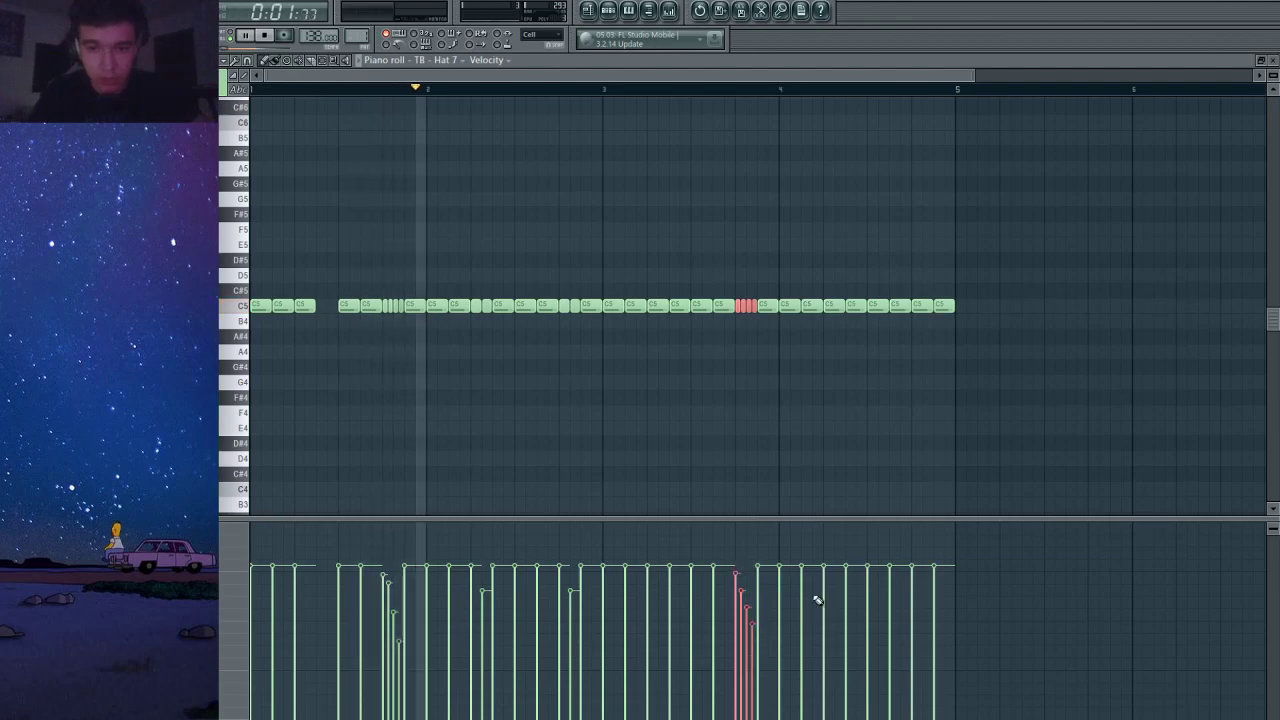
Lower the bar 3 roll and the third and fourth notes of bar 4 to A4, and bar 4's last two notes to B4 and A#4.
key("Down")
key("Down")
key("Down")
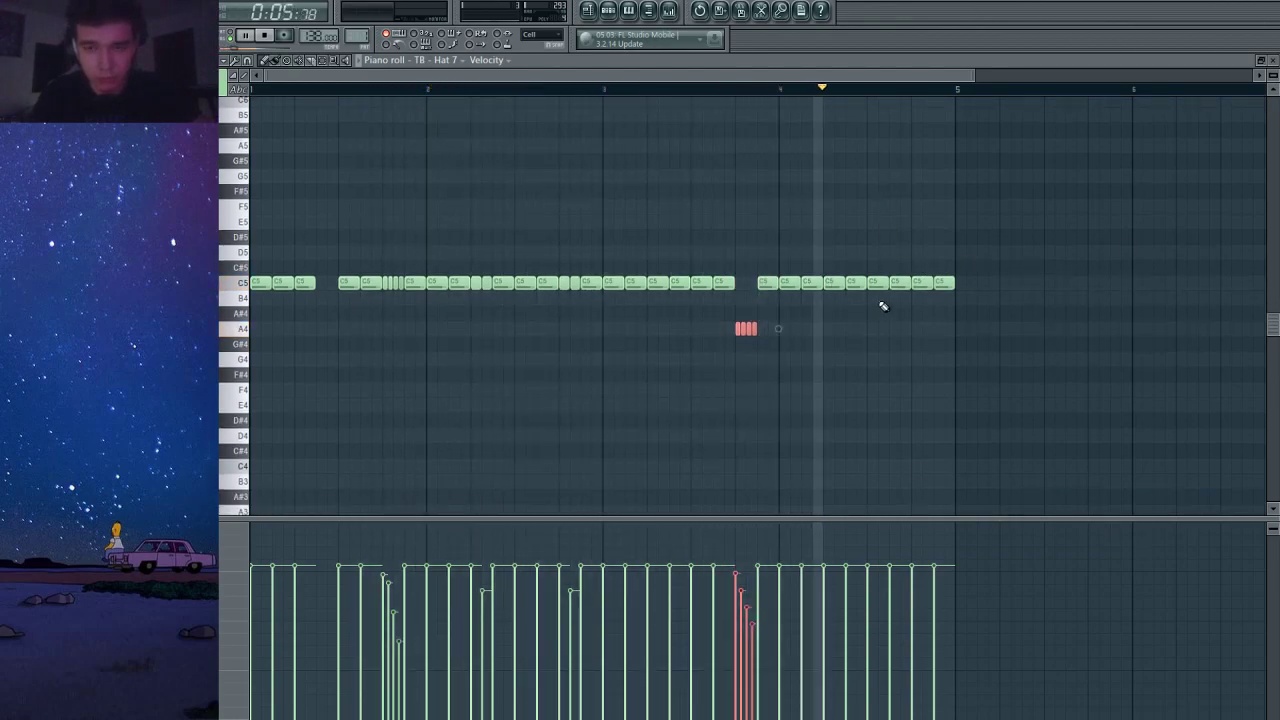
key("space")
left_click_drag(857, 281, 837, 331)
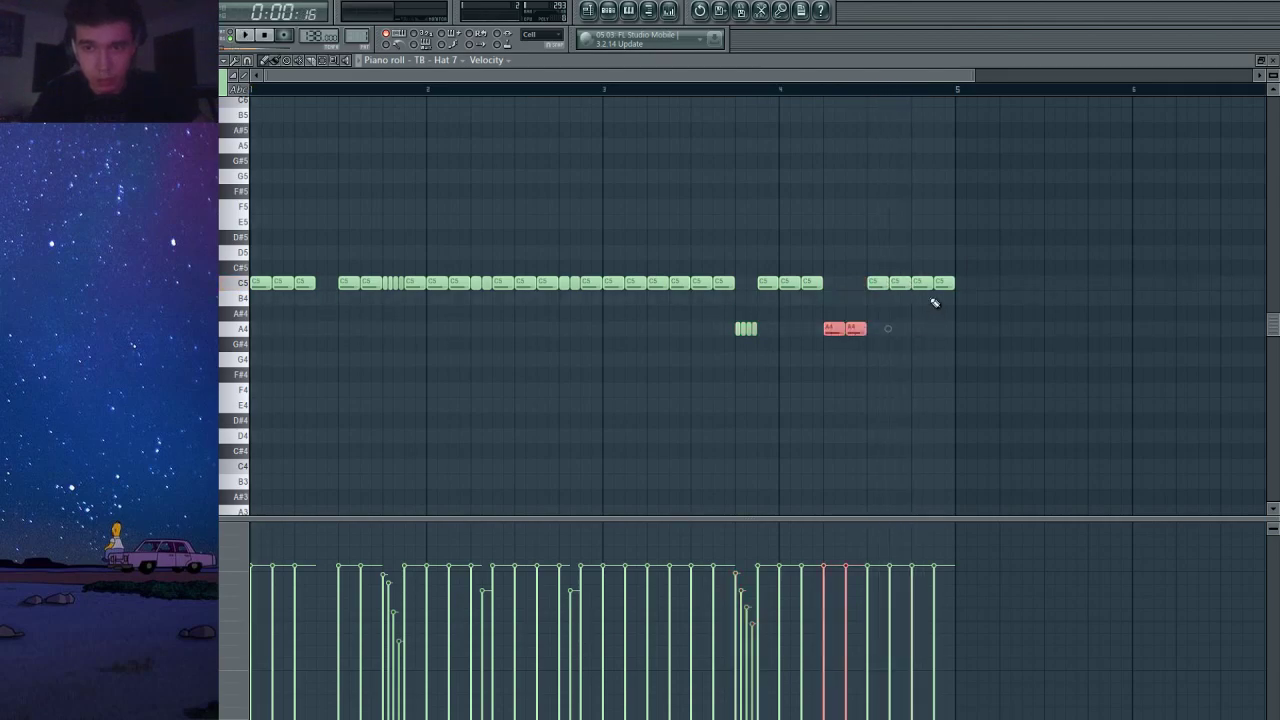
left_click_drag(921, 283, 943, 318)
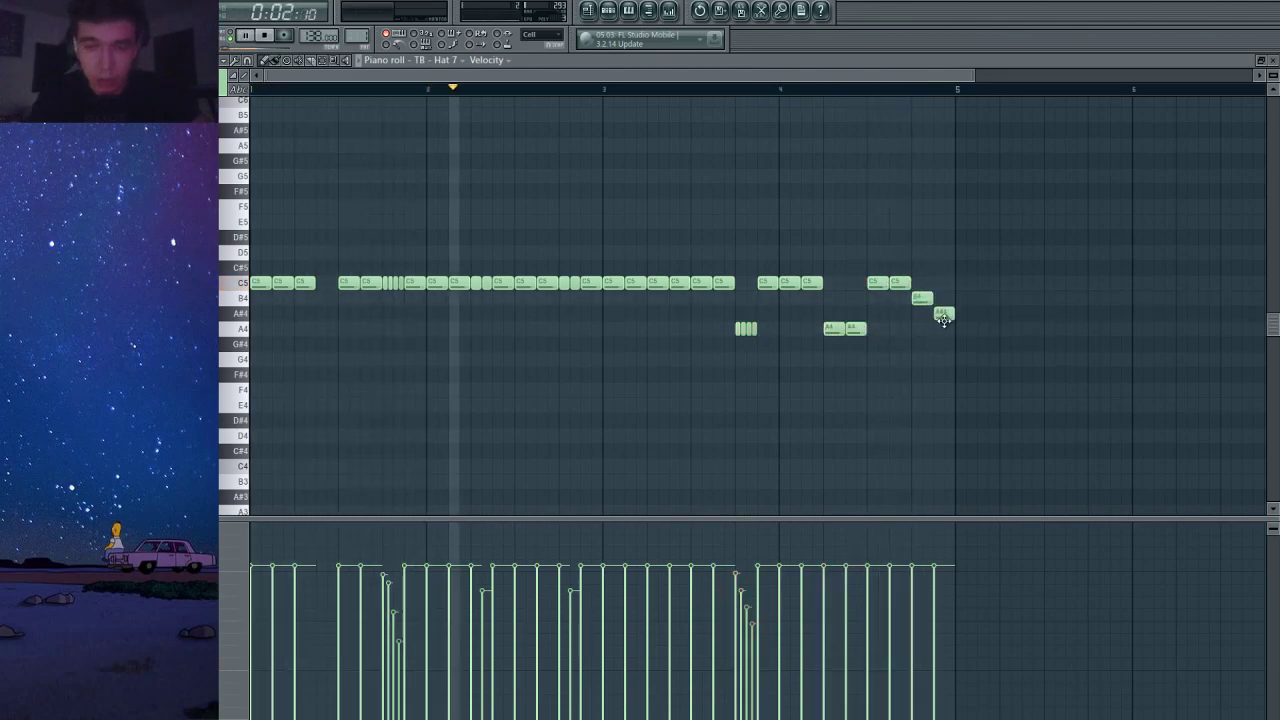
Duplicate the complete four-bar hi-hat pattern into bars 5 to 8.
scroll(926, 286, "down", 3)
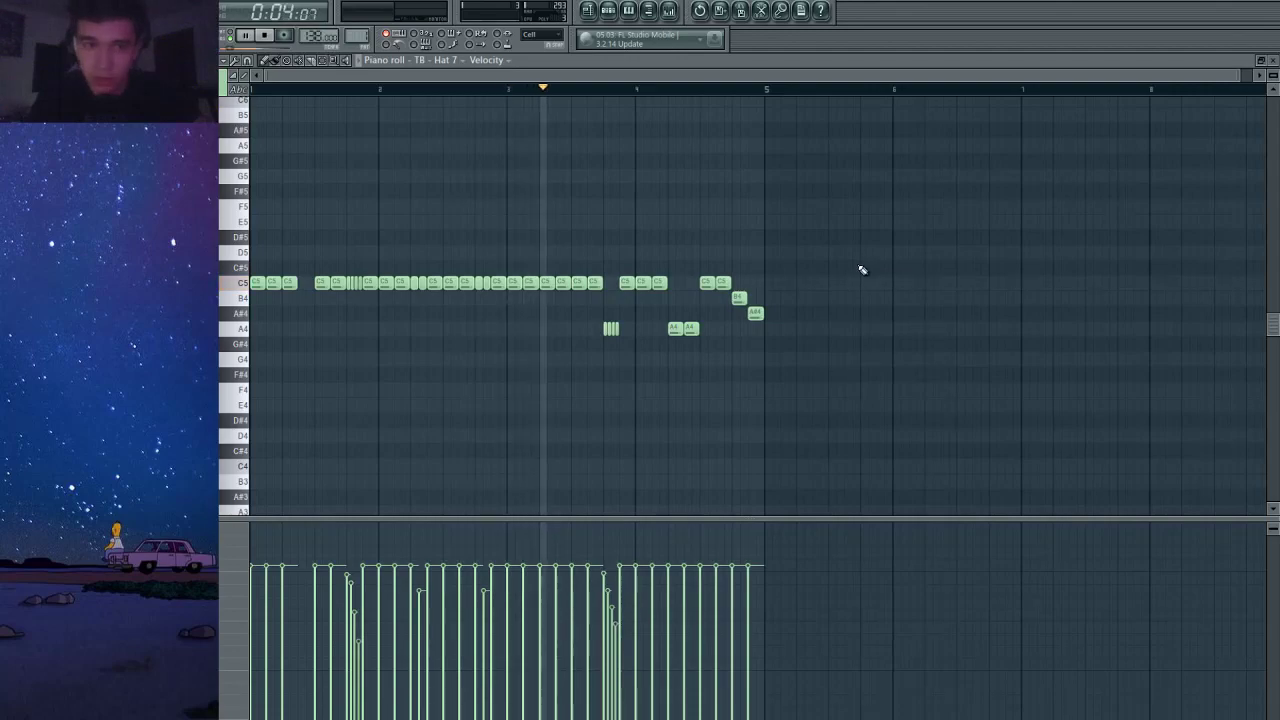
left_click_drag(866, 214, 251, 486)
key("ctrl+b")
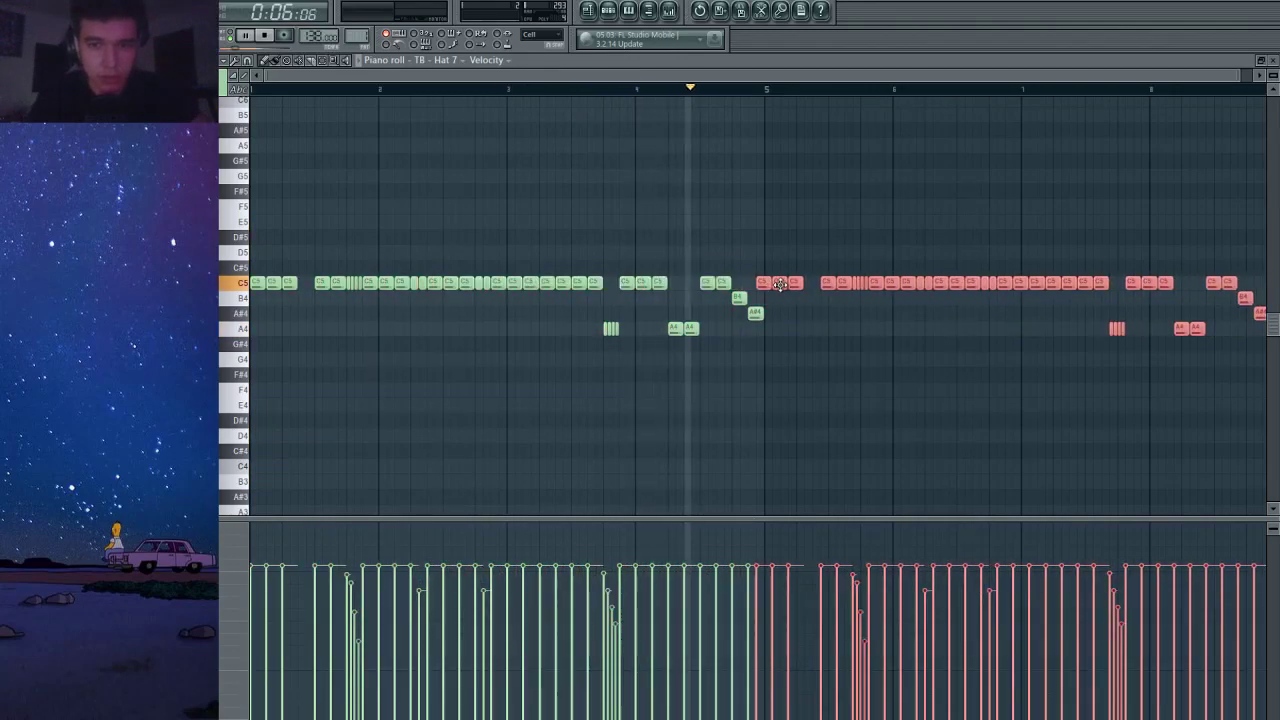
scroll(1083, 306, "down", 3)
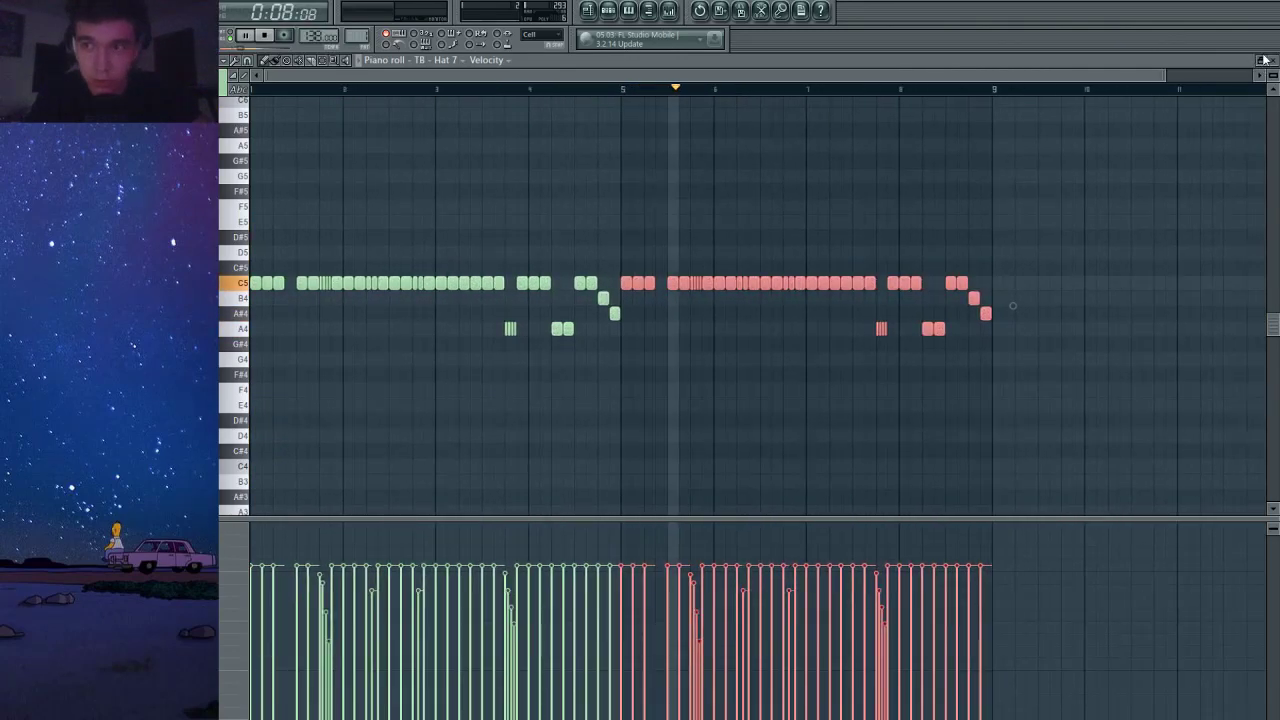
Review the echo, arpeggiator and other function settings of the TB - Hat 7 channel, and close its settings.
left_click(1263, 59)
left_click(712, 196)
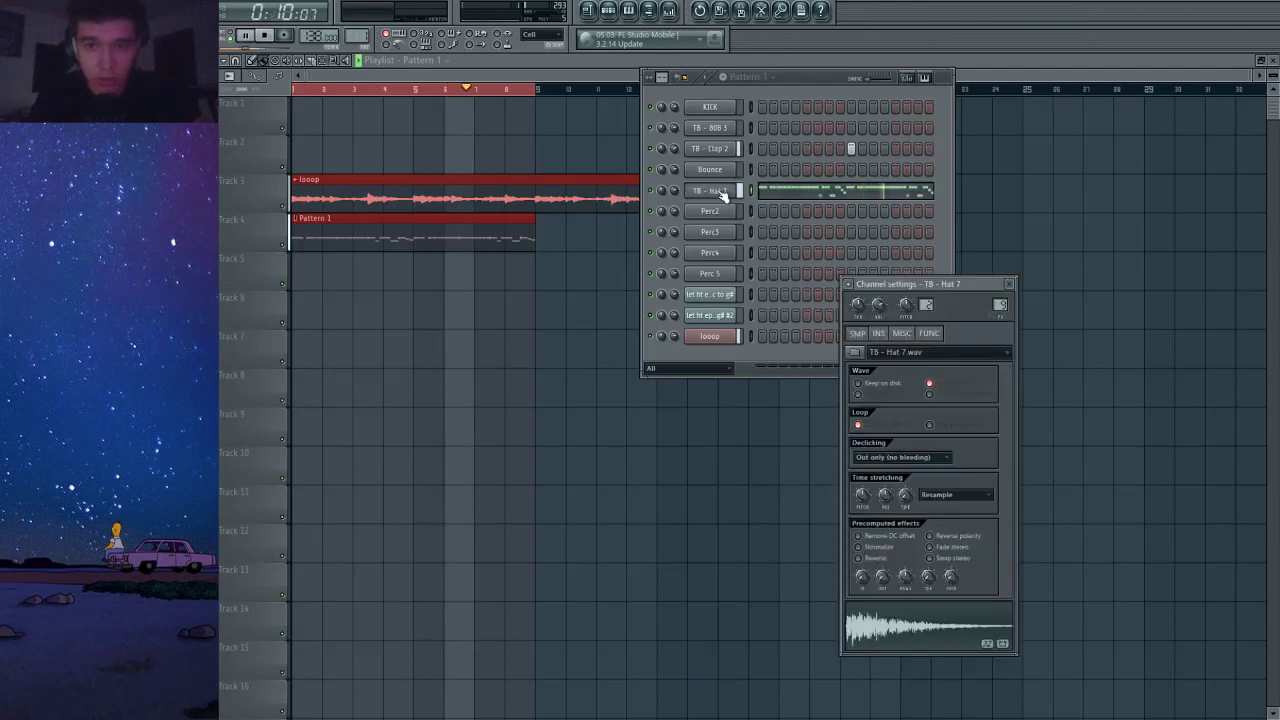
left_click(930, 333)
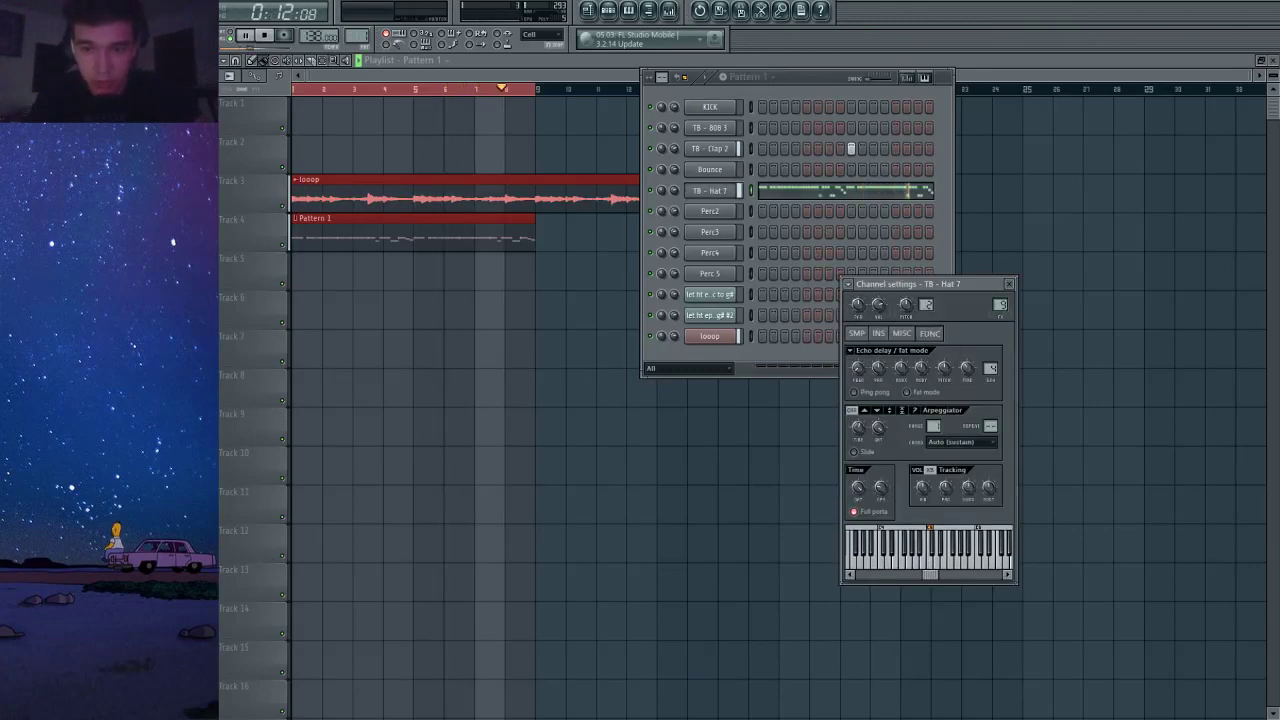
left_click(1009, 284)
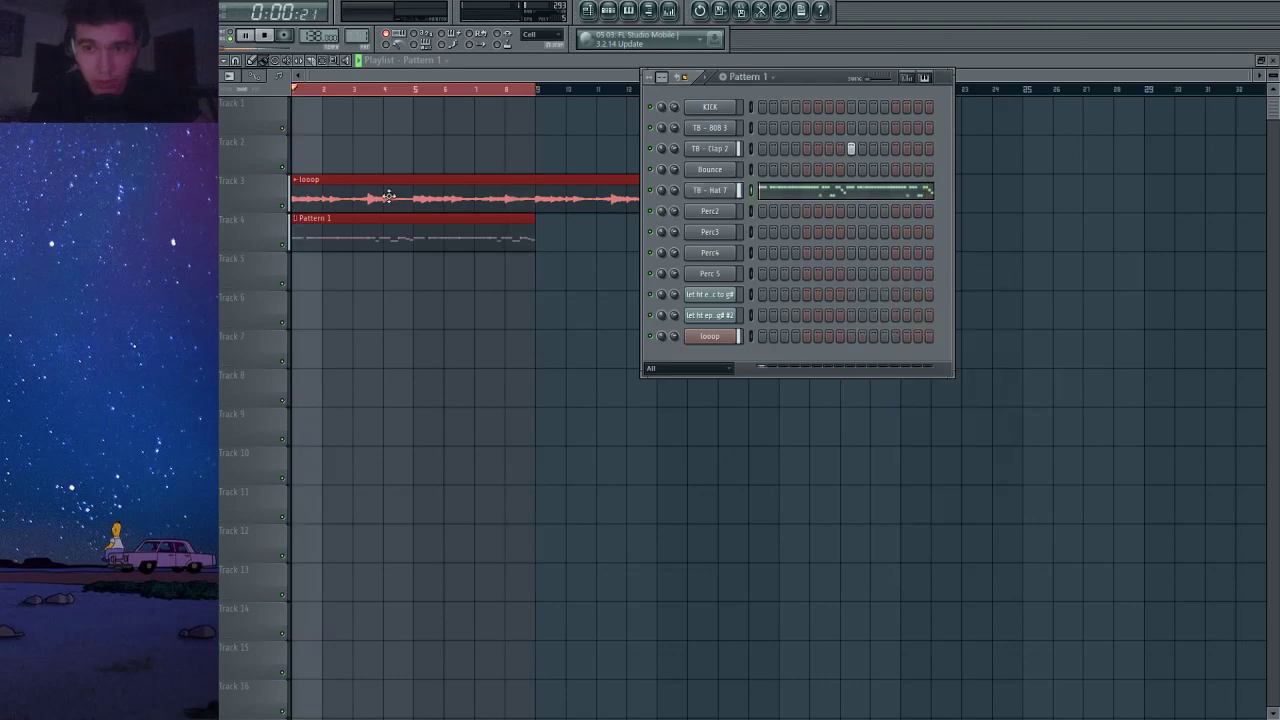
Open the melody loop's sample in Edison and detect its pitch regions.
left_click(366, 194)
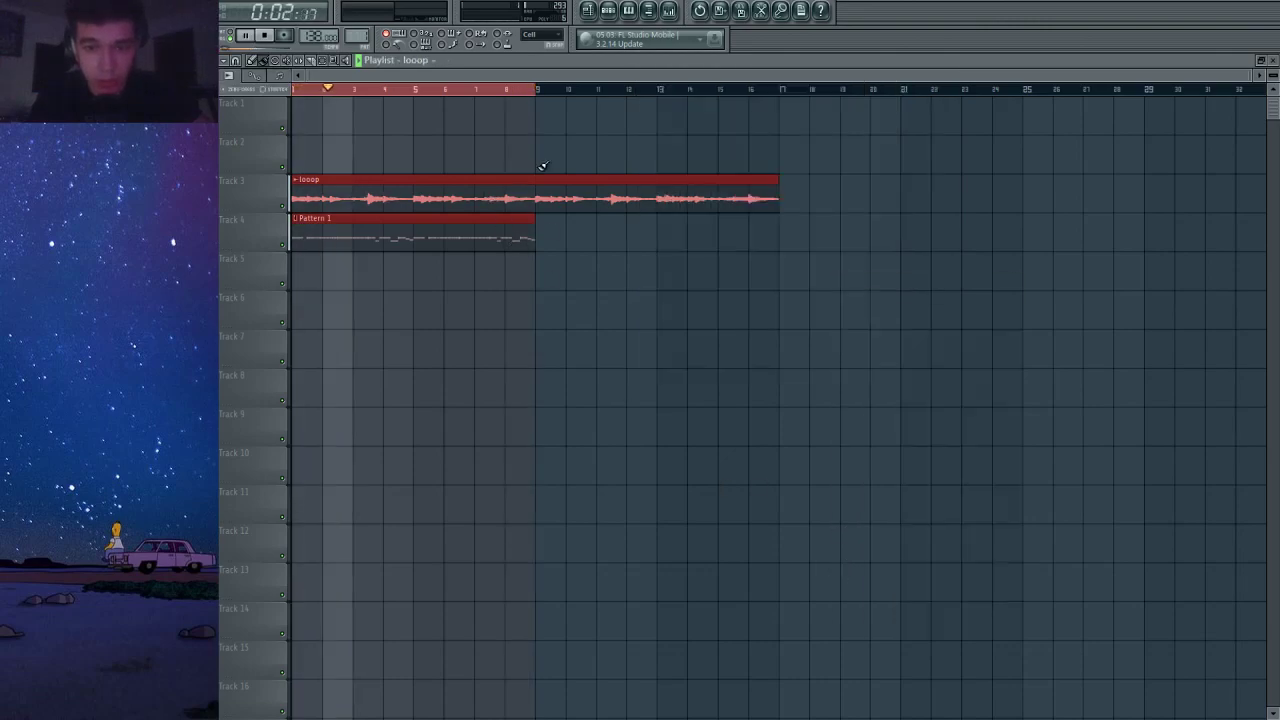
double_click(536, 208)
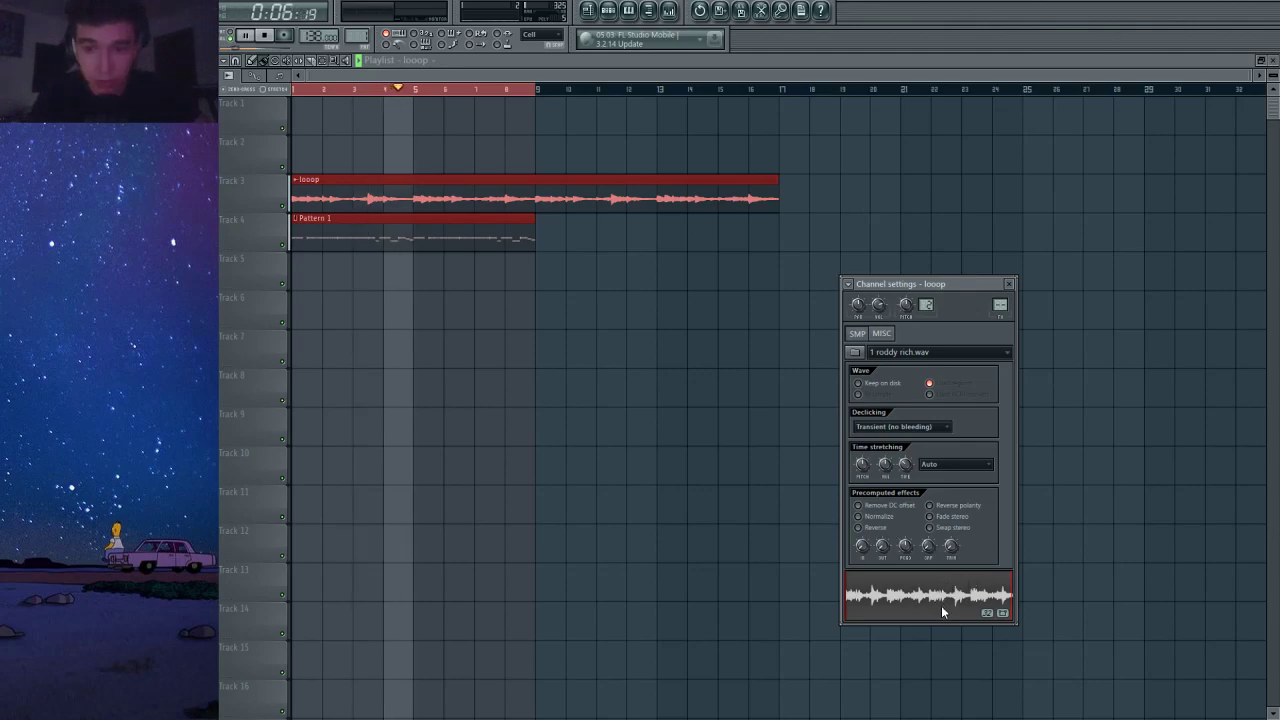
double_click(941, 607)
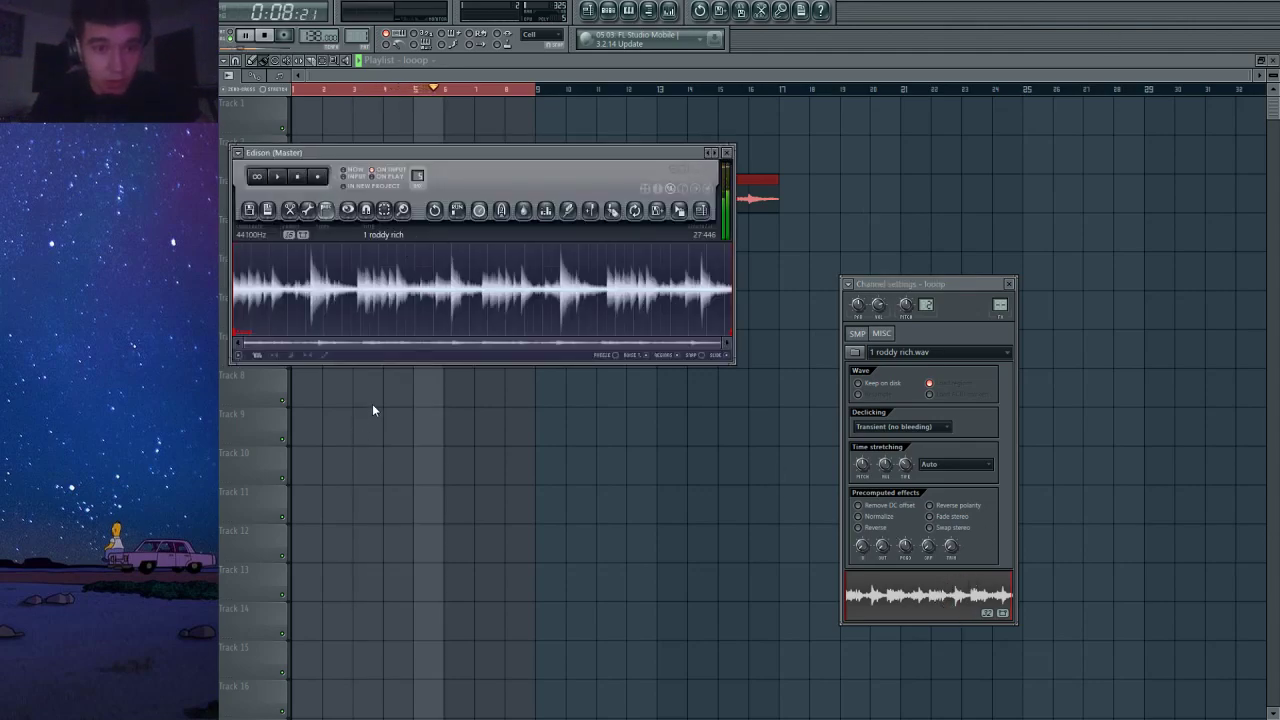
key("ctrl+b")
scroll(282, 349, "up", 3)
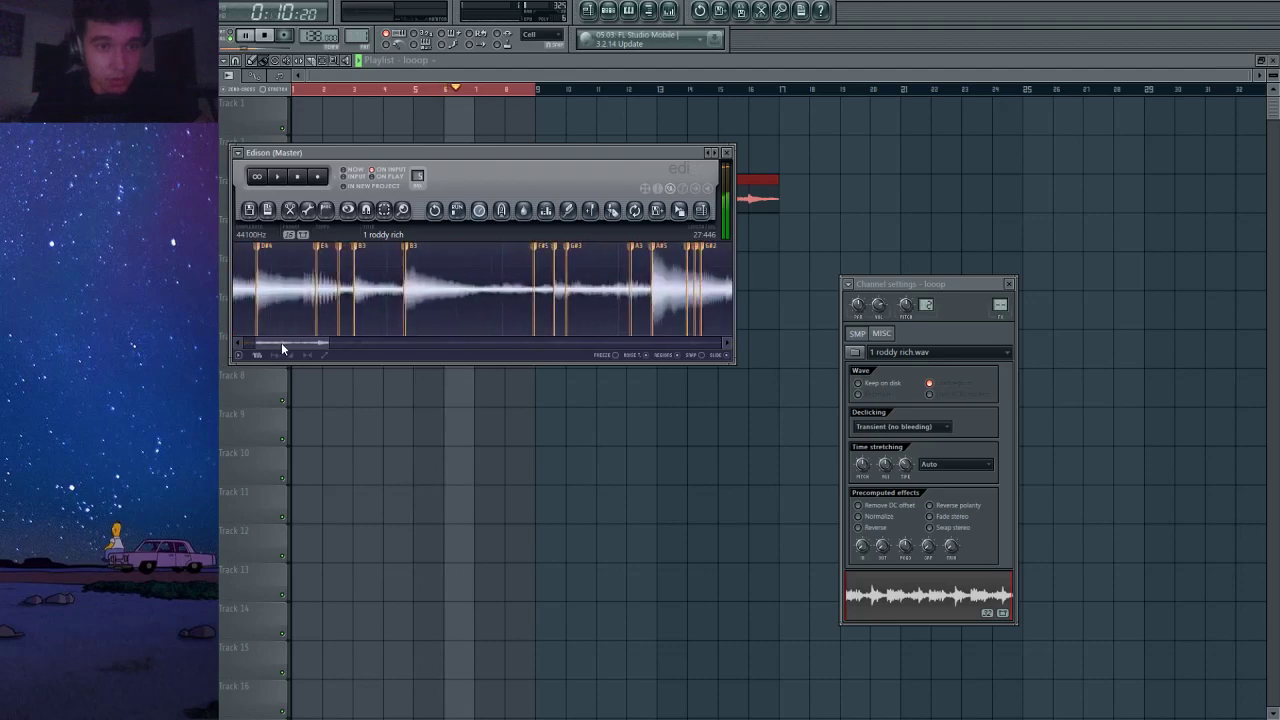
Stop the song, listen to the loop from its start in Edison against the pitch markers, and close Edison.
left_click_drag(282, 345, 270, 345)
left_click(265, 36)
key("space")
scroll(289, 280, "down", 1)
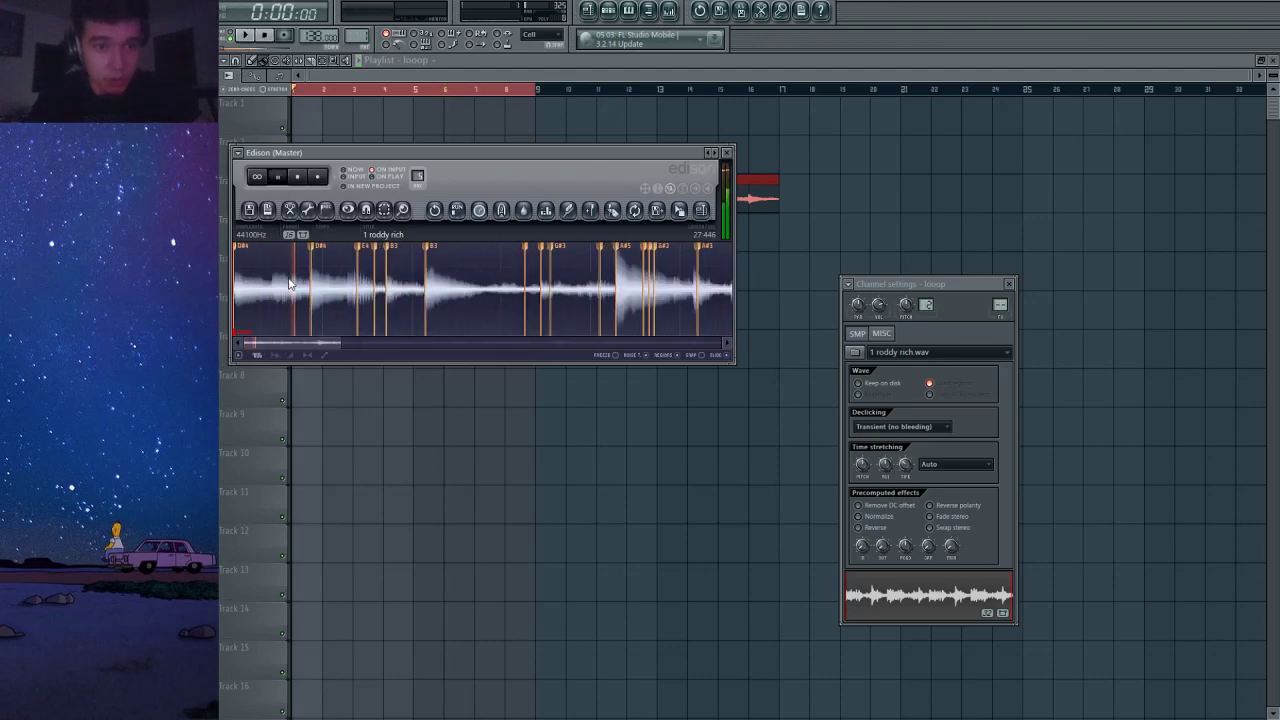
scroll(450, 298, "down", 1)
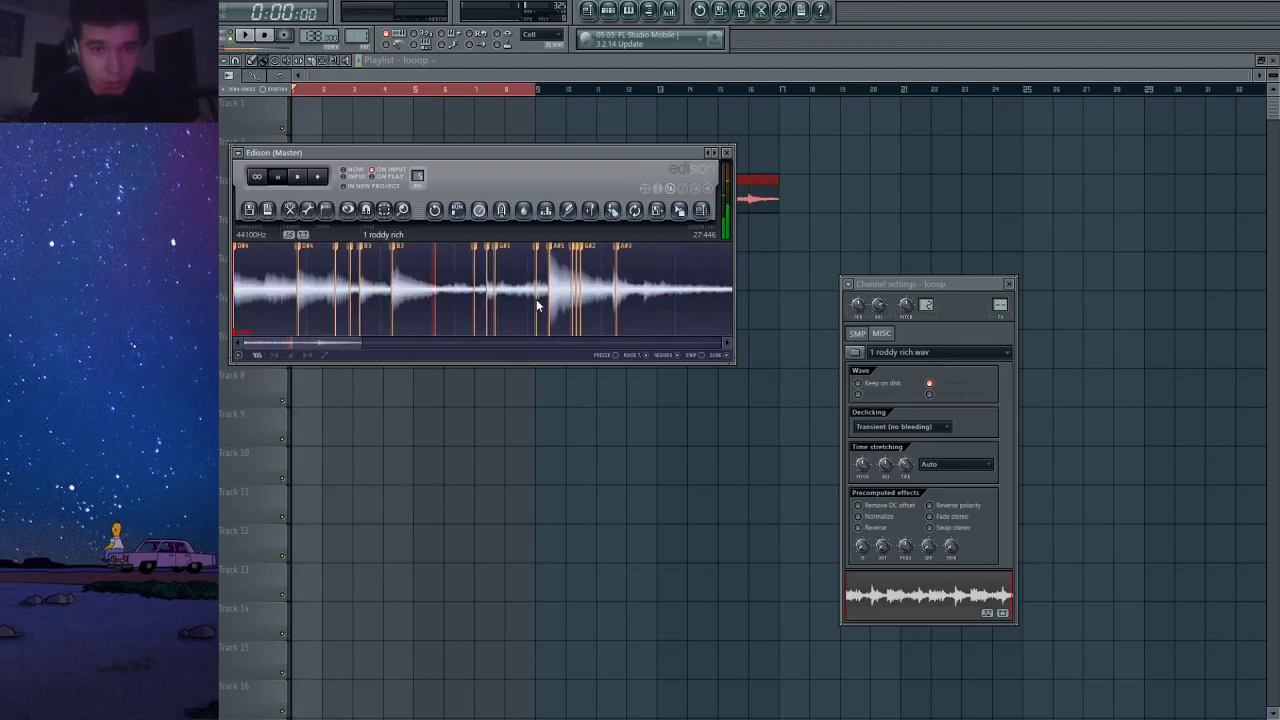
scroll(525, 308, "down", 1)
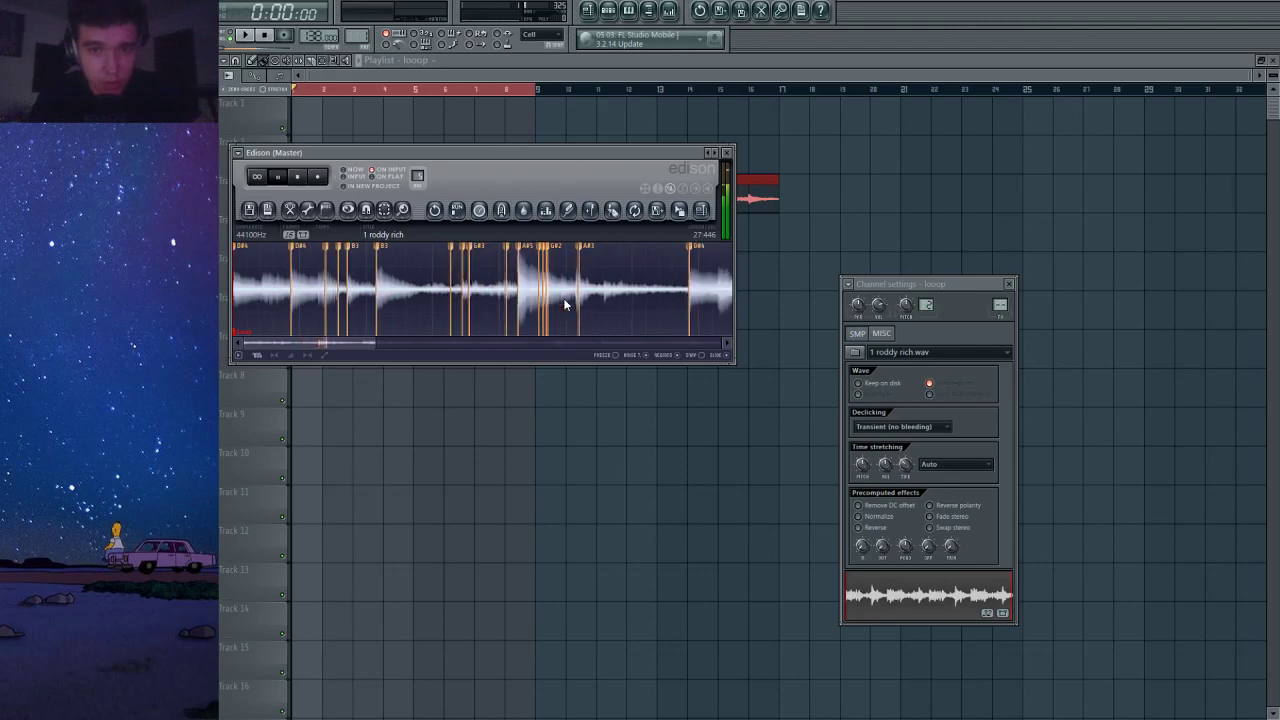
scroll(545, 310, "down", 1)
key("space")
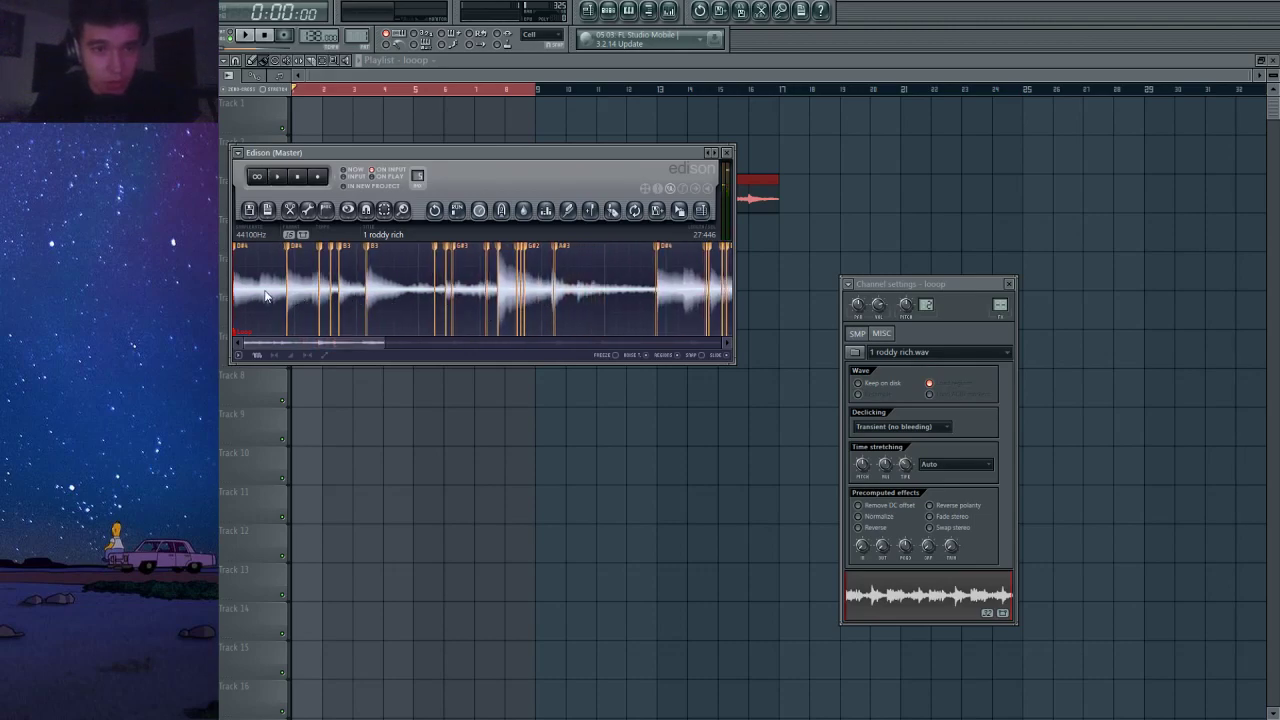
left_click(727, 153)
Restart the song and detect the pitch regions of the TB - 808 3 sample in Edison.
key("space")
key("F6")
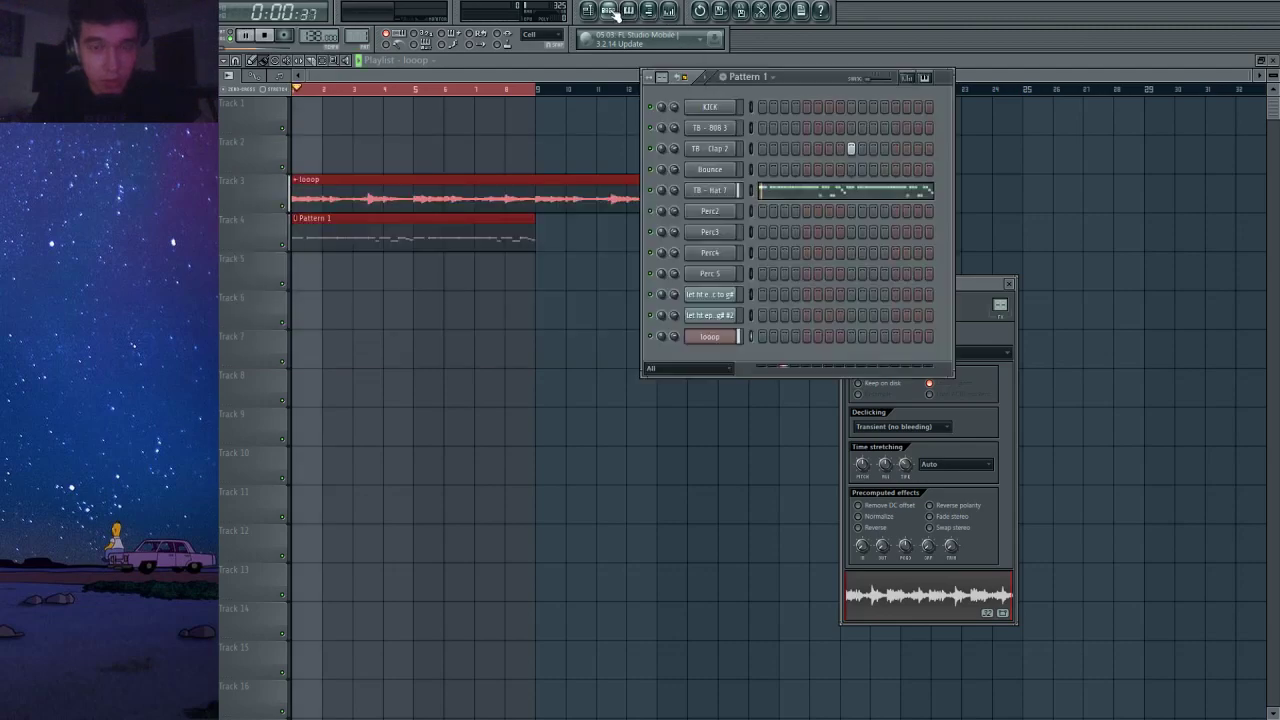
left_click(727, 128)
left_click(987, 643)
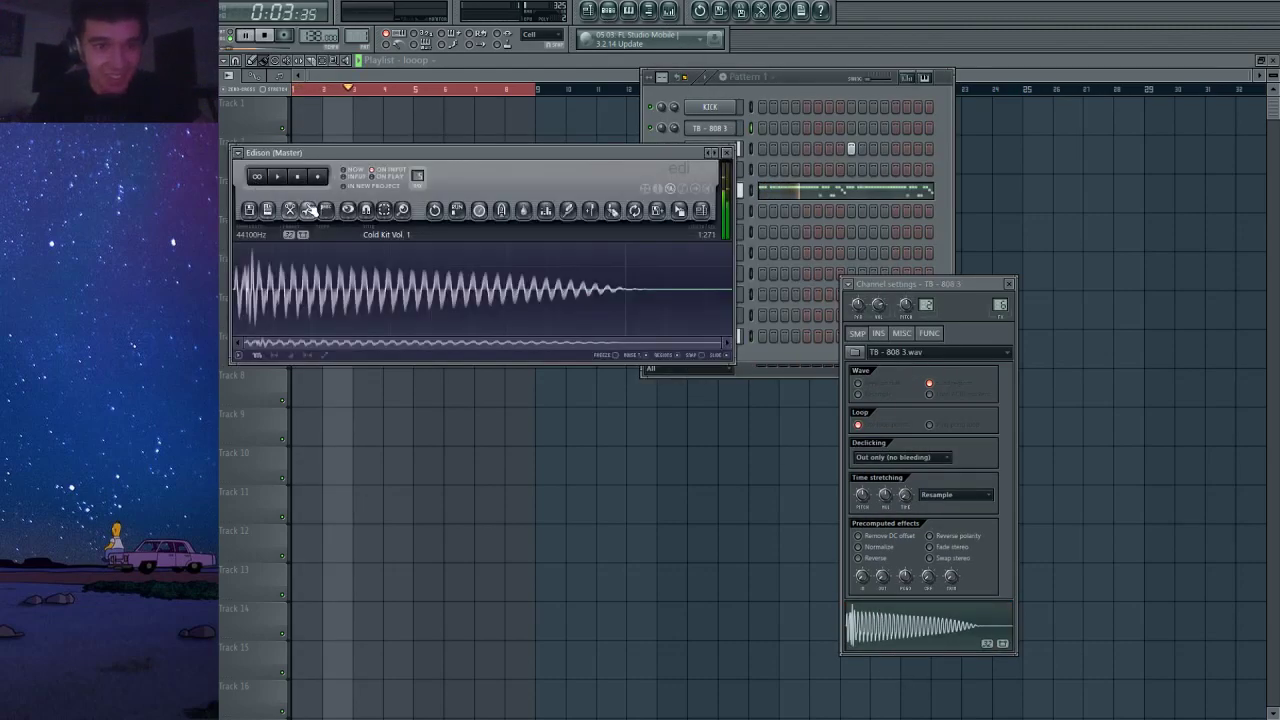
left_click(309, 210)
left_click(363, 399)
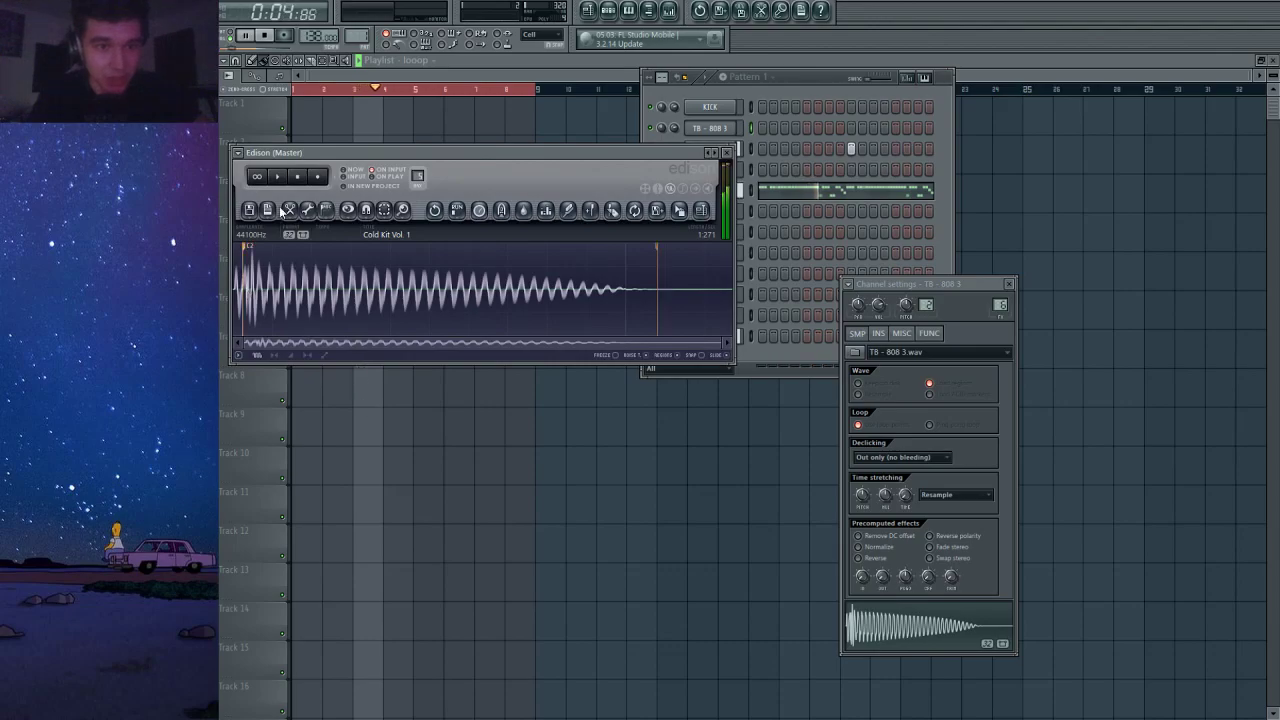
left_click(726, 153)
Examine the TB - 808 3 channel's envelope settings and the melody loop's channel settings, and bring back the step sequencer.
left_click(903, 333)
left_click(886, 334)
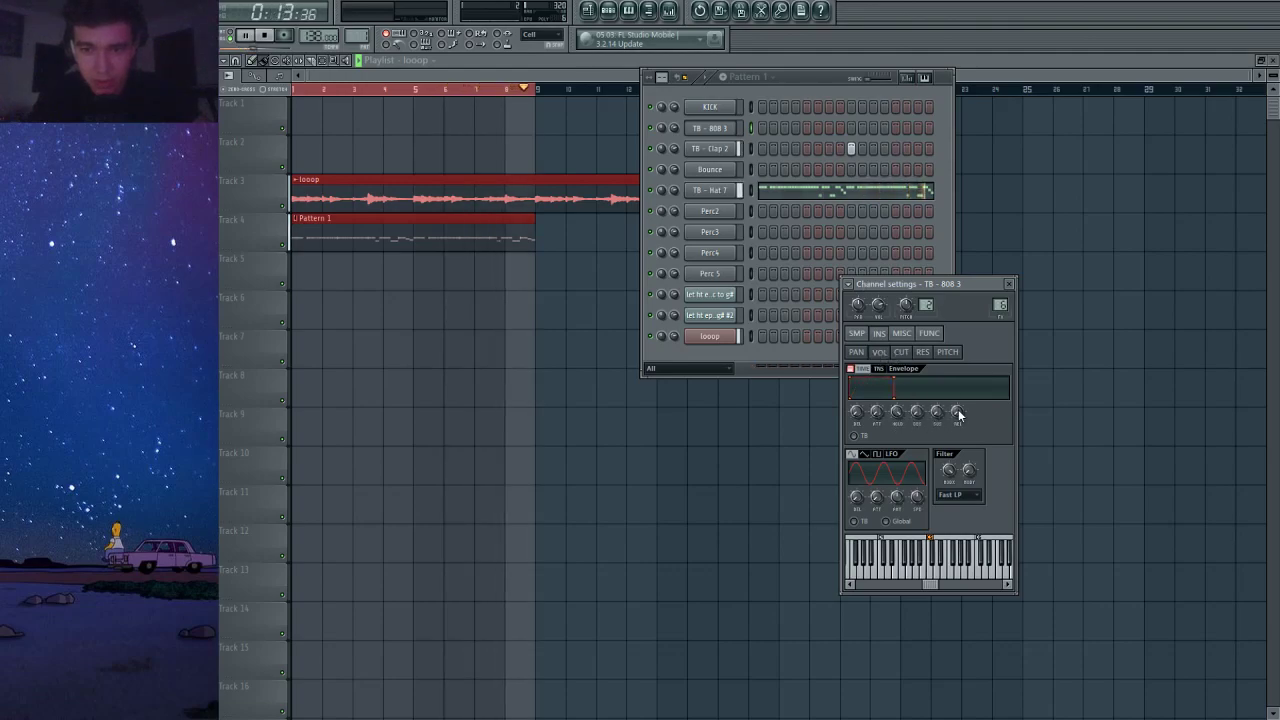
left_click(749, 127)
double_click(385, 182)
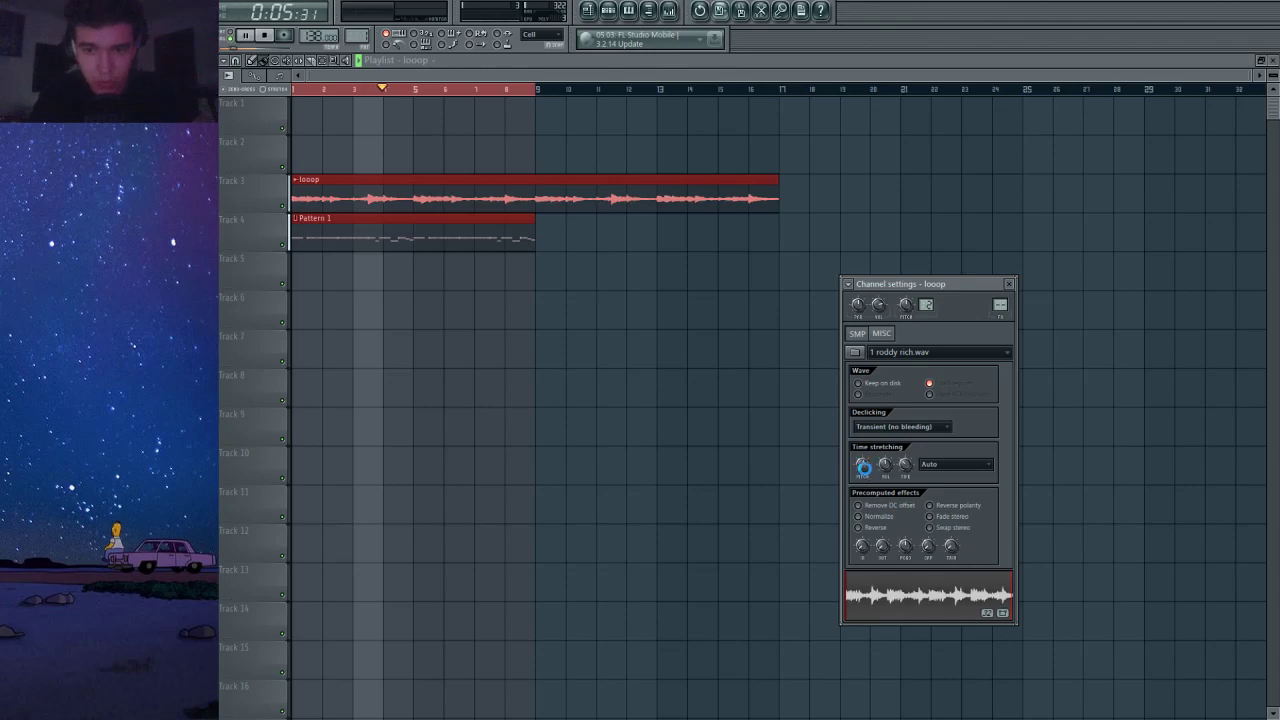
left_click(610, 12)
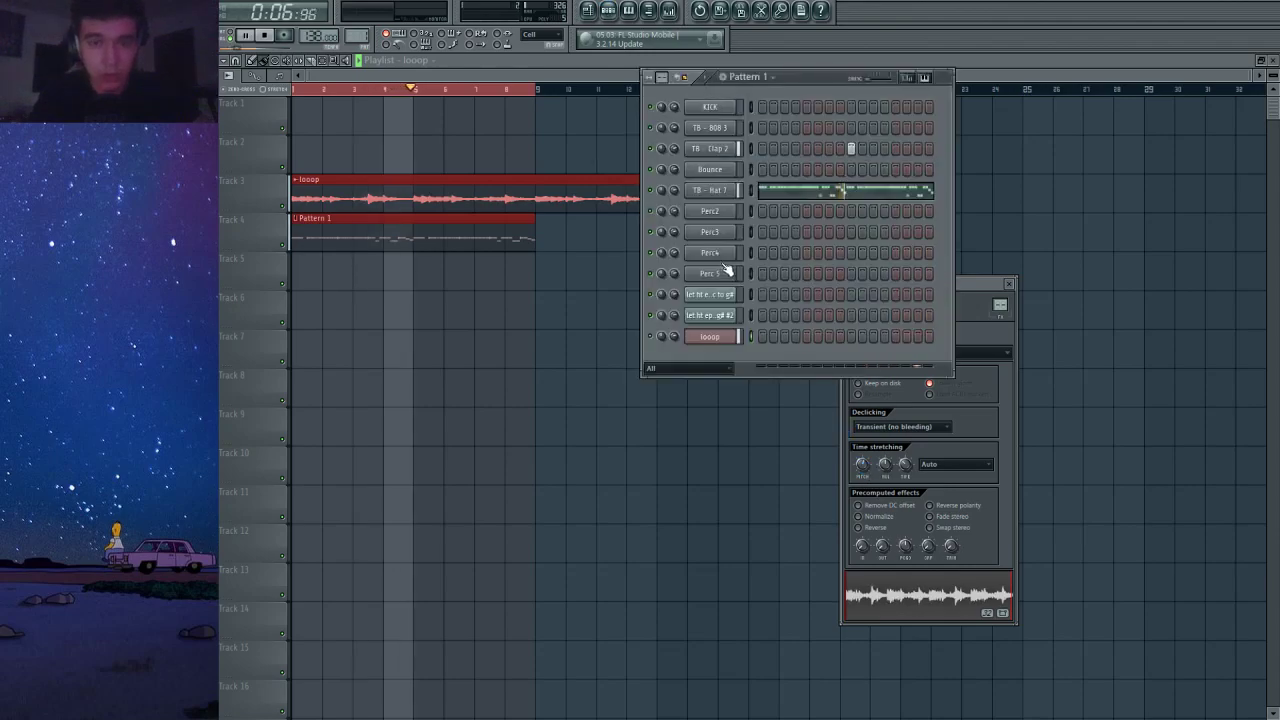
Draw a one-bar 808 note at the start of bar 1, place it on E6 and audition it with the song.
left_click(754, 131)
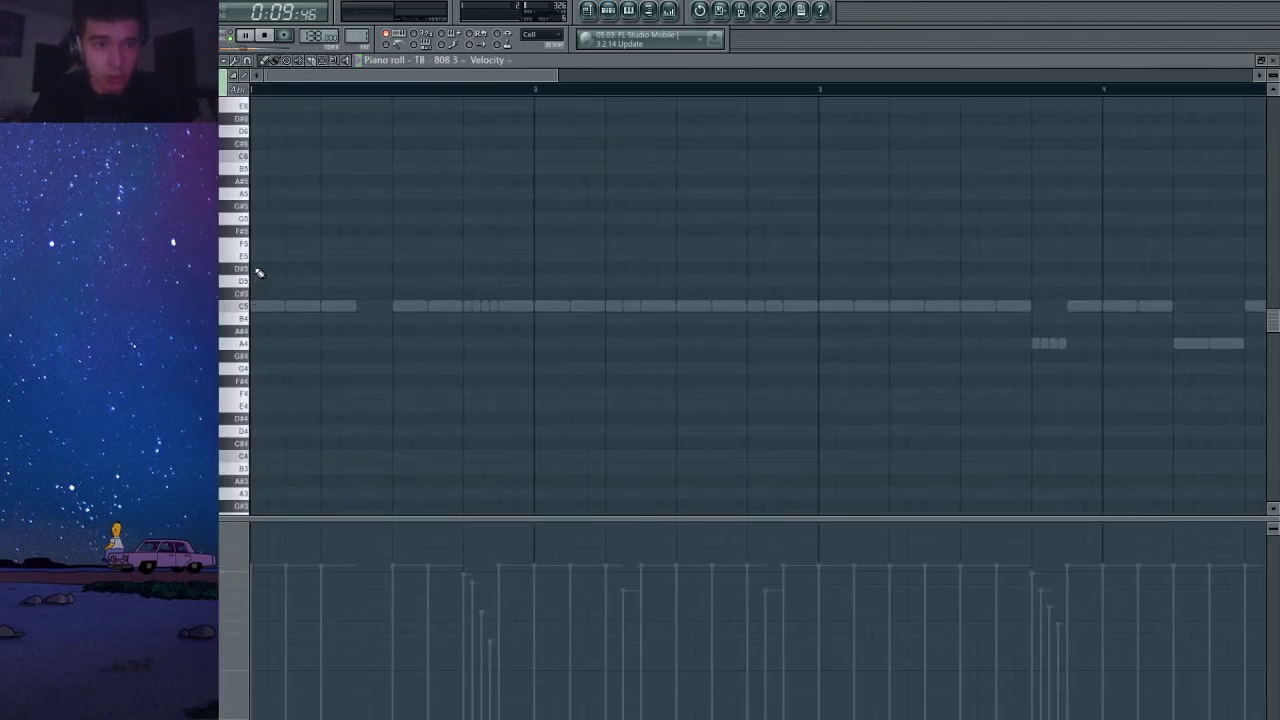
left_click(258, 256)
left_click_drag(285, 256, 537, 256)
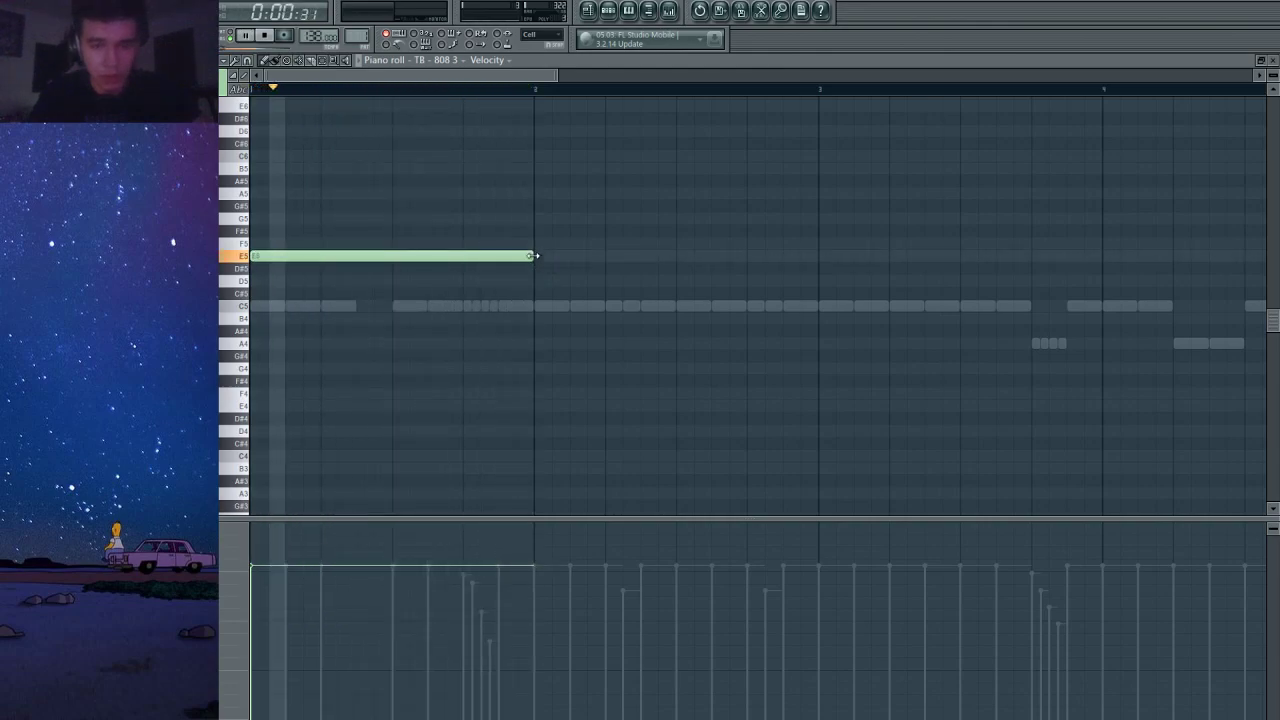
key("space")
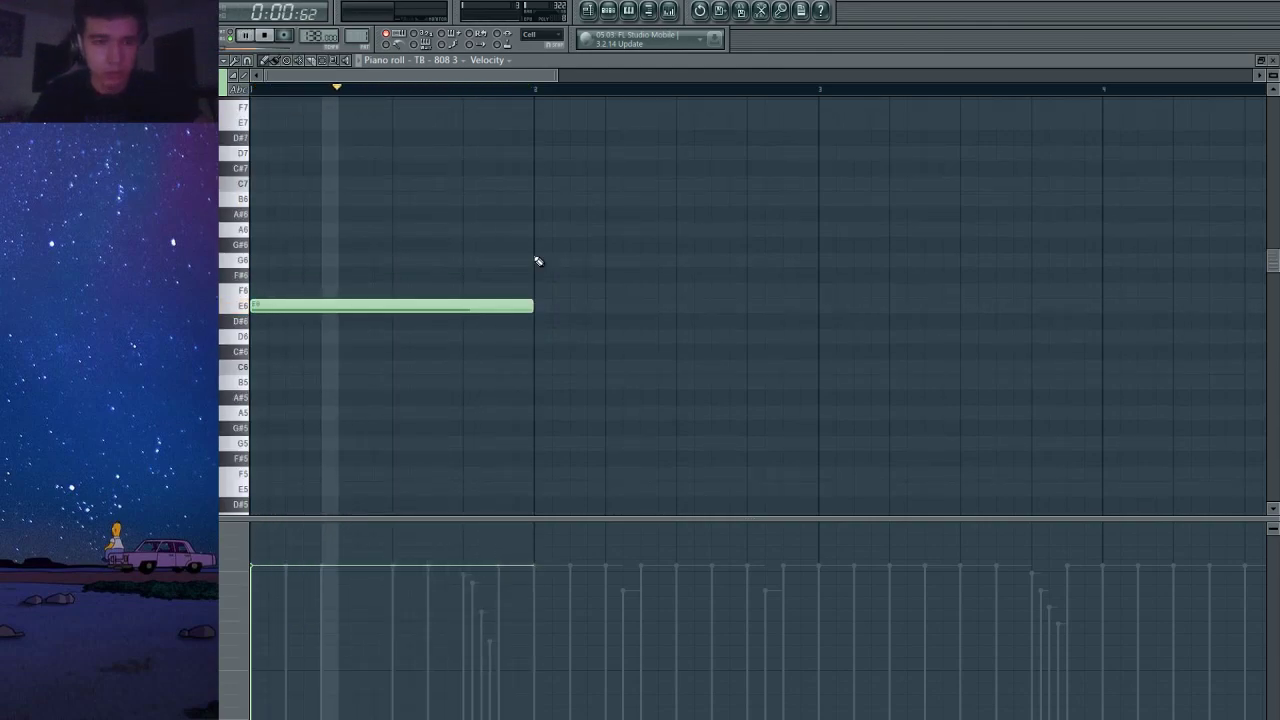
key("space")
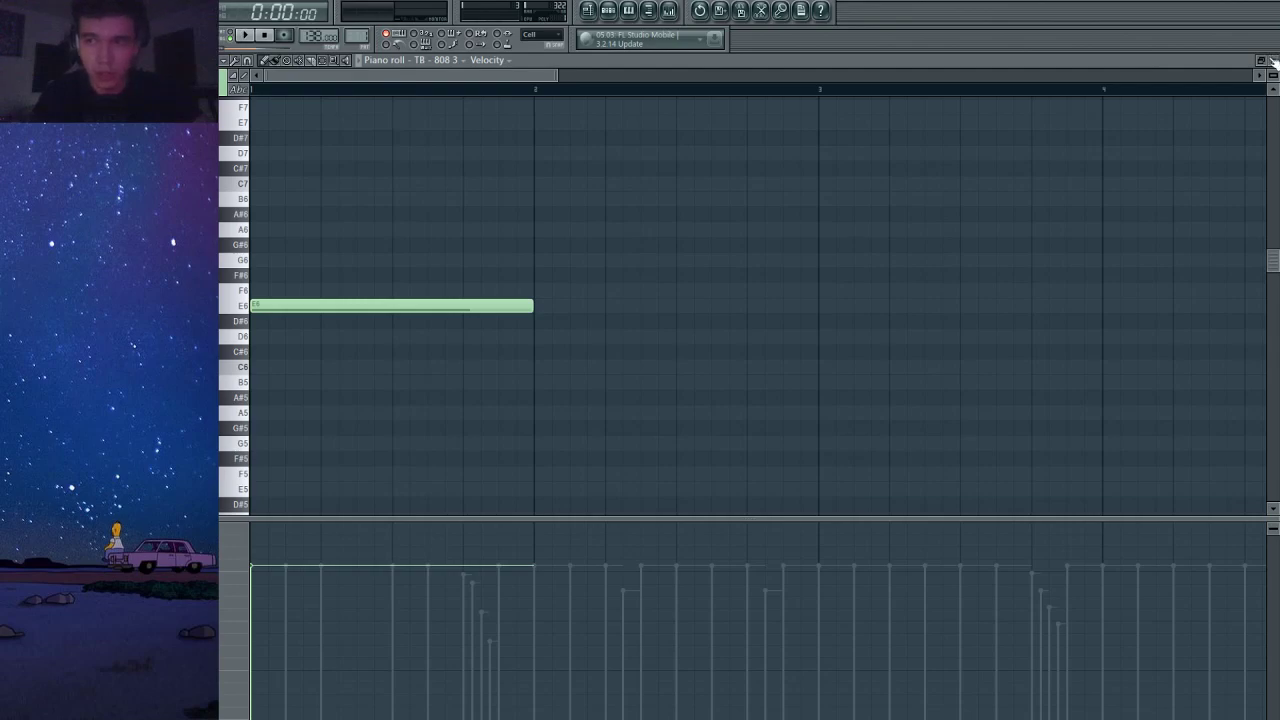
left_click(1272, 60)
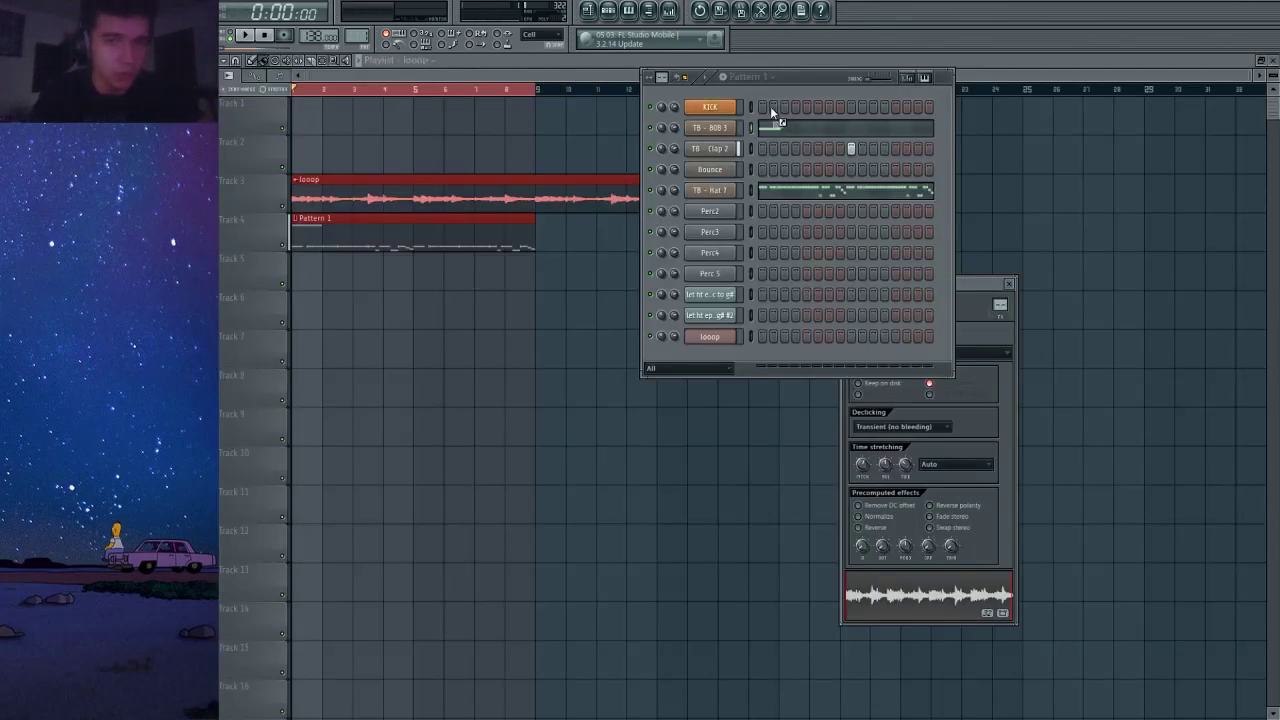
Replace the TB - 808 3 sample with TB - 808 2 and audition it with the existing one-bar note.
left_click(709, 128)
key("space")
left_click(806, 130)
scroll(331, 323, "down", 2)
key("space")
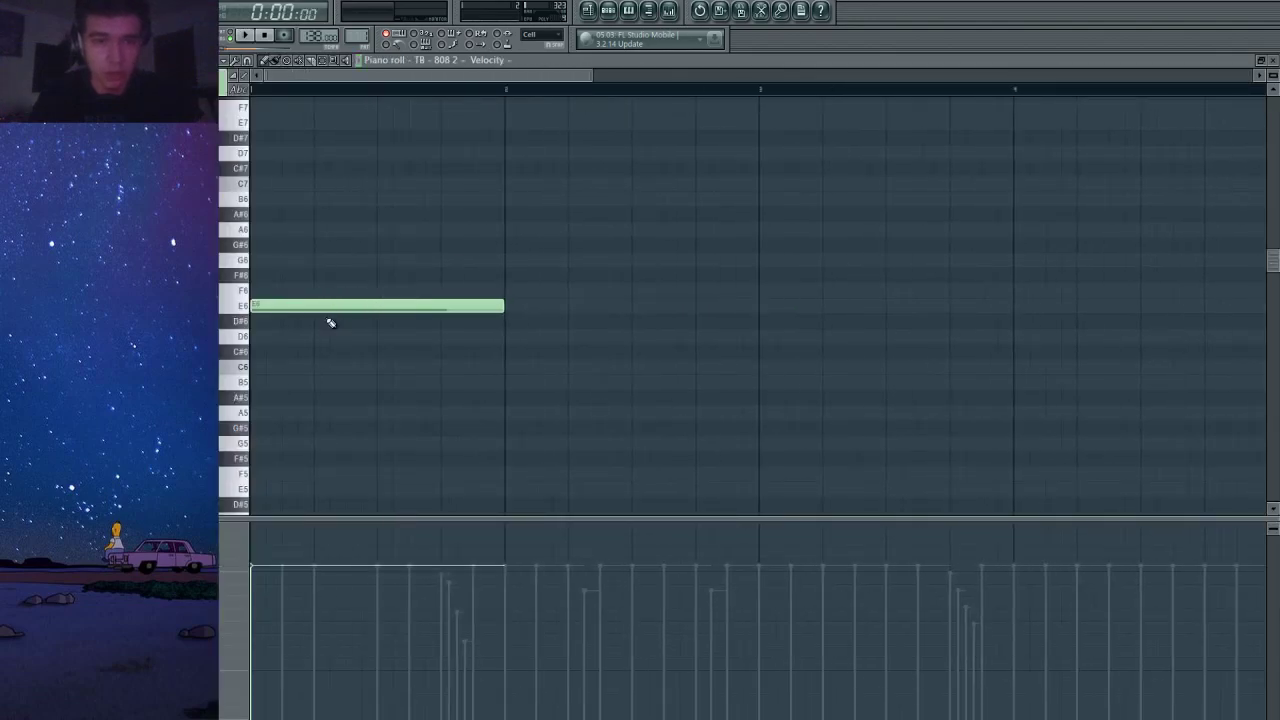
Detect the pitch regions of the TB - 808 2 sample in Edison and close the editor.
left_click(1272, 61)
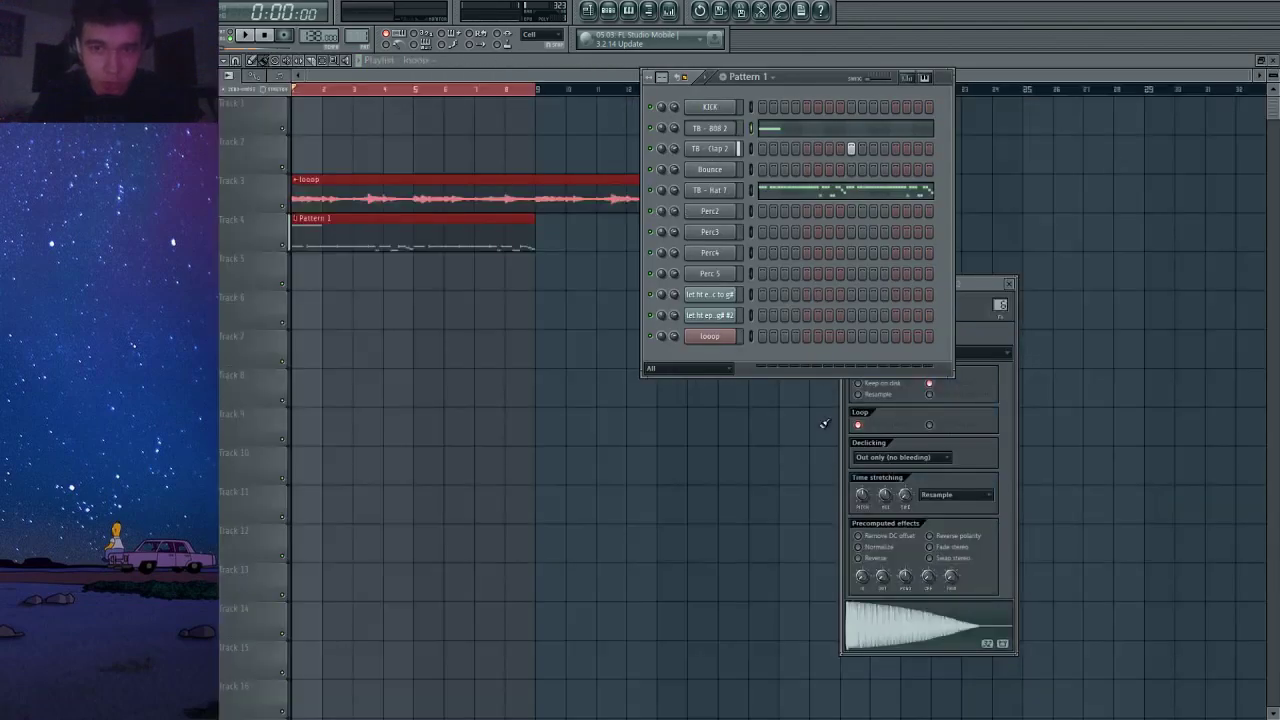
left_click(912, 630)
double_click(929, 643)
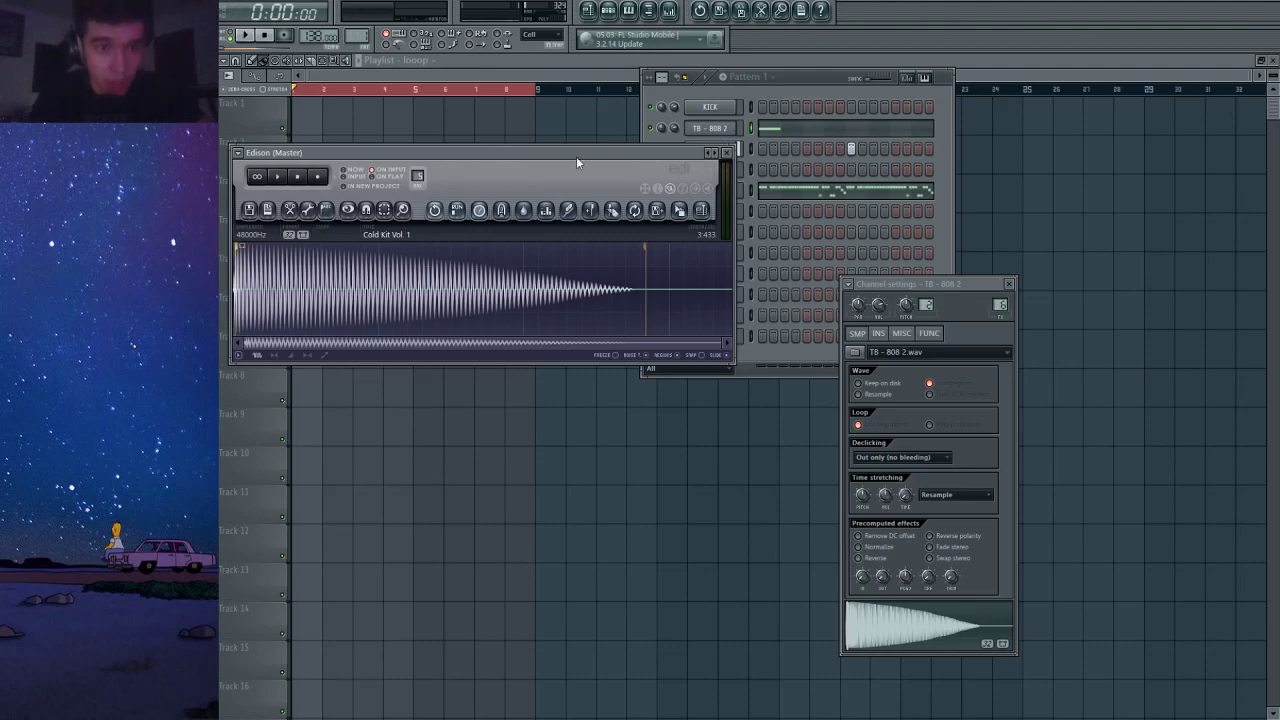
left_click(726, 152)
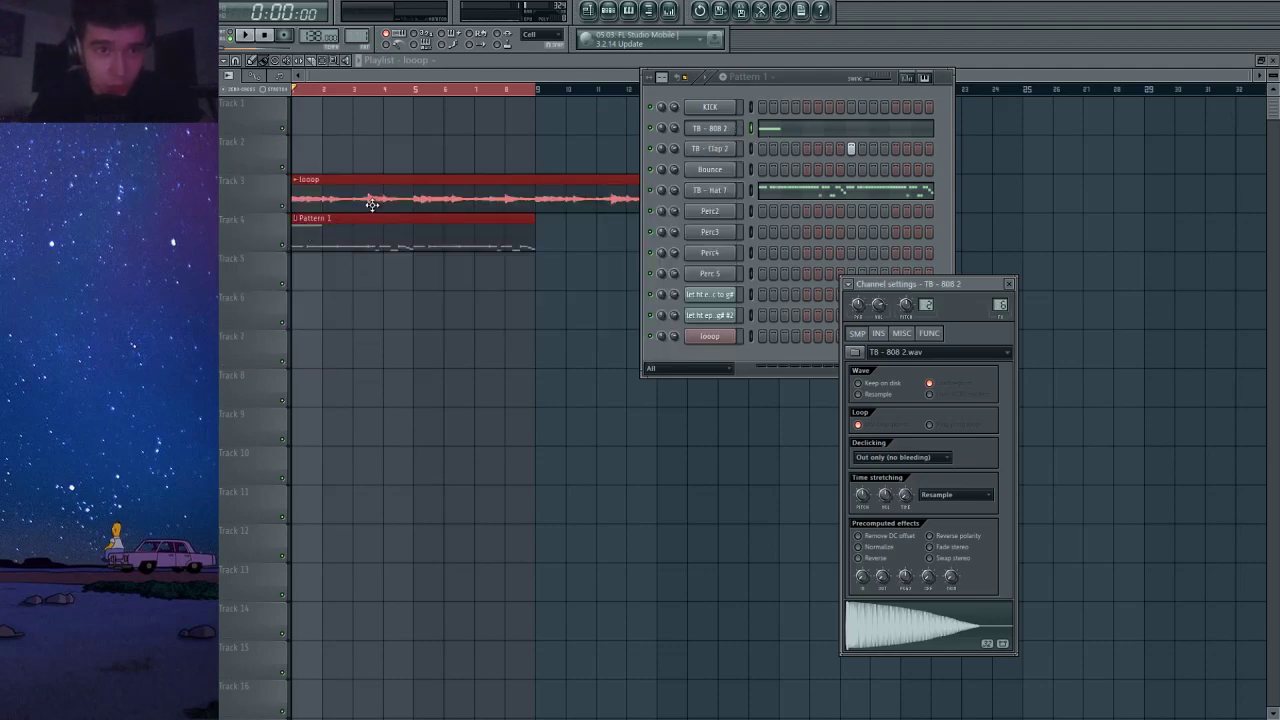
Reopen the melody loop in Edison, listen to its opening notes against the pitch regions, and resume song playback.
double_click(372, 204)
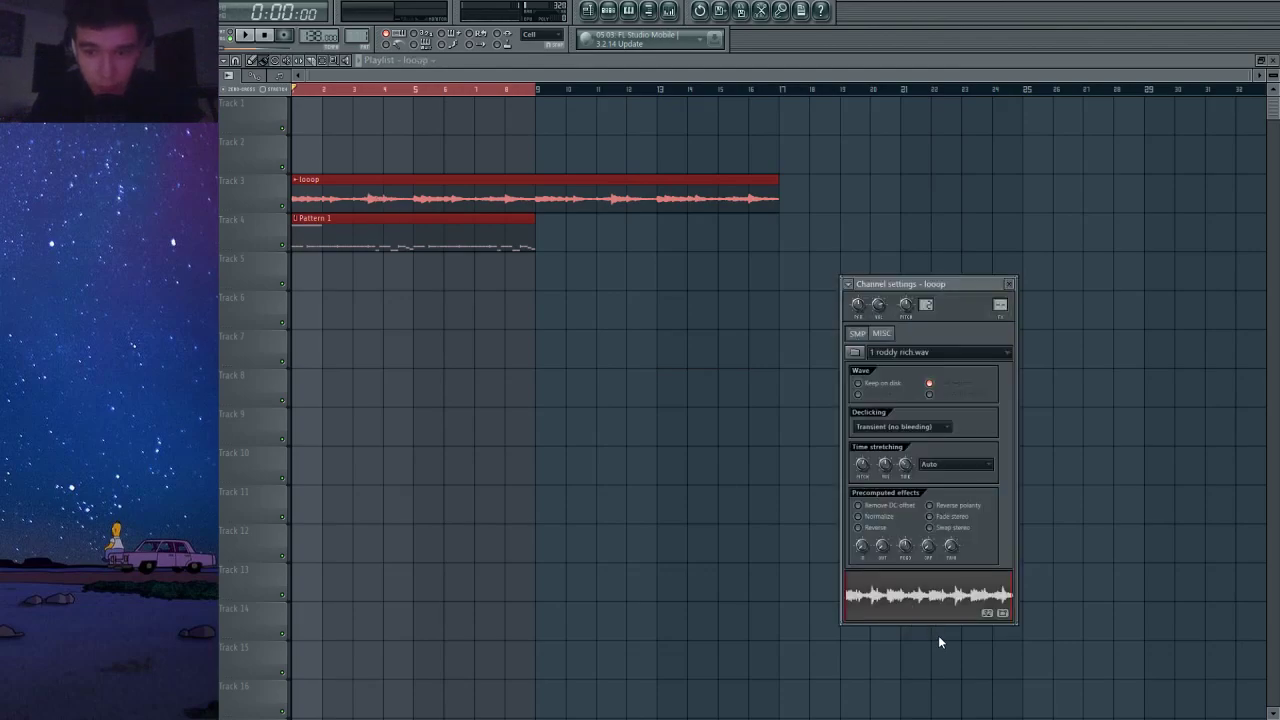
double_click(938, 590)
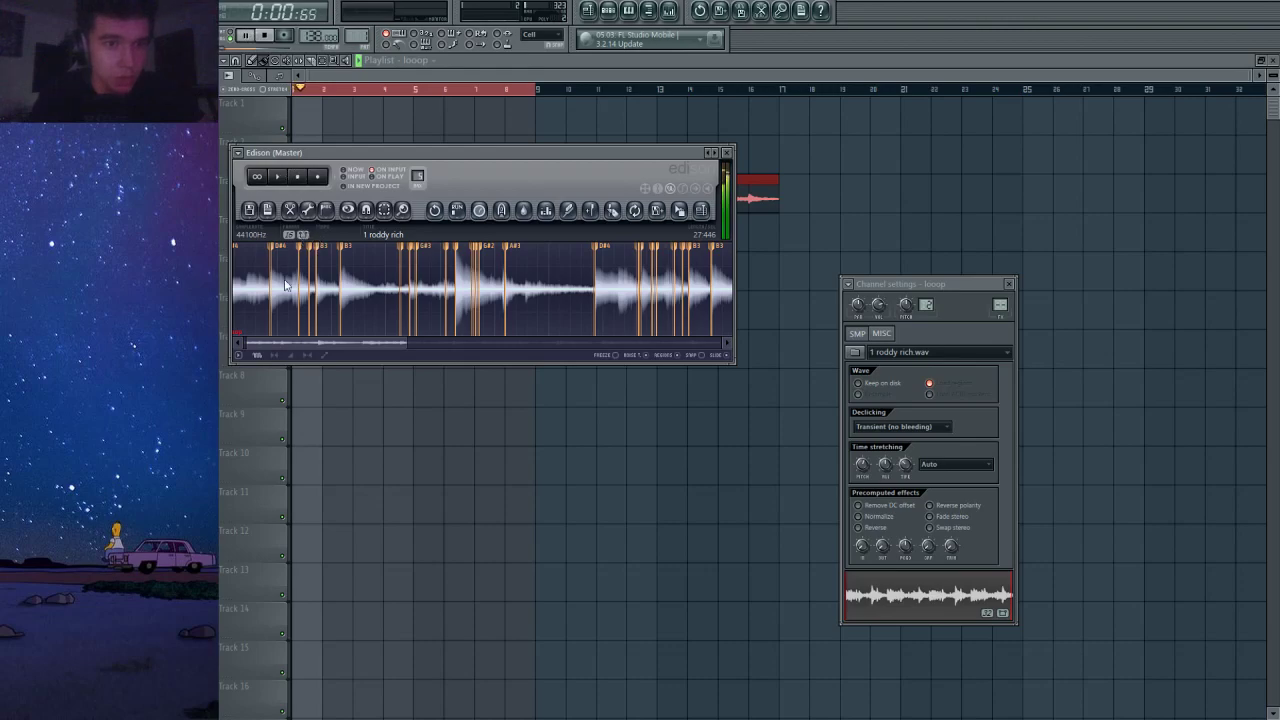
left_click_drag(309, 343, 300, 346)
left_click(257, 248)
left_click(265, 36)
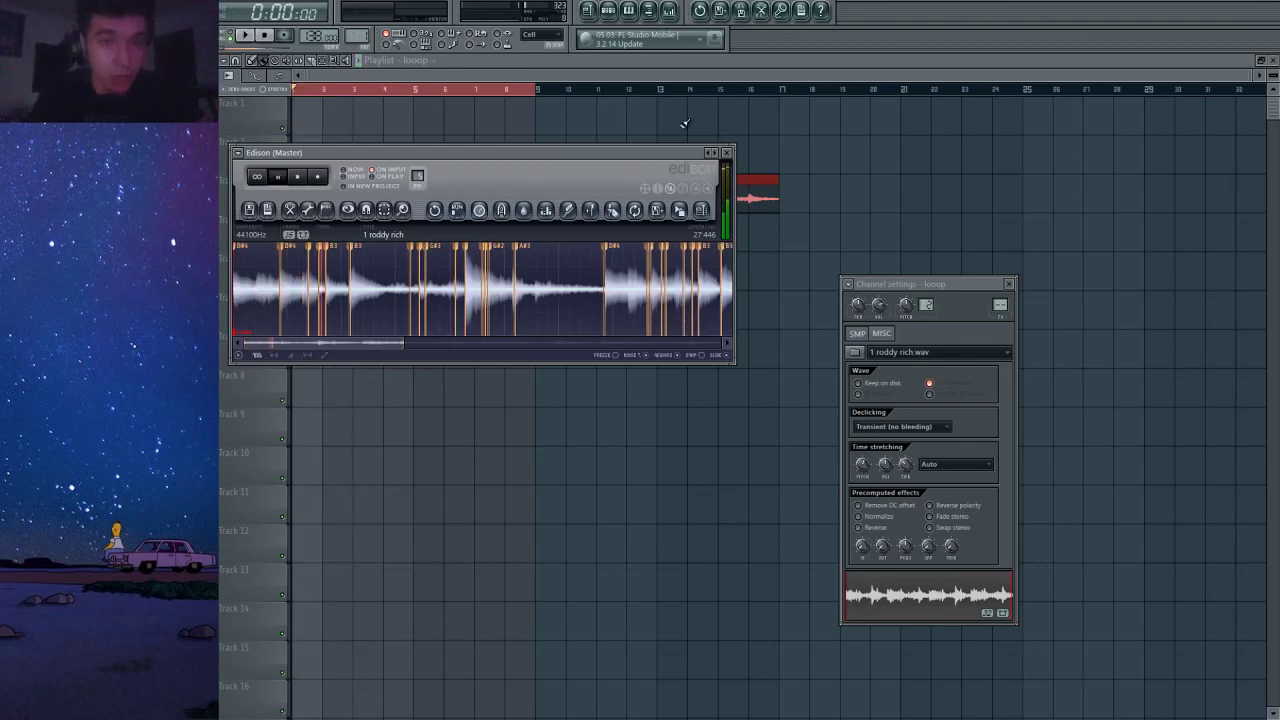
left_click(727, 153)
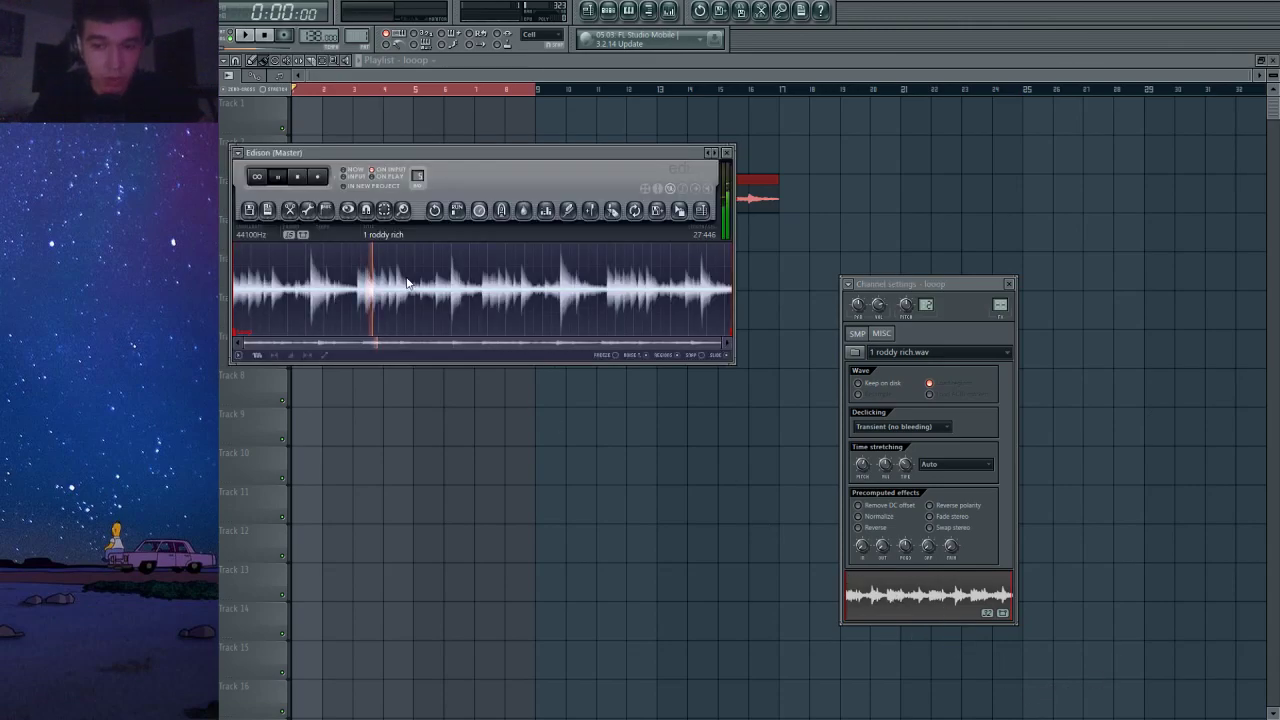
left_click(728, 153)
key("space")
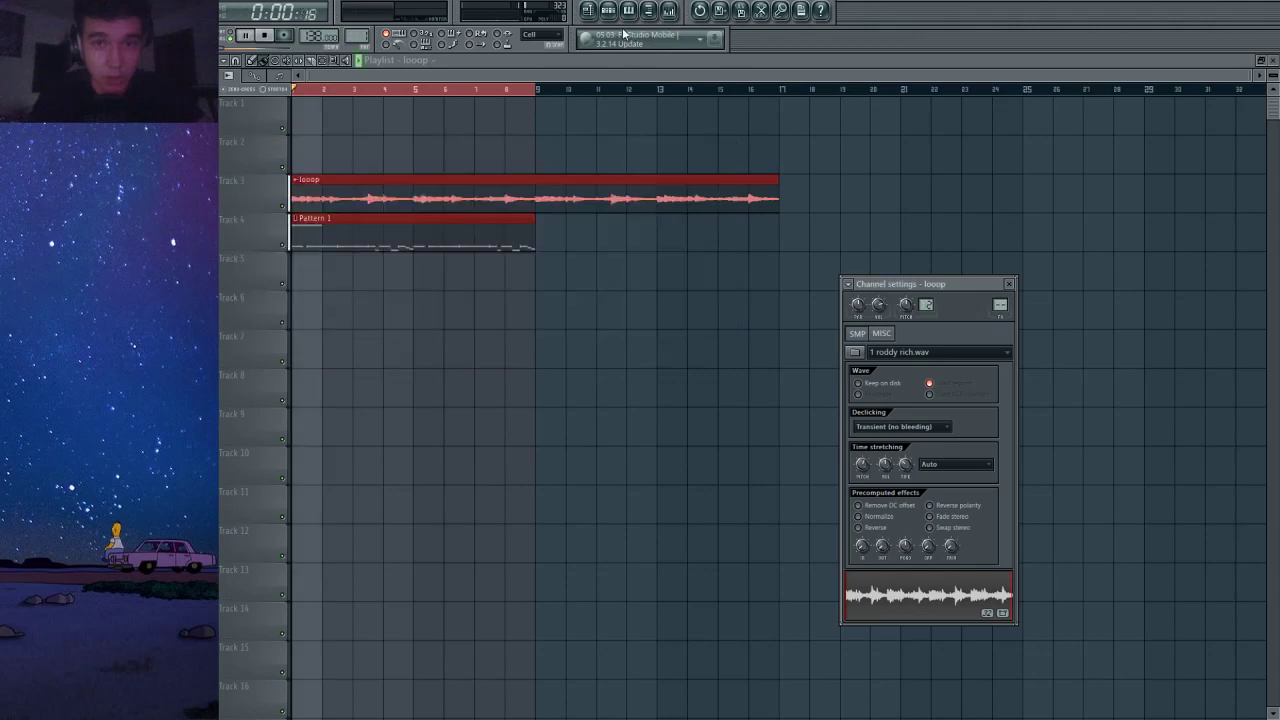
Raise the one-bar 808 note to F6 and audition it against the melody.
key("F6")
left_click(789, 129)
key("space")
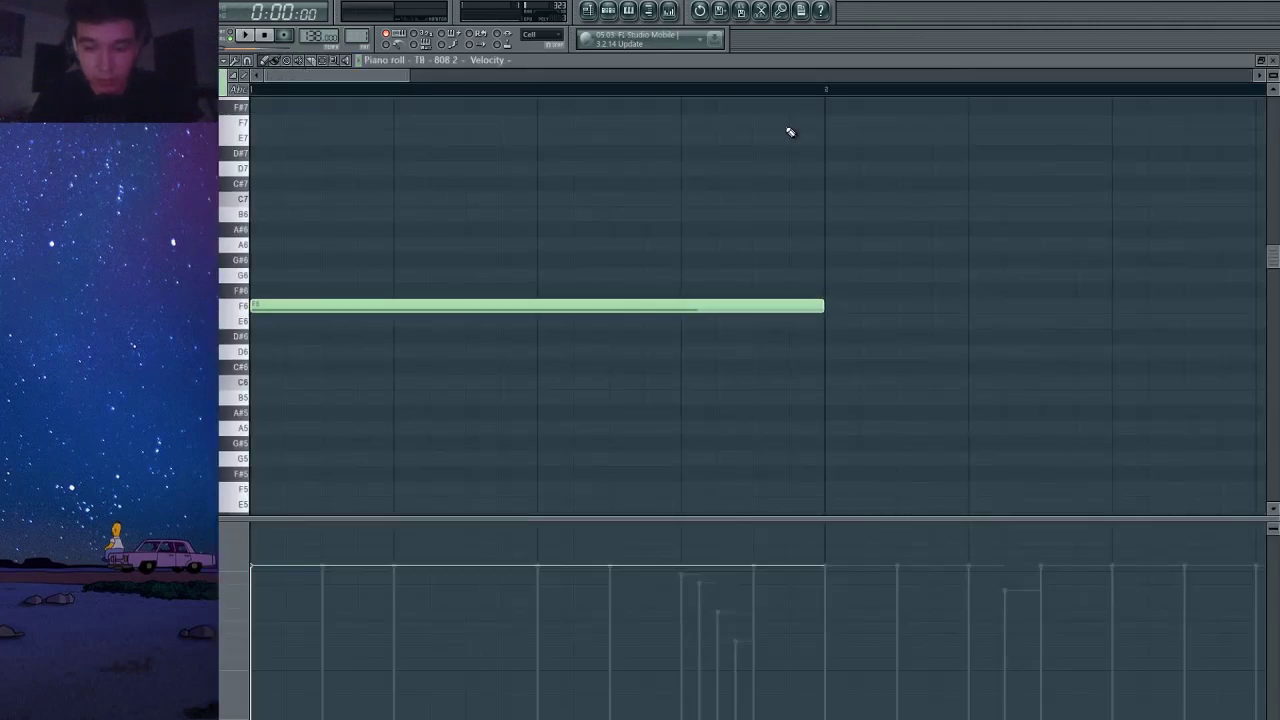
scroll(630, 250, "down", 2)
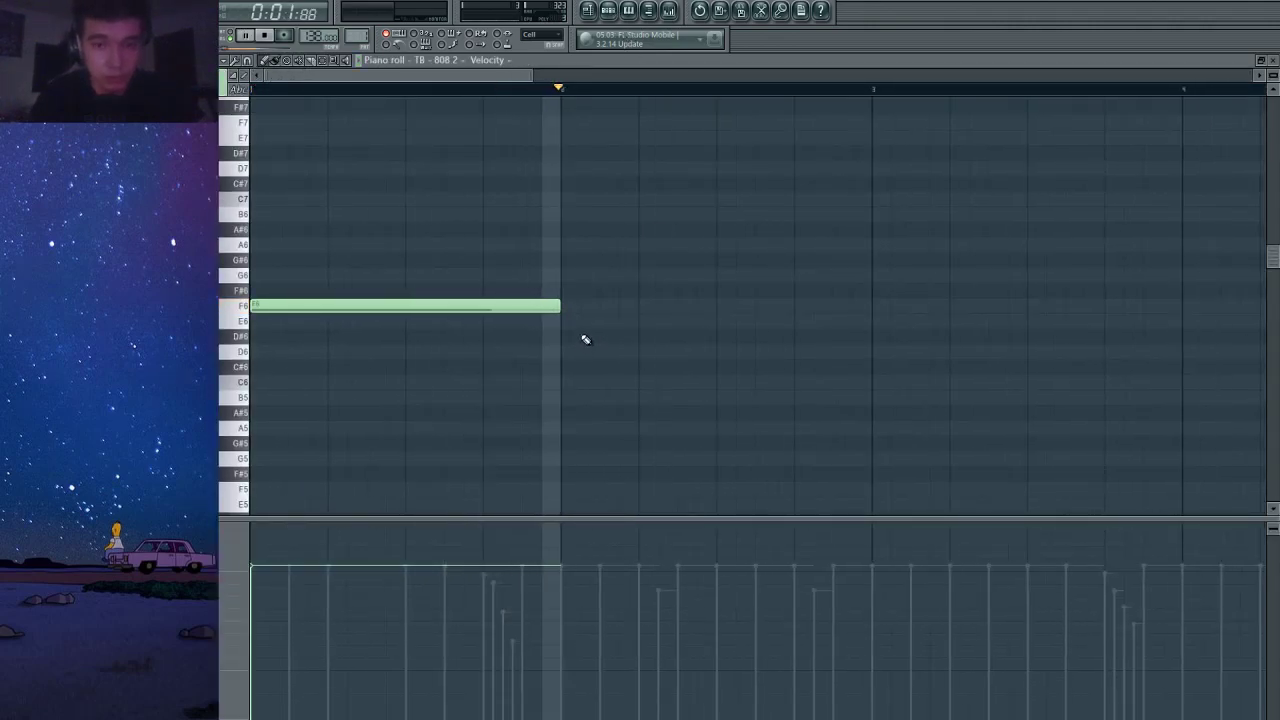
key("space")
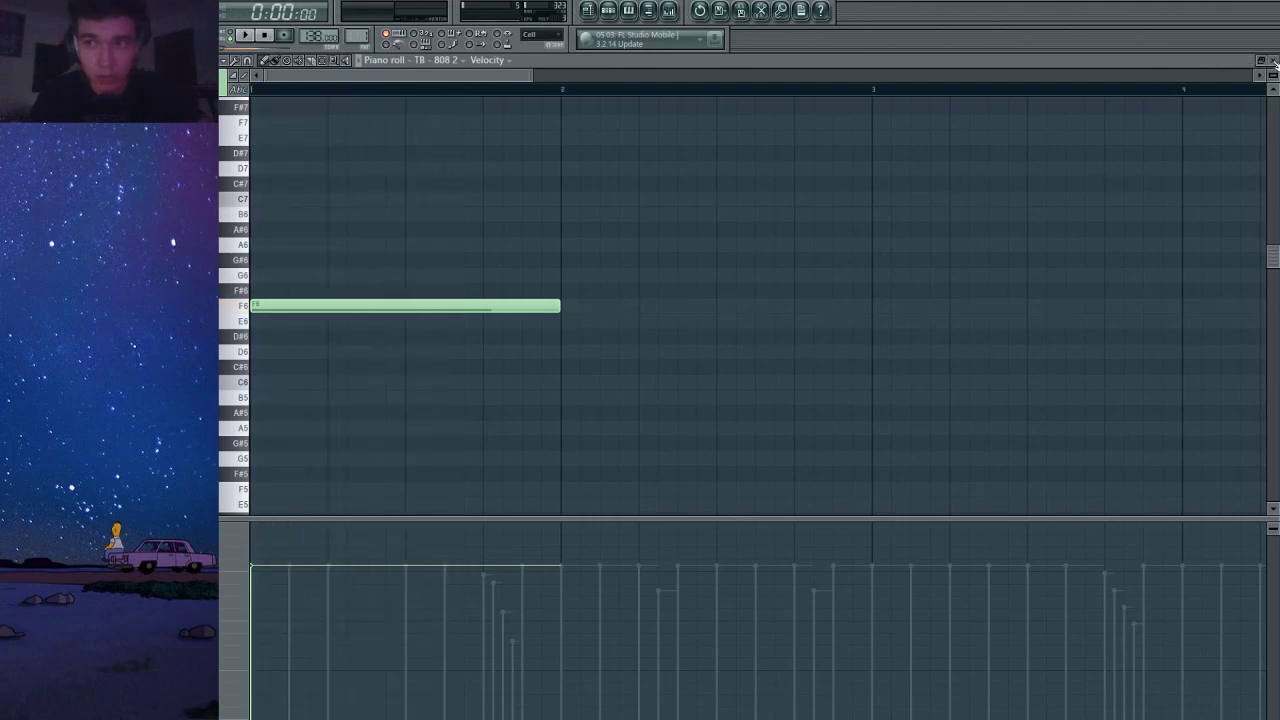
left_click(1273, 61)
Check the melody loop's pitch regions in Edison once more and return to the 808's notes.
key("ctrl+e")
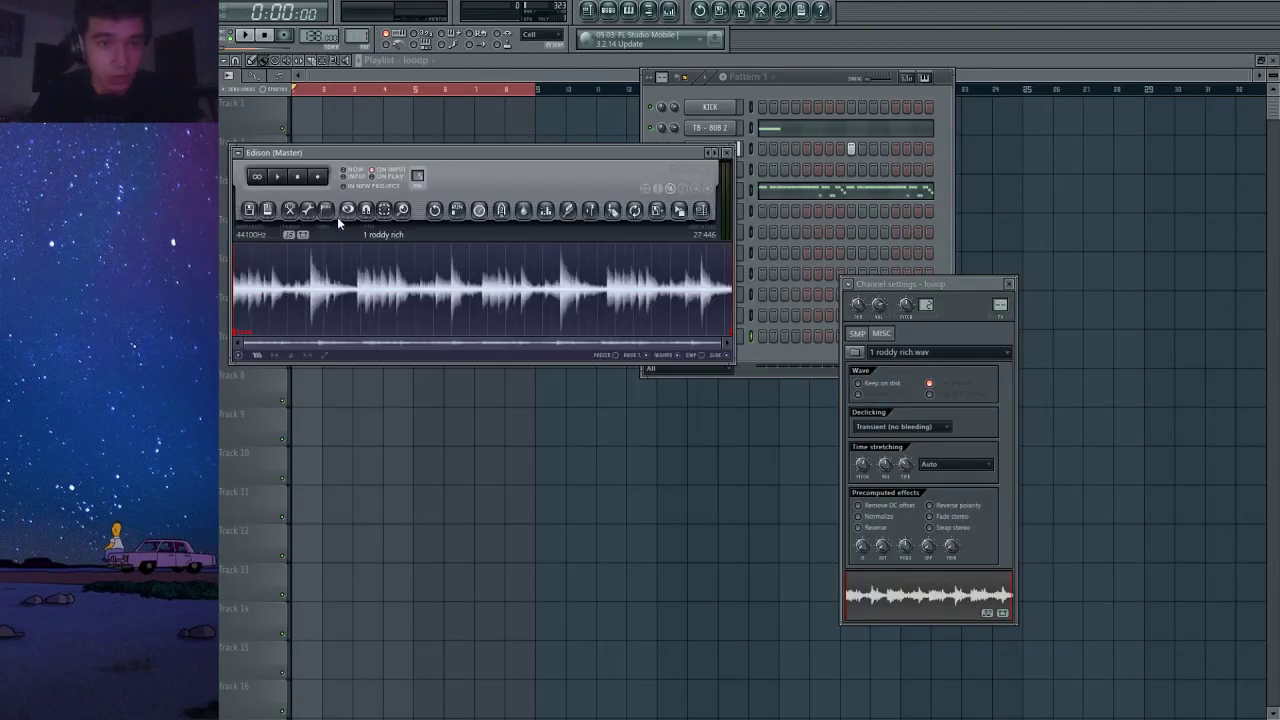
scroll(249, 272, "up", 4)
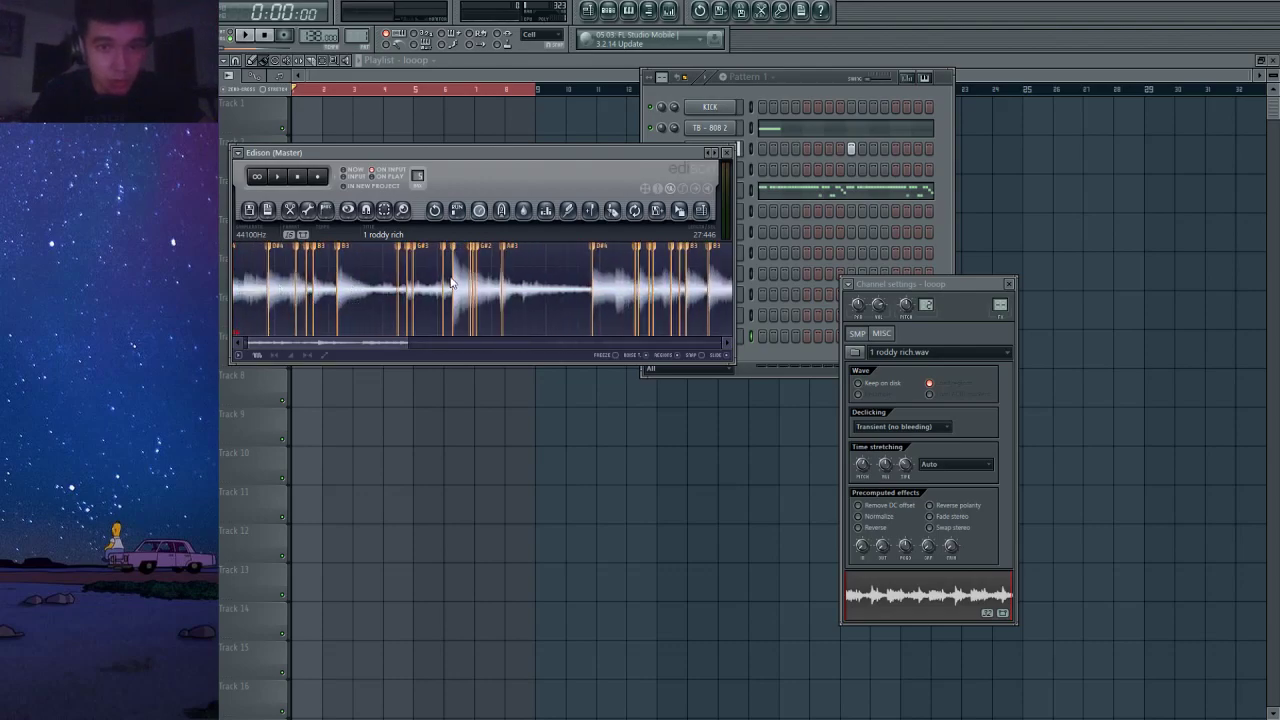
left_click(729, 154)
left_click(774, 130)
scroll(434, 340, "down", 5)
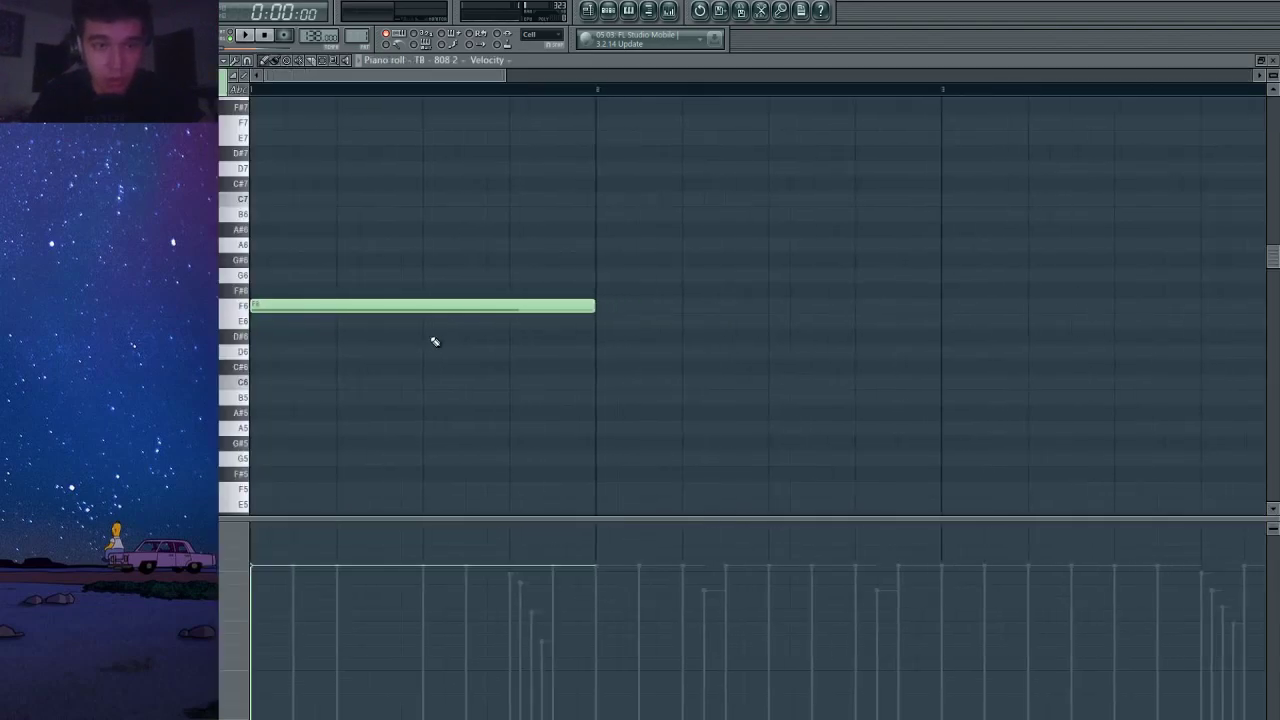
Add 808 notes on C#6 from beat 2 of bar 2, A#6 from bar 3 and C6 from beat 2 of bar 4.
key("space")
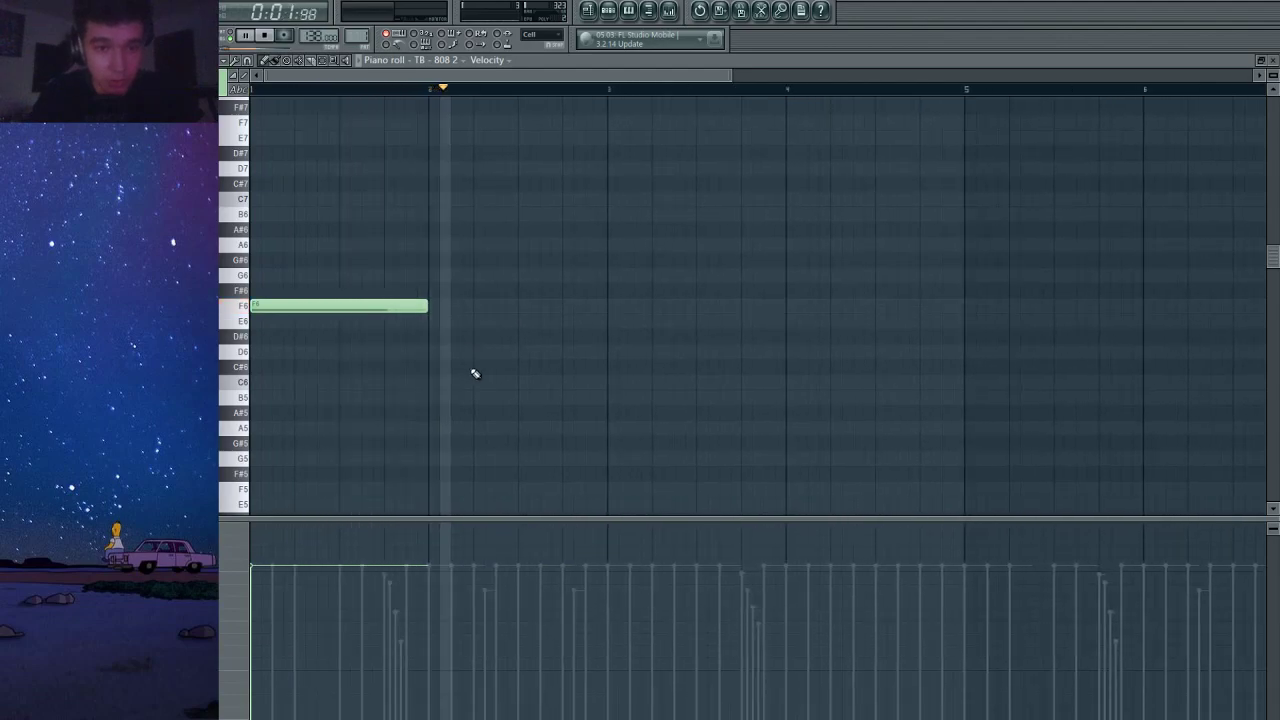
left_click(488, 369)
left_click_drag(527, 371, 516, 370)
key("space")
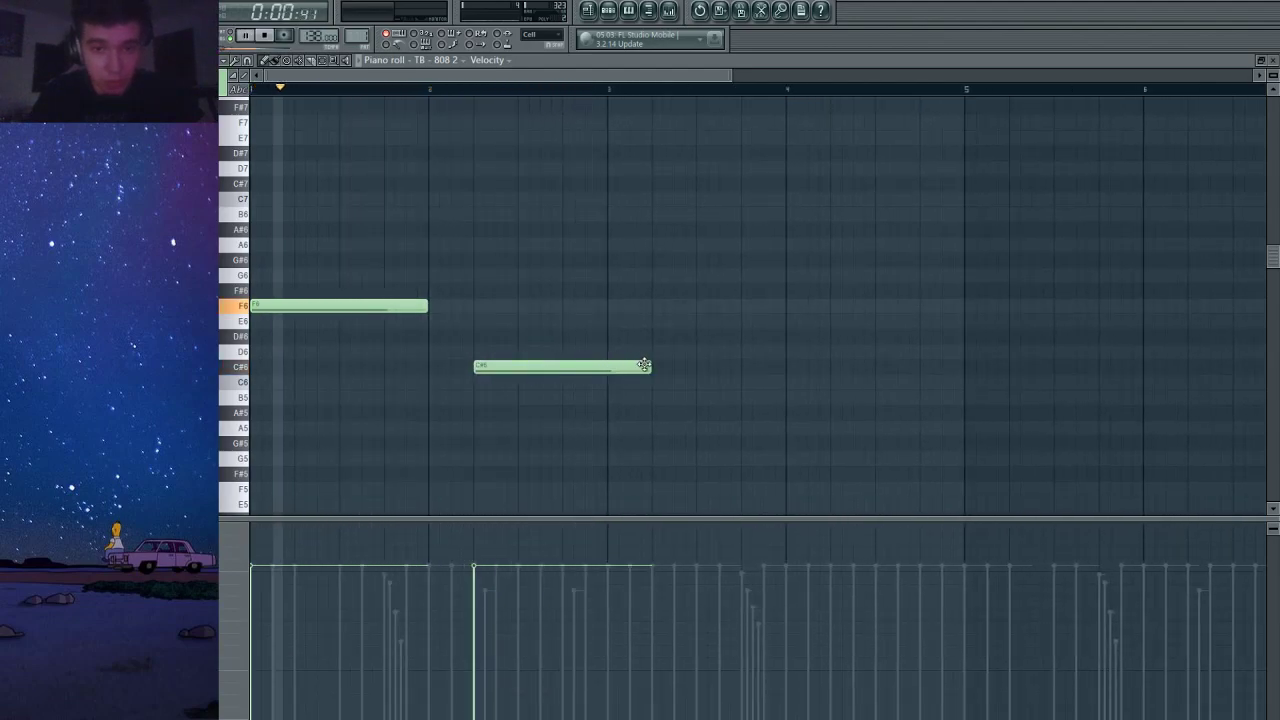
left_click_drag(644, 365, 618, 366)
left_click(618, 230)
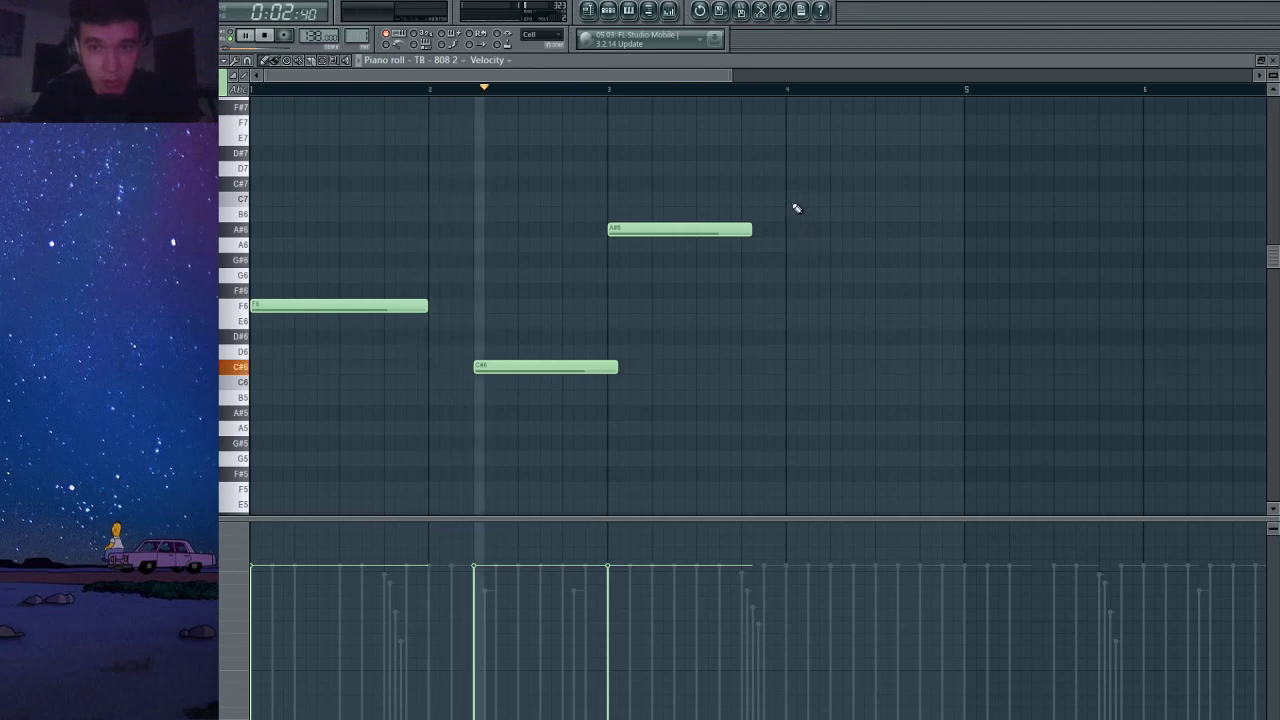
left_click_drag(797, 208, 851, 381)
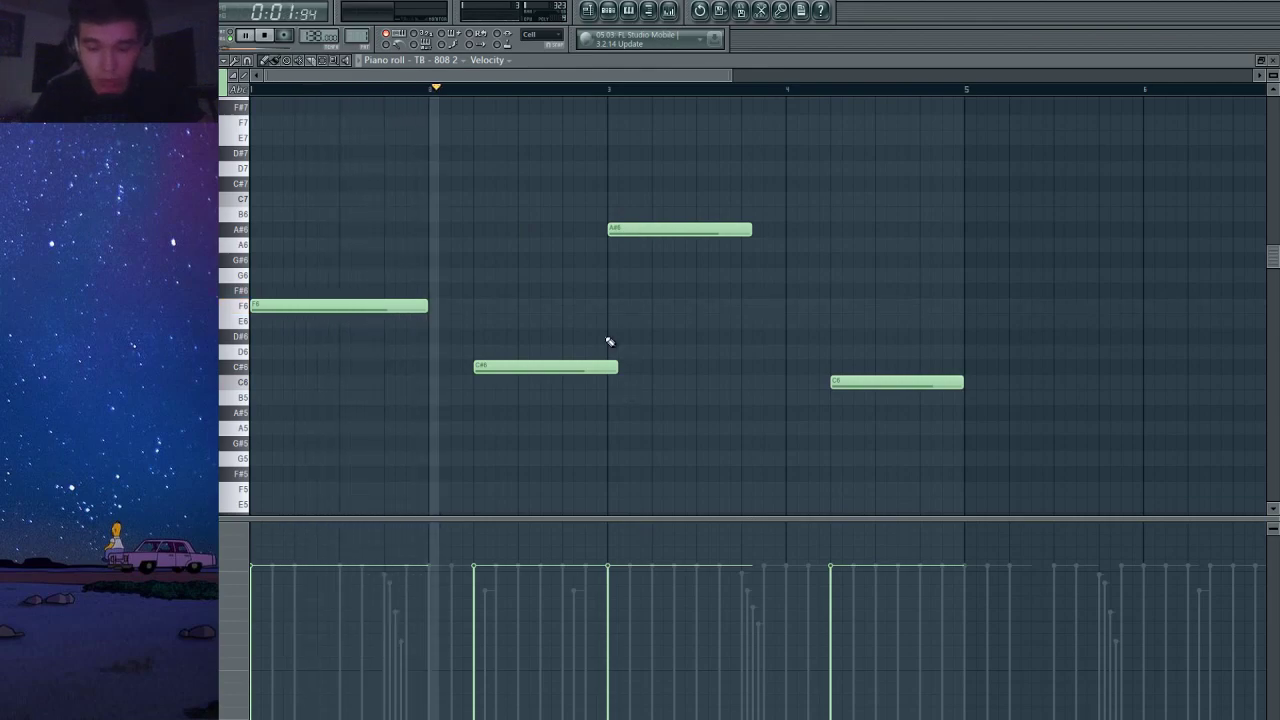
Make the 808 notes legato and transpose the whole line down one octave.
key("ctrl+l")
key("space")
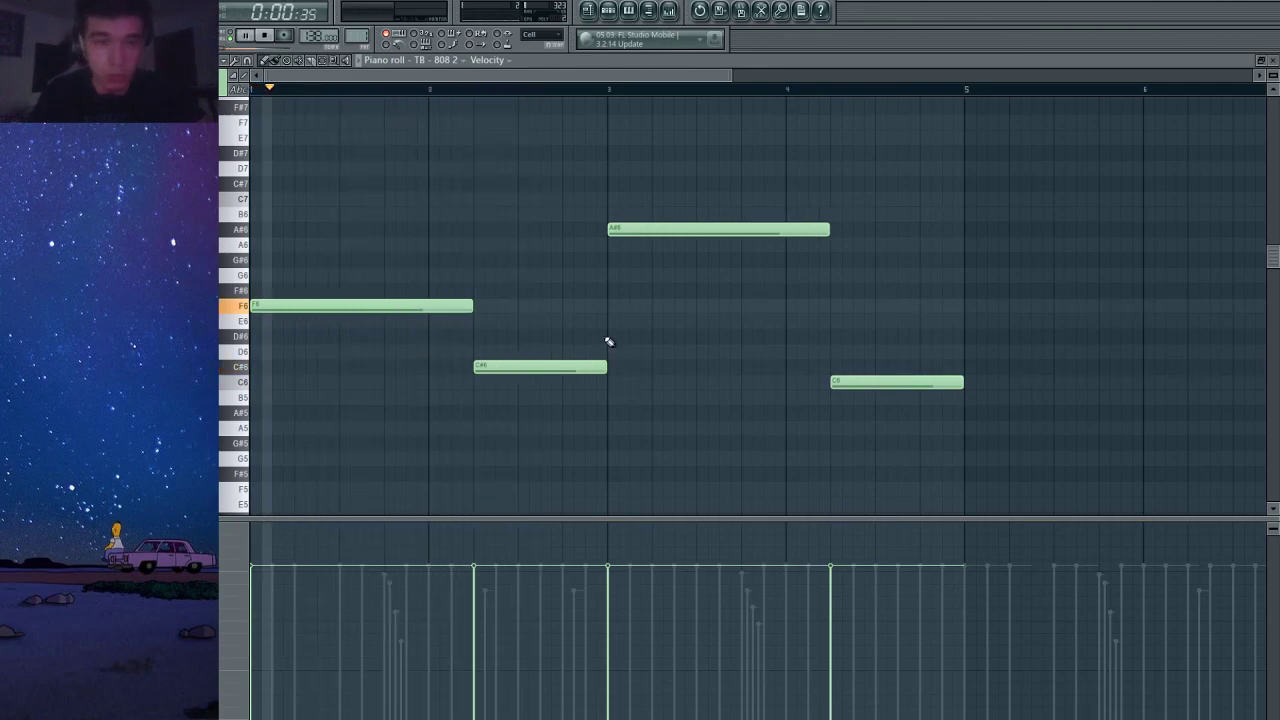
key("space")
key("ctrl+Down")
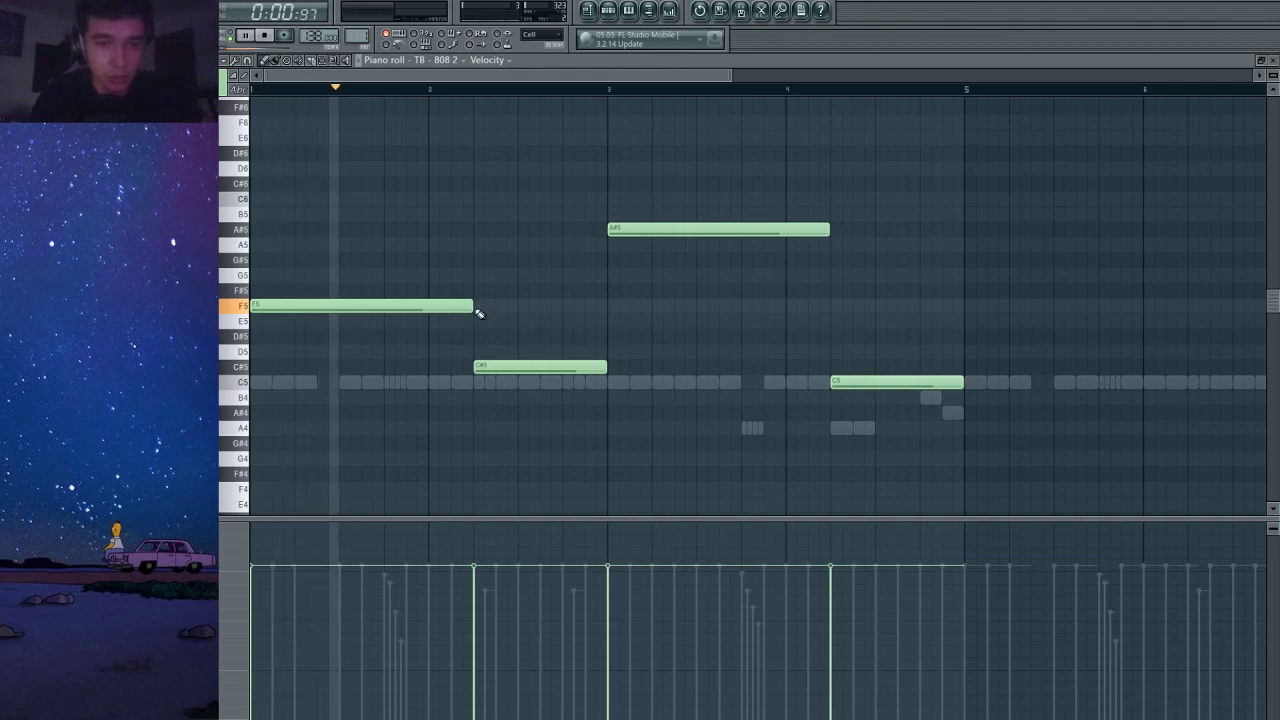
Break the opening F5 note and the A#5 note from bar 3 into three back-to-back notes each, with the third one longer.
left_click(343, 308)
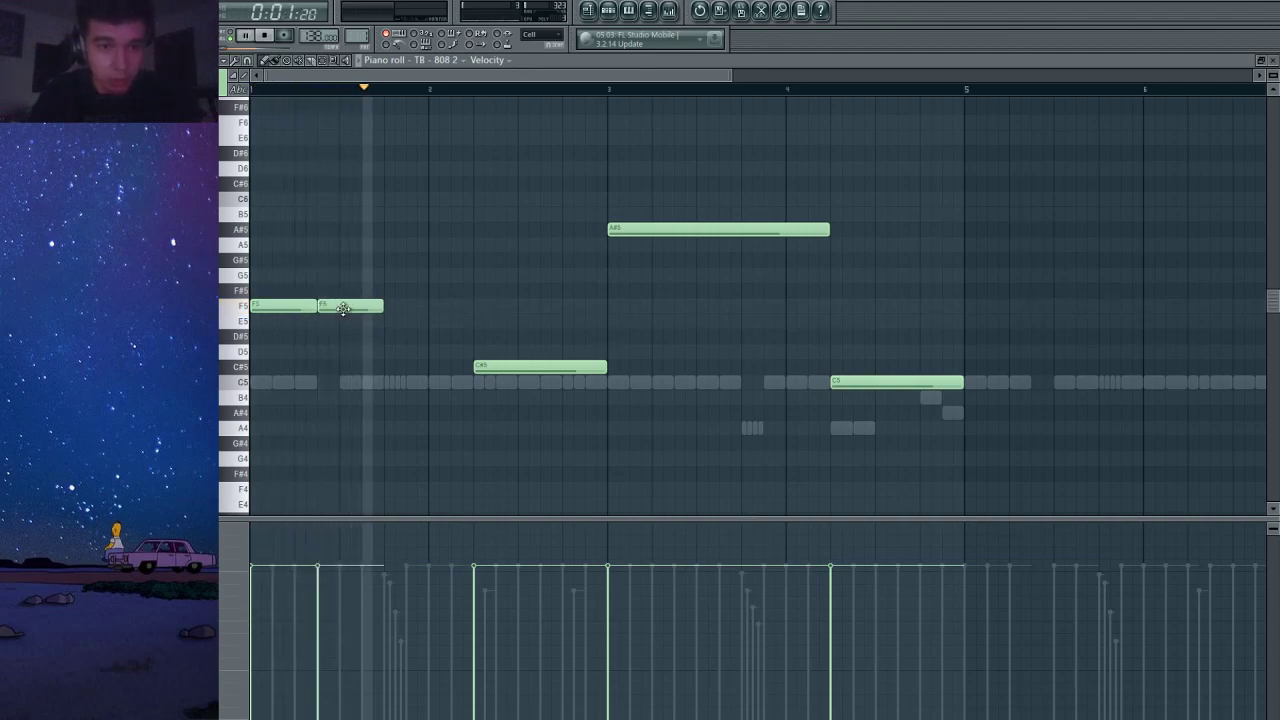
left_click(389, 308)
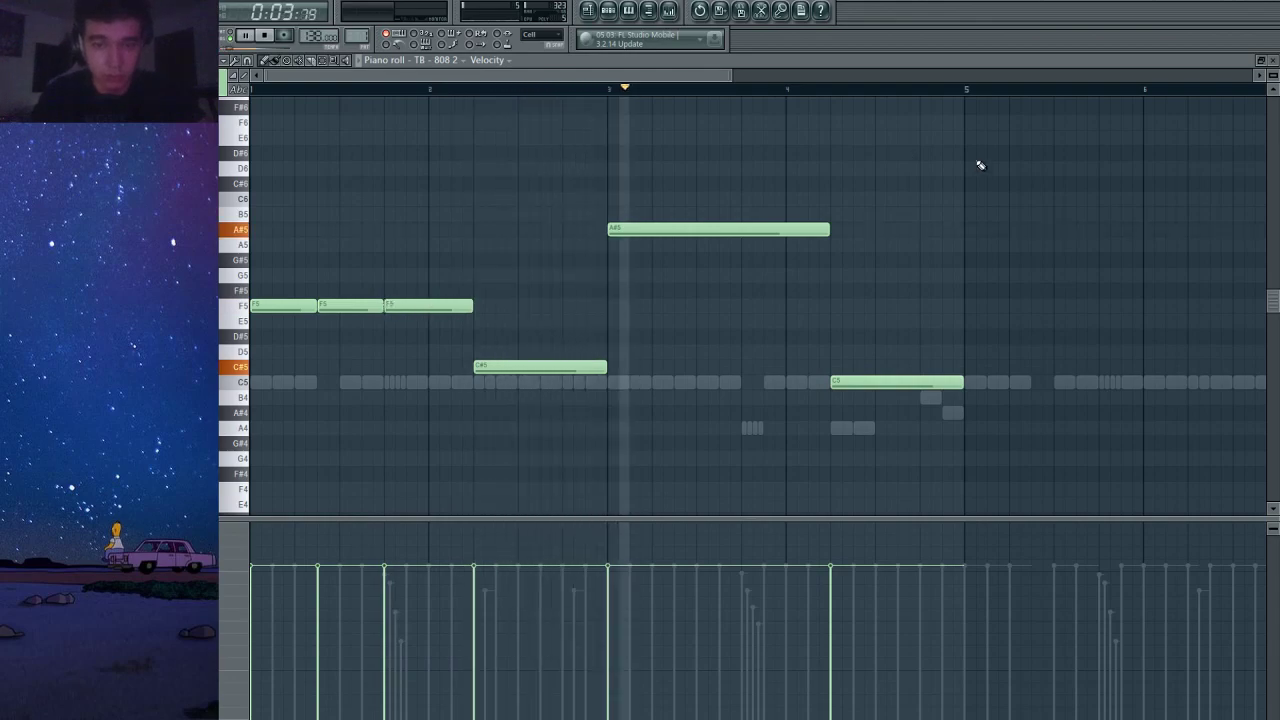
left_click_drag(828, 231, 676, 233)
left_click(690, 233)
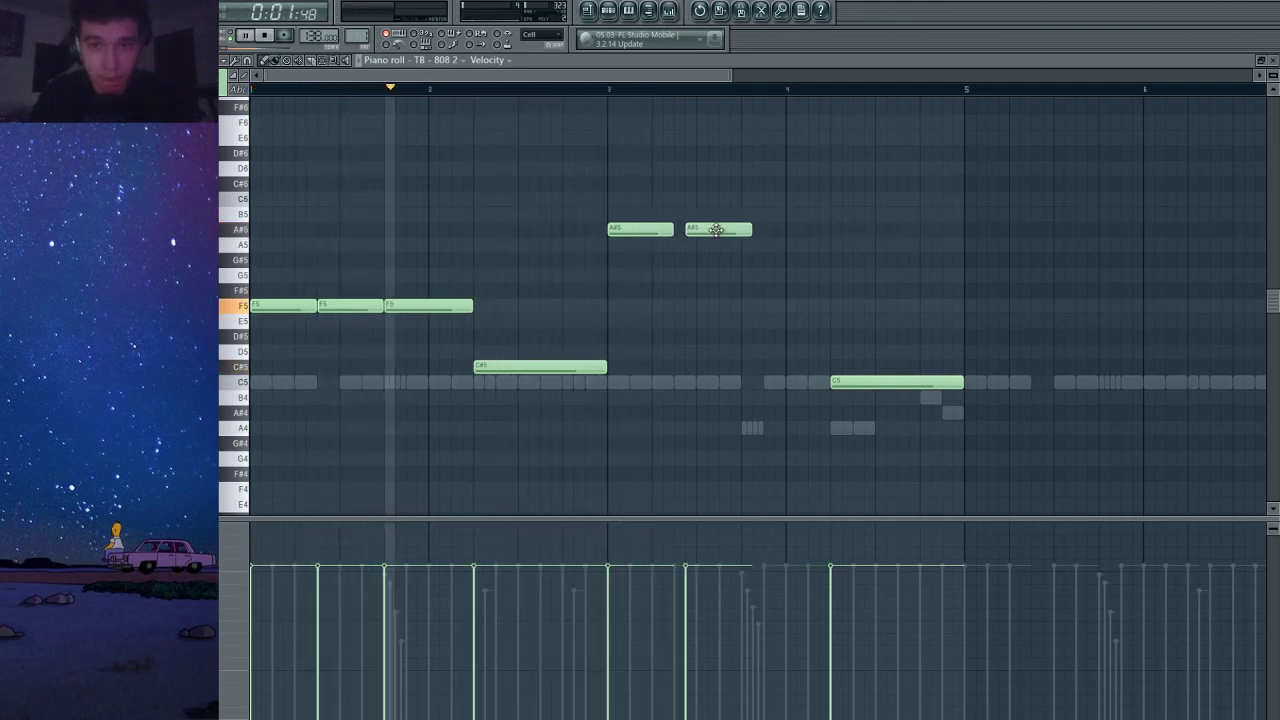
left_click(745, 232)
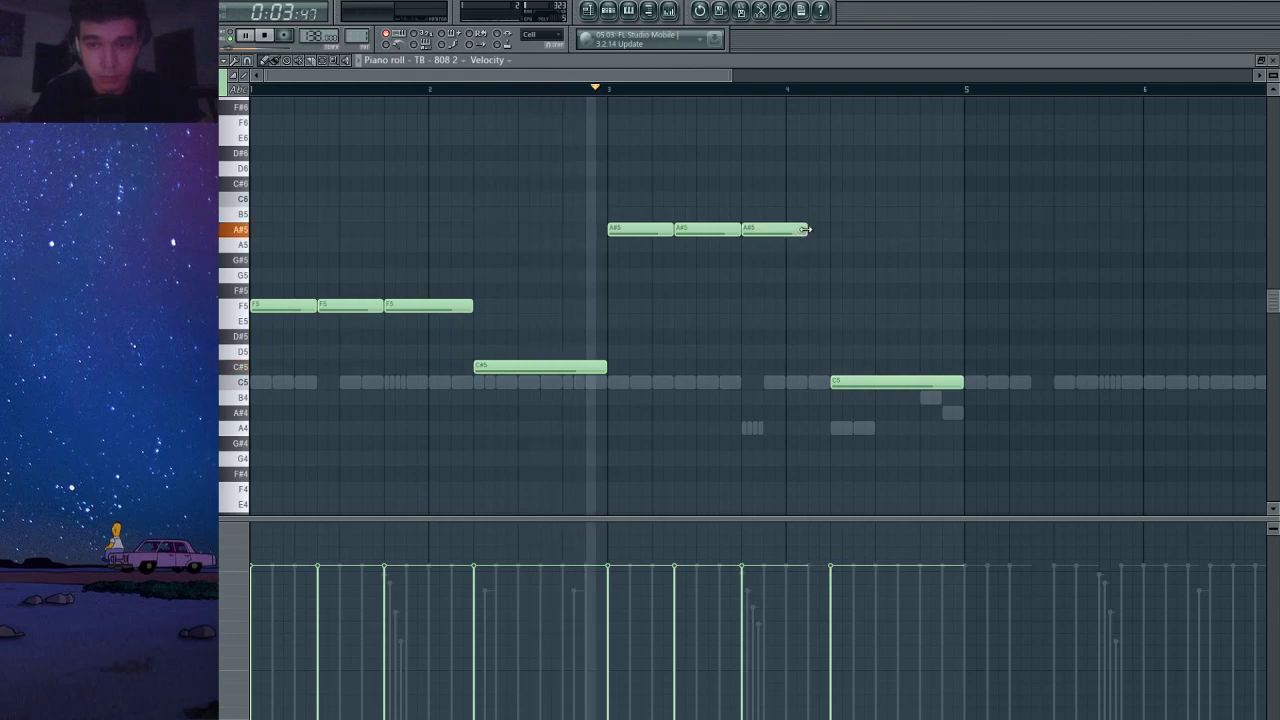
left_click_drag(808, 233, 824, 232)
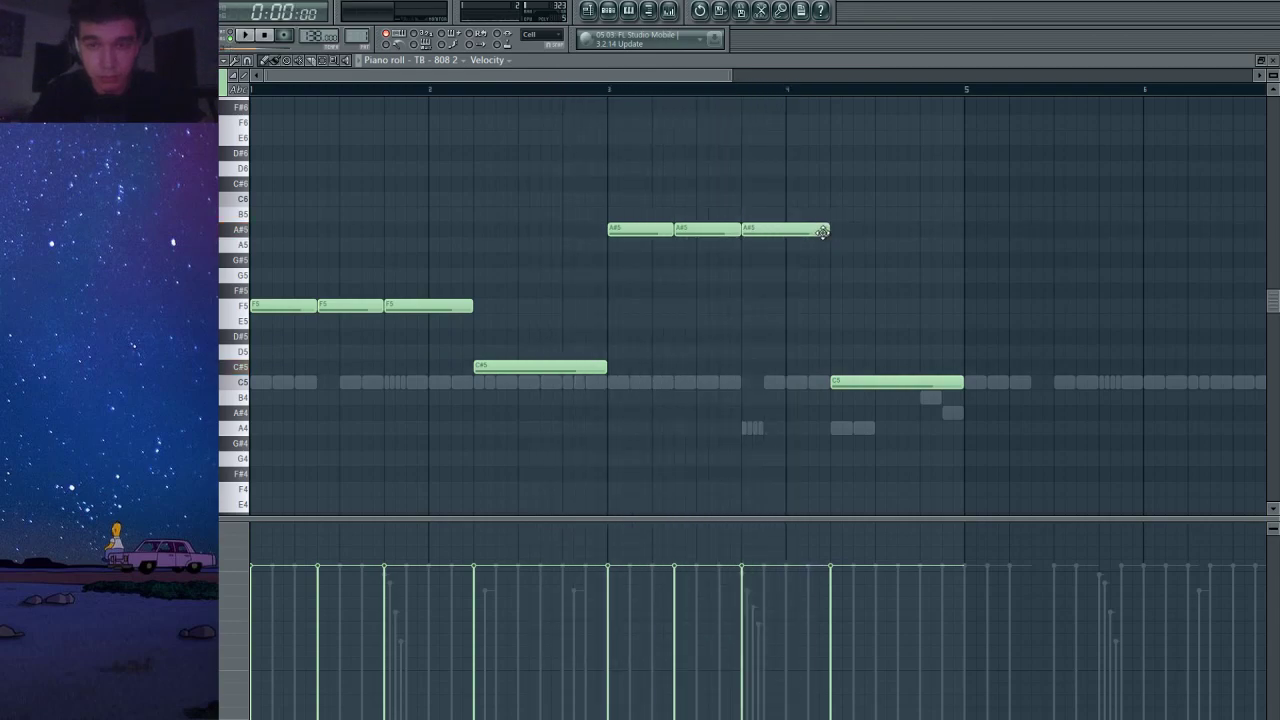
Shorten the last A#5 note and add a short C6 note right after it in bar 4.
scroll(832, 255, "up", 1)
mouse_move(829, 280)
left_mouse_down()
mouse_move(768, 281)
mouse_move(819, 277)
left_mouse_up()
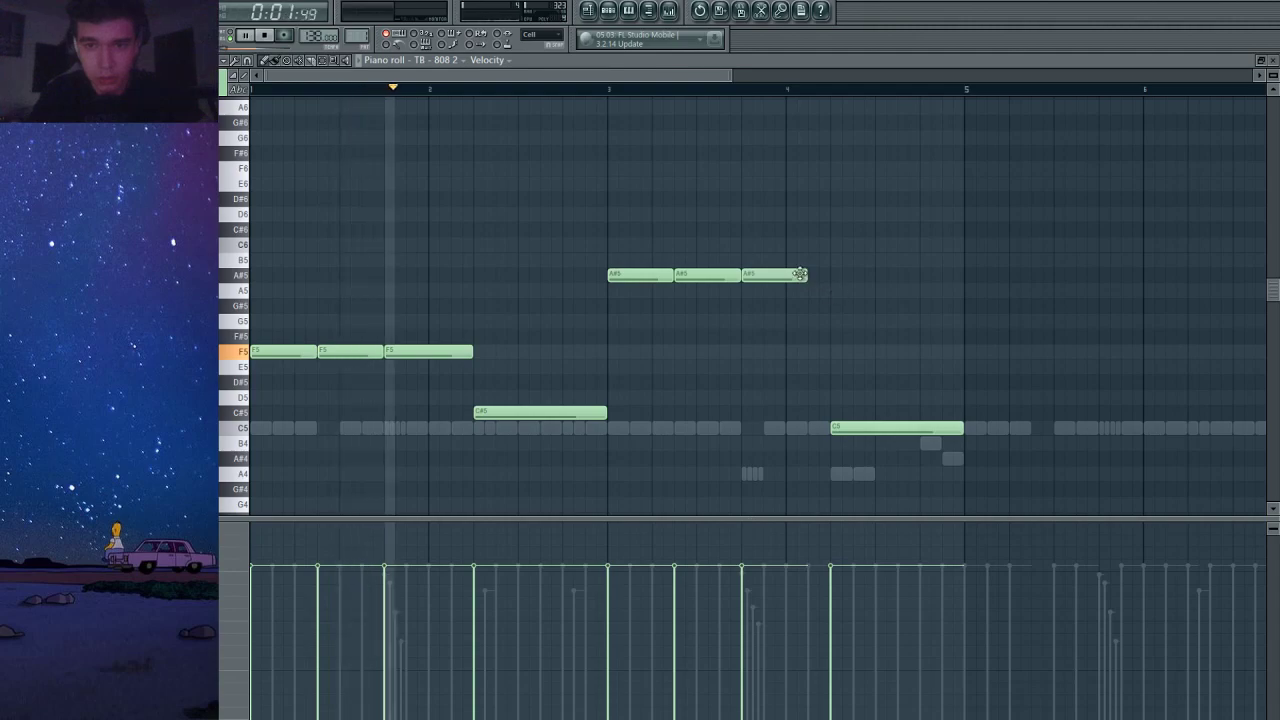
left_click(814, 277)
left_click_drag(814, 277, 829, 244)
Split the closing C5 note of bar 4 into three back-to-back C5 notes, with the last one short.
scroll(824, 432, "down", 2, "ctrl")
scroll(824, 432, "up", 2, "ctrl")
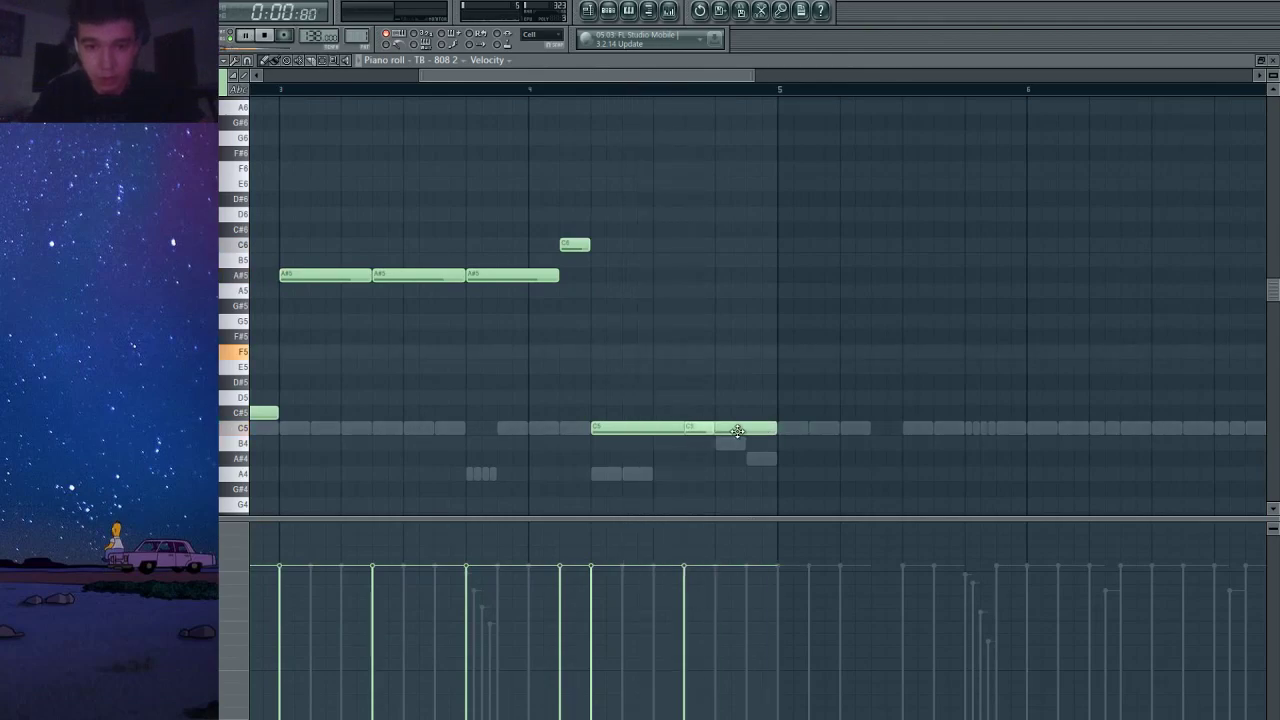
scroll(738, 410, "down", 1)
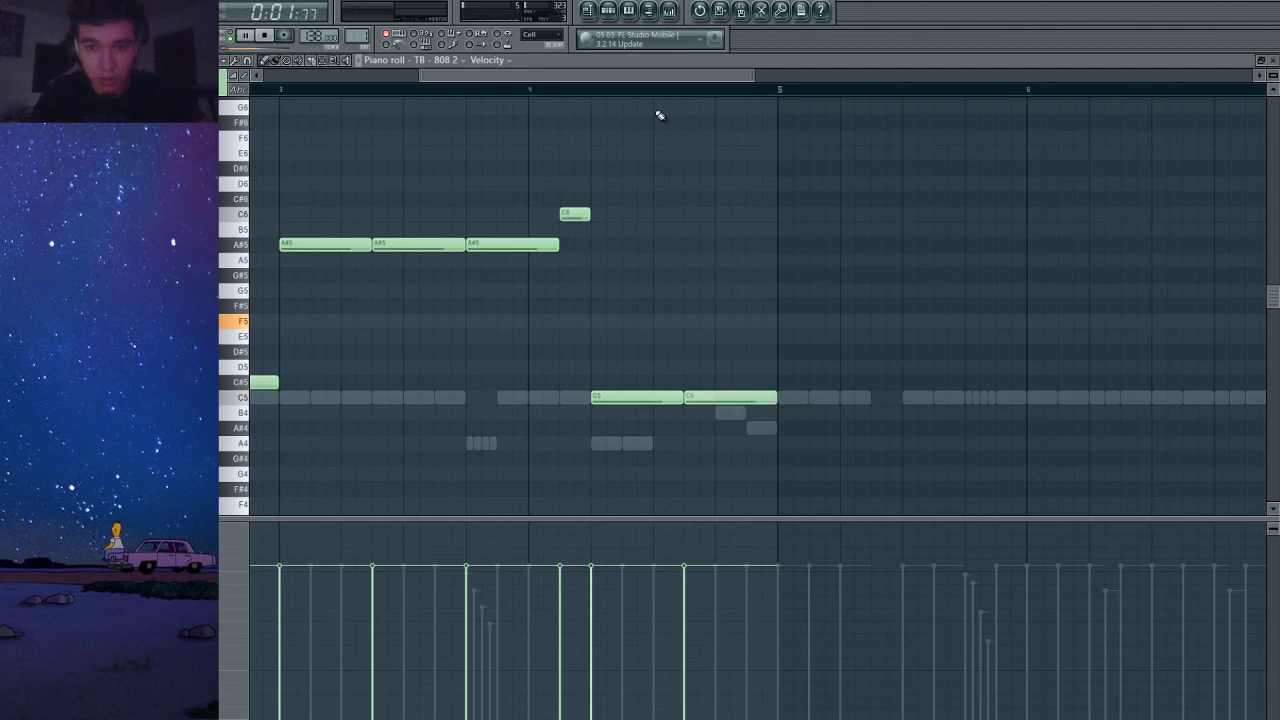
mouse_move(775, 398)
left_mouse_down()
mouse_move(743, 399)
mouse_move(779, 407)
left_mouse_up()
left_click(757, 398)
Copy the four-bar 808 line into bars 5–8 and replace the short C6 in bar 4 with a longer A#5.
scroll(780, 400, "down", 3)
left_click_drag(766, 114, 235, 518)
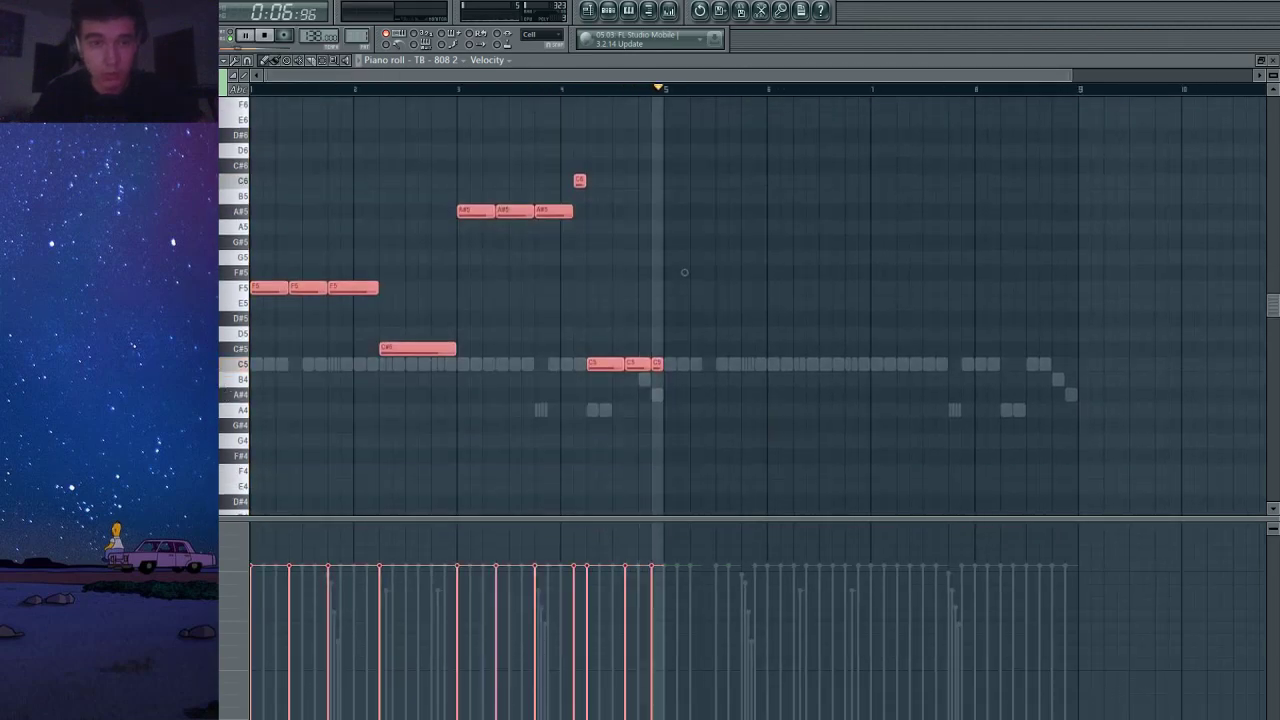
mouse_move(254, 288)
left_mouse_down("shift")
mouse_move(624, 280)
mouse_move(667, 294)
left_mouse_up("shift")
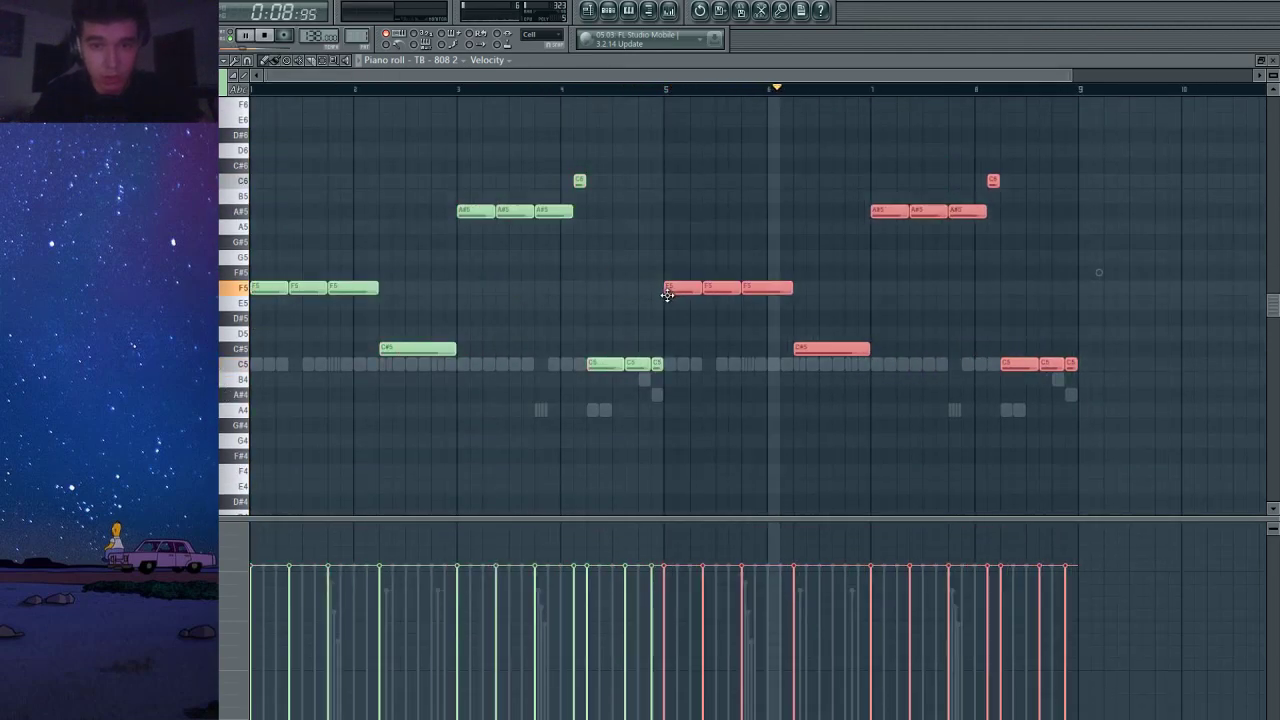
right_click(673, 241)
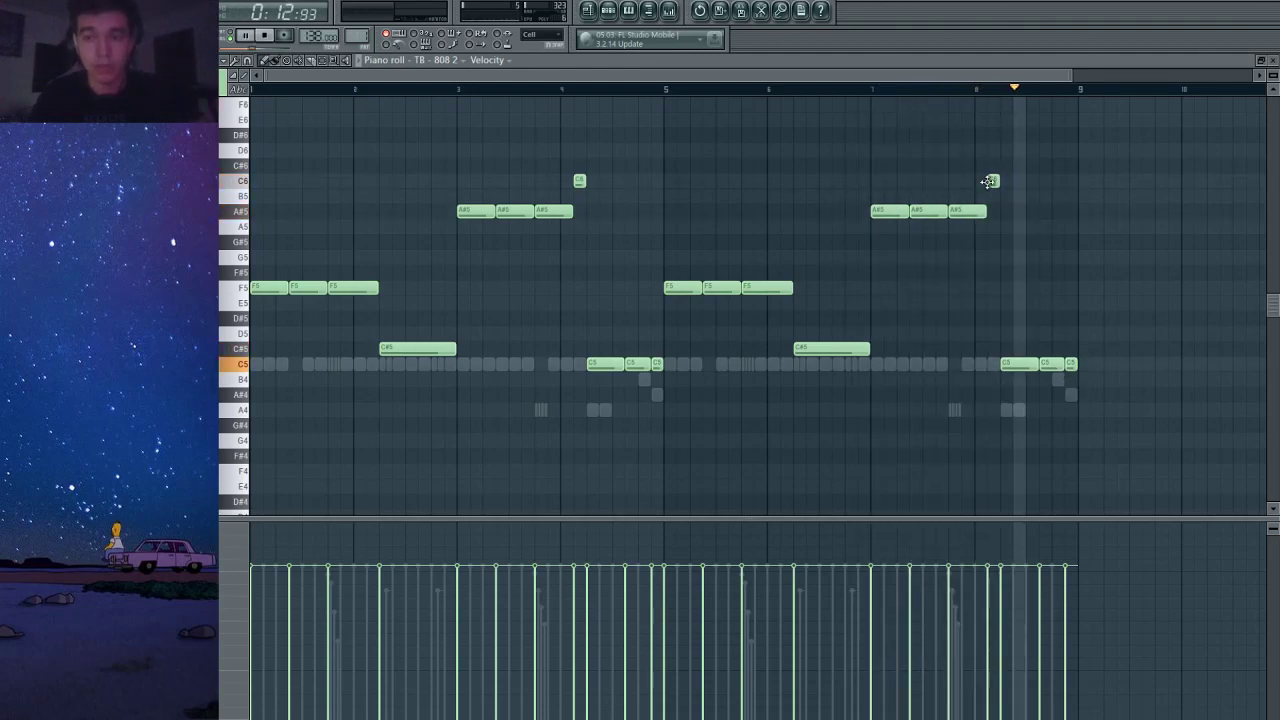
right_click(579, 181)
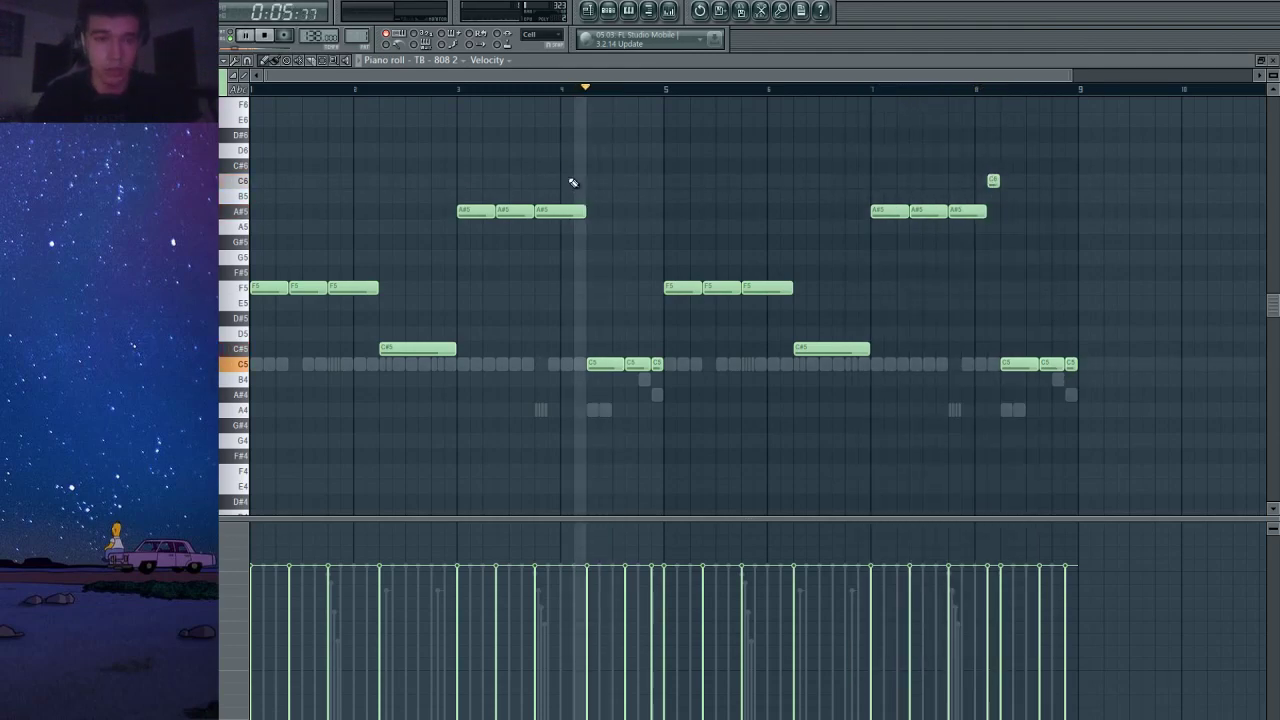
Shorten the C#5 in bar 6 and add a short C#6 at the bar's end, joined legato to it.
left_click_drag(868, 350, 859, 356)
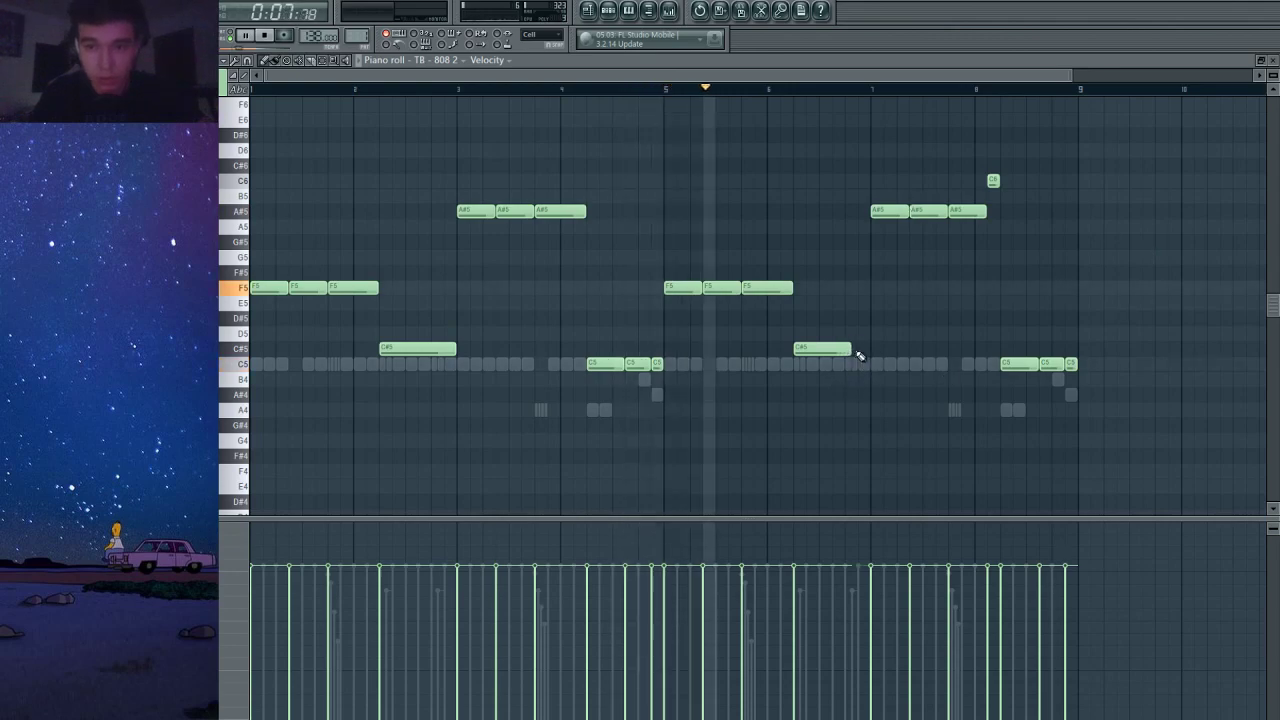
left_click(864, 349)
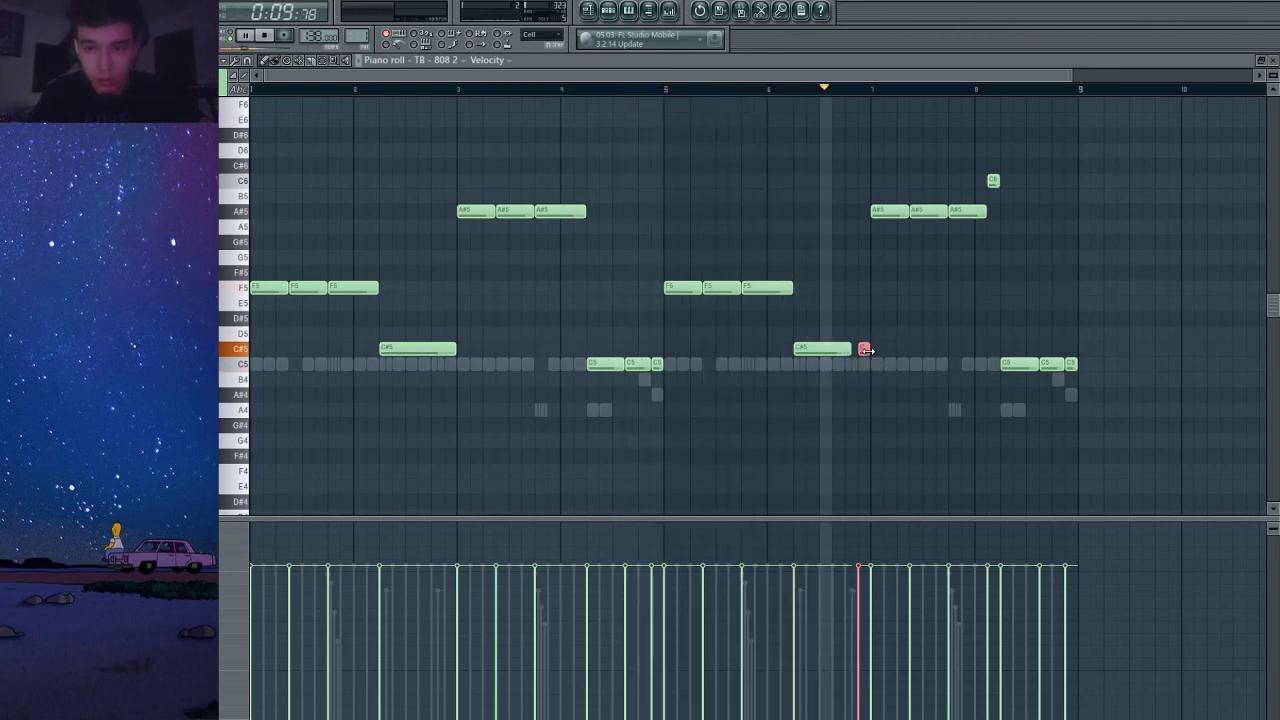
key("ctrl+Up")
scroll(871, 357, "up", 1)
key("ctrl+d")
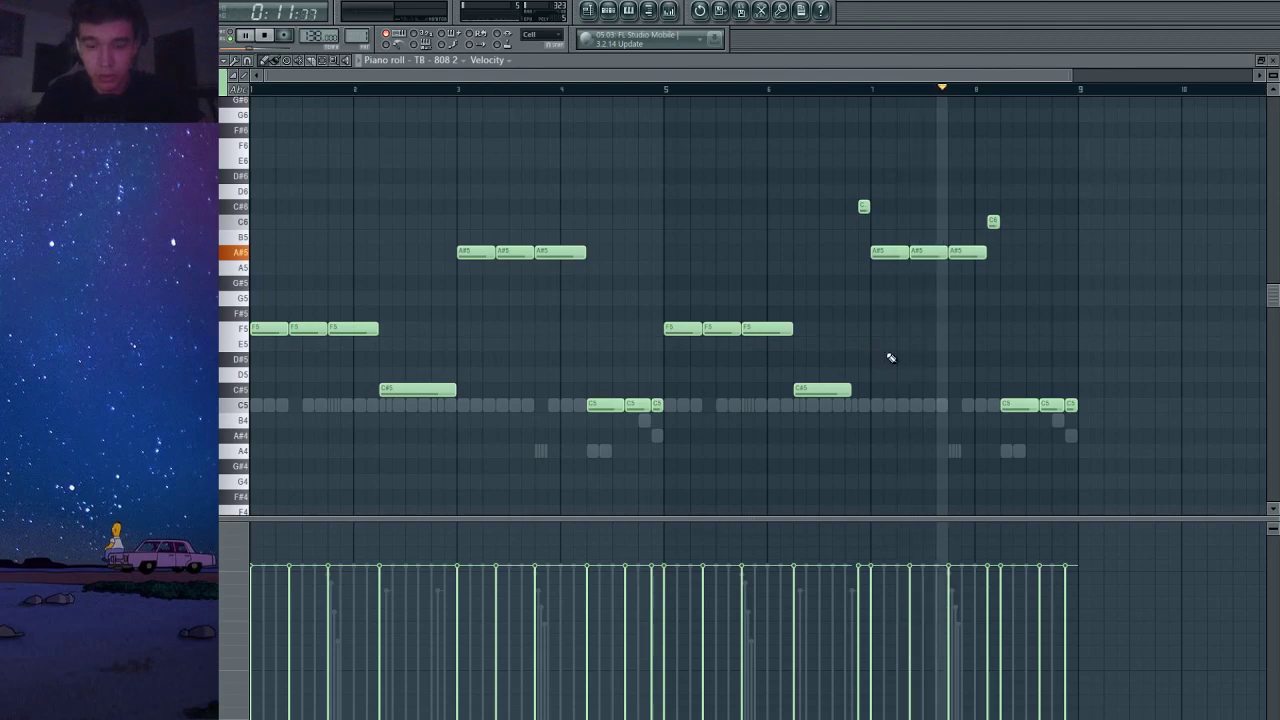
key("ctrl+l")
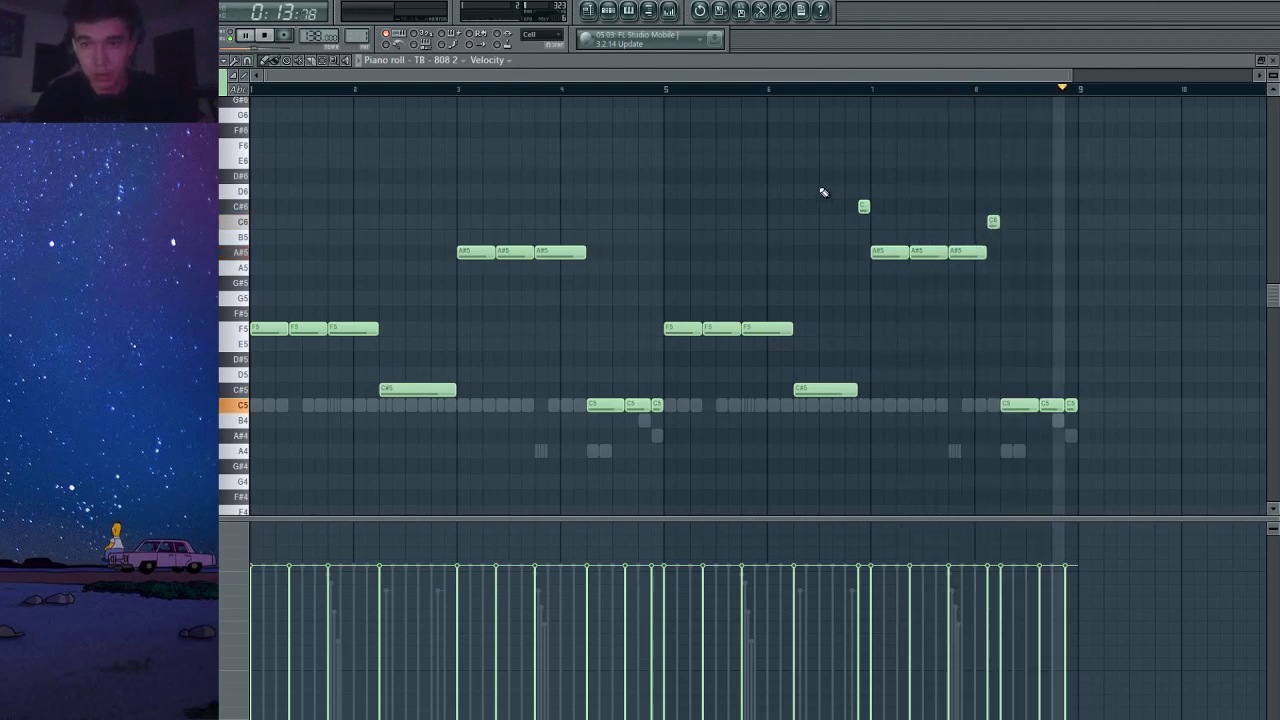
Raise the last C5 of bar 8 to C6, add another short C6 just before it, and close the 808 piano roll.
left_click(1071, 405)
key("ctrl+Up")
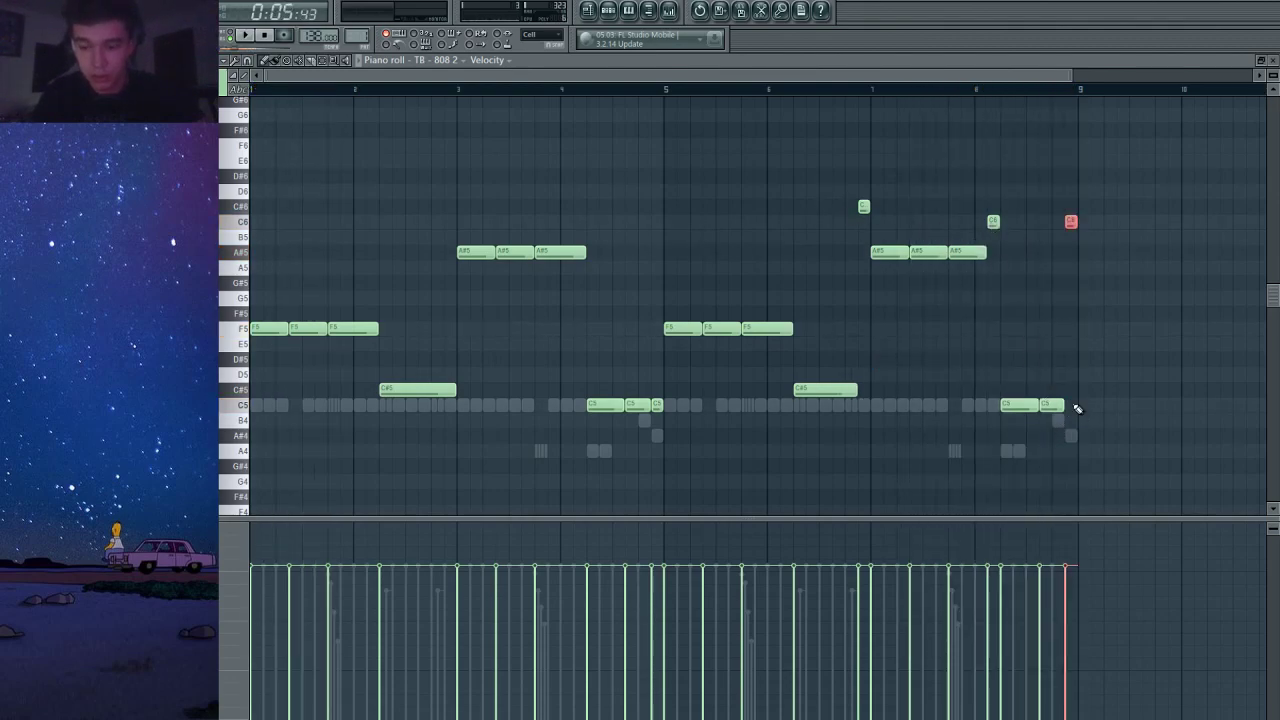
scroll(1078, 213, "up", 2)
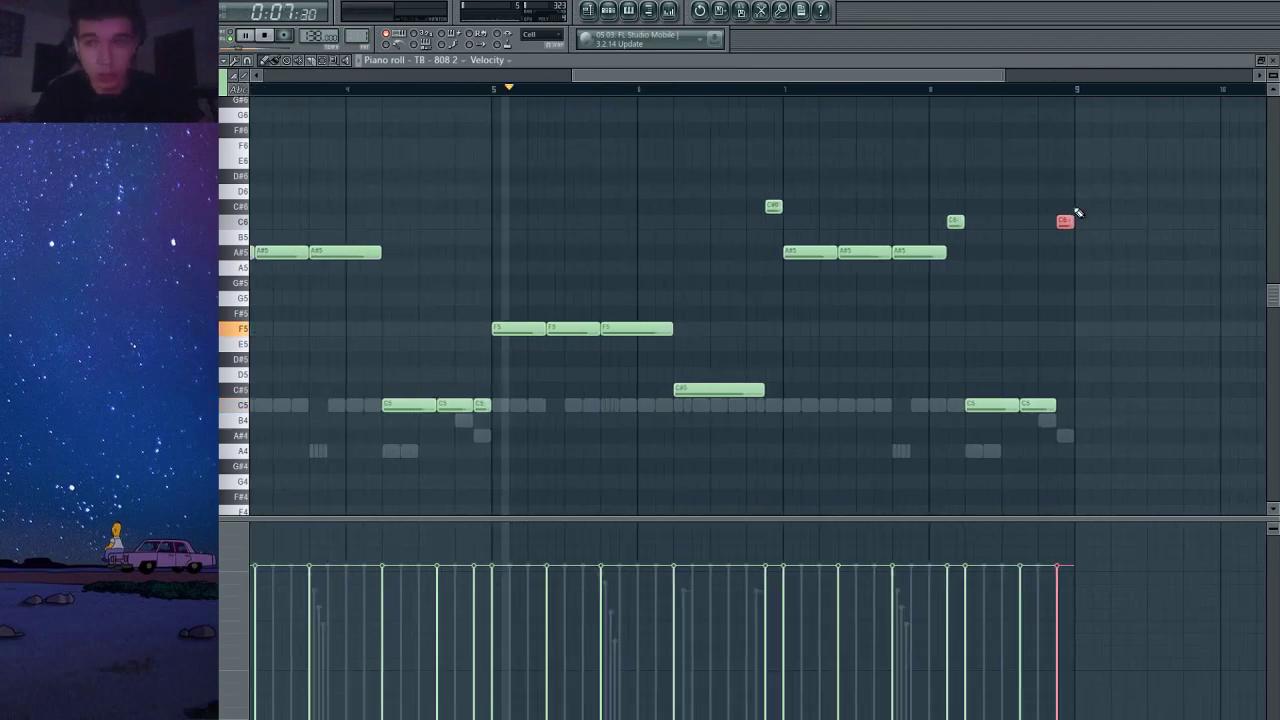
scroll(1078, 213, "up", 1)
left_click_drag(1012, 222, 1040, 221)
scroll(1040, 221, "down", 4)
key("ctrl+a")
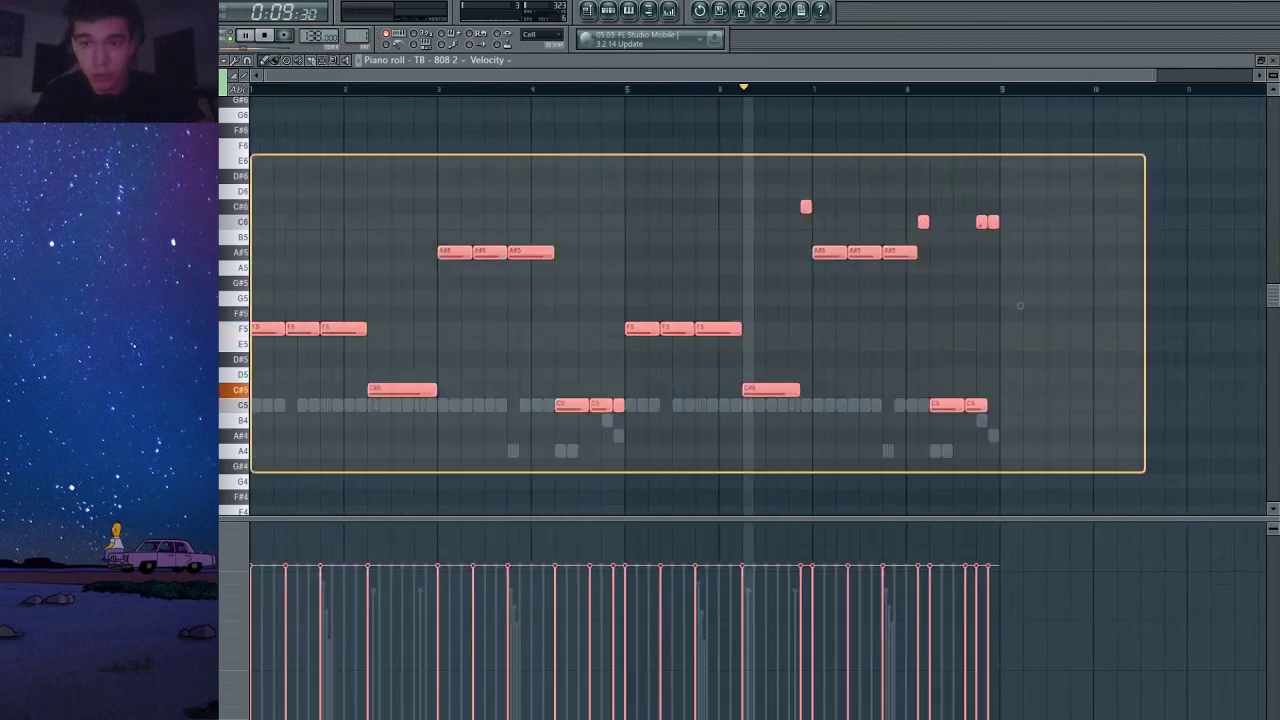
left_click(1268, 62)
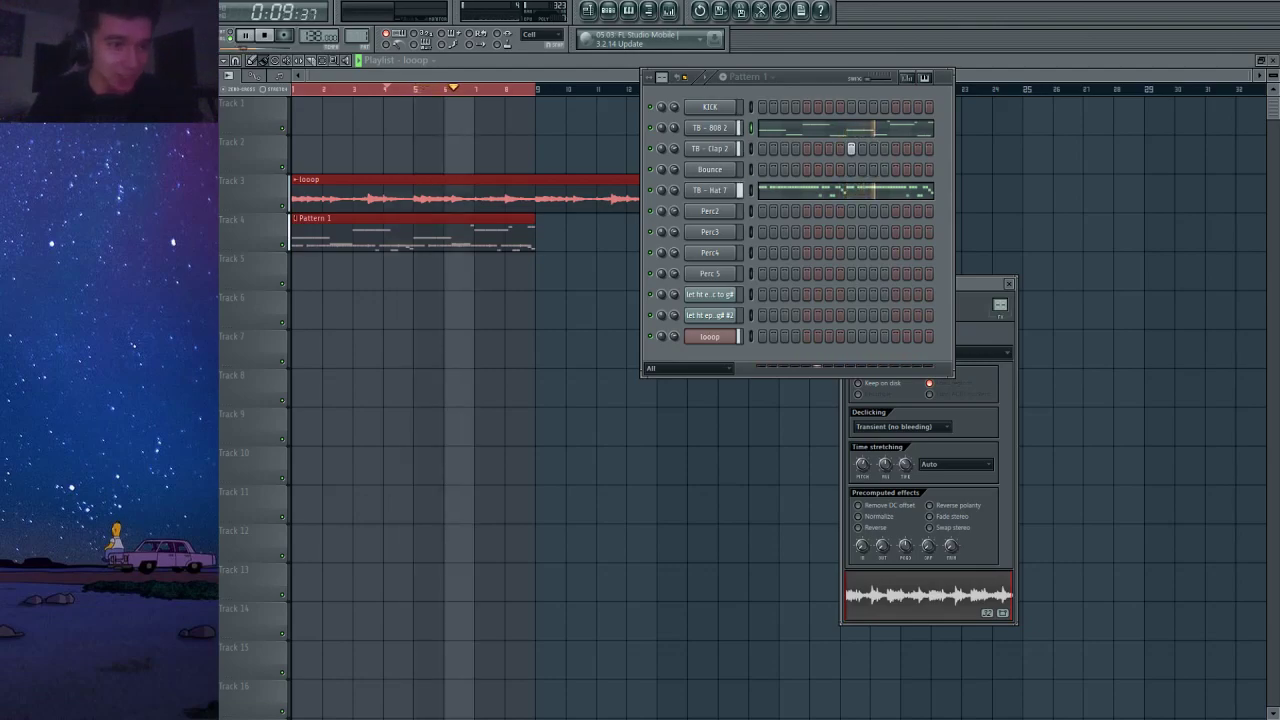
Replace the Bounce sample with TB - Snare 2 and place snare hits on steps 3 and 15 during song playback.
key("space")
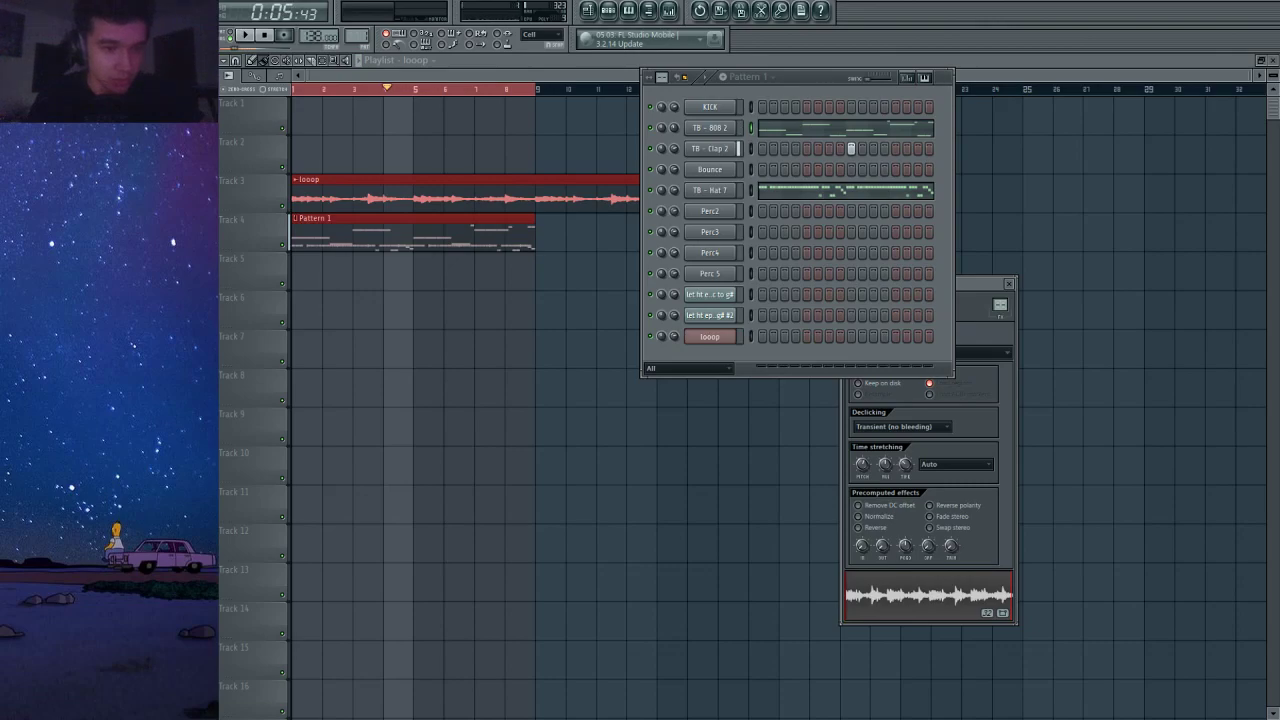
key("space")
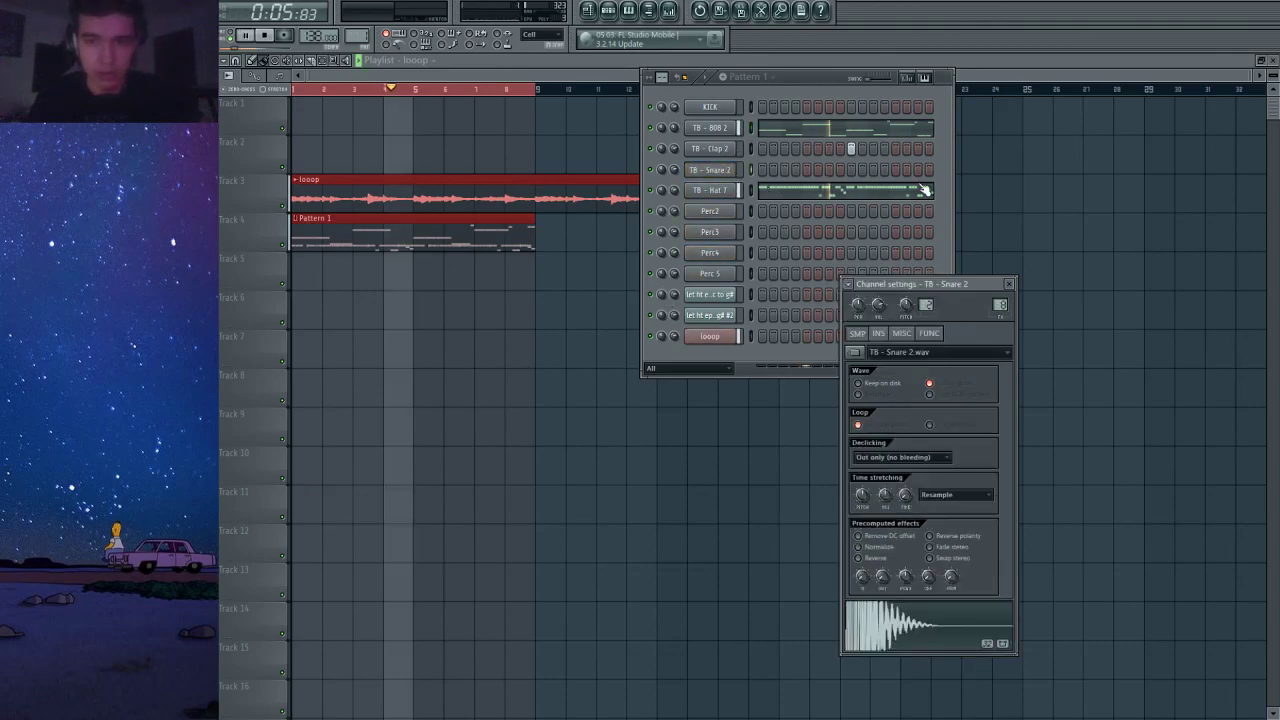
left_click(784, 170)
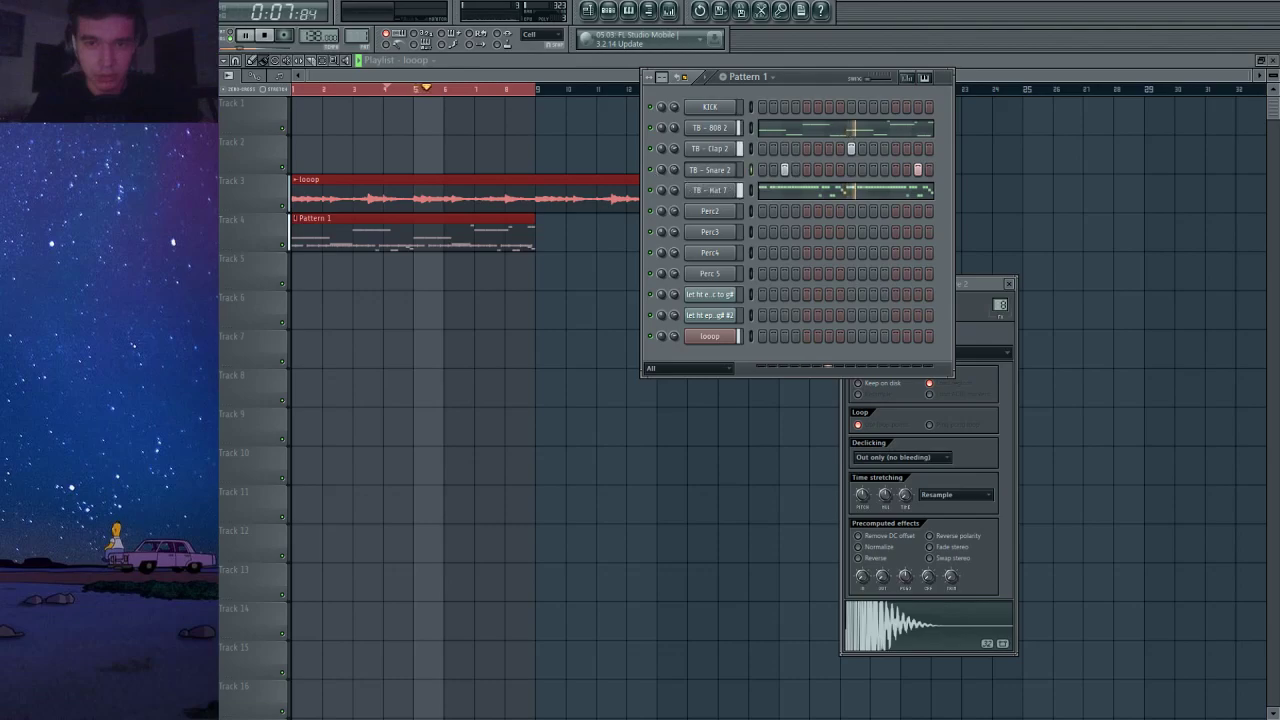
key("space")
key("space")
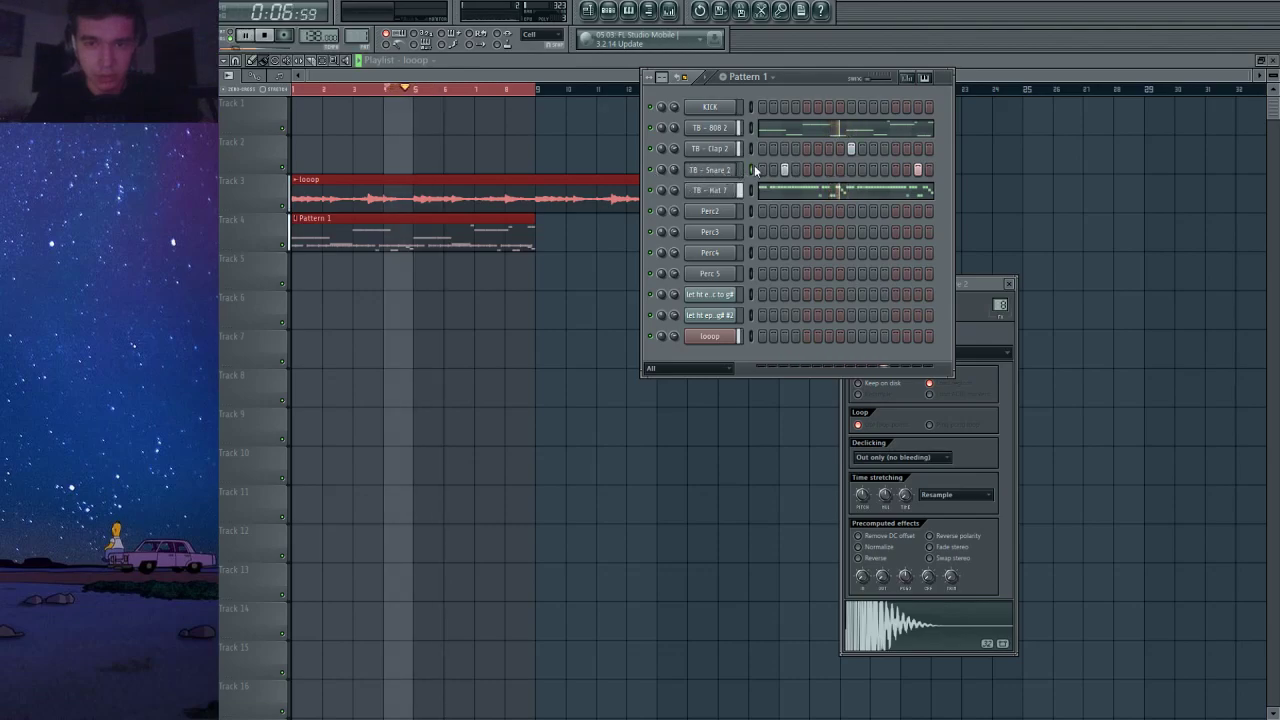
In the TB - Snare 2 piano roll, delete the hits on step 3 of bars 1, 3 and 5 and step 15 of bar 2.
key("F7")
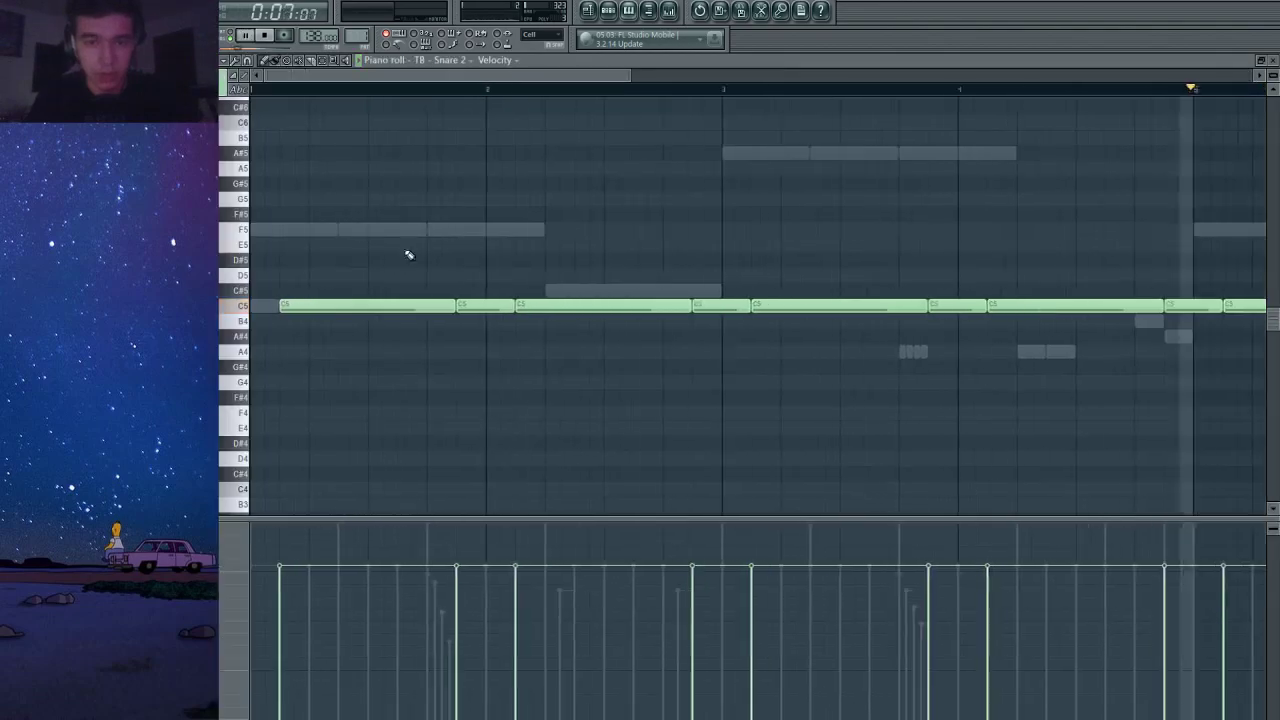
right_click(346, 306)
right_click(704, 305)
right_click(776, 303)
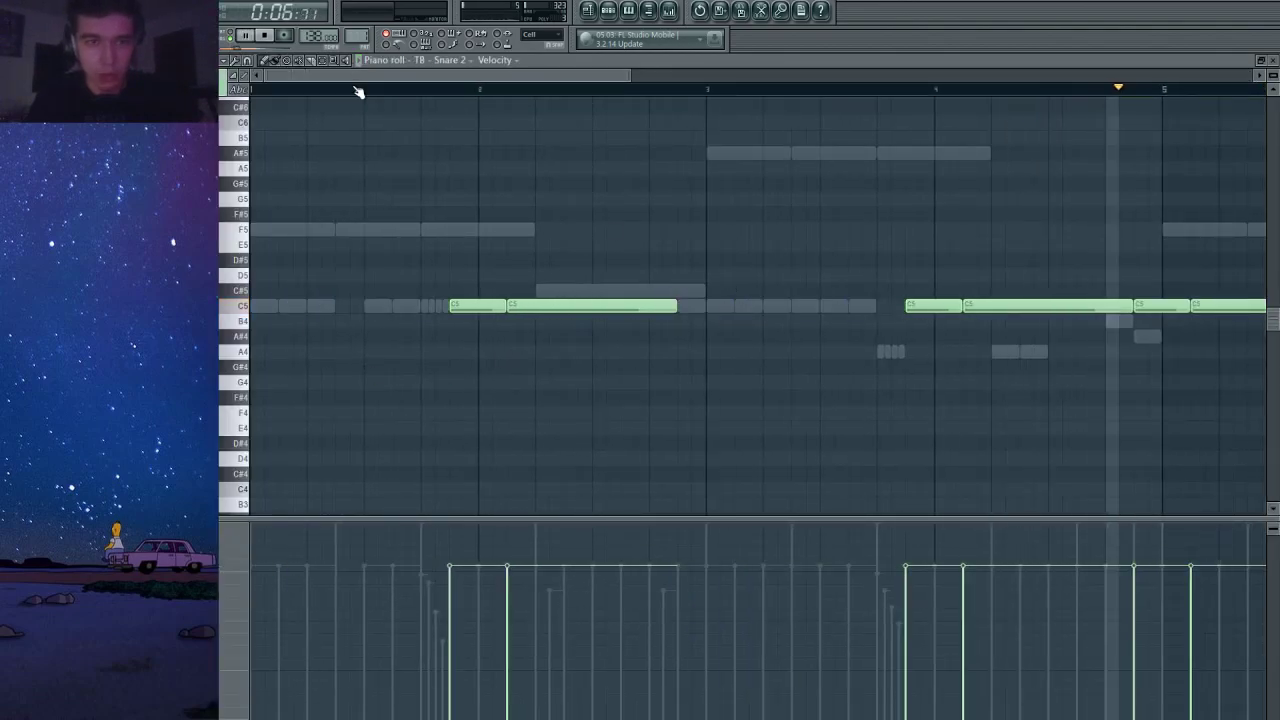
scroll(463, 229, "down", 4)
right_click(621, 304)
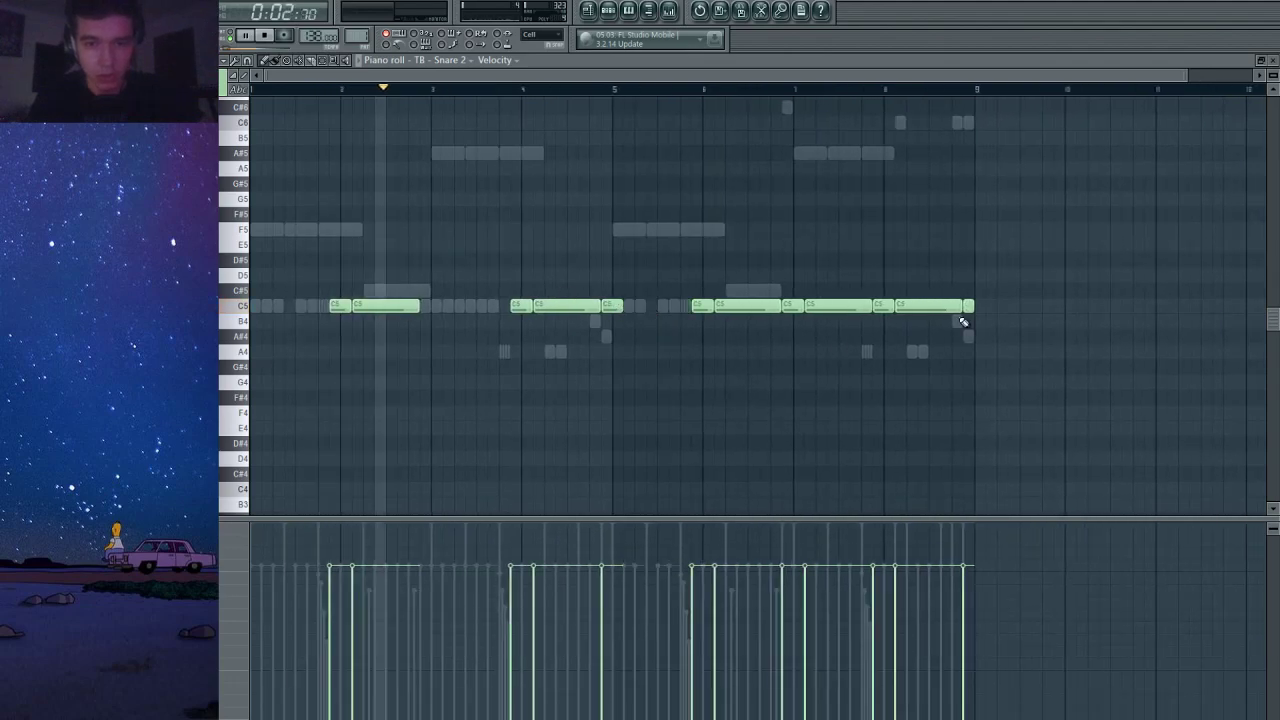
Delete the snare hits on step 15 of bars 3 and 6 and step 3 of bar 7, and close the piano roll.
right_click(794, 302)
right_click(810, 305)
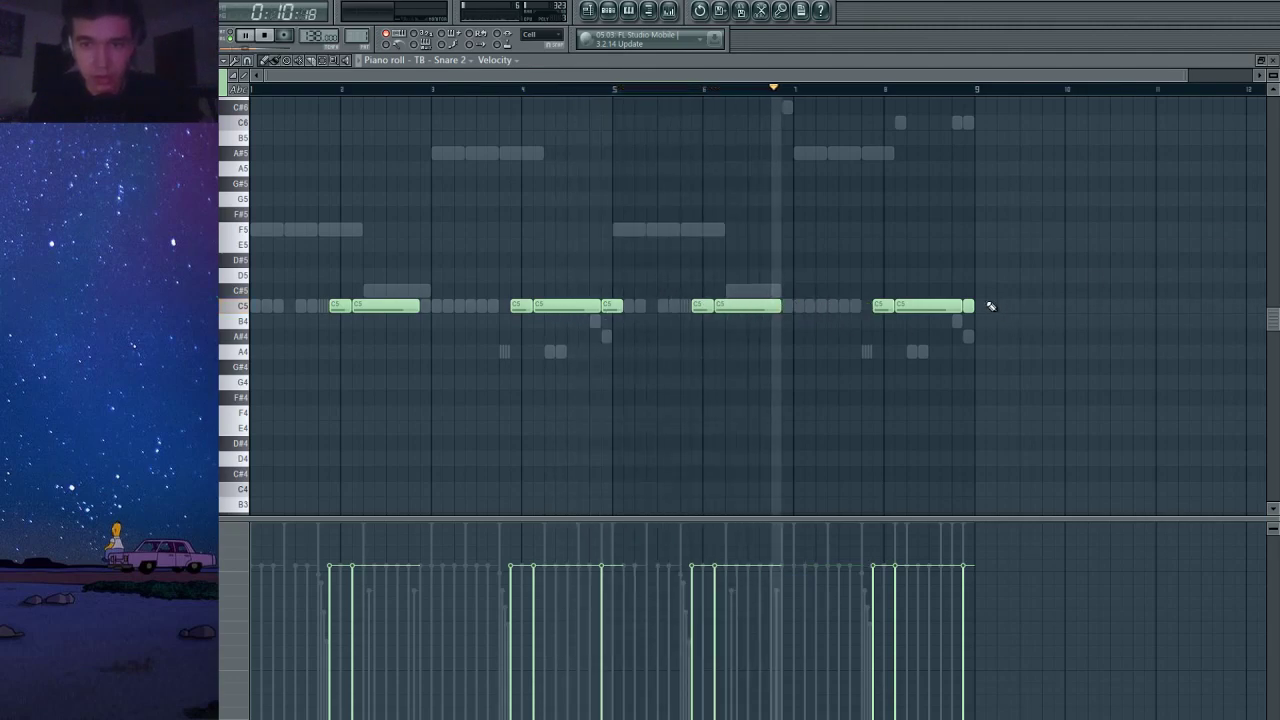
right_click(526, 305)
key("ctrl+a")
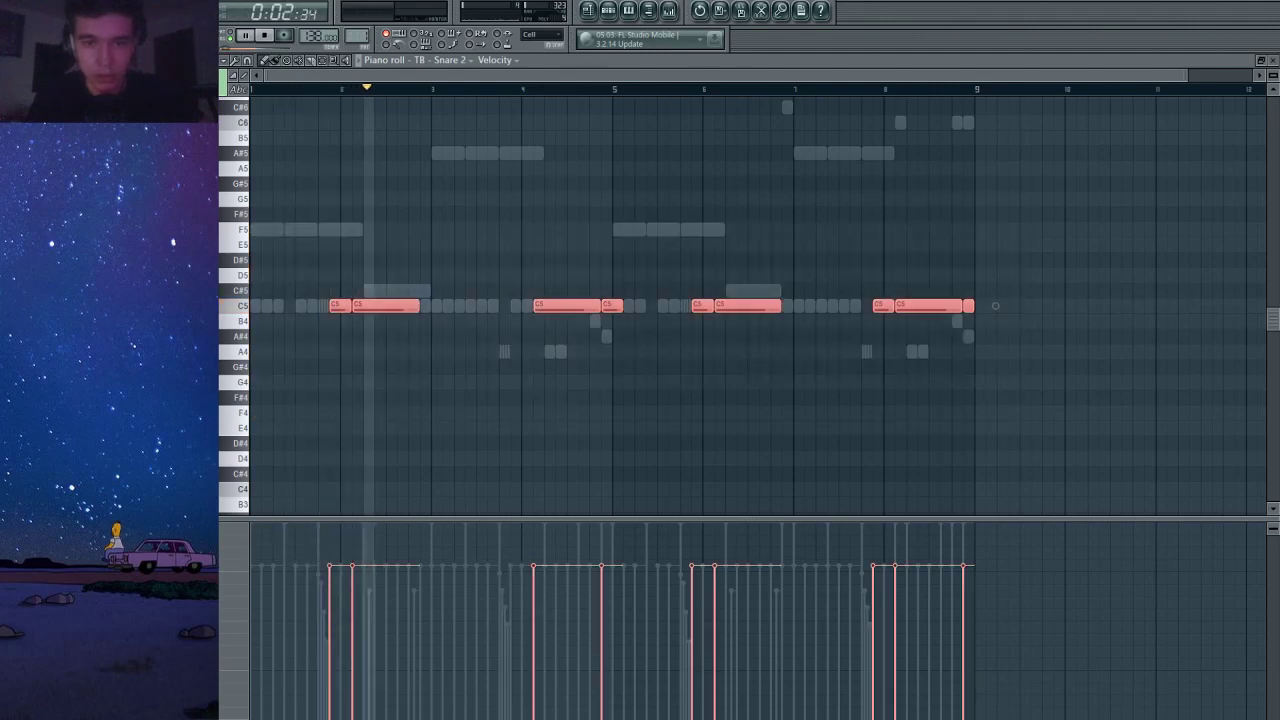
left_click(1273, 61)
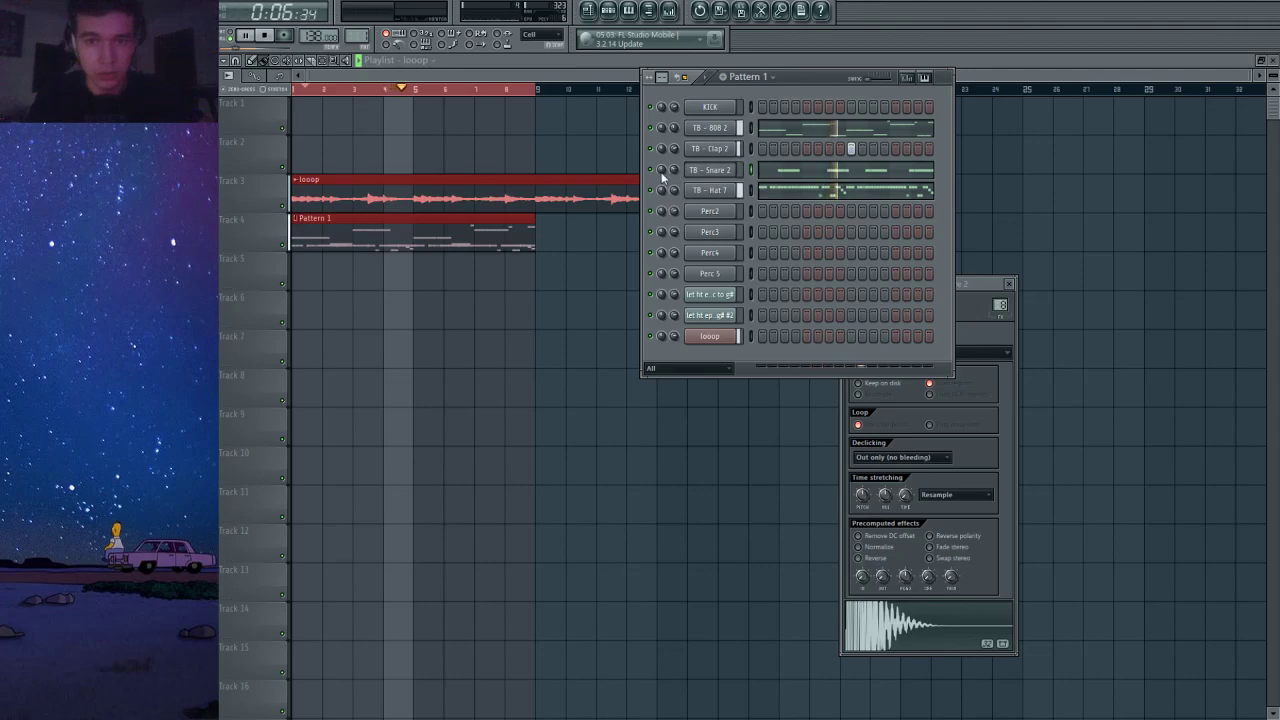
key("space")
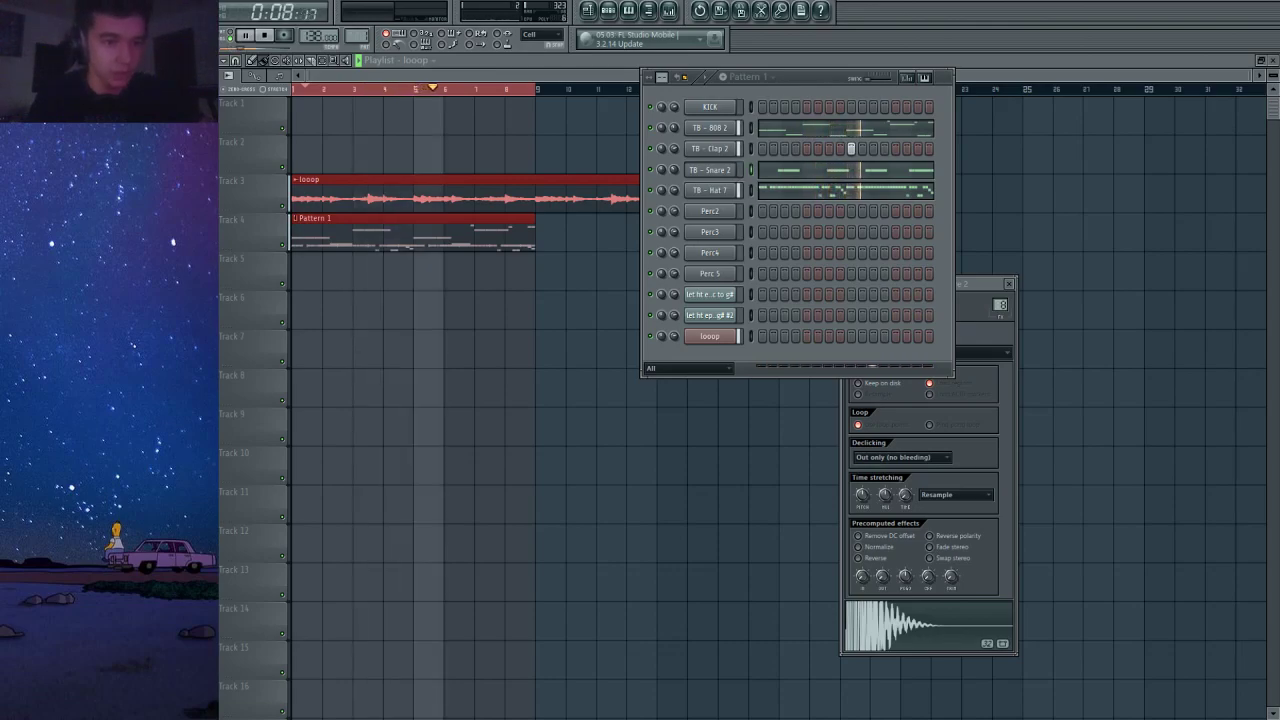
Load TB - Kick 5 into the KICK channel, paste the 808 notes into its piano roll and flatten them to C5.
left_click(709, 107)
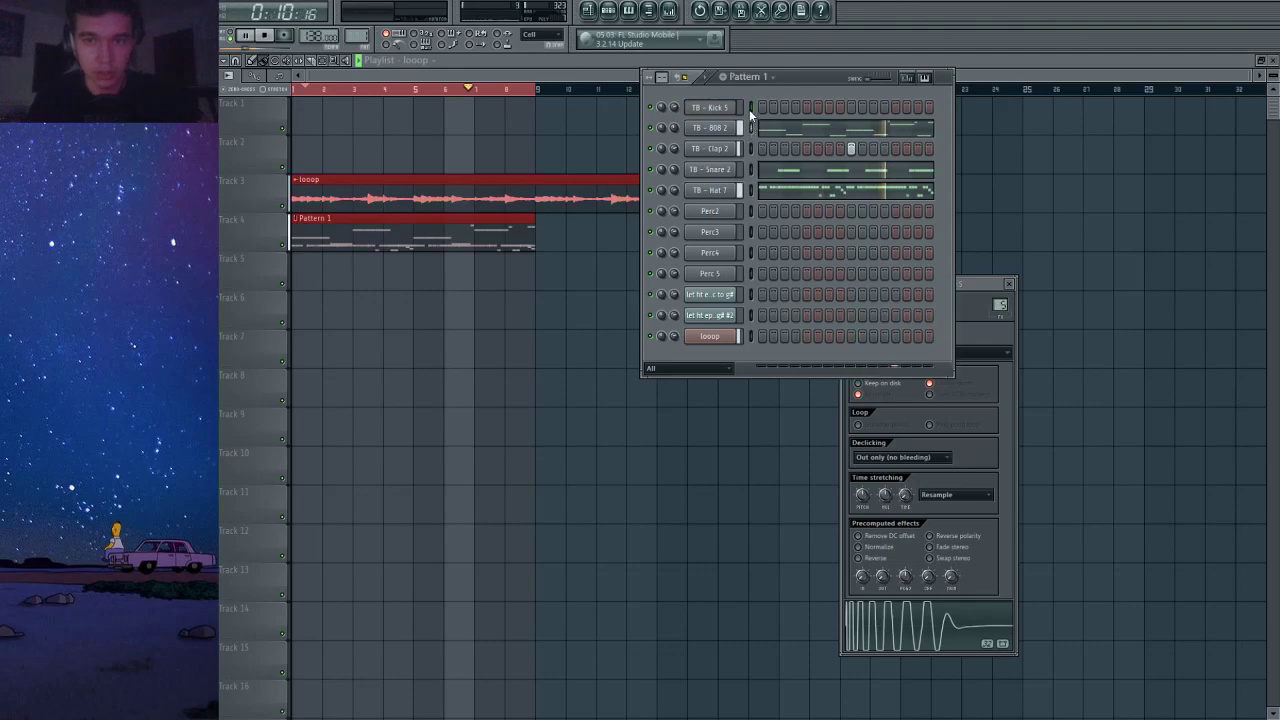
key("ctrl+v")
left_click(779, 111)
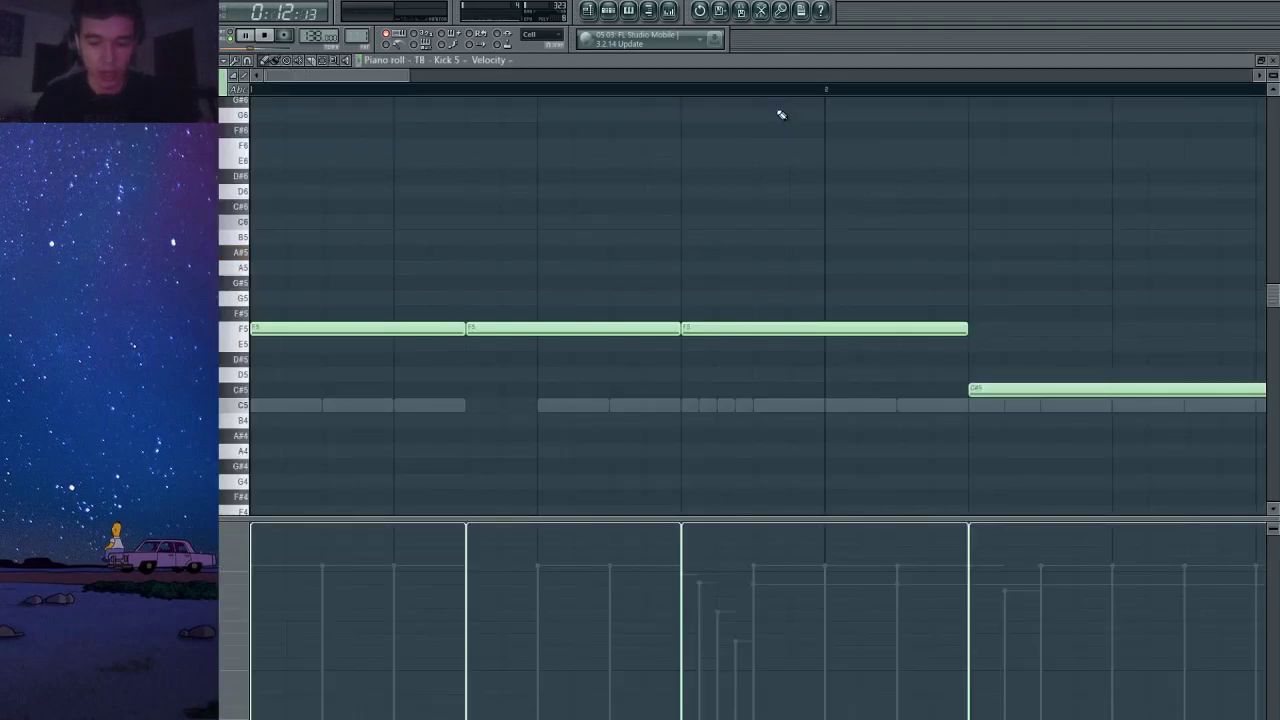
scroll(600, 226, "down", 6)
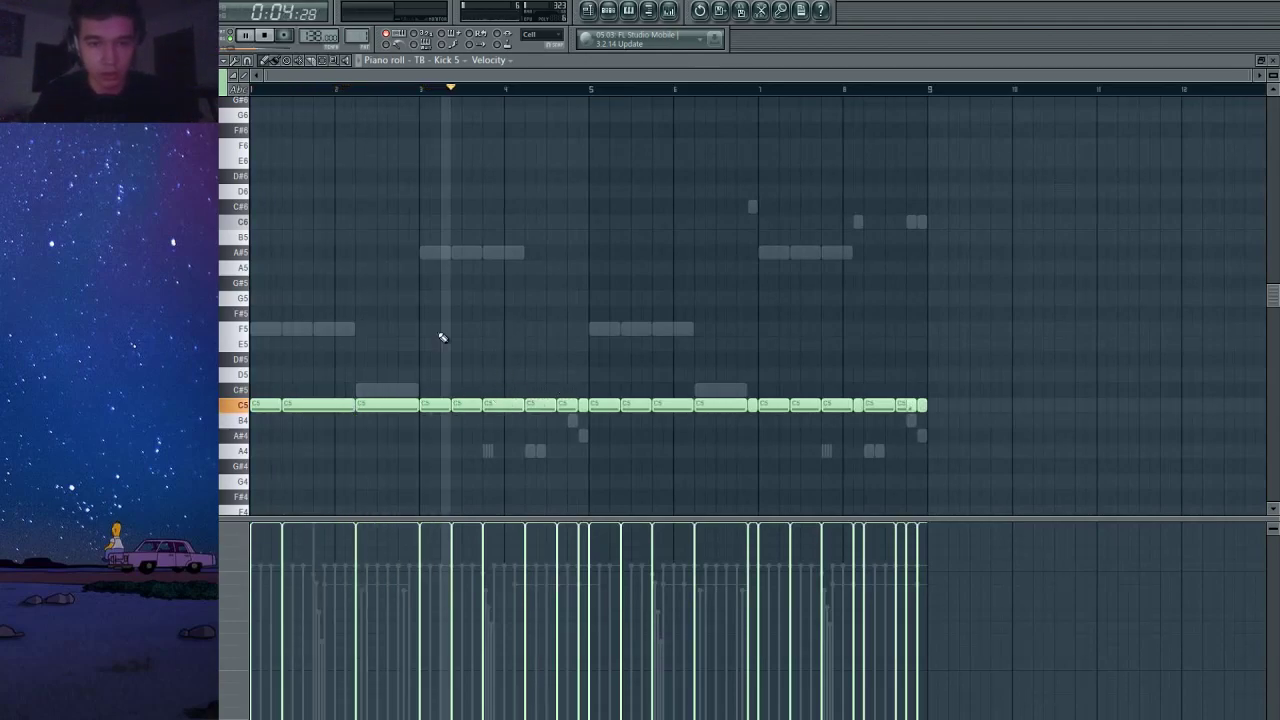
Delete the first and last kicks of bar 4, the last kicks of bars 6 and 8 and bar 8's first, keeping the rest legato.
right_click(535, 404)
key("Return")
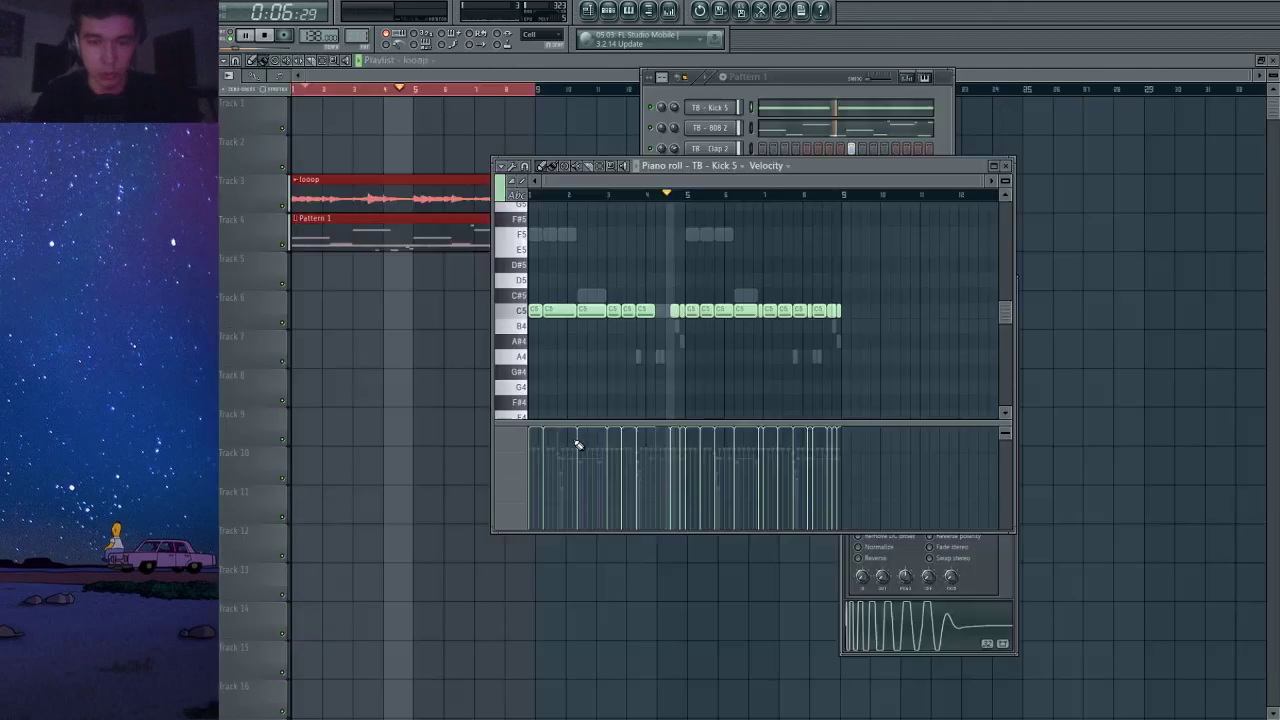
left_click(990, 166)
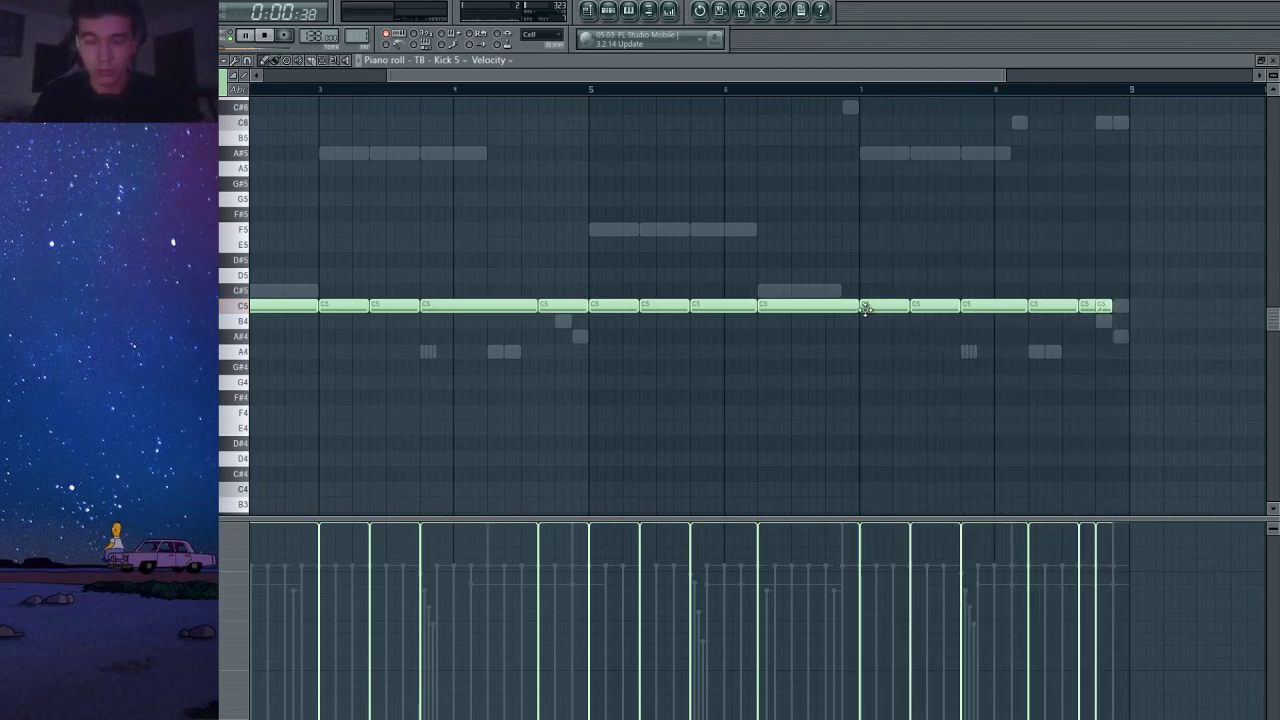
Try shortening the last kick note of bar 4 to half its length.
scroll(543, 305, "left", 3)
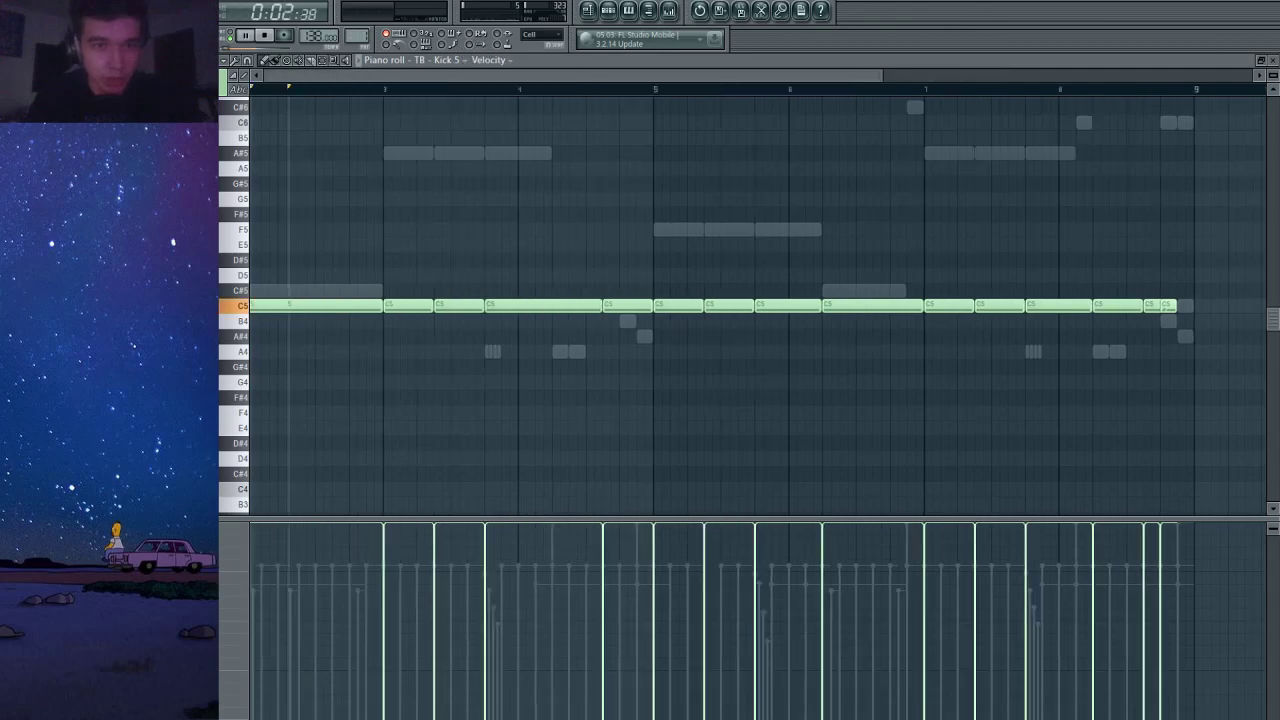
scroll(606, 340, "up", 4)
scroll(875, 337, "down", 3)
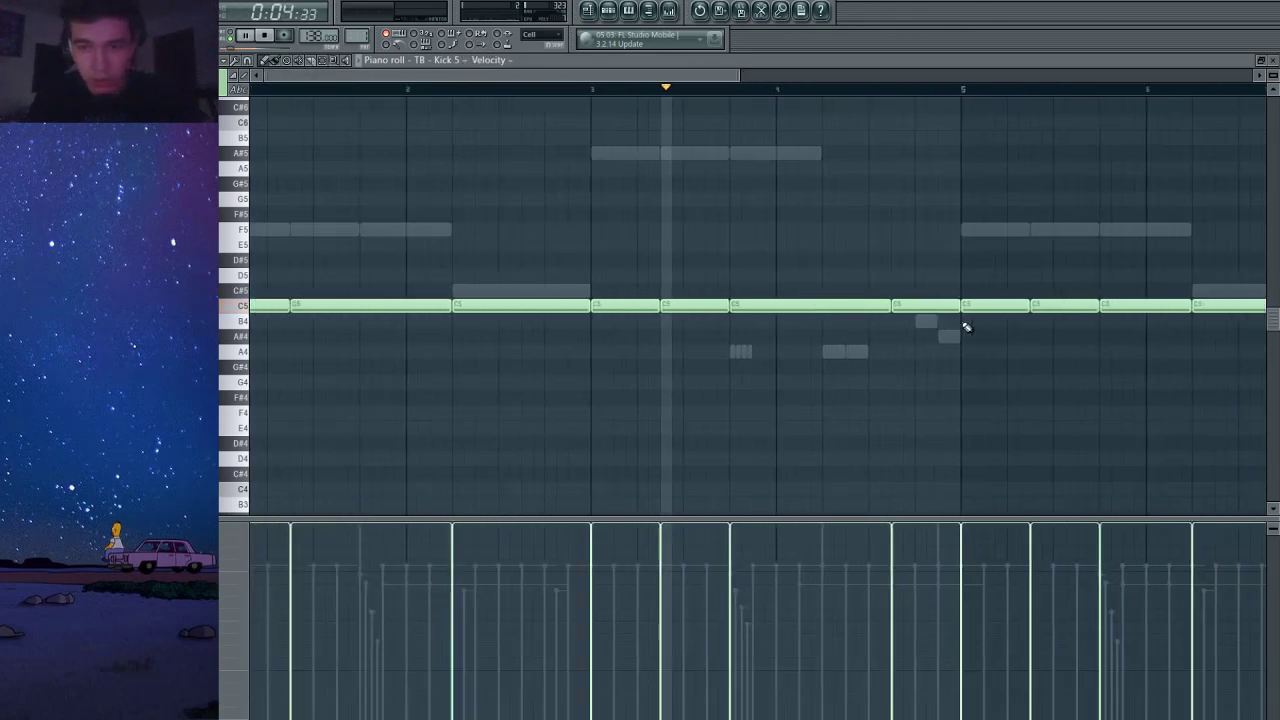
scroll(966, 325, "up", 3)
left_click_drag(942, 306, 866, 311)
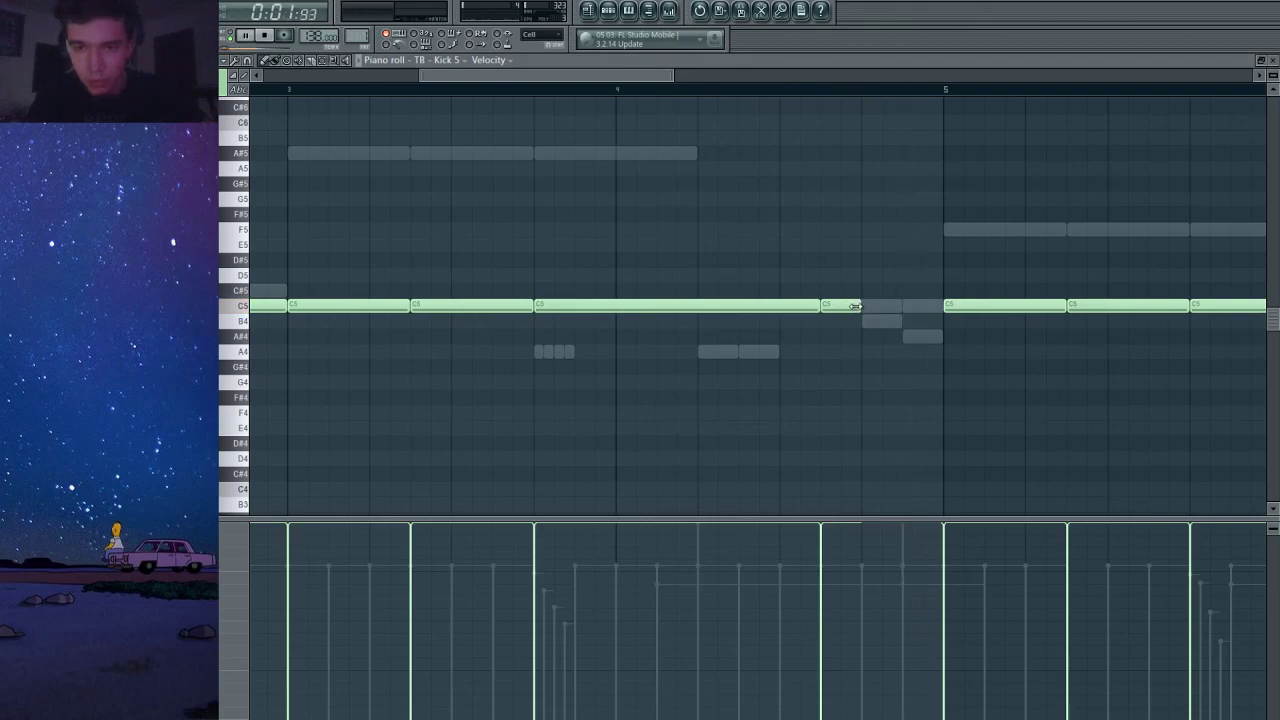
scroll(971, 343, "down", 6)
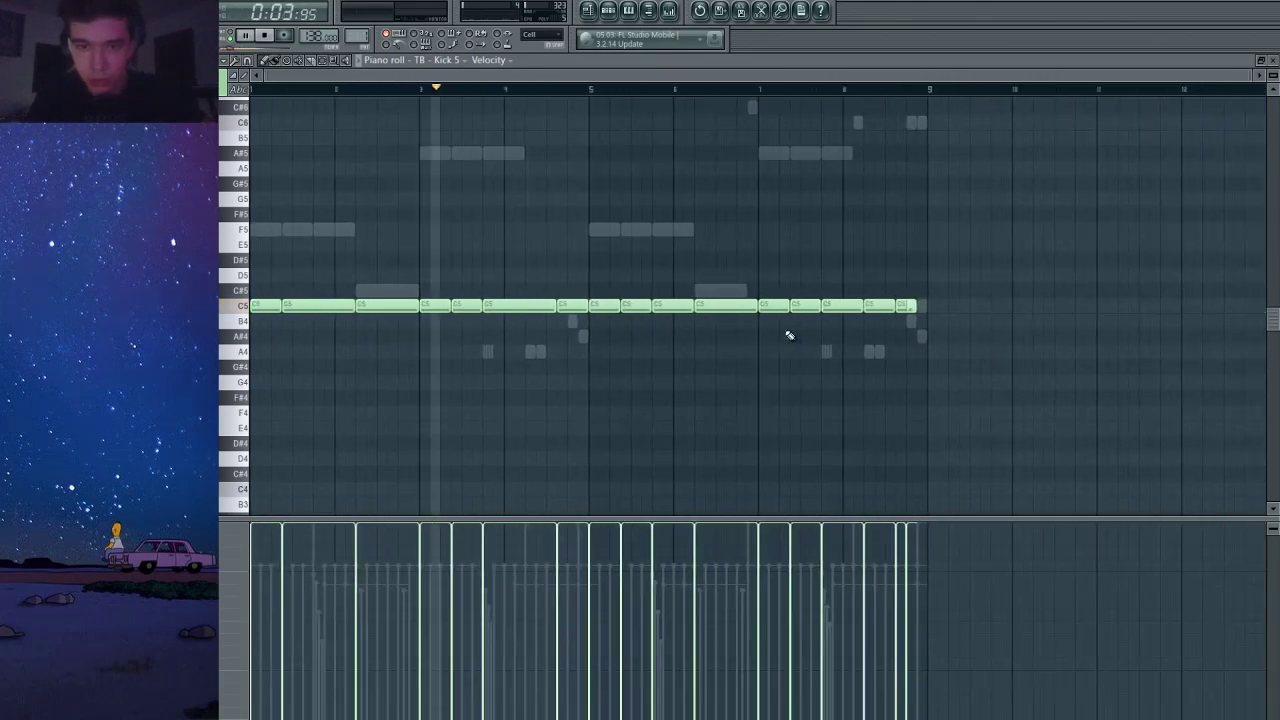
Add short C5 kick notes on steps 13, 14 and 15 of bar 6.
scroll(770, 330, "up", 1)
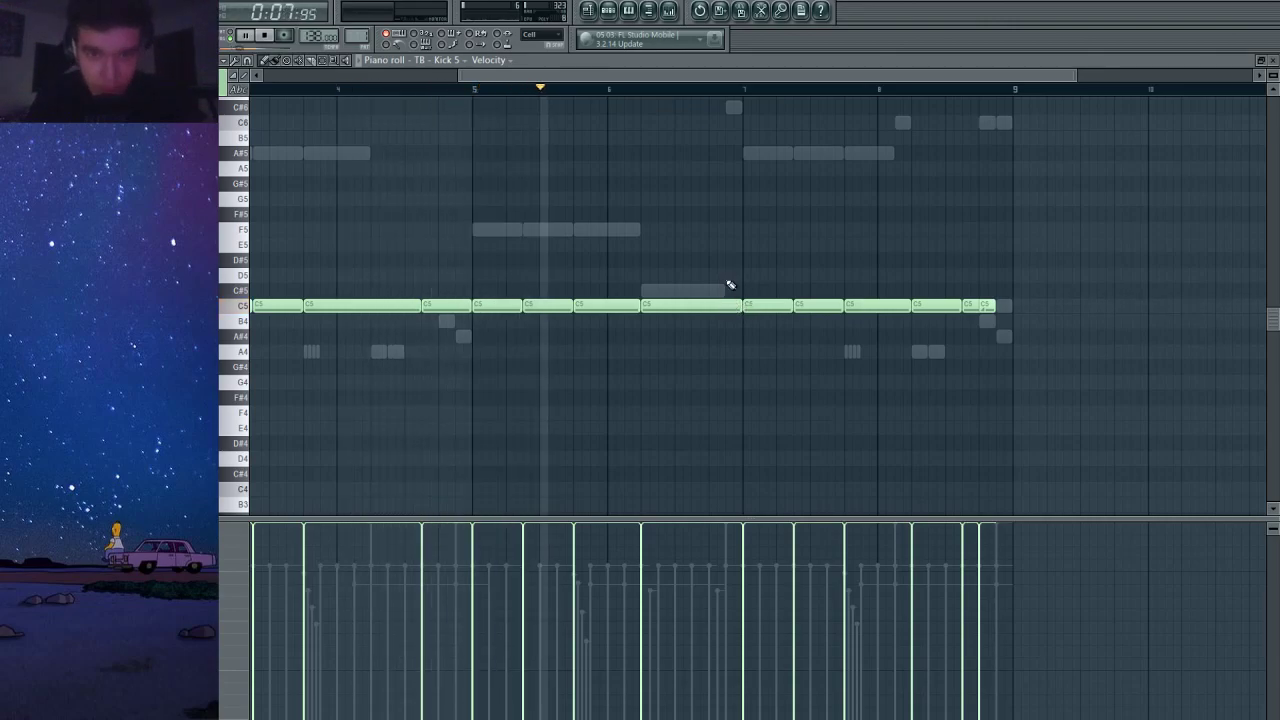
scroll(1020, 337, "up", 5)
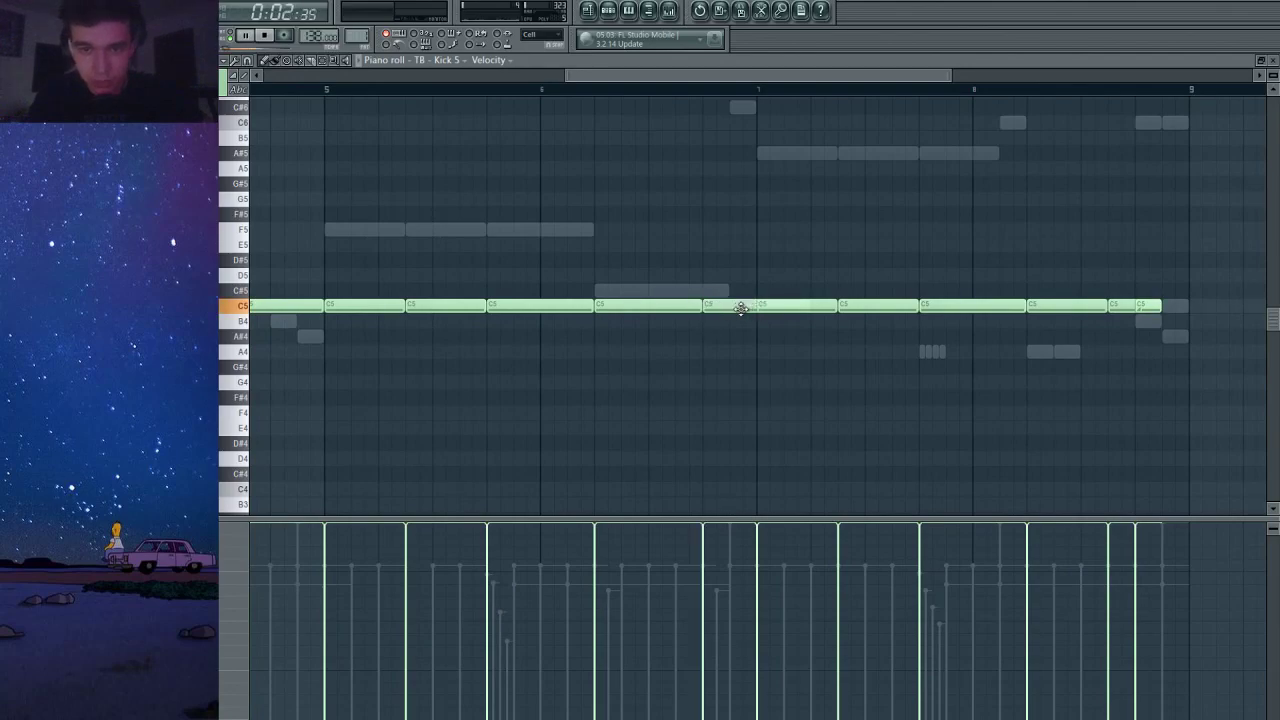
left_click_drag(806, 321, 729, 321)
scroll(729, 321, "up", 5)
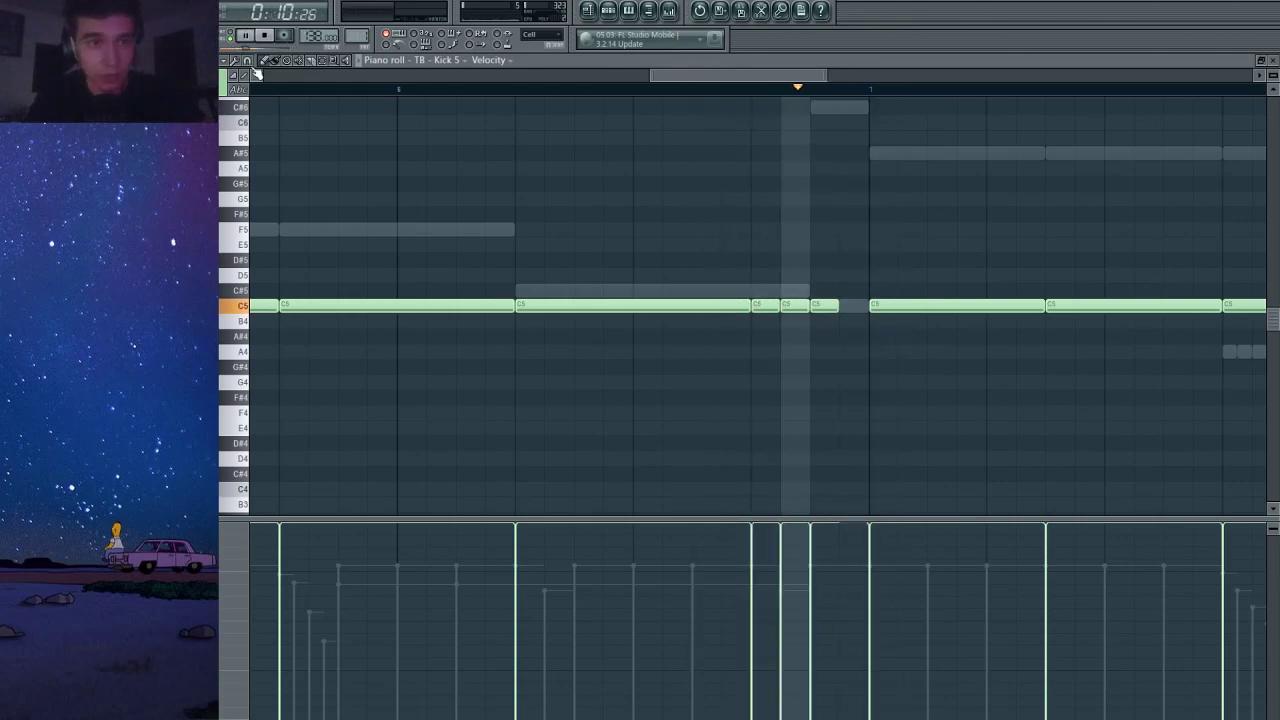
Chop the kicks on steps 13–14 of bar 6 into a four-hit roll with rising velocities, and extend the step 15 kick to bar 7.
key("space")
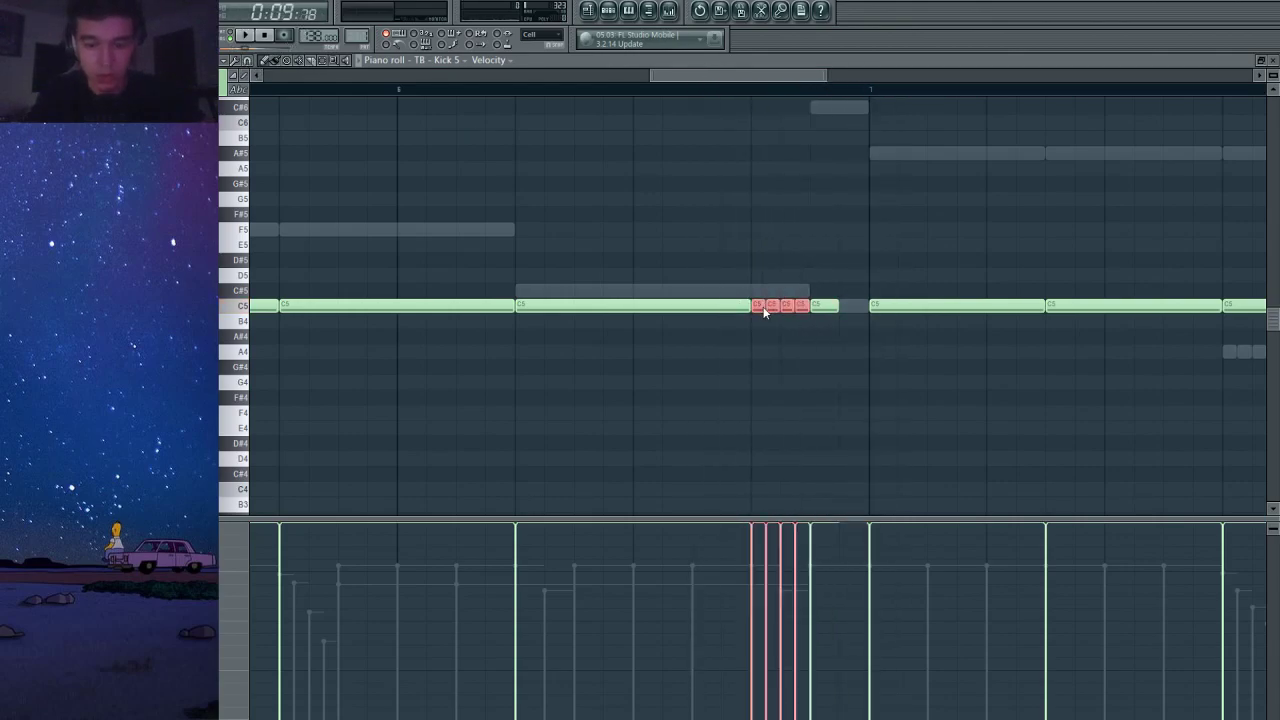
key("space")
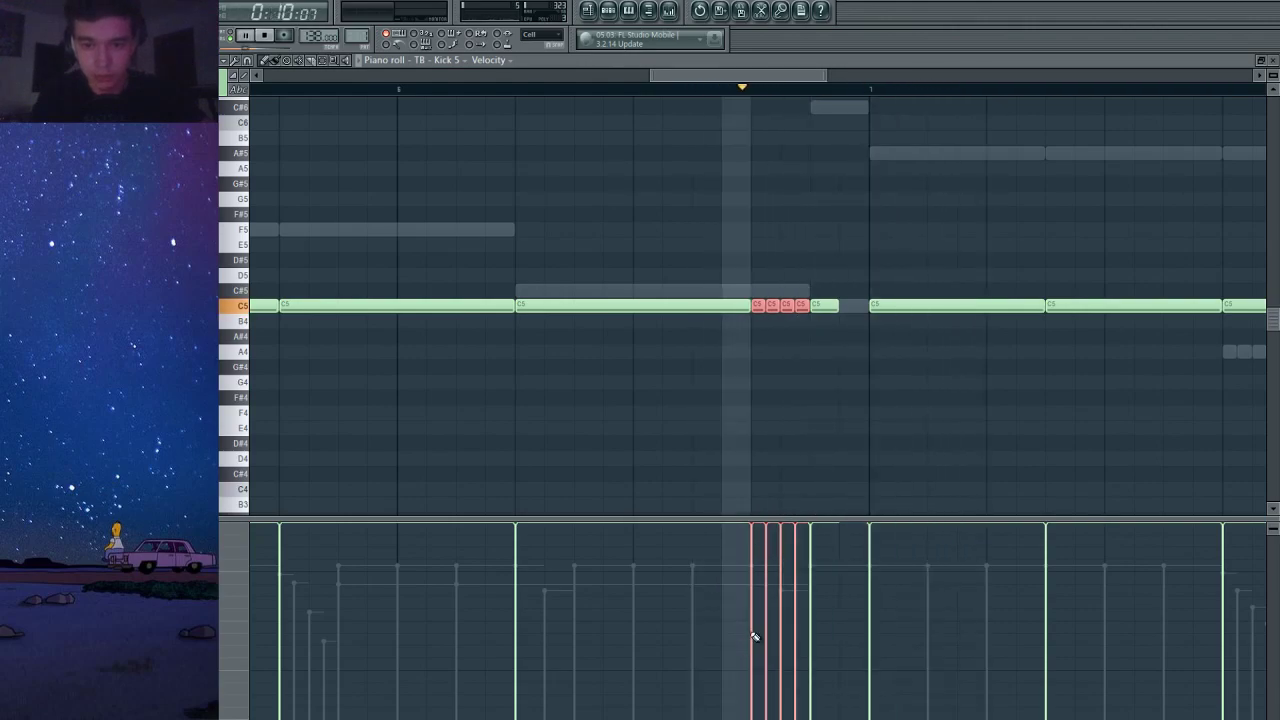
left_click_drag(755, 637, 810, 530)
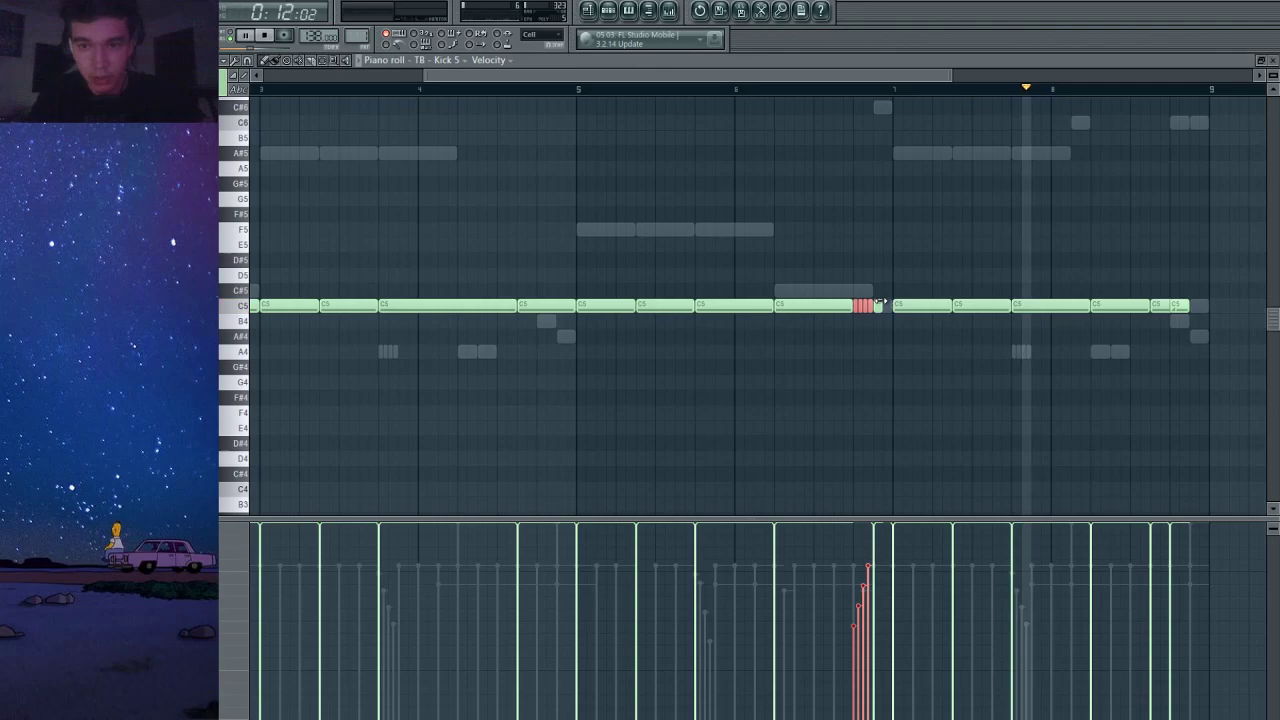
left_click_drag(880, 302, 891, 303)
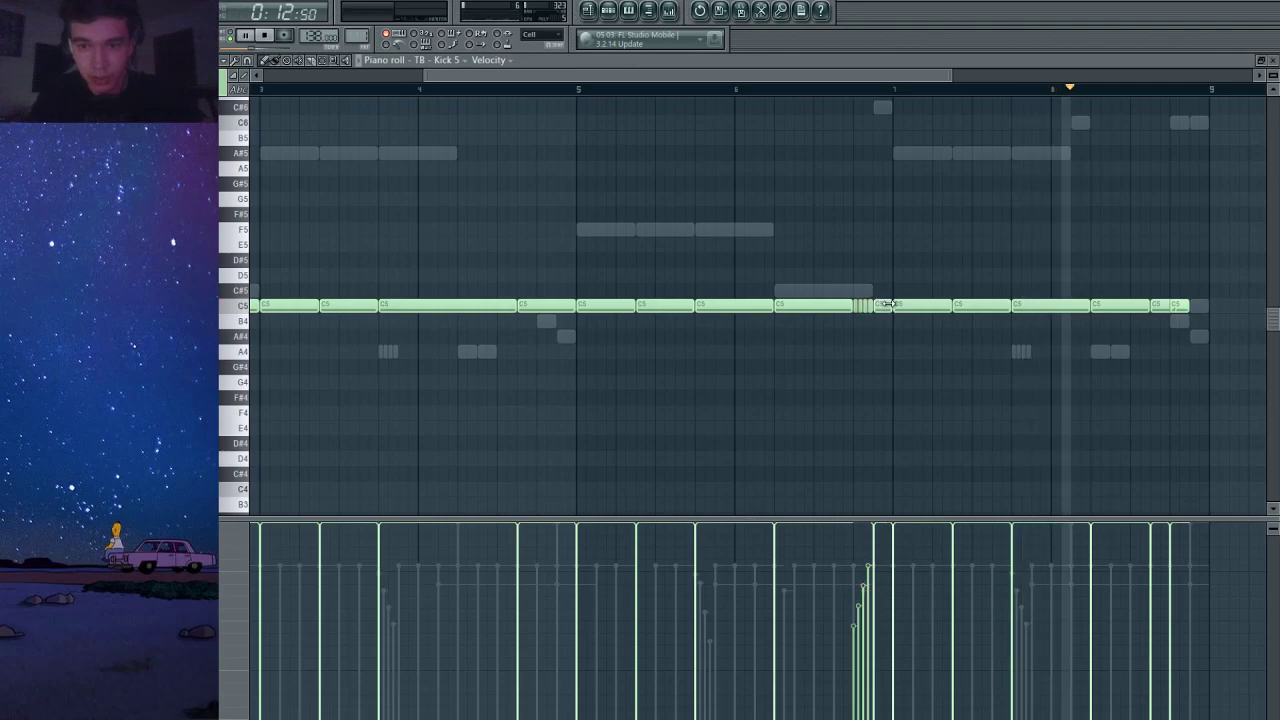
scroll(930, 328, "down", 4)
scroll(942, 338, "up", 5)
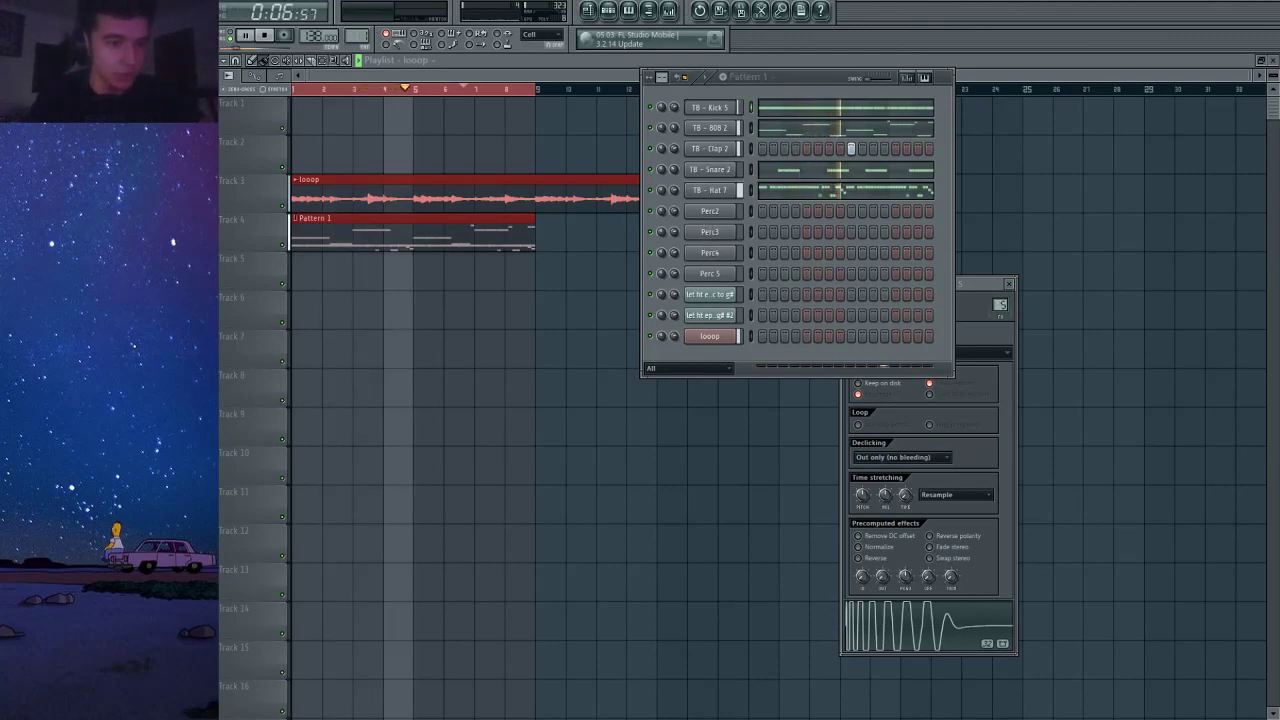
Load TB - Bongo 2 into Perc2 and TB - Tamb 1 into Perc3, with tambourine hits on steps 1 and 9.
left_click_drag(712, 293, 710, 211)
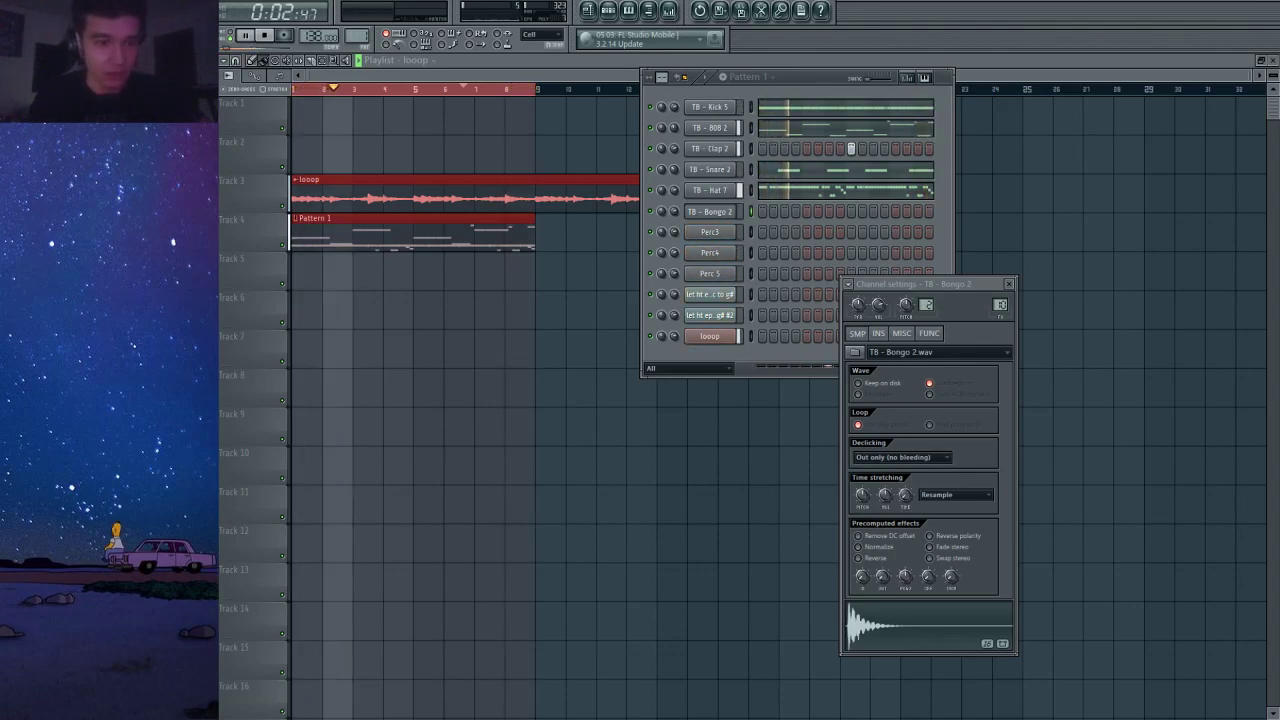
left_click_drag(710, 232, 711, 232)
left_click(761, 232)
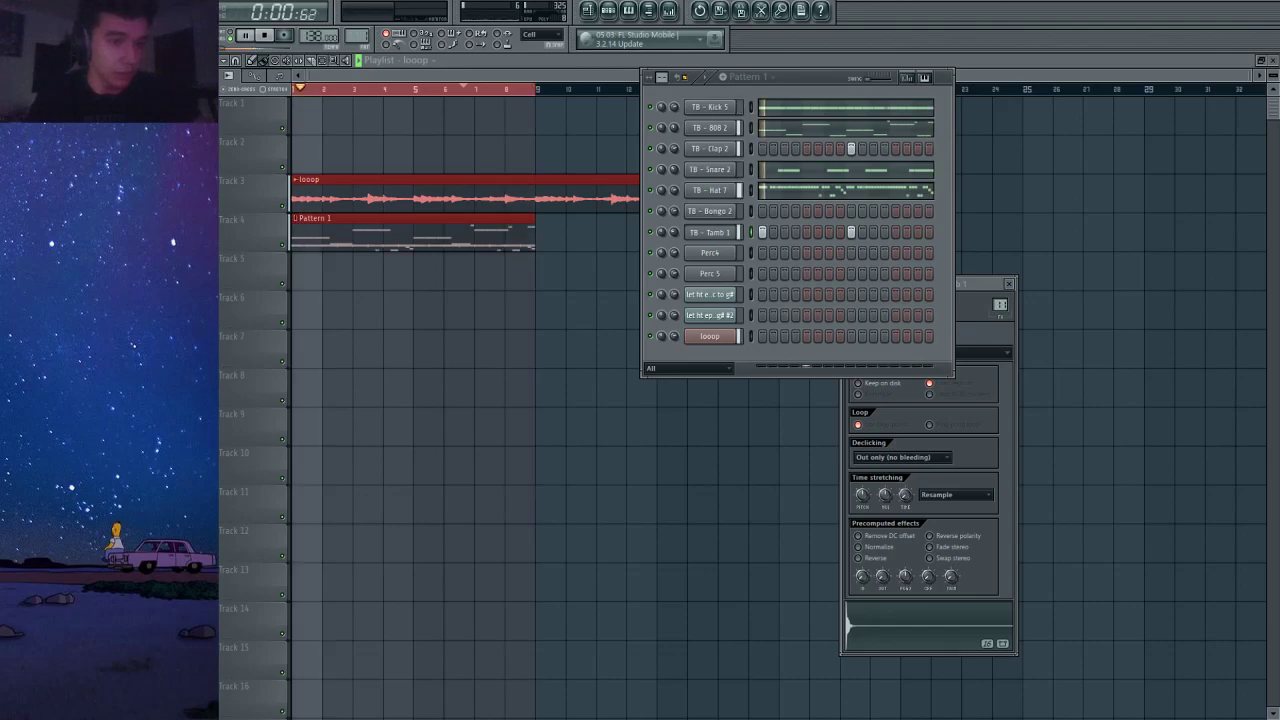
Place the TB - London sample on playlist Track 5 at bar 2 and view its channel settings.
left_click_drag(383, 288, 340, 277)
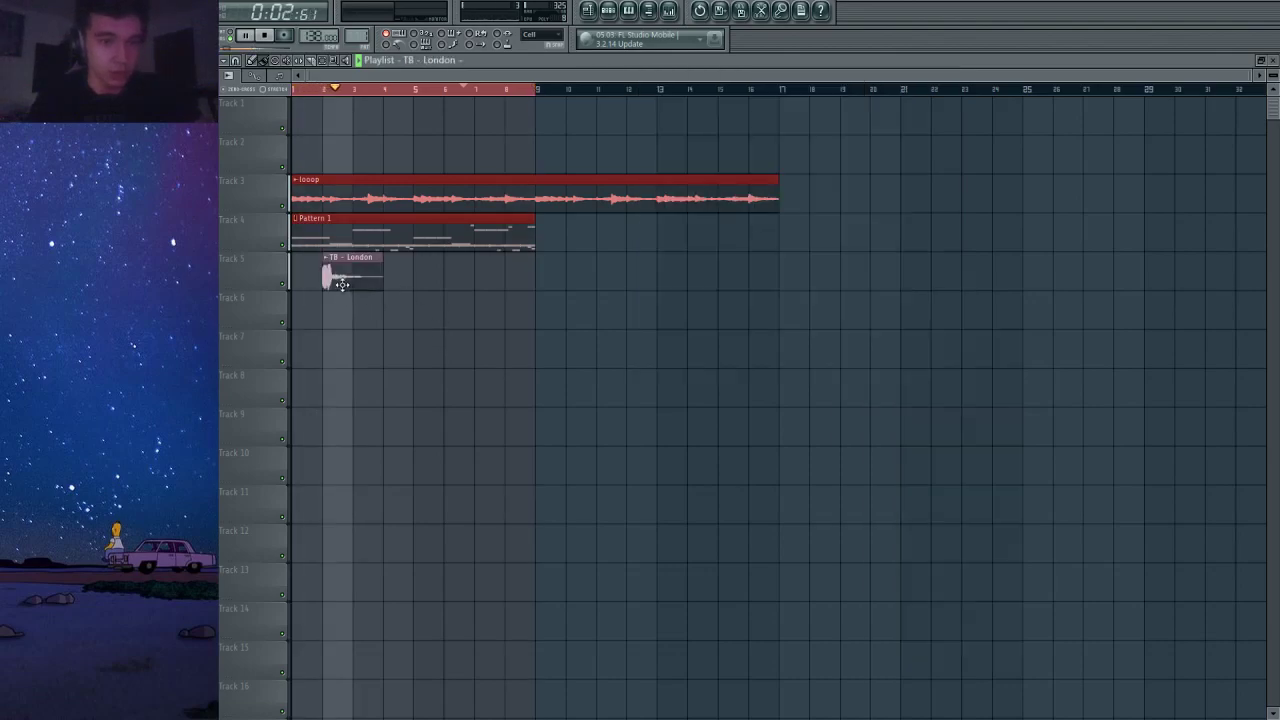
double_click(345, 270)
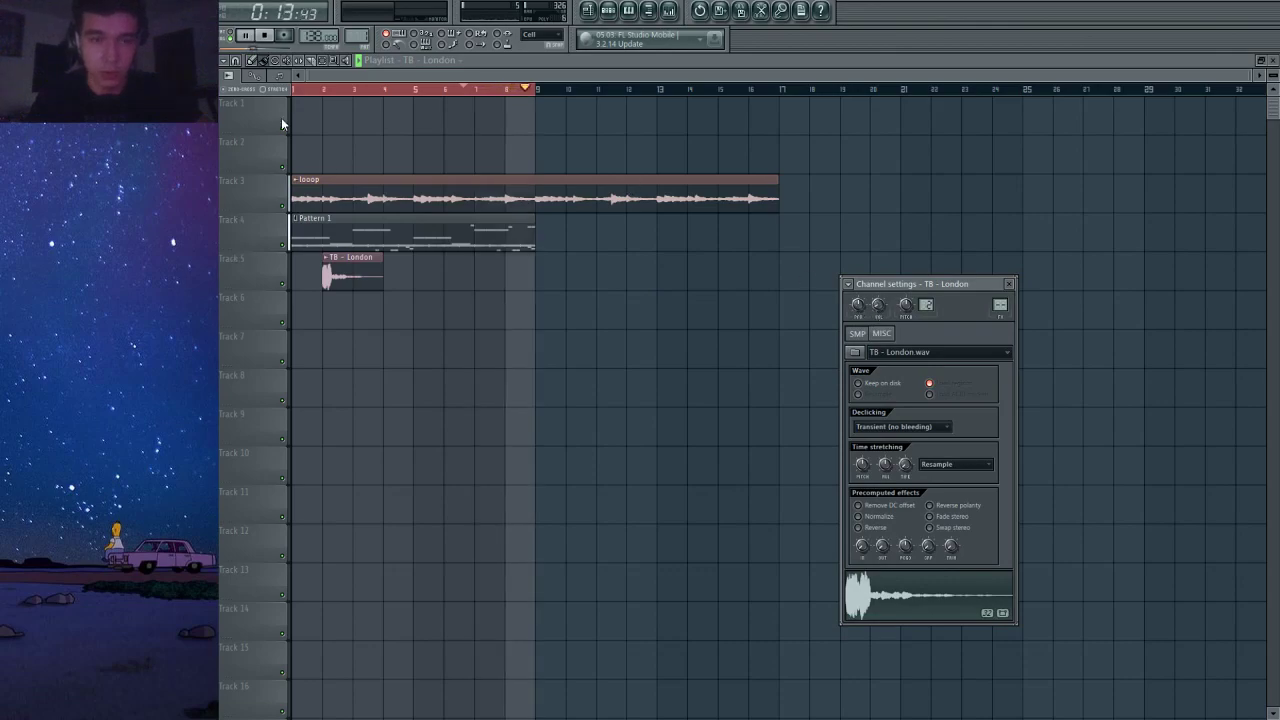
left_click_drag(331, 75, 396, 206)
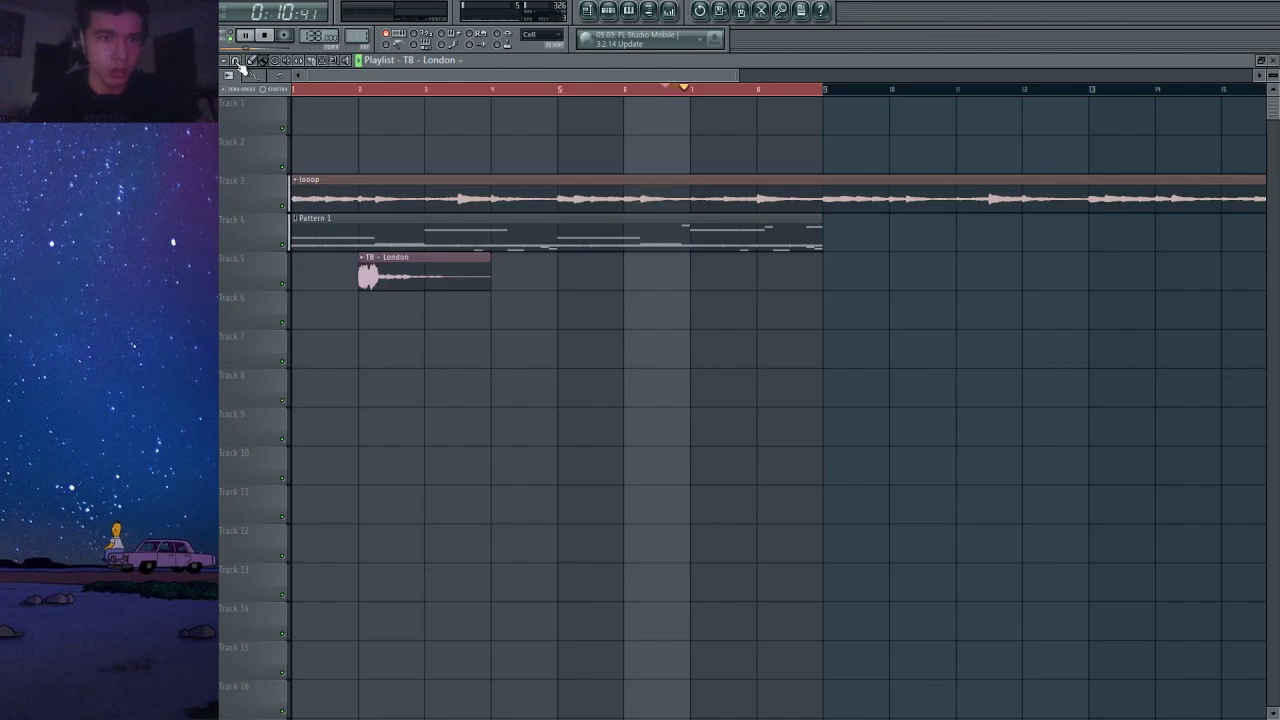
Set a finer playlist snap, move the TB - London clip to beat 4 of bar 1, and play from the start.
left_click(237, 62)
left_click(248, 252)
left_click_drag(414, 268, 397, 268)
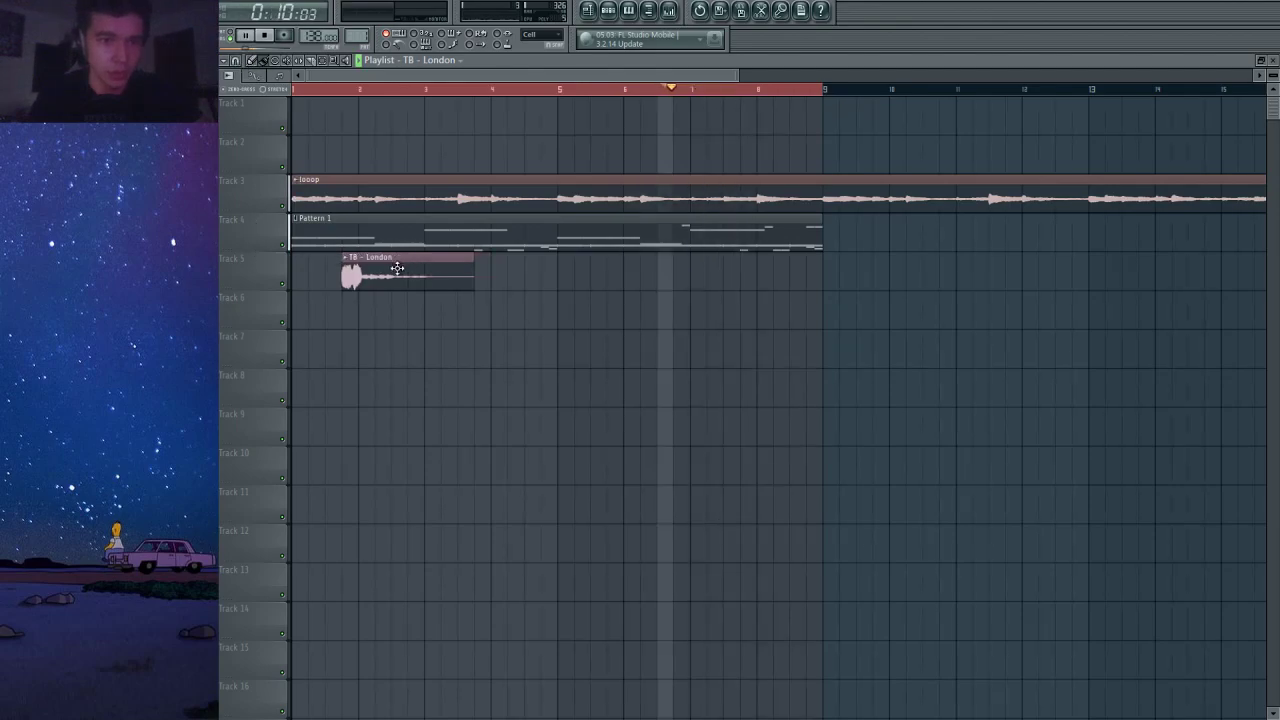
left_click(291, 88)
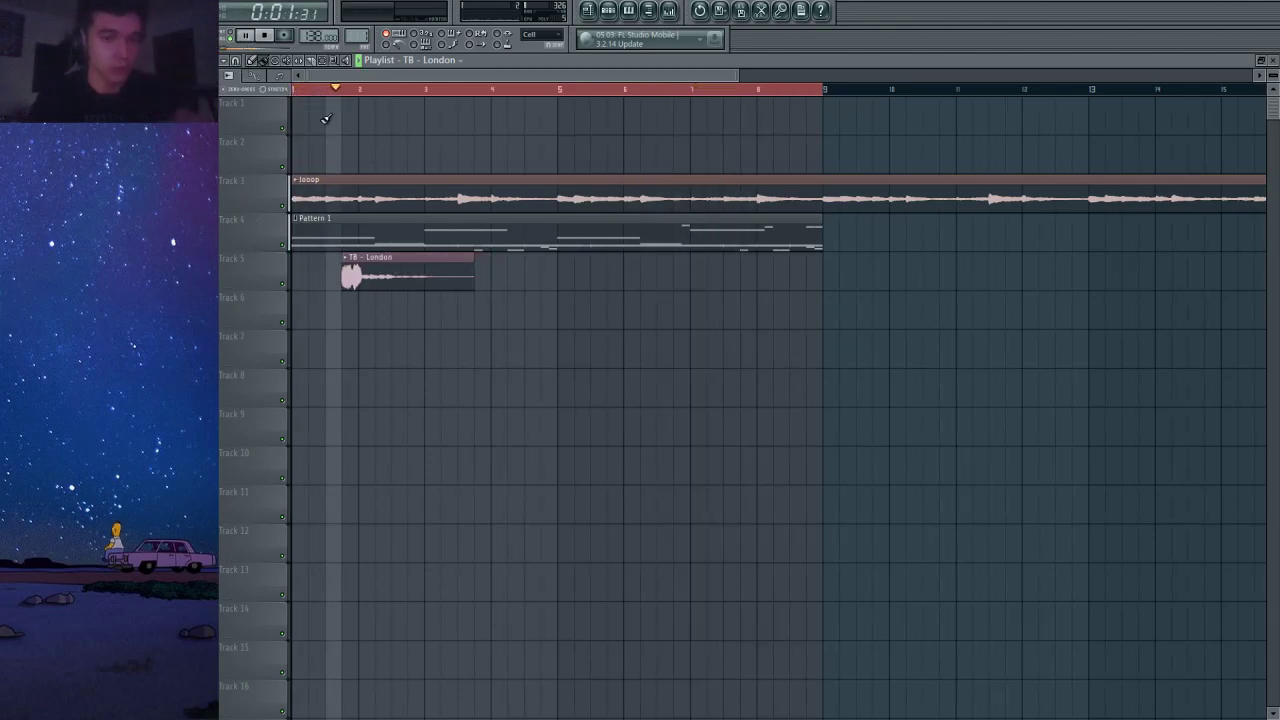
Check the TB - London channel settings, and switch the channel rack's group filter away from Audio clips.
double_click(414, 277)
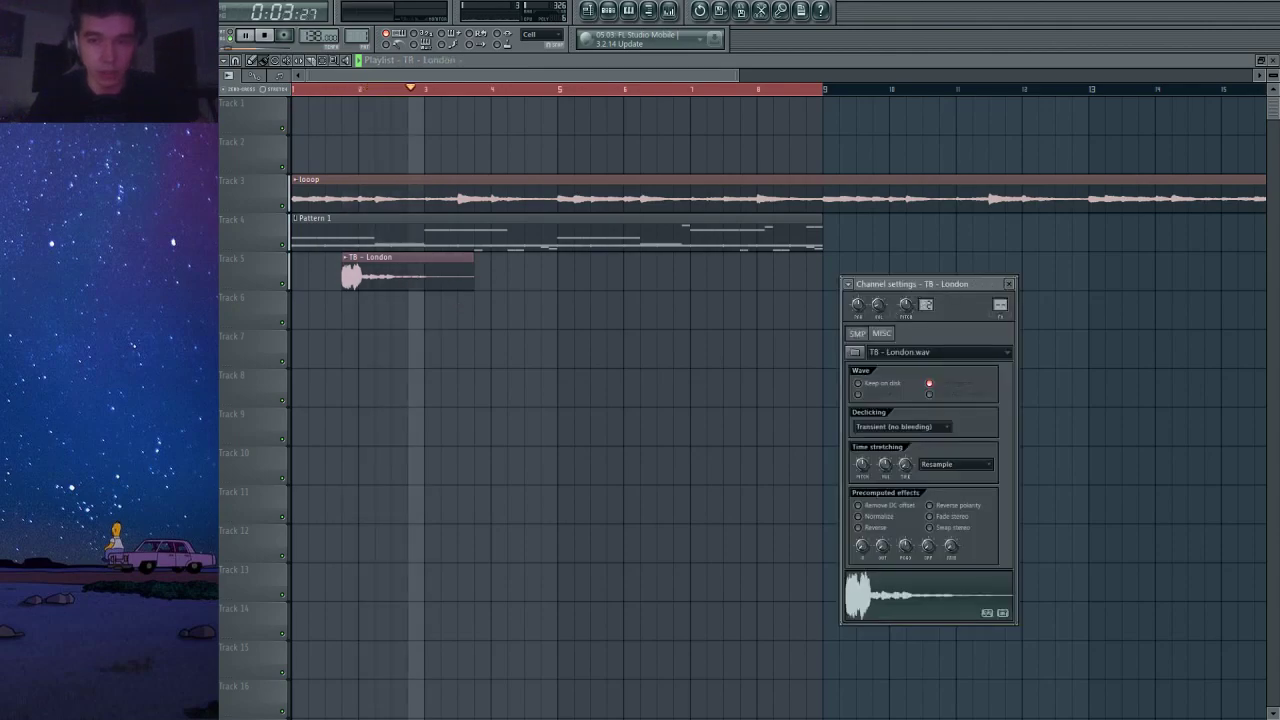
key("Escape")
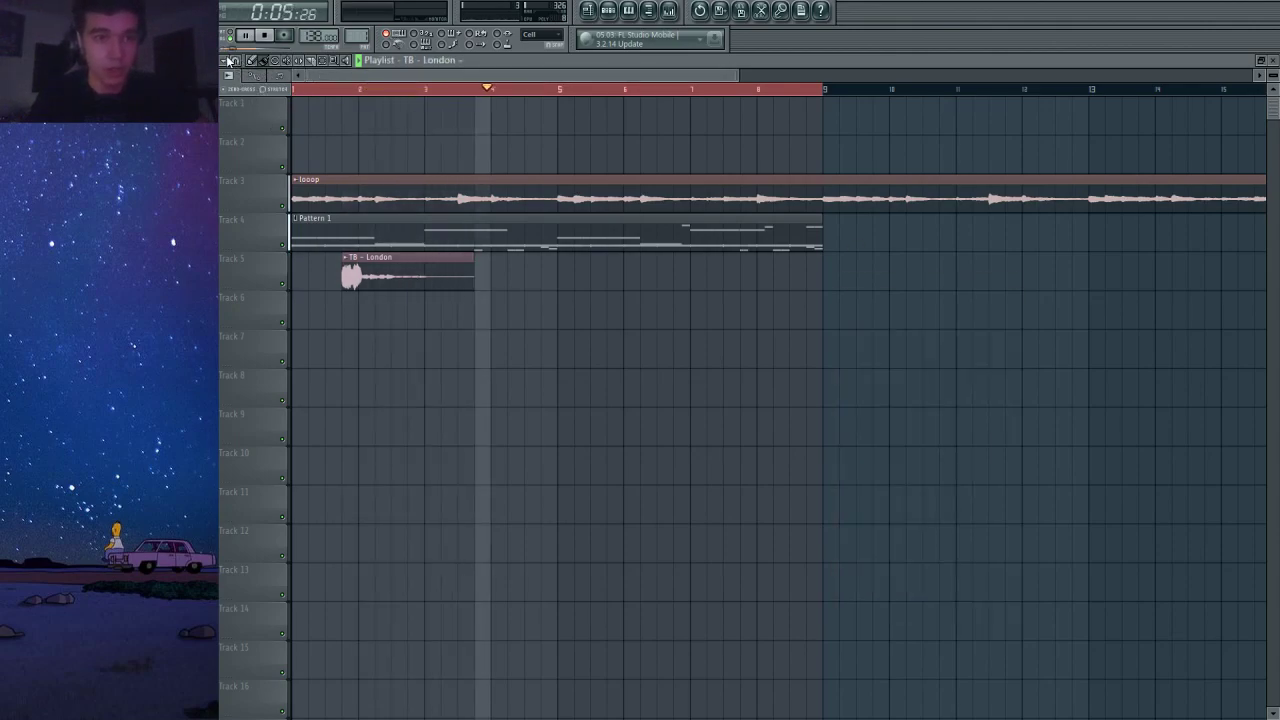
left_click(607, 12)
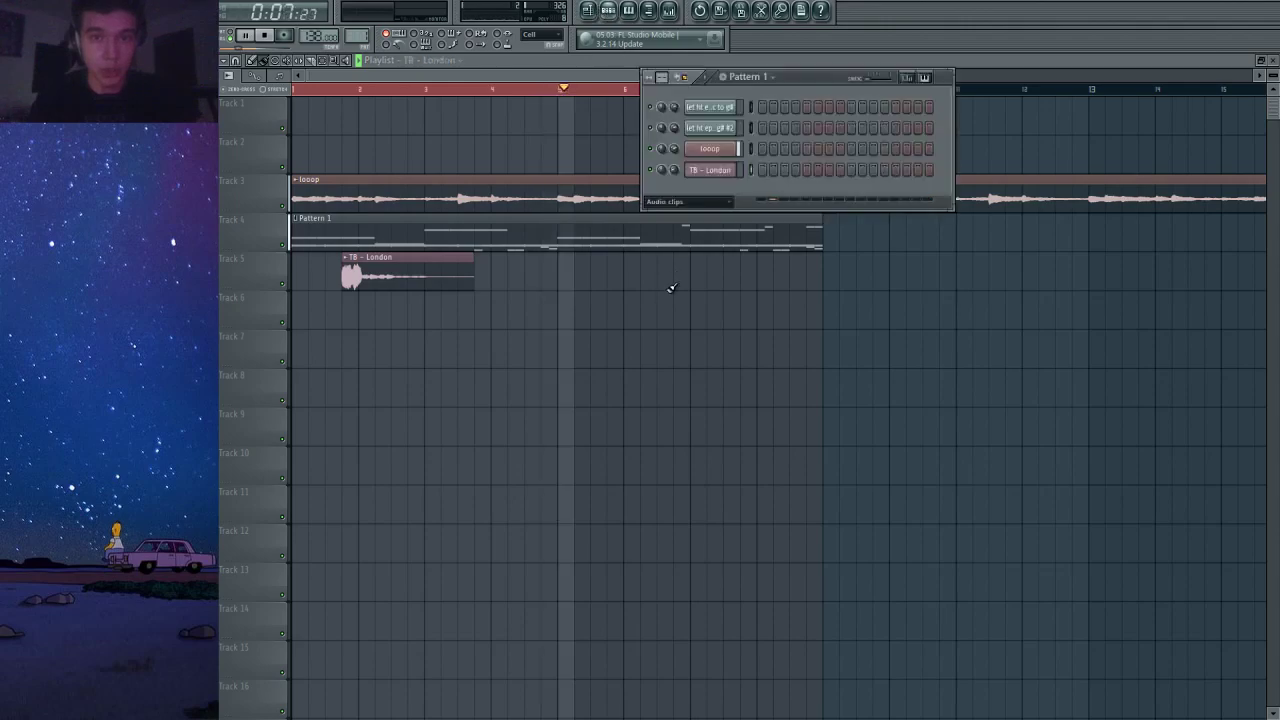
left_click(696, 202)
left_click(671, 245)
left_click(398, 77)
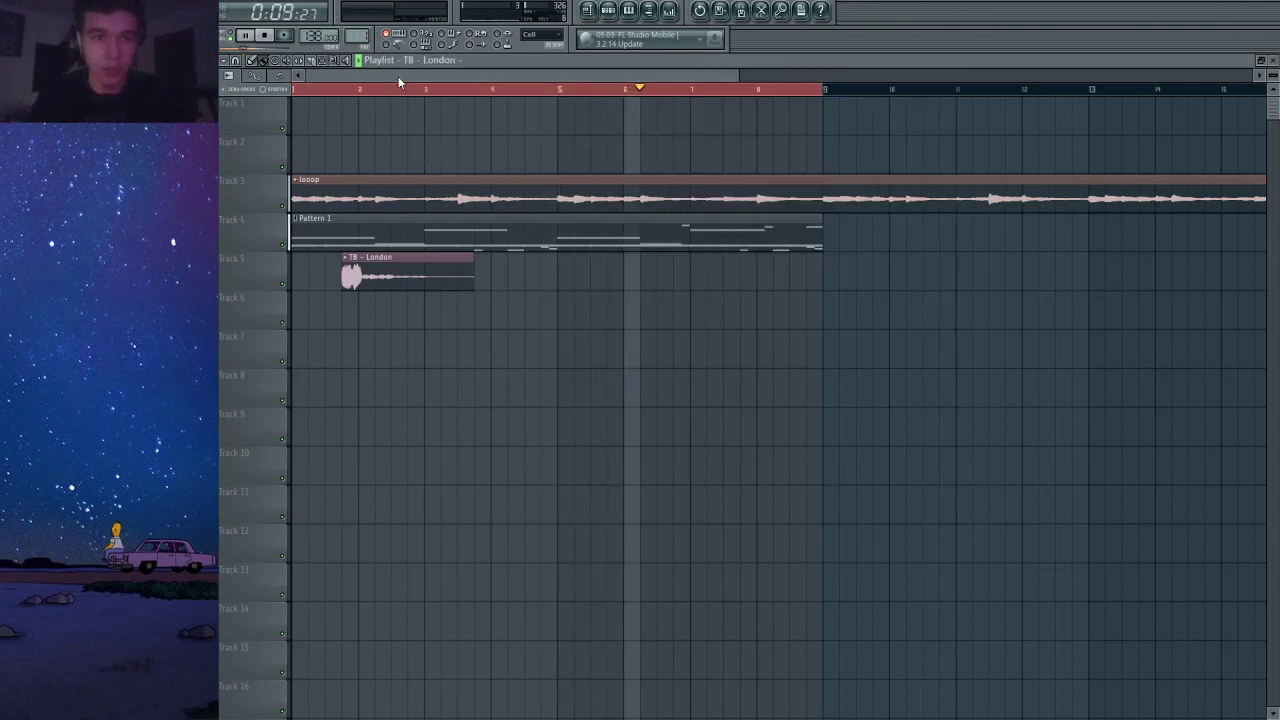
Add the Bass 1 sample as a new channel below Perc 5 and turn on its volume envelope.
scroll(398, 77, "down", 3)
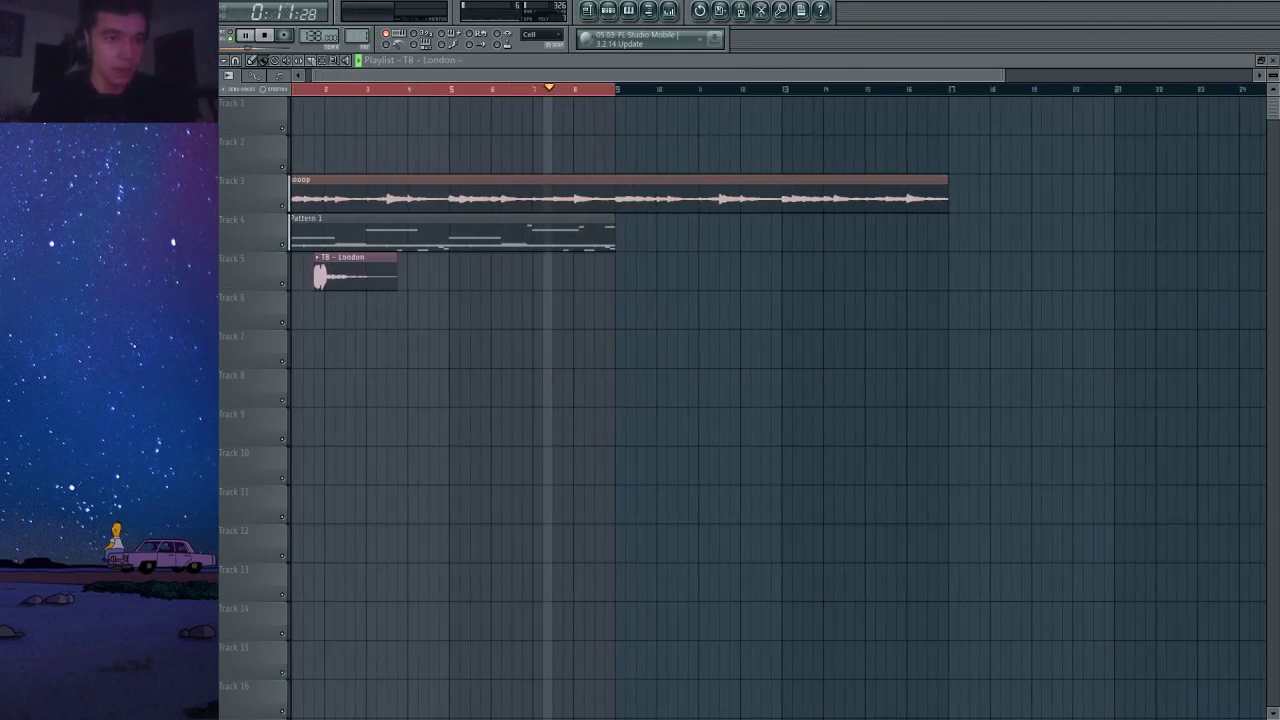
left_click(607, 13)
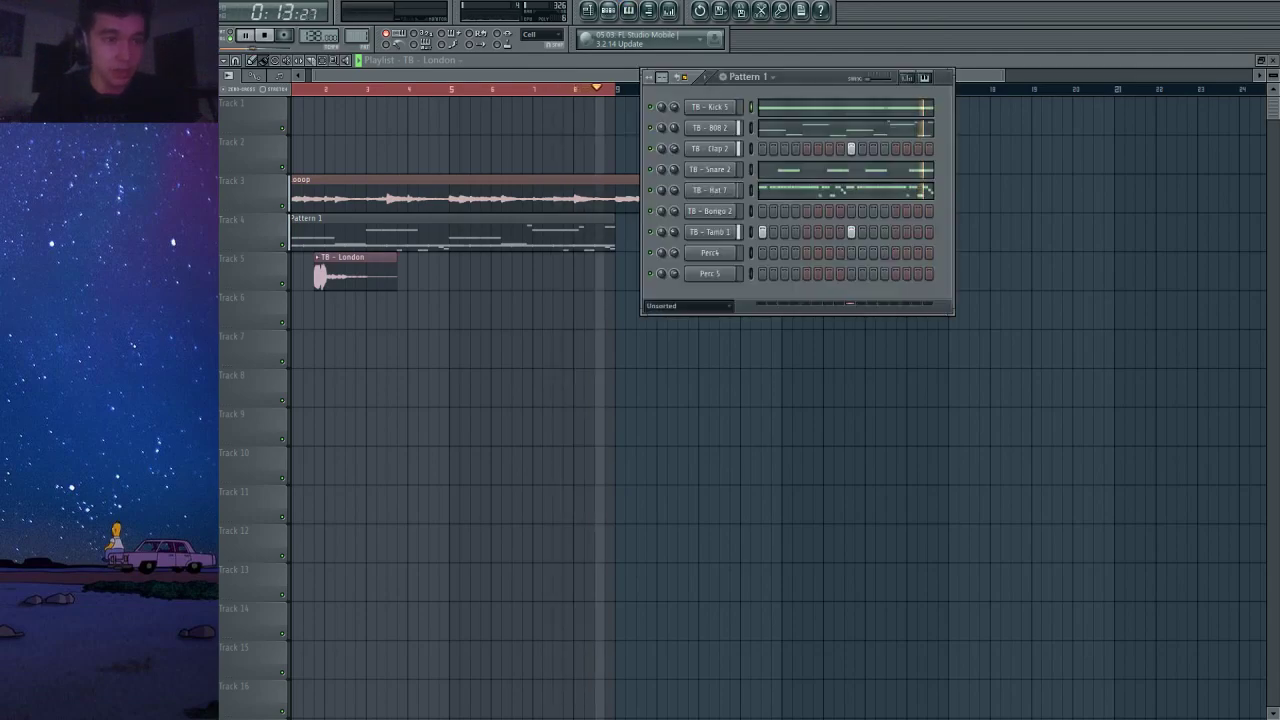
left_click_drag(120, 300, 706, 292)
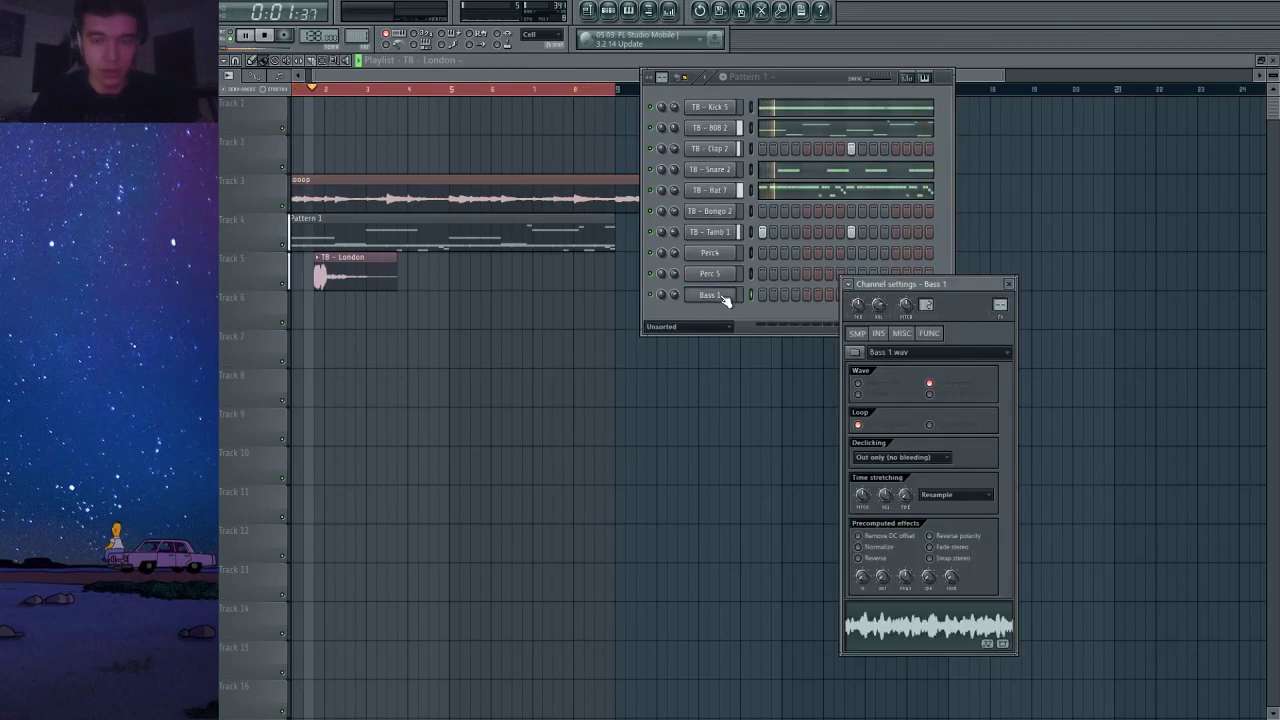
left_click(878, 333)
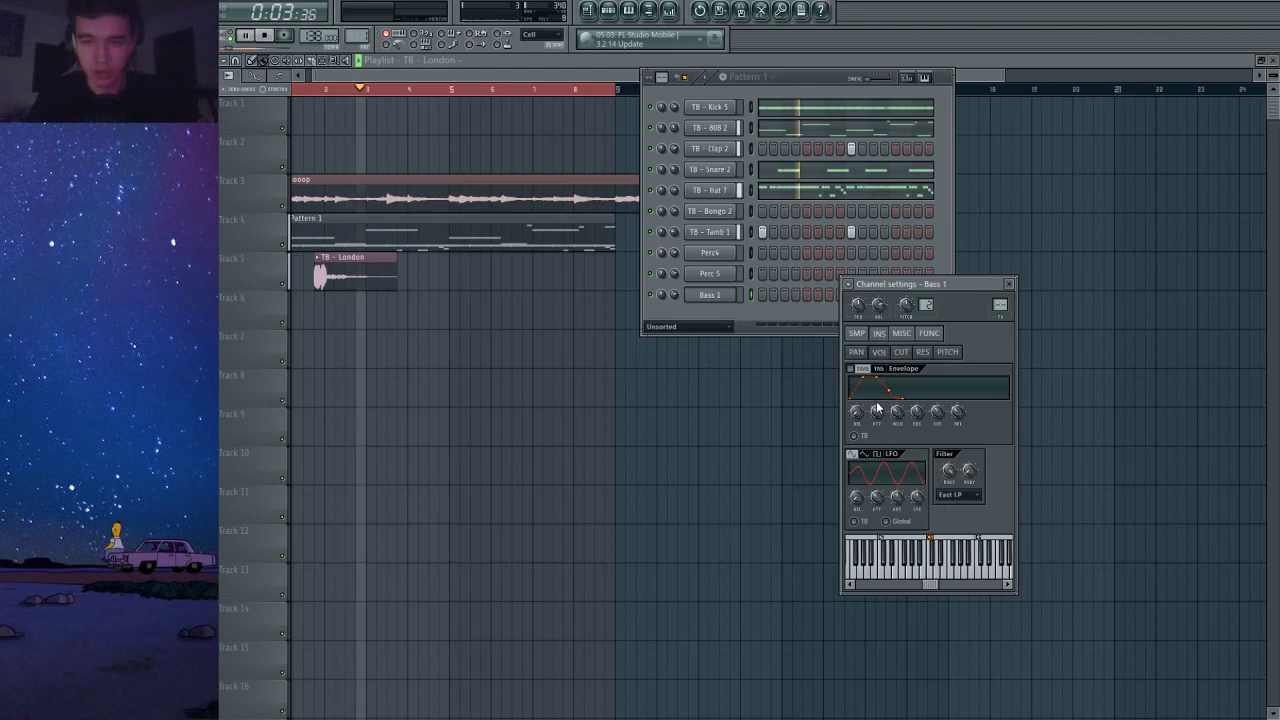
left_click_drag(876, 411, 921, 414)
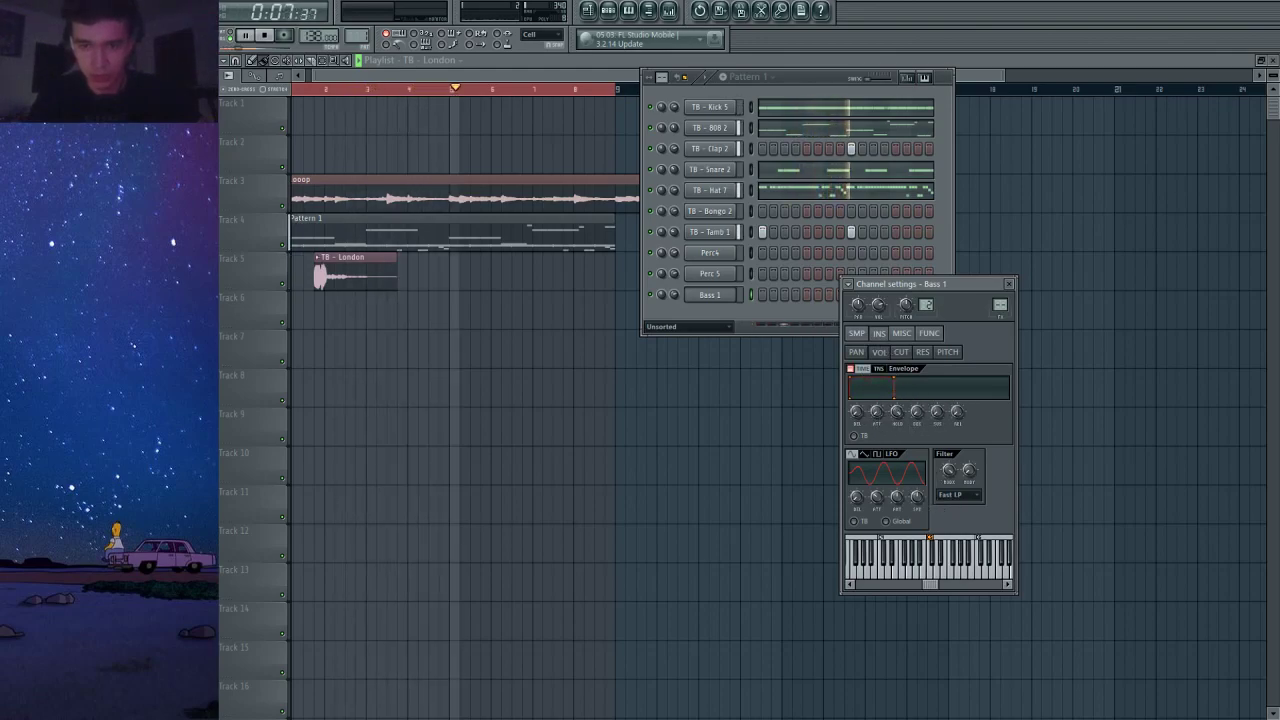
Copy the TB - 808 2 notes into the Bass 1 channel.
key("space")
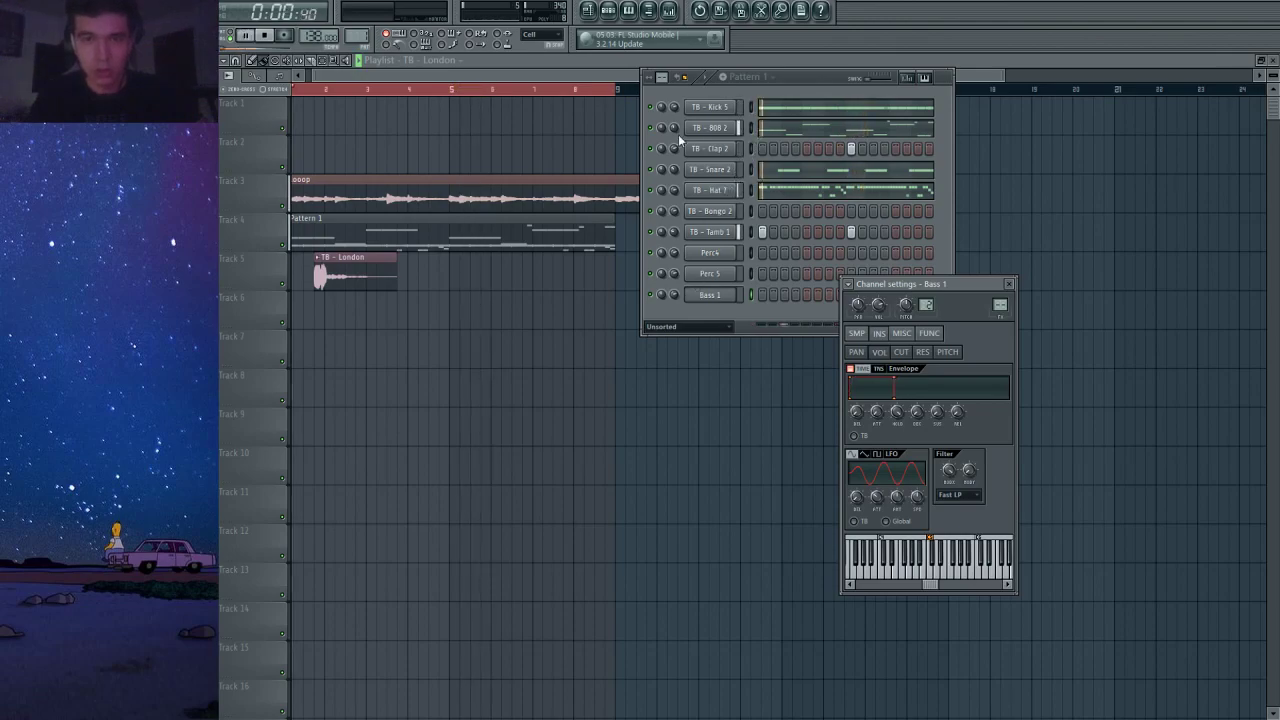
left_click(751, 128)
key("ctrl+c")
left_click(750, 294)
key("ctrl+v")
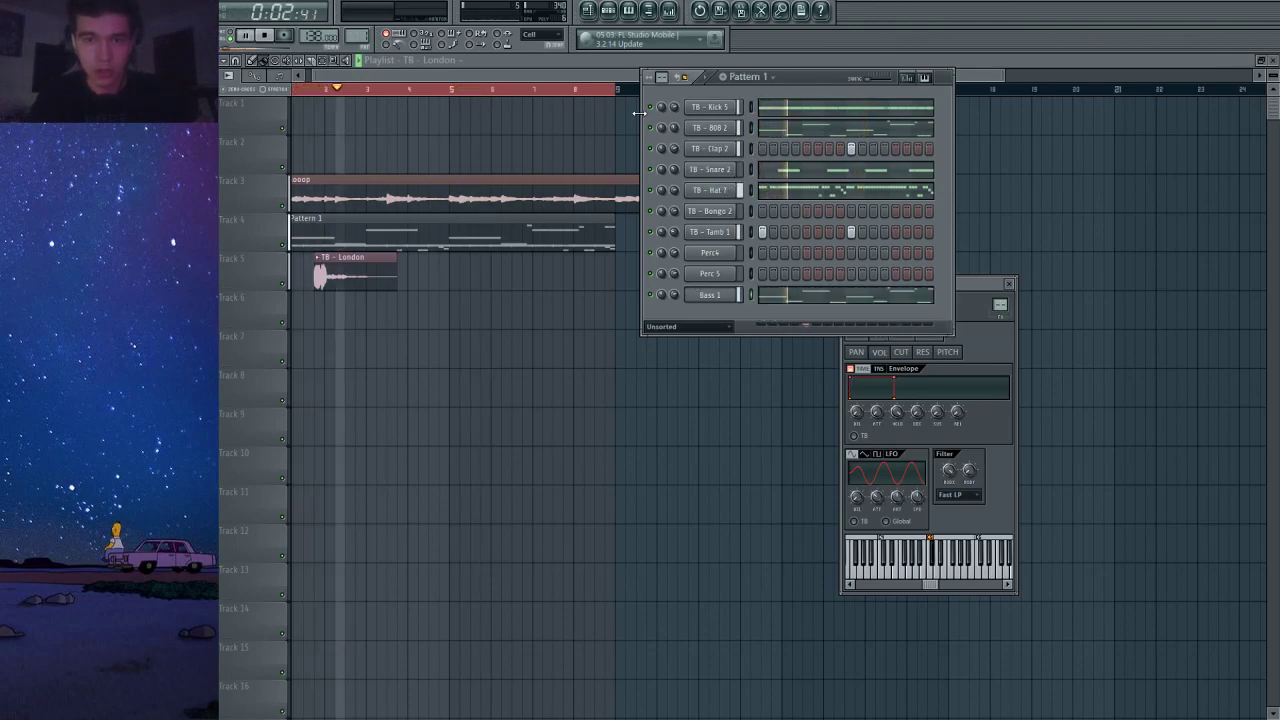
Thin the first four bars of Bass 1 to one note per bar, starting F5, C#5, A#5 and C5 on the bar lines.
key("space")
left_click(777, 295)
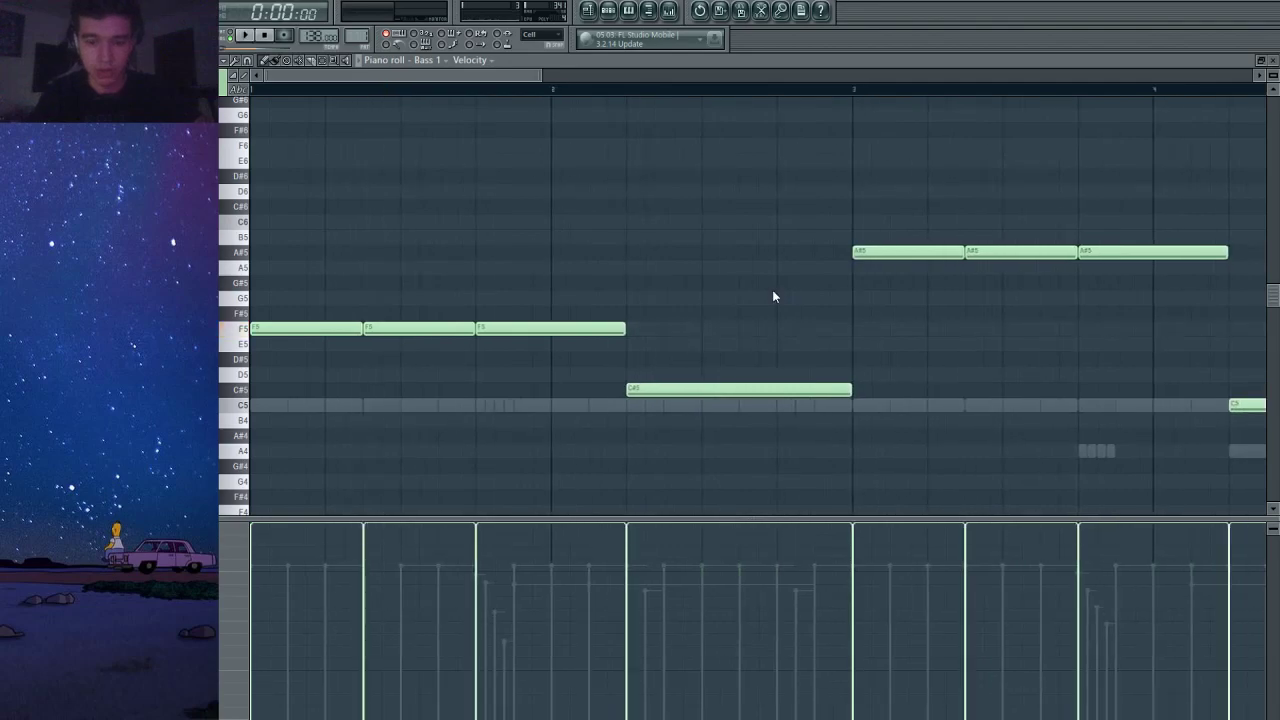
right_click(440, 330)
right_click(560, 330)
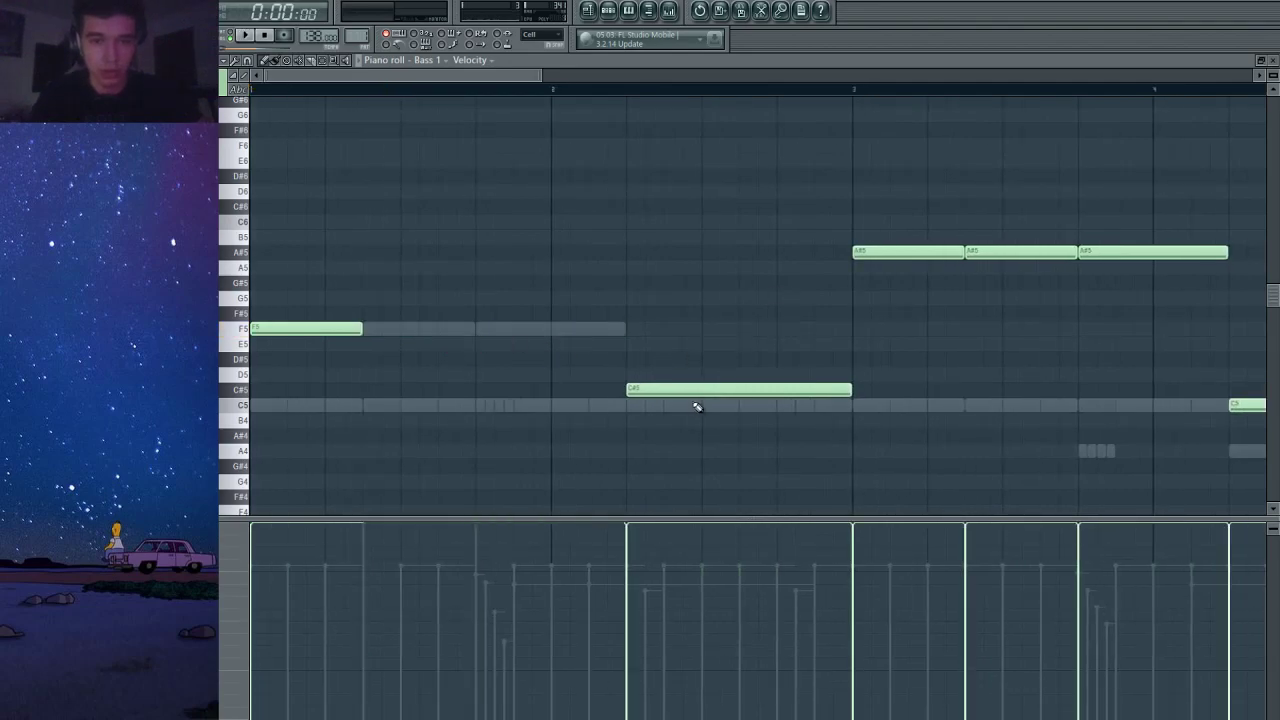
left_click_drag(689, 391, 614, 392)
scroll(681, 386, "down", 3)
right_click(675, 254)
right_click(735, 254)
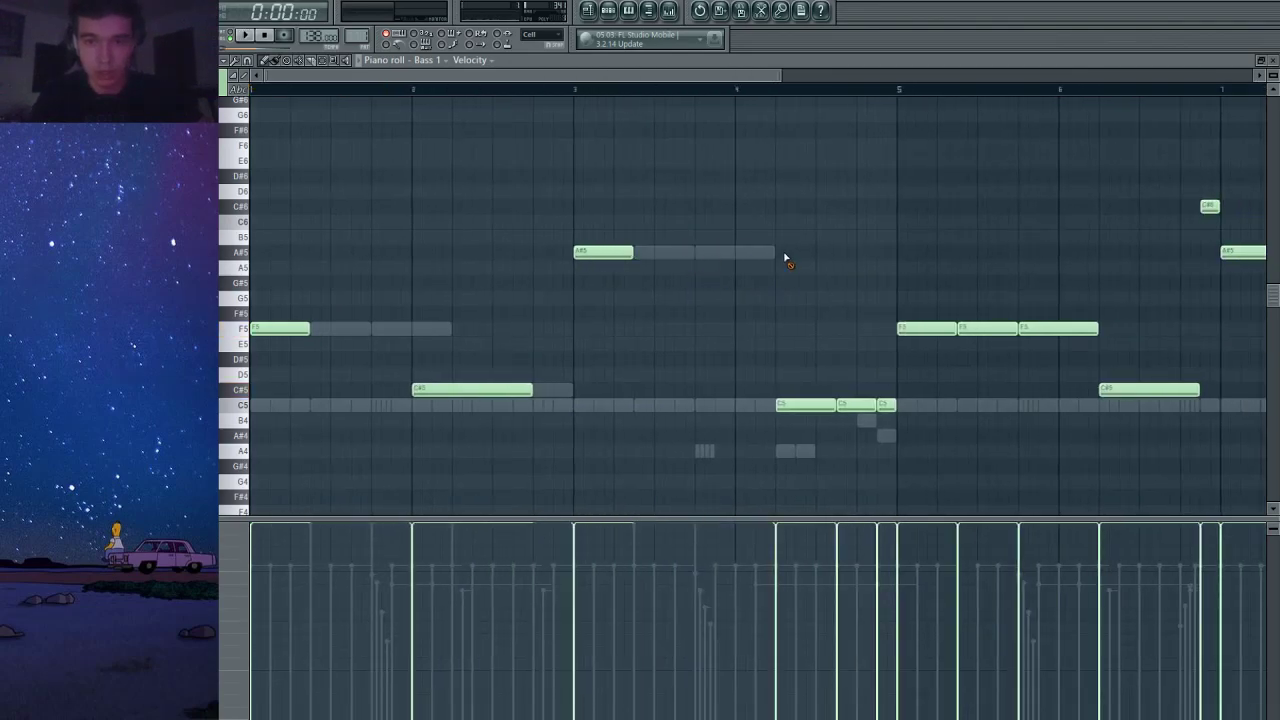
left_click_drag(800, 405, 758, 406)
right_click(856, 404)
right_click(886, 404)
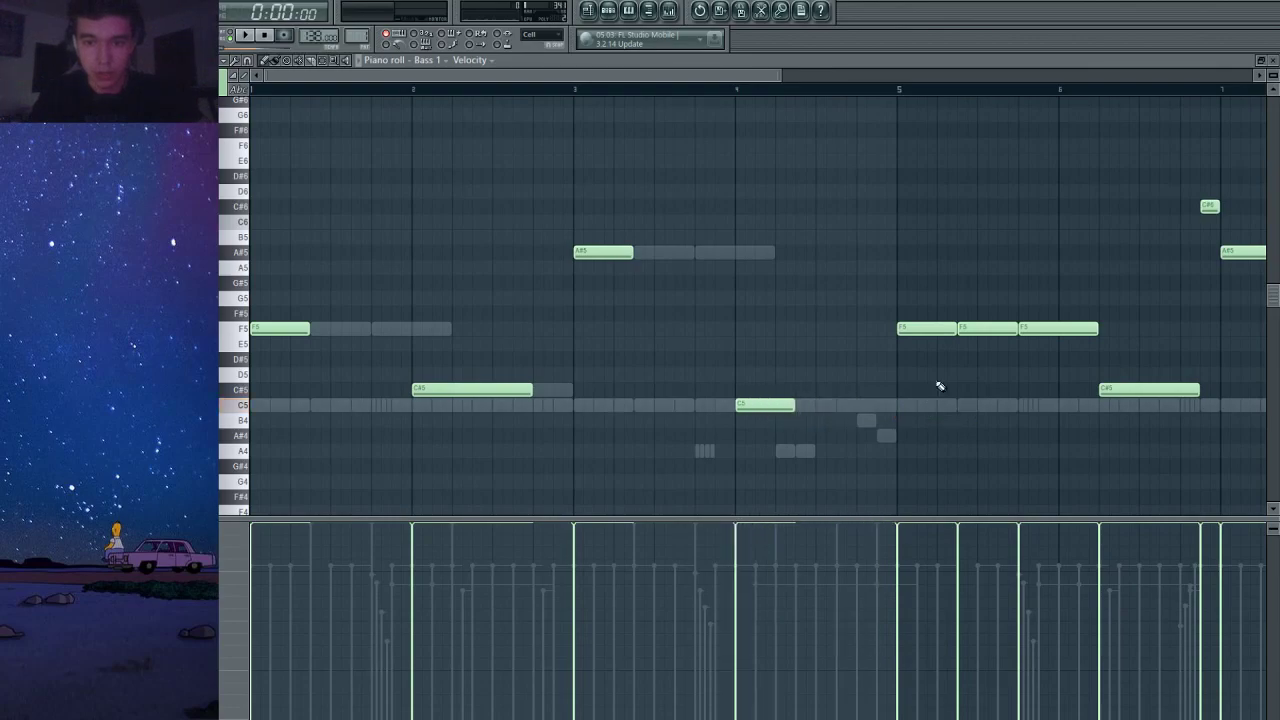
Reduce bars 5 to 8 of Bass 1 to F5, C#5, A#5 and C5 on the bar lines, deleting the repeats and high notes.
right_click(985, 329)
right_click(1058, 329)
scroll(1097, 340, "down", 2)
left_click_drag(1025, 389, 990, 389)
scroll(923, 200, "down", 2)
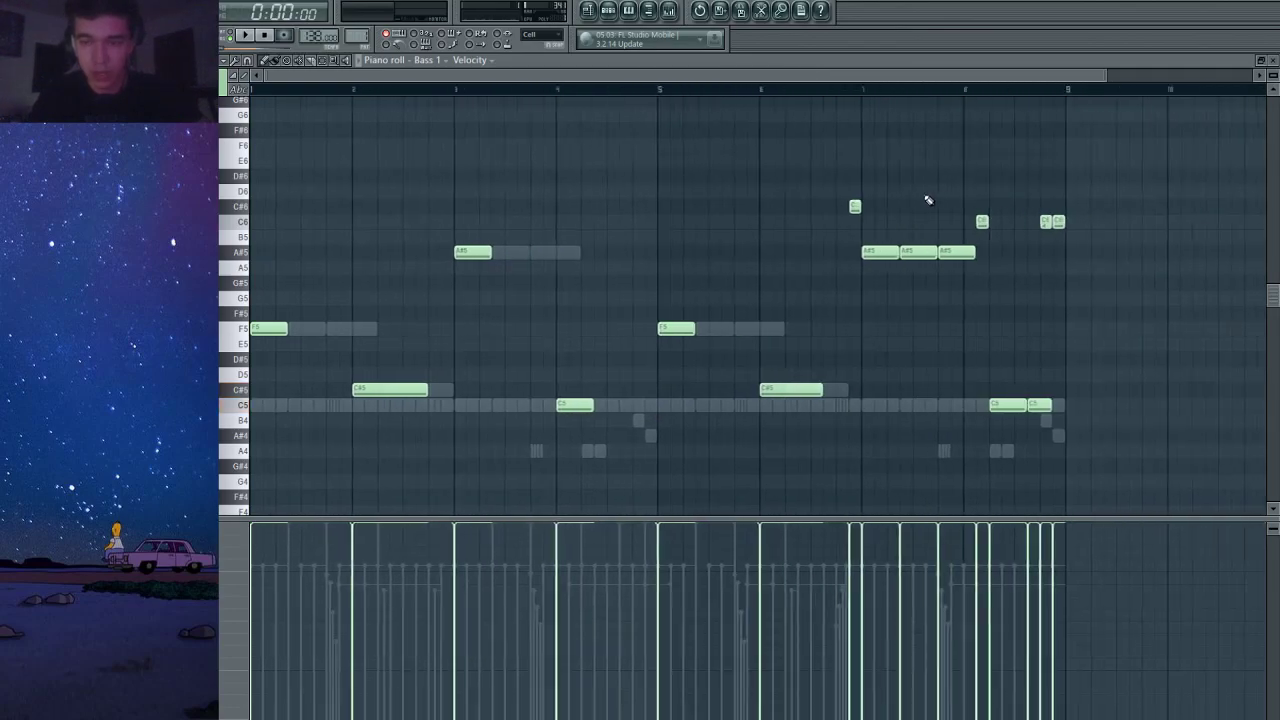
right_click(840, 207)
right_click(903, 251)
right_click(938, 251)
right_click(960, 221)
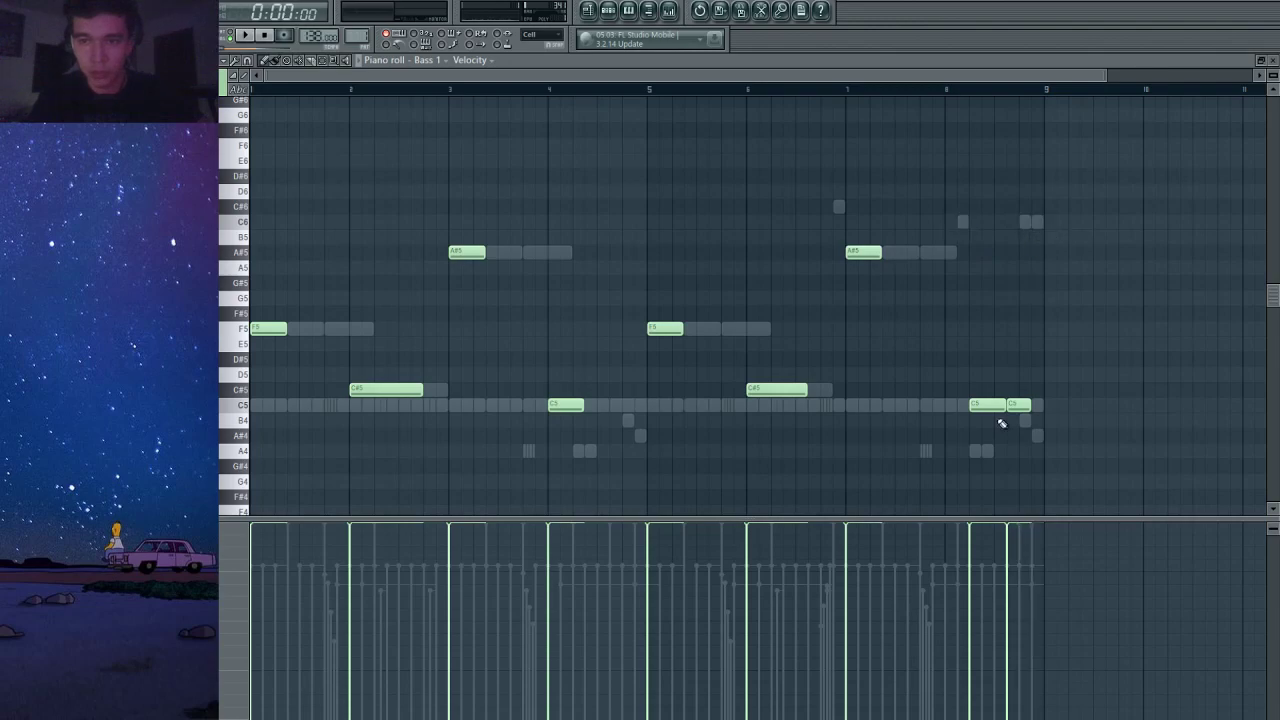
left_click_drag(983, 410, 957, 413)
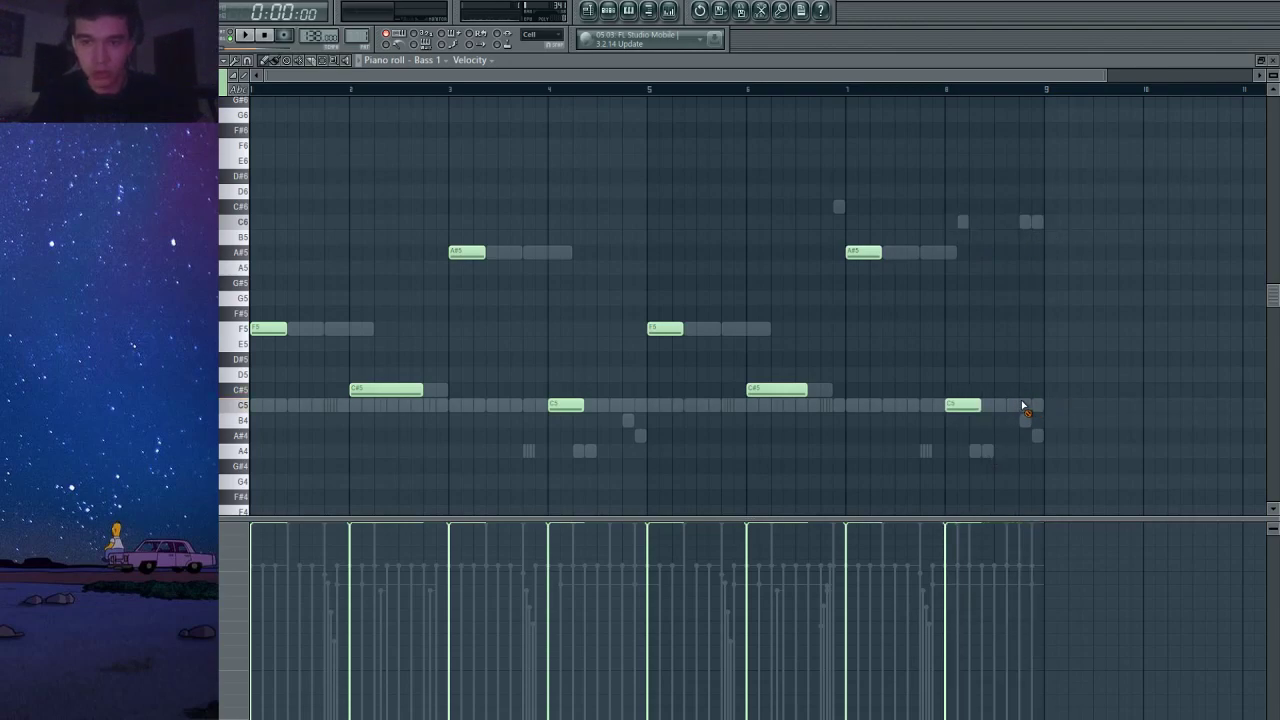
Extend all Bass 1 notes to full-bar length, and raise the channel's root note and adjust its volume.
key("ctrl+l")
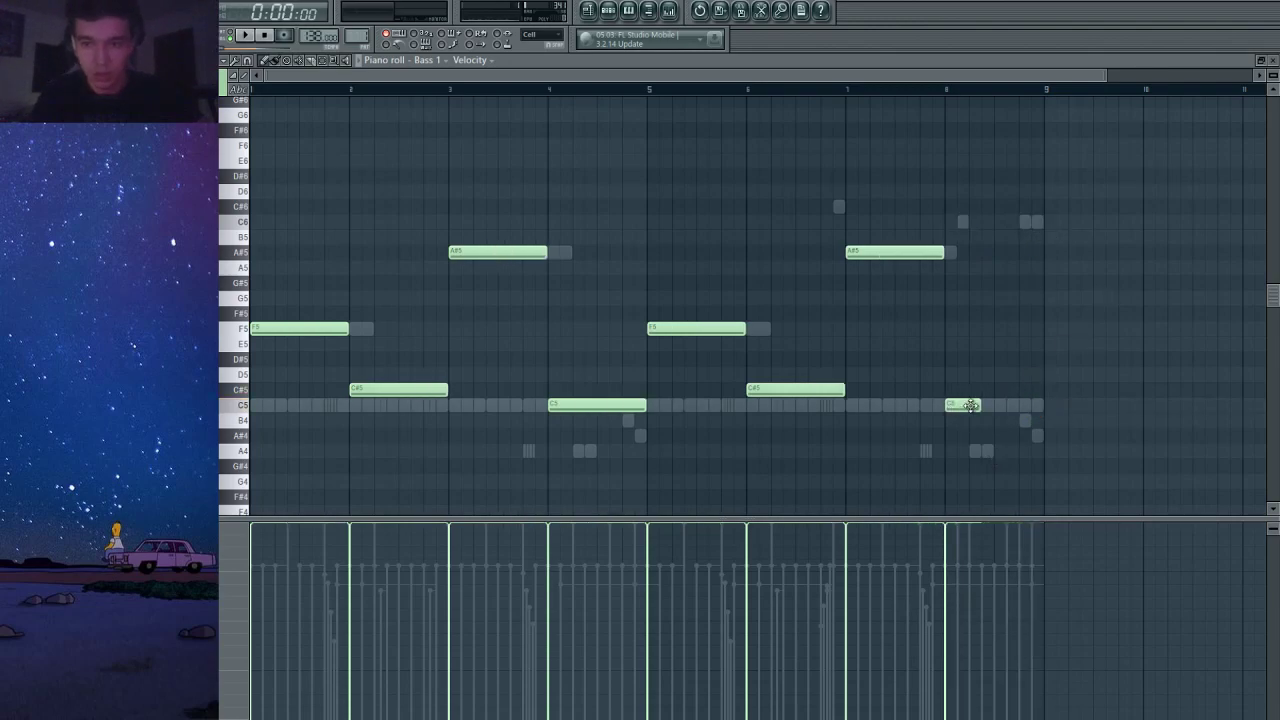
left_click(1268, 61)
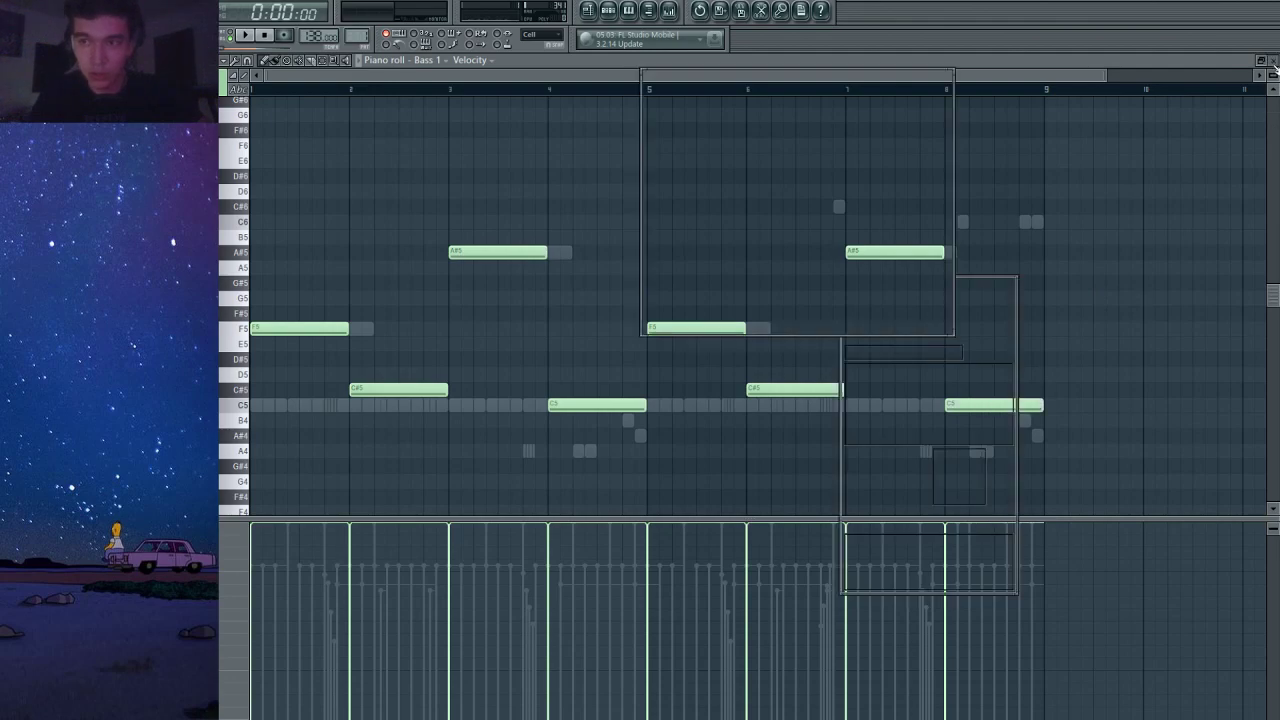
left_click(948, 565)
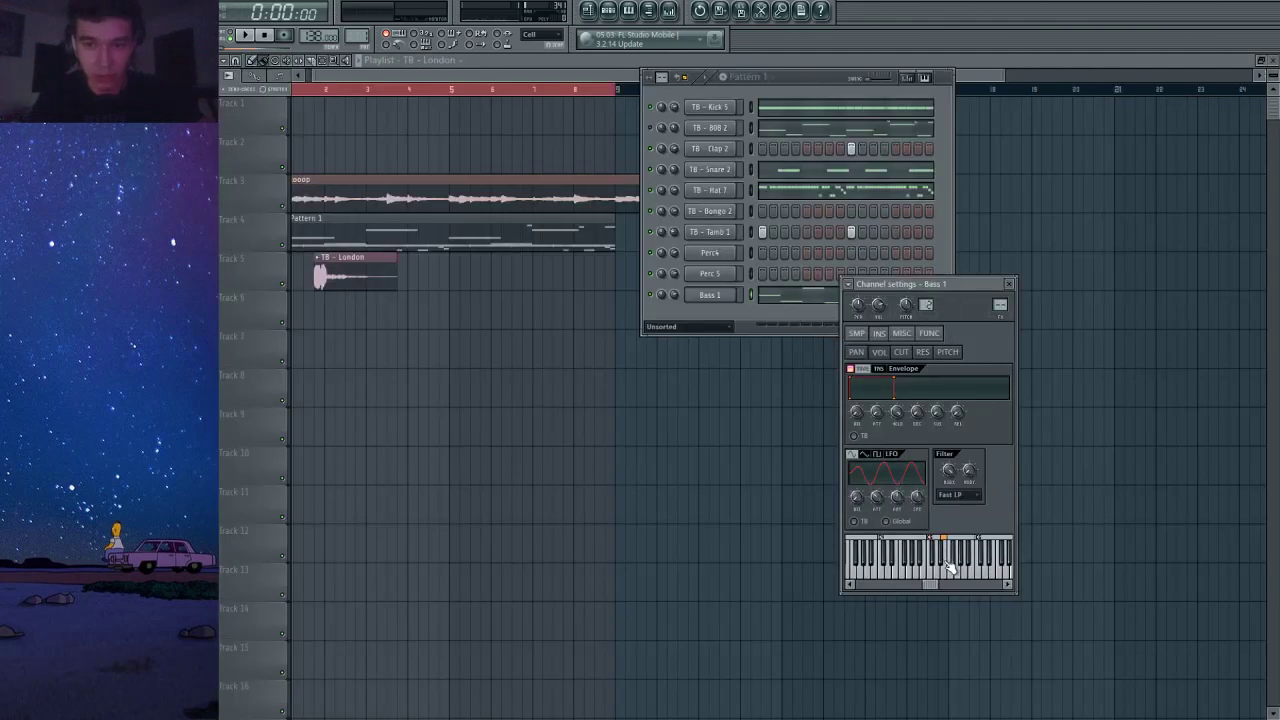
left_click(677, 296)
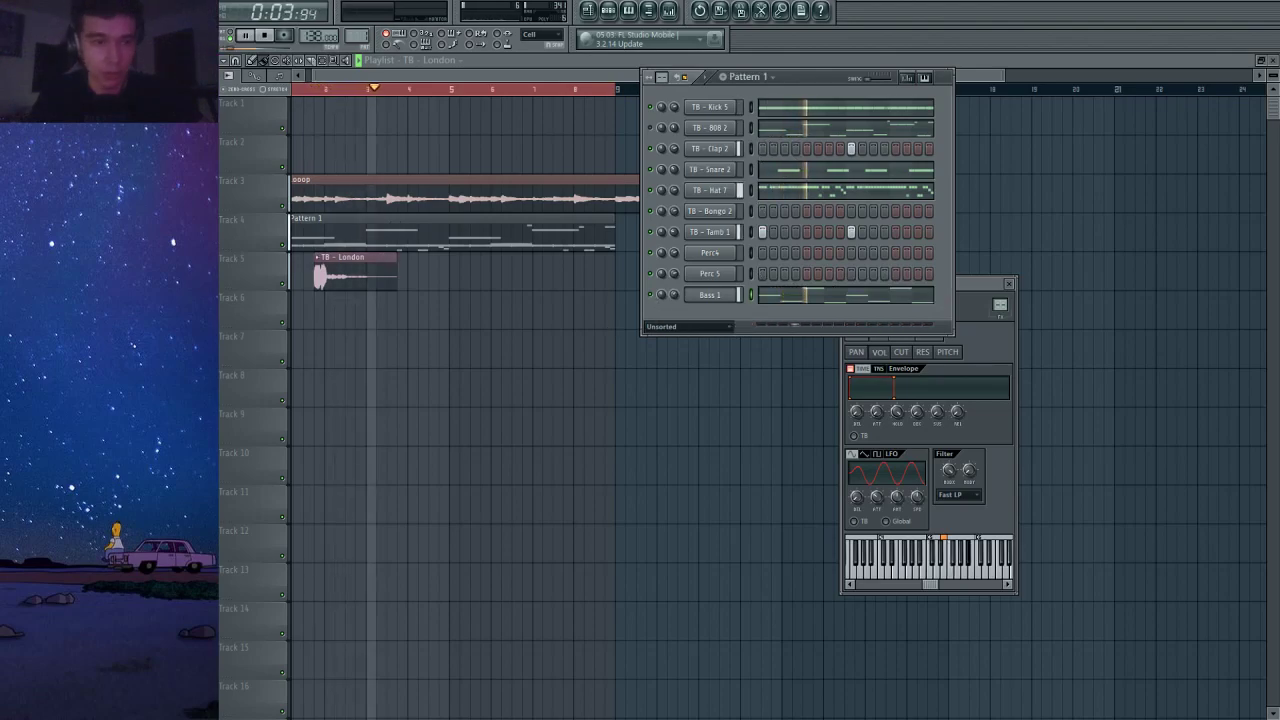
Replace the Bass 1 sample with Lezter Hatred SUB and show its sample settings.
key("space")
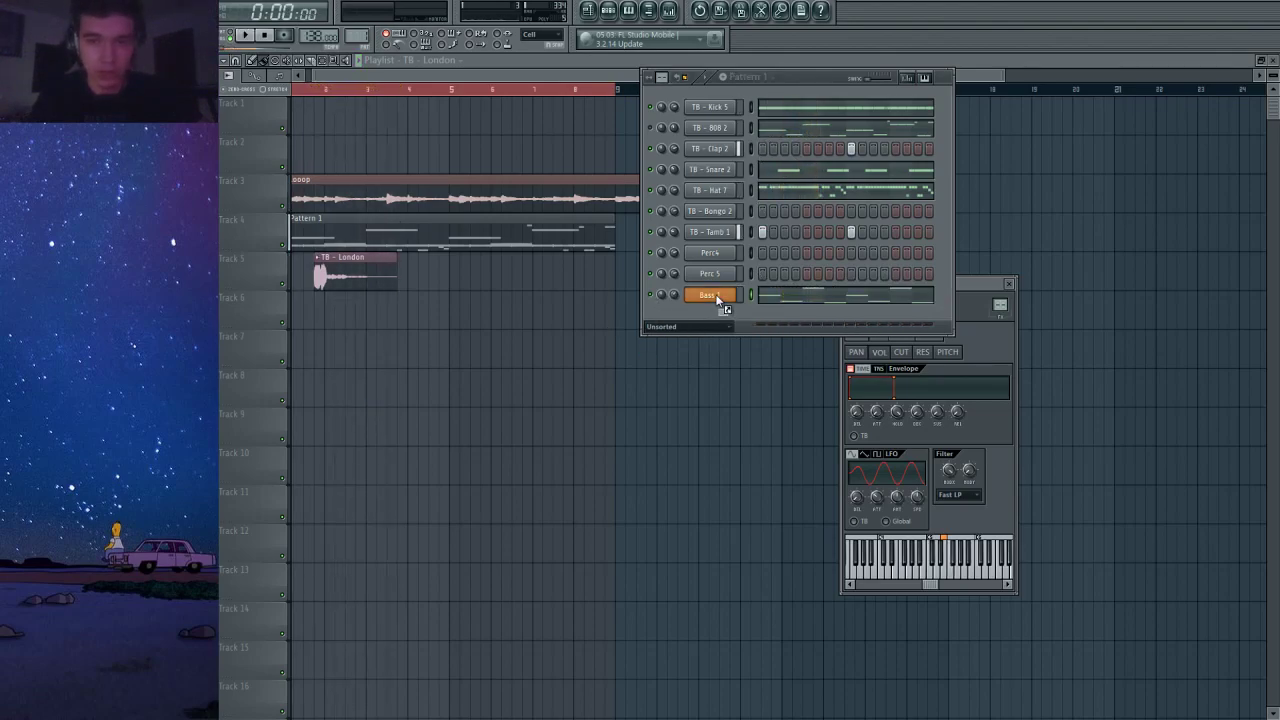
key("space")
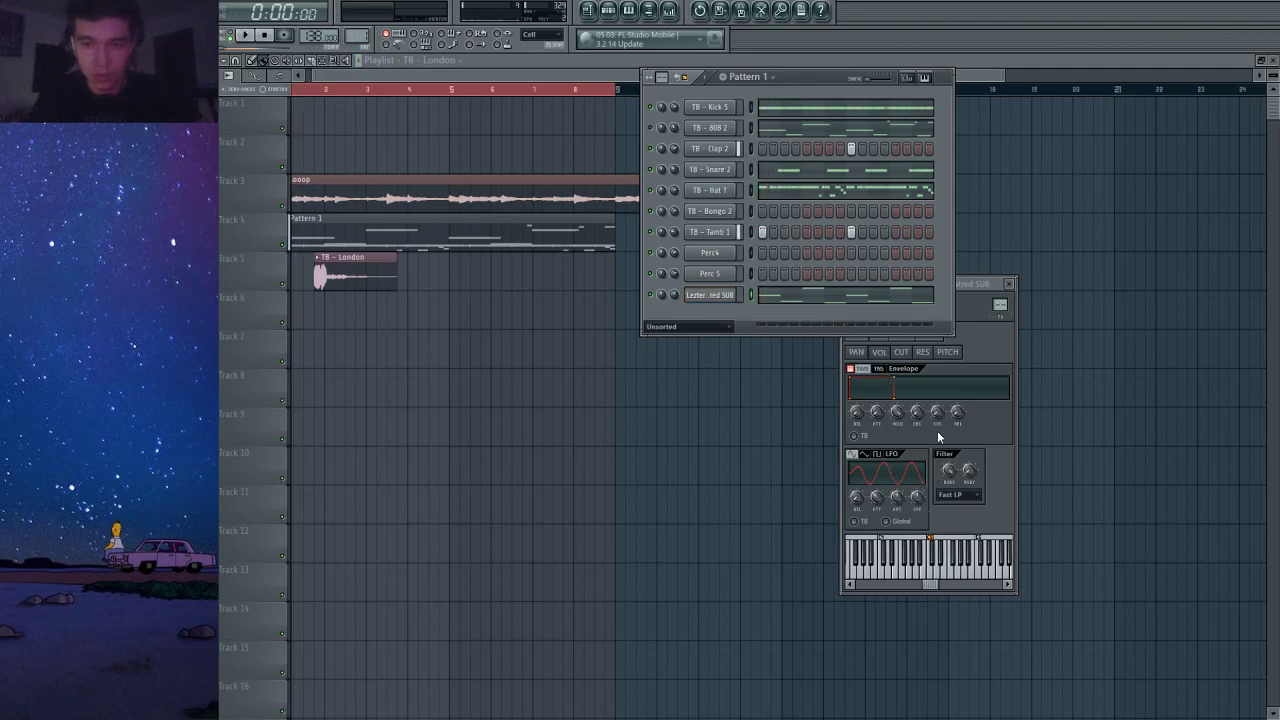
left_click(857, 338)
left_click(857, 334)
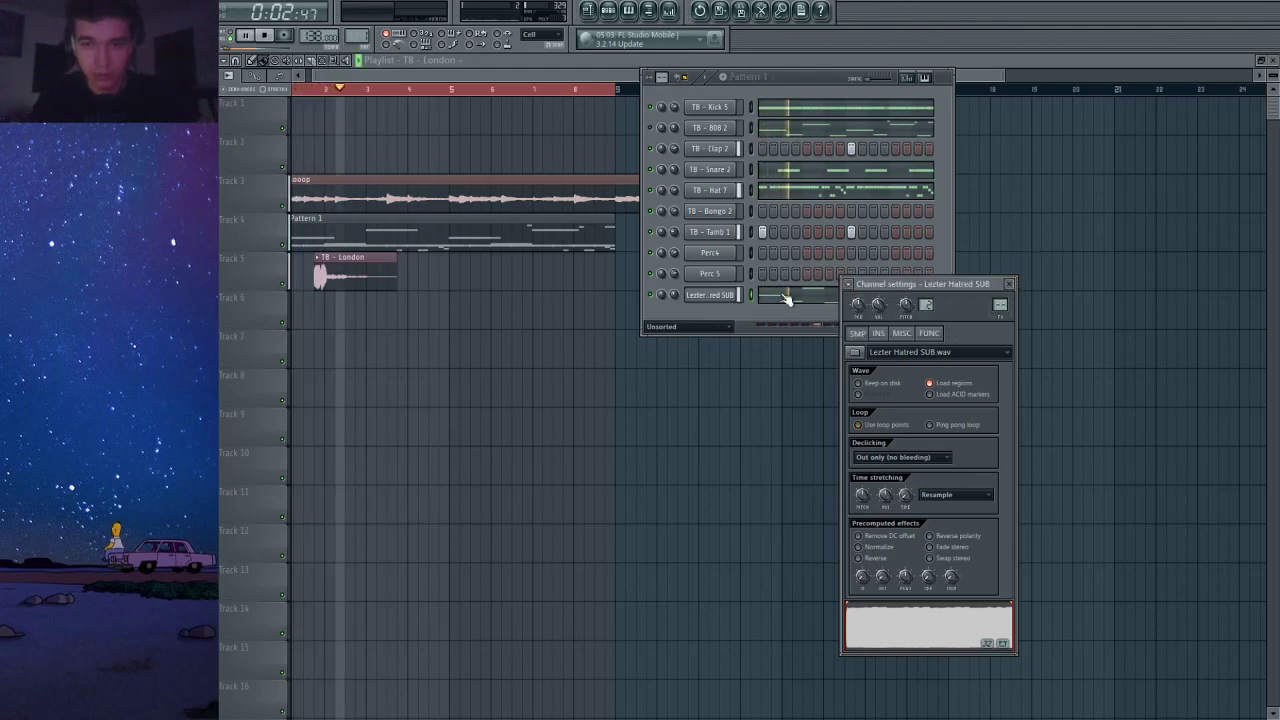
Route the looop audio clip to mixer Insert 3 and lower that track's fader.
left_click(442, 196)
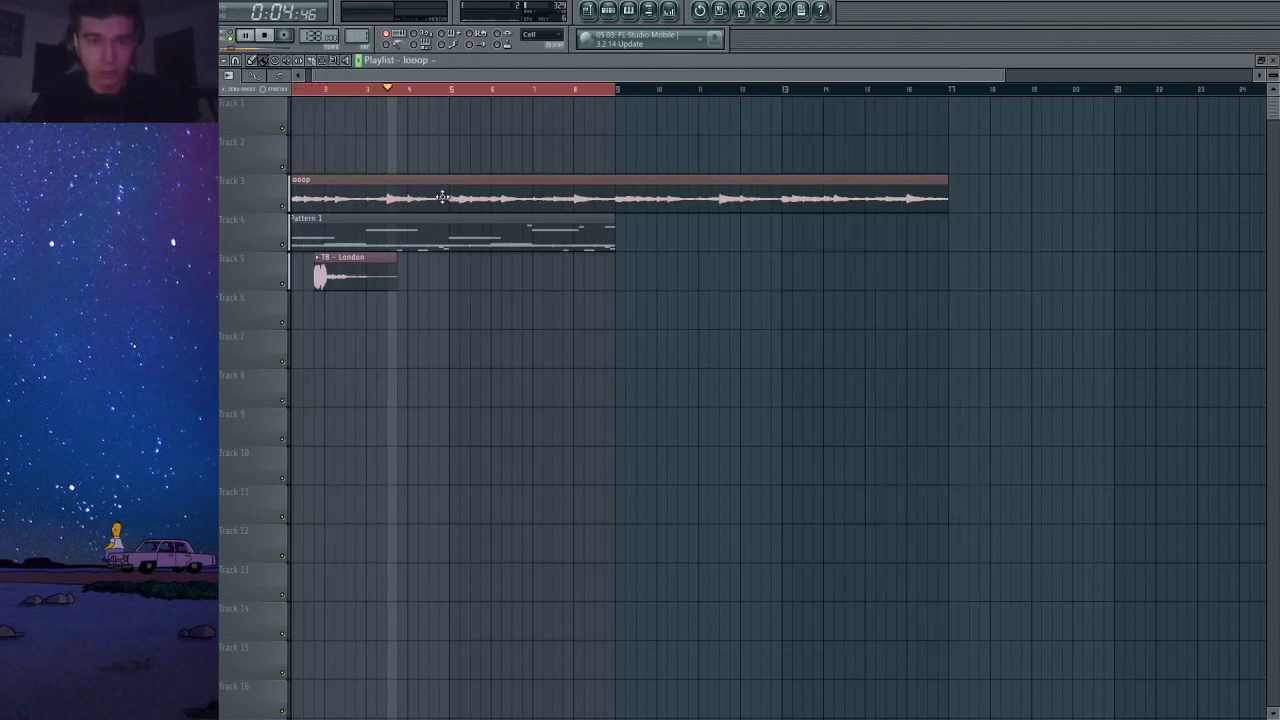
double_click(442, 197)
left_click(671, 11)
left_click(362, 489)
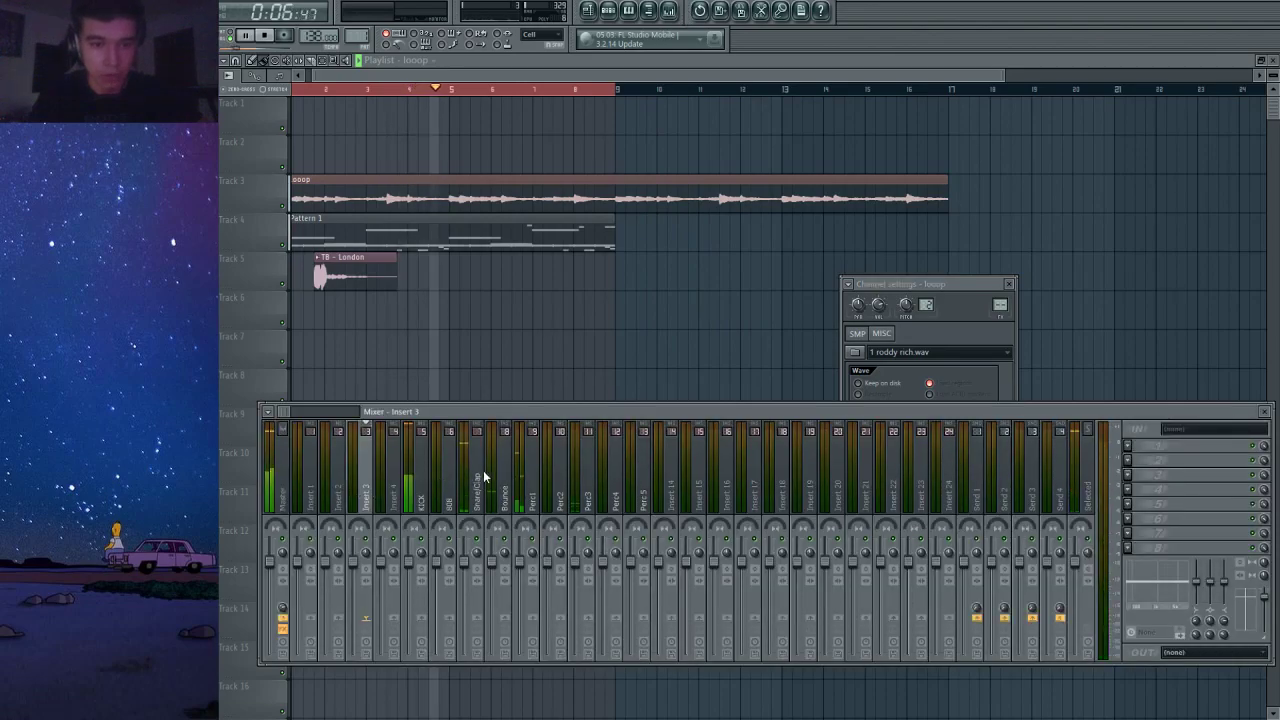
key("ctrl+l")
left_click_drag(353, 562, 353, 580)
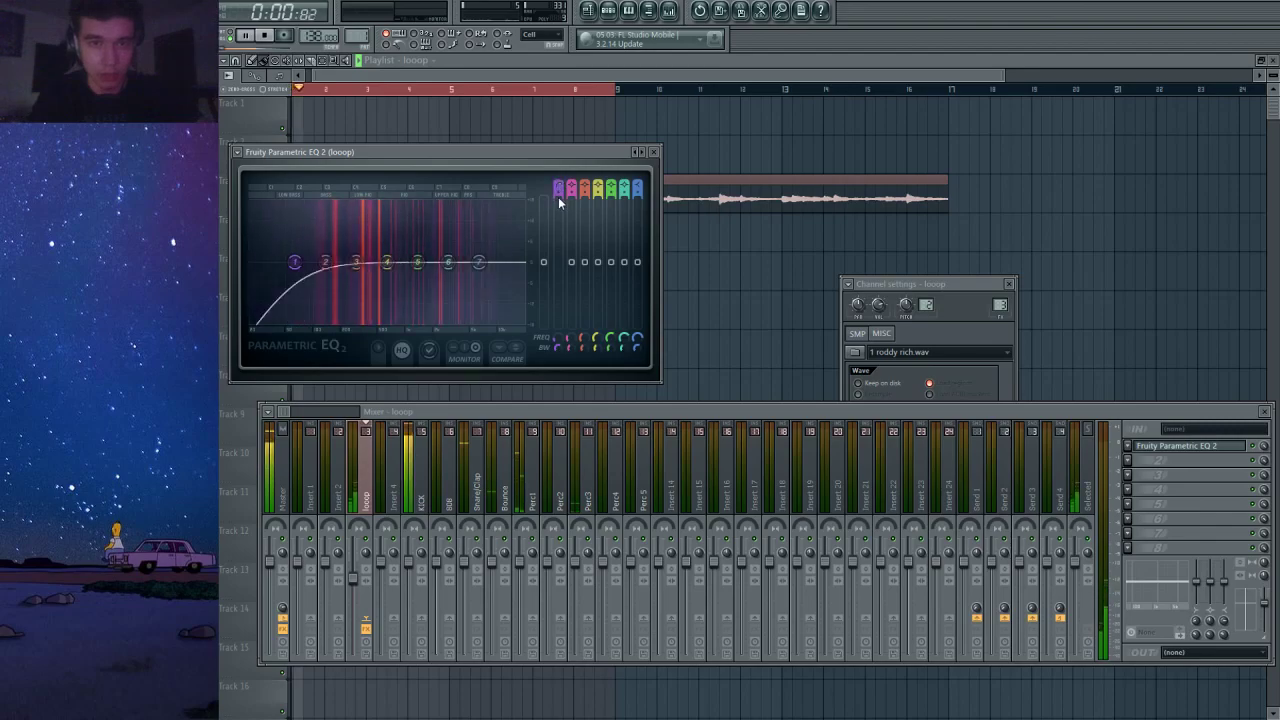
Cut the looop track's low end with bands 1 and 2 of Fruity Parametric EQ 2, and raise its fader slightly.
left_click_drag(294, 262, 336, 269)
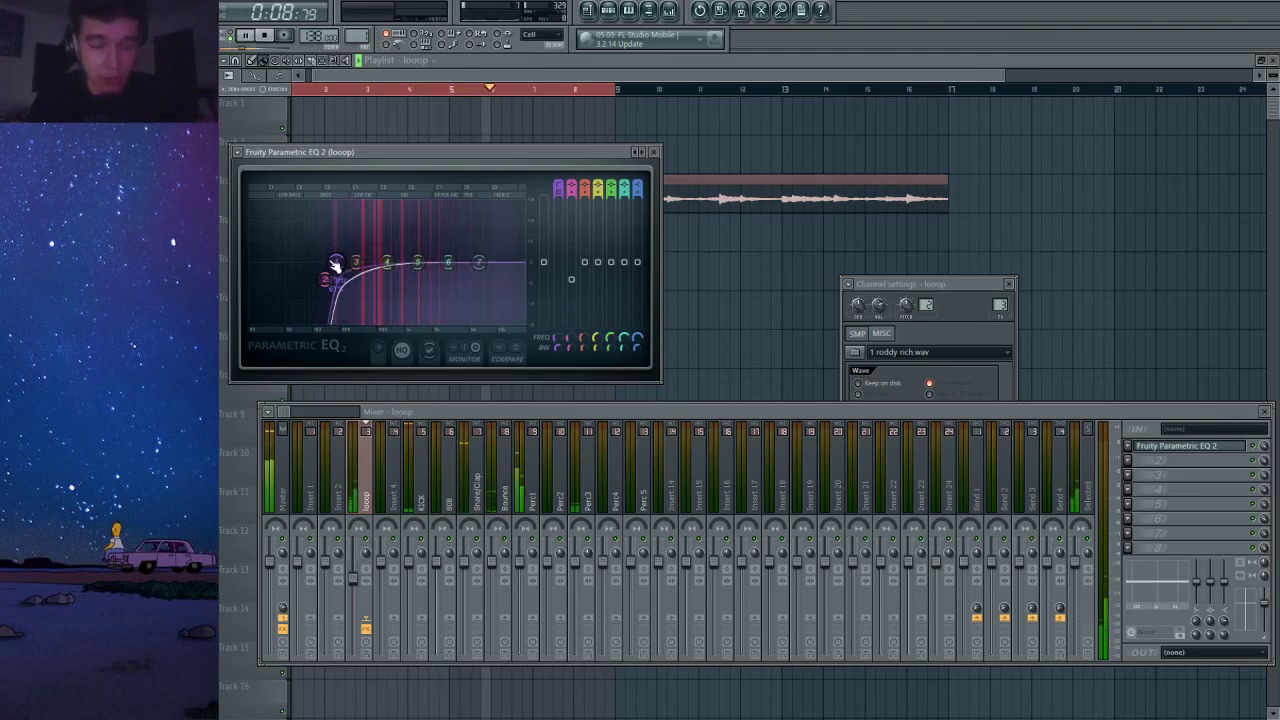
left_click_drag(334, 264, 354, 266)
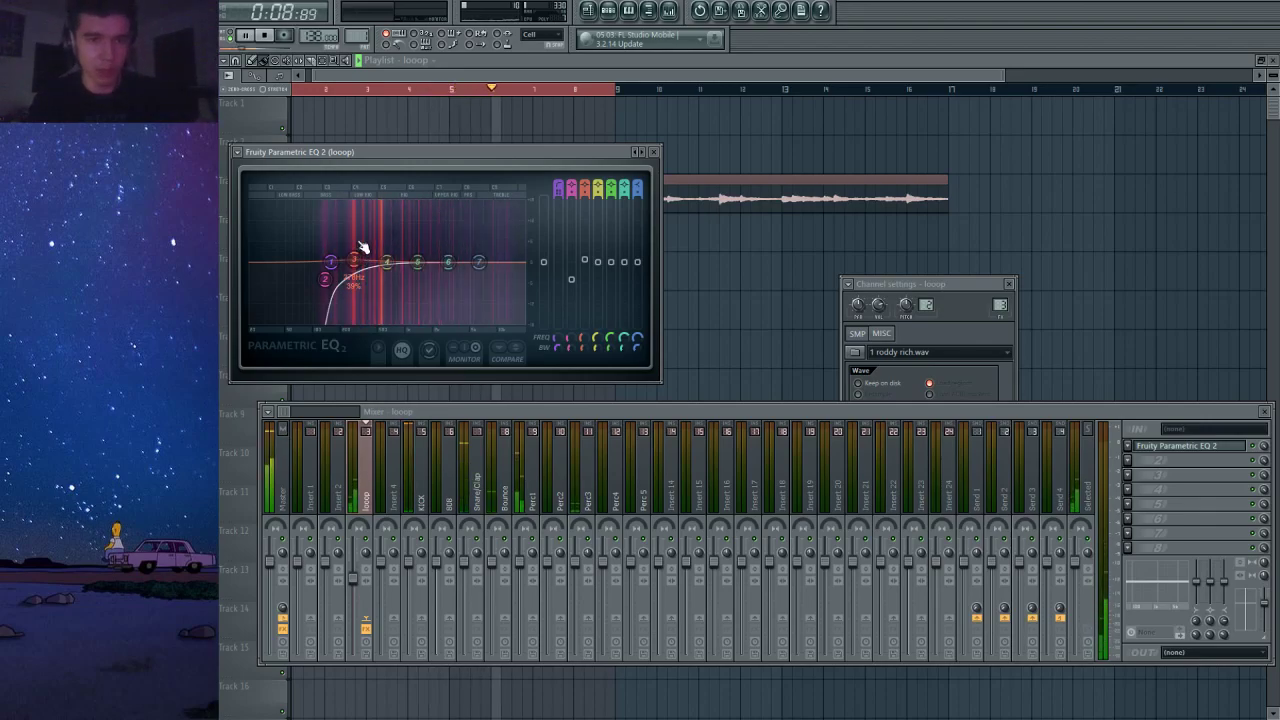
left_click(653, 152)
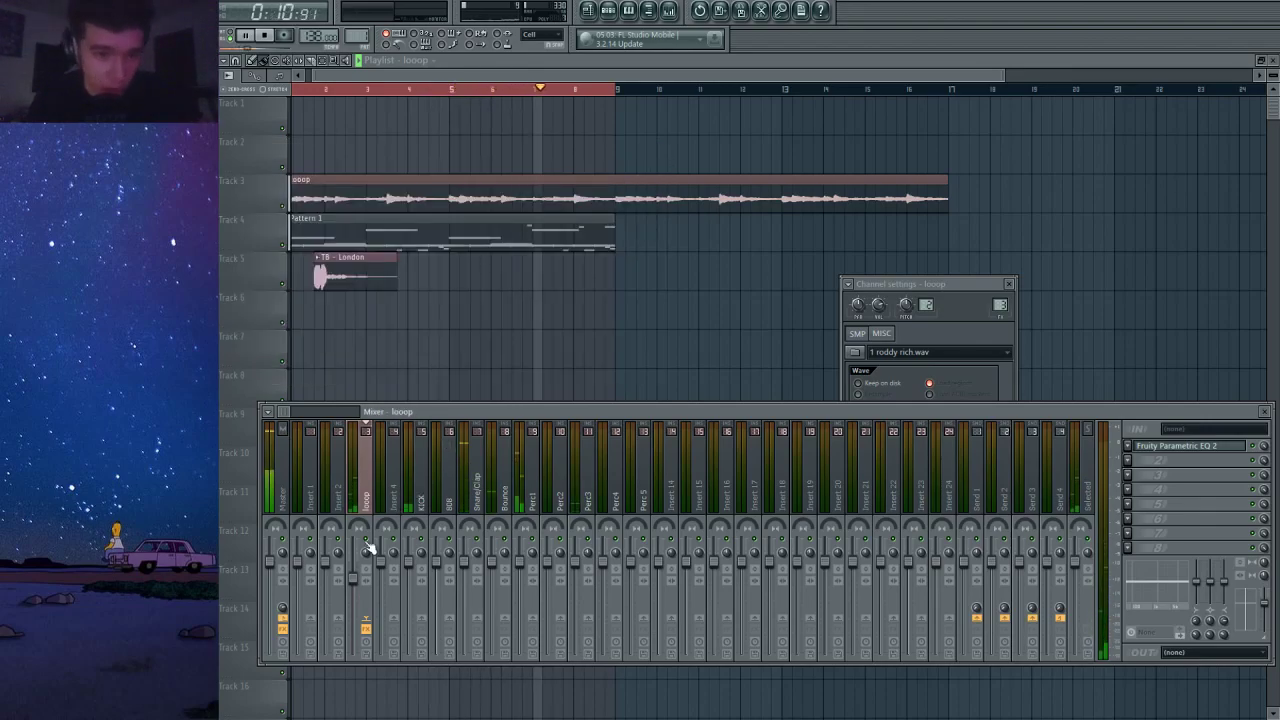
left_click_drag(353, 579, 353, 570)
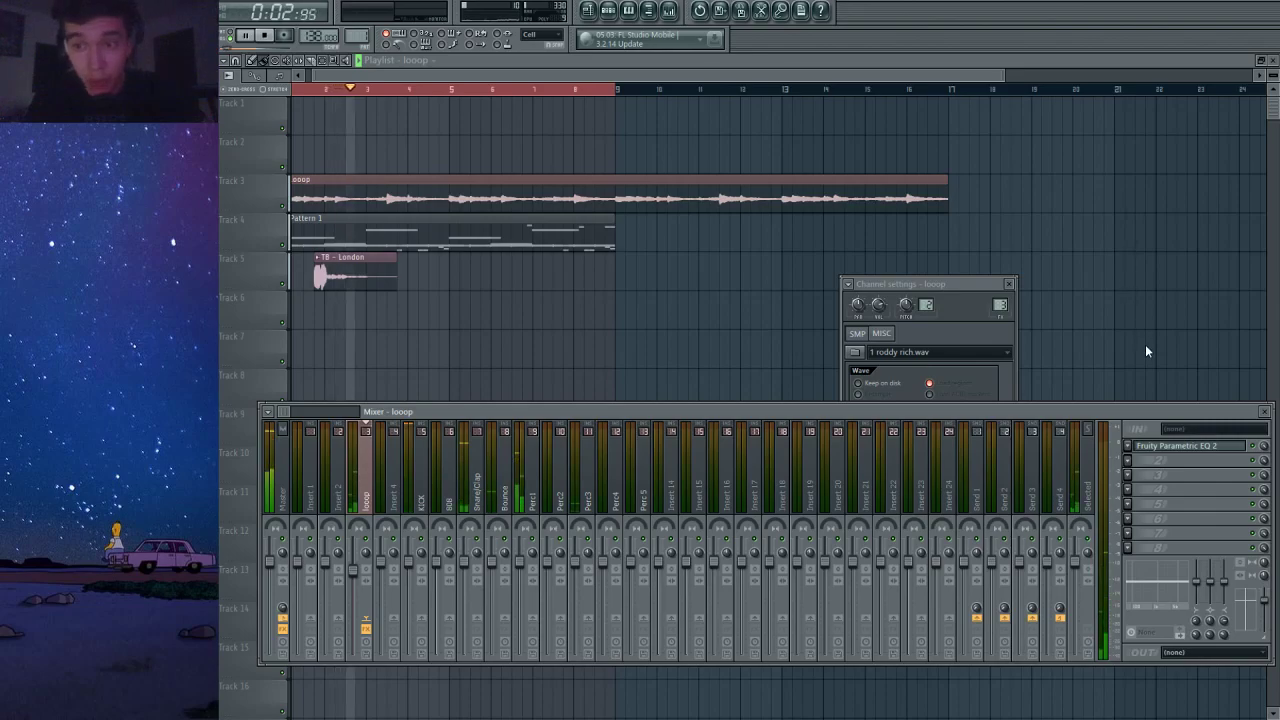
Add Fruity Delay 2 after the EQ on the looop track and adjust its input volume during playback.
left_click(1117, 283)
key("space")
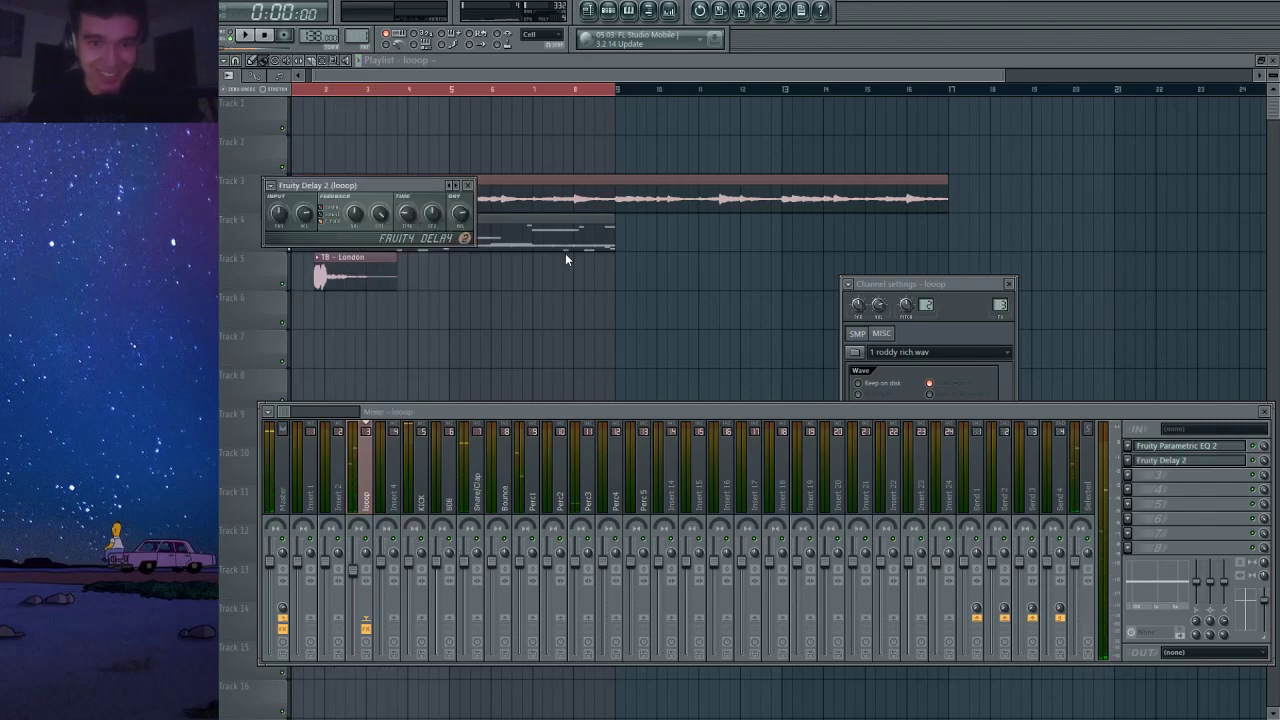
key("space")
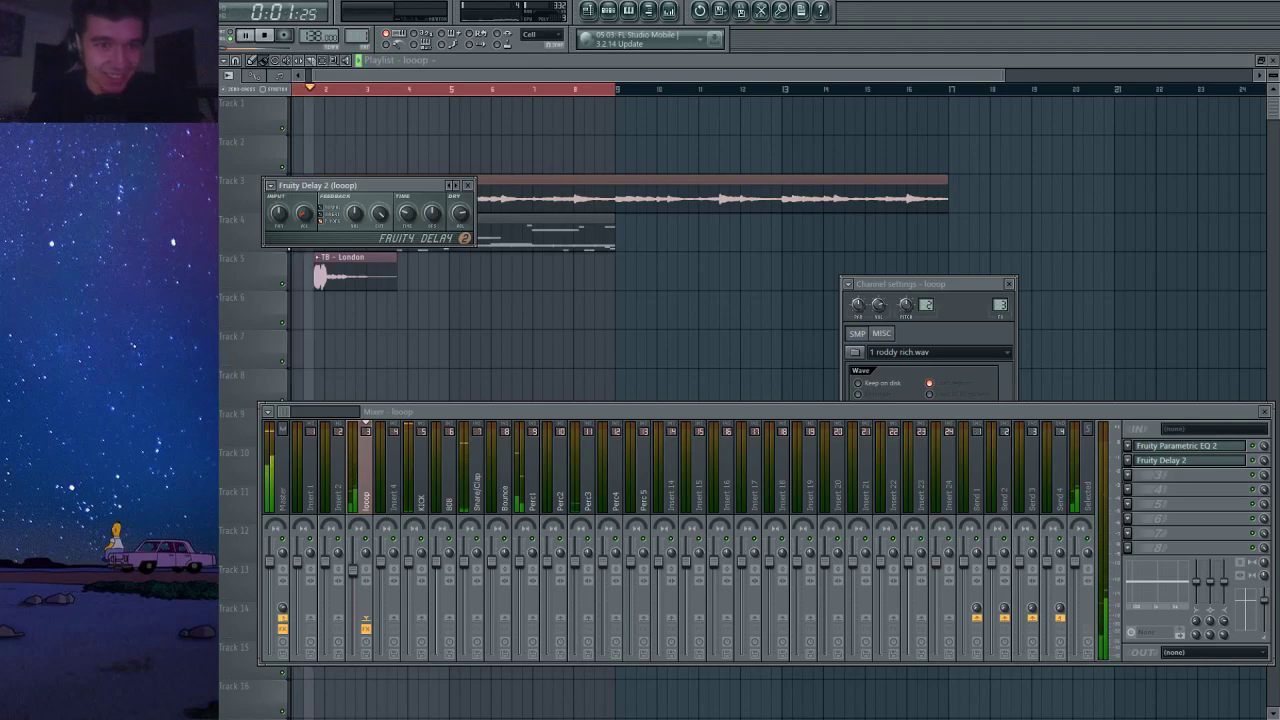
left_click(467, 185)
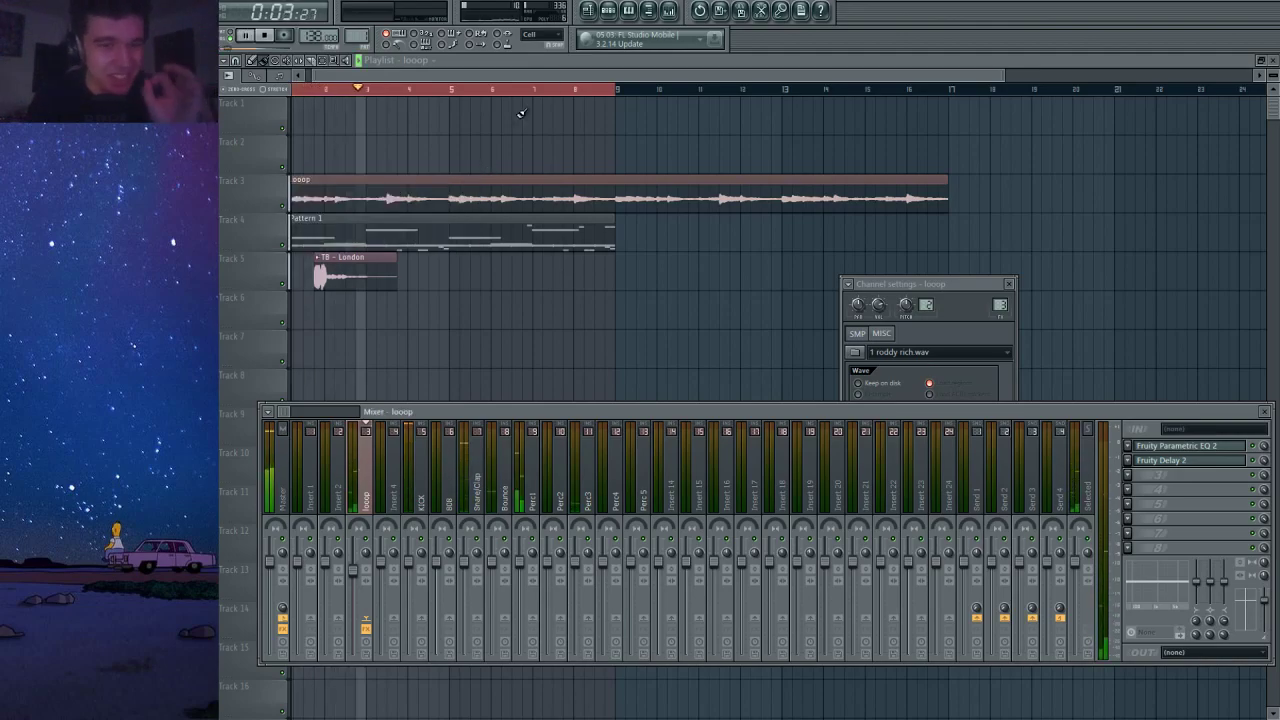
Show all channels in the channel rack and check TB - Hat 7's miscellaneous and echo/arpeggiator settings.
key("F6")
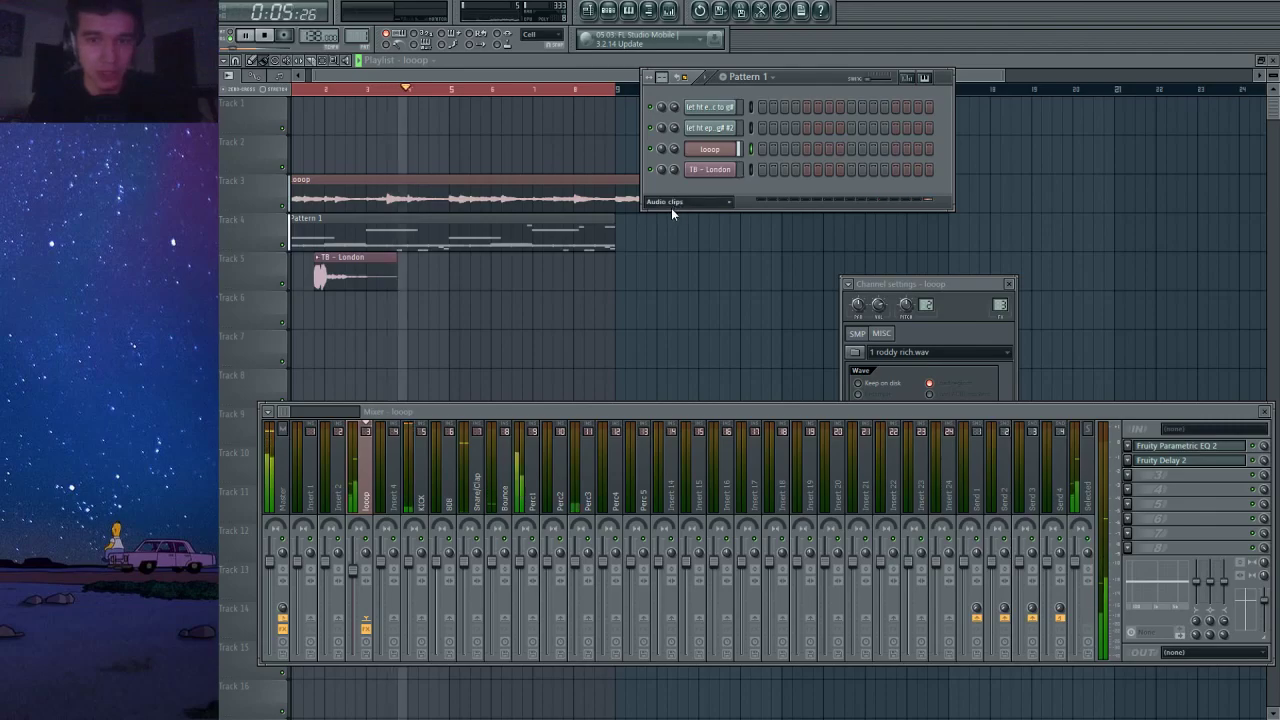
scroll(671, 208, "up", 1)
left_click(723, 193)
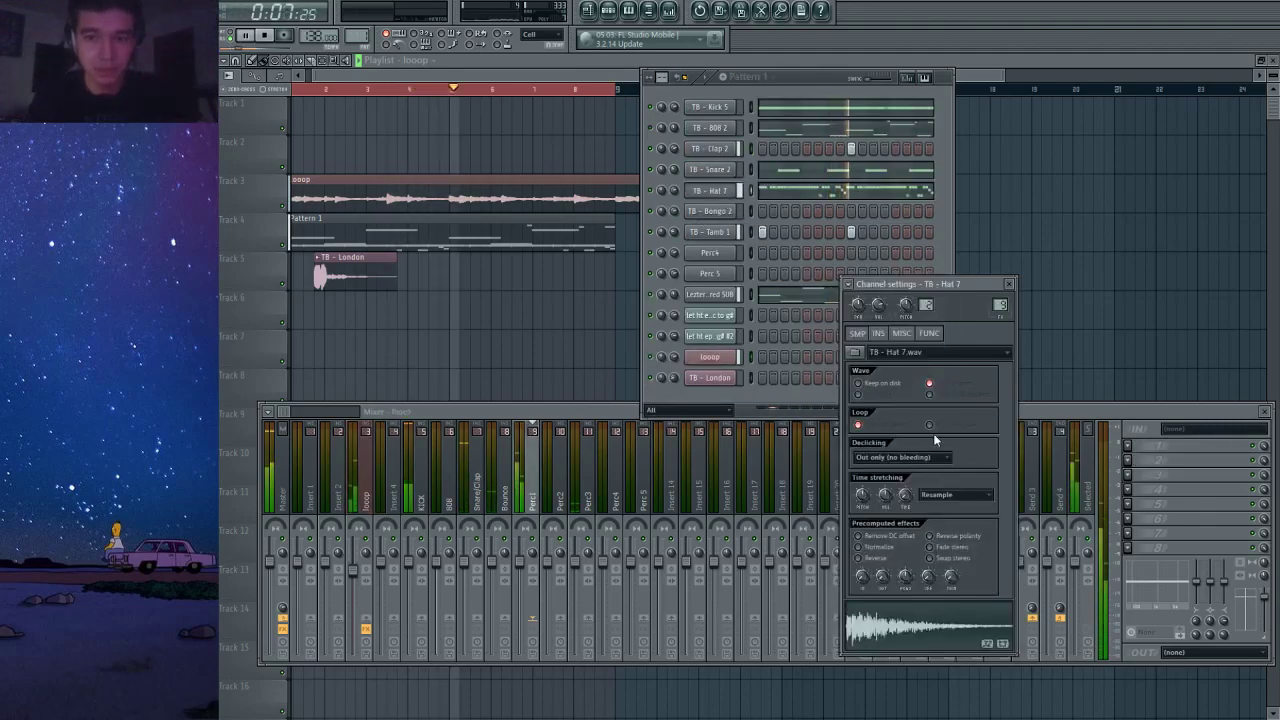
left_click(904, 335)
left_click(928, 336)
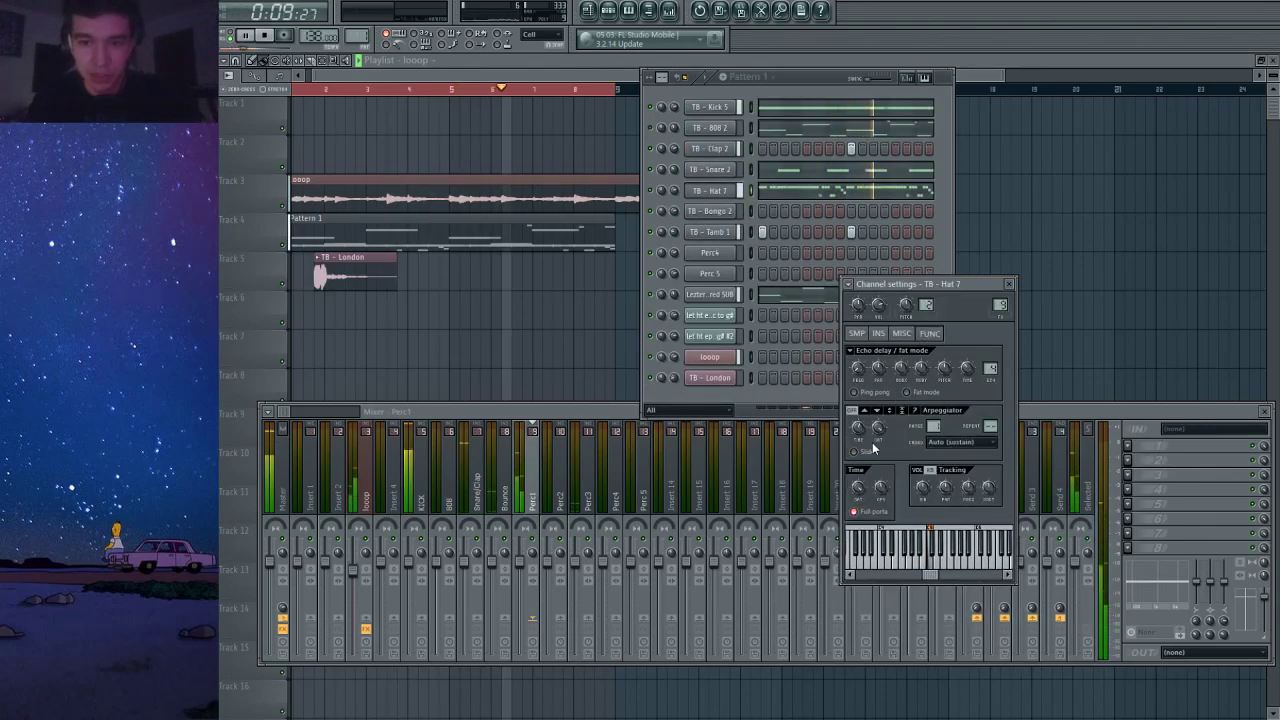
left_click(1008, 284)
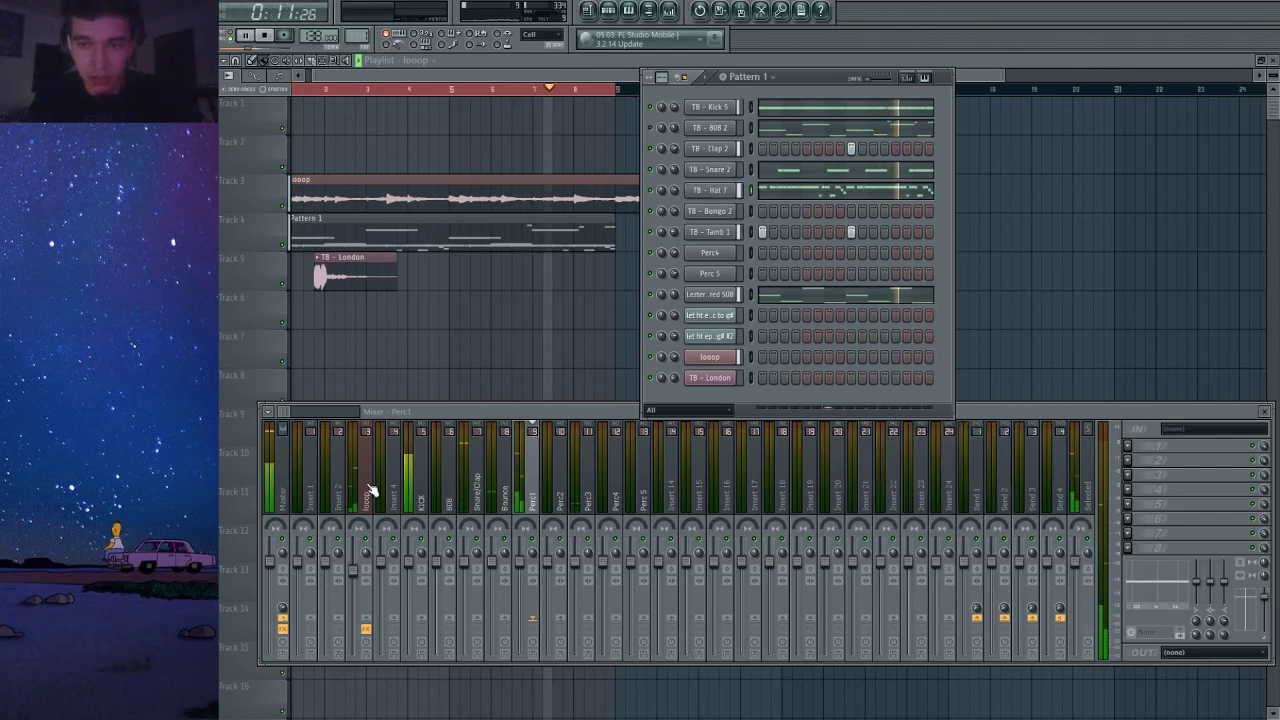
Add Gross Beat after the delay on the looop mixer track and choose its 1/2 Speed time preset.
left_click(394, 412)
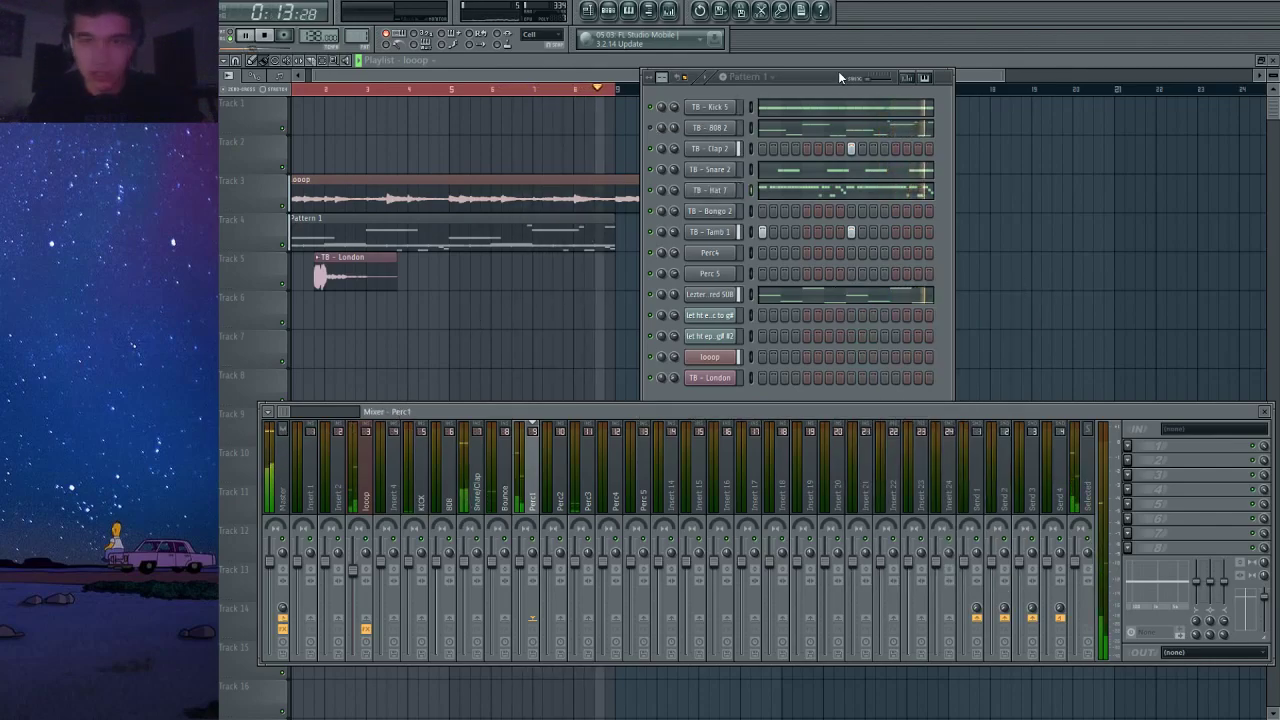
left_click(366, 490)
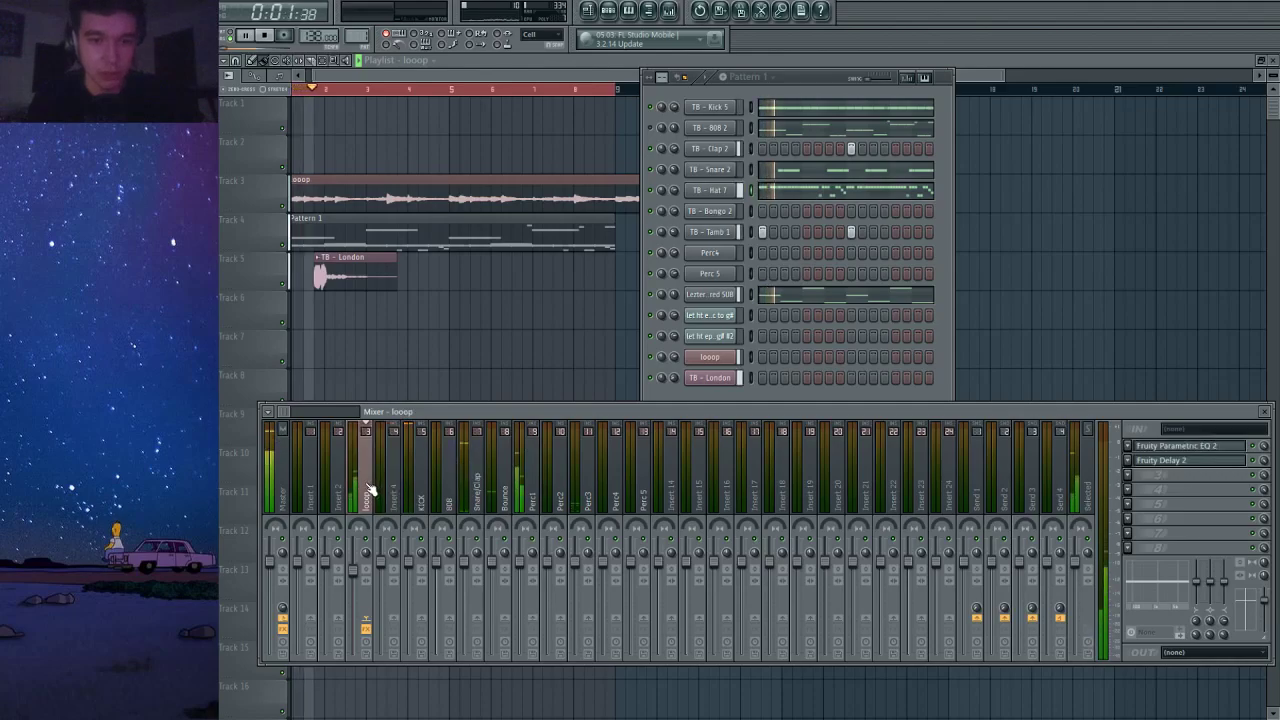
left_click(1226, 46)
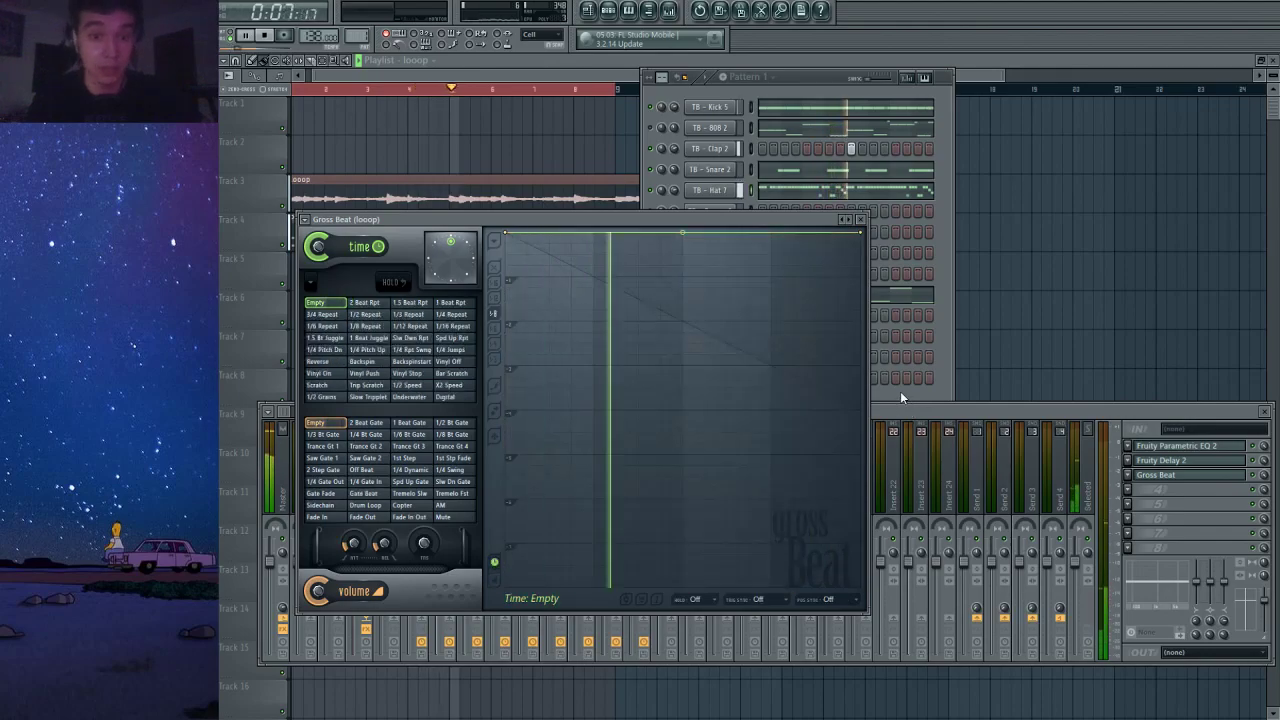
left_click(409, 389)
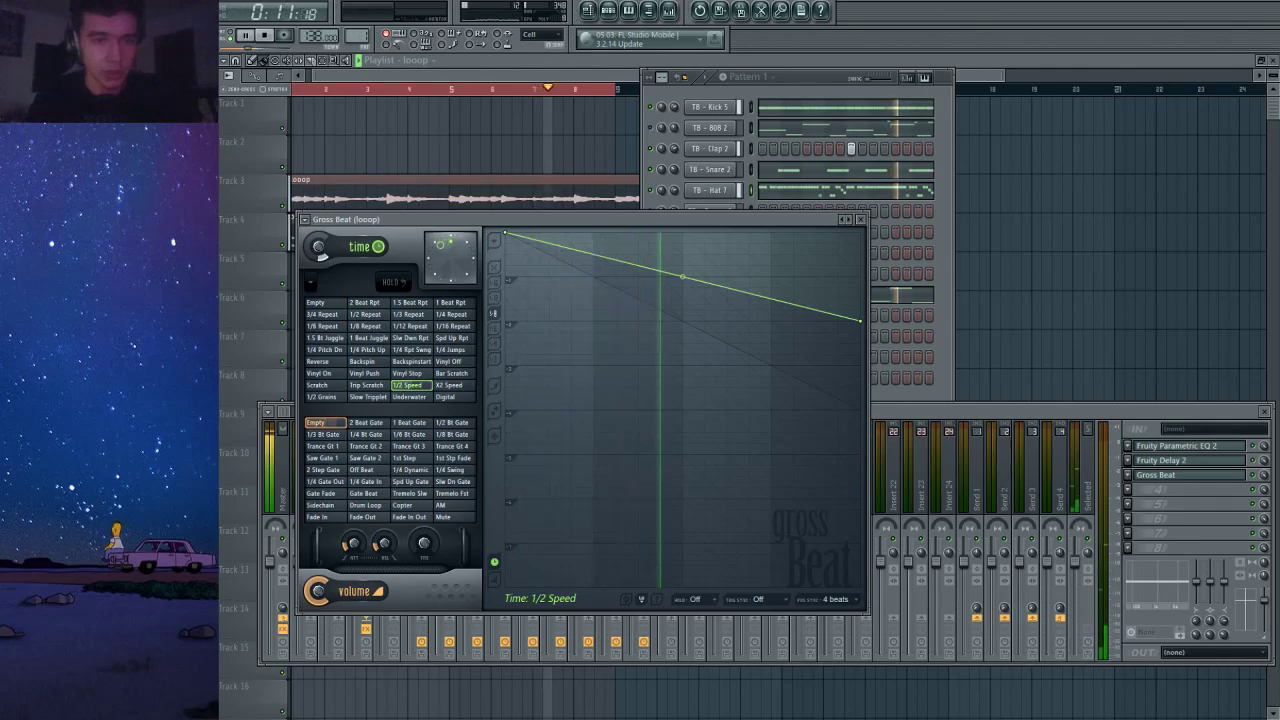
Create an automation clip for the time mix of Gross Beat on the looop track and return to the playlist.
right_click(319, 249)
left_click(372, 321)
left_click(377, 72)
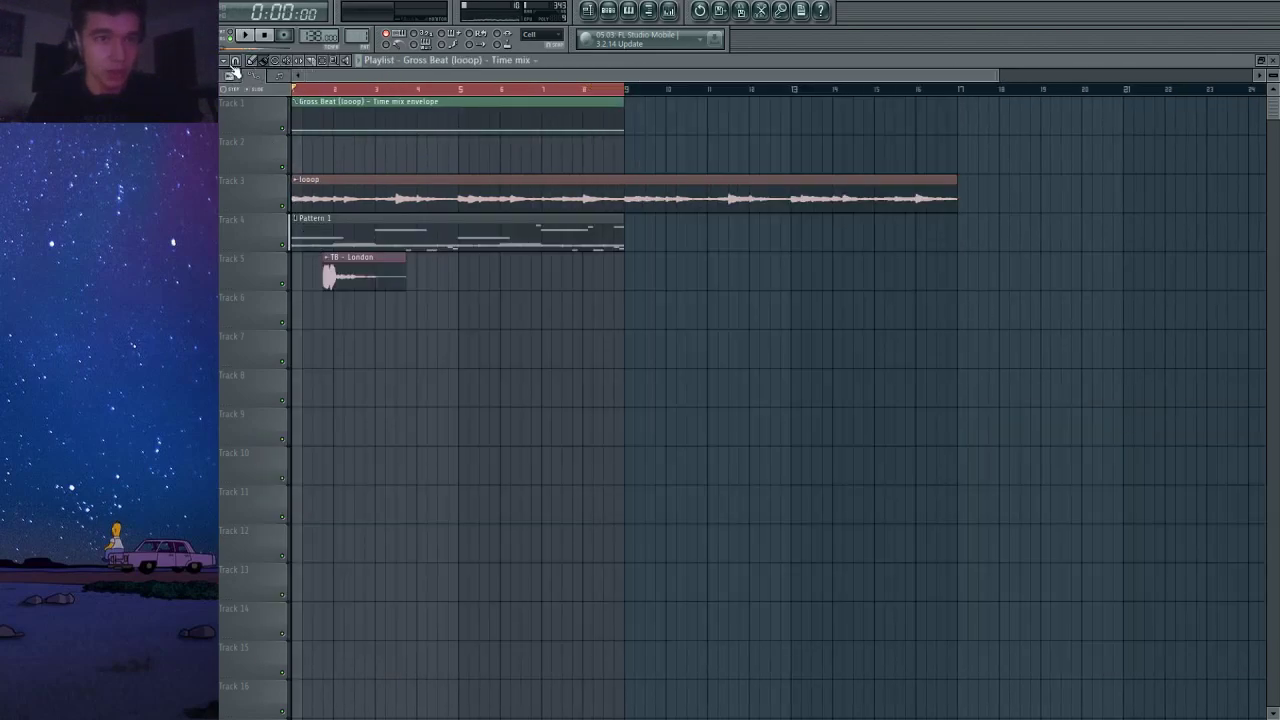
Move the Pattern 1 and TB - London clips together so that Pattern 1 starts at bar 17.
left_click_drag(334, 214, 514, 326)
key("space")
left_click_drag(349, 244, 1017, 244)
left_click(631, 226)
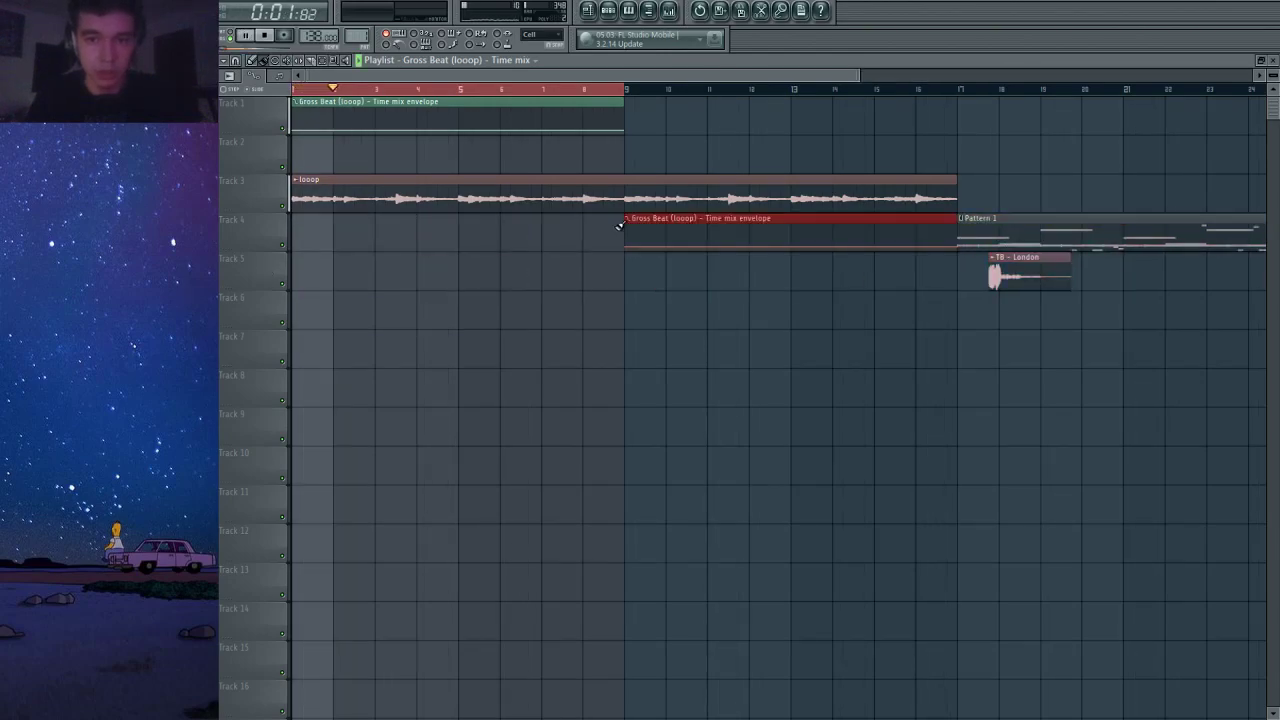
key("ctrl+z")
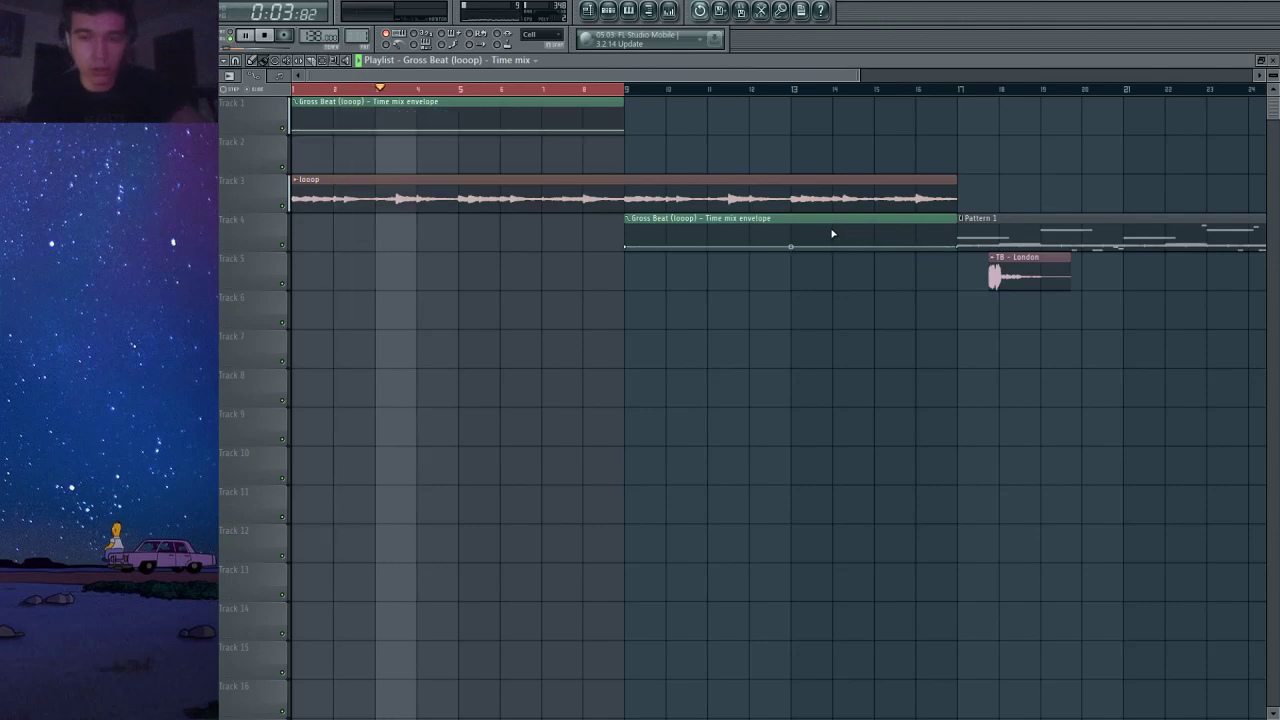
right_click(830, 221)
Place a unique copy of Pattern 1 at bar 9 on Track 4 and clear the timeline selection.
left_click(964, 227)
left_click(628, 227)
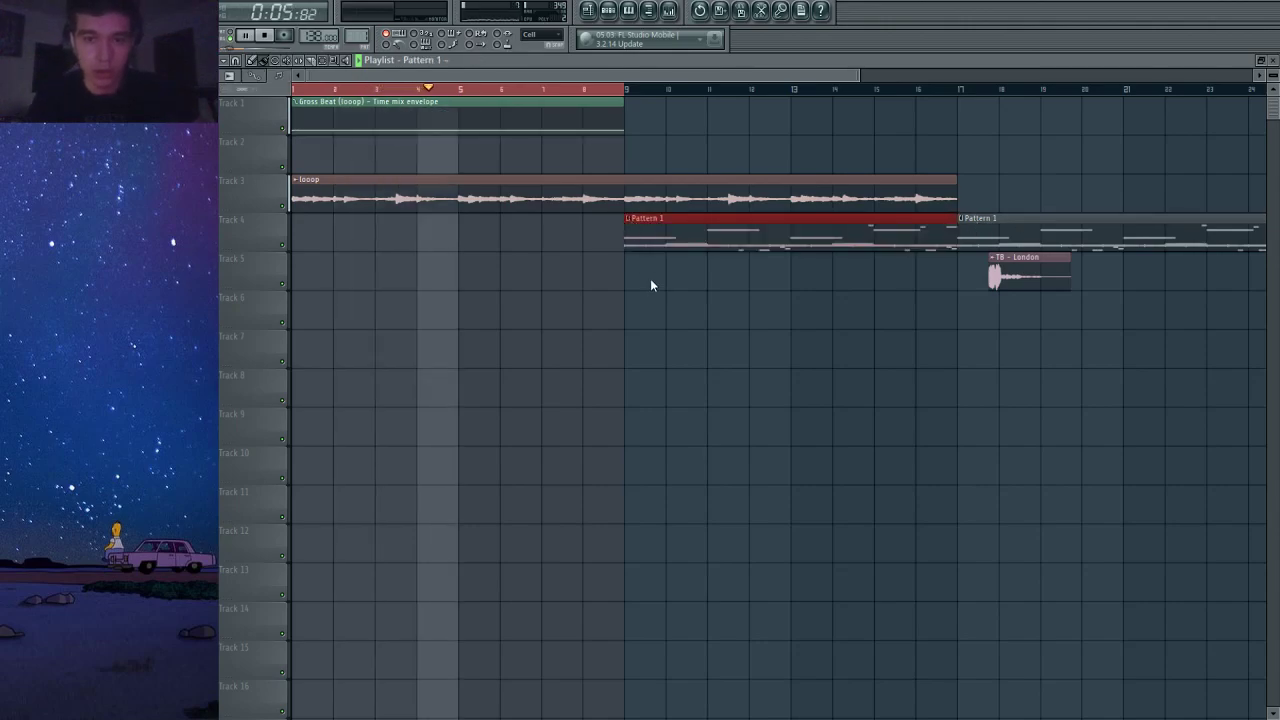
left_click(613, 93, "ctrl")
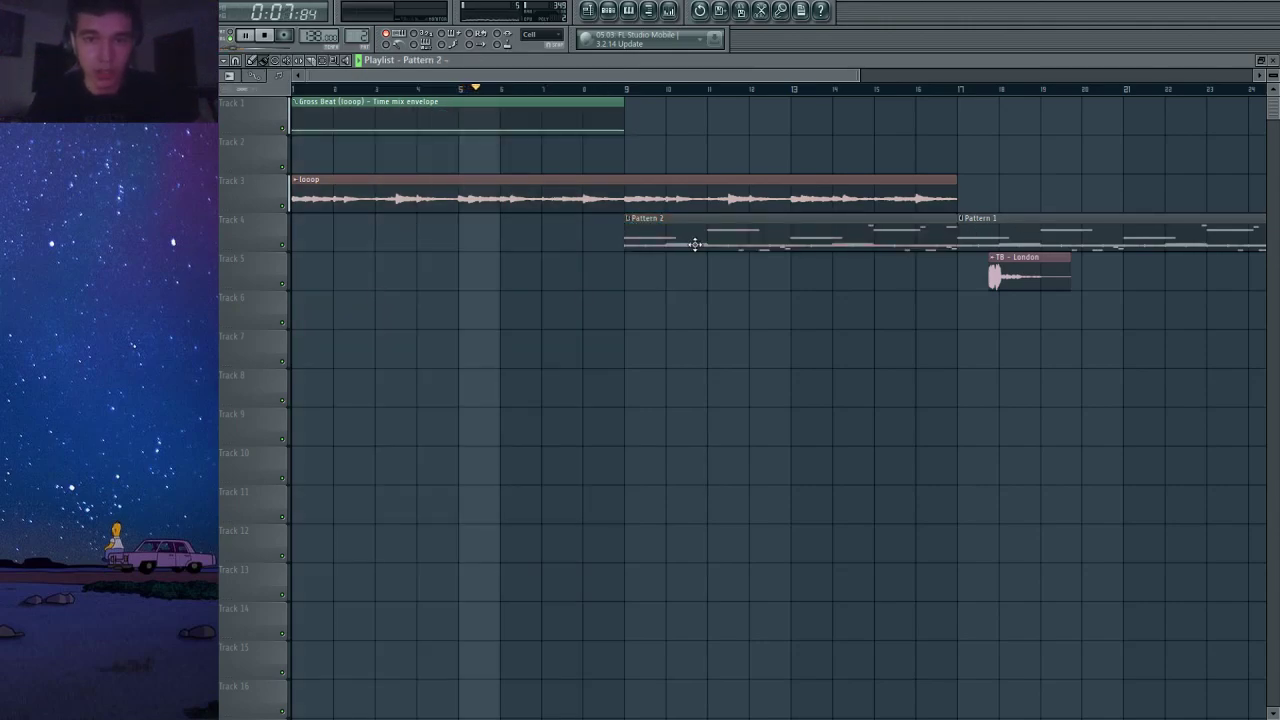
Cut the notes of every channel except the Lezter Hatred SUB from Pattern 2.
left_click(610, 12)
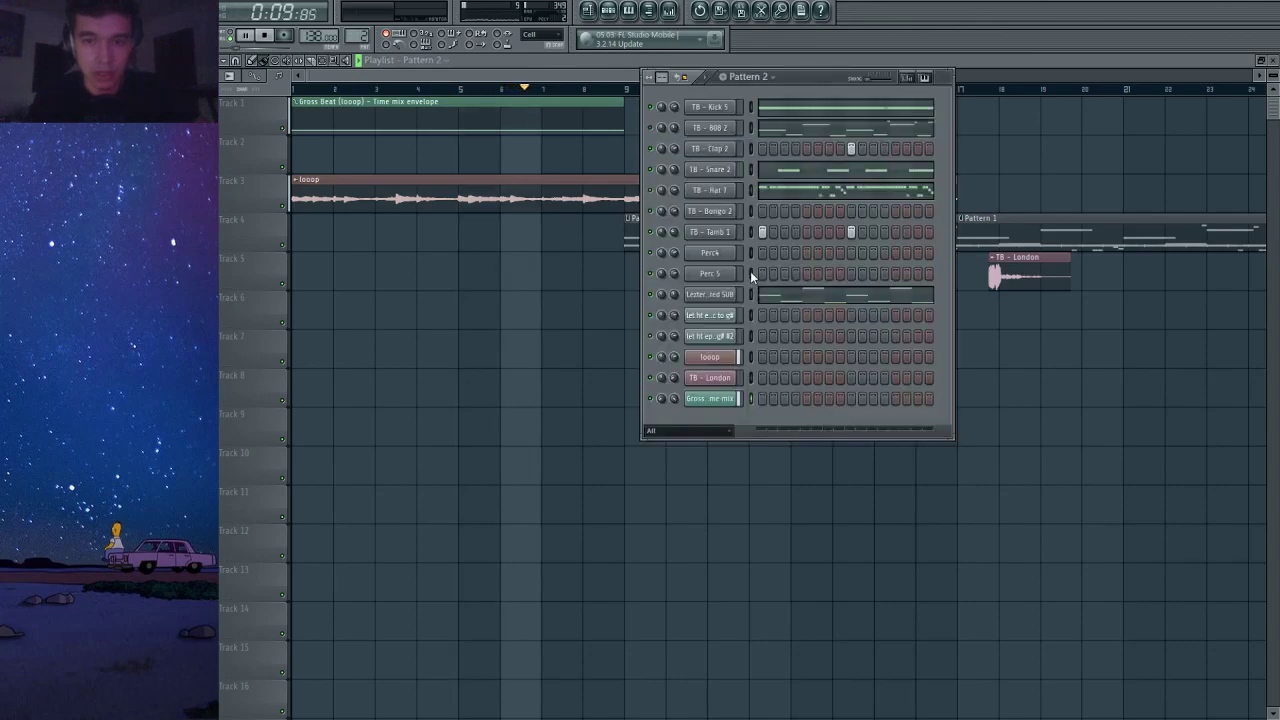
left_click_drag(750, 272, 753, 79)
key("ctrl+x")
left_click(609, 12)
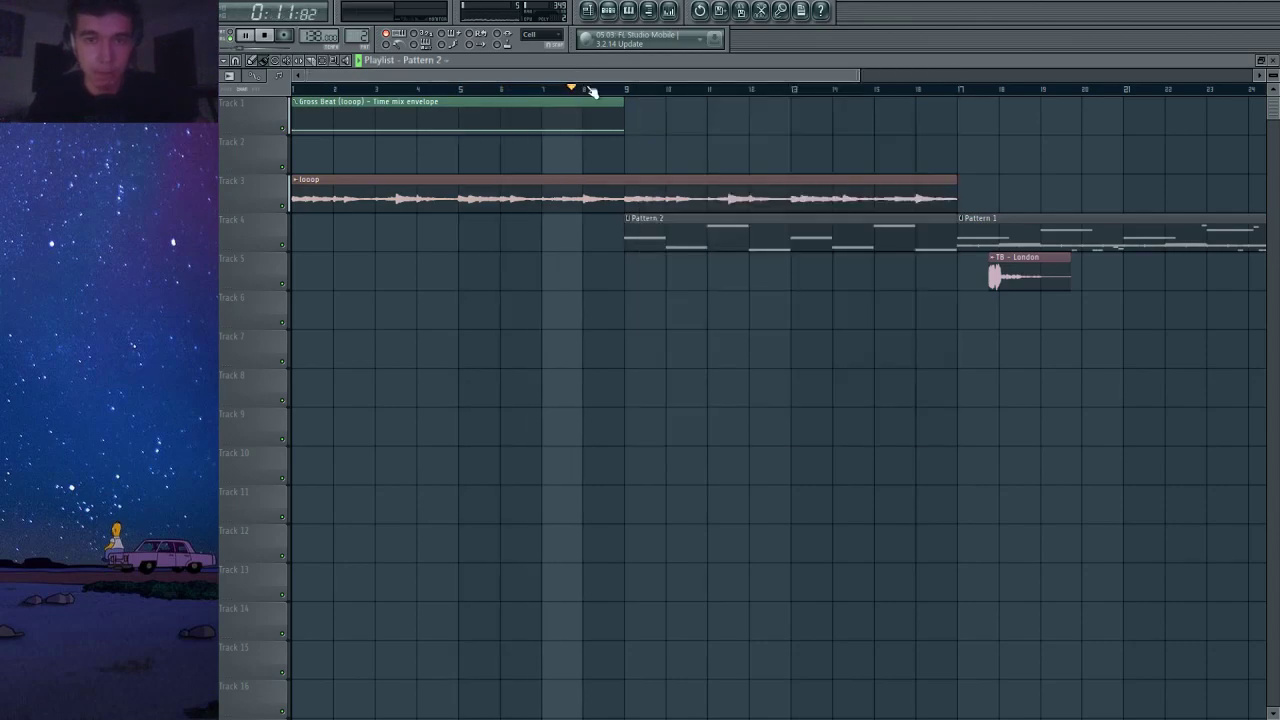
Extend the Gross Beat time mix envelope to bar 19, raising it from bar 8 to full at bar 9 and dropping it from bar 16 to 17.
left_click_drag(622, 118, 1036, 130)
key("space")
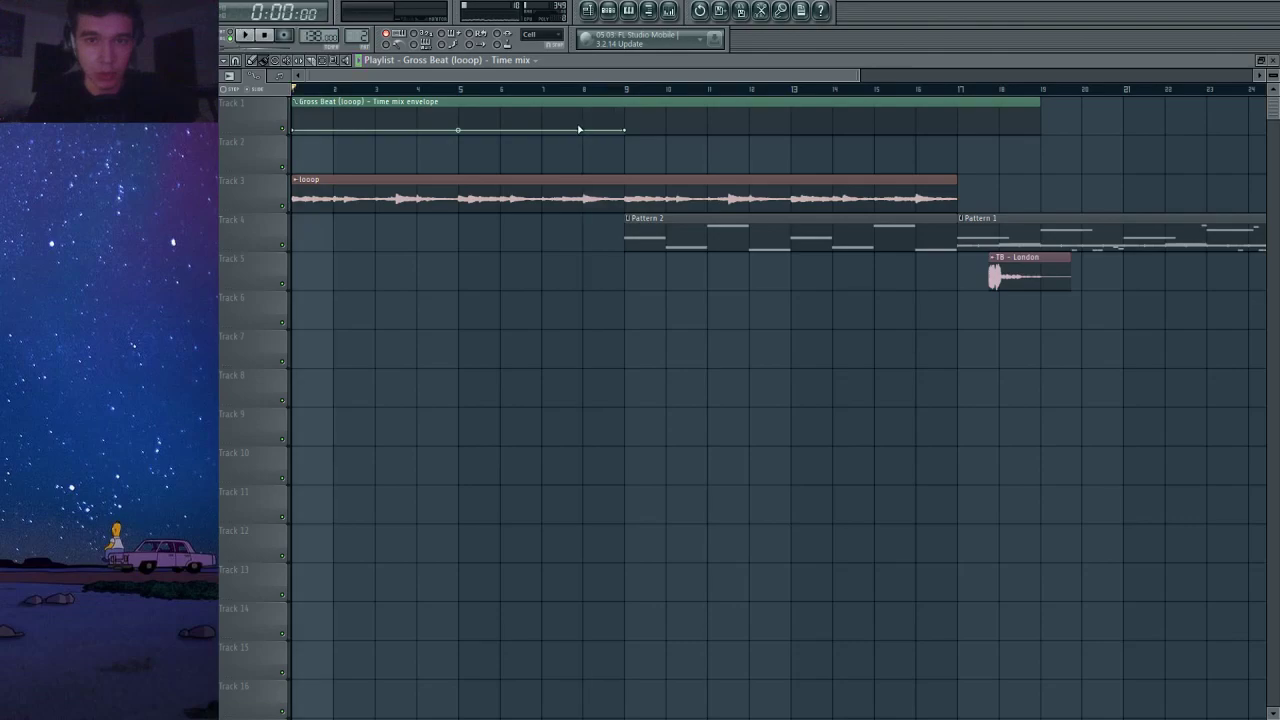
left_click(959, 104)
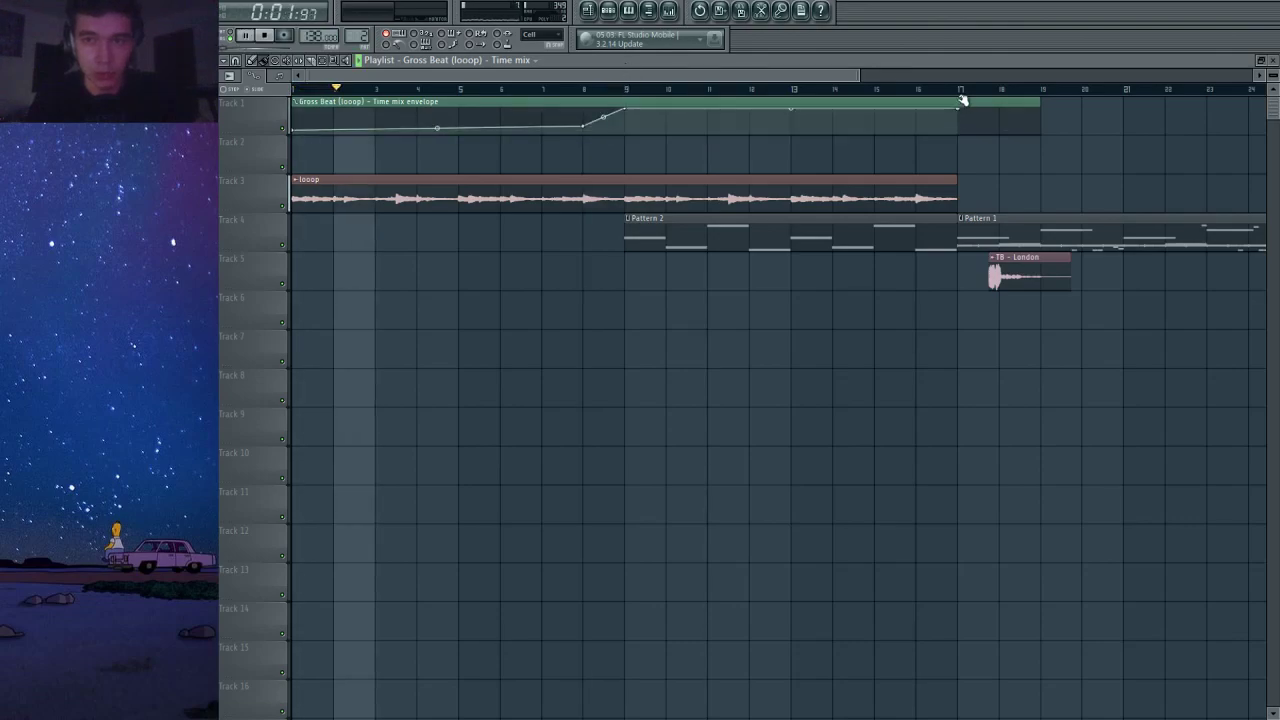
left_click(628, 90)
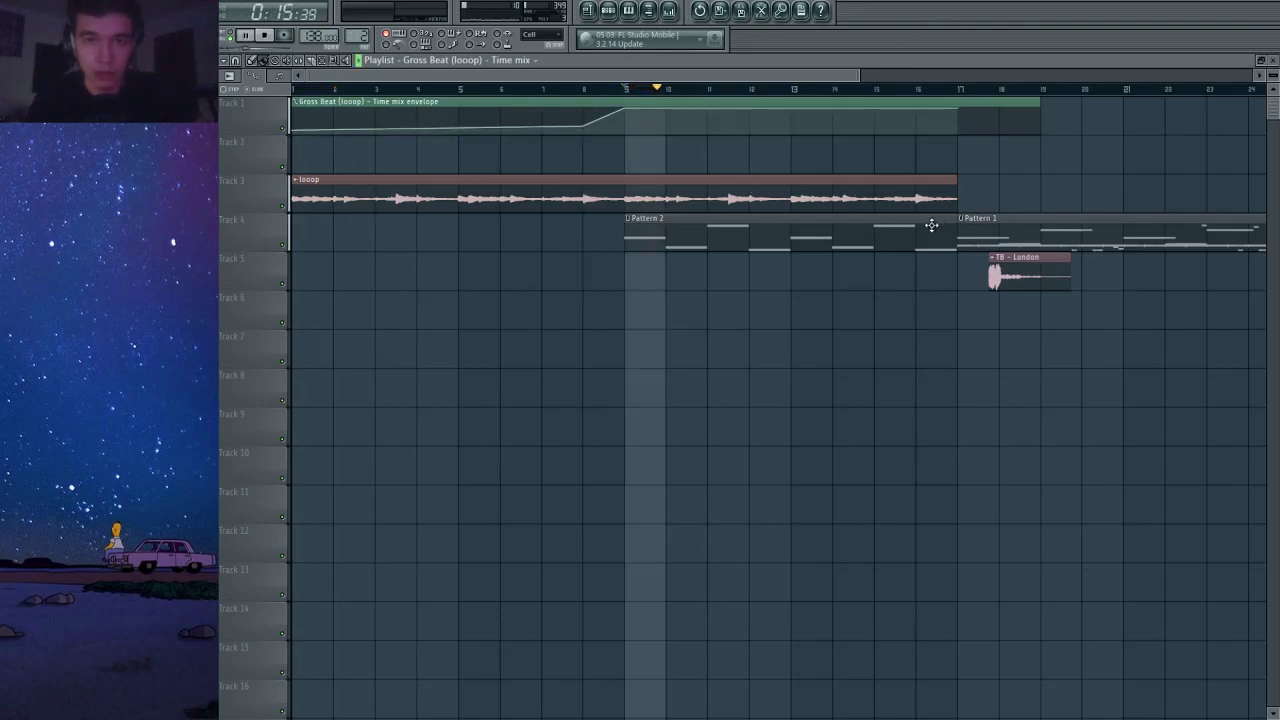
scroll(931, 225, "down", 1)
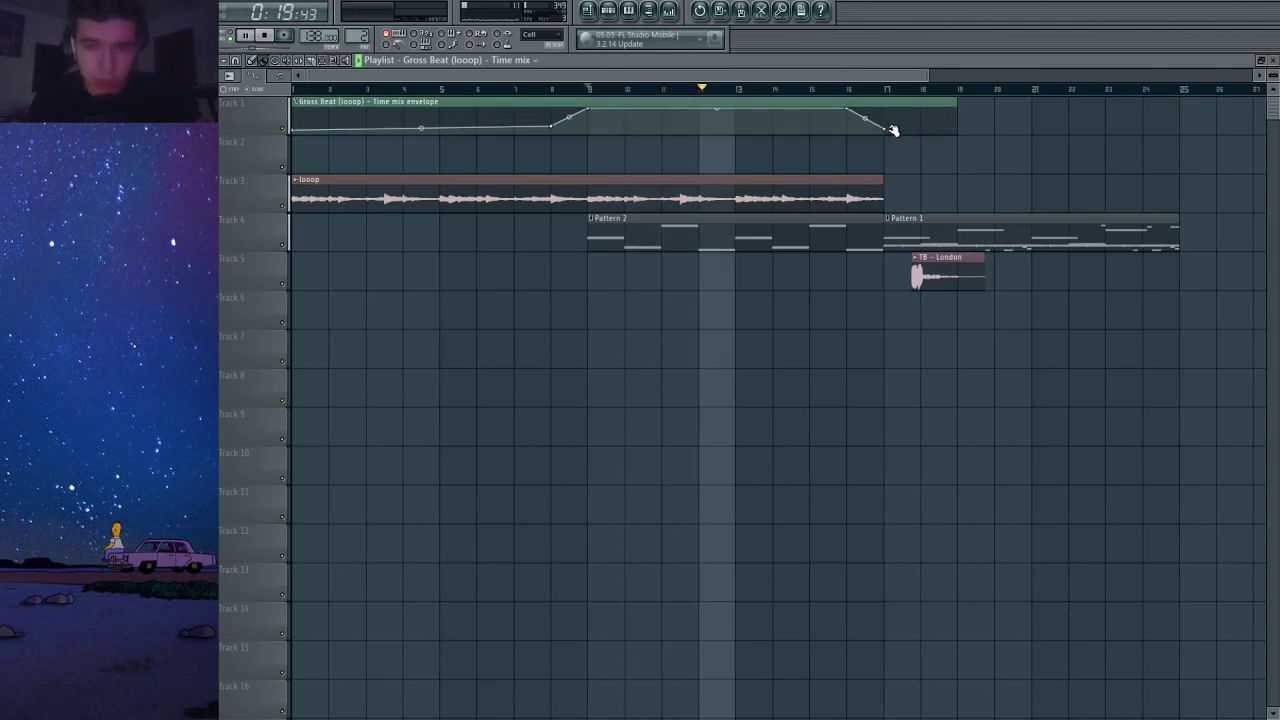
Add an eight-bar looop clip at bar 17 on Track 3 and duplicate the clips of bars 17 to 25 at bar 25.
scroll(892, 164, "down", 2)
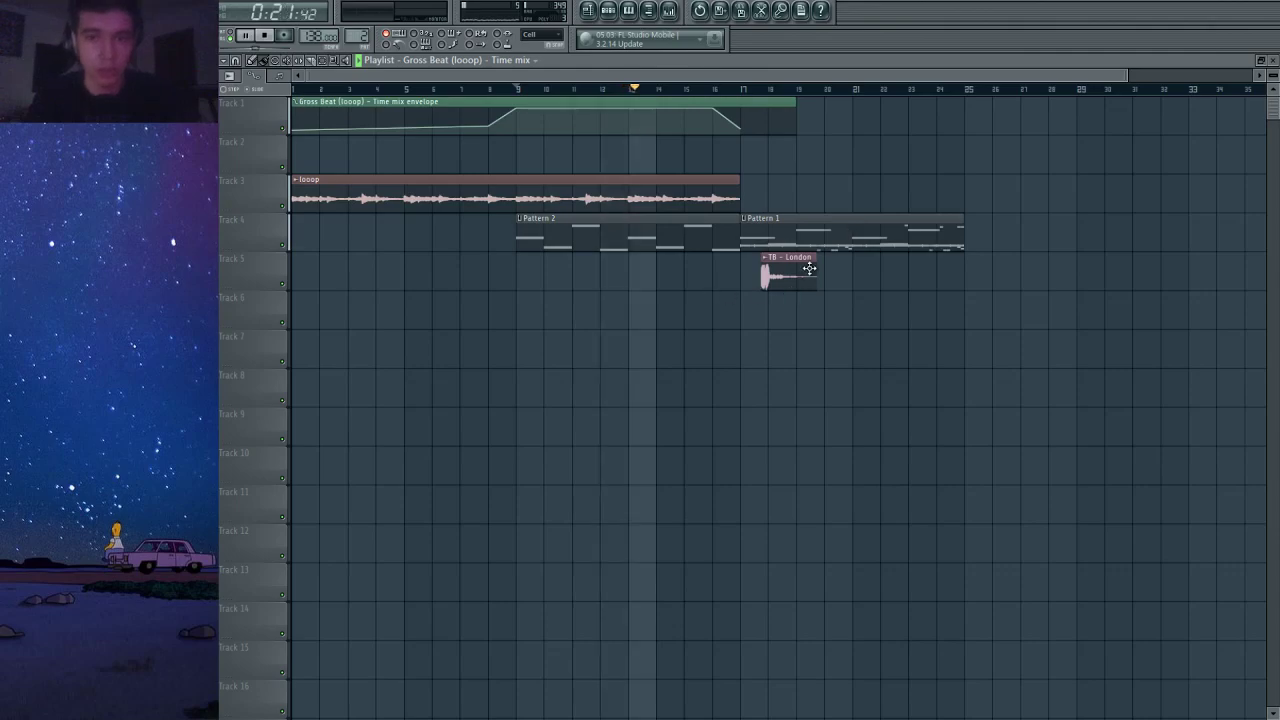
scroll(875, 233, "down", 2)
left_click(663, 197)
left_click(709, 199)
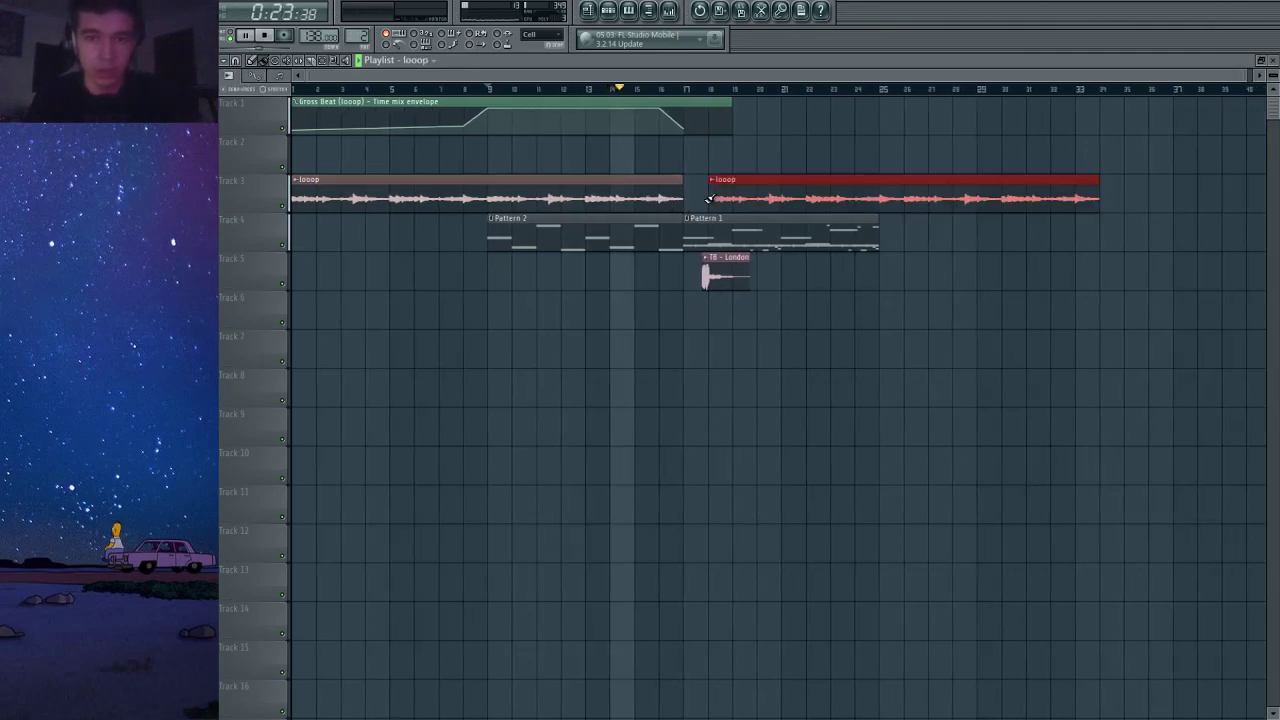
left_click_drag(942, 206, 931, 209)
left_click_drag(1072, 200, 879, 200)
left_click_drag(901, 137, 734, 283)
left_click_drag(747, 208, 944, 212)
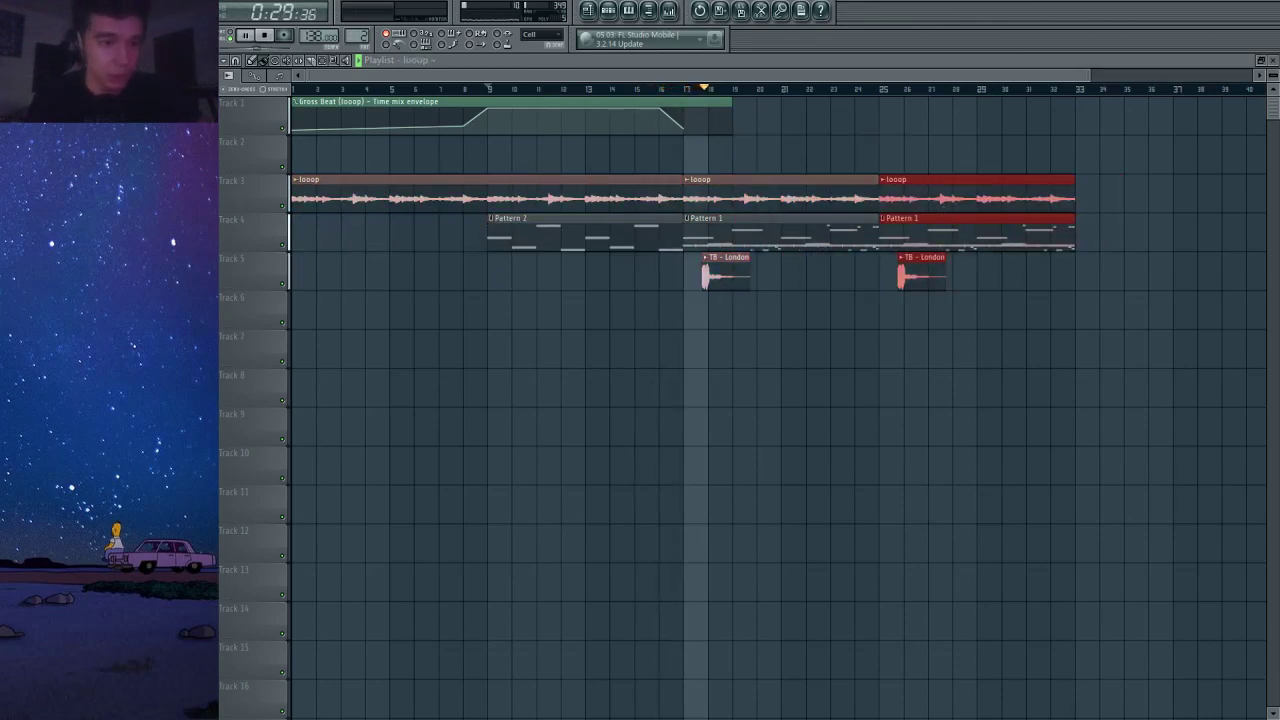
Shorten the last C5 note of Pattern 2's Lezter Hatred SUB to half a bar and close the piano roll.
left_click(608, 13)
left_click(865, 296)
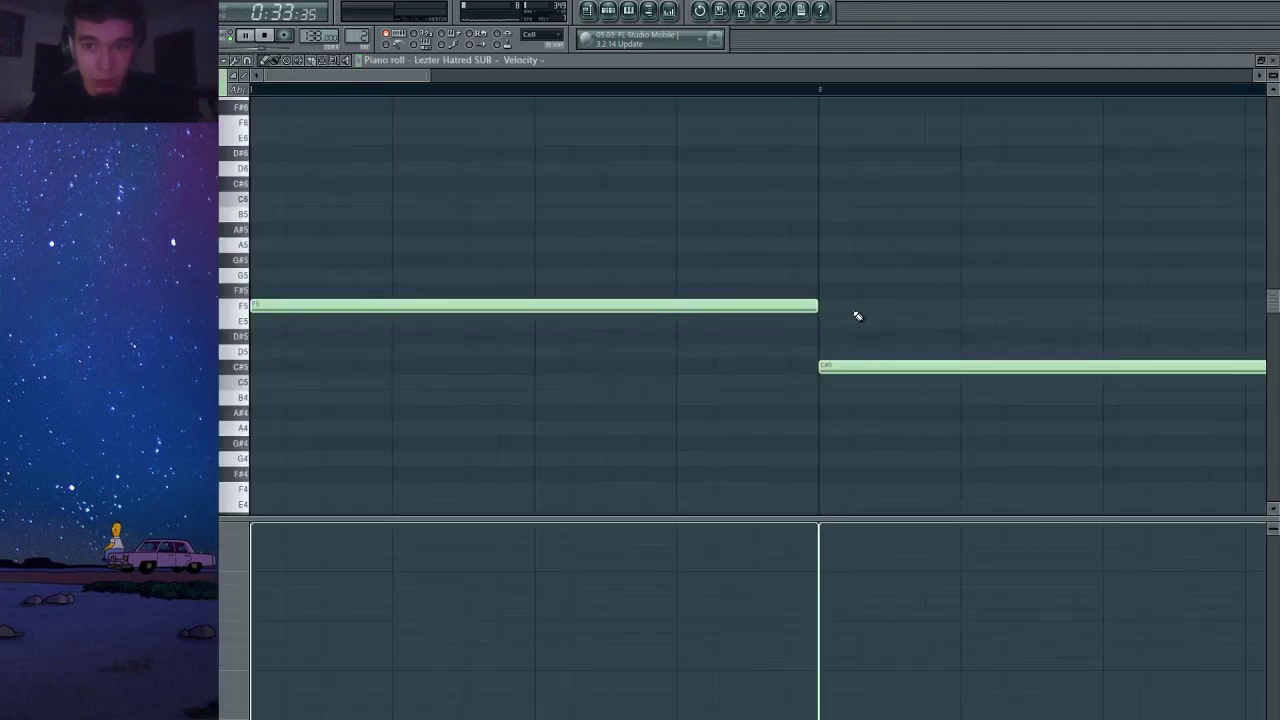
scroll(1084, 339, "down", 3)
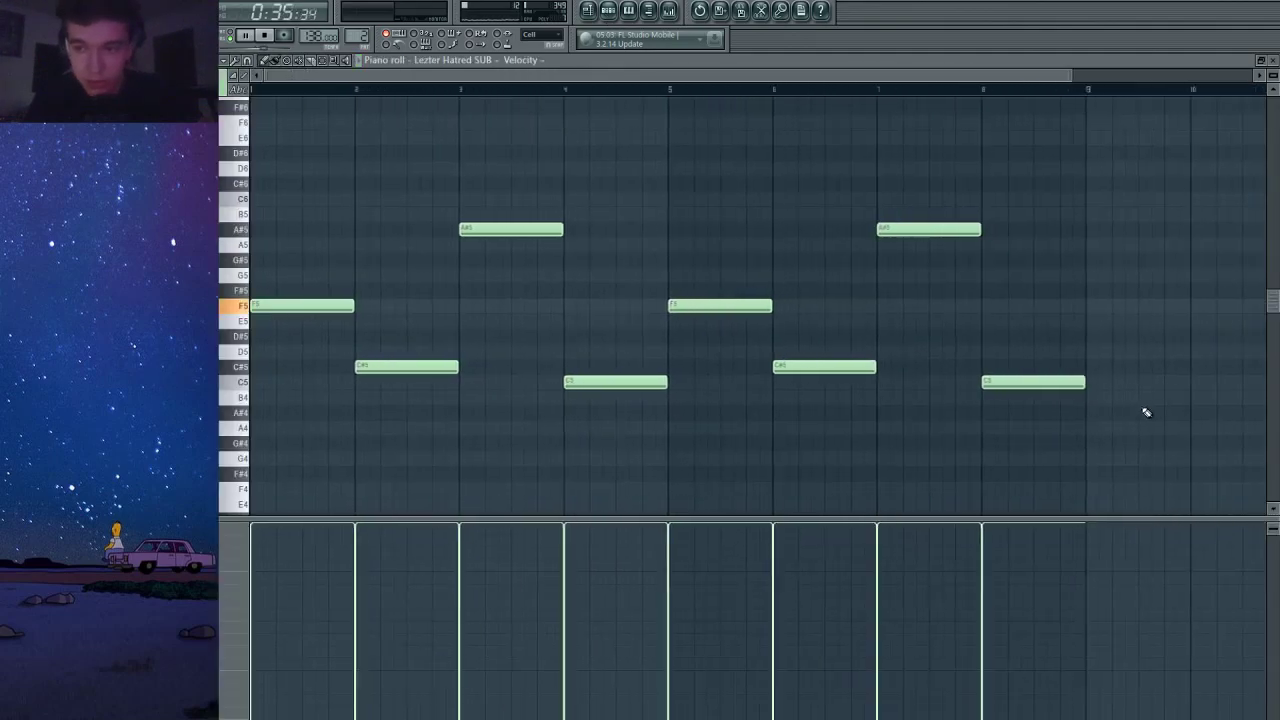
key("space")
left_click_drag(1073, 379, 1024, 393)
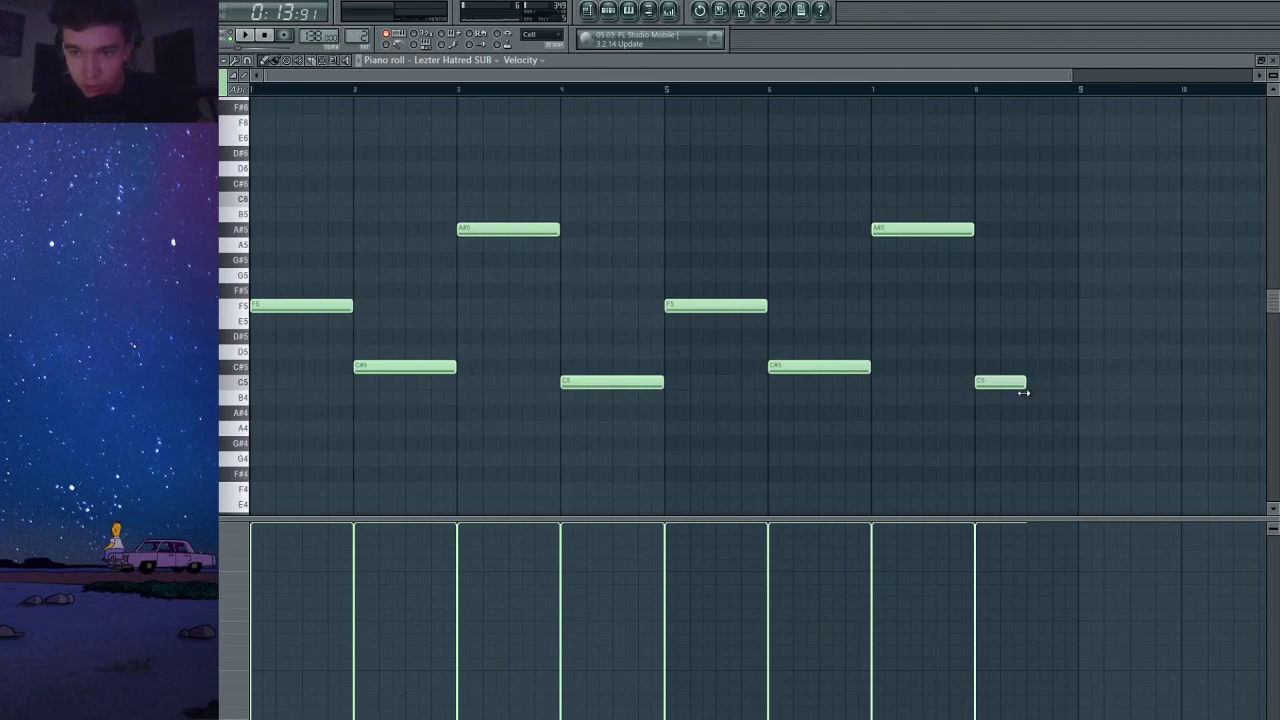
left_click(1275, 61)
Place the TB - You know that one sample at bar 16 on Track 6 and play from there.
left_click_drag(612, 91, 651, 92)
key("space")
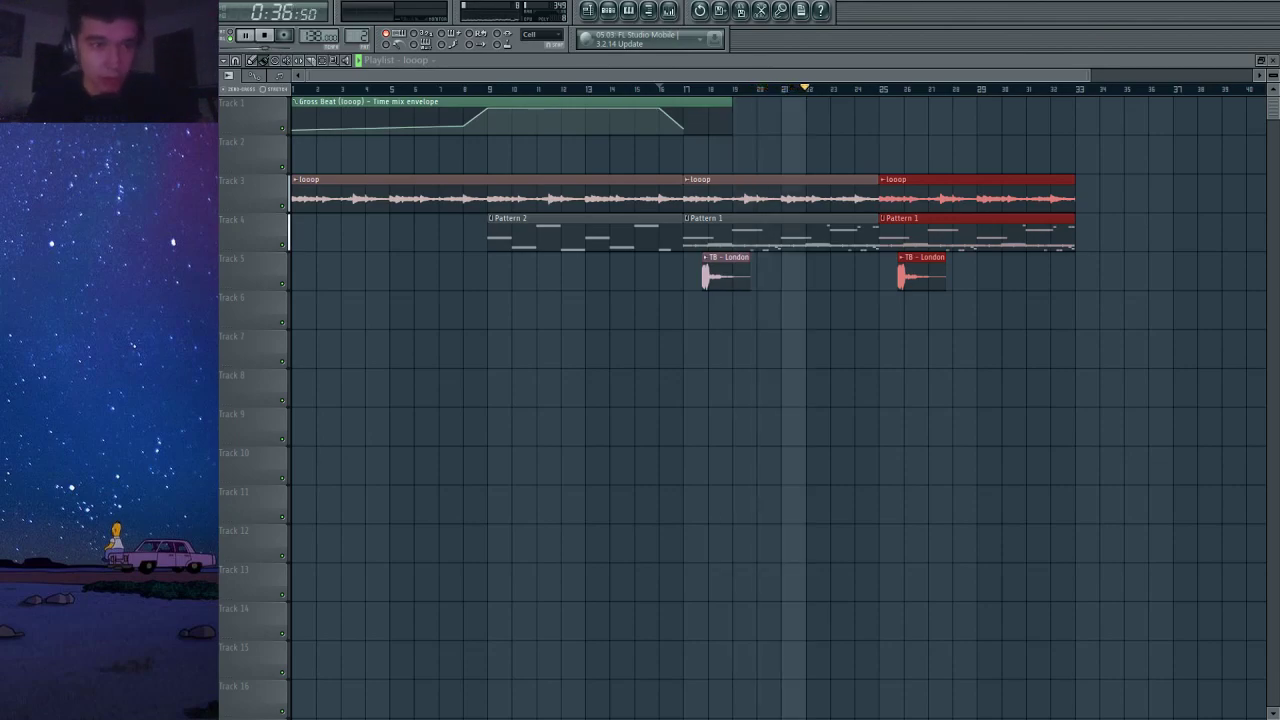
left_click_drag(664, 319, 664, 318)
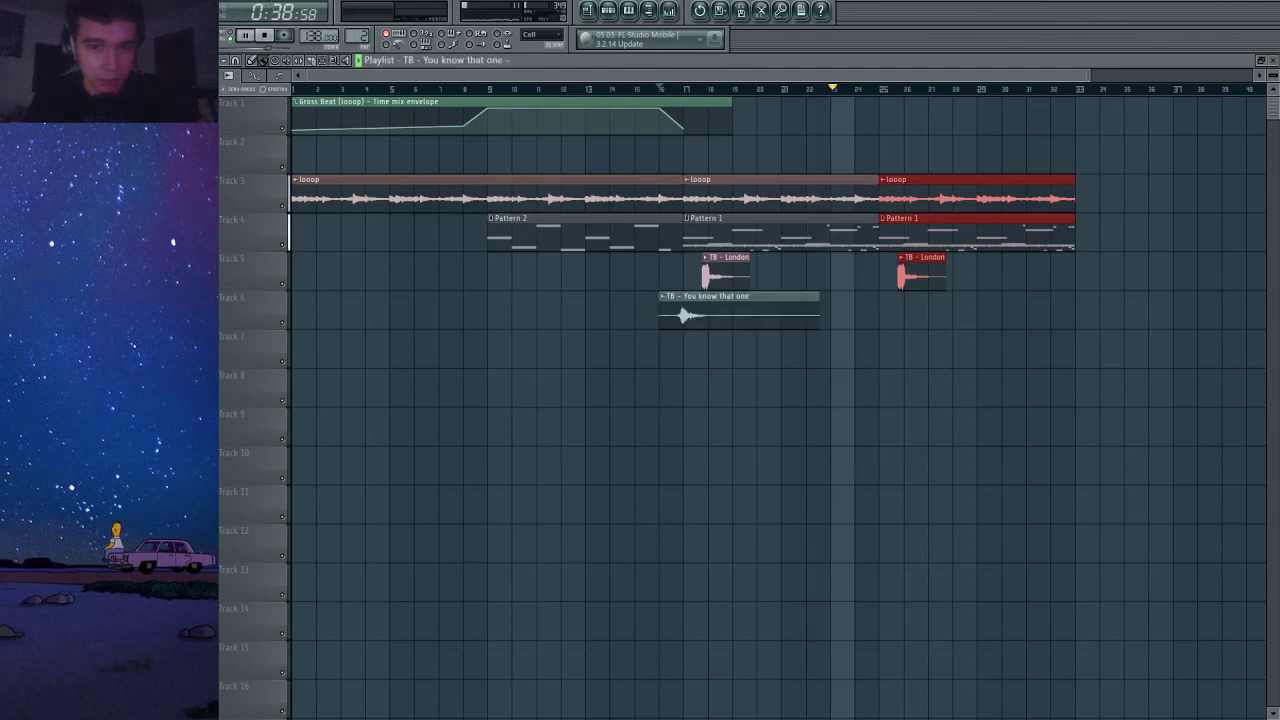
Play the transition into bar 17 and check the channel settings of the TB - You know that one sample.
scroll(900, 315, "up", 5)
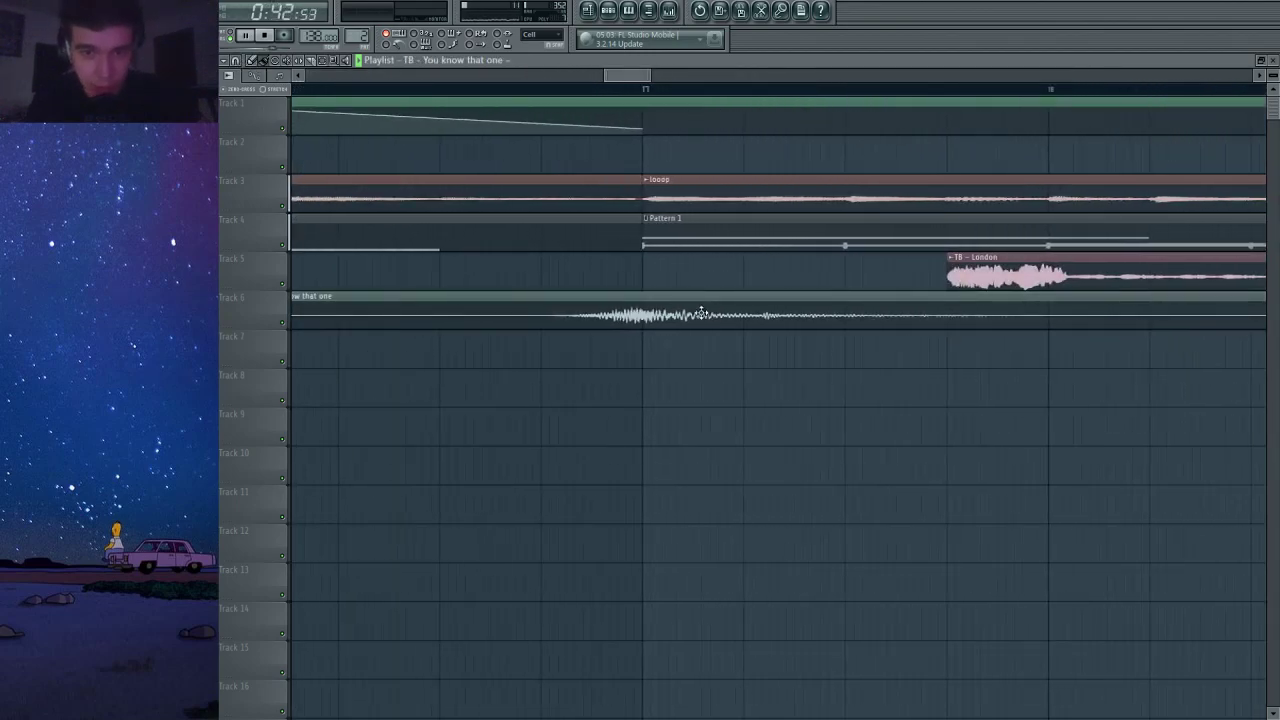
double_click(700, 315)
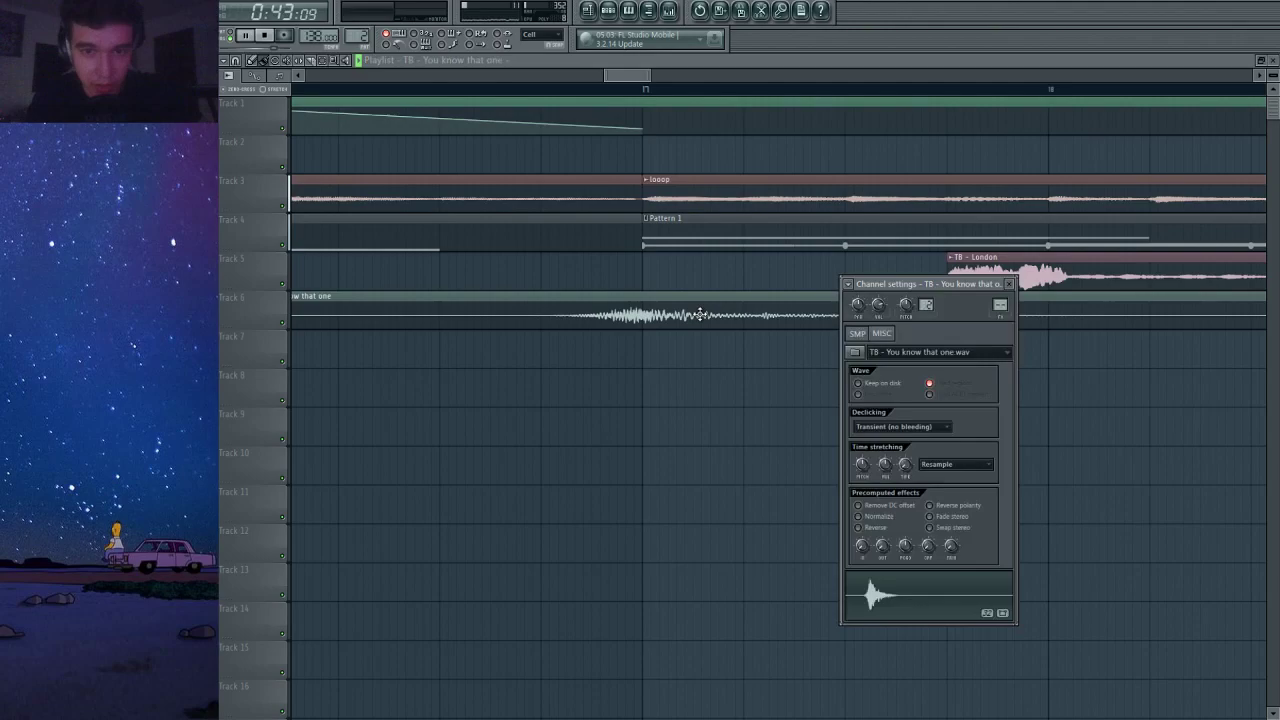
left_click(508, 89)
double_click(692, 311)
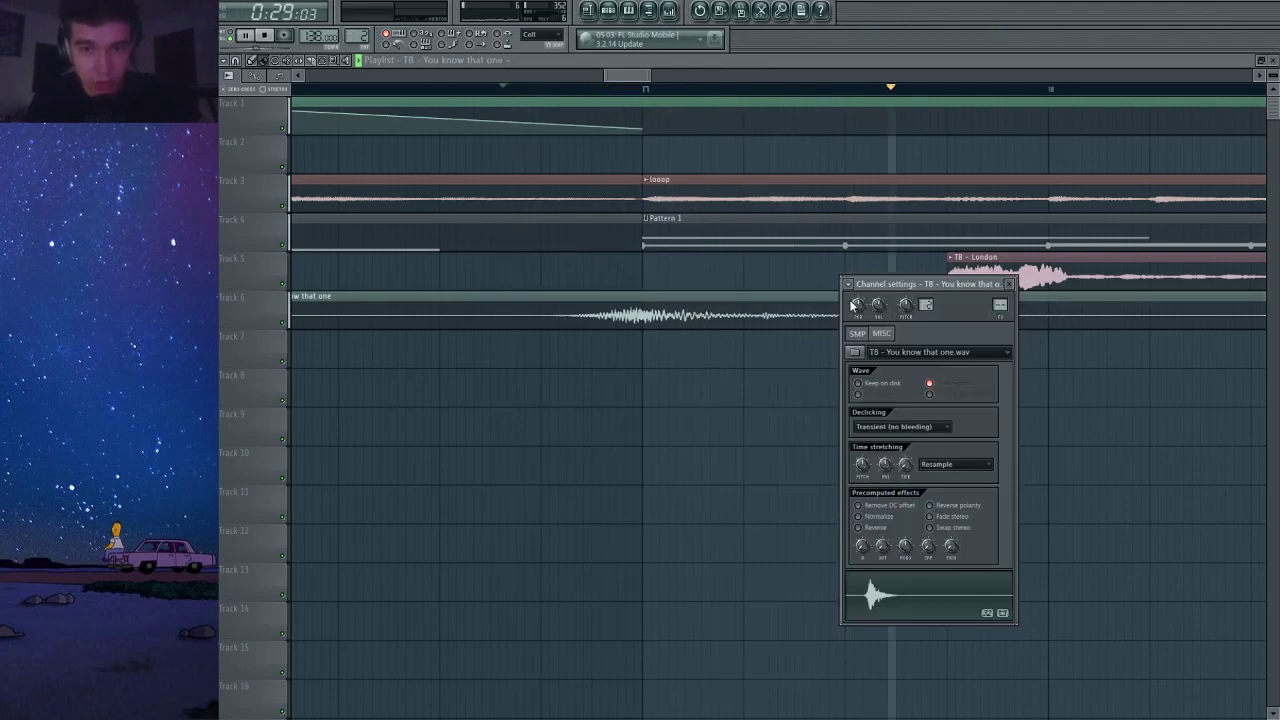
left_click(1009, 284)
Duplicate the TB - You know that one clip at bar 32 on Track 6.
scroll(1005, 283, "down", 1)
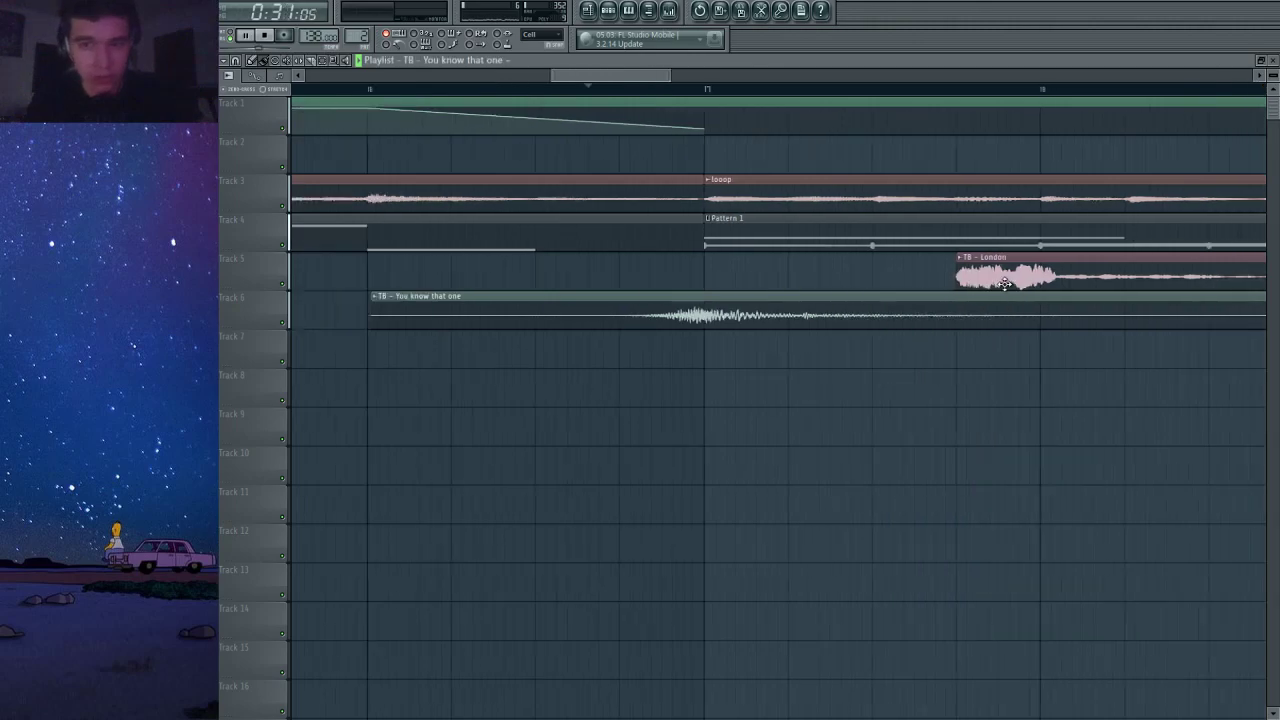
scroll(1005, 283, "down", 2)
scroll(781, 321, "down", 2)
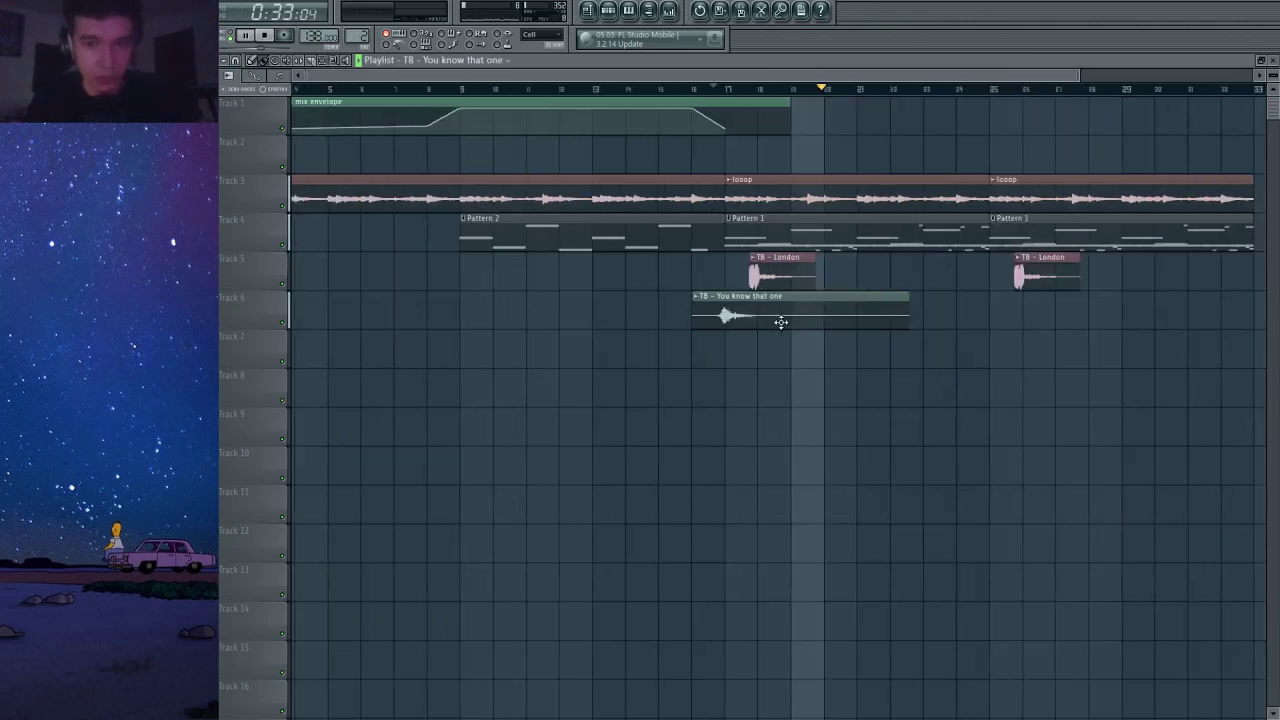
scroll(781, 322, "down", 1)
left_click_drag(884, 308, 754, 330)
scroll(700, 350, "down", 1)
key("ctrl+c")
key("ctrl+v")
left_click_drag(334, 326, 954, 321)
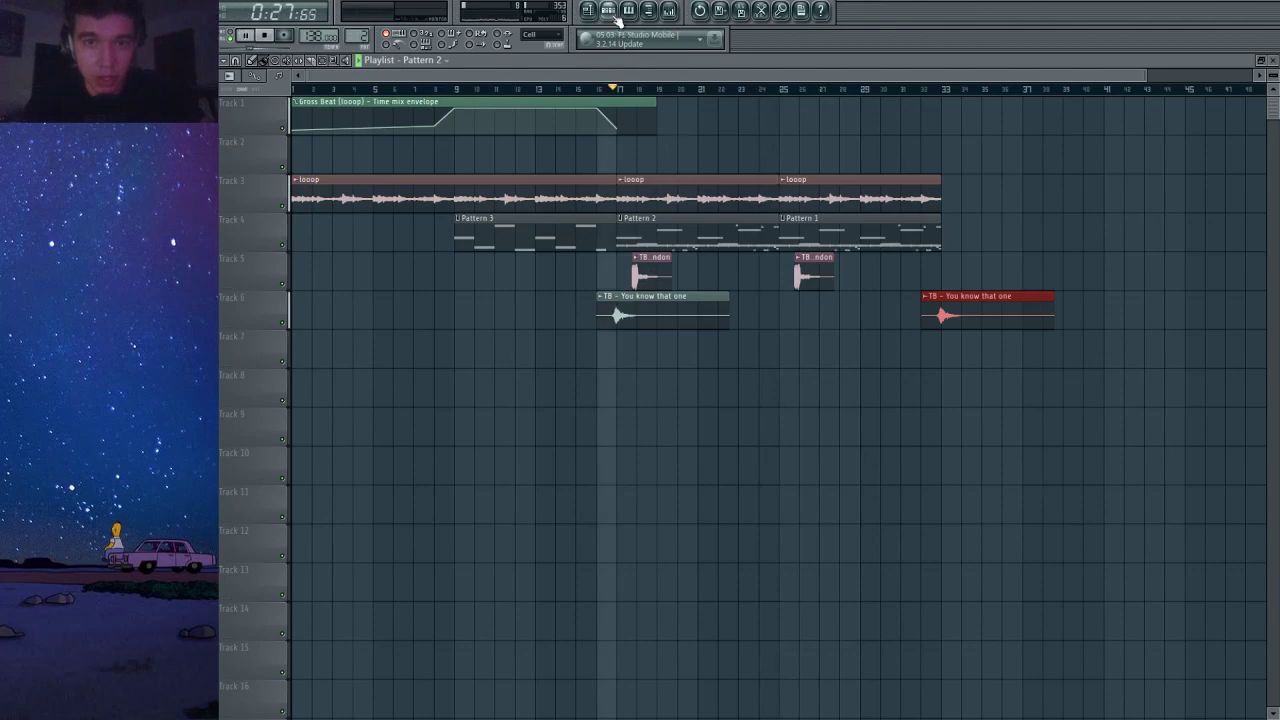
Cut the TB - Snare 2 notes from Pattern 2, the pattern at bar 17, and return to the playlist.
left_click(610, 12)
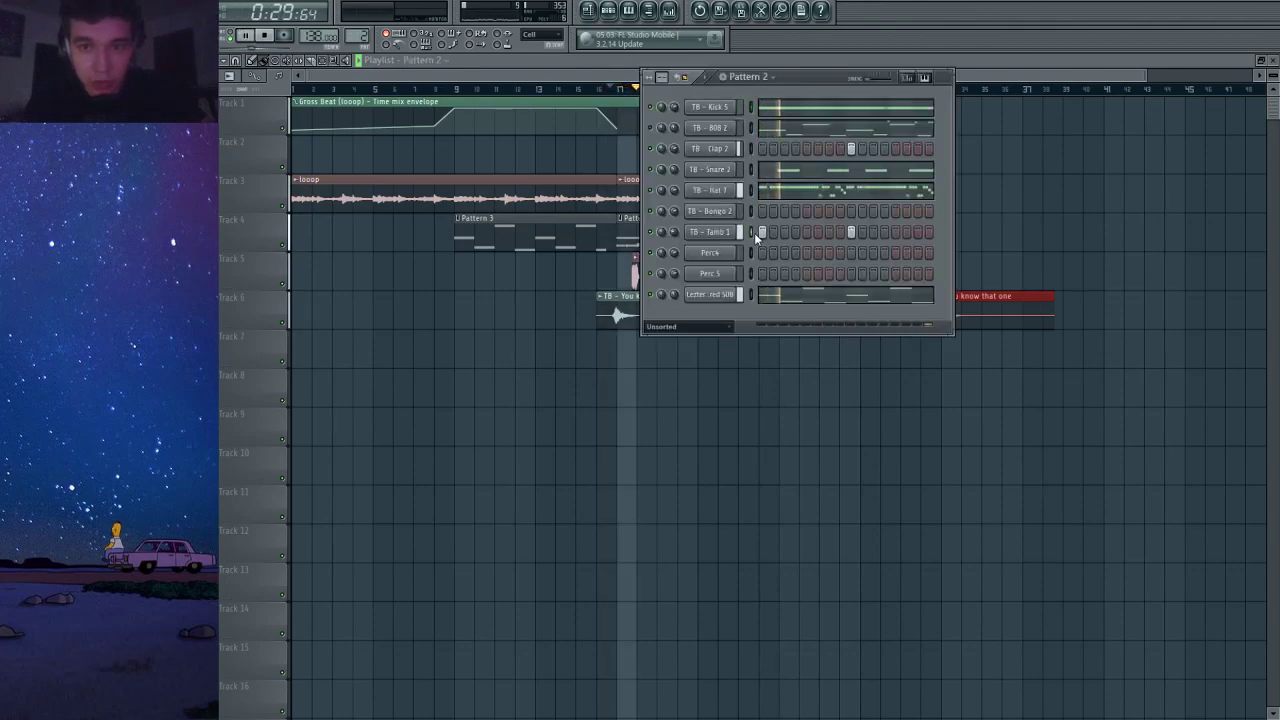
left_click(750, 170)
key("ctrl+x")
left_click(605, 71)
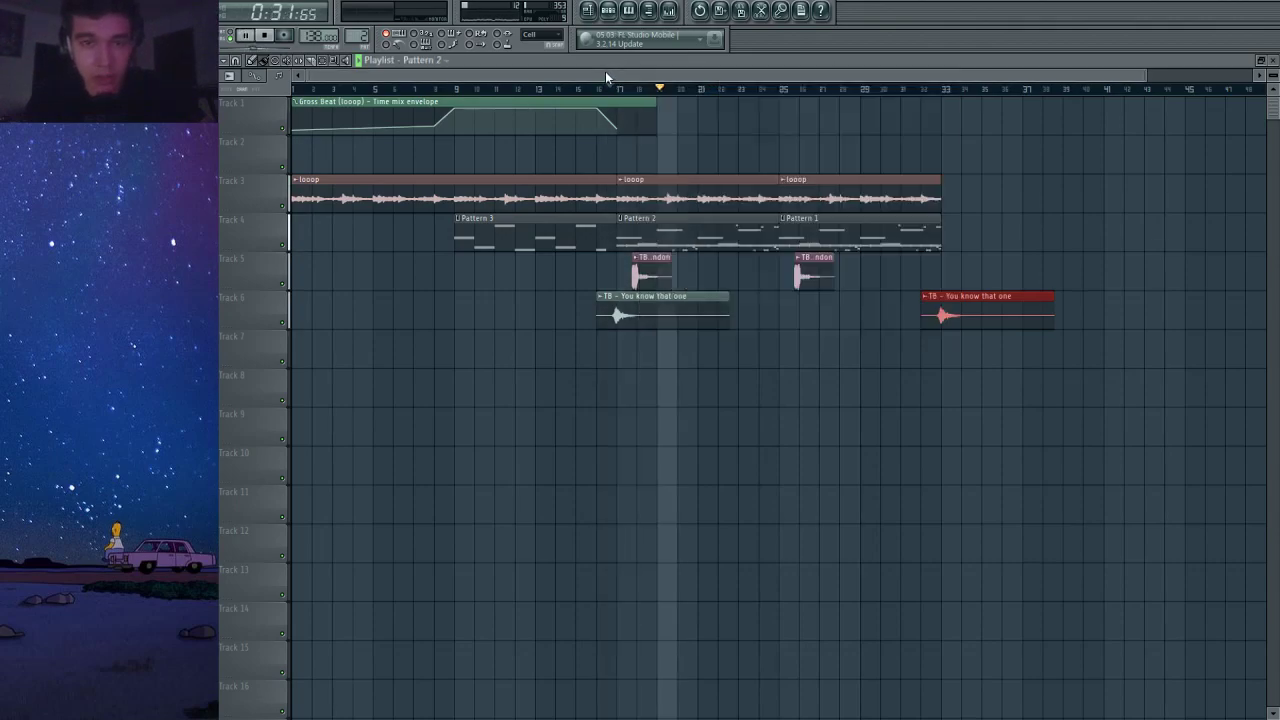
Add a second Gross Beat to the looop mixer track and move a Gross Beat to the top of its effect chain.
scroll(988, 363, "down", 1)
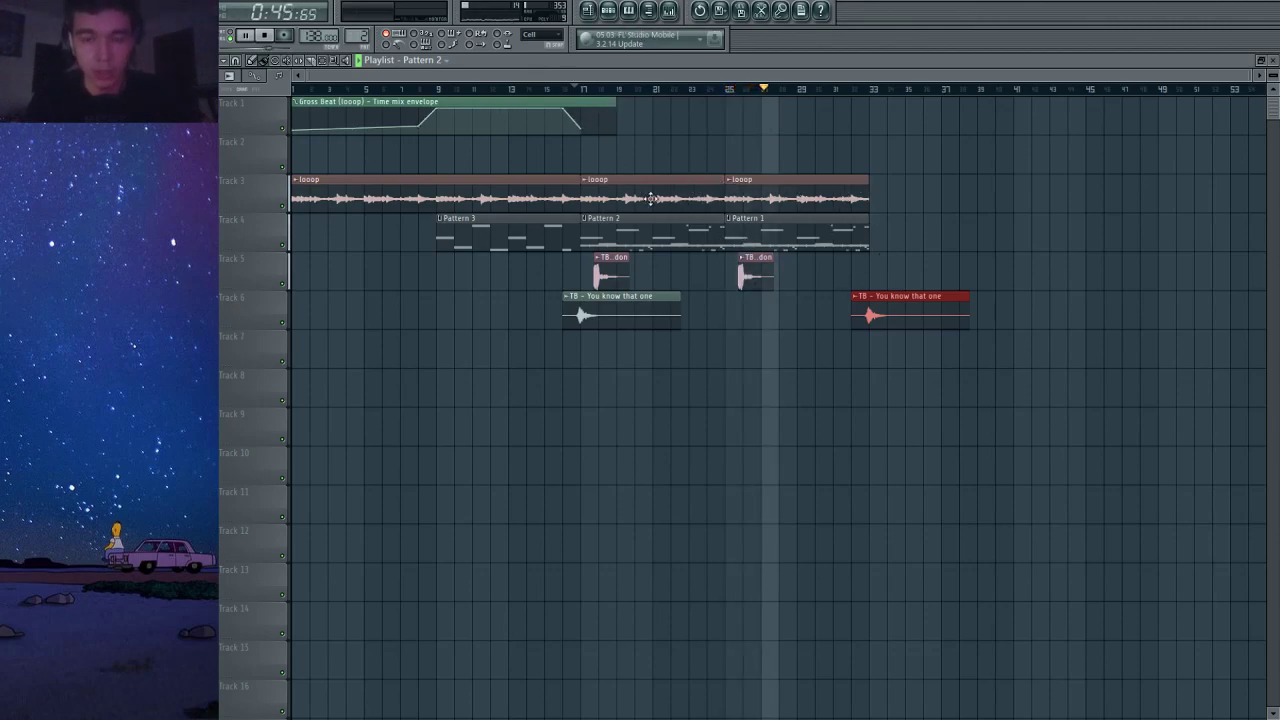
double_click(766, 190)
key("F9")
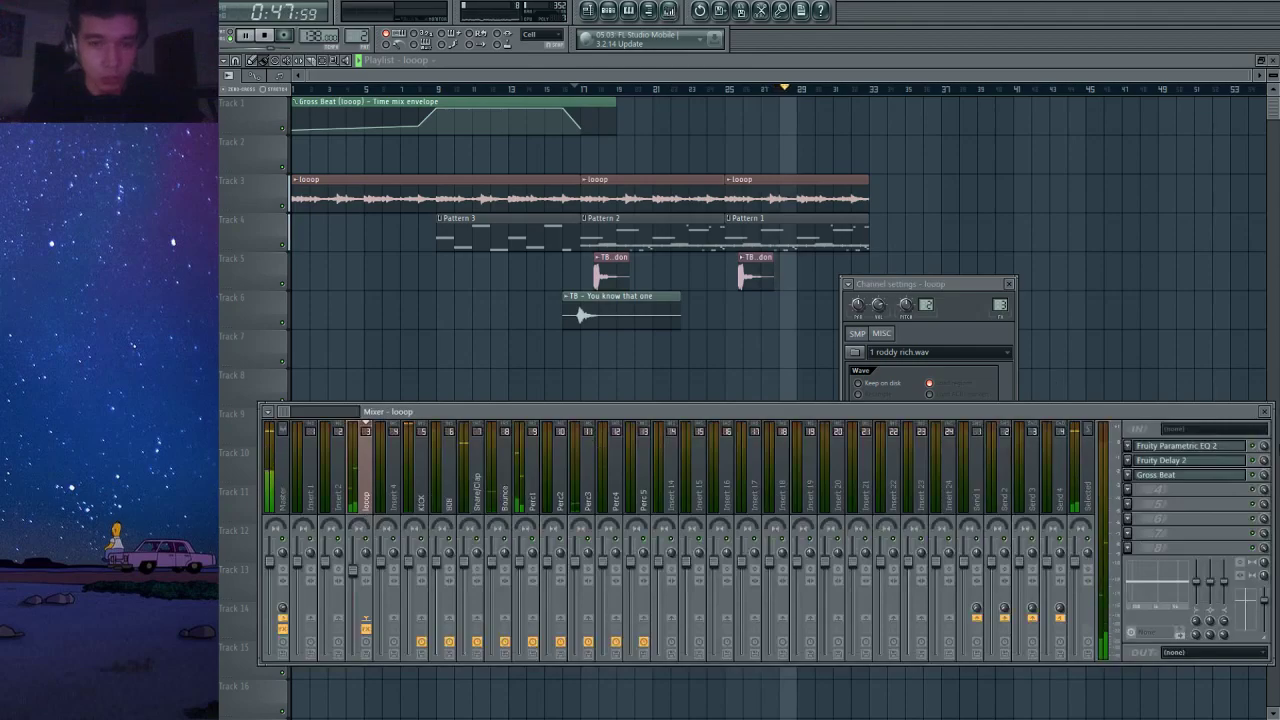
left_click(1128, 490)
left_click(943, 293)
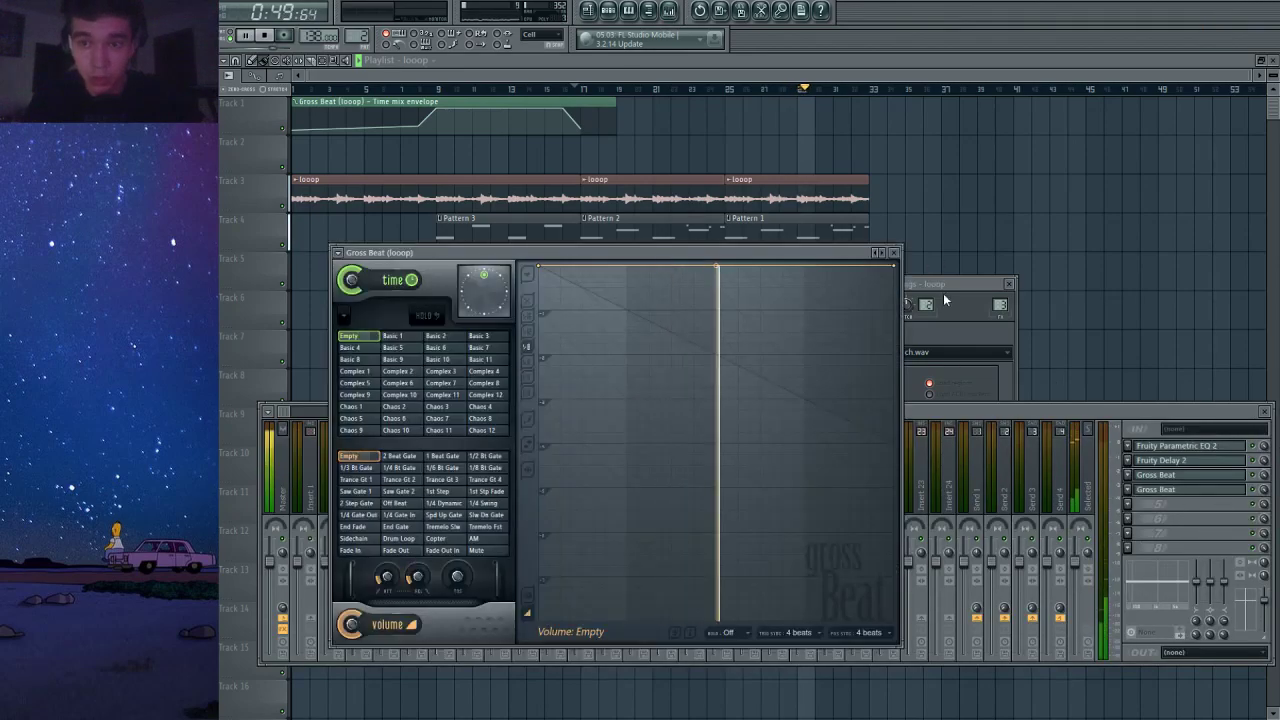
left_click(1125, 556)
scroll(1129, 473, "up", 1)
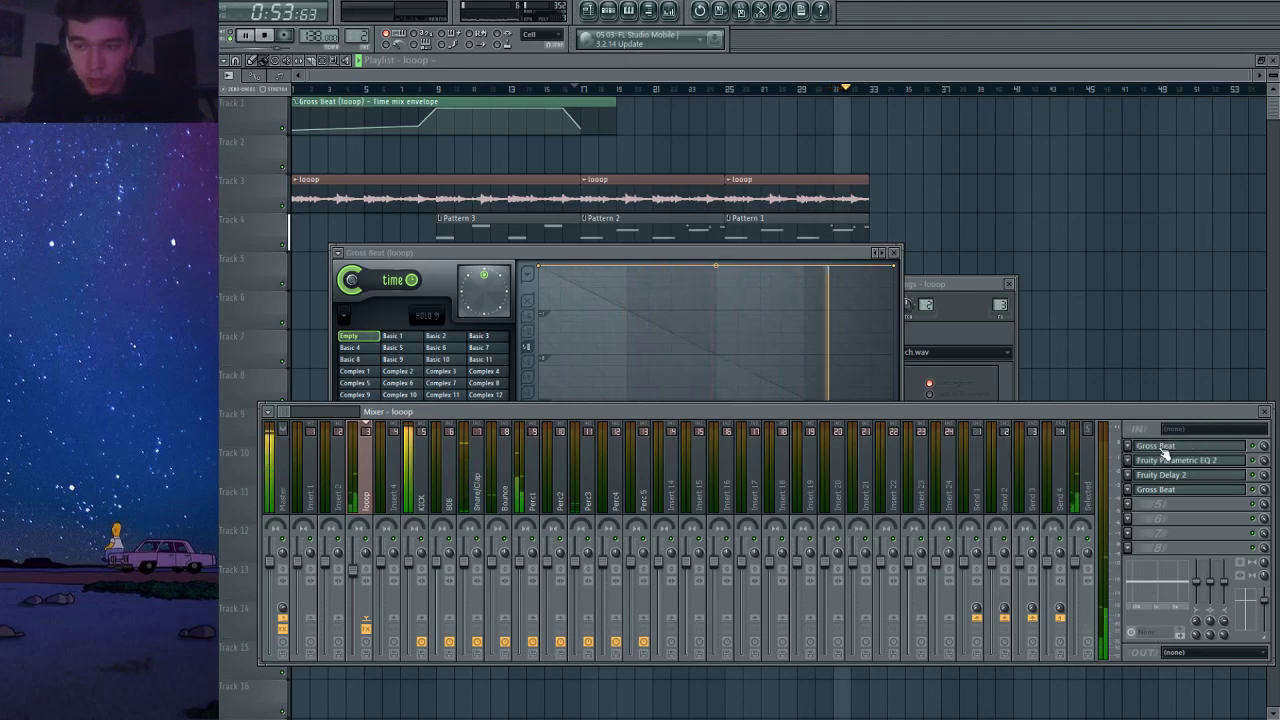
Review the Fruity Parametric EQ 2 curve on the looop mixer track.
scroll(1162, 458, "up", 1)
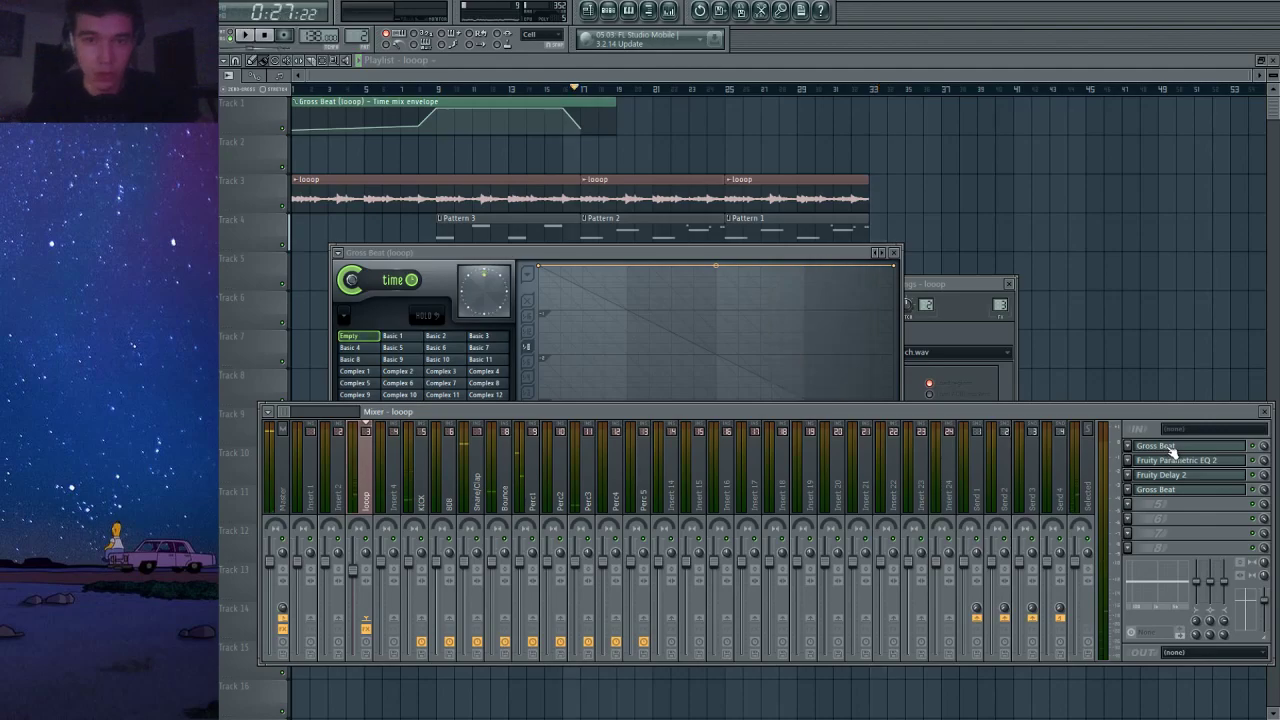
left_click(1176, 459)
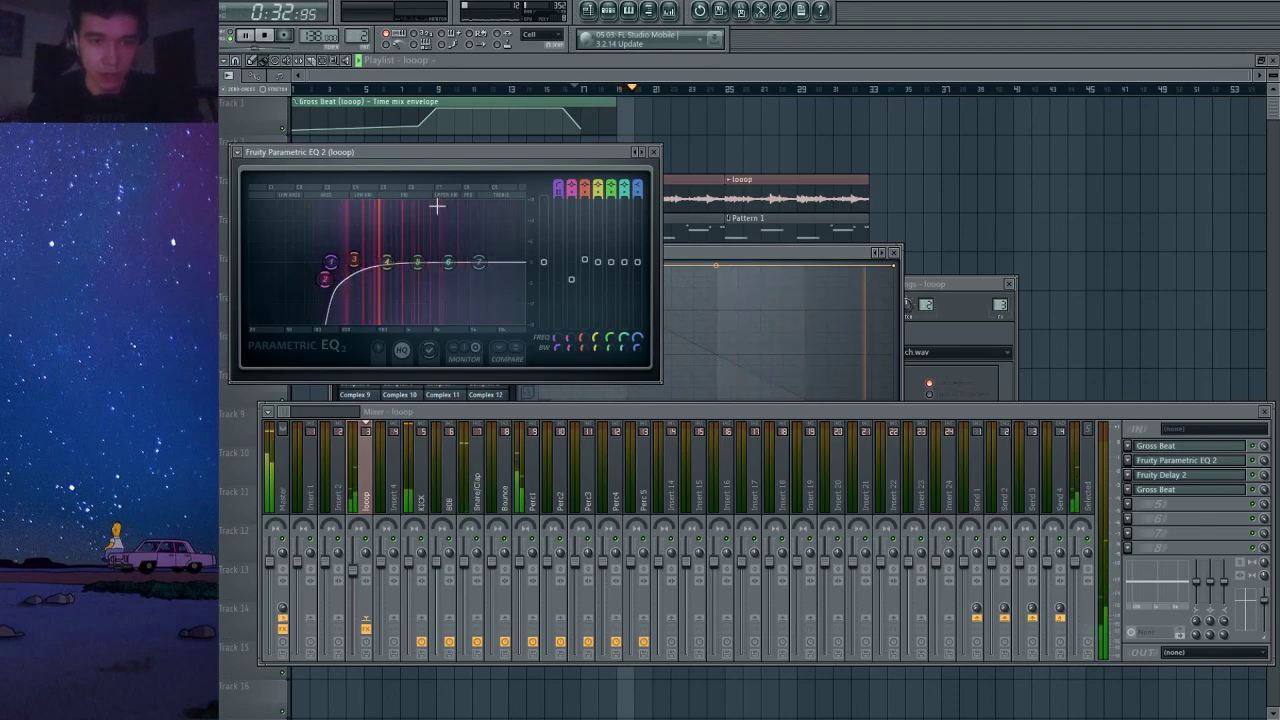
left_click(655, 152)
Load the preset with the Jab to Reverse time slots in the last Gross Beat on the looop track and deepen the time envelope's middle dip.
left_click(1183, 489)
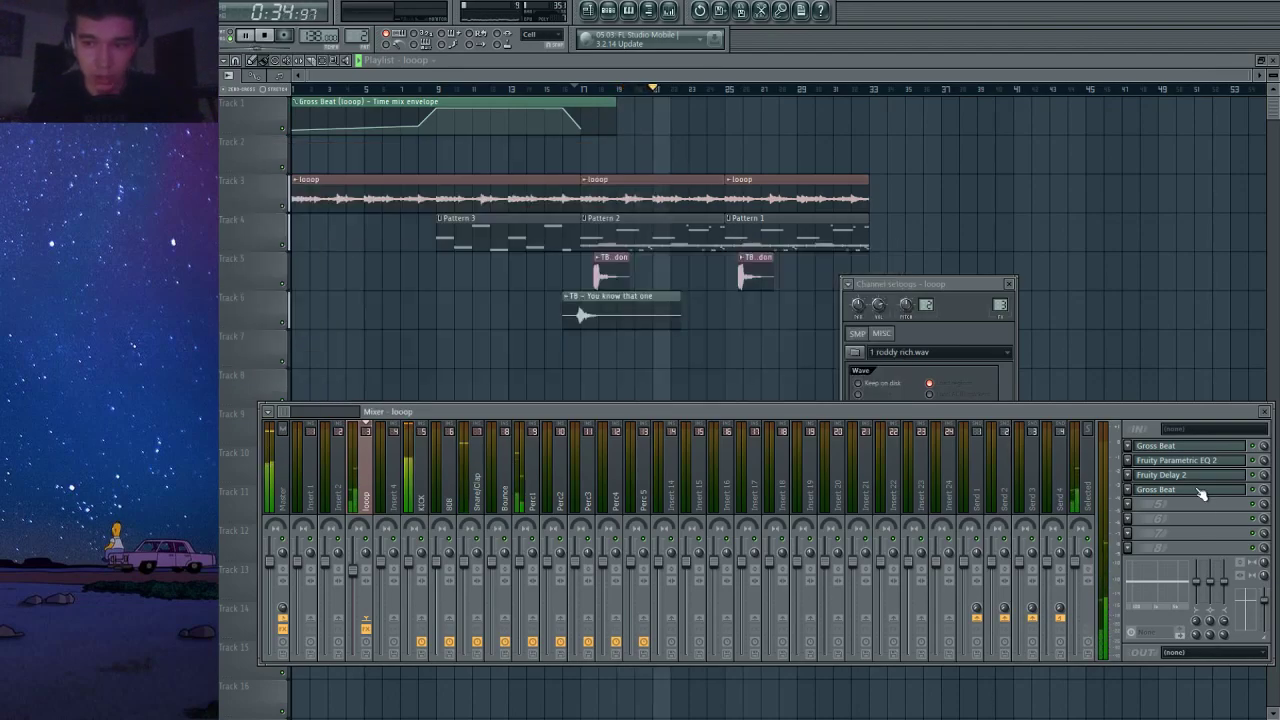
left_click(1183, 489)
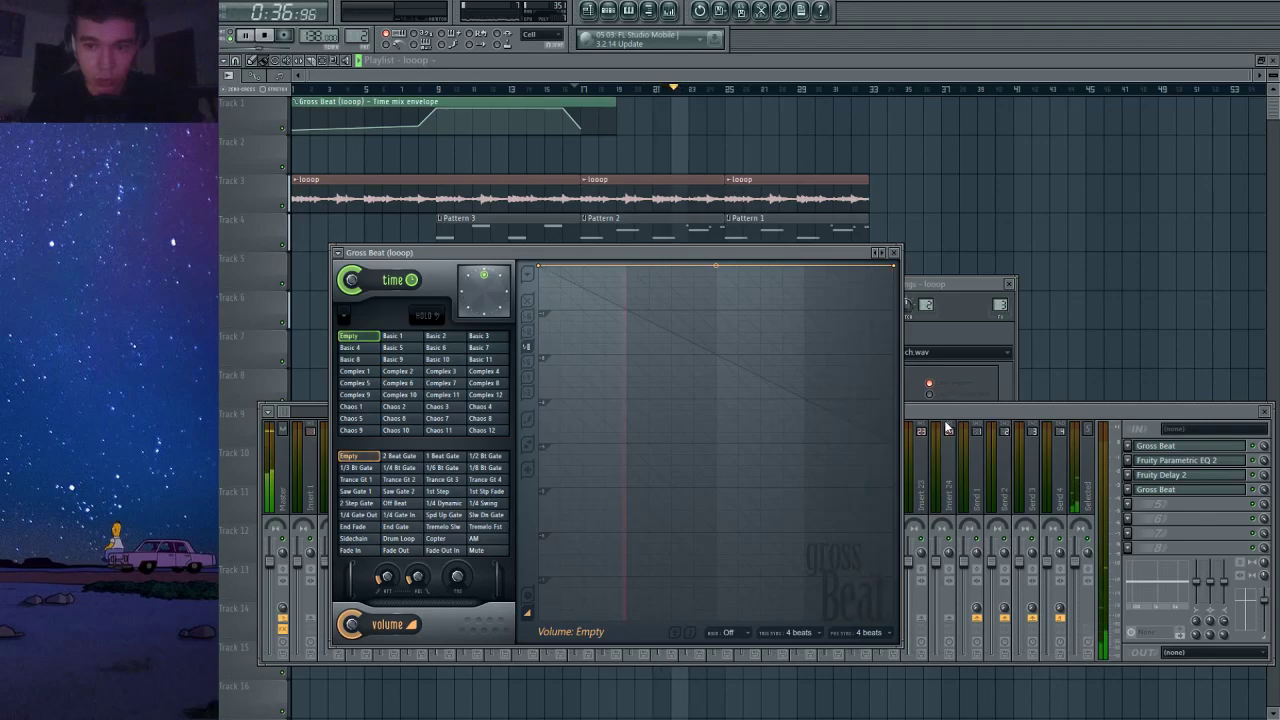
left_click(882, 253)
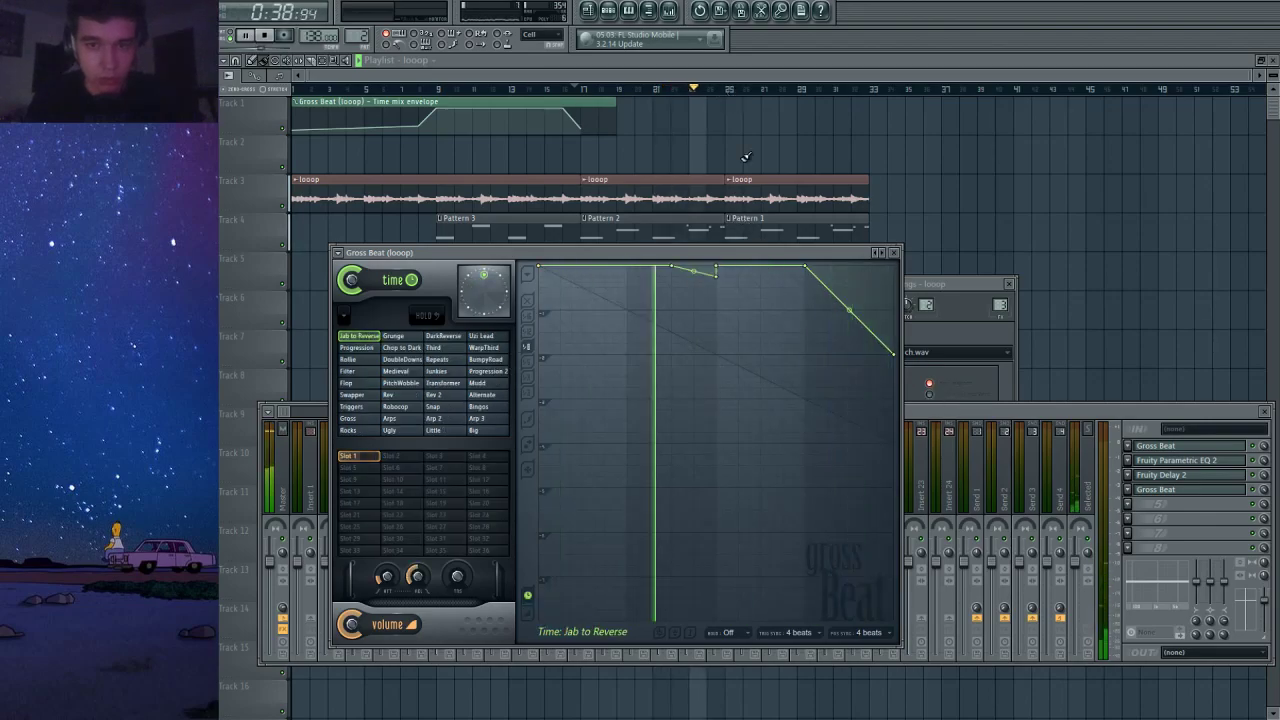
left_click_drag(712, 272, 716, 310)
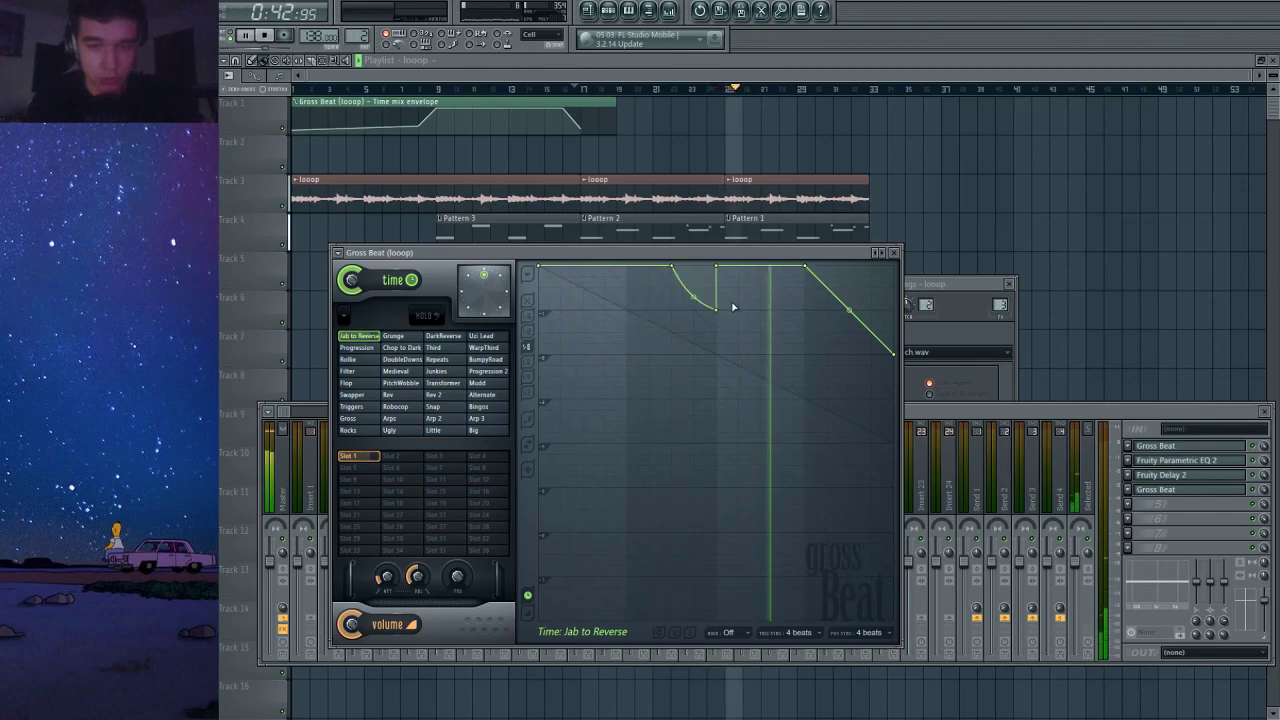
left_click(893, 252)
key("F12")
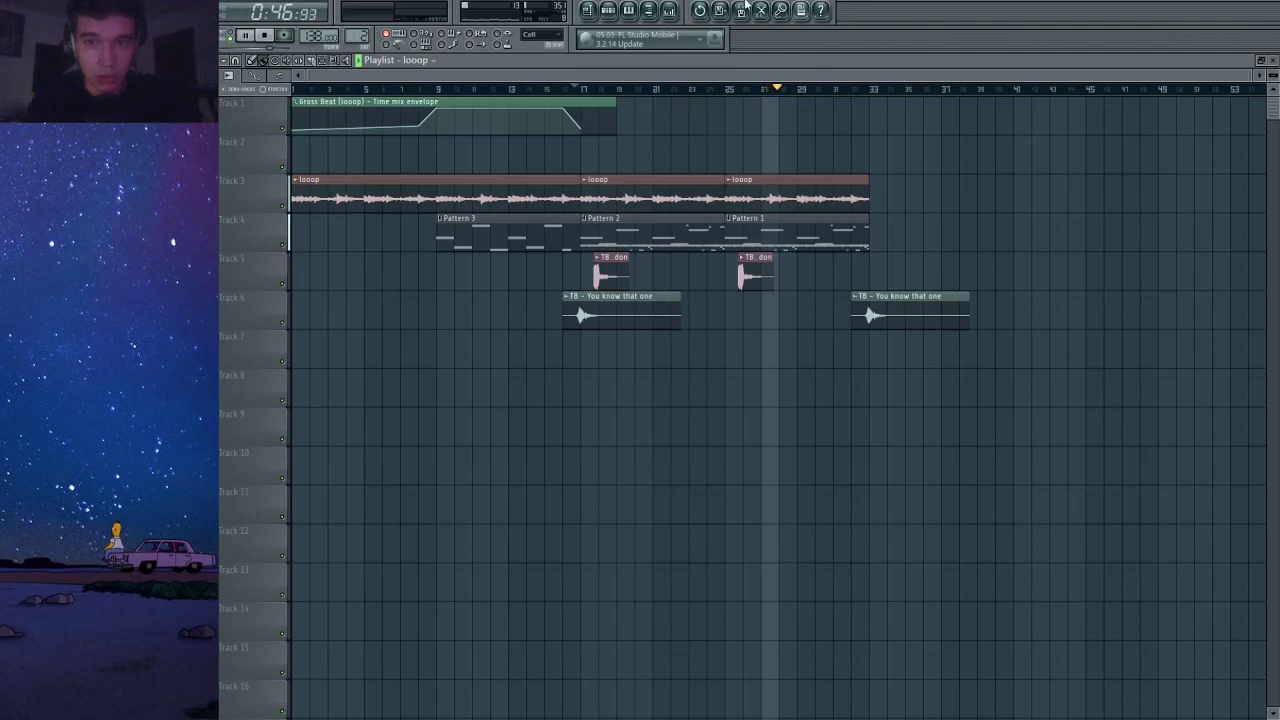
Create an automation clip for the Time mix of the last Gross Beat on the looop mixer track.
left_click(672, 13)
left_click(1166, 491)
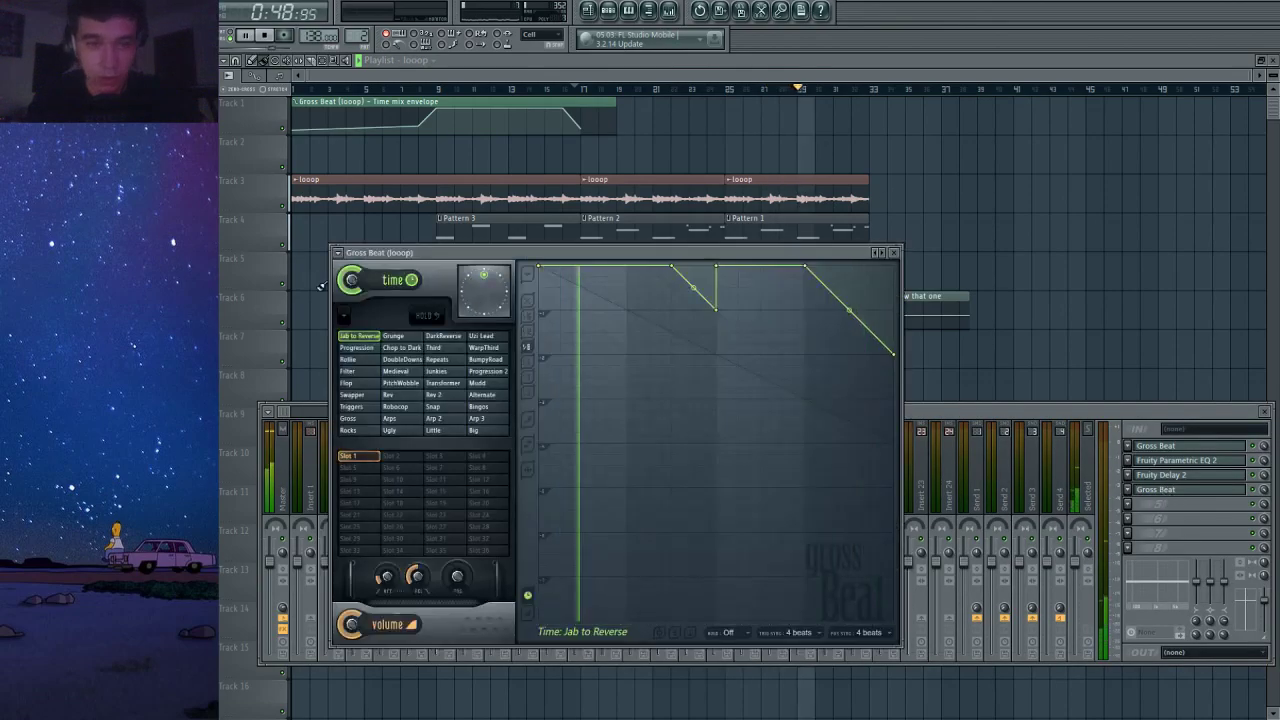
right_click(353, 284)
left_click(386, 369)
key("F12")
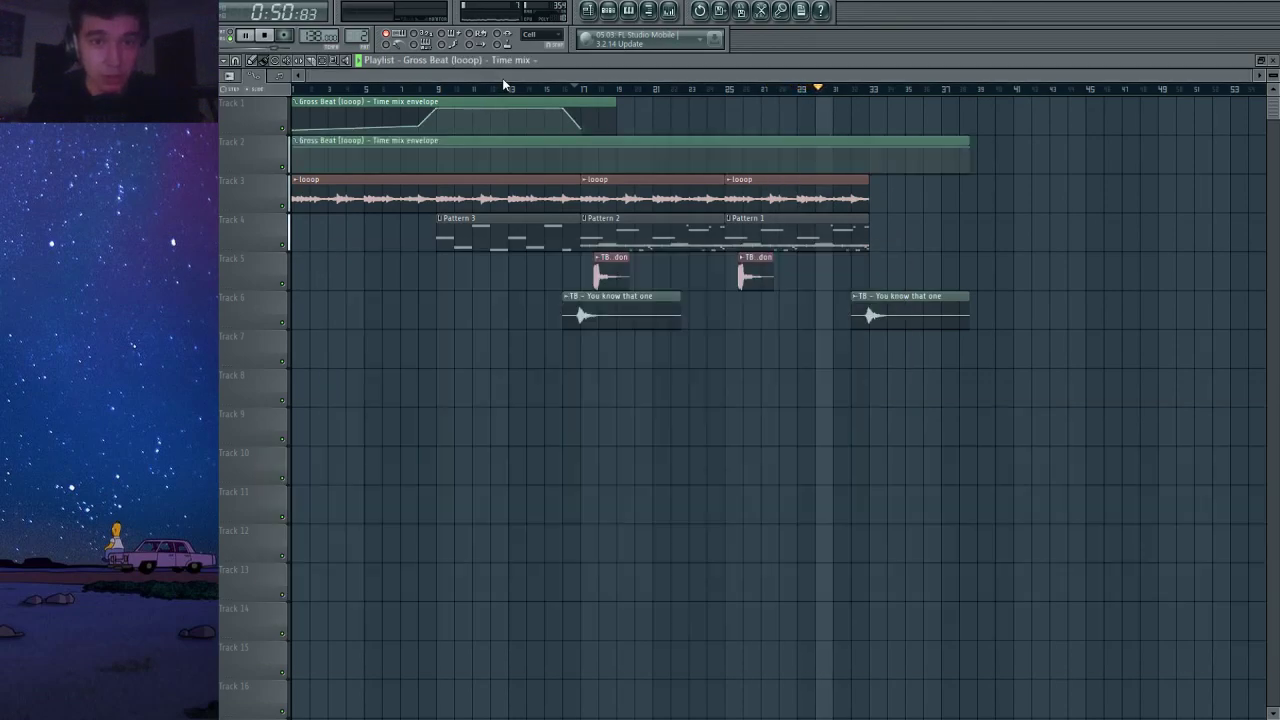
Shape the Time mix automation on Track 2 to full from bar 25 to 33 and zero elsewhere, extending the clip to about bar 40.
left_click_drag(293, 148, 323, 218)
right_click(727, 172)
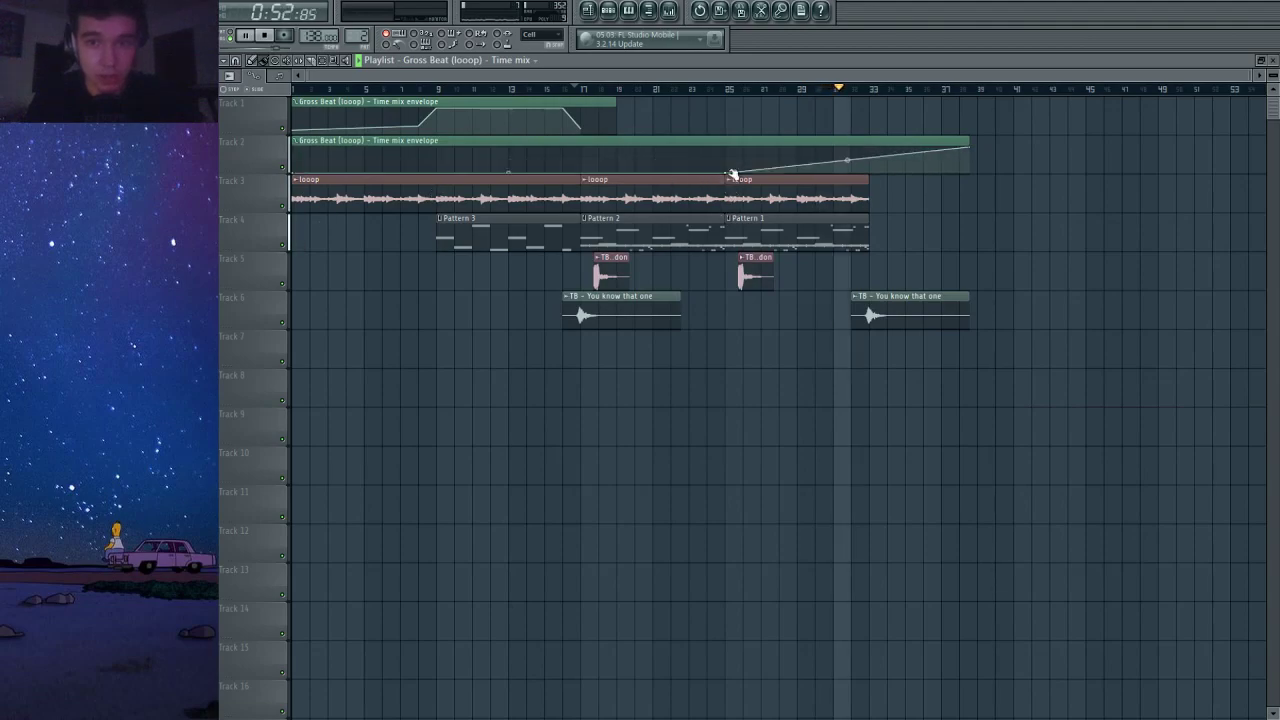
left_click_drag(733, 175, 912, 181)
left_click_drag(869, 142, 868, 196)
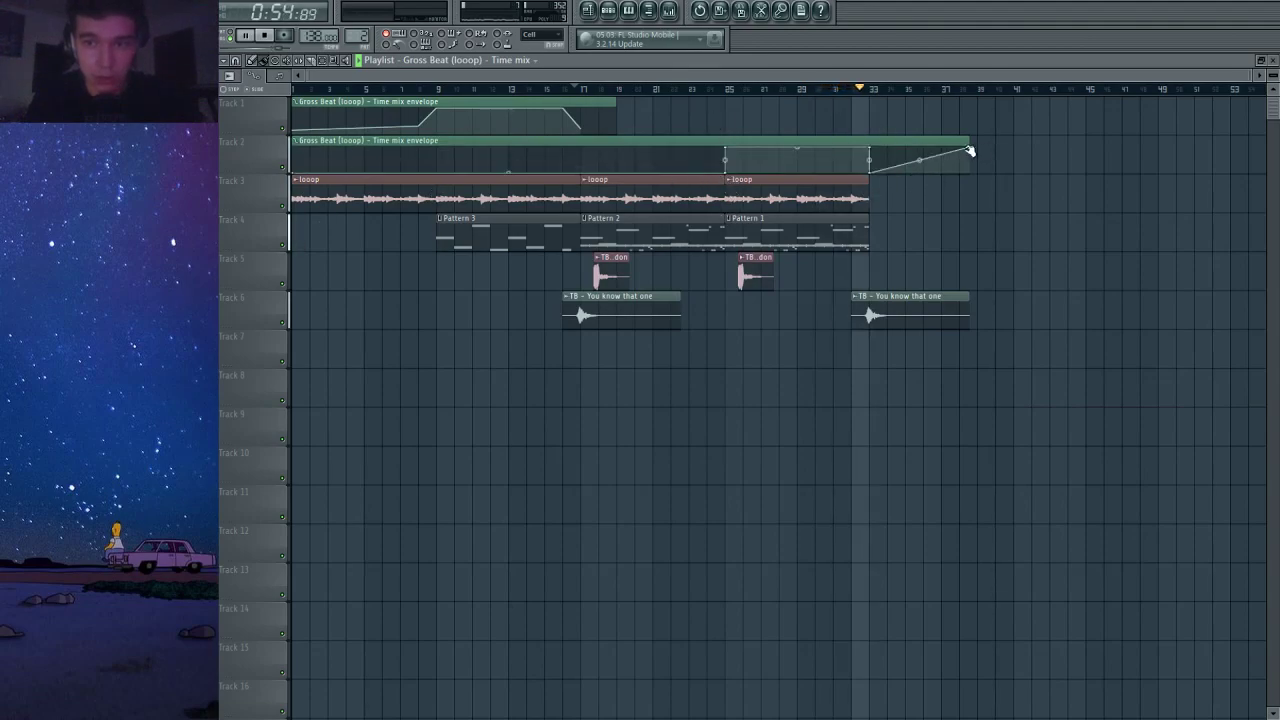
left_click_drag(969, 151, 1005, 151)
Play the arrangement from about bar 24 to check the Gross Beat effect between bars 25 and 33.
left_click(711, 90)
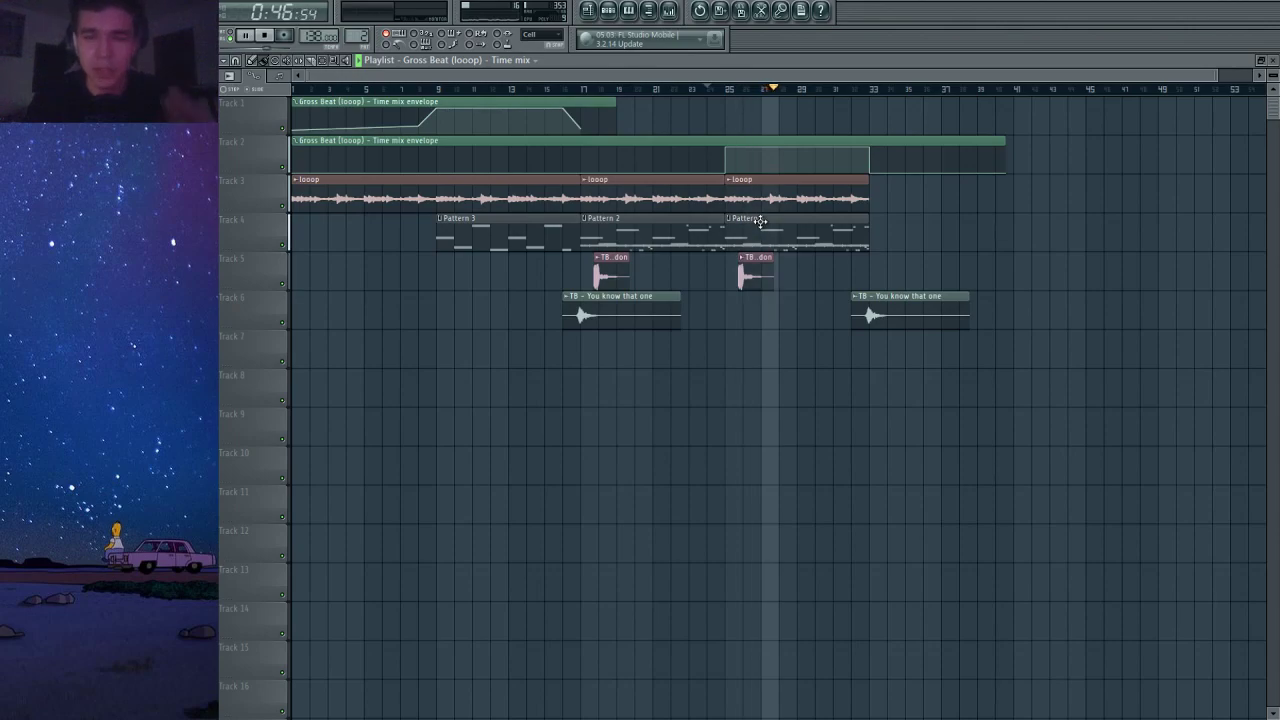
scroll(776, 223, "down", 1)
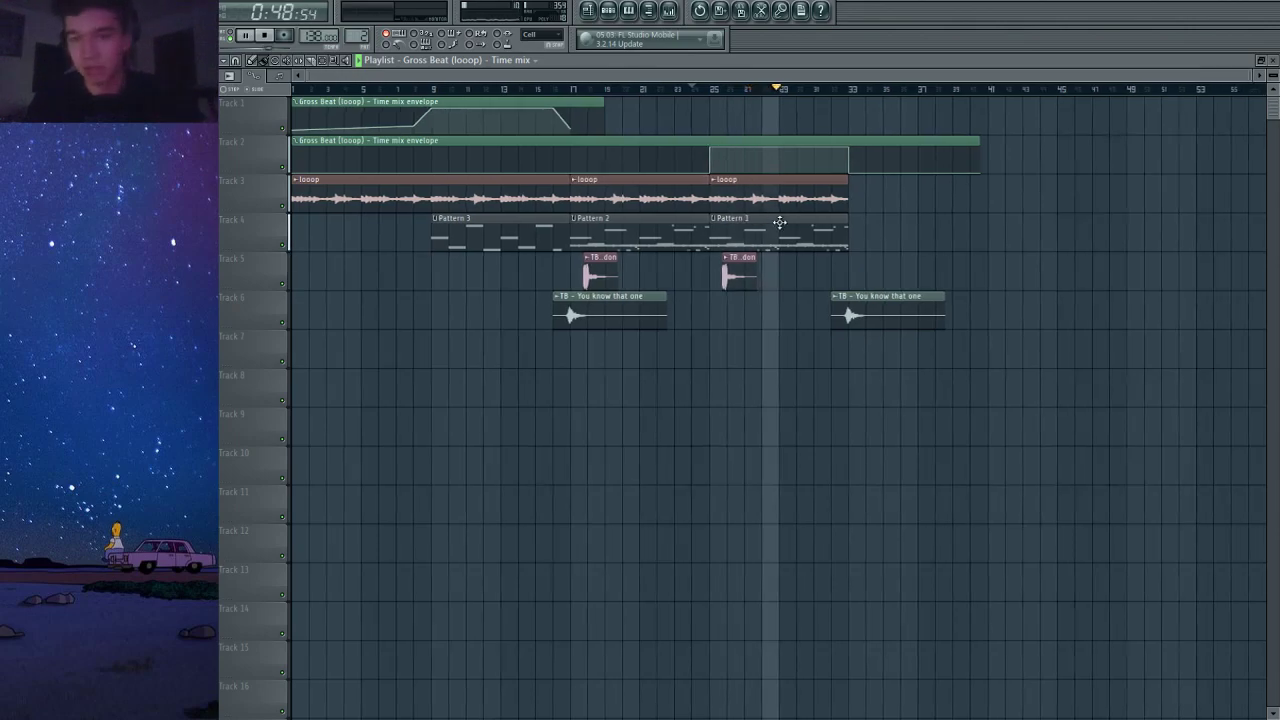
scroll(990, 300, "up", 2)
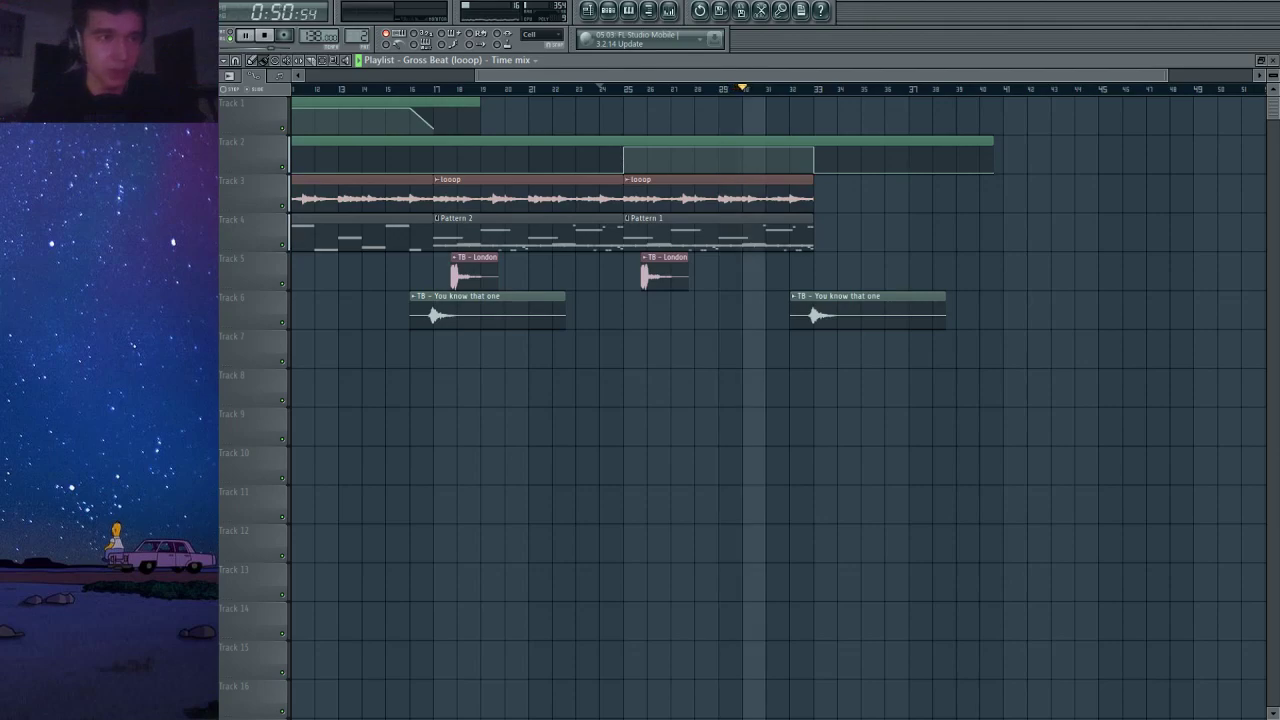
scroll(803, 283, "down", 2)
scroll(1110, 333, "up", 2)
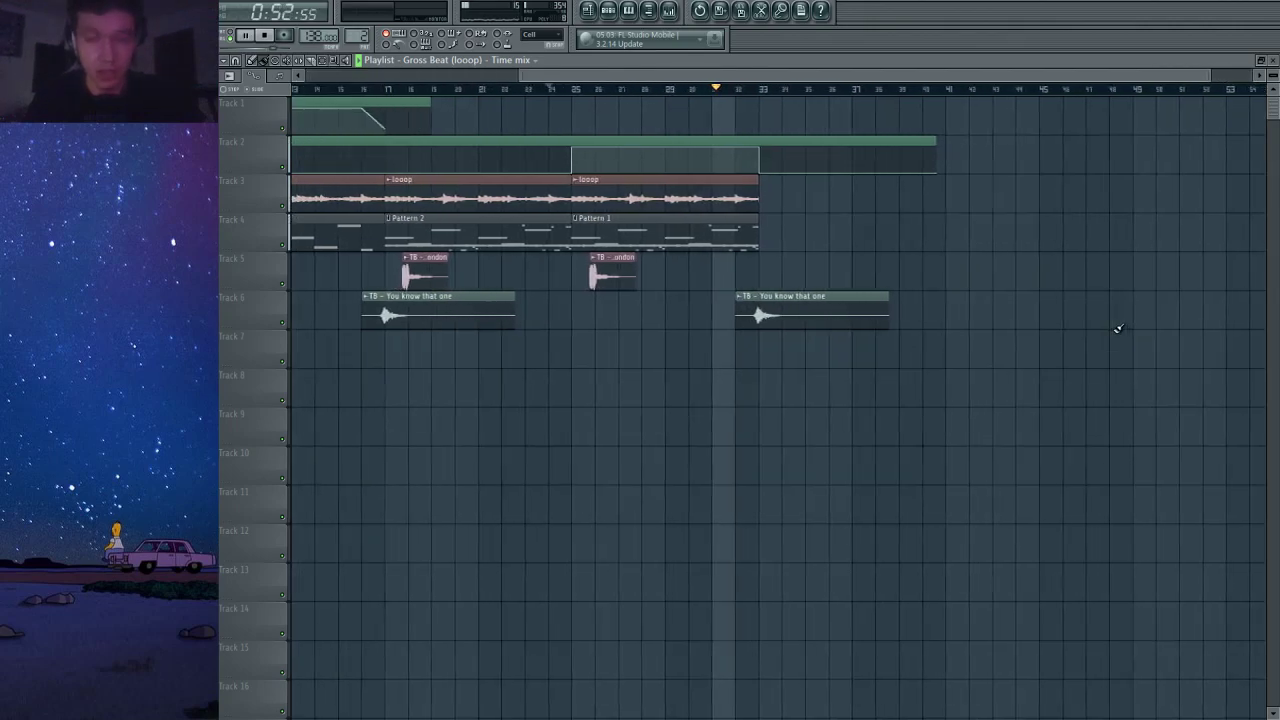
scroll(1000, 285, "down", 2)
Duplicate the last looop clip at bar 33 and place Pattern 1 below it on Track 4, trimmed to start at bar 35.
left_click(768, 194)
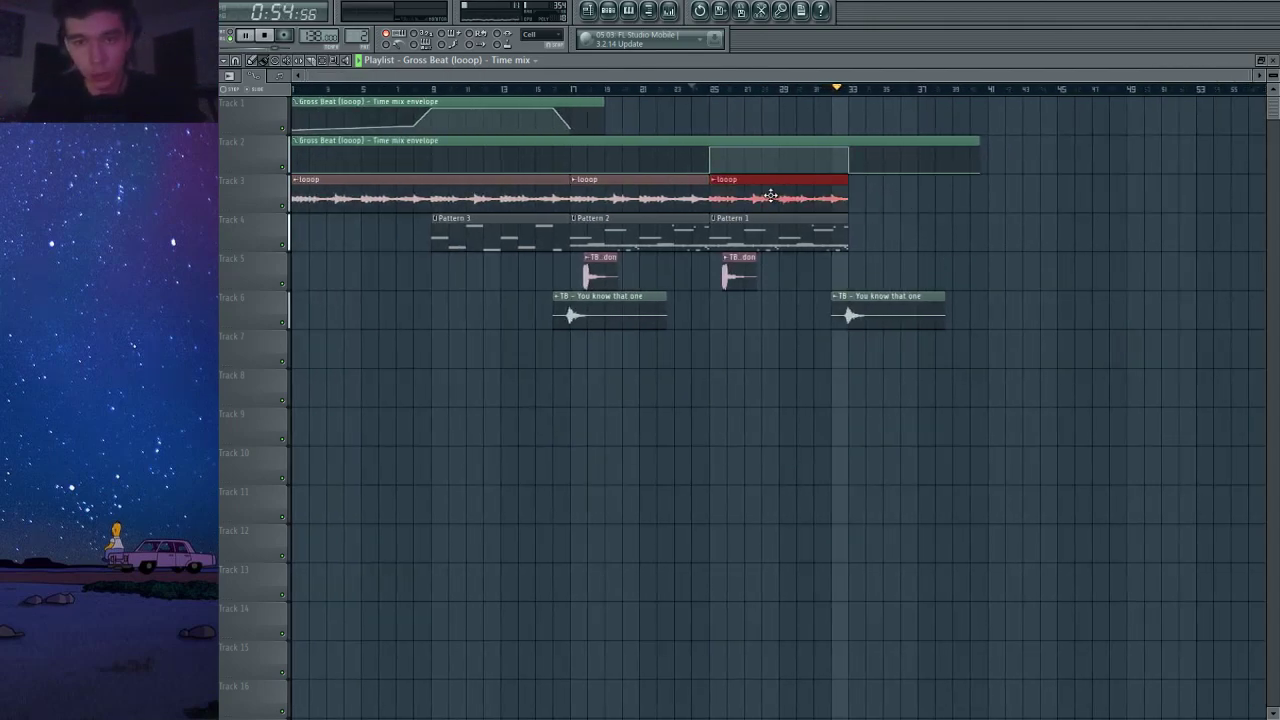
key("ctrl+b")
left_click(818, 234)
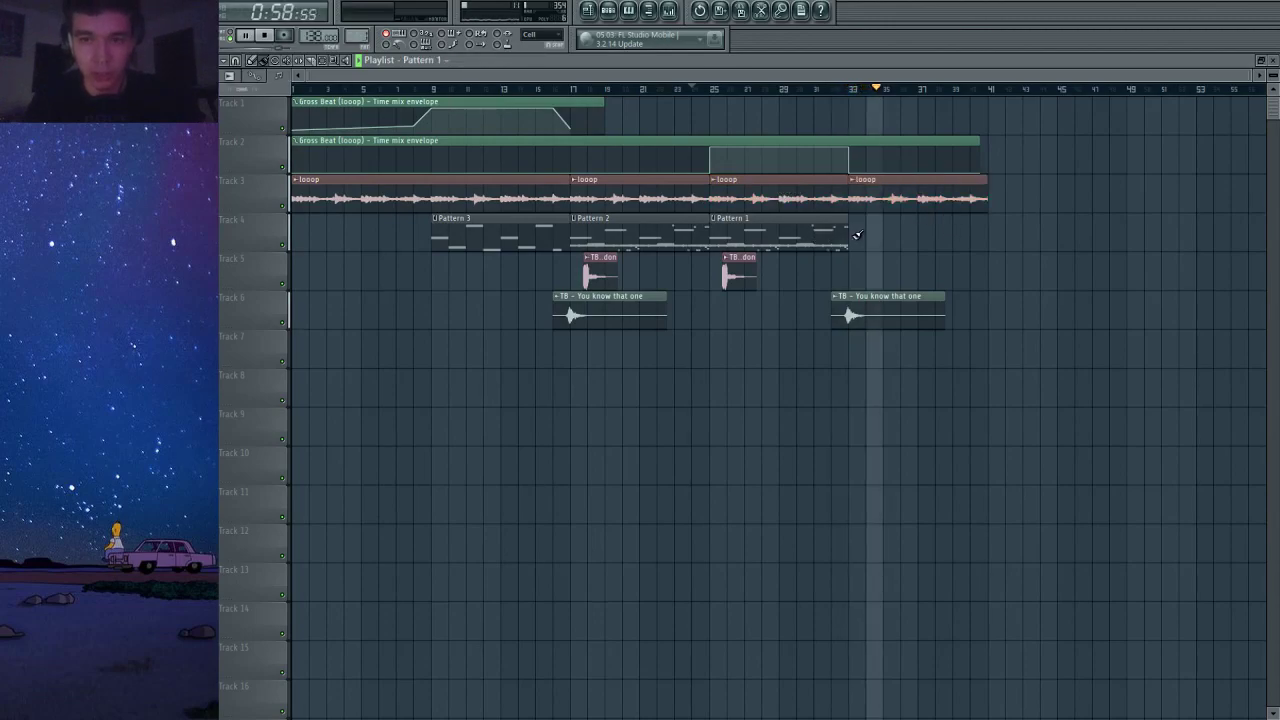
left_click(857, 234)
double_click(877, 237)
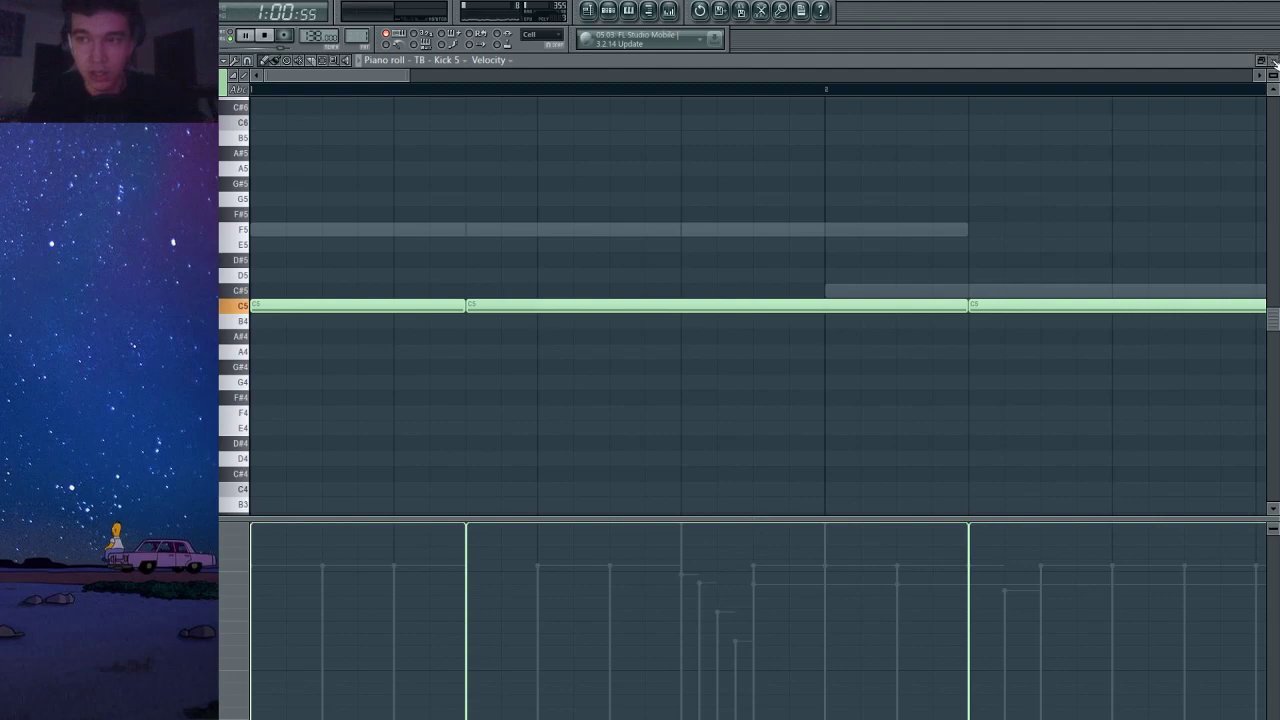
left_click(1273, 61)
left_click(945, 77)
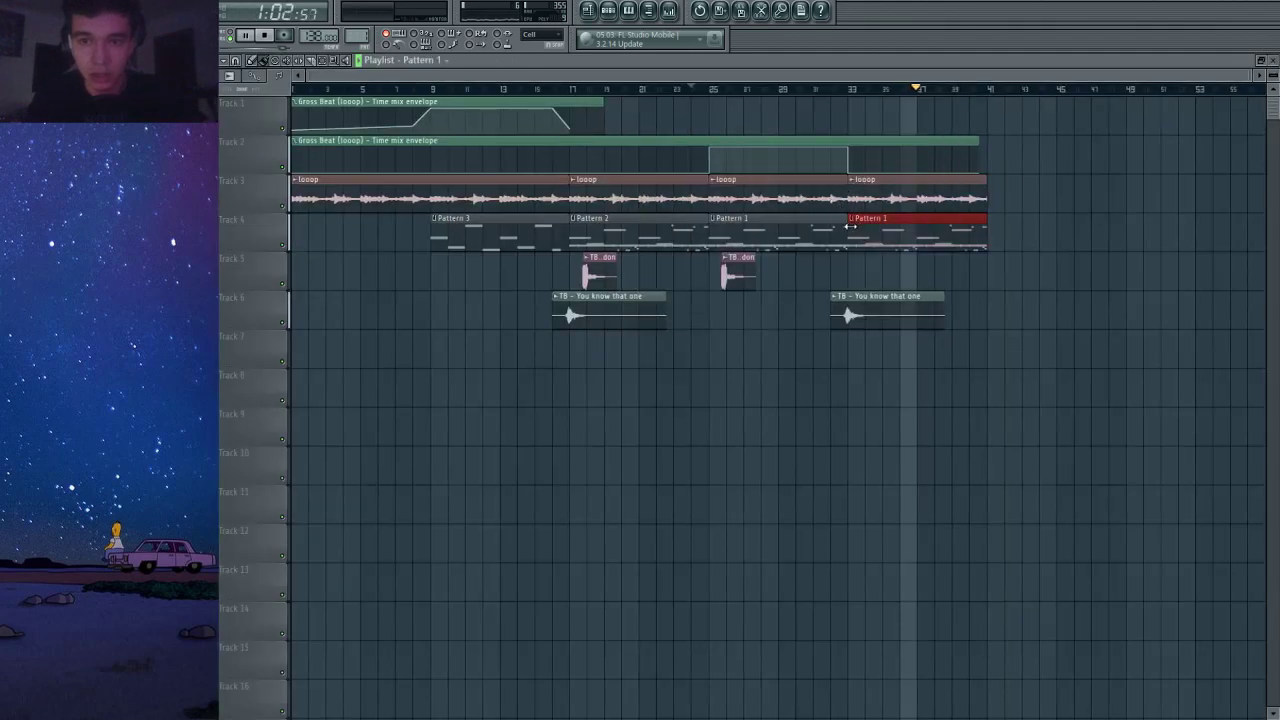
left_click_drag(851, 227, 886, 228)
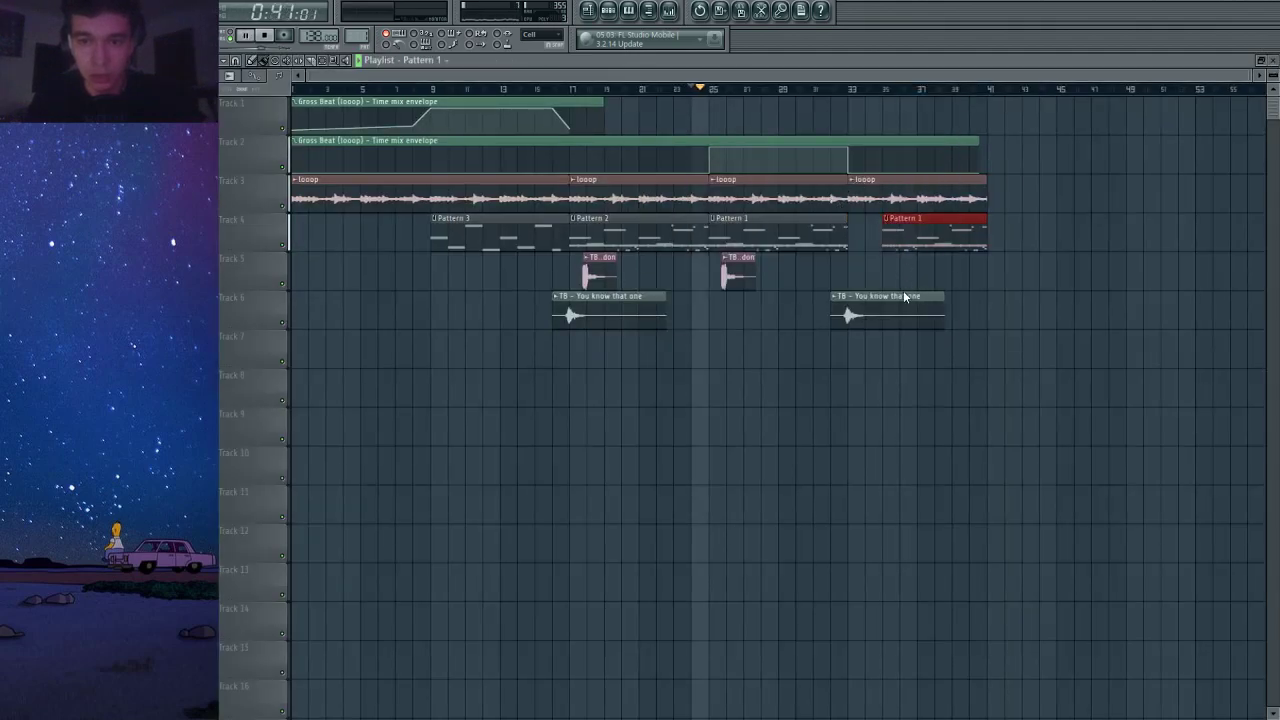
Make the pattern clip at bar 35 unique and cut its TB - 808 2 and TB - Kick 5 notes.
left_click(612, 14)
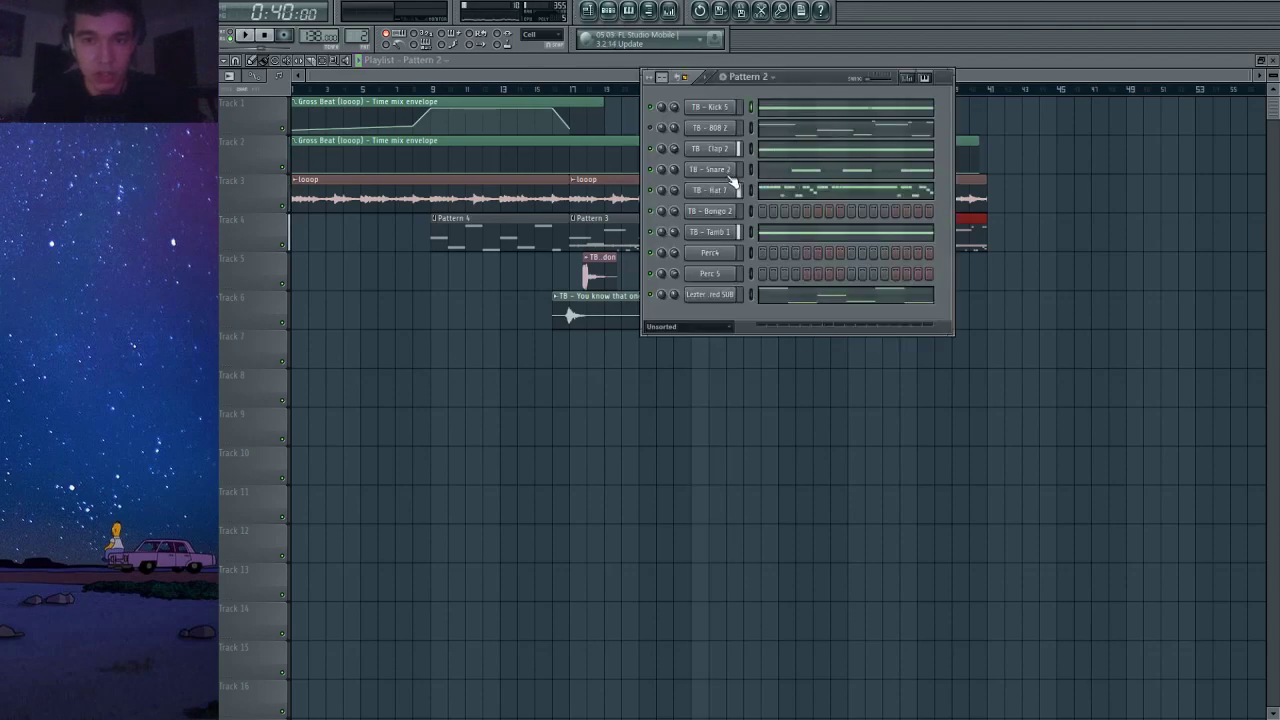
left_click(752, 127)
key("ctrl+x")
left_click(752, 109)
key("ctrl+x")
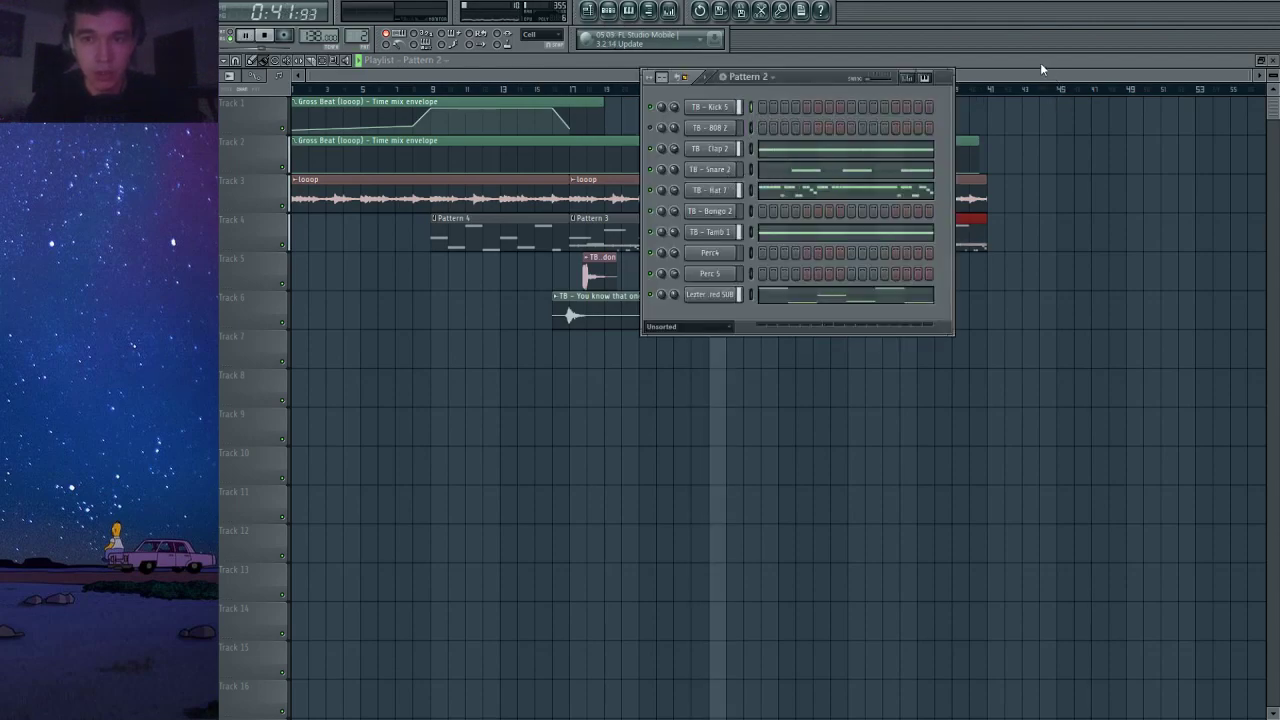
key("space")
Cut the SUB channel's notes from Pattern 3 and Pattern 1.
left_click(555, 83)
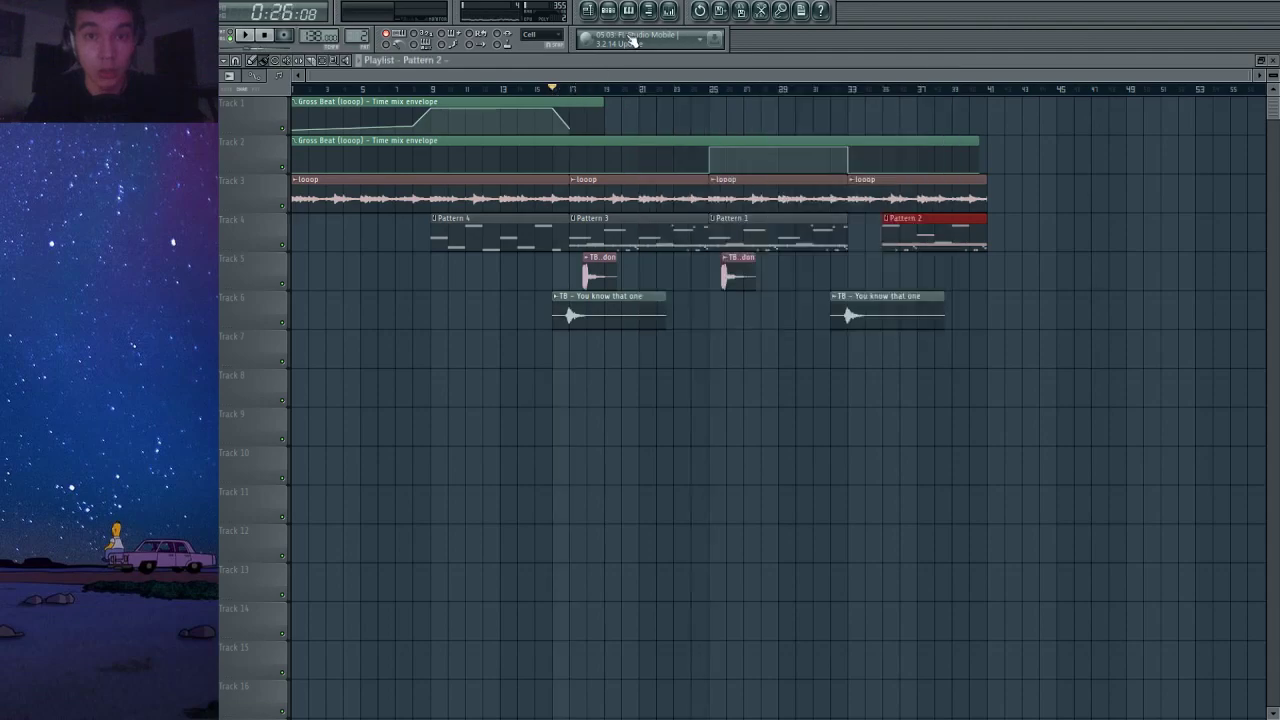
left_click(609, 13)
scroll(745, 86, "down", 1)
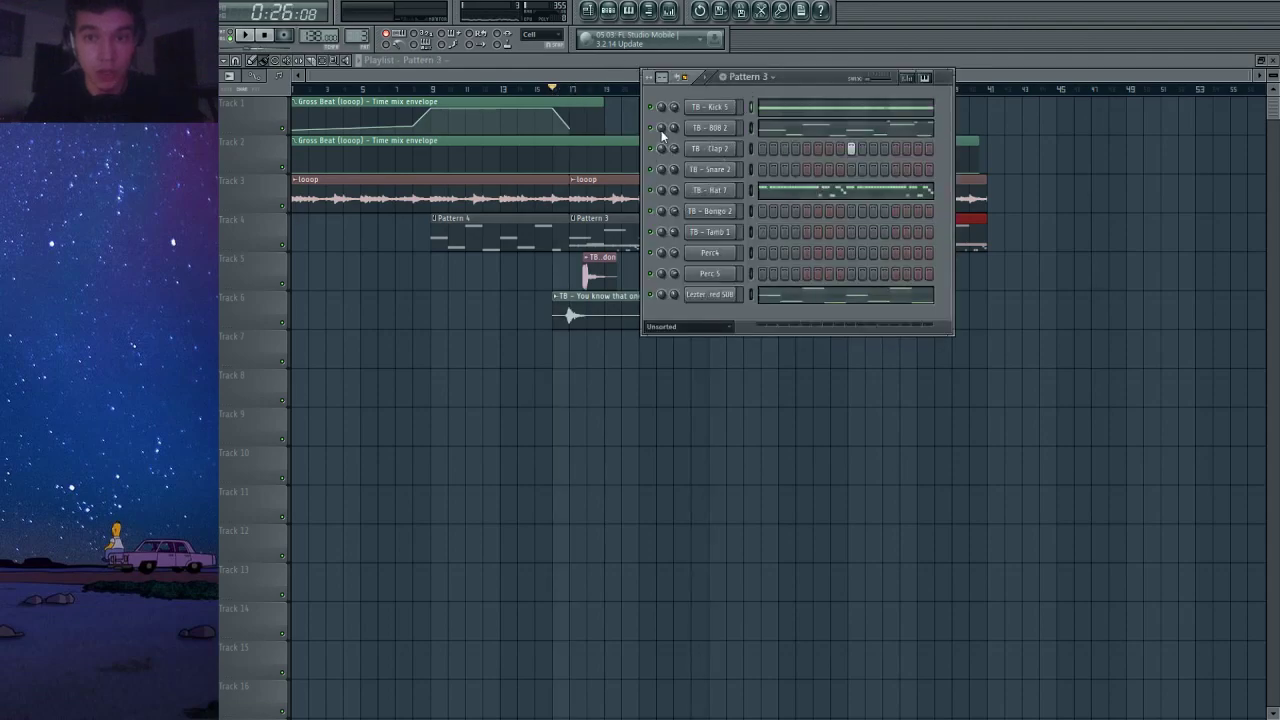
left_click(752, 294)
left_click_drag(807, 75, 702, 239)
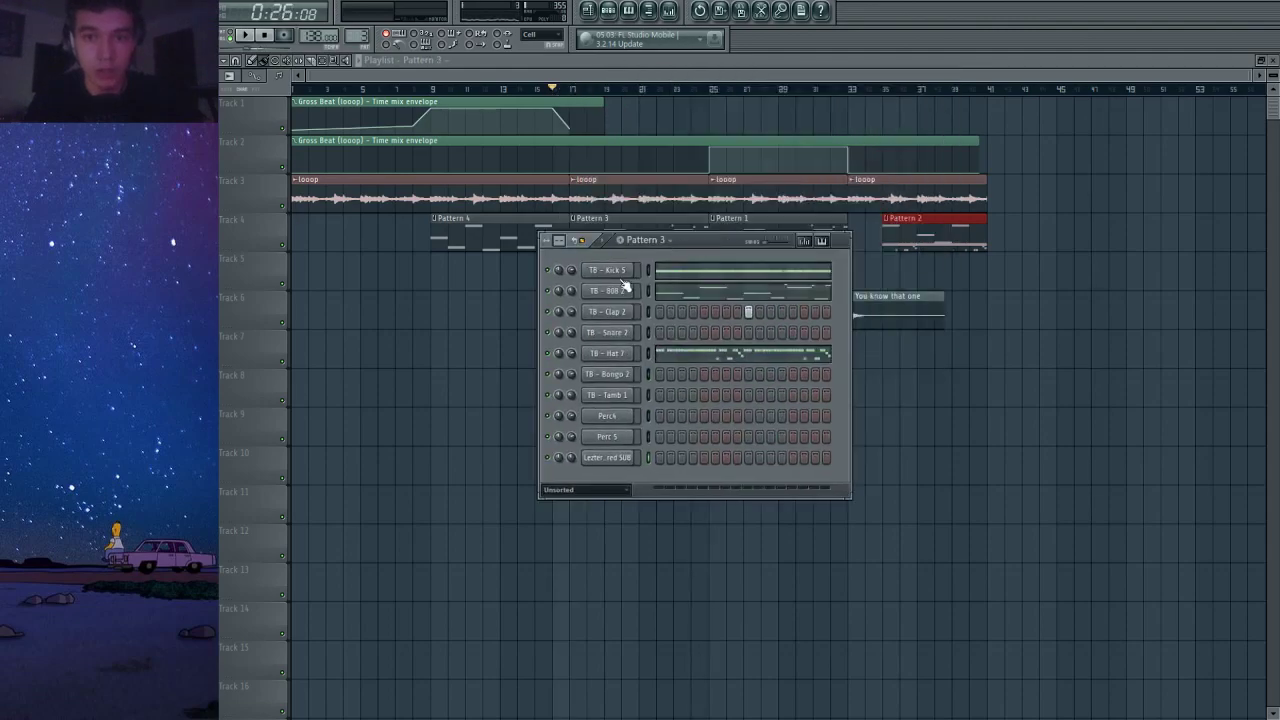
scroll(650, 244, "up", 2)
Play the drop from bar 16 and watch the mixer levels.
key("space")
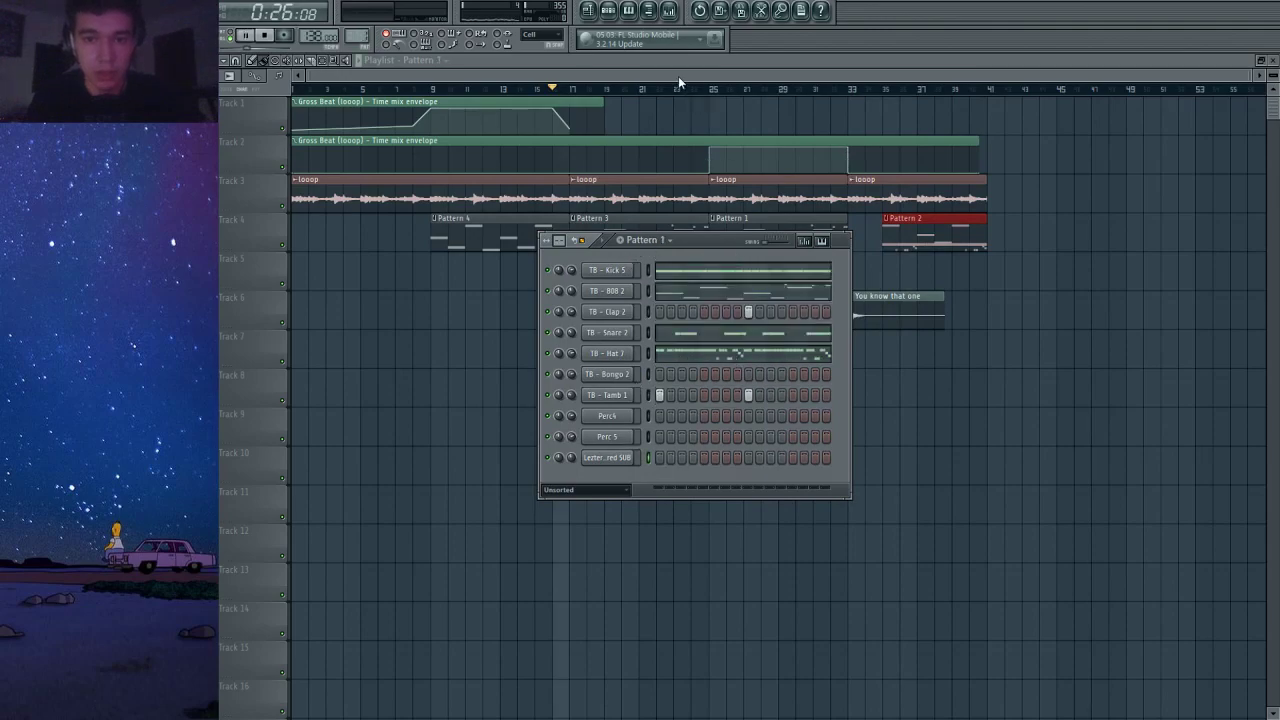
left_click(610, 76)
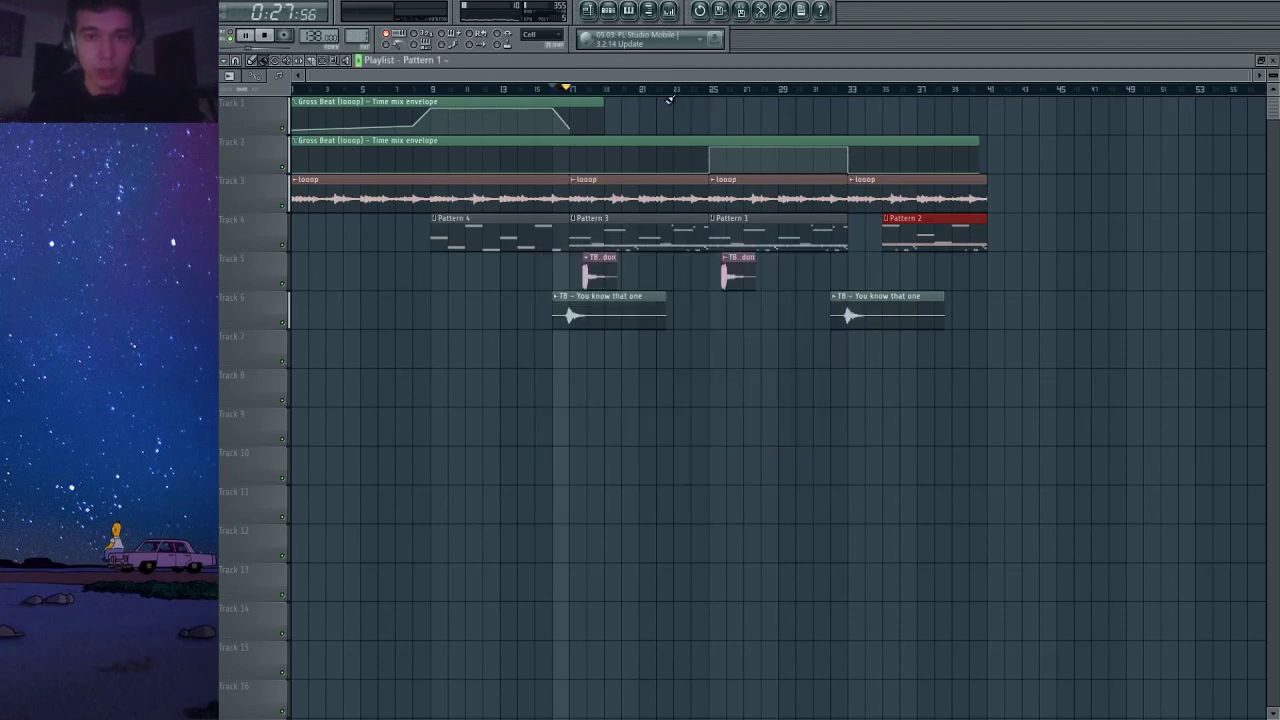
left_click(669, 12)
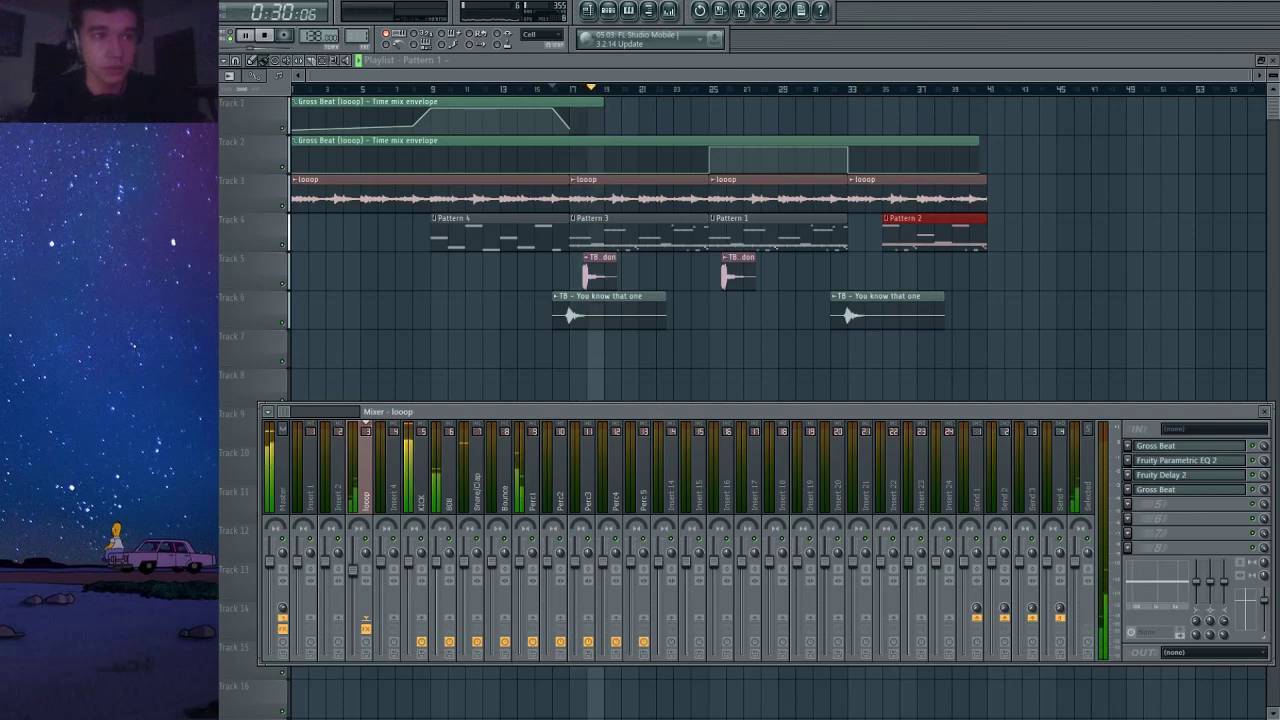
left_click(669, 12)
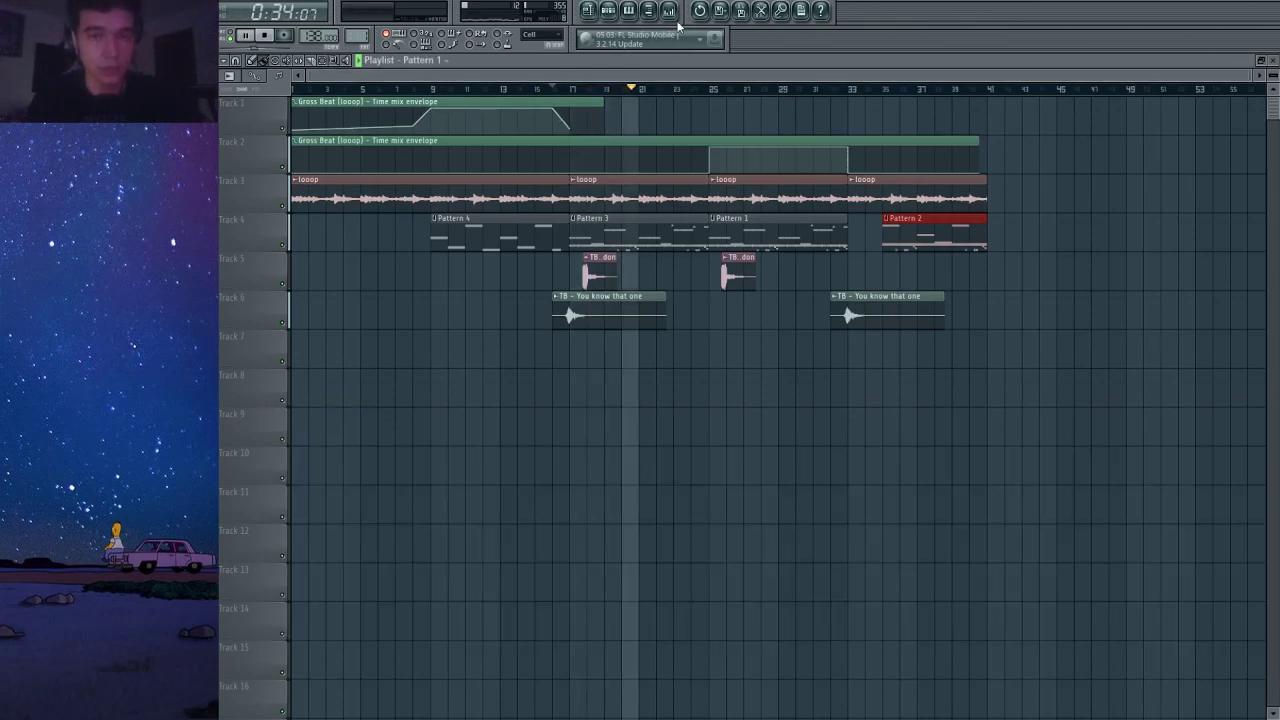
Shorten the TB - 808 2 sample by raising its fade-out in the channel settings.
left_click(669, 12)
left_click(608, 10)
left_click(610, 291)
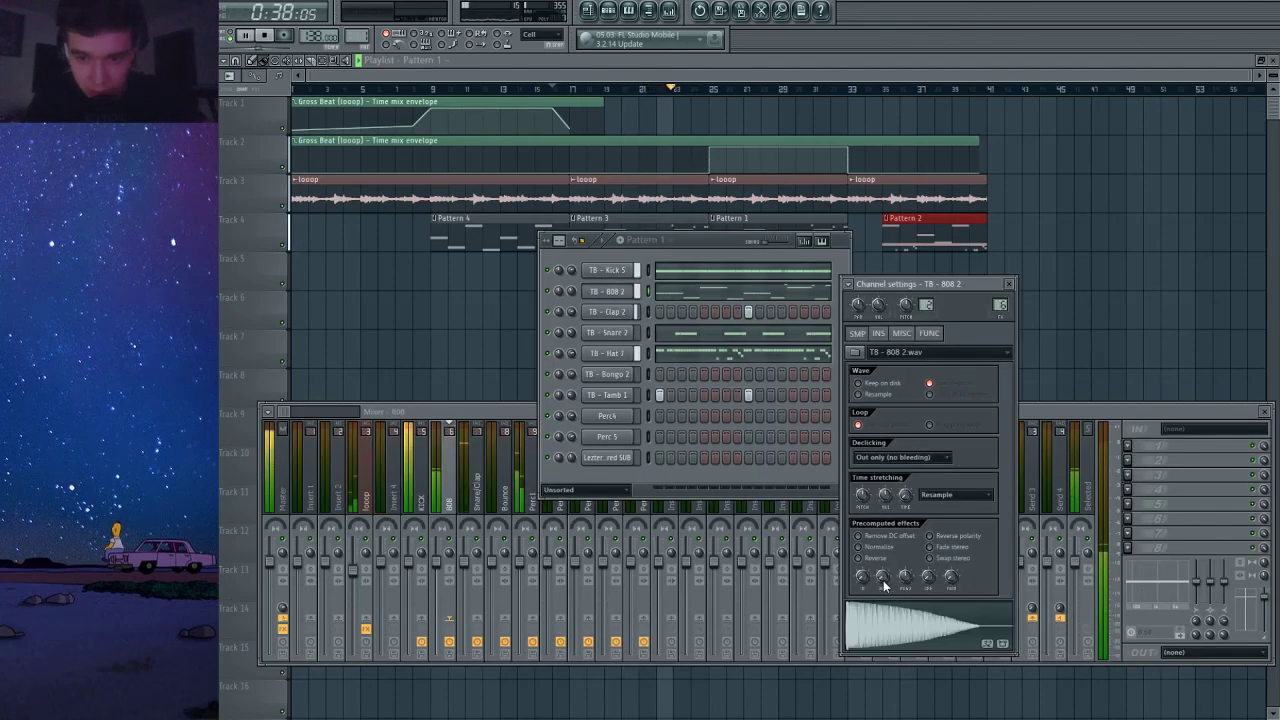
left_click_drag(883, 581, 883, 525)
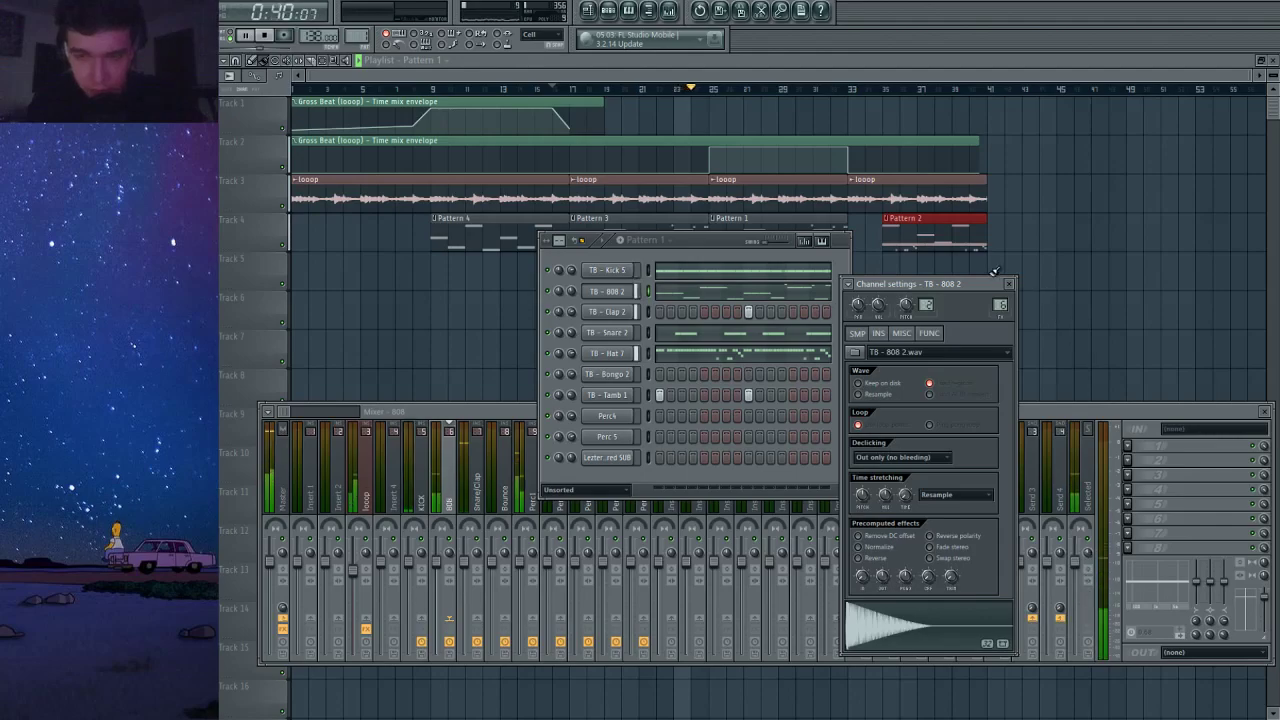
left_click(1009, 284)
left_click(699, 84)
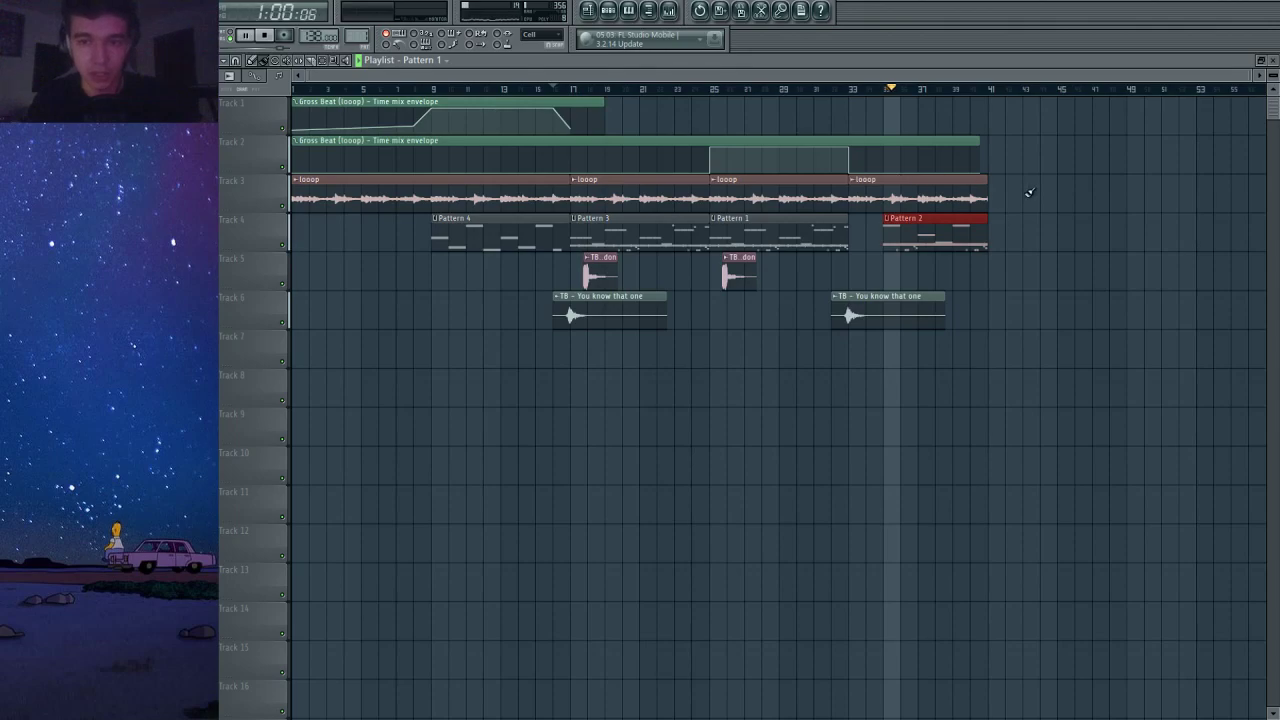
Replay from bar 16 and inspect the TB - Clap 2 notes in the piano roll.
left_click(609, 12)
key("space")
key("space")
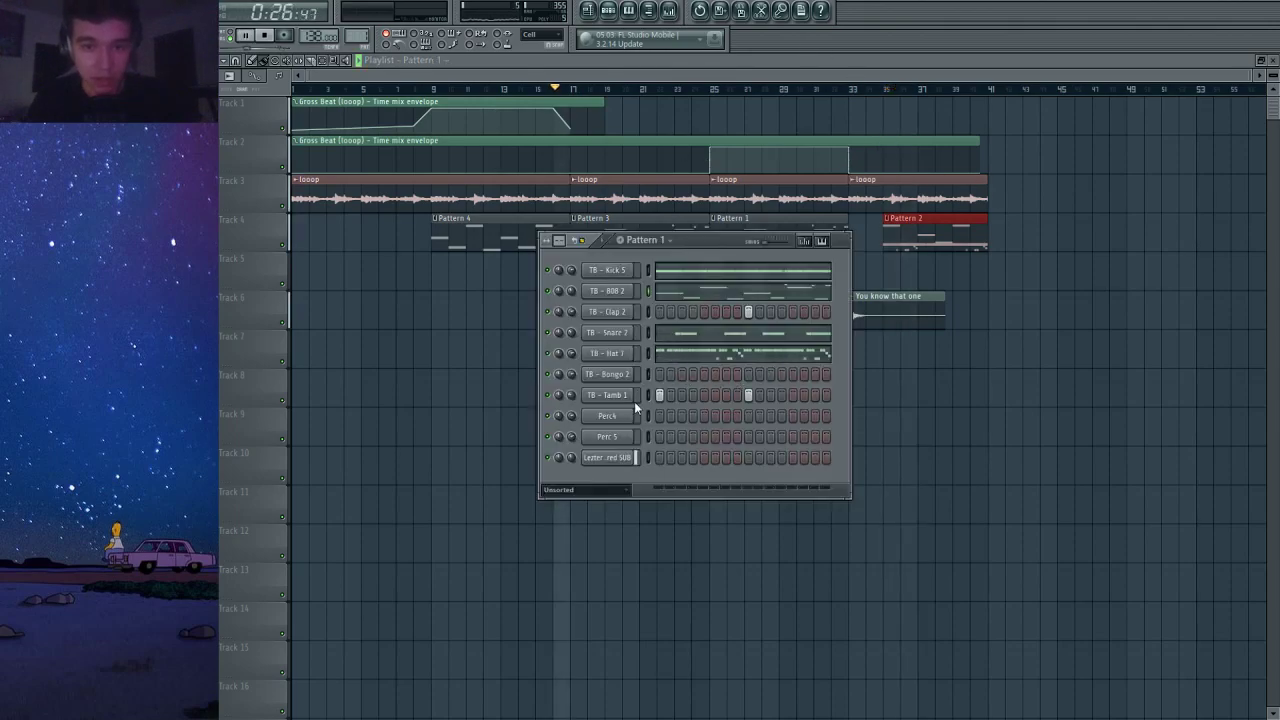
right_click(617, 313)
left_click(650, 322)
scroll(706, 306, "down", 4)
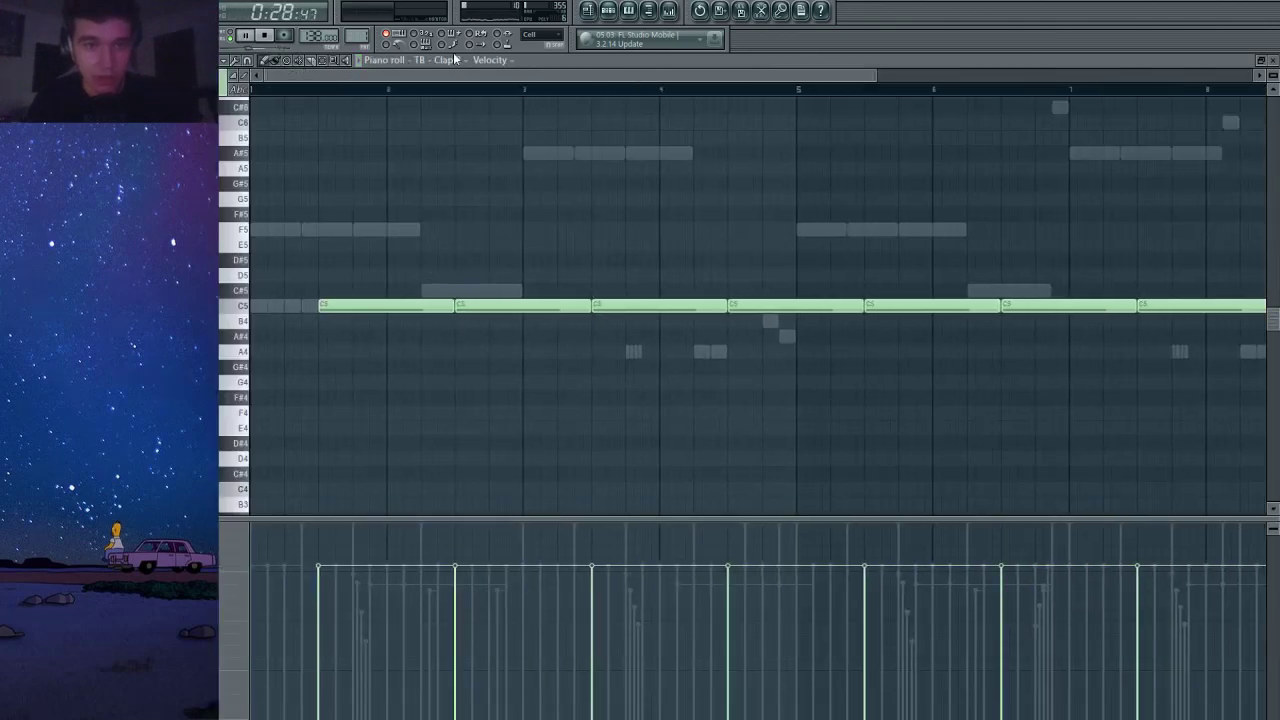
left_click(1271, 60)
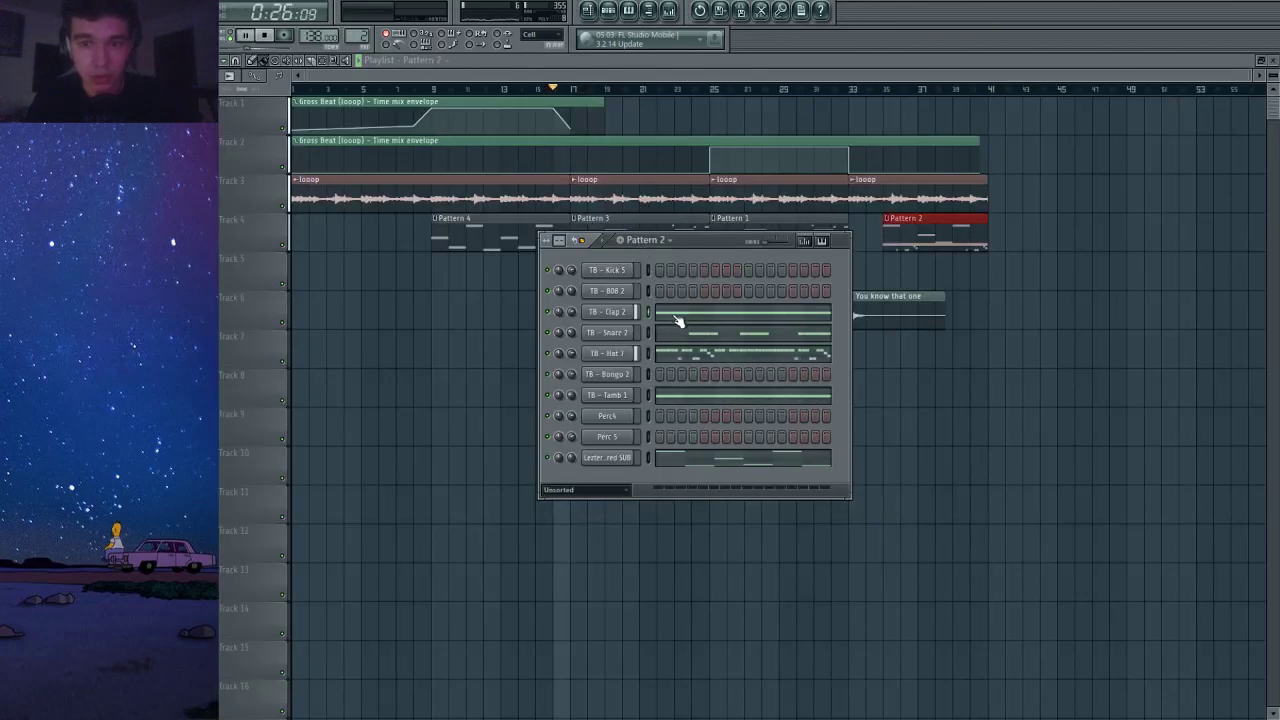
Check the TB - Clap 2 notes in the piano roll and cut the TB - Tamb 1 notes from Pattern 2.
left_click(690, 322)
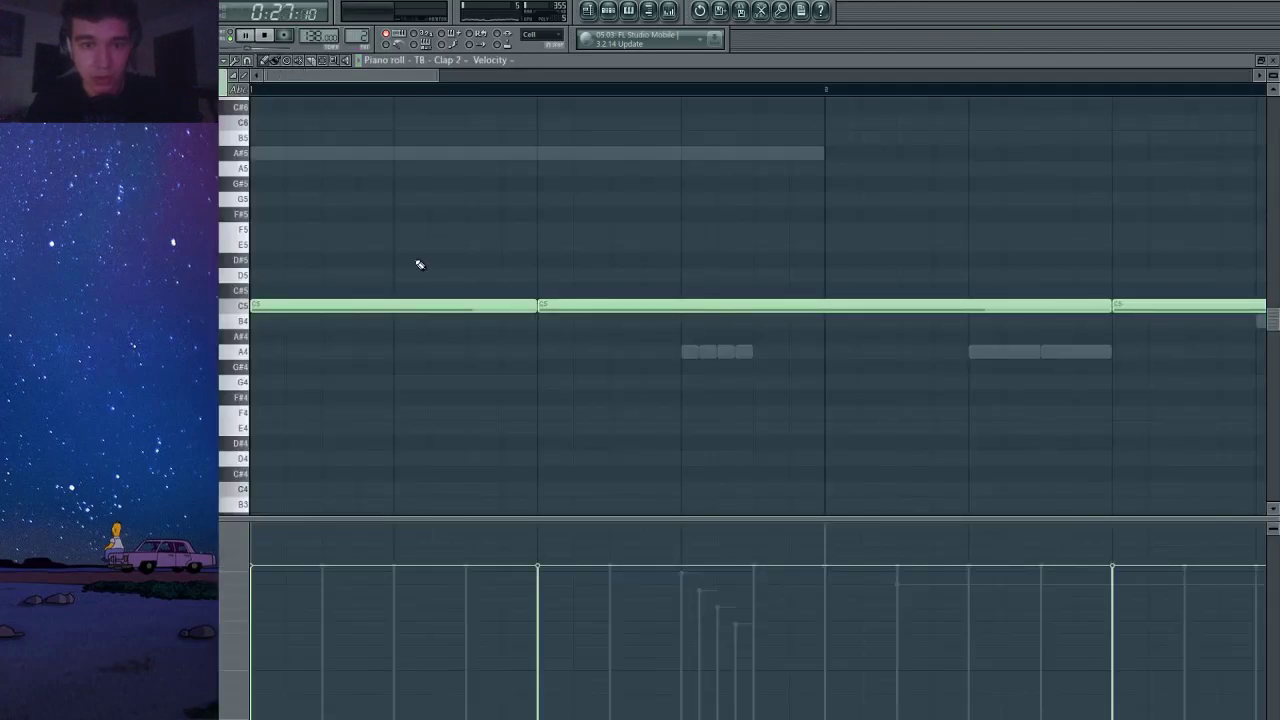
left_click(1272, 60)
left_click(647, 396)
key("ctrl+x")
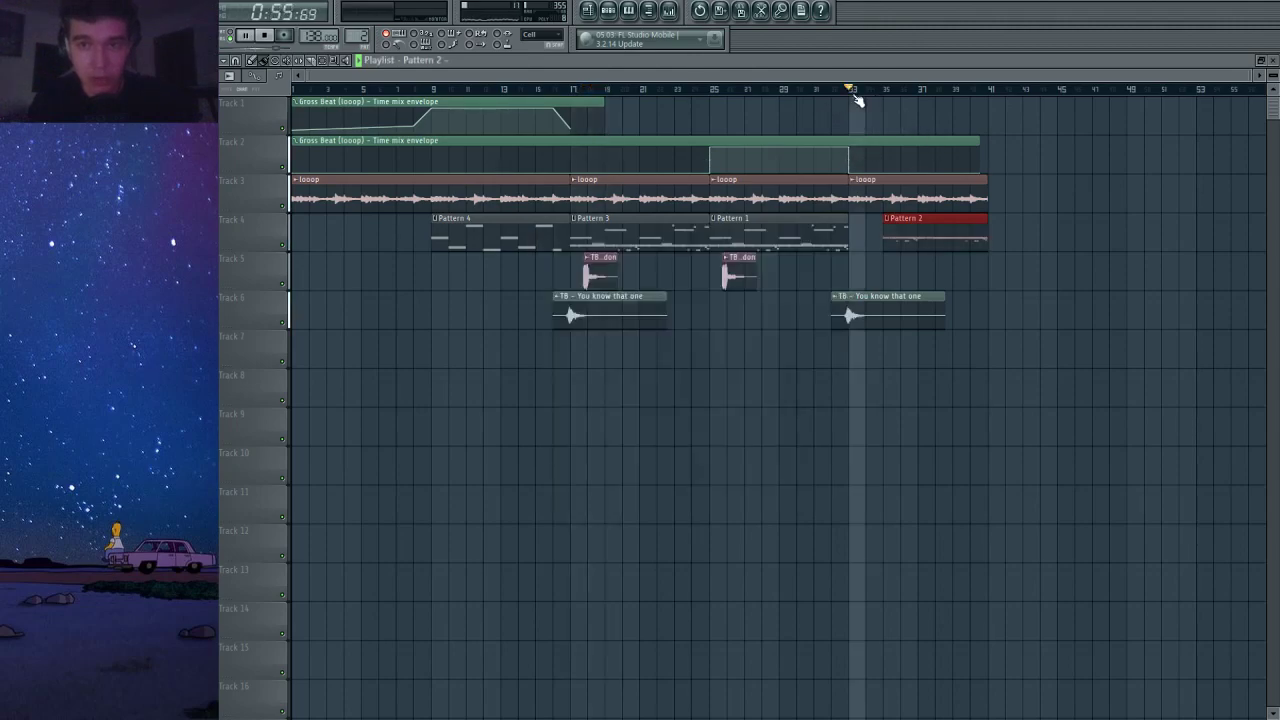
Copy the looop and Pattern 1 clips from bar 25 to bar 41 and make the copied pattern unique.
left_click_drag(717, 199, 748, 237)
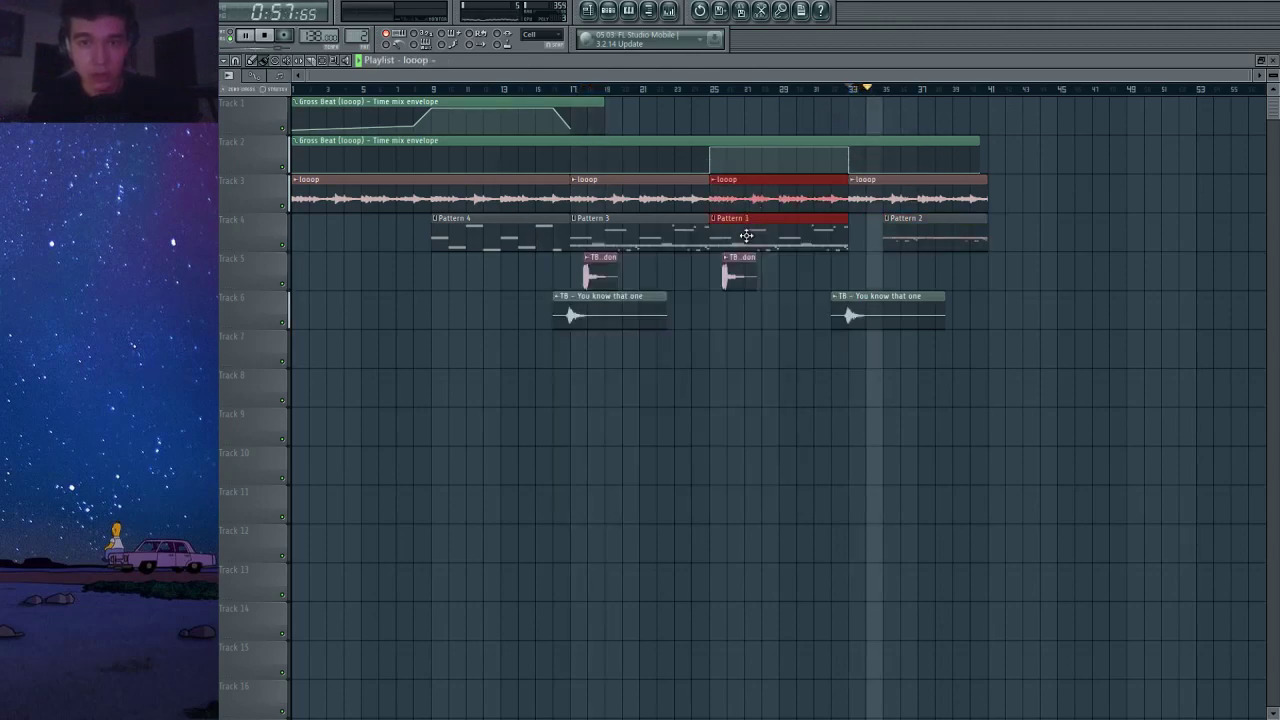
key("ctrl+c")
key("ctrl+v")
left_click_drag(355, 226, 1049, 228)
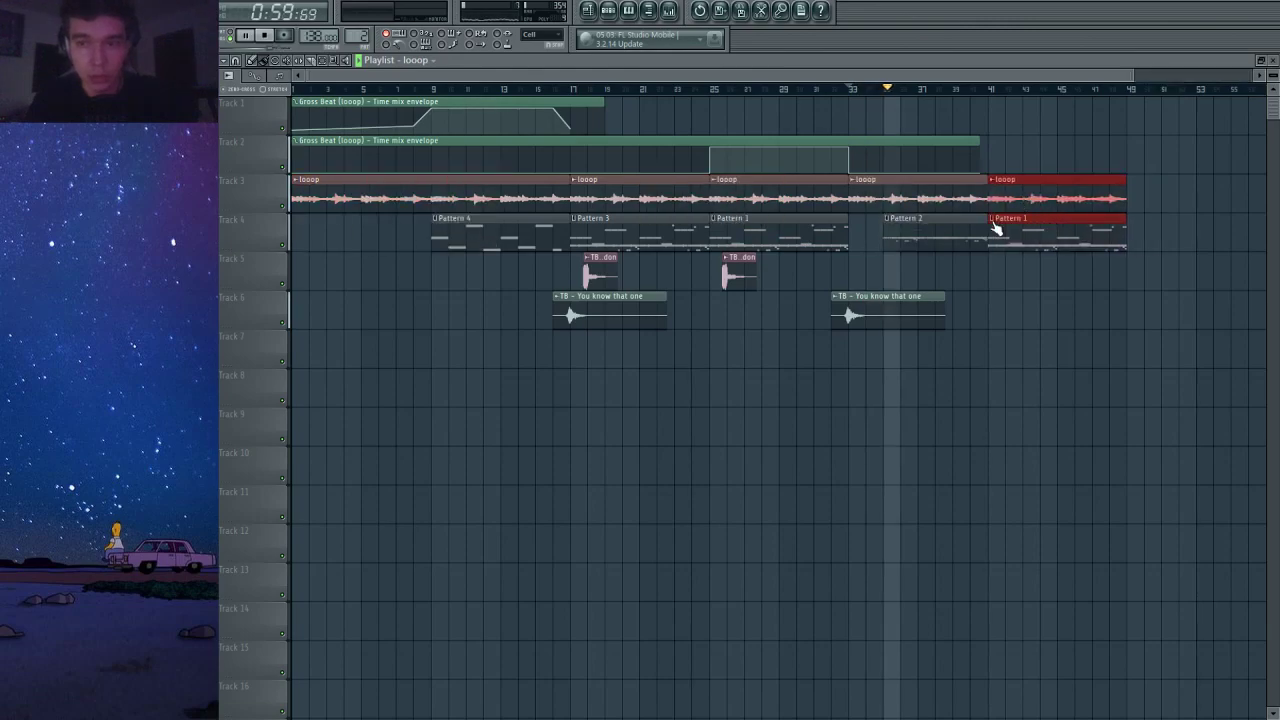
Cut the TB - Kick 5 and TB - Tamb 1 notes from the unique pattern at bar 41, keeping its 808 notes.
left_click(607, 13)
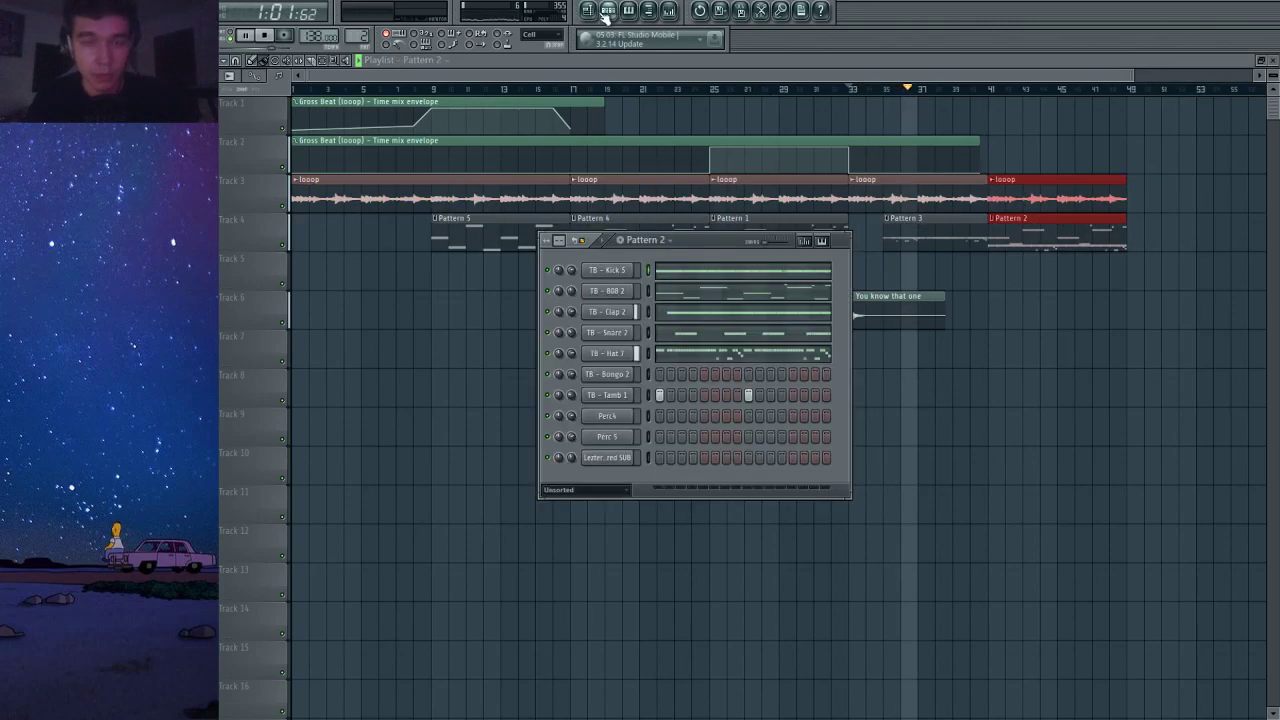
key("ctrl+x")
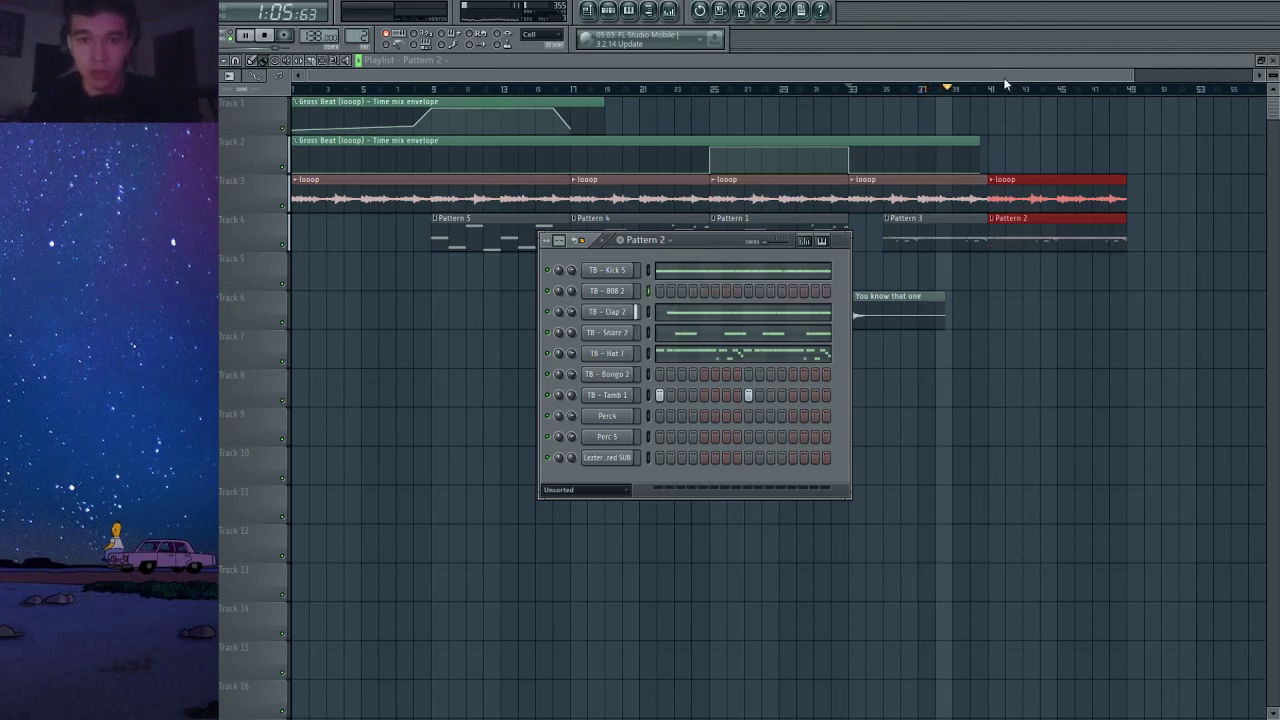
key("ctrl+v")
left_click(649, 271)
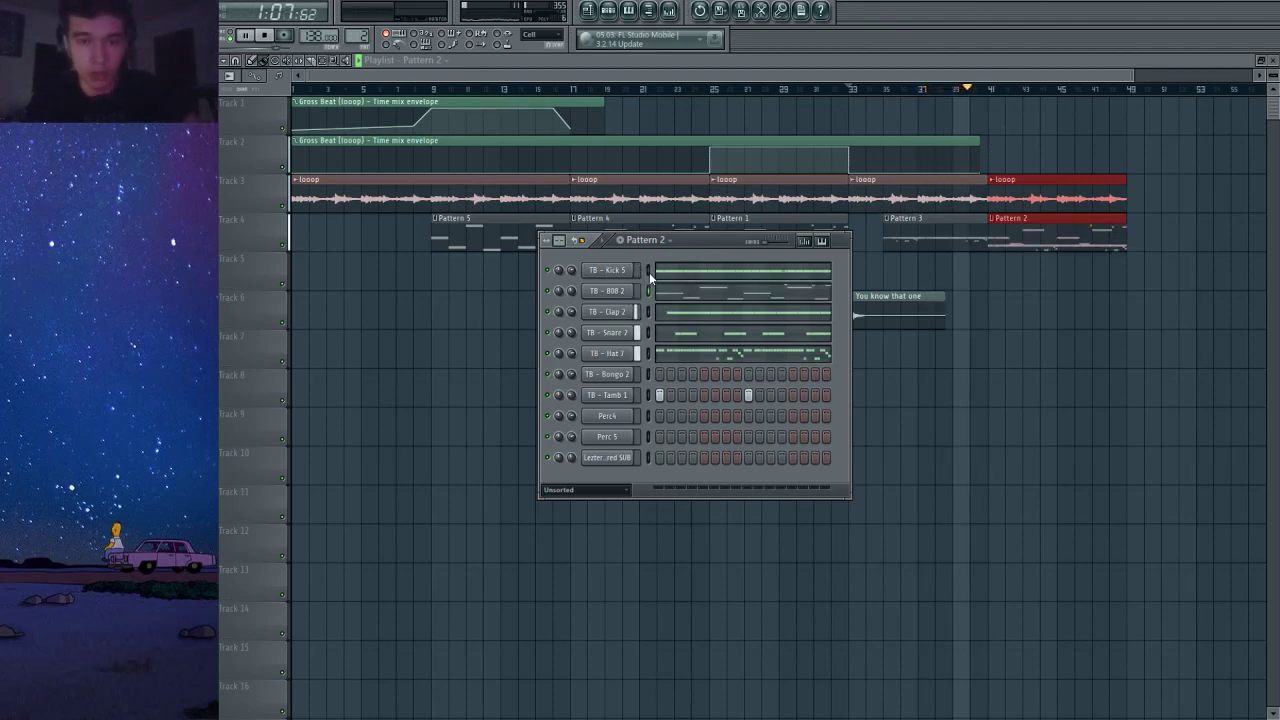
key("ctrl+x")
left_click(854, 83)
scroll(934, 157, "down", 2)
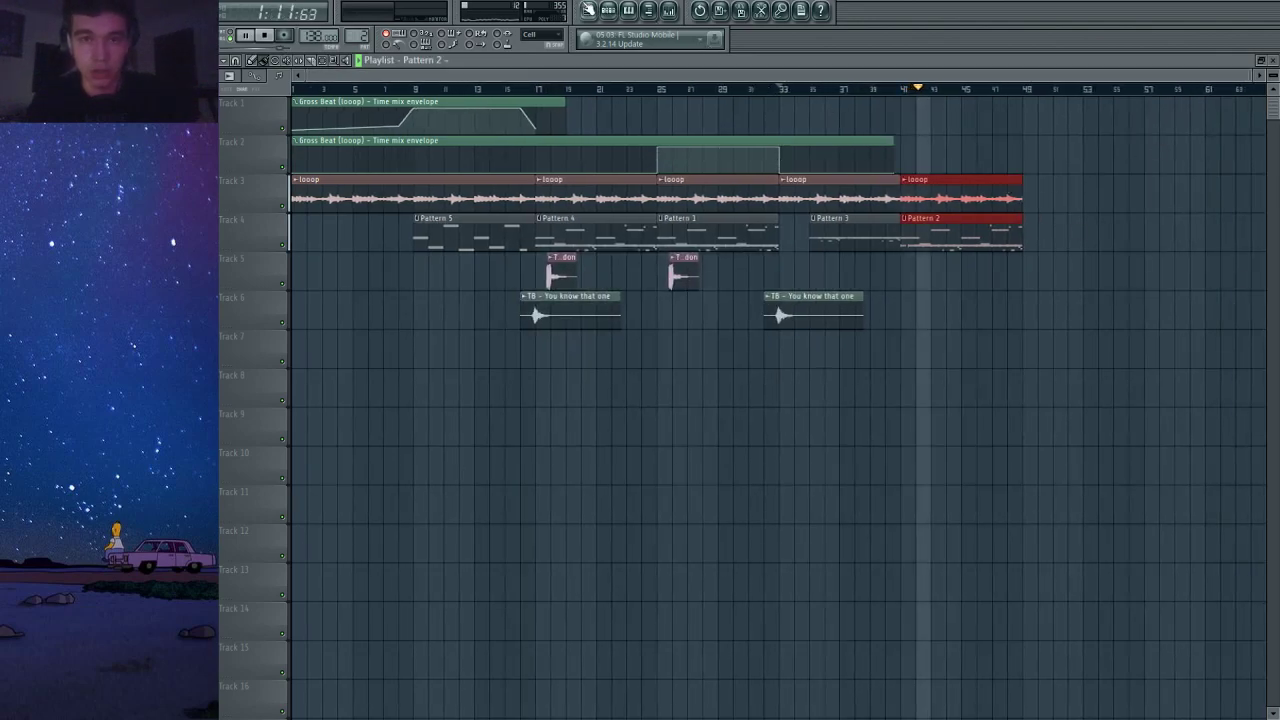
left_click(608, 11)
left_click(649, 395)
key("ctrl+x")
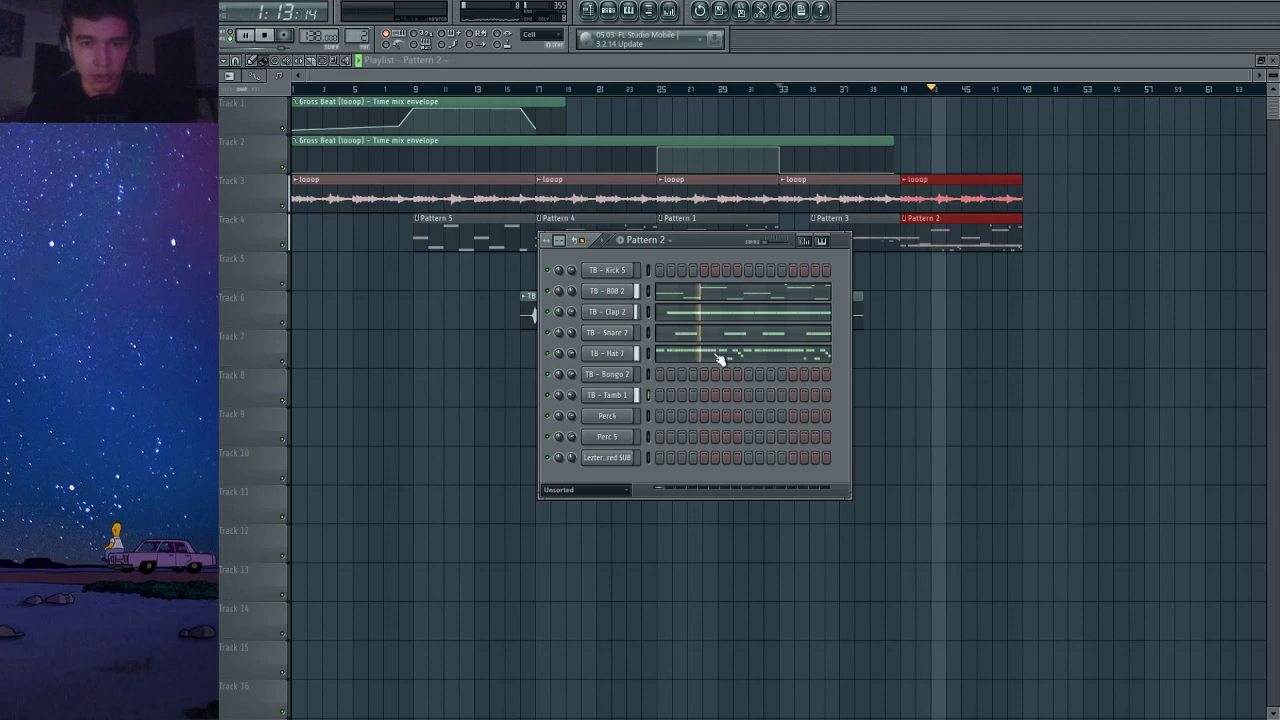
left_click(830, 76)
Place another looop clip and a Pattern 5 clip at bar 49 for a second build-up.
left_click(714, 190)
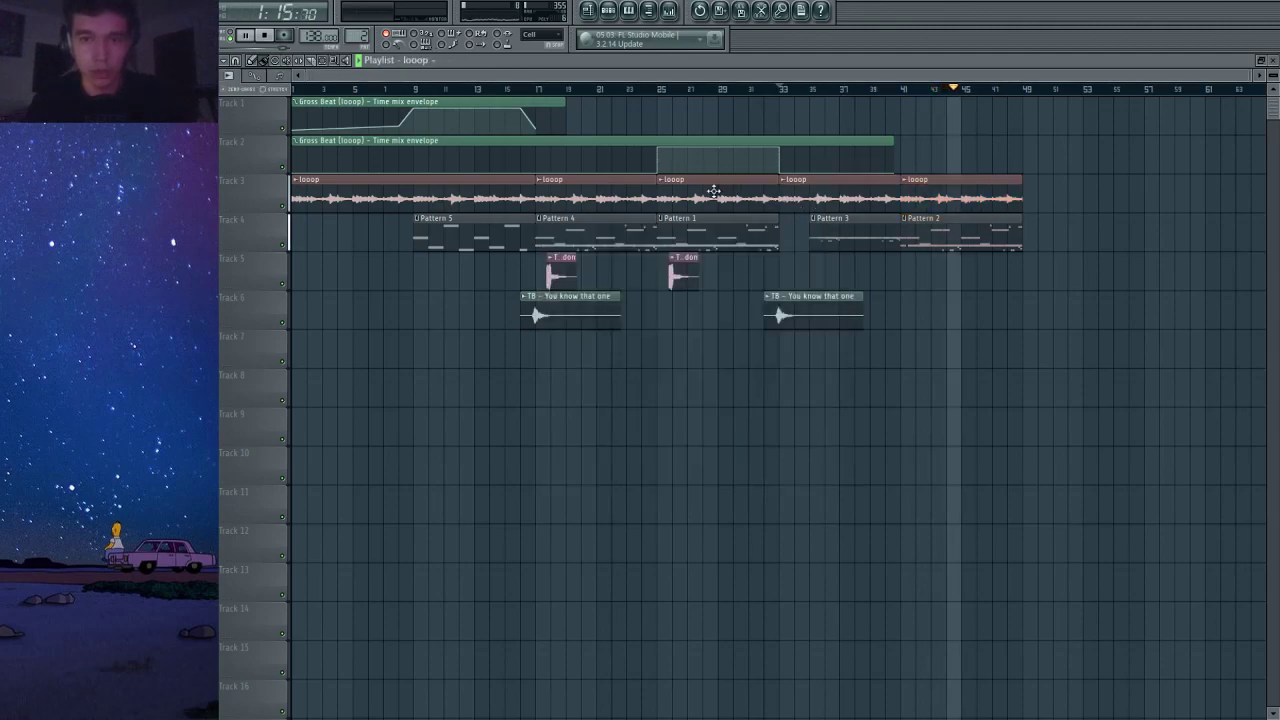
mouse_move(1109, 196)
left_mouse_down()
mouse_move(1128, 197)
mouse_move(1102, 198)
left_mouse_up()
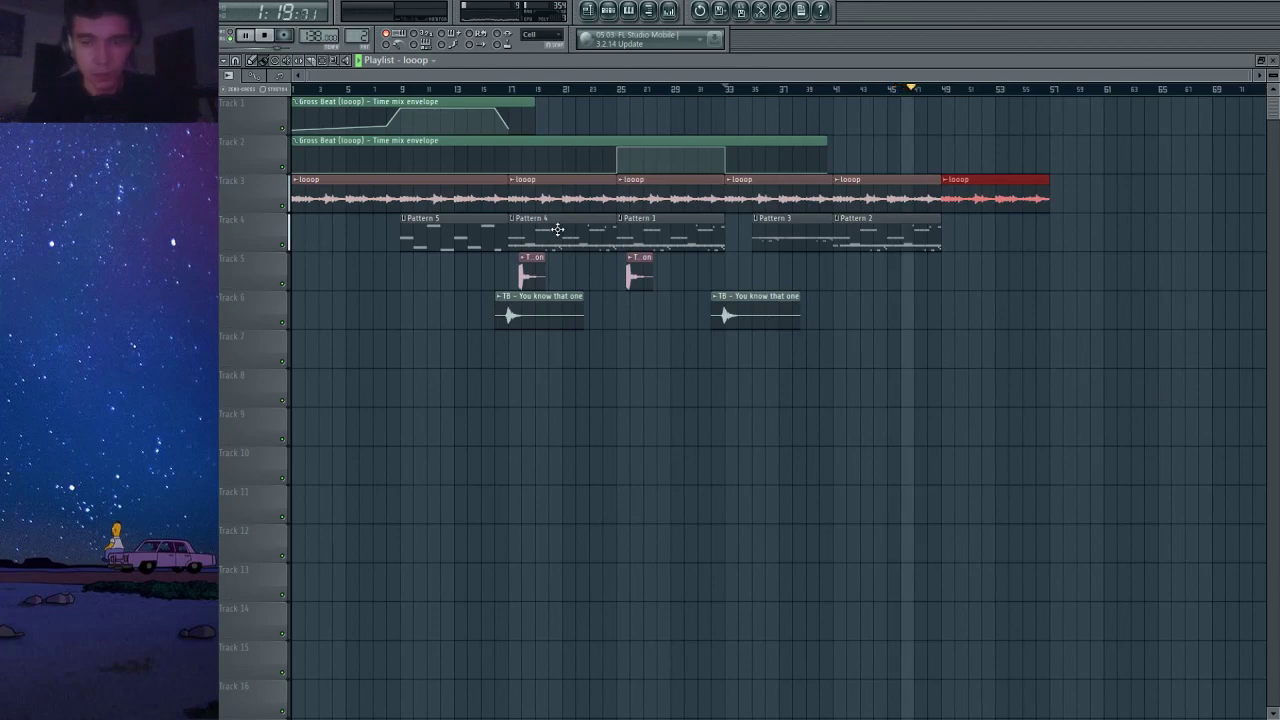
left_click(467, 240)
left_click(955, 232)
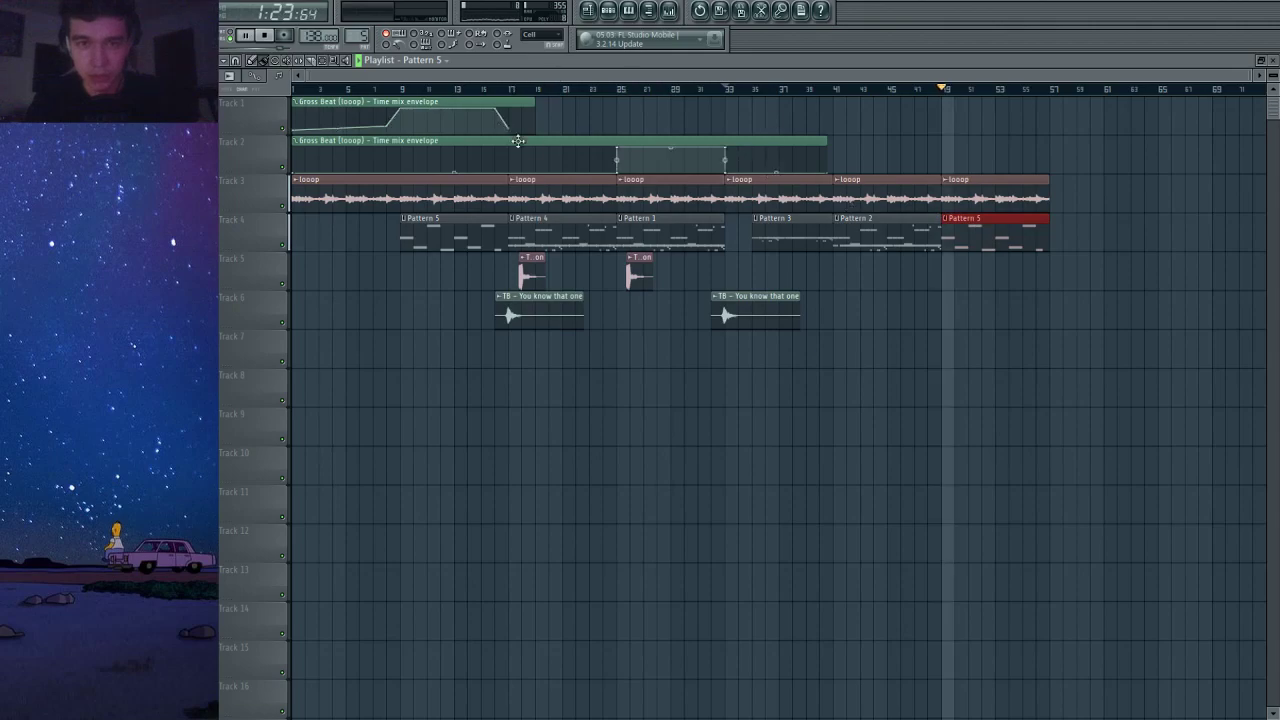
Extend the Track 1 Gross Beat time mix envelope to about bar 69 and add a raised section between bars 49 and 57.
left_click_drag(535, 105, 1225, 122)
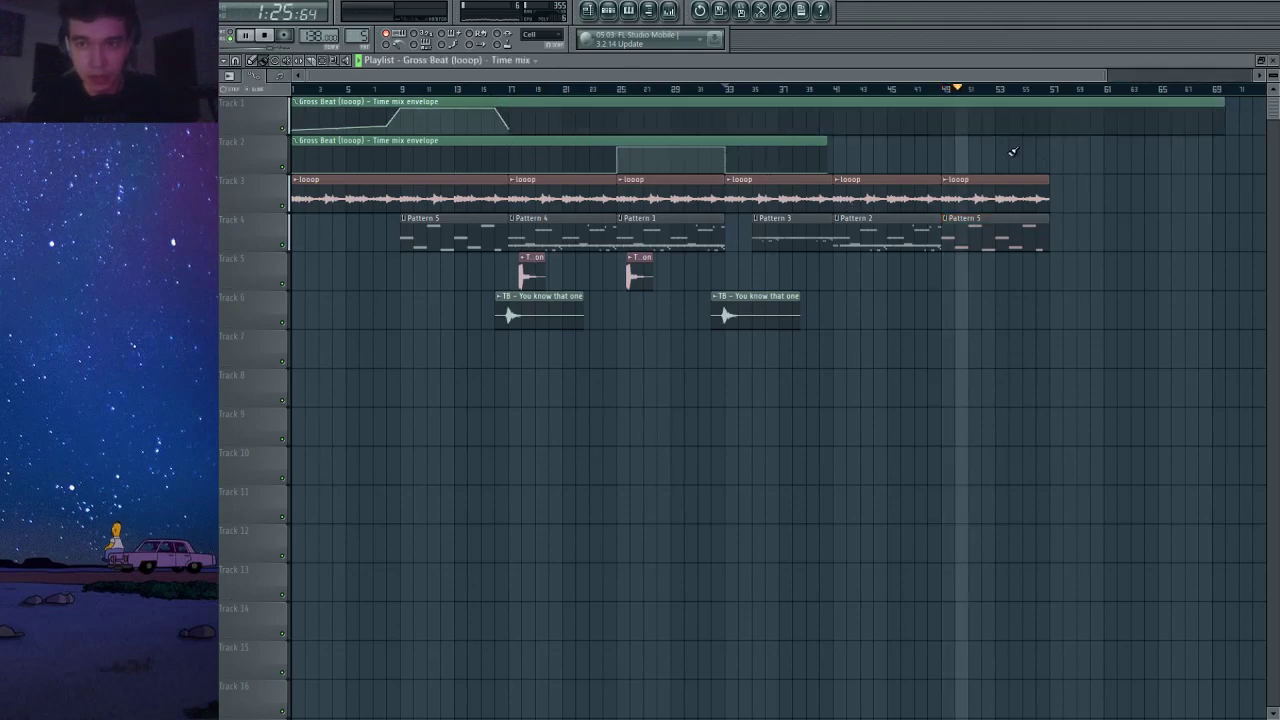
left_click(945, 130)
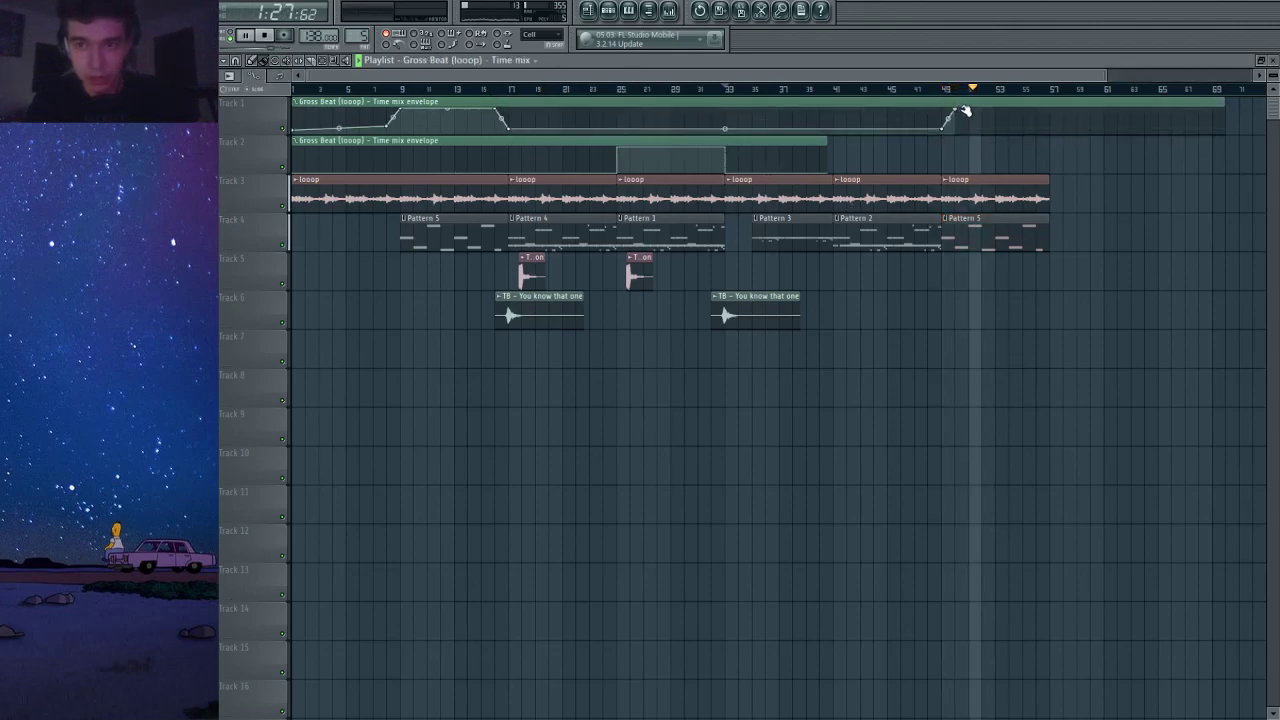
left_click_drag(965, 111, 974, 110)
right_click(1022, 109)
right_click(1037, 103)
key("ctrl+z")
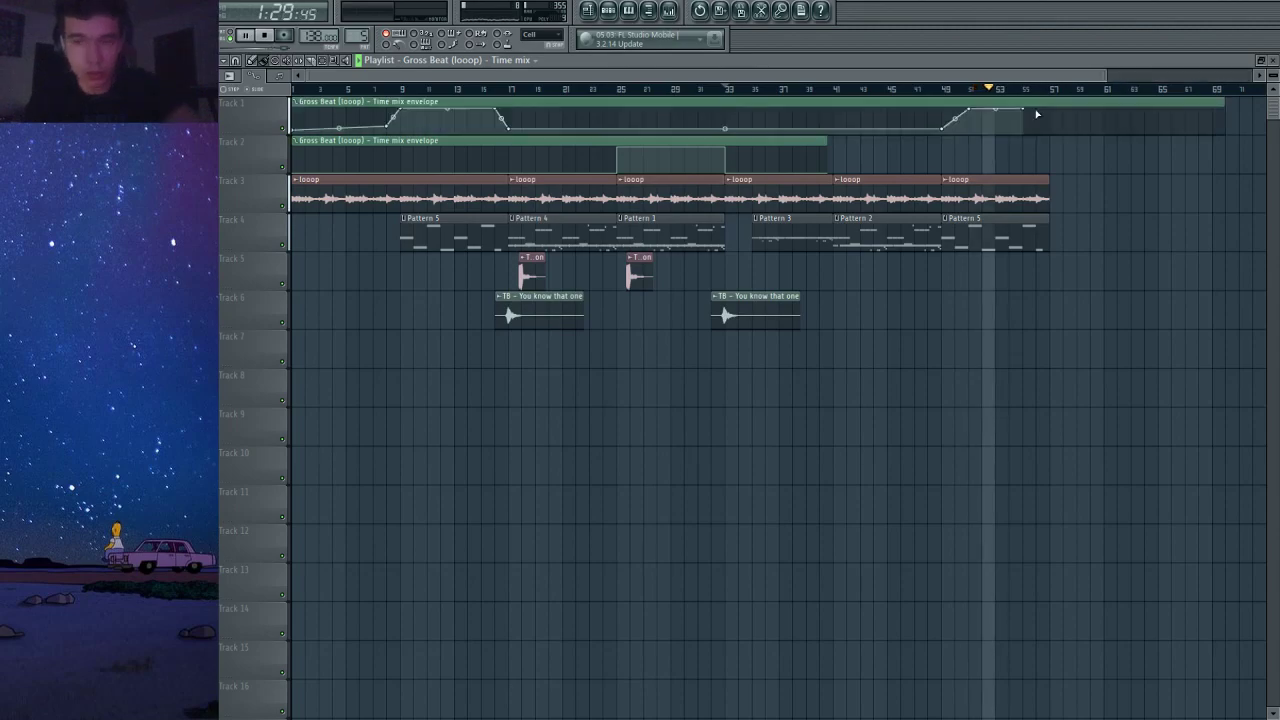
scroll(1038, 114, "up", 4)
right_click(1046, 108)
right_click(1063, 124)
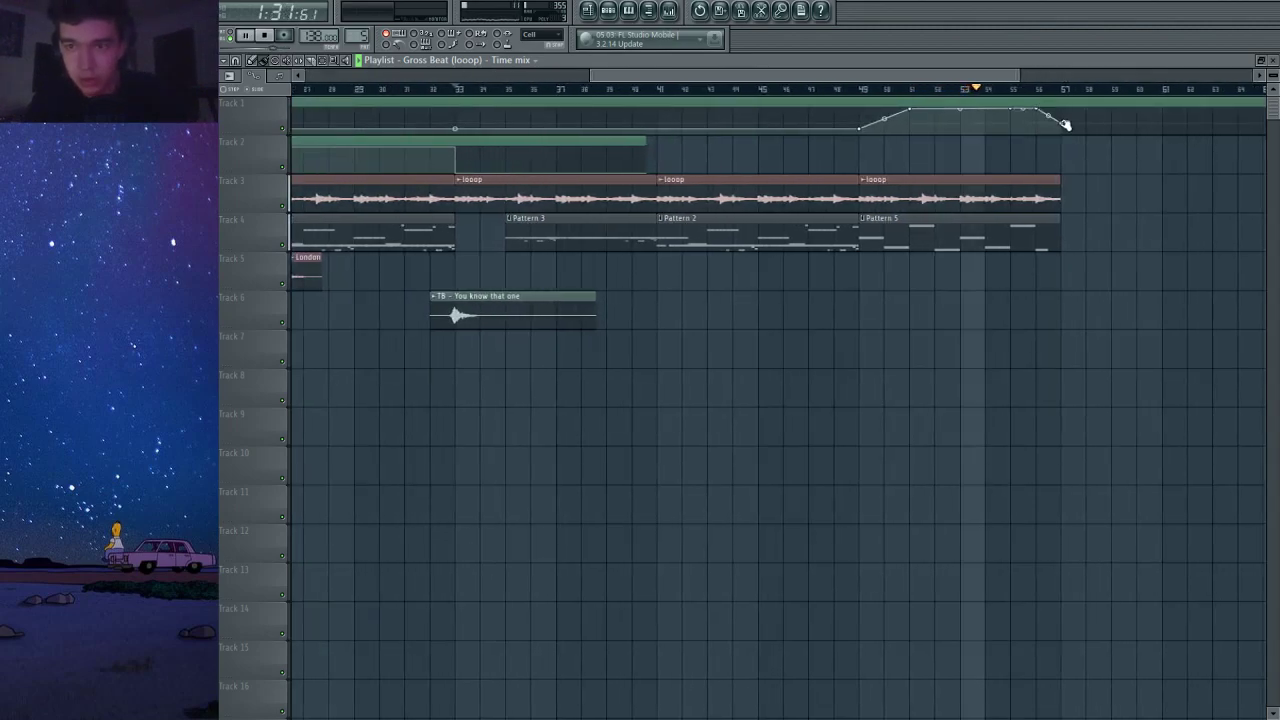
Duplicate the Track 3 to Track 6 clips spanning bars 17 to 57 and align the copies to start at bar 57.
scroll(1066, 125, "down", 4)
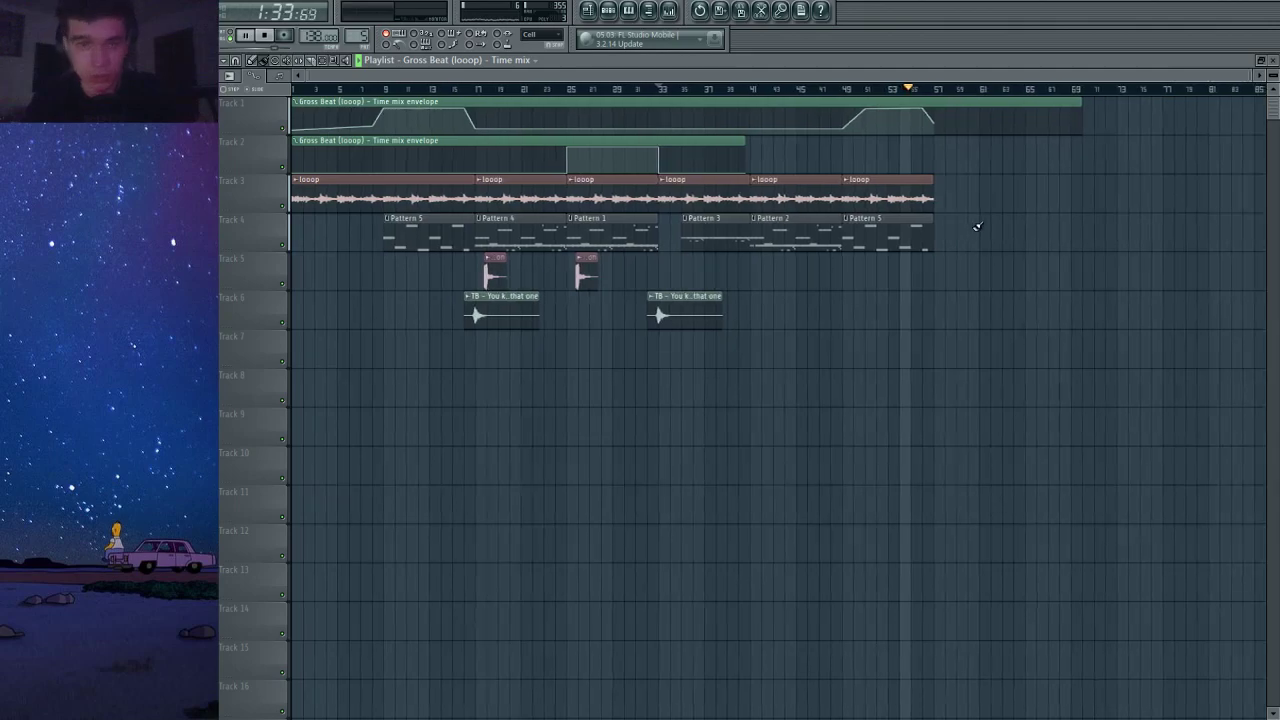
left_click_drag(974, 177, 496, 382)
key("ctrl+b")
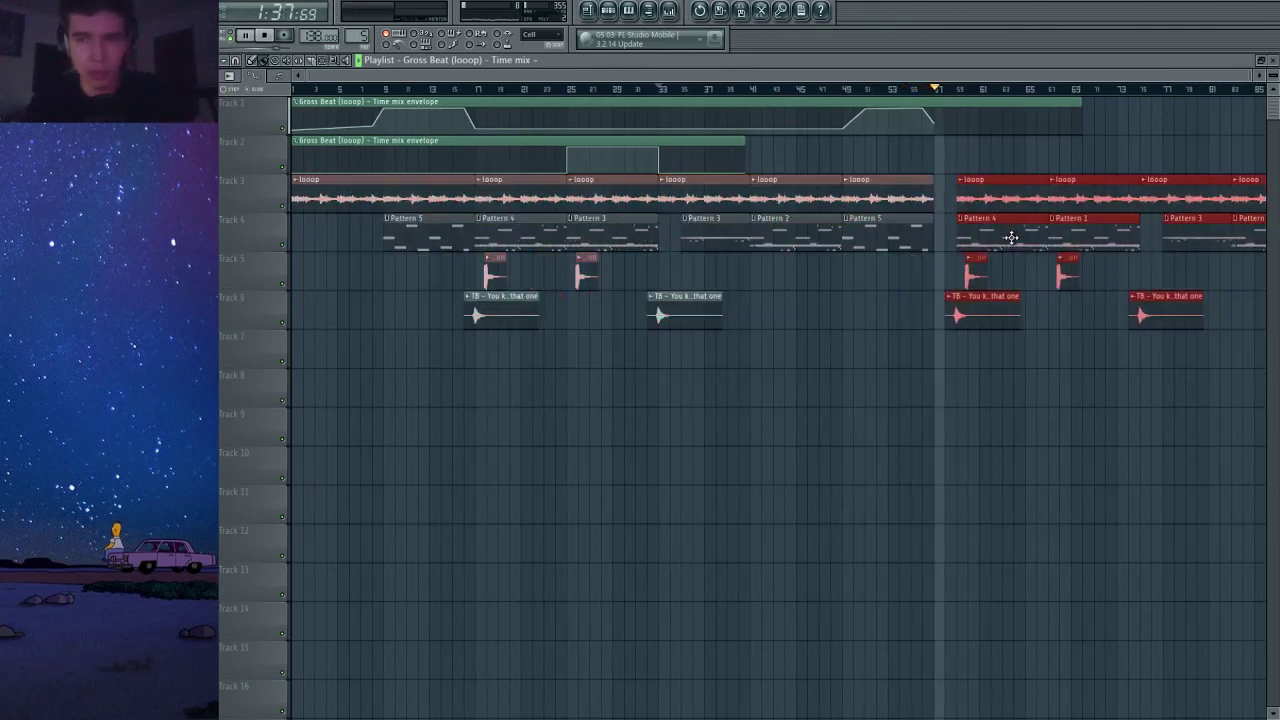
scroll(1012, 237, "up", 3)
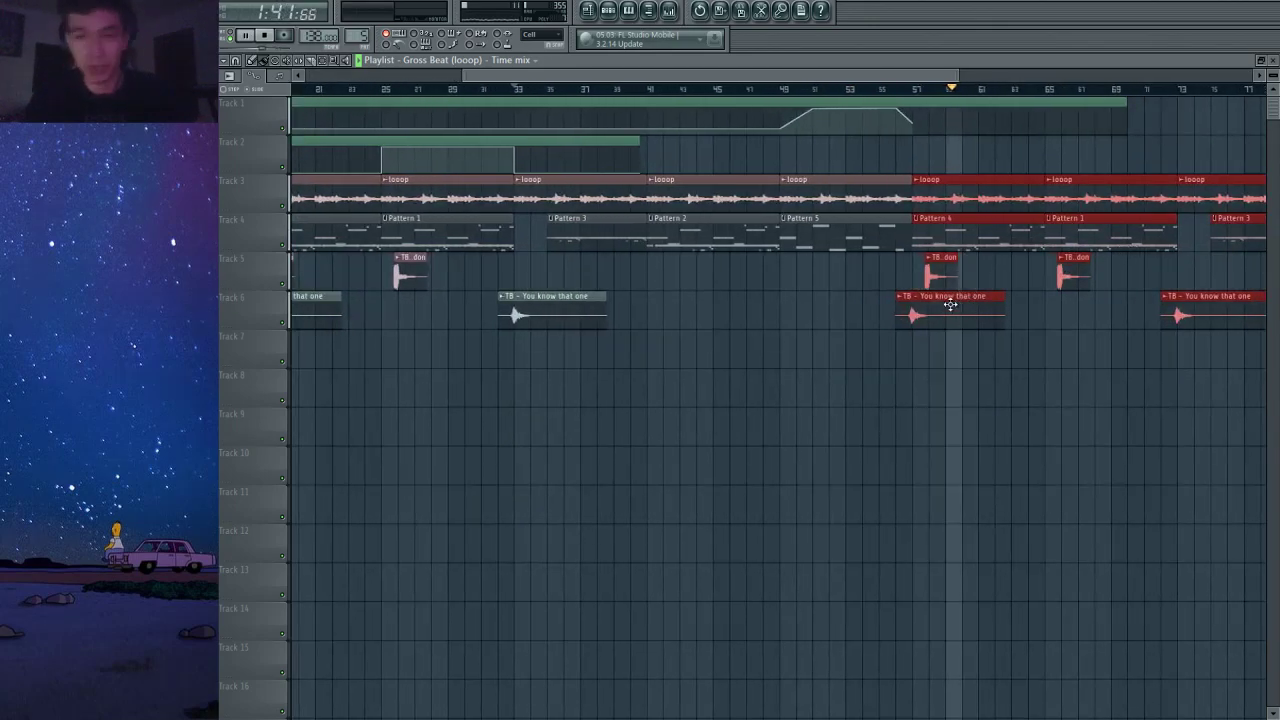
scroll(950, 305, "down", 3)
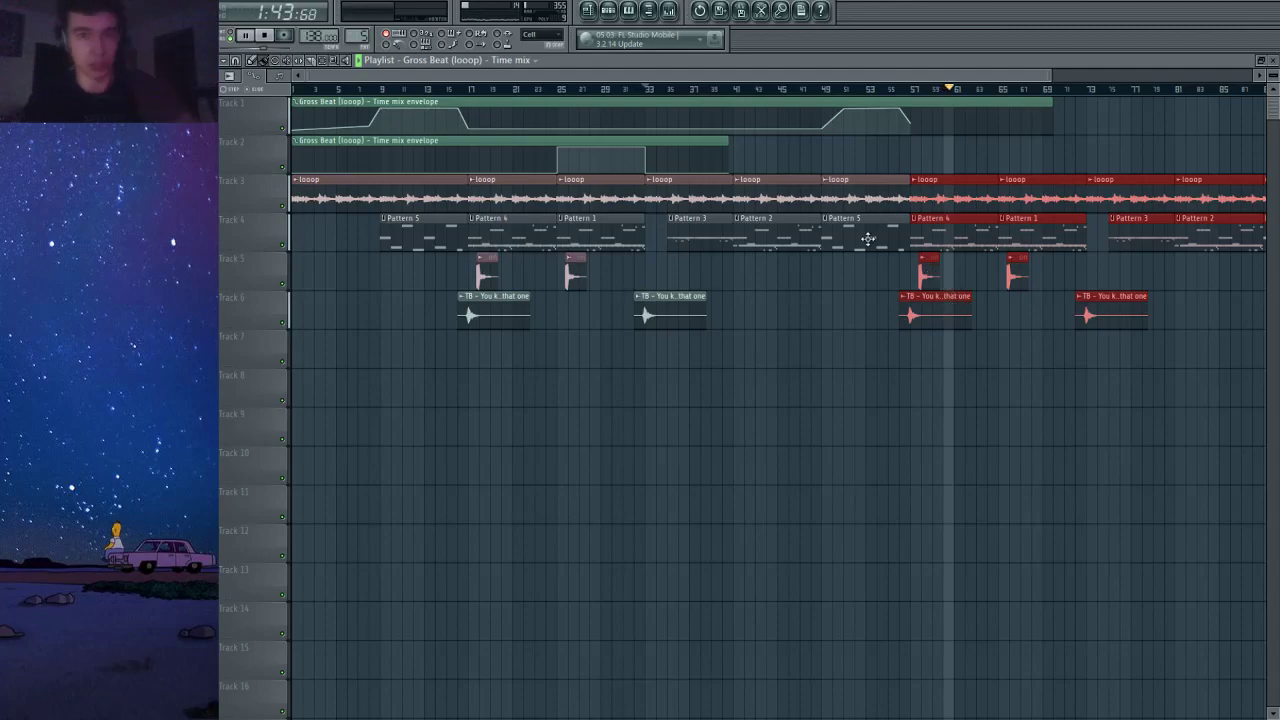
scroll(864, 247, "down", 2)
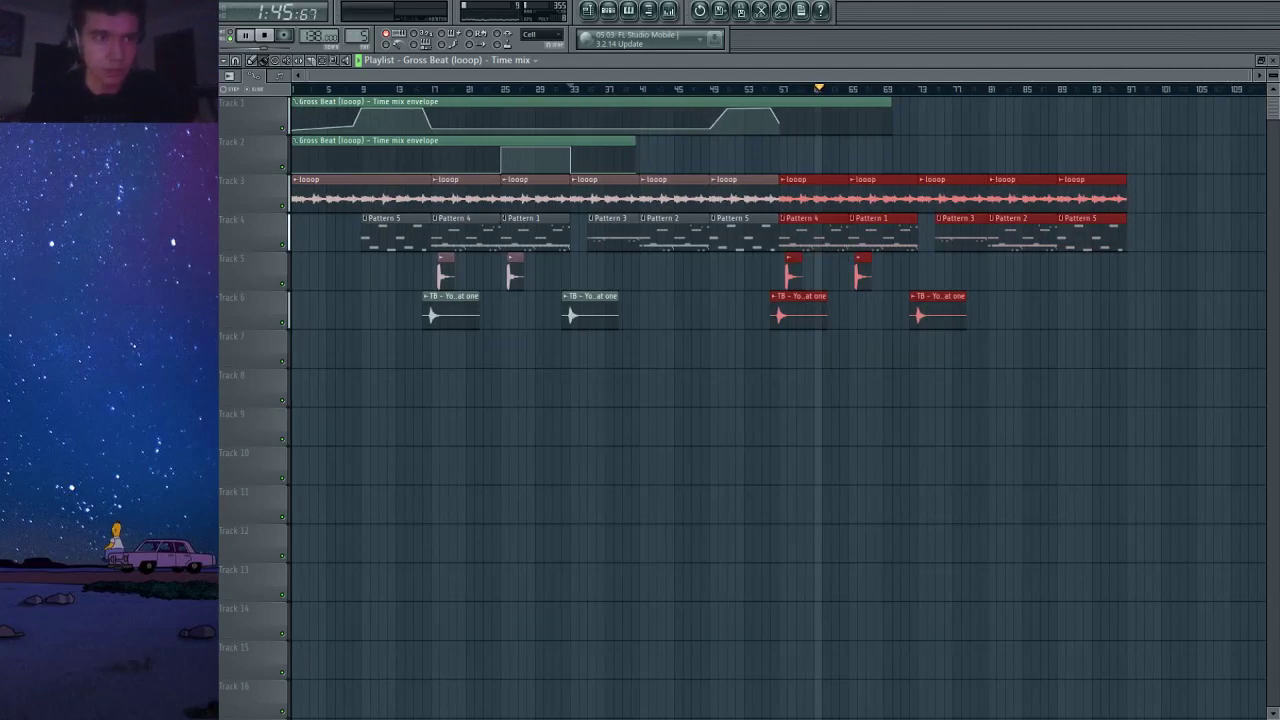
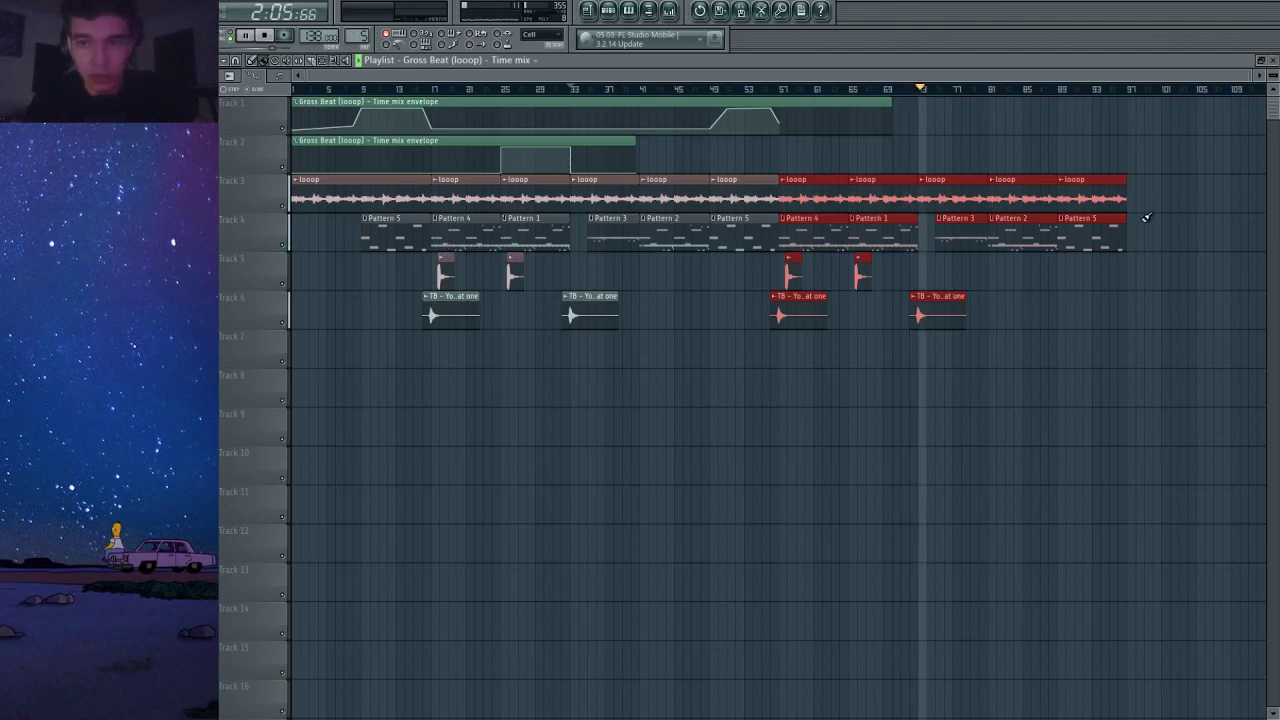
Copy the Pattern 4 and Pattern 1 drop section from bar 57, including its looop and vocal clips, to bar 97.
left_click_drag(906, 136, 790, 402)
key("ctrl+v")
left_click_drag(338, 198, 1146, 218)
scroll(1146, 218, "up", 4)
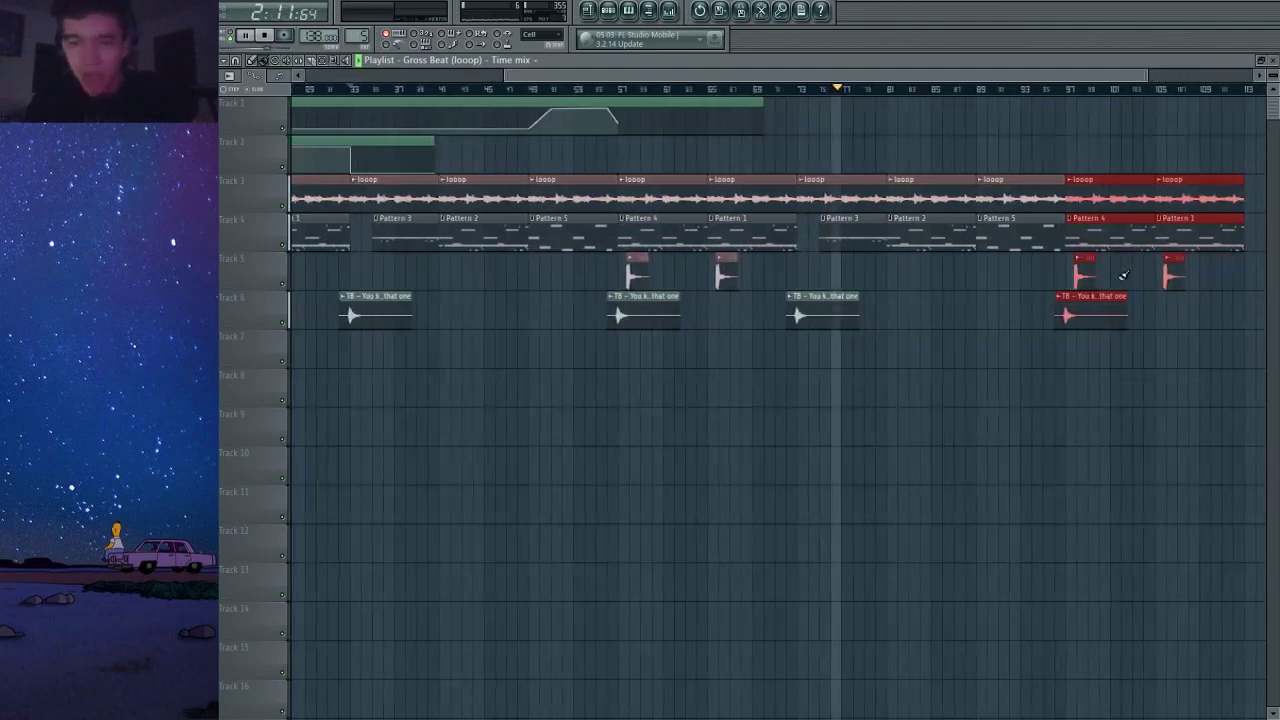
scroll(1051, 247, "down", 4)
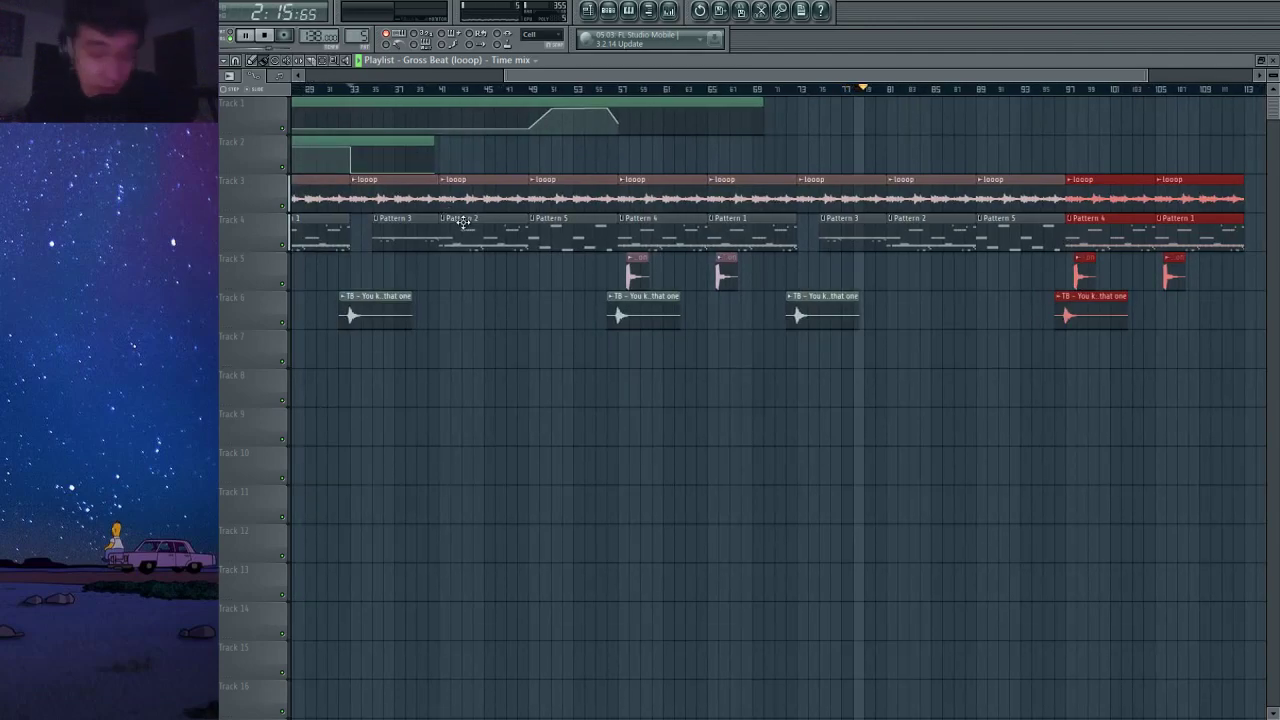
scroll(764, 220, "down", 3)
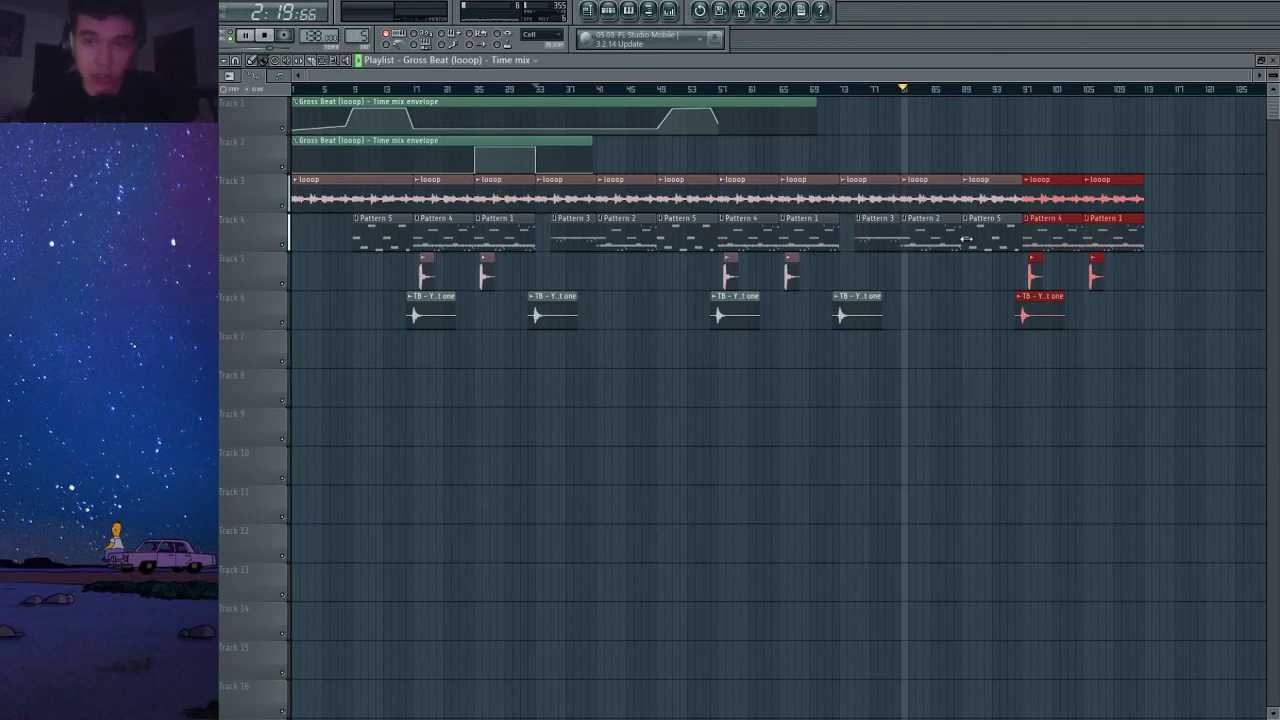
scroll(1223, 266, "up", 3)
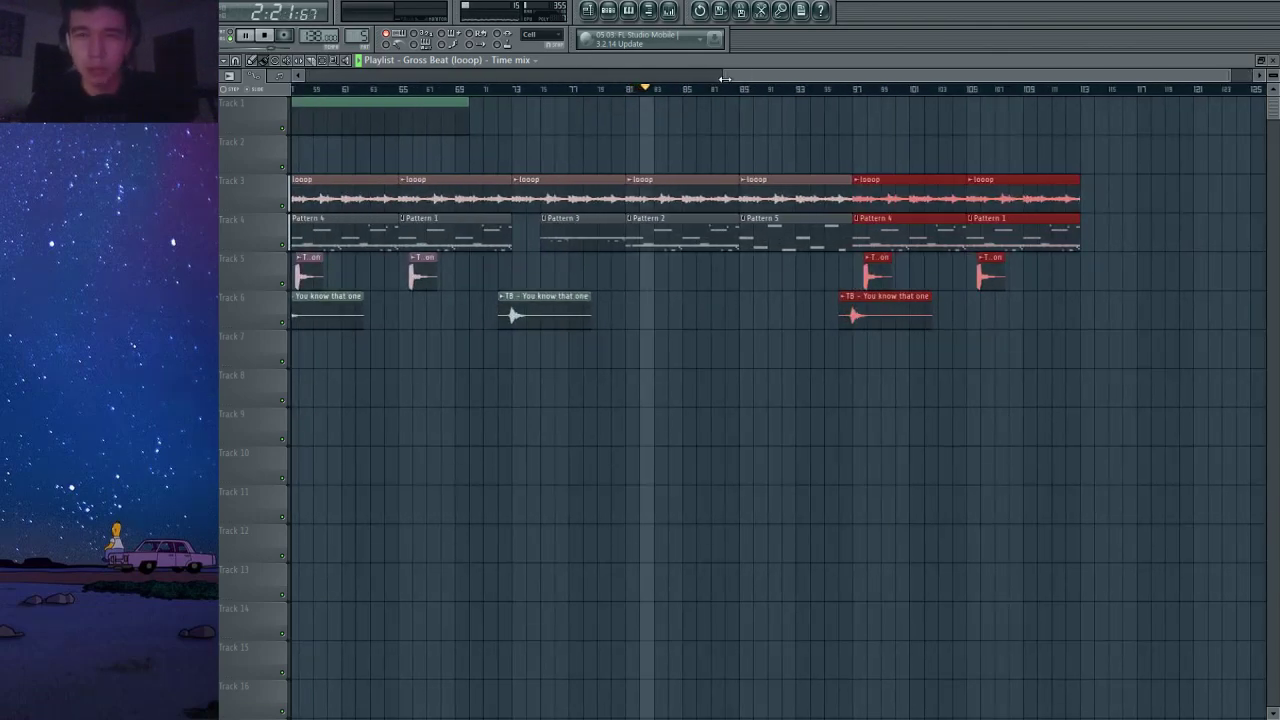
left_click_drag(728, 79, 787, 79)
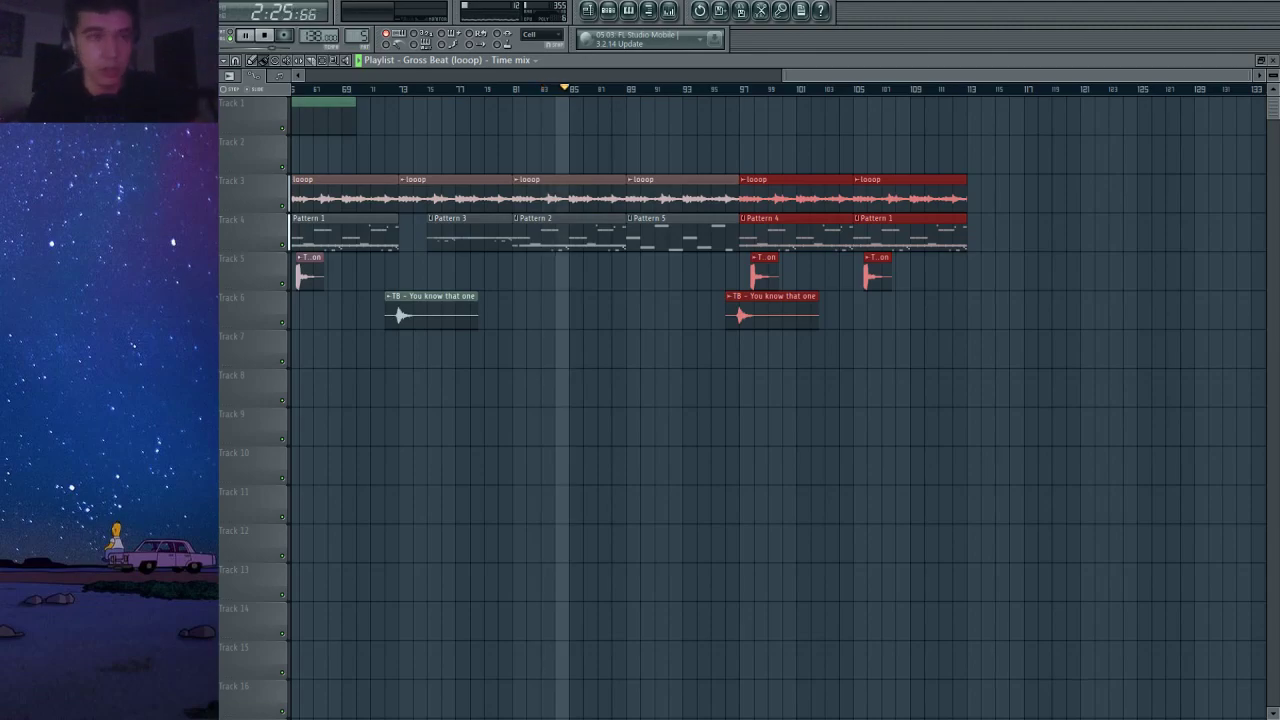
scroll(466, 136, "down", 3)
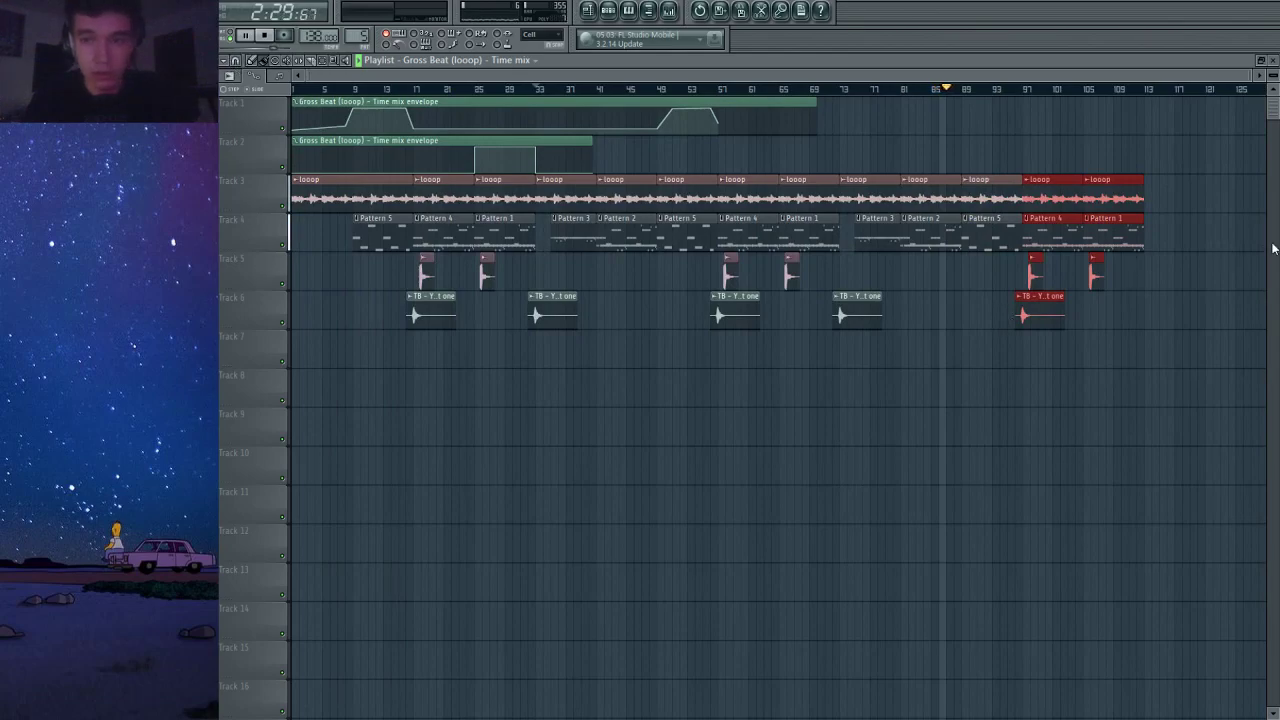
Extend the Track 1 Gross Beat time mix envelope to about bar 129 and add a raised section between bars 88 and 97.
scroll(1248, 289, "up", 5)
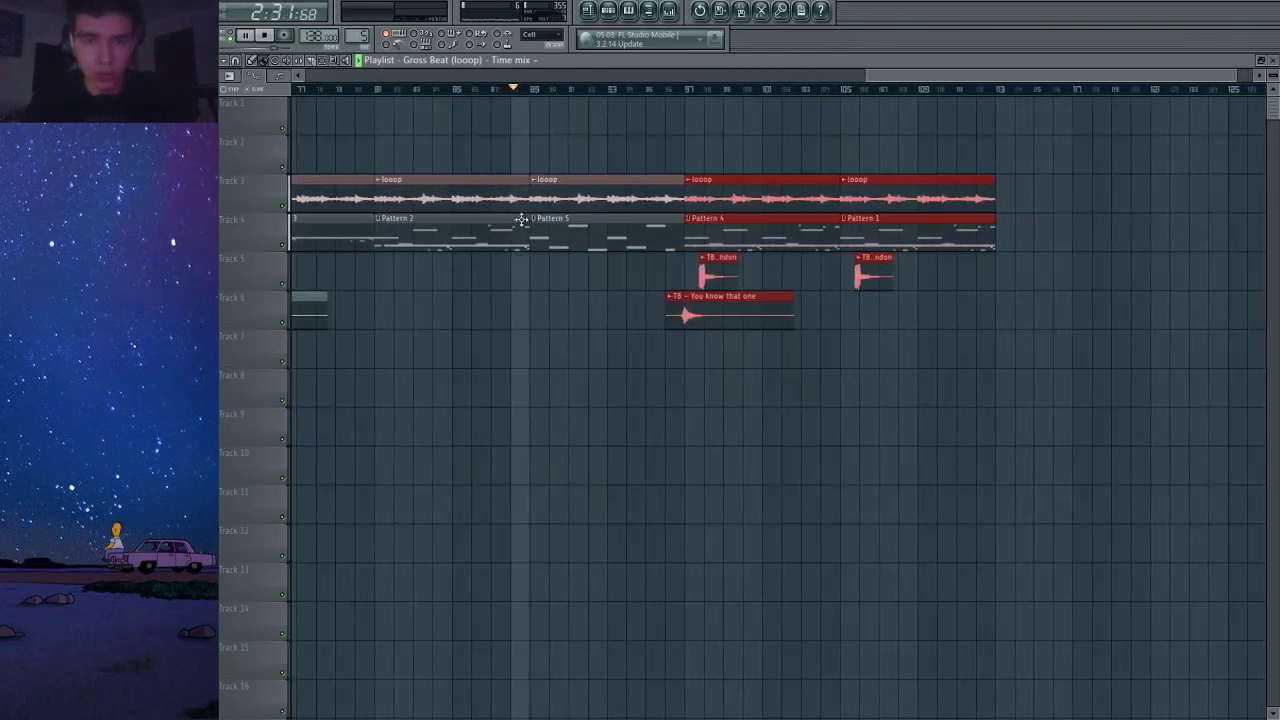
scroll(521, 219, "down", 3)
scroll(824, 152, "up", 3)
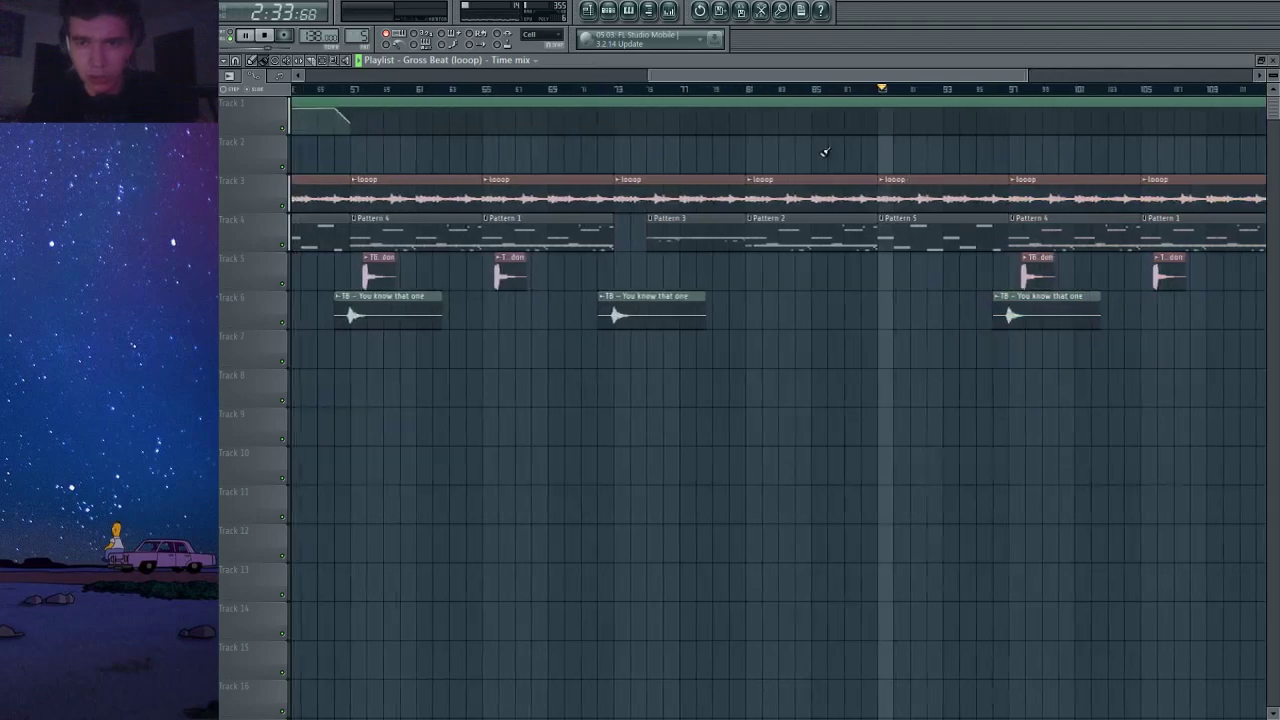
left_click(866, 128)
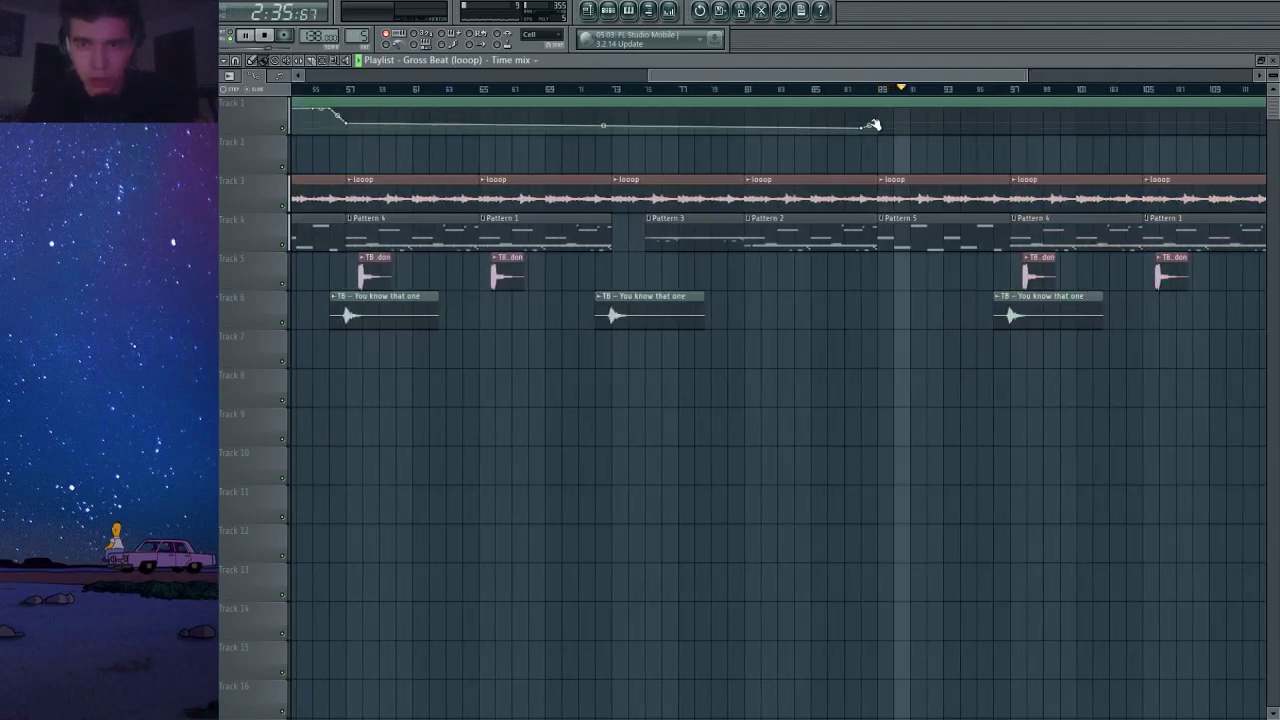
left_click_drag(895, 108, 985, 105)
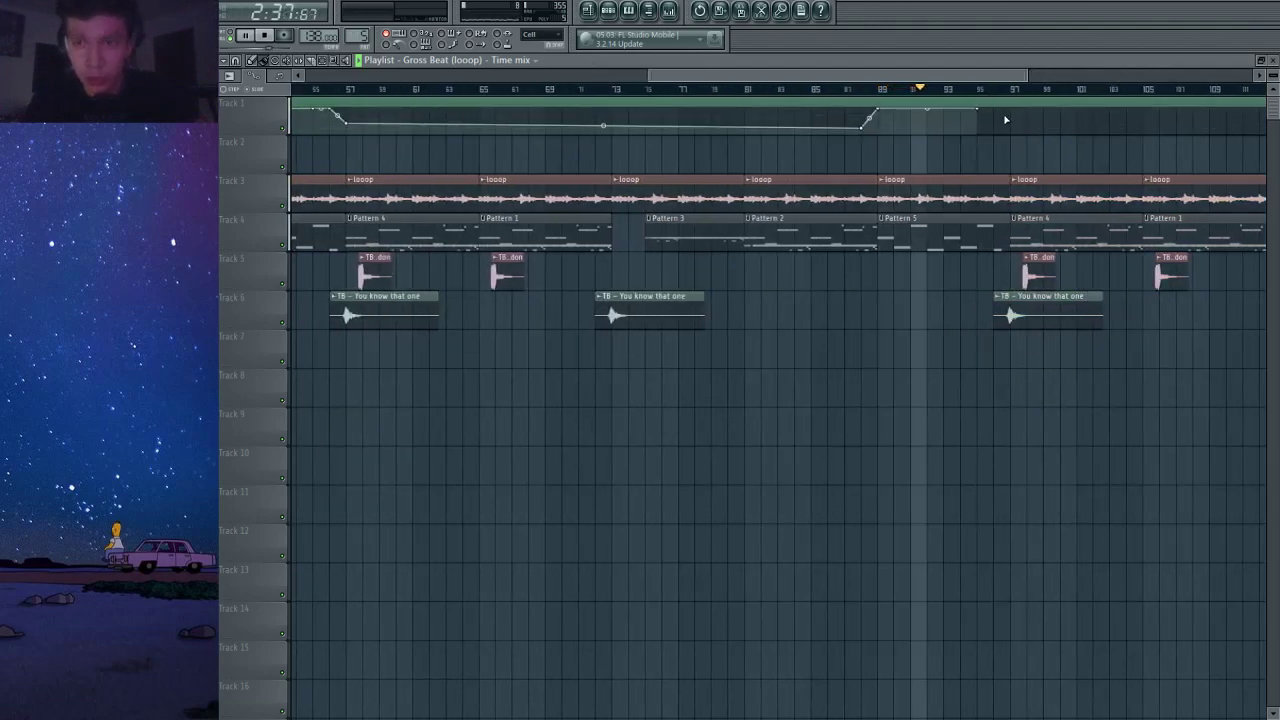
scroll(1088, 143, "down", 3)
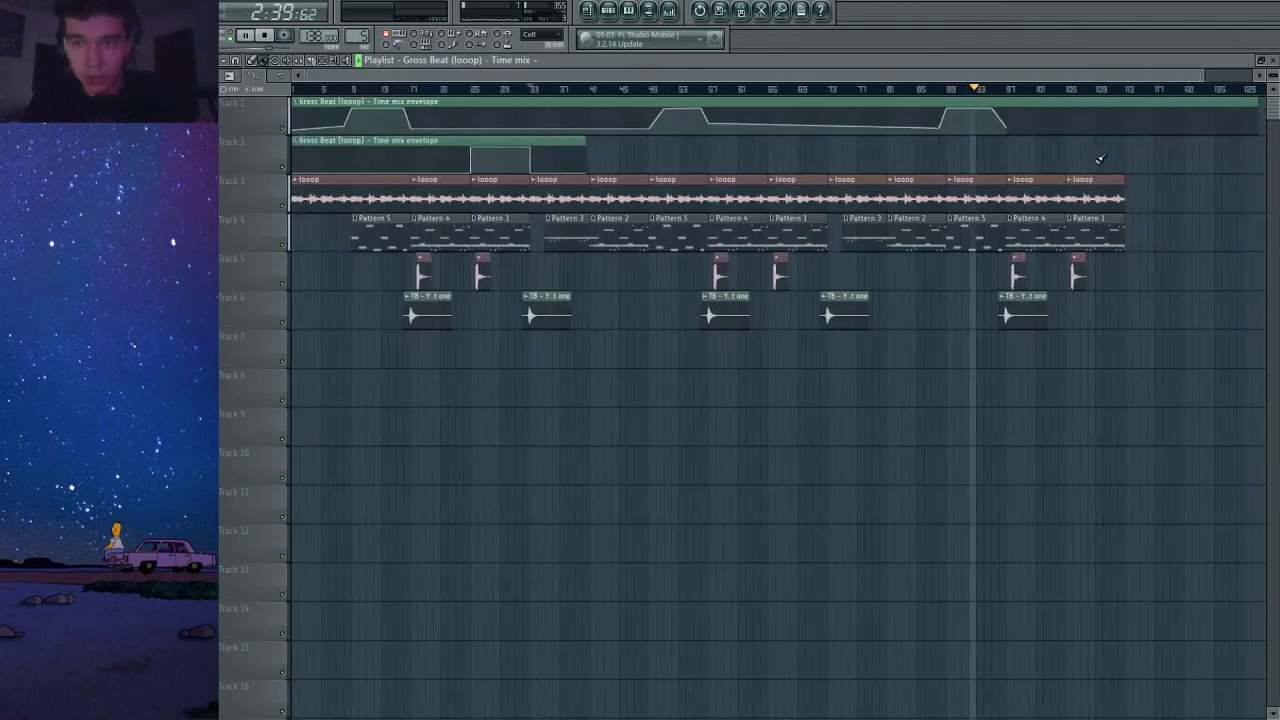
scroll(1040, 233, "up", 3)
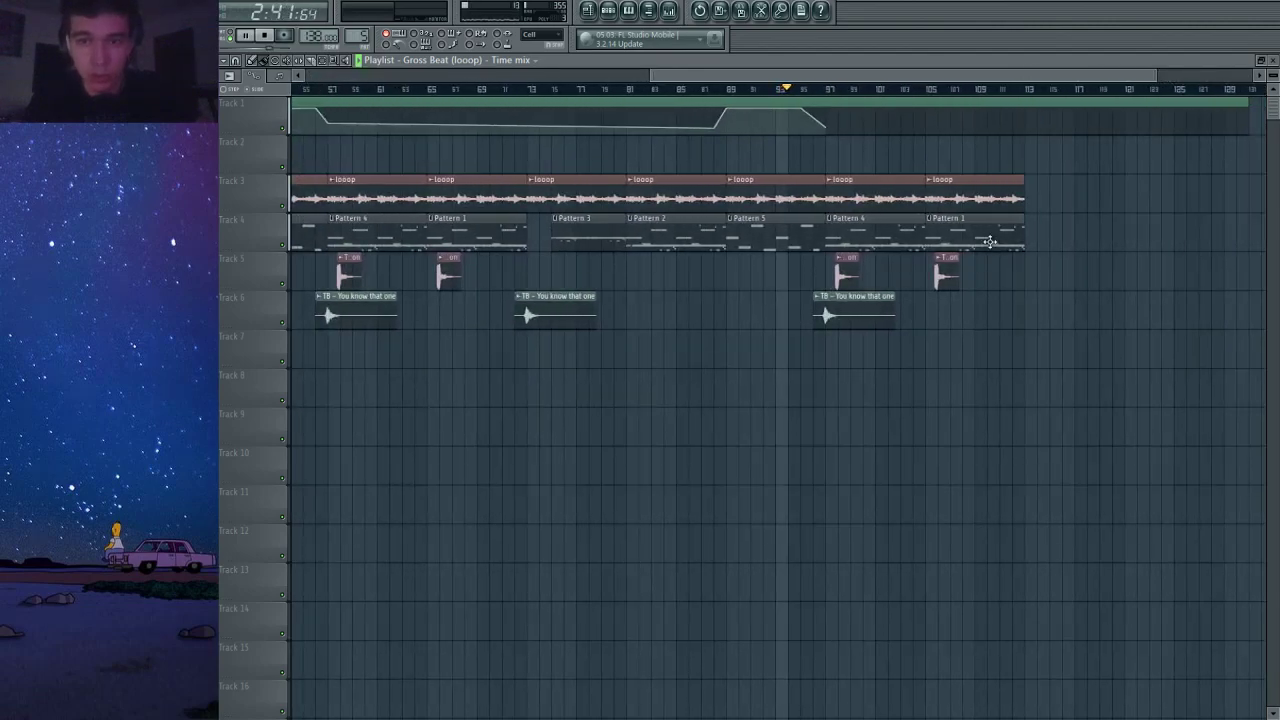
scroll(989, 241, "down", 3)
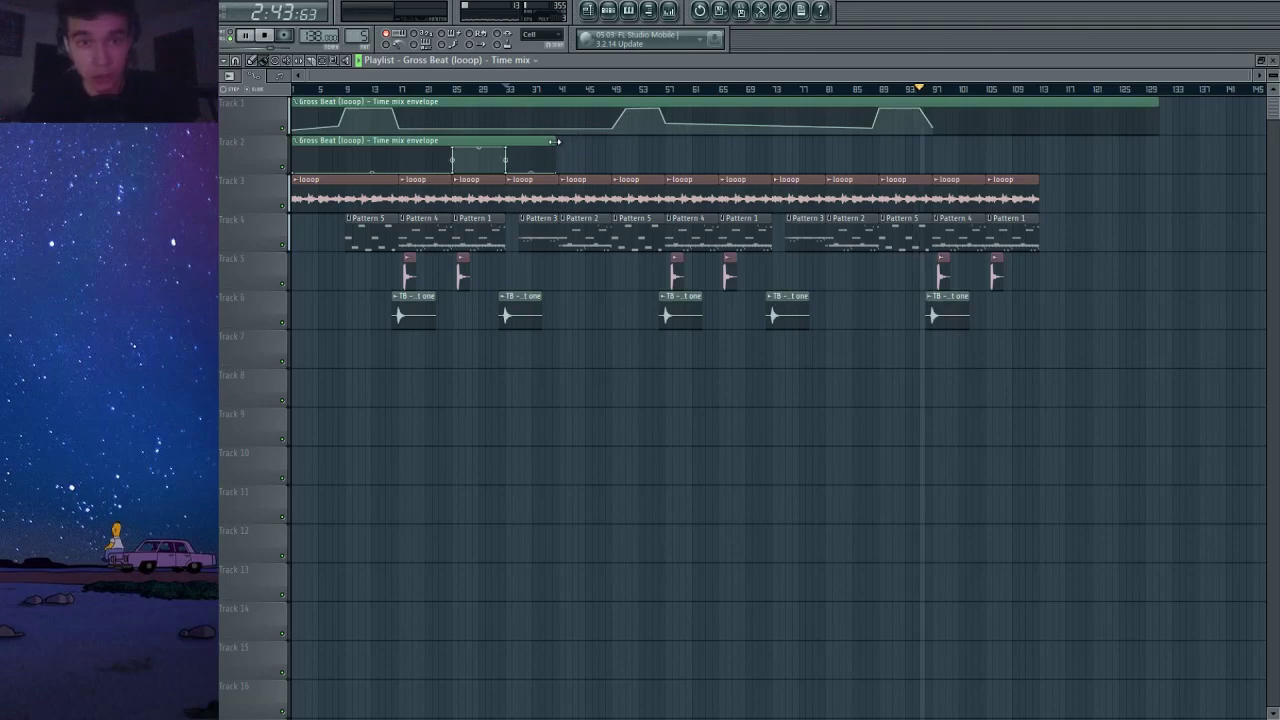
Extend the Track 2 Gross Beat time mix envelope to about bar 142 with raised blocks between bars 65–73 and 105–113.
left_click_drag(555, 142, 1237, 142)
scroll(703, 212, "up", 3)
right_click(739, 174)
left_click_drag(739, 174, 742, 200)
right_click(872, 169)
left_click_drag(872, 169, 877, 137)
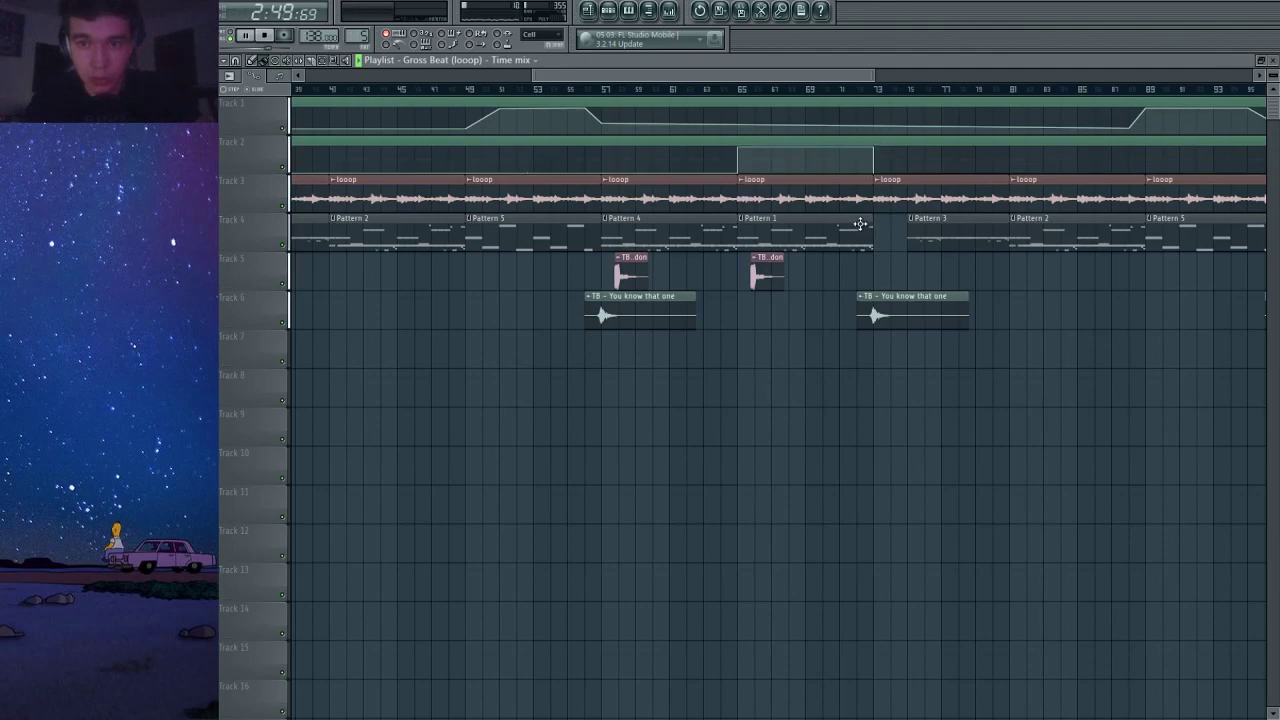
scroll(860, 224, "down", 4)
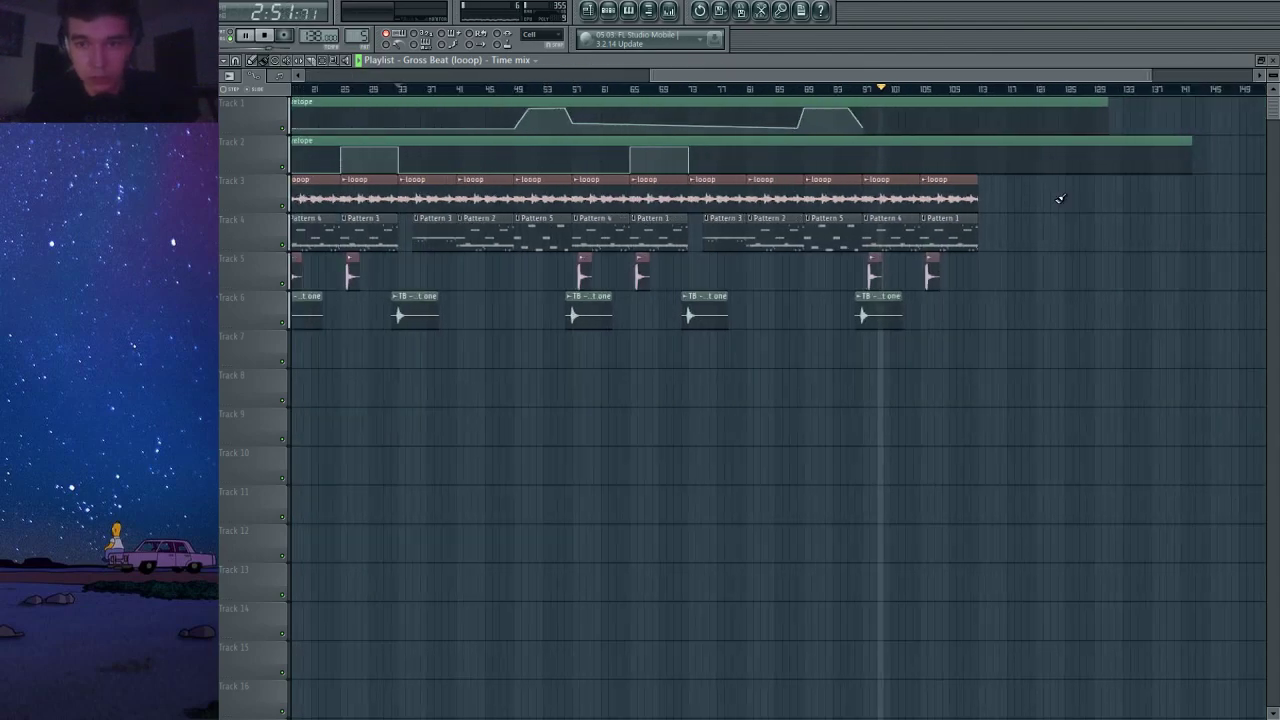
scroll(831, 166, "up", 5)
right_click(1033, 156)
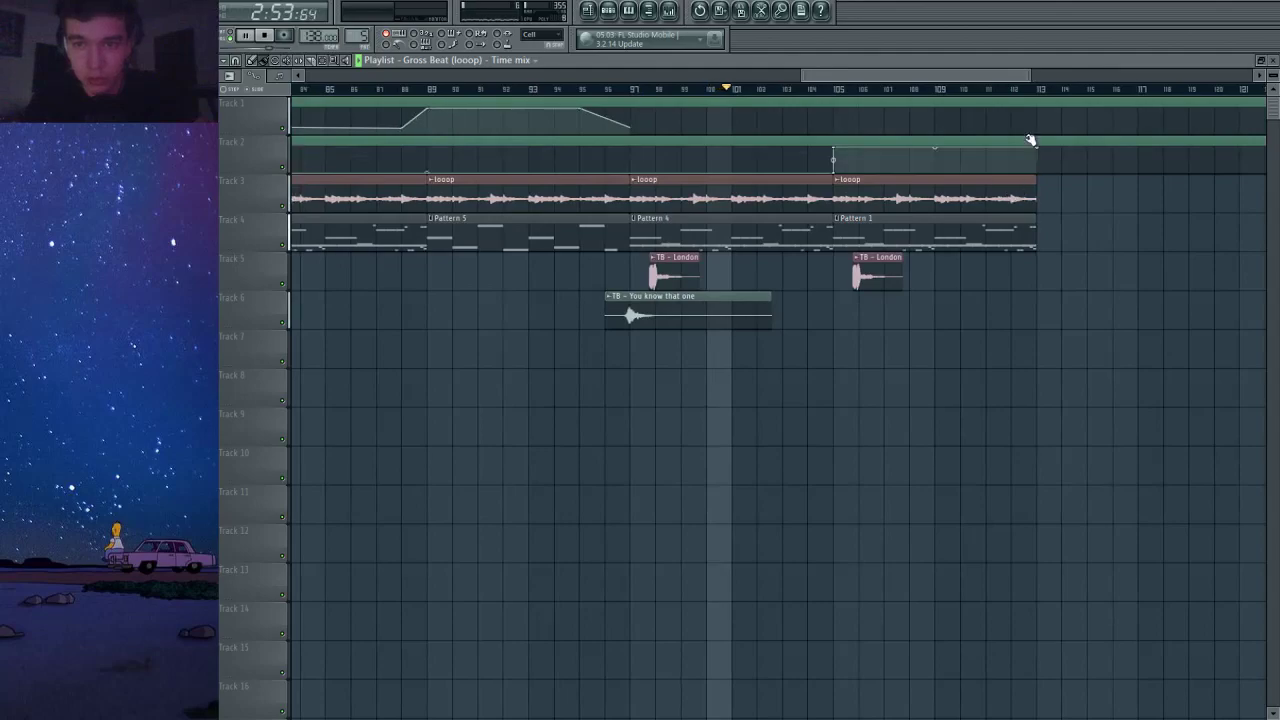
Extend the looop melody to about bar 129 with two more copies and shorten the Track 1 and Track 2 envelopes to about bars 119 and 124.
scroll(1056, 219, "down", 4)
scroll(1078, 208, "up", 1)
left_click_drag(1087, 208, 1012, 197)
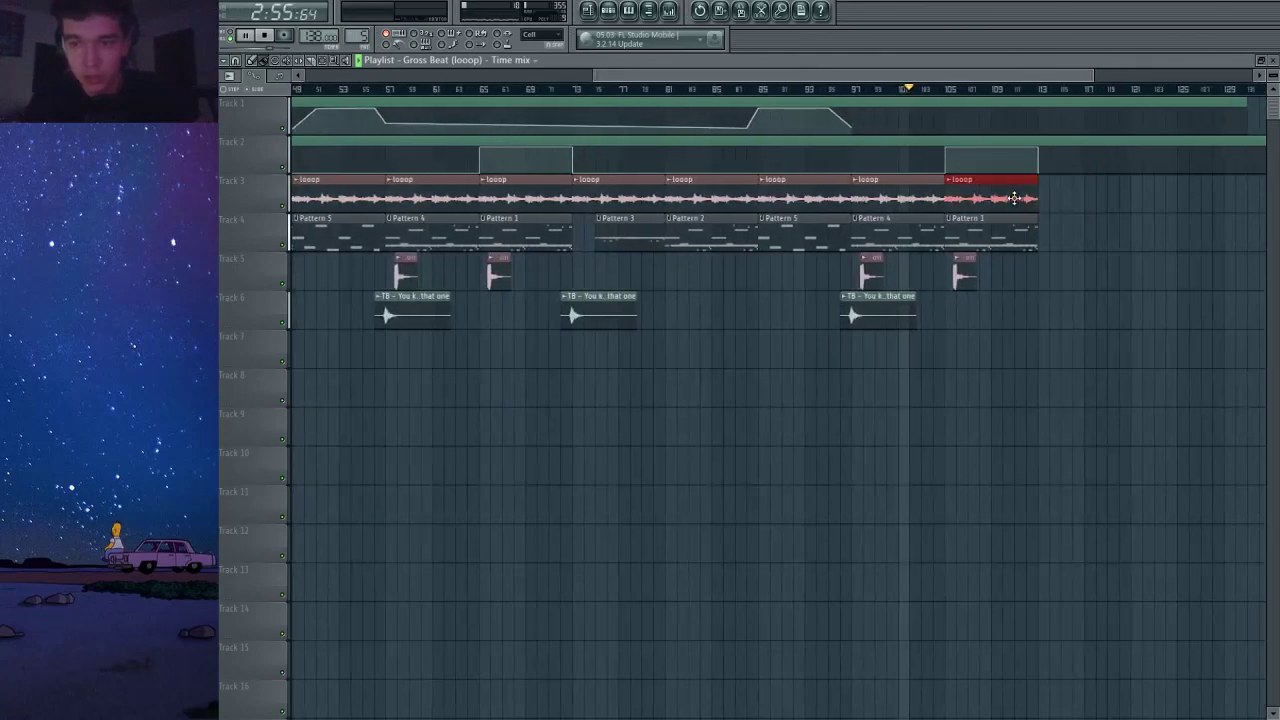
key("ctrl+b")
key("ctrl+b")
scroll(1160, 216, "down", 3)
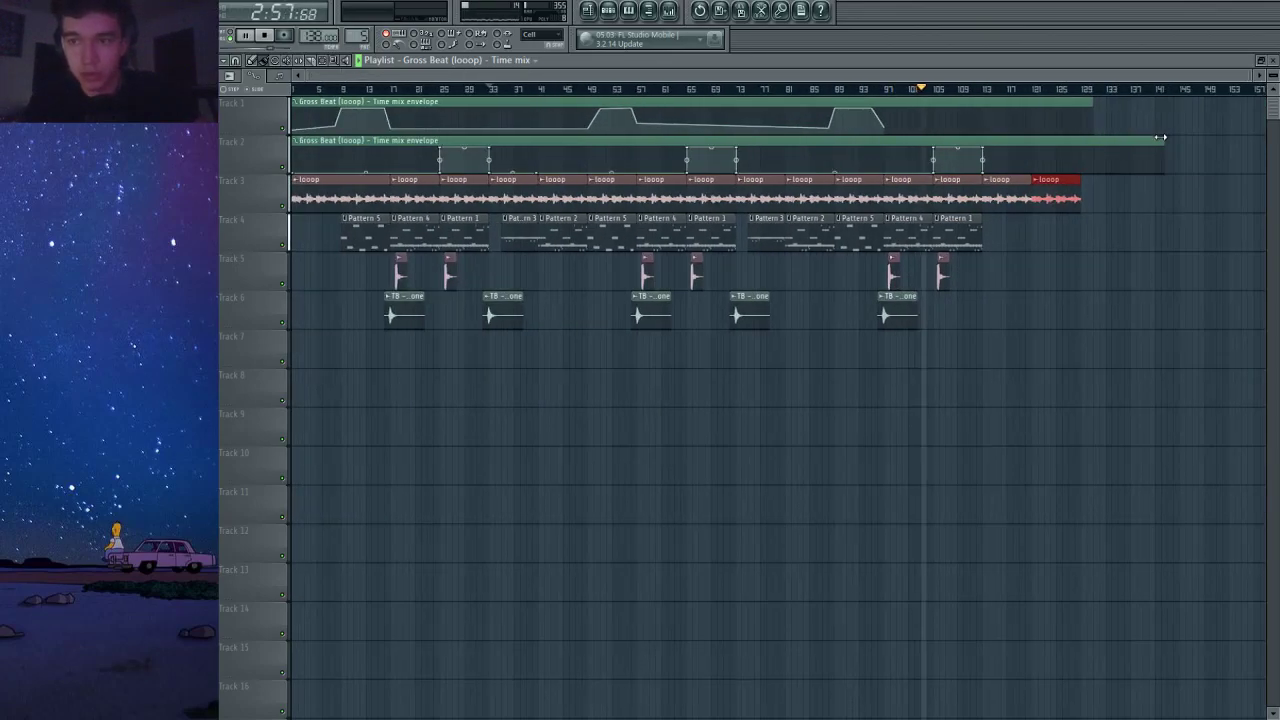
left_click_drag(1163, 140, 1018, 124)
Copy a "TB - You know that one" vocal clip on Track 6 so that it starts at about bar 112.
scroll(1024, 132, "up", 1)
scroll(1108, 274, "up", 2)
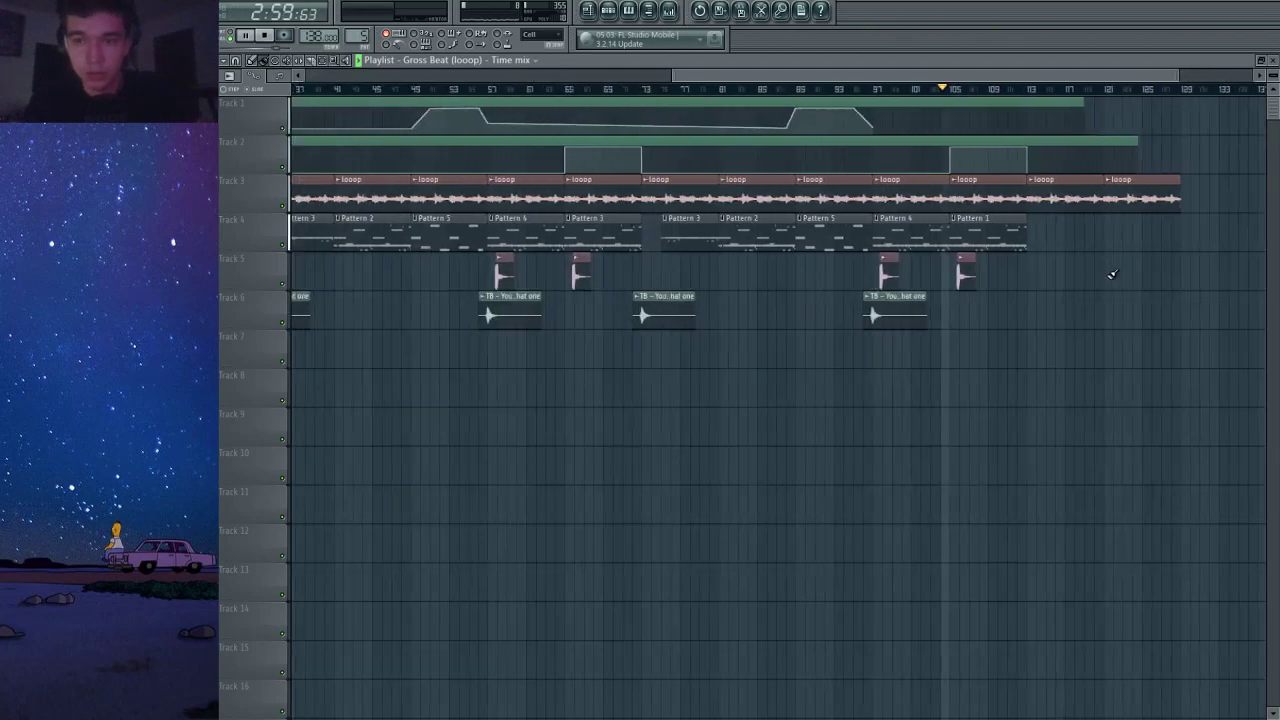
left_click_drag(930, 312, 751, 312, "ctrl")
left_click_drag(360, 312, 1030, 317)
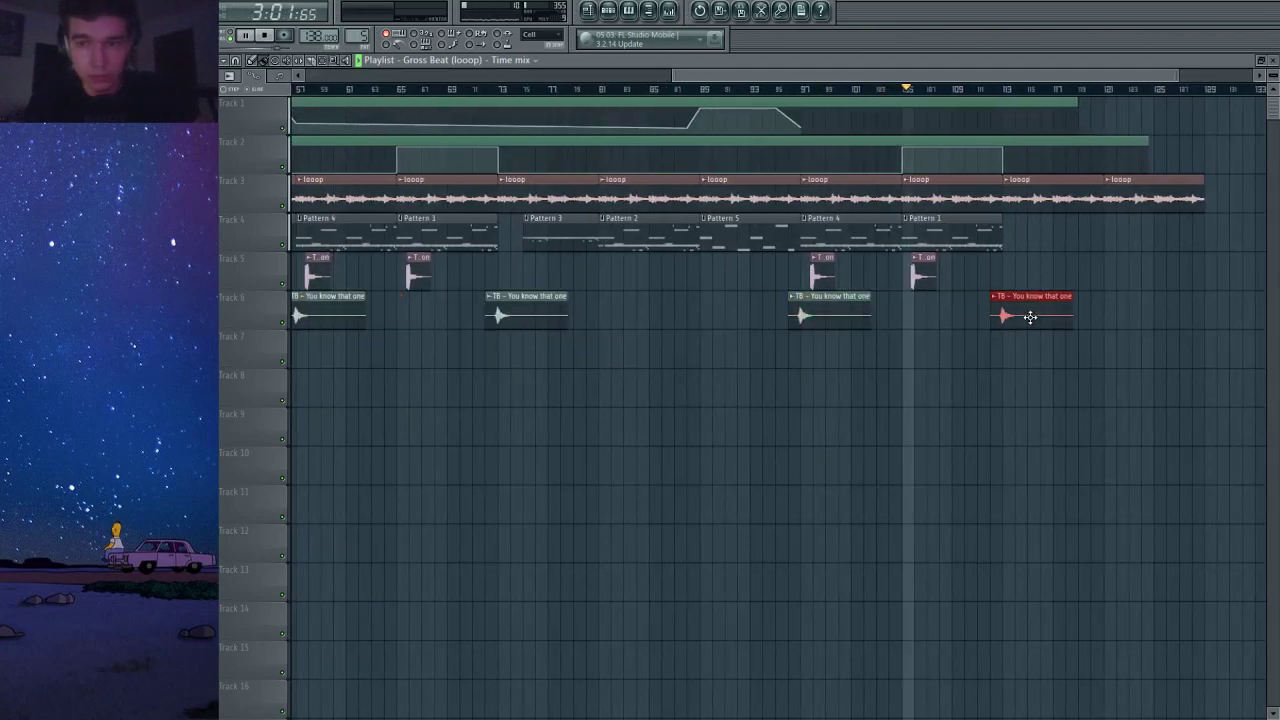
left_click_drag(338, 316, 717, 329, "shift")
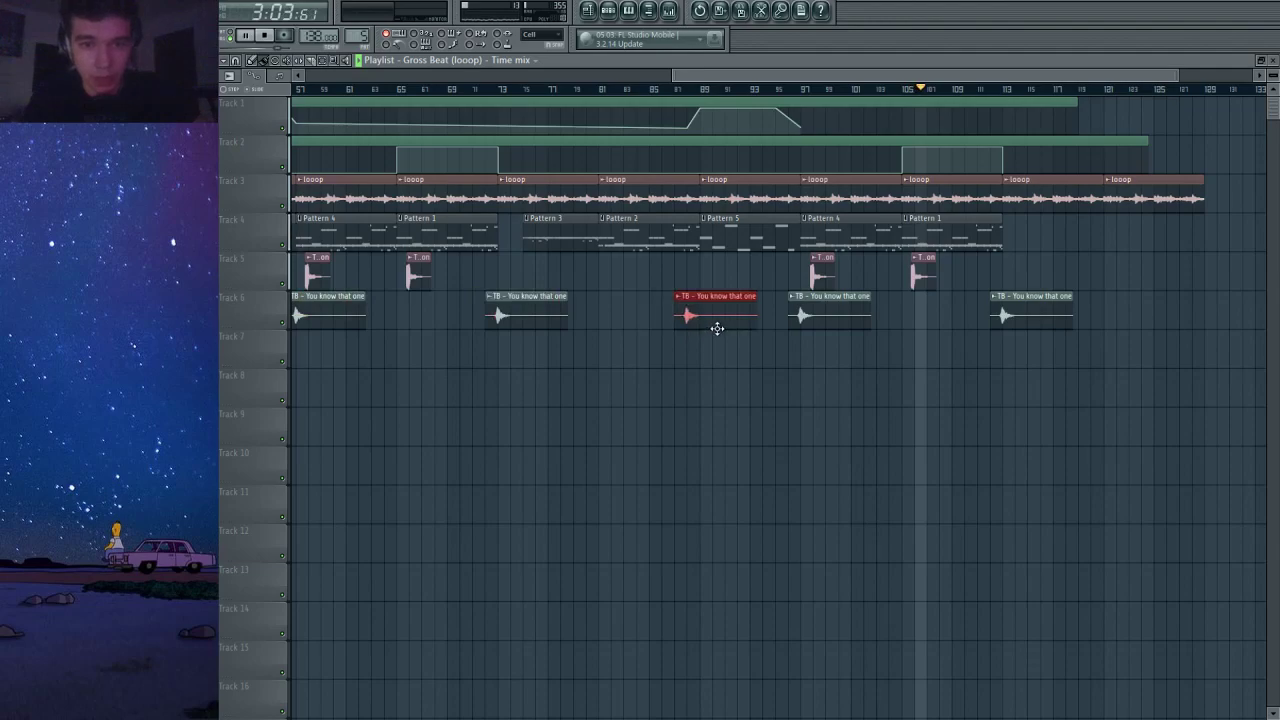
scroll(703, 323, "up", 1)
scroll(708, 320, "down", 3)
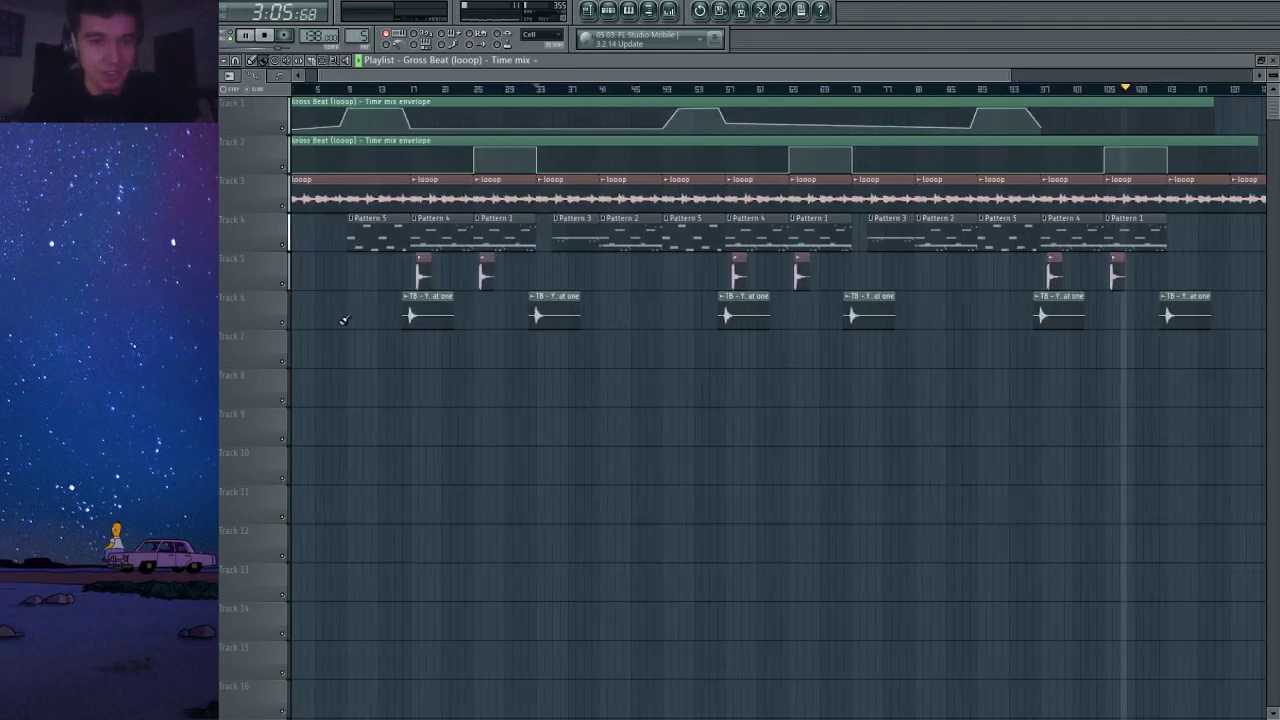
scroll(869, 383, "down", 2)
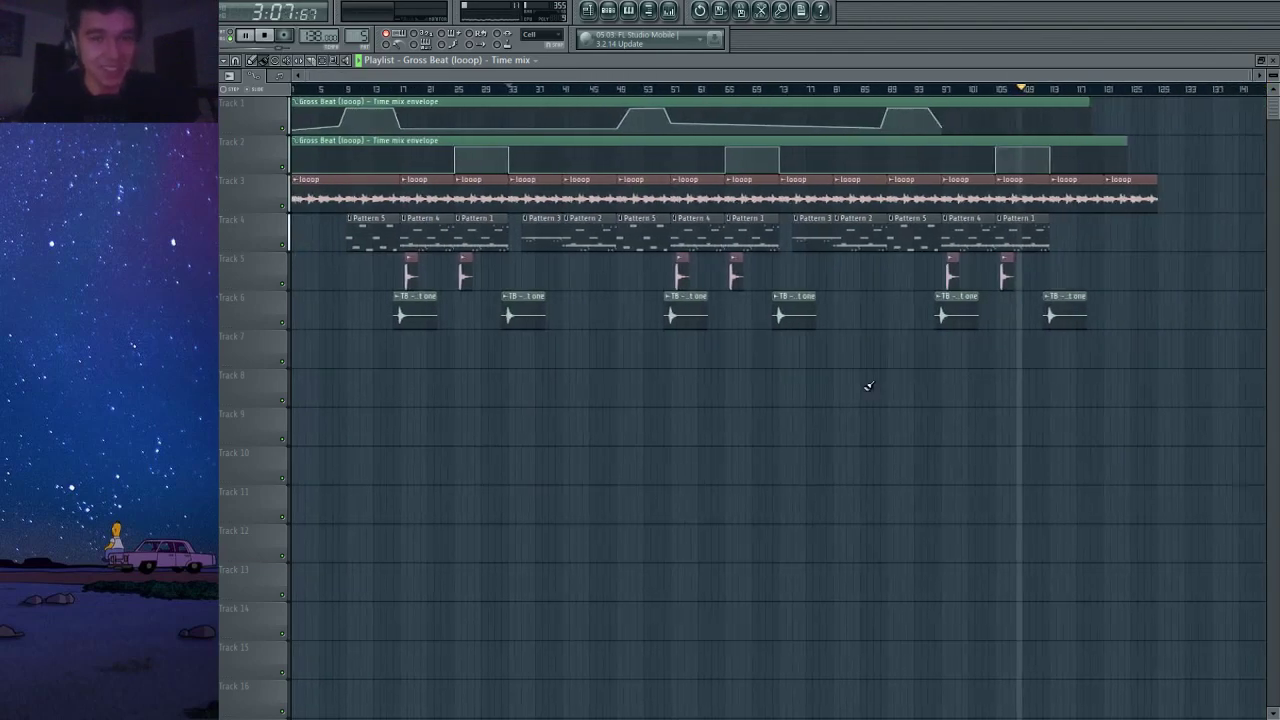
Add copies of the "TB - You know that one" vocal clip on Track 6 starting at about bars 48 and 88.
left_click_drag(318, 314, 618, 300)
scroll(616, 308, "up", 3)
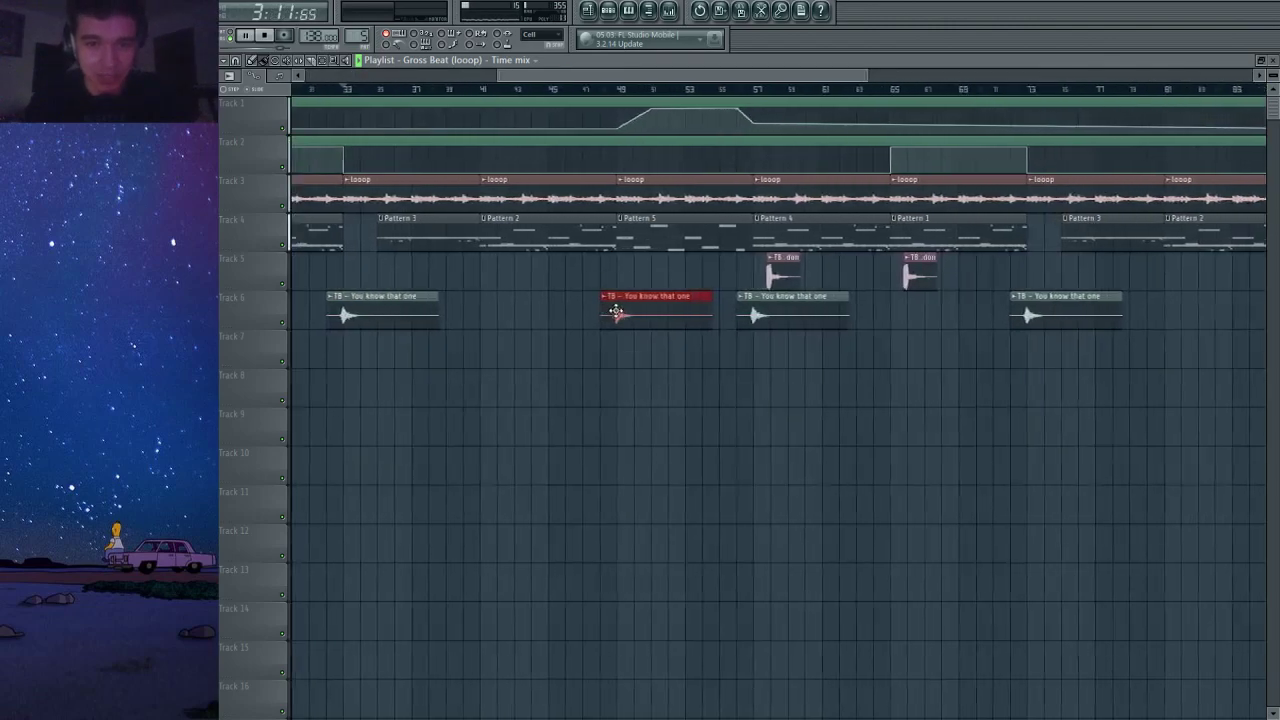
scroll(620, 312, "down", 3)
left_click(402, 314)
left_click_drag(402, 314, 897, 317)
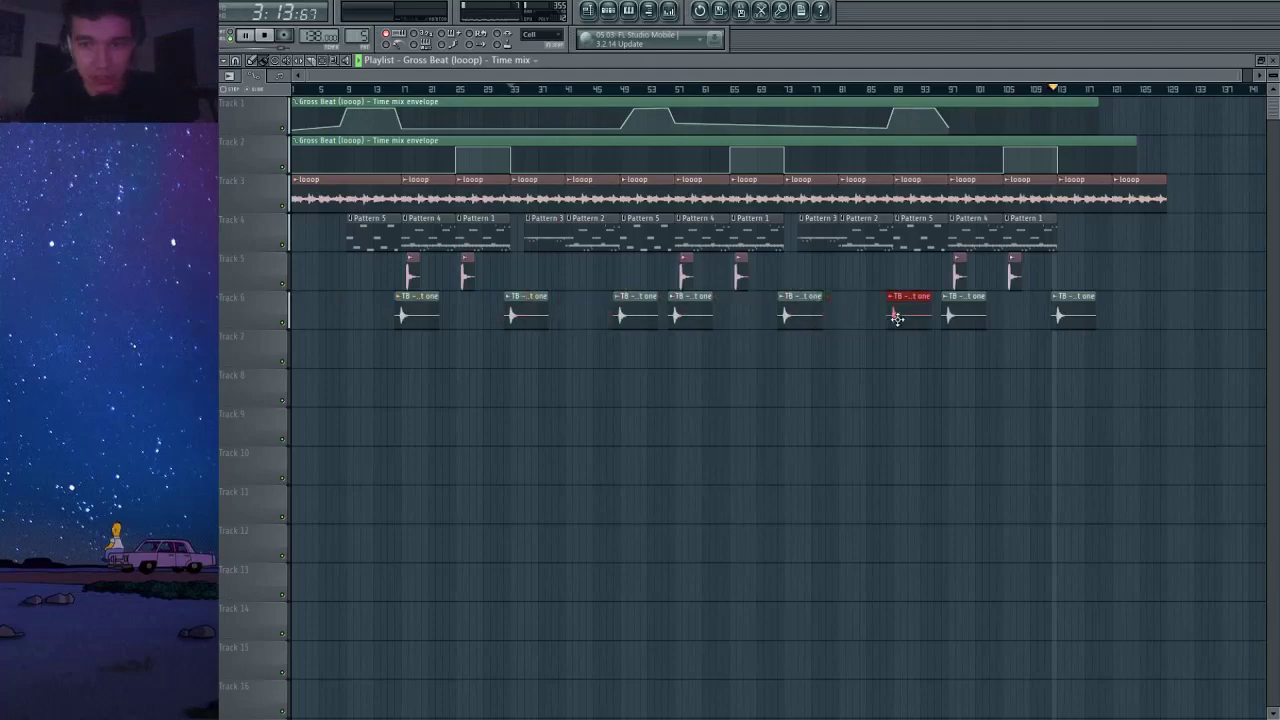
scroll(901, 315, "up", 5)
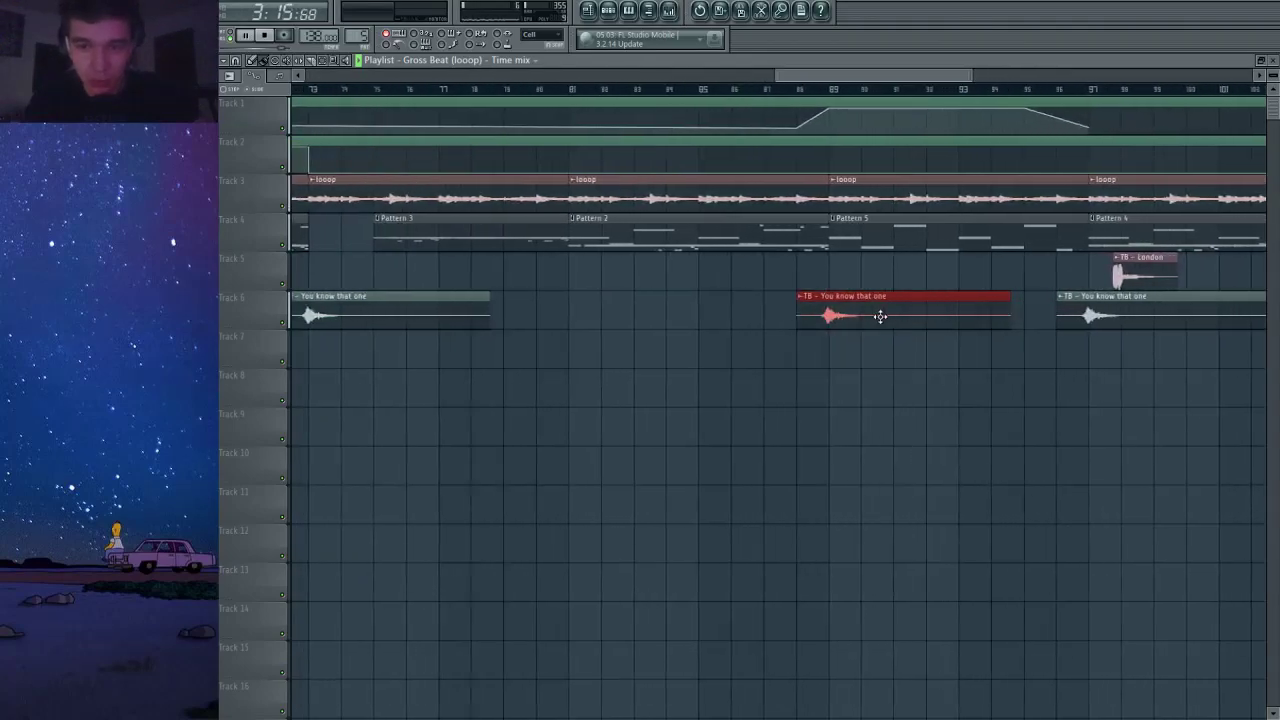
scroll(867, 317, "down", 6)
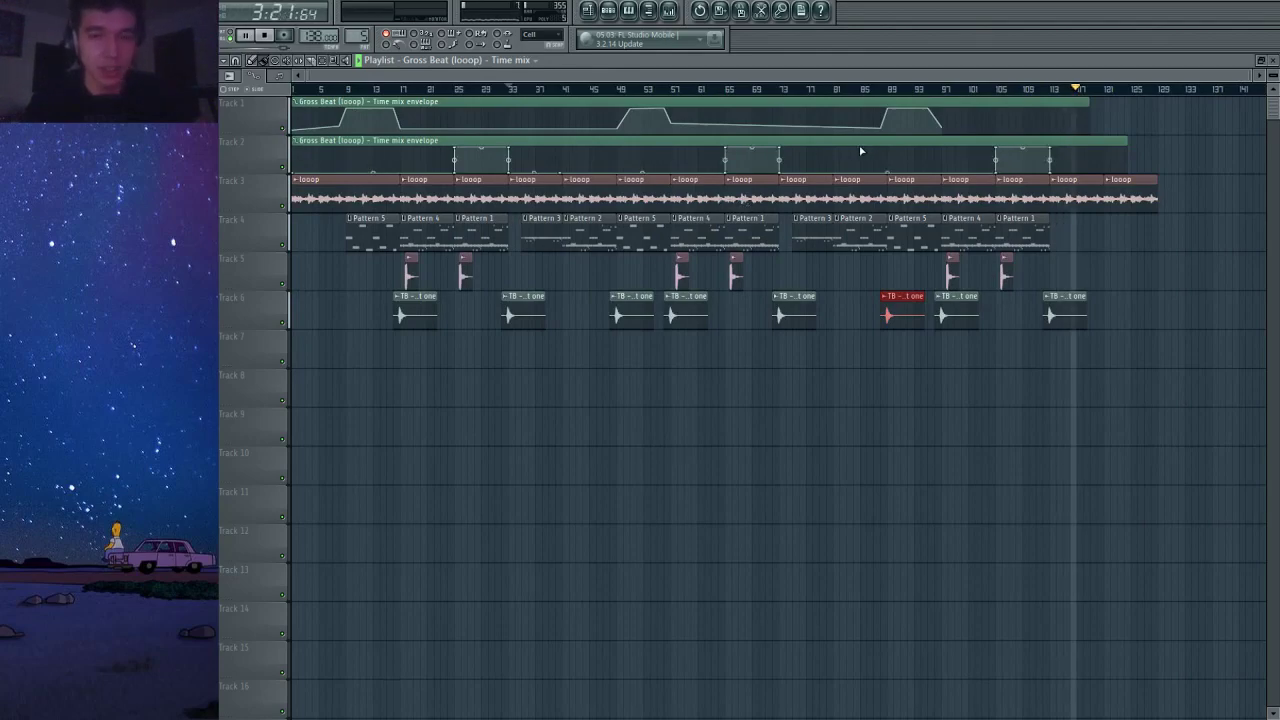
Create a Master volume automation clip on Track 7 spanning the whole arrangement.
left_click(669, 12)
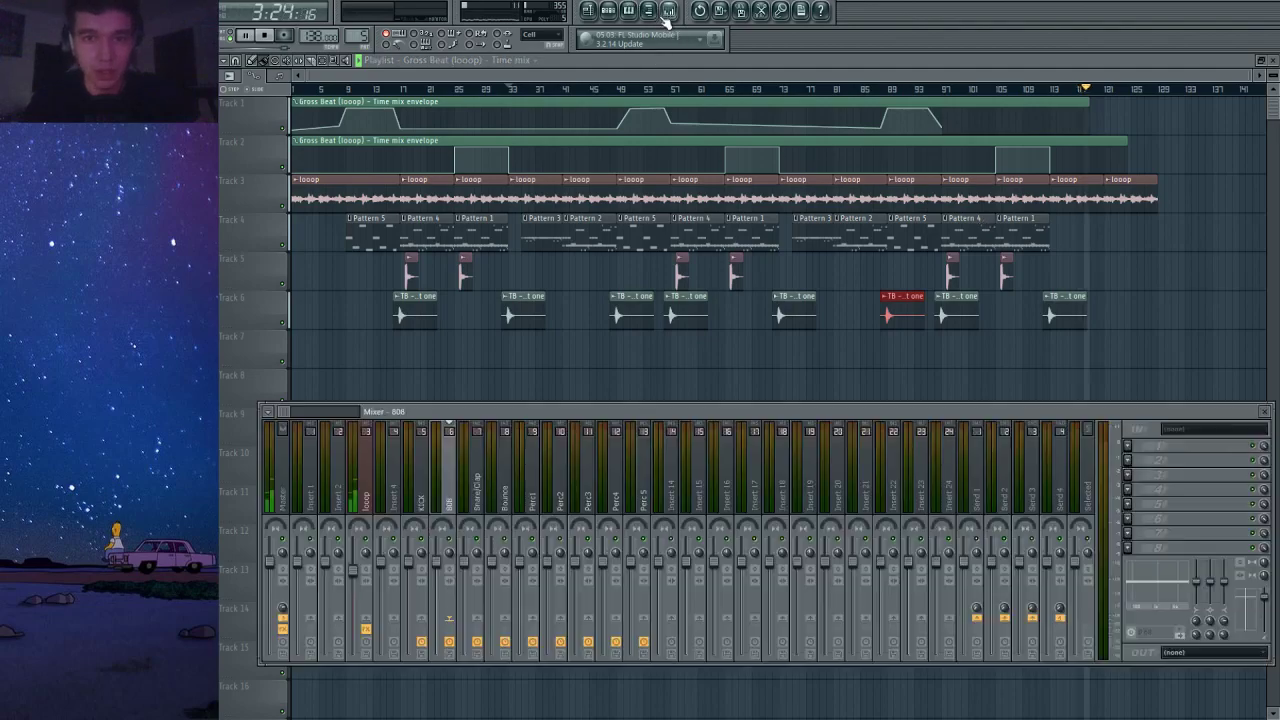
left_click(301, 627)
left_click(382, 76)
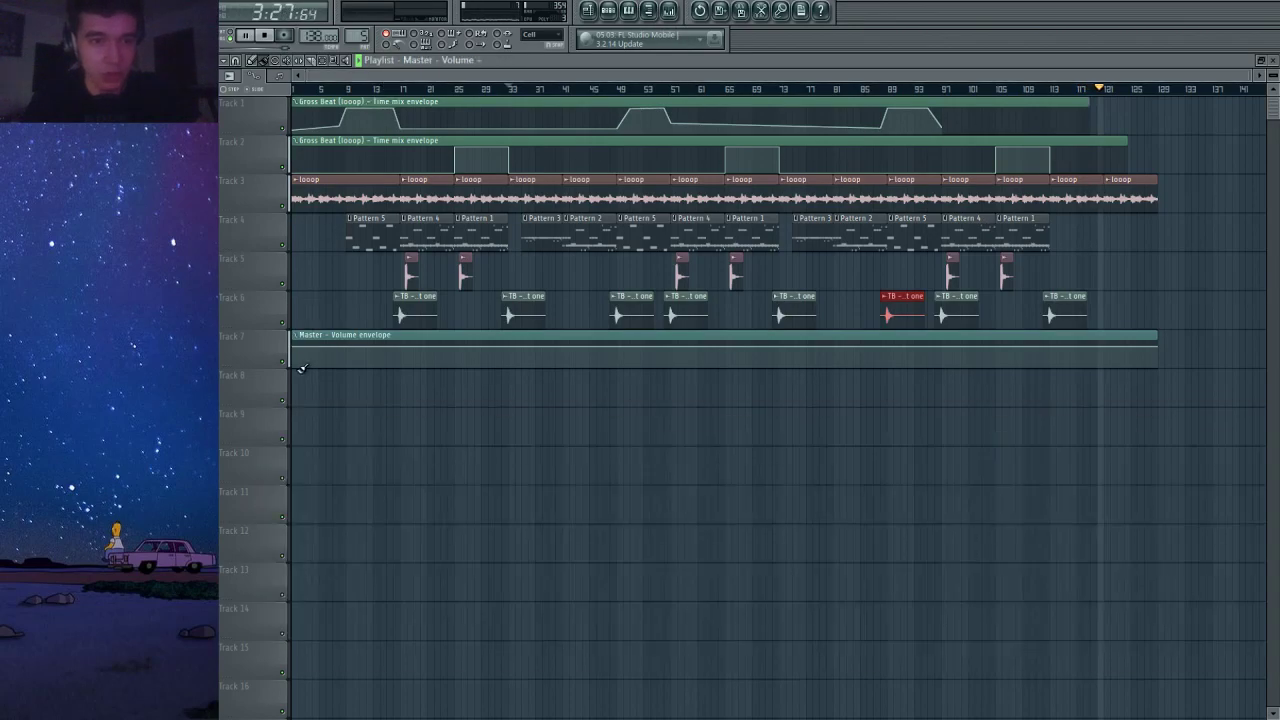
Shape a fade-in on the Master volume envelope, rising from zero at bar 1 to the normal level at about bar 10.
right_click(293, 348)
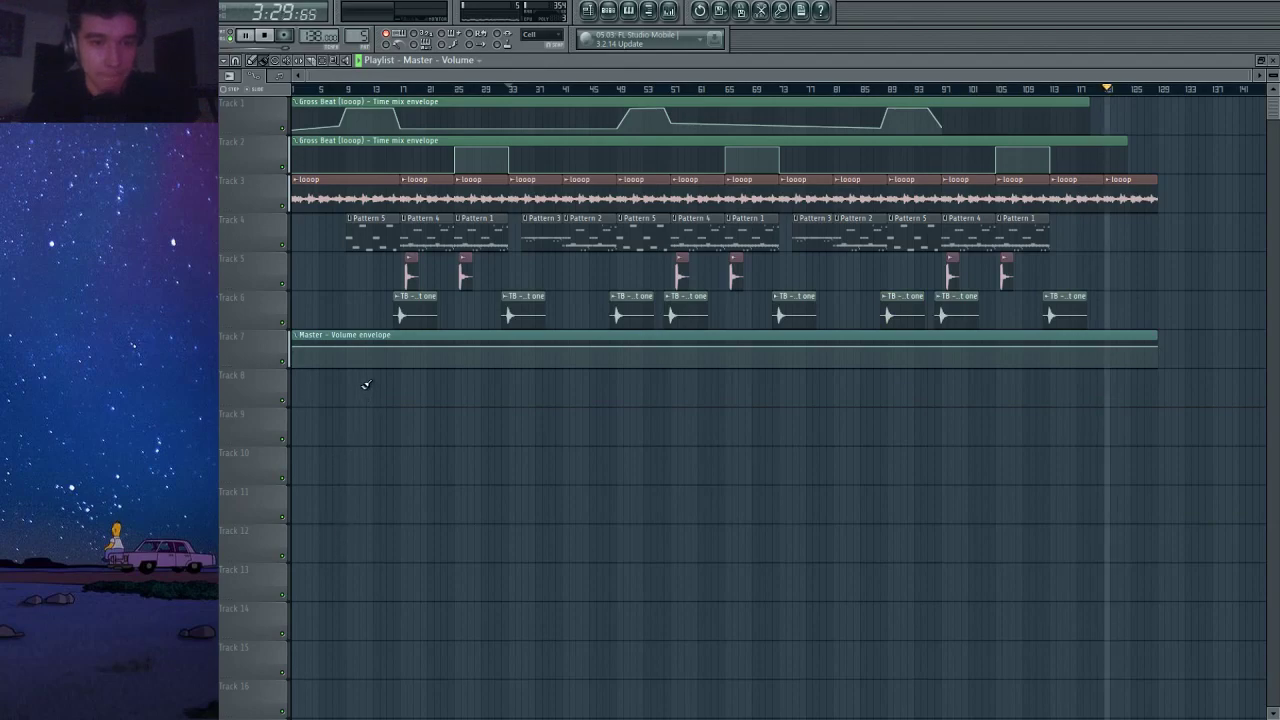
right_click(353, 347)
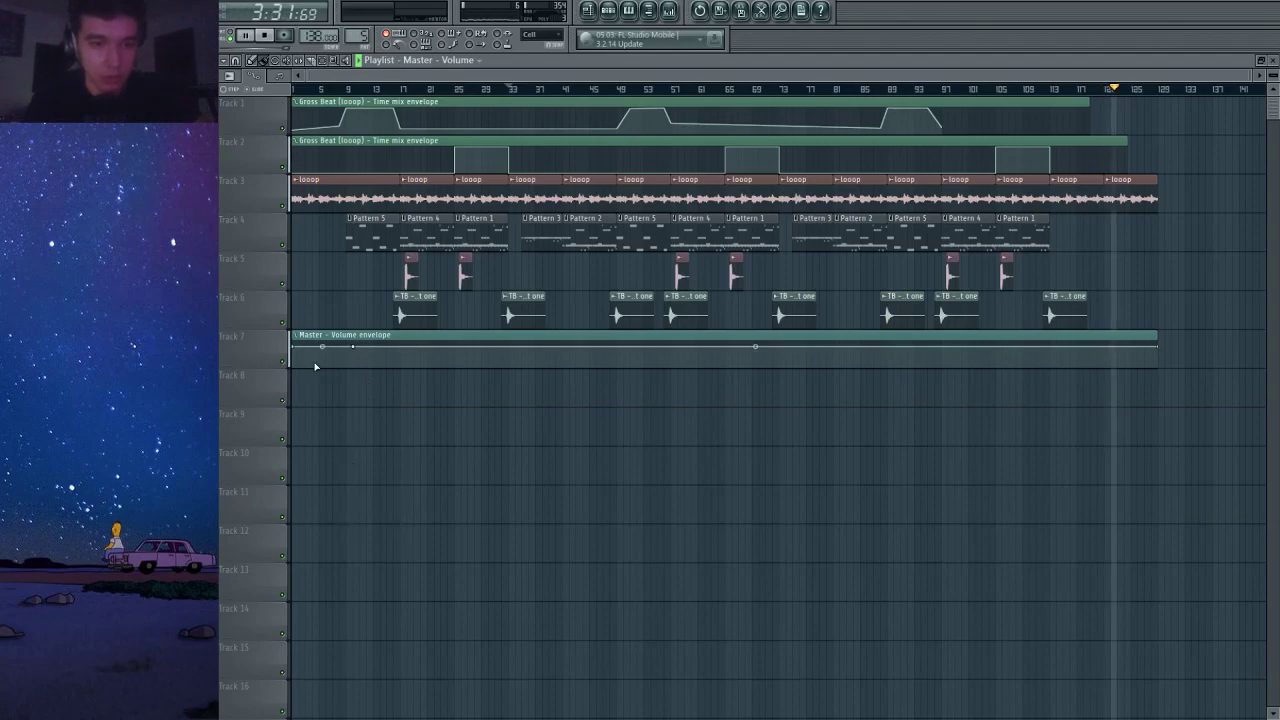
left_click_drag(292, 348, 297, 400)
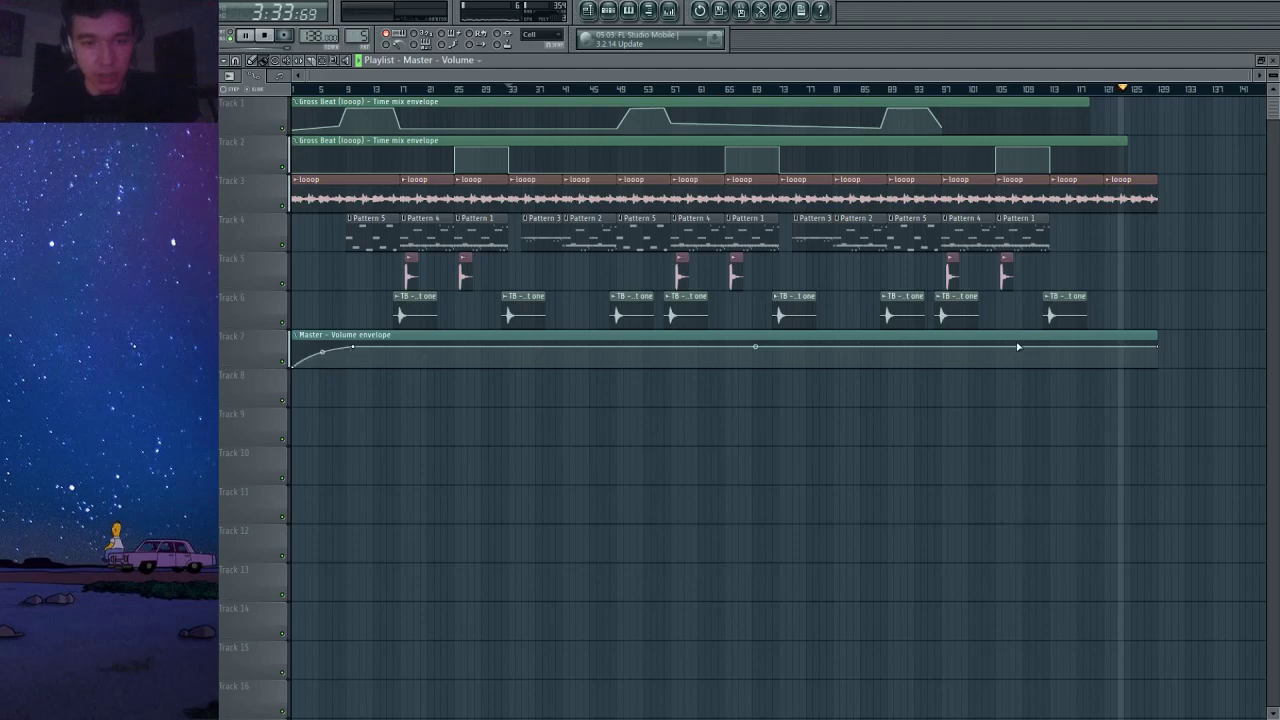
Shape a fade-out on the Master volume envelope, falling from bar 113 to zero at bar 121.
scroll(1018, 346, "up", 5)
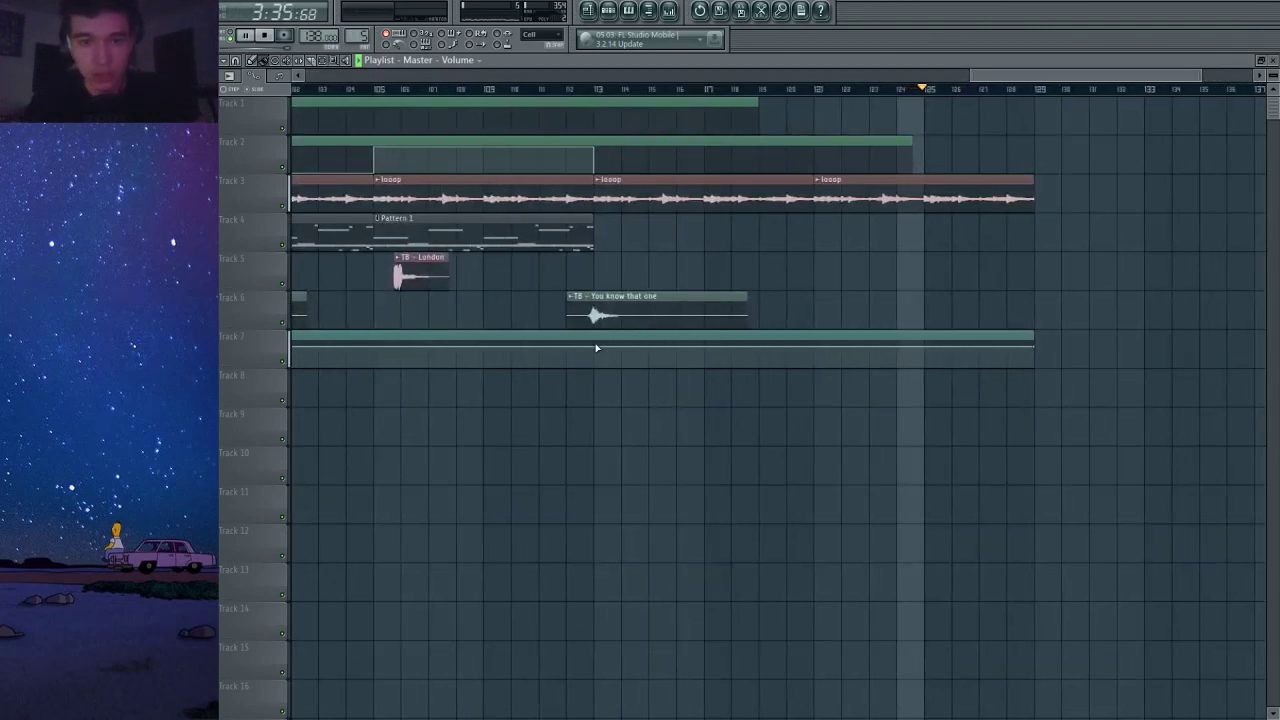
right_click(597, 346)
key("ctrl+z")
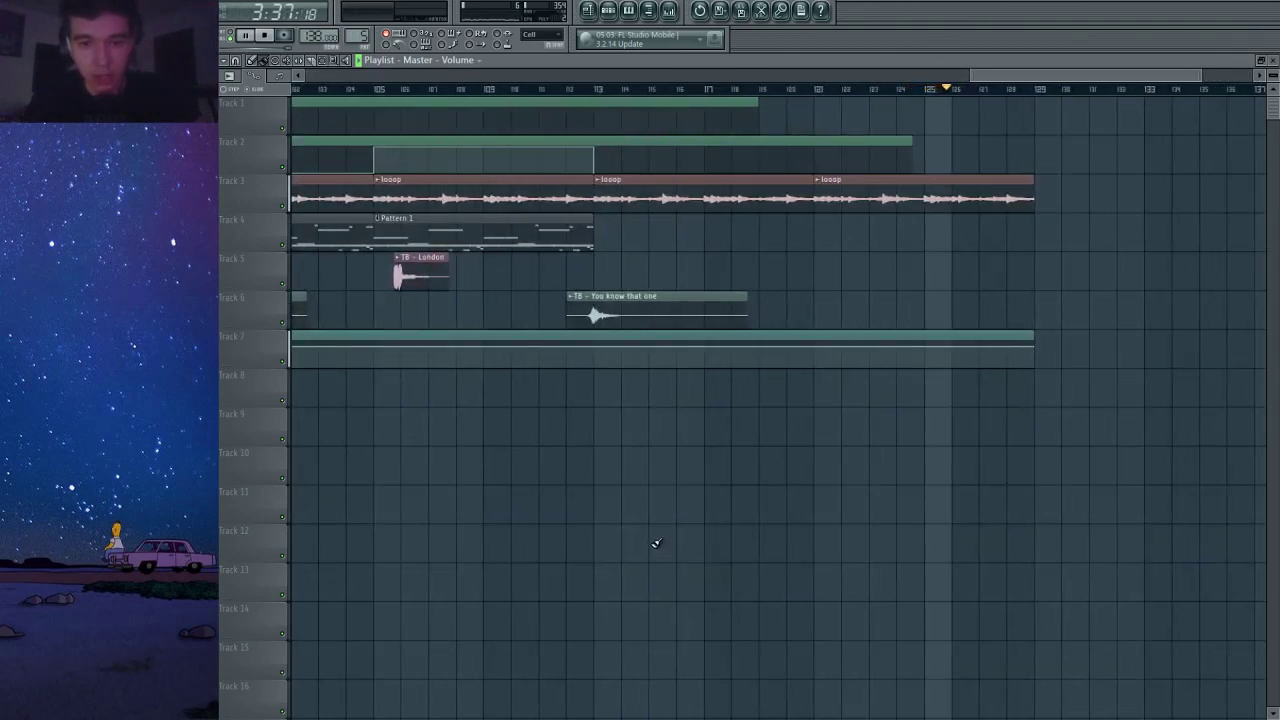
right_click(815, 348)
left_click_drag(815, 348, 818, 386)
Delete the last looop clip and trim the end of the Master volume envelope to bar 121.
right_click(901, 191)
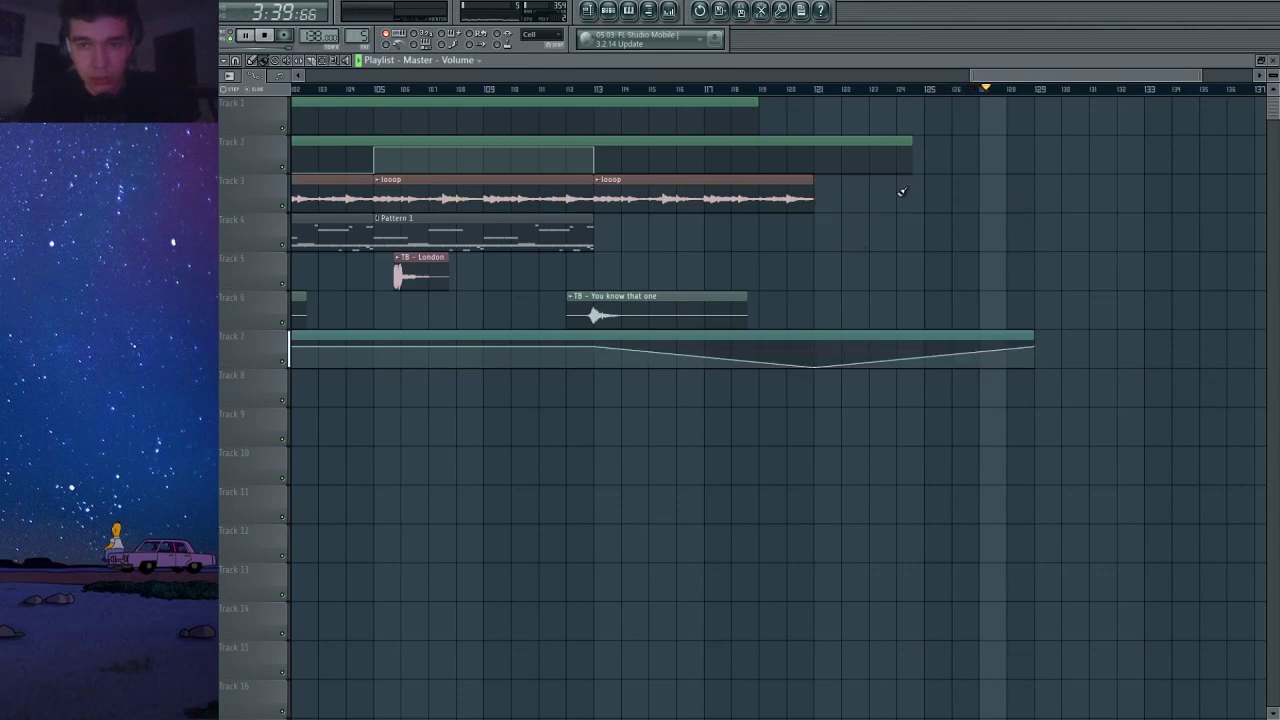
left_click_drag(1029, 336, 814, 340)
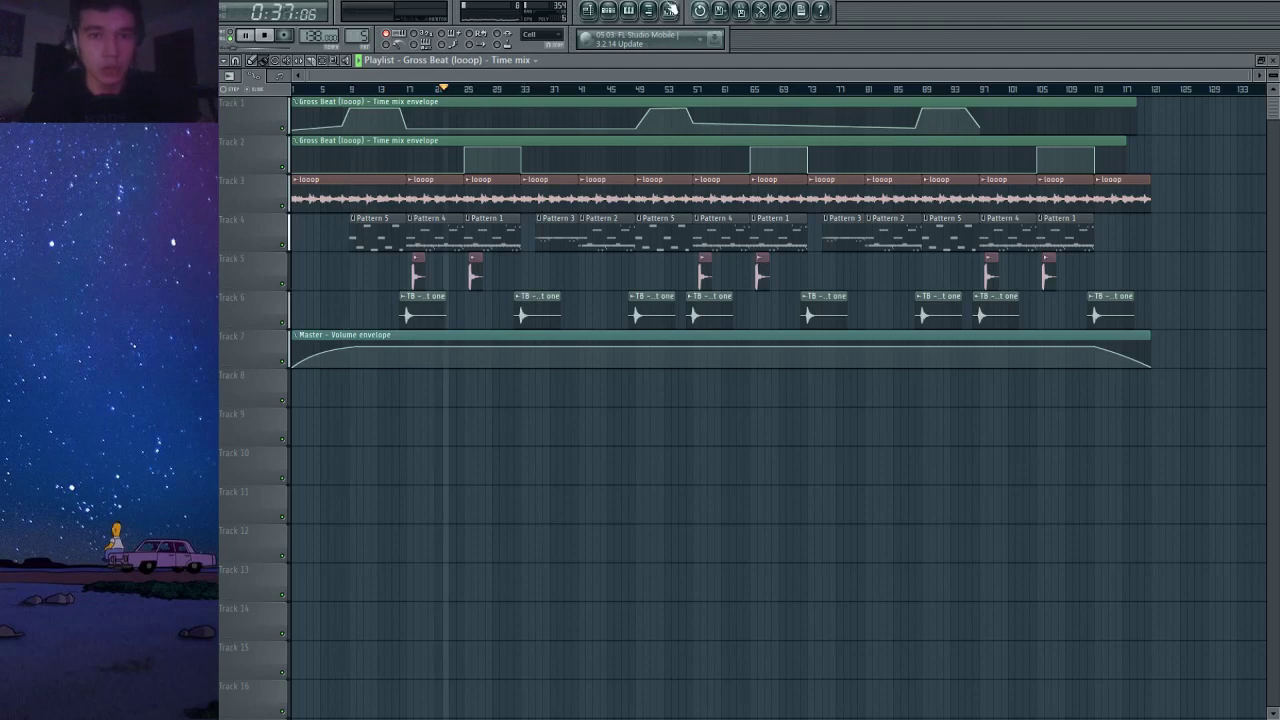
Lower the KICK and Perc1 levels in the mixer while the track plays.
left_click(669, 10)
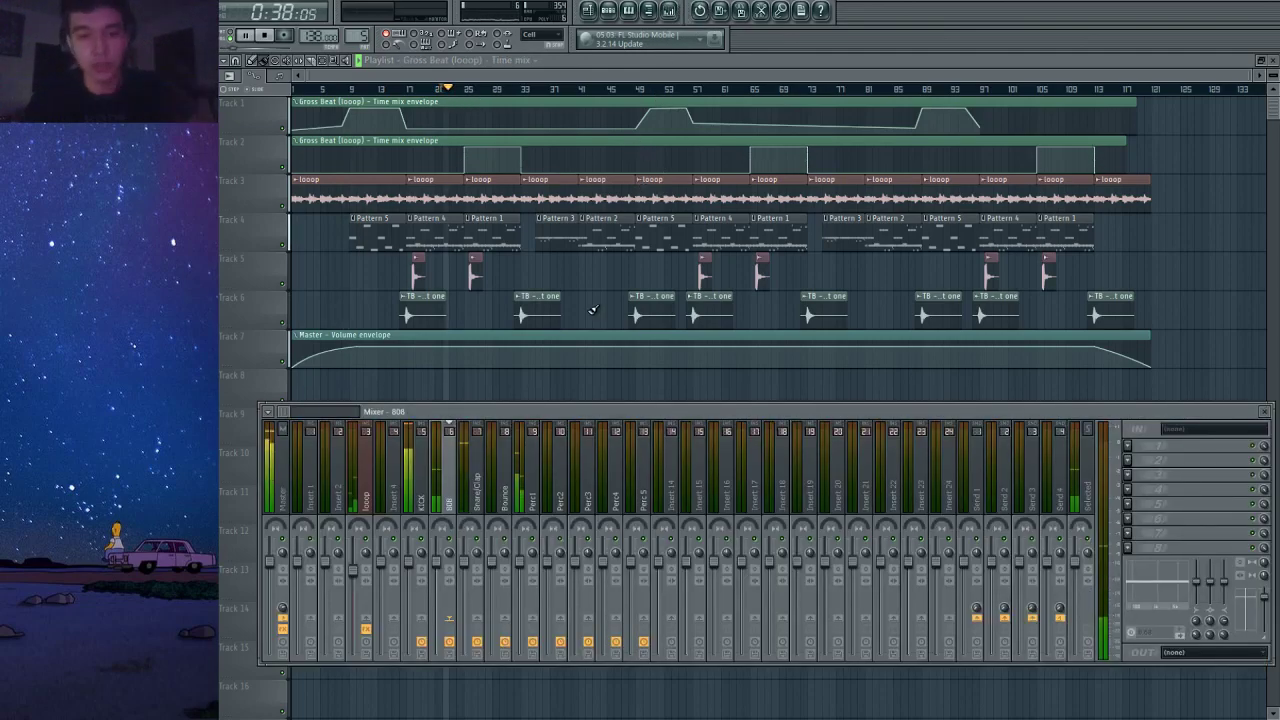
left_click_drag(408, 562, 408, 576)
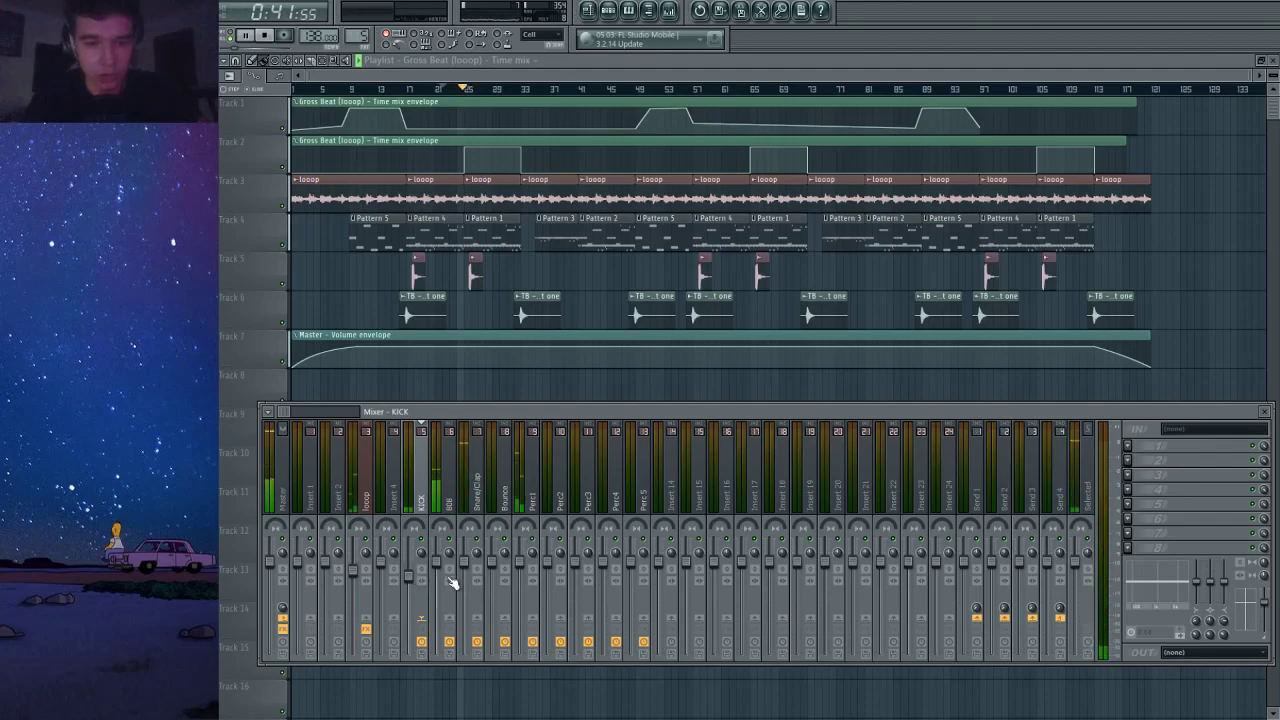
left_click_drag(519, 558, 520, 589)
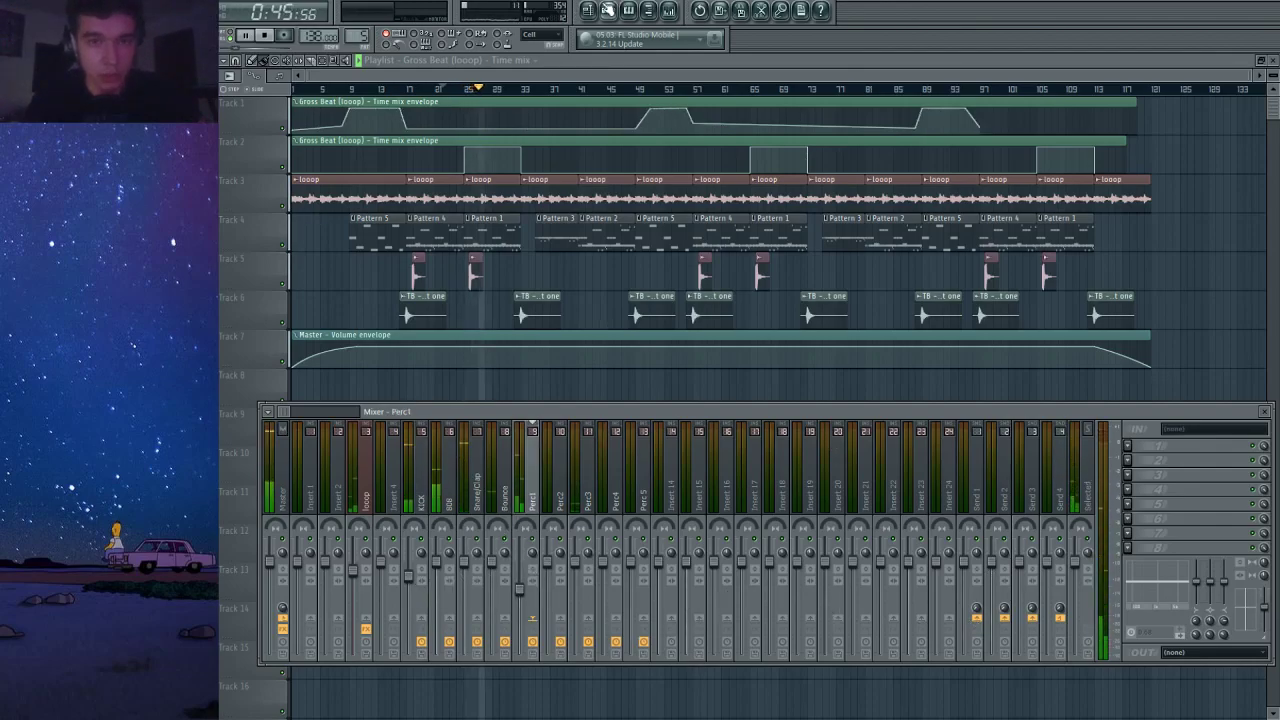
Check the bongo and tambourine channels against the percussion mixer tracks while replaying the drop.
key("F6")
left_click(585, 344)
left_click(591, 358)
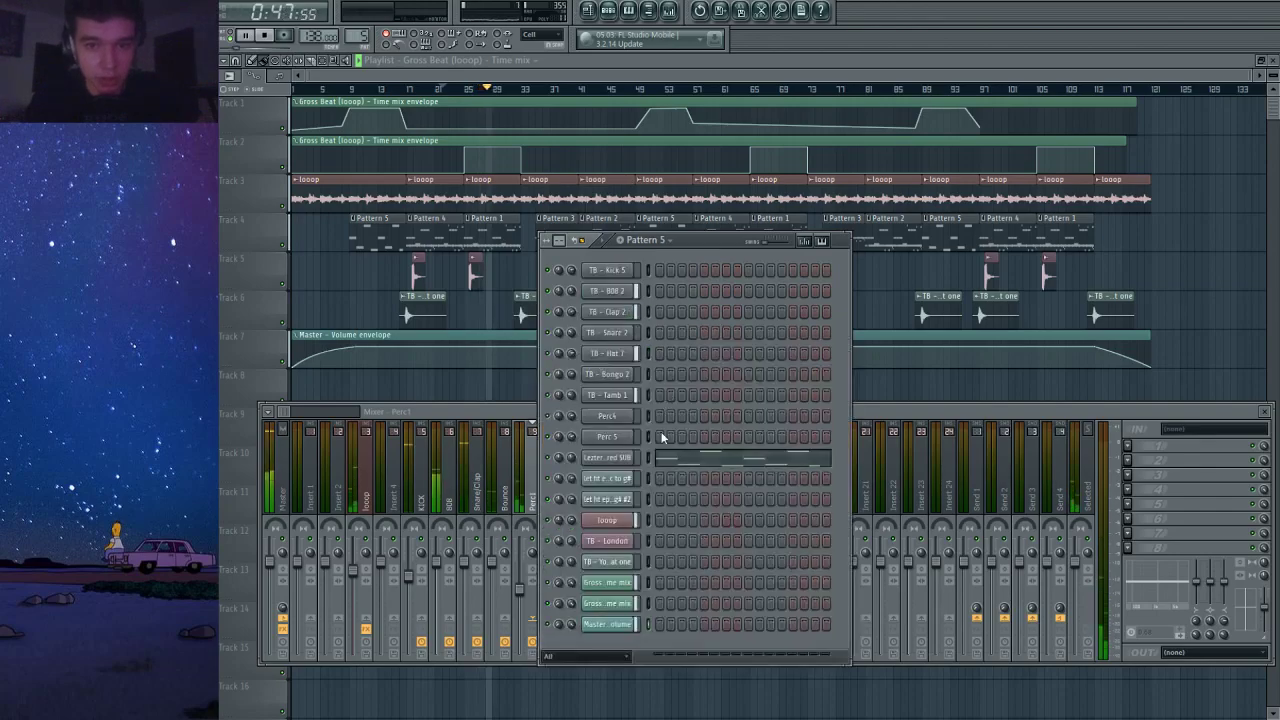
key("space")
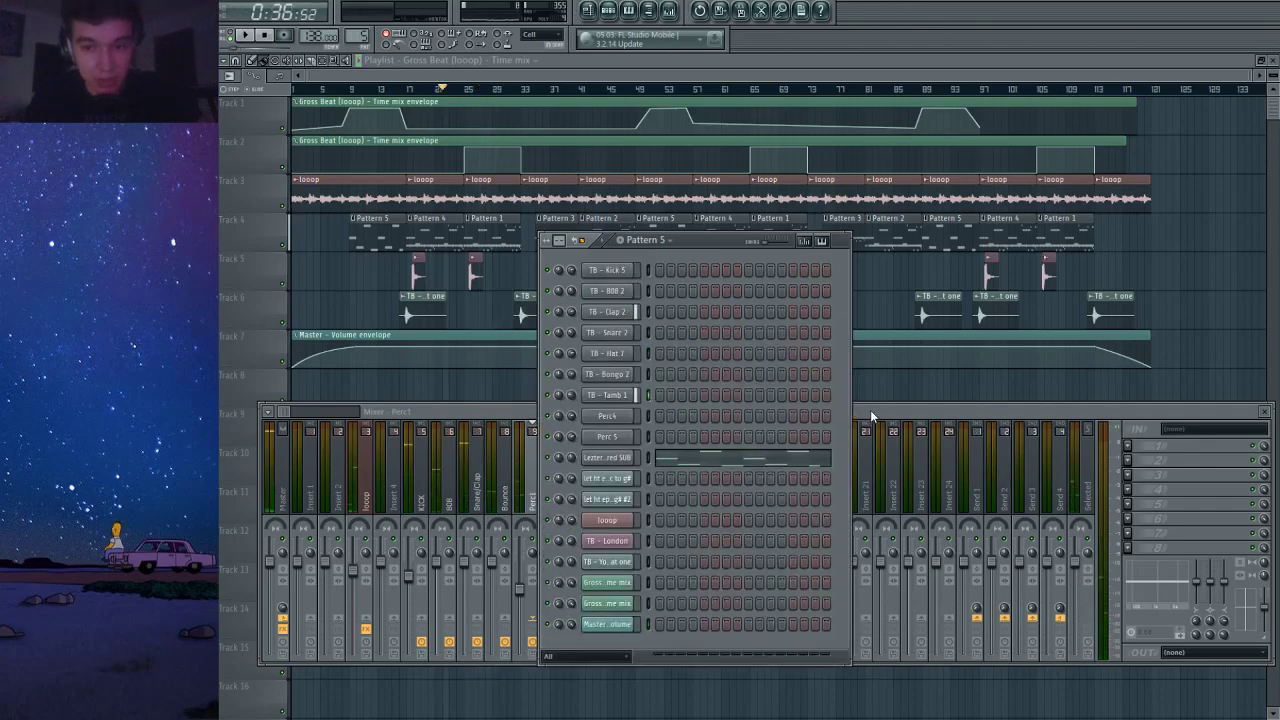
left_click(870, 410)
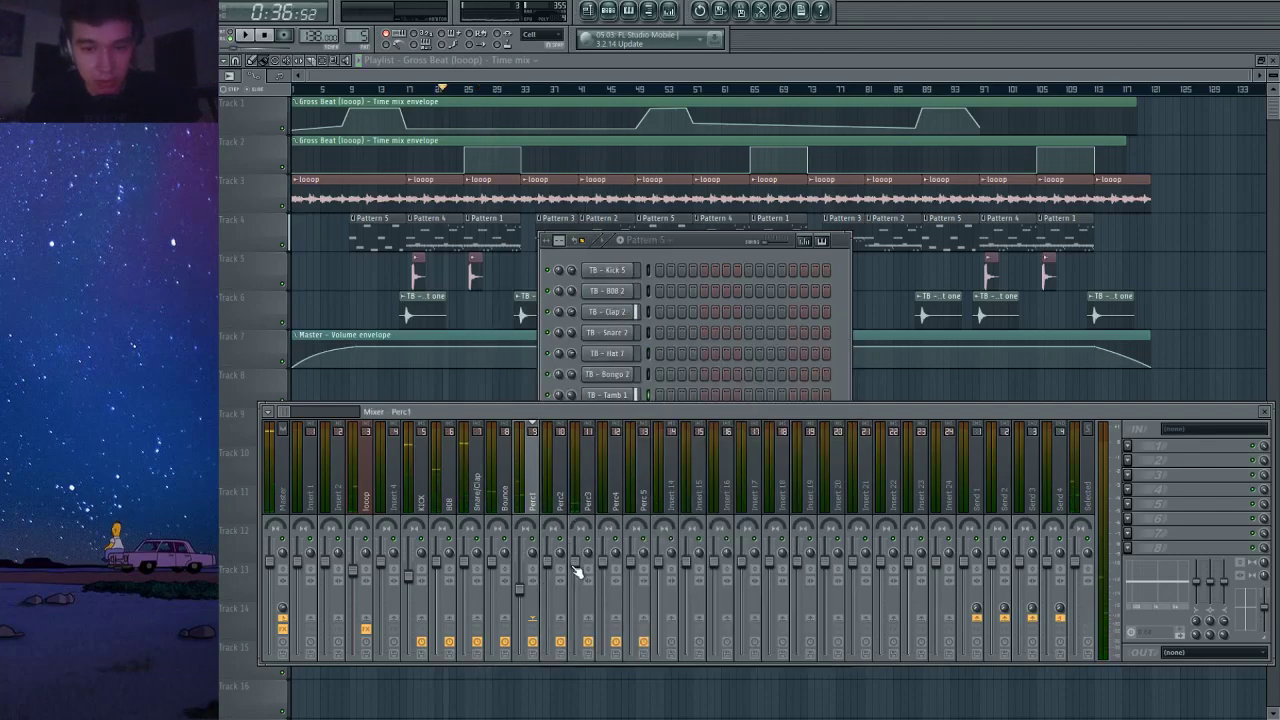
key("space")
key("F6")
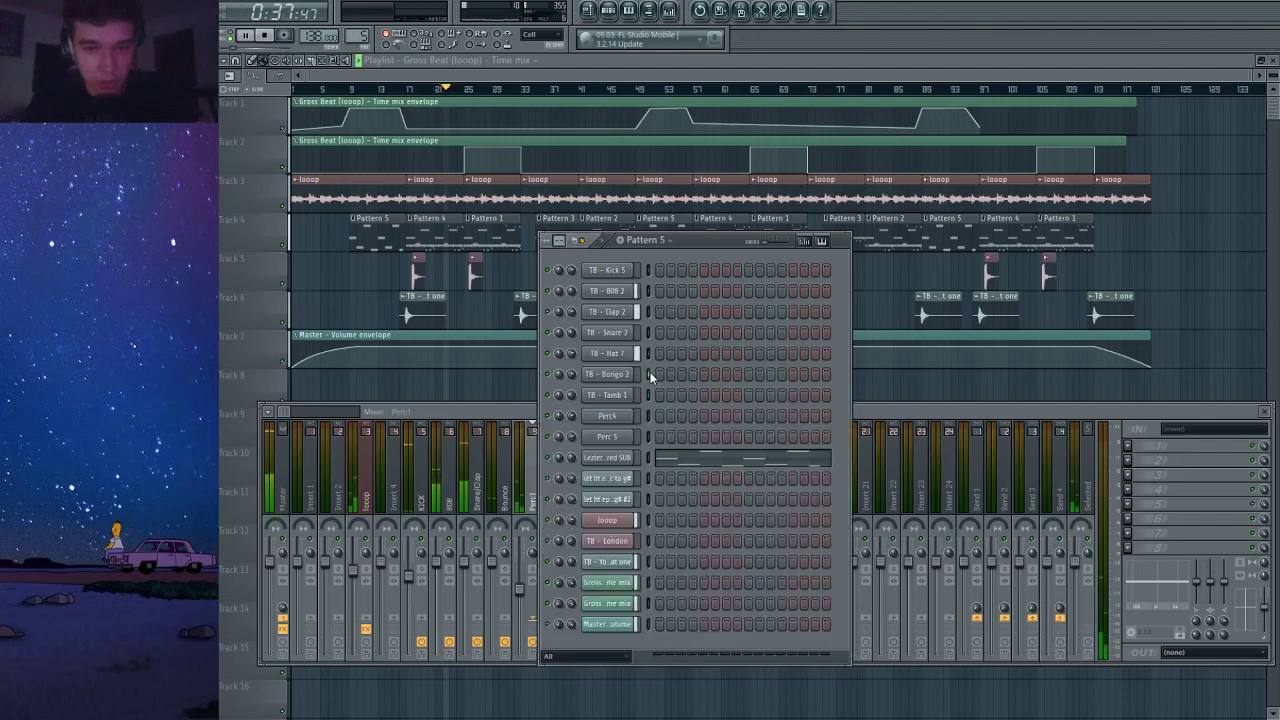
left_click(928, 418)
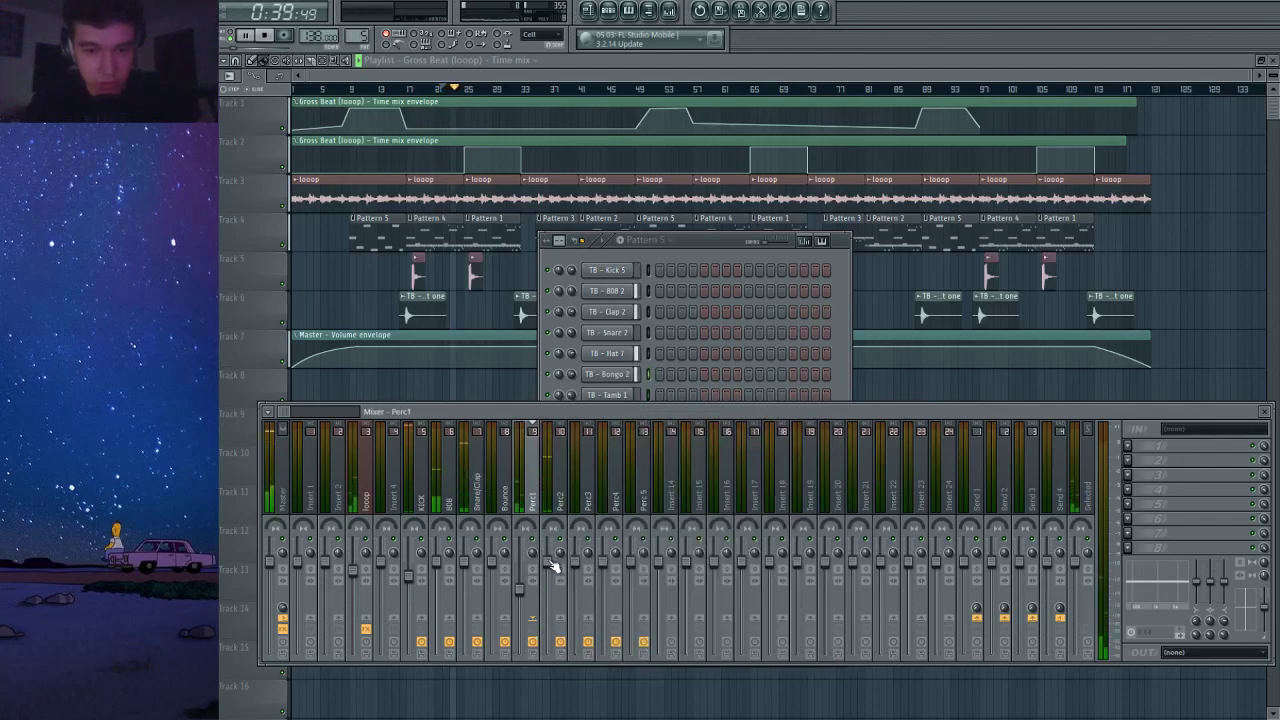
left_click(560, 470)
Switch the channel rack to Pattern 1 and add TB - Bongo 2 hits on steps 3 and 5.
left_click(690, 243)
scroll(661, 242, "up", 3)
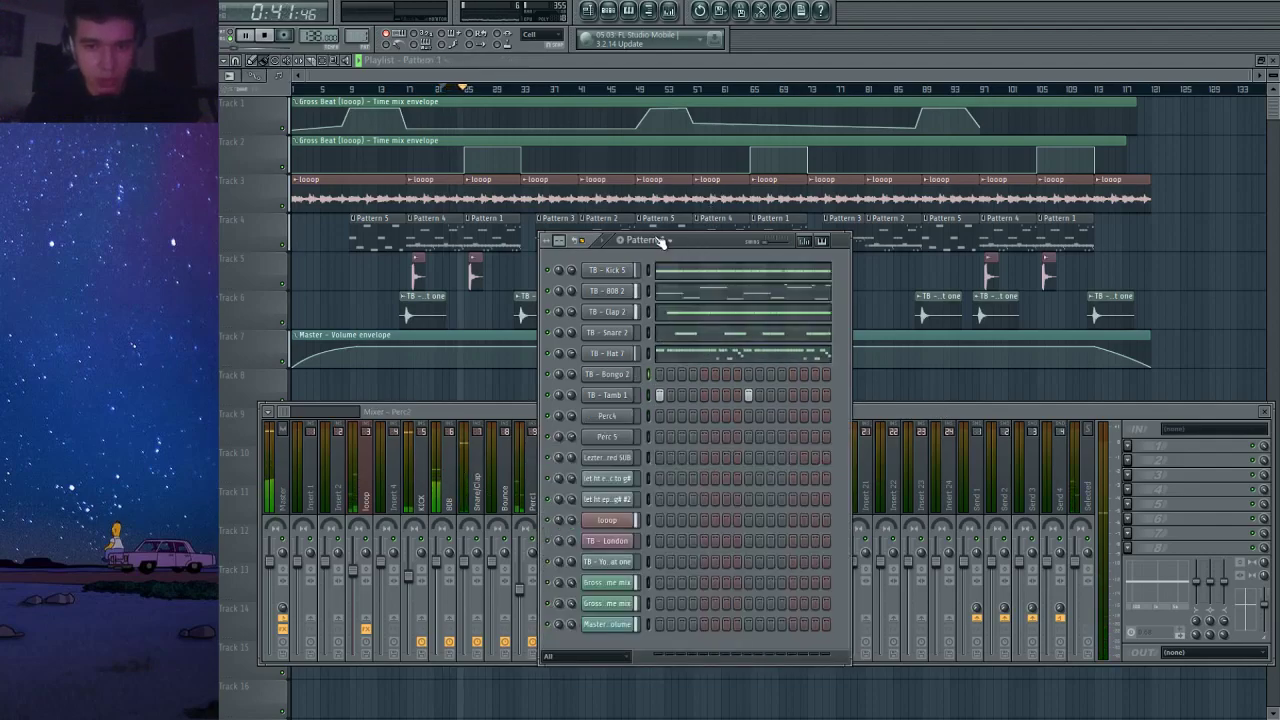
scroll(662, 242, "up", 2)
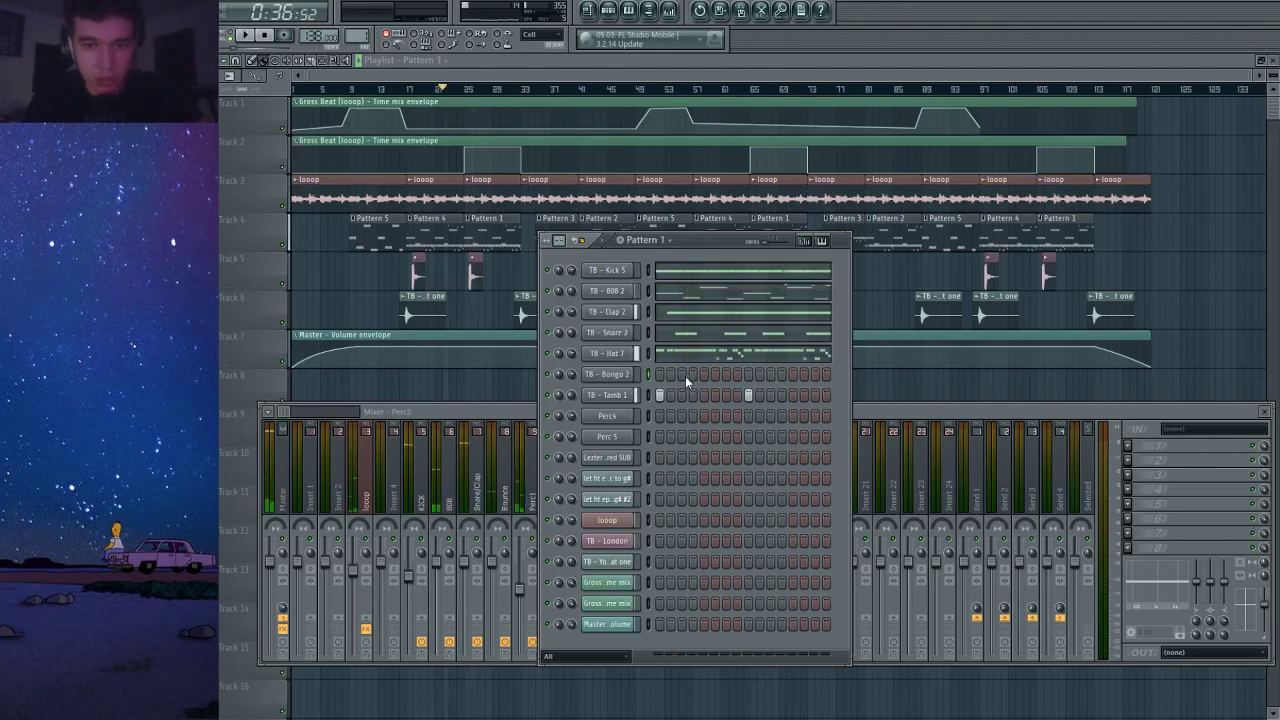
left_click(681, 375)
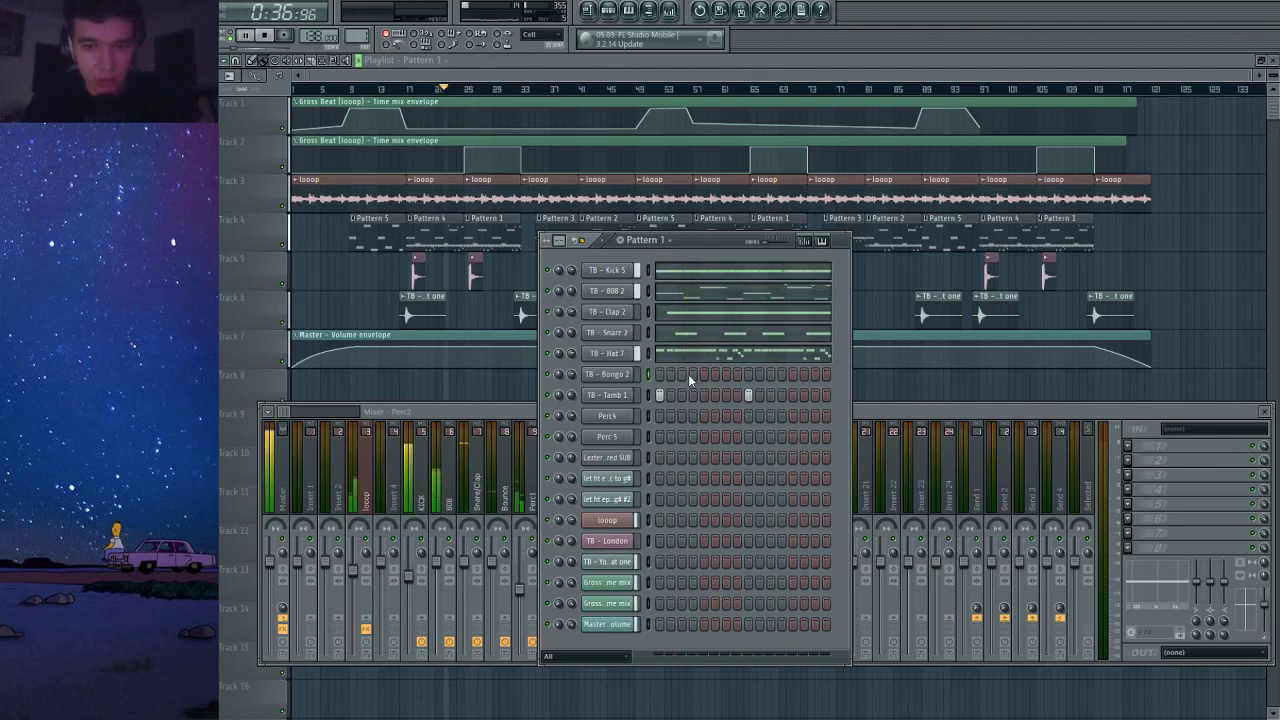
left_click(703, 375)
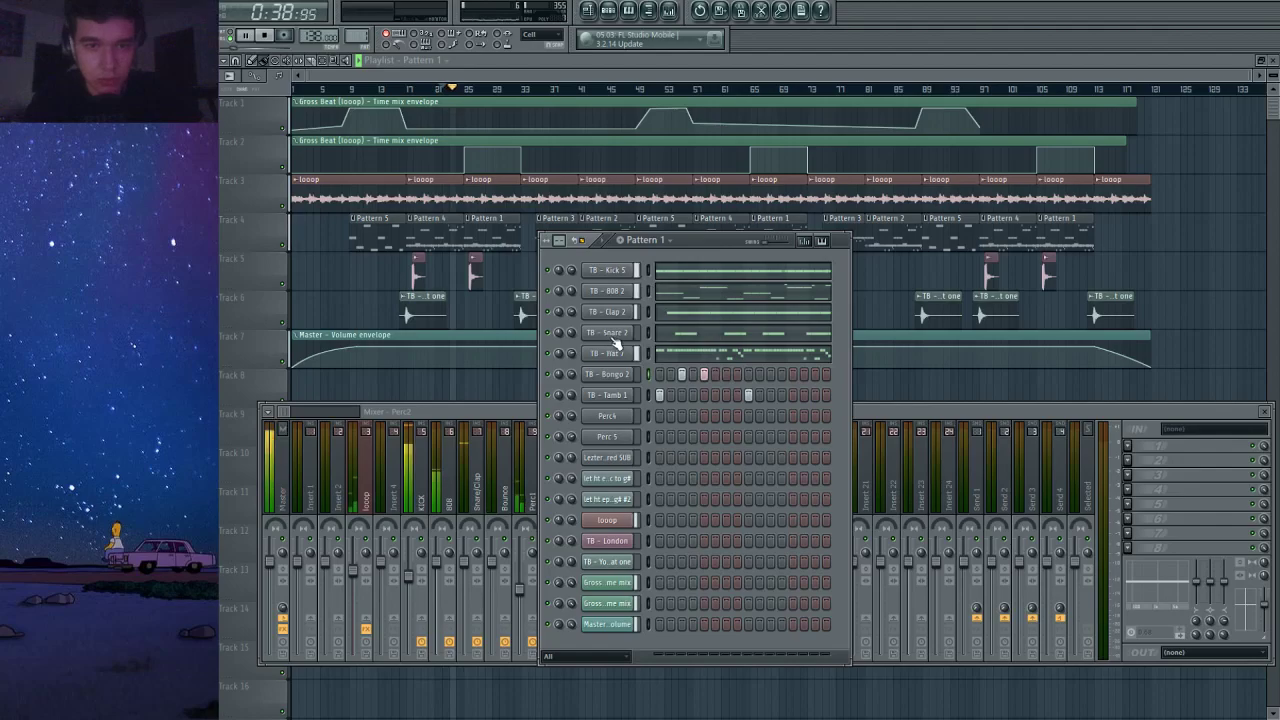
Convert the TB - Bongo 2 hits to piano roll notes and delete the repeats outside bars 1 and 5.
right_click(624, 375)
left_click(563, 353)
scroll(564, 354, "down", 4)
right_click(449, 306)
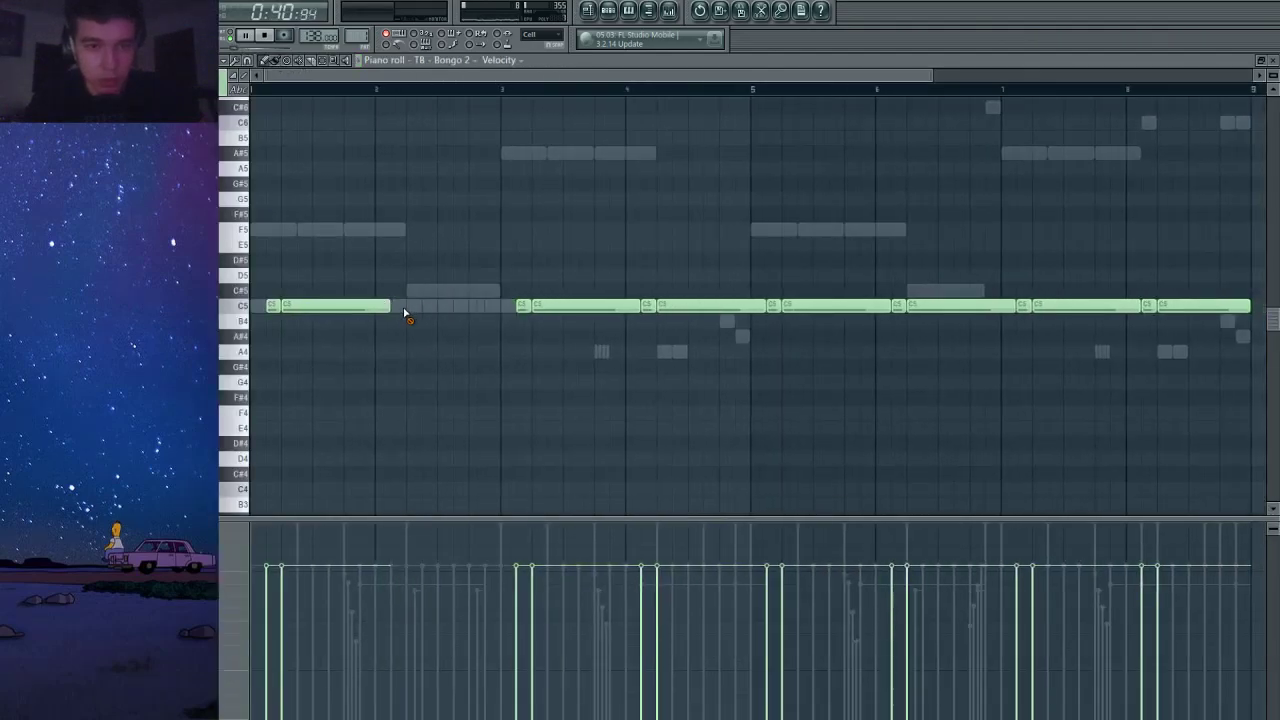
scroll(408, 312, "down", 2)
right_click(435, 310)
right_click(703, 306)
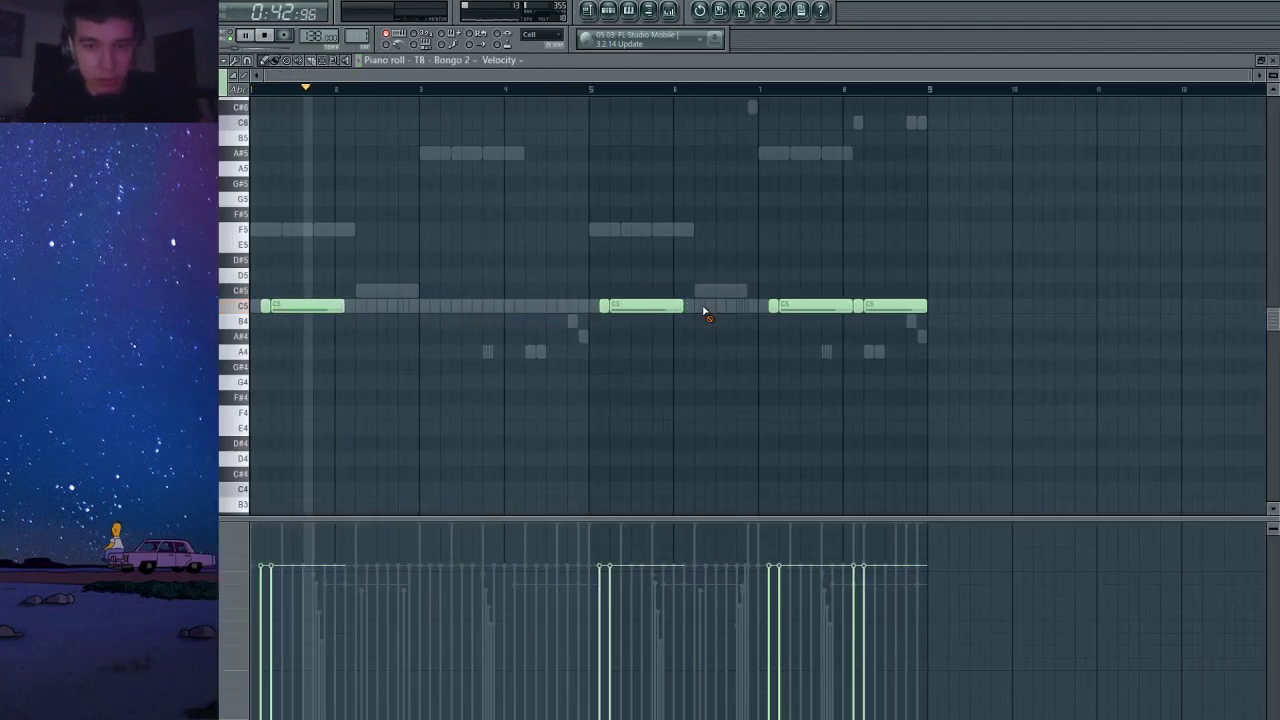
right_click(790, 306)
right_click(880, 306)
Try transposing the TB - Bongo 2 notes in bars 1 and 5 down one octave to C4, playing from the start.
left_click_drag(808, 255, 340, 366)
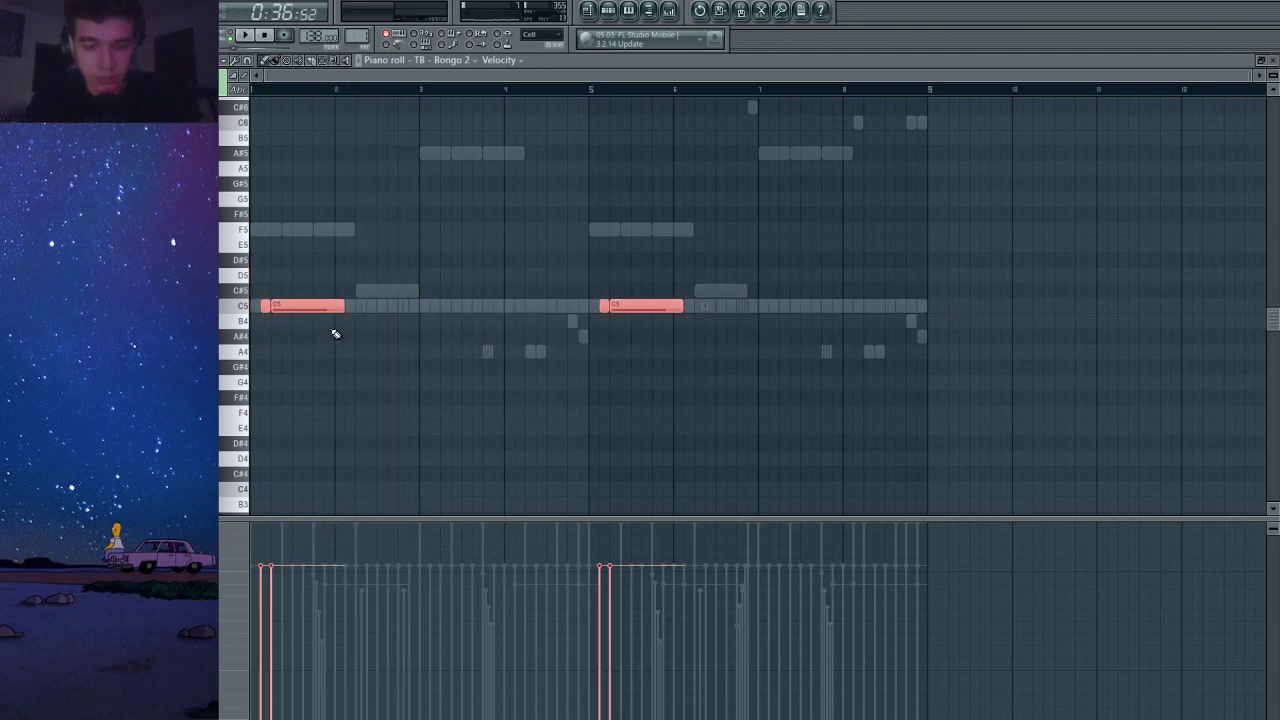
key("ctrl+Down")
left_click(257, 90)
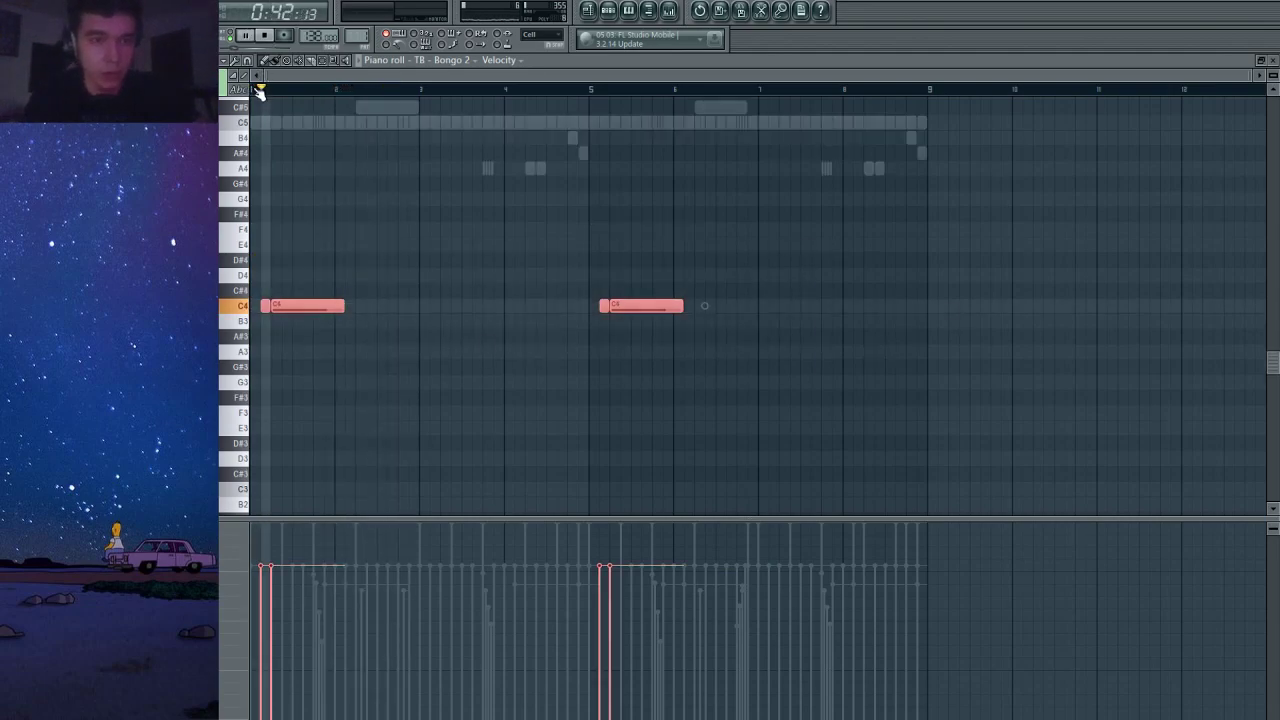
key("space")
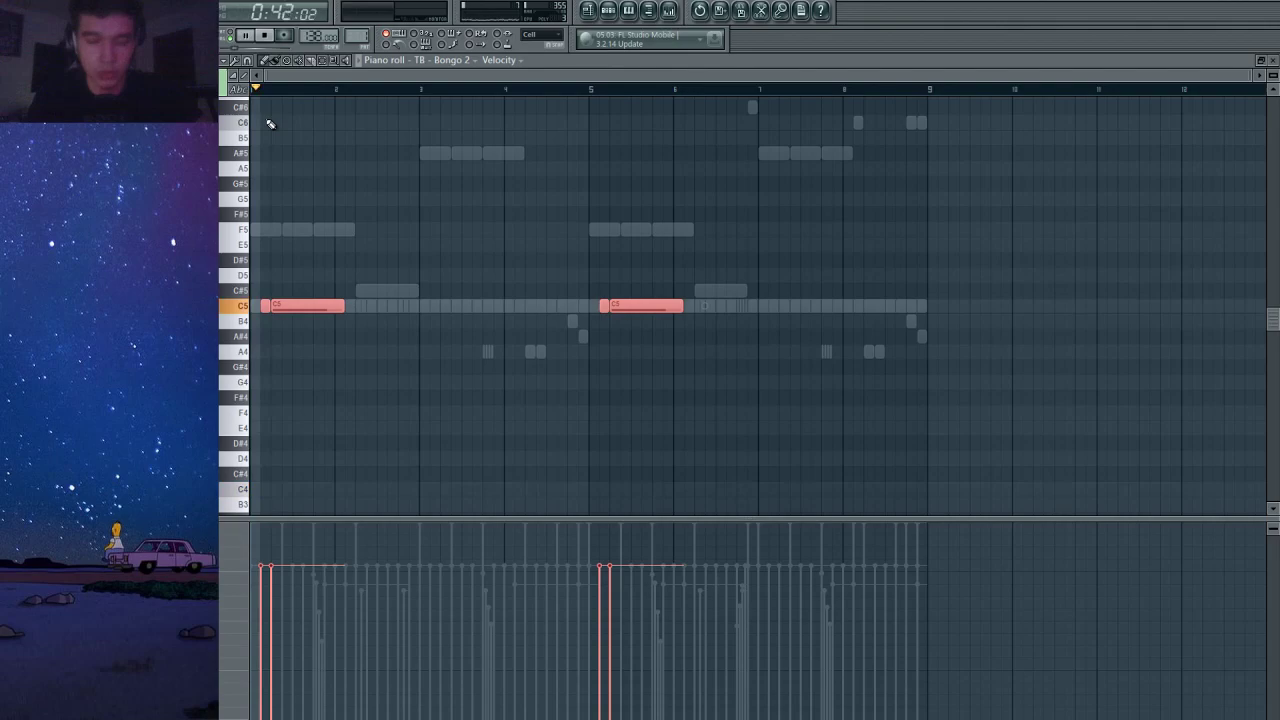
Switch the TB - Bongo 2 note properties to Pan, pan the bar 1 notes left, and return to the playlist.
left_click(503, 61)
left_click(516, 79)
left_click_drag(432, 198, 254, 374)
scroll(329, 375, "down", 4)
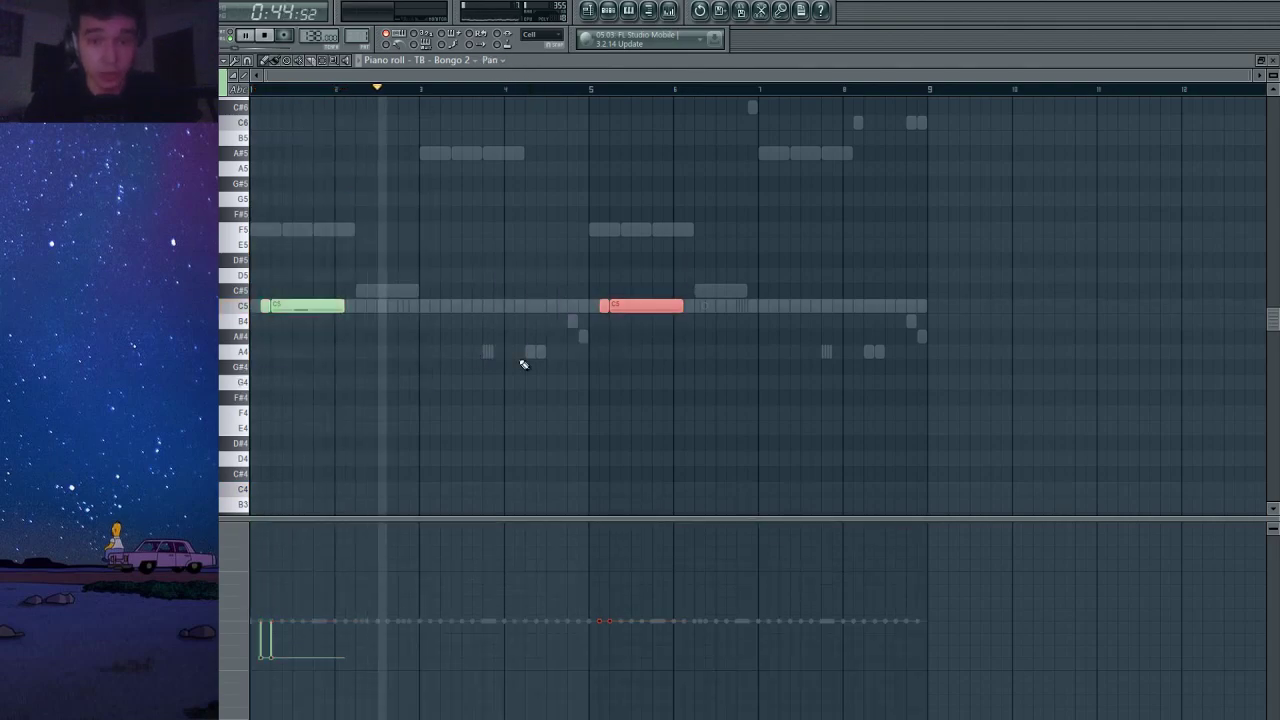
left_click(1274, 62)
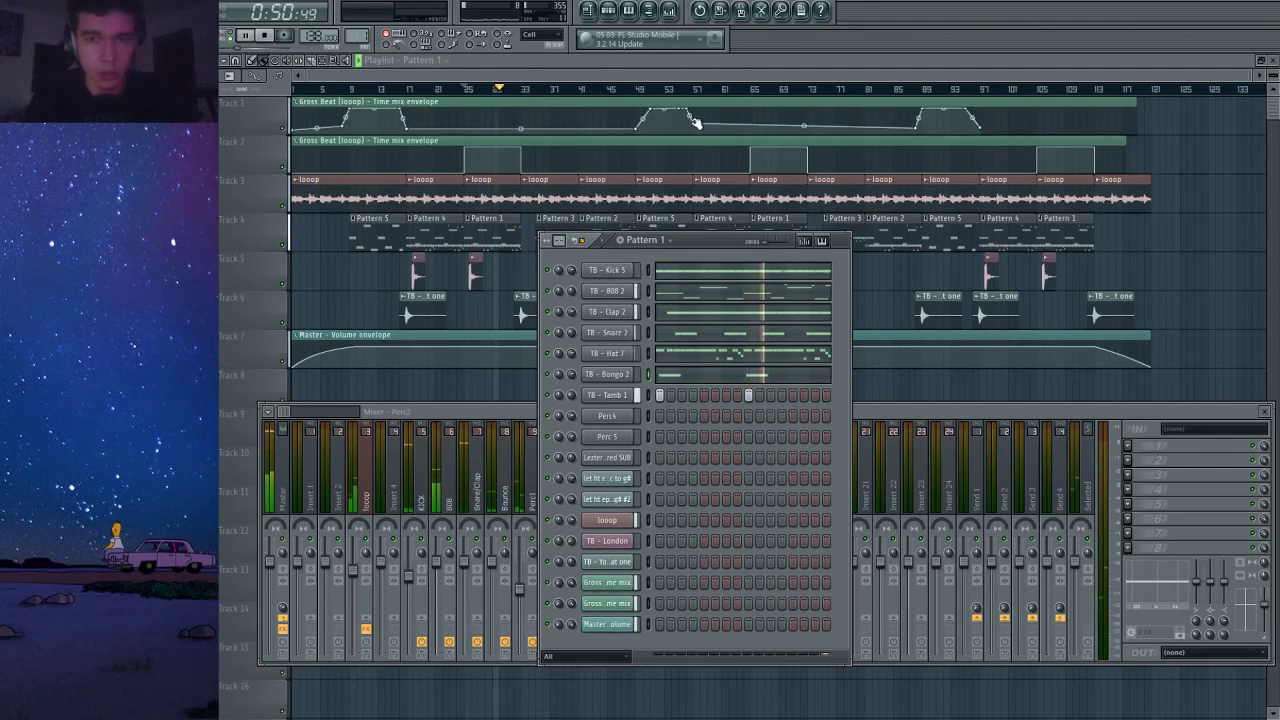
Flatten the Track 1 Gross Beat time mix envelope to its low level after the bar 57 and bar 97 ramps.
left_click_drag(693, 123, 698, 131)
scroll(1152, 139, "up", 3)
scroll(1130, 135, "up", 2)
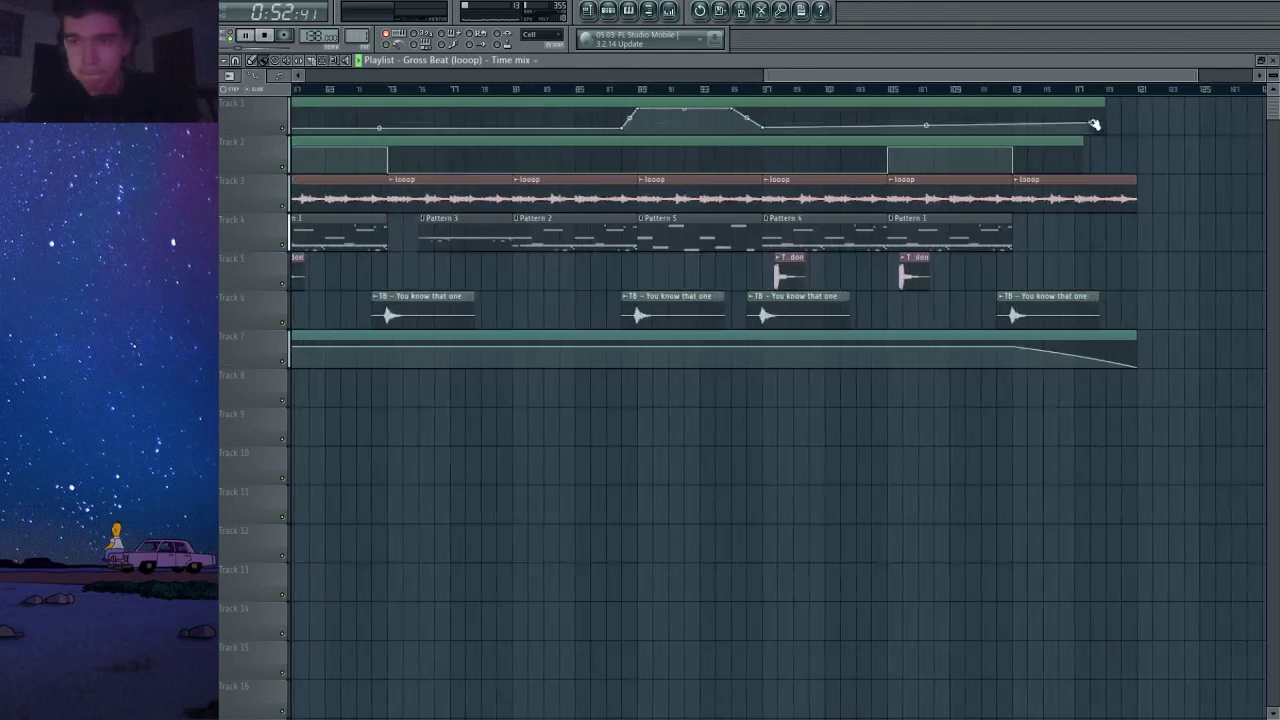
scroll(1116, 110, "down", 2)
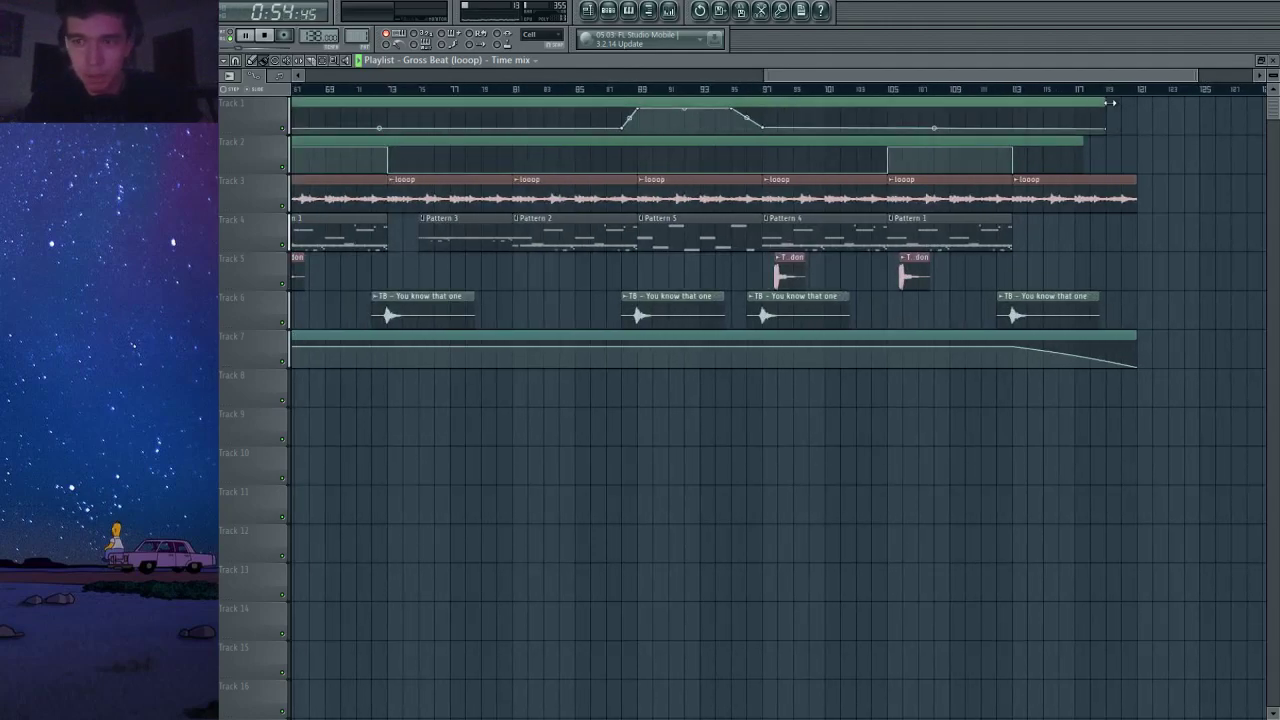
scroll(1116, 110, "down", 3)
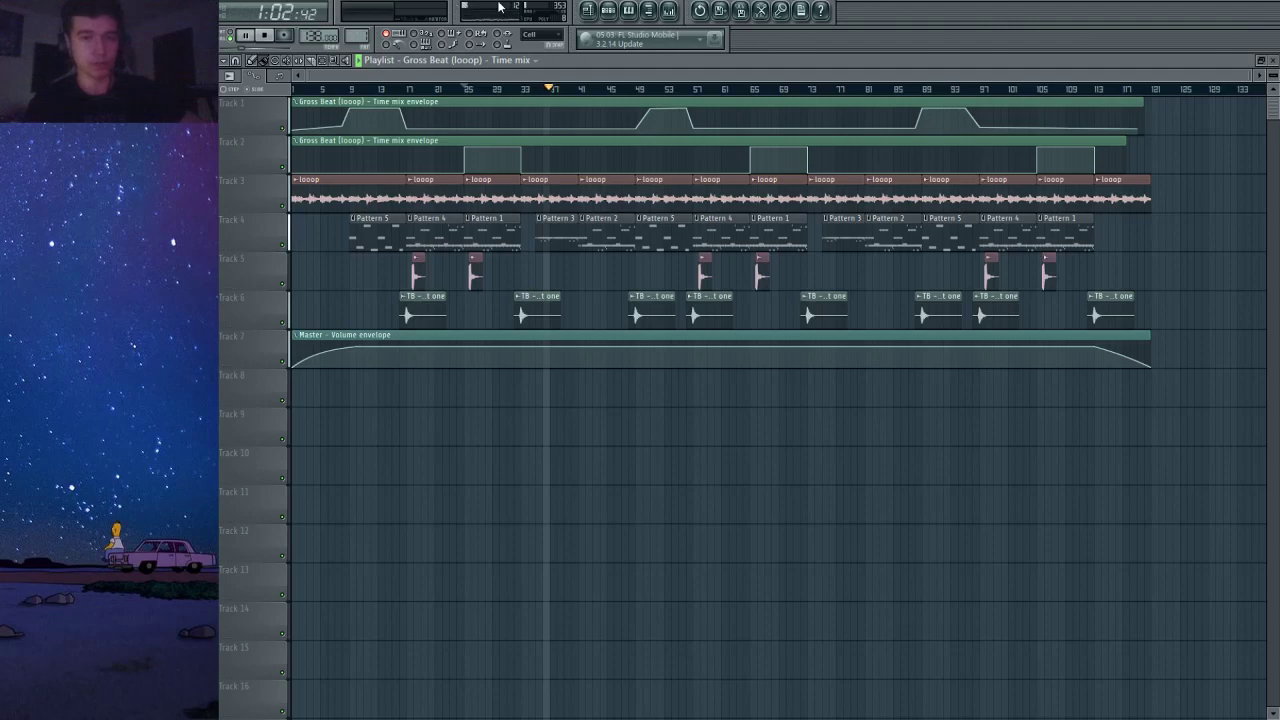
Bring up the mixer over the playlist while the track plays.
left_click(668, 12)
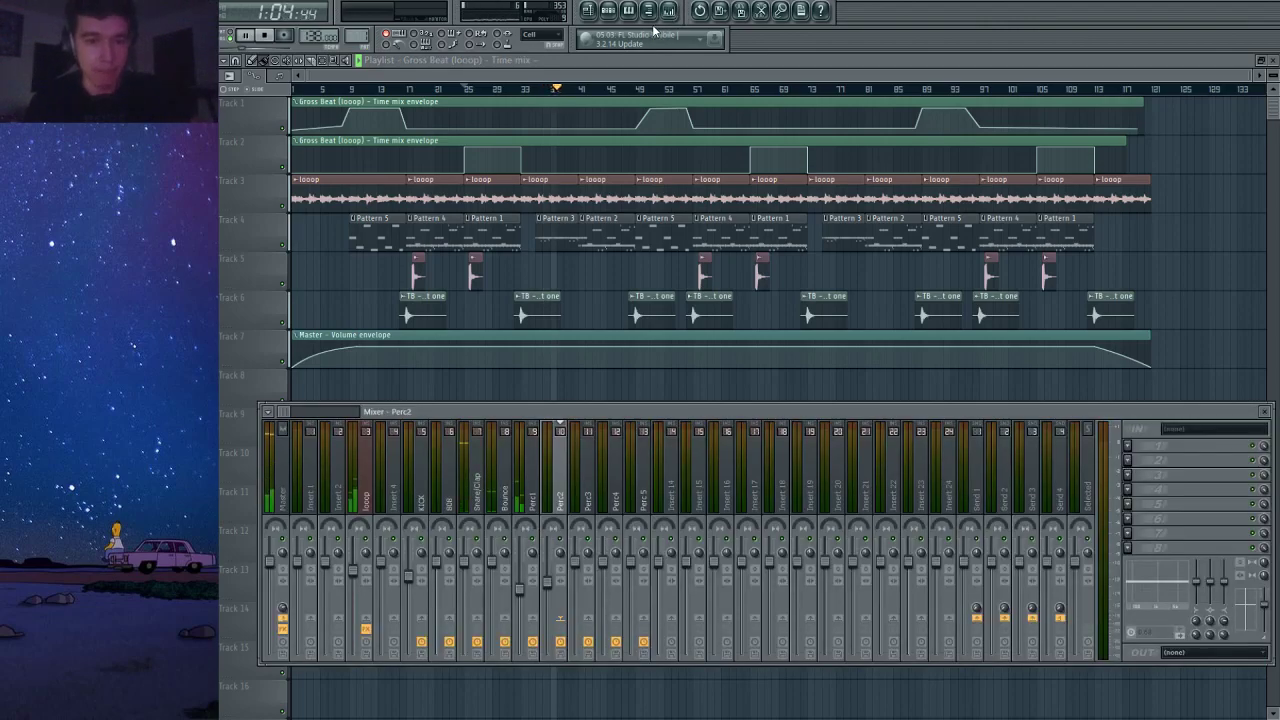
Inspect the channel settings of the "TB - You know that one" clip near bar 57, then close them.
key("F9")
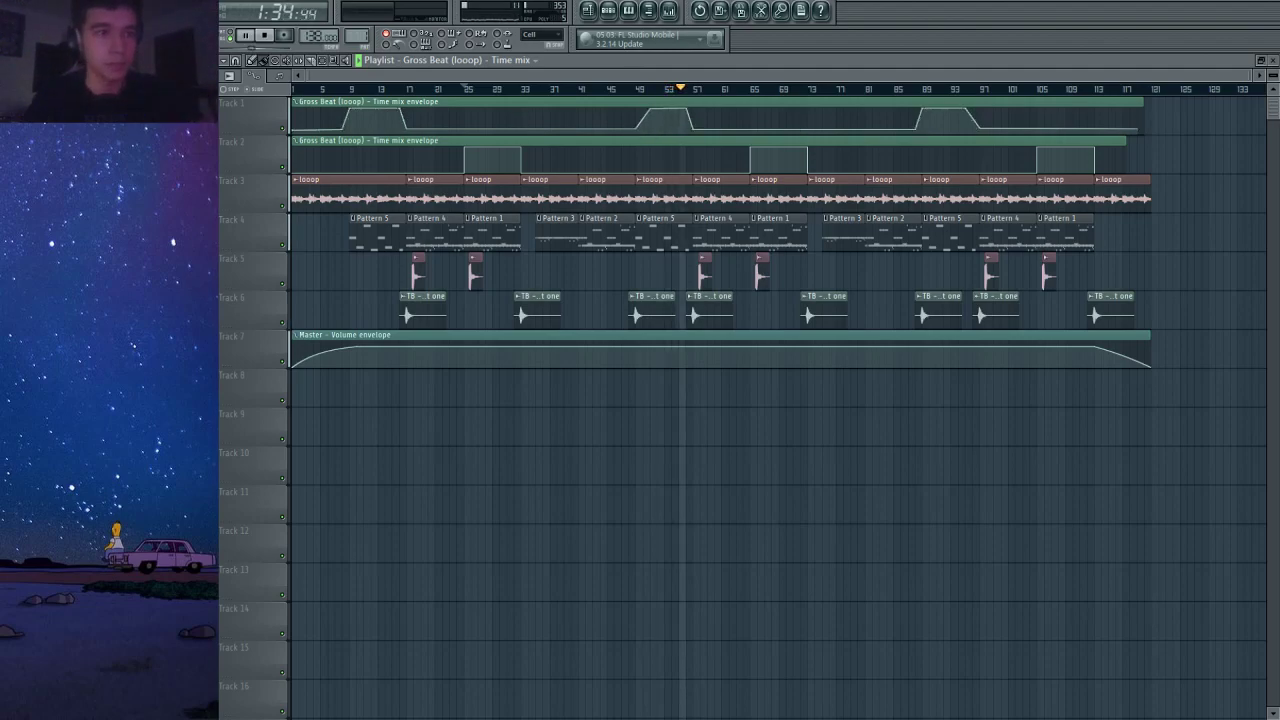
scroll(686, 103, "down", 4)
scroll(682, 118, "up", 4)
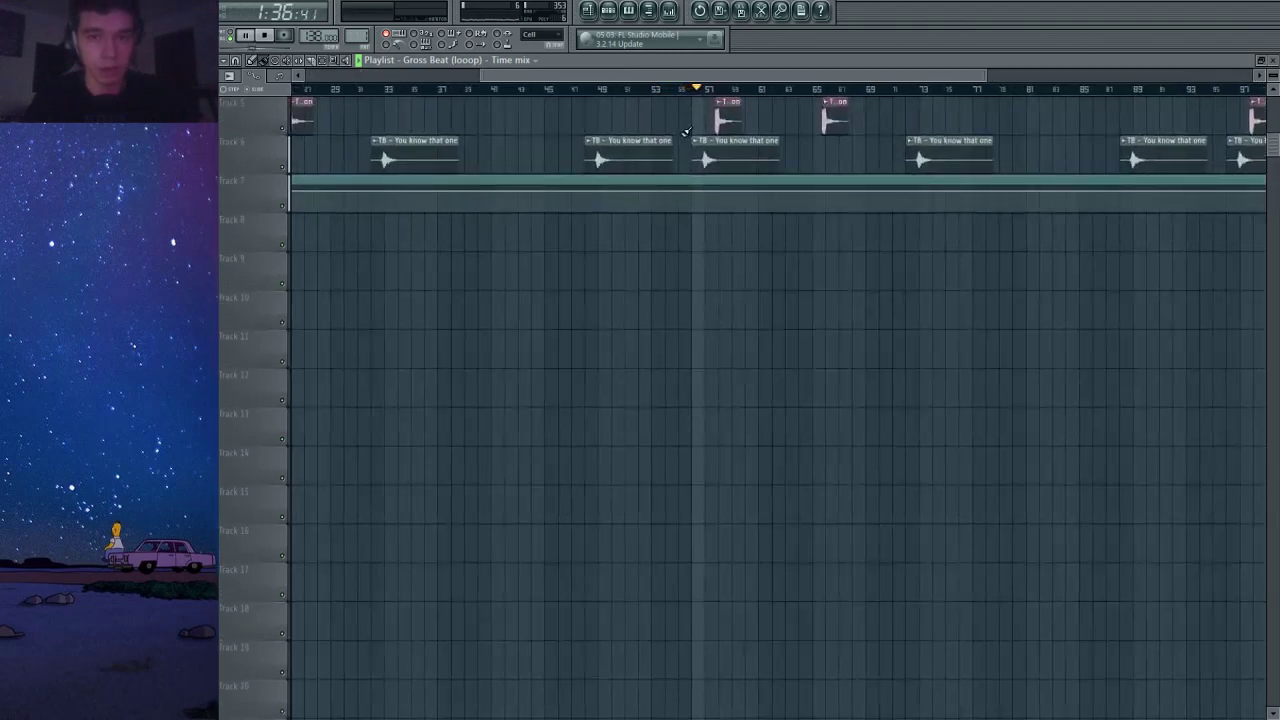
scroll(686, 130, "up", 4)
scroll(648, 174, "down", 4)
scroll(660, 320, "up", 4)
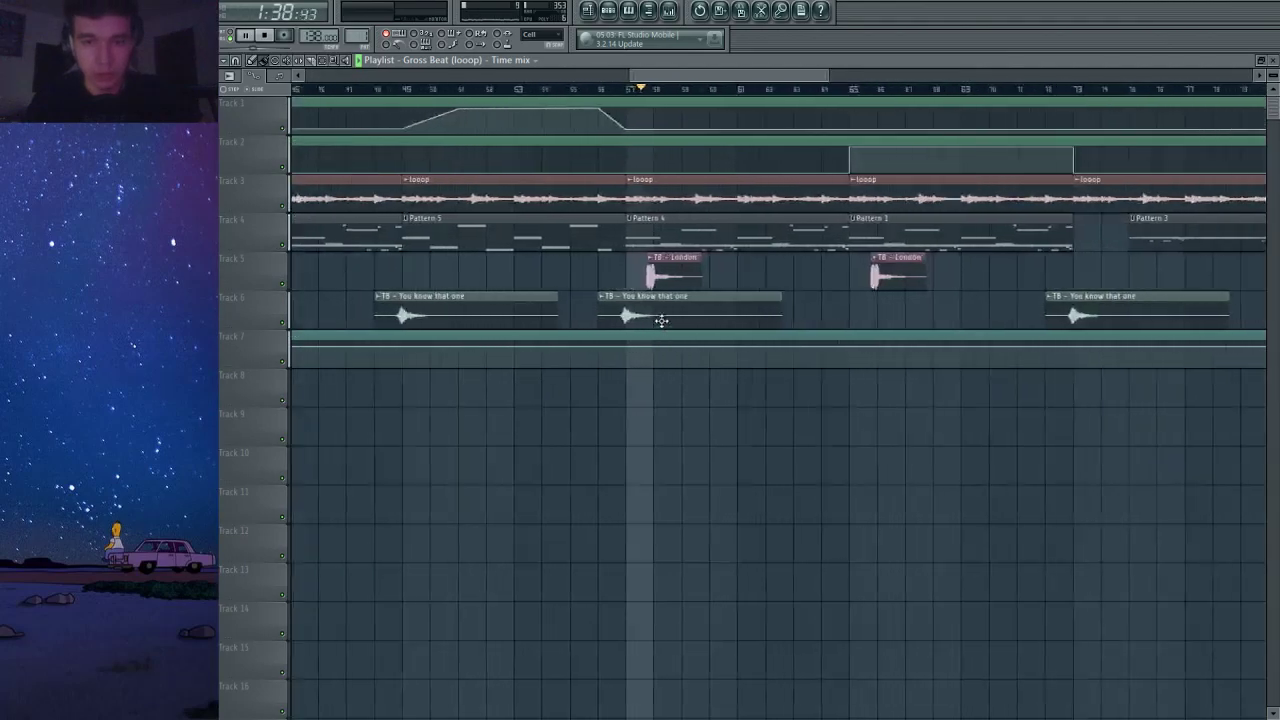
double_click(750, 296)
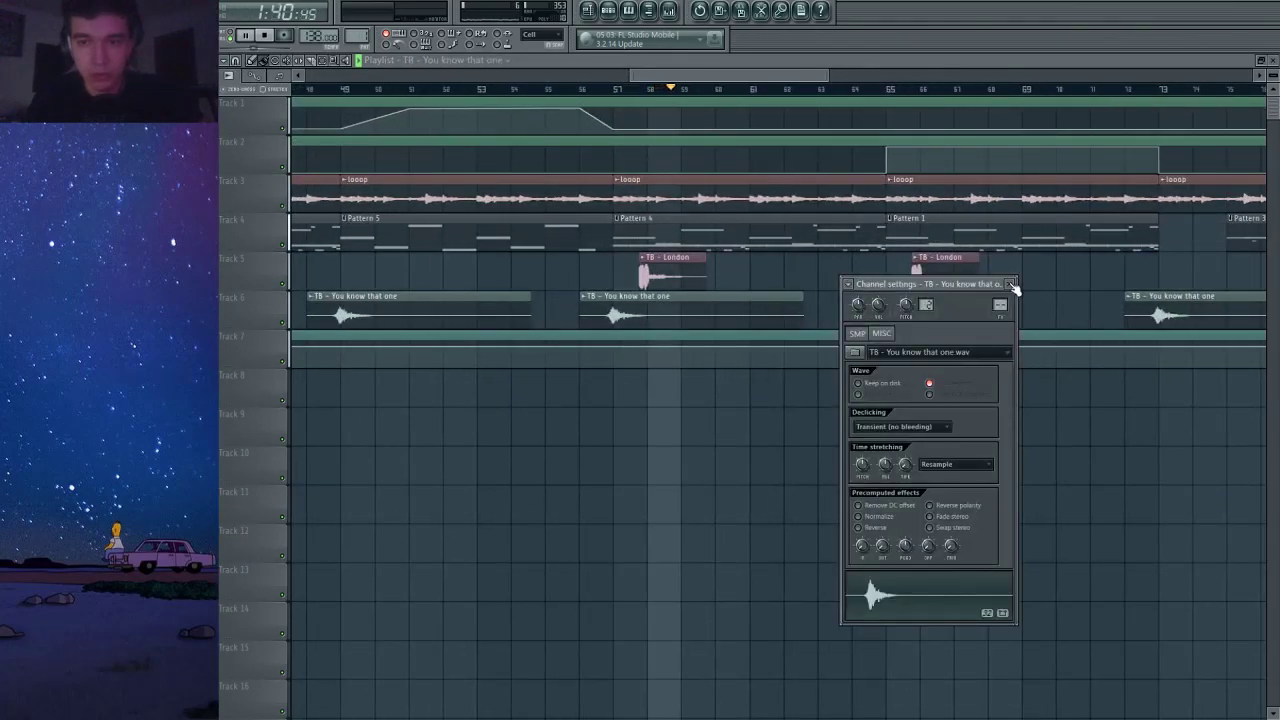
left_click(1010, 284)
Stop playback, add the Tundra Beats (Full Effect) sample to the playlist, and position it on Track 8 at bar 16.
scroll(414, 366, "down", 3)
scroll(433, 554, "down", 5)
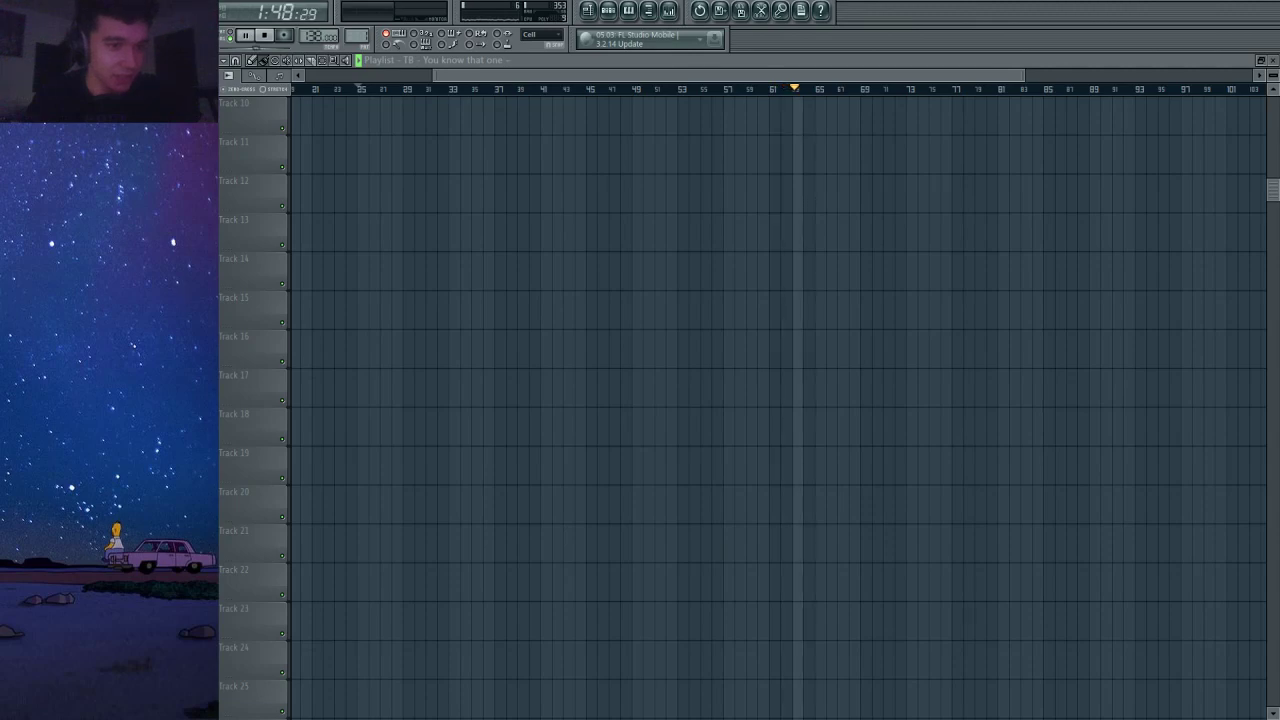
key("space")
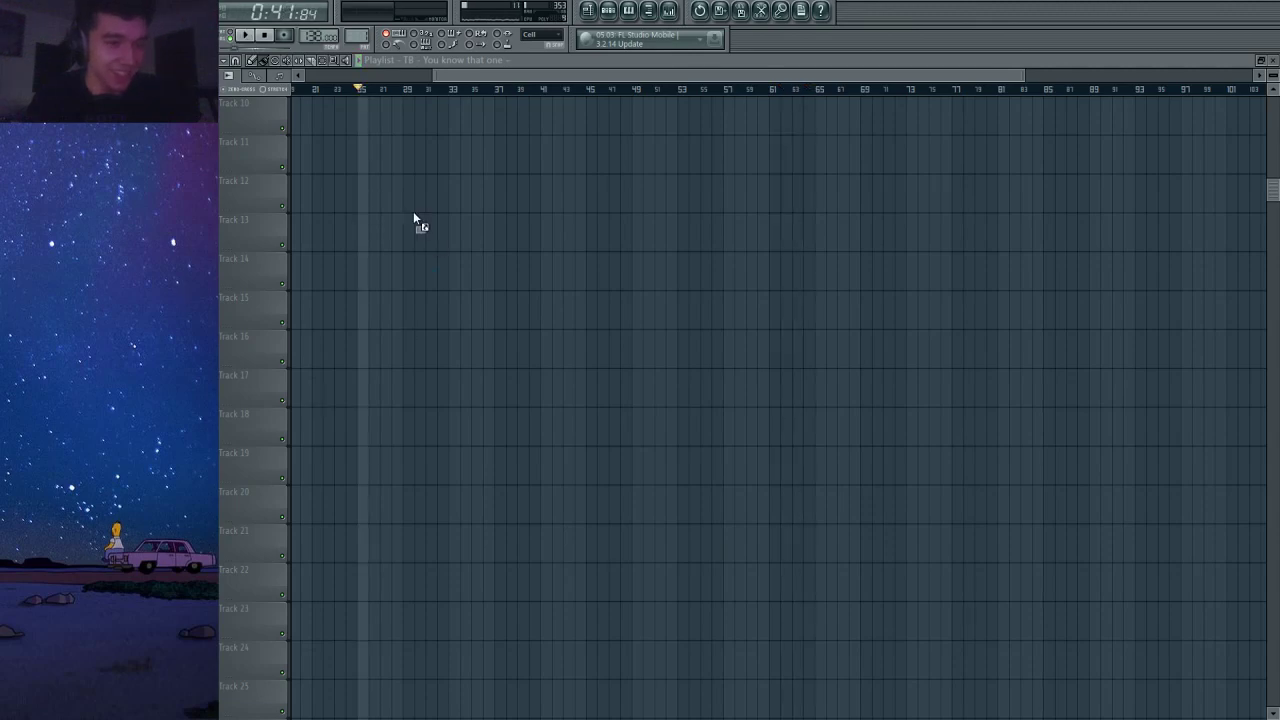
left_click_drag(413, 218, 386, 160)
scroll(388, 165, "up", 2)
scroll(443, 222, "down", 2)
scroll(446, 240, "up", 3)
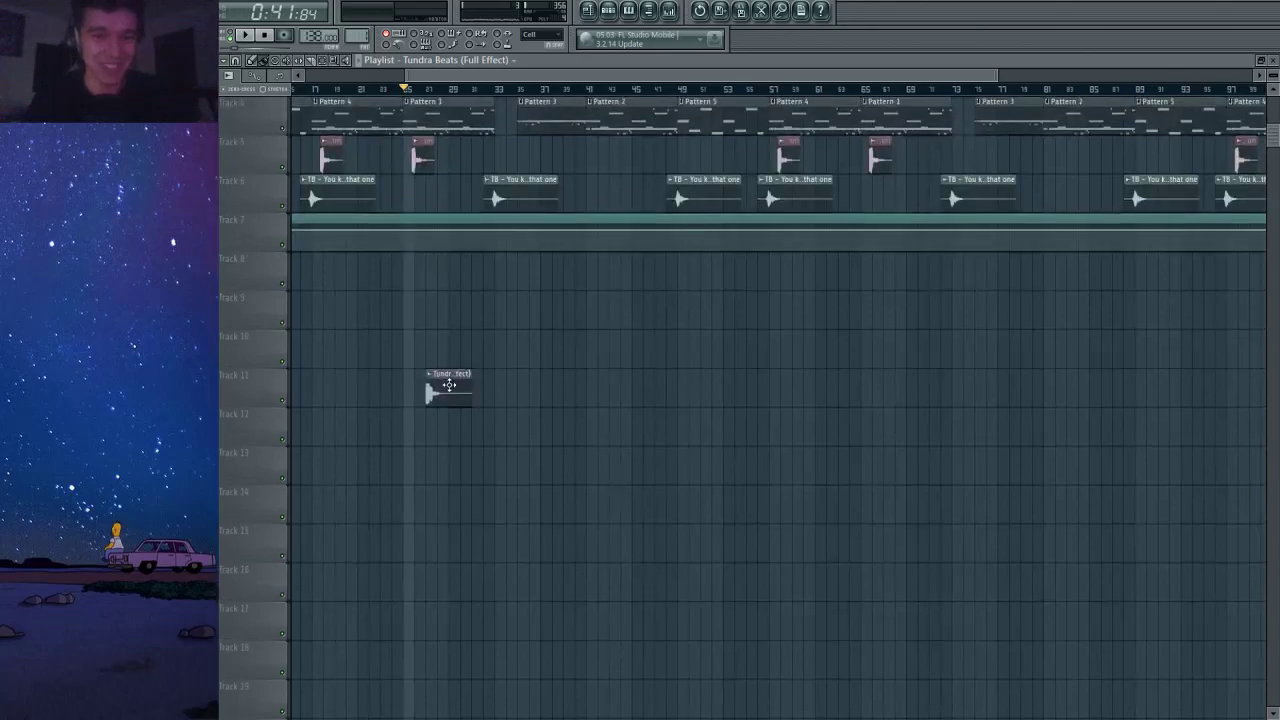
left_click_drag(449, 385, 502, 265)
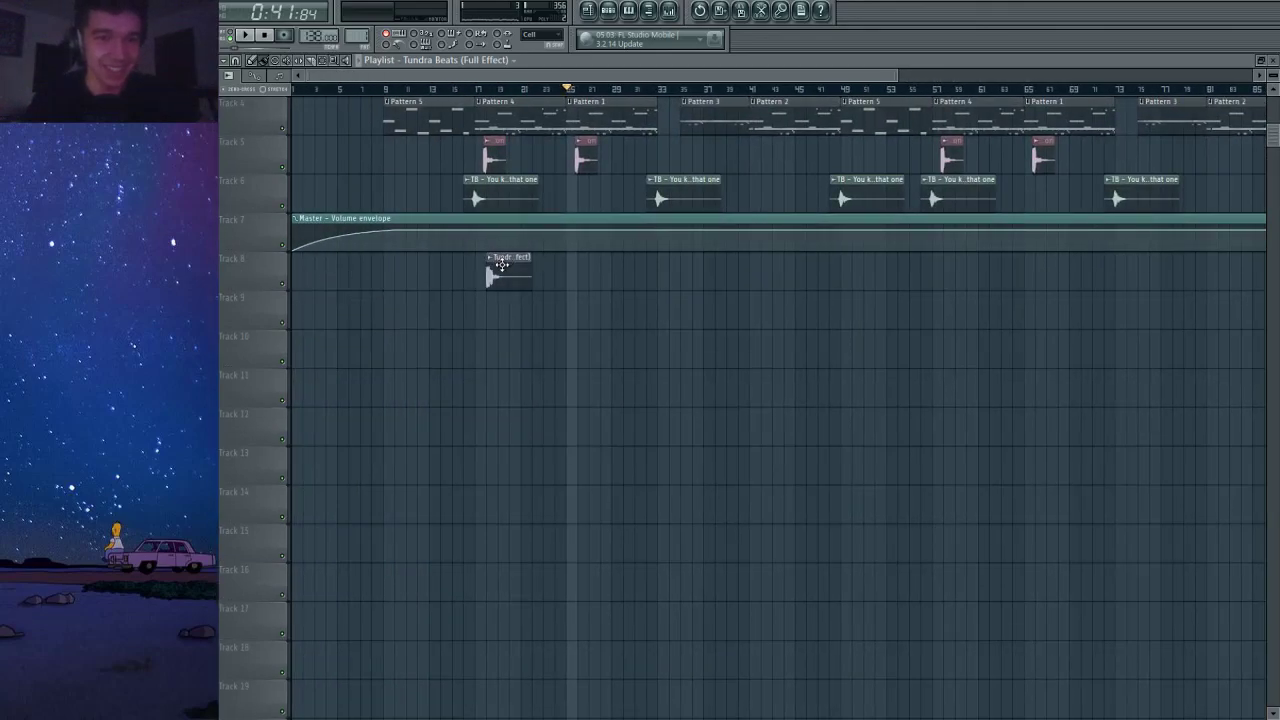
scroll(502, 265, "up", 5)
Open the channel settings of the Tundra Beats clip and play the arrangement from bar 16.
double_click(497, 278)
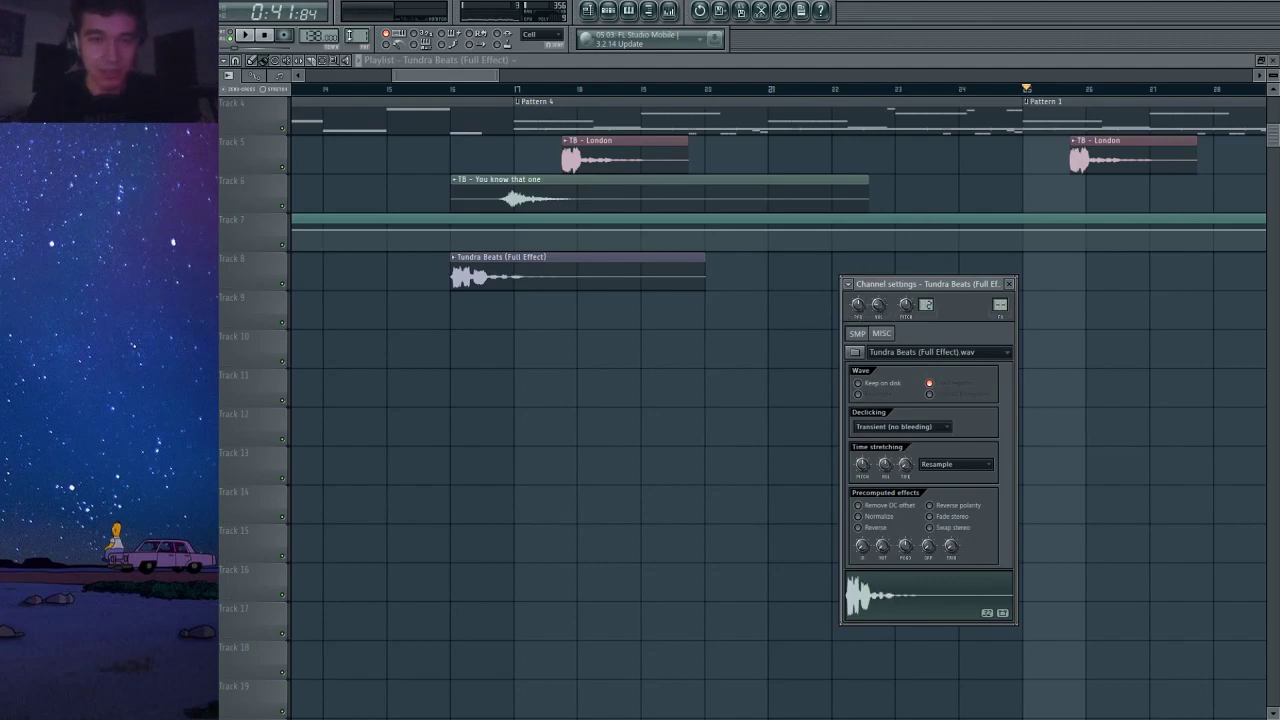
key("space")
left_click(455, 90)
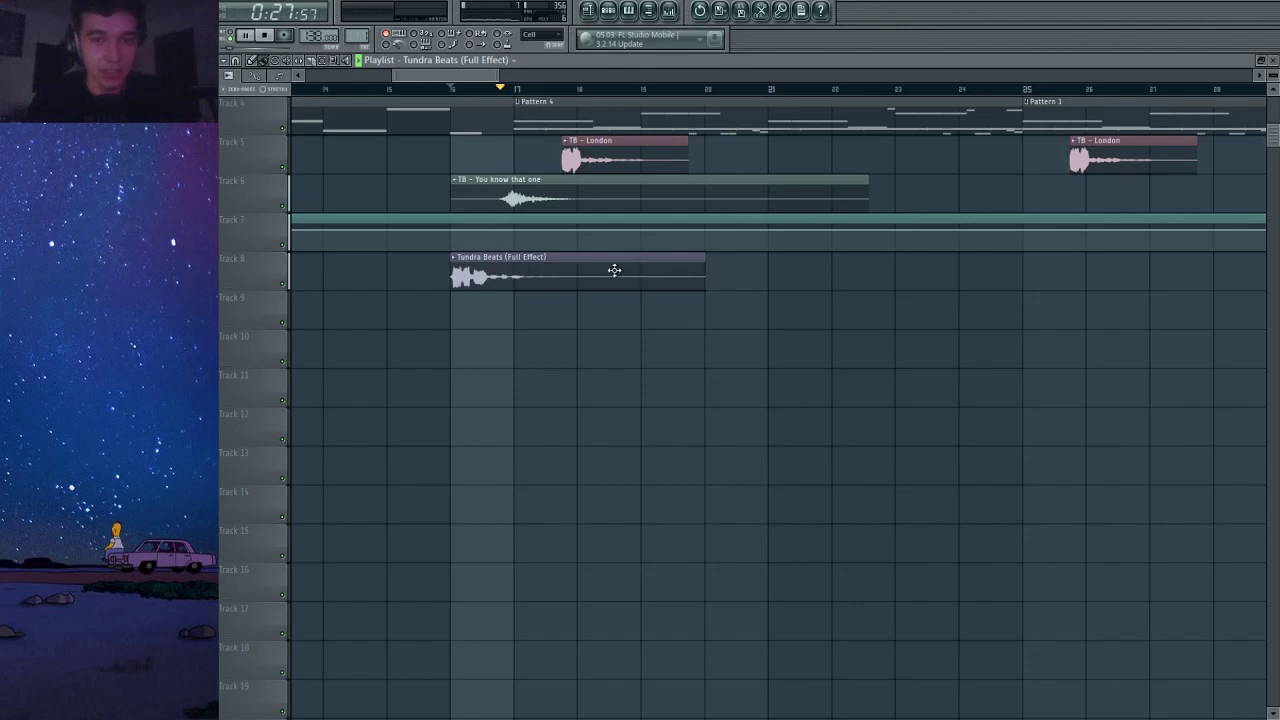
Duplicate the Tundra Beats clip and move the copy along Track 8 to about bar 46.
left_click_drag(734, 272, 487, 288)
key("ctrl+c")
scroll(450, 305, "down", 4)
key("ctrl+v")
scroll(345, 294, "down", 3)
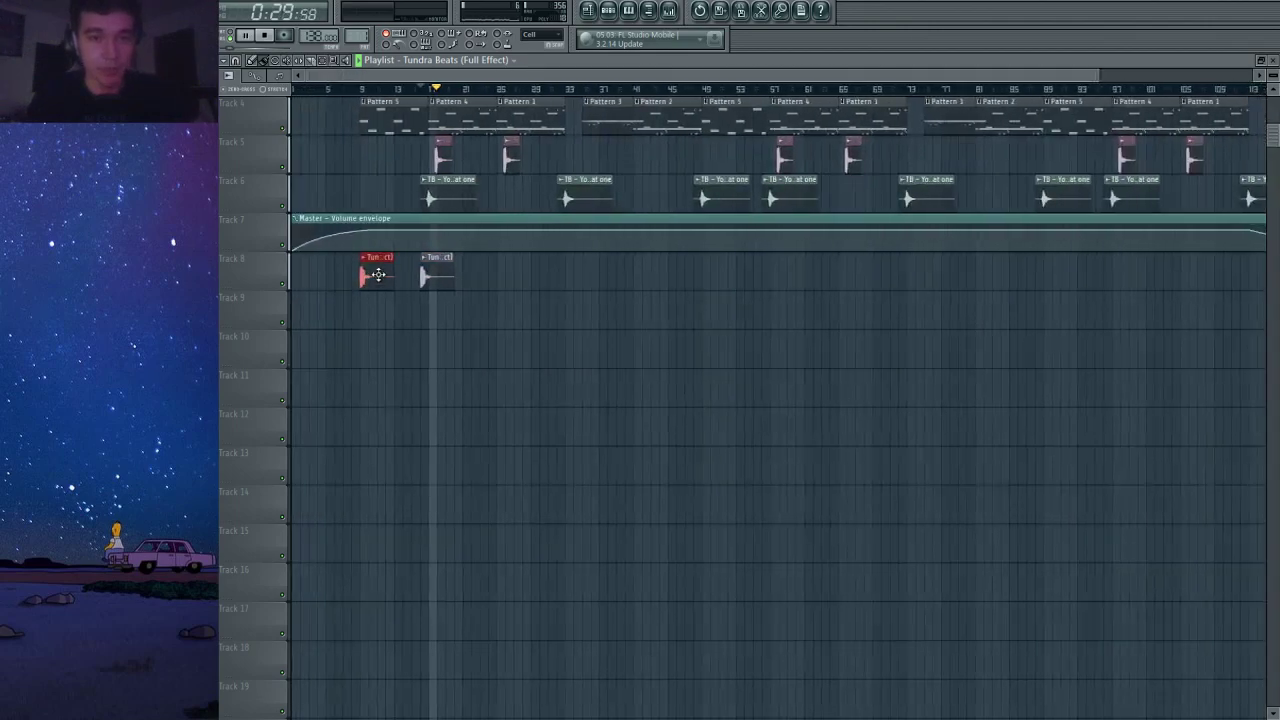
left_click_drag(378, 274, 695, 275)
Lower the volume of the Snare/Clap mixer track slightly.
left_click(669, 10)
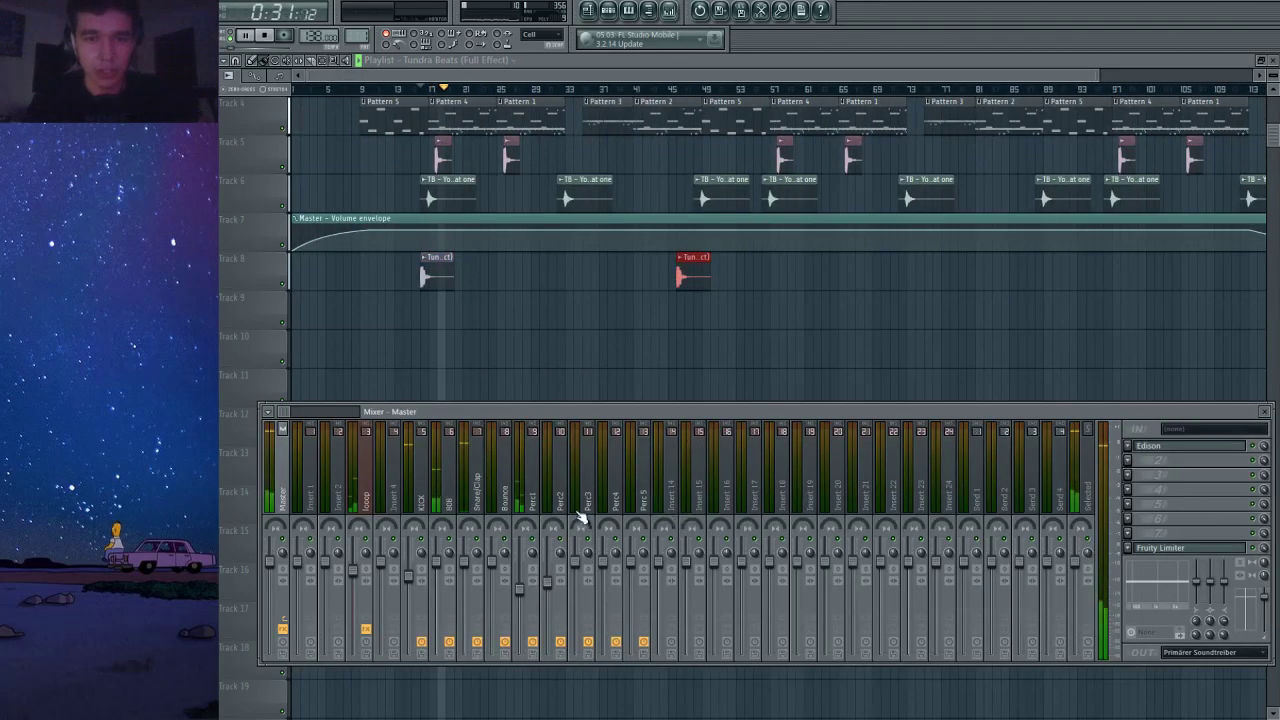
left_click(468, 570)
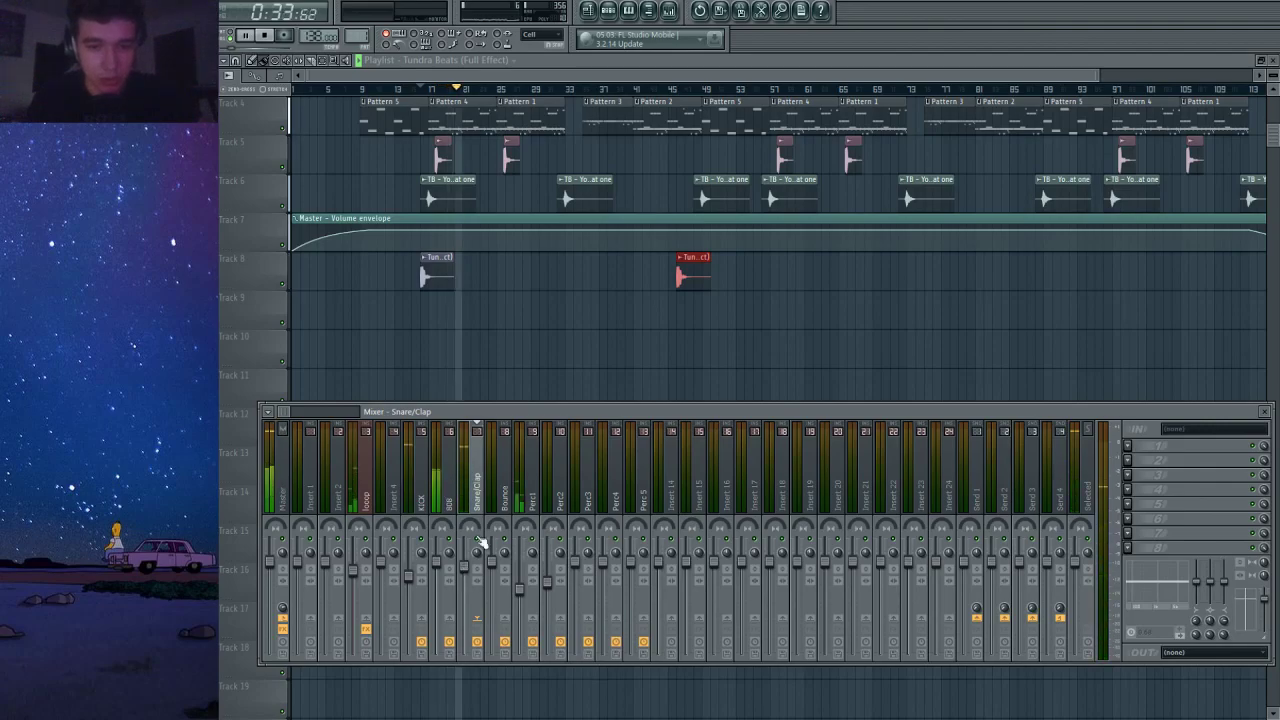
left_click(669, 10)
Move the copied Tundra Beats clip on Track 8 so that it starts at bar 56.
scroll(772, 258, "up", 1)
scroll(772, 258, "up", 2)
left_click_drag(627, 280, 768, 284)
scroll(791, 283, "up", 3)
scroll(790, 290, "down", 3)
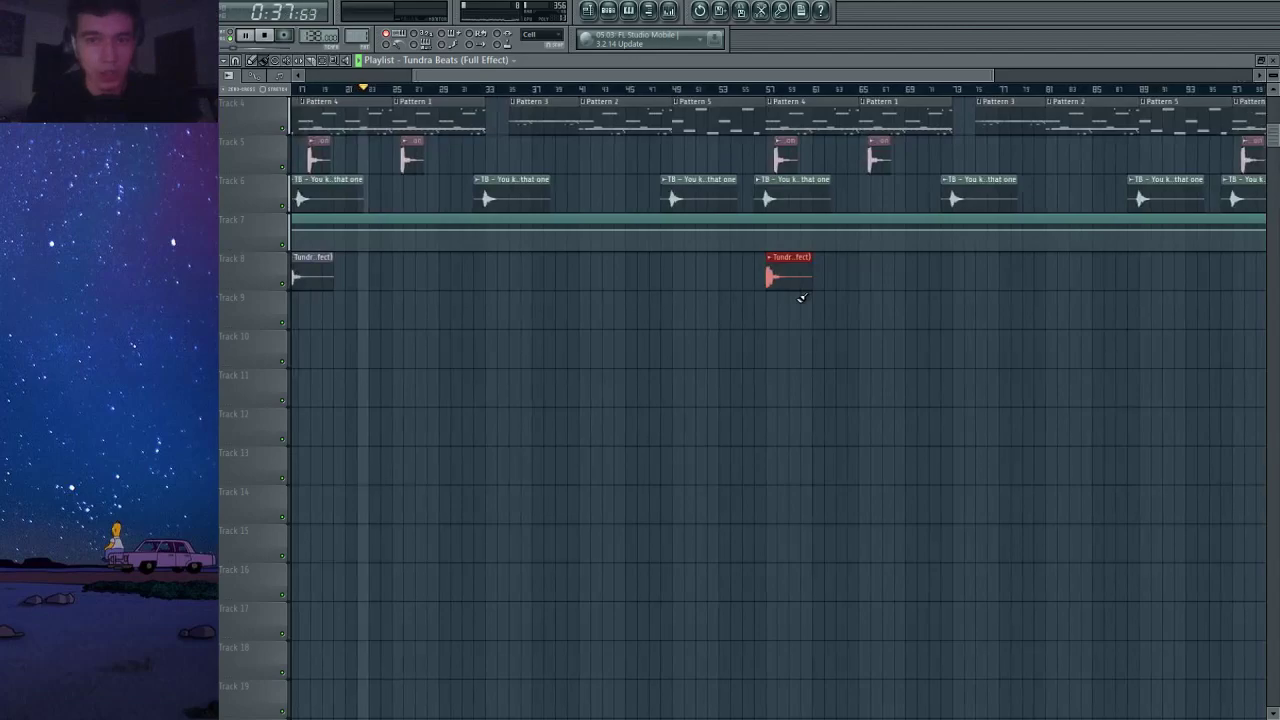
scroll(788, 278, "up", 4)
left_click_drag(788, 280, 763, 275)
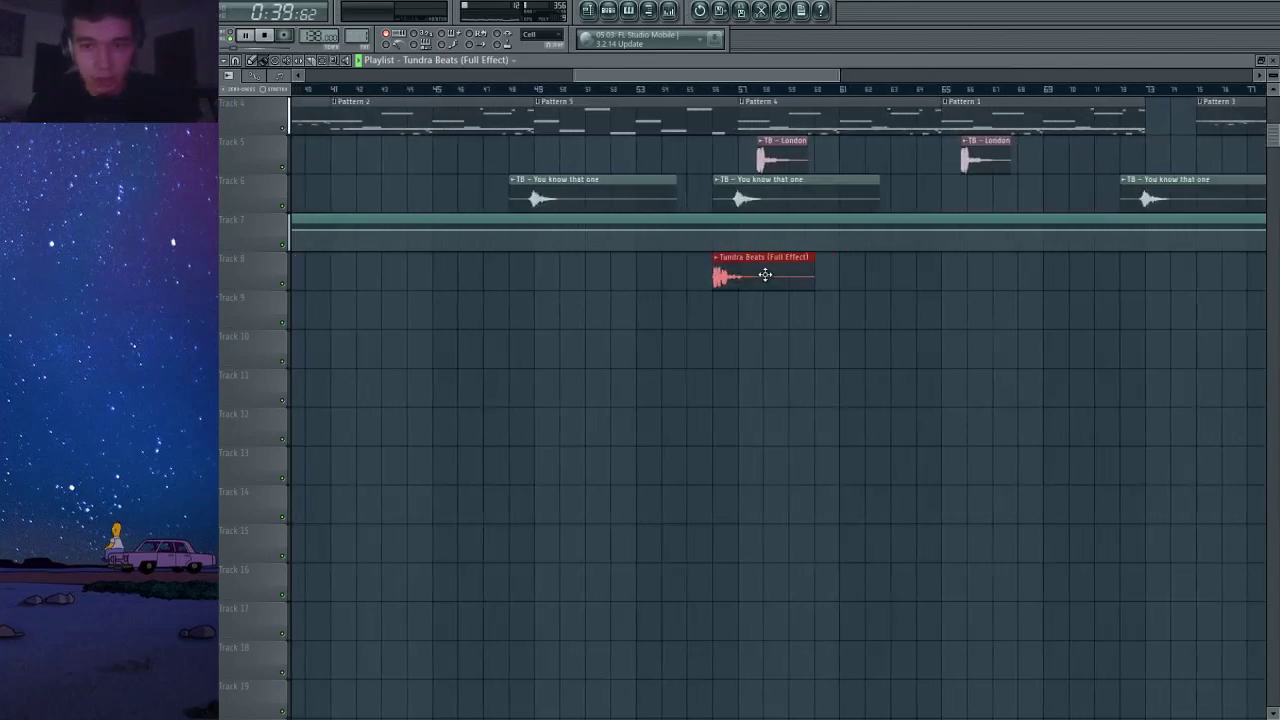
Place a third Tundra Beats (Full Effect) clip on Track 8 starting at bar 96.
scroll(766, 278, "down", 5)
scroll(1029, 291, "up", 3)
left_click(866, 271)
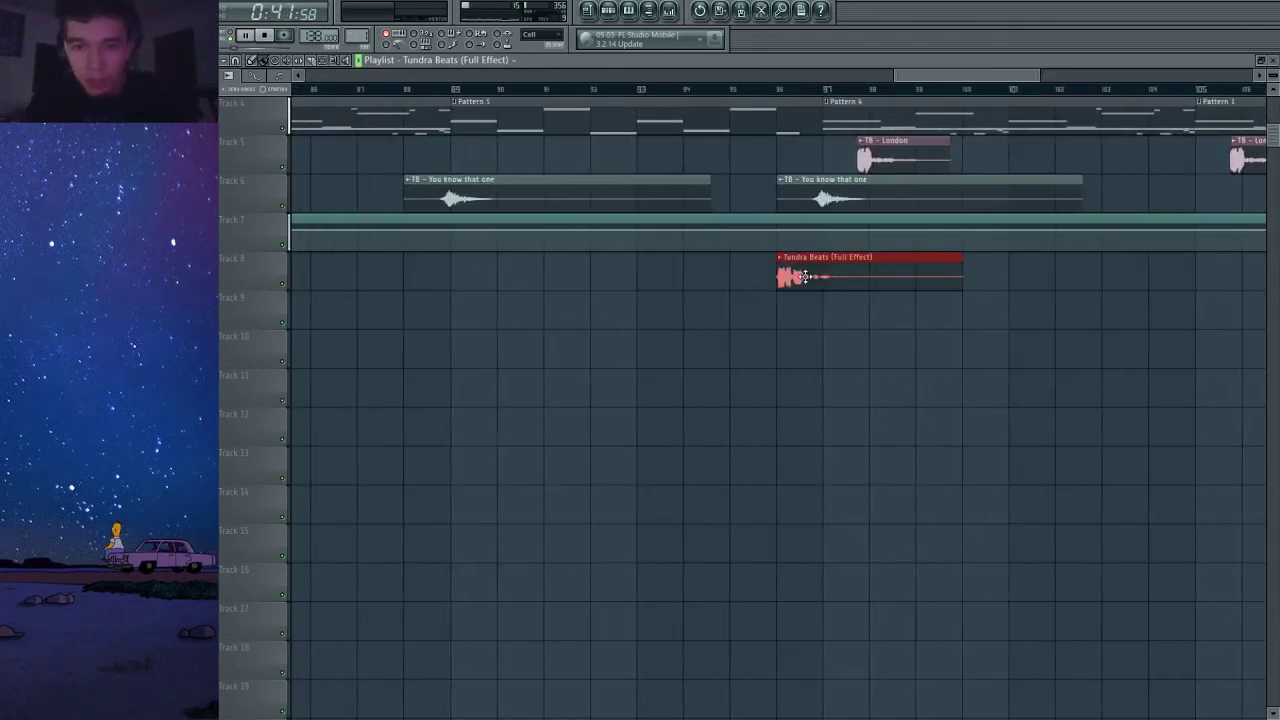
scroll(866, 271, "down", 3)
Lower the Perc3 mixer track's volume slightly and load Fruity Parametric EQ 2 into the Master's second effect slot.
left_click(667, 12)
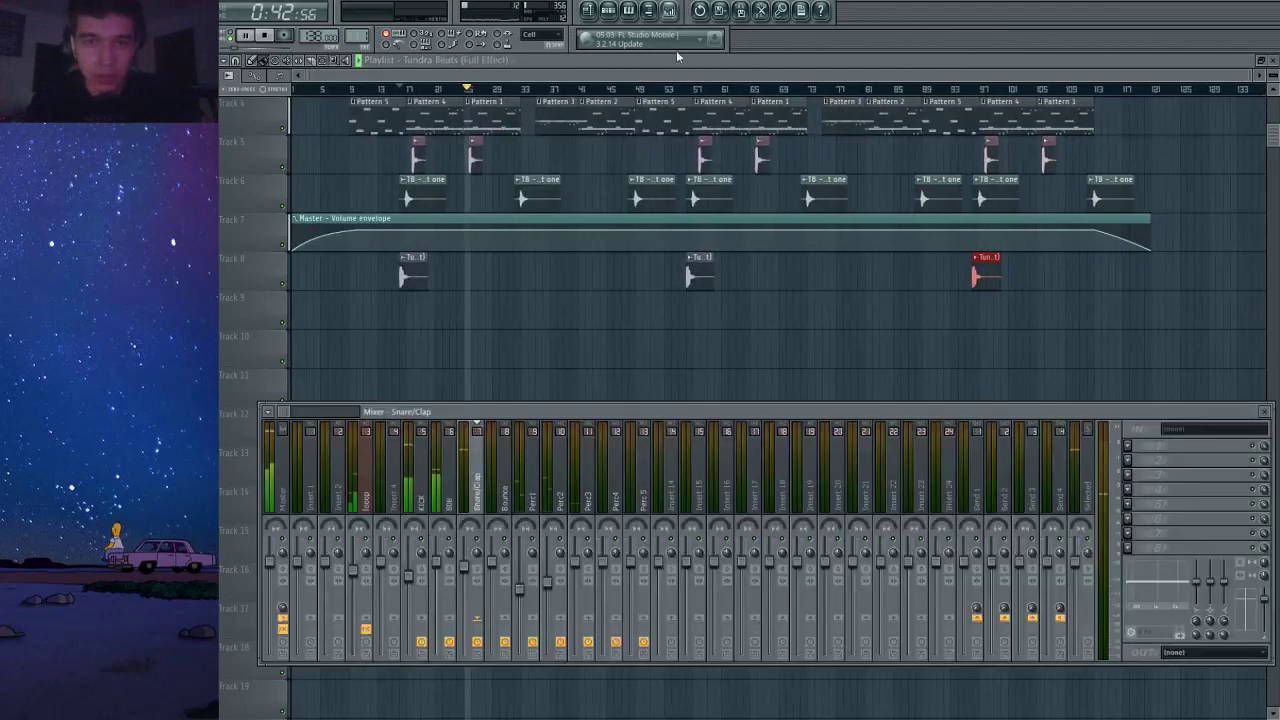
left_click(577, 585)
left_click(268, 500)
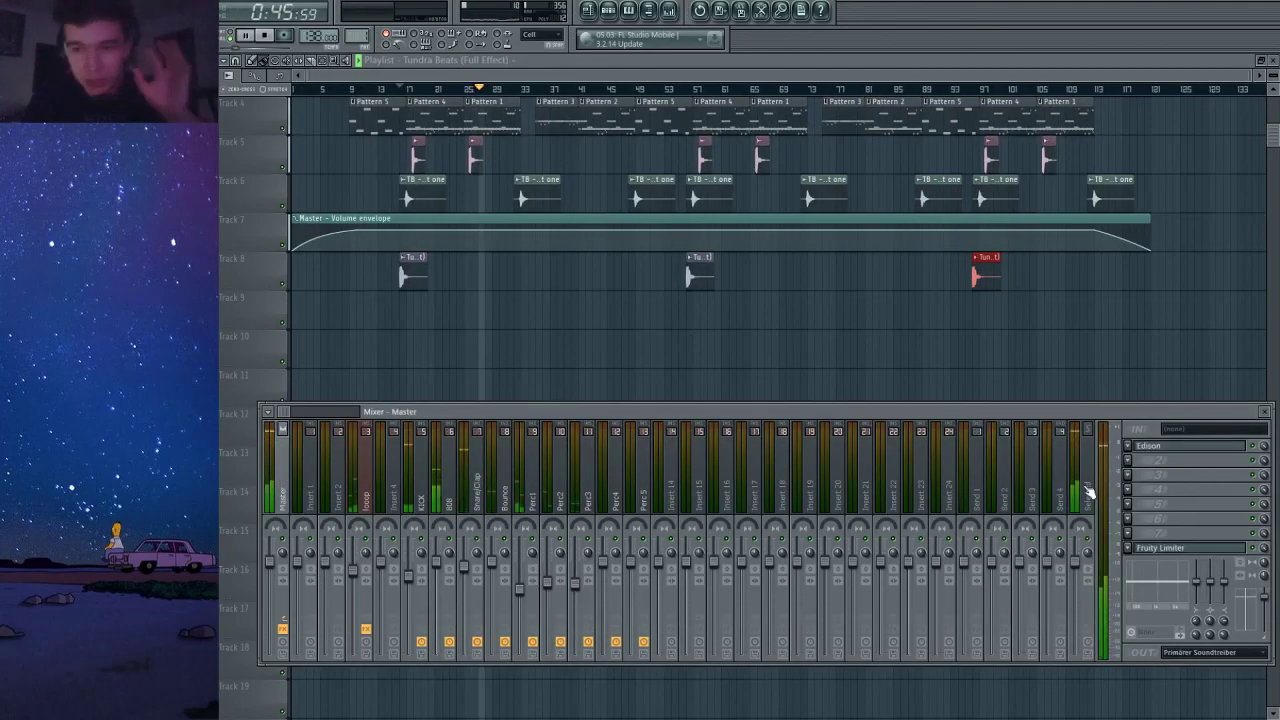
left_click(1126, 463)
left_click(1134, 512)
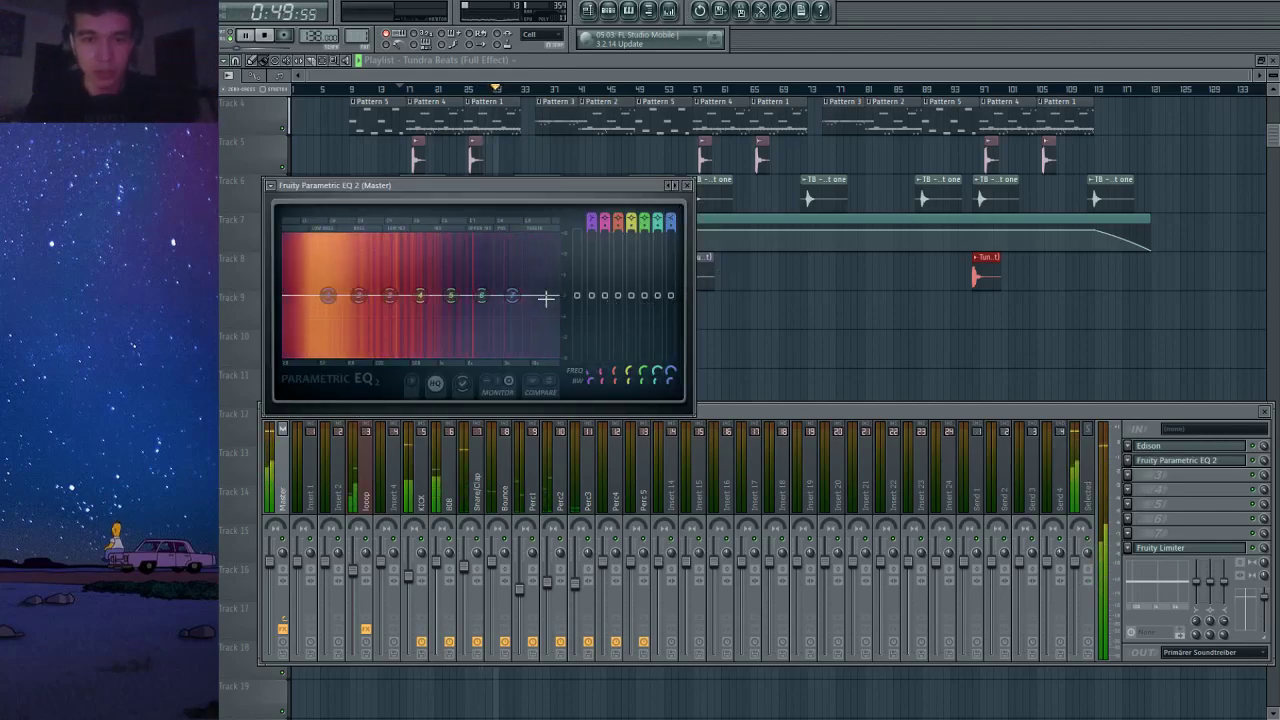
Turn band 7 of the Master EQ into a steep low-pass filter with its cutoff at the upper end of the spectrum.
mouse_move(666, 217)
left_mouse_down()
mouse_move(666, 246)
mouse_move(674, 213)
left_mouse_up()
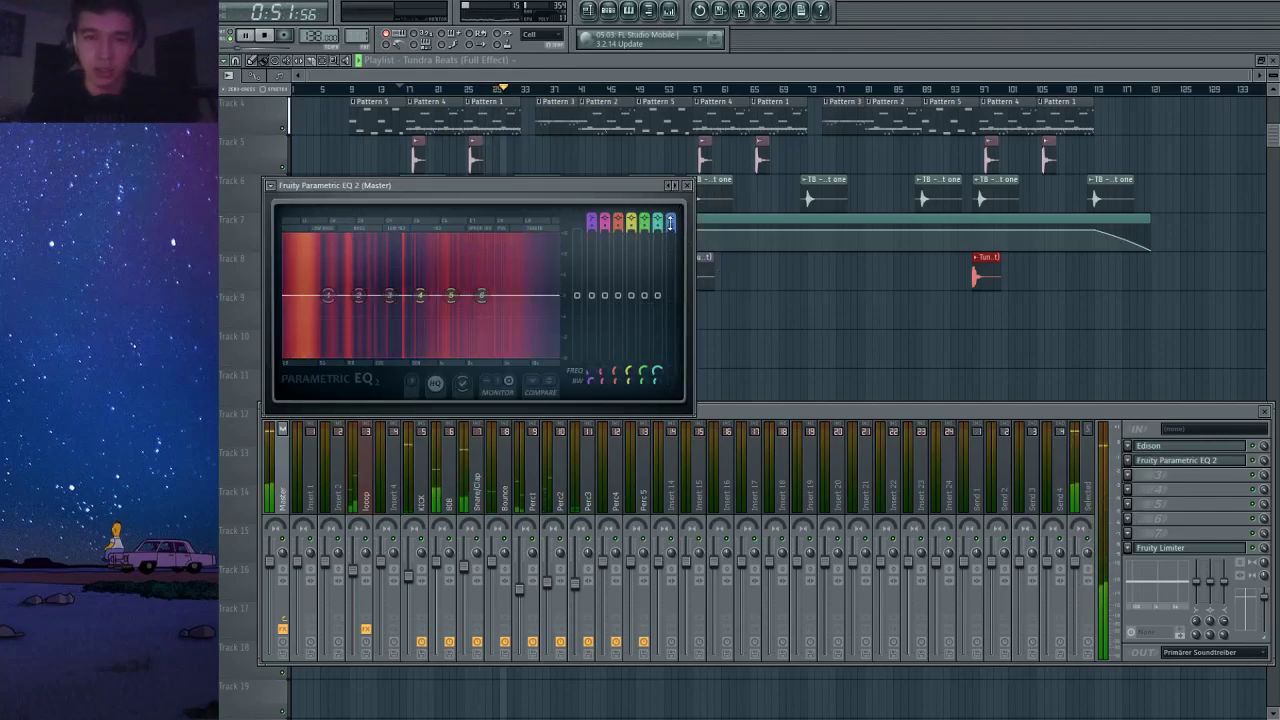
left_click(674, 214)
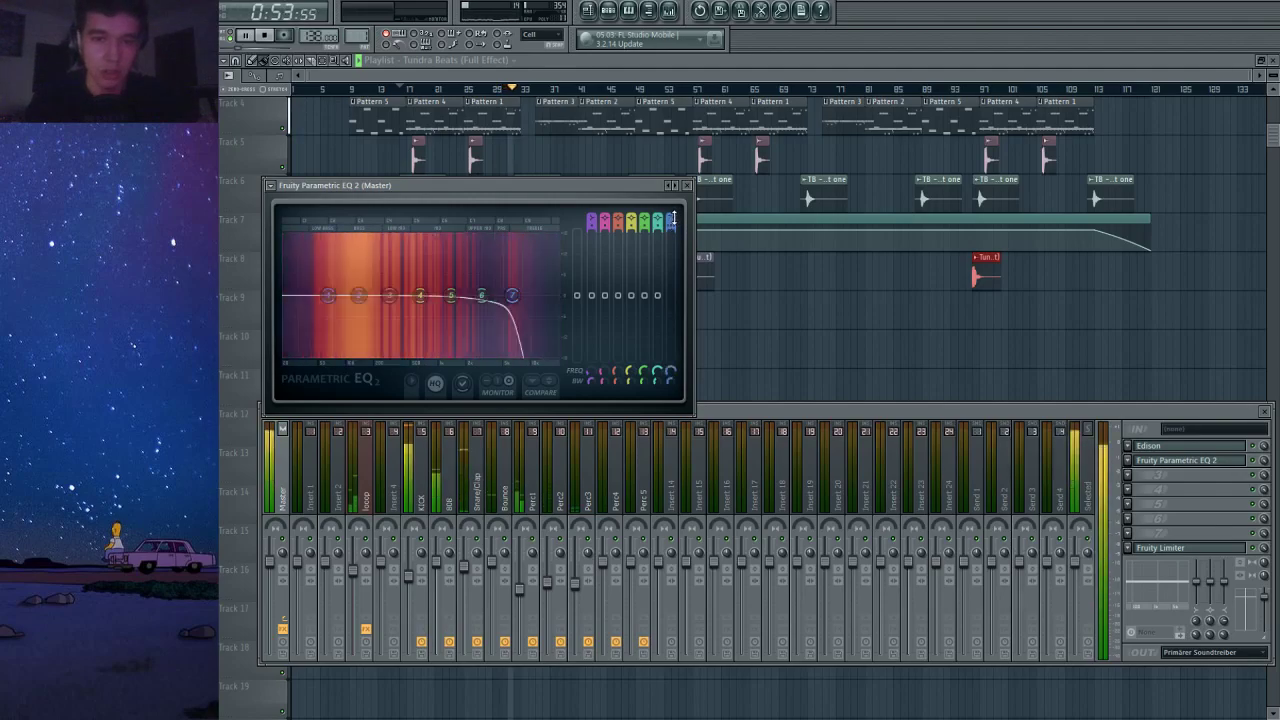
left_click(675, 228)
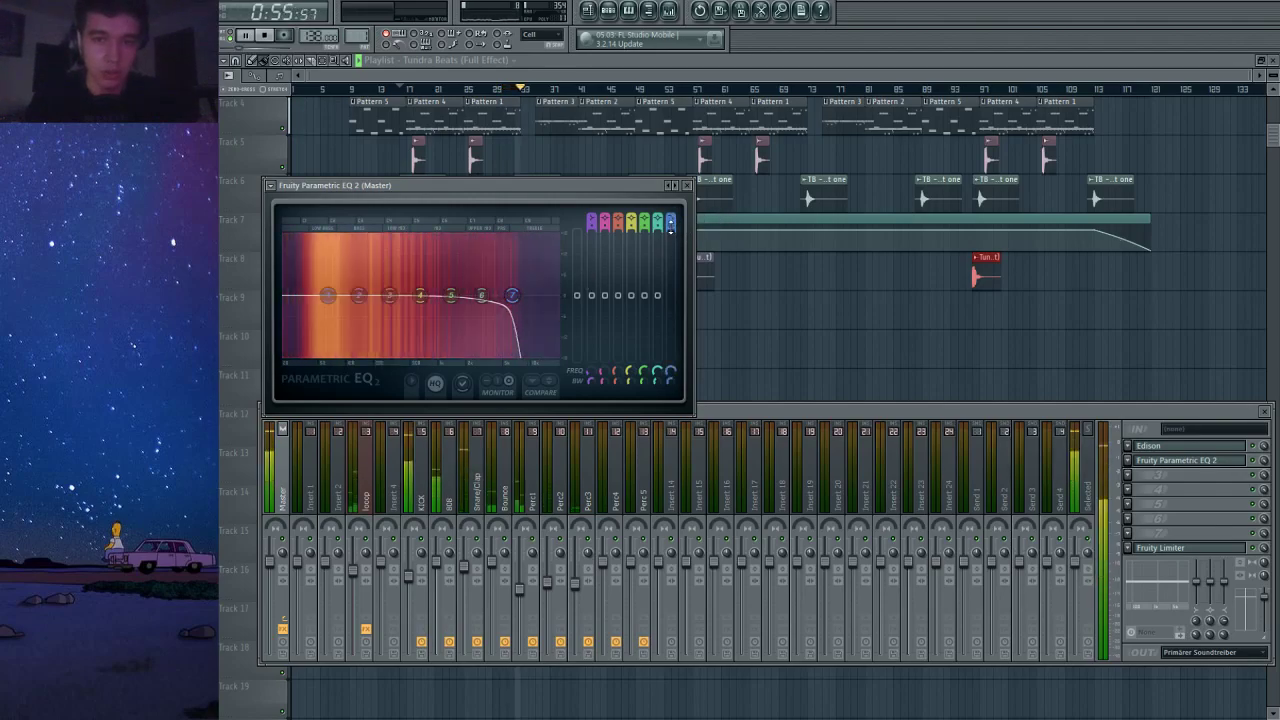
left_click_drag(508, 303, 558, 297)
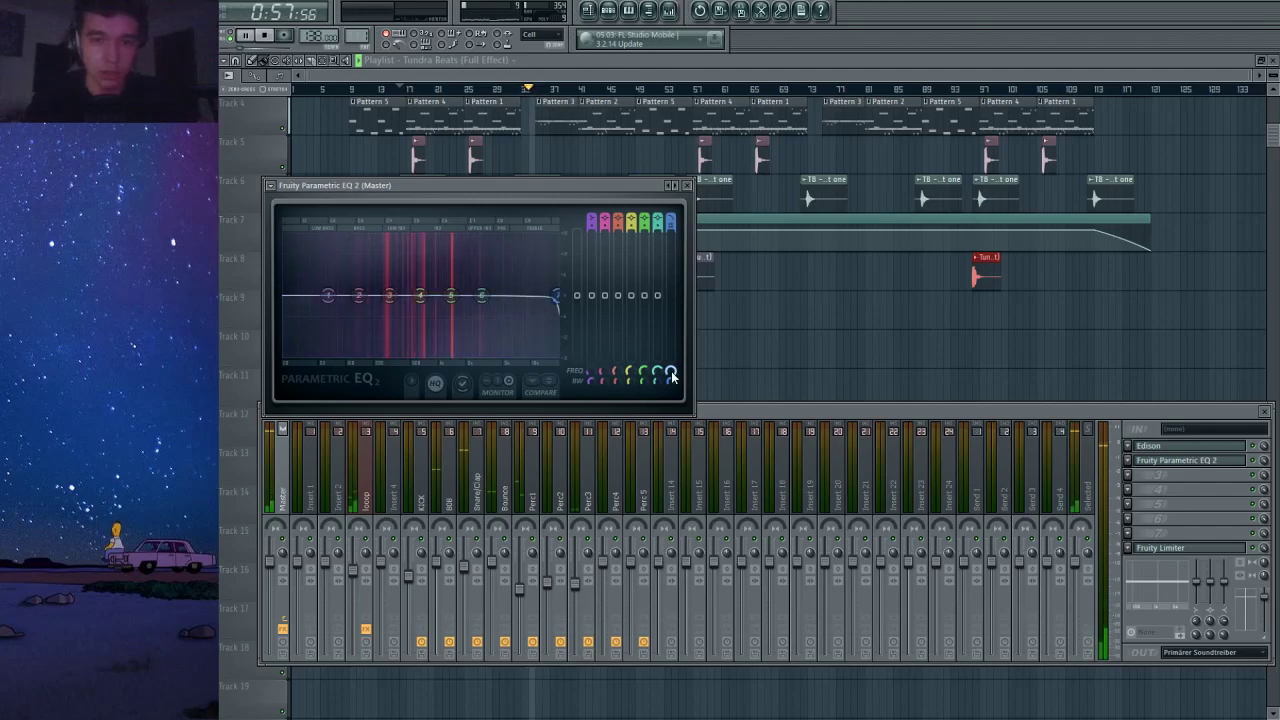
Create an automation clip for the EQ's band 7 frequency and enlarge Track 9 that holds it.
left_click(563, 71)
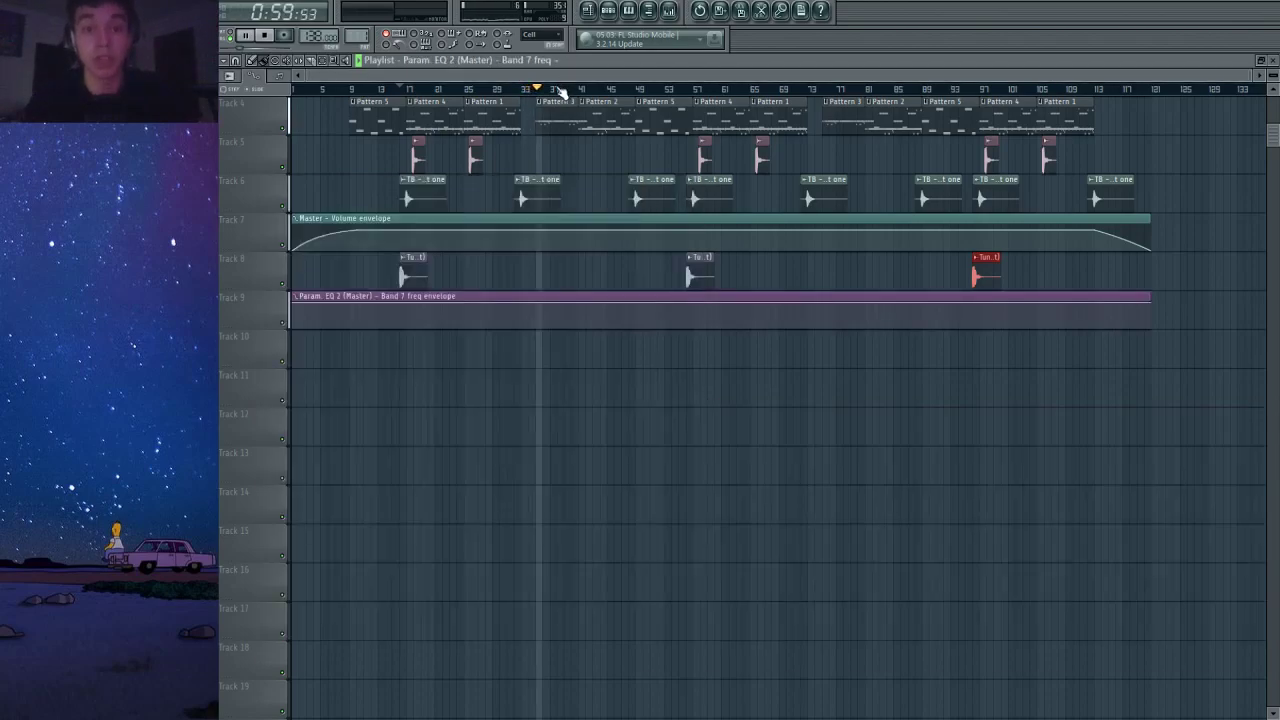
scroll(312, 258, "up", 9)
left_click_drag(244, 330, 250, 442)
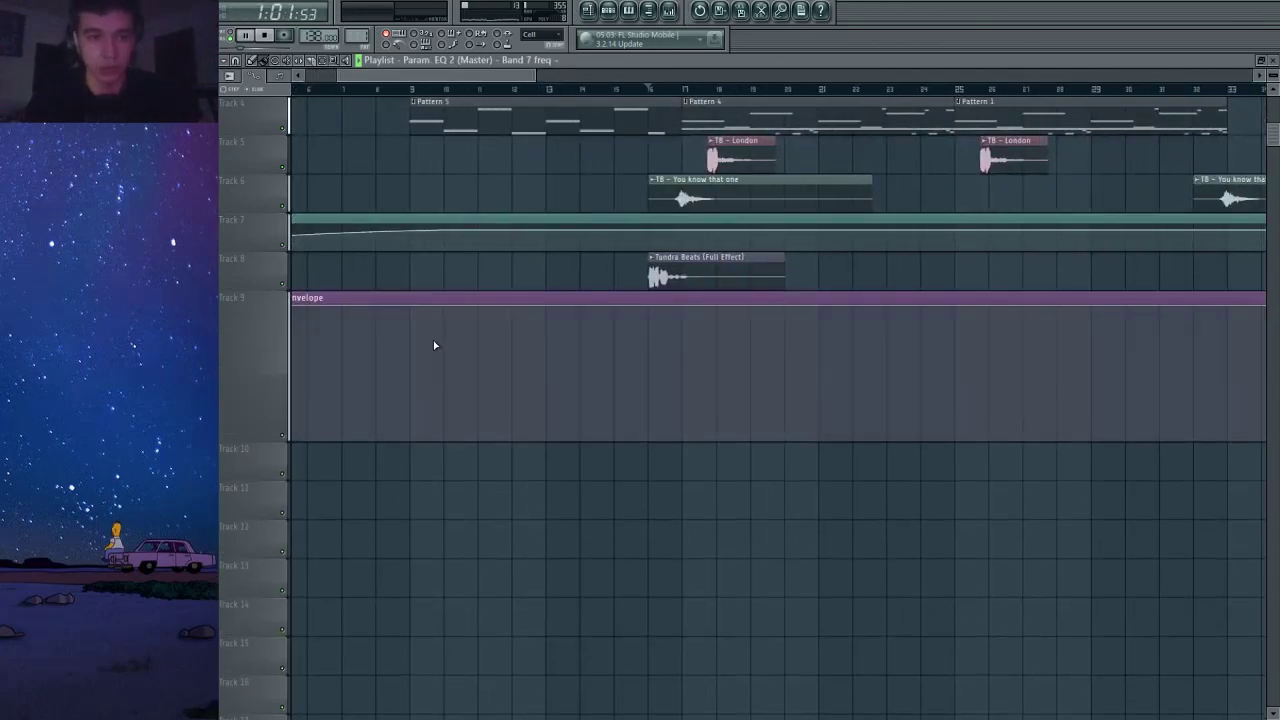
Shape an uneven dip in the band 7 frequency envelope between bars 9 and 17, and play from about bar 13.
scroll(463, 340, "up", 4)
scroll(340, 329, "up", 2)
right_click(351, 309)
mouse_move(440, 330)
left_mouse_down()
mouse_move(543, 360)
mouse_move(731, 360)
mouse_move(874, 389)
mouse_move(993, 281)
left_mouse_up()
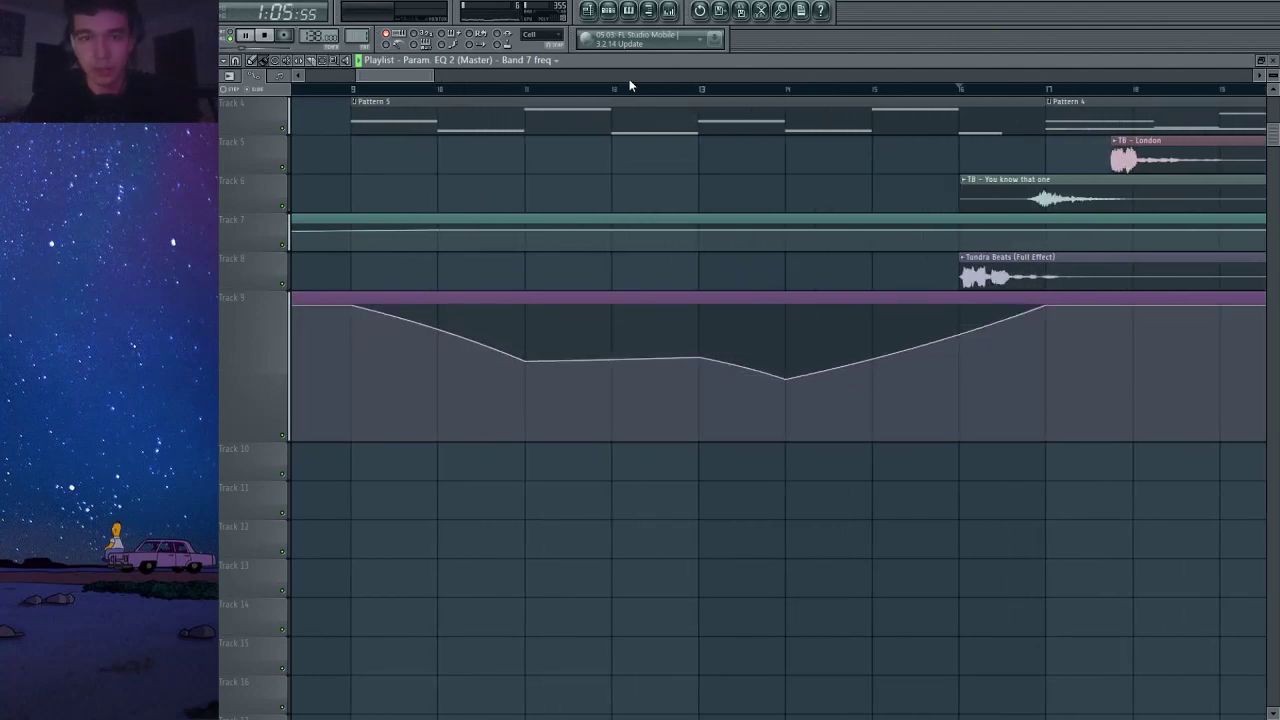
scroll(600, 90, "down", 10)
left_click(380, 90)
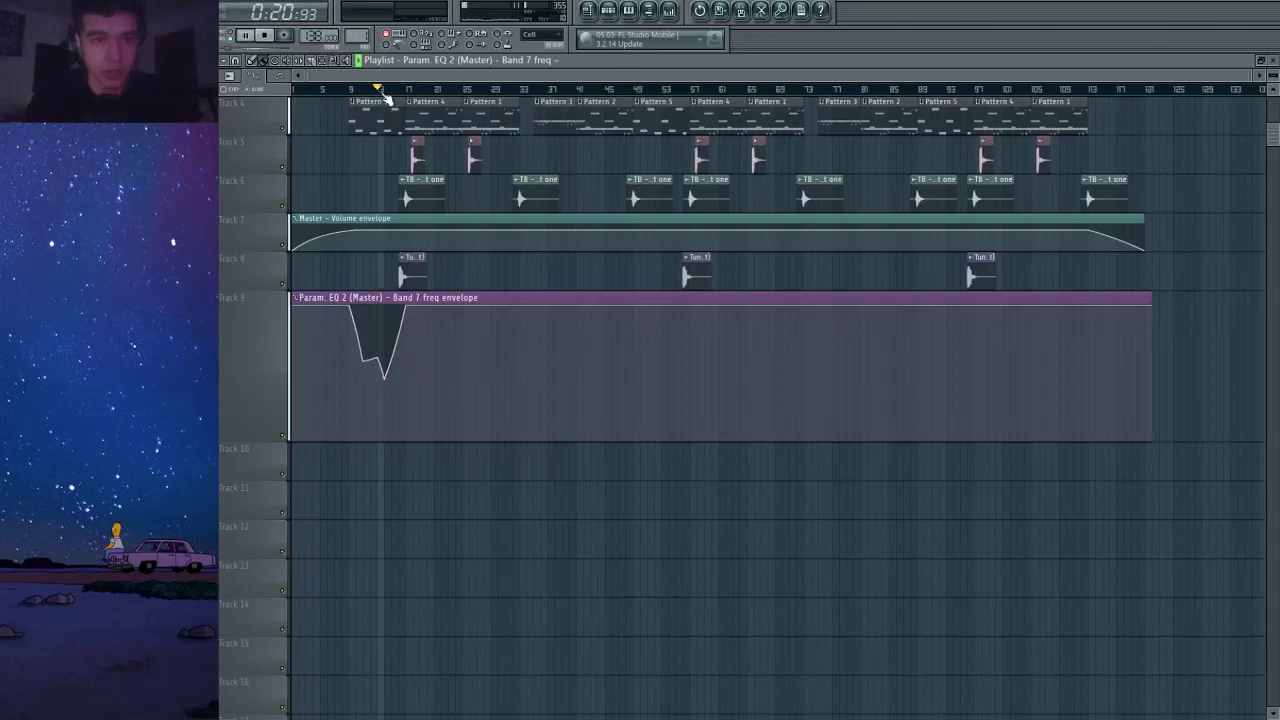
Shape a second jagged dip in the band 7 frequency envelope between bars 49 and 57.
scroll(631, 331, "up", 5)
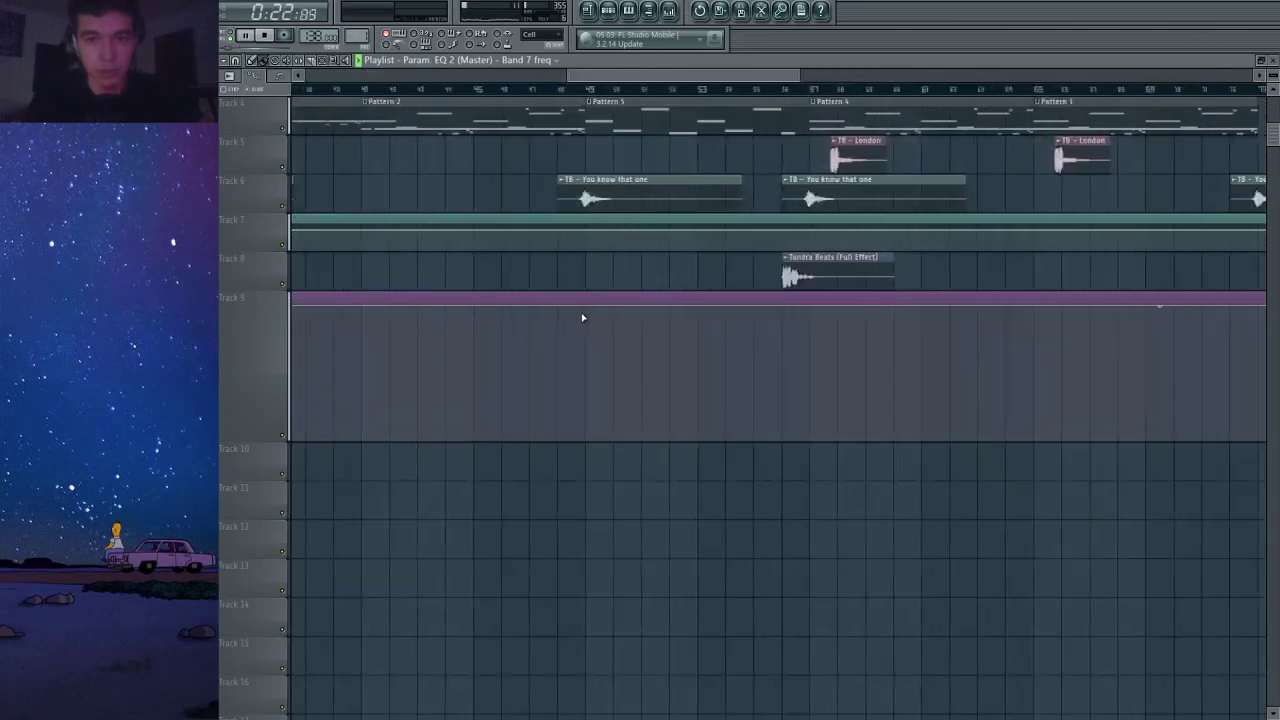
mouse_move(612, 336)
left_mouse_down()
mouse_move(680, 360)
mouse_move(757, 360)
mouse_move(815, 329)
mouse_move(820, 300)
left_mouse_up()
scroll(957, 366, "down", 6)
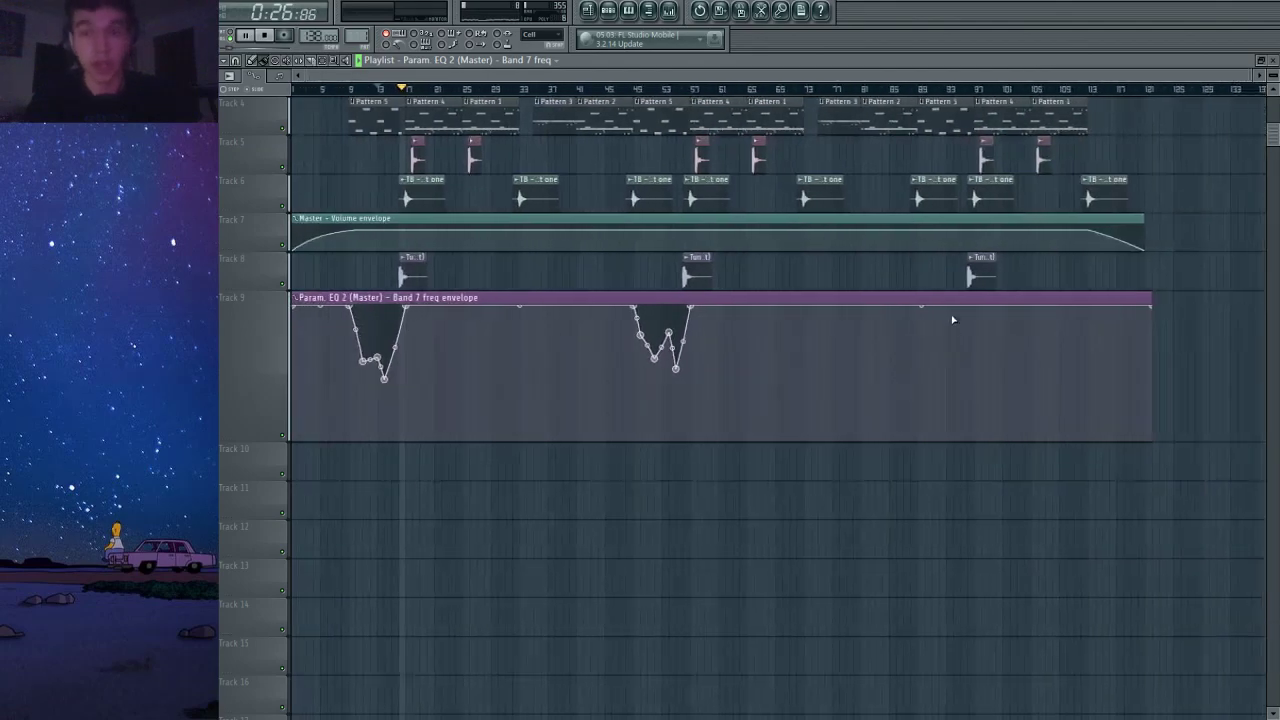
Shape a third dip in the band 7 frequency envelope with points from bar 89, returning to maximum at bar 97.
scroll(1014, 344, "up", 6)
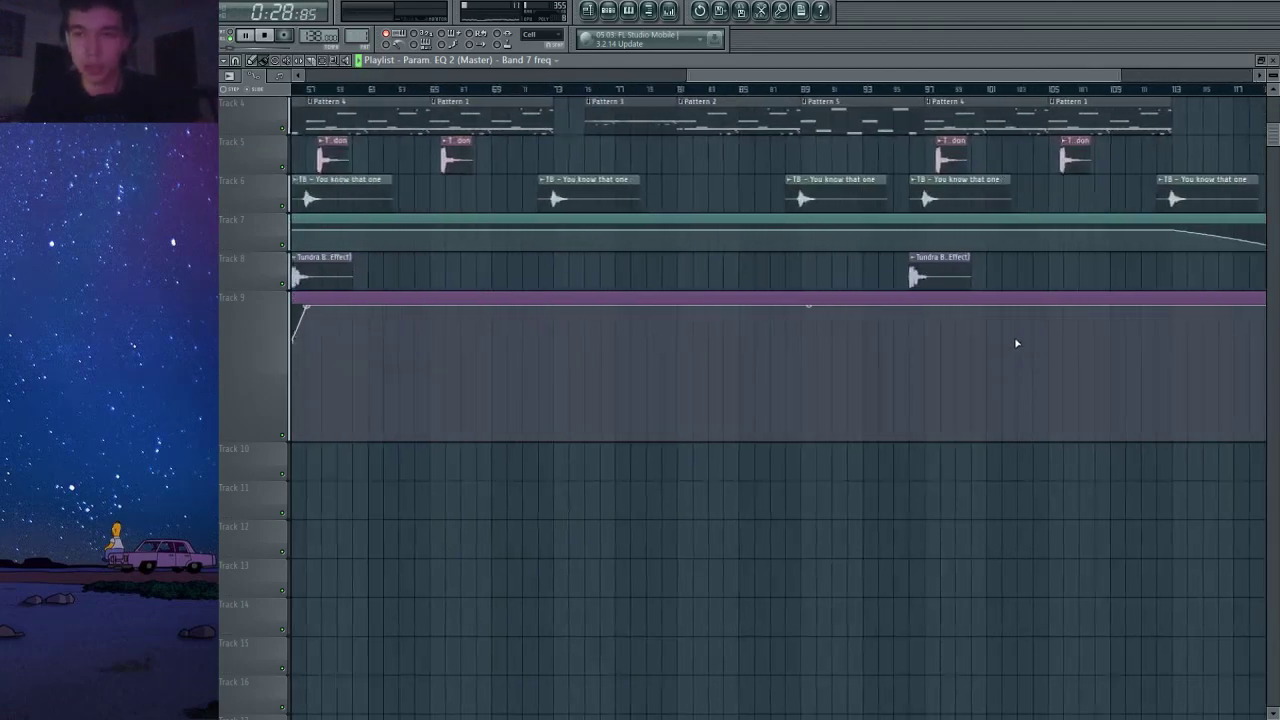
scroll(692, 349, "up", 3)
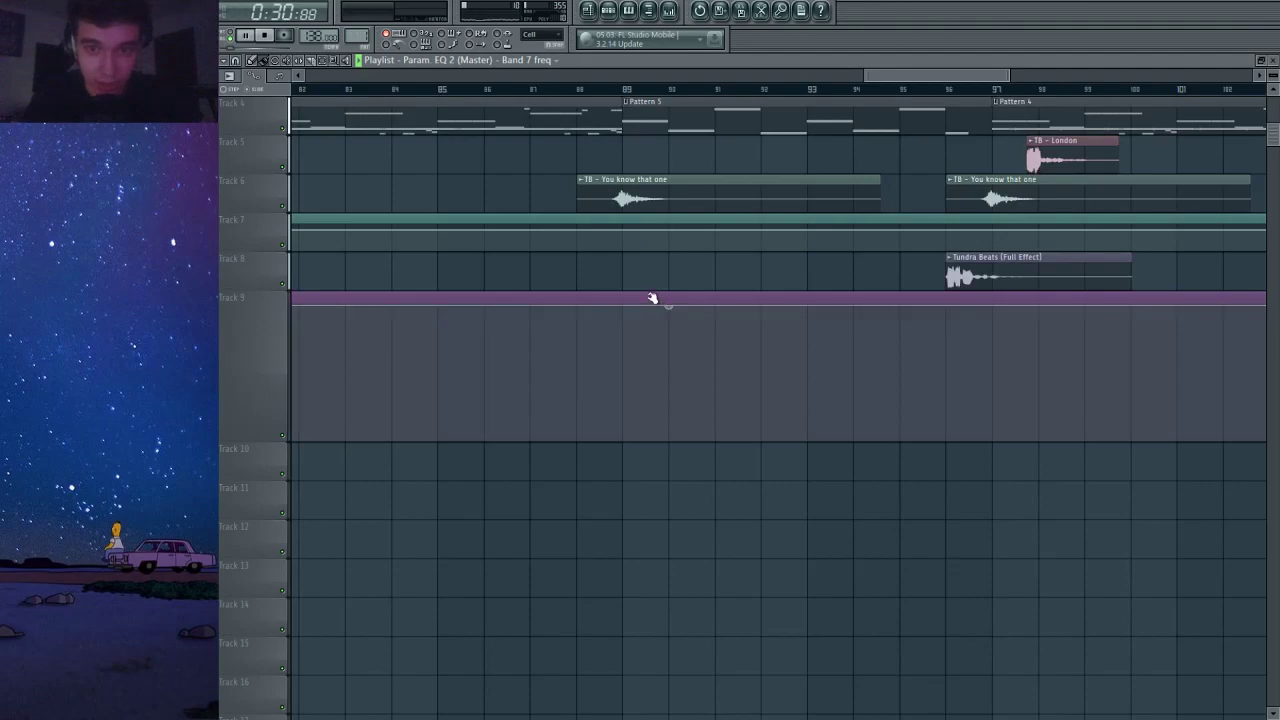
right_click(671, 361)
right_click(762, 342)
right_click(763, 363)
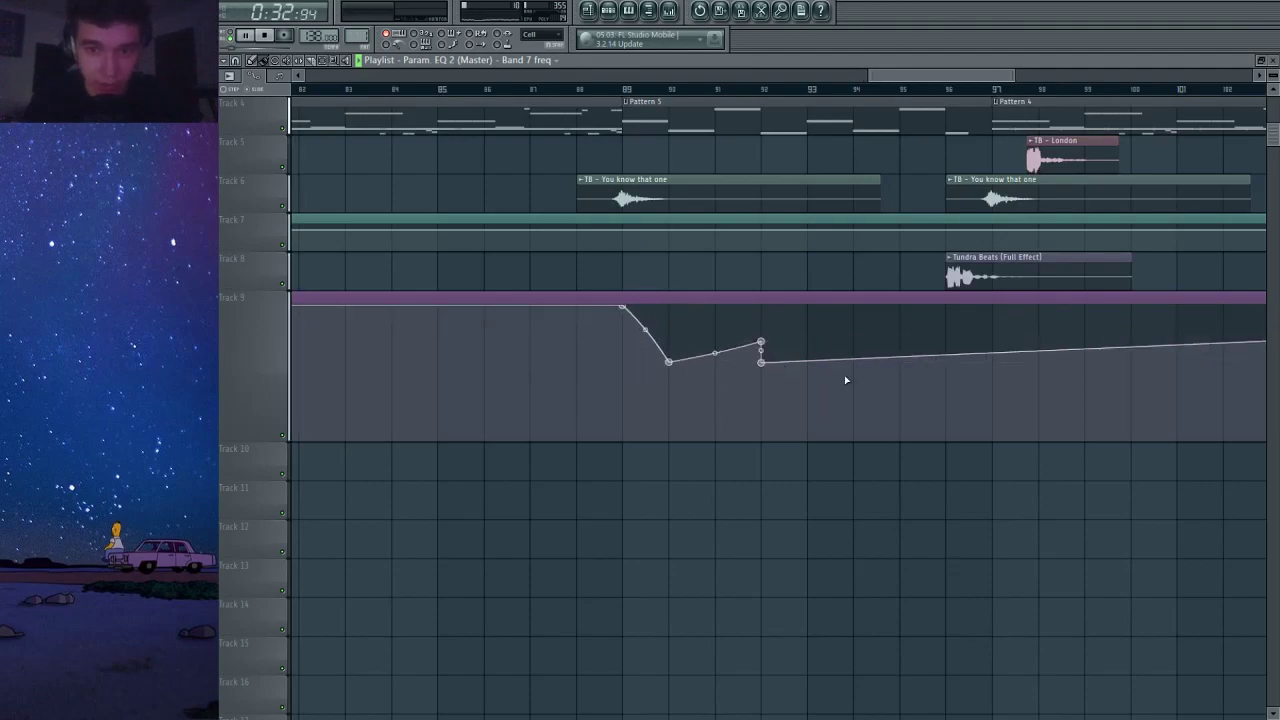
left_click_drag(763, 364, 809, 377)
right_click(943, 343)
right_click(991, 331)
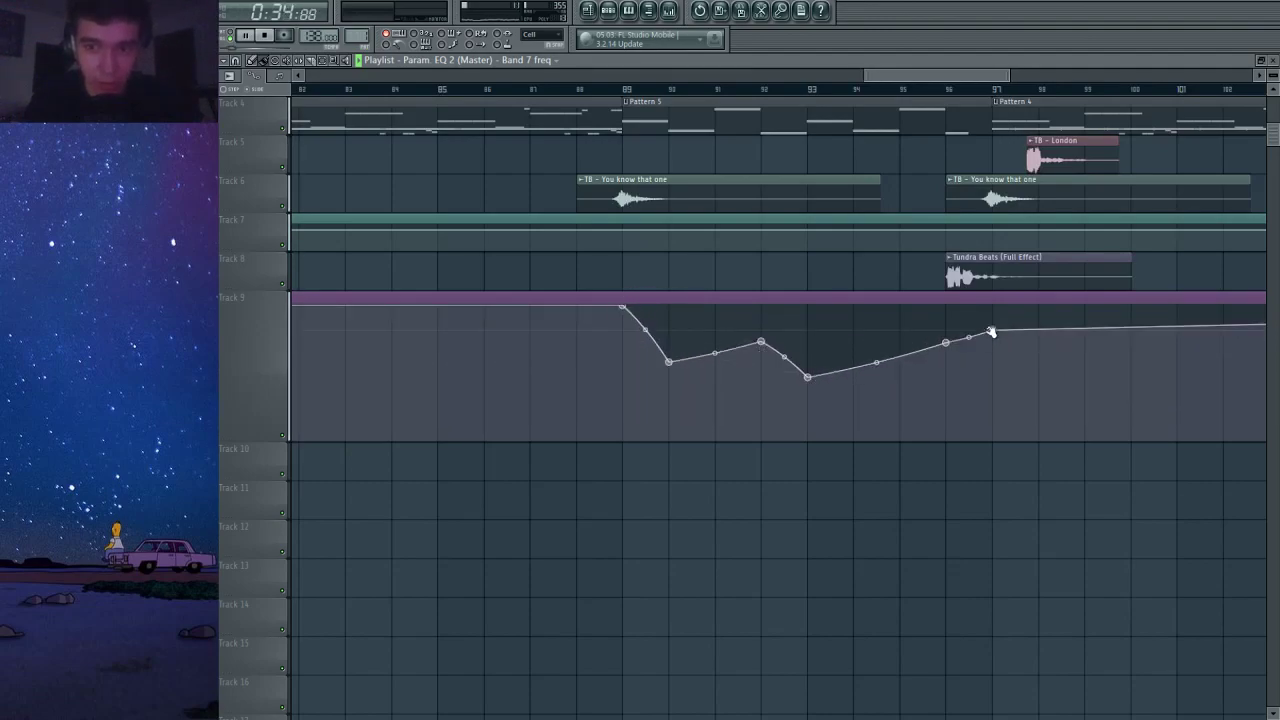
left_click_drag(991, 331, 991, 305)
scroll(981, 318, "down", 3)
scroll(980, 318, "down", 2)
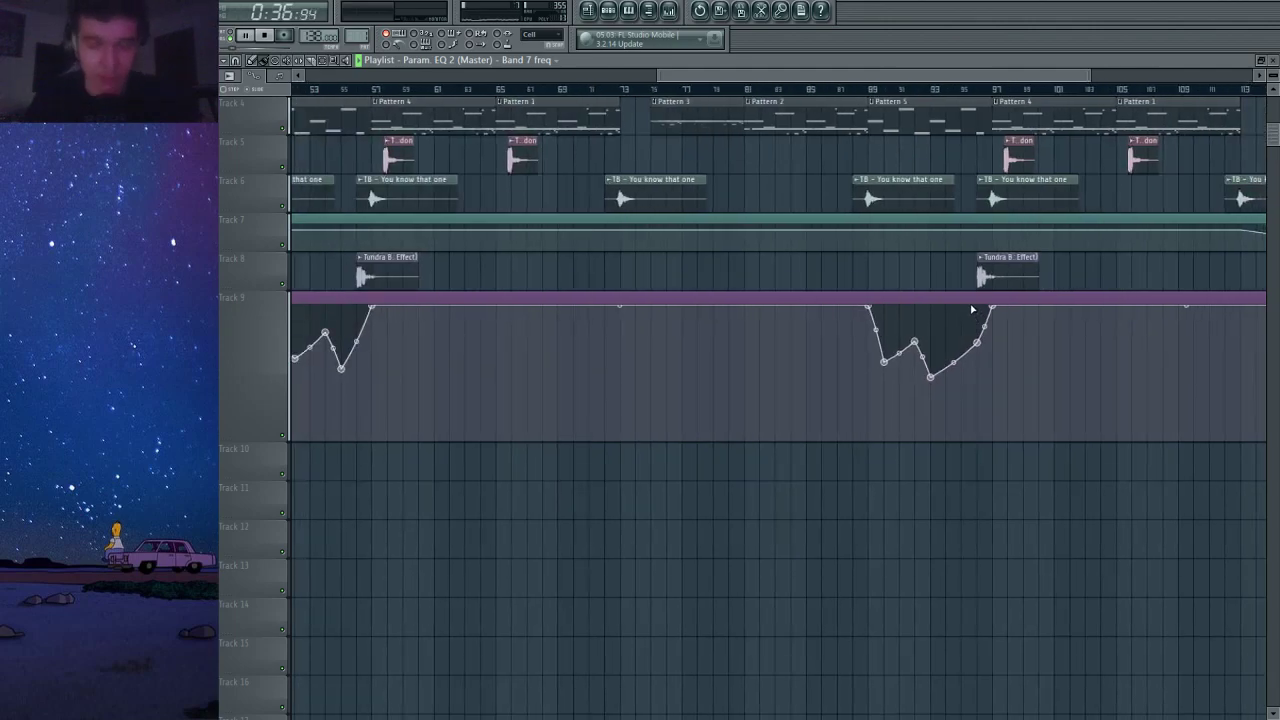
scroll(971, 309, "down", 3)
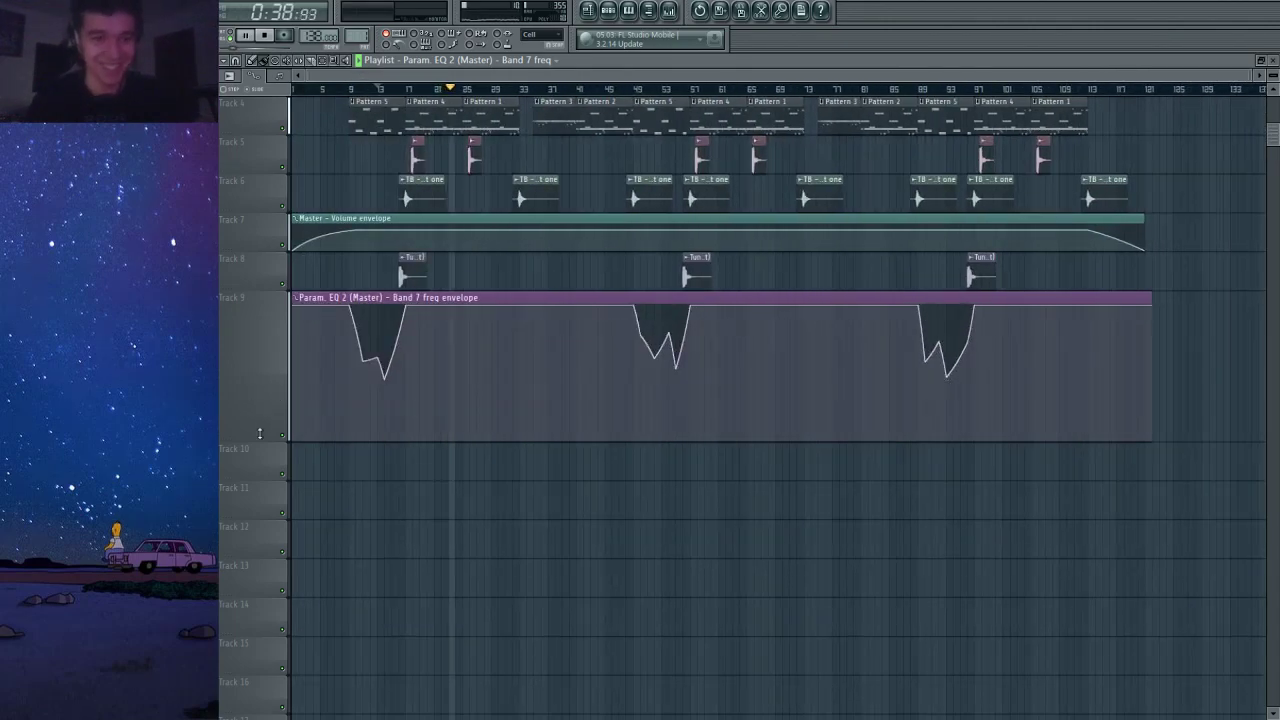
Shrink Track 9 to the height of the other playlist tracks and add Fruity Soft Clipper after the limiter on the master.
left_click_drag(259, 433, 256, 323)
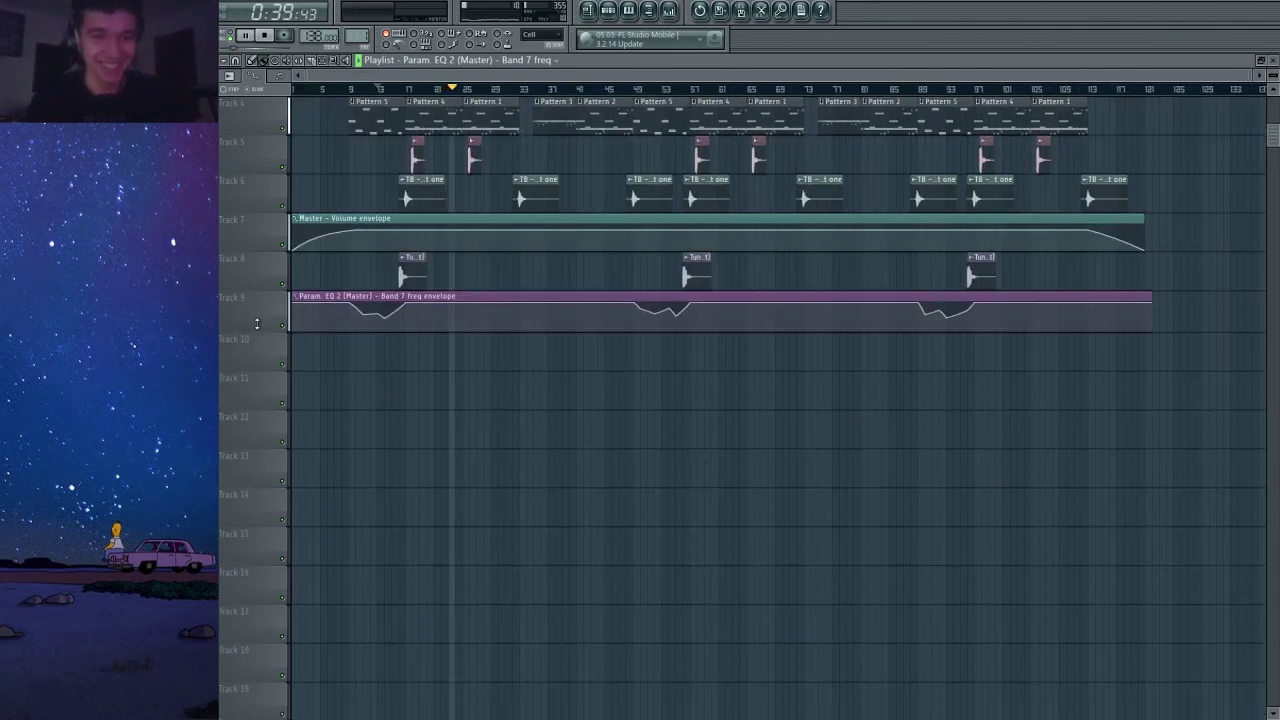
left_click(666, 11)
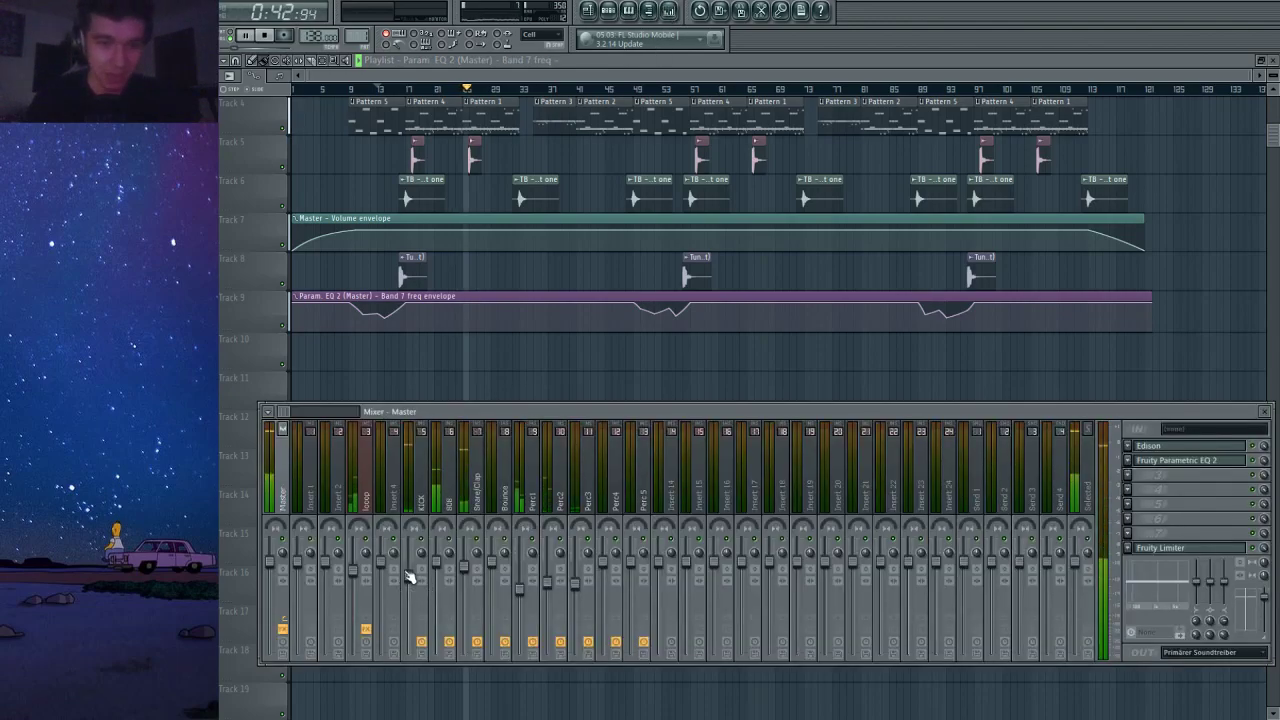
left_click(468, 575)
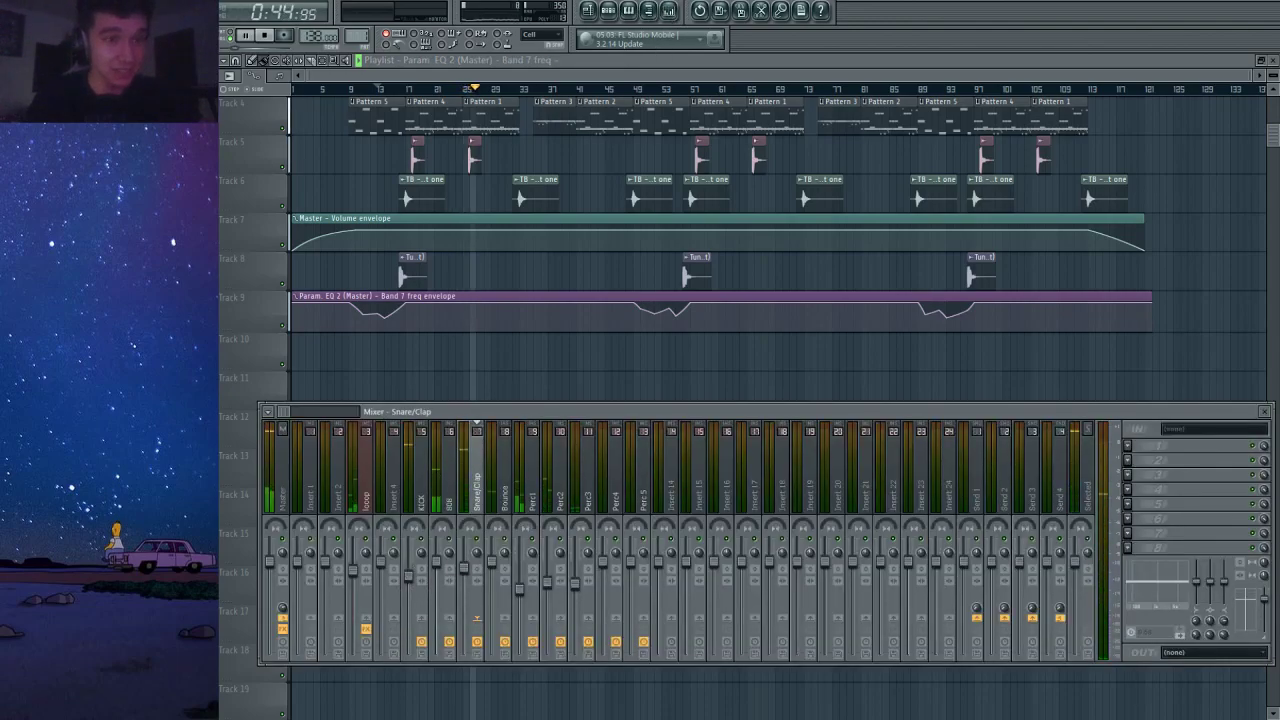
left_click(292, 473)
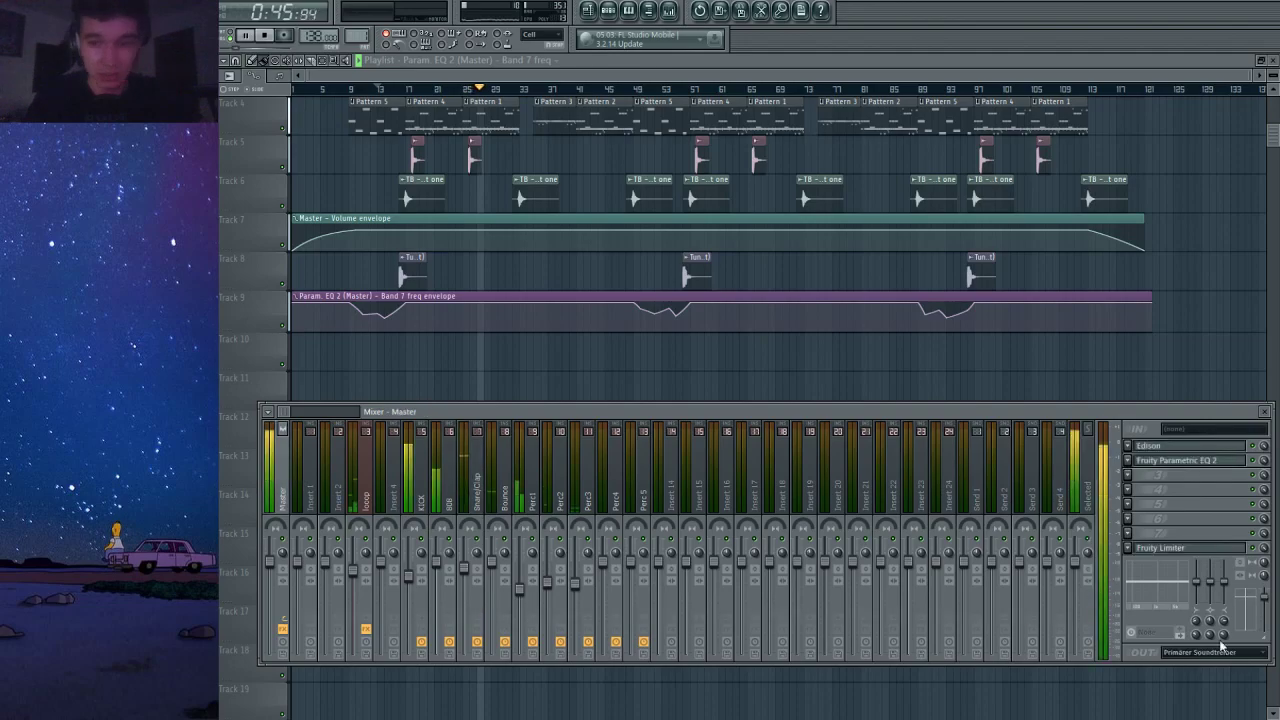
left_click(1156, 632)
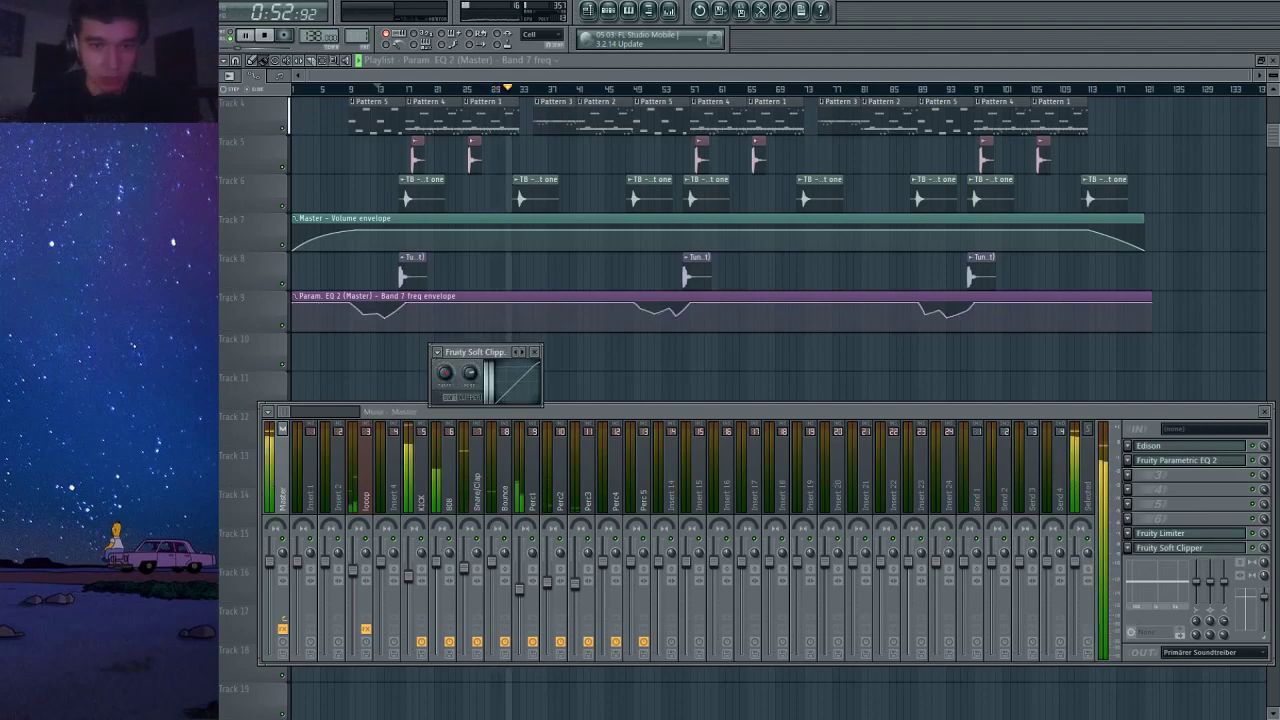
left_click(535, 352)
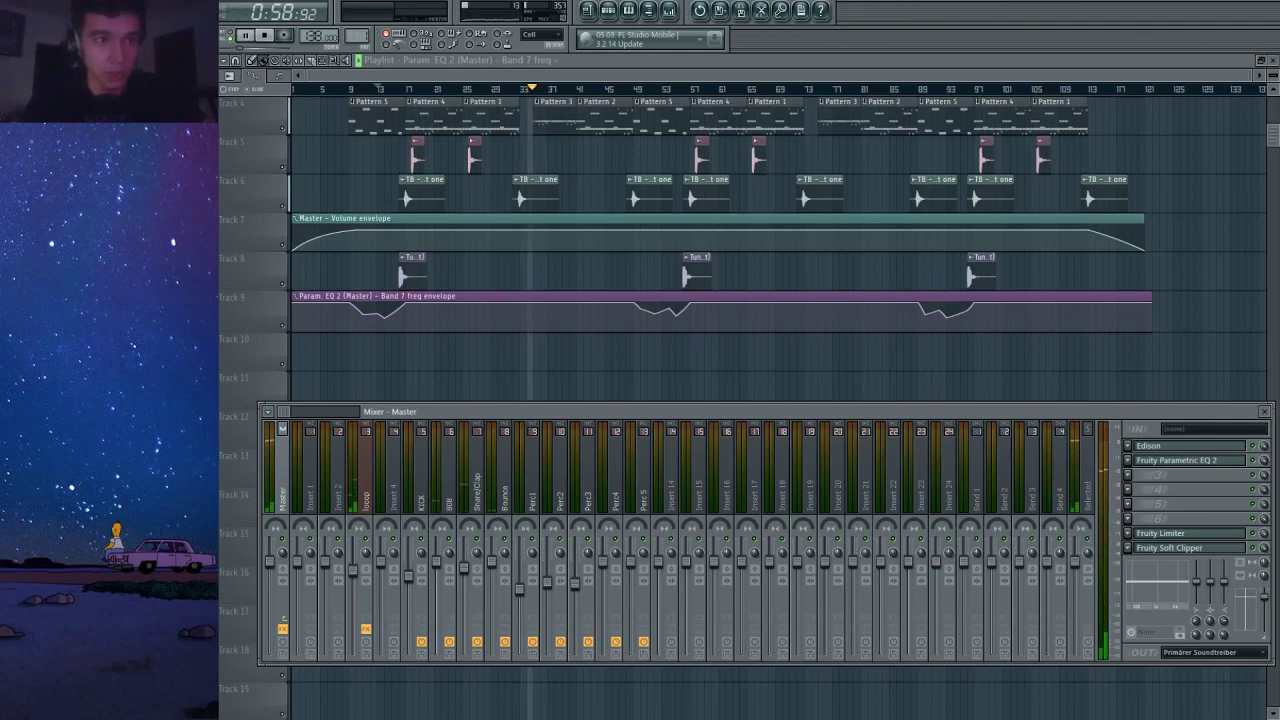
Play the song from about bar 100 and check the levels of the master and KICK channels in the mixer.
scroll(690, 540, "down", 3)
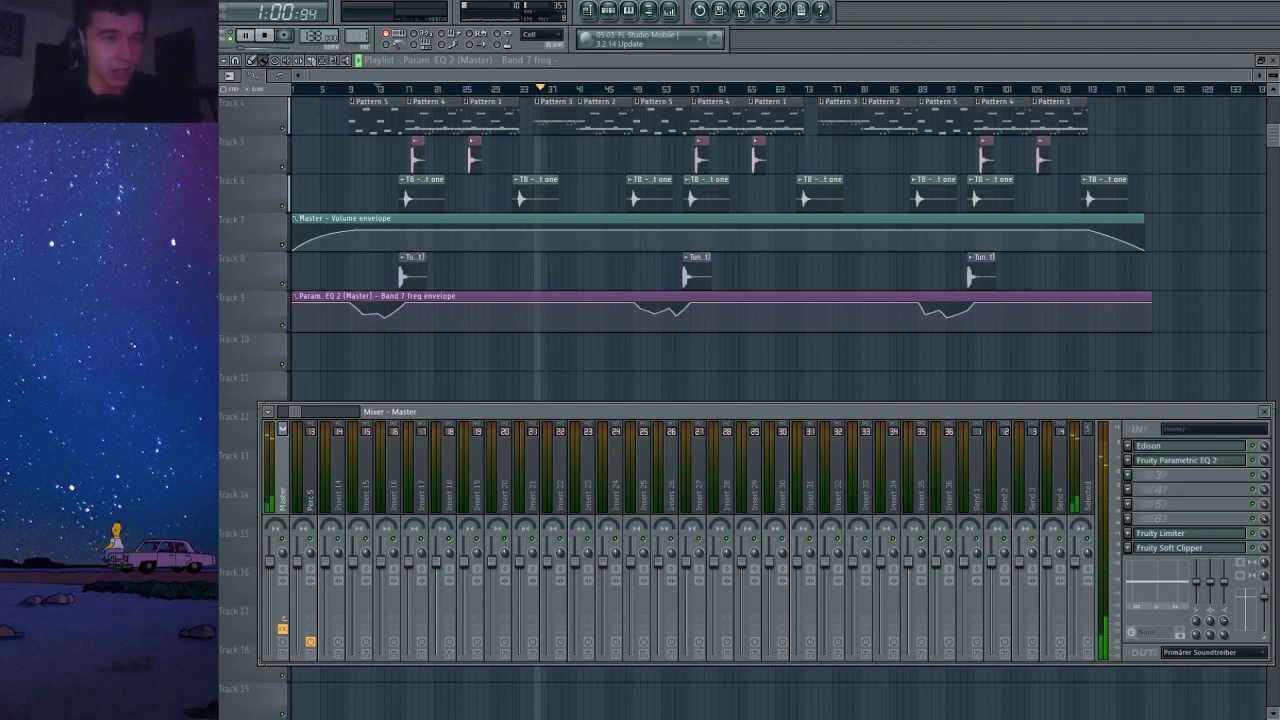
key("F9")
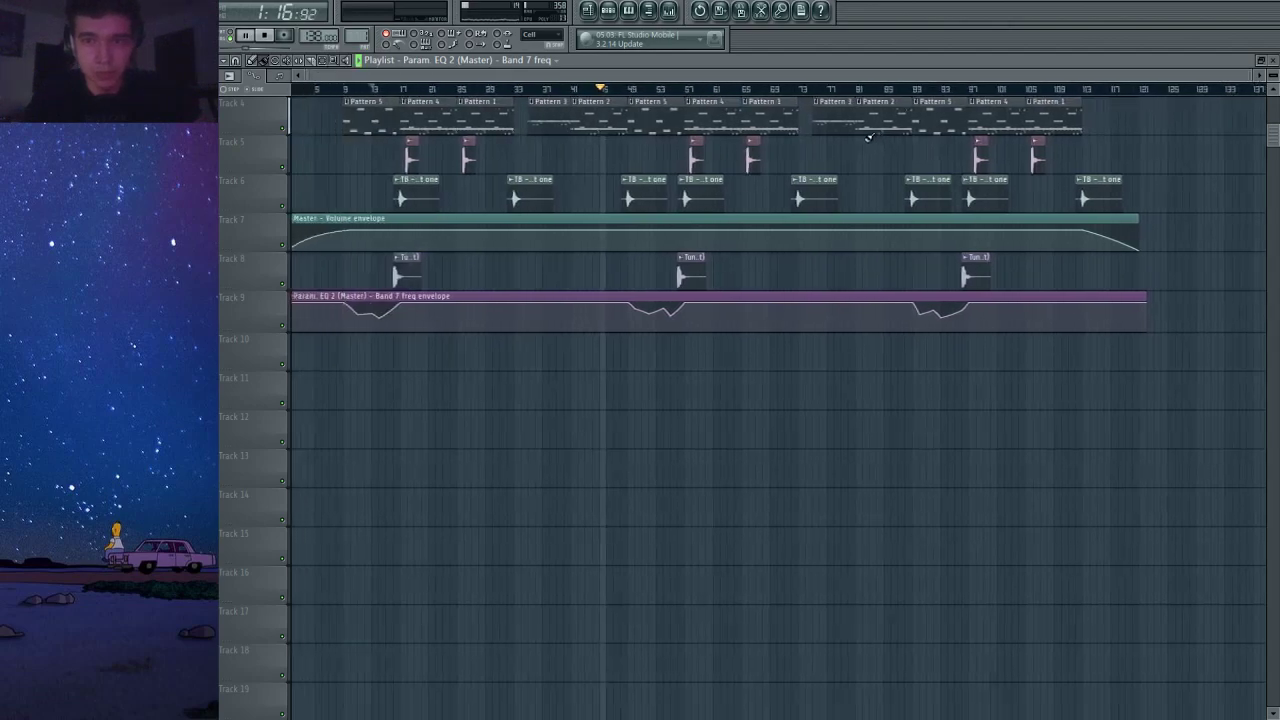
left_click(997, 89)
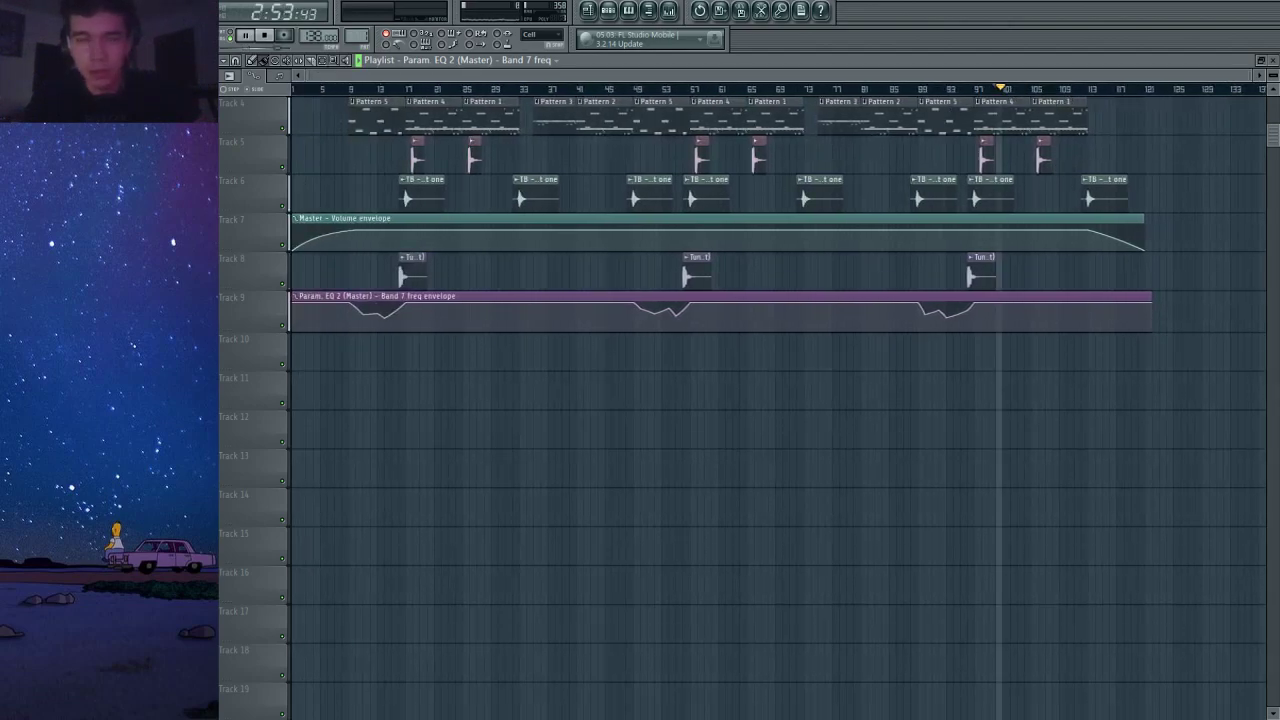
left_click(669, 10)
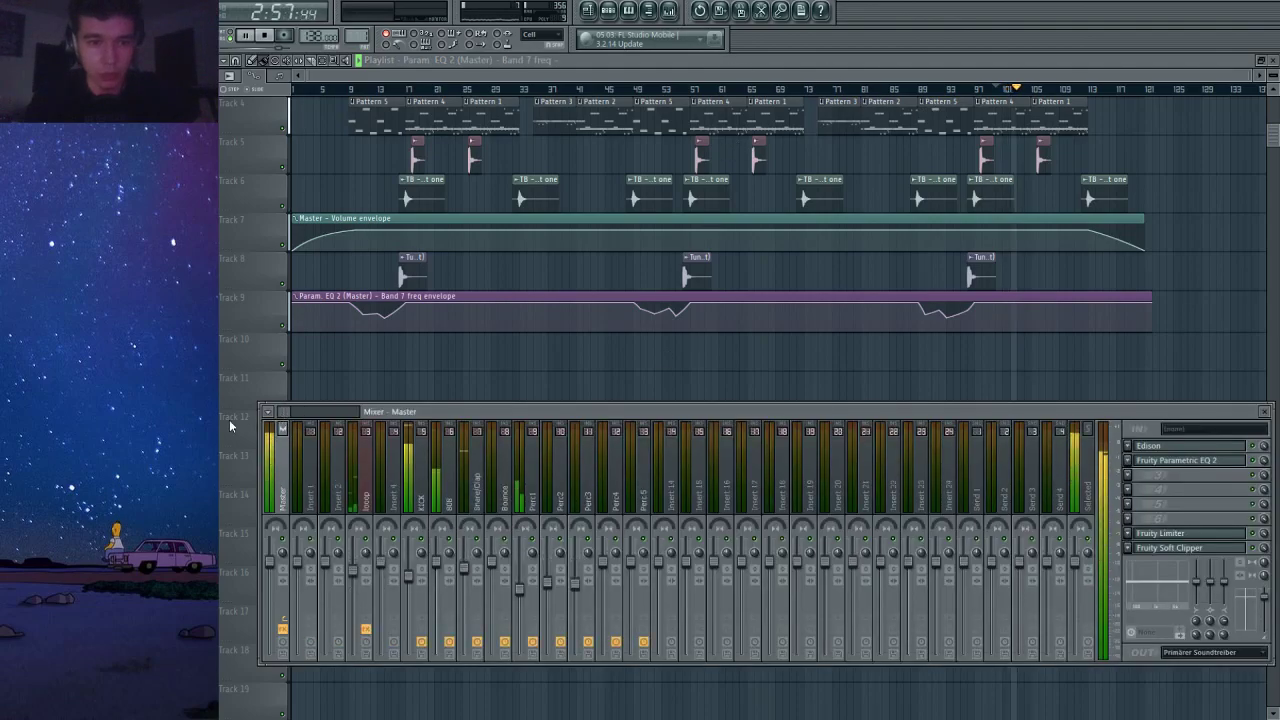
left_click(415, 582)
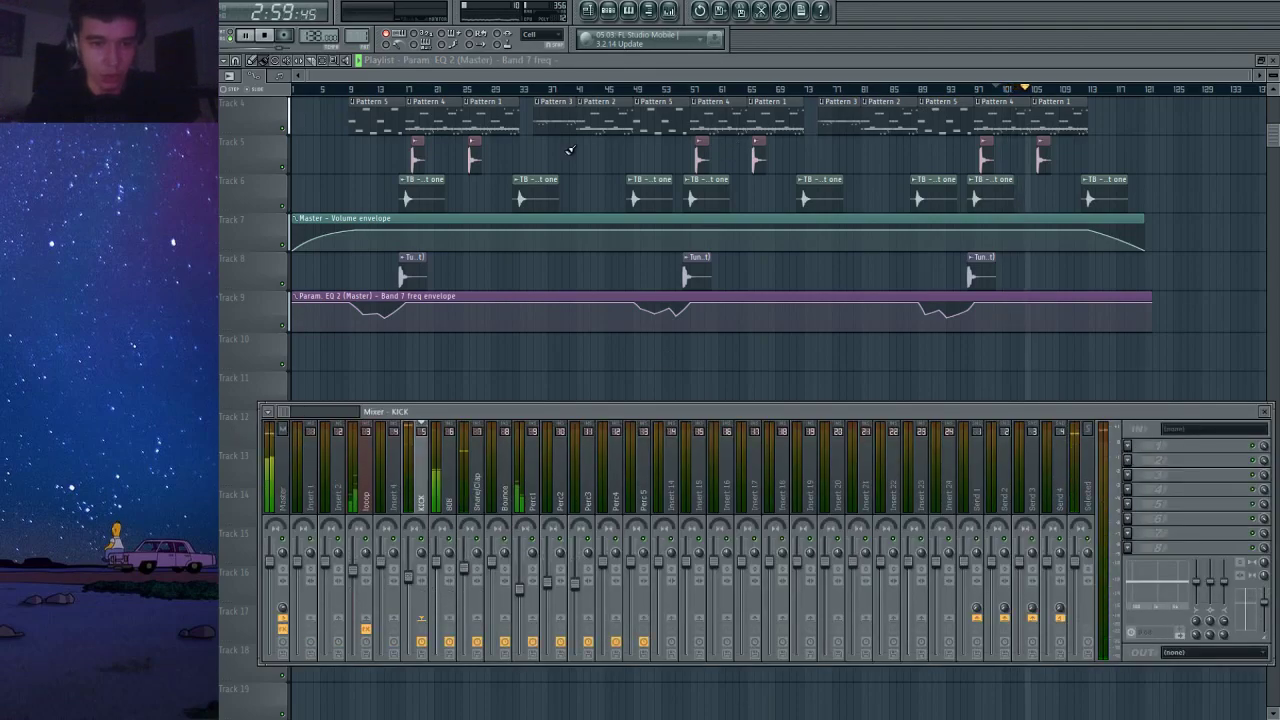
key("F9")
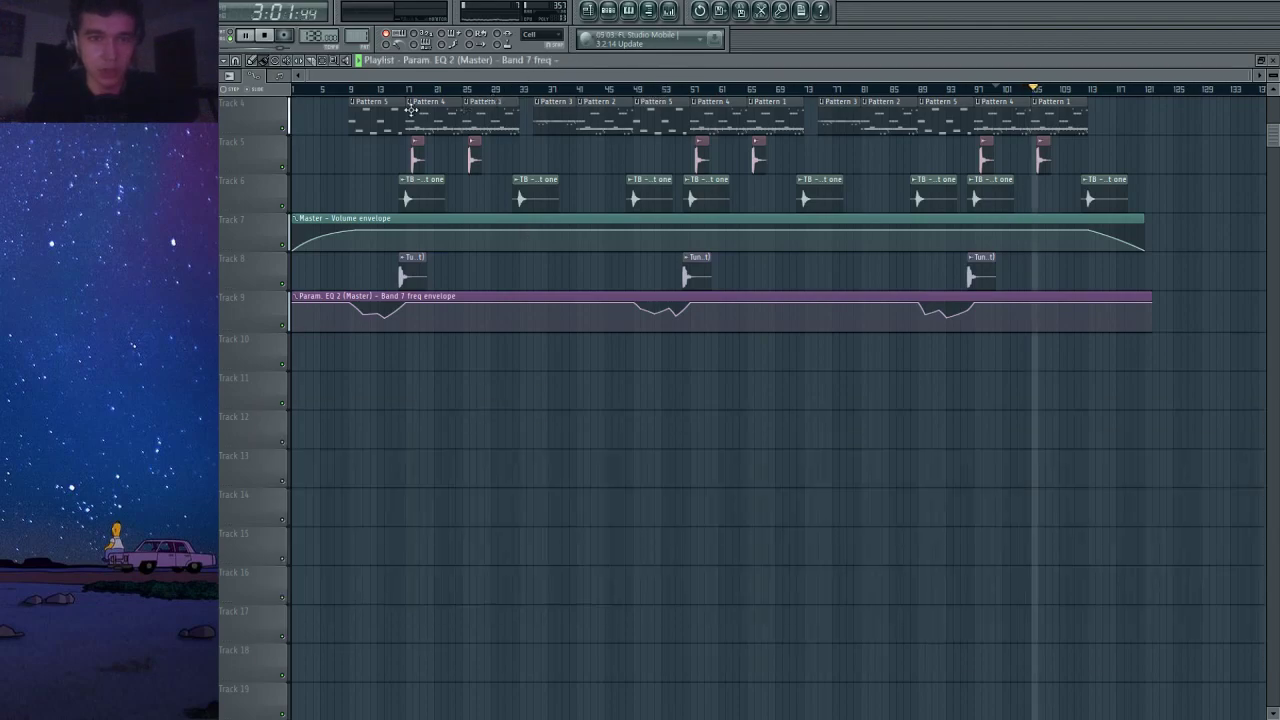
Select bars 17 to 25 in the playlist and add an Omnisphere instrument channel.
scroll(408, 88, "up", 3)
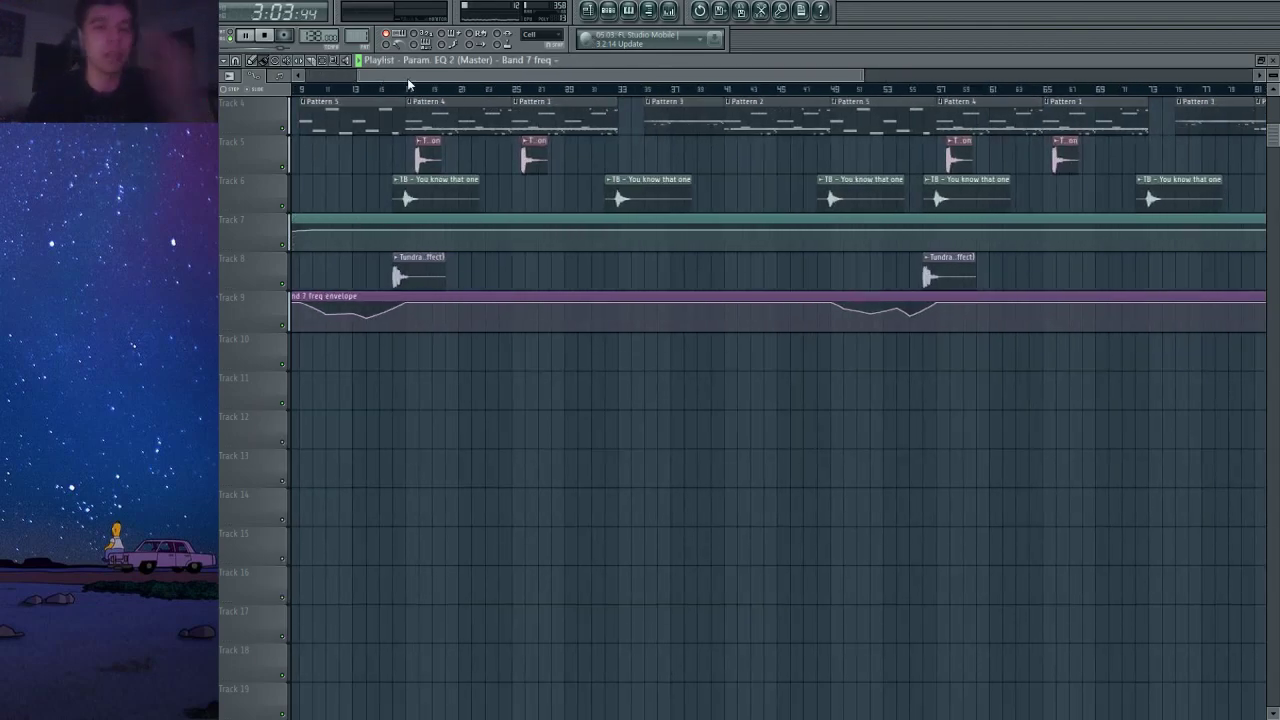
left_click_drag(408, 88, 514, 88)
key("F6")
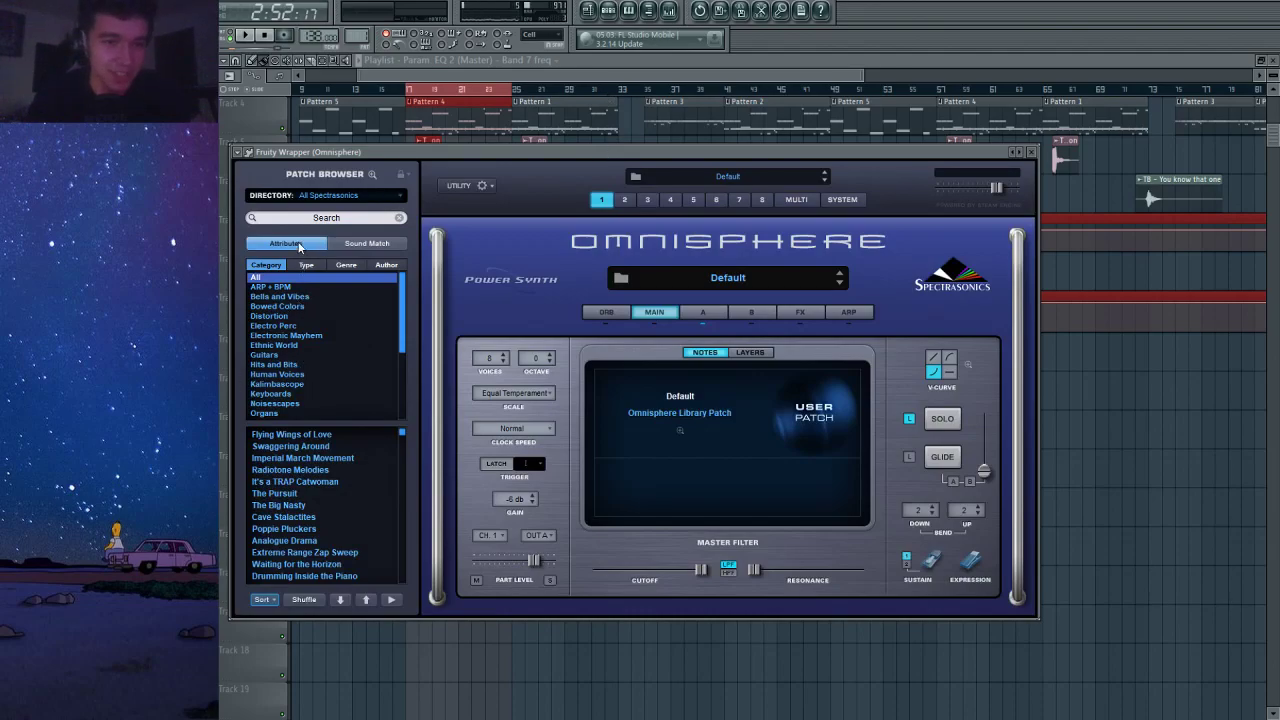
Search Omnisphere's patches for "lotus" and choose the Lotus Flute patch.
left_click(312, 217)
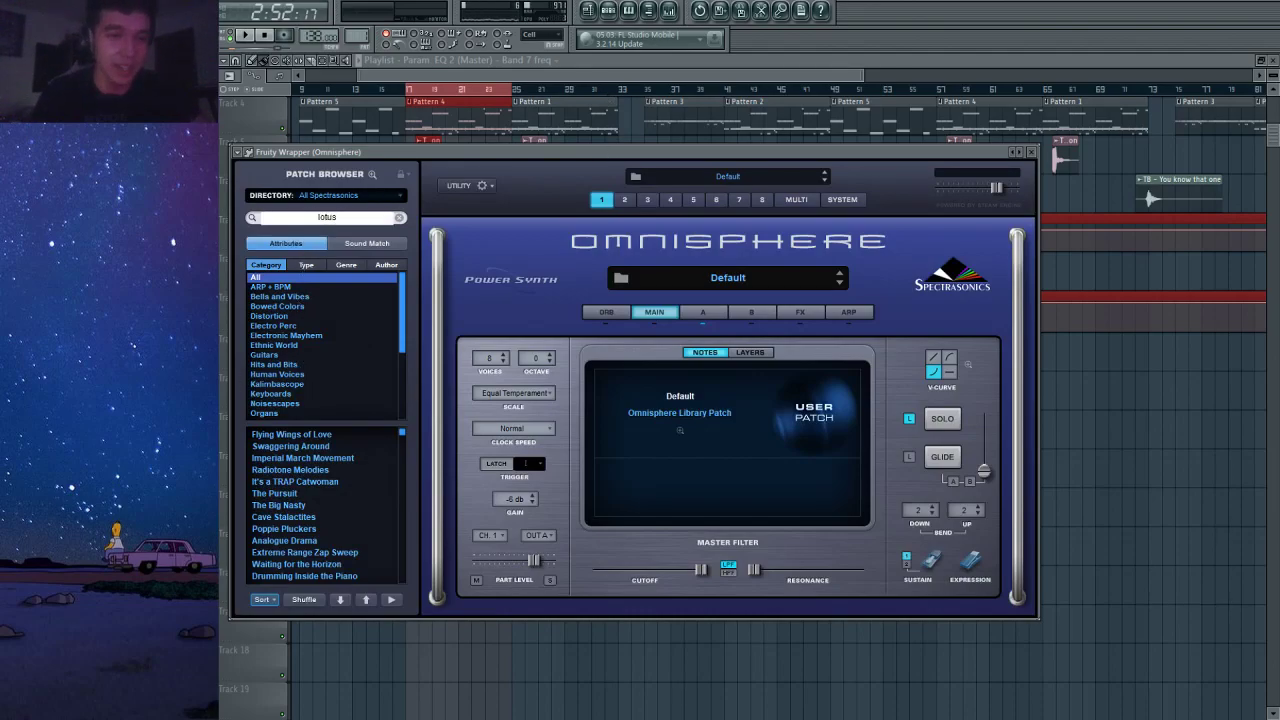
key("Return")
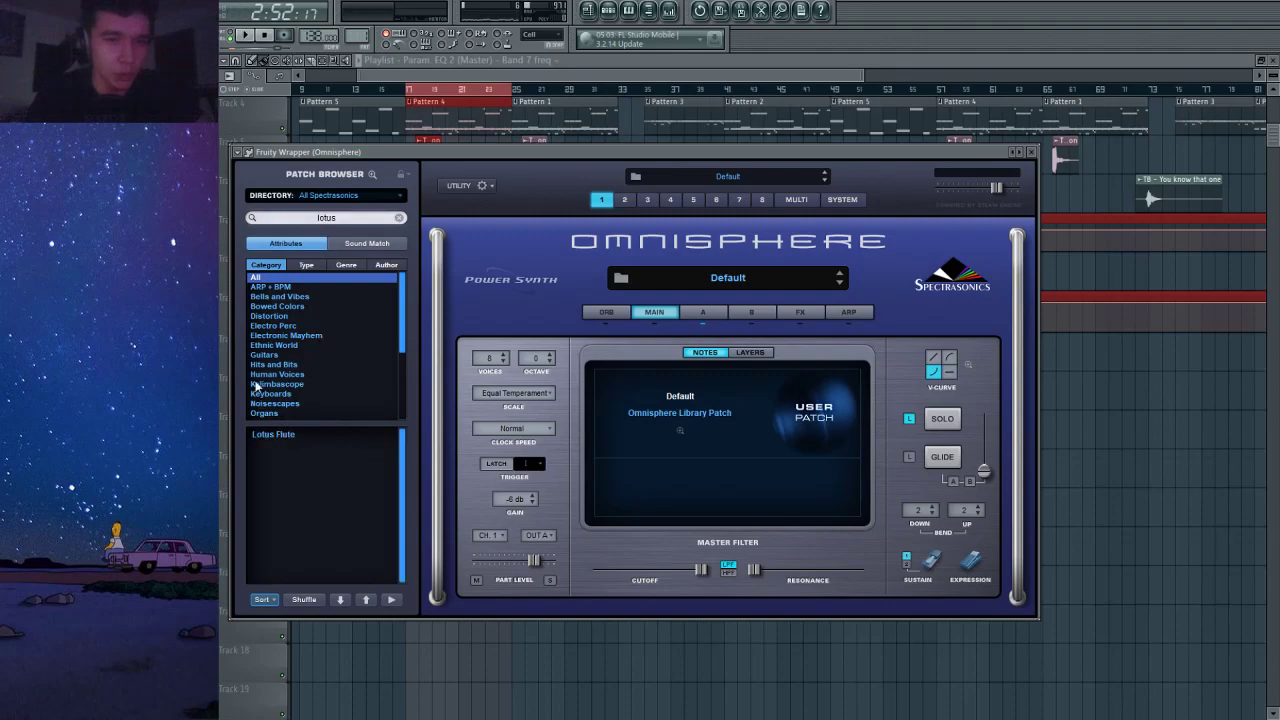
left_click(273, 440)
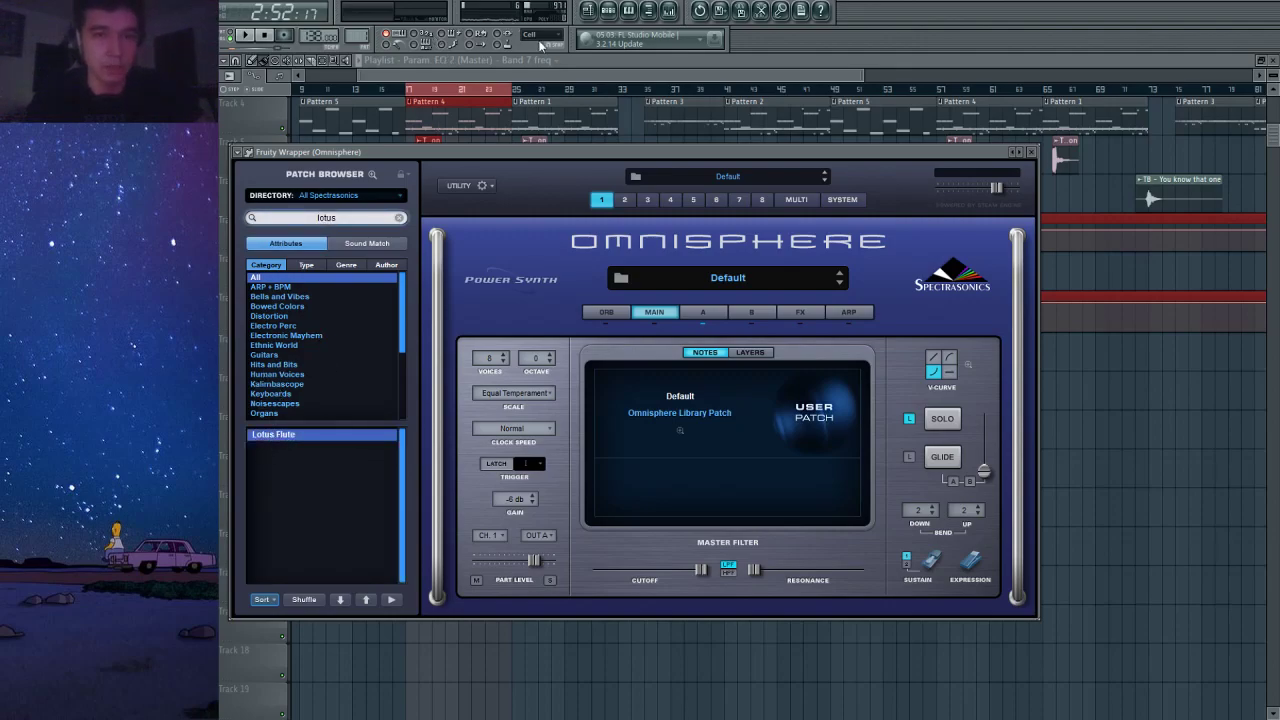
Play the selected bars and set the channel rack's filter to show all channels.
left_click(608, 10)
left_click(588, 71)
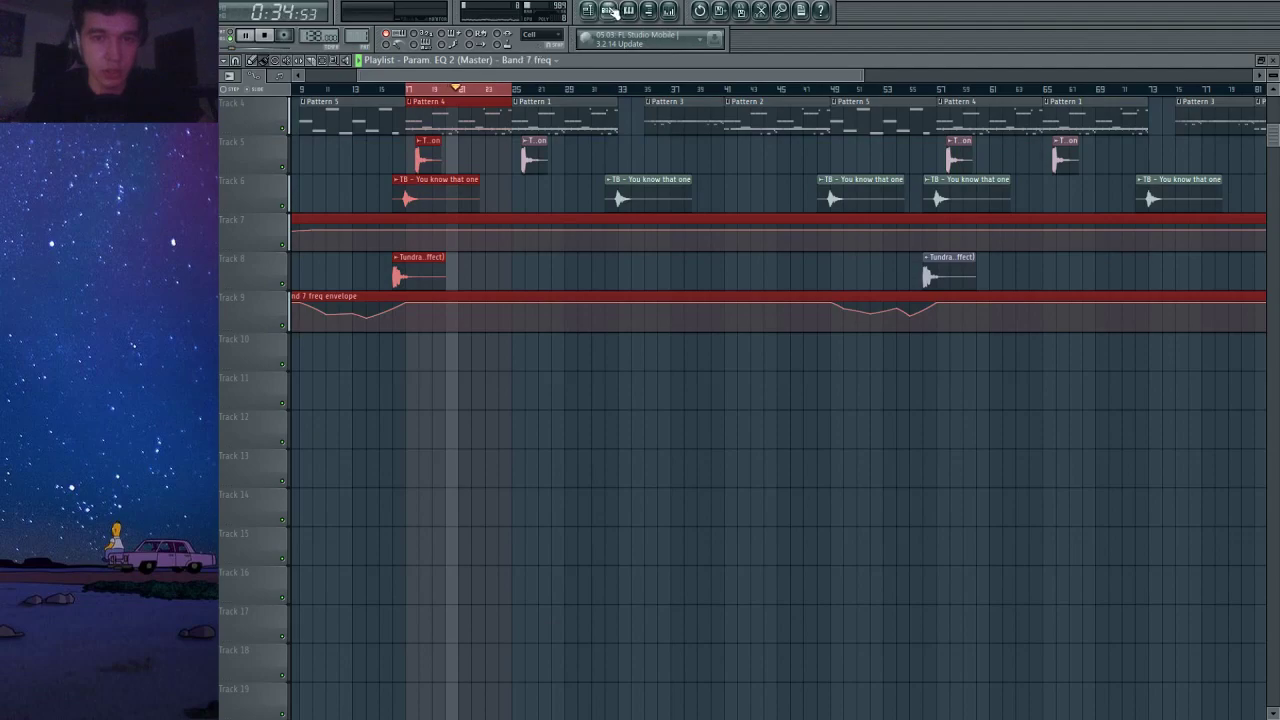
left_click(608, 10)
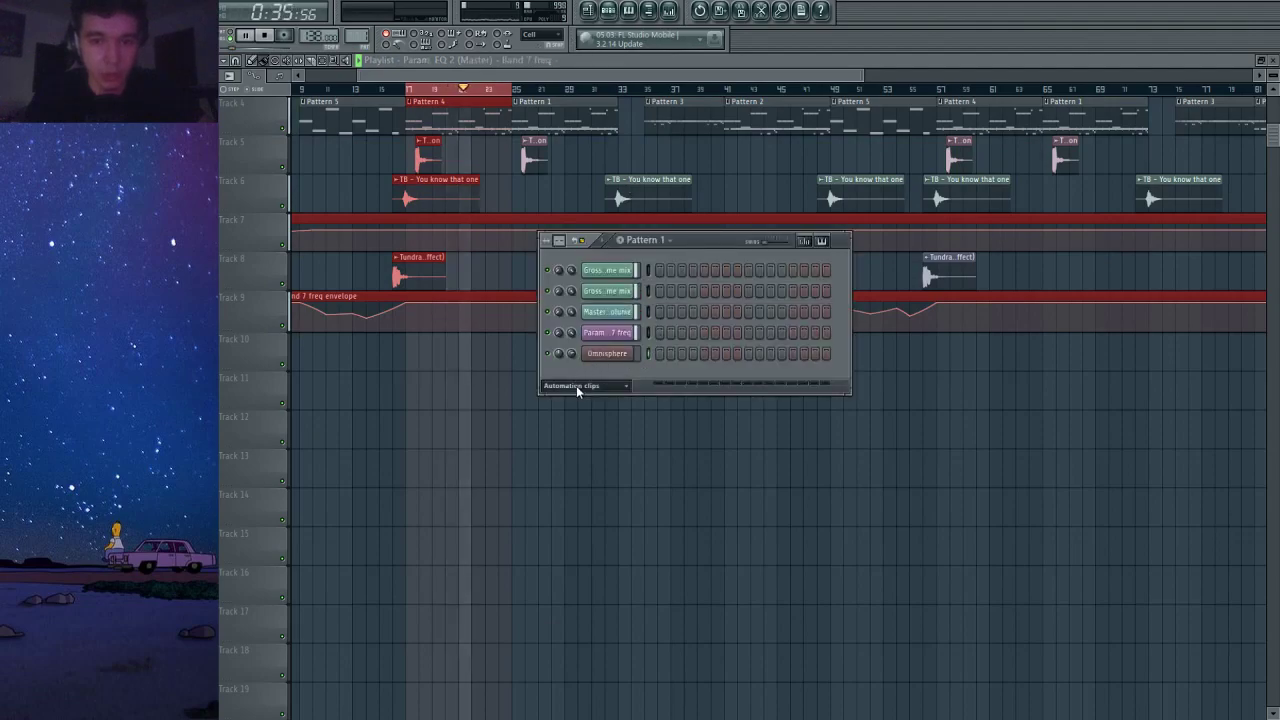
left_click(590, 387)
left_click(578, 401)
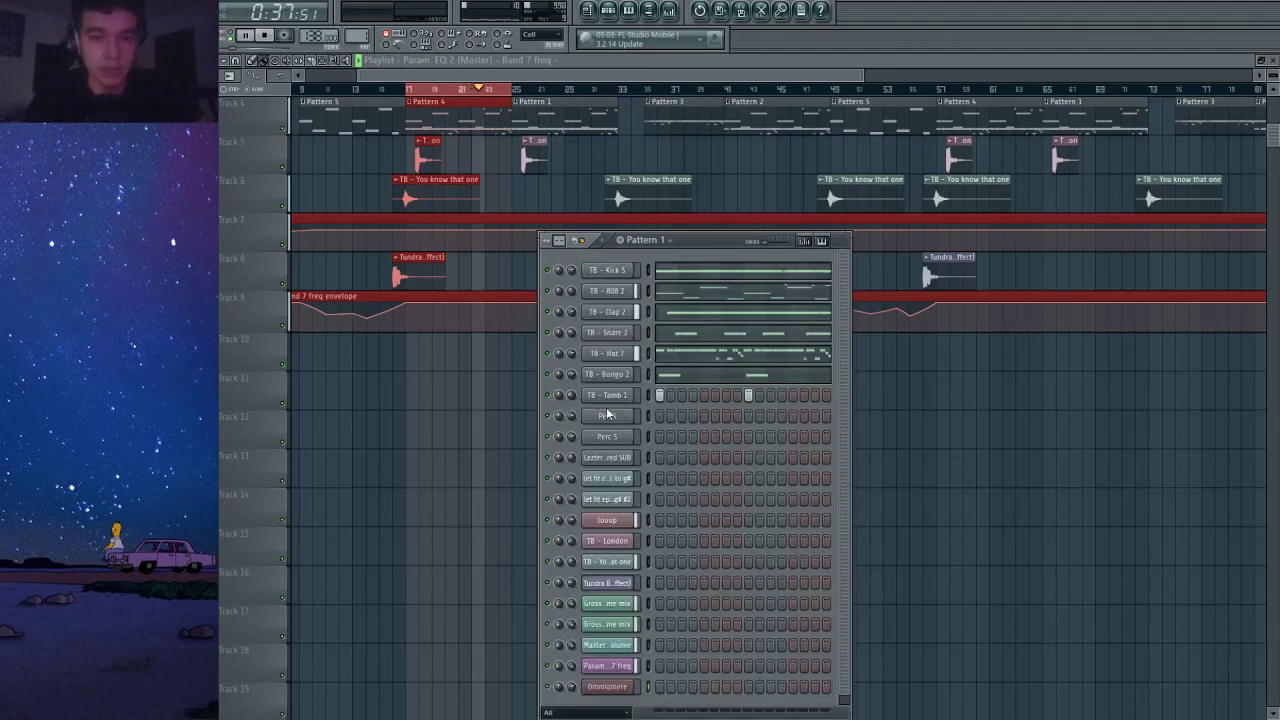
scroll(609, 417, "down", 1)
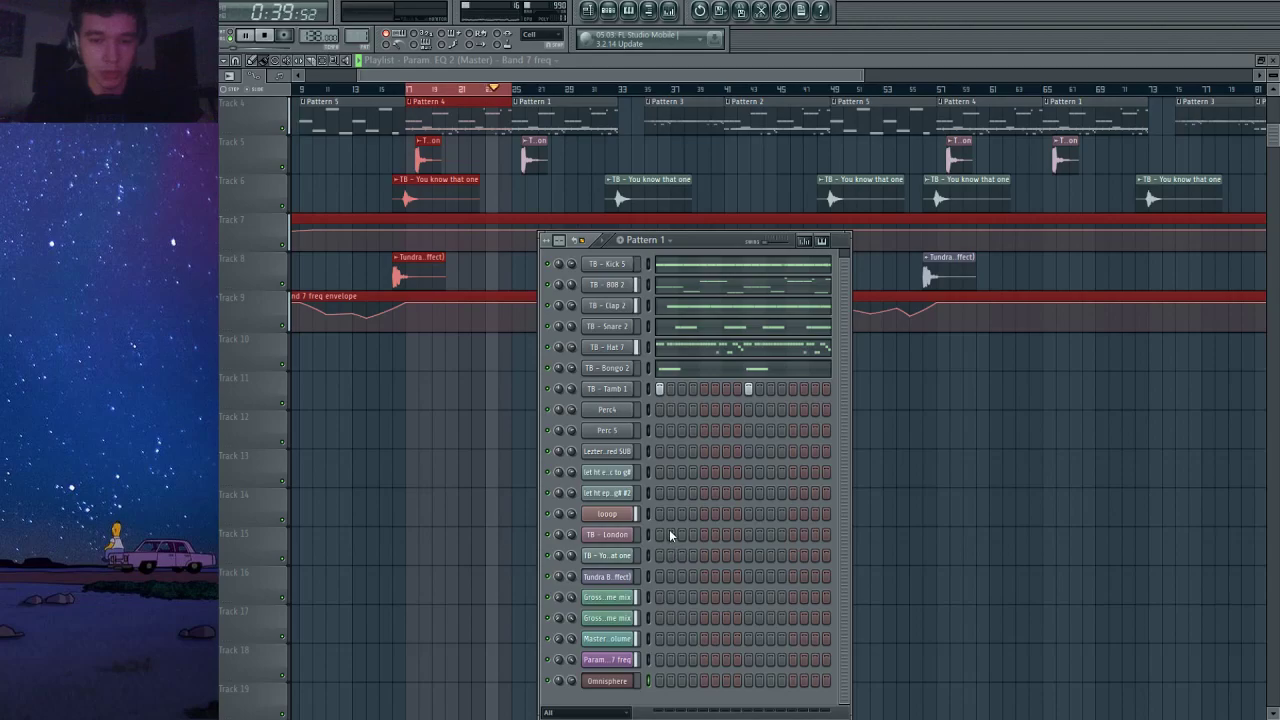
key("F7")
scroll(600, 391, "down", 3)
left_click(270, 244)
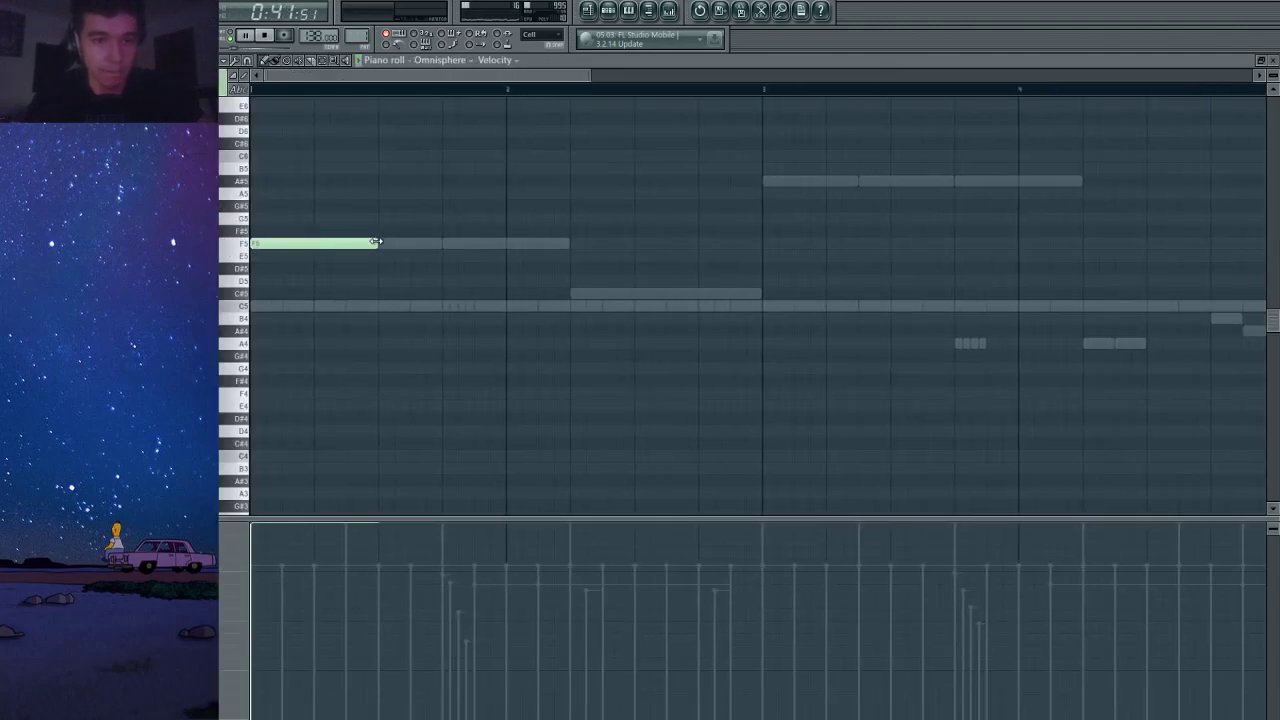
left_click_drag(376, 241, 528, 240)
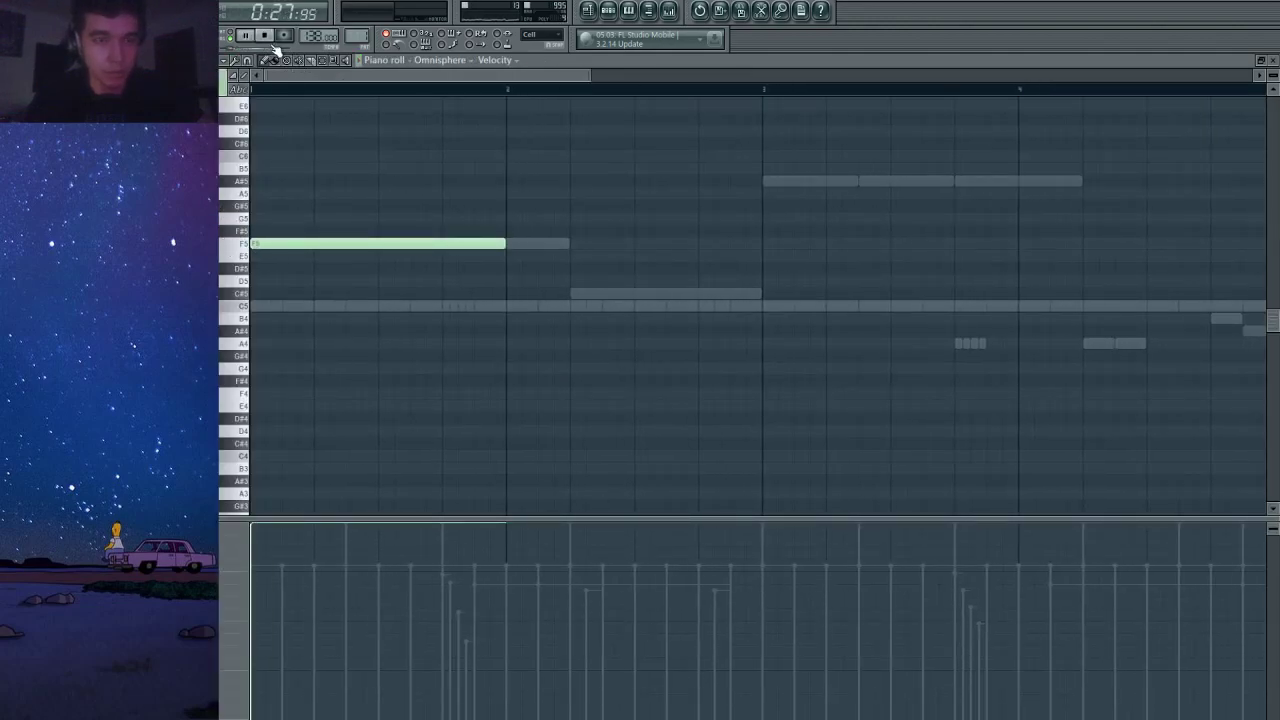
key("space")
right_click(496, 244)
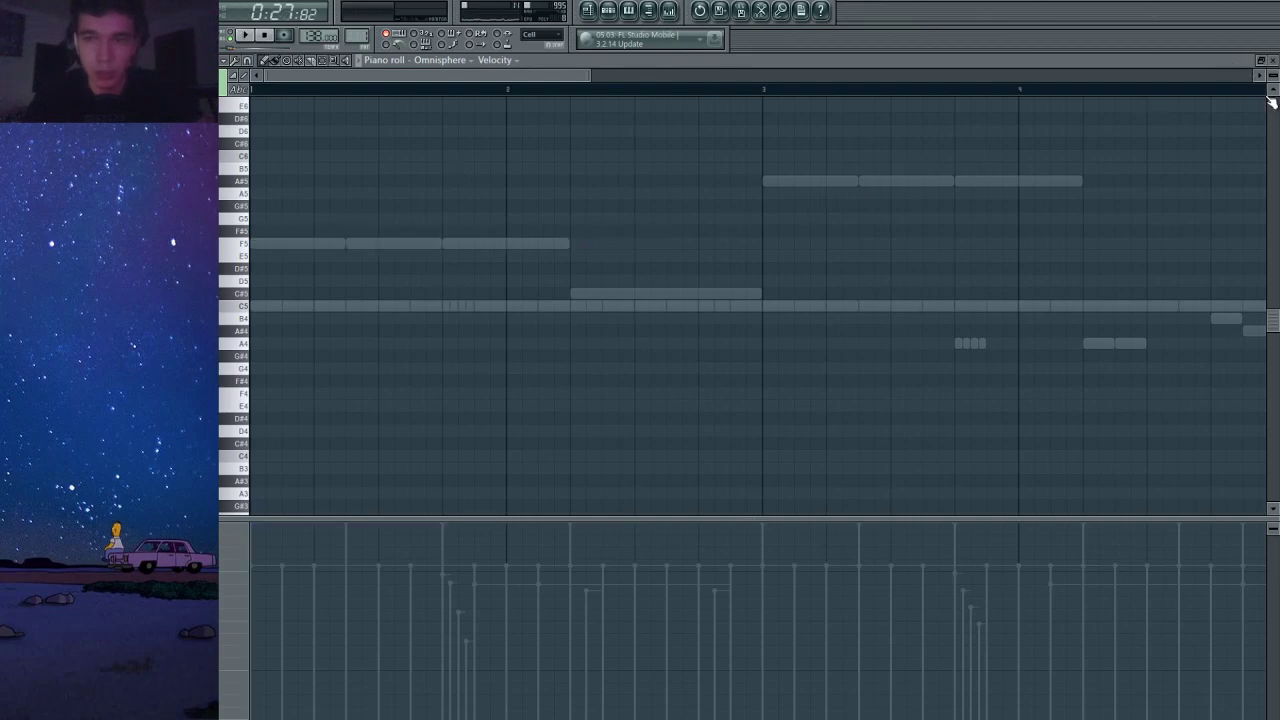
left_click(1273, 61)
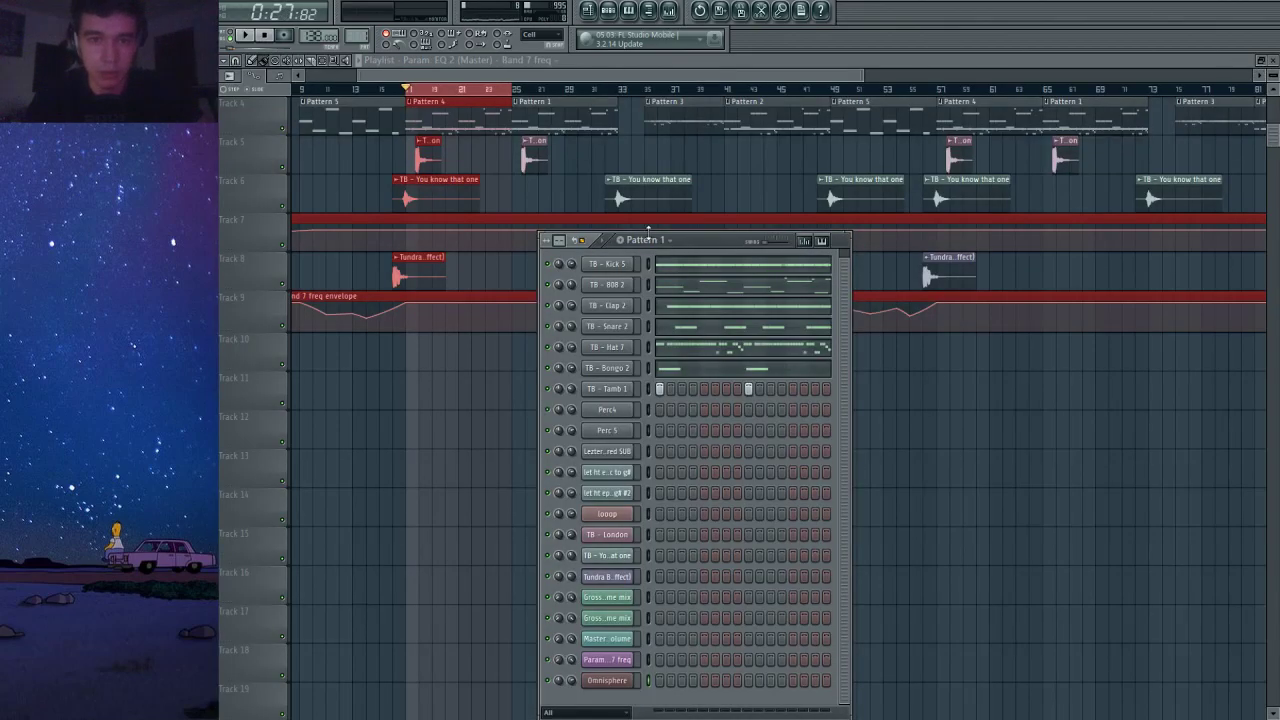
Switch to Pattern 4, place a one-bar F5 note at the start of Omnisphere's piano roll and lower its velocity.
scroll(648, 240, "down", 3)
key("space")
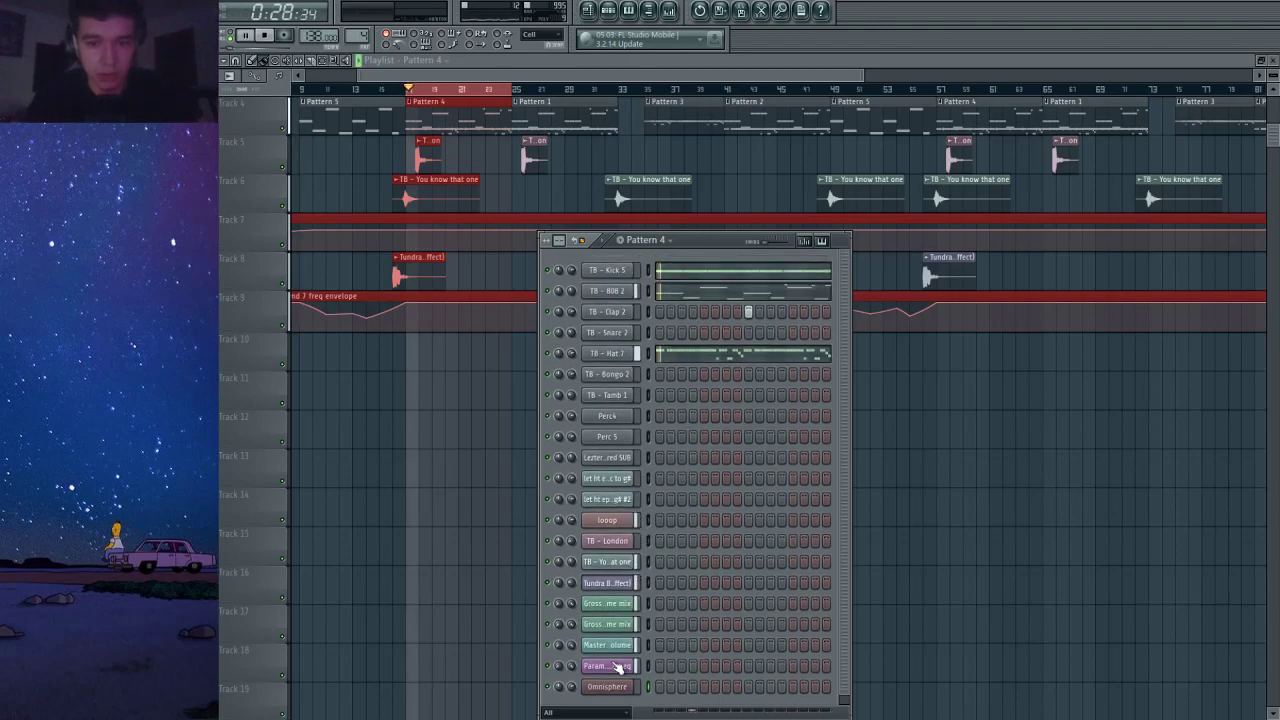
key("F7")
key("space")
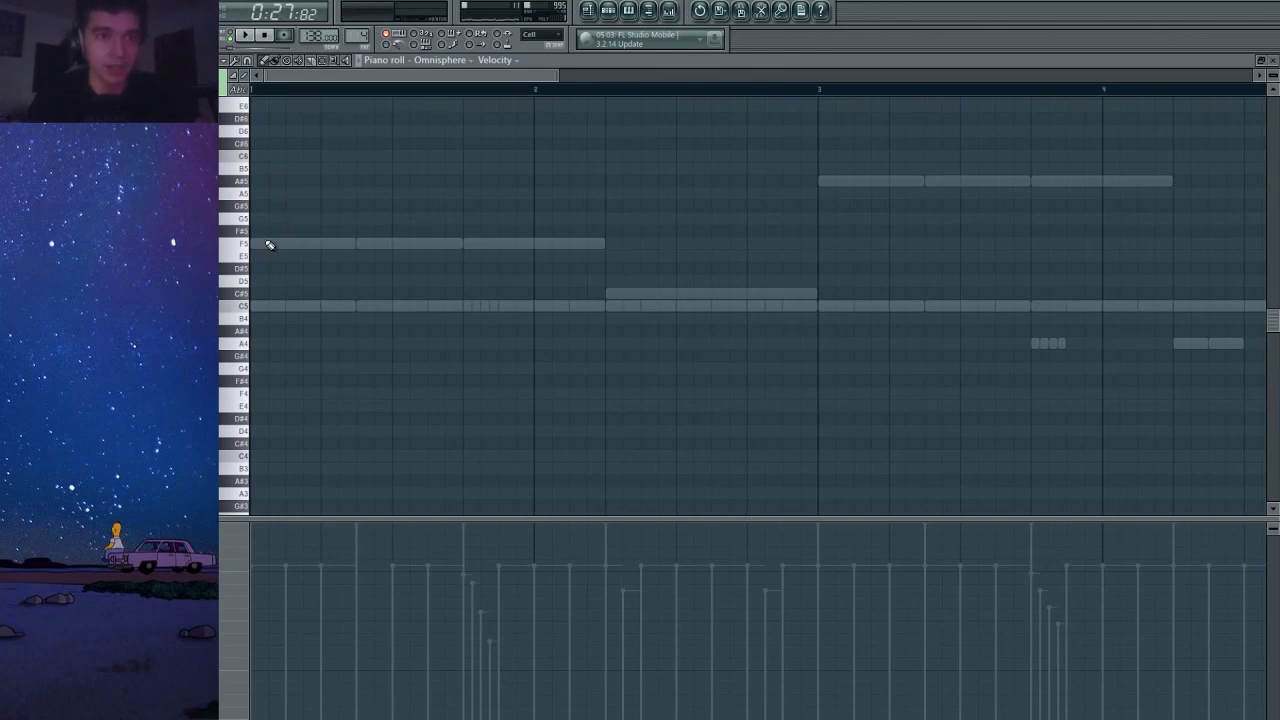
scroll(269, 245, "up", 3)
left_click(273, 288)
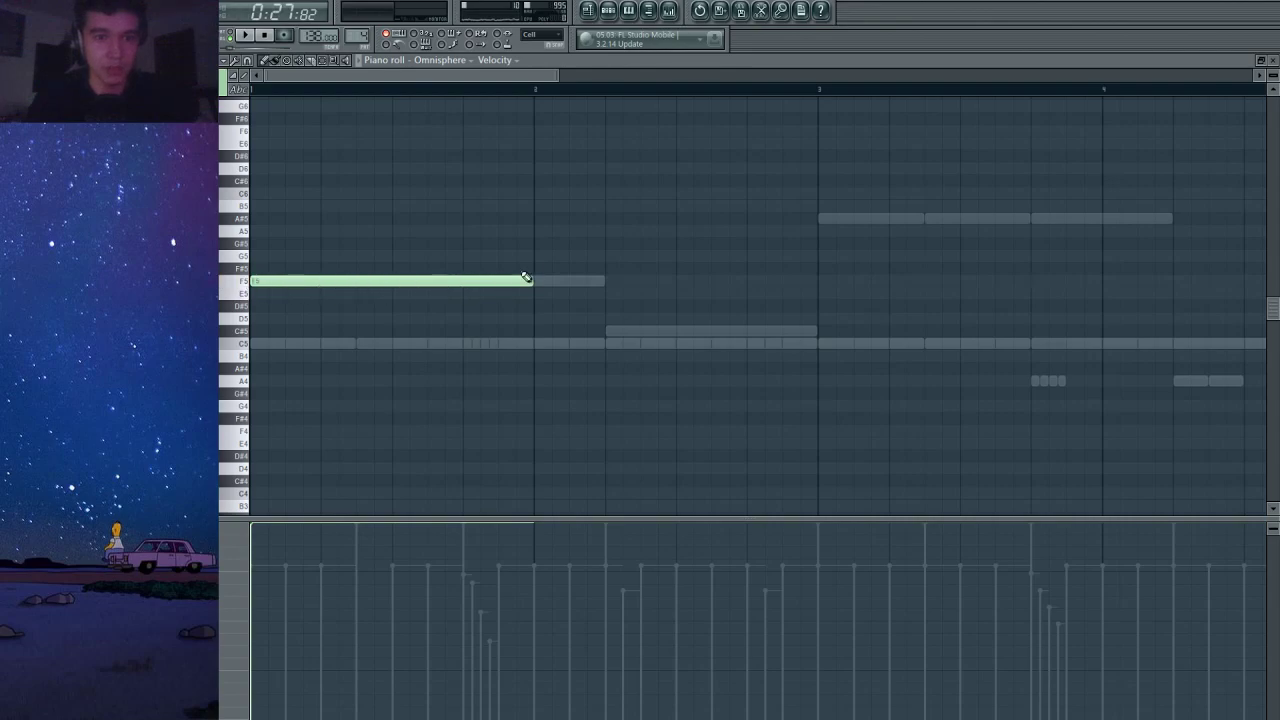
key("ctrl+a")
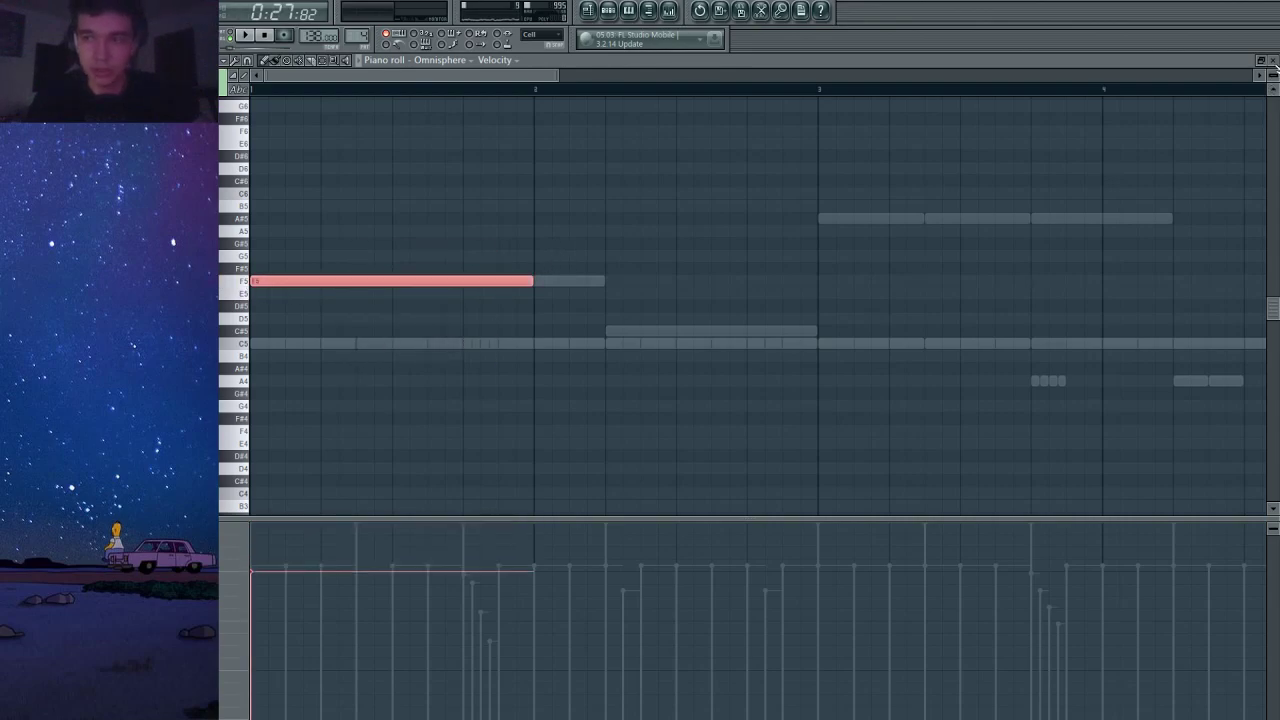
left_click(1272, 60)
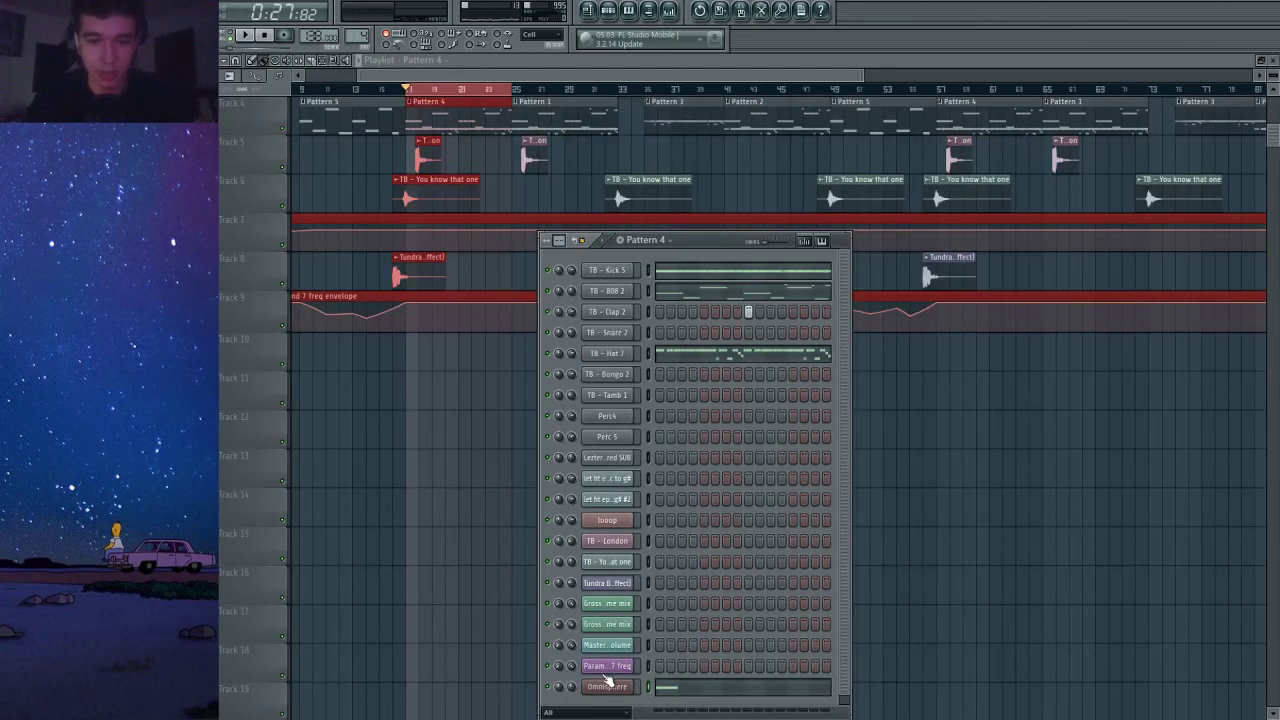
Reopen Omnisphere's Pattern 4 notes and shorten the F5 note to half a bar during playback.
left_click(688, 687)
scroll(436, 263, "down", 3)
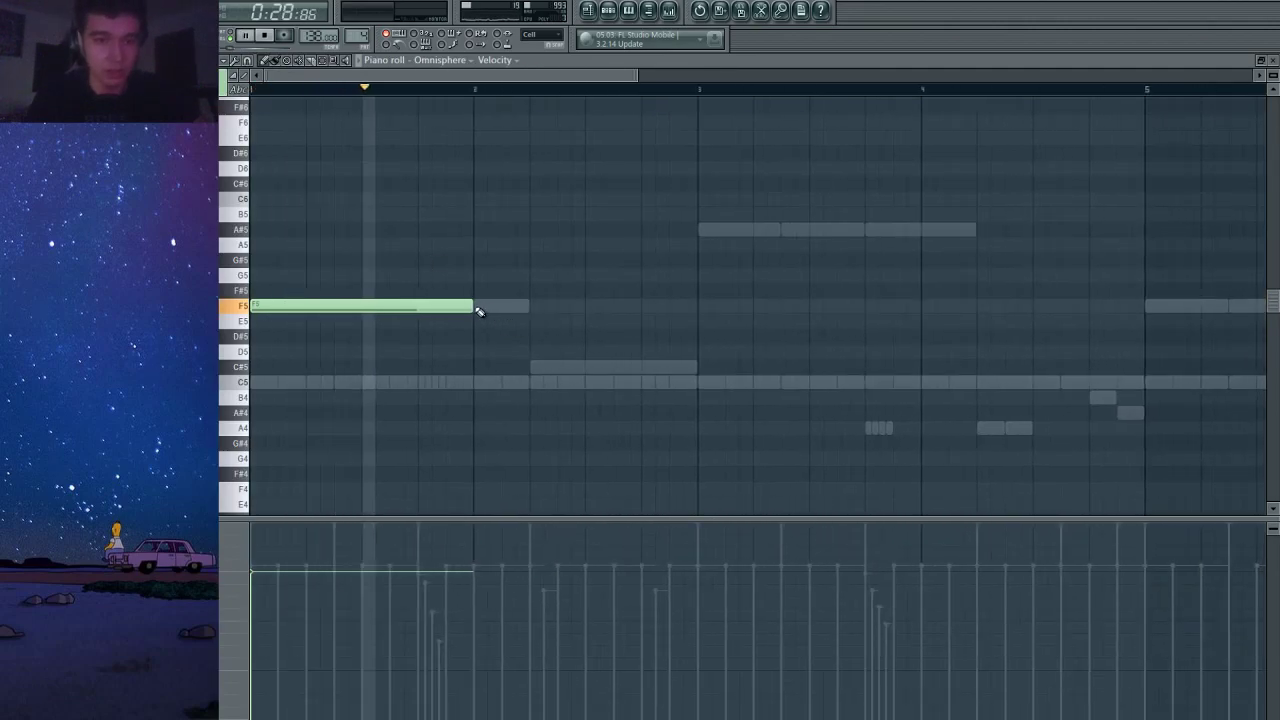
key("space")
key("space")
left_click_drag(469, 303, 361, 305)
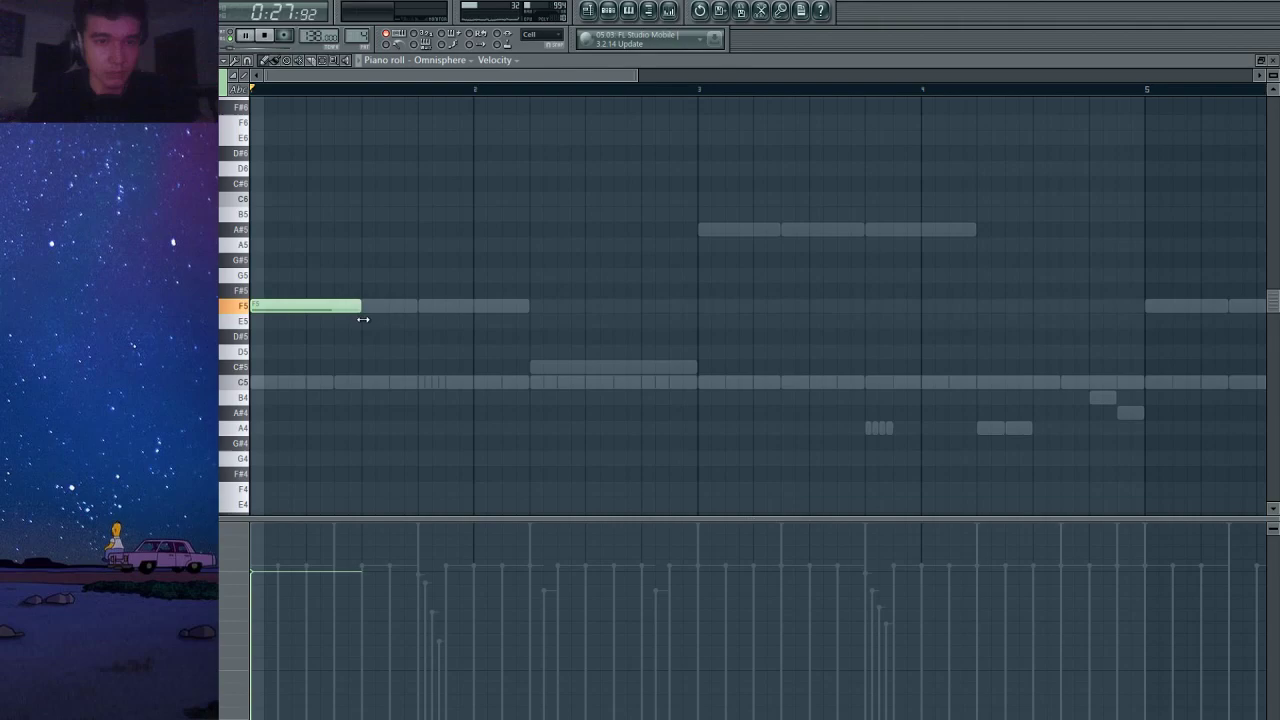
Continue the melody after the F5 note with half-bar notes C6, C#6 and C6, ending at bar 3.
left_click(375, 261)
left_click_drag(401, 260, 480, 183)
key("space")
key("space")
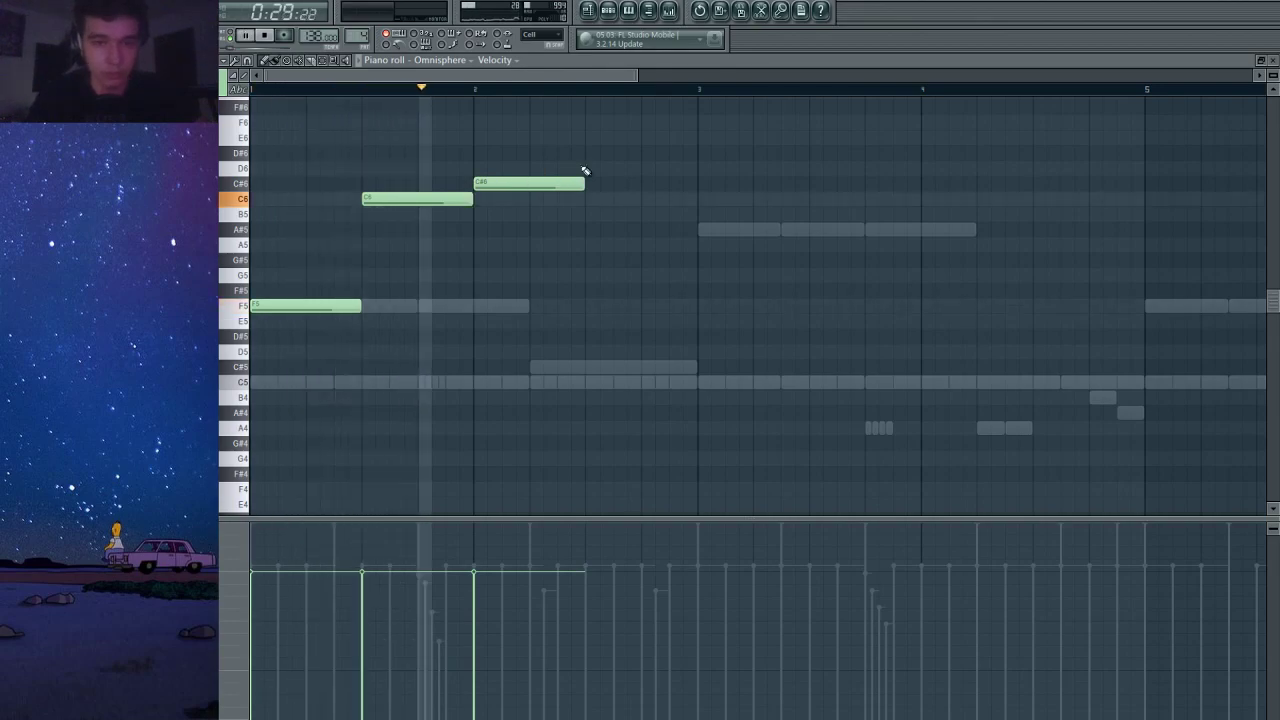
left_click(590, 212)
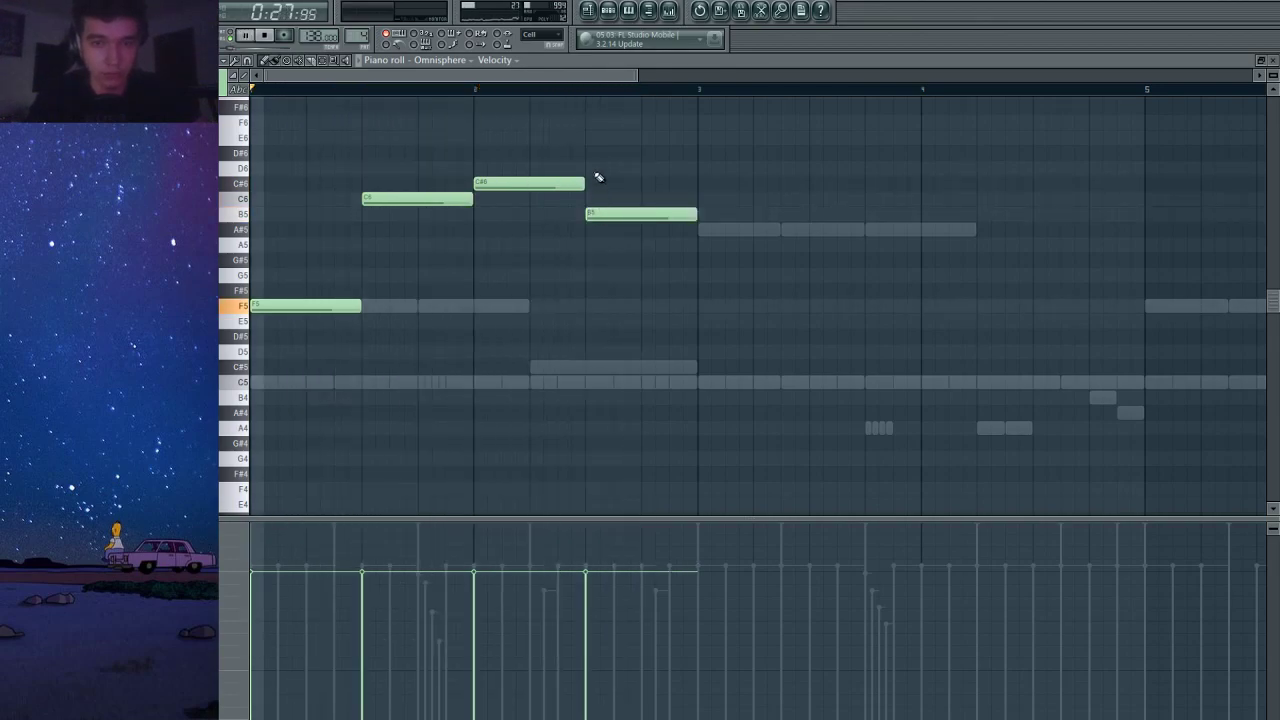
left_click_drag(634, 214, 637, 200)
scroll(636, 200, "down", 1)
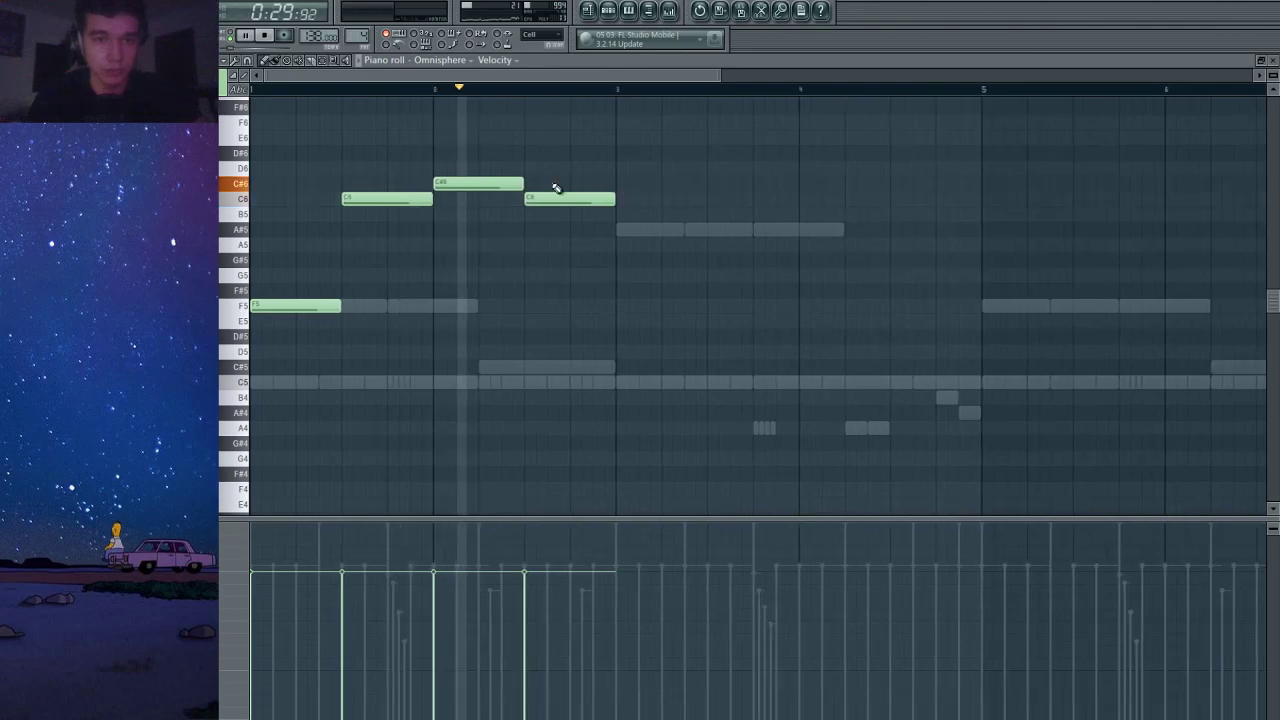
Continue the Omnisphere melody through bars 3 and 4 with half-bar notes A#5, C6, G#5 and G5.
left_click(624, 230)
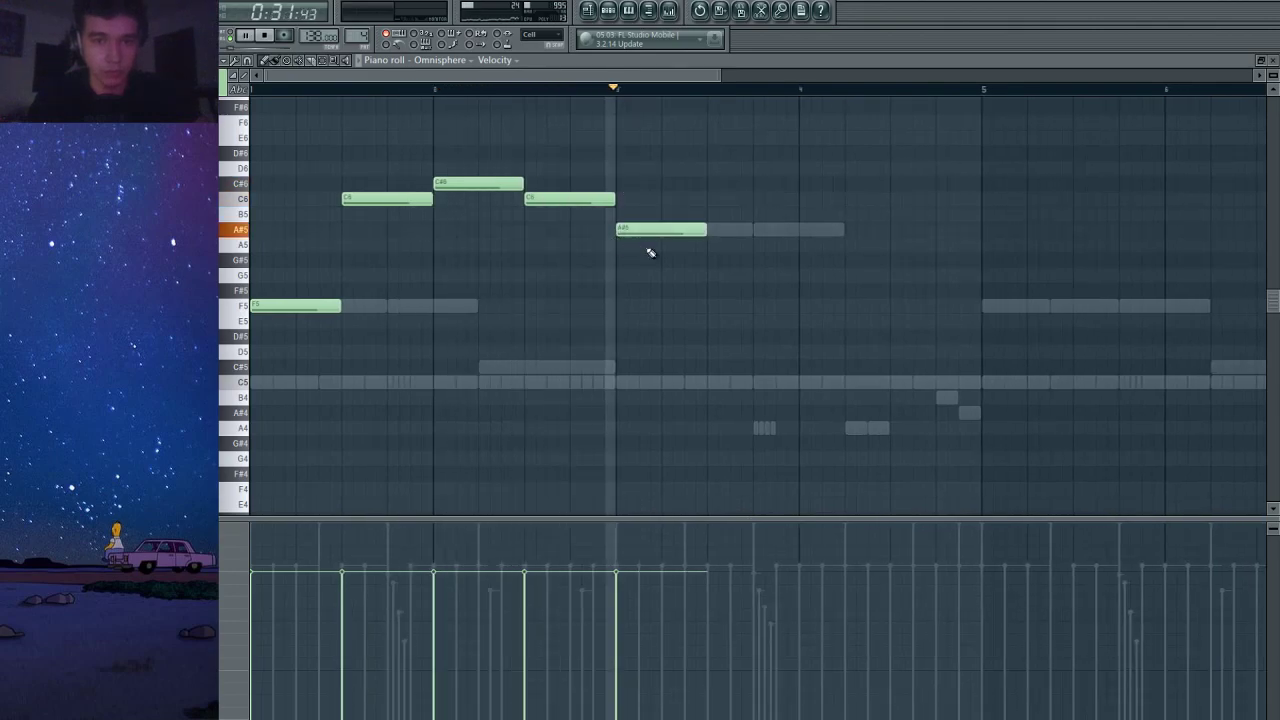
left_click(712, 214)
left_click_drag(732, 202, 720, 197)
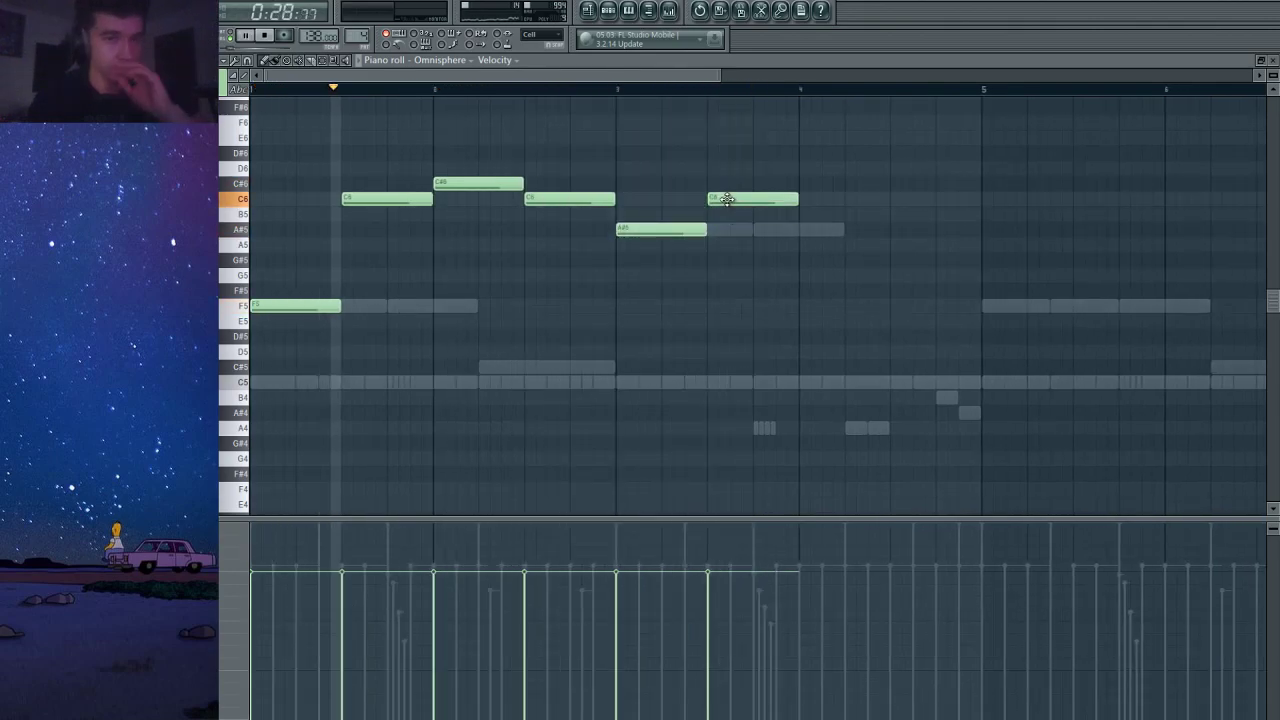
scroll(740, 221, "down", 1)
scroll(823, 349, "up", 1)
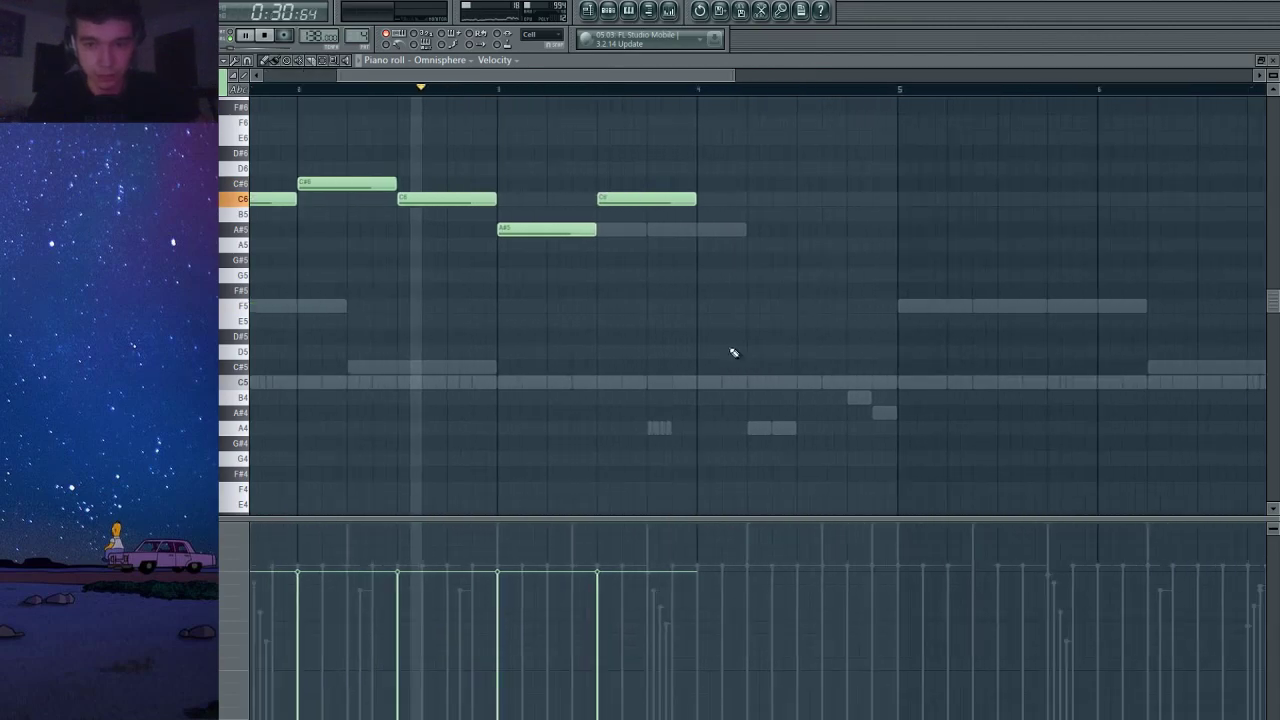
left_click(703, 245)
left_click_drag(732, 259, 732, 274)
left_click(651, 92)
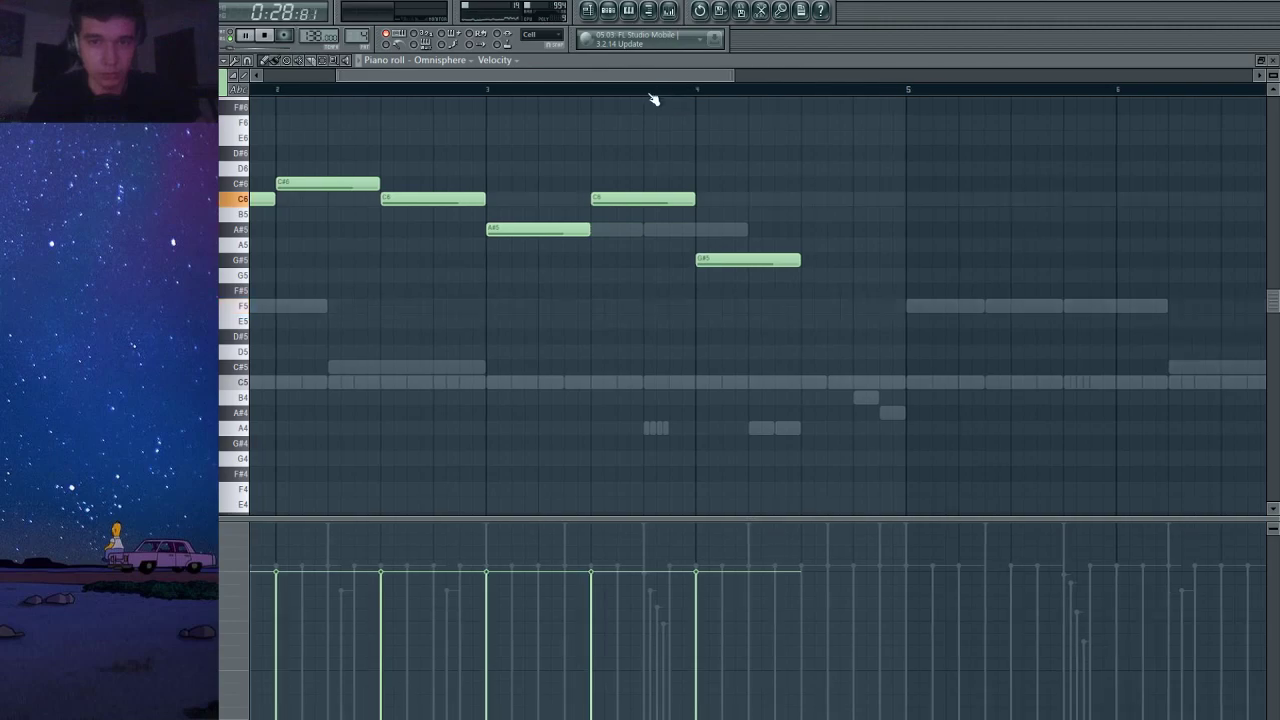
left_click(806, 276)
Duplicate the four-bar melody into bars 5 to 8, lower the velocity of all notes and close the piano roll.
scroll(823, 166, "down", 4)
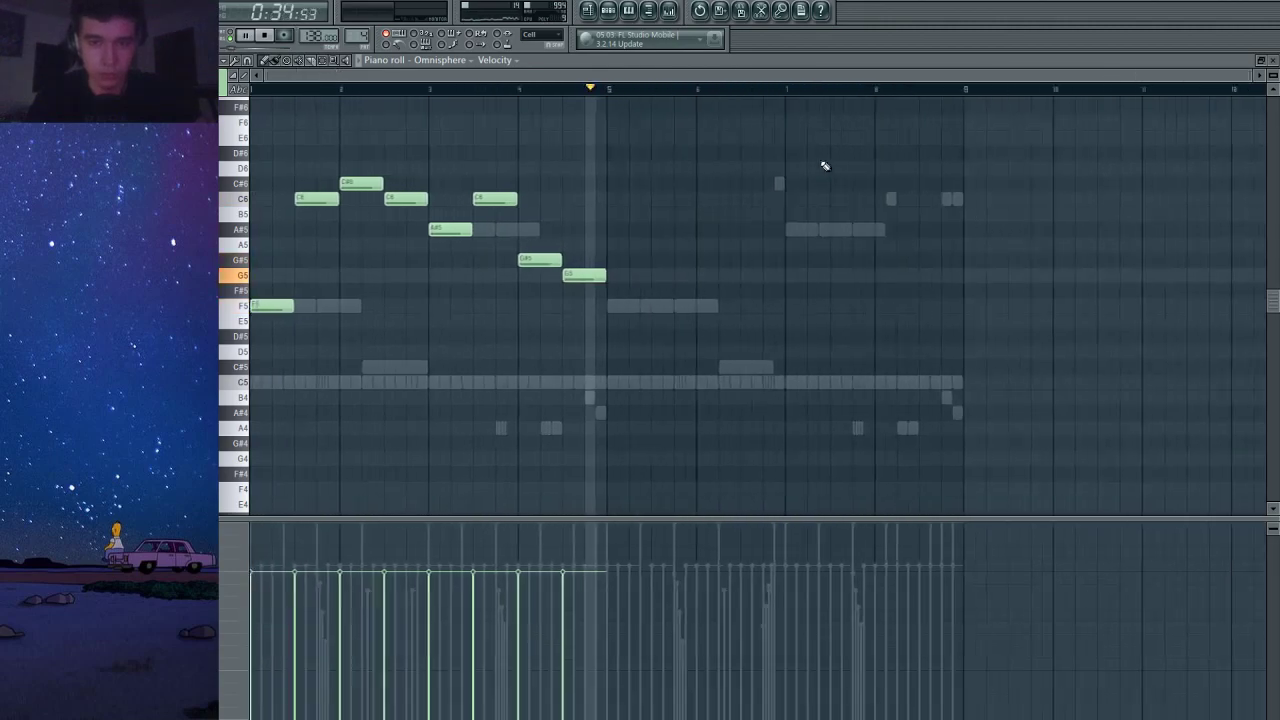
key("ctrl+a")
key("ctrl+b")
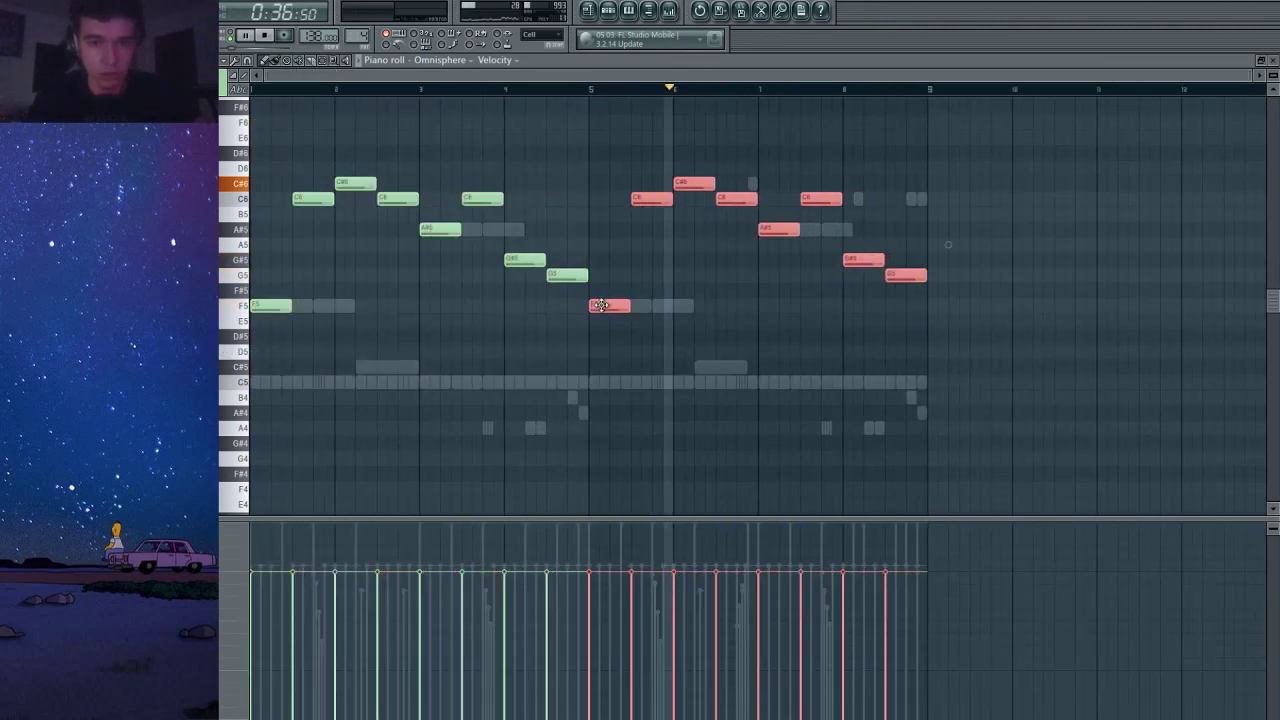
key("ctrl+a")
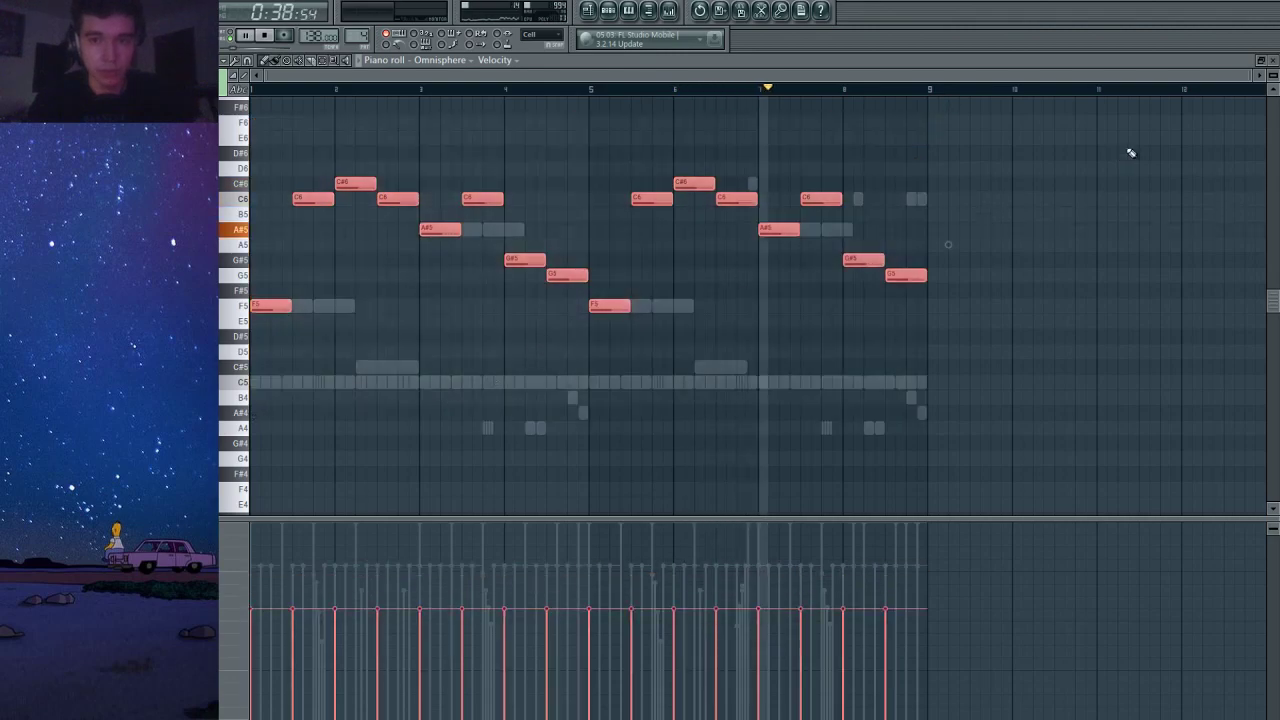
left_click(1271, 59)
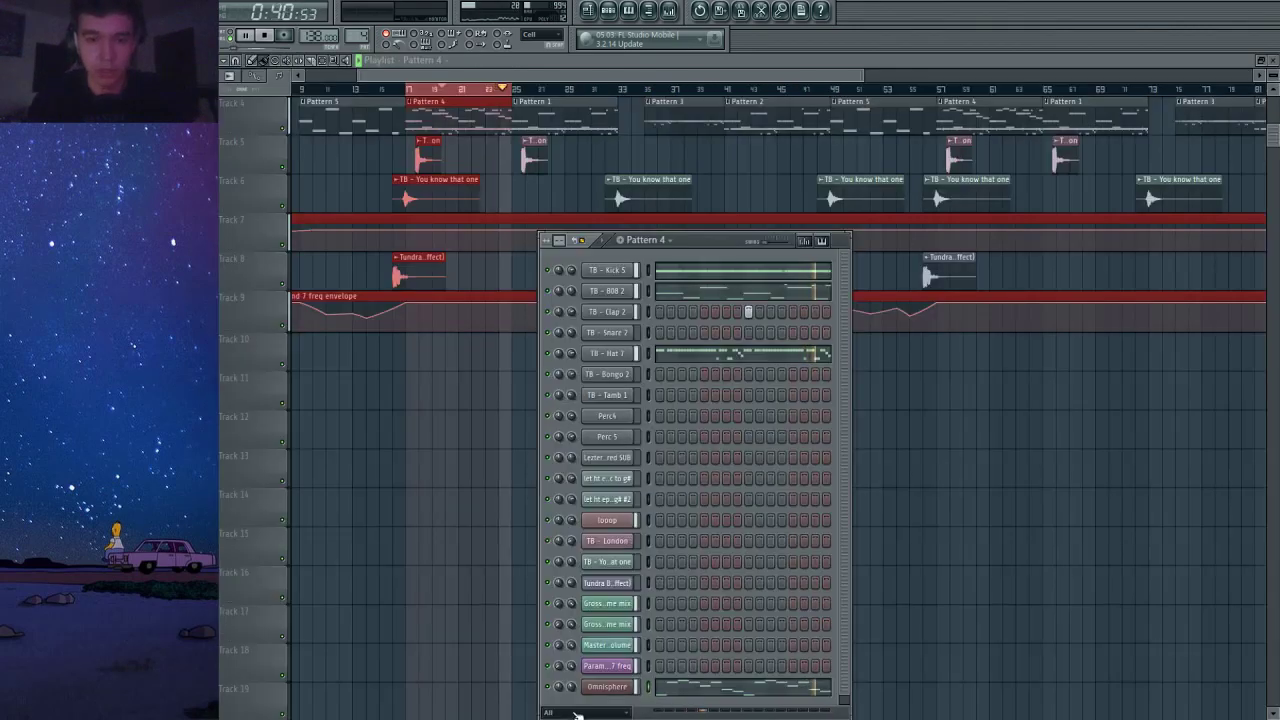
Select the Omnisphere track in the mixer and load iZotope Vinyl in its first effect slot.
left_click(669, 11)
left_click(335, 490)
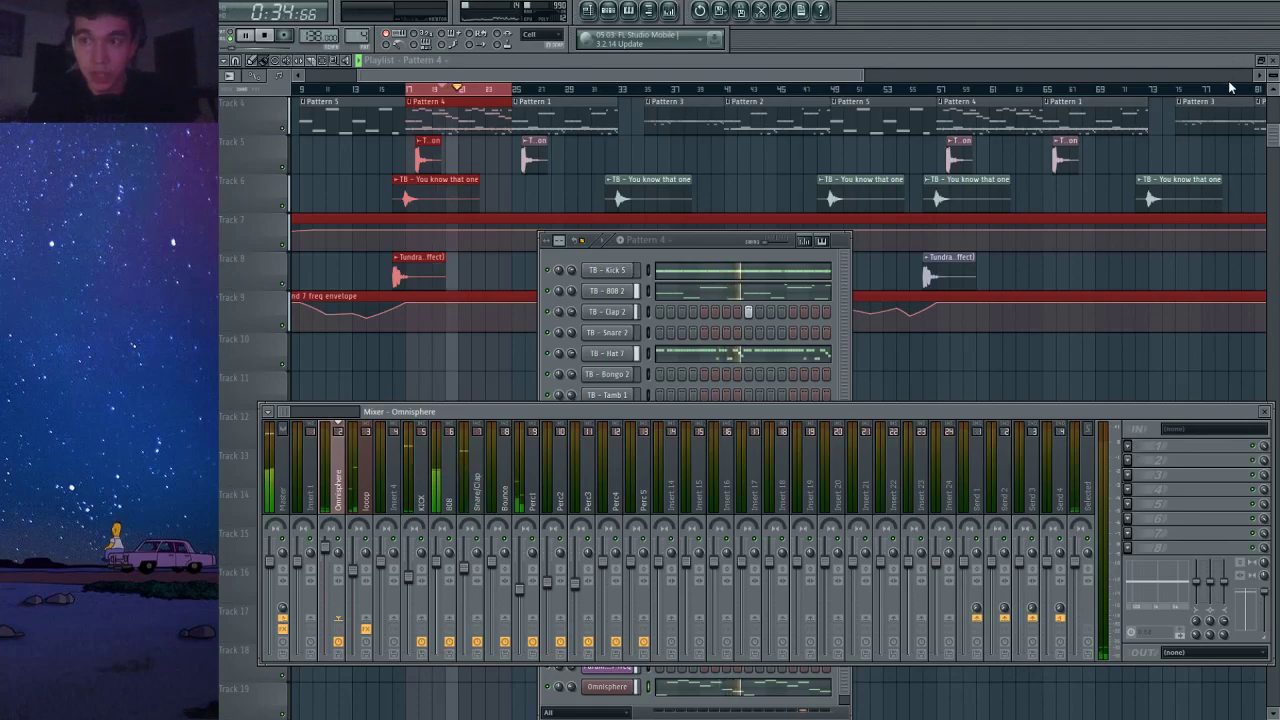
left_click(634, 252)
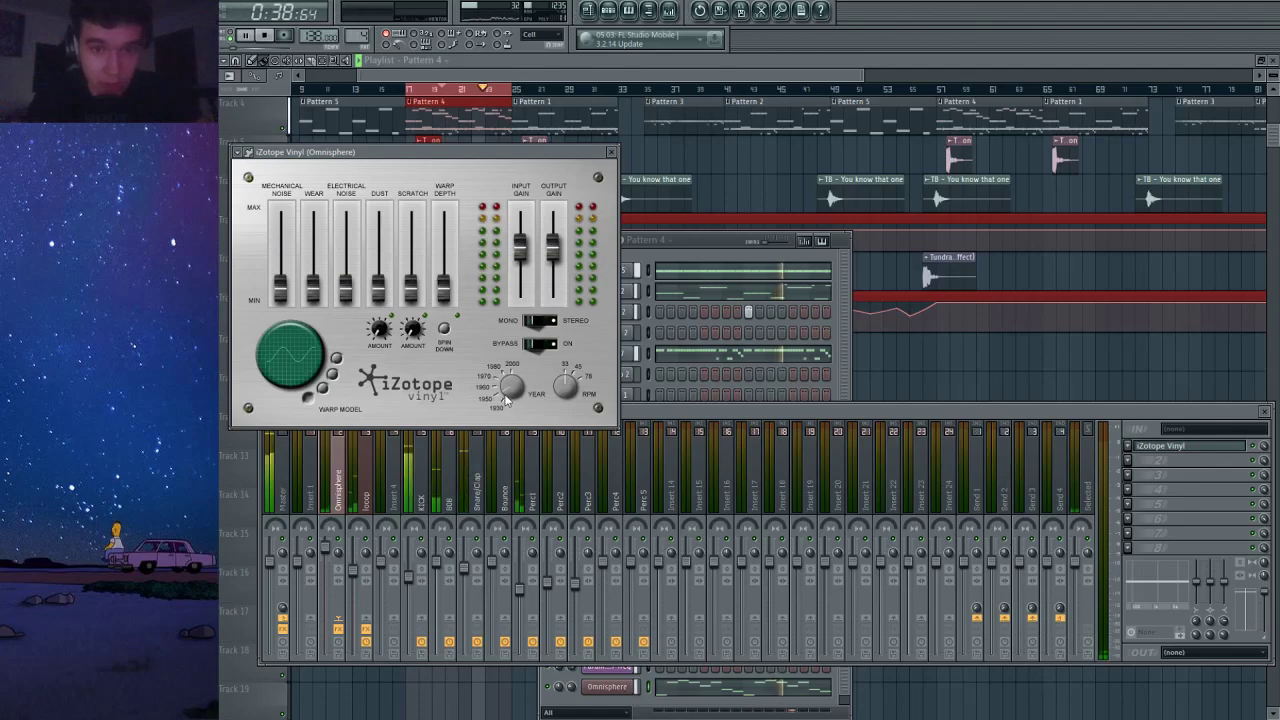
Adjust the Omnisphere mixer track's volume during playback and bring the iZotope Vinyl window back to the front.
left_click_drag(325, 548, 325, 539)
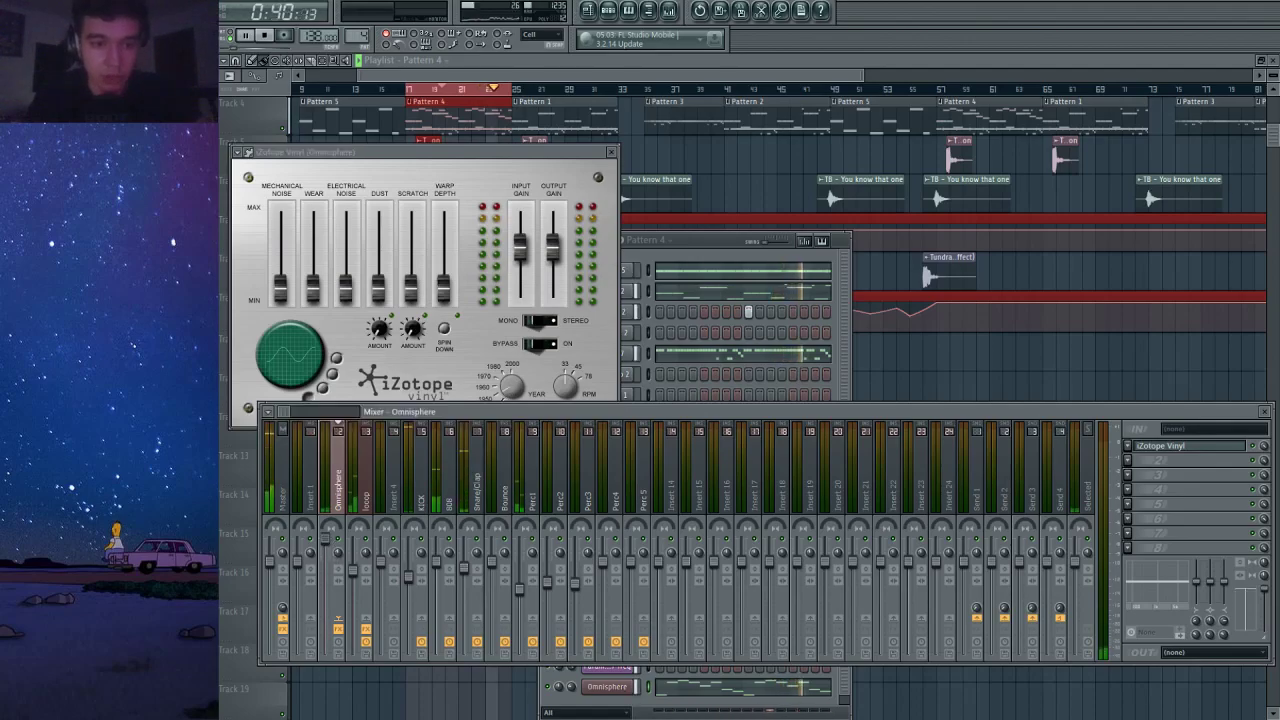
left_click(707, 246)
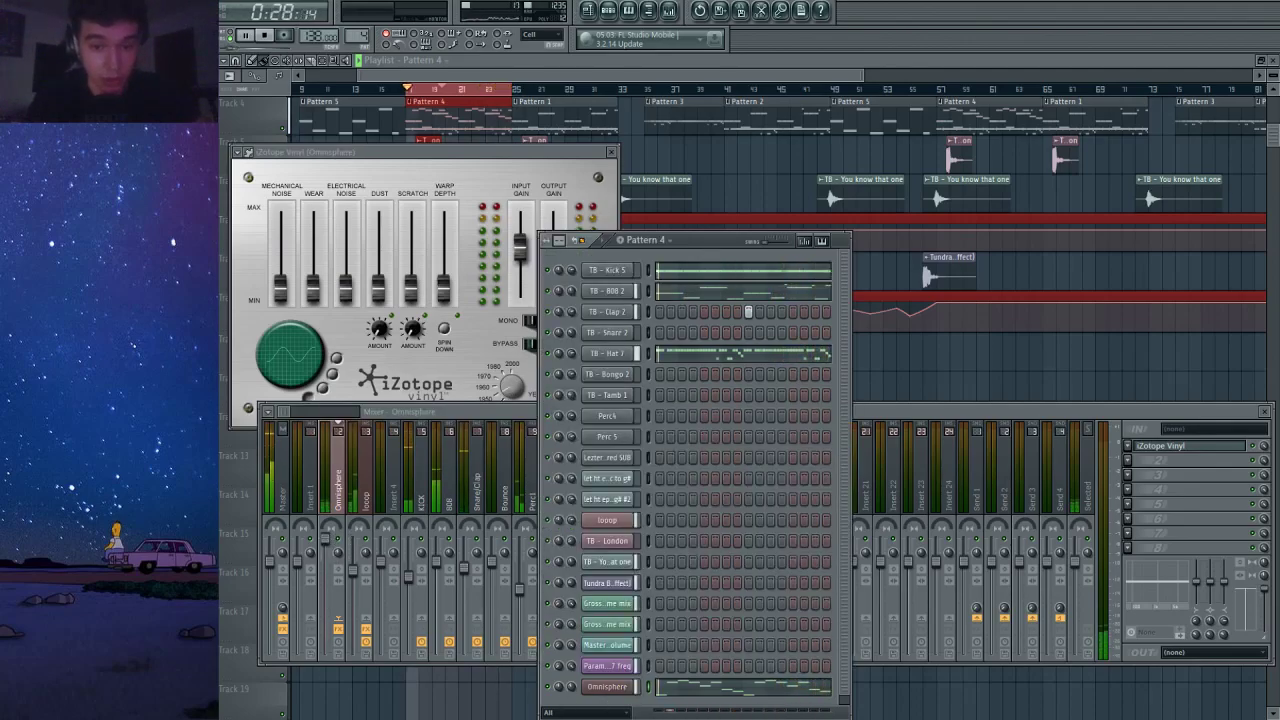
left_click(365, 203)
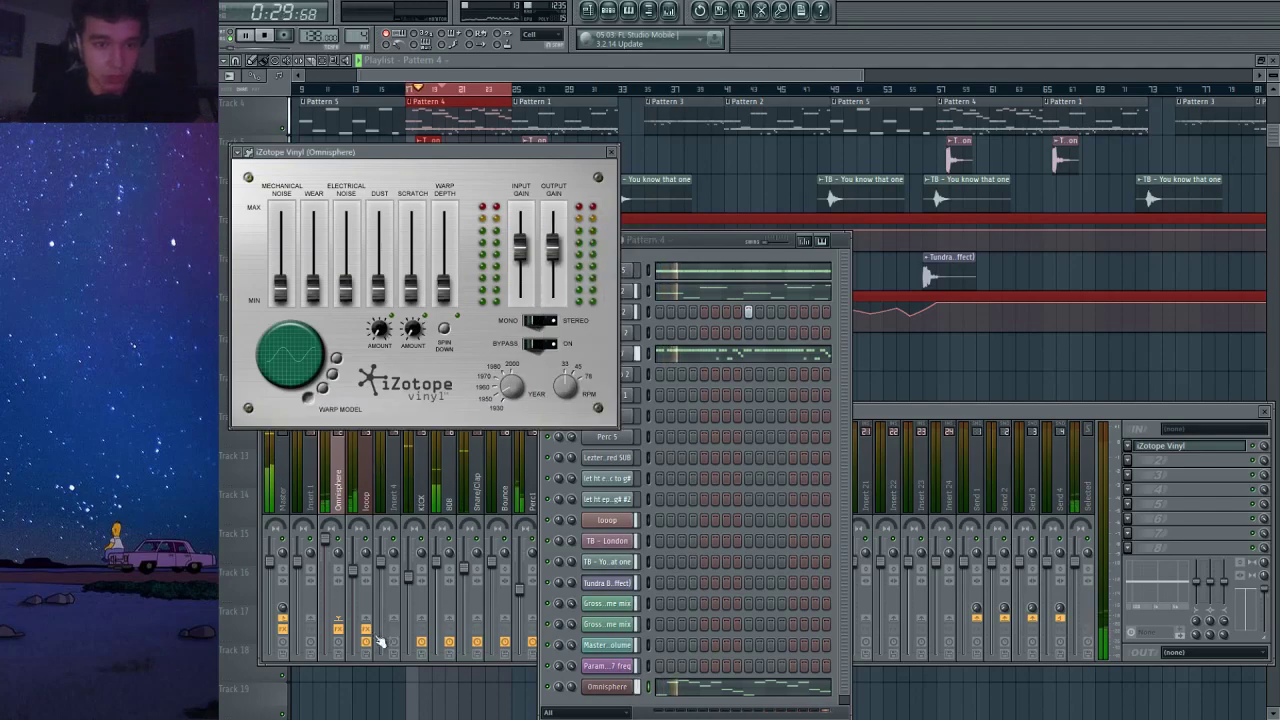
left_click(327, 556)
left_click(492, 160)
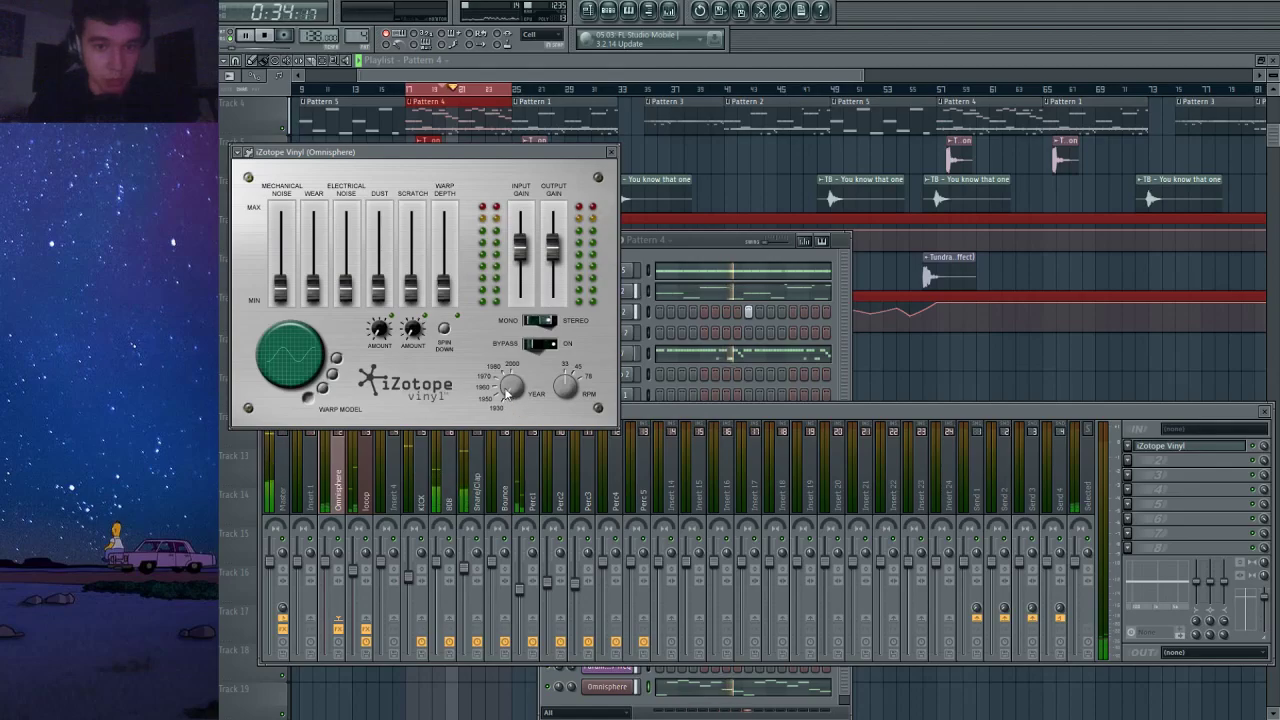
Raise Vinyl's dust, scratch, mechanical noise and wear slightly, set the scratch amount to 2 scratches, and close the plugin after a bypass comparison.
left_click_drag(380, 297, 411, 281)
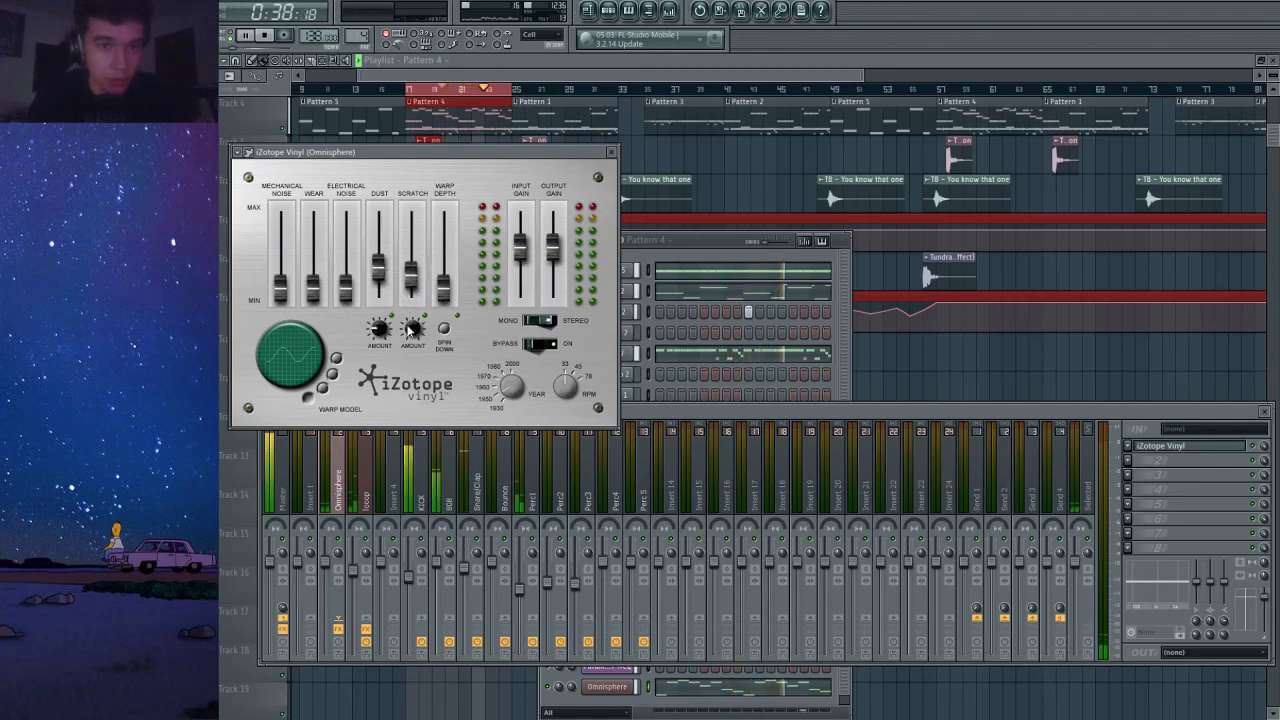
left_click_drag(410, 331, 408, 327)
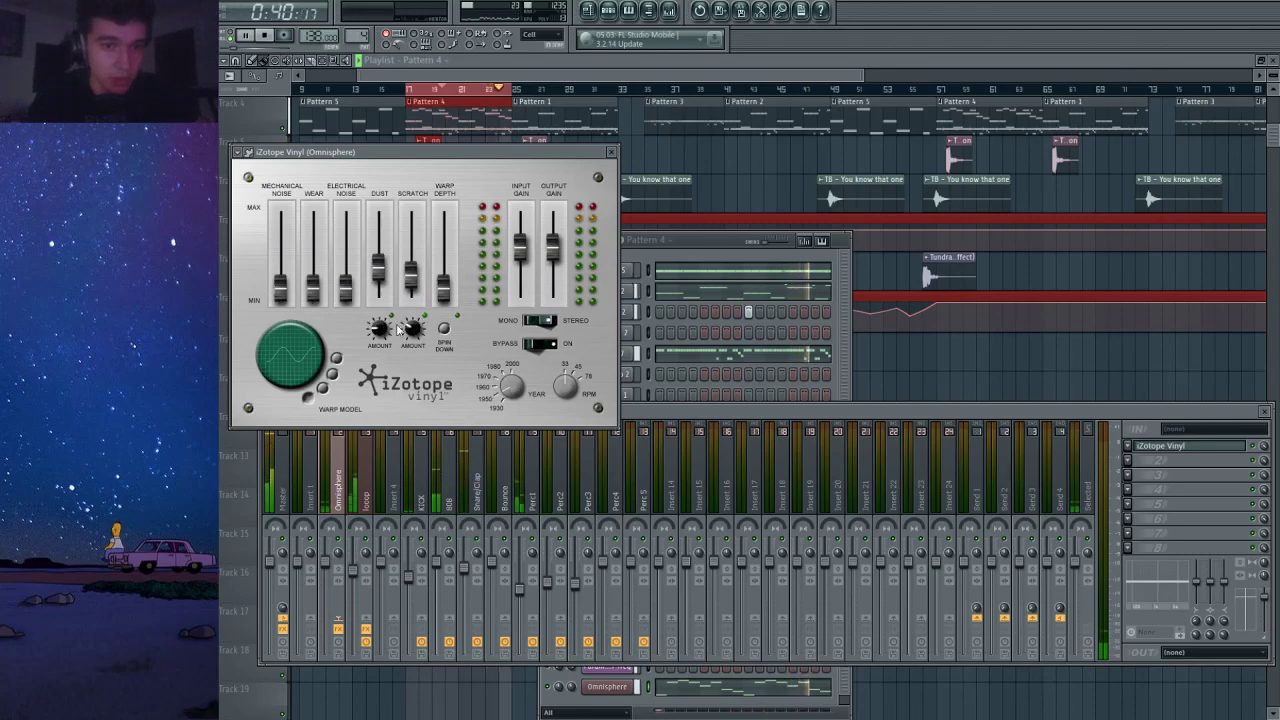
left_click_drag(281, 290, 317, 276)
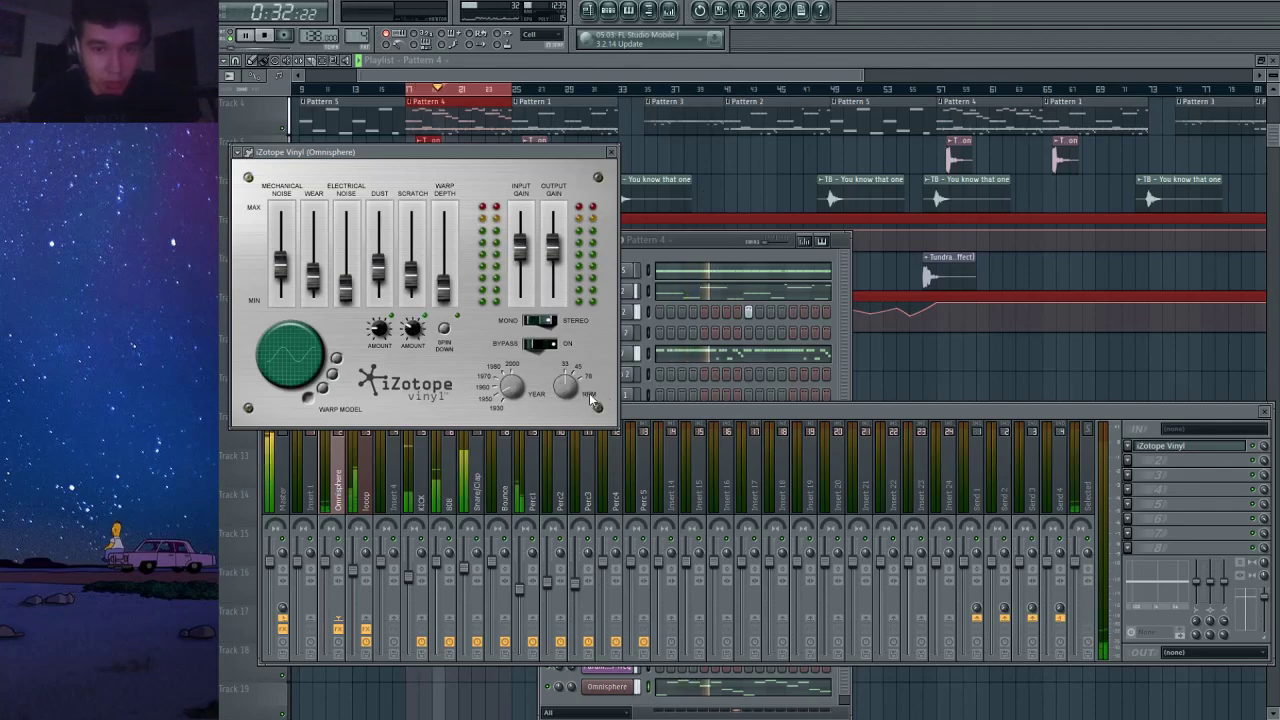
left_click_drag(412, 274, 412, 281)
left_click_drag(409, 329, 401, 339)
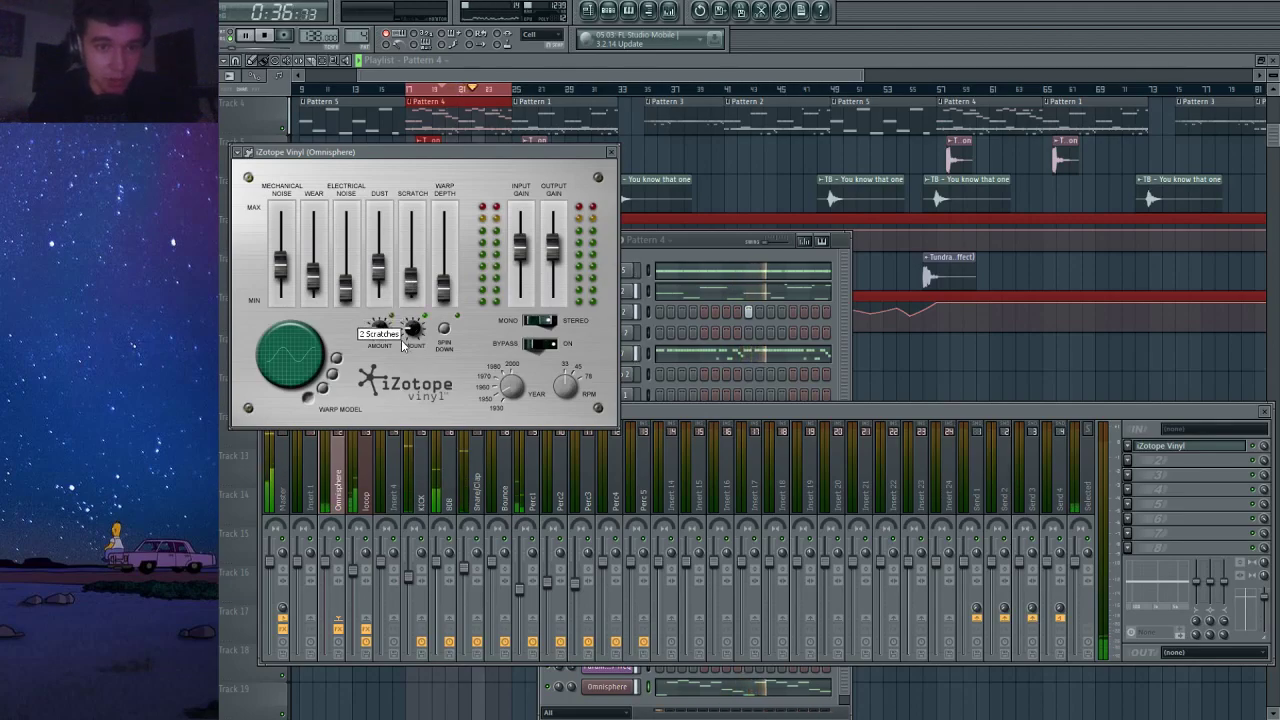
left_click(543, 348)
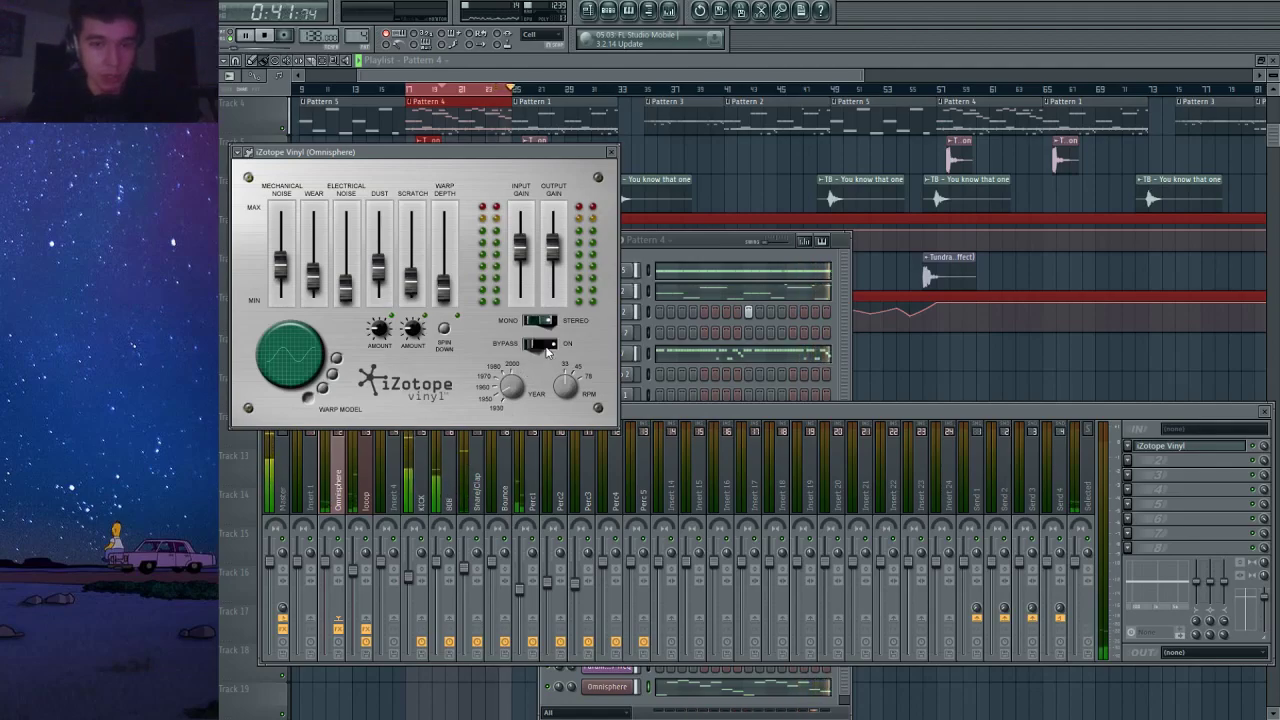
left_click(612, 153)
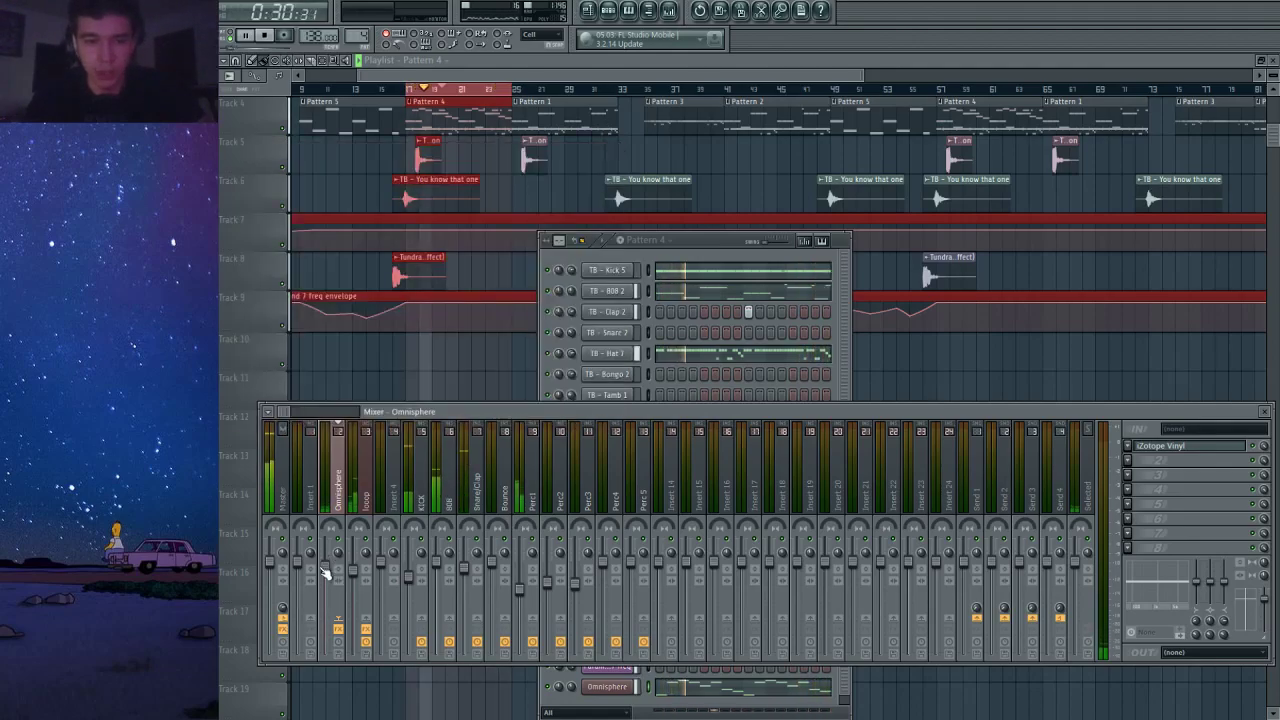
Copy Omnisphere's melody from Pattern 4 into Pattern 1 and clear the playlist's time selection.
left_click(706, 244)
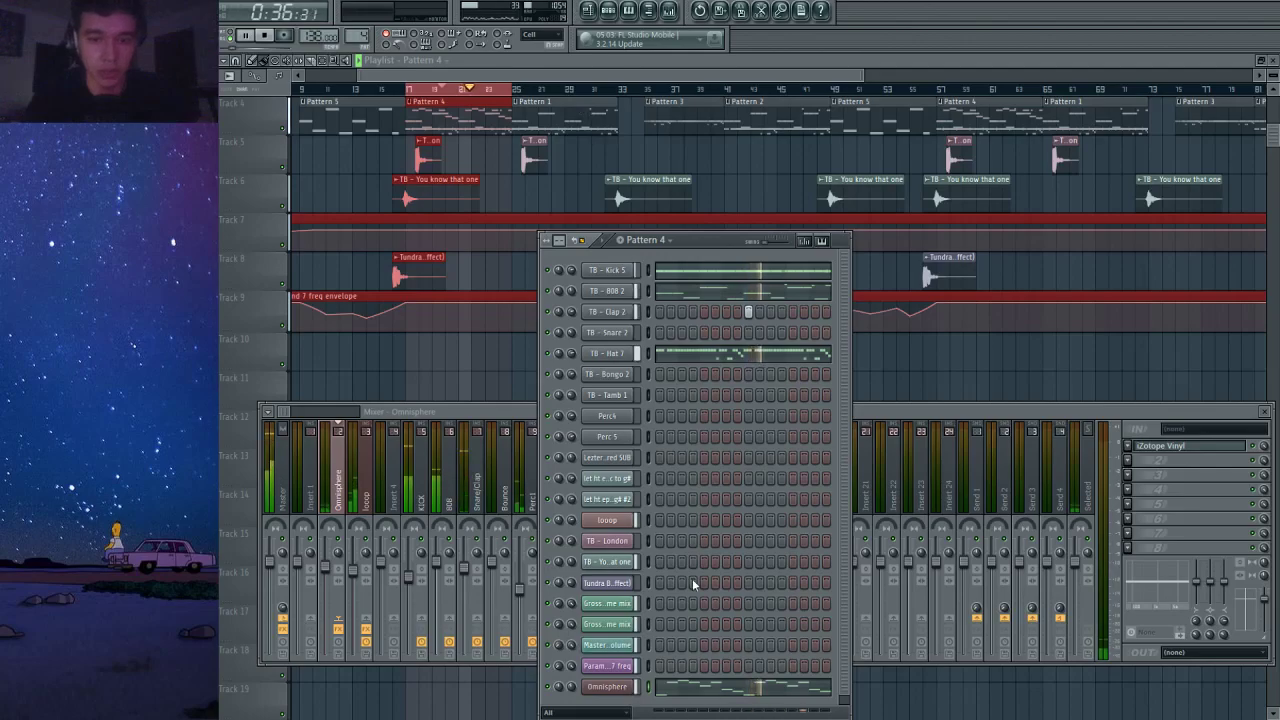
scroll(655, 241, "up", 3)
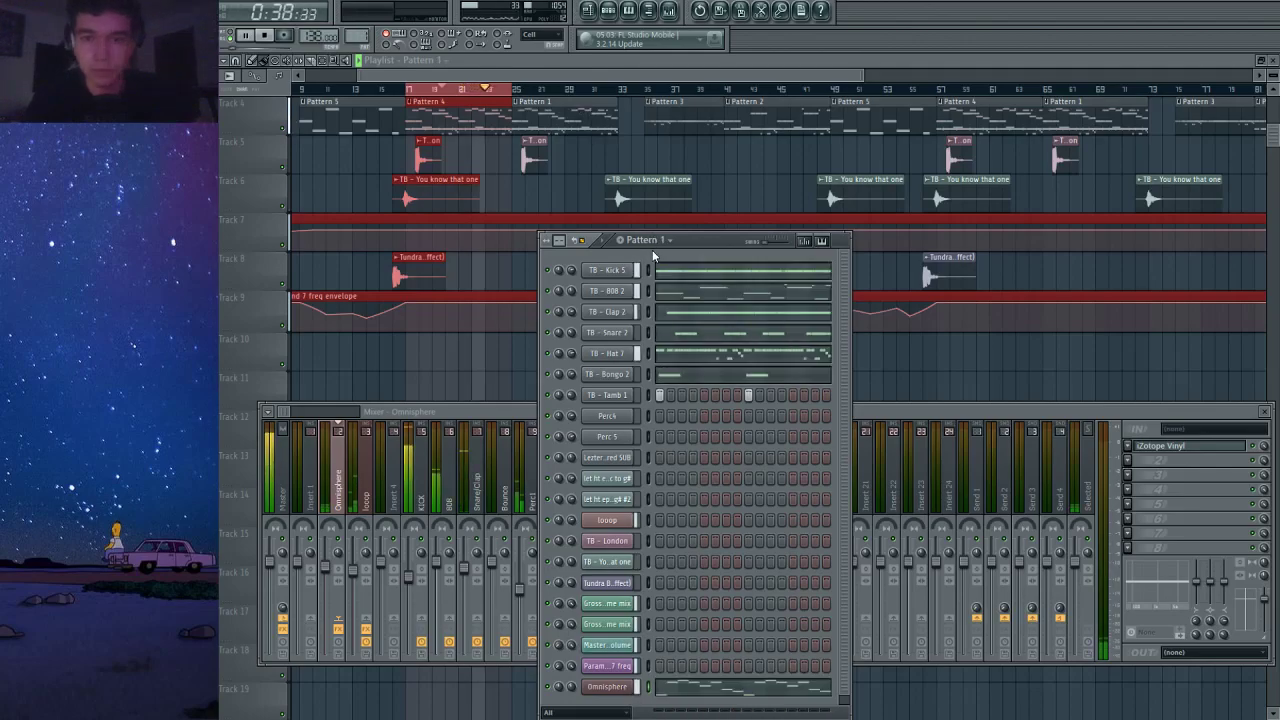
left_click(513, 92, "ctrl")
left_click(627, 11)
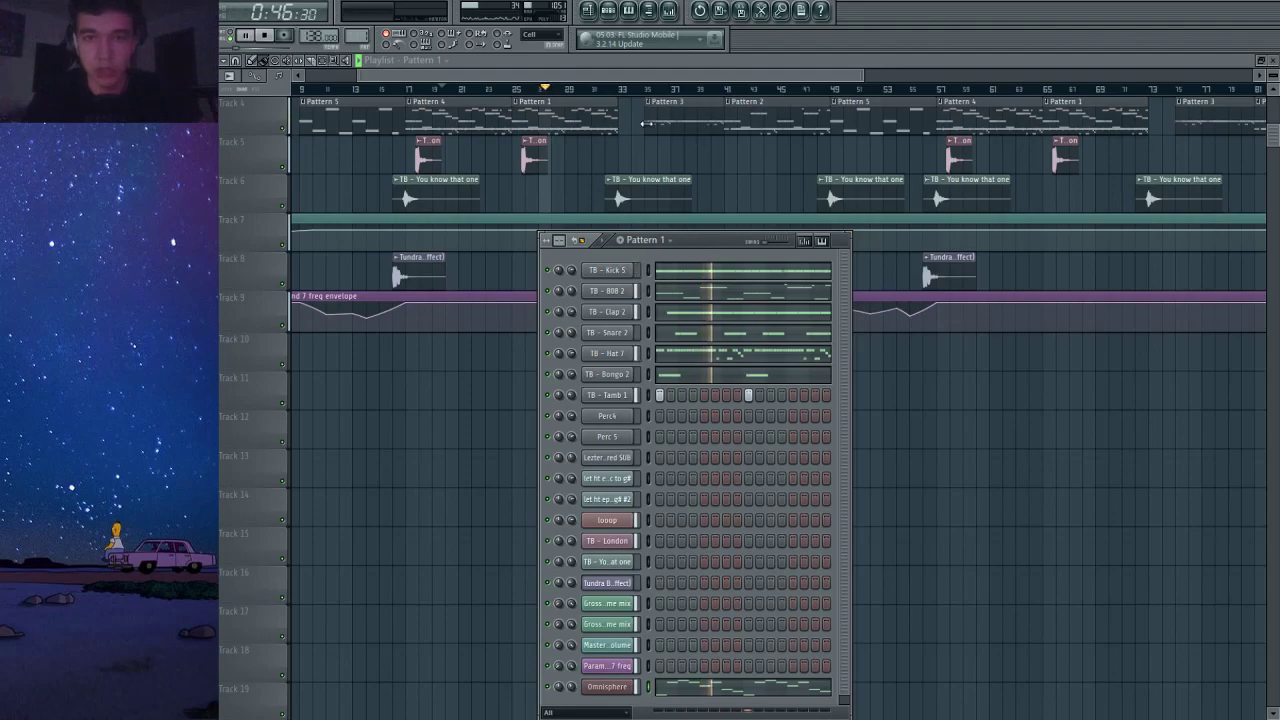
left_click(646, 77)
scroll(660, 110, "down", 2)
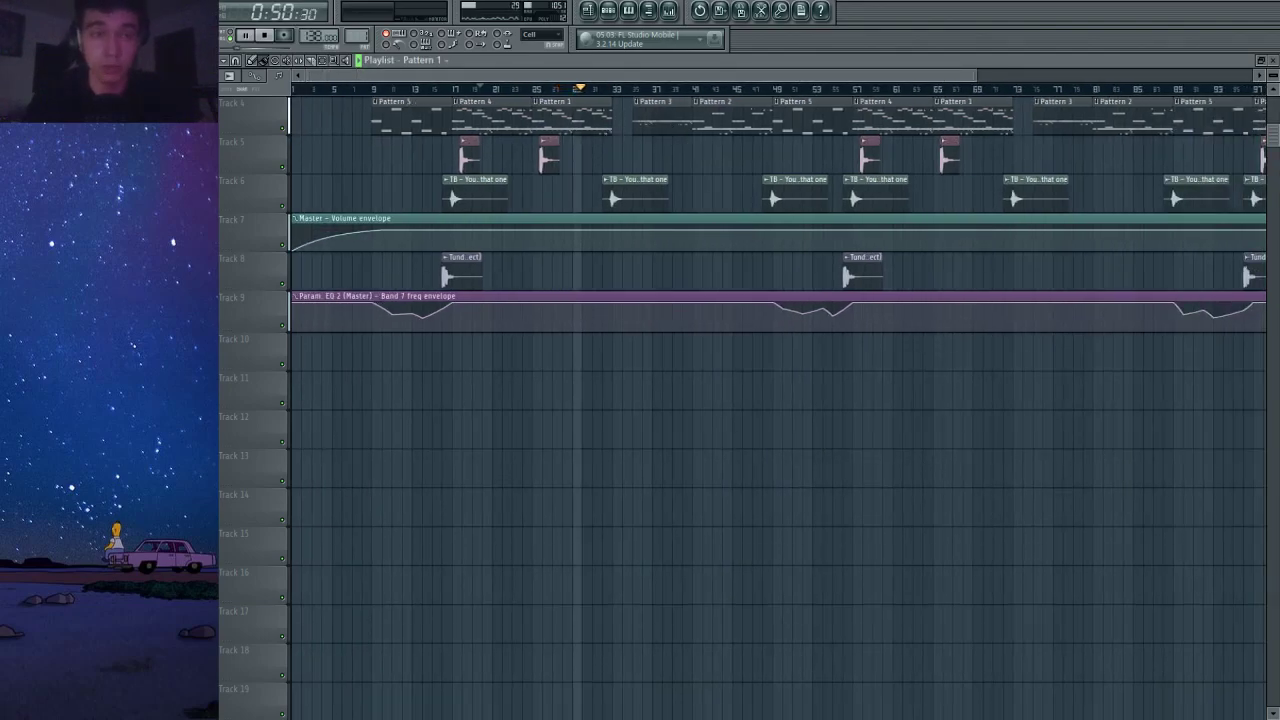
left_click(647, 10)
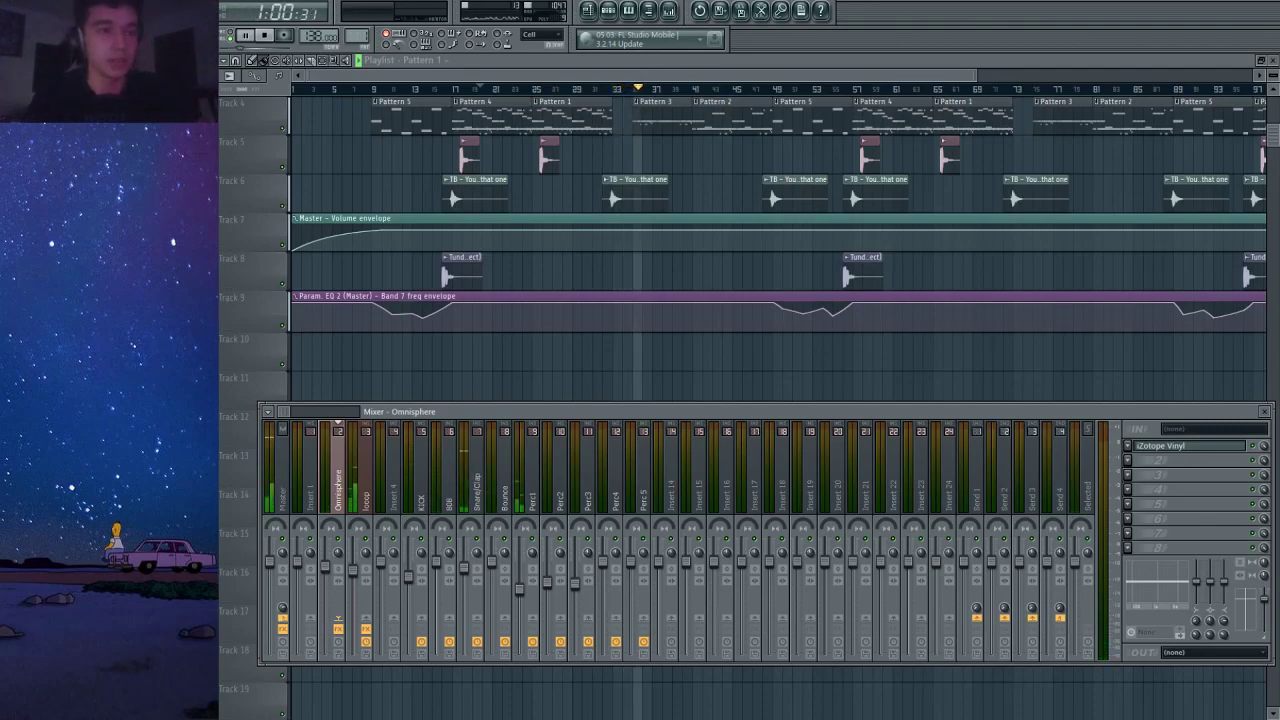
left_click(405, 65)
scroll(572, 130, "down", 3)
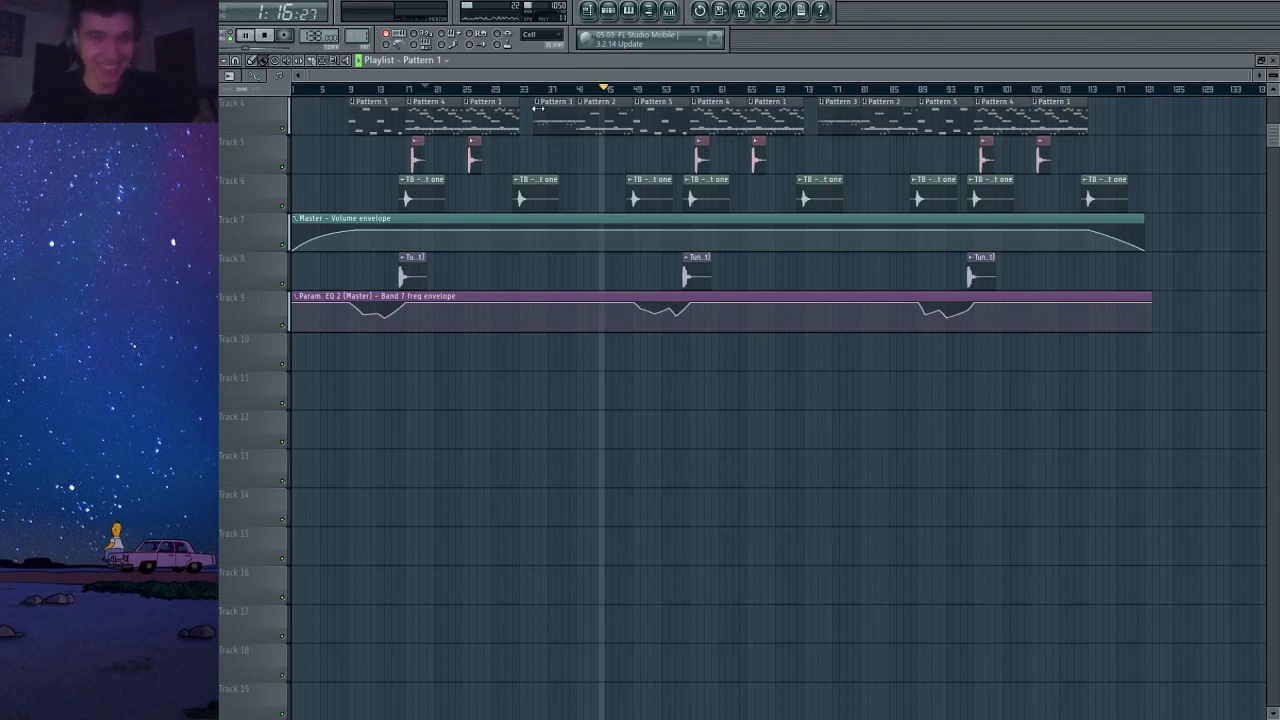
mouse_move(1250, 73)
left_mouse_down()
mouse_move(1205, 74)
mouse_move(1250, 75)
left_mouse_up()
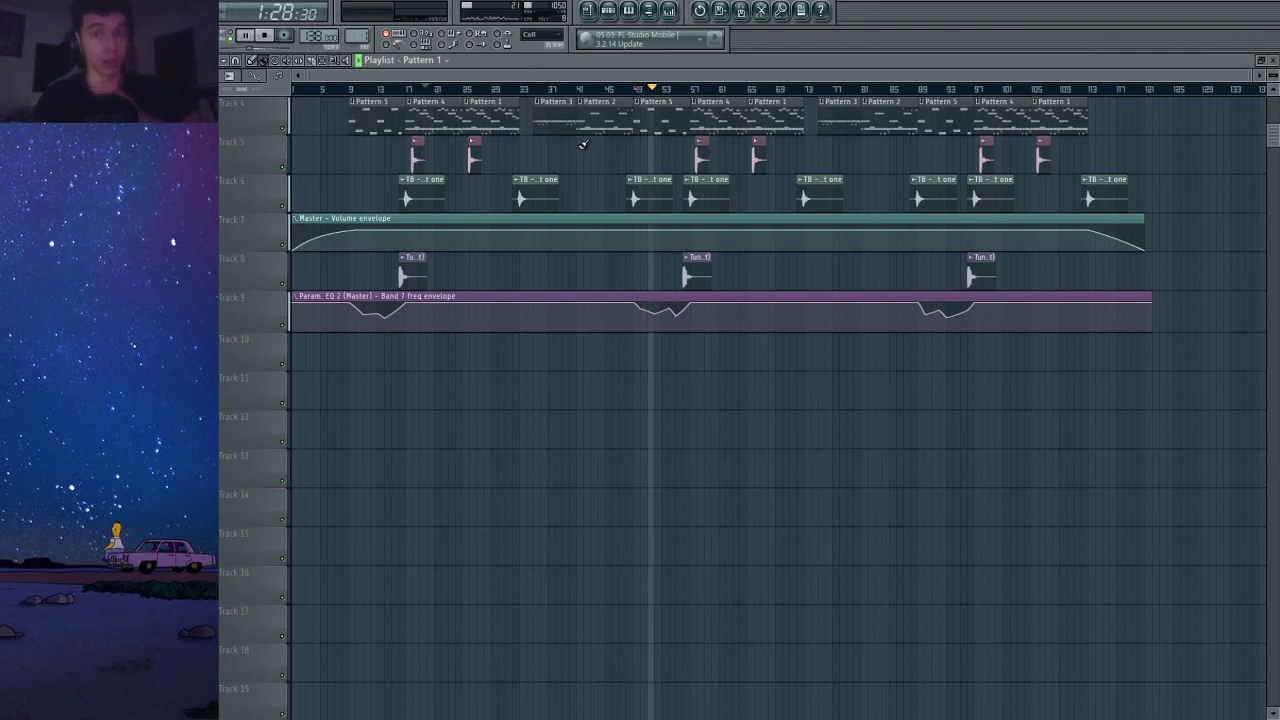
Route the Lezter Hatred SUB channel to mixer insert 1, lower its fader slightly and close the open windows.
left_click(648, 10)
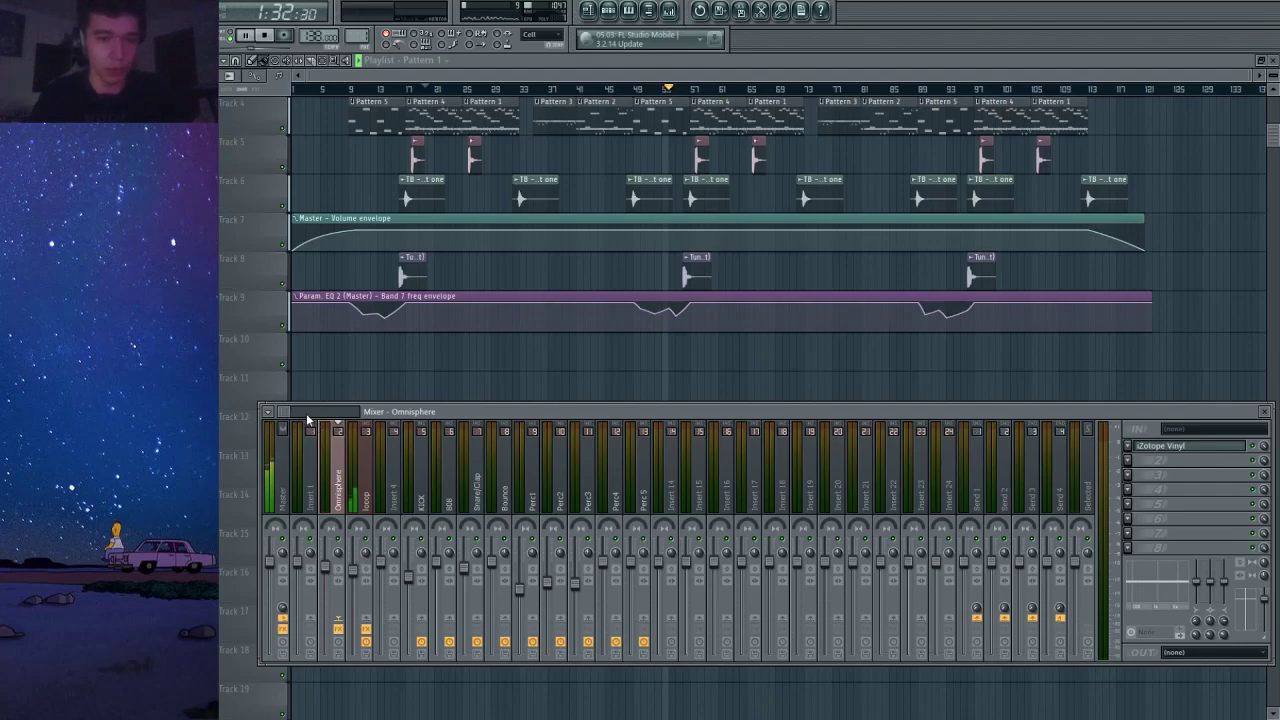
left_click(628, 10)
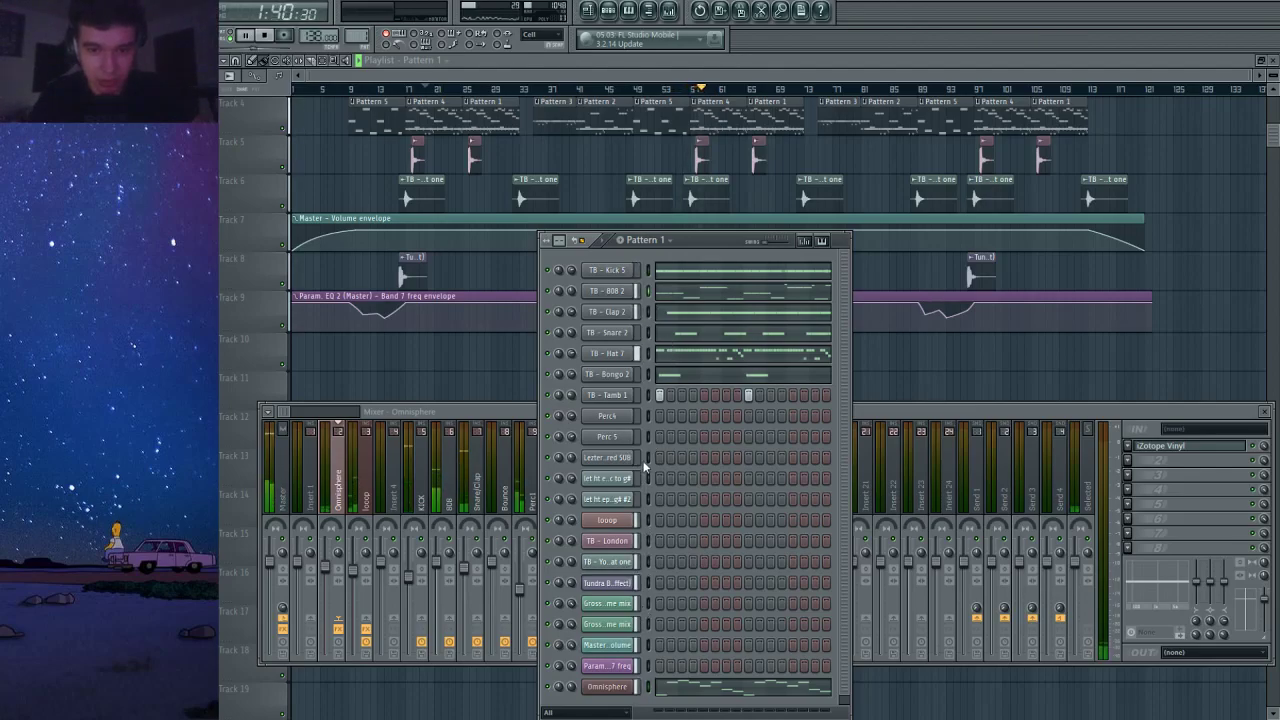
left_click(411, 413)
left_click(316, 477)
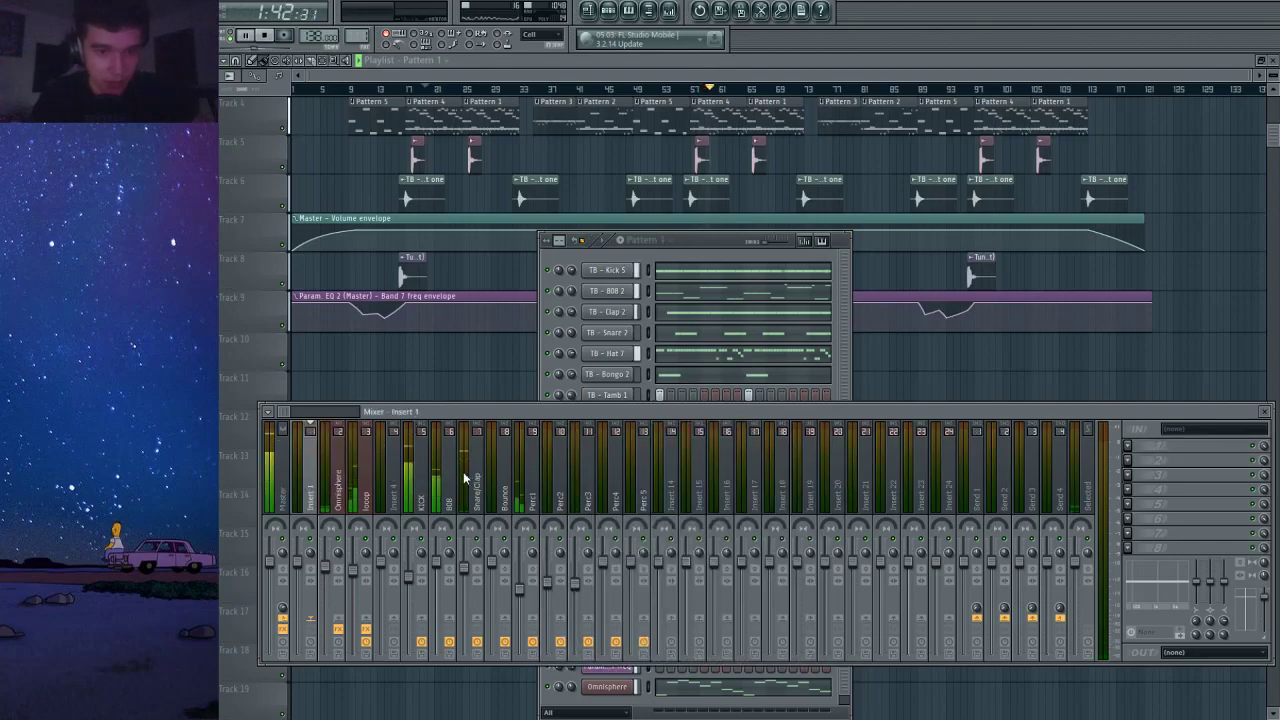
key("ctrl+l")
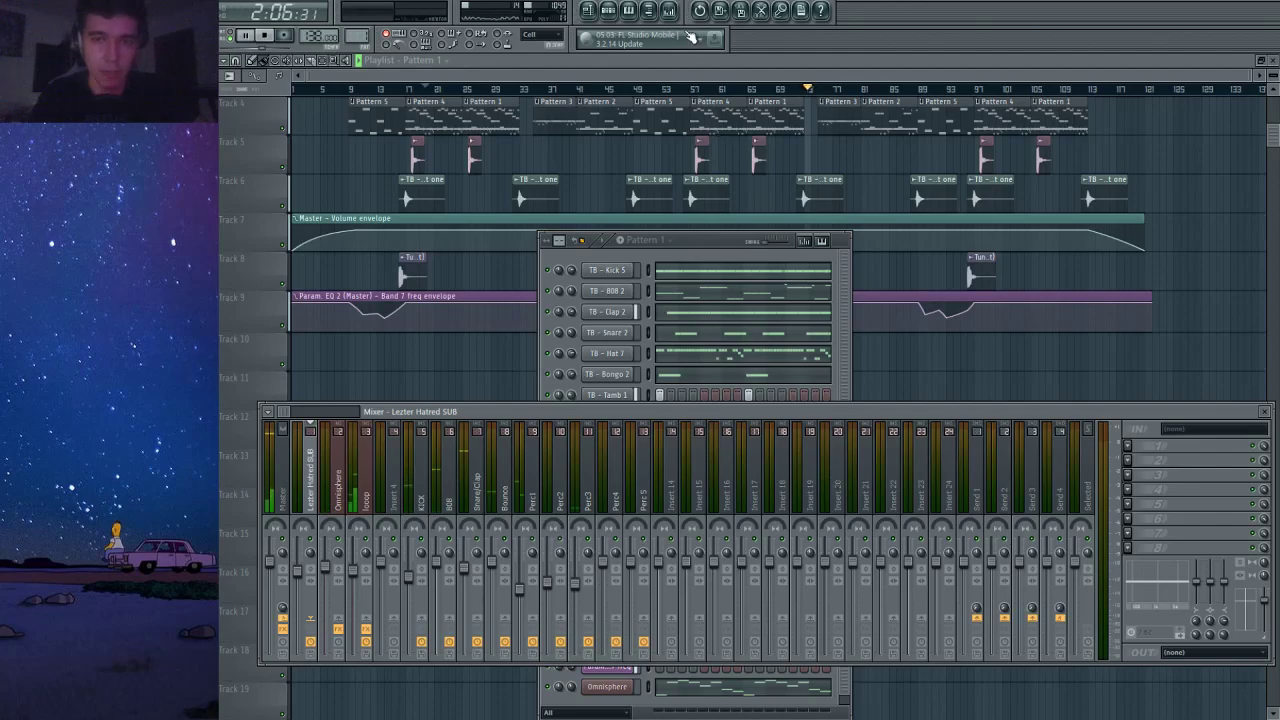
key("F12")
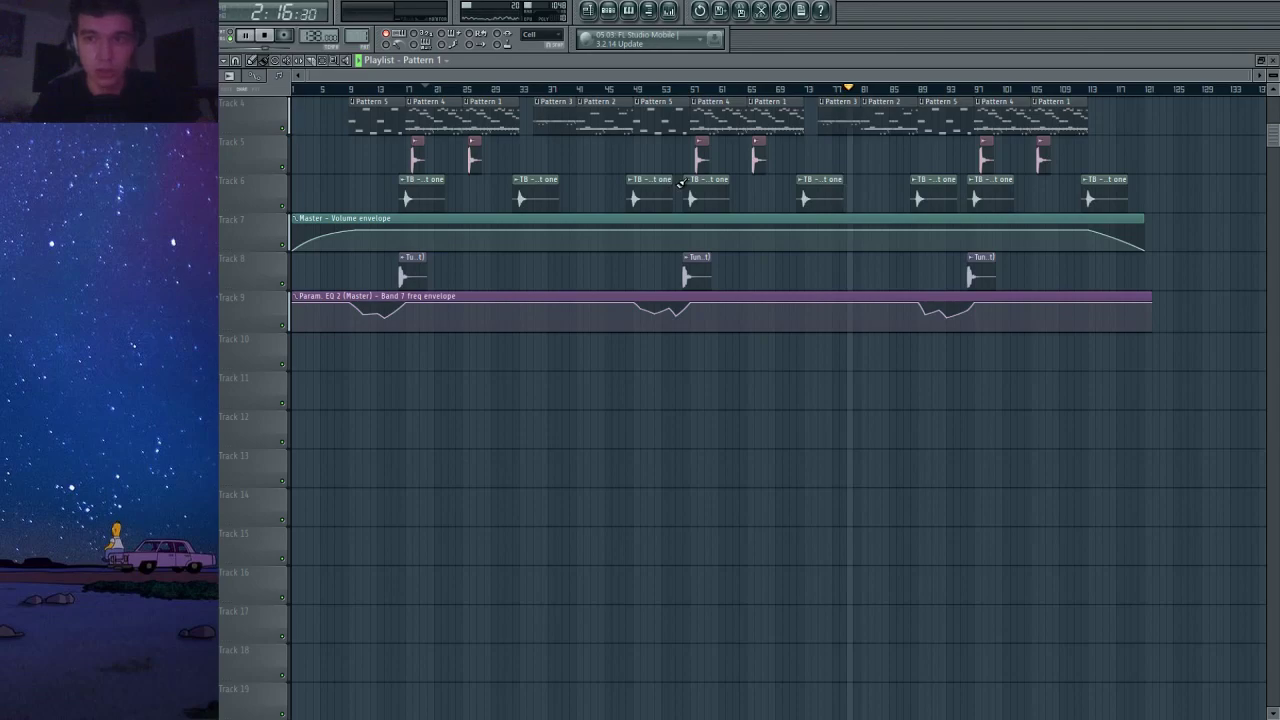
Play the arrangement from about bar 89 and review the full playlist and the mixer levels.
left_click(921, 89)
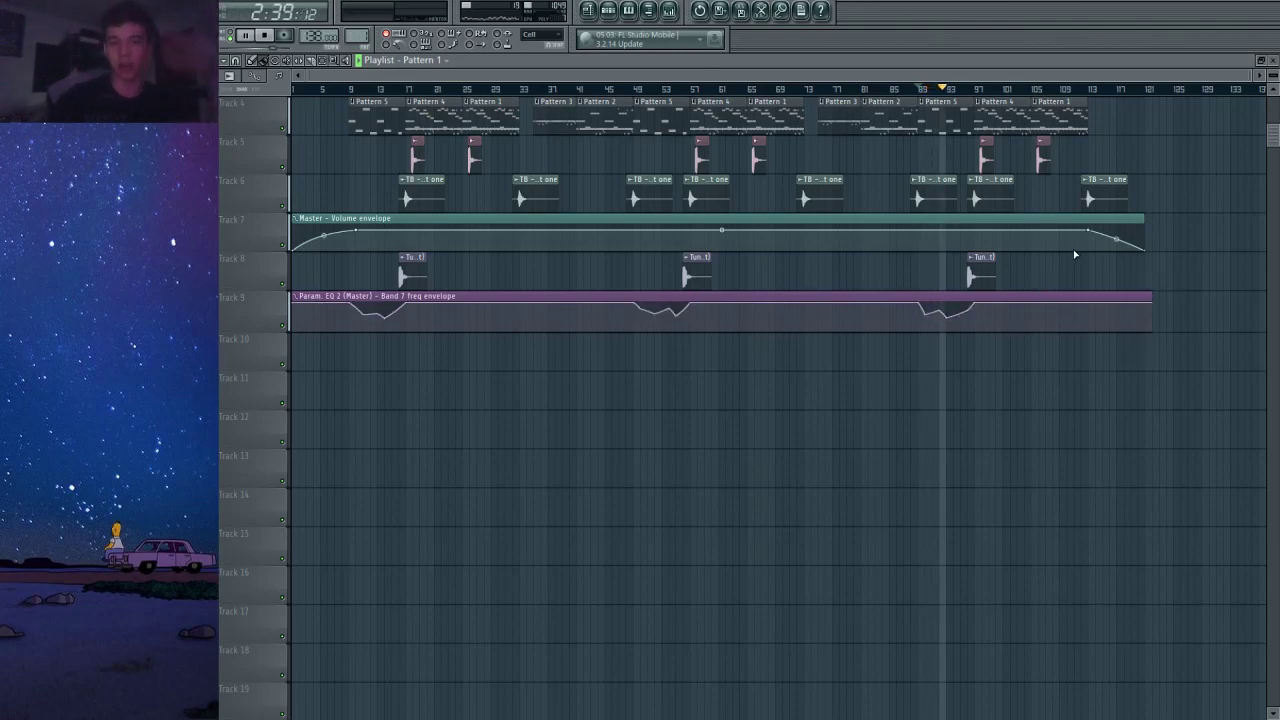
scroll(1055, 230, "up", 1)
scroll(1055, 230, "up", 1)
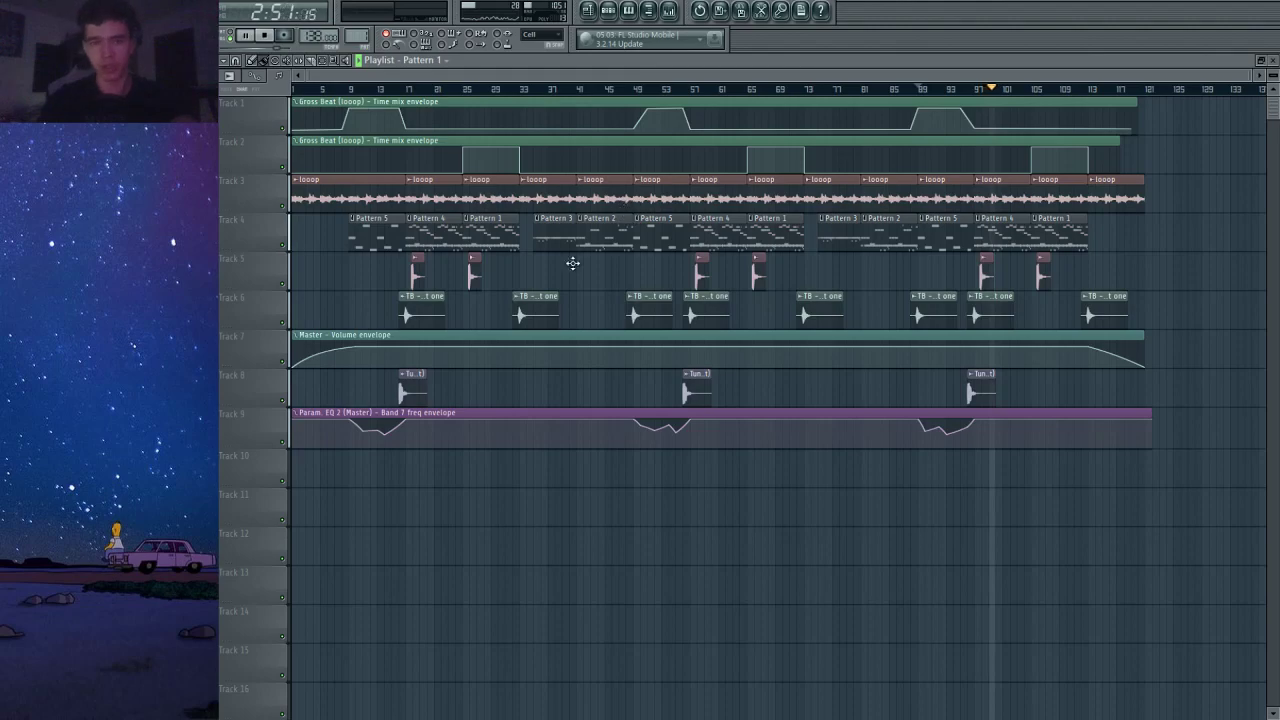
key("F9")
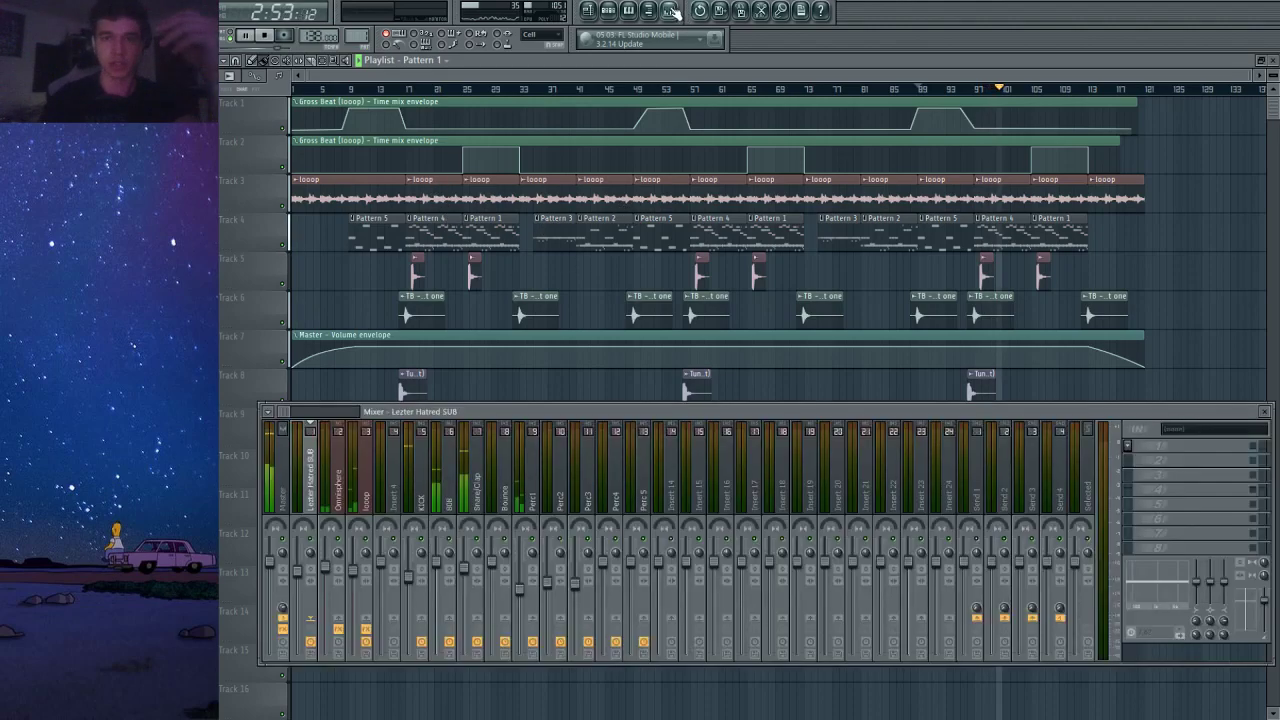
Lower the Omnisphere mixer fader slightly, close the mixer and reduce the height of playlist Track 6.
left_click(330, 583)
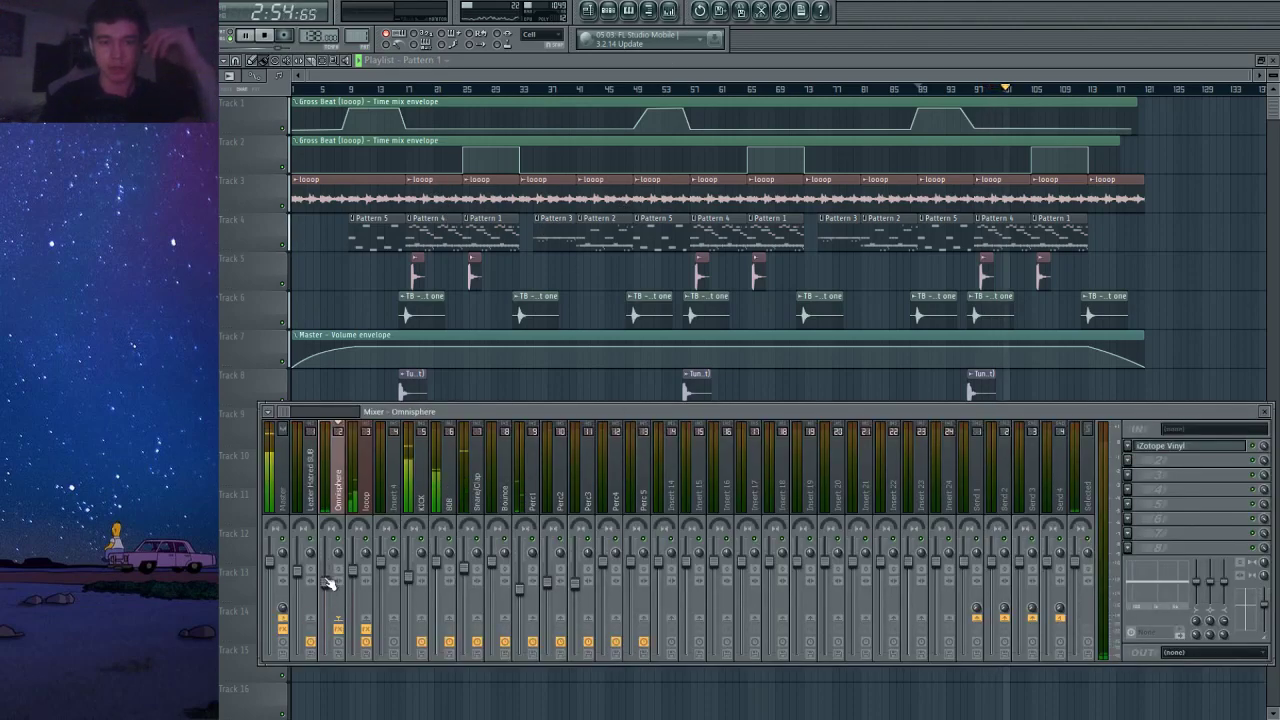
left_click(447, 60)
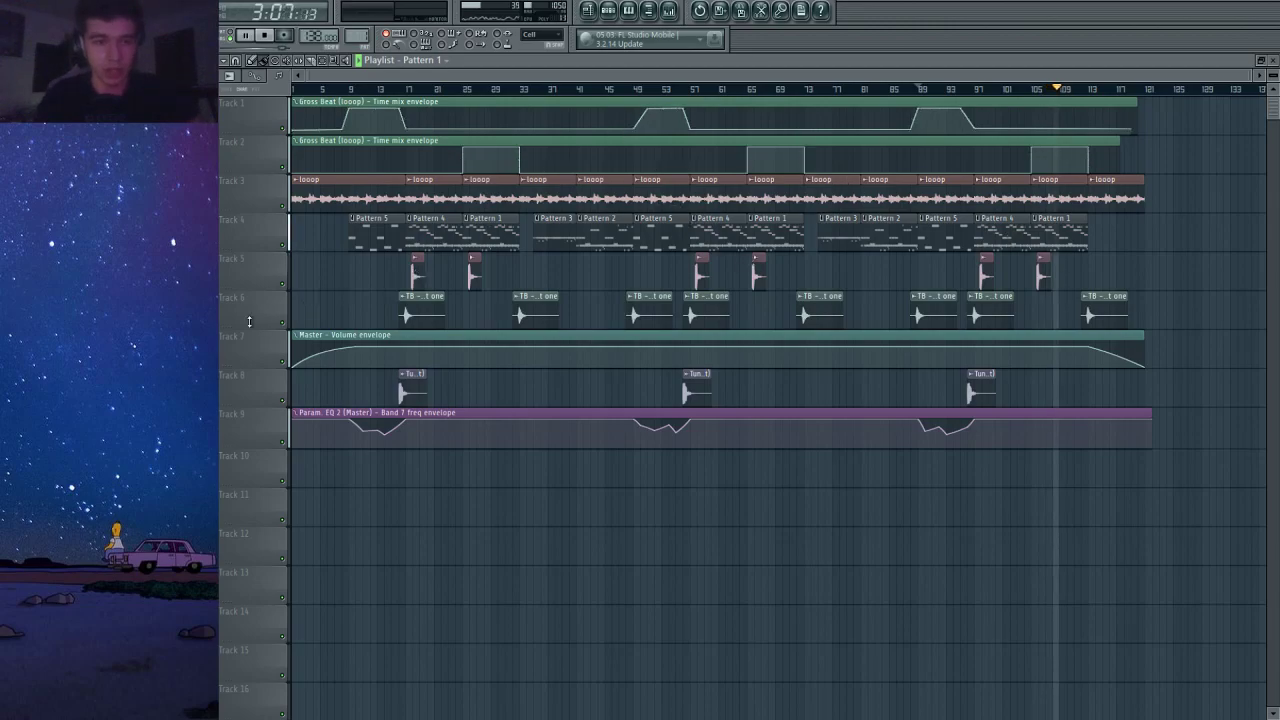
left_click_drag(249, 320, 249, 303)
Play the arrangement from about bar 16 and inspect the channel settings of the Tundra Beats (Full Effect) clip on Track 8.
left_click(398, 89)
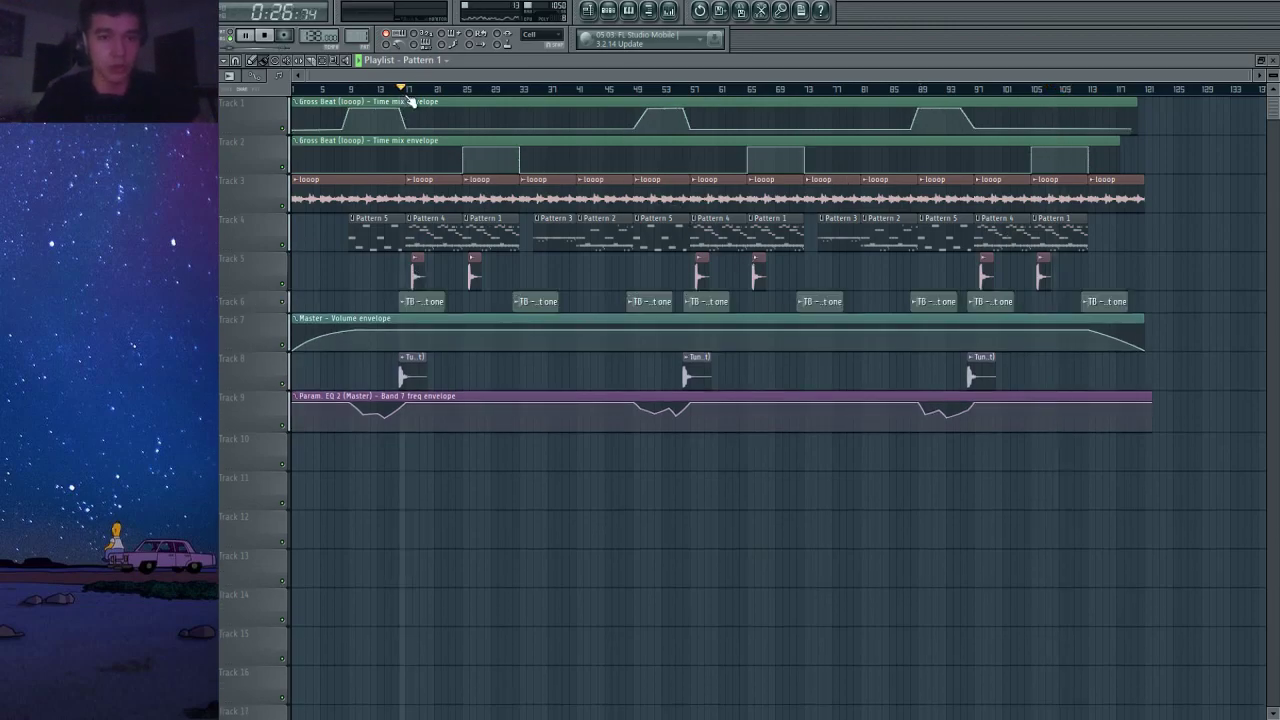
scroll(425, 370, "up", 3)
double_click(360, 374)
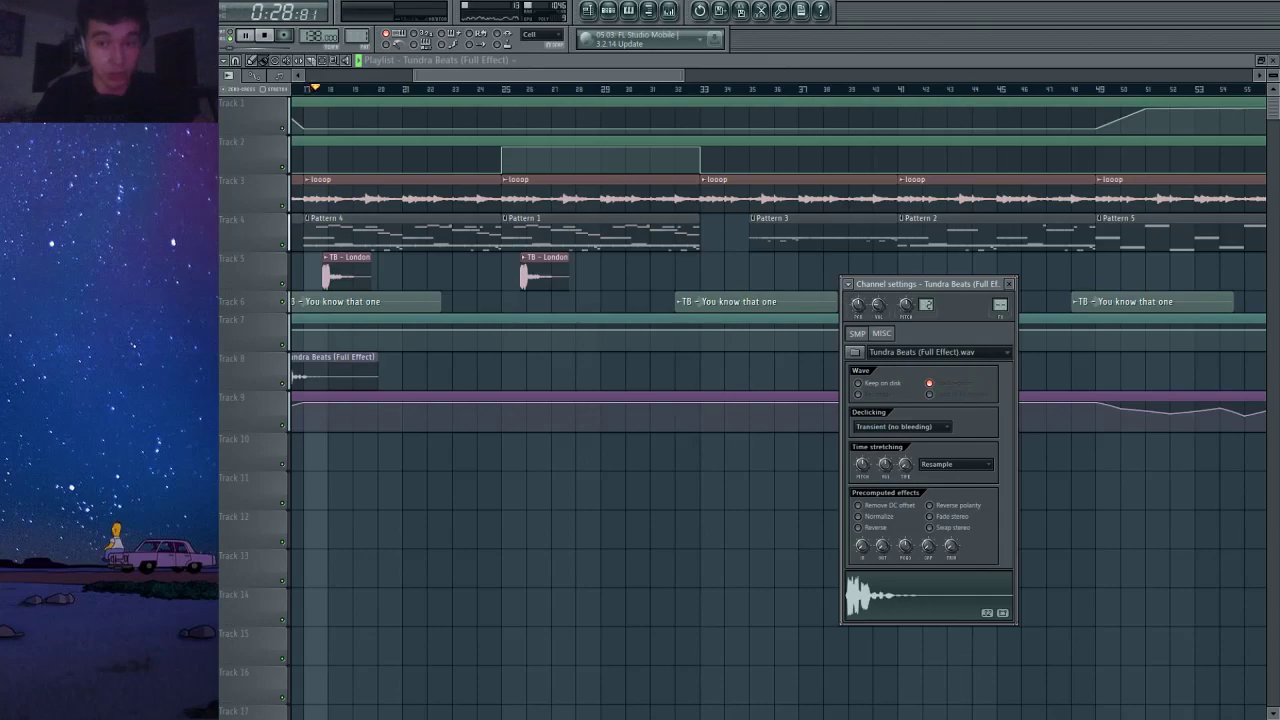
left_click(1010, 284)
scroll(405, 85, "down", 4)
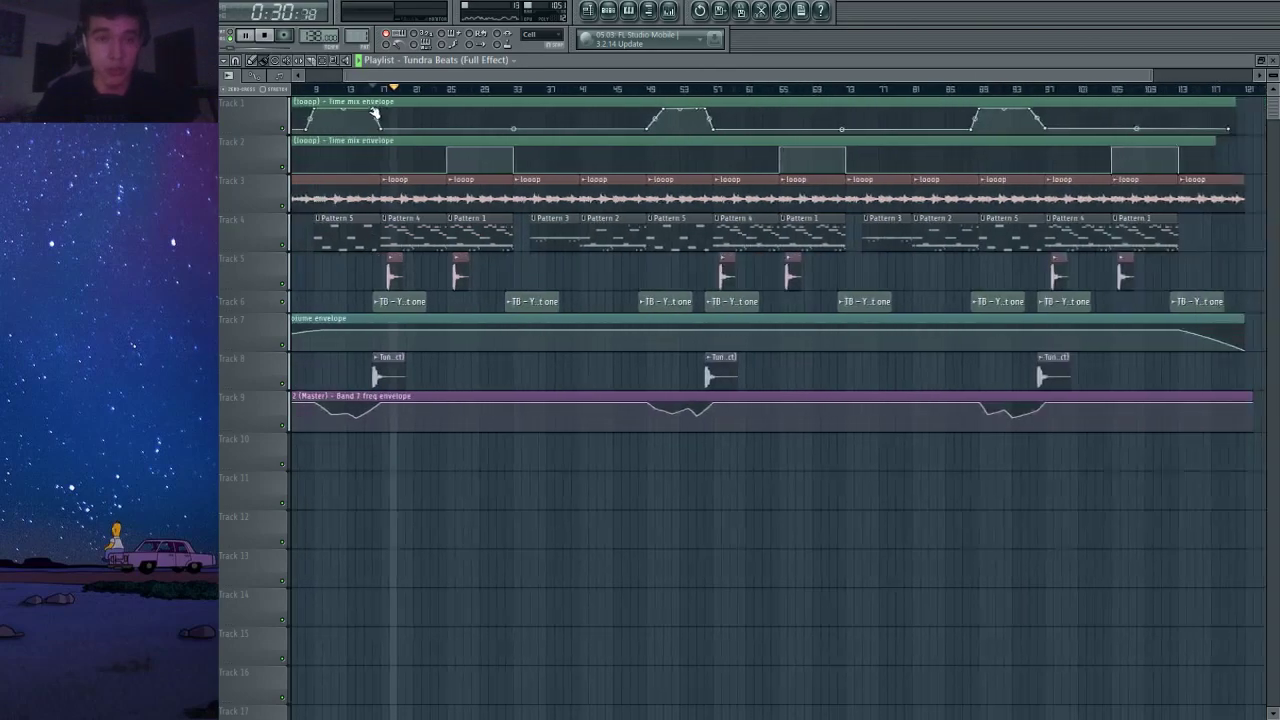
scroll(455, 371, "up", 4)
double_click(434, 374)
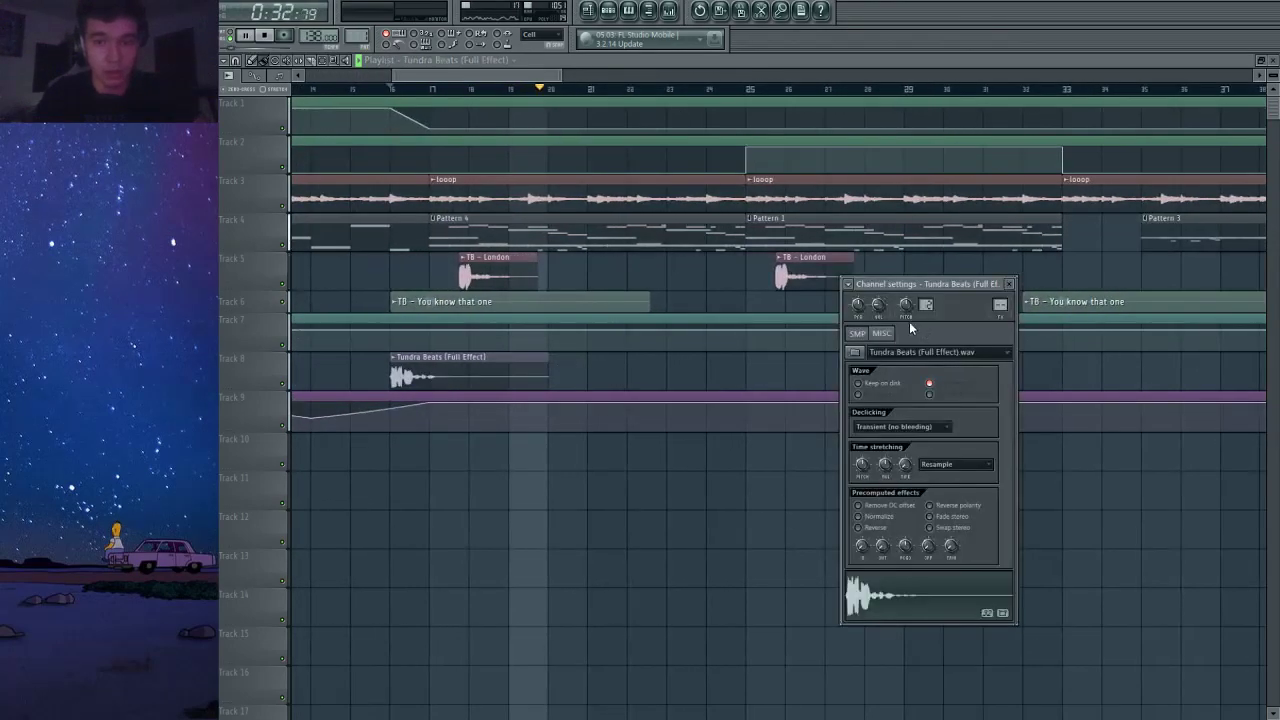
left_click(1010, 284)
Listen to the arrangement while reviewing the full playlist and the mixer levels, including the Snare/Clap track.
scroll(783, 85, "down", 2)
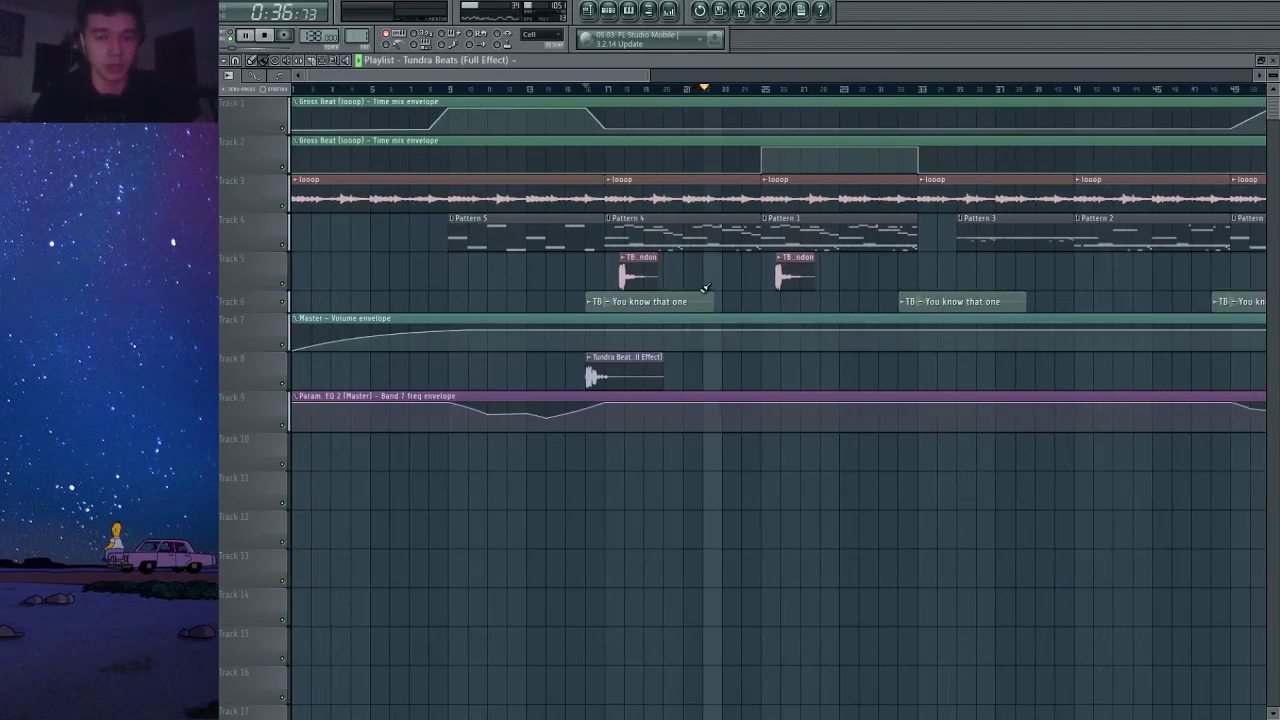
scroll(697, 282, "down", 2)
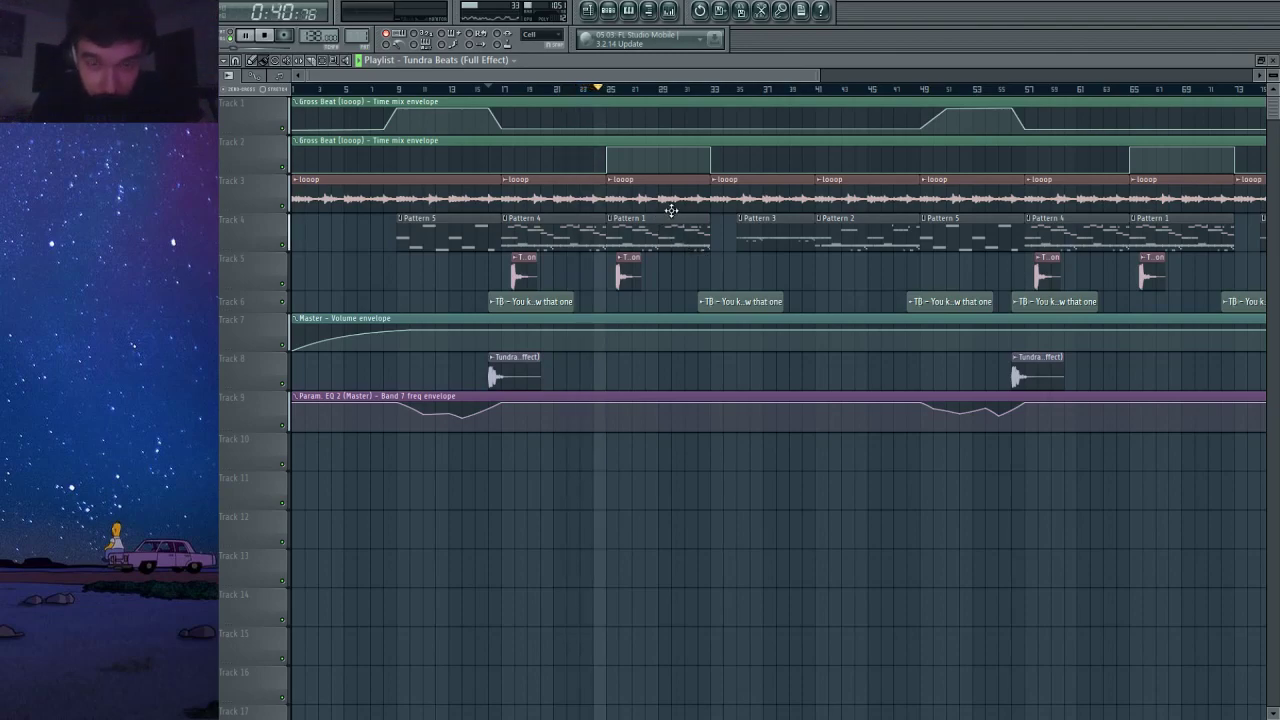
scroll(665, 220, "down", 1)
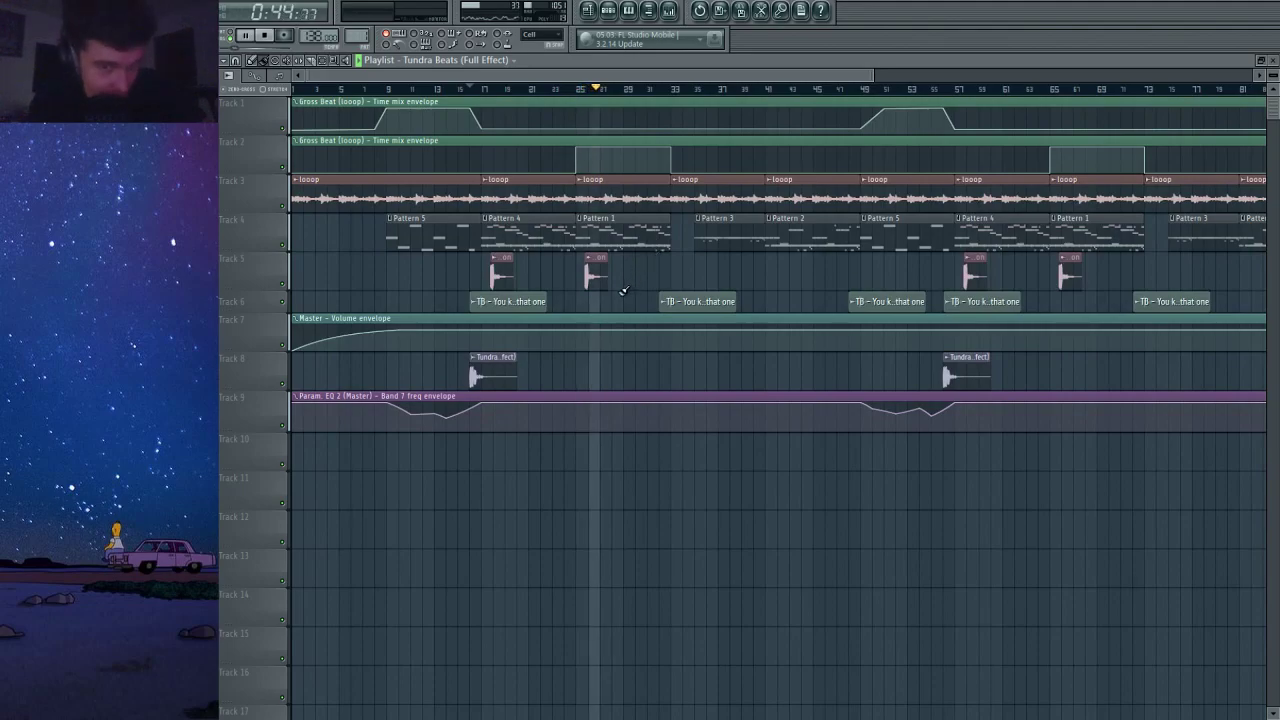
scroll(623, 290, "down", 2)
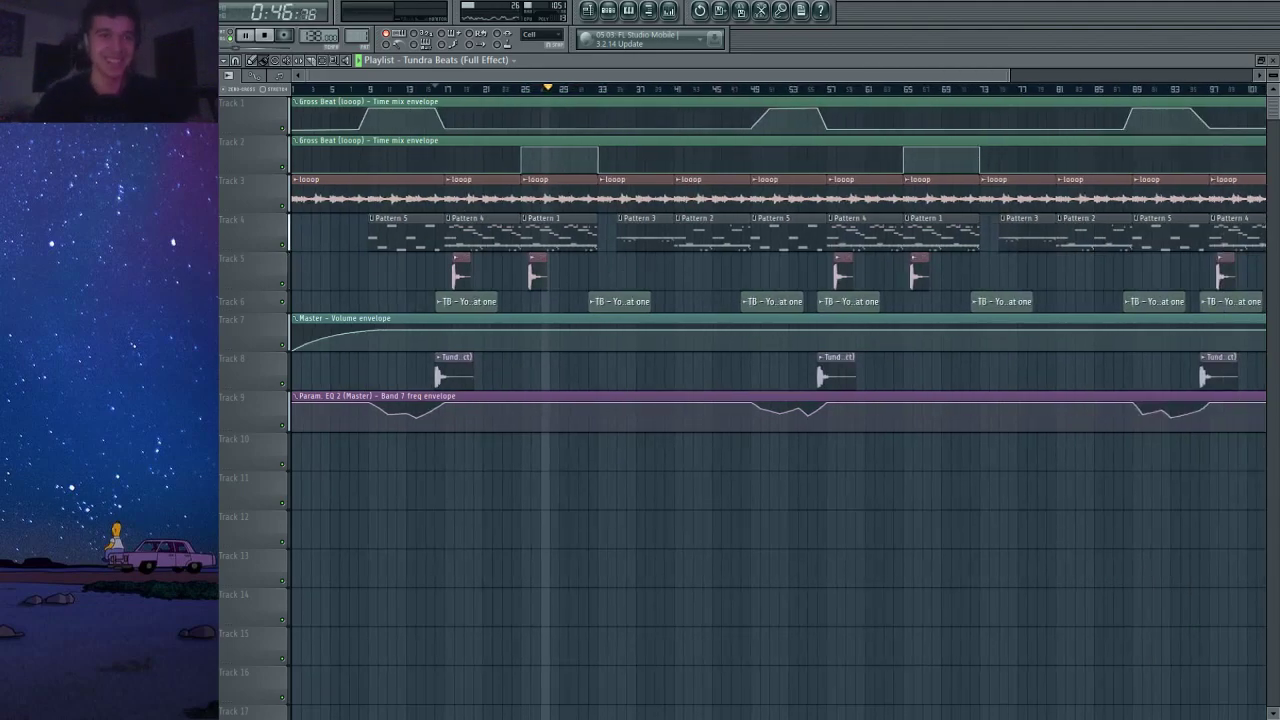
scroll(564, 67, "down", 2)
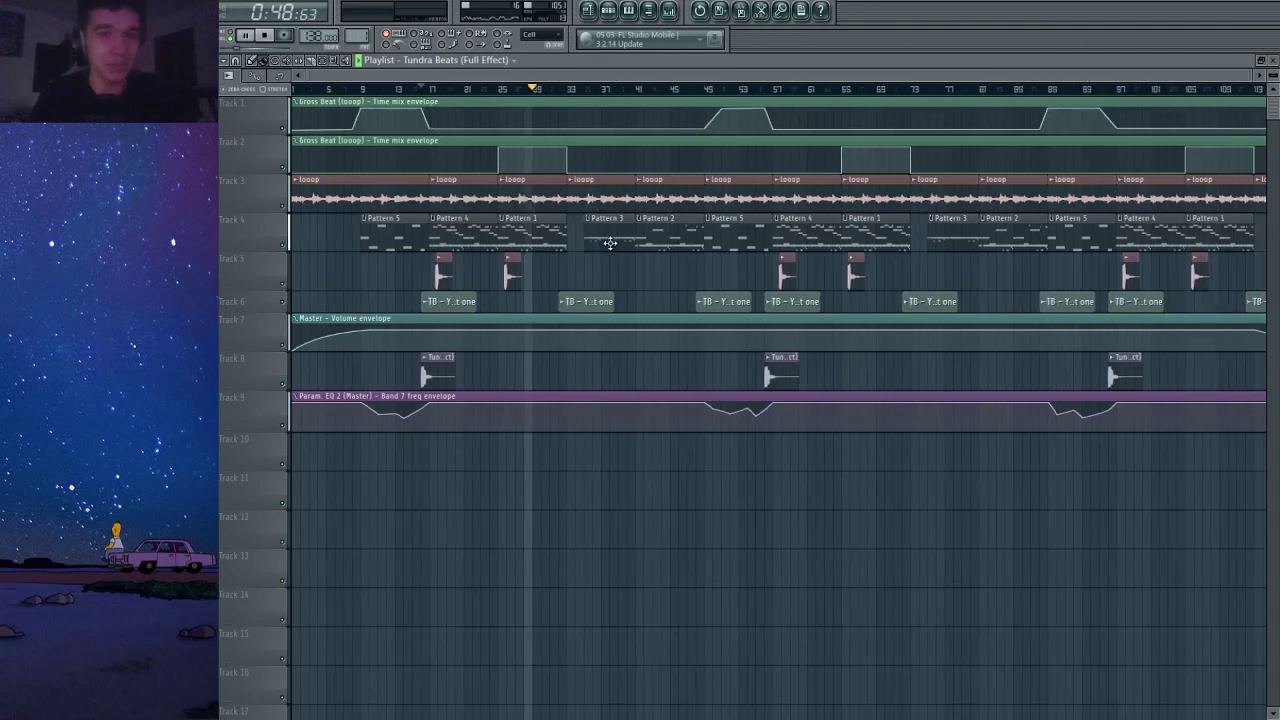
scroll(920, 114, "up", 3)
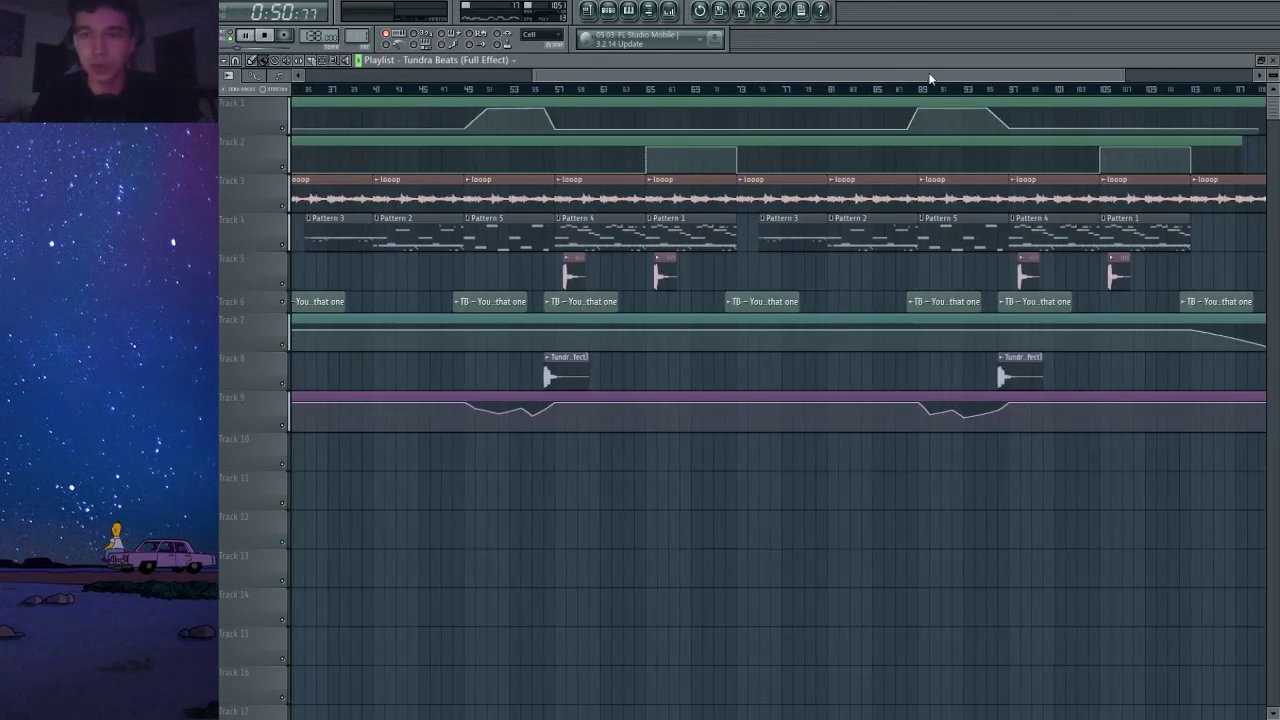
left_click_drag(931, 76, 610, 80)
scroll(547, 162, "down", 3)
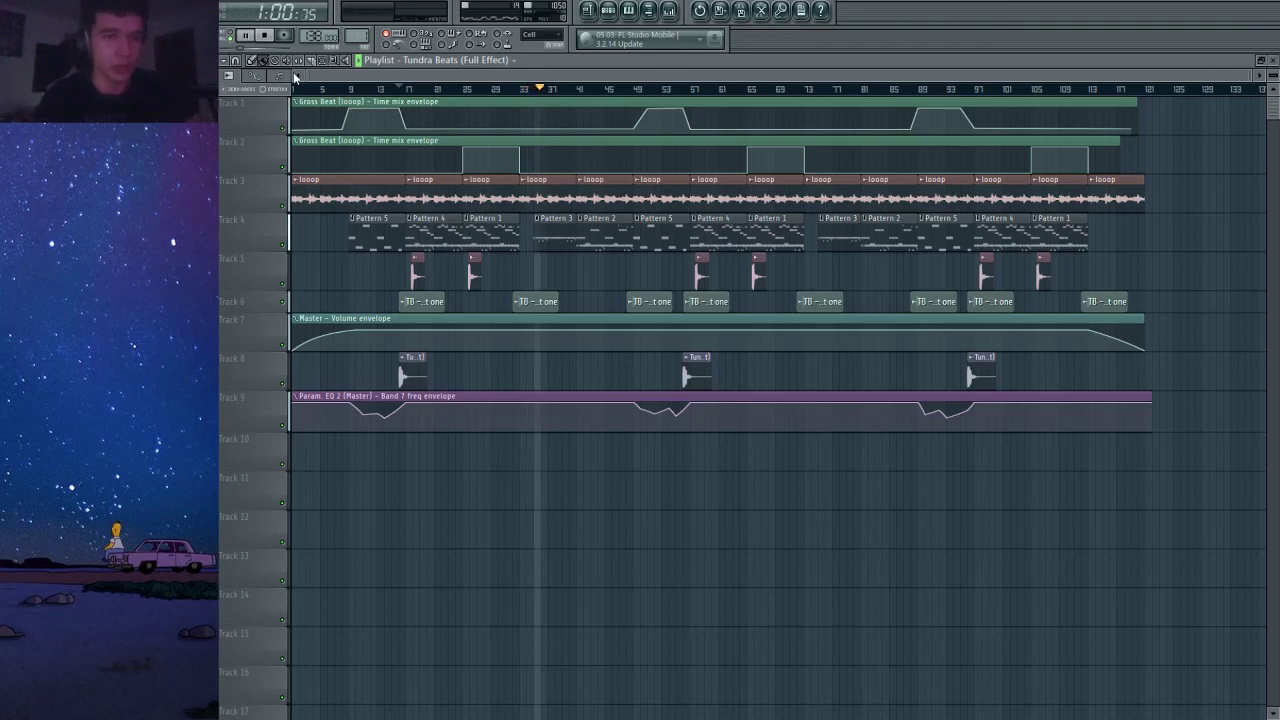
left_click(648, 10)
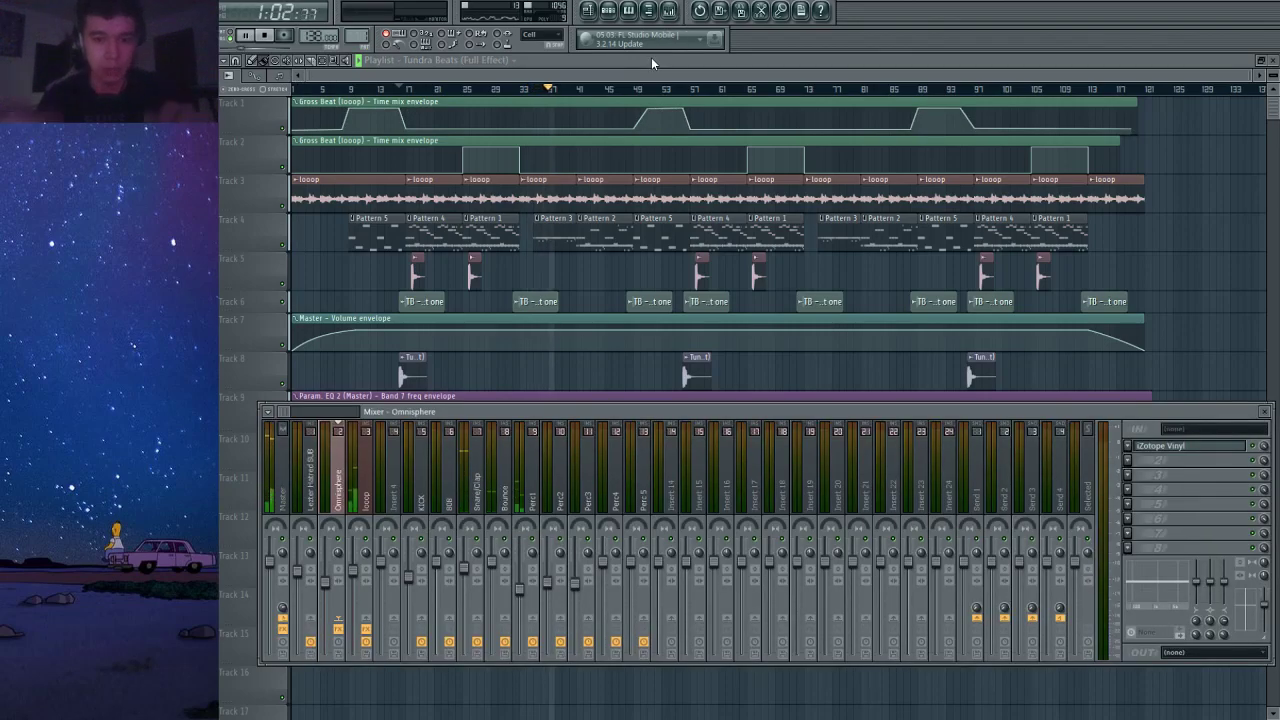
left_click(477, 470)
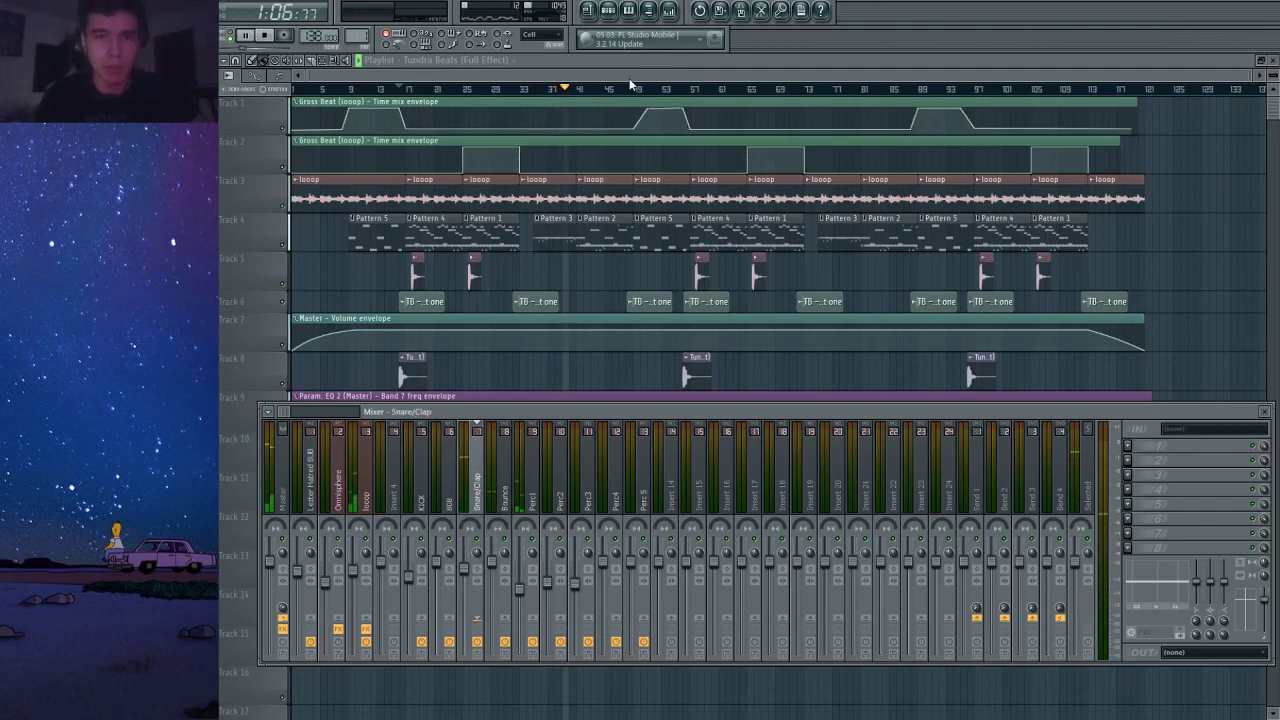
key("F9")
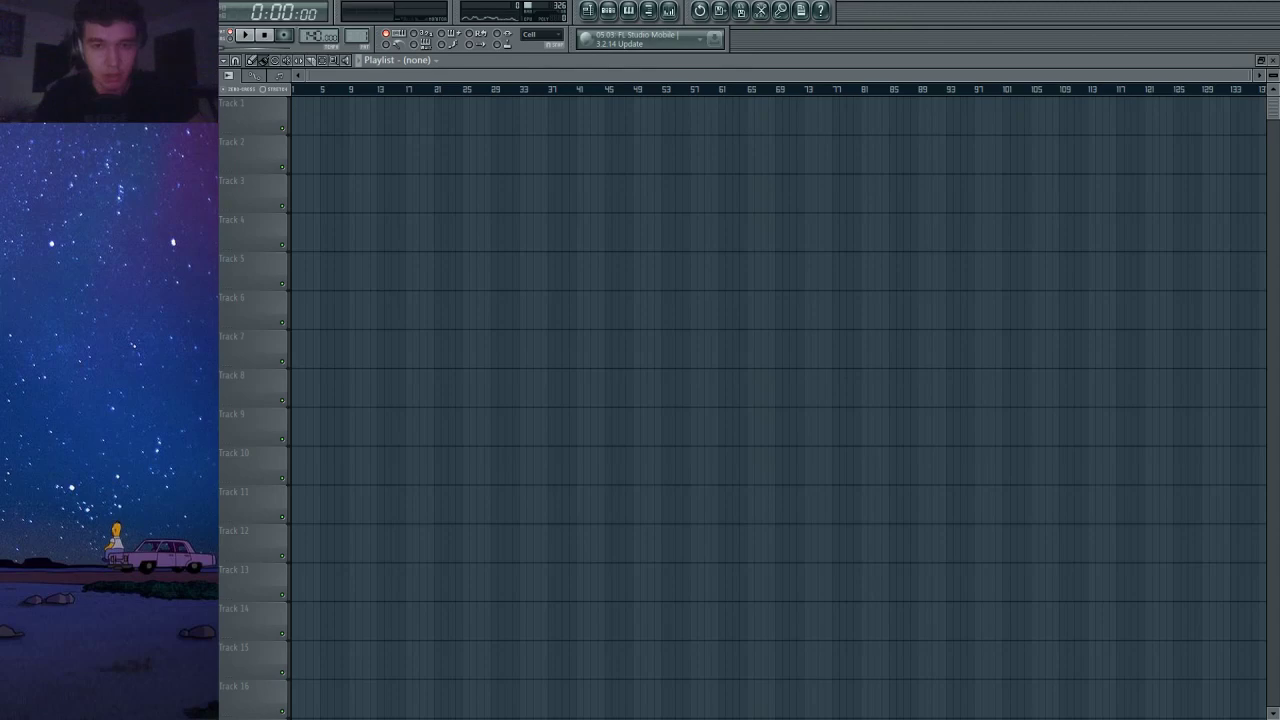
Add the 2 use that guitar sample to Track 3 at bar 1 of the empty playlist and play it.
left_click_drag(190, 200, 223, 218)
scroll(342, 92, "up", 5)
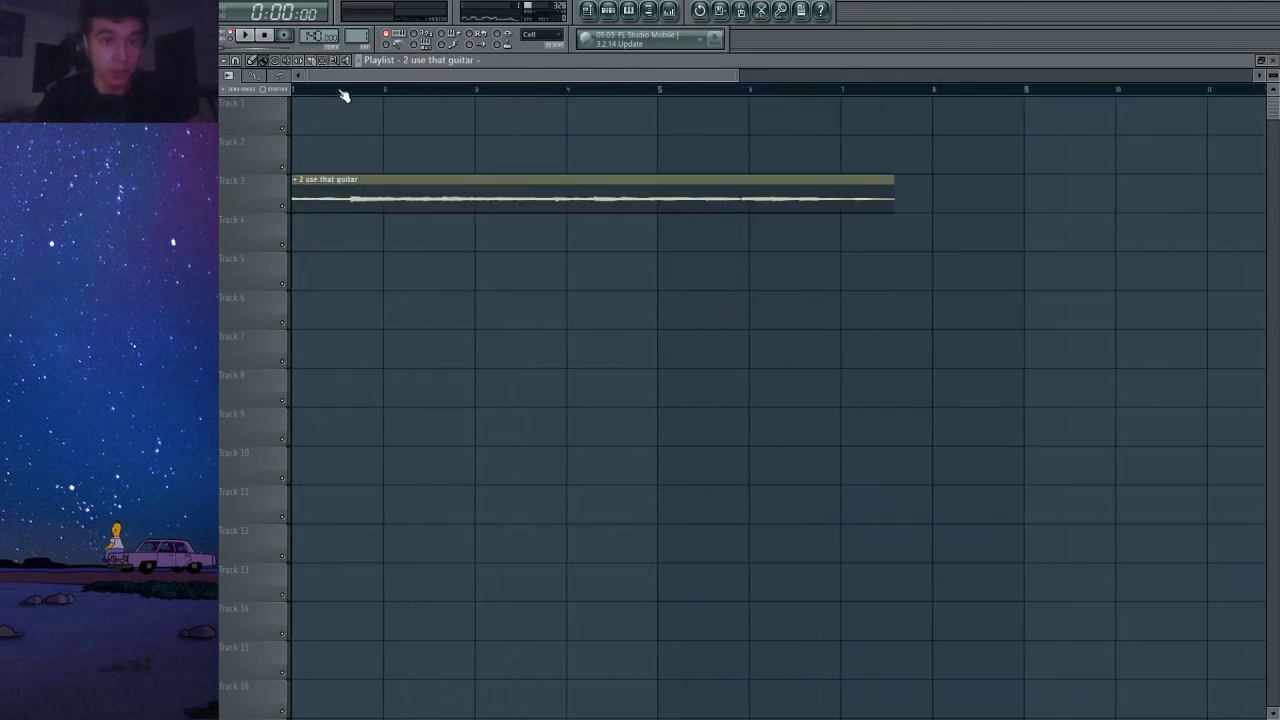
key("space")
mouse_move(634, 226)
left_mouse_down()
mouse_move(640, 214)
mouse_move(932, 280)
left_mouse_up()
scroll(903, 257, "down", 1)
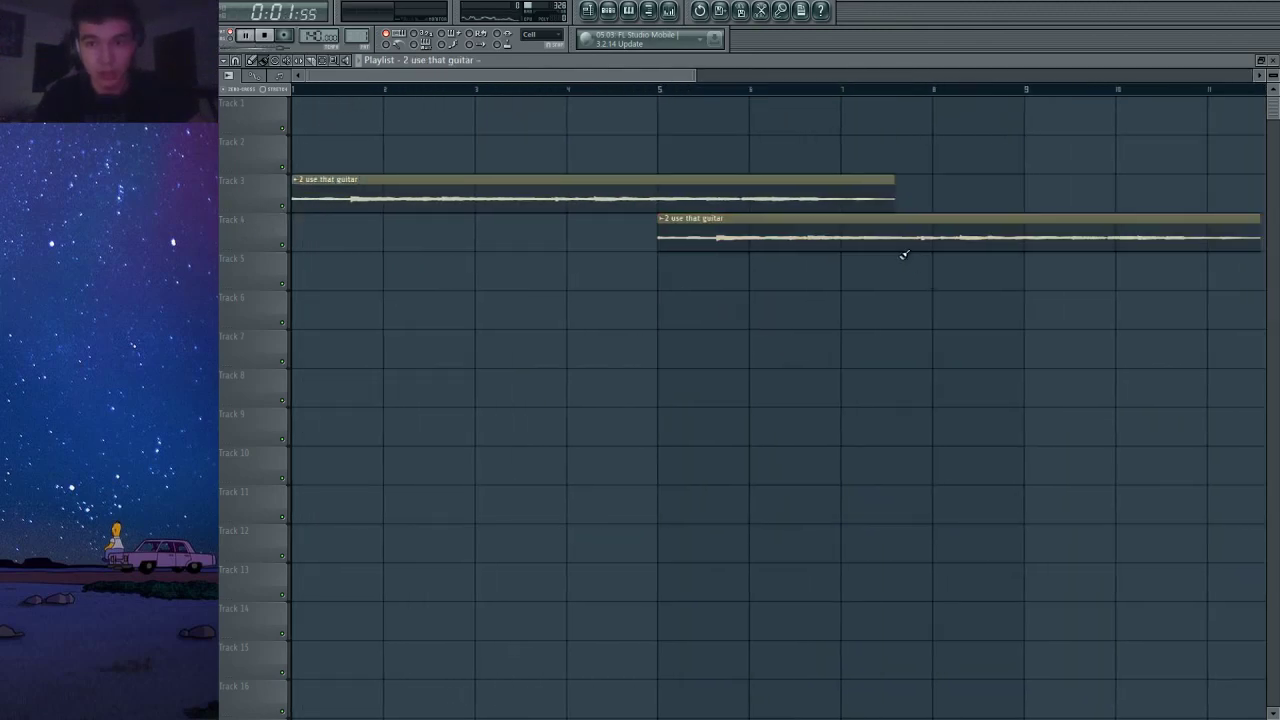
right_click(879, 228)
Stretch the guitar sample to eight bars and set its time-stretching mode to Auto.
double_click(788, 200)
mouse_move(905, 465)
left_mouse_down()
mouse_move(905, 436)
mouse_move(905, 448)
left_mouse_up()
left_click(937, 464)
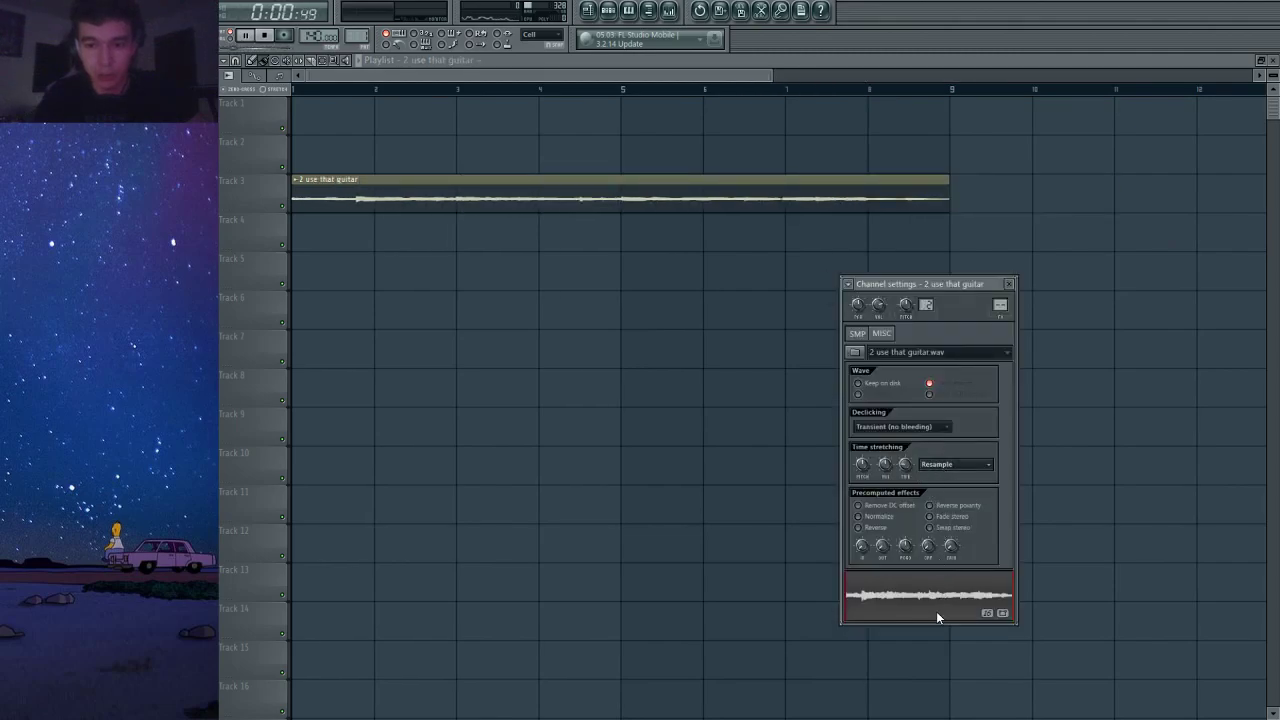
key("space")
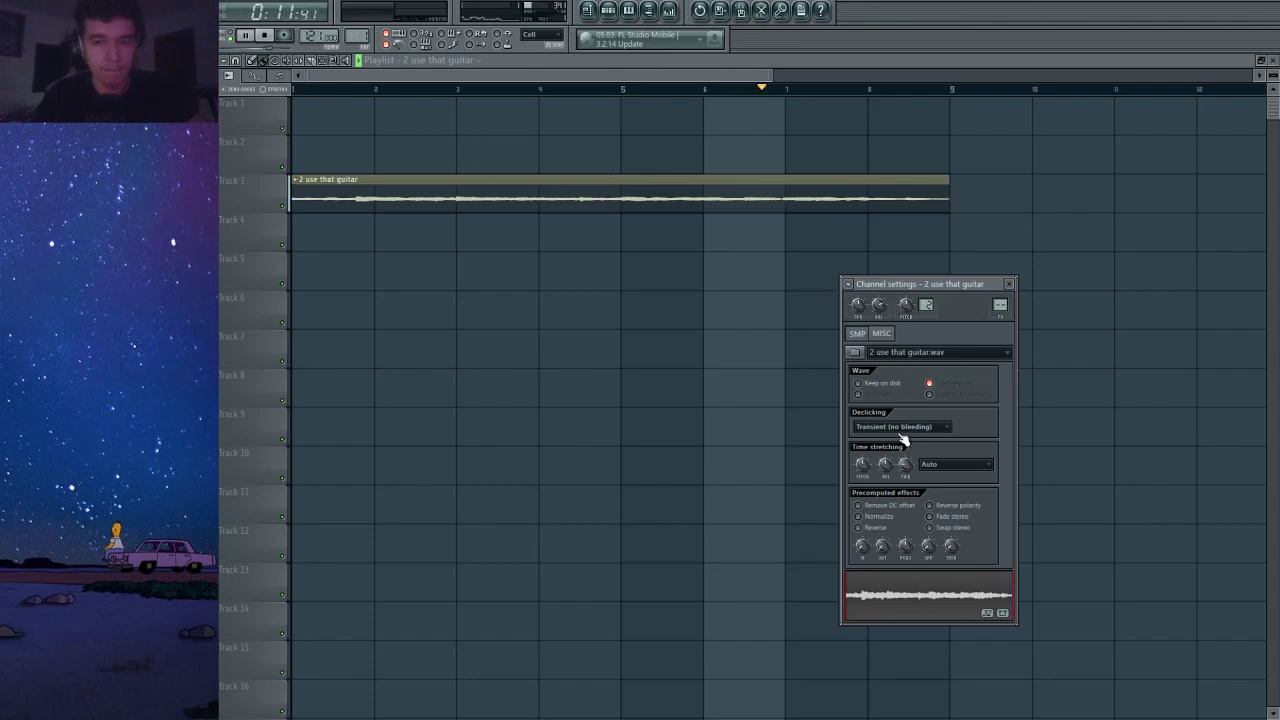
Route the guitar channel to mixer insert 4 and close the mixer.
left_click(669, 12)
left_click(396, 492)
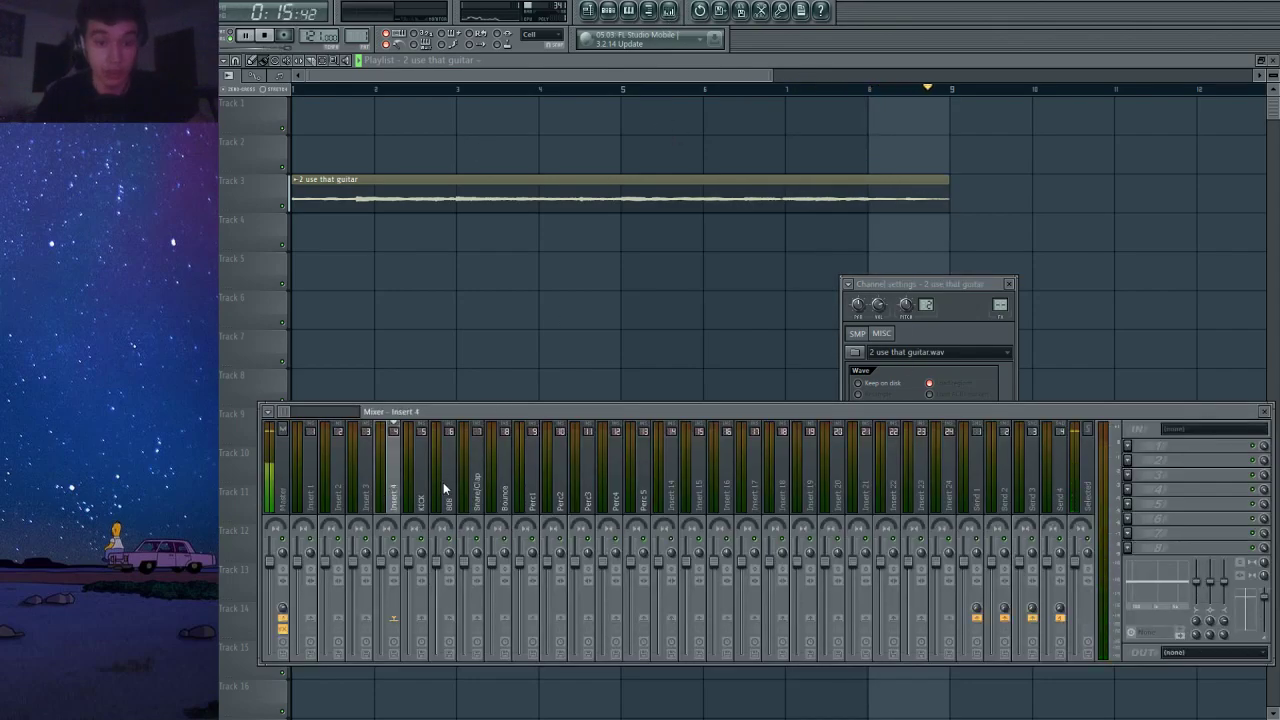
key("ctrl+l")
key("F9")
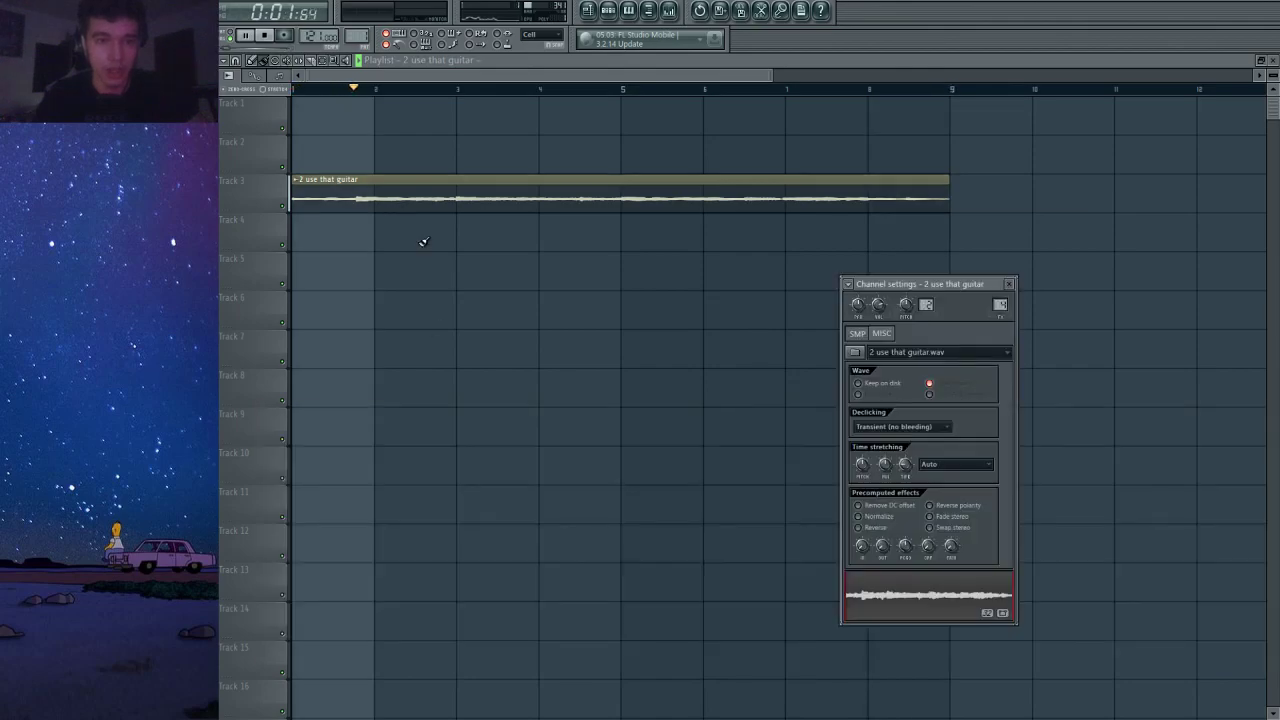
Normalize the guitar sample and lower its mixer fader slightly.
left_click(884, 521)
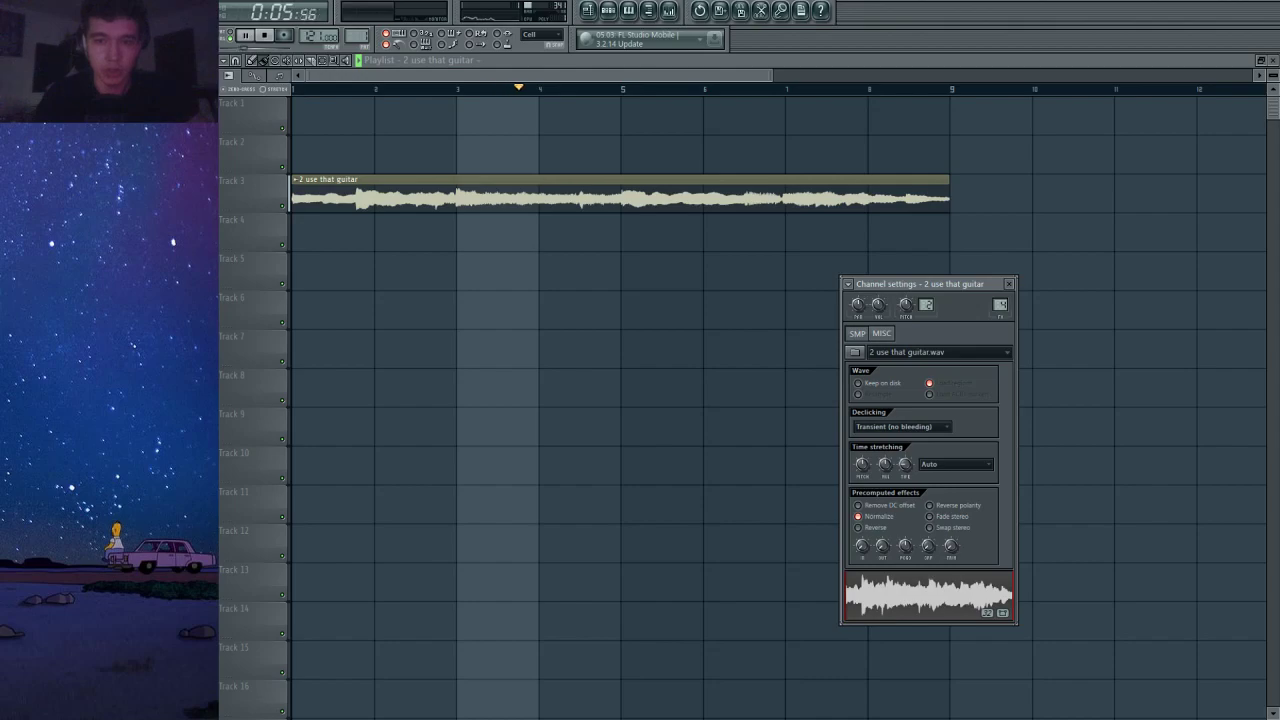
key("F9")
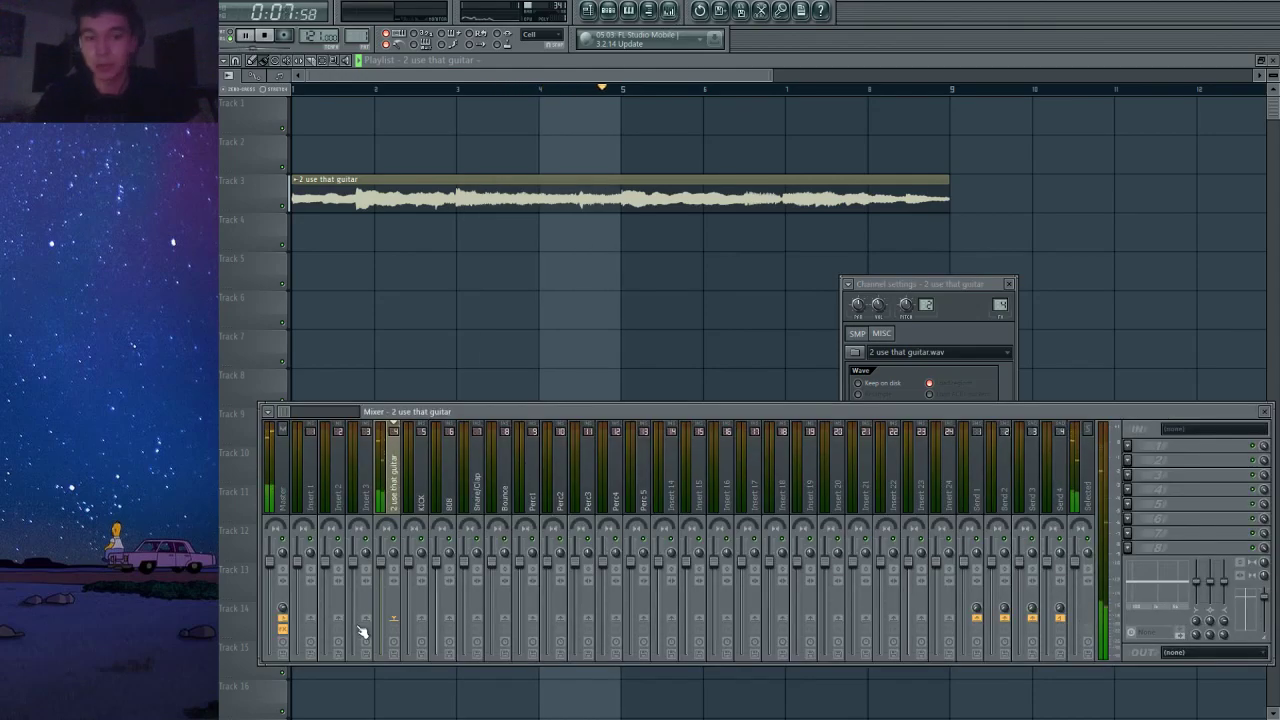
left_click_drag(383, 561, 383, 570)
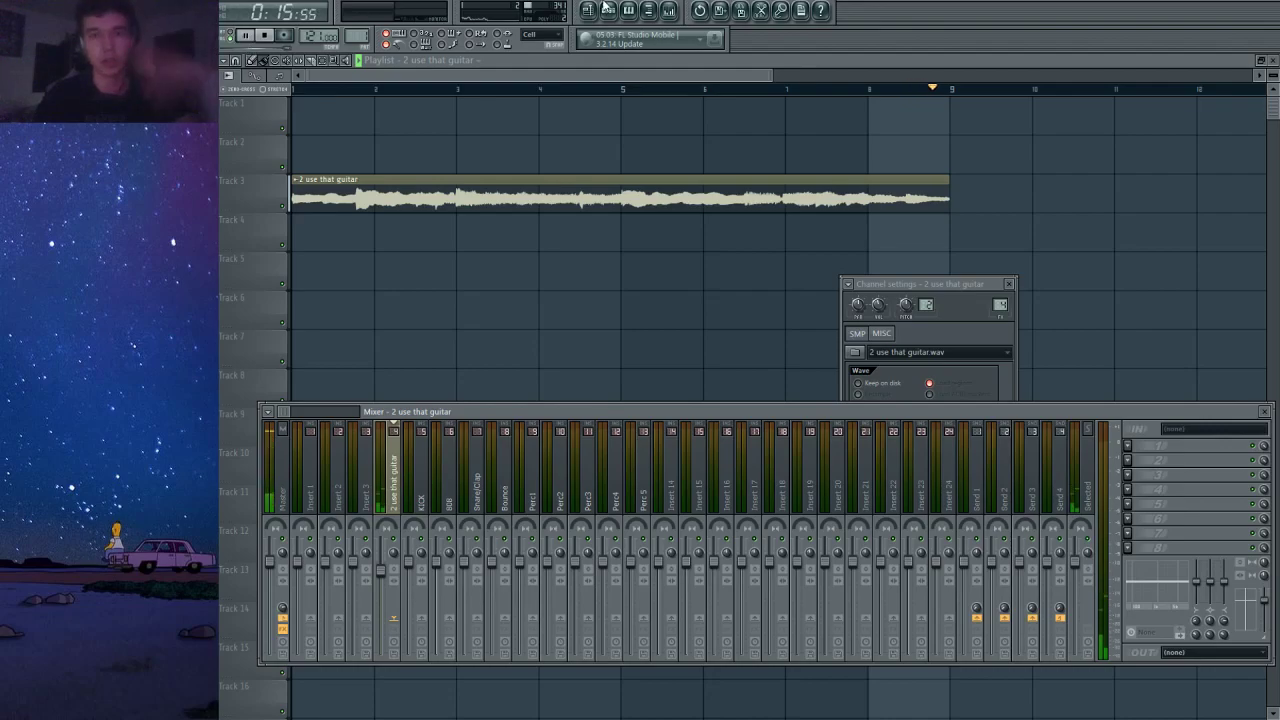
Show all channels in the channel rack and replace the Perc1 sample with TB - Hat 2.
key("F6")
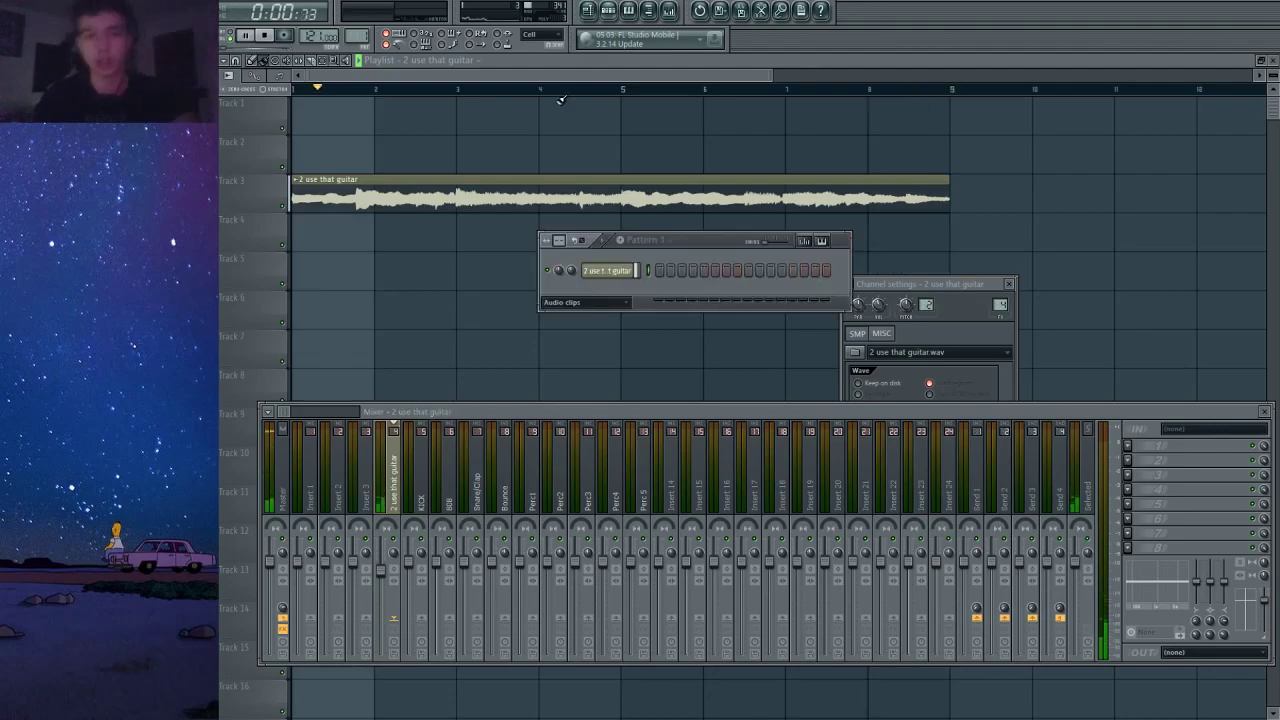
left_click(569, 304)
left_click(549, 333)
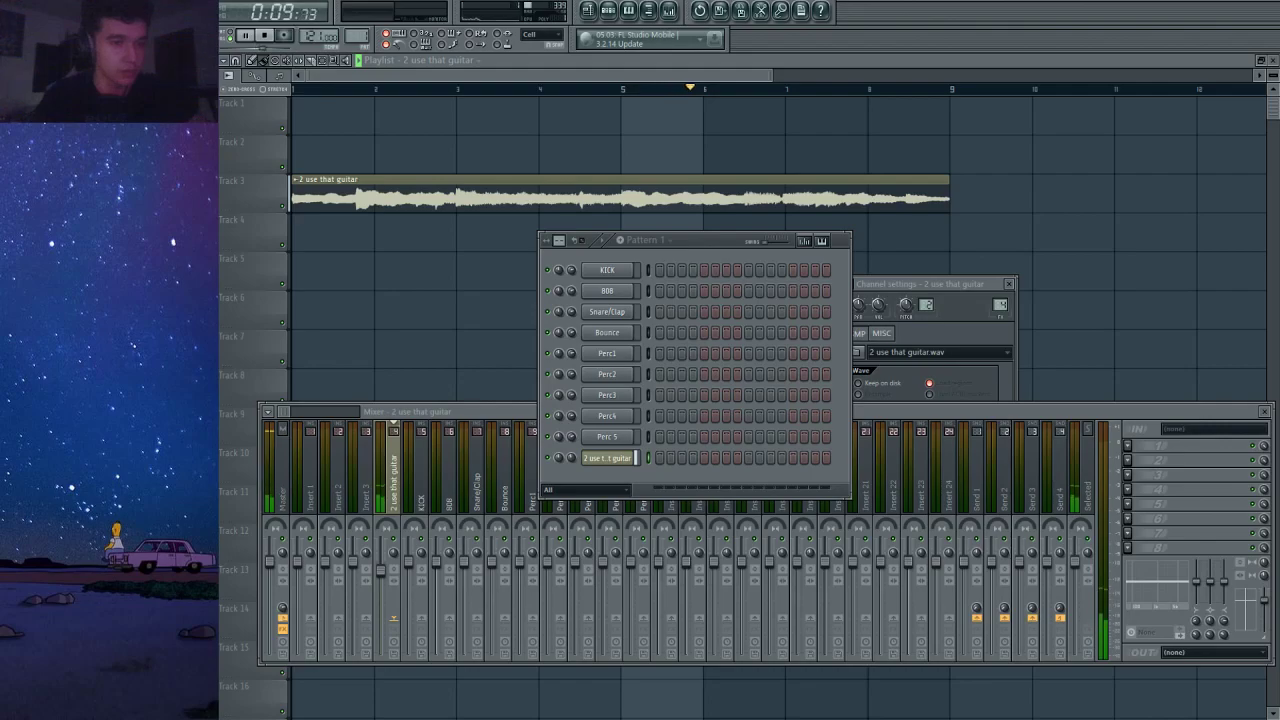
left_click_drag(245, 320, 612, 356)
Fill every second step of the TB - Hat 2 channel and place Pattern 1 on Track 4 at bar 1.
right_click(613, 357)
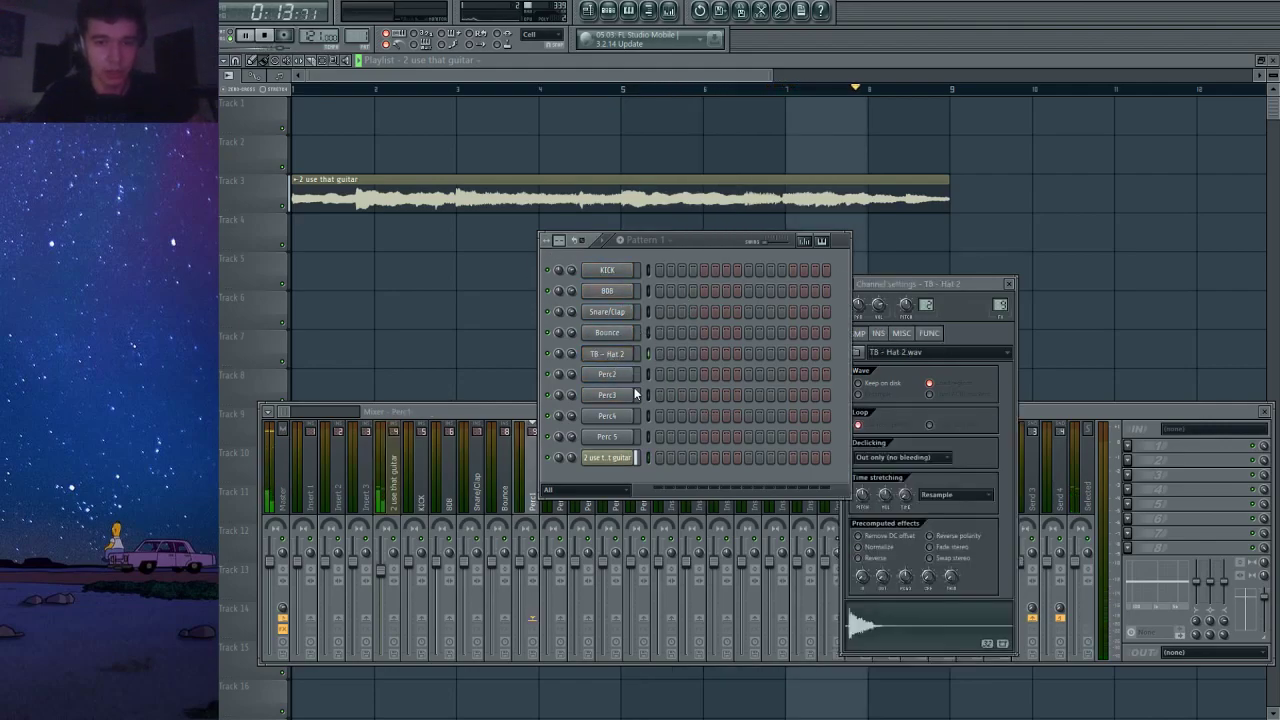
left_click(672, 442)
left_click(443, 65)
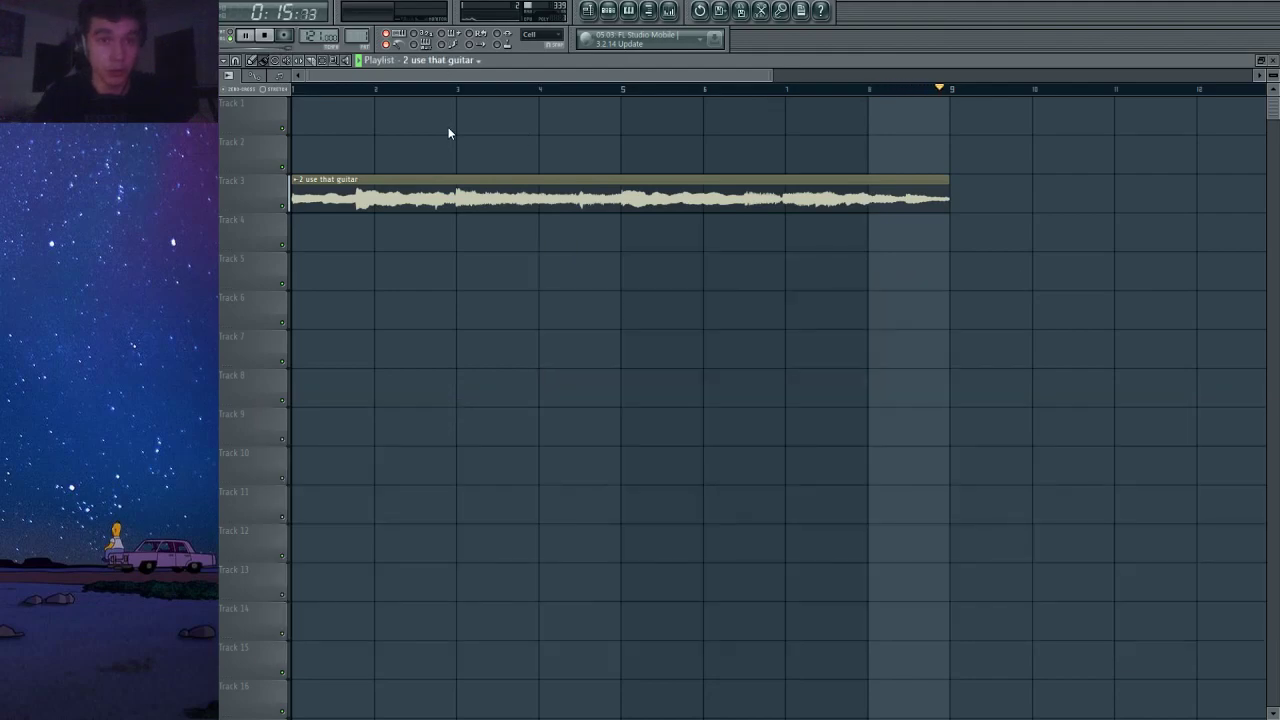
key("1")
left_click(313, 228)
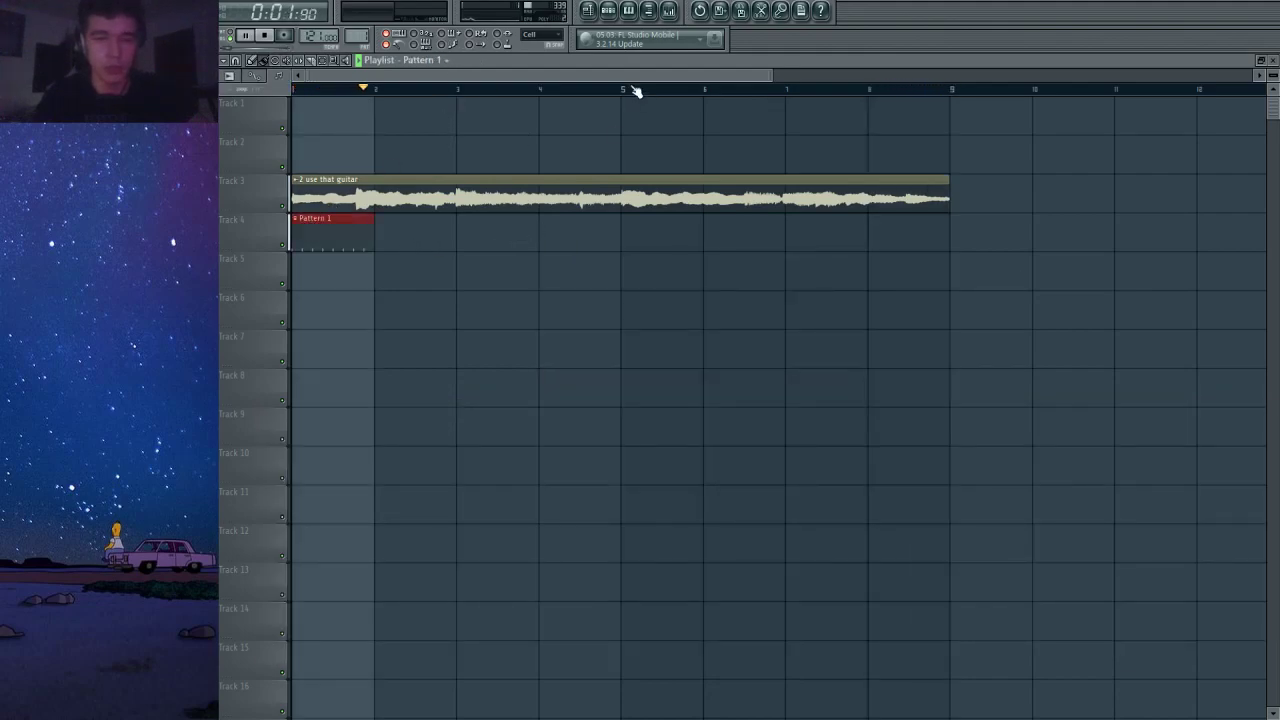
Open the hat channel's notes in the piano roll and repeat the one-bar pattern past bar 7.
left_click(608, 14)
key("space")
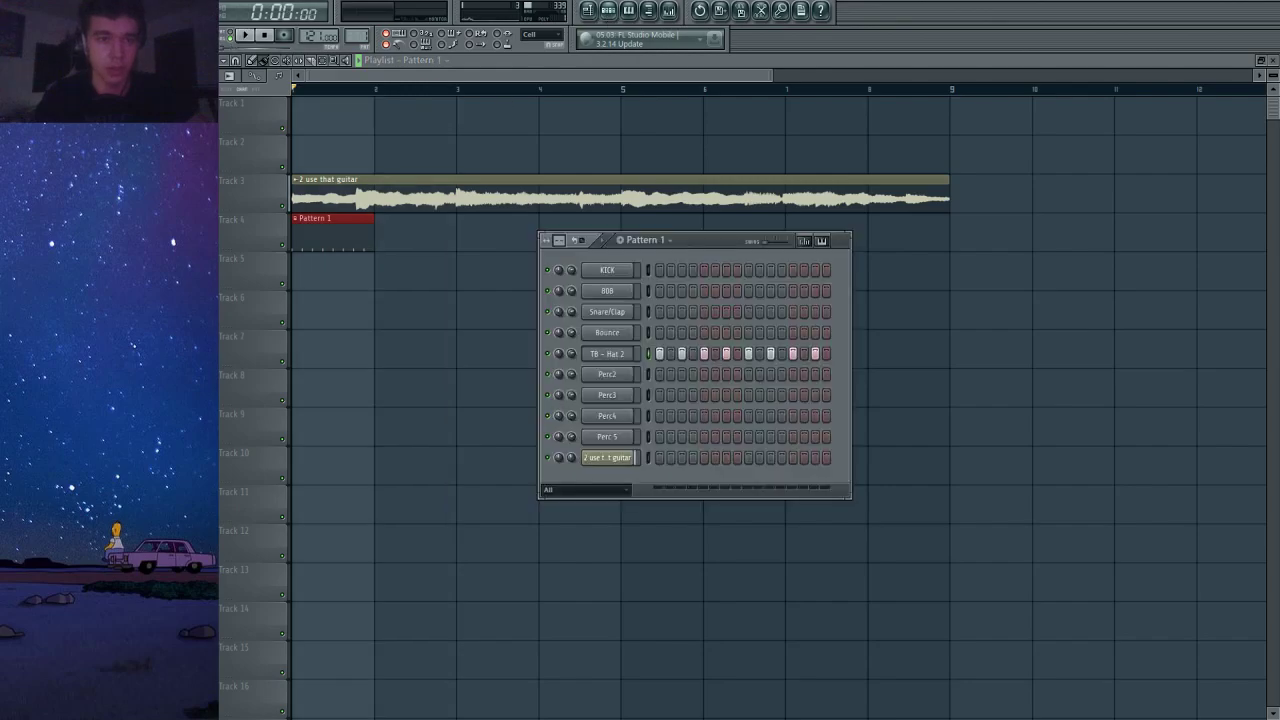
left_click(622, 353)
key("space")
key("F7")
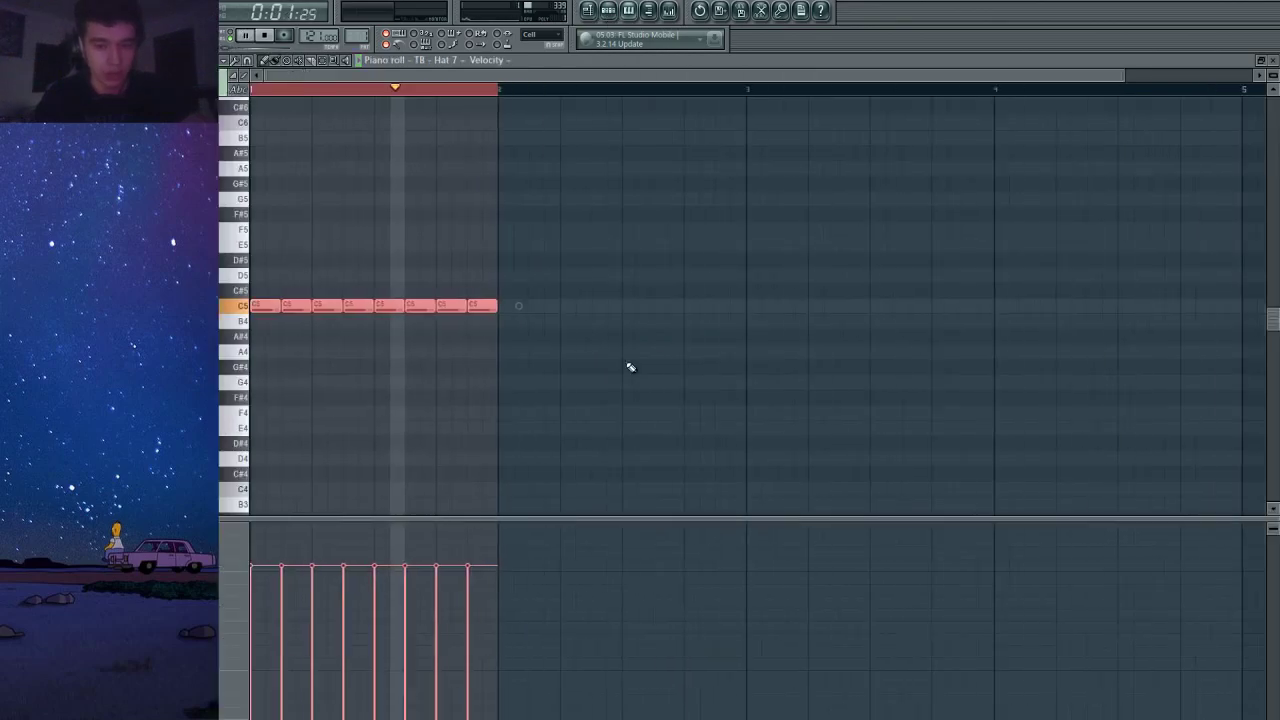
key("ctrl+b")
key("ctrl+b")
key("ctrl+b")
key("ctrl+b")
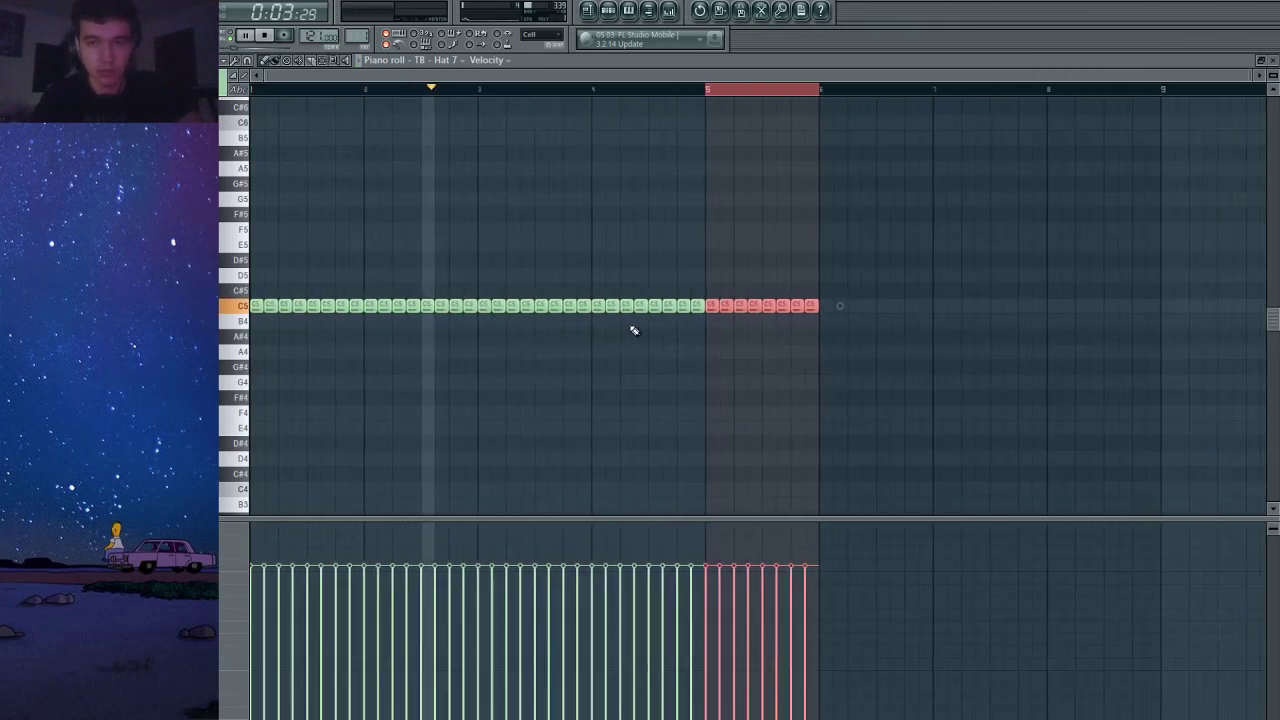
Lower the velocity of every second TB - Hat 7 note across the first two bars, easing back up at the end of bar 2.
left_click(402, 303)
scroll(266, 566, "up", 2)
left_click(310, 594)
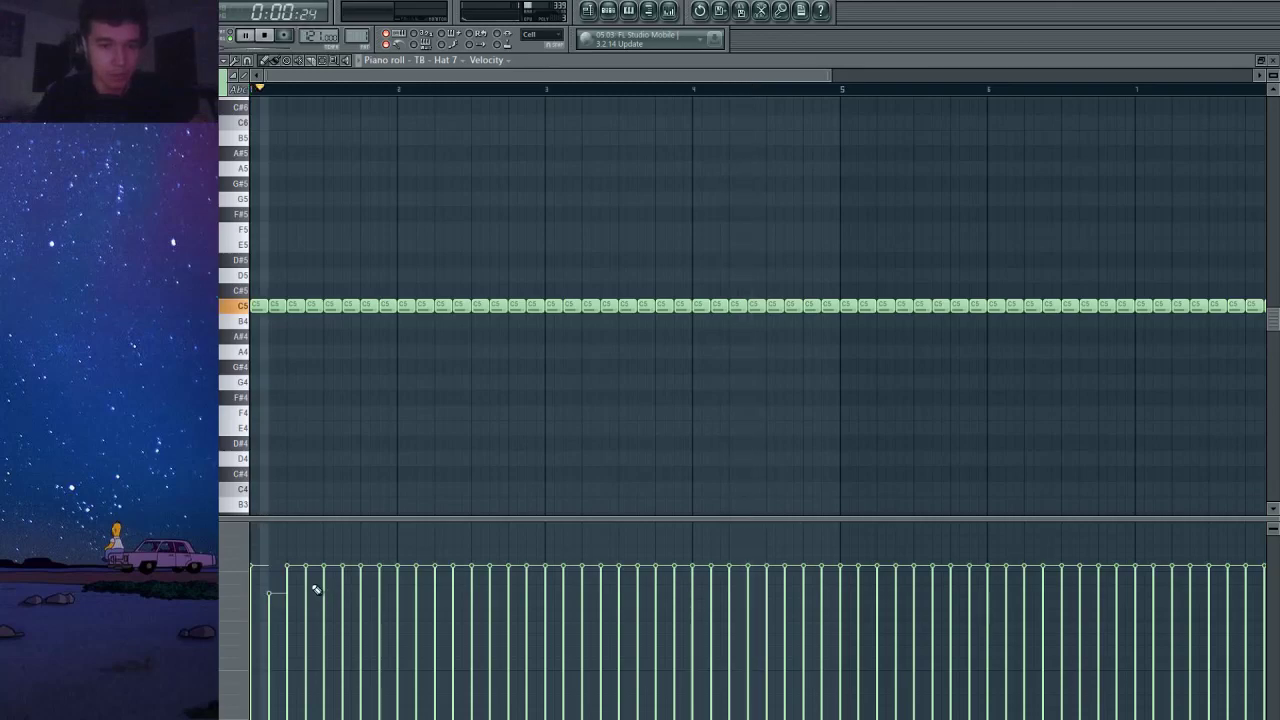
left_click(347, 593)
left_click(384, 594)
left_click(421, 594)
left_click(453, 597)
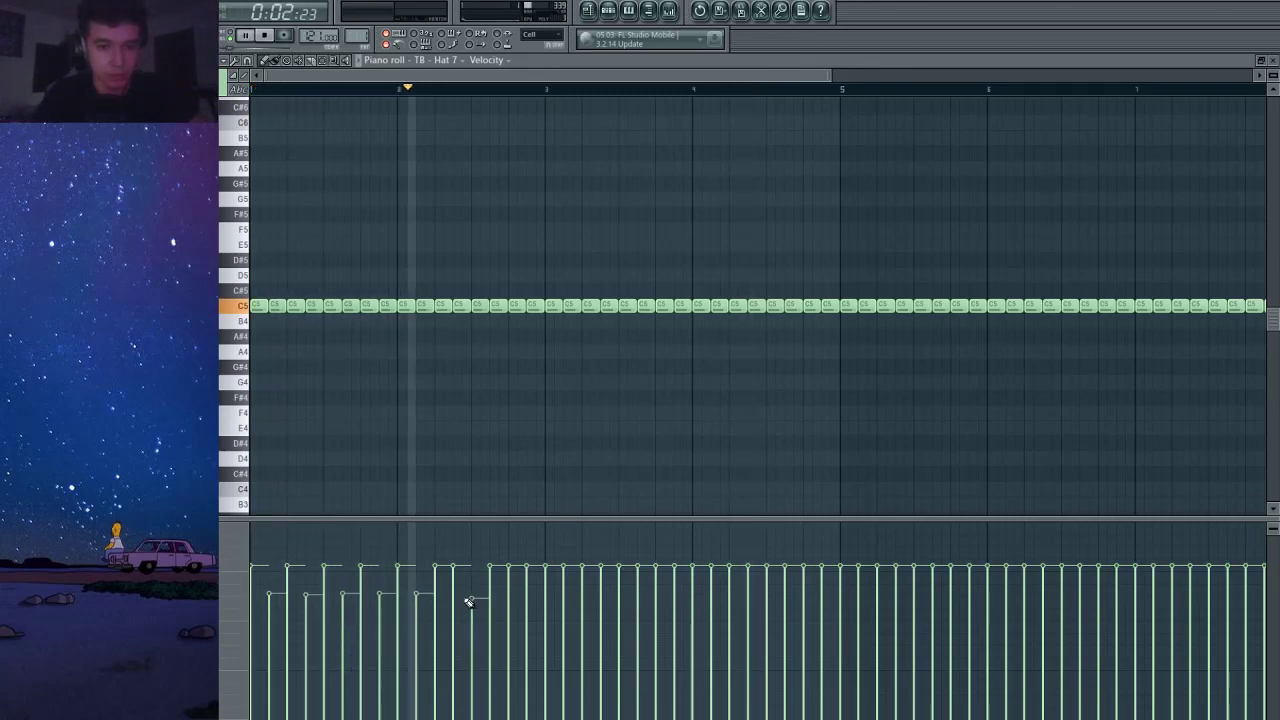
left_click(490, 597)
key("space")
left_click_drag(508, 602, 515, 577)
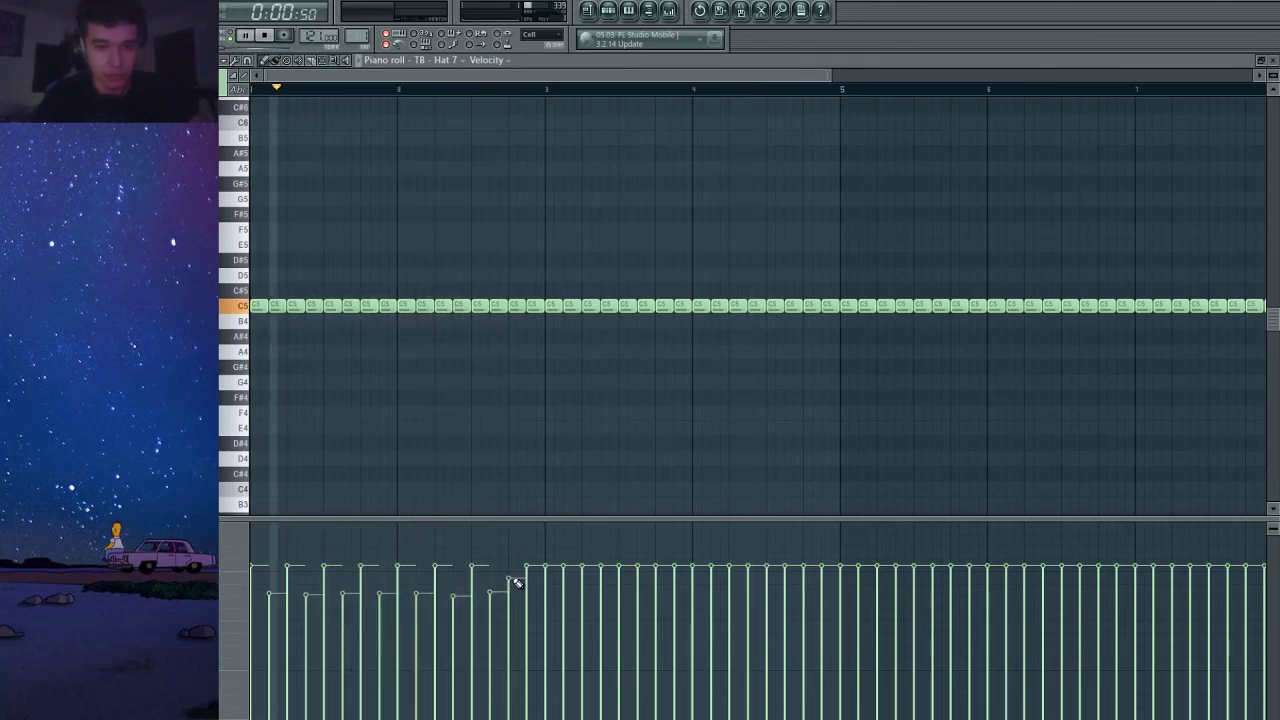
Delete the hat notes from bar 3 onward, repeat the two-bar velocity-varied pattern through bar 8, and close the piano roll.
scroll(580, 512, "down", 3)
left_click_drag(1058, 254, 431, 371)
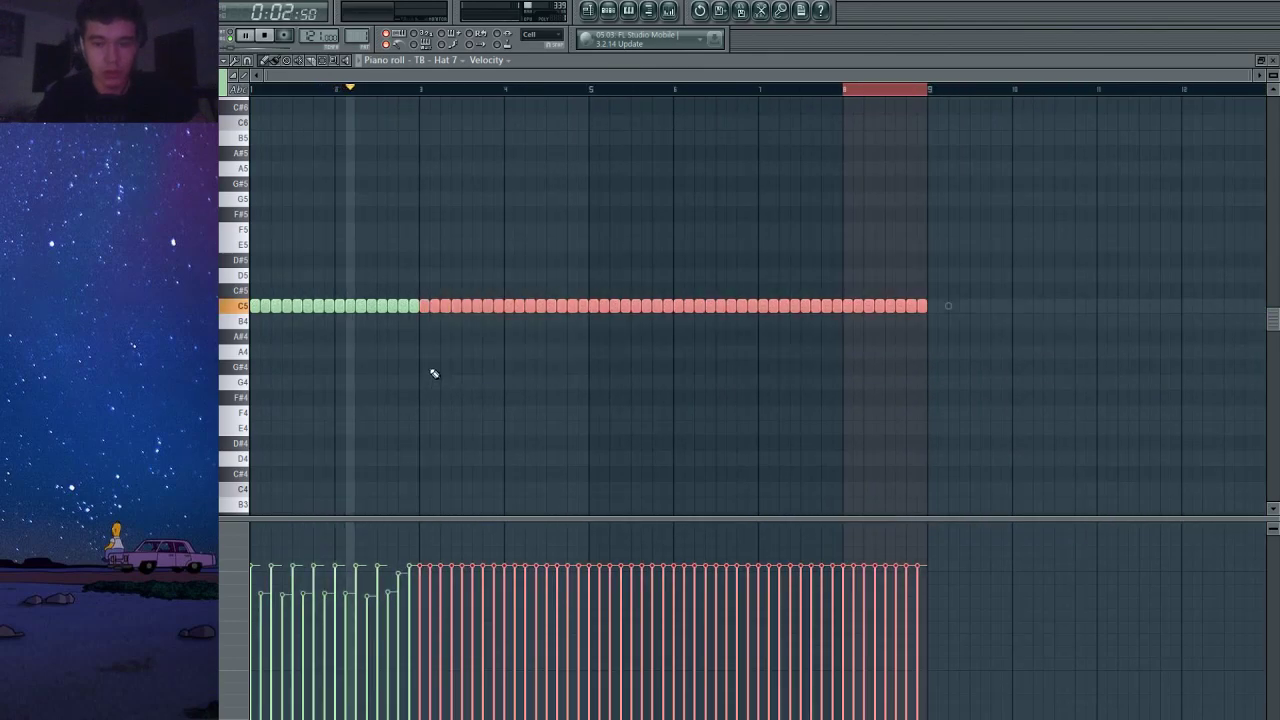
key("Delete")
key("ctrl+a")
key("ctrl+b")
key("ctrl+b")
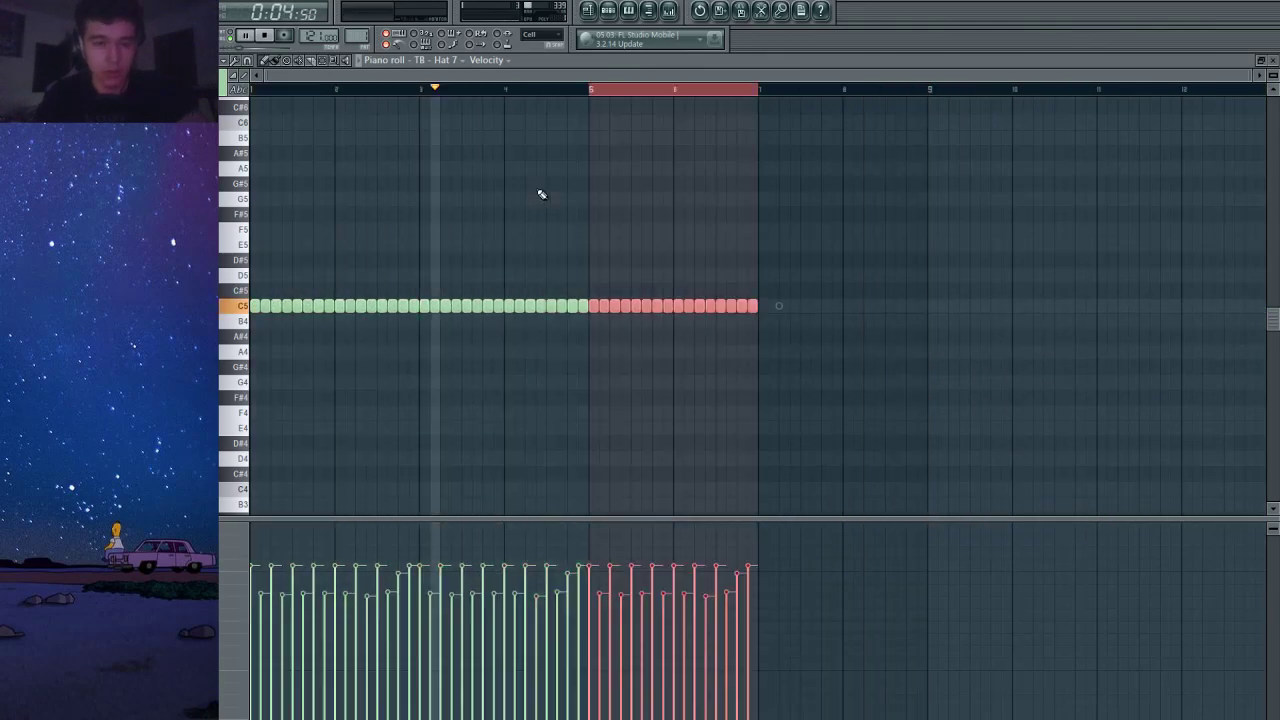
key("ctrl+b")
left_click(1272, 61)
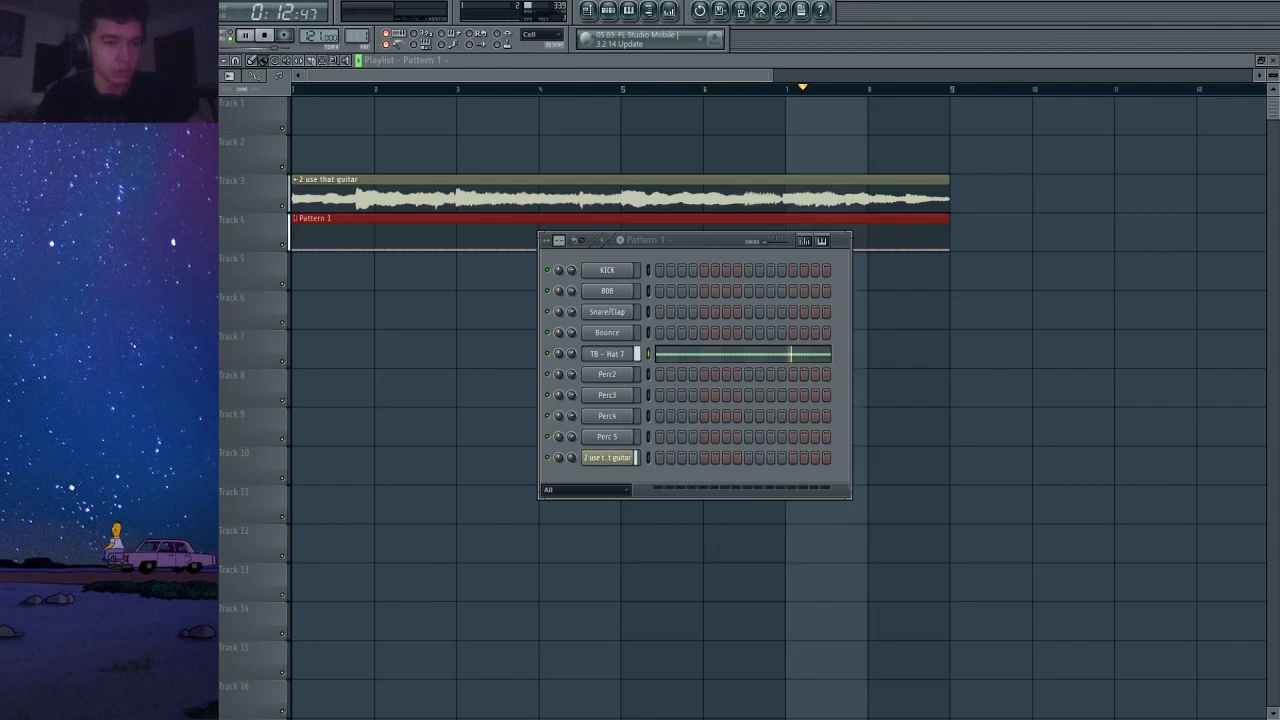
Replace the Snare/Clap sample with TB - Snare 3, add a hit on step 9, and close its channel settings.
left_click_drag(110, 370, 622, 313)
left_click(746, 312)
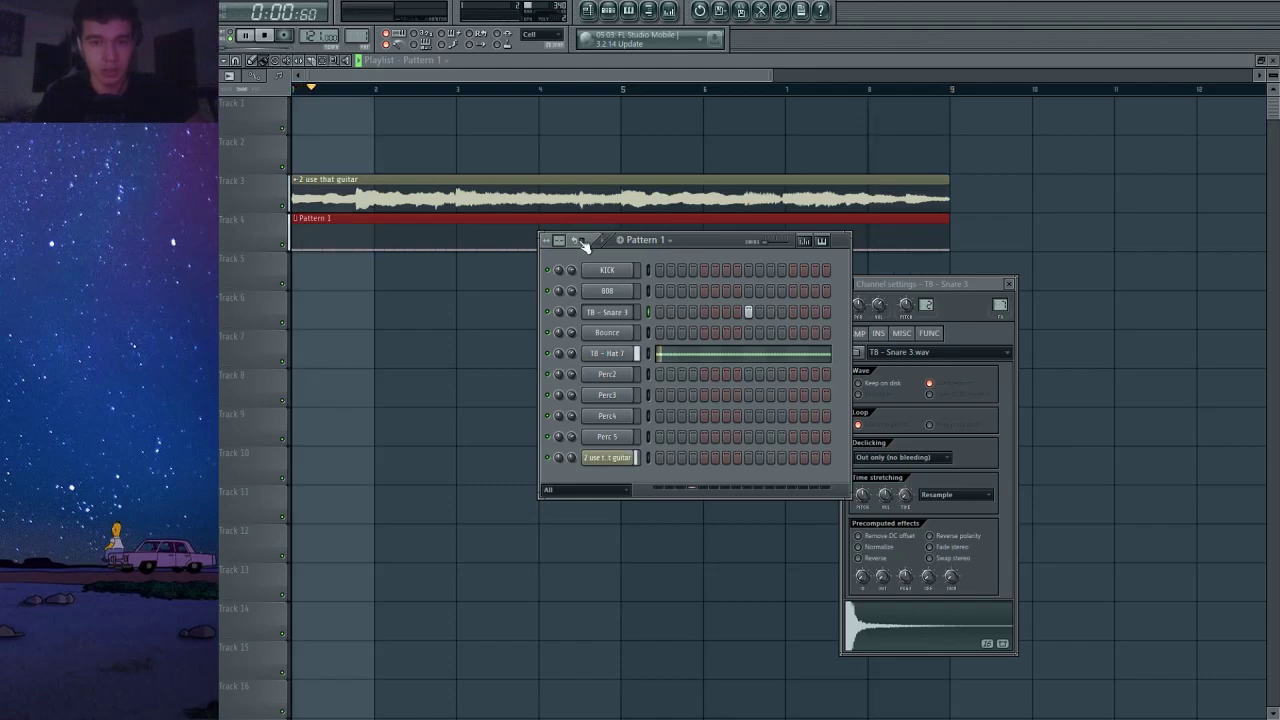
left_click(1011, 284)
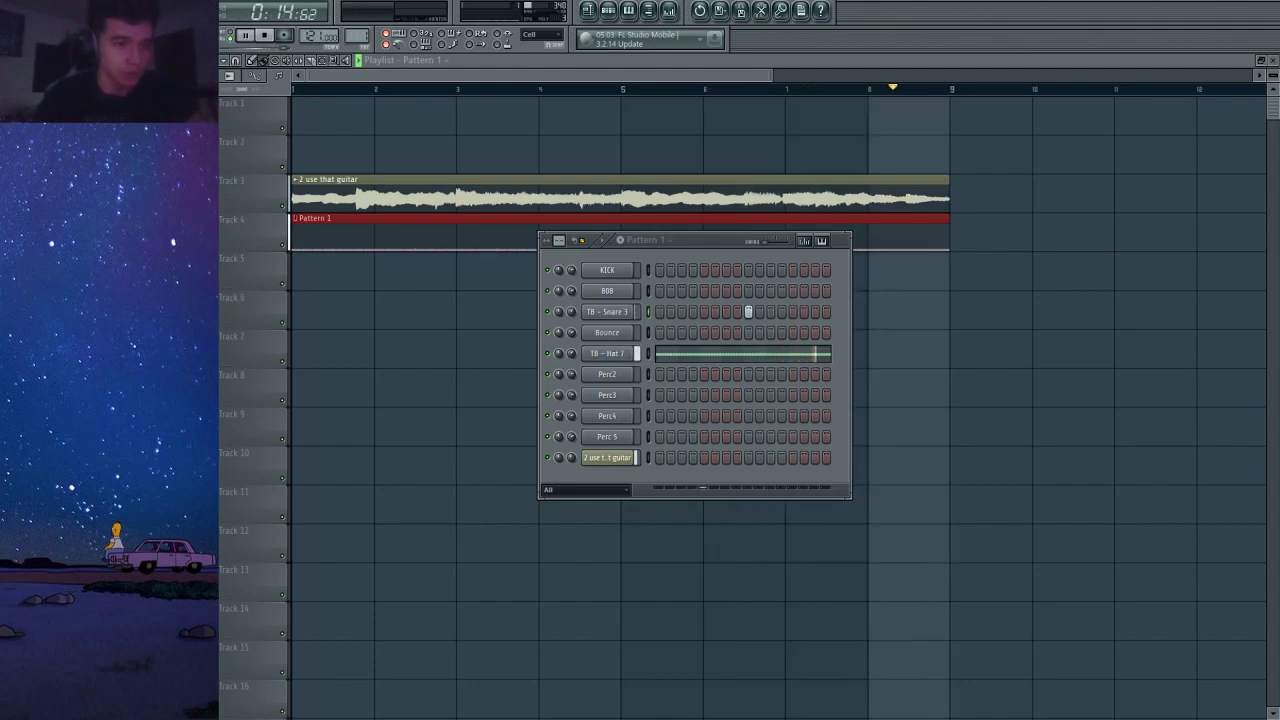
Try TB - Kick 6 in the KICK channel, settle on TB - Kick 8, and restart playback.
left_click_drag(110, 400, 611, 272)
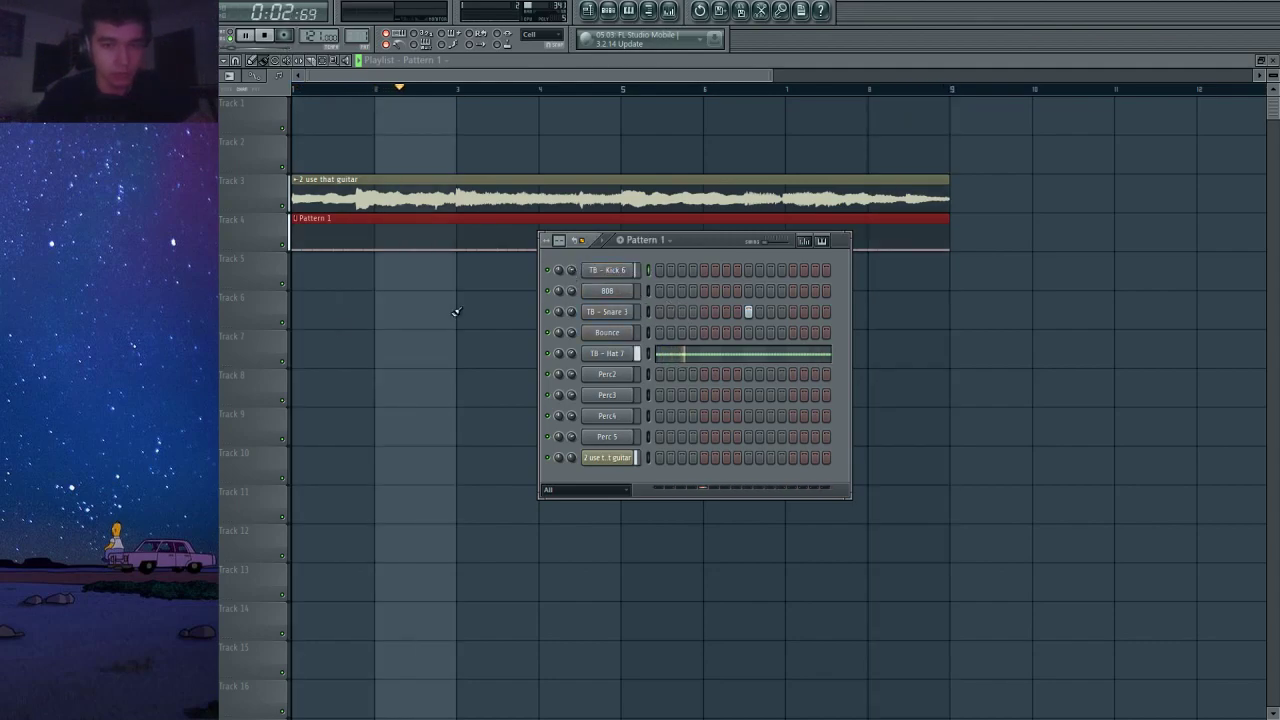
key("space")
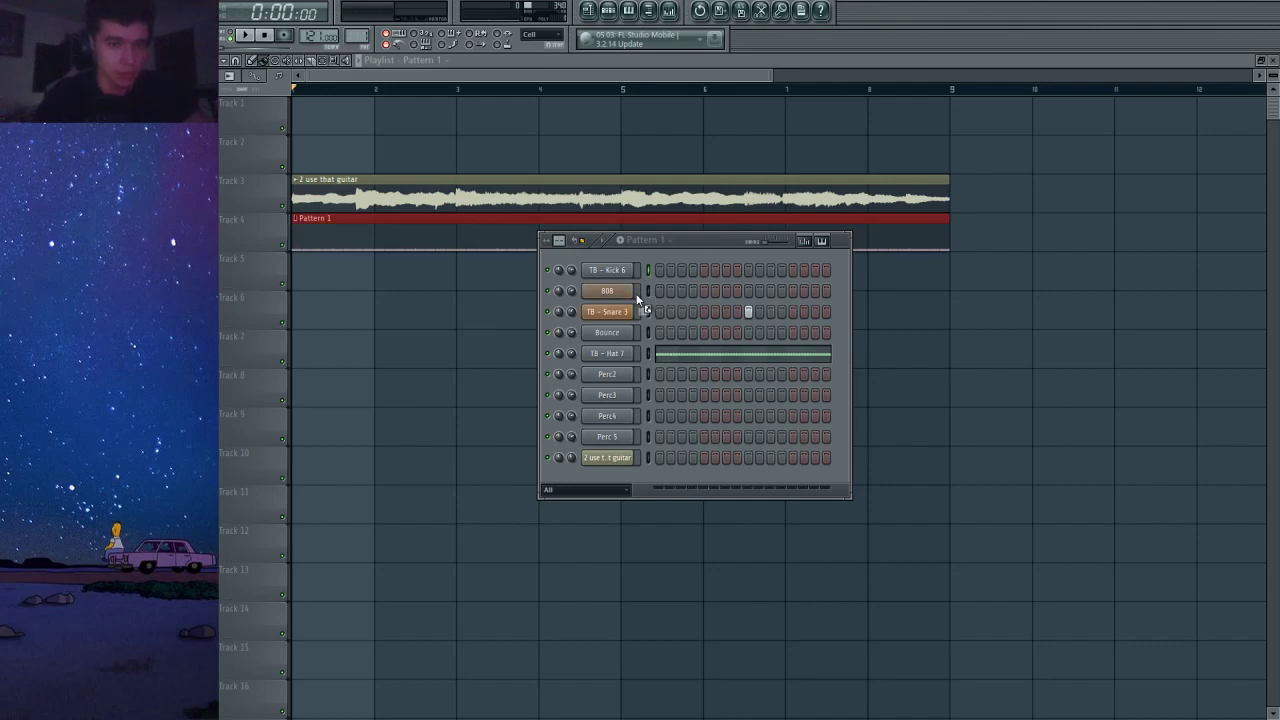
key("space")
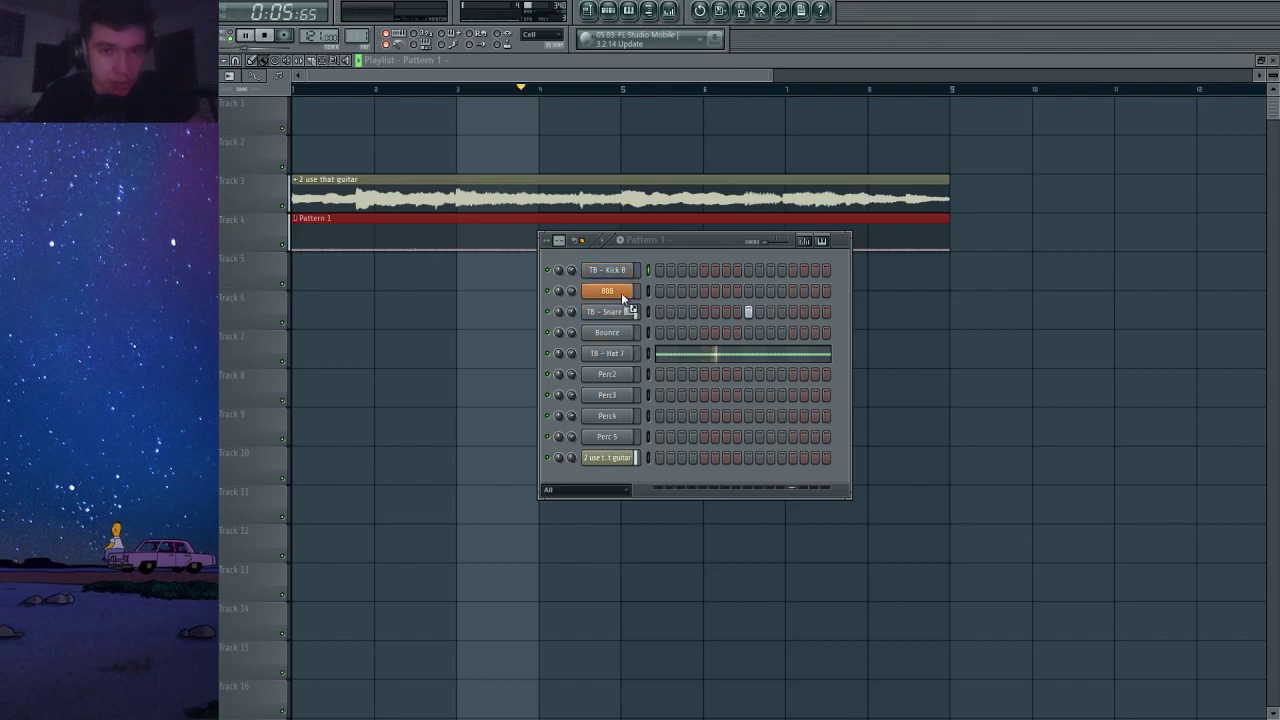
Load TBP - standard 808 into the 808 channel, turn off its loop points, and enable its instrument envelope.
left_click_drag(621, 292, 624, 291)
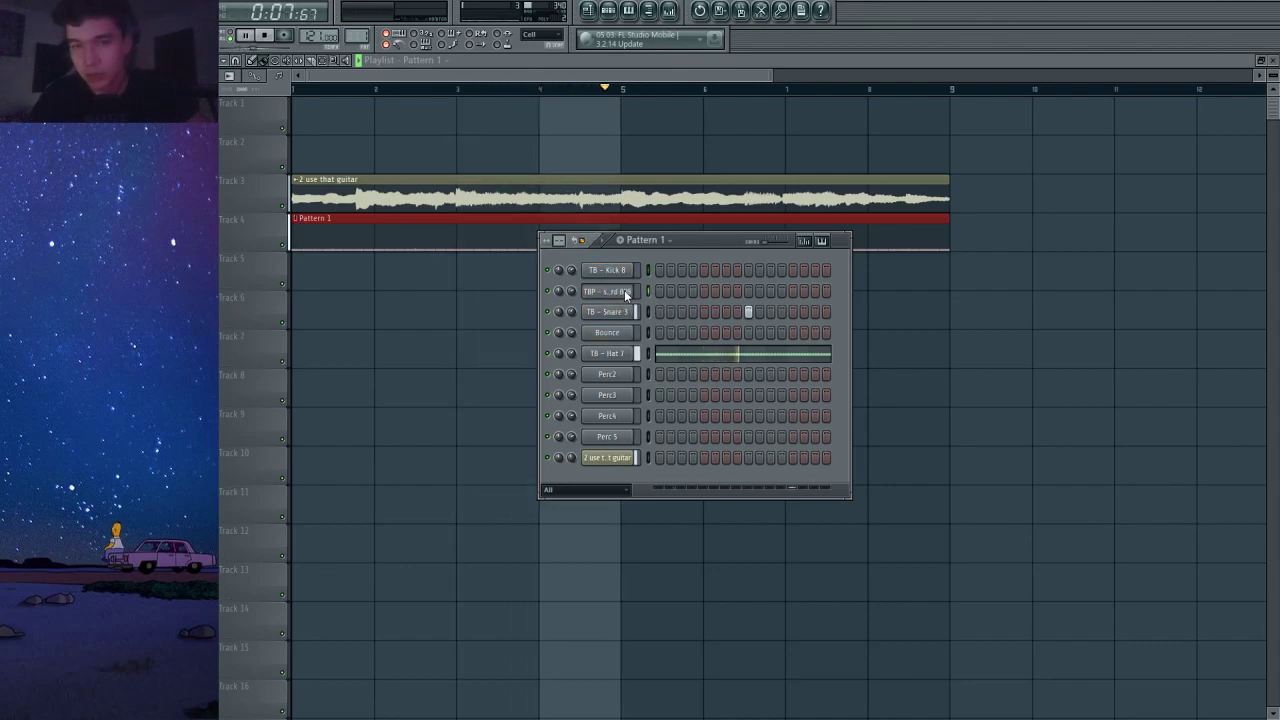
left_click(624, 290)
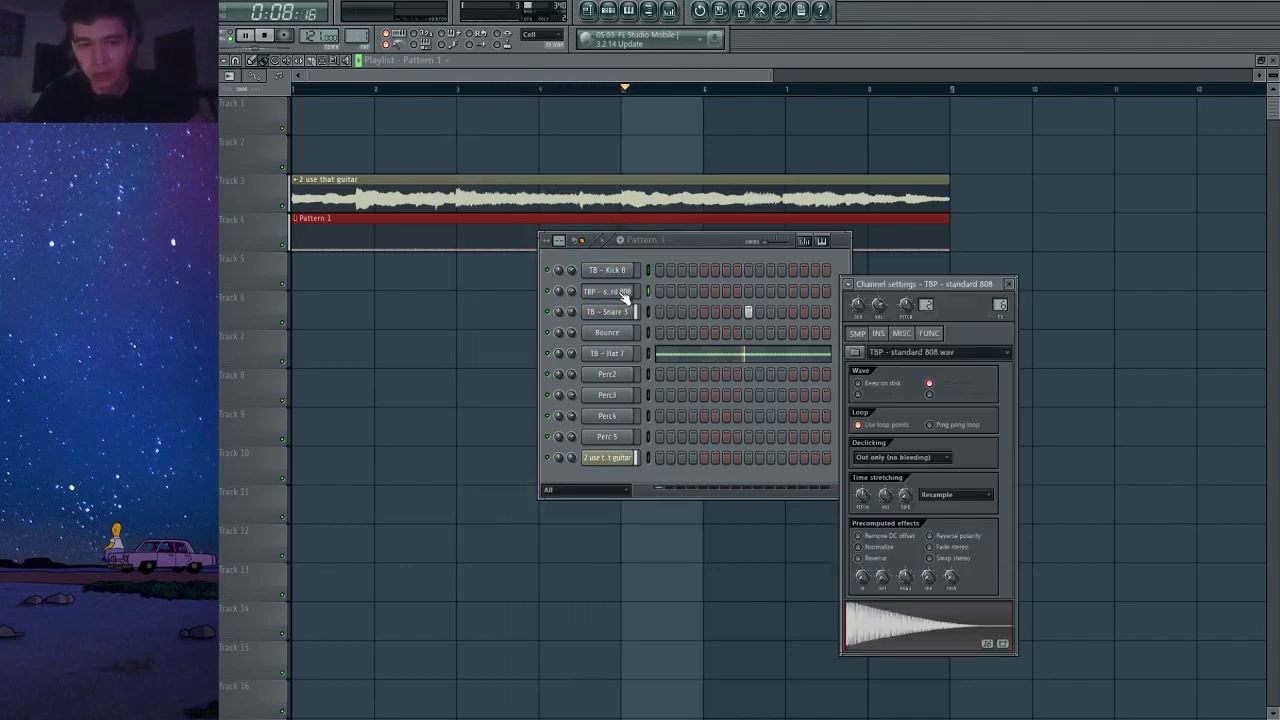
left_click(860, 425)
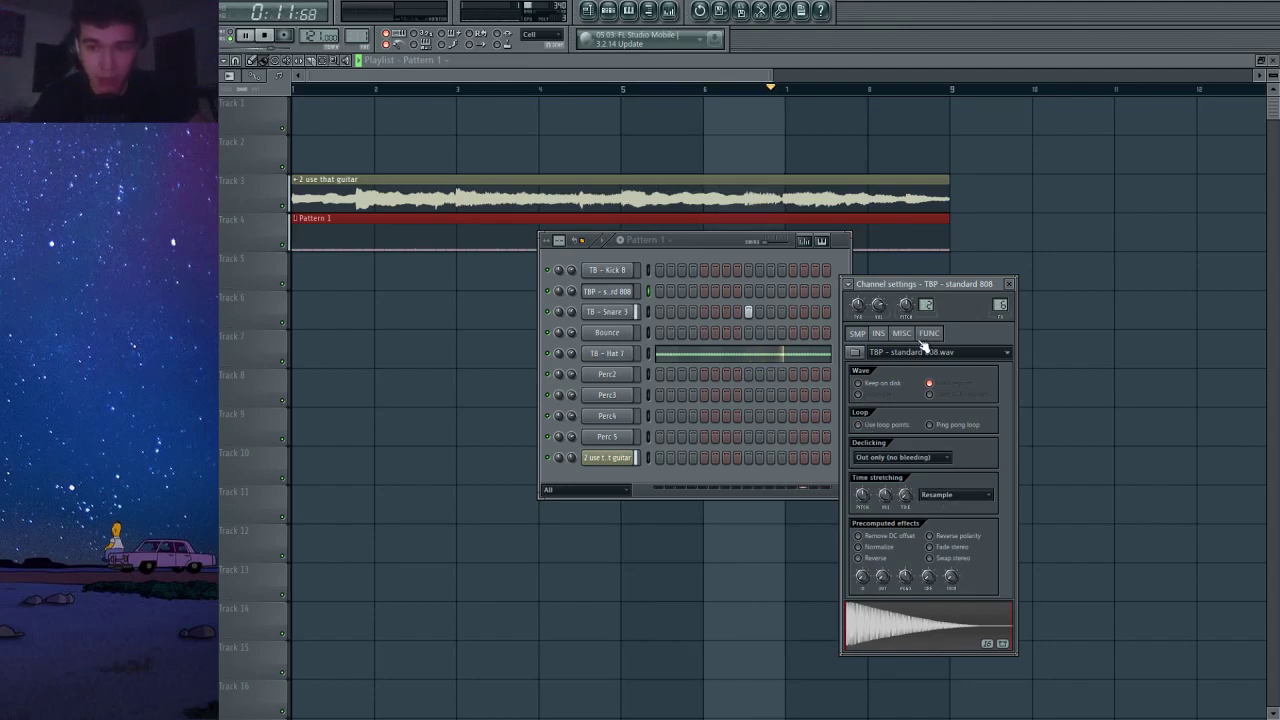
left_click(878, 334)
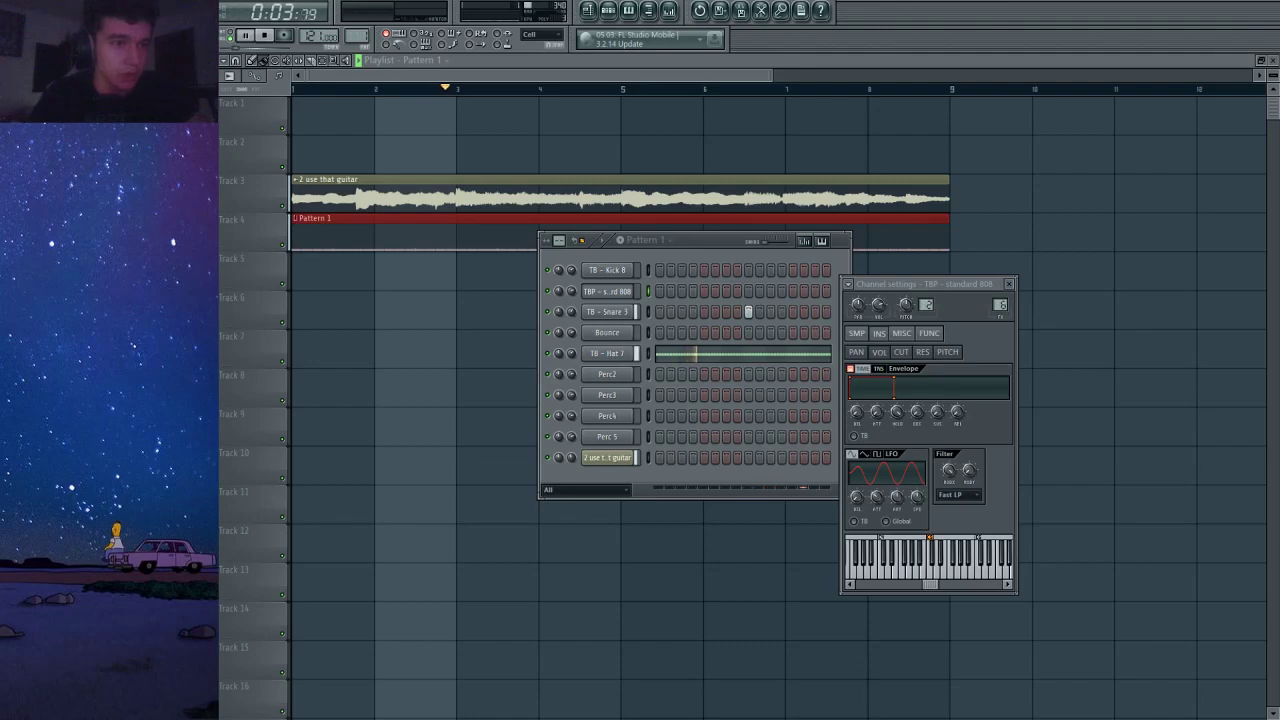
Record kick hits live on the TB - Kick 8 channel from the start and open them in the piano roll.
left_click(647, 270)
left_click(266, 35)
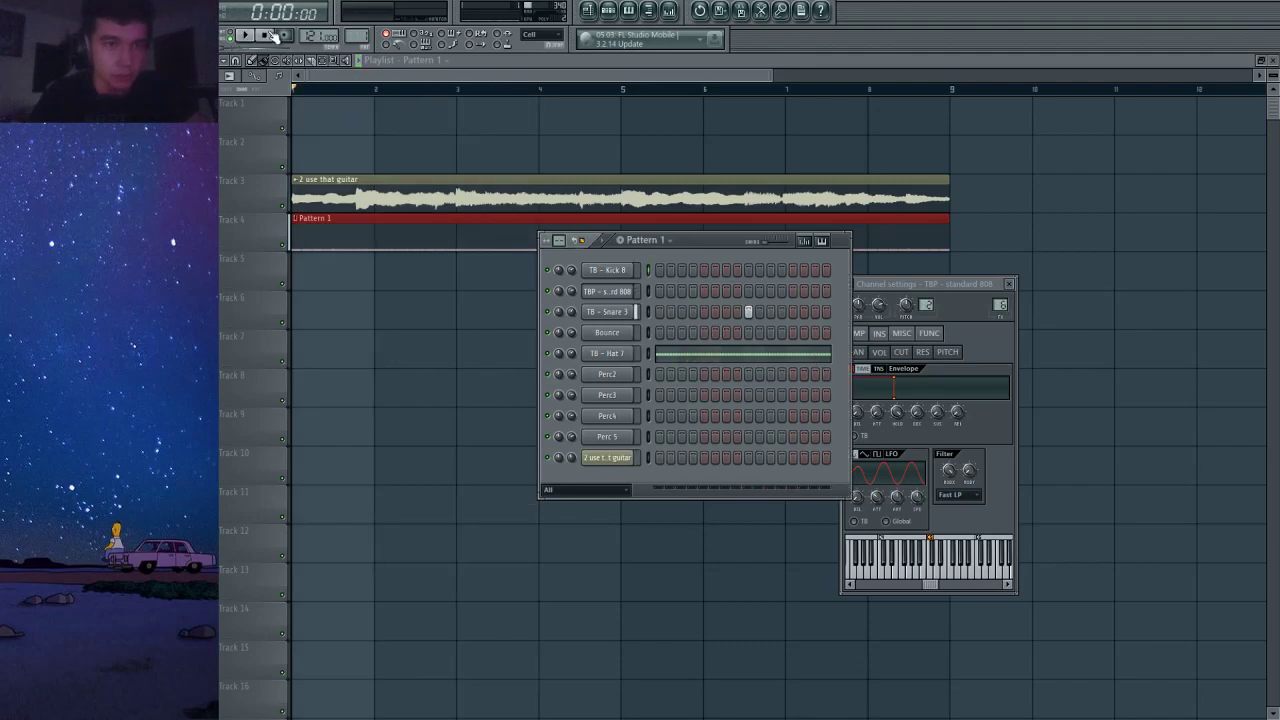
key("space")
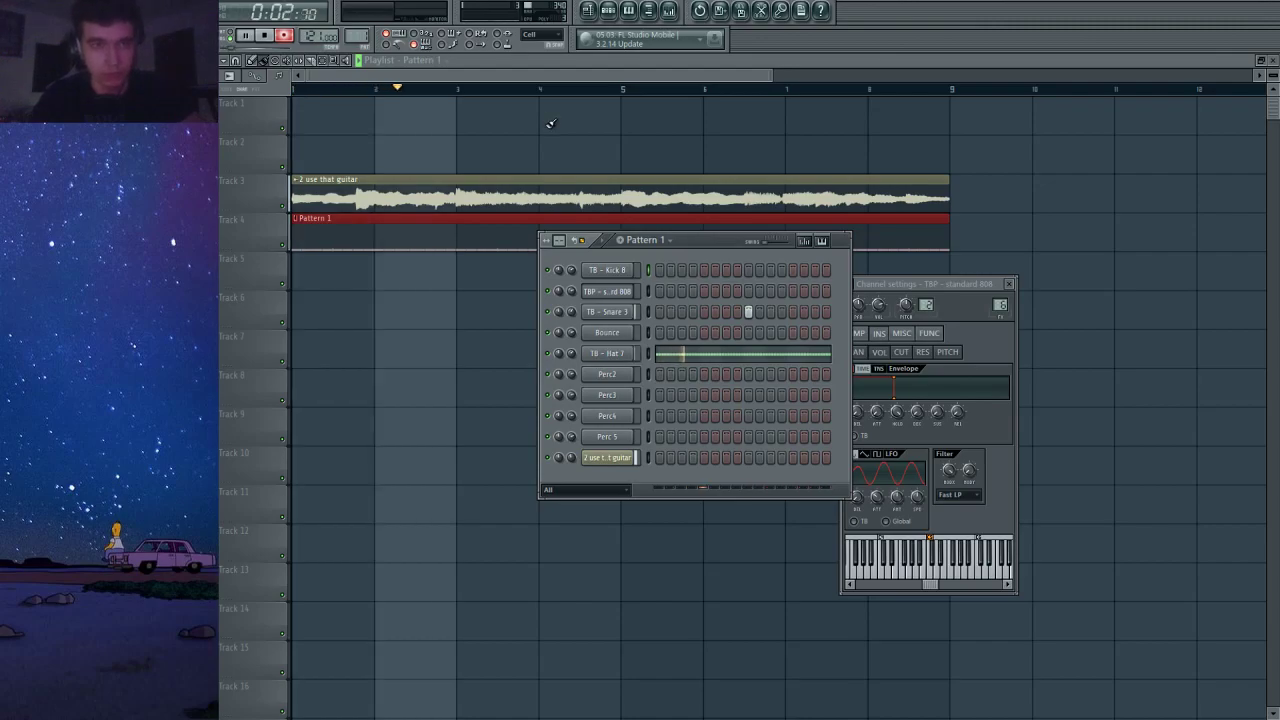
key("space")
left_click(726, 276)
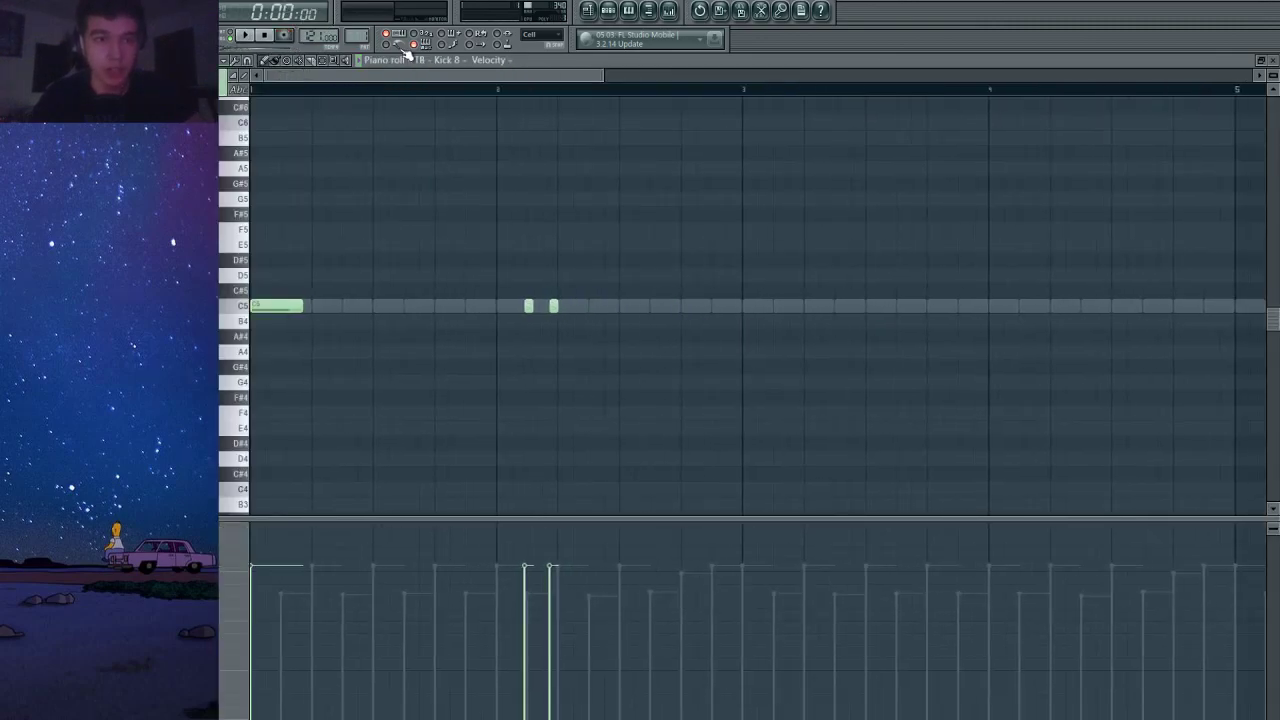
Replace the two recorded kicks in bar 2 with two short back-to-back C5 notes aligned to the grid.
right_click(553, 306)
right_click(528, 306)
key("space")
left_click(530, 306)
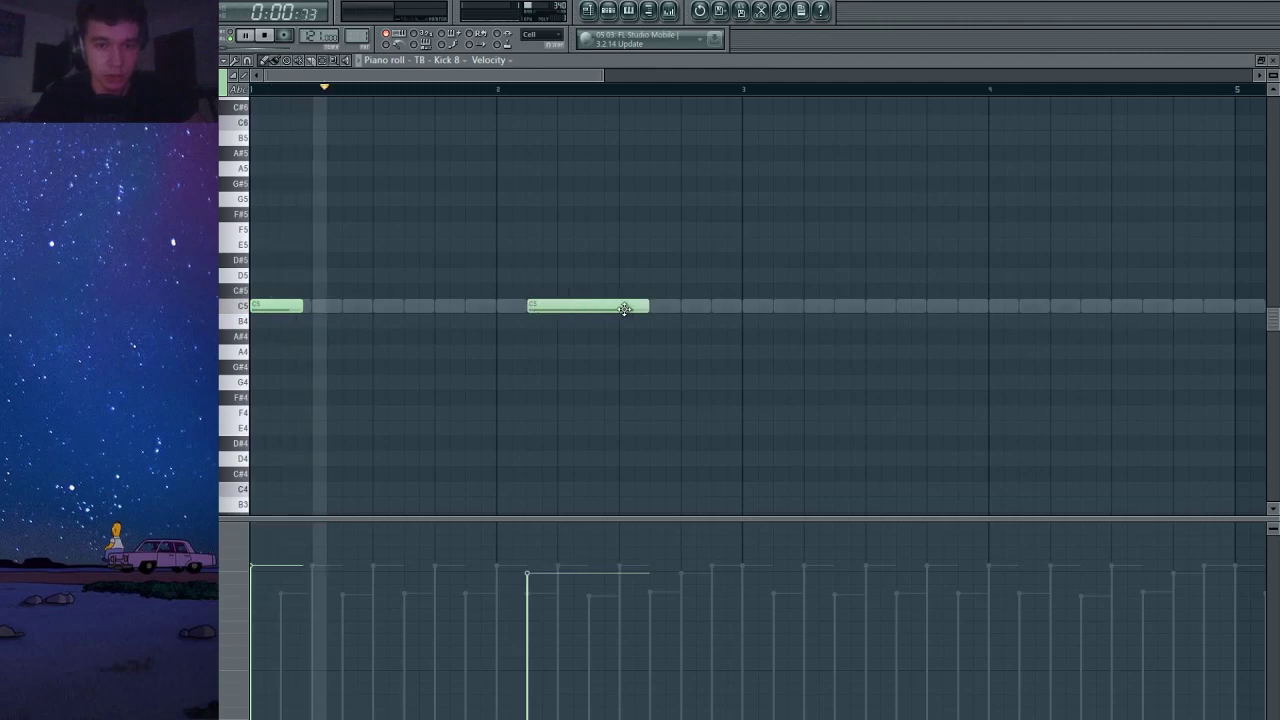
left_click_drag(645, 306, 558, 308)
left_click(566, 306)
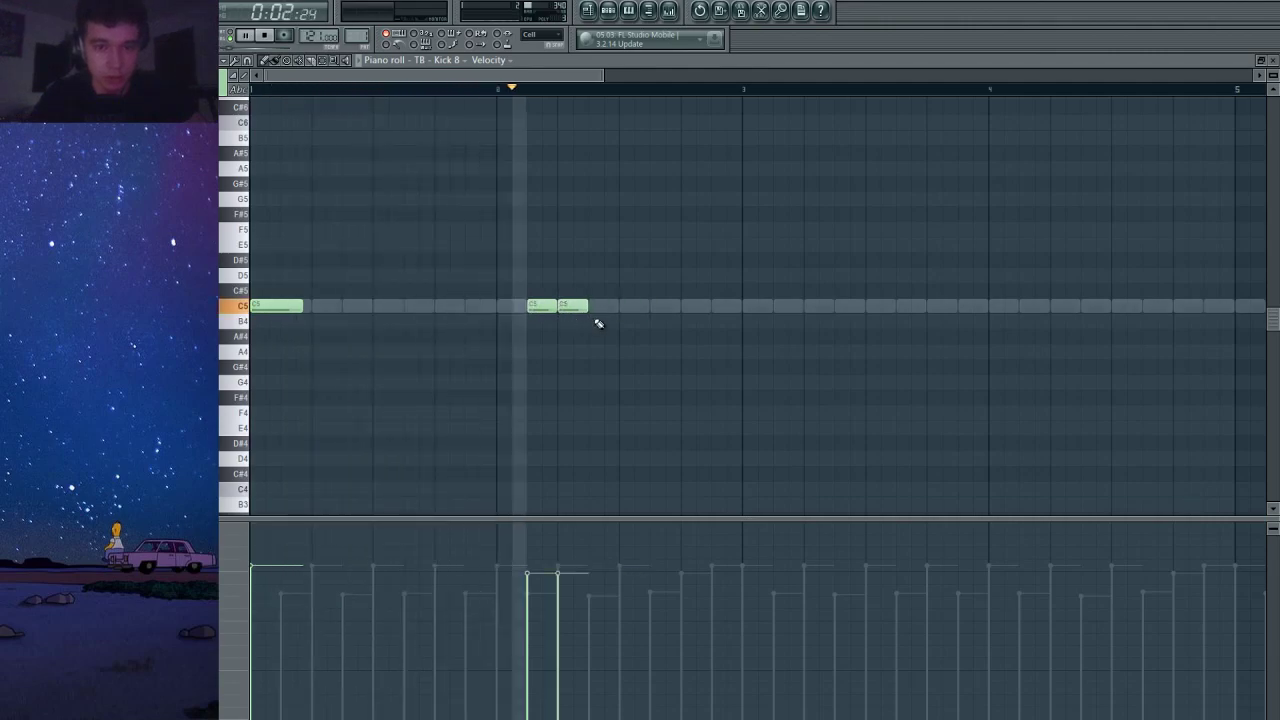
Add a C5 kick at the start of bar 3 and two more in bar 4.
left_click(692, 306)
left_click(746, 307)
right_click(697, 306)
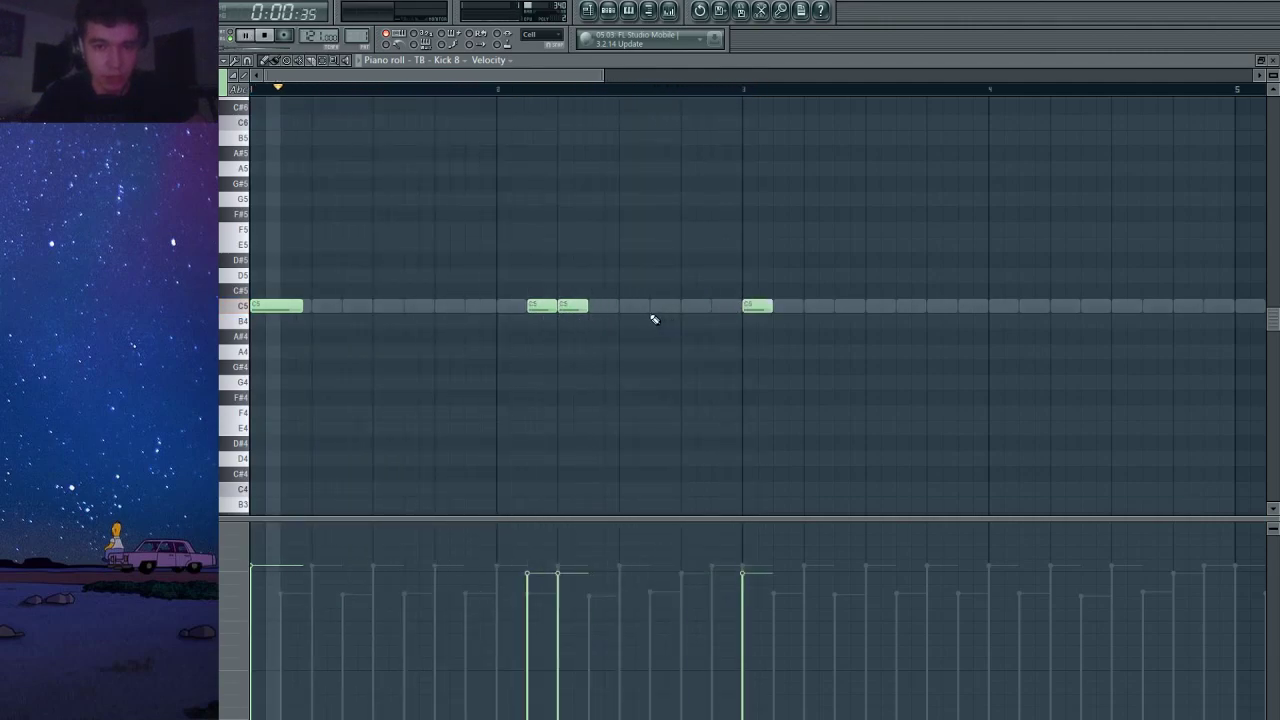
scroll(778, 307, "down", 2)
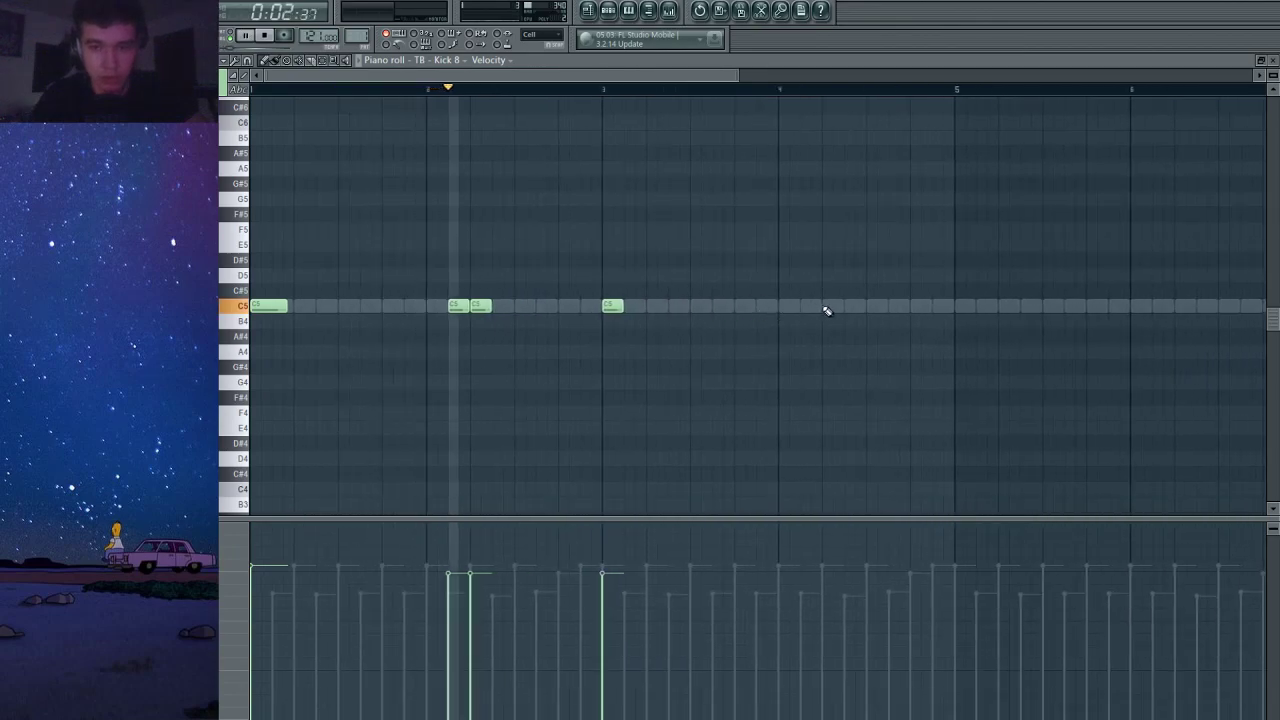
left_click(830, 306)
scroll(826, 321, "down", 3)
scroll(473, 311, "up", 2)
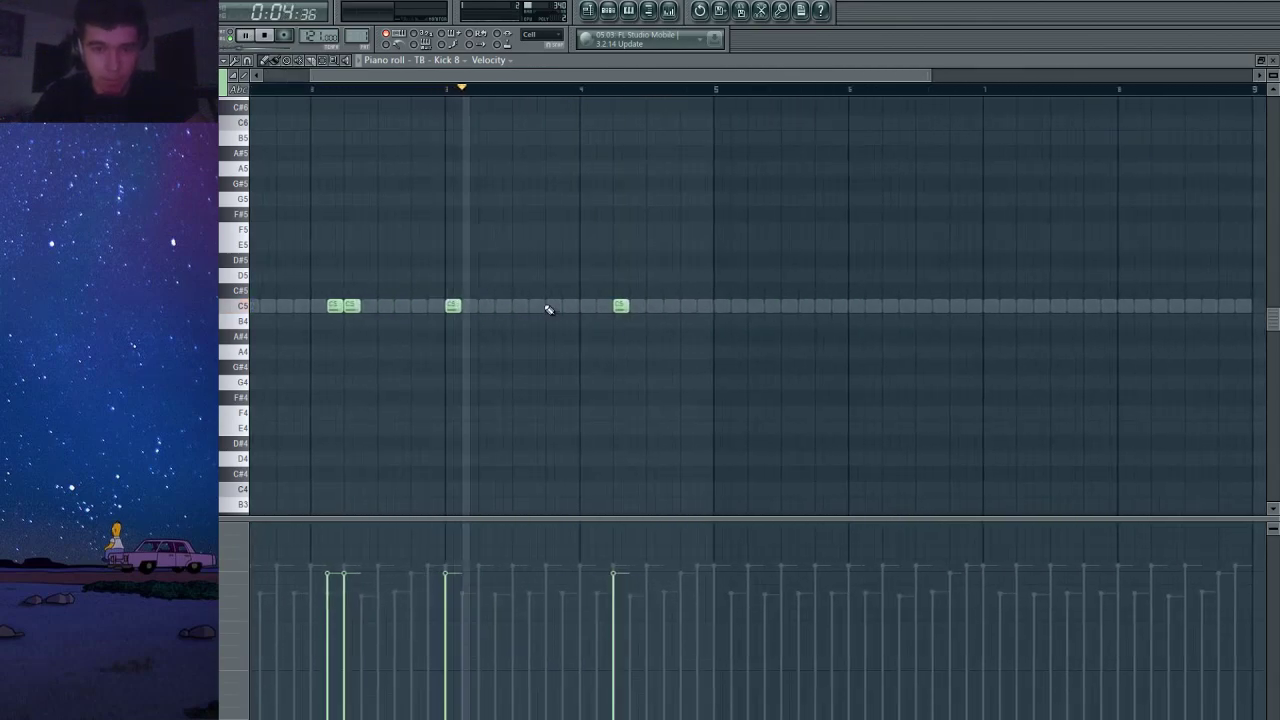
left_click(688, 311)
Repeat the four-bar kick pattern across bars 5 to 8 and raise the velocity of all kick notes.
scroll(698, 316, "down", 2)
mouse_move(720, 253)
left_mouse_down()
mouse_move(306, 342)
mouse_move(254, 338)
mouse_move(630, 306)
mouse_move(610, 307)
left_mouse_up()
key("ctrl+a")
scroll(430, 383, "up", 2)
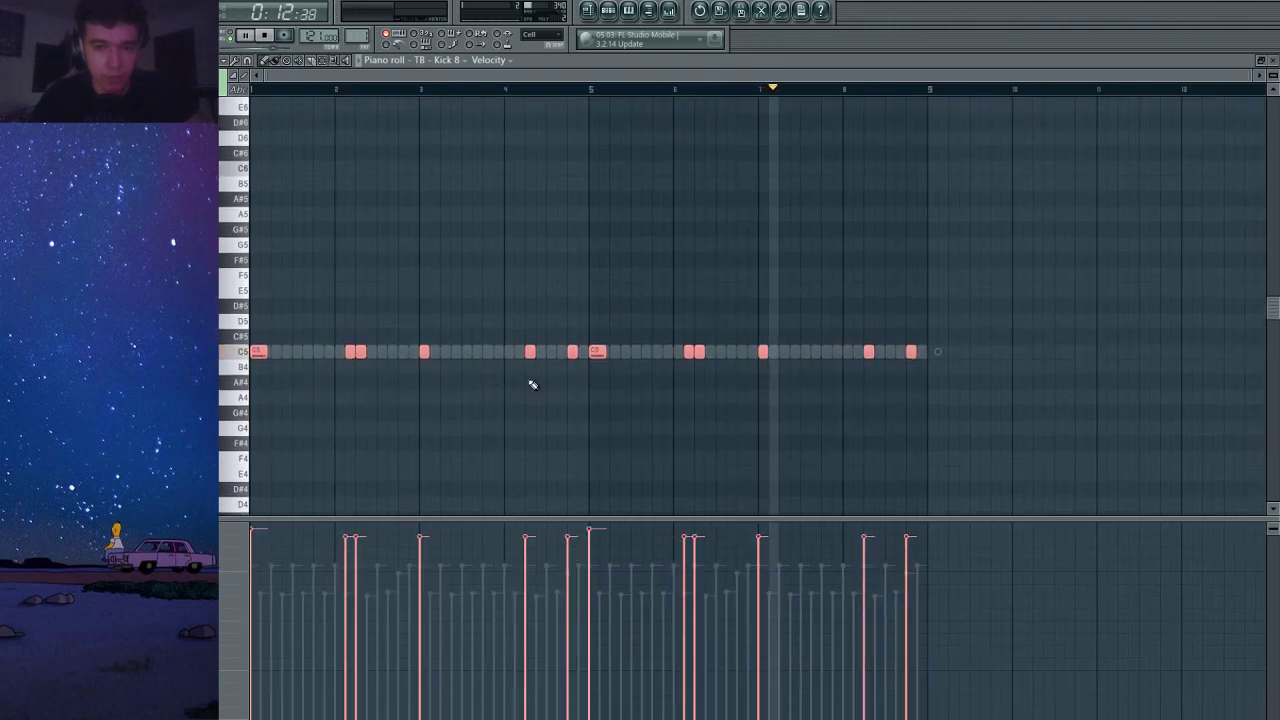
Reduce the kick pair in bar 6 to one note and add two kicks in the second half of that bar.
left_click(710, 292)
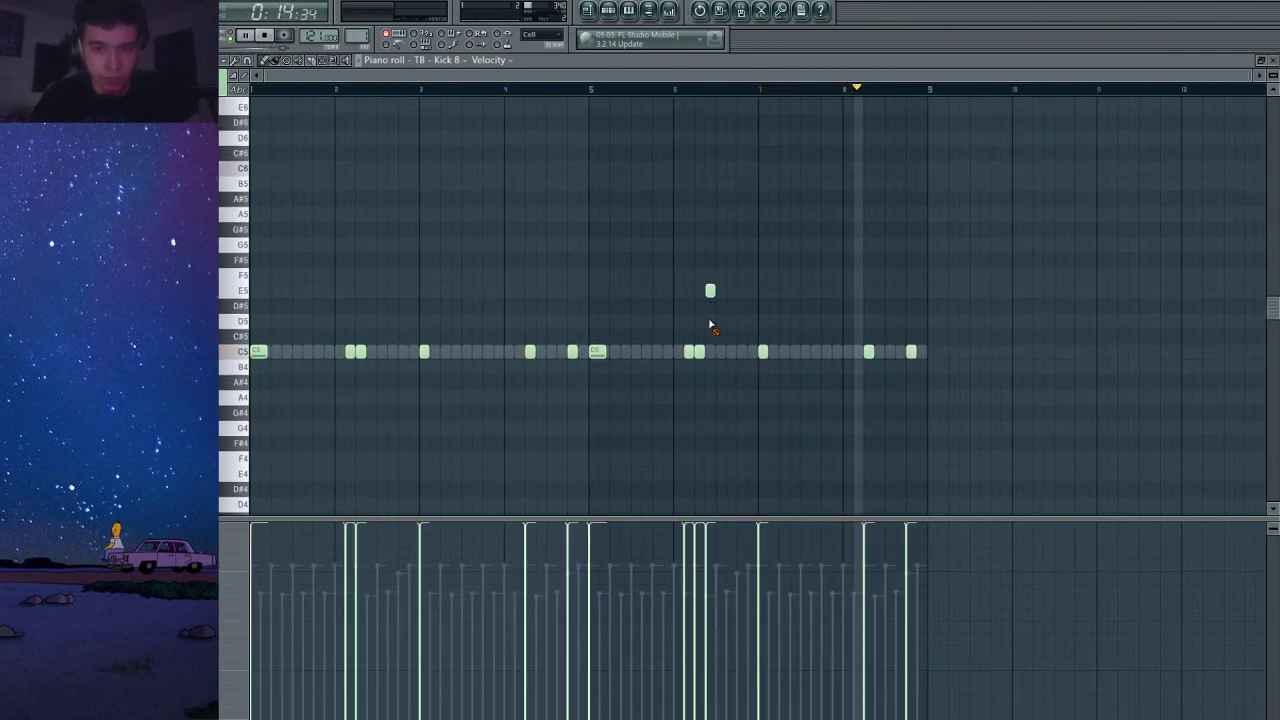
right_click(699, 351)
left_click(694, 351)
right_click(706, 291)
scroll(697, 300, "up", 3)
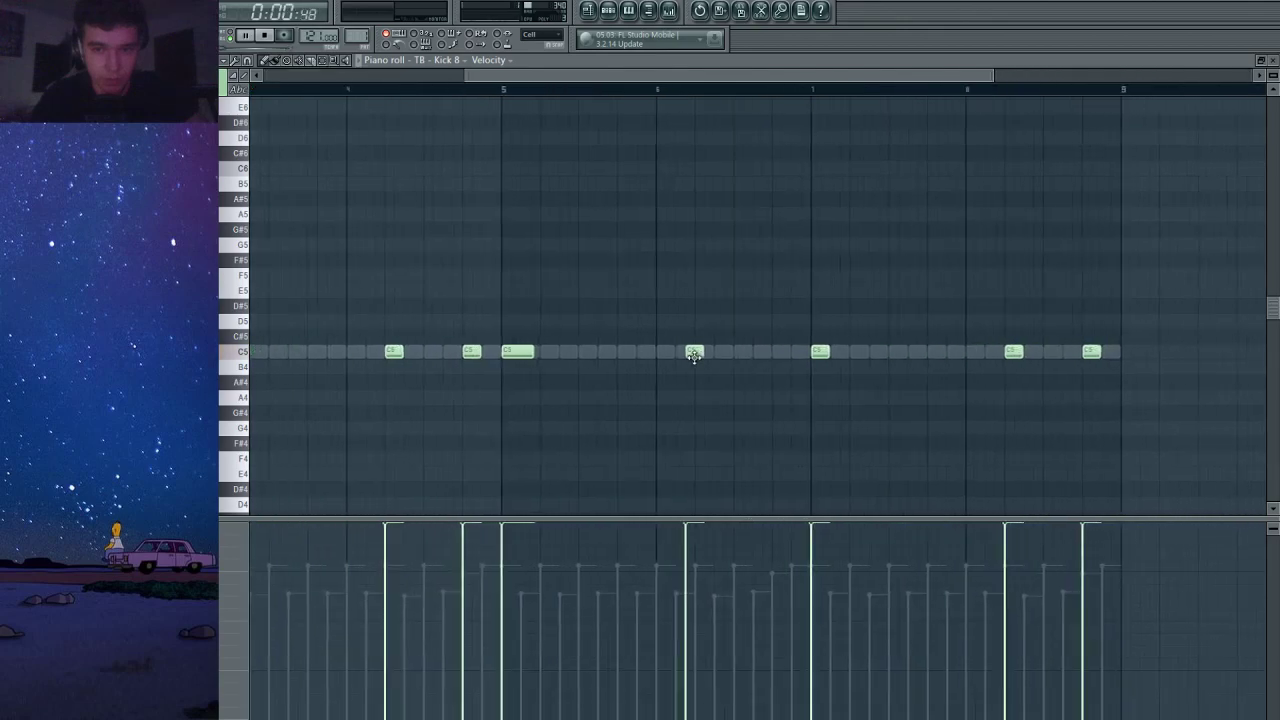
left_click(760, 352)
left_click(799, 352)
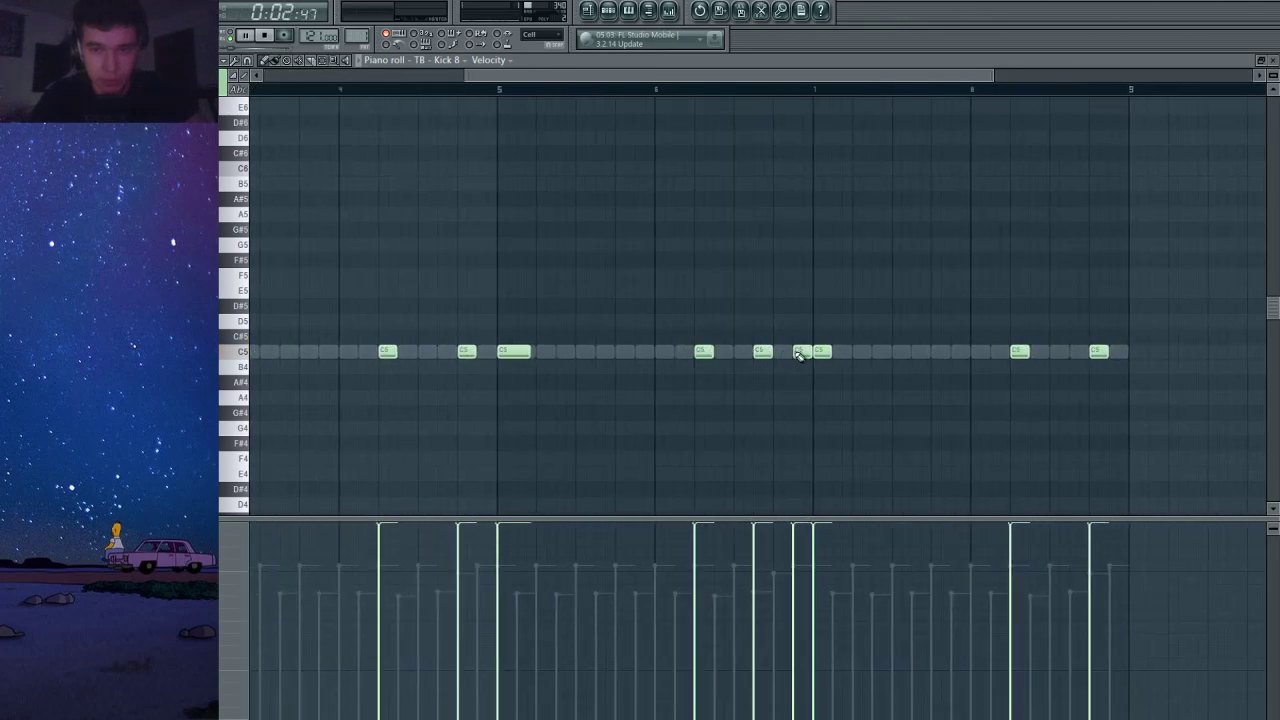
Add two adjacent kicks late in bar 7 and one before each bar 8 kick, then shift the last kick to the bar's final step.
left_click(921, 354)
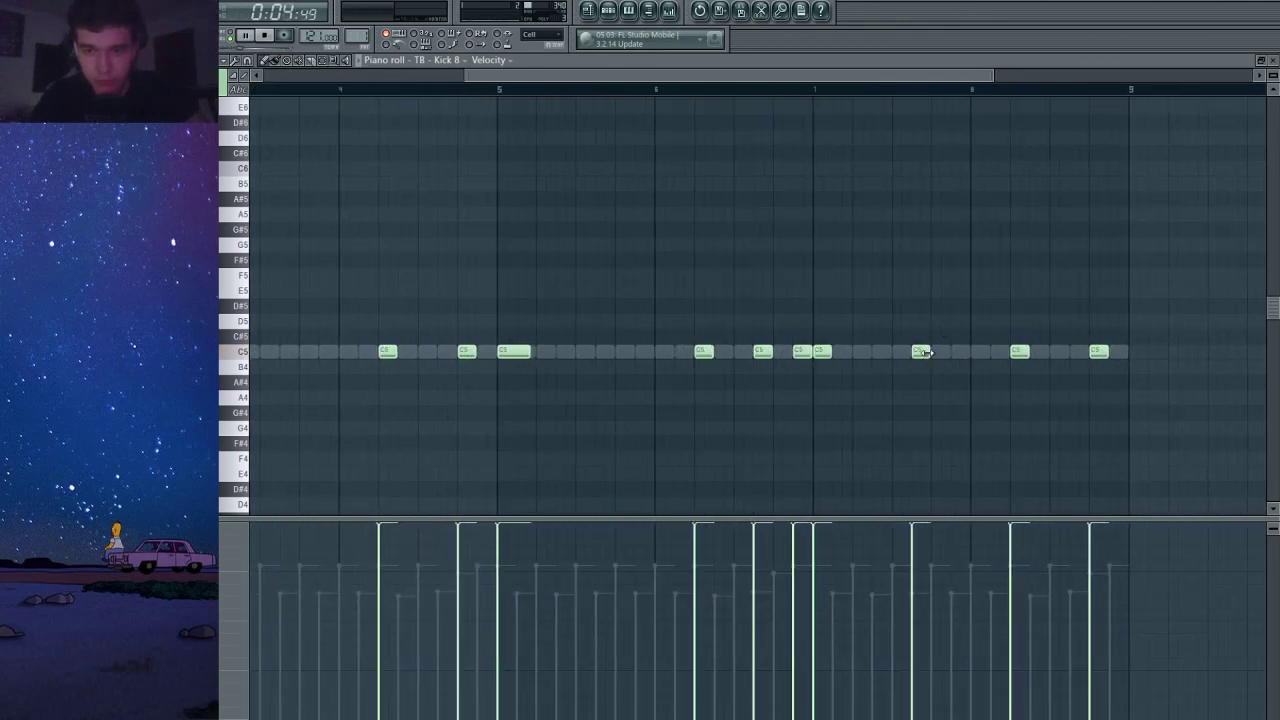
left_click(950, 354)
left_click_drag(951, 354, 943, 352)
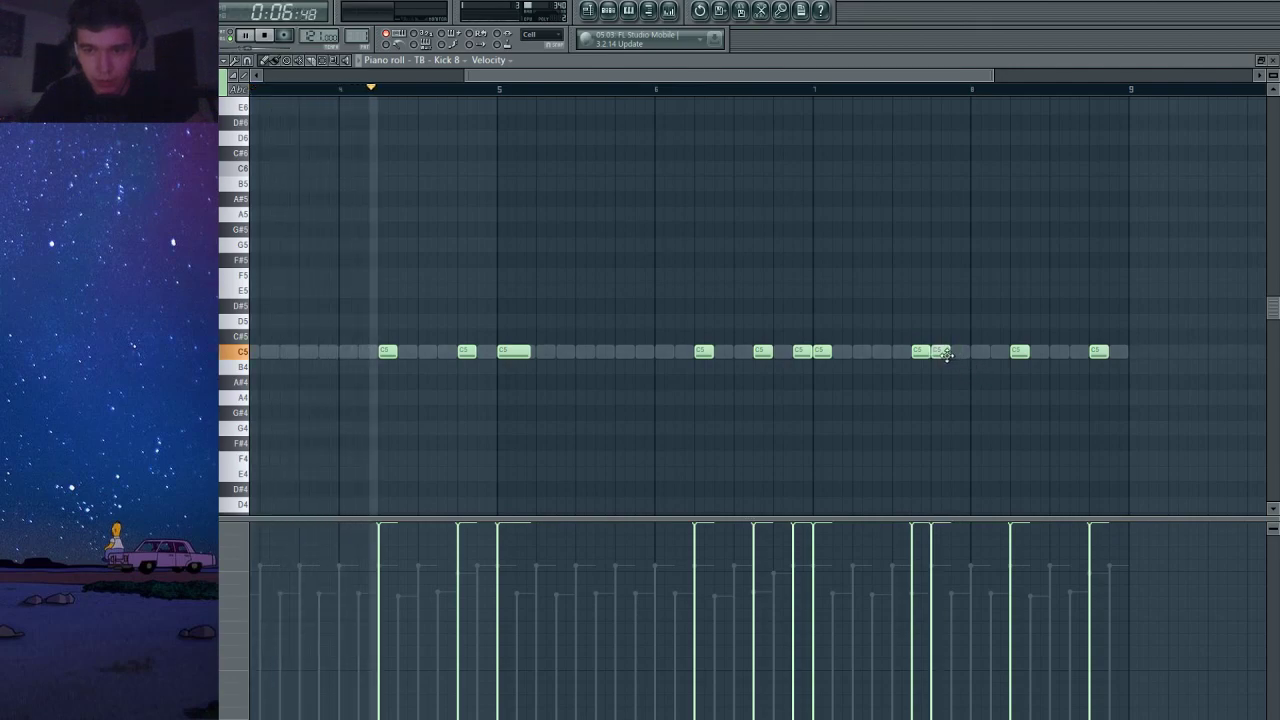
left_click(999, 352)
left_click(1077, 353)
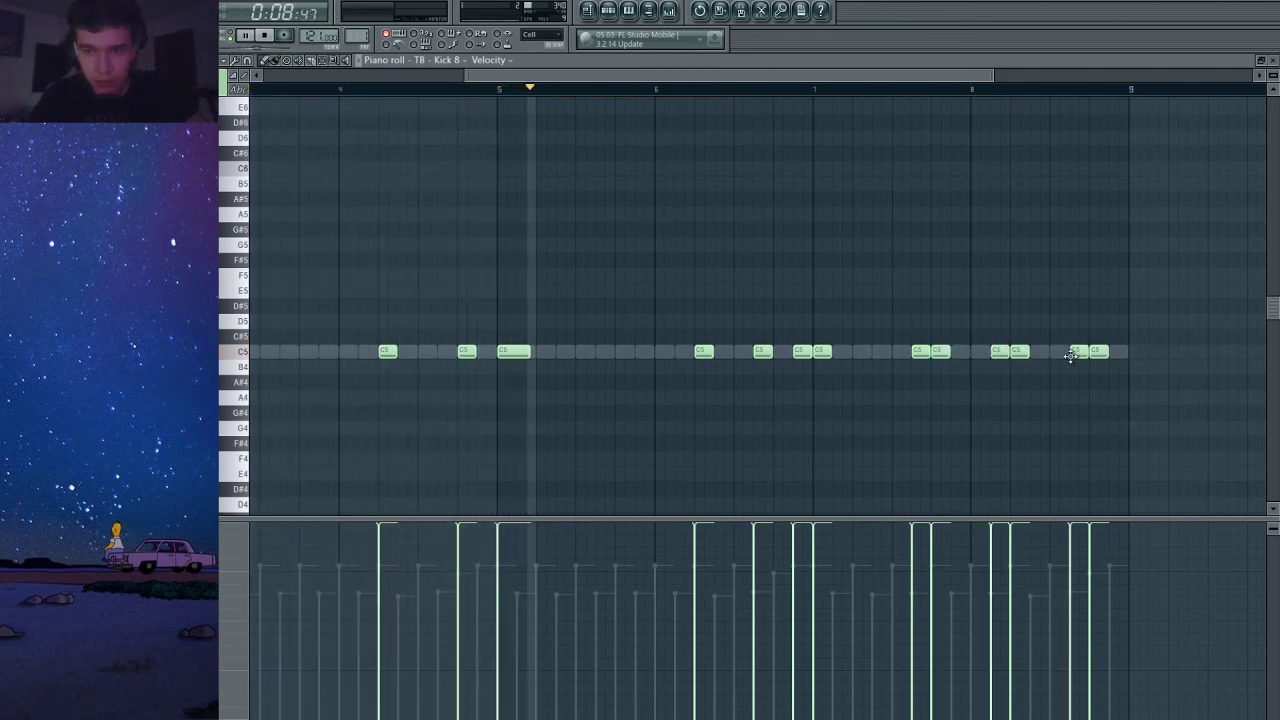
left_click_drag(1100, 353, 1114, 358)
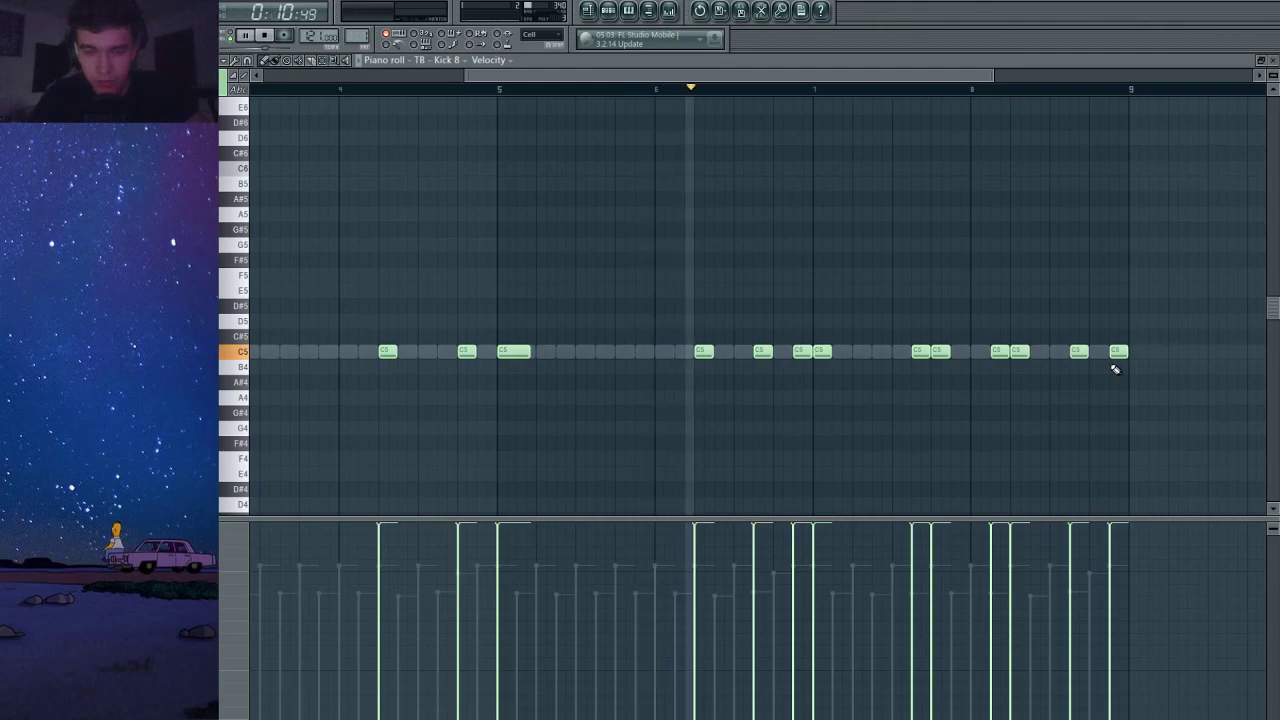
Close the kick's piano roll, listen to the loop with the new kick pattern, and stop playback.
scroll(825, 412, "down", 3)
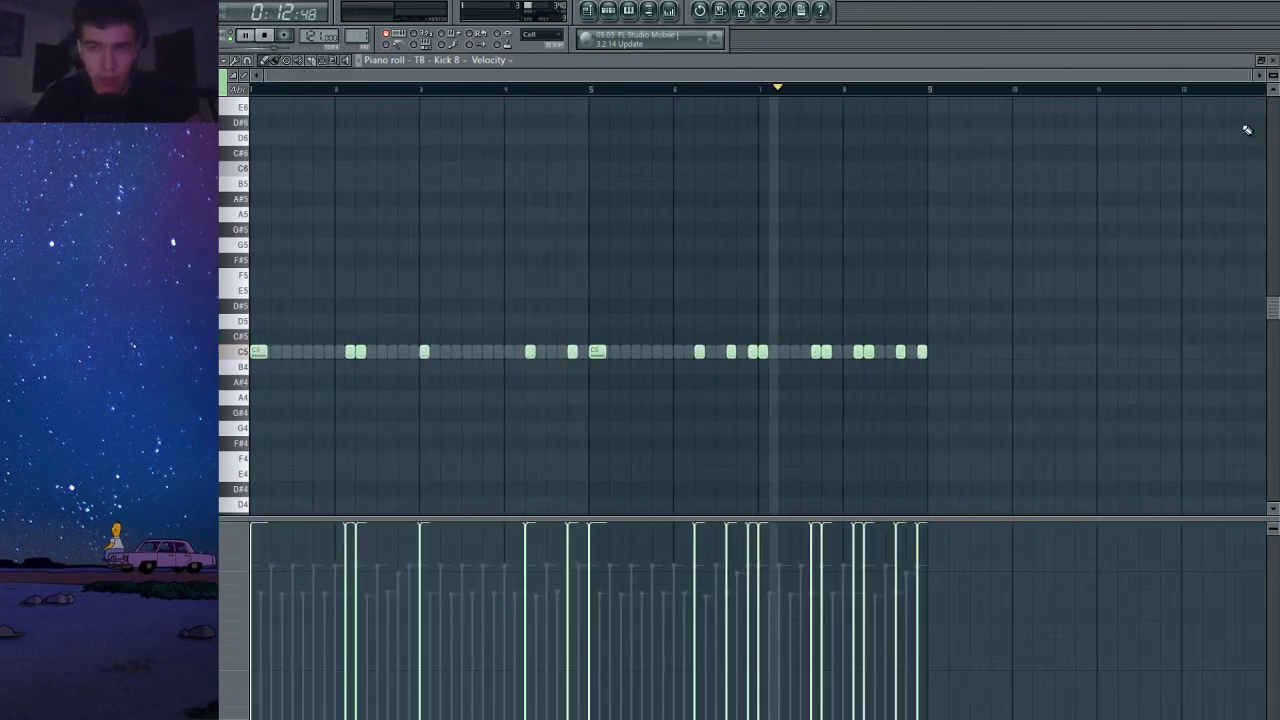
left_click(1273, 61)
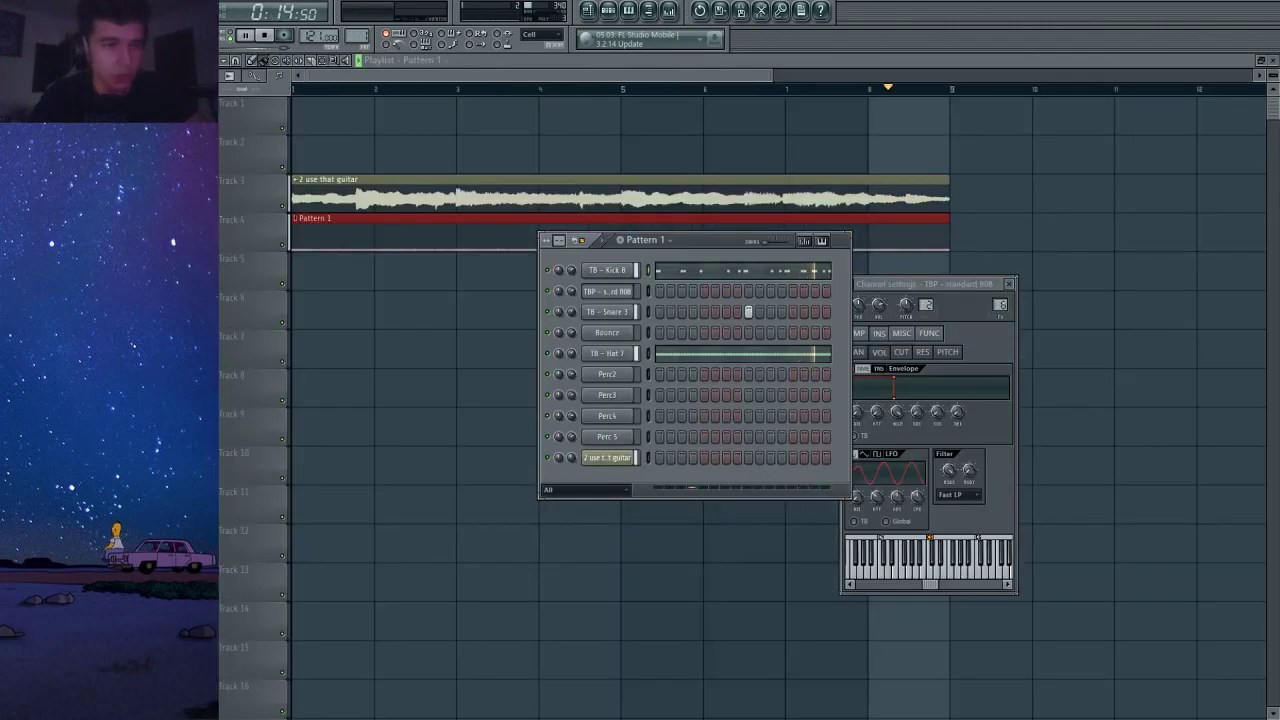
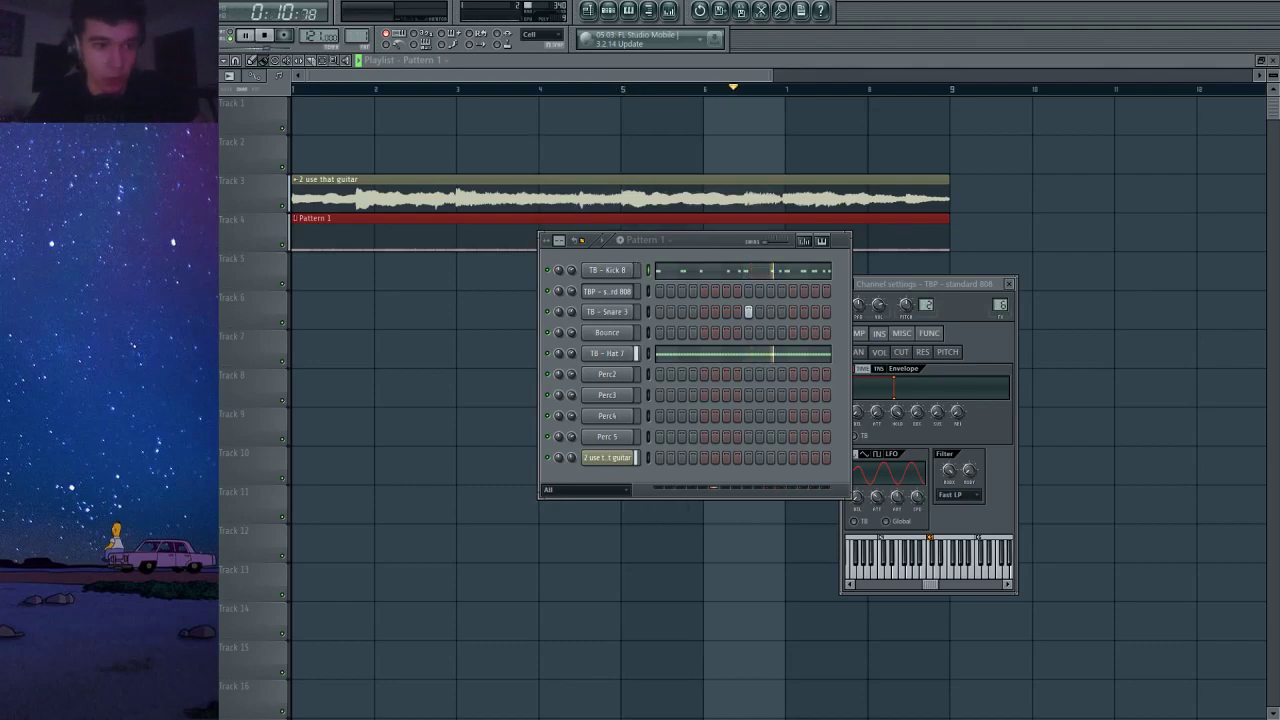
key("space")
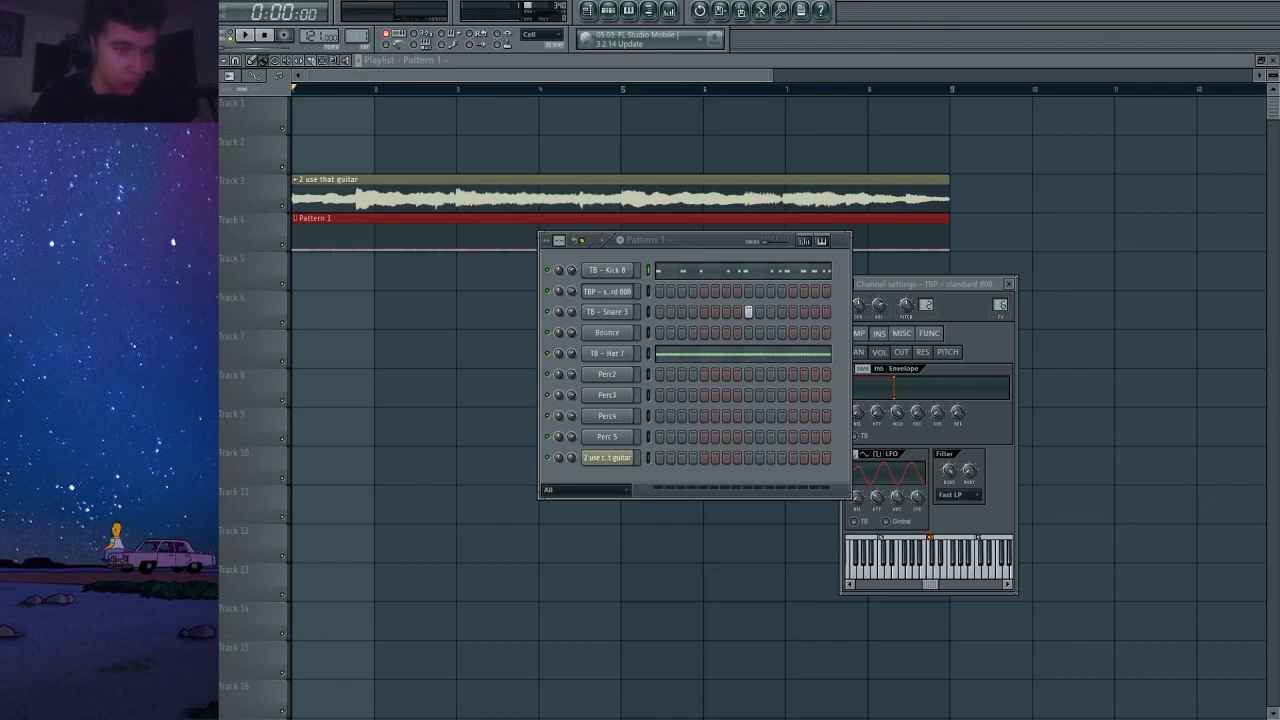
Audition MISERY KICK (6) in the kick channel, replace it with MISERY KICK (5), and restart the loop.
left_click_drag(120, 420, 571, 267)
key("space")
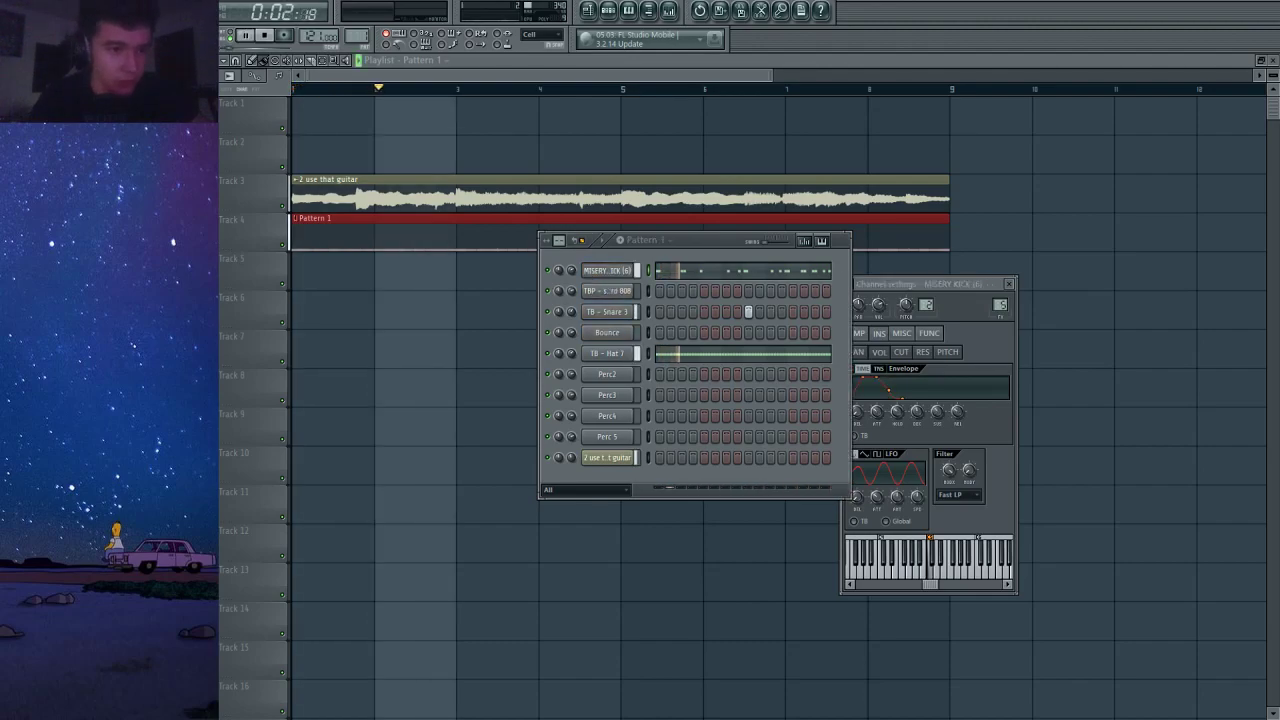
left_click_drag(120, 410, 598, 276)
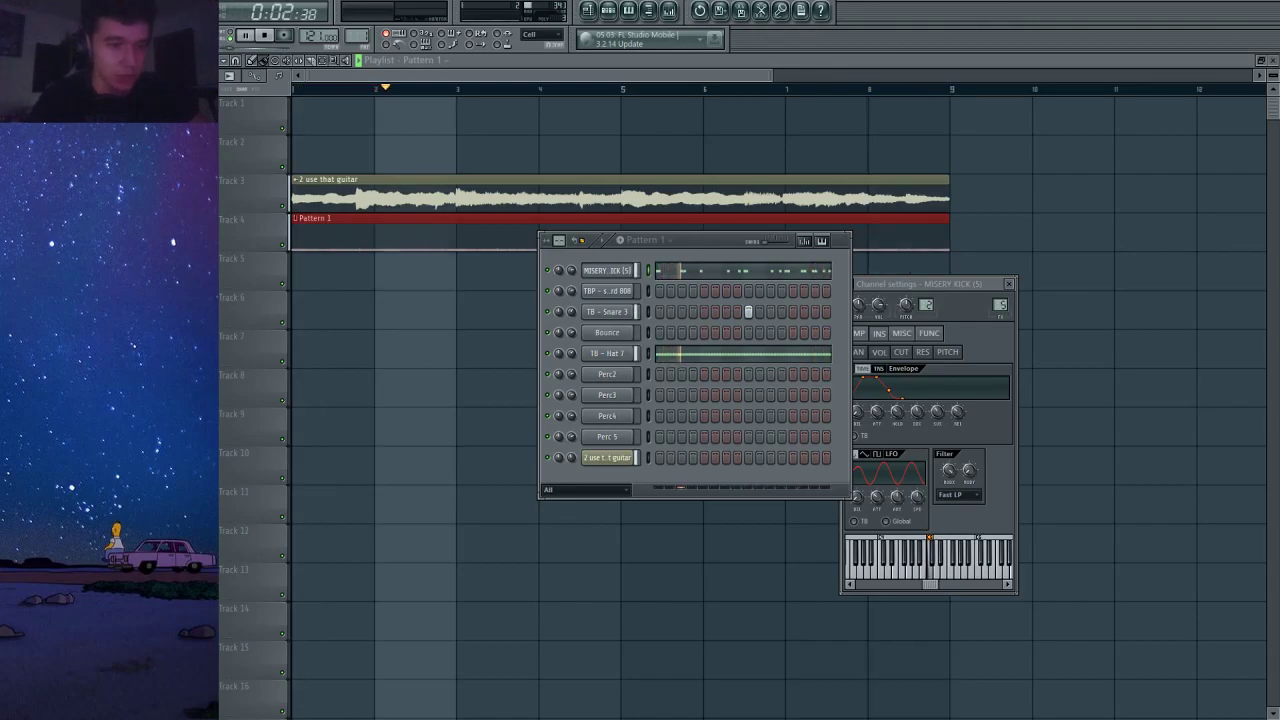
key("space")
key("space")
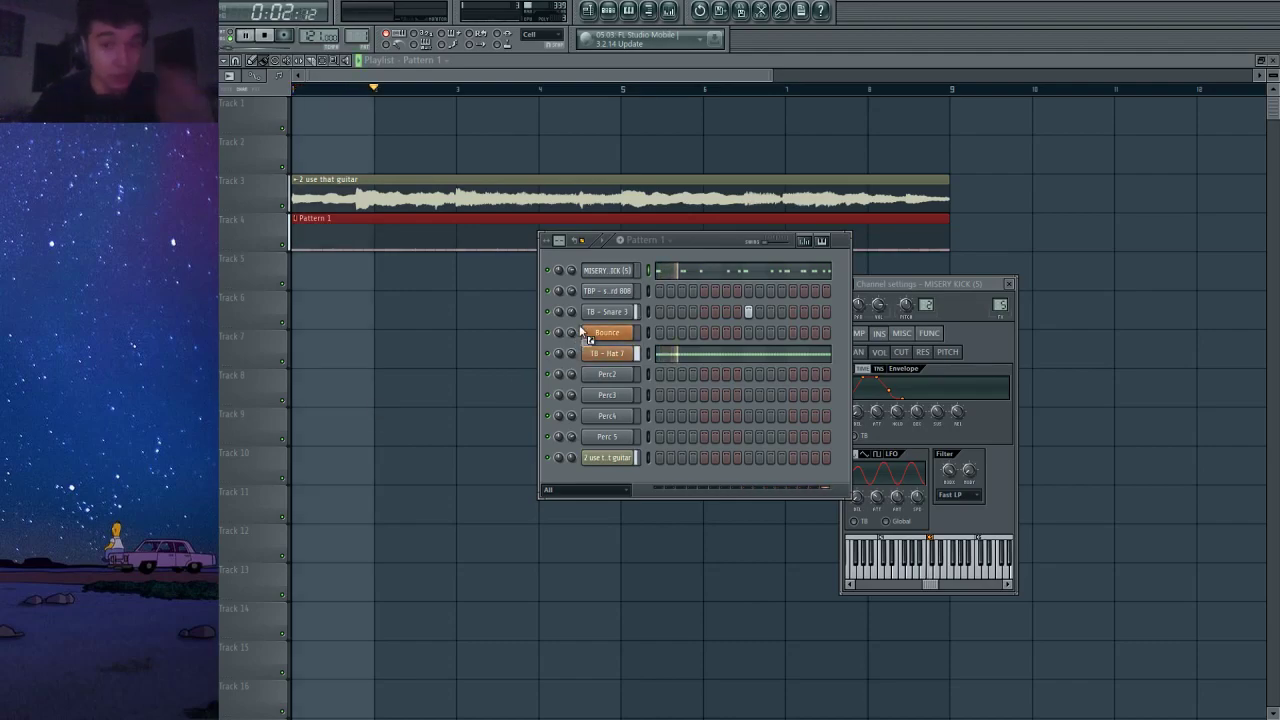
Load MISERY HAT (5) into the Perc2 channel, place a hit on step 5, and send it to the piano roll.
left_click_drag(612, 420, 612, 376)
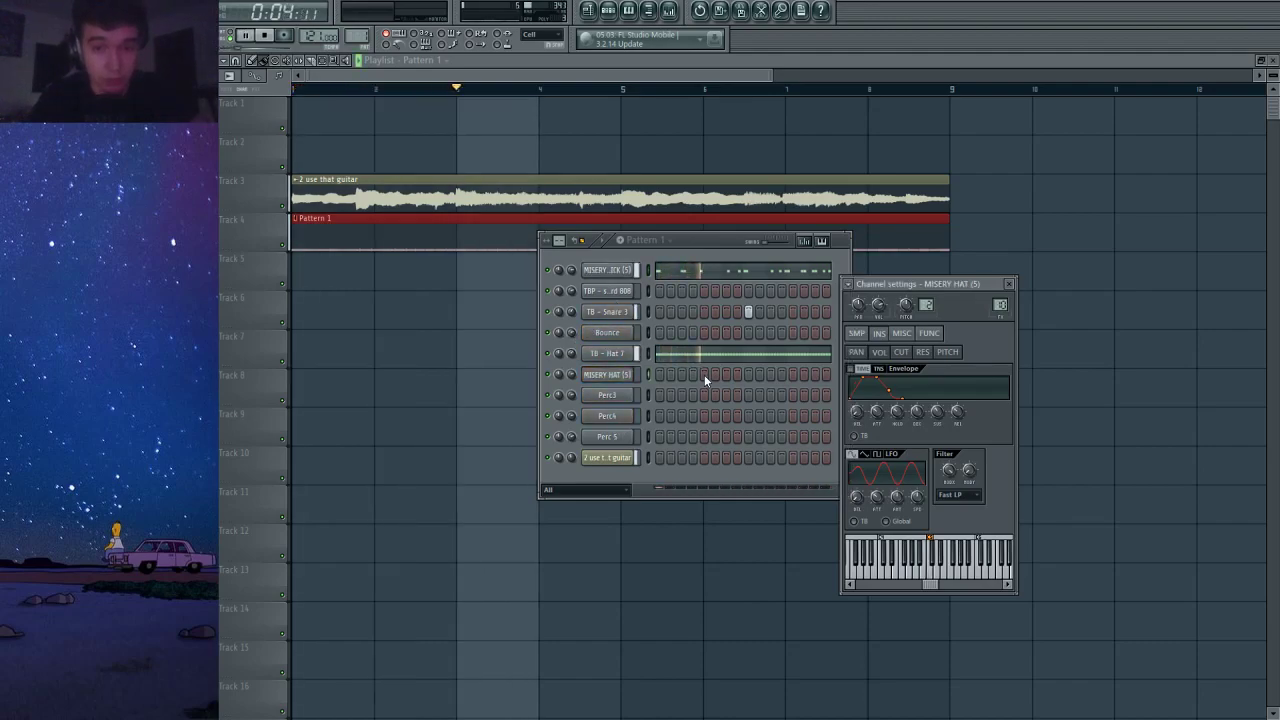
left_click(704, 374)
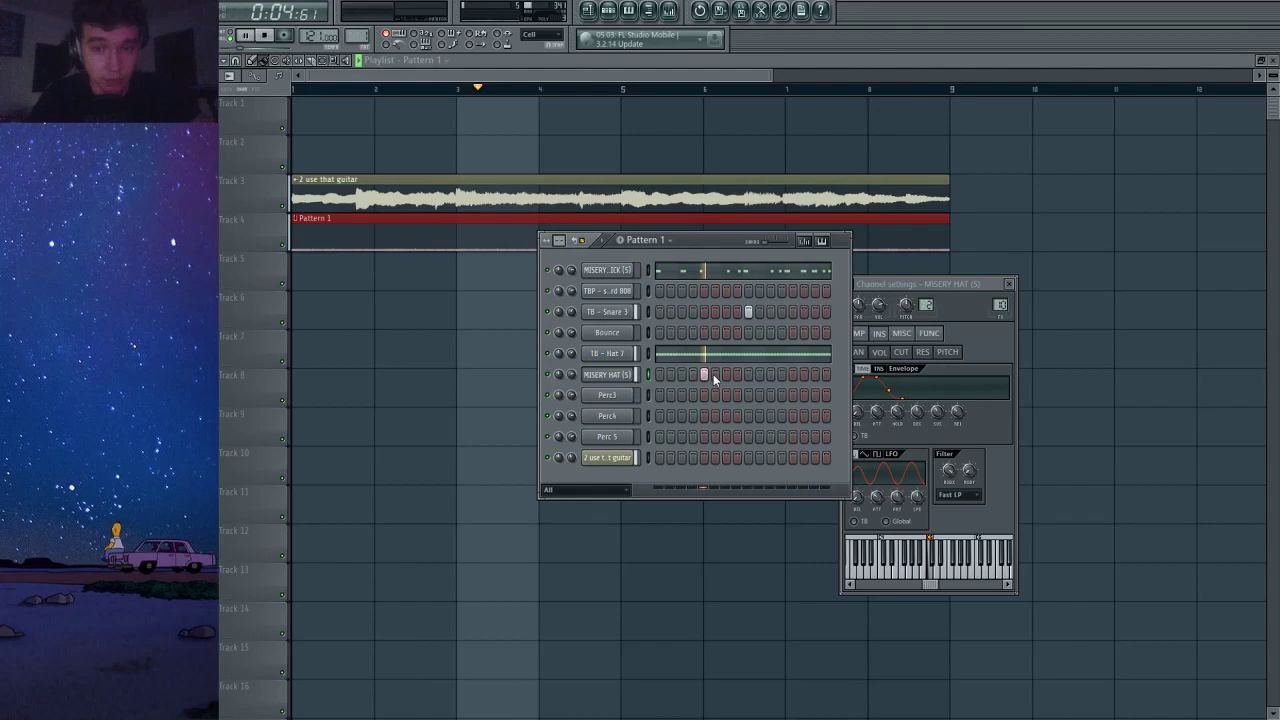
right_click(614, 376)
left_click(650, 379)
Delete every second MISERY HAT (5) note so only the hits in bars 1, 3, 5 and 7 remain, and close the piano roll.
scroll(609, 355, "down", 7)
right_click(440, 305)
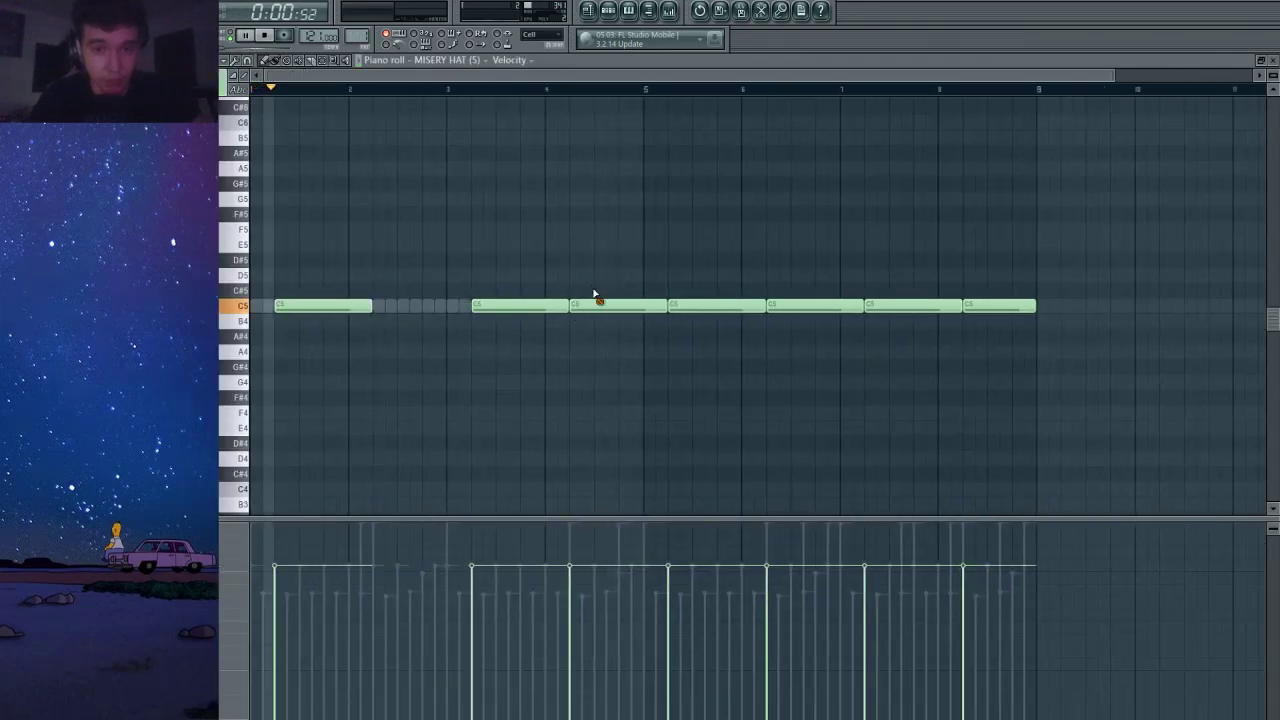
right_click(630, 305)
right_click(820, 305)
right_click(1000, 305)
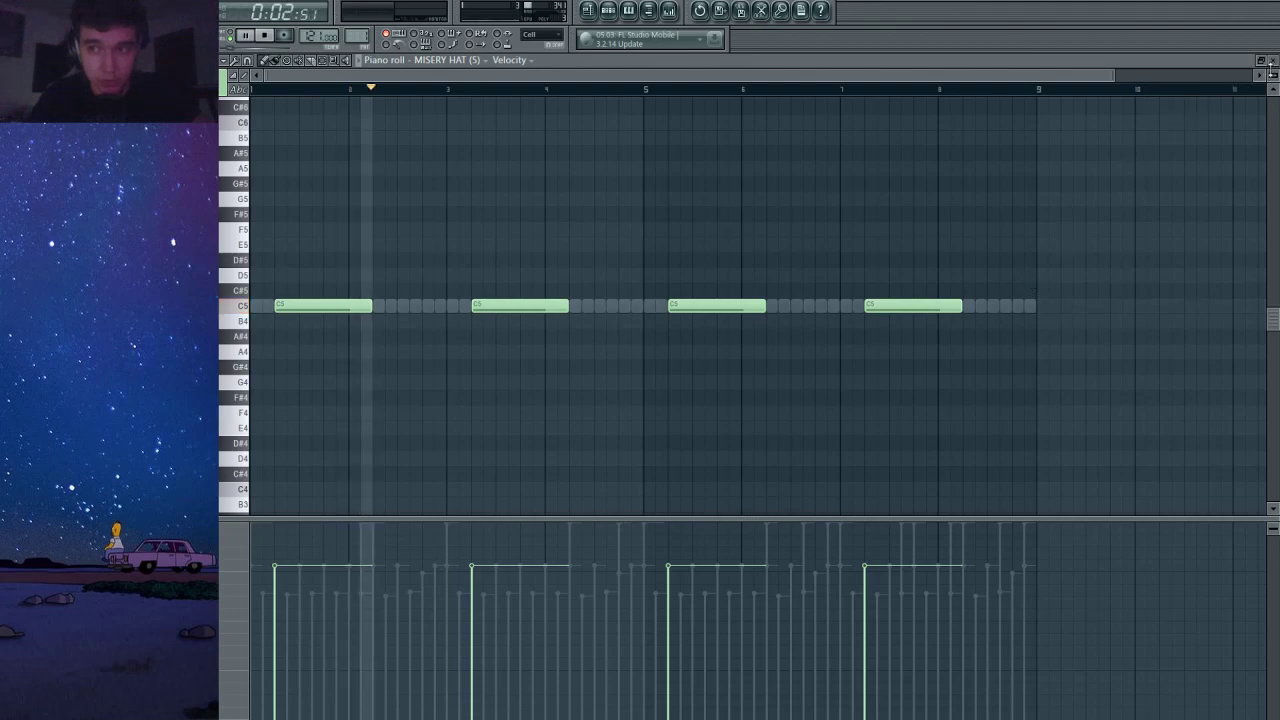
key("Escape")
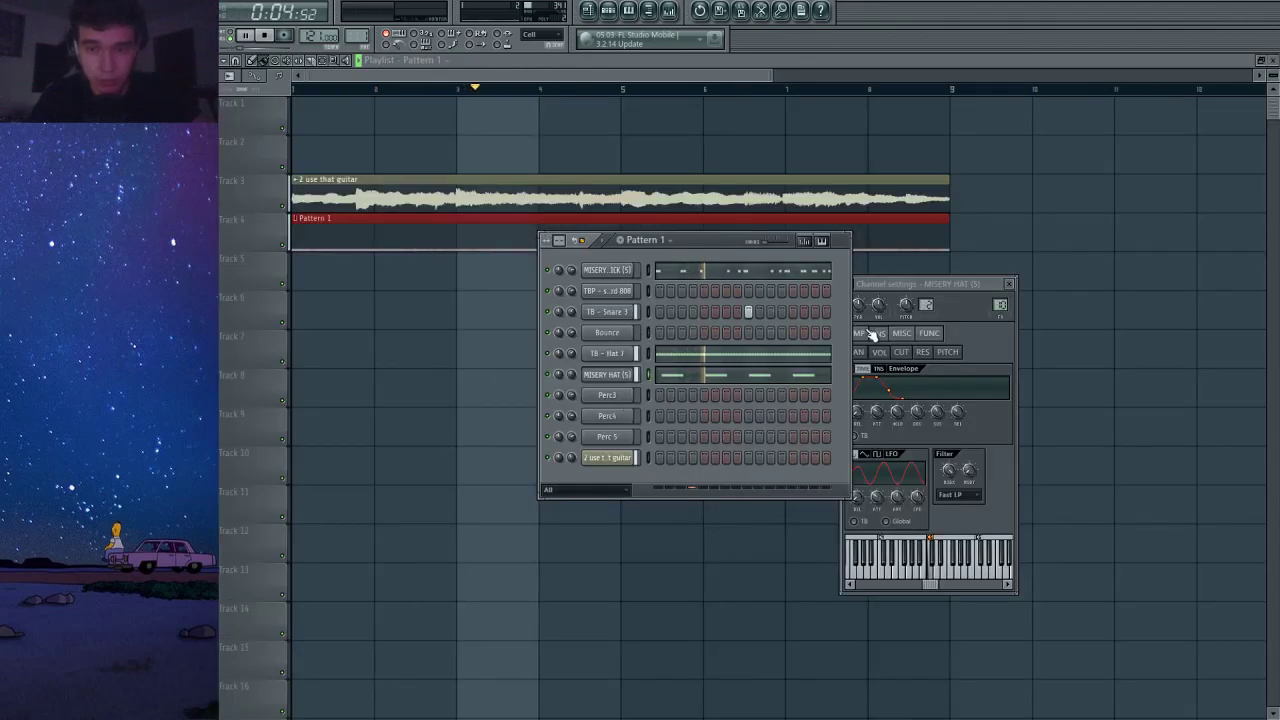
Normalize the MISERY HAT (5) sample in its channel settings.
left_click(862, 334)
left_click(857, 425)
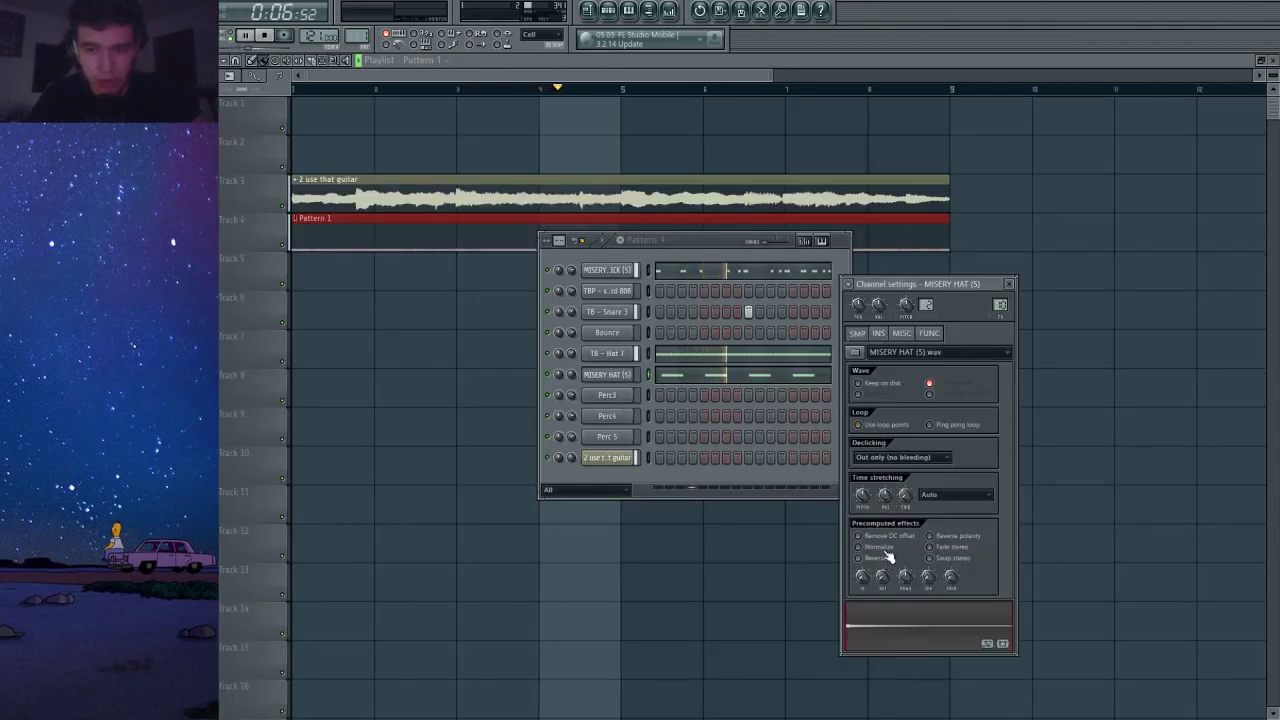
left_click(857, 547)
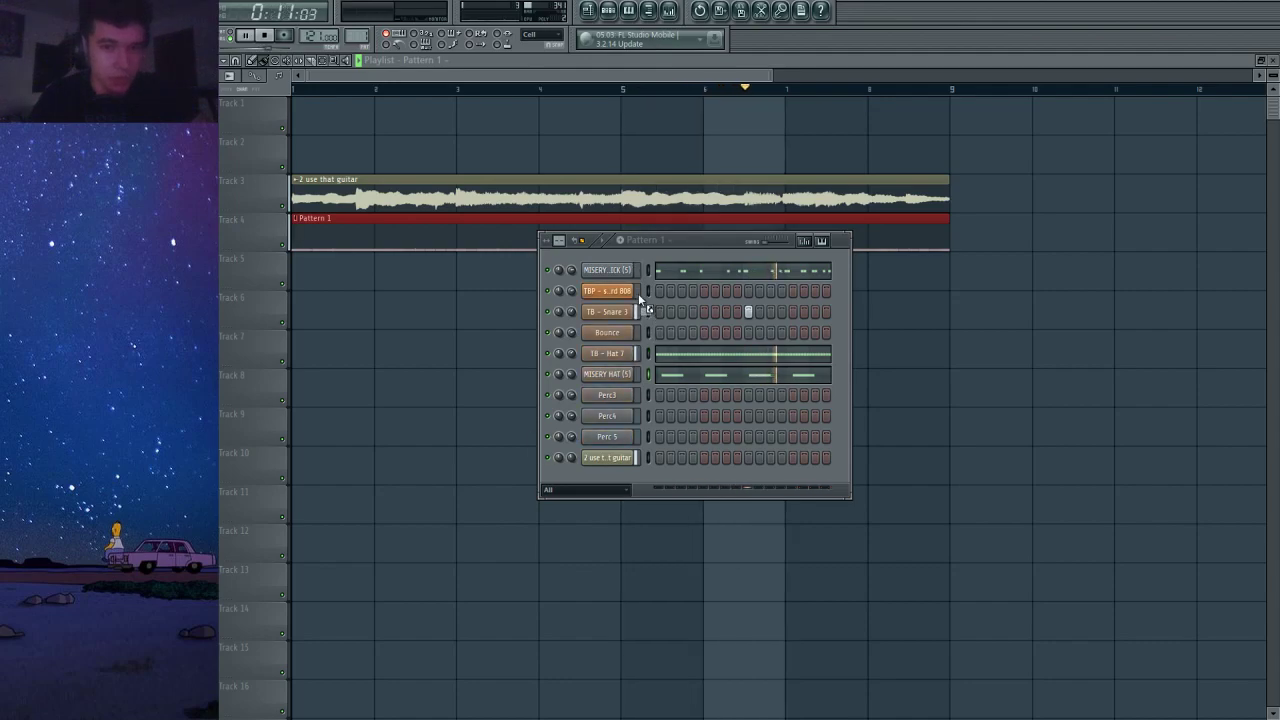
Load the Bass 3 sample into the Perc3 channel and enable its volume envelope.
left_click_drag(618, 334, 620, 393)
left_click(615, 398)
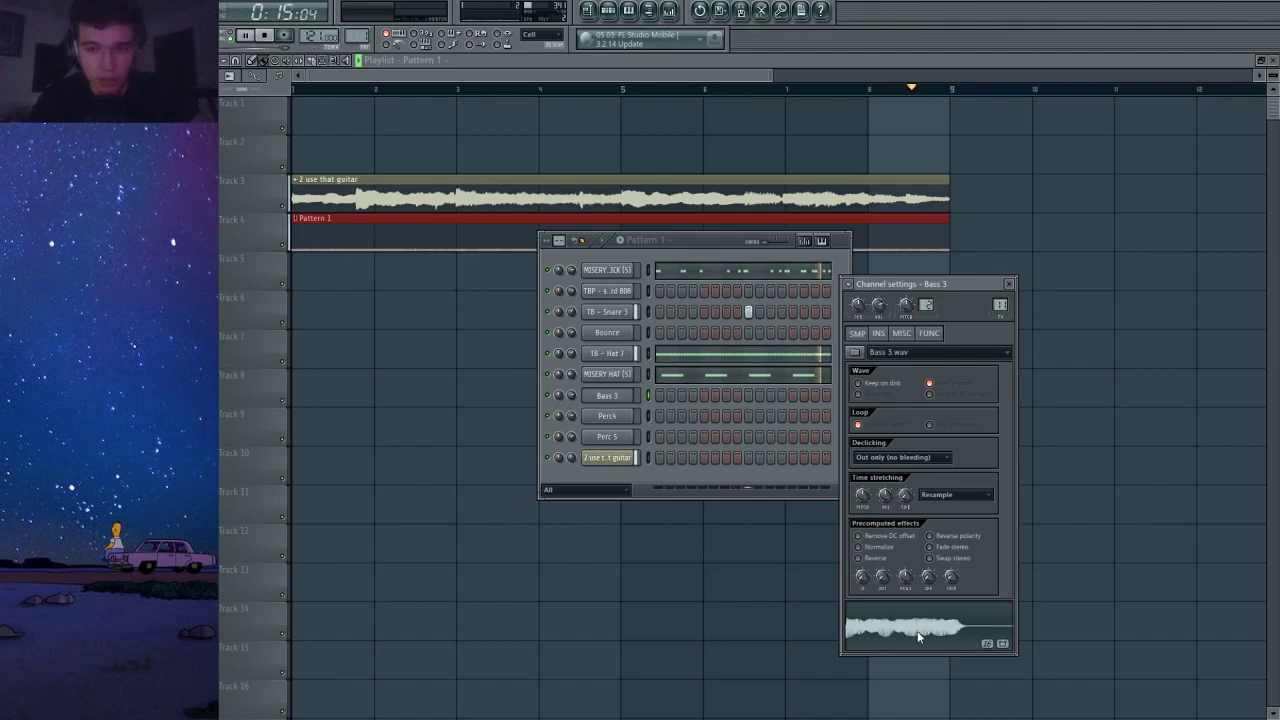
left_click(878, 333)
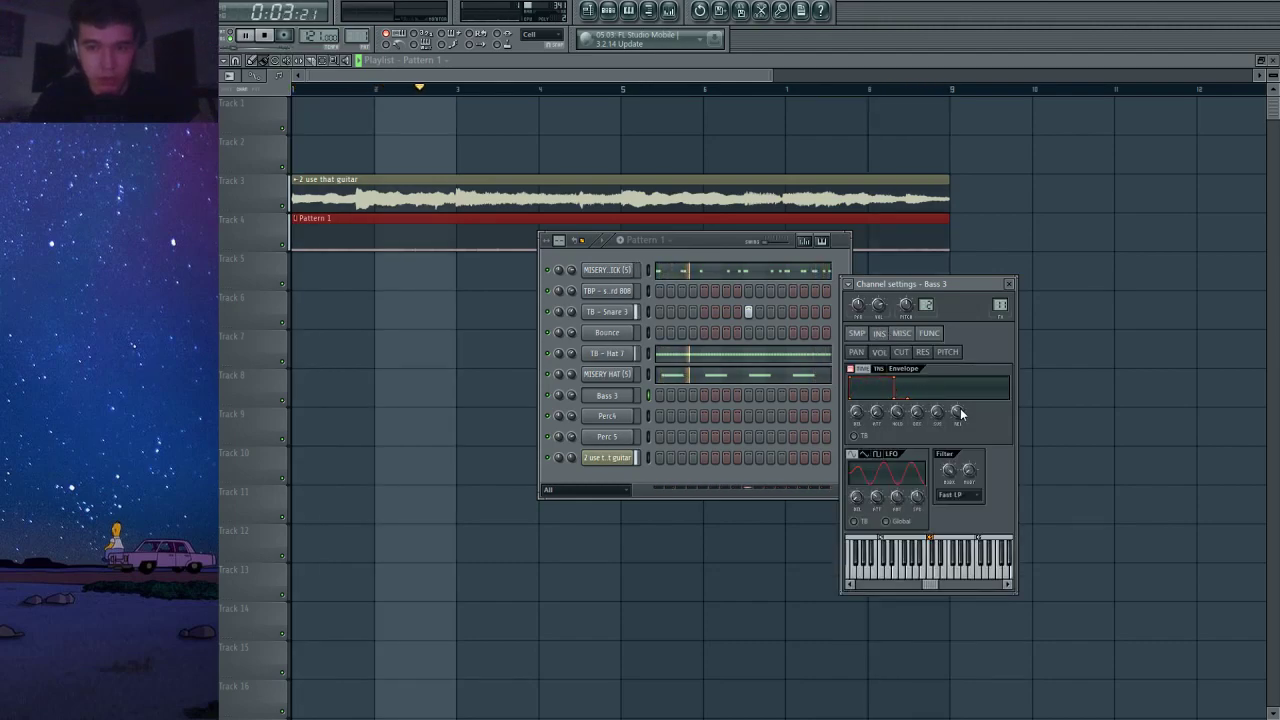
Open the 2 use that guitar clip in Edison, detect its note pitches, play it through, and close Edison.
double_click(448, 206)
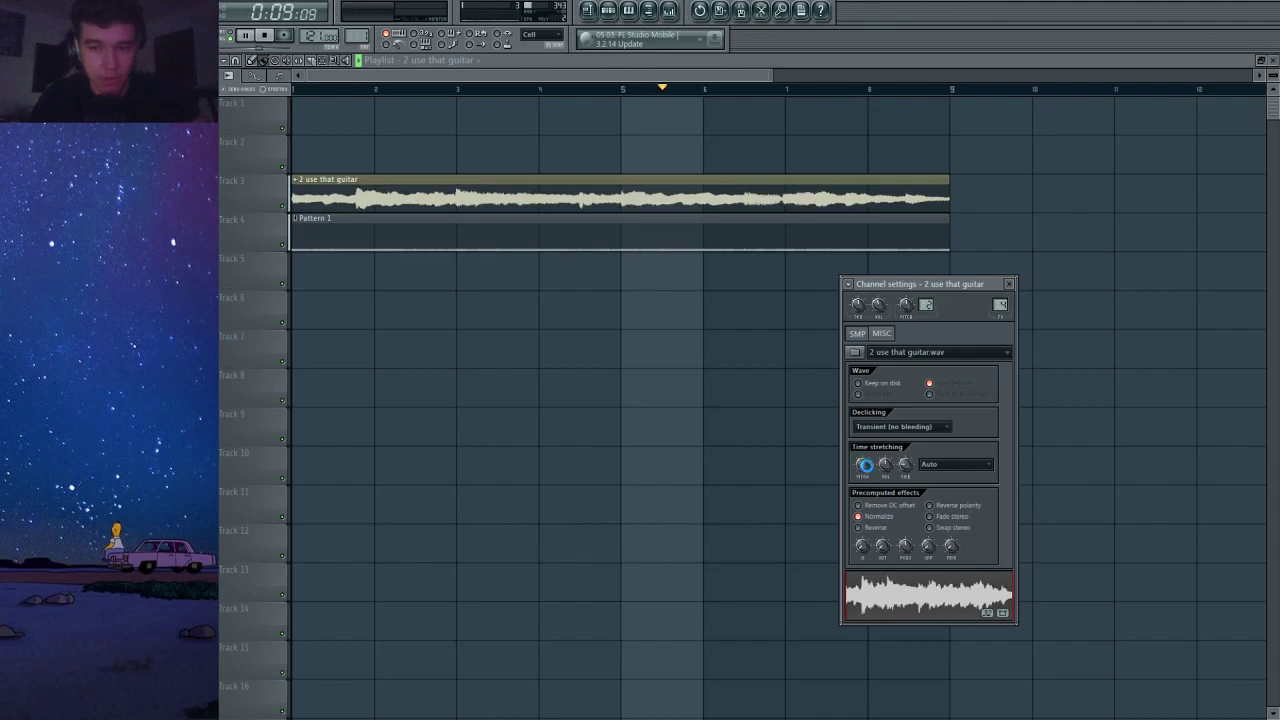
key("ctrl+e")
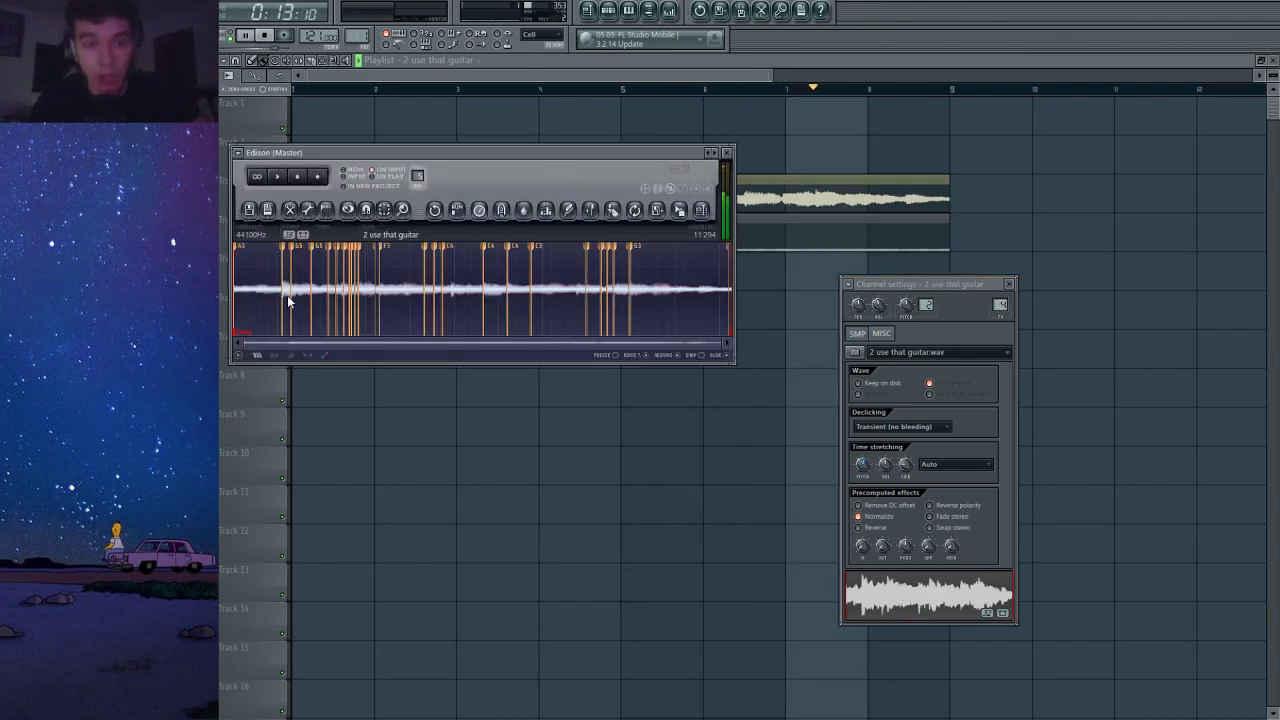
key("space")
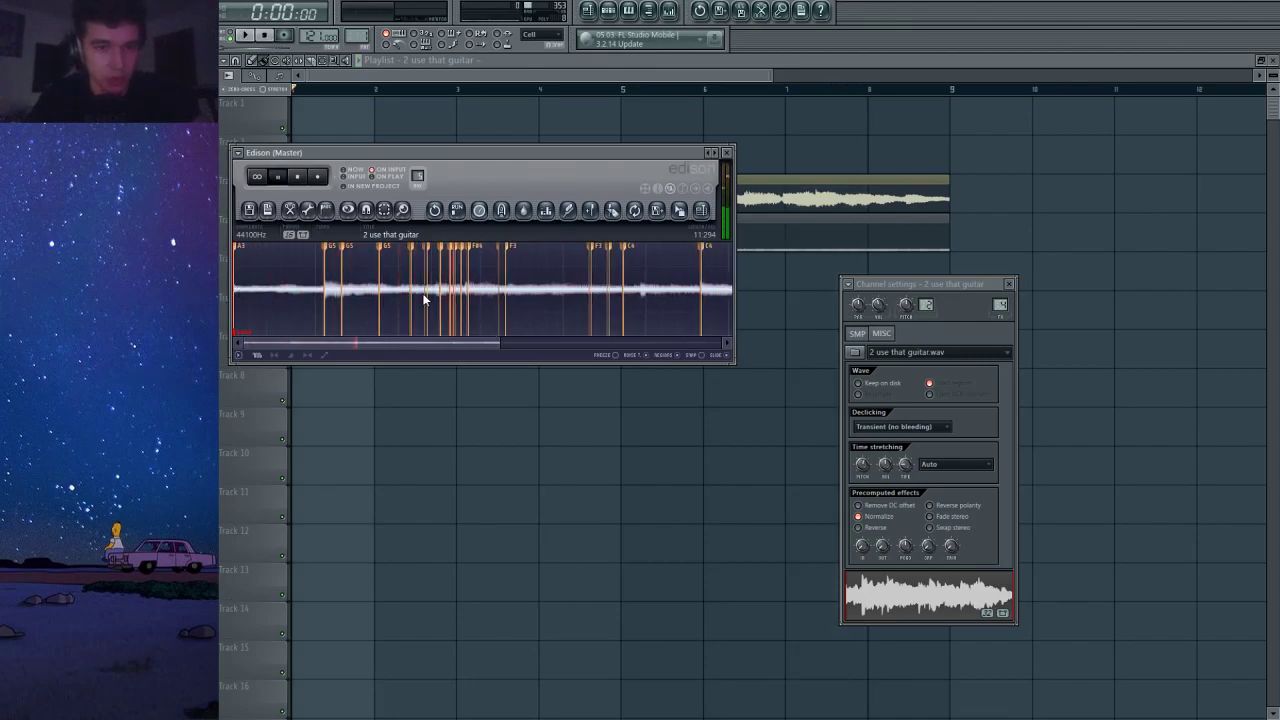
scroll(503, 307, "down", 2)
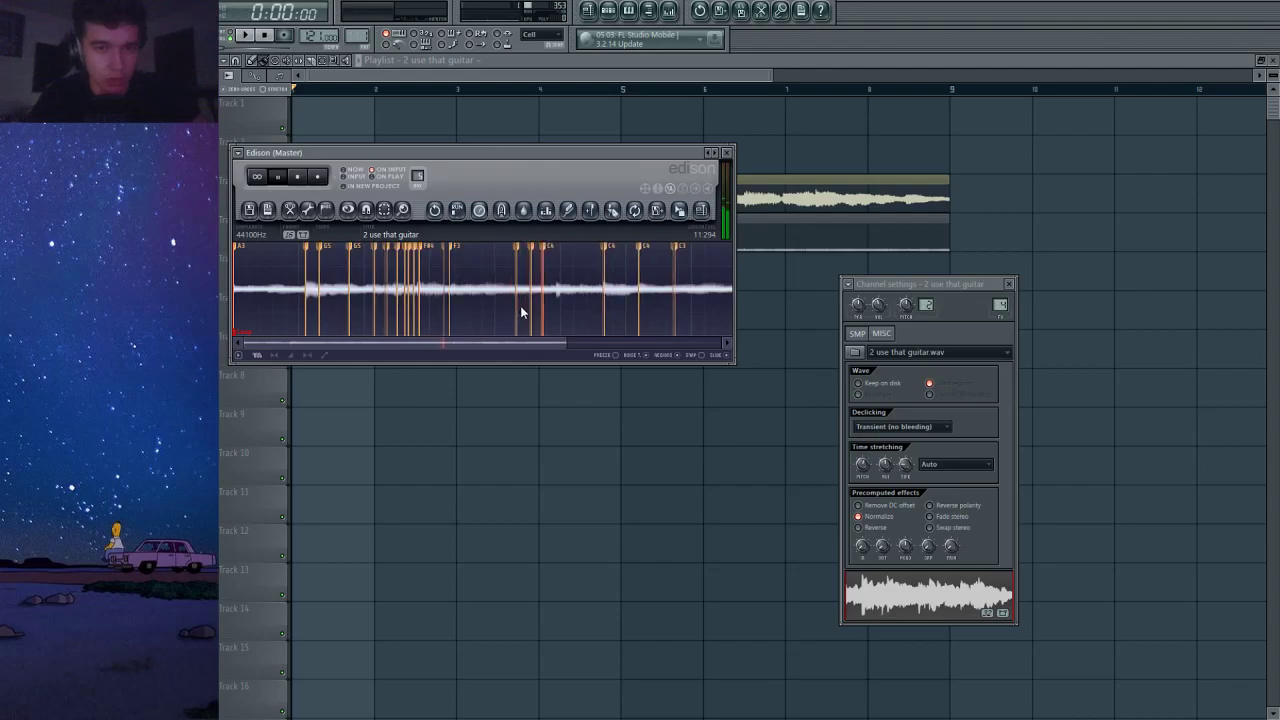
scroll(592, 320, "down", 3)
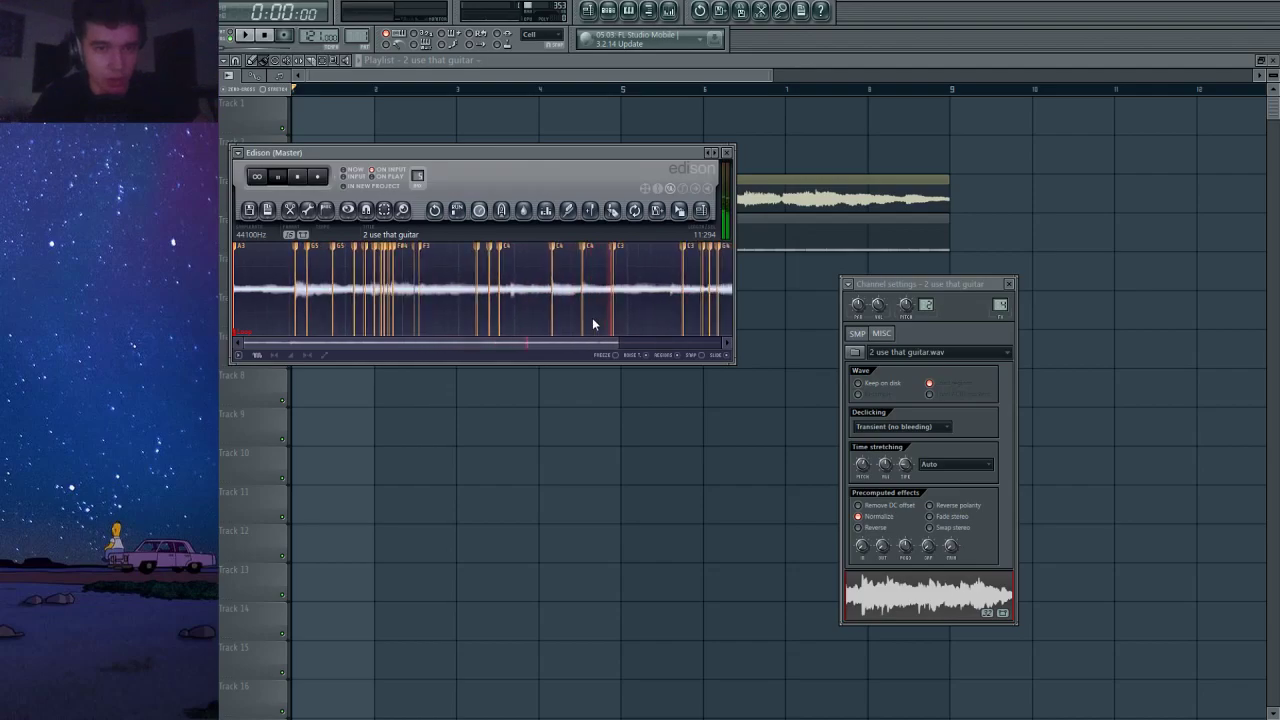
scroll(592, 320, "down", 2)
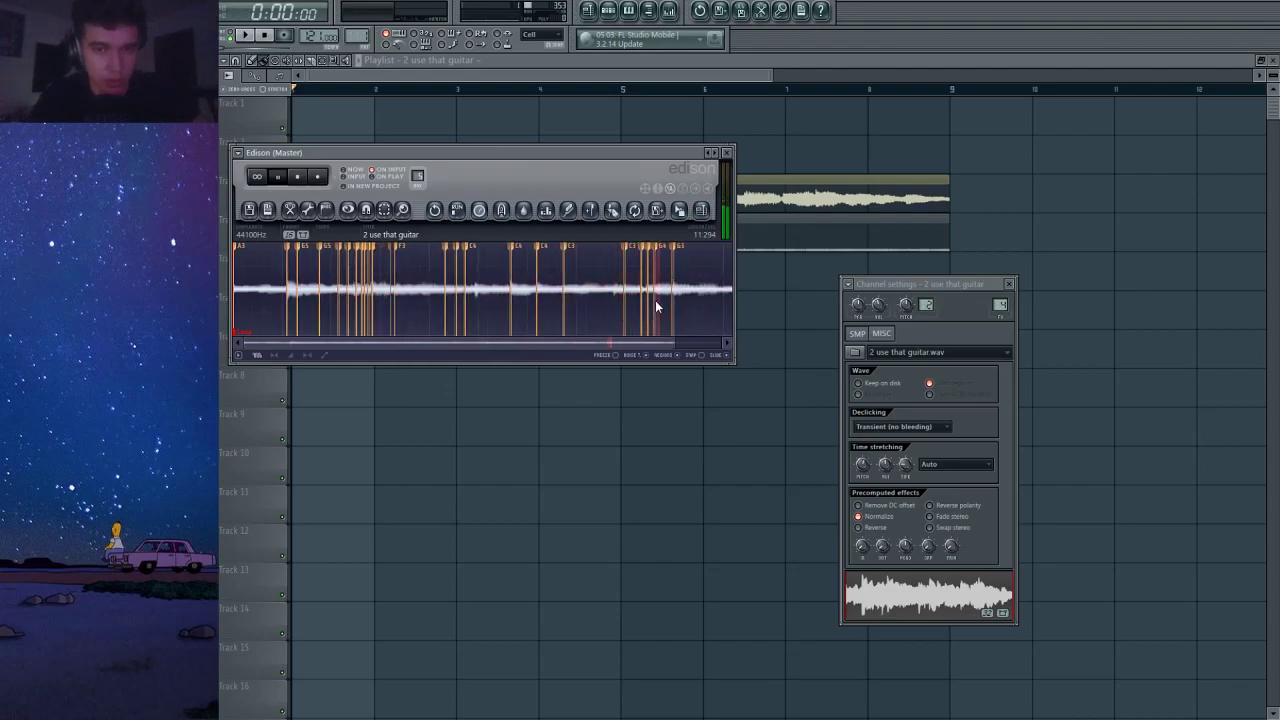
left_click(726, 153)
Try a note of about one bar on F5 and on B4 at the start of the standard 808's piano roll.
left_click(610, 10)
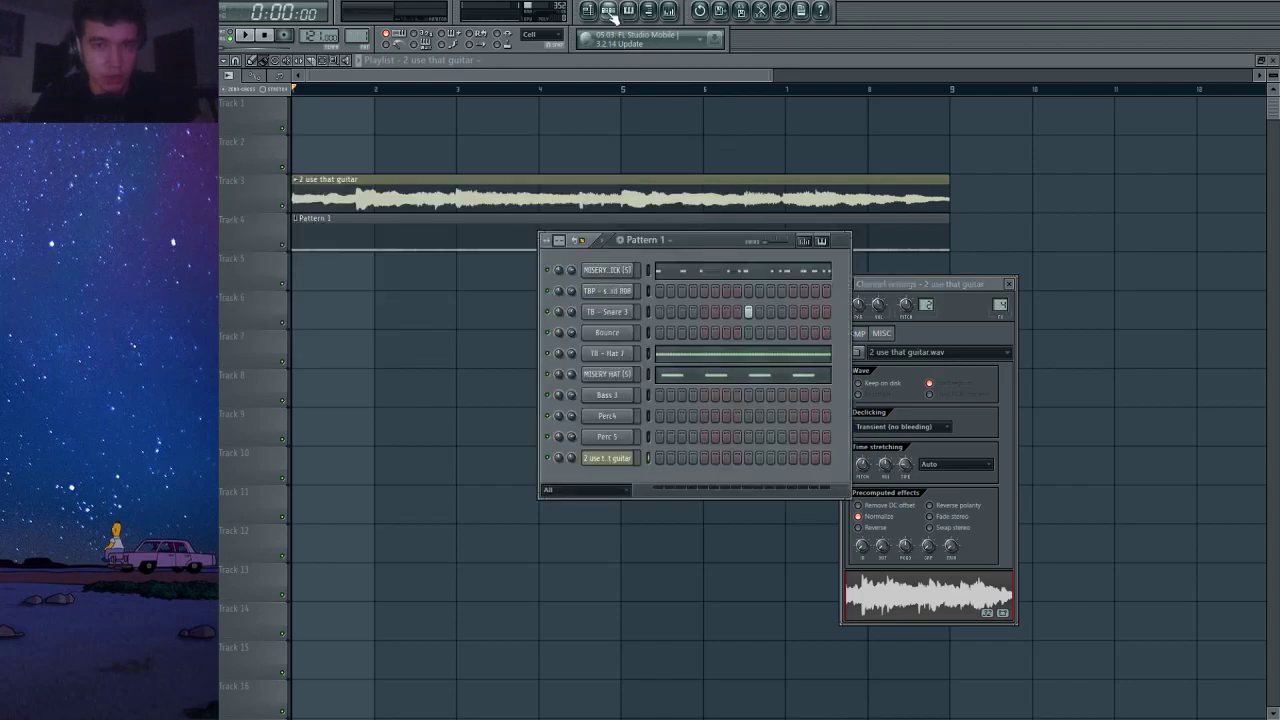
left_click(646, 291)
key("F7")
scroll(497, 277, "down", 3)
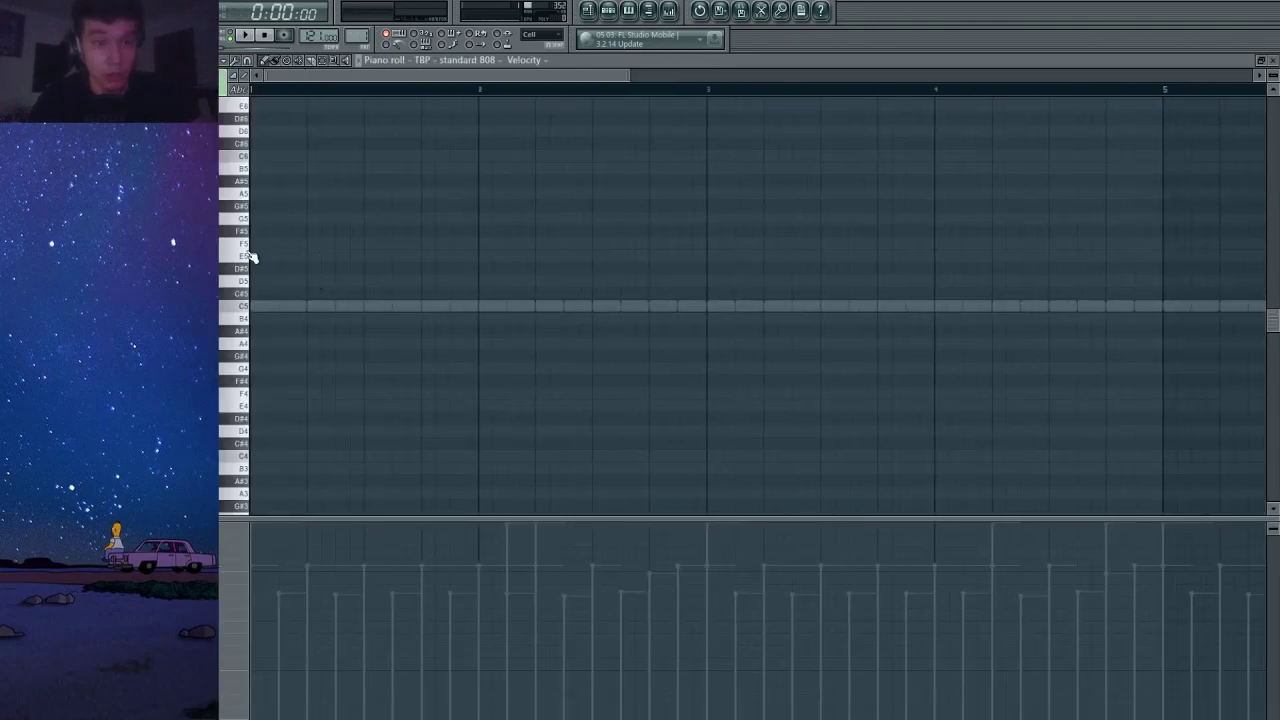
left_click(251, 247)
left_click_drag(276, 245, 488, 262)
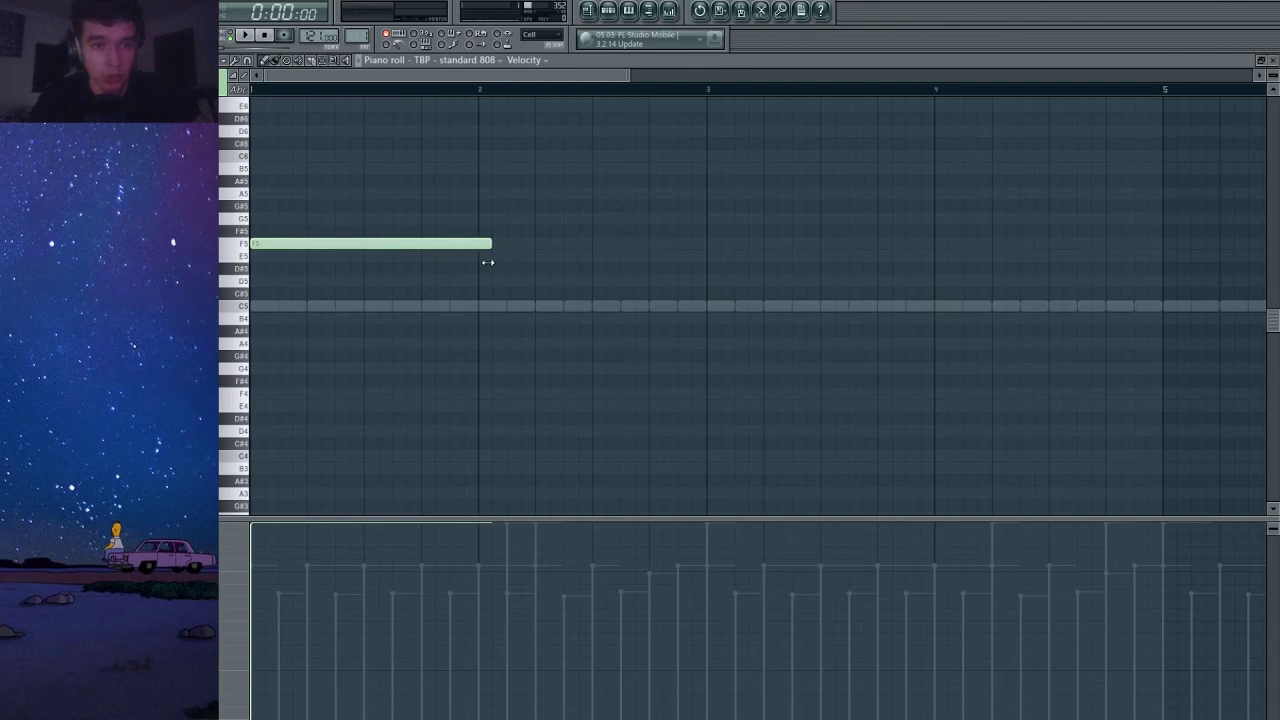
left_click_drag(338, 241, 314, 318)
key("space")
right_click(487, 318)
key("space")
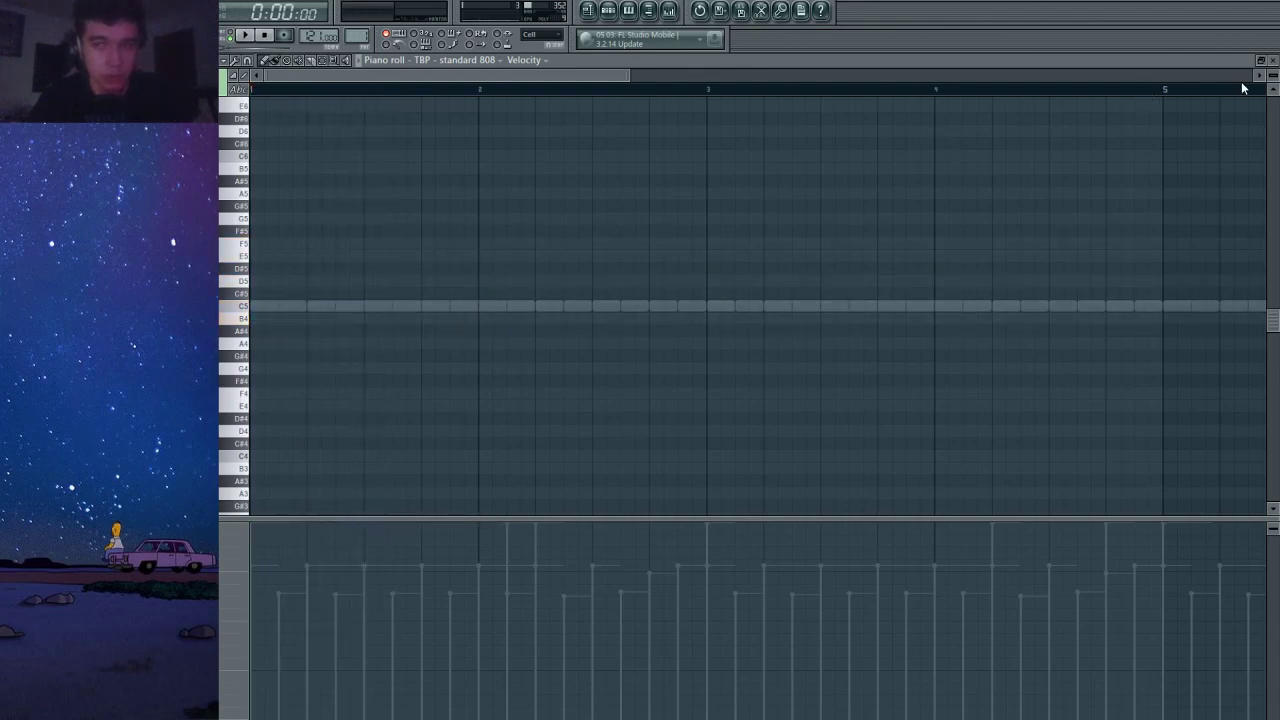
key("F5")
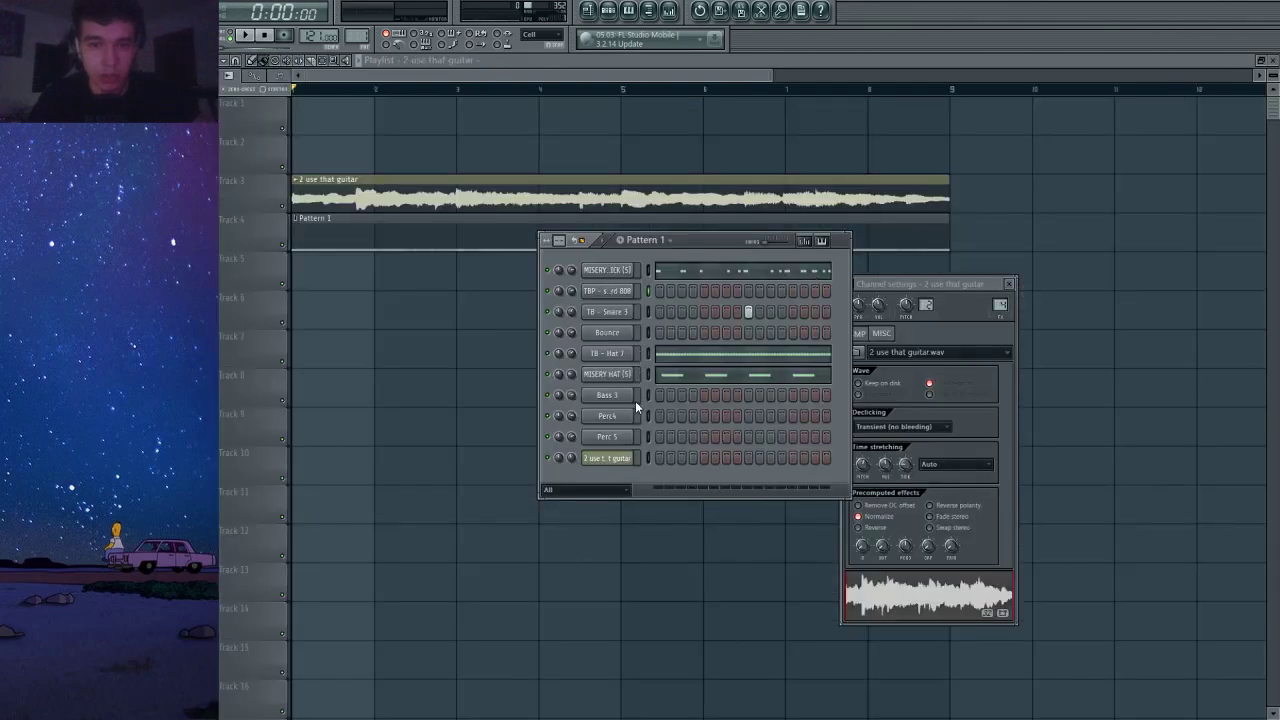
Place a B4 note at the start of Bass 3's piano roll and stretch it over bars 1 and 2 during playback.
key("F7")
left_click(262, 320)
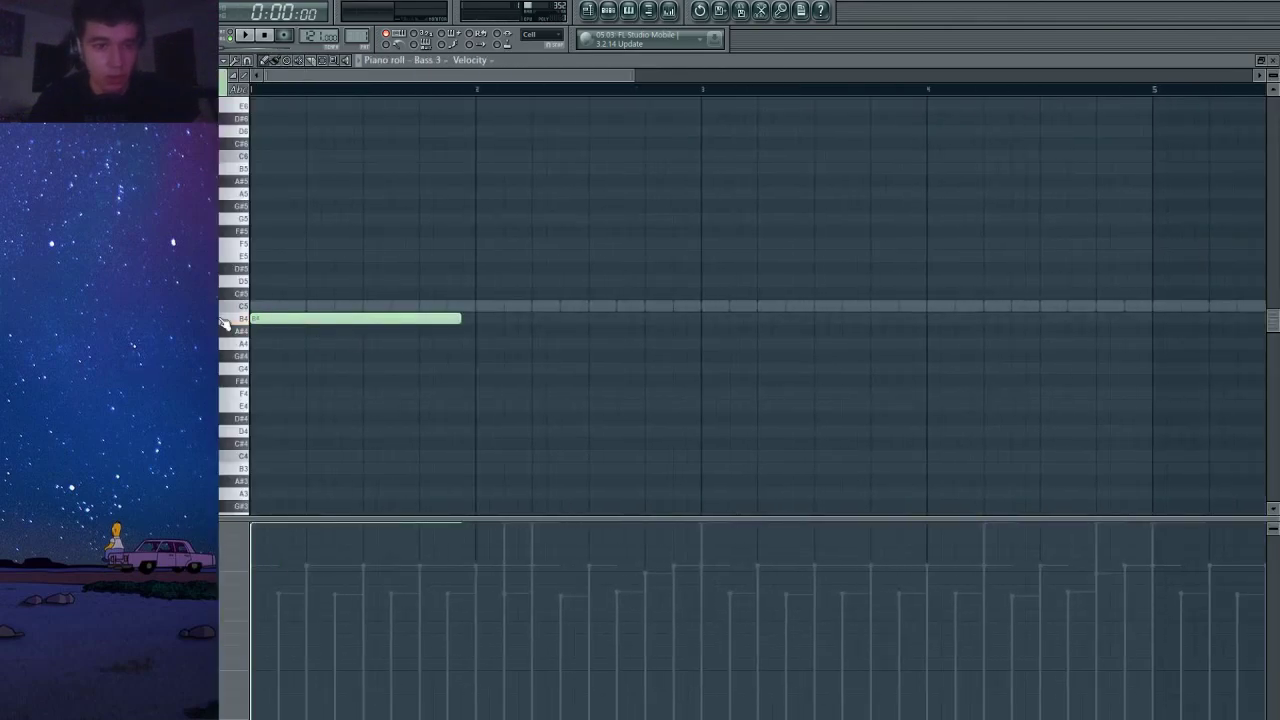
key("space")
left_click_drag(458, 319, 703, 331)
scroll(709, 322, "down", 3)
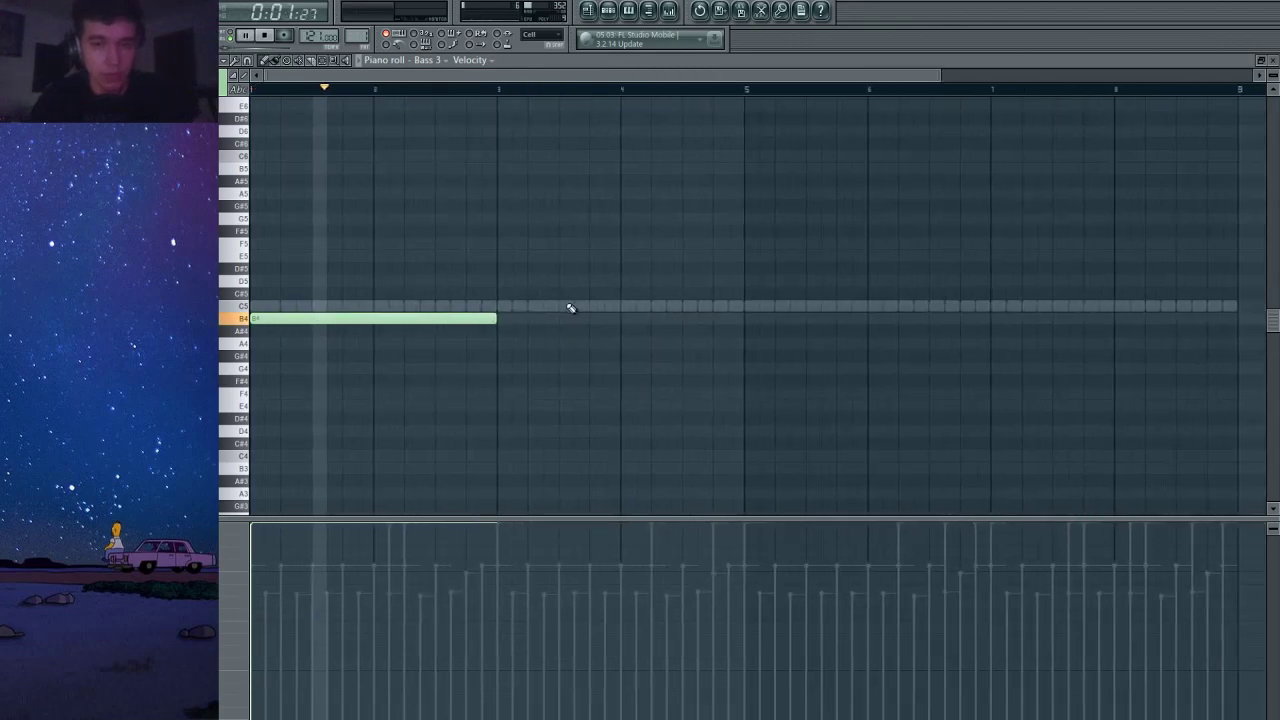
Add a two-bar G5 note across bars 3 and 4 of Bass 3, stop playback, and close the piano roll.
left_click(490, 227)
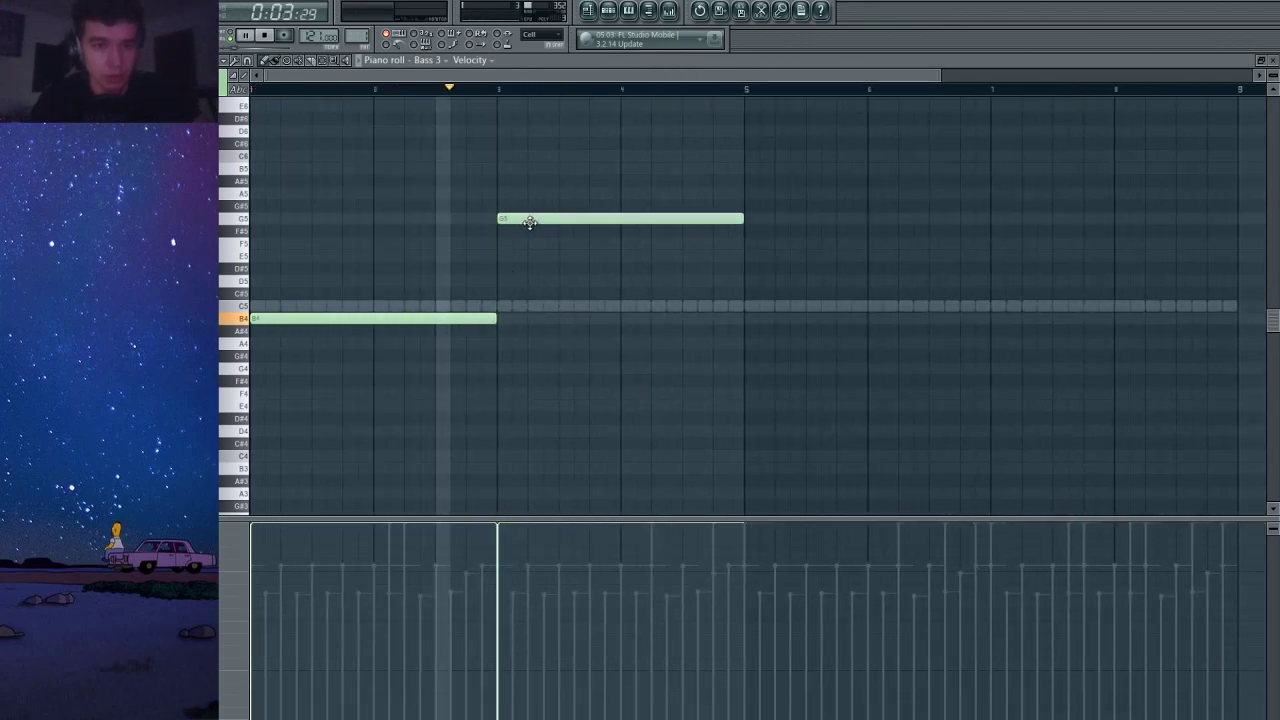
scroll(672, 219, "down", 2)
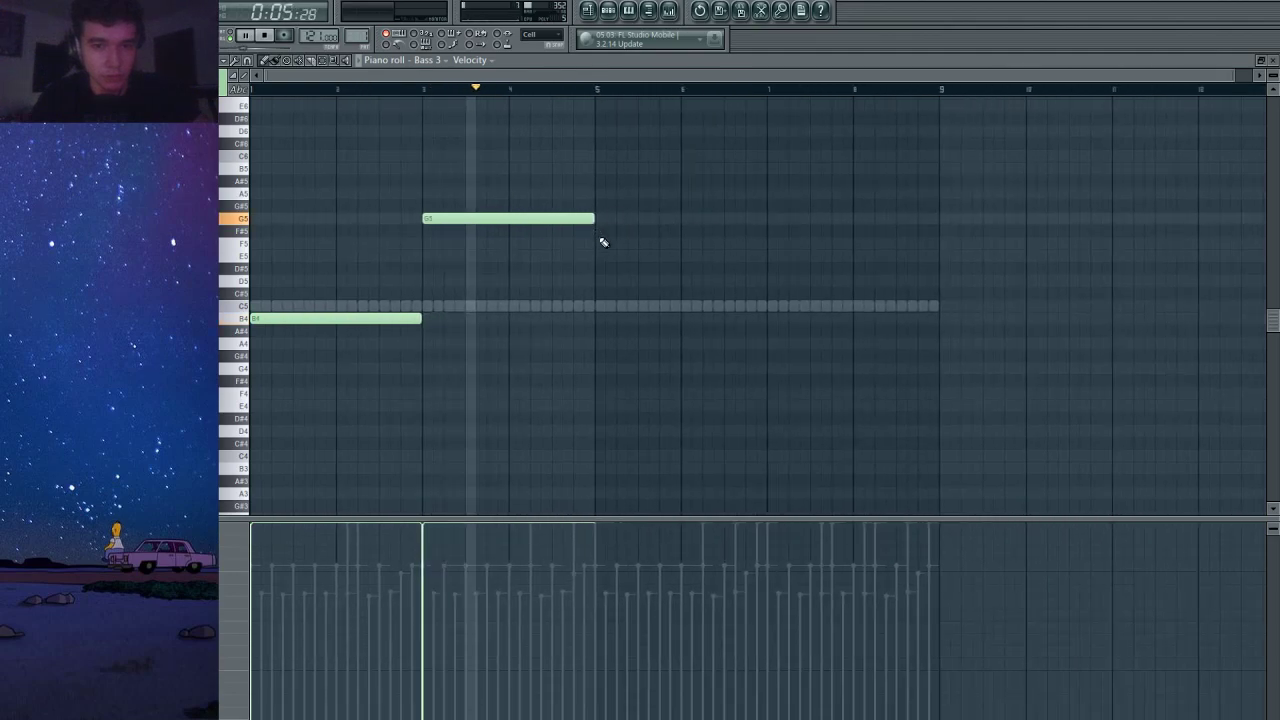
left_click(602, 243)
right_click(623, 246)
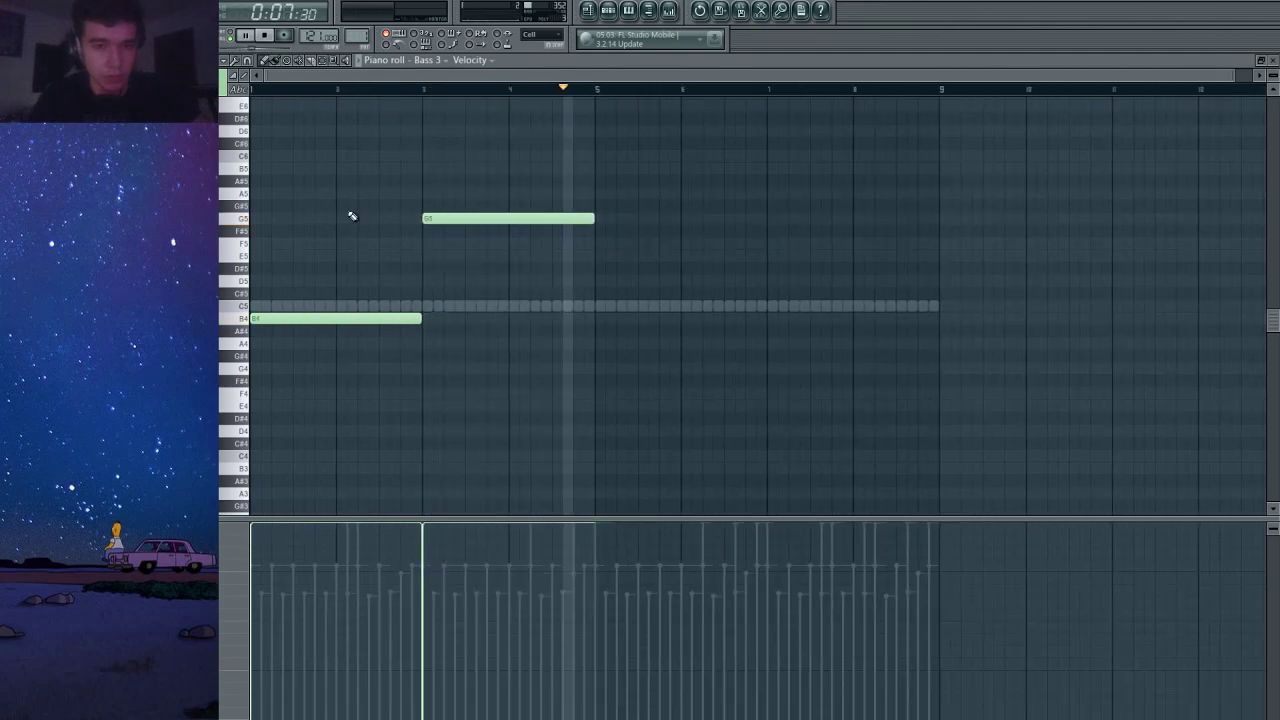
key("space")
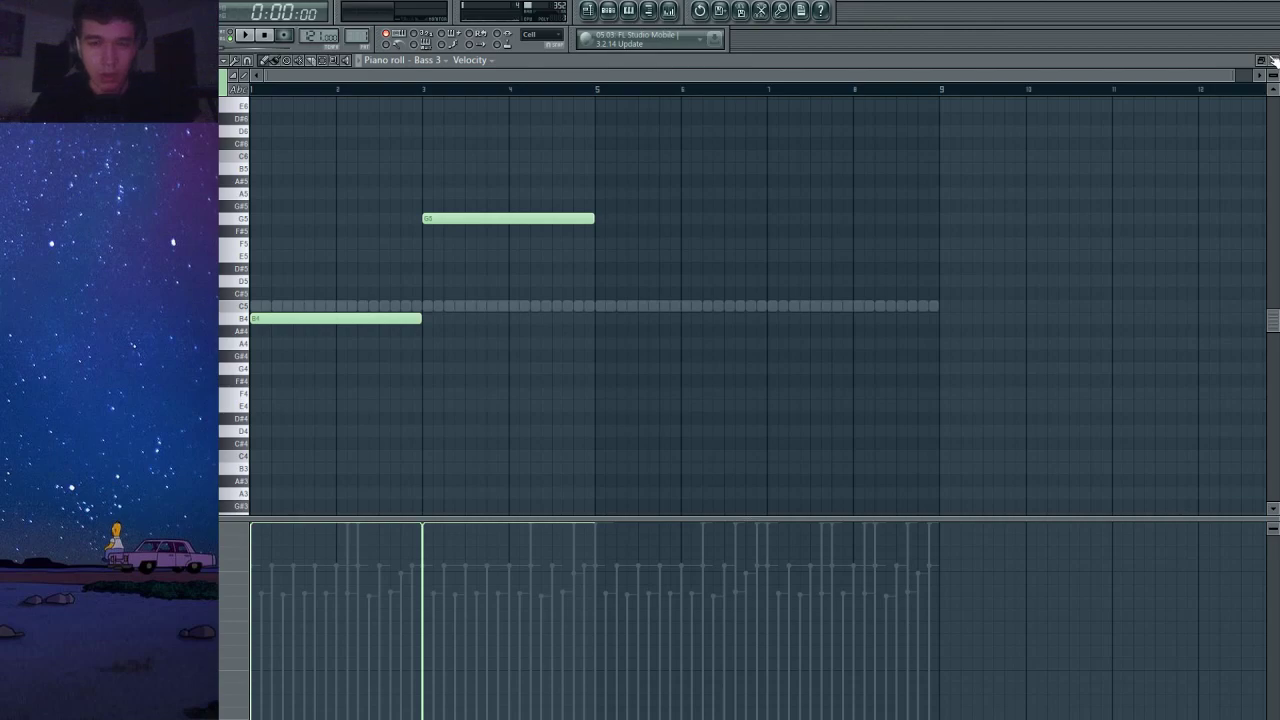
left_click(1272, 60)
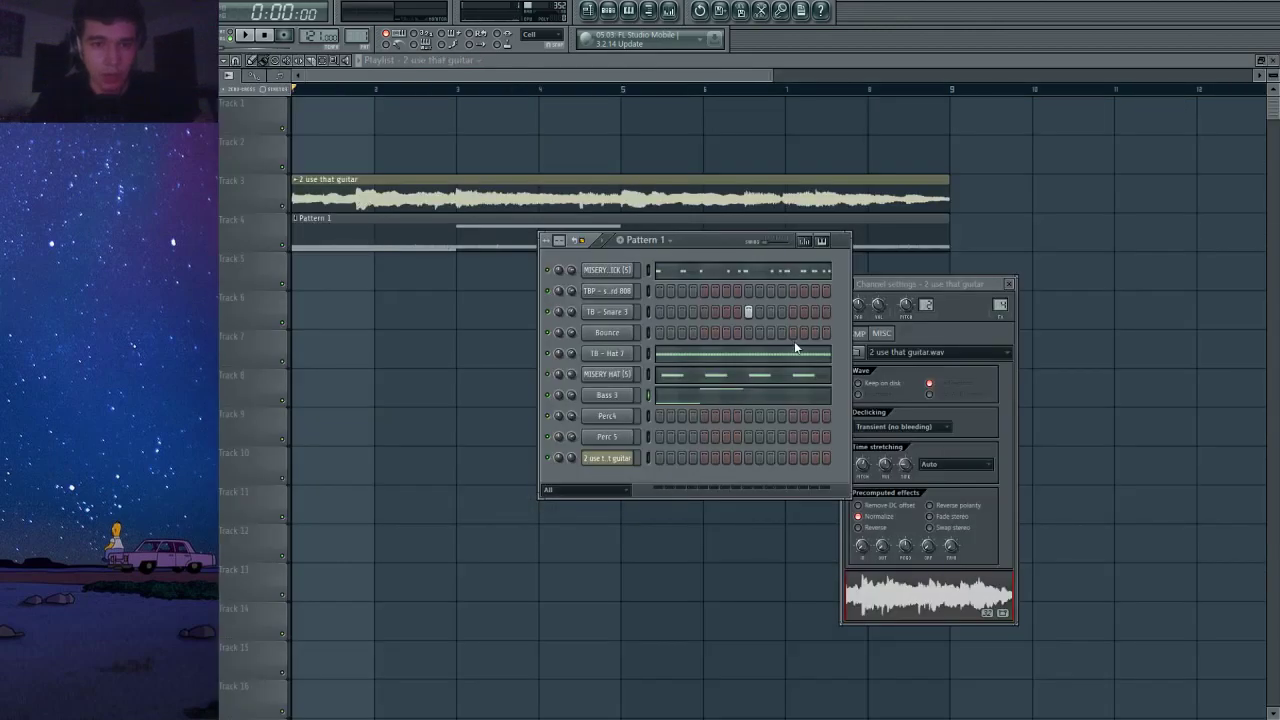
left_click(725, 397)
scroll(563, 291, "down", 5)
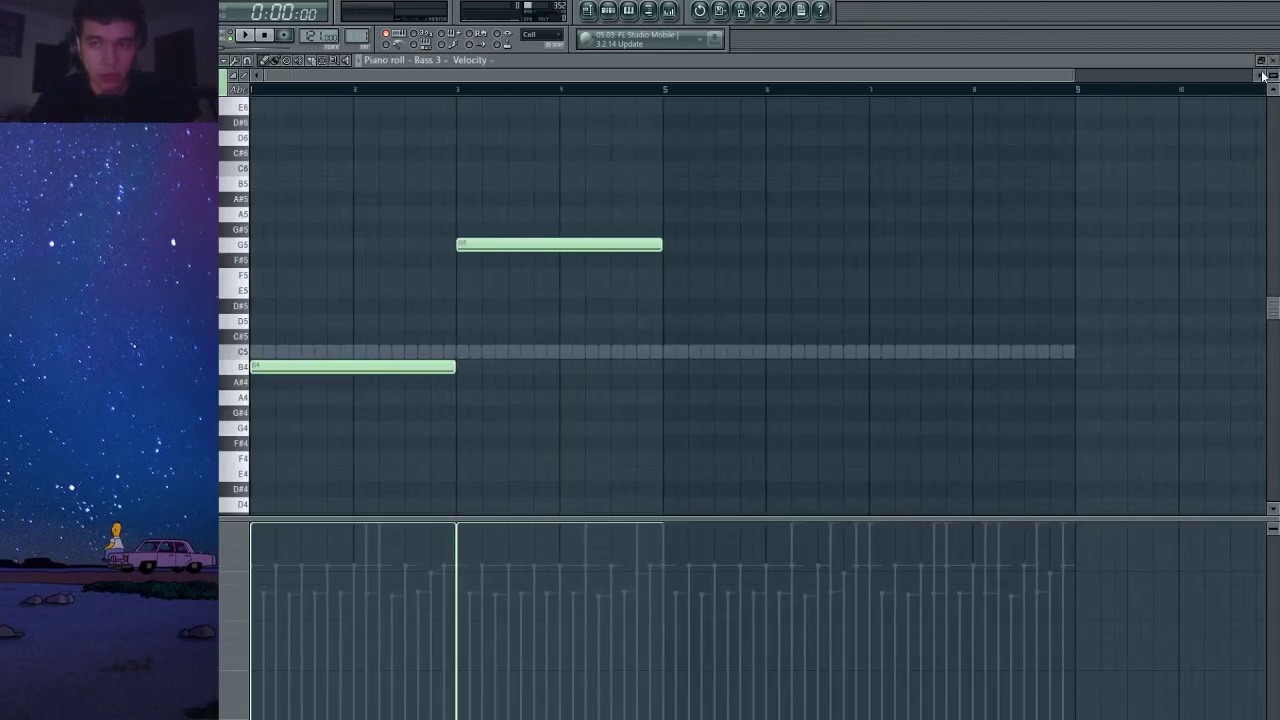
left_click(1272, 60)
double_click(413, 246)
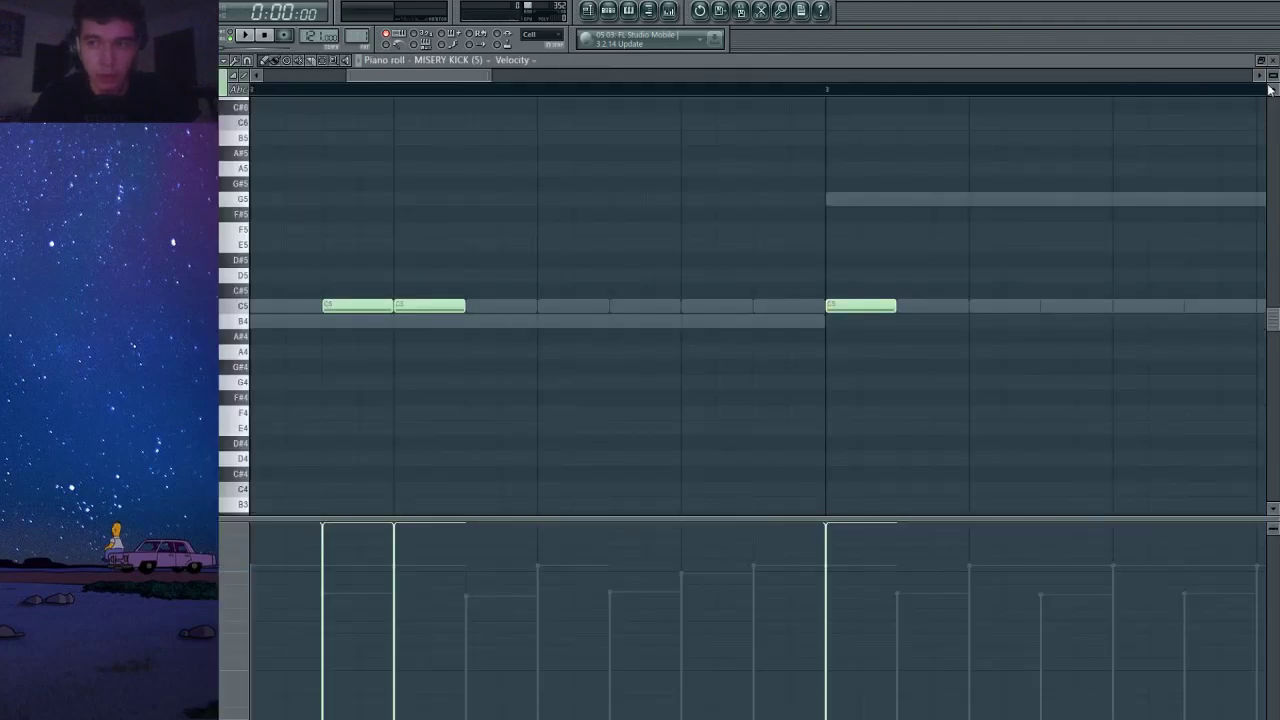
left_click(1273, 62)
Replay the 2 use that guitar clip in Edison with its note pitches detected, and close Edison.
double_click(344, 204)
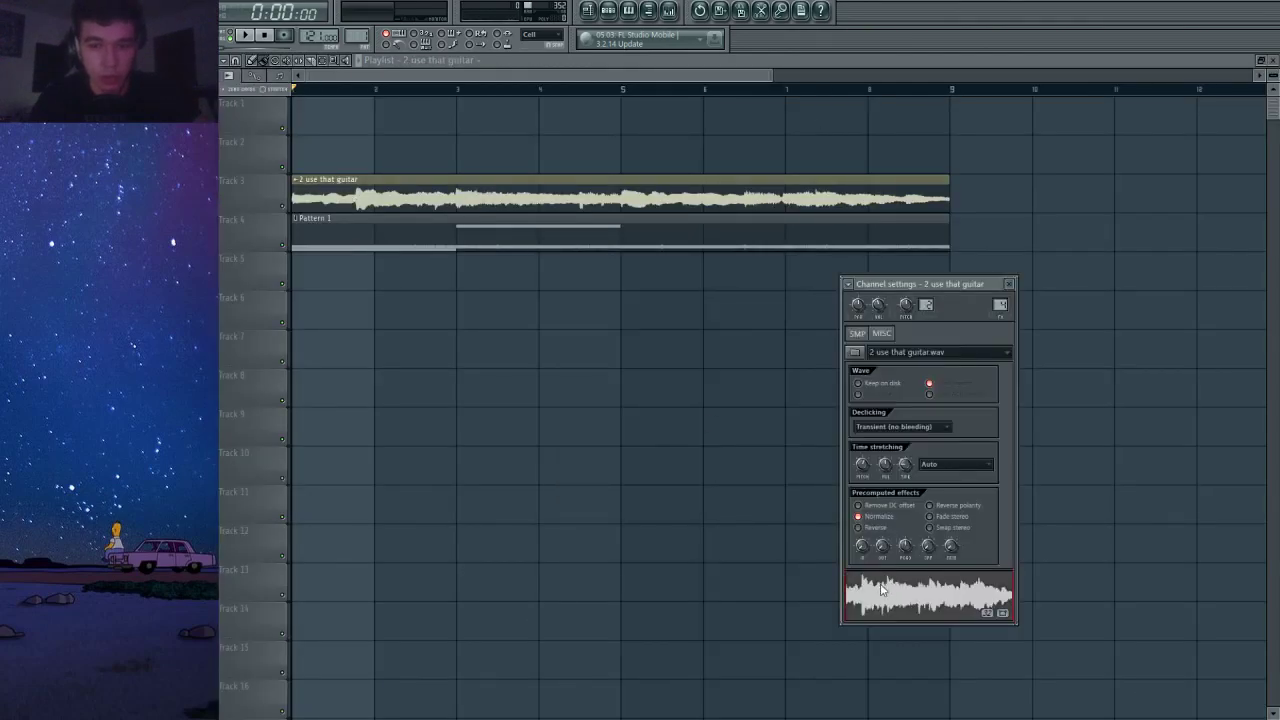
left_click(892, 624)
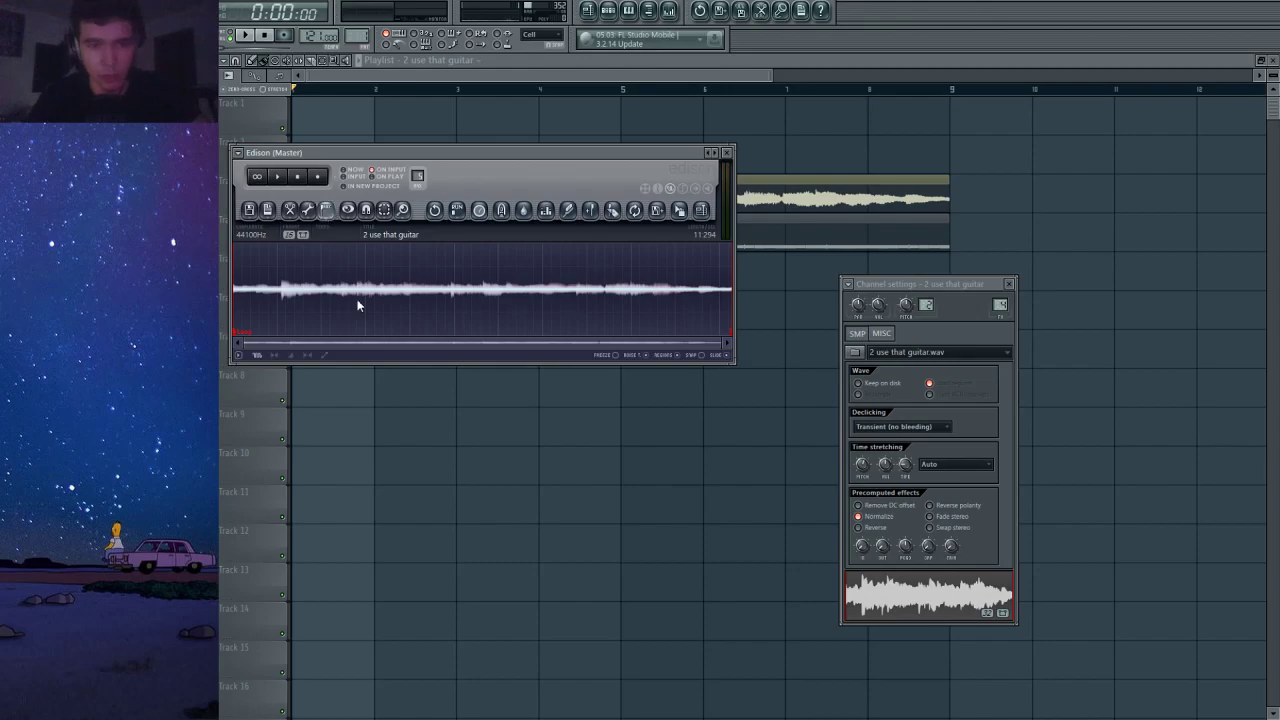
key("space")
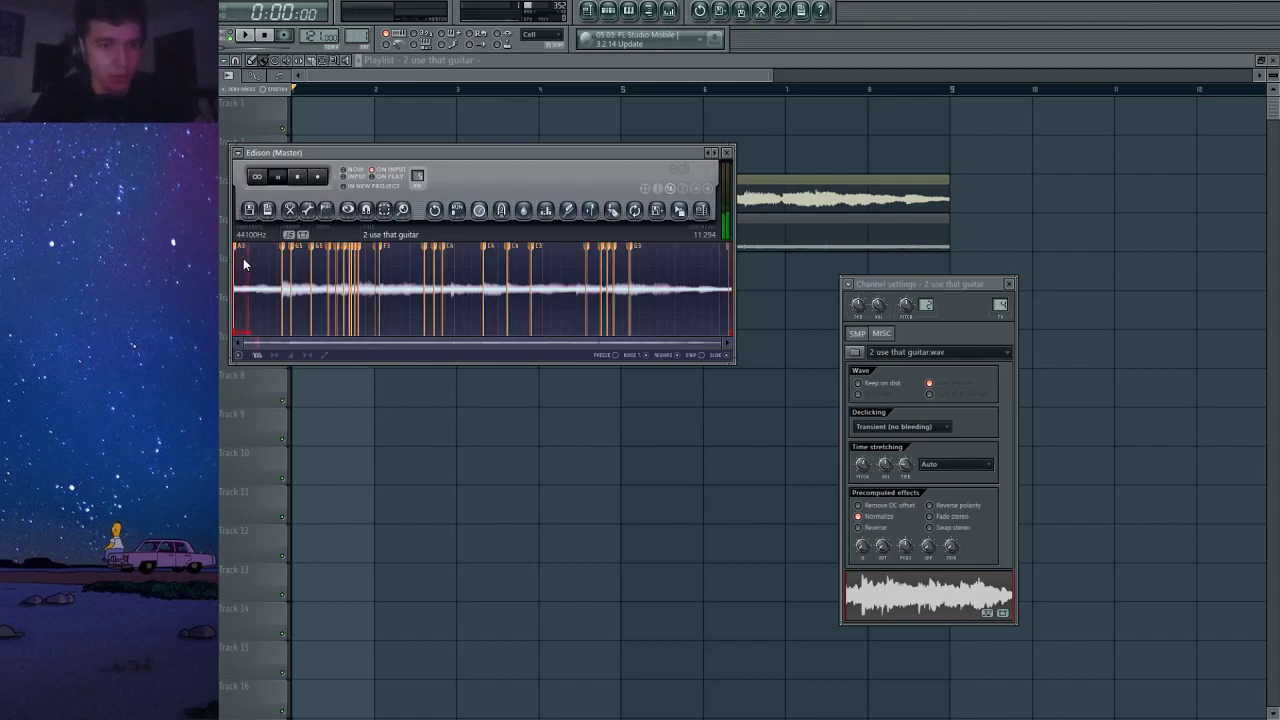
left_click(727, 153)
Add a two-bar D5 note across bars 5 and 6 of Bass 3 during playback.
left_click(589, 10)
left_click(608, 12)
key("space")
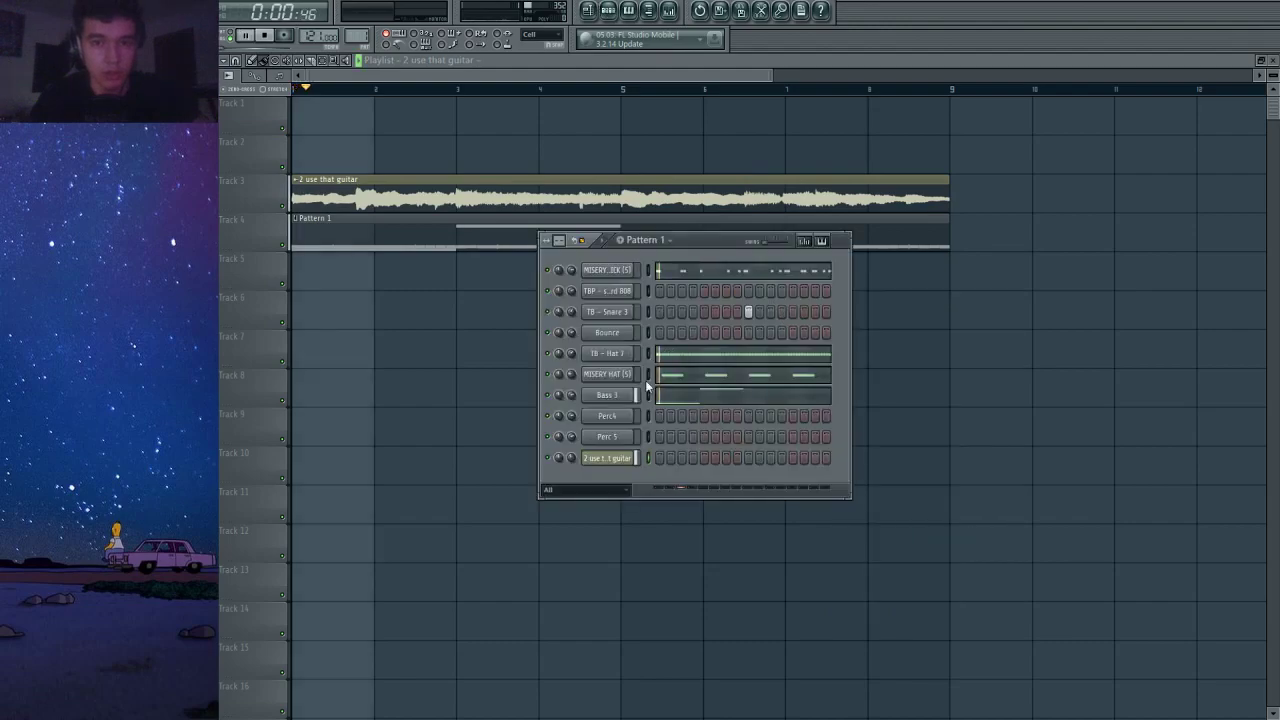
left_click(697, 391)
scroll(585, 362, "down", 2)
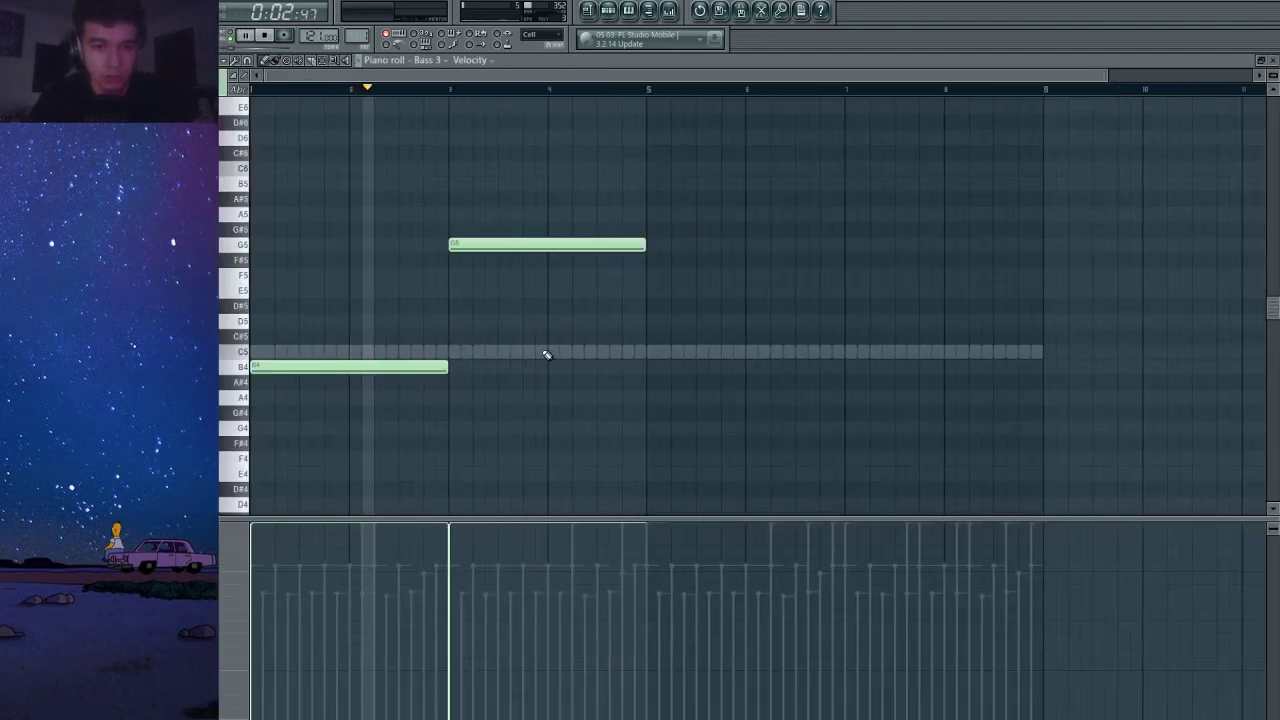
left_click(658, 366)
left_click_drag(670, 361, 706, 320)
Add a two-bar A4 note across bars 7 and 8 of Bass 3, stop playback, and close the piano roll.
scroll(706, 320, "down", 1)
left_click(767, 272)
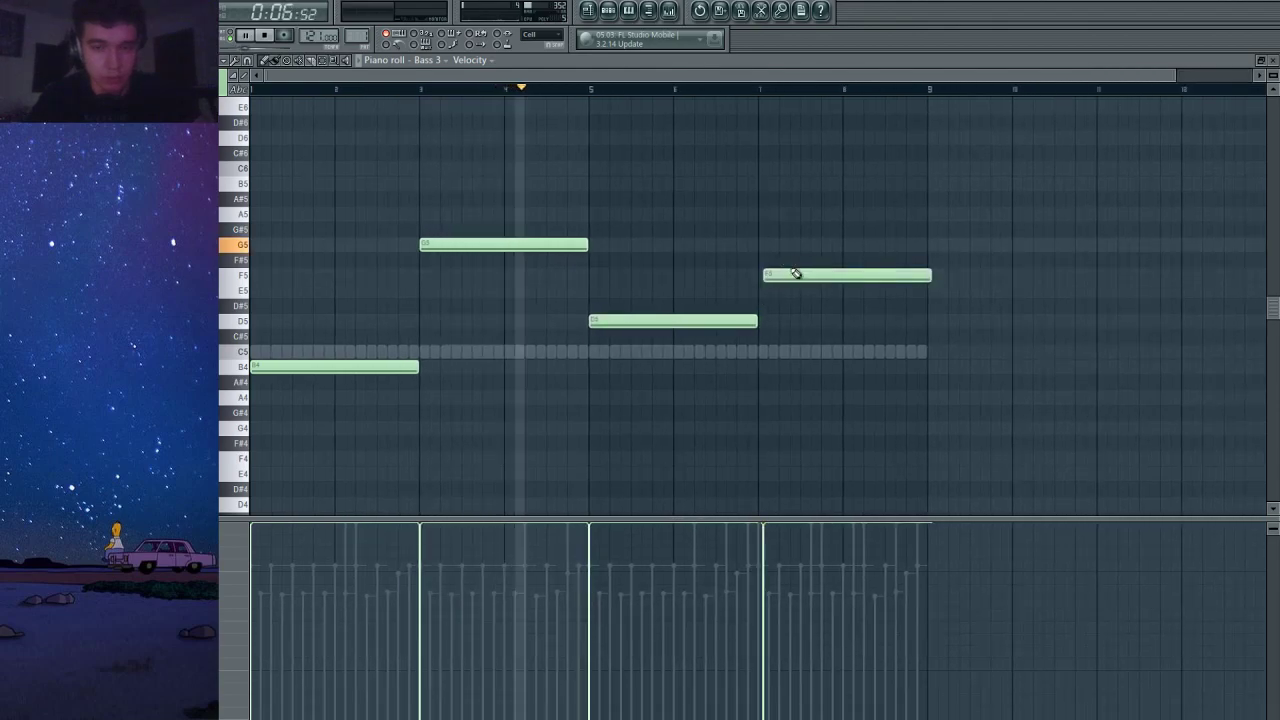
left_click_drag(789, 271, 785, 397)
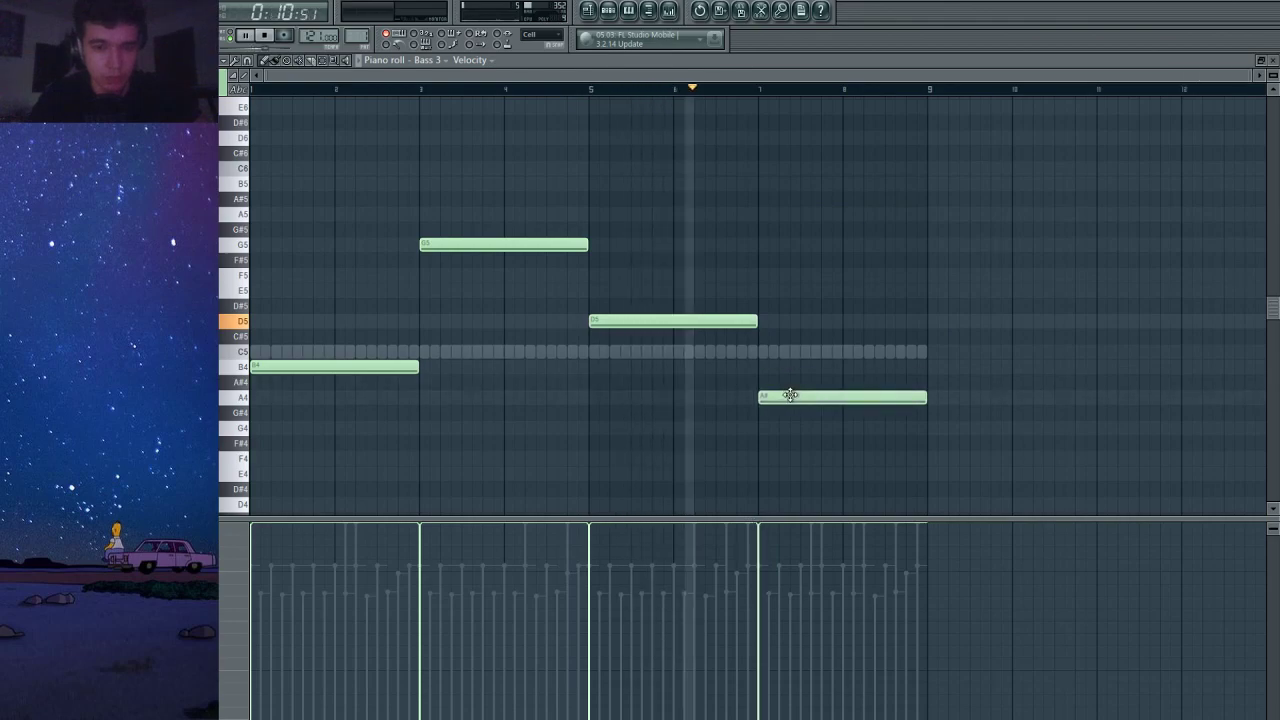
key("space")
left_click(1273, 58)
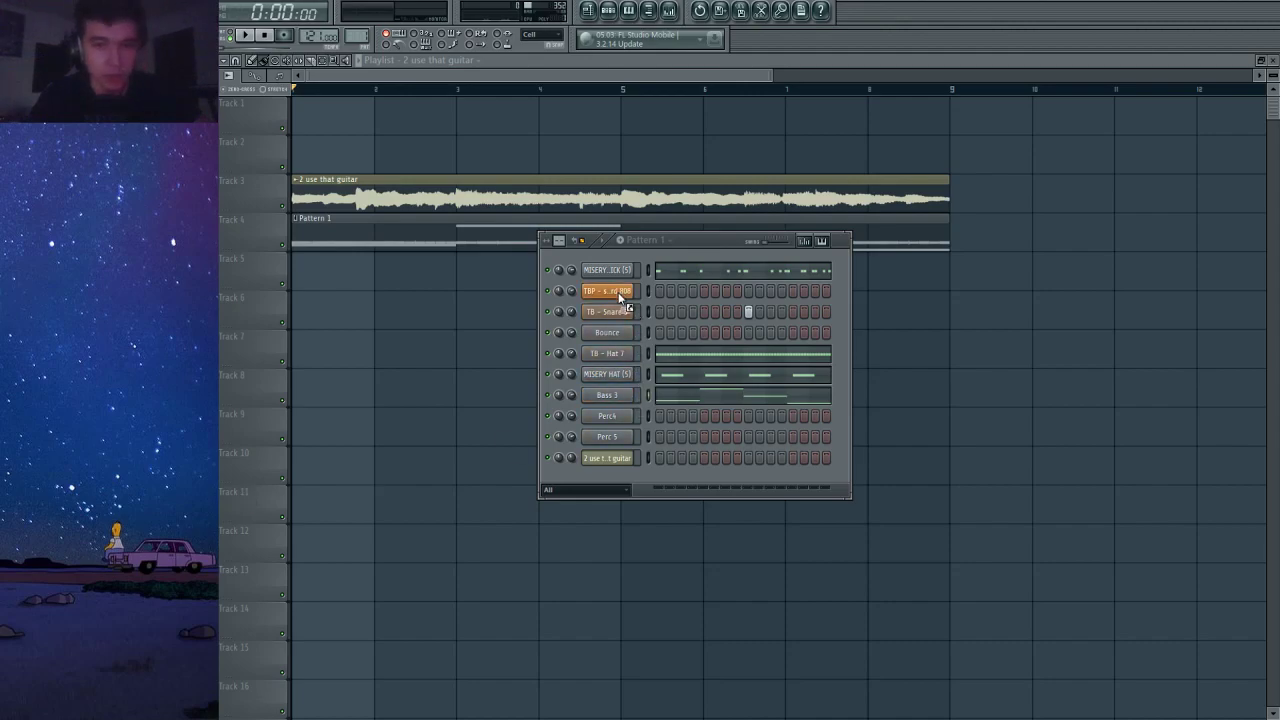
Replace the Bass 3 sample with Synthbass, check its pitch in Edison, and set its root note to D5.
left_click(619, 396)
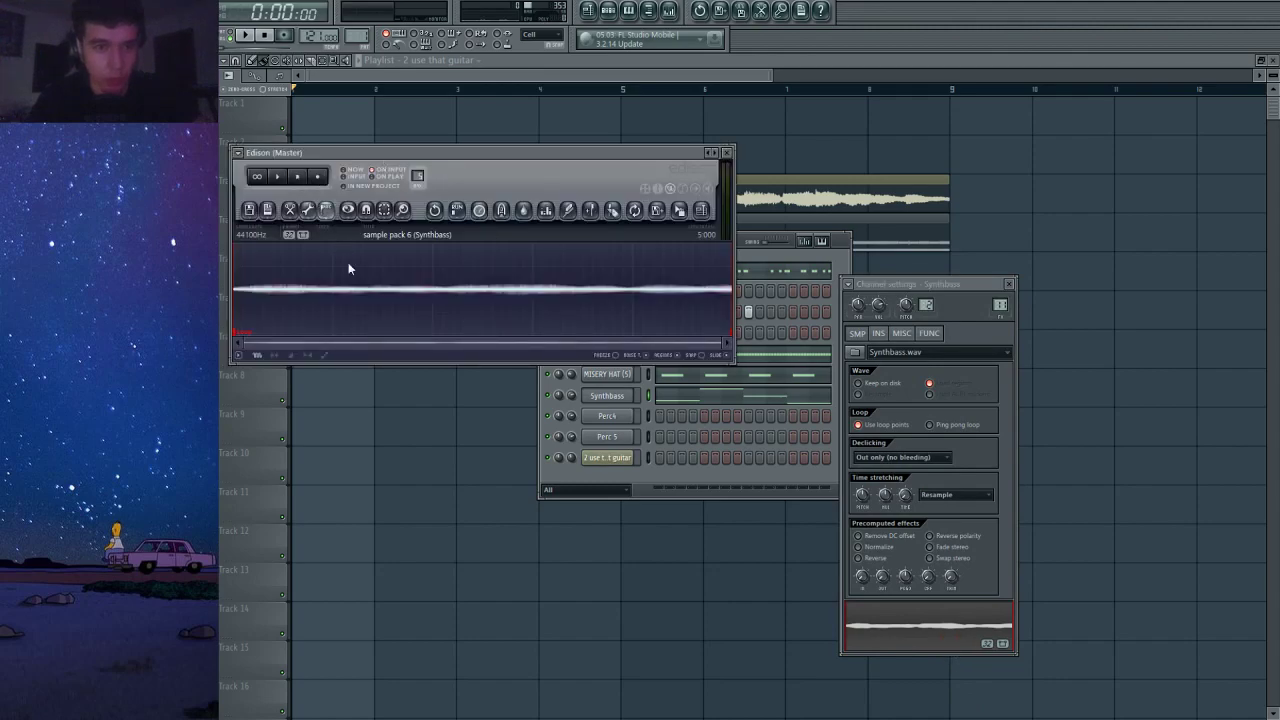
left_click(726, 152)
left_click(885, 333)
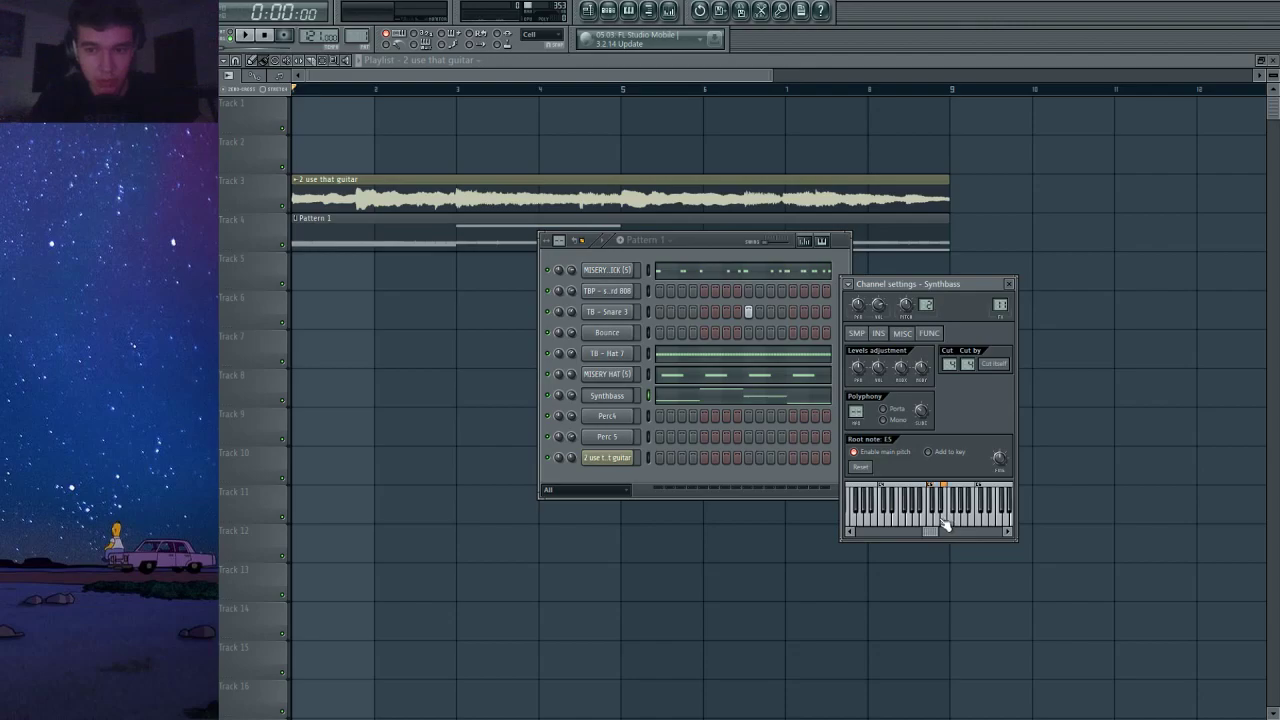
Try the Synthbass notes one octave lower during playback, and move them back up an octave.
left_click(686, 396)
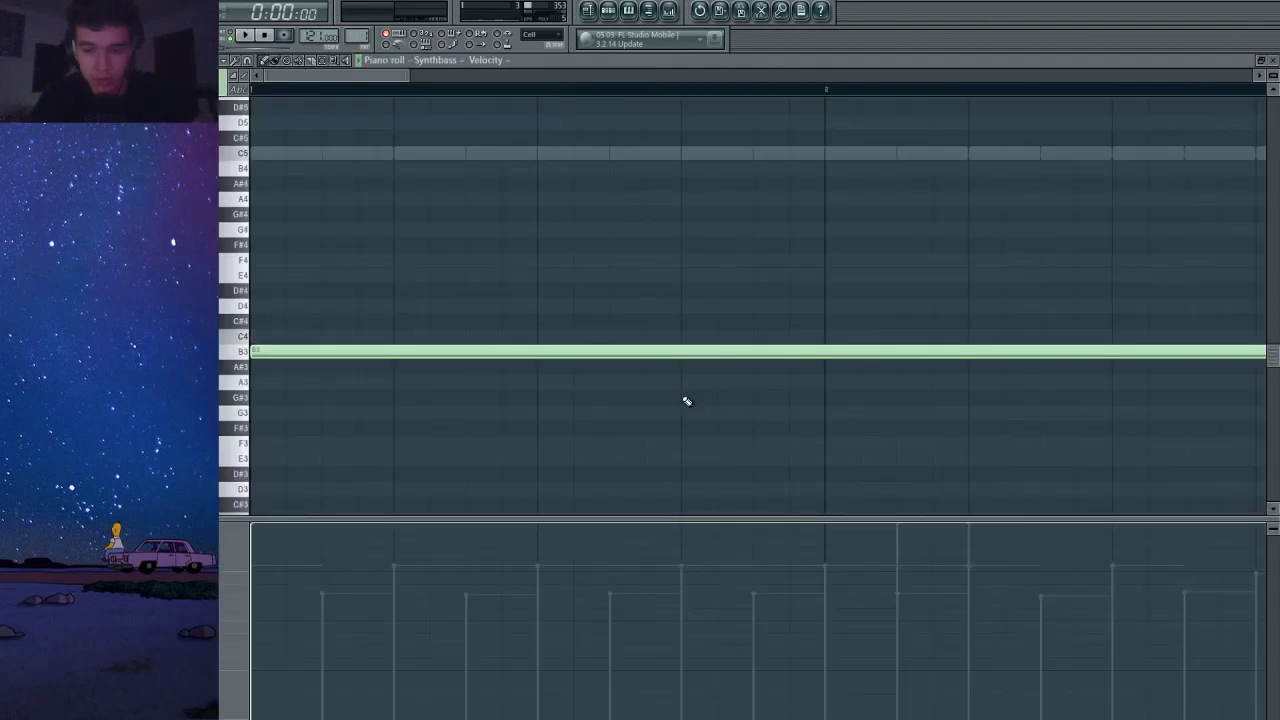
key("space")
scroll(686, 400, "down", 3, "ctrl")
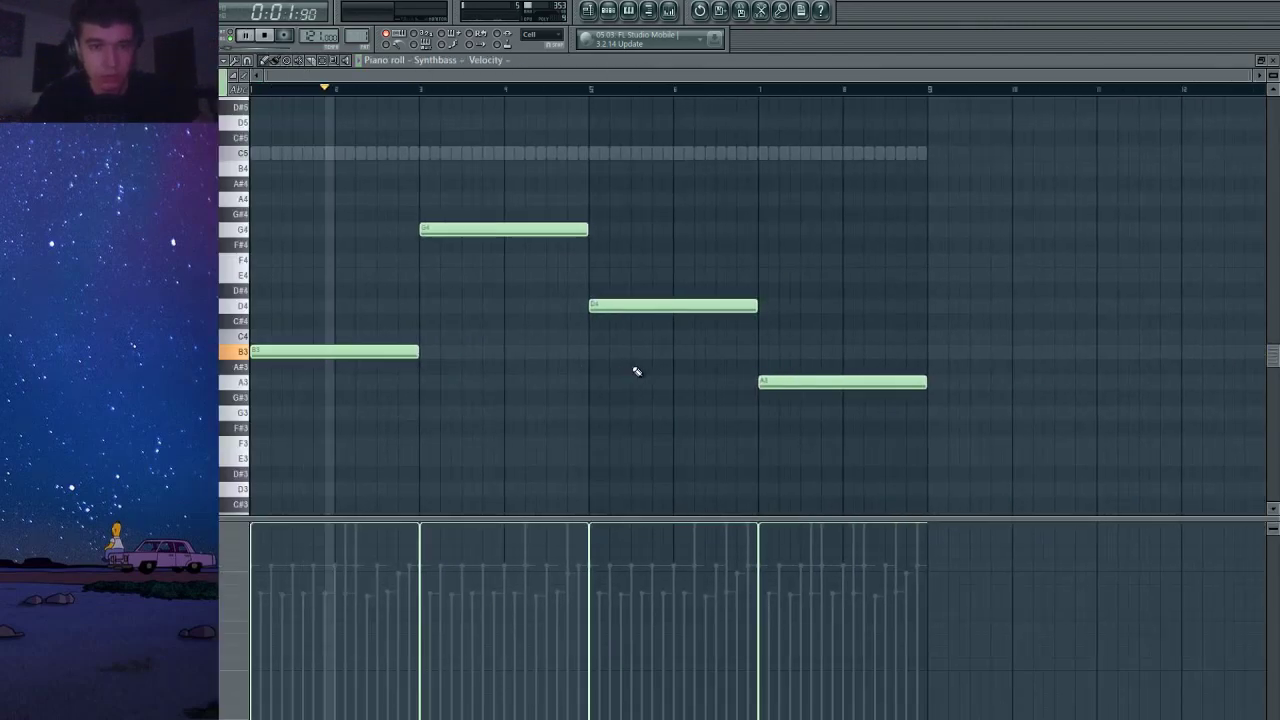
key("space")
left_click(1272, 60)
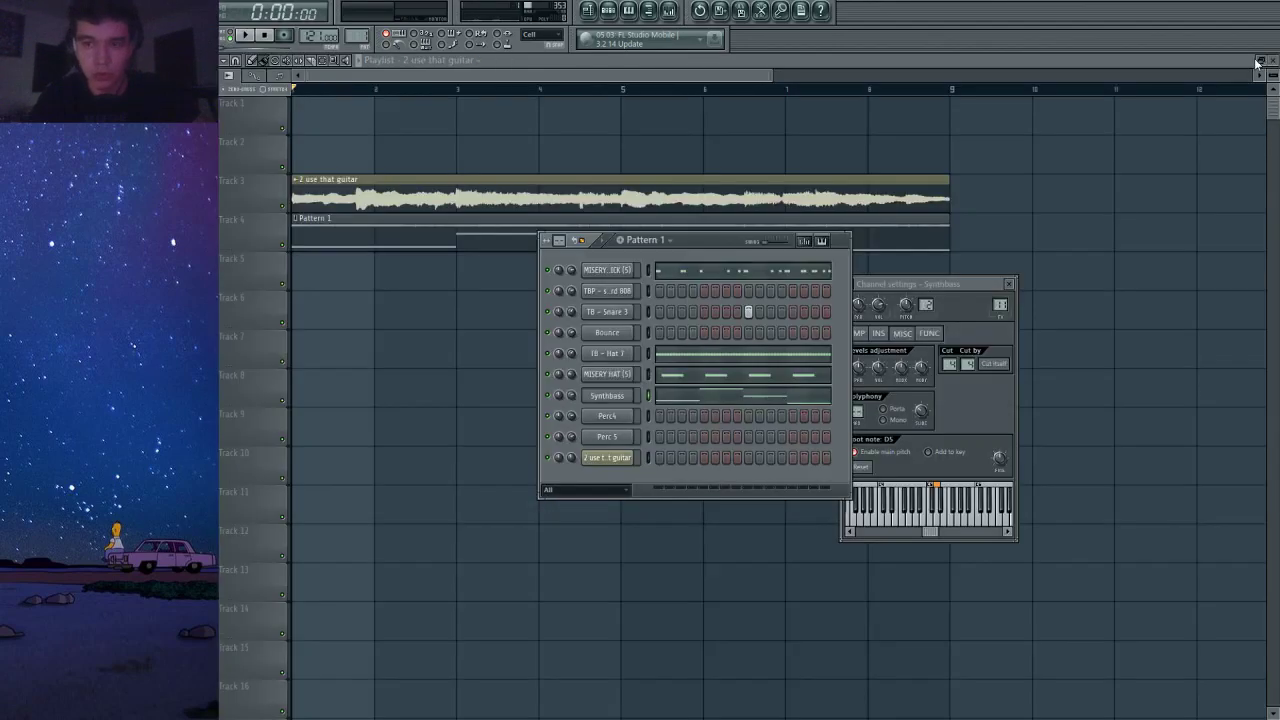
left_click(798, 401)
scroll(791, 391, "down", 2, "ctrl")
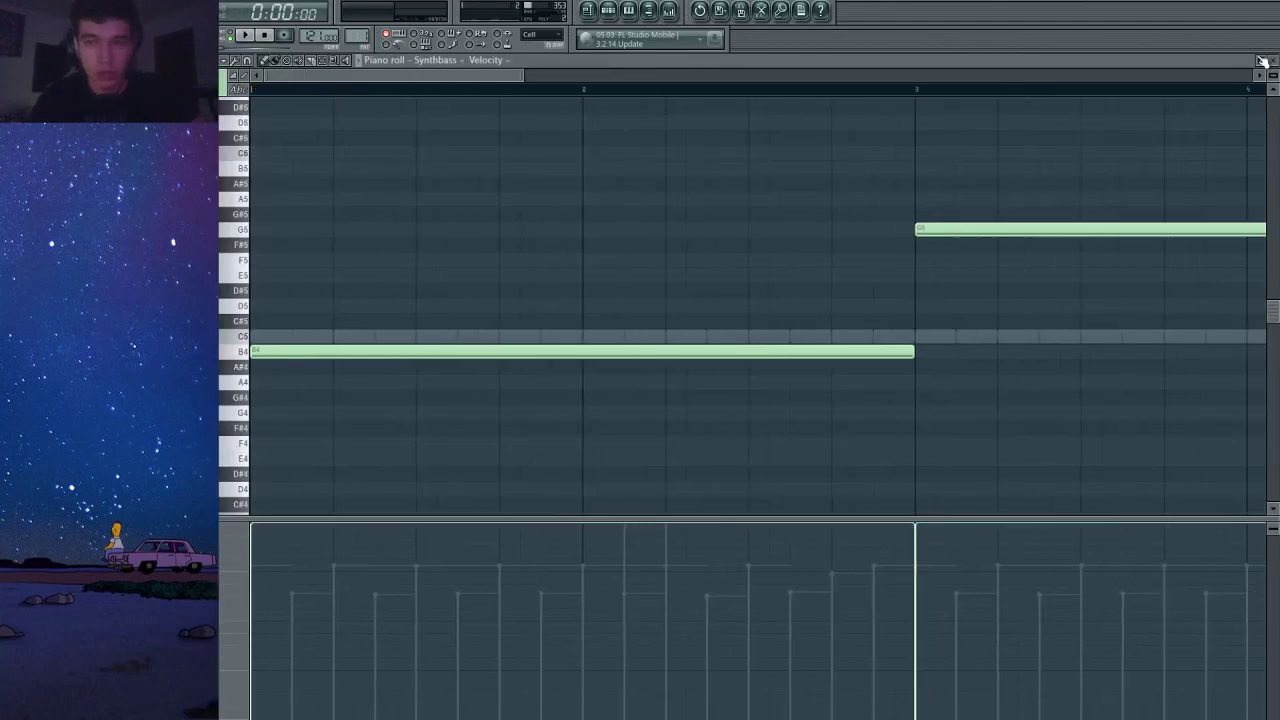
left_click(1273, 62)
Replace the Synthbass sample with Bass 1 using root note E5, and start playback.
left_click_drag(120, 500, 622, 396)
left_click(625, 395)
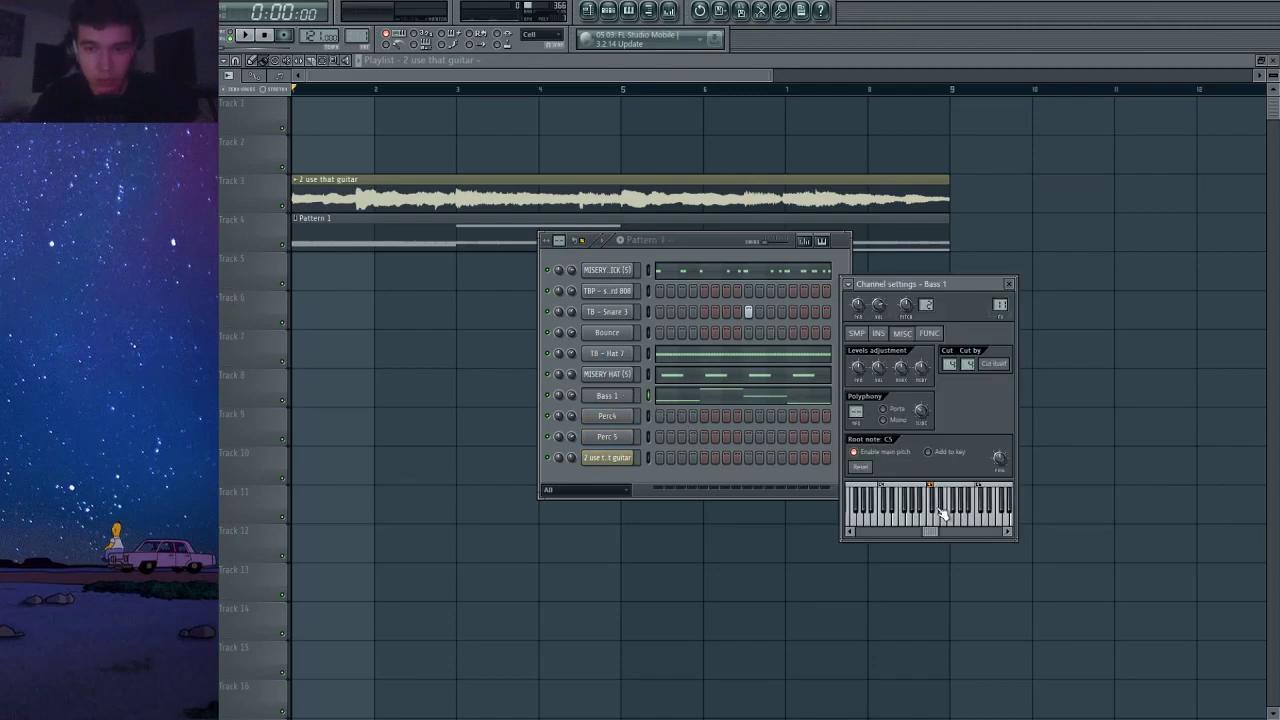
key("space")
Try the Bass 1 notes one octave higher, move them back down an octave, and stop playback.
left_click(694, 395)
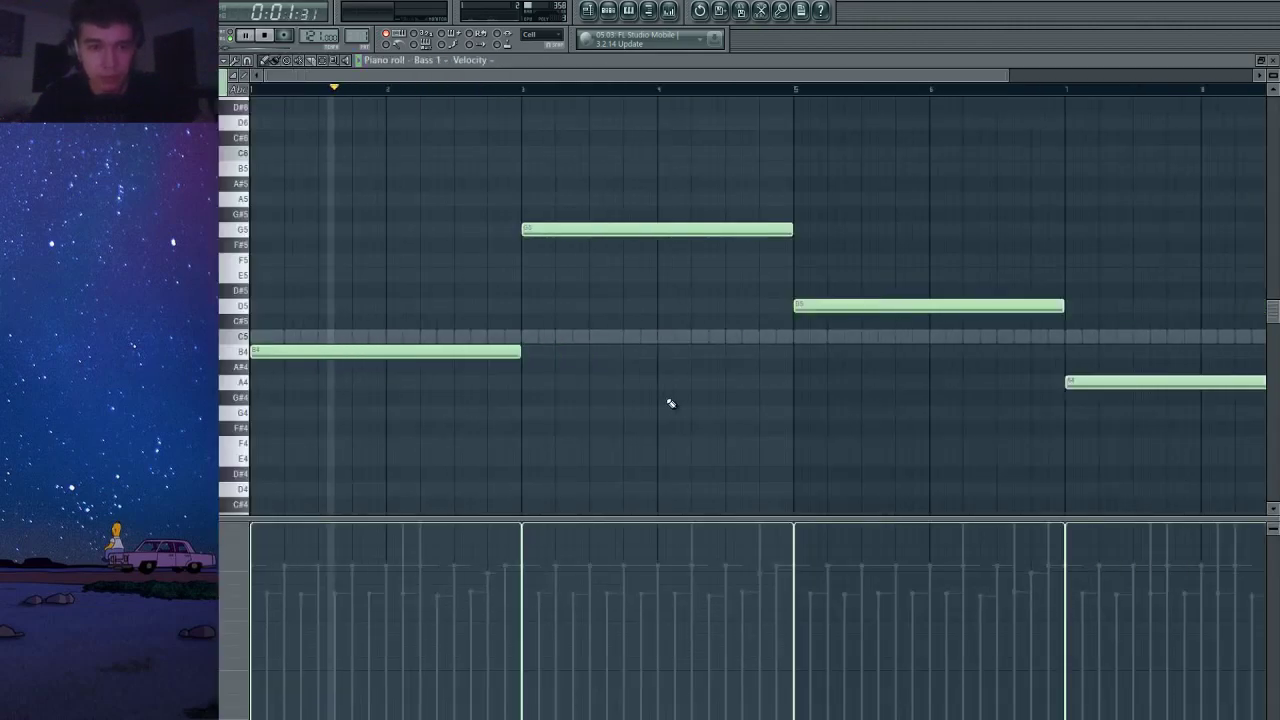
key("ctrl+Up")
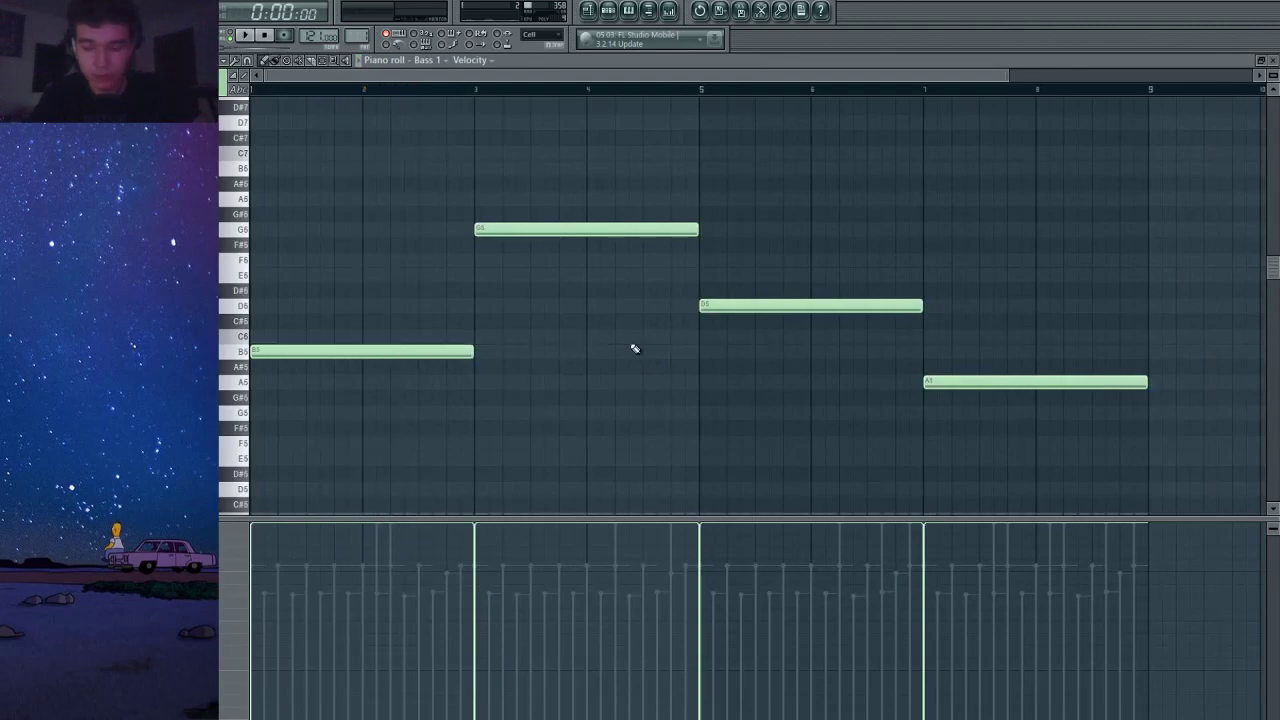
key("ctrl+Down")
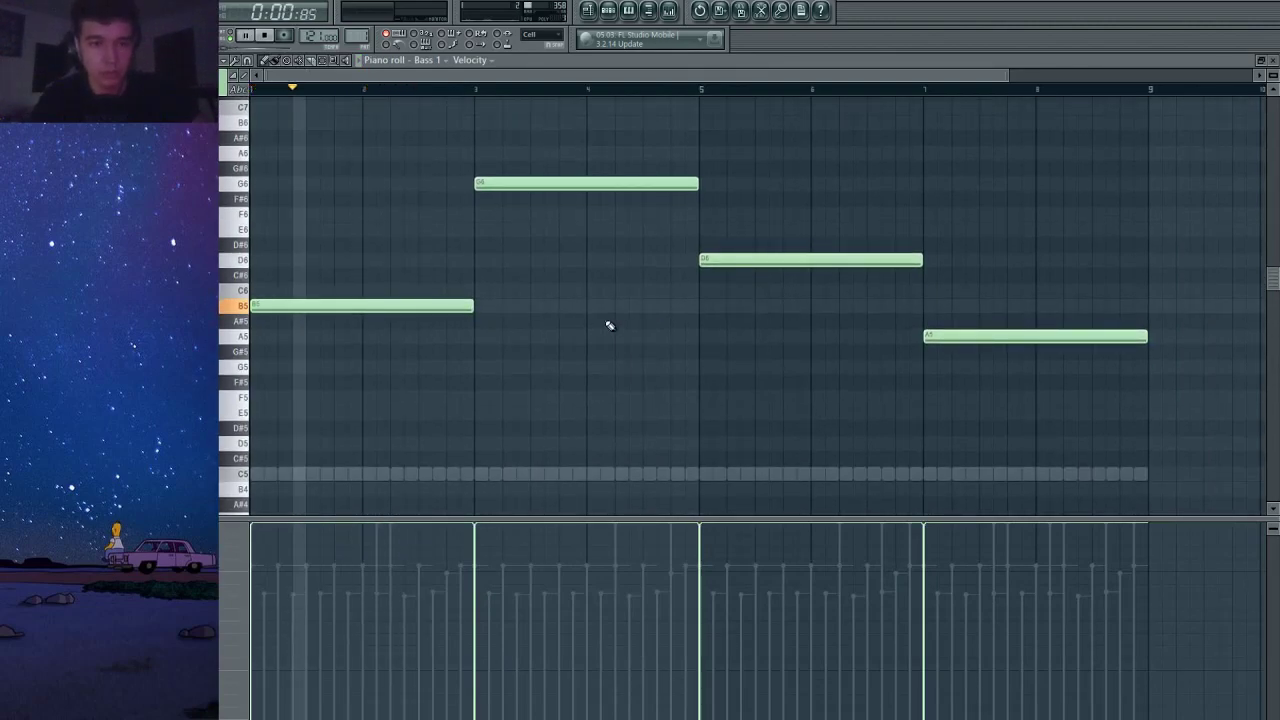
scroll(610, 325, "down", 2)
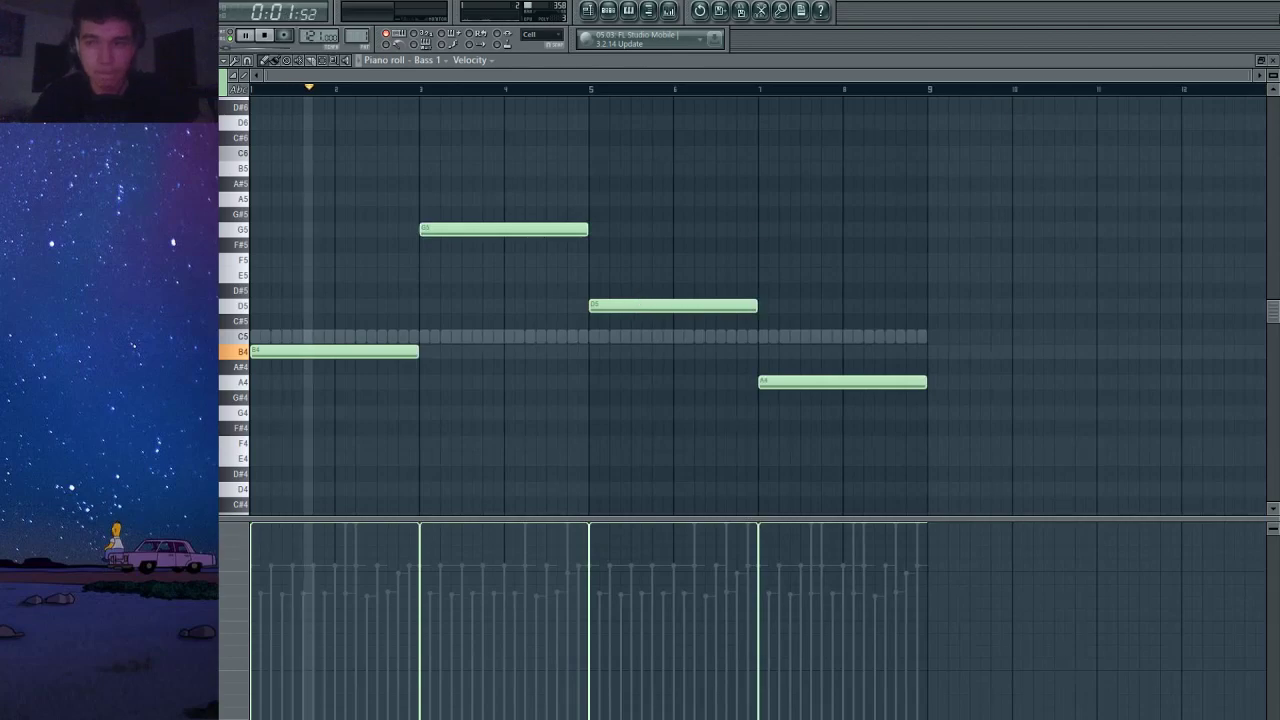
left_click(1273, 59)
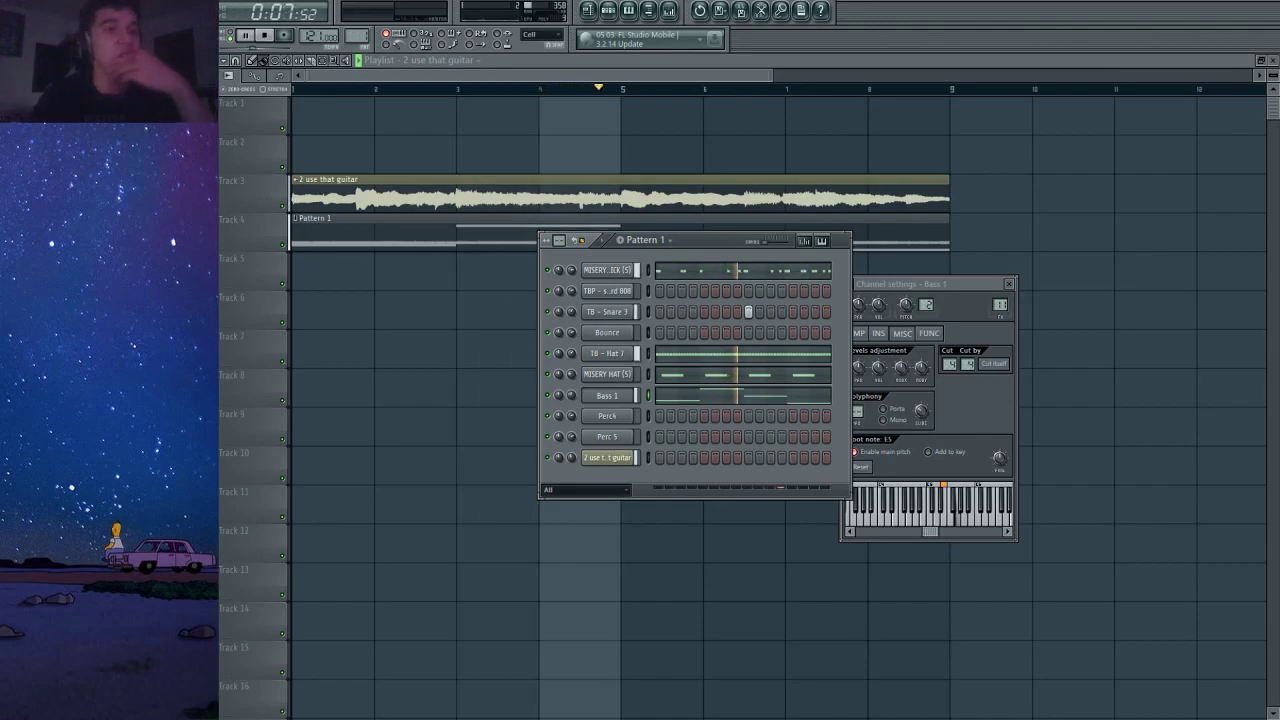
key("space")
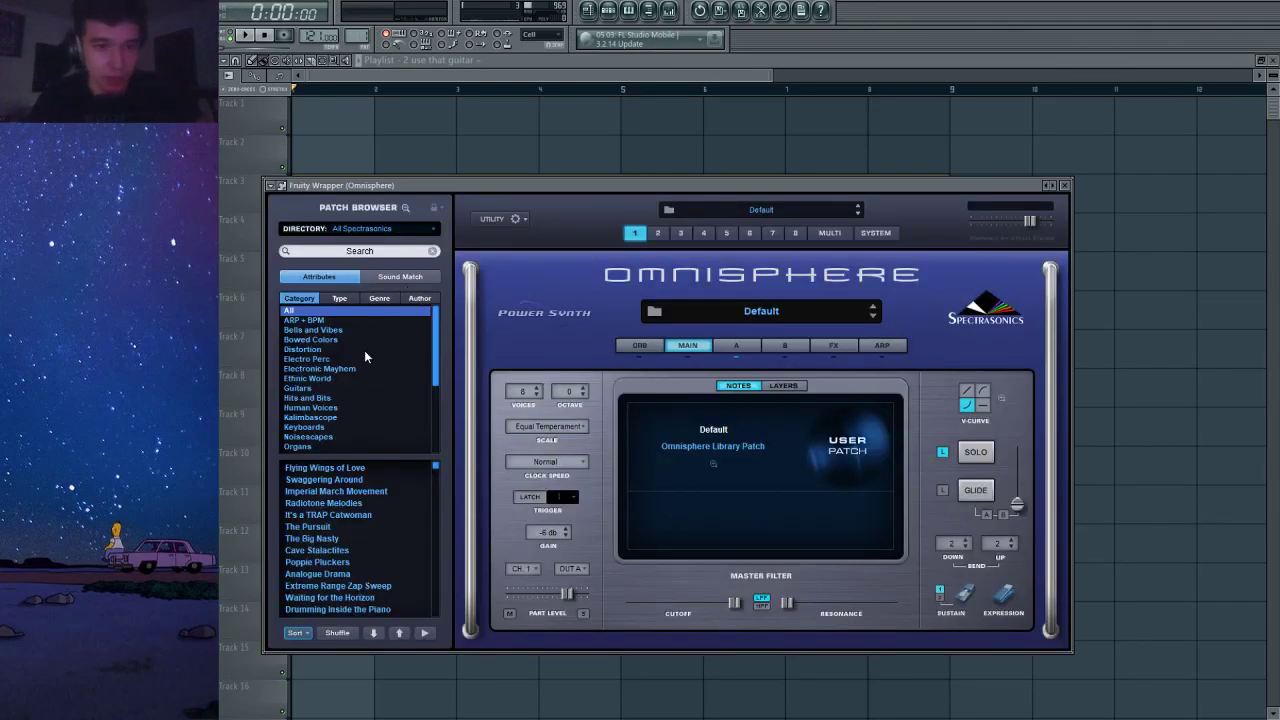
Search the Omnisphere patches for astral and load Astral Visions 2.
scroll(364, 350, "down", 5)
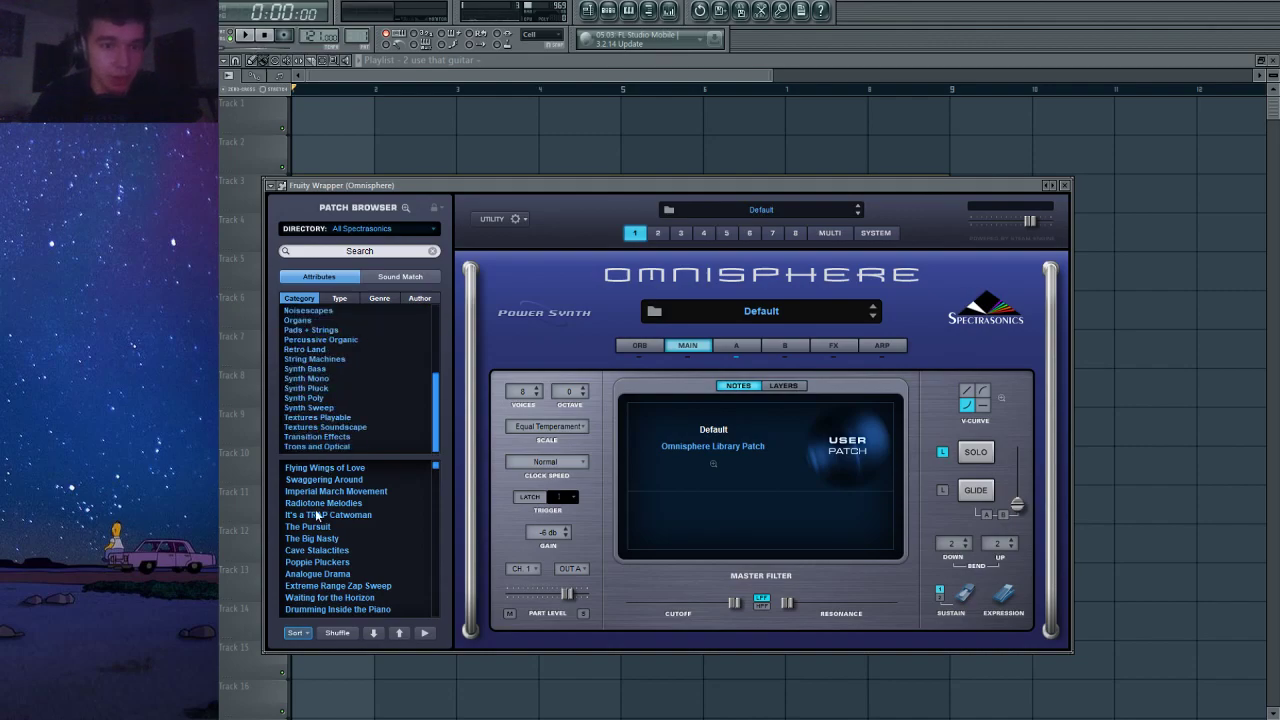
scroll(340, 498, "down", 10)
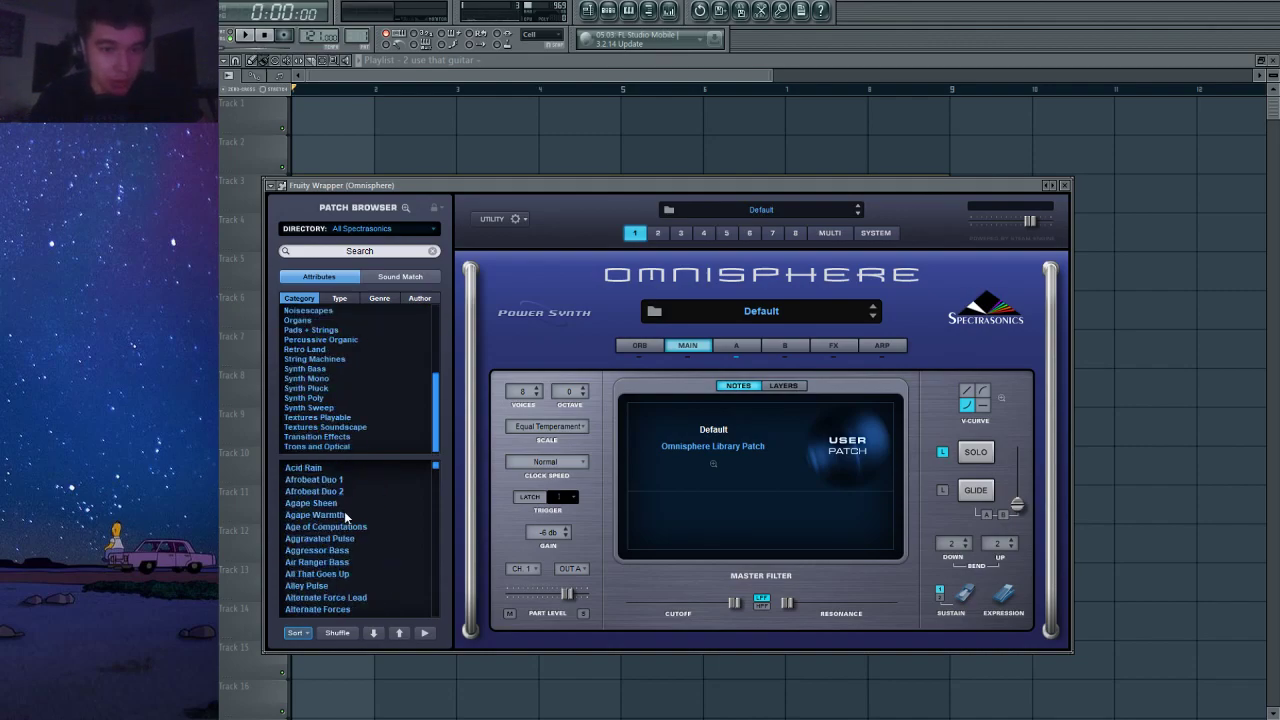
left_click(341, 254)
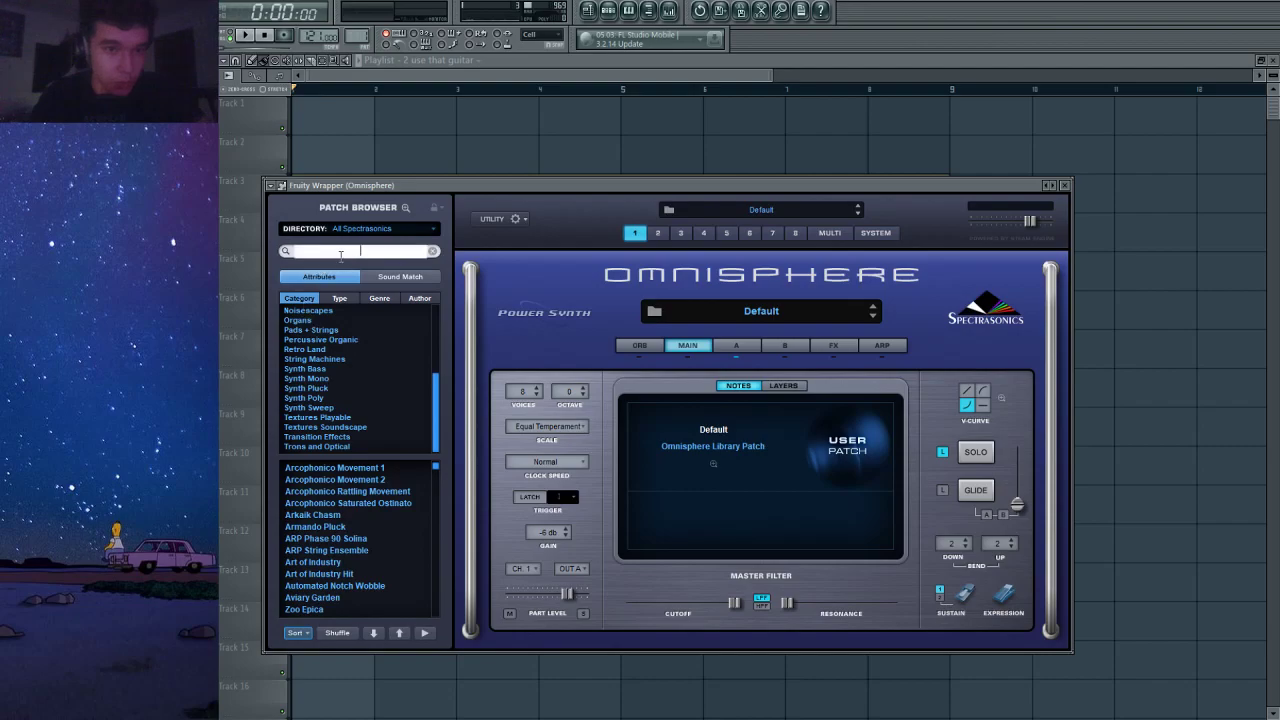
type("astral")
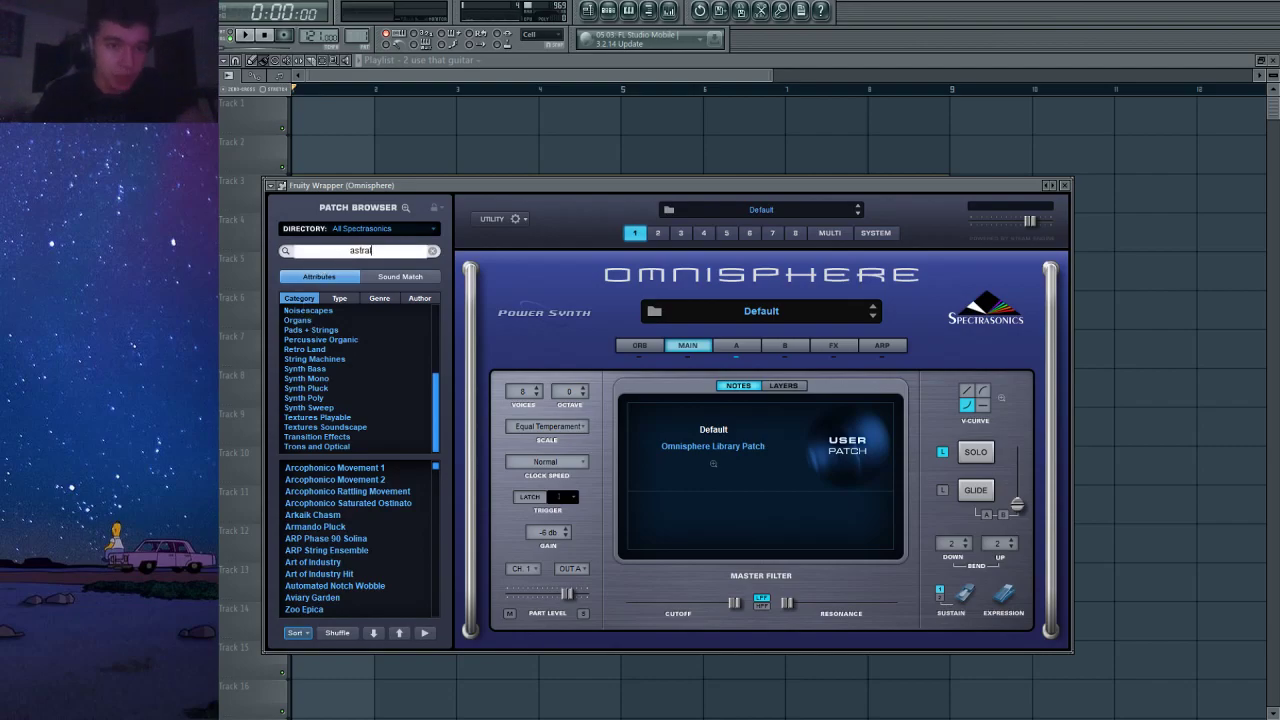
key("Return")
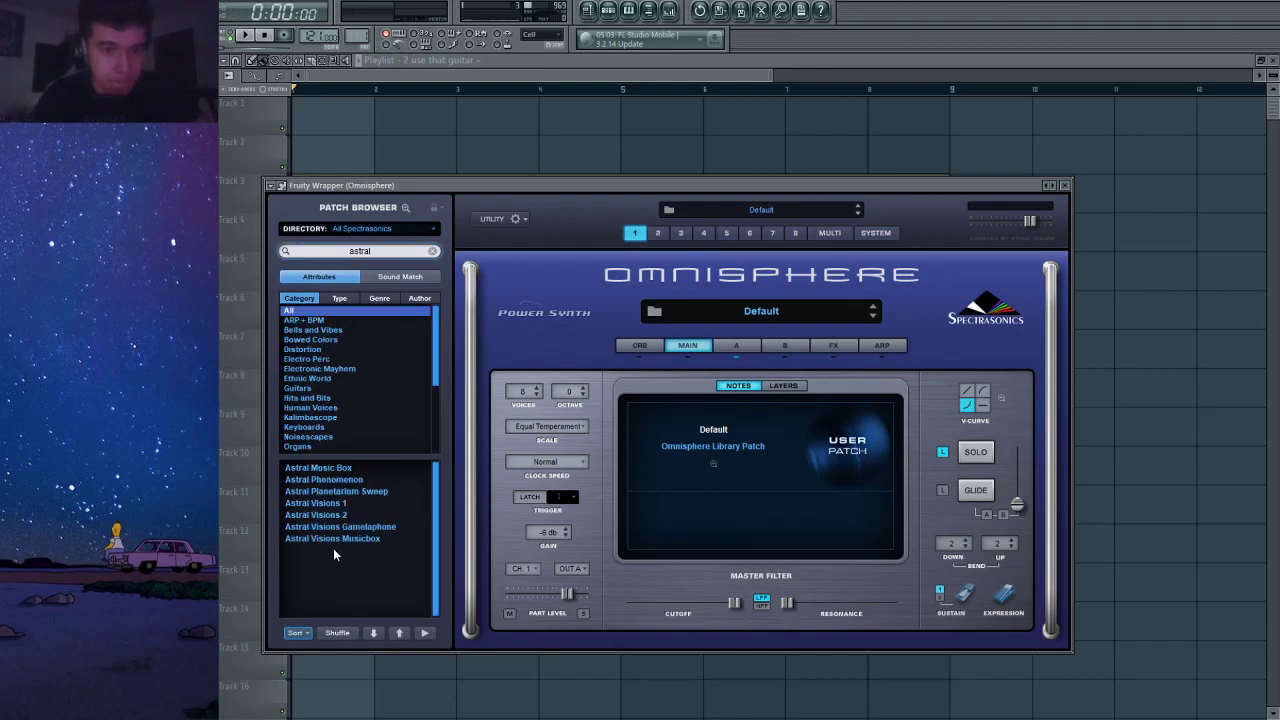
left_click(339, 513)
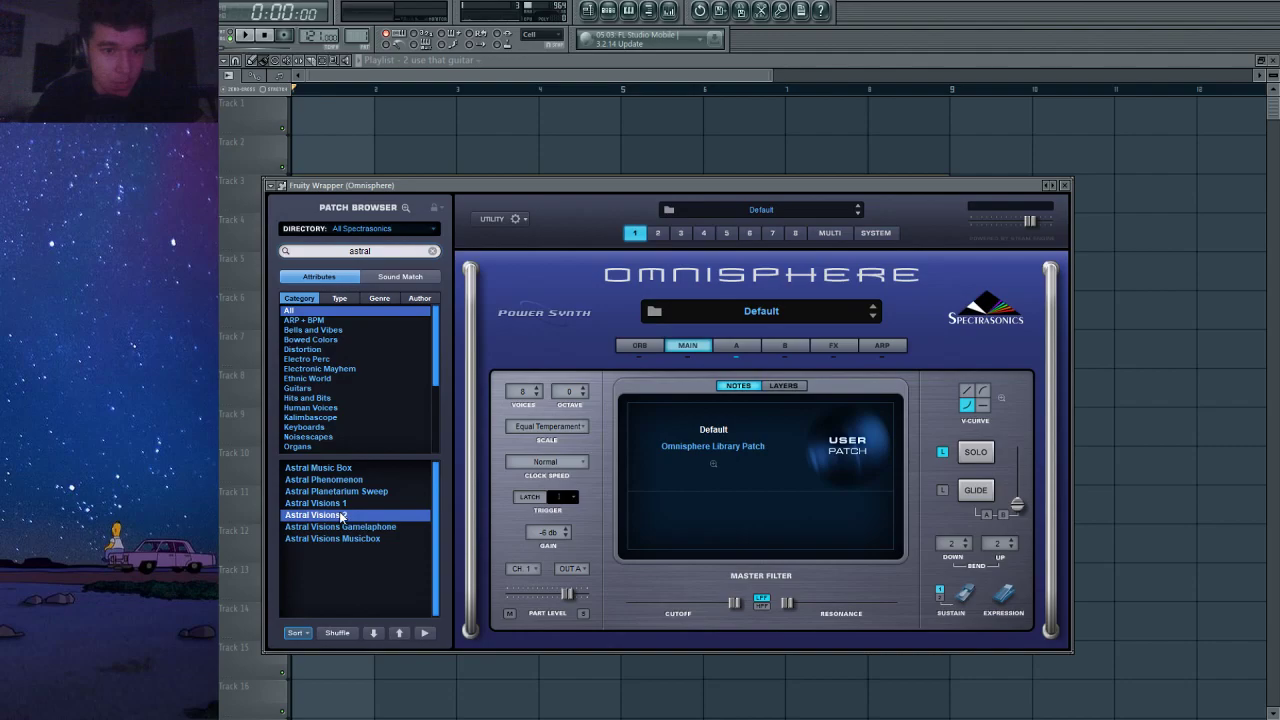
Shorten the Astral Visions 2 arpeggiator pattern to eight steps with only steps 1, 3 and 5 active.
left_click(824, 346)
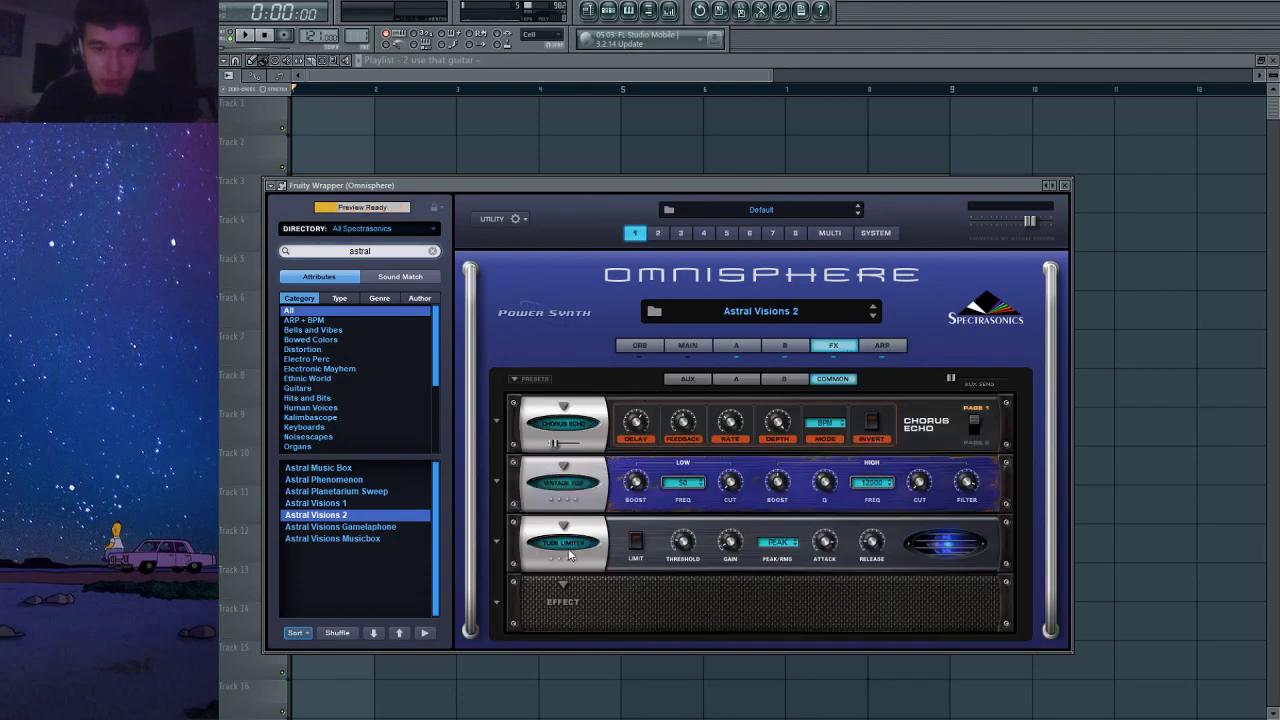
left_click(883, 346)
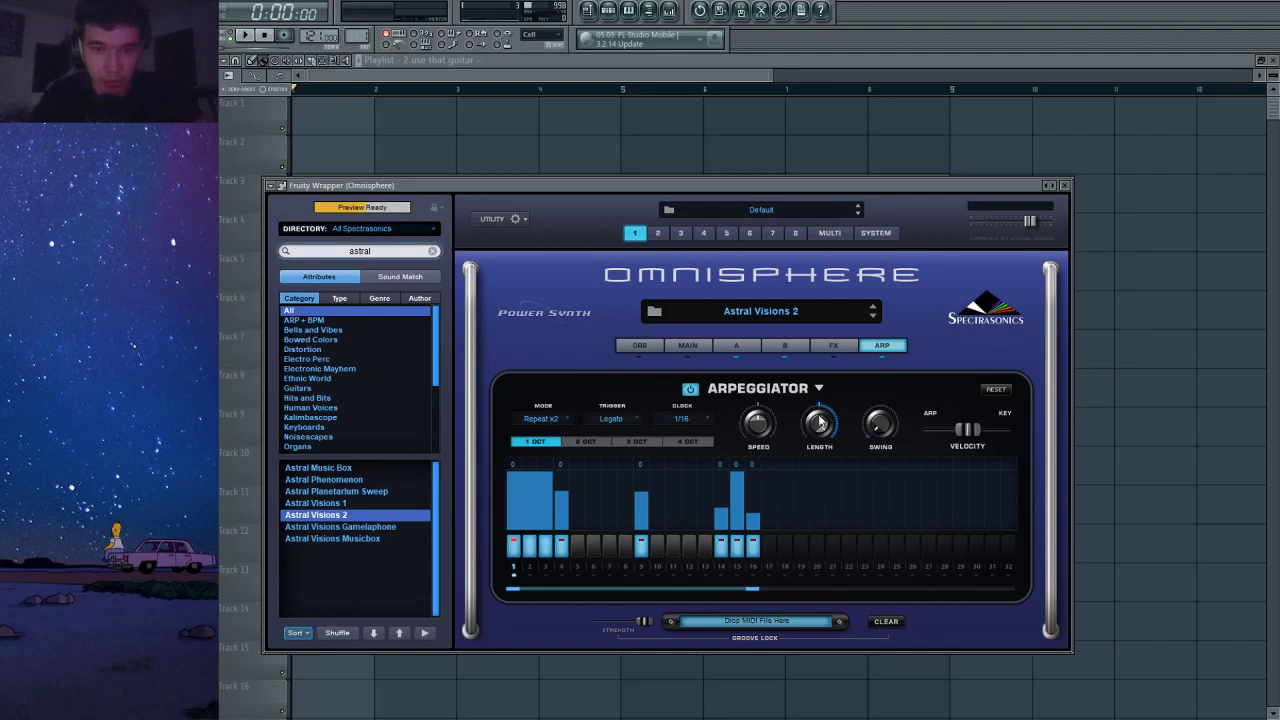
left_click(529, 545)
left_click(562, 547)
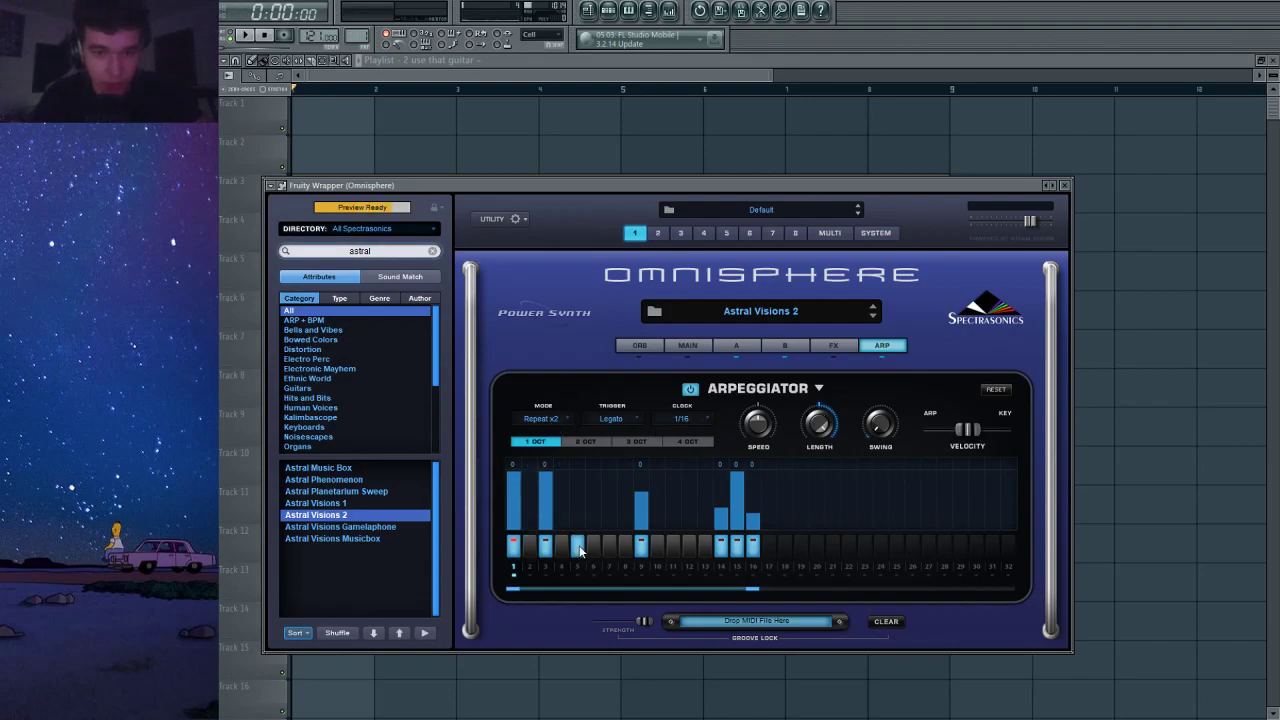
left_click(609, 545)
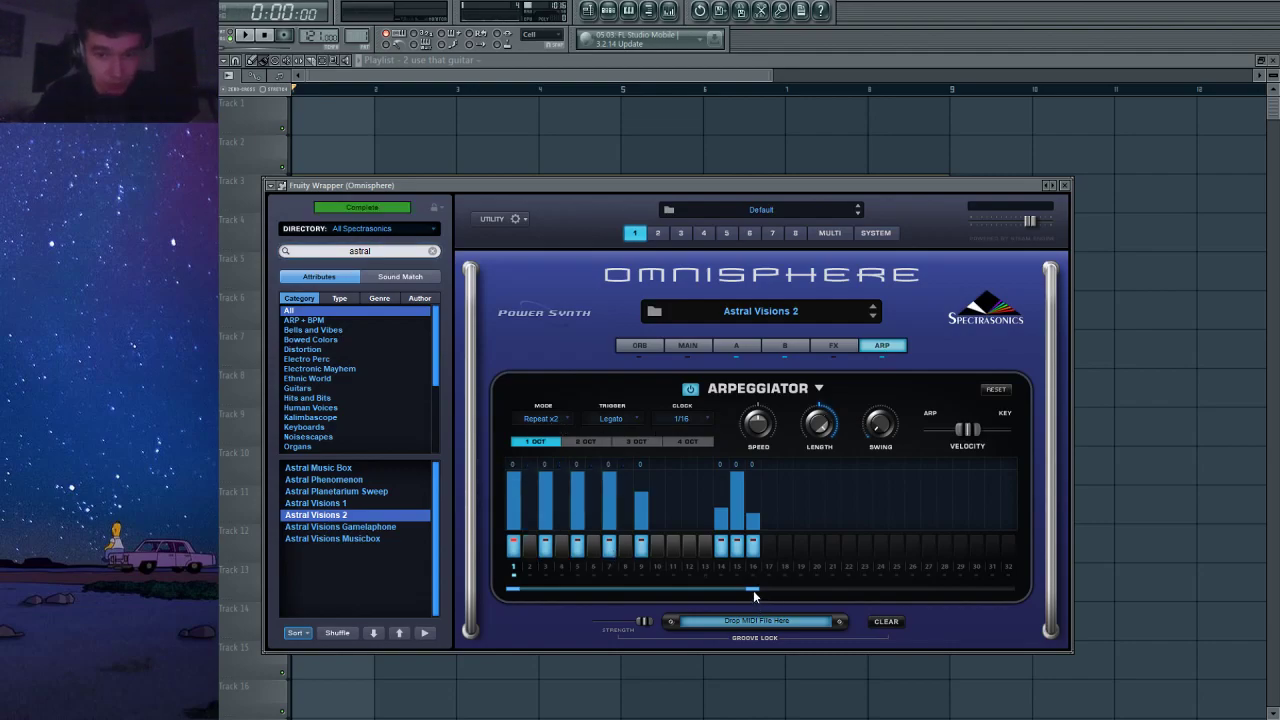
left_click_drag(753, 591, 626, 592)
left_click(610, 548)
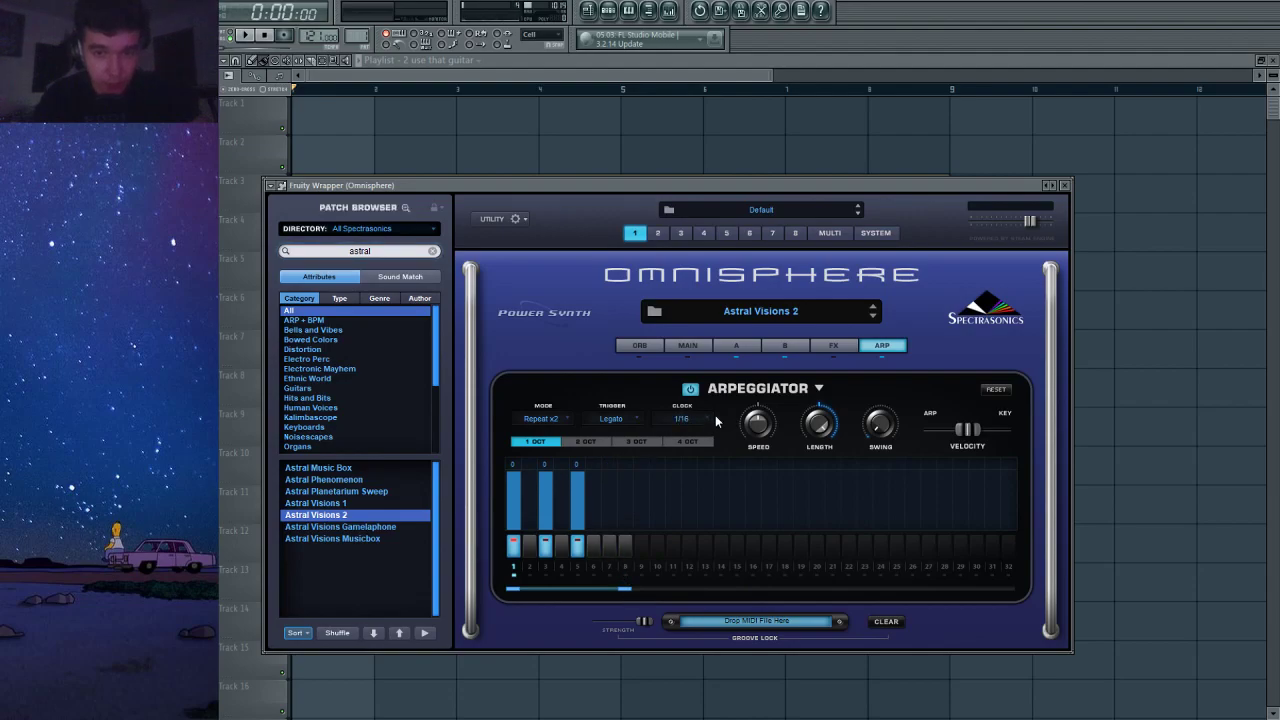
Set the arpeggiator clock to 1/4 and close the Omnisphere window.
left_click(696, 119)
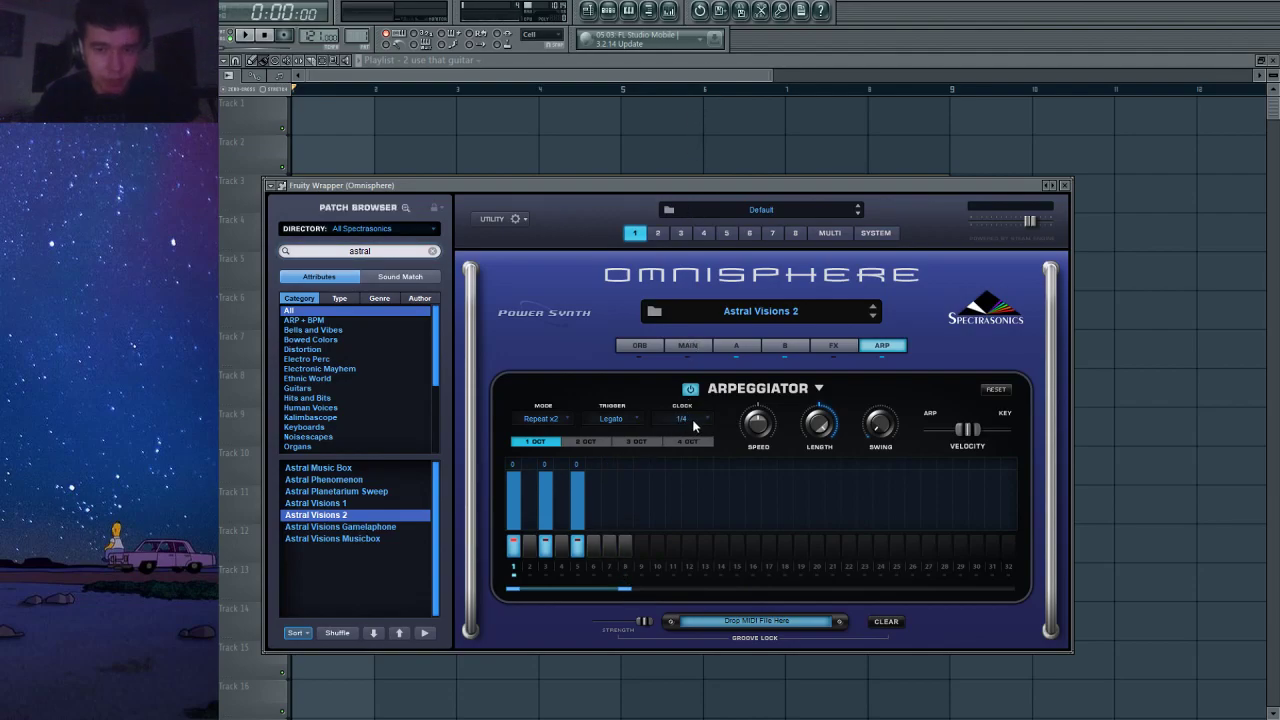
left_click(555, 440)
left_click(1065, 186)
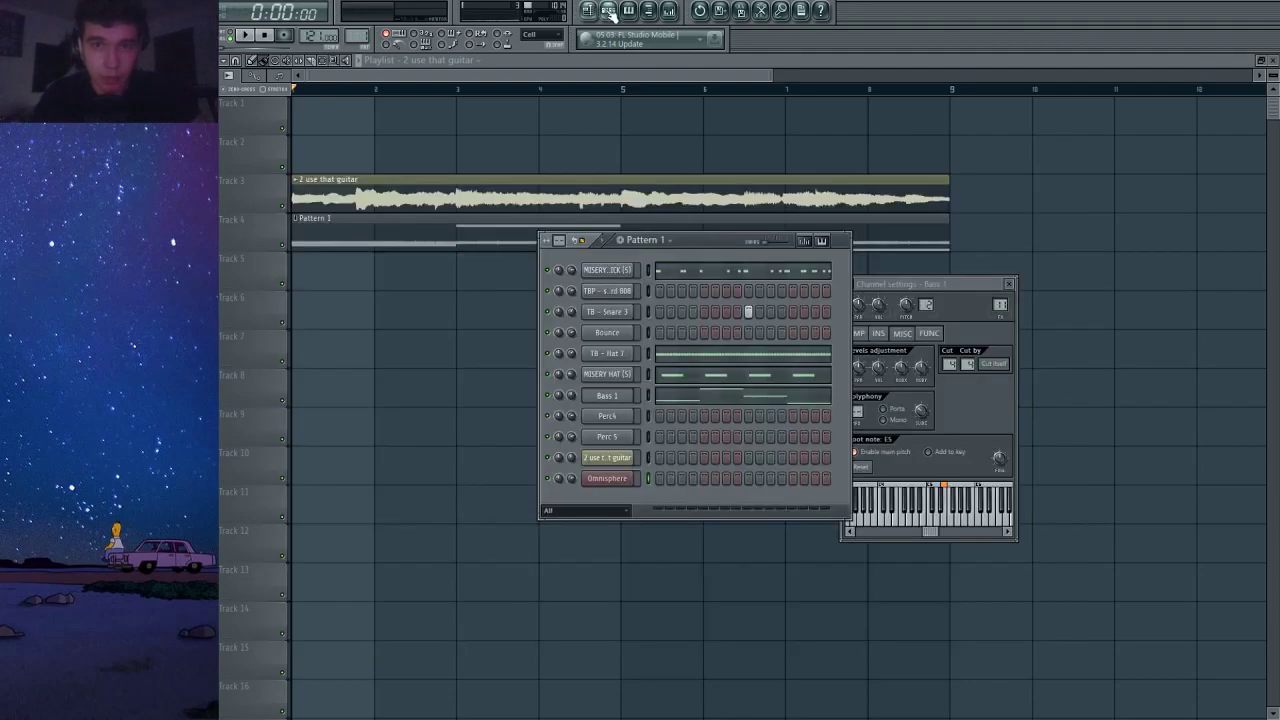
Copy the Bass 1 notes and paste them into the Omnisphere piano roll.
left_click(675, 394)
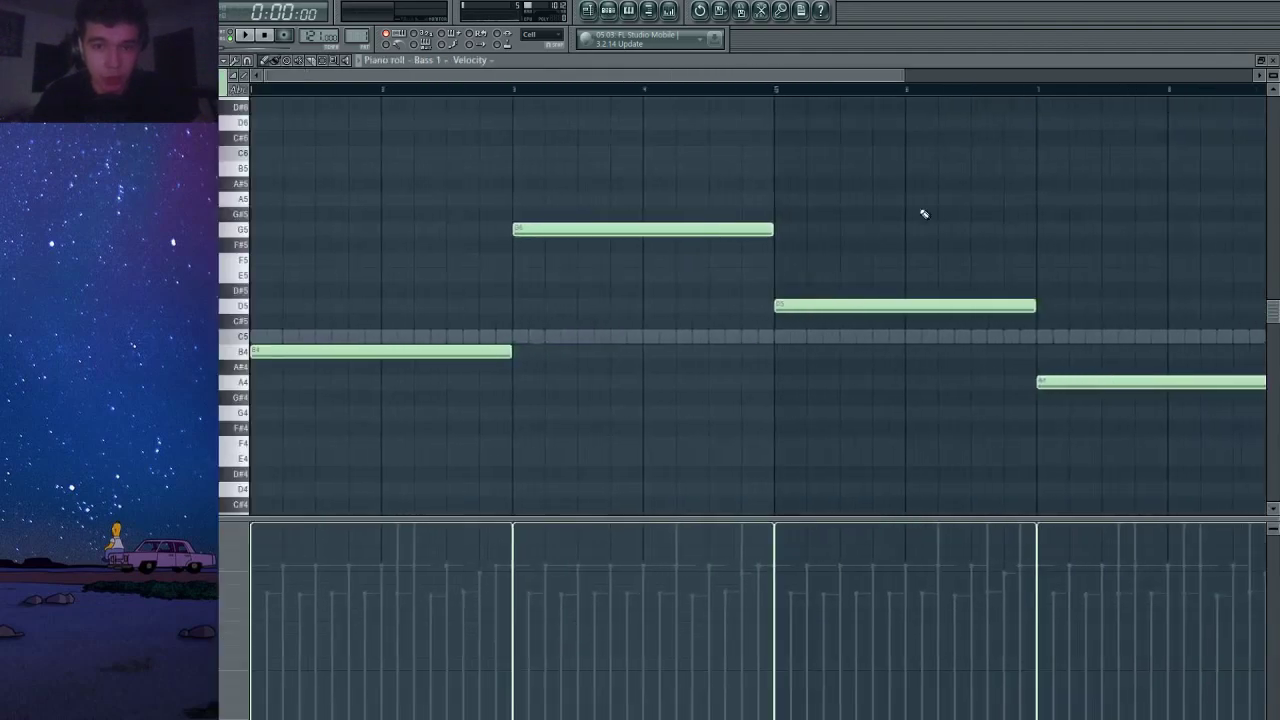
left_click(1272, 61)
key("F7")
scroll(449, 429, "down", 5)
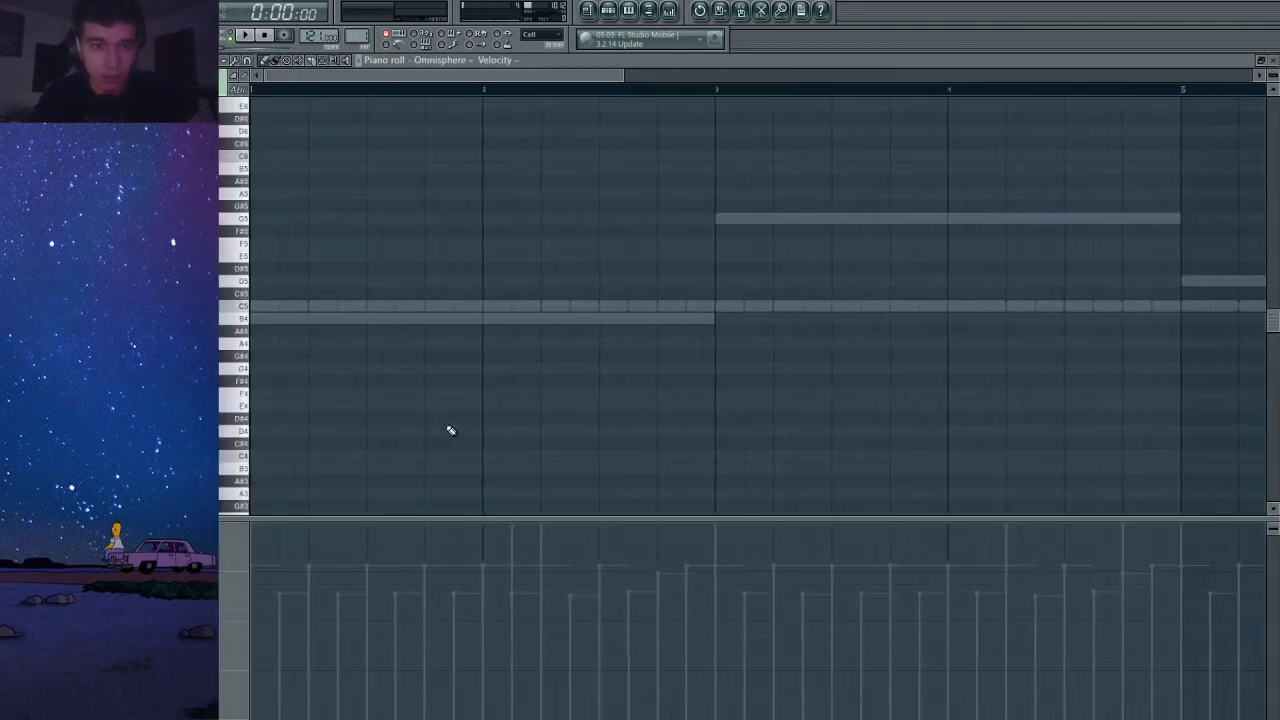
key("ctrl+v")
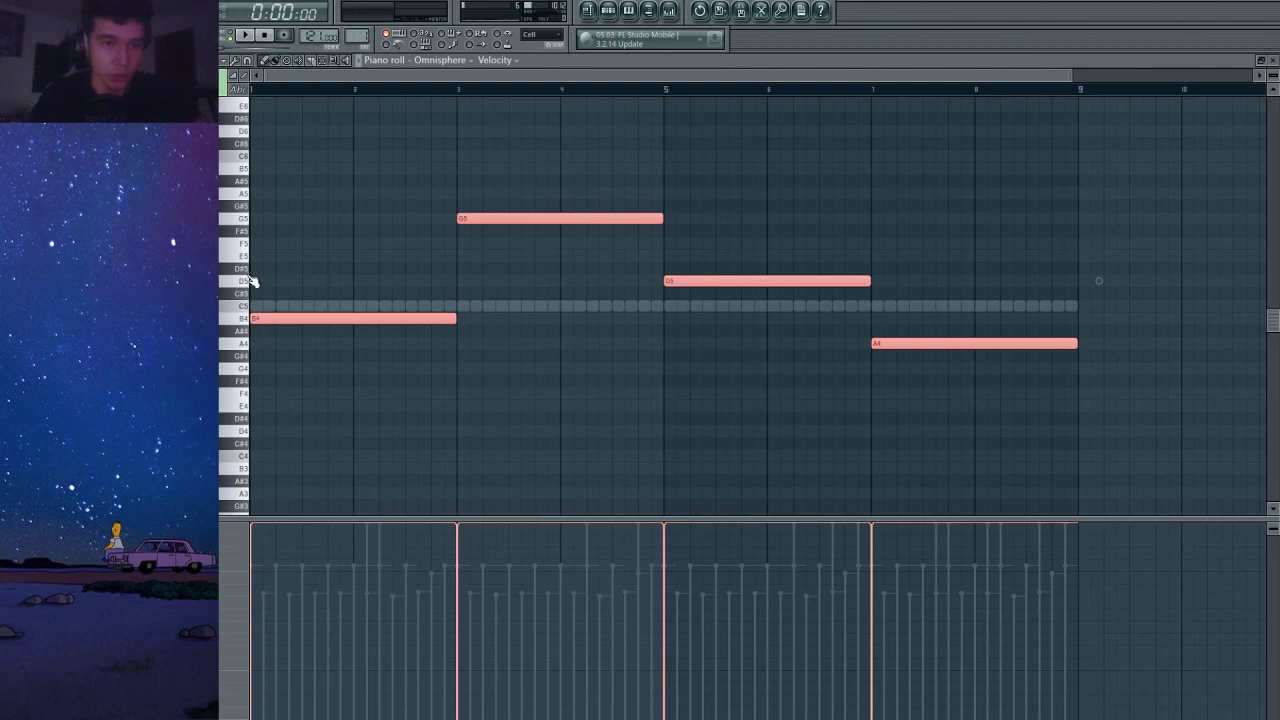
Build chords on the pasted Omnisphere notes by duplicating the roots seven semitones up and again three semitones up.
left_click_drag(277, 322, 242, 228)
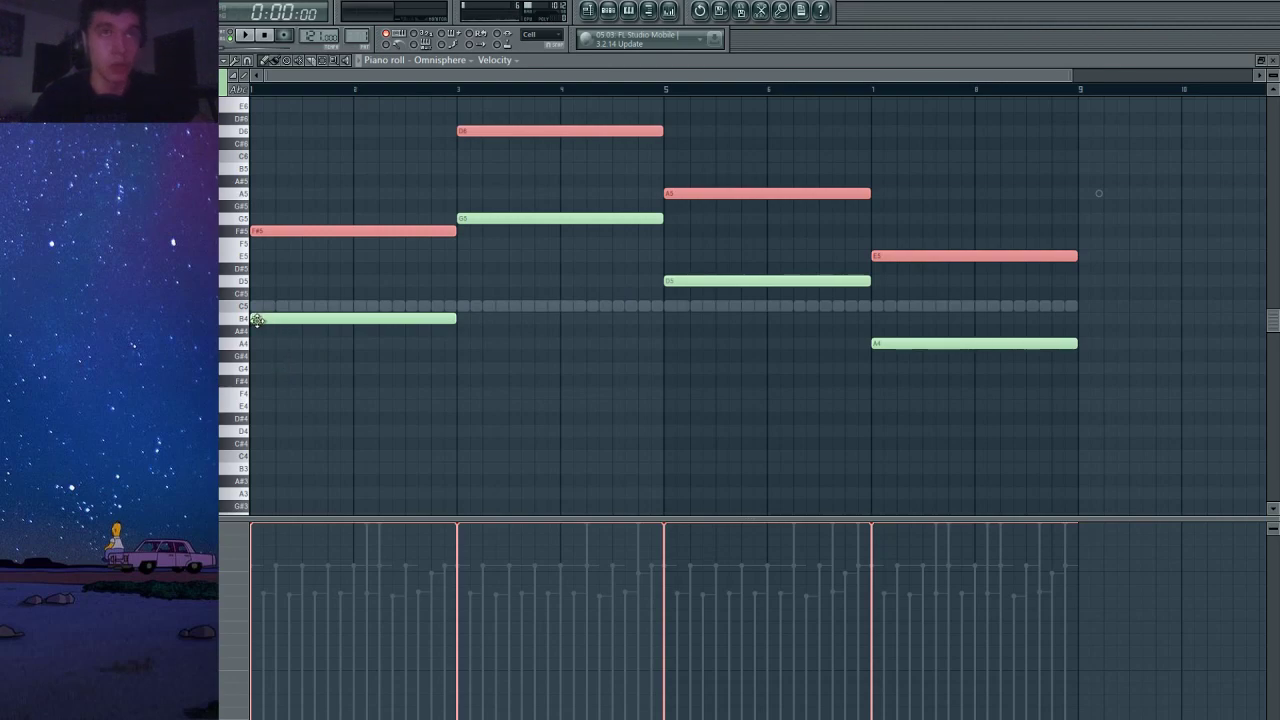
key("ctrl+i")
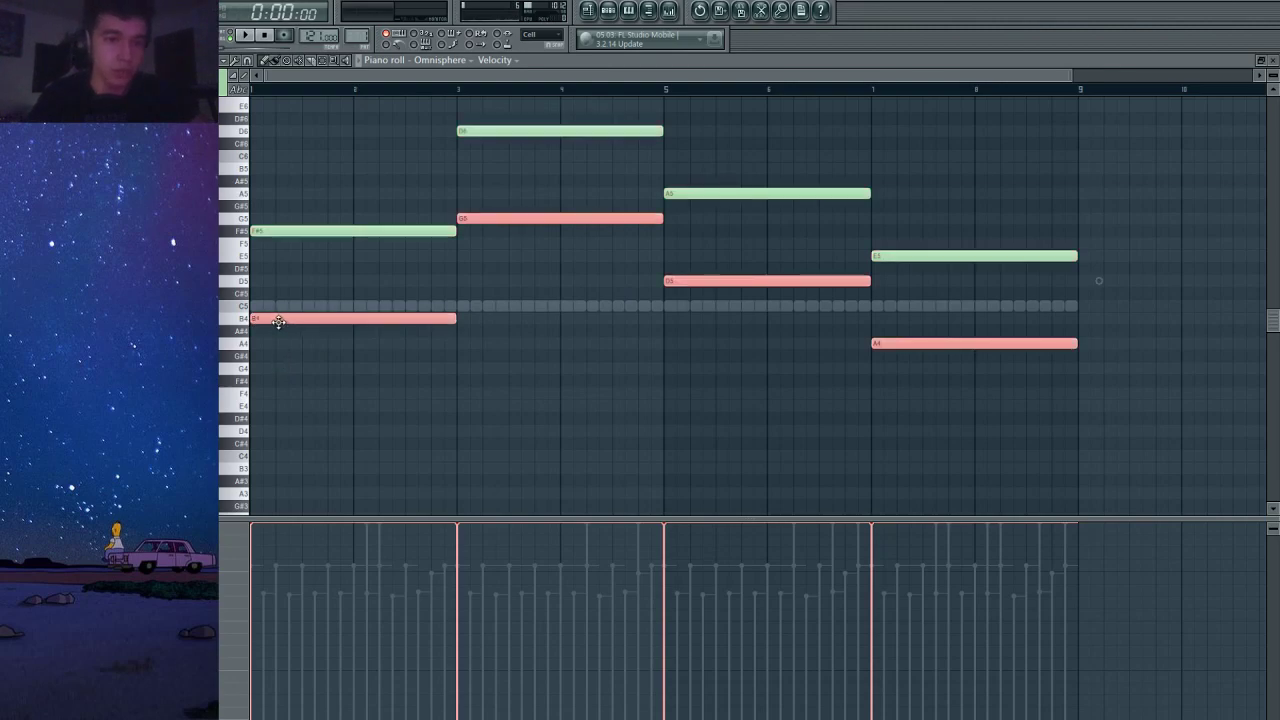
left_click_drag(278, 320, 279, 277)
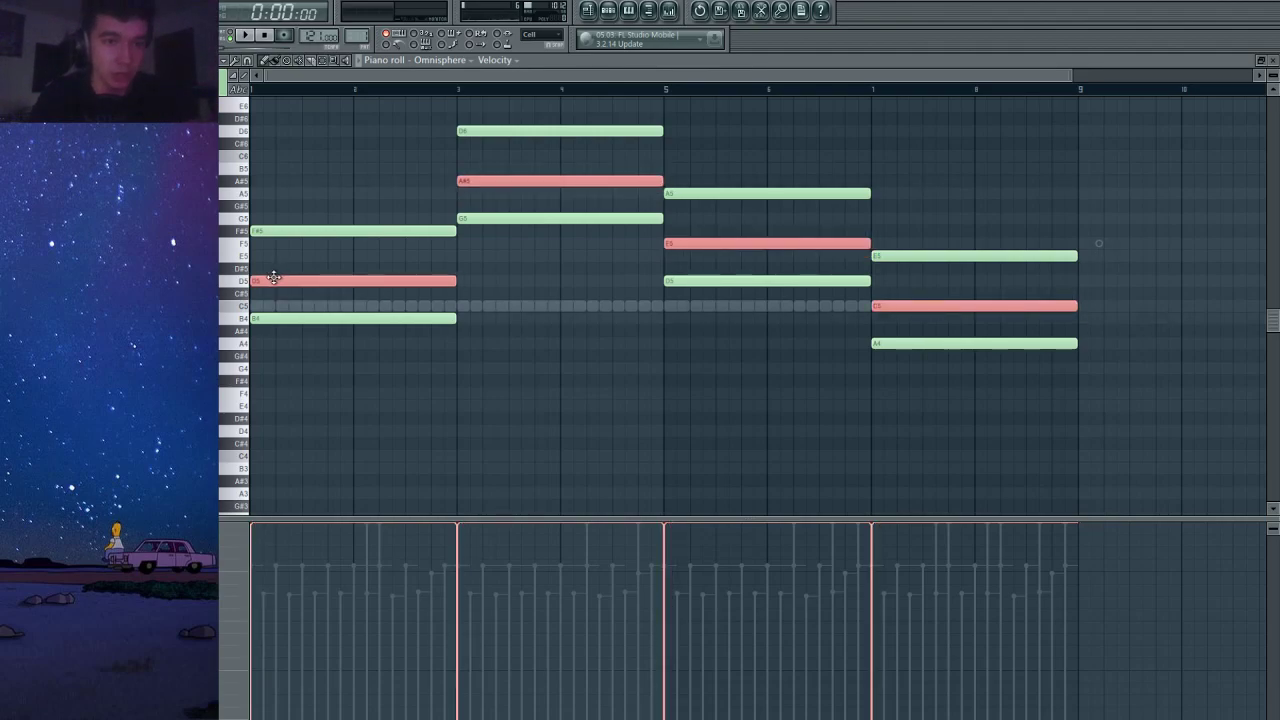
left_click_drag(271, 269, 262, 281)
Play the chords and raise the middle notes of the second, third and fourth chords to B5, F#5 and C#5.
key("space")
left_click(547, 271)
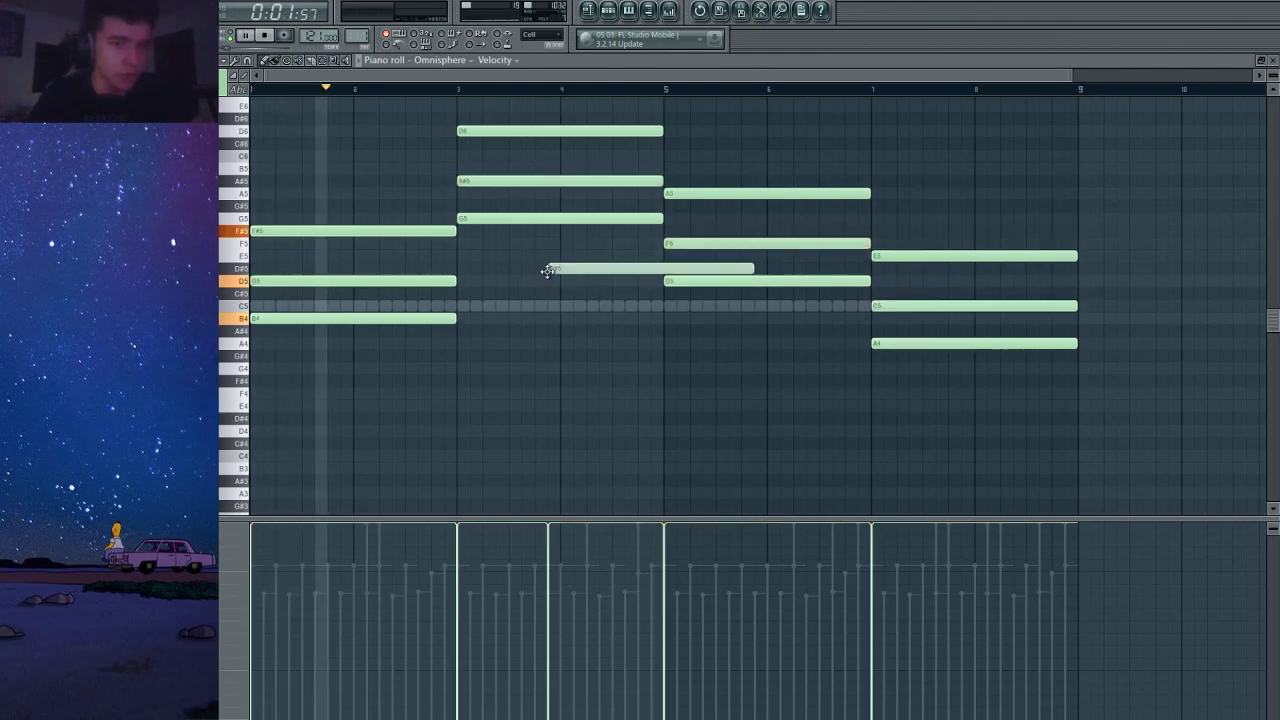
right_click(548, 268)
left_click_drag(485, 181, 480, 168)
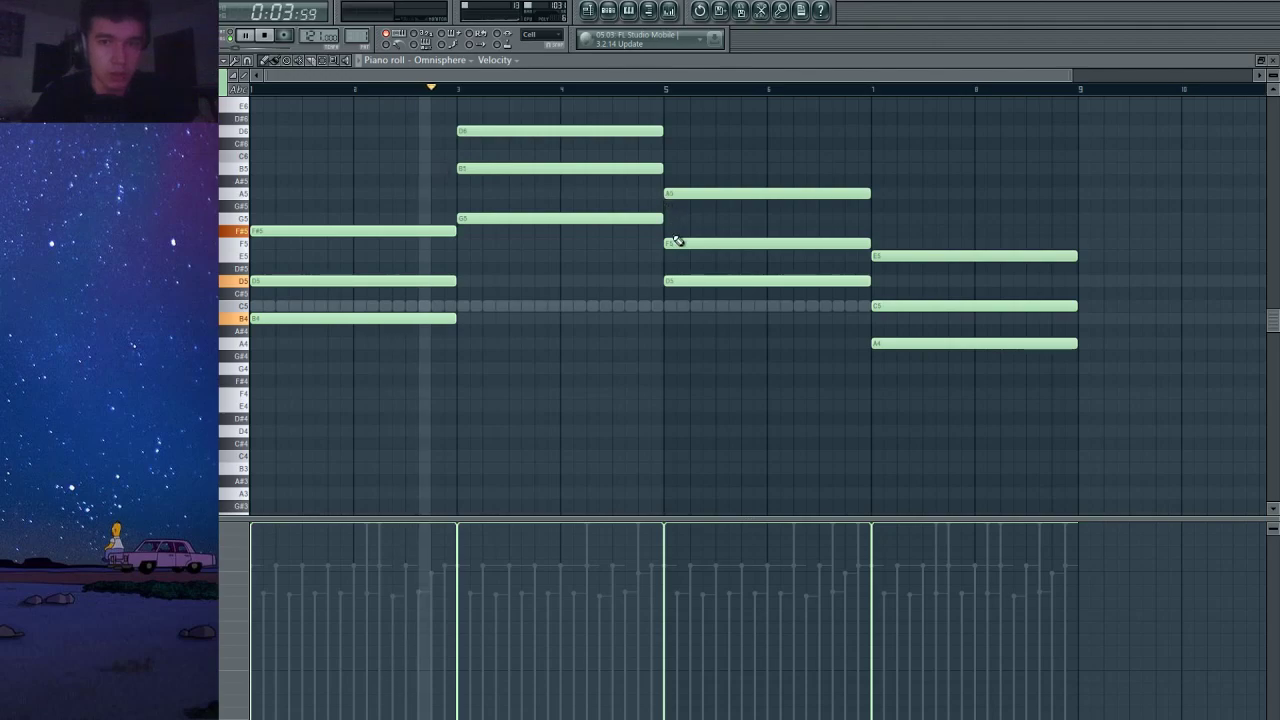
left_click_drag(676, 242, 677, 231)
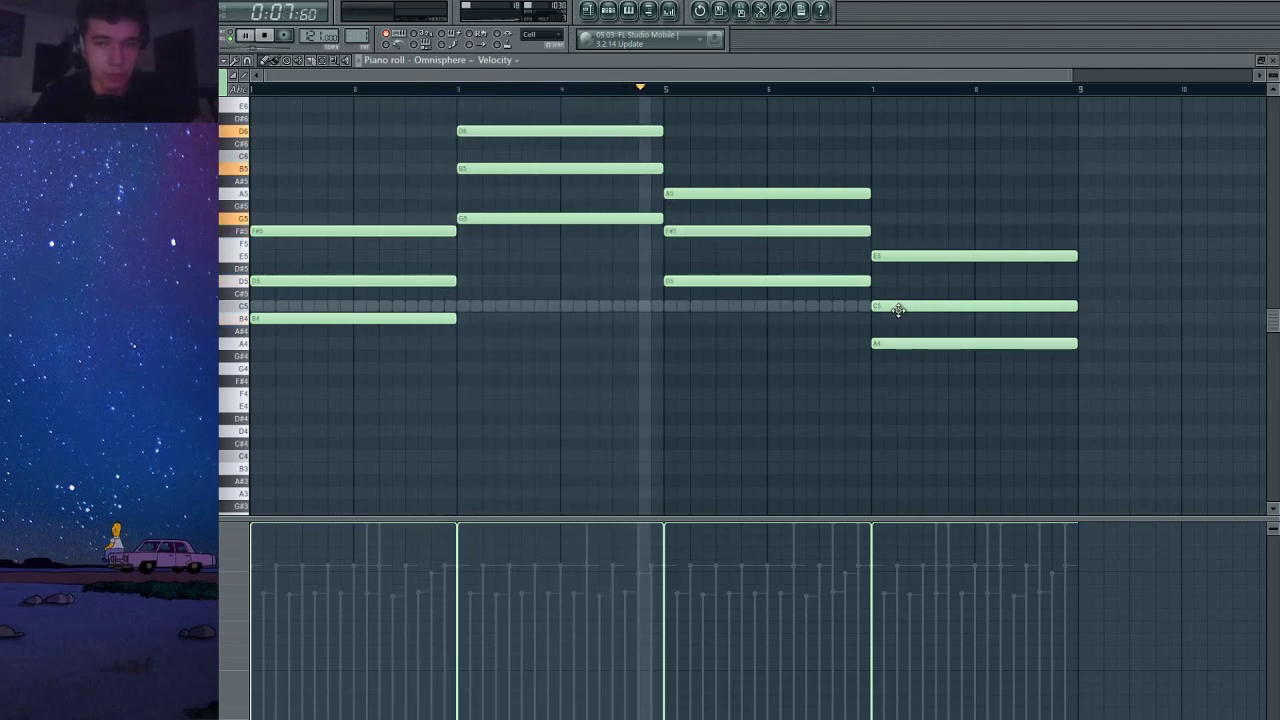
left_click_drag(898, 309, 897, 293)
Lower the second chord's D6 and B5 and the third chord's A5 by one octave.
left_click(535, 131)
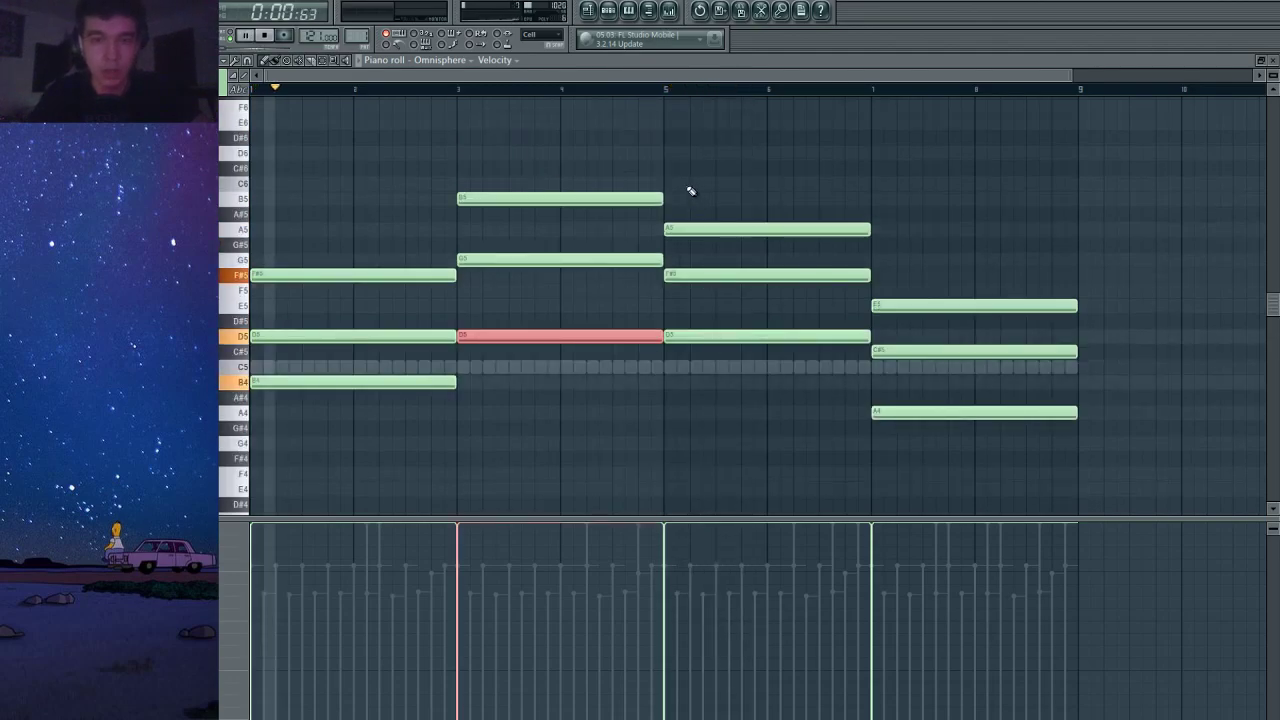
left_click_drag(663, 178, 722, 288)
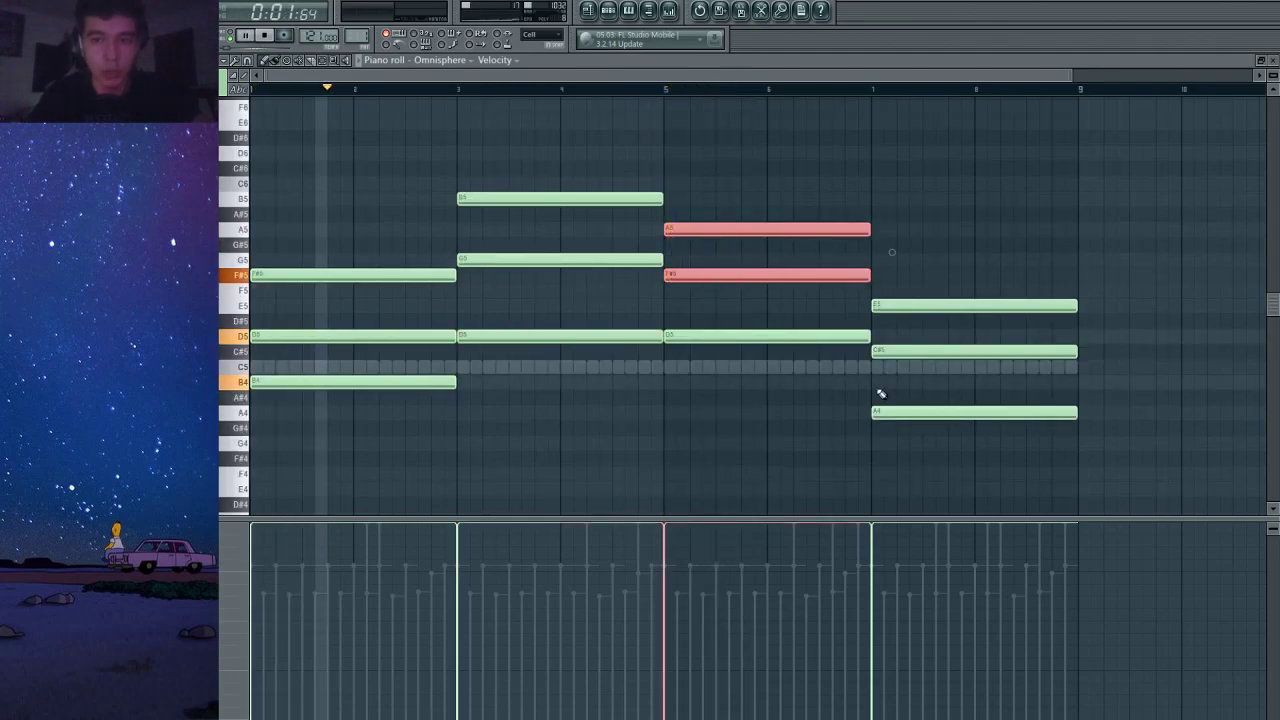
left_click_drag(517, 147, 770, 247)
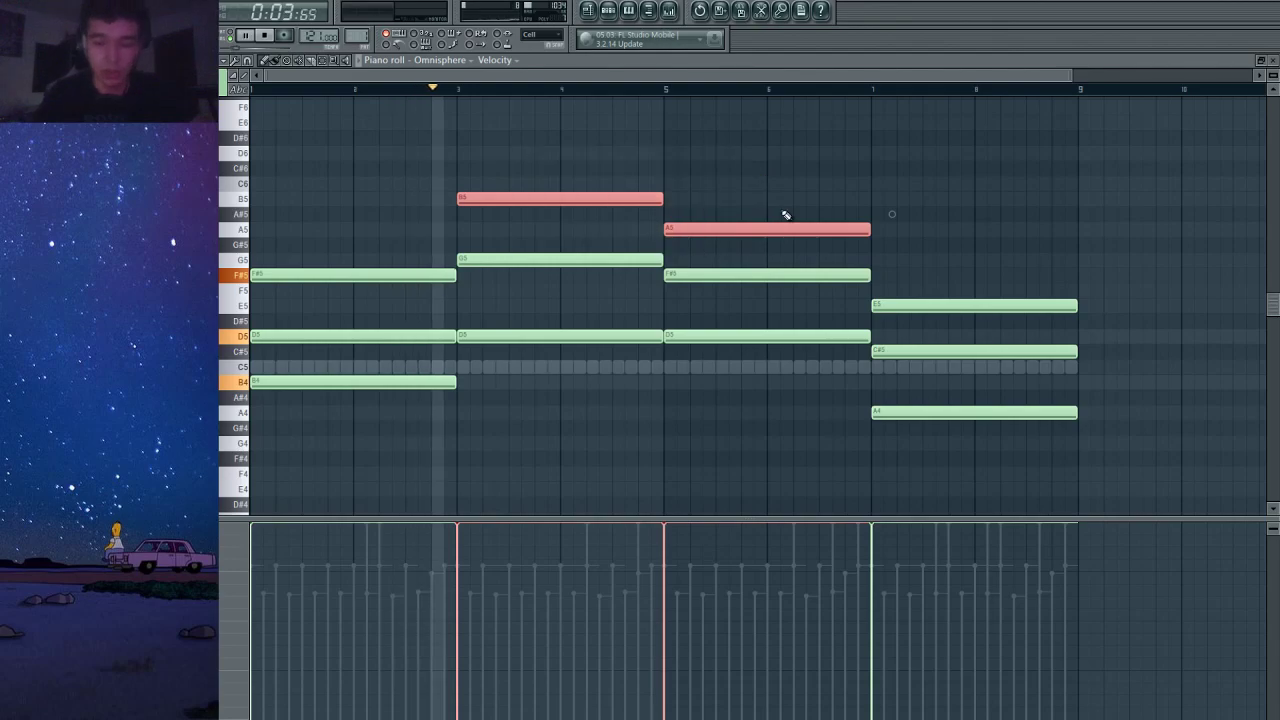
key("ctrl+Down")
key("space")
scroll(814, 229, "down", 1)
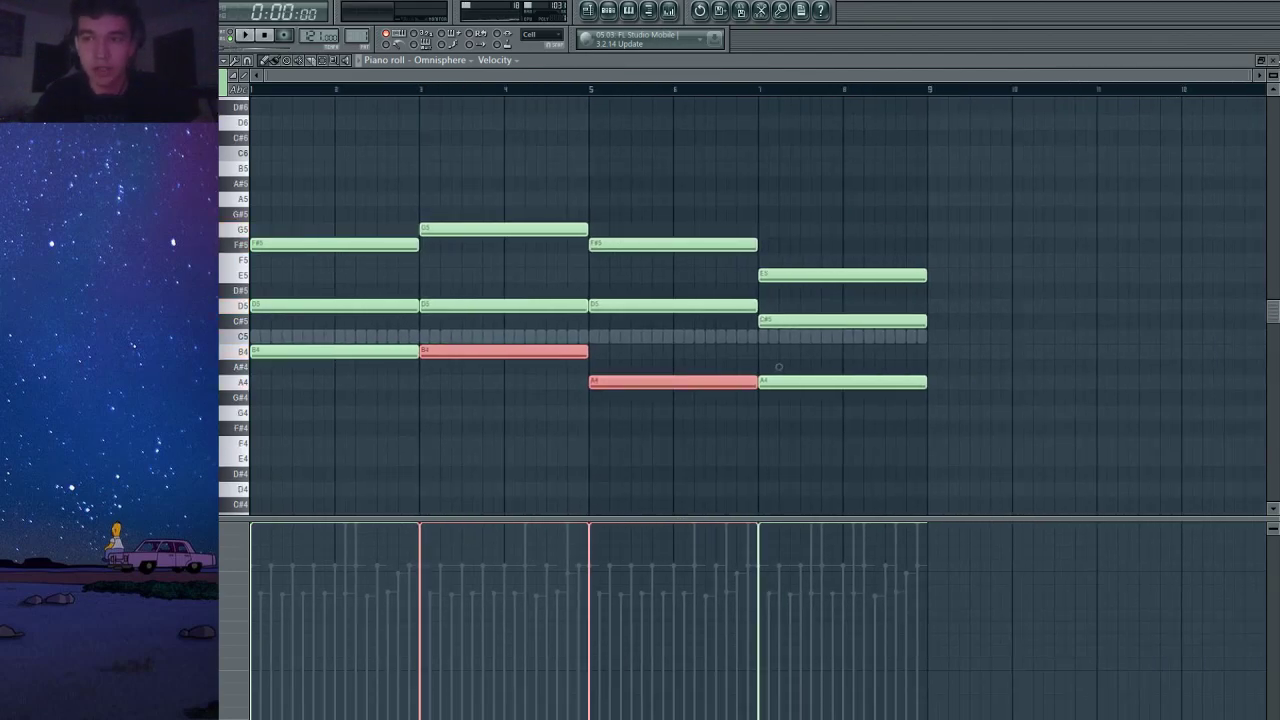
Transpose all Omnisphere notes up one octave, close the piano roll and stop playback.
key("space")
key("ctrl+a")
key("ctrl+Up")
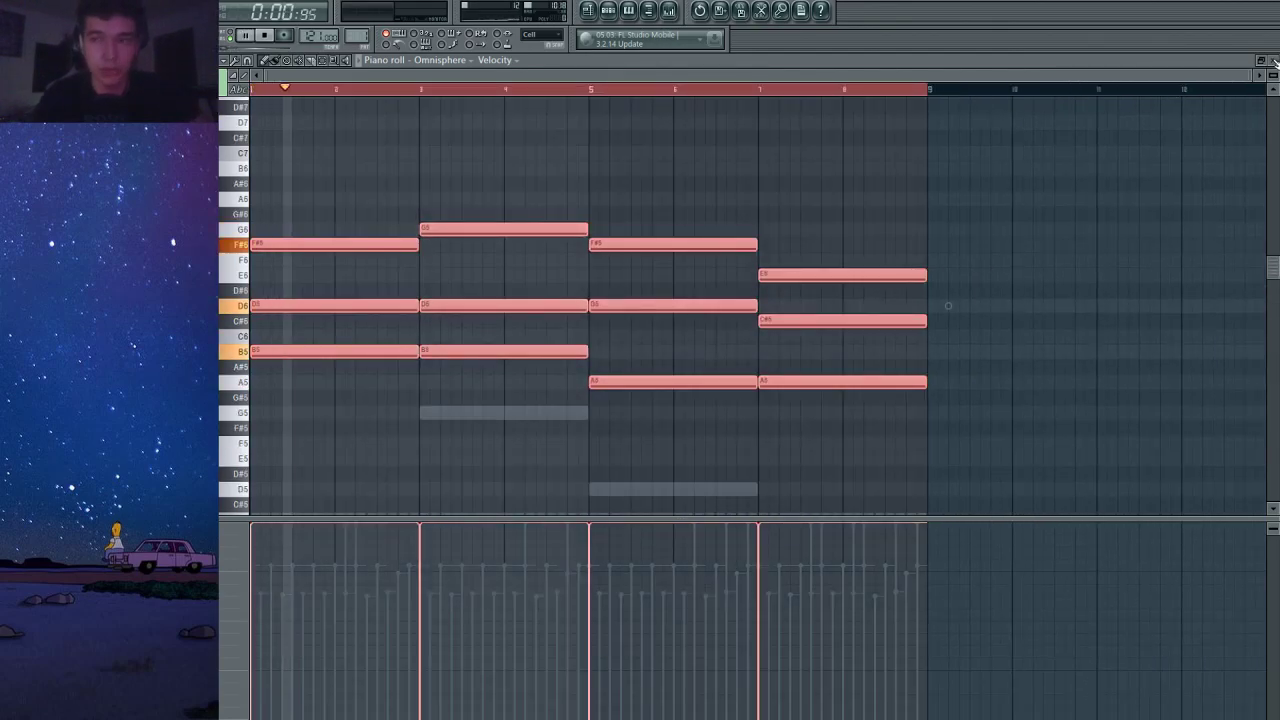
left_click(1261, 61)
left_click(1269, 62)
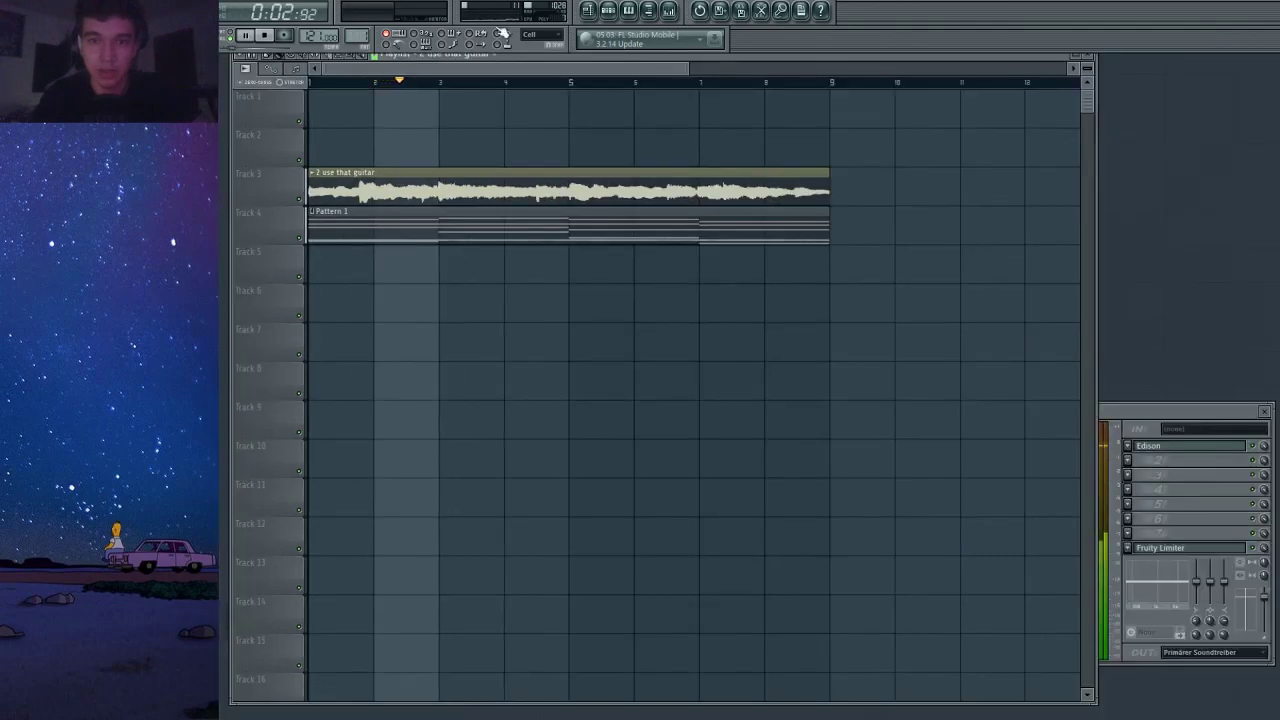
key("space")
Open the Omnisphere plugin and examine the layer A and main pages of Astral Visions 2.
key("F6")
left_click(605, 479)
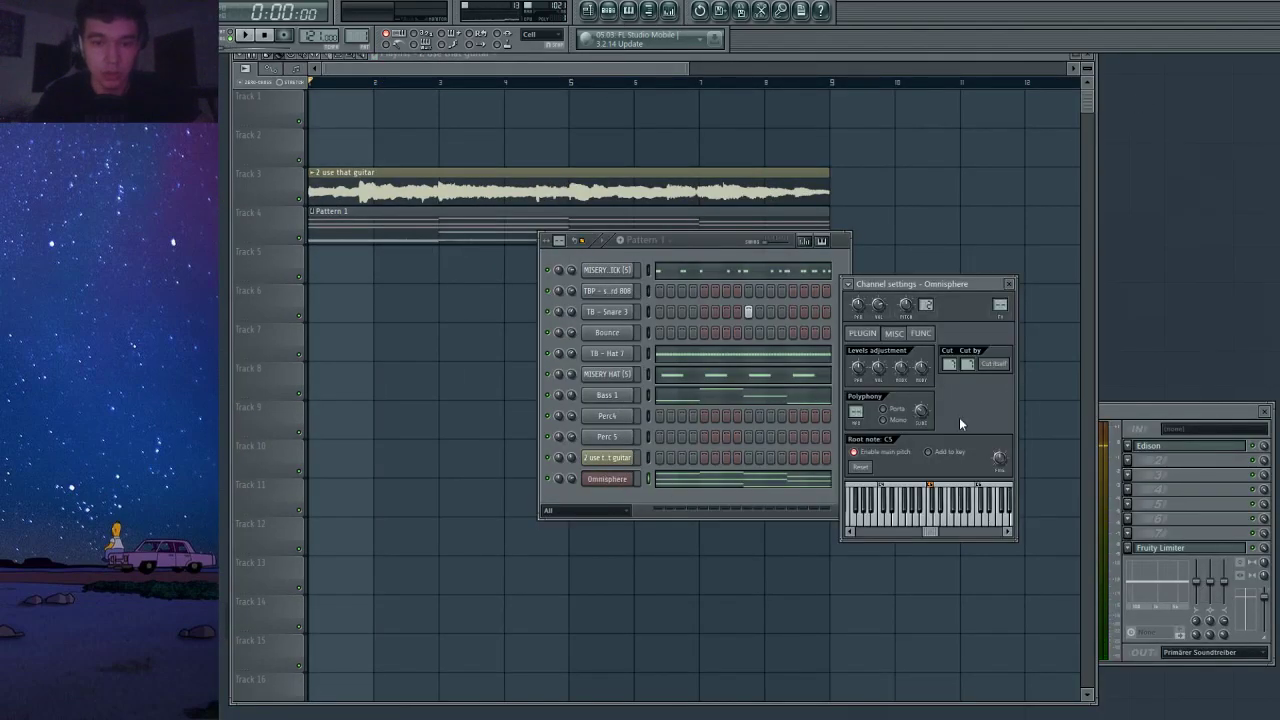
left_click(863, 335)
left_click(737, 346)
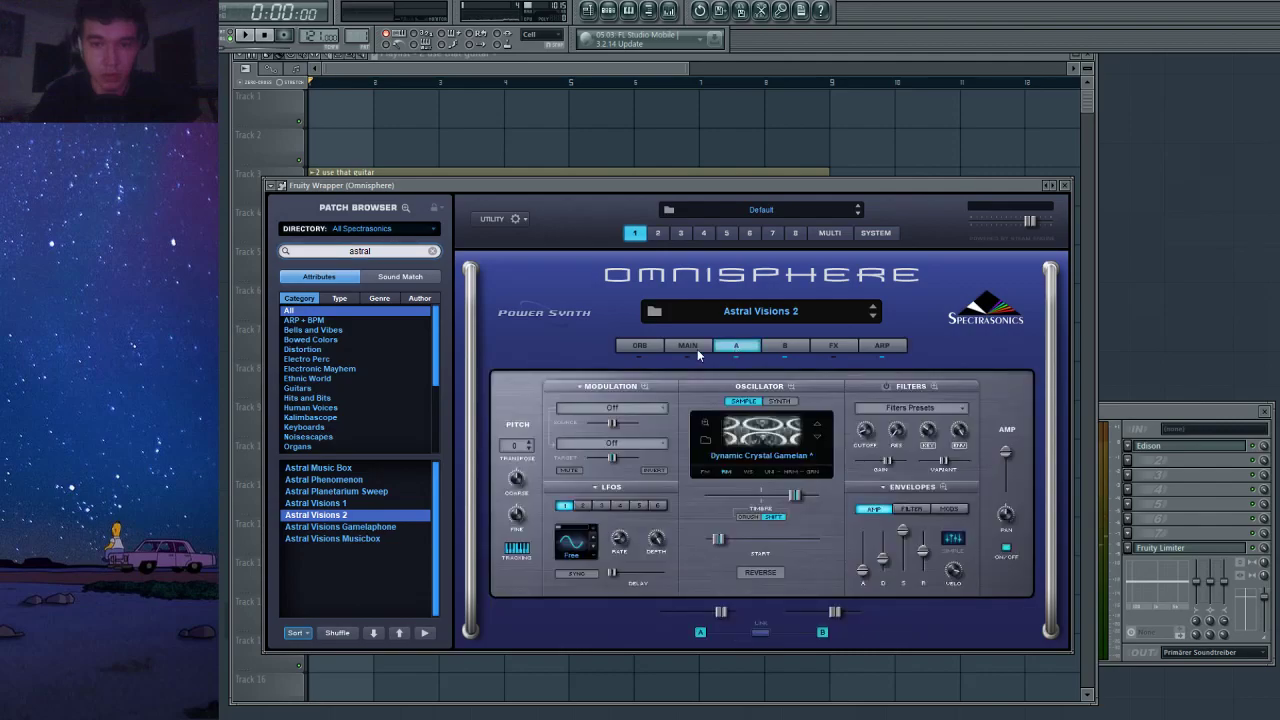
left_click(688, 346)
left_click(790, 386)
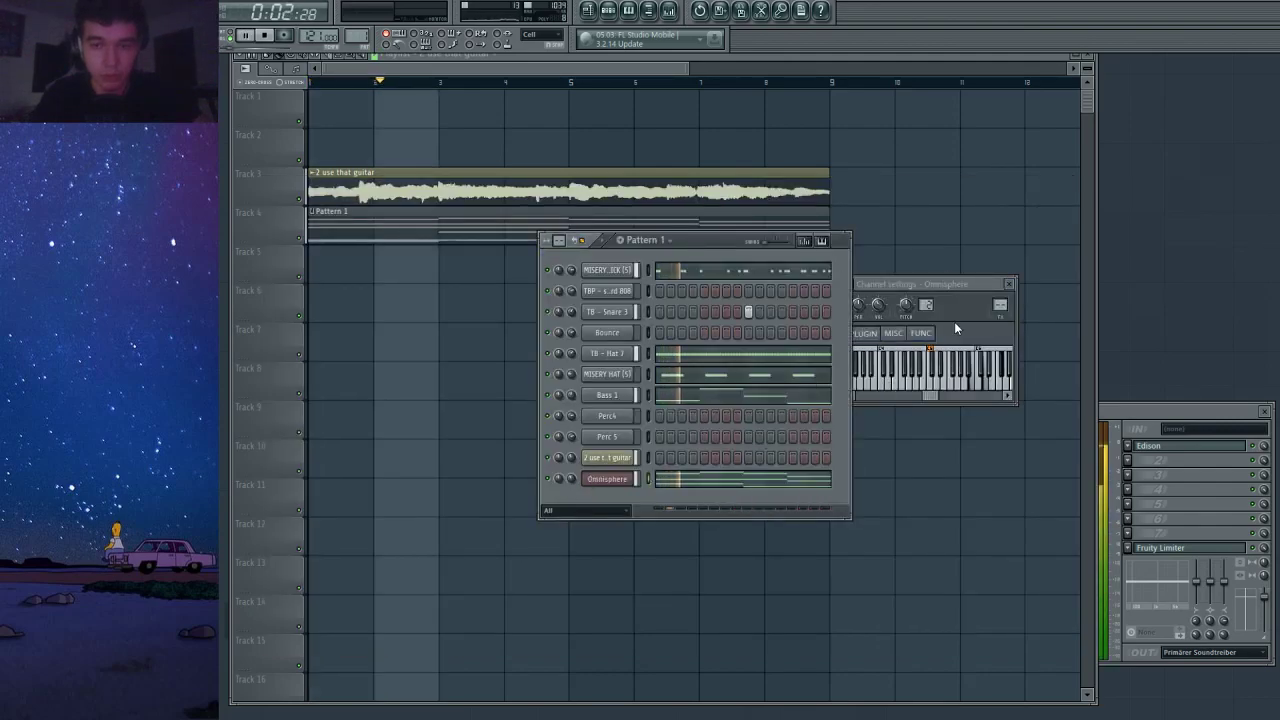
Close the channel settings and assign the Omnisphere channel to mixer track 3 with its name and colour.
left_click(1009, 284)
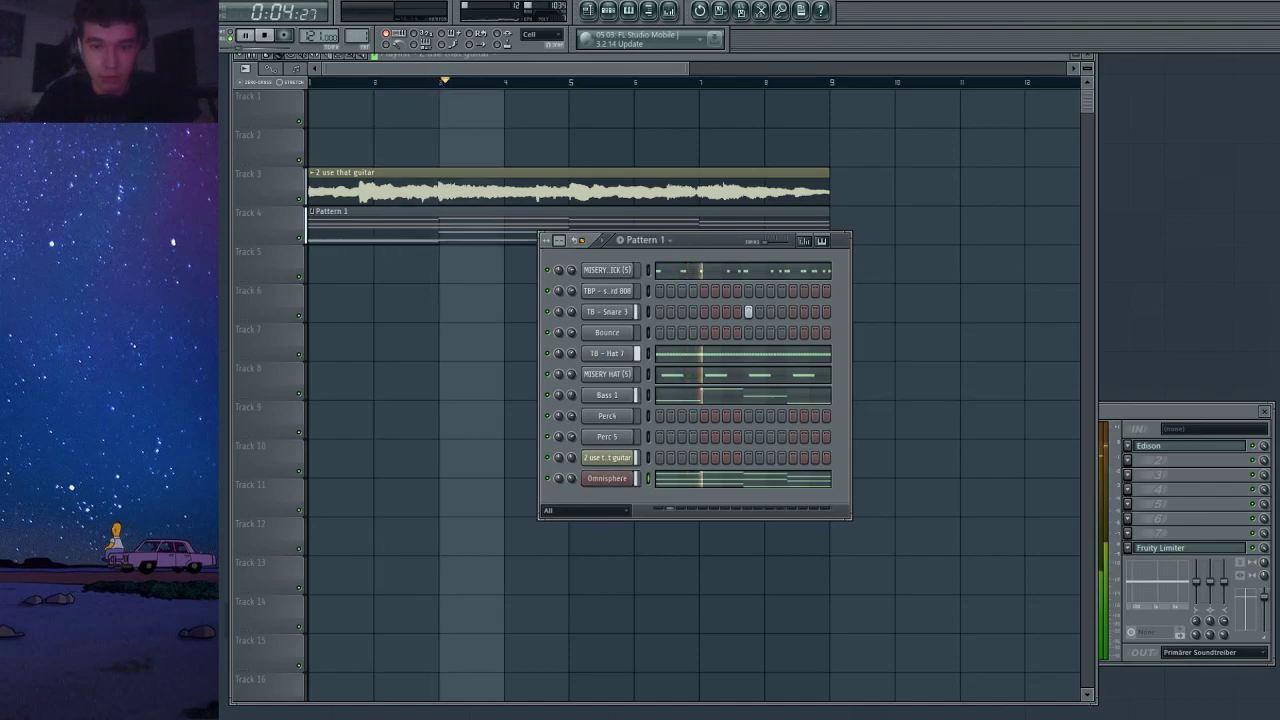
key("F9")
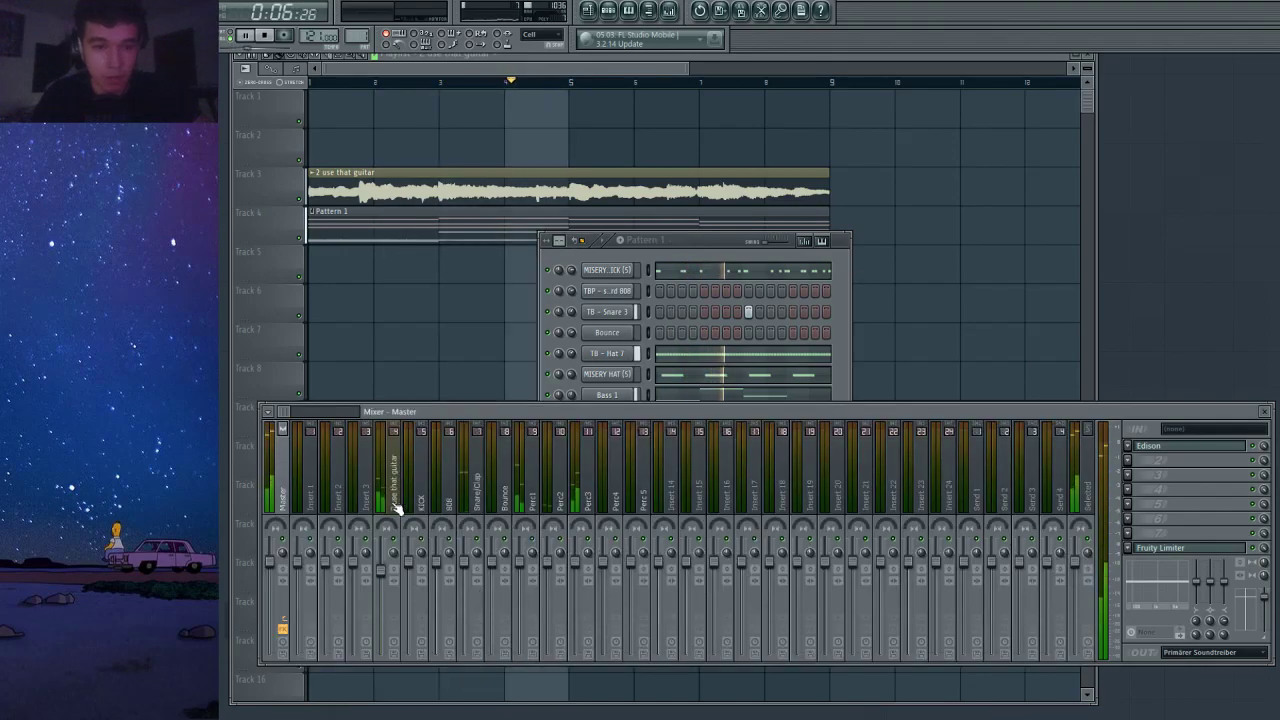
left_click(635, 376)
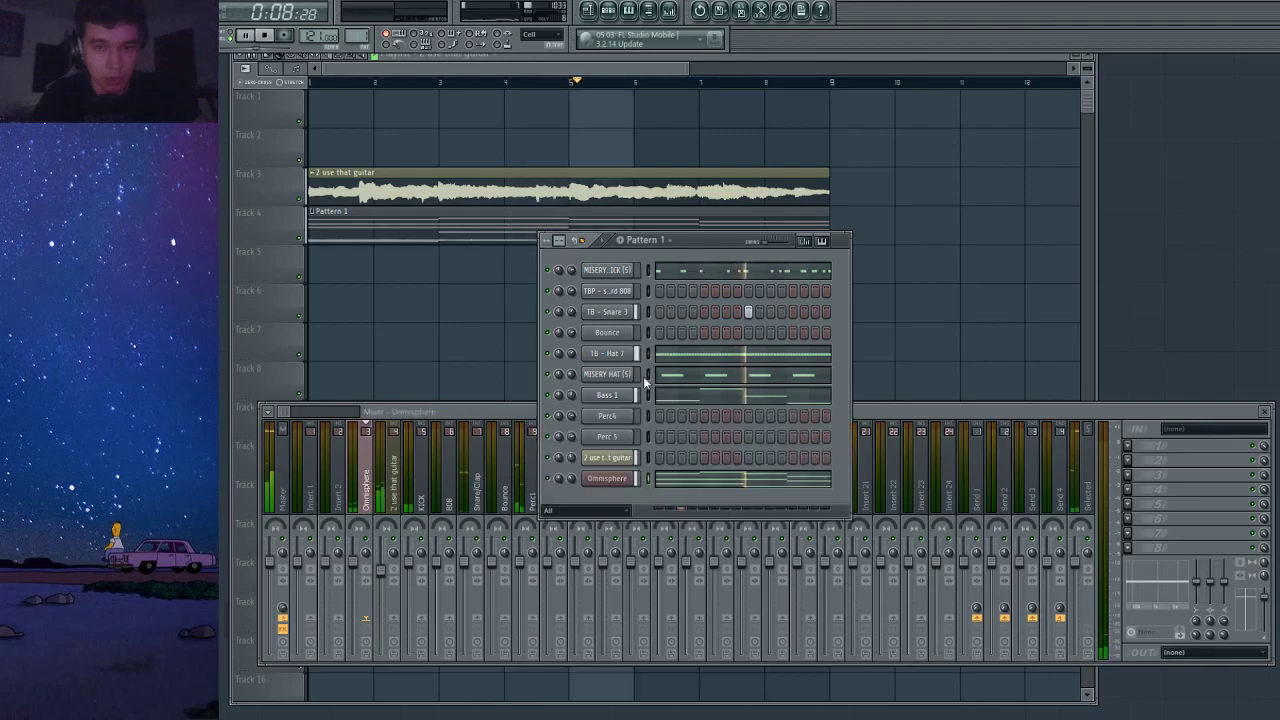
Activate step 7 of the Omnisphere arpeggiator, set its clock to 1/8 and close the plugin window.
left_click(875, 346)
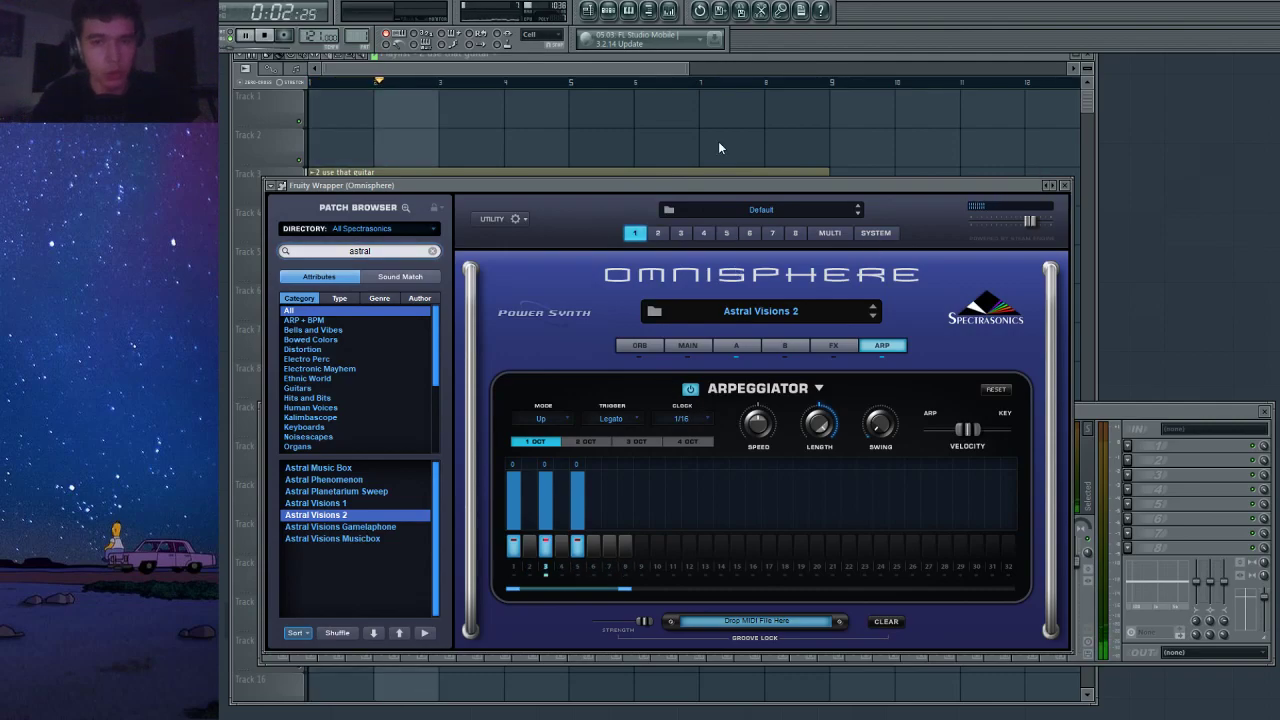
key("space")
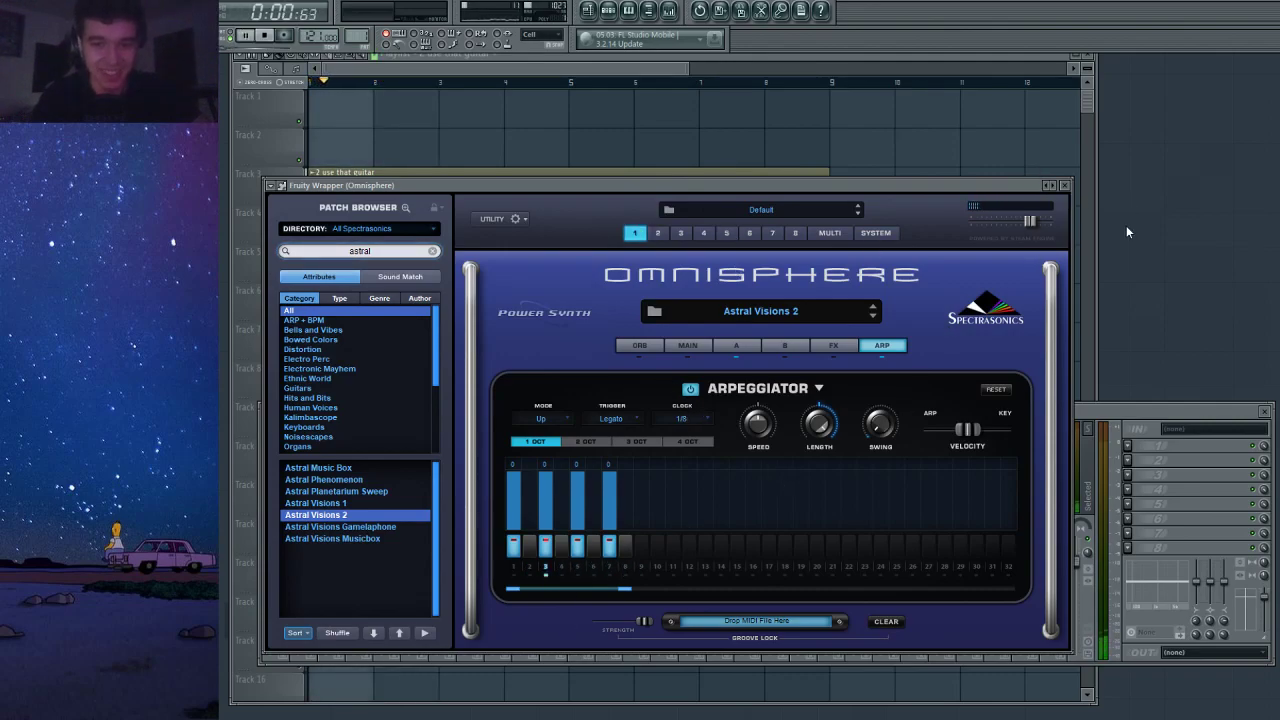
left_click(1066, 185)
Add a one-bar B6 note at bar 2 in the Omnisphere piano roll, removing the extra copy at bar 4.
left_click(665, 498)
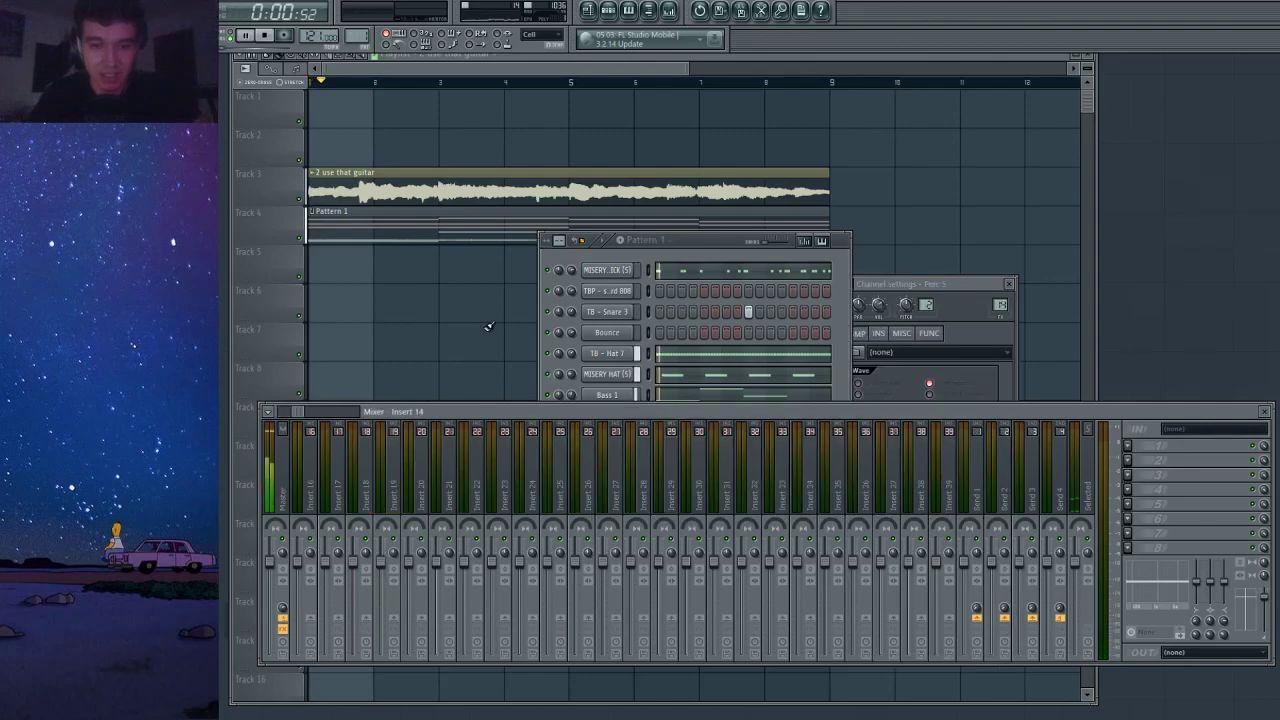
left_click(704, 281)
left_click(721, 482)
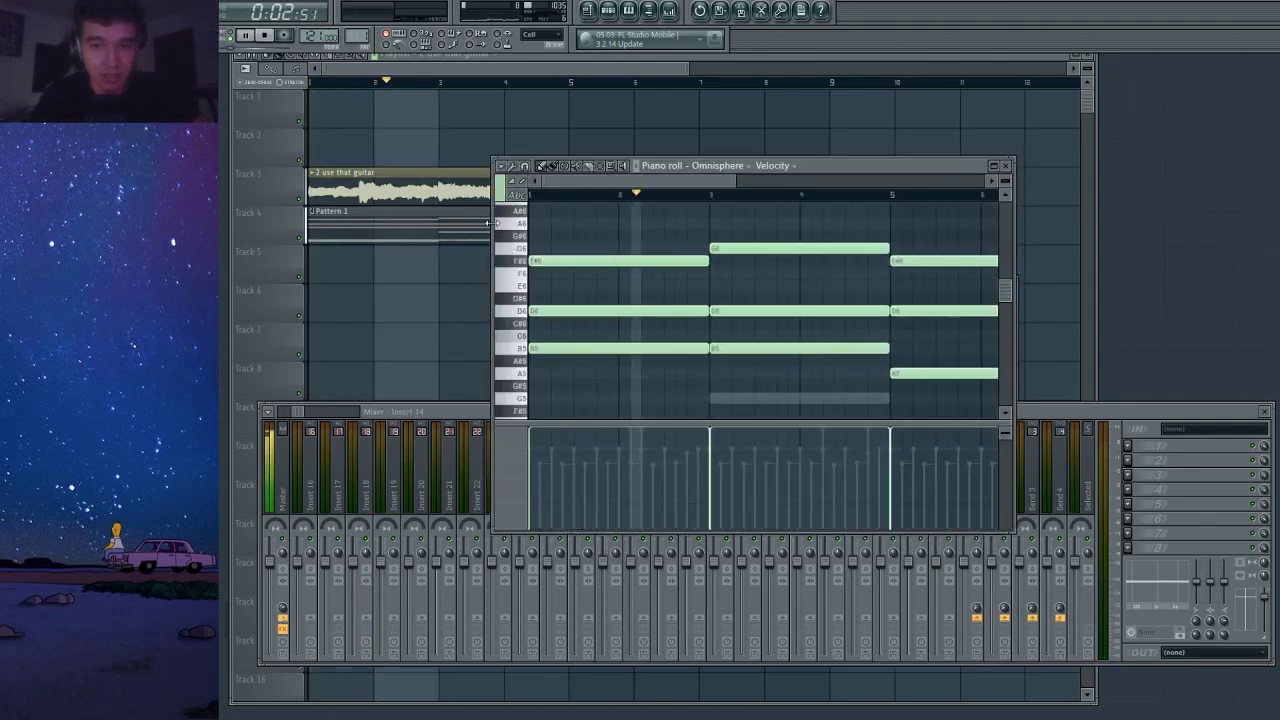
left_click(995, 167)
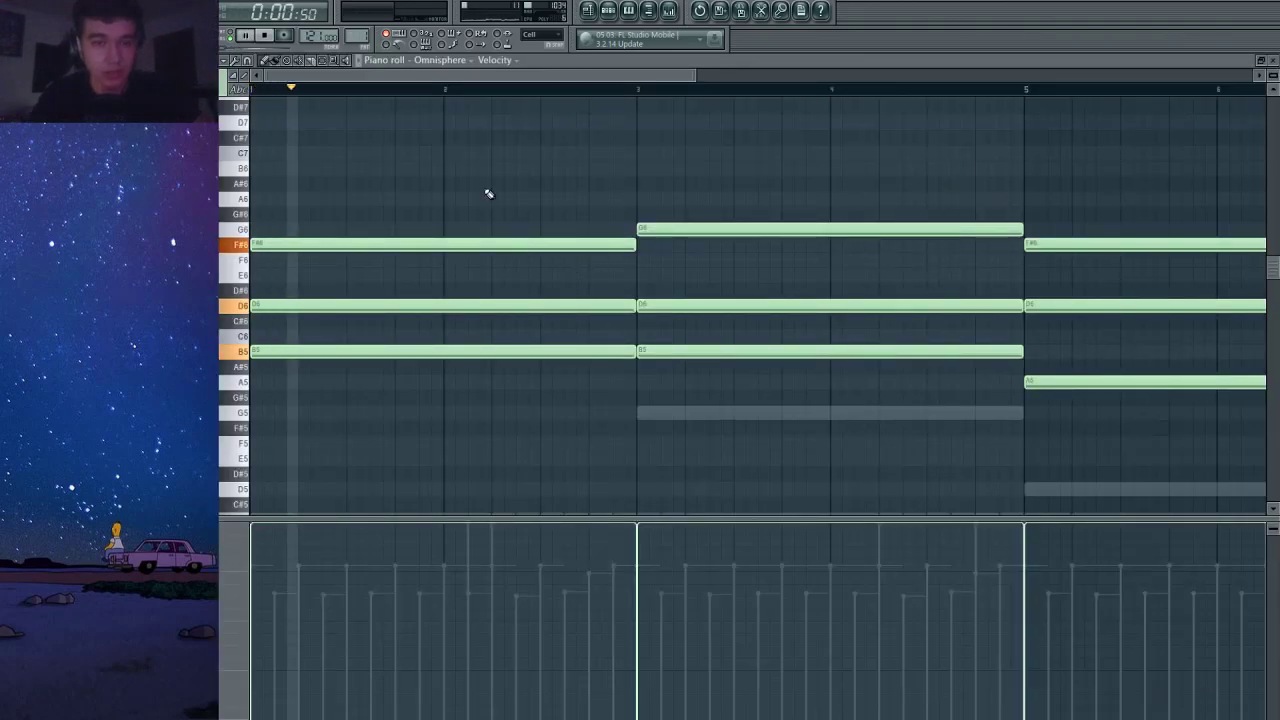
mouse_move(486, 190)
left_mouse_down()
mouse_move(503, 189)
mouse_move(486, 189)
left_mouse_up()
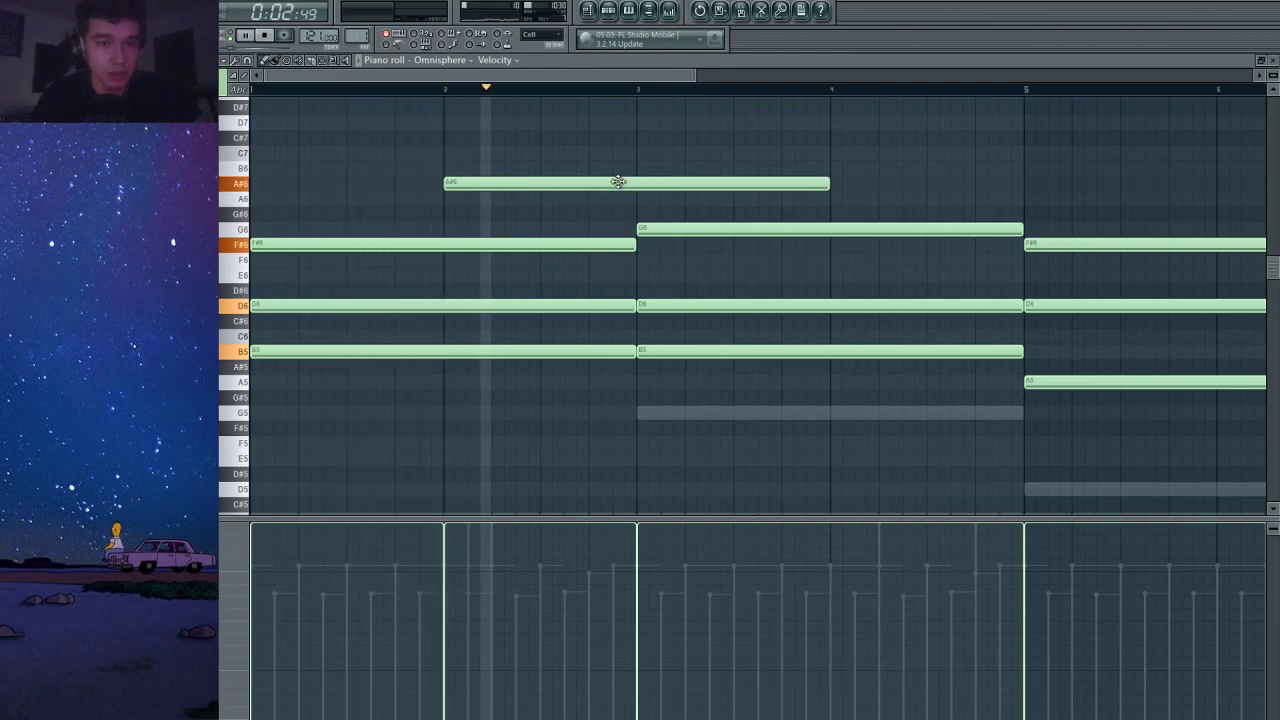
key("space")
key("space")
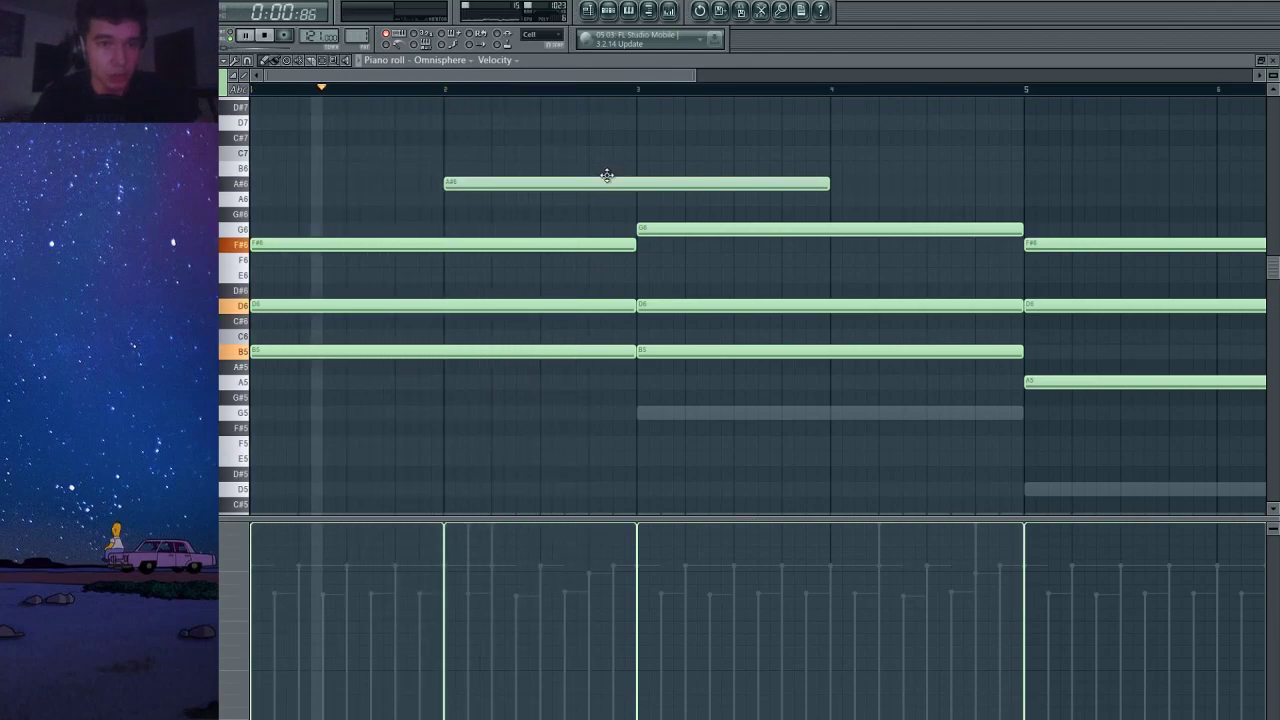
left_click_drag(603, 175, 606, 166)
left_click_drag(830, 166, 636, 166)
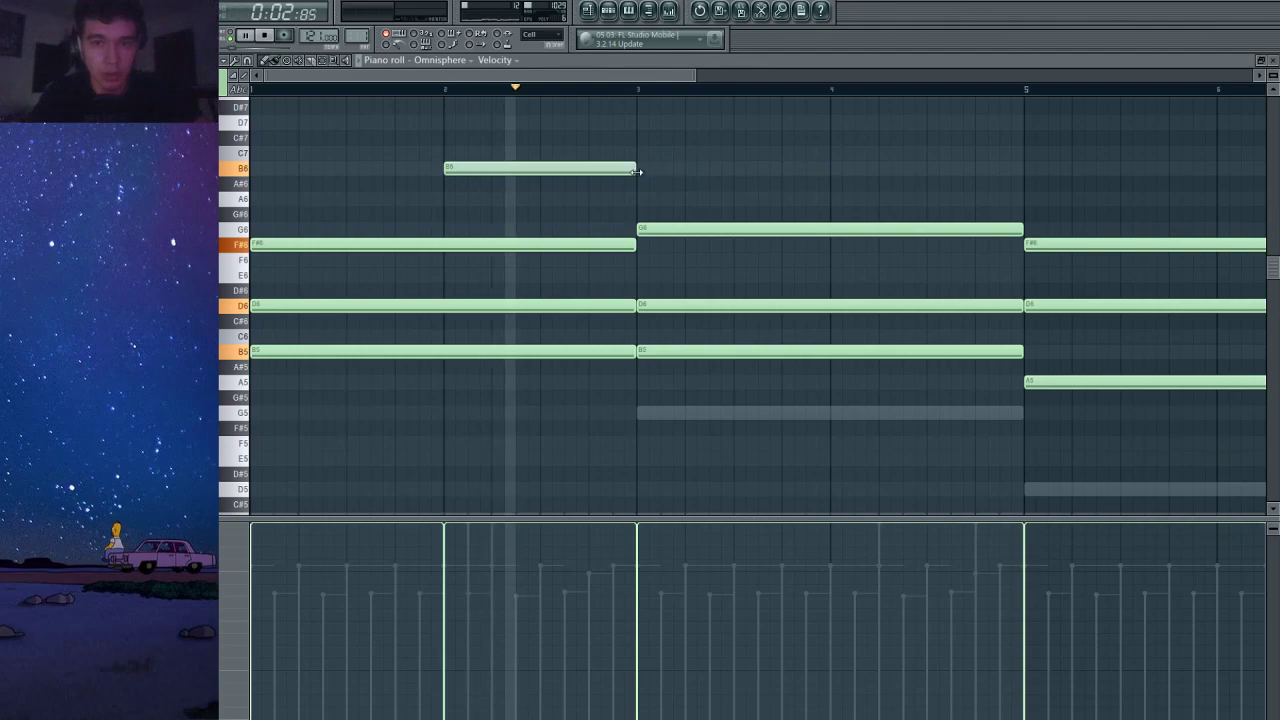
left_click(859, 170)
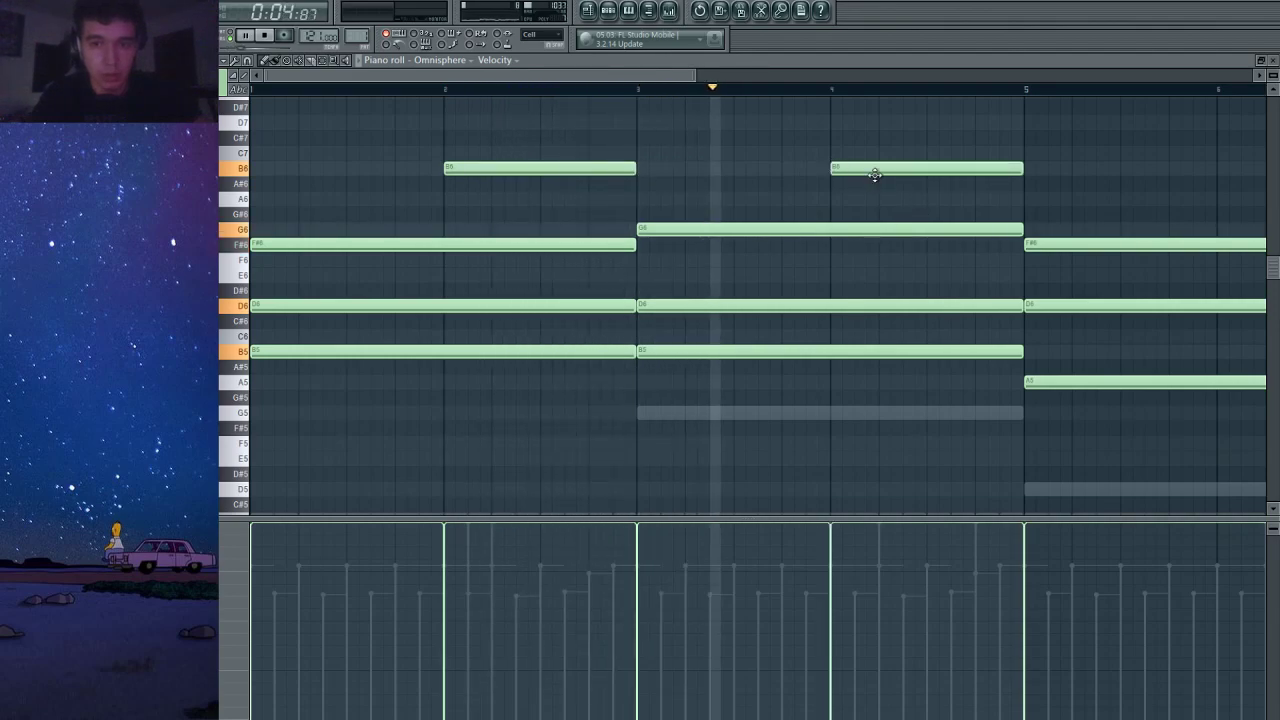
right_click(703, 174)
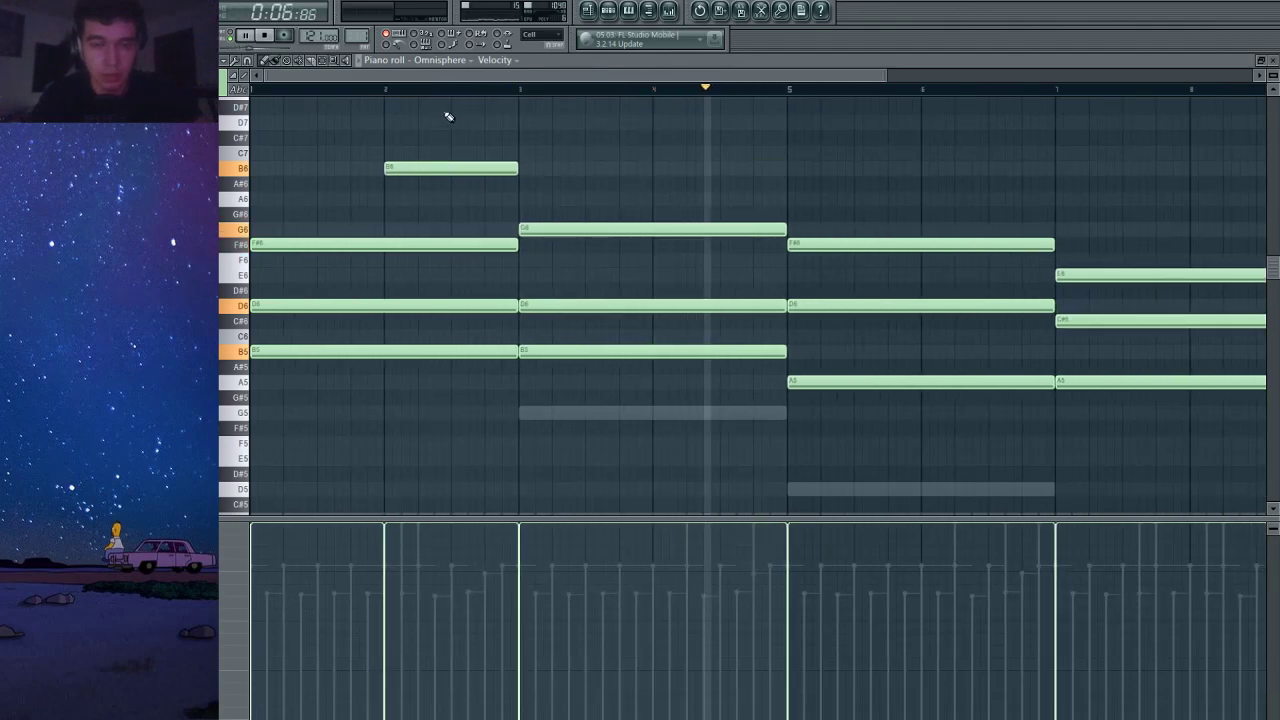
Shorten the first Omnisphere chord and the B6 note so they end one beat before bar 3.
left_click(252, 89)
left_click_drag(507, 445, 474, 247)
left_click_drag(517, 165, 485, 166)
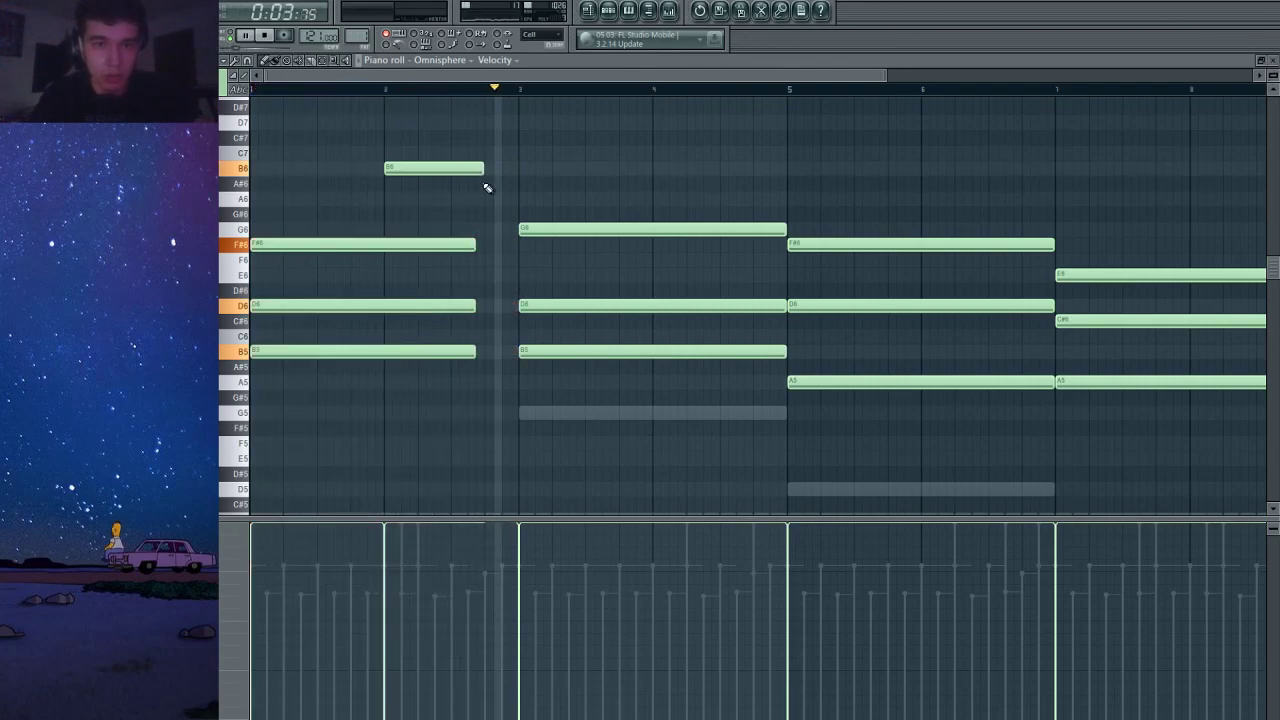
left_click_drag(474, 224, 474, 428)
left_click_drag(472, 247, 483, 246)
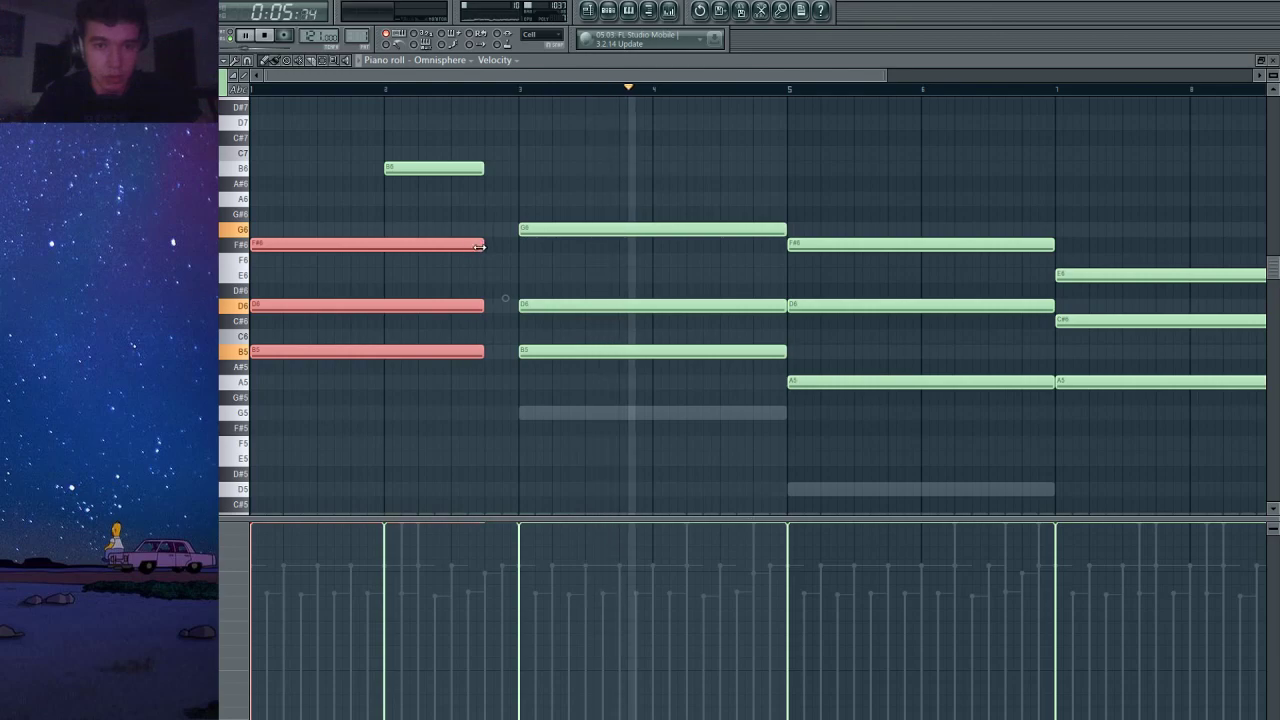
Shorten the second, third and fourth Omnisphere chords by one beat each to leave gaps before bars 5, 7 and 9.
left_click_drag(756, 208, 765, 375)
left_click_drag(785, 234, 814, 390)
scroll(804, 230, "down", 2)
left_click_drag(815, 246, 797, 250)
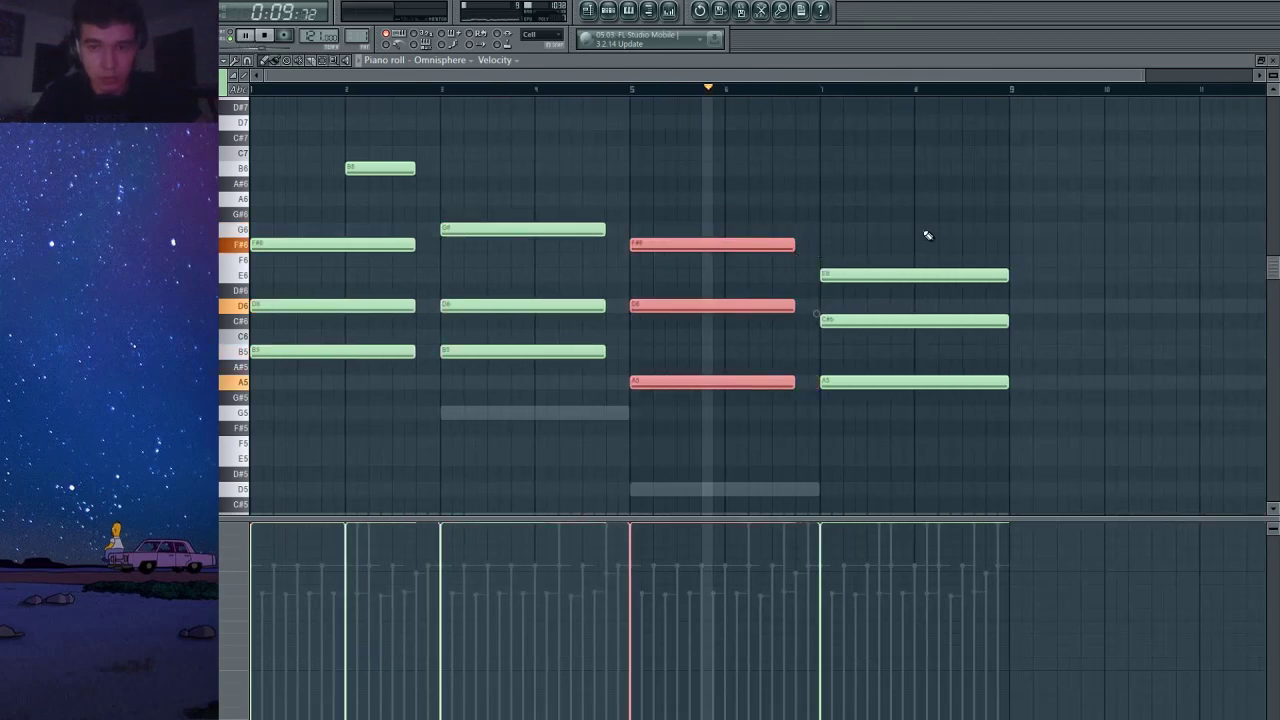
left_click_drag(925, 262, 925, 395)
left_click_drag(1006, 279, 980, 284)
scroll(980, 300, "down", 2)
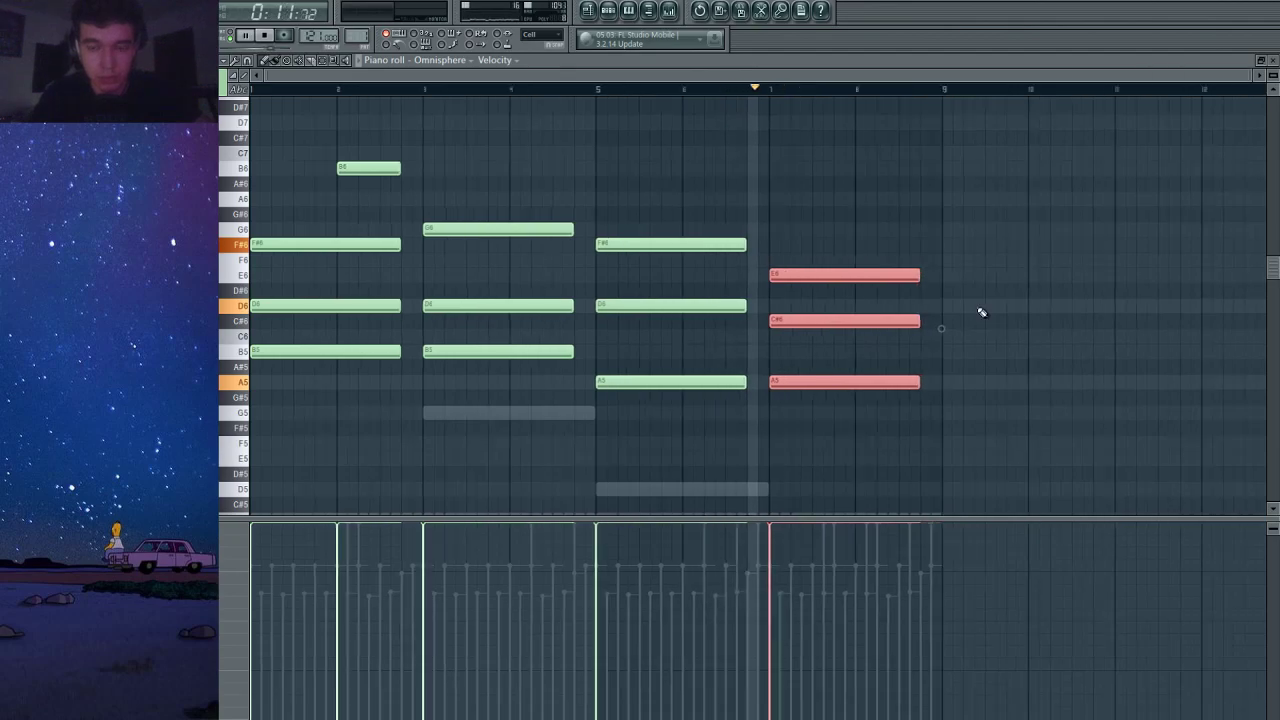
Raise the last note of the Bass 1 line an octave to A5 and play it back around bar 7.
left_click(1273, 61)
left_click(693, 393)
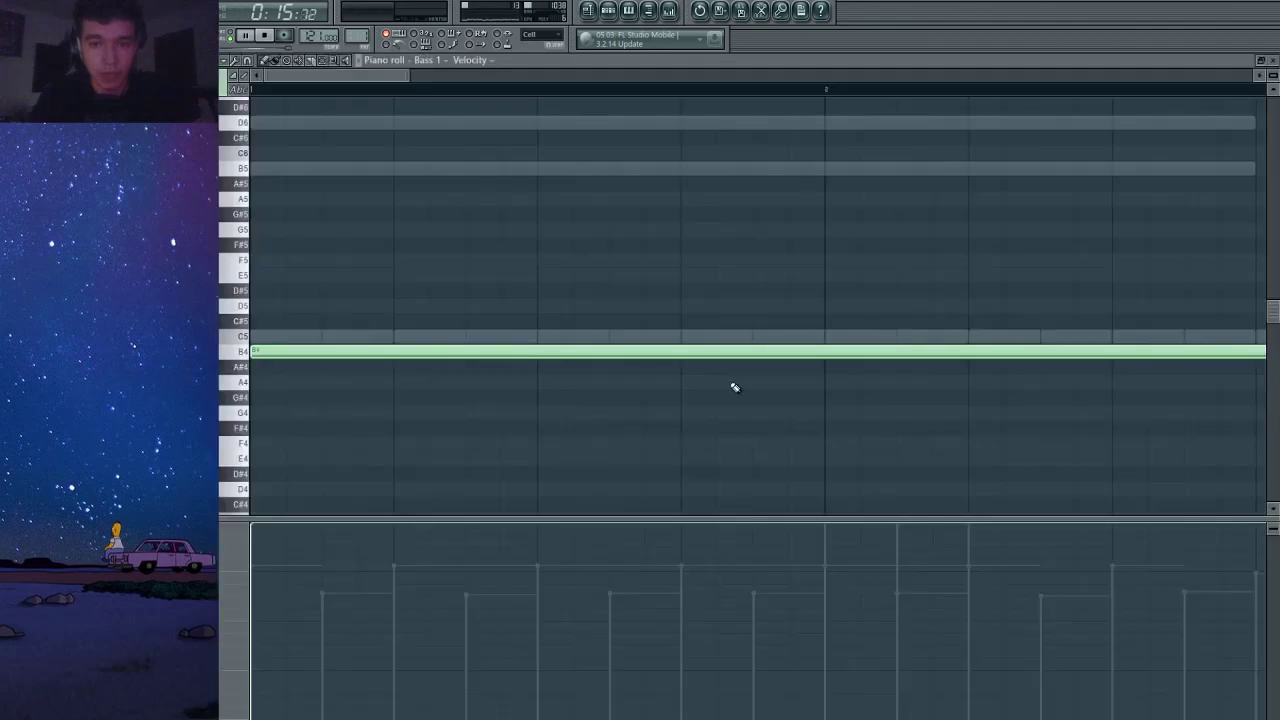
scroll(760, 425, "down", 5)
left_click_drag(898, 346, 842, 420)
key("space")
key("ctrl+Up")
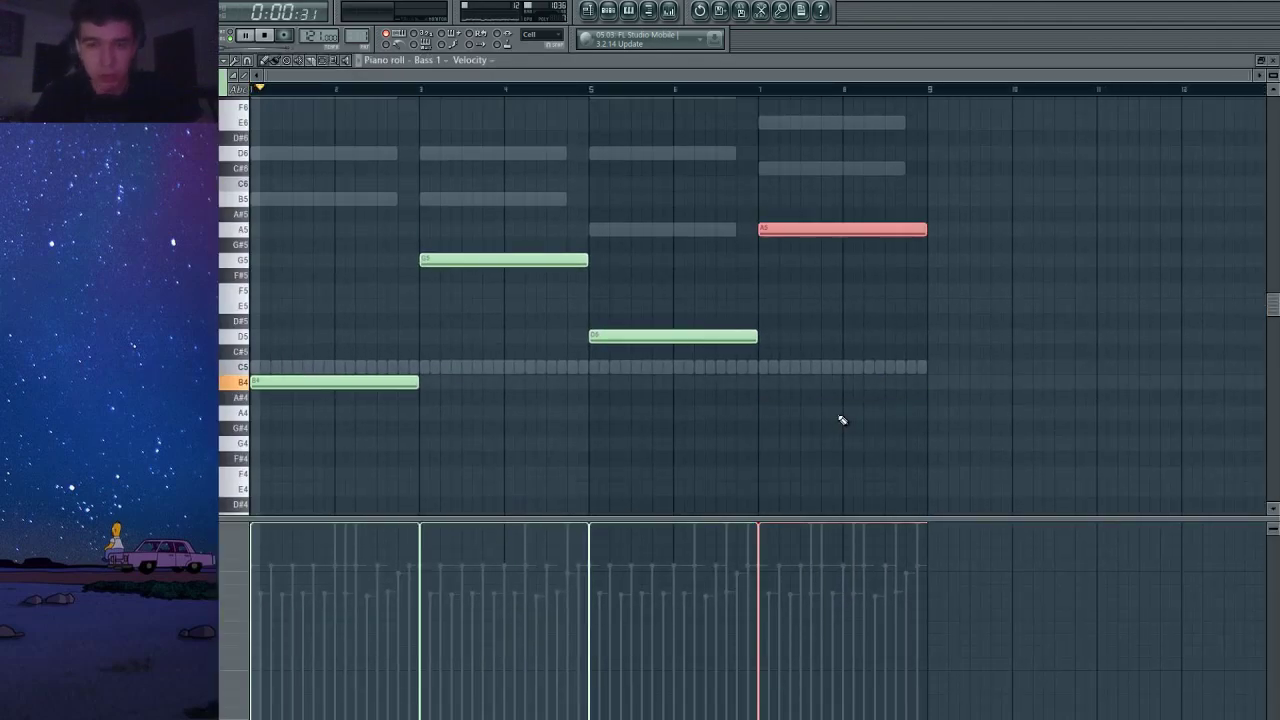
key("space")
left_click(734, 90)
left_click(1273, 61)
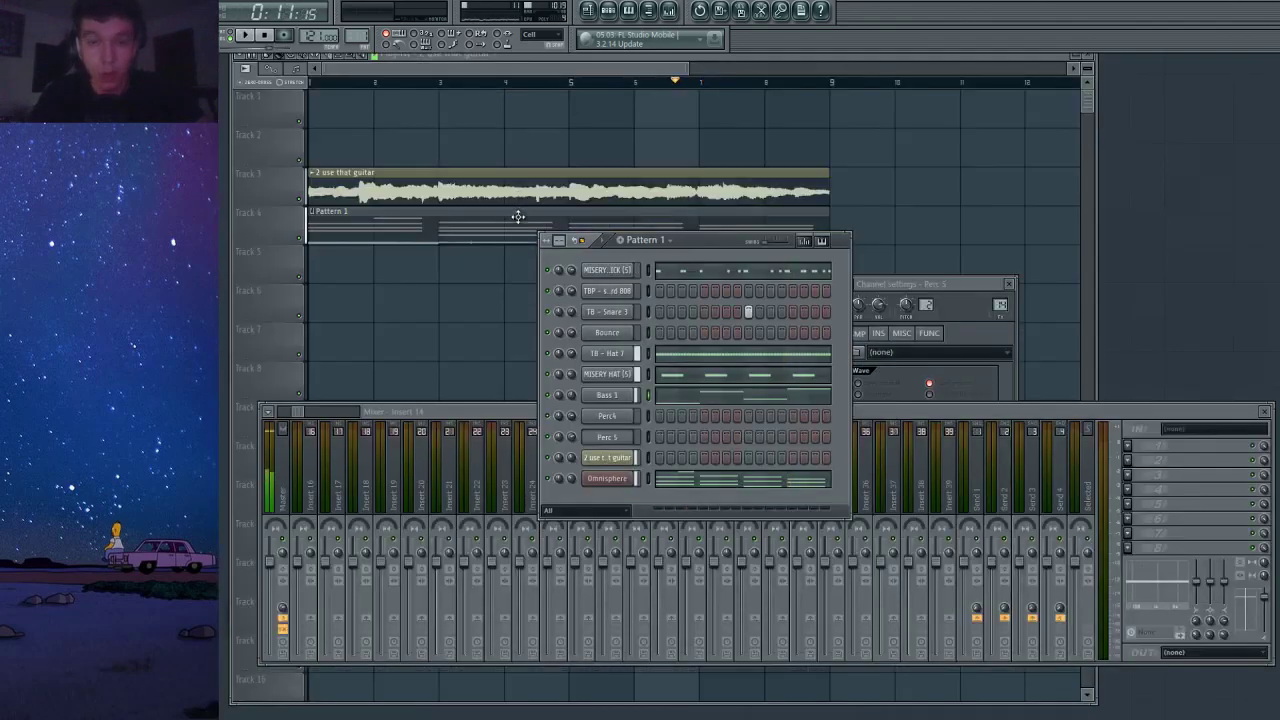
Transpose all Omnisphere chord notes and the whole Bass 1 line up two semitones.
left_click(443, 195)
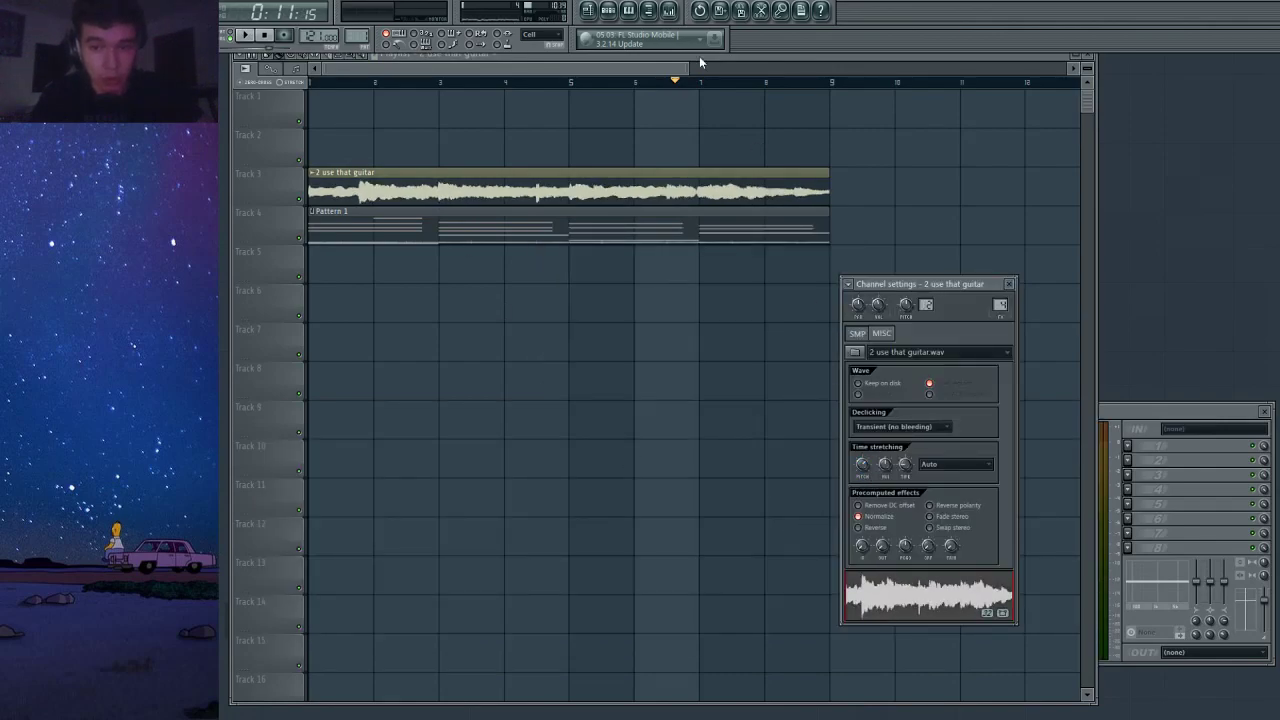
left_click(608, 10)
left_click(704, 480)
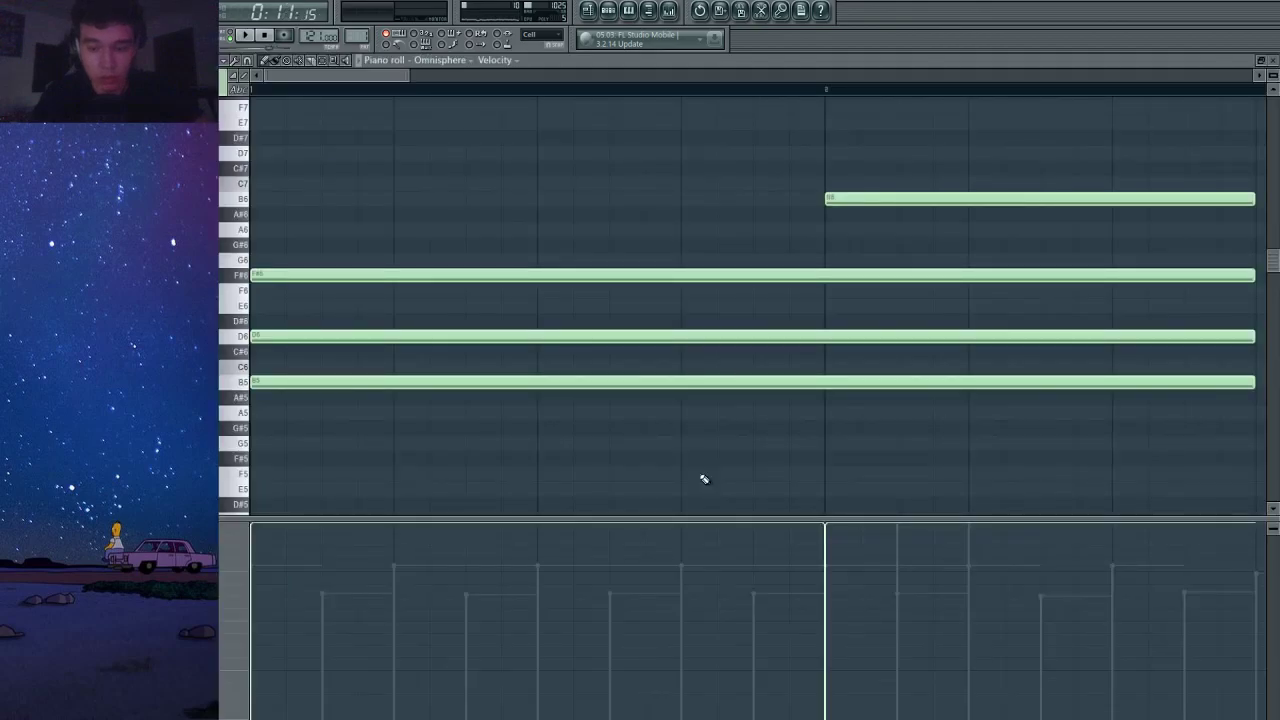
left_click(1271, 59)
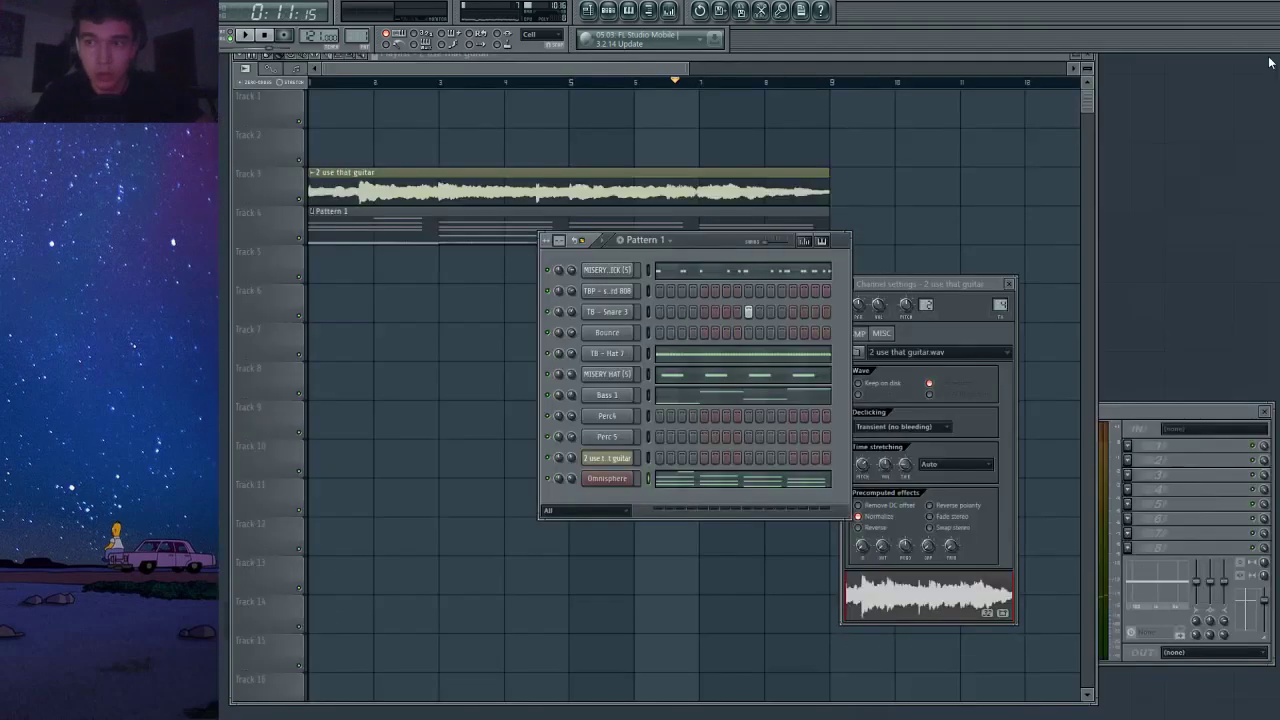
left_click(688, 399)
scroll(629, 357, "down", 4)
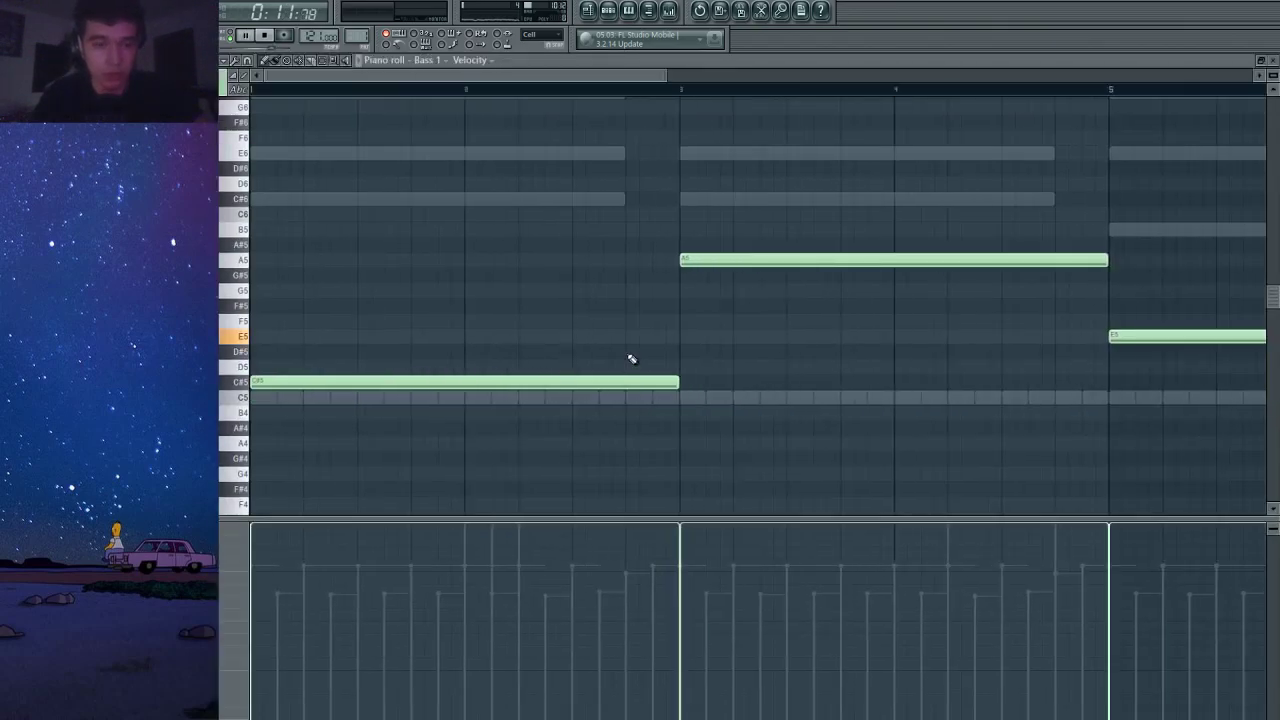
Lower the last bass note an octave to B4 and play the pattern from bar 7.
left_click_drag(779, 224, 790, 278)
key("ctrl+Down")
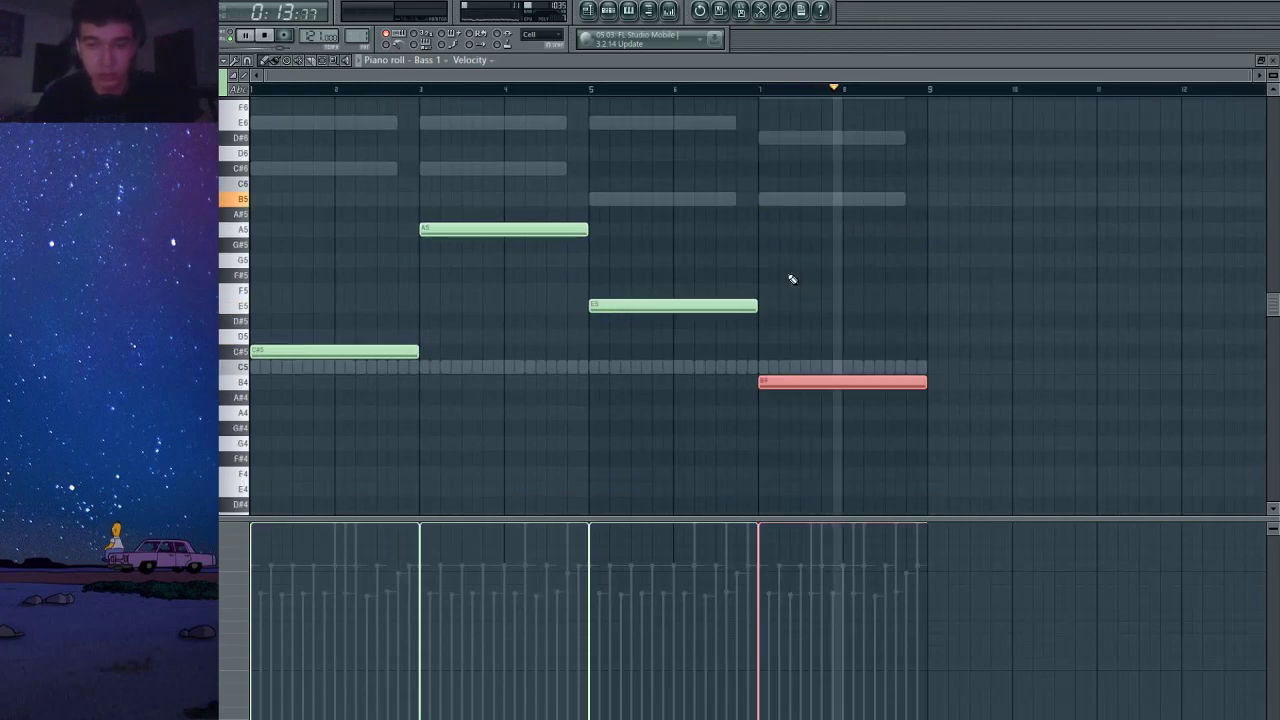
left_click(757, 89)
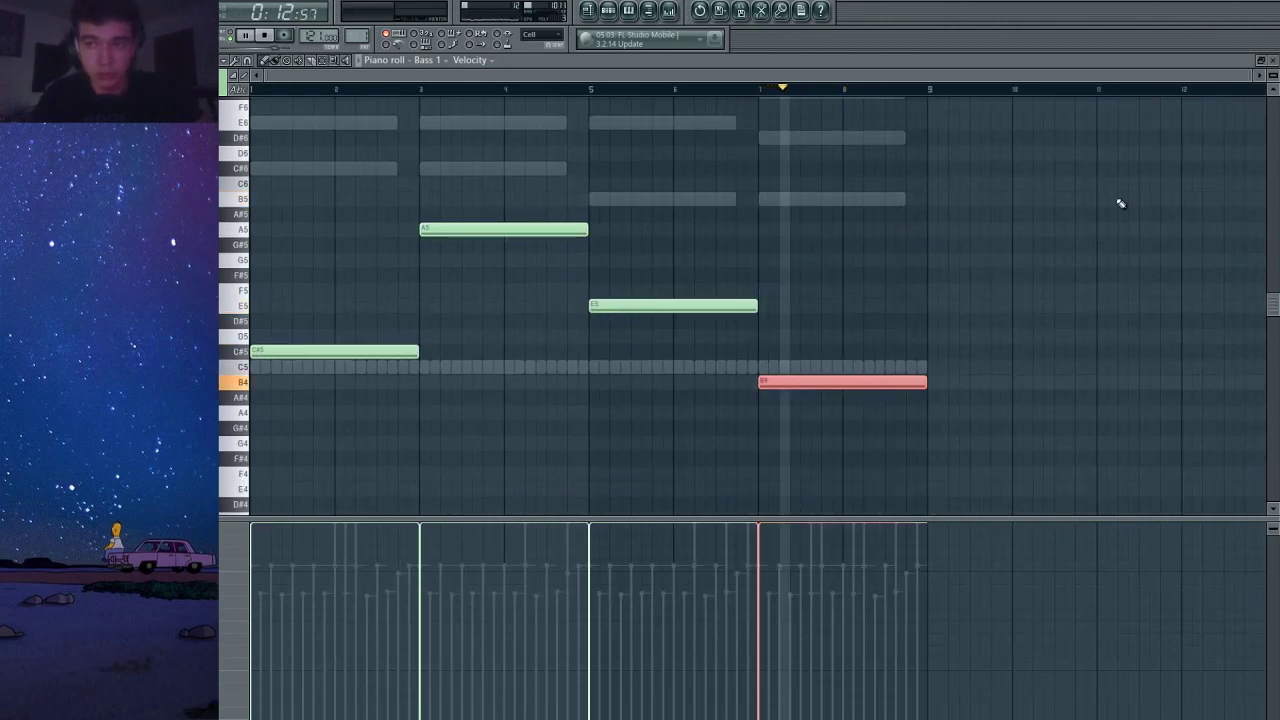
Add a half-bar C#6 slide note at the end of bar 2 in the Bass 1 piano roll.
left_click(386, 184)
mouse_move(411, 186)
left_mouse_down()
mouse_move(406, 200)
mouse_move(404, 166)
left_mouse_up()
left_click_drag(522, 167, 418, 194)
scroll(540, 180, "up", 4)
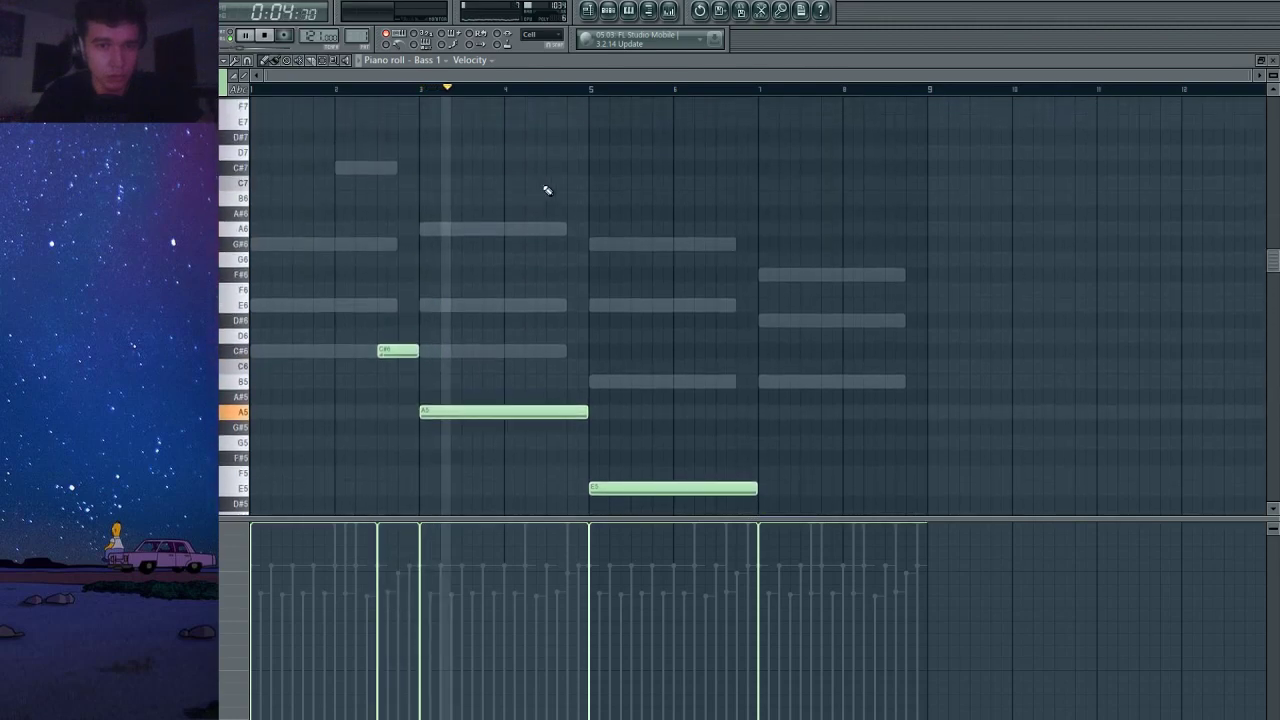
Add half-bar bass slide notes on A6 at the end of bar 4 and on E6 at the end of bar 6.
left_click(579, 230)
left_click_drag(579, 230, 570, 230)
left_click(711, 290)
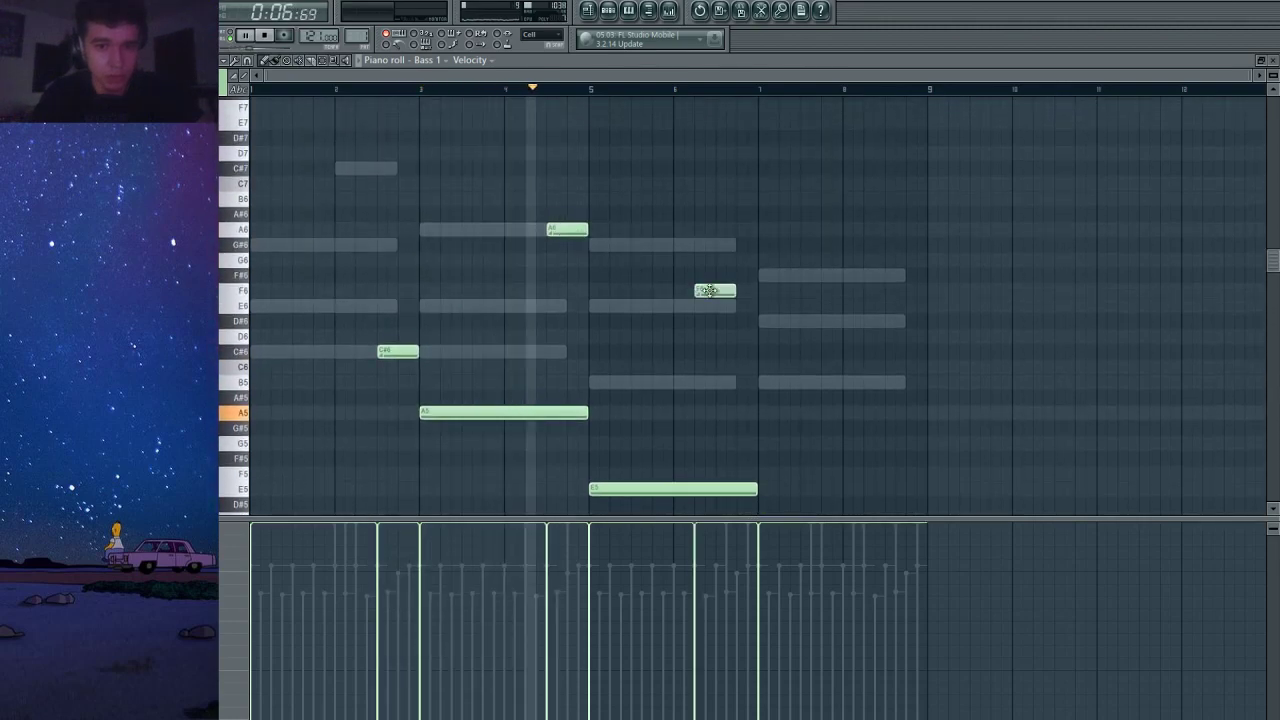
left_click_drag(711, 290, 733, 291)
scroll(760, 310, "down", 5)
left_click(794, 336)
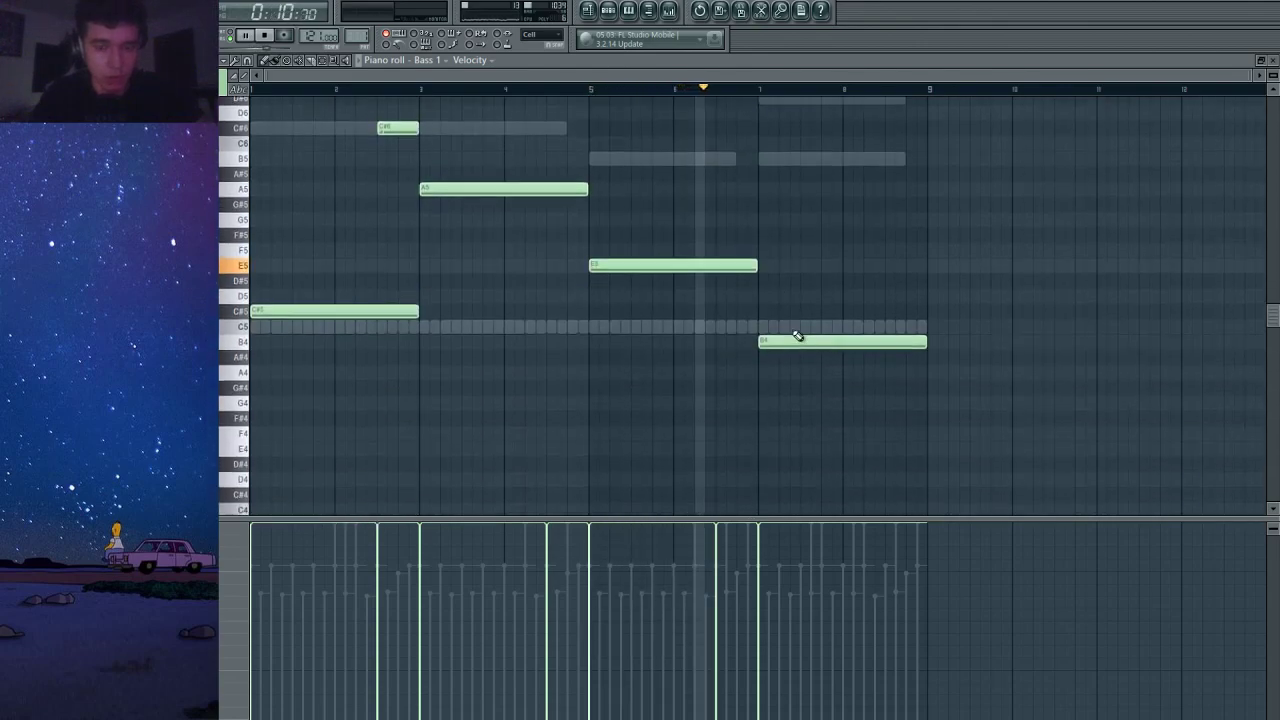
scroll(875, 350, "up", 3)
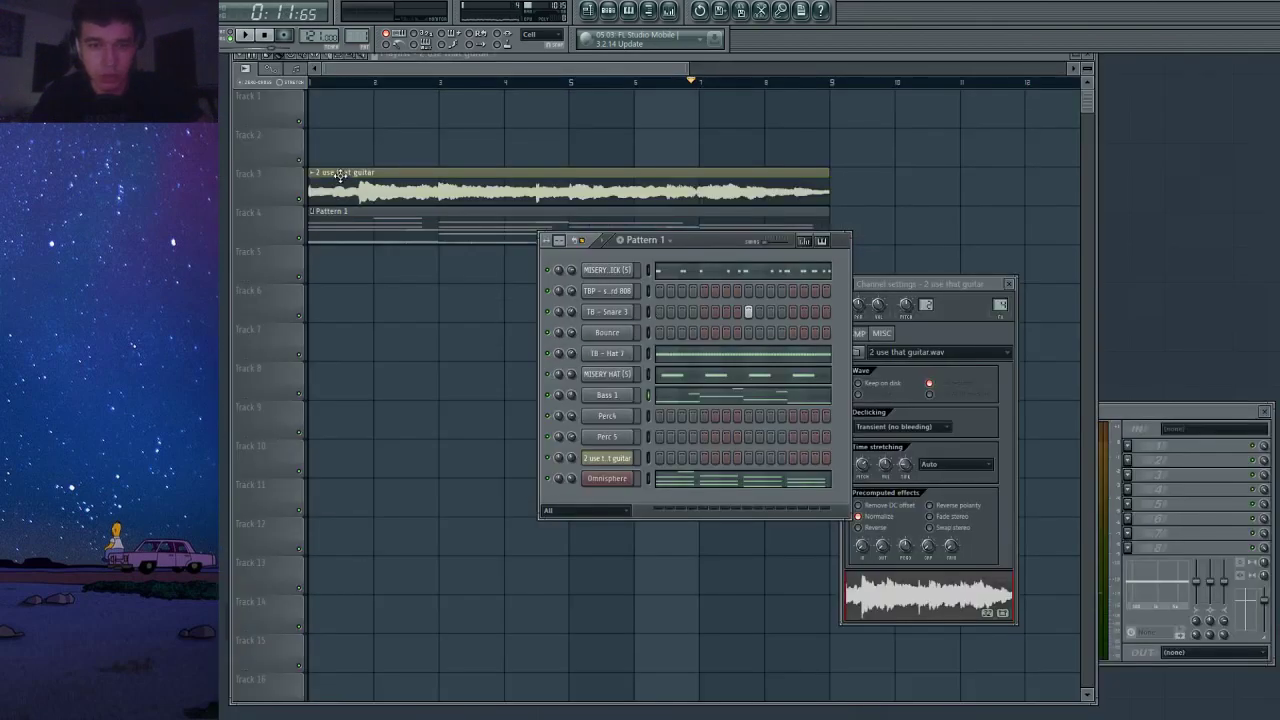
Examine the 2 use that guitar sample's note markers in Edison and close the editor.
key("F6")
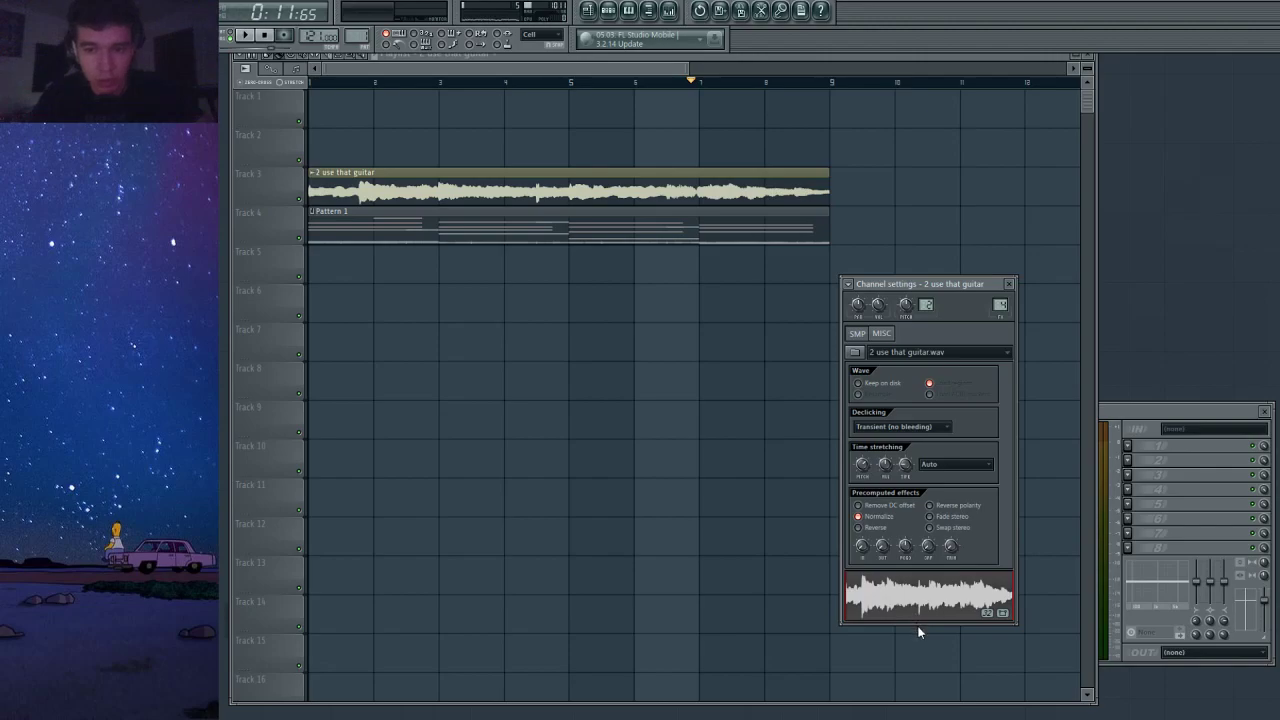
key("ctrl+e")
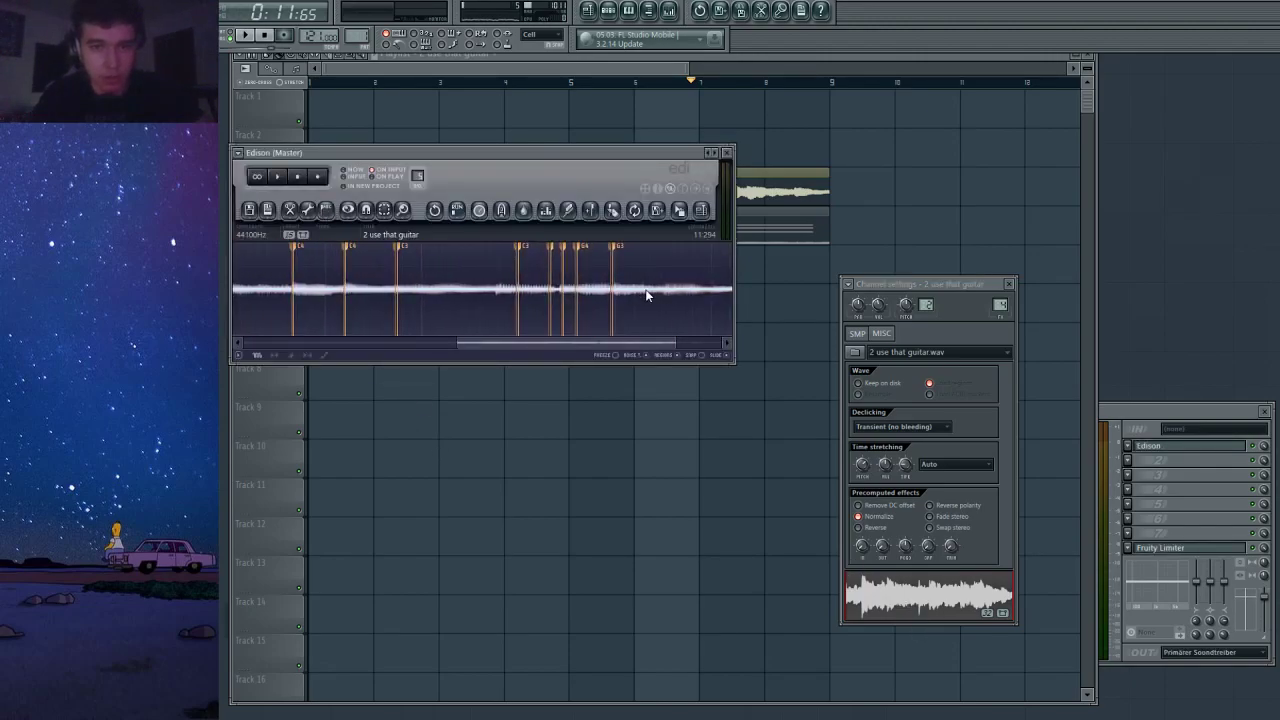
left_click(727, 153)
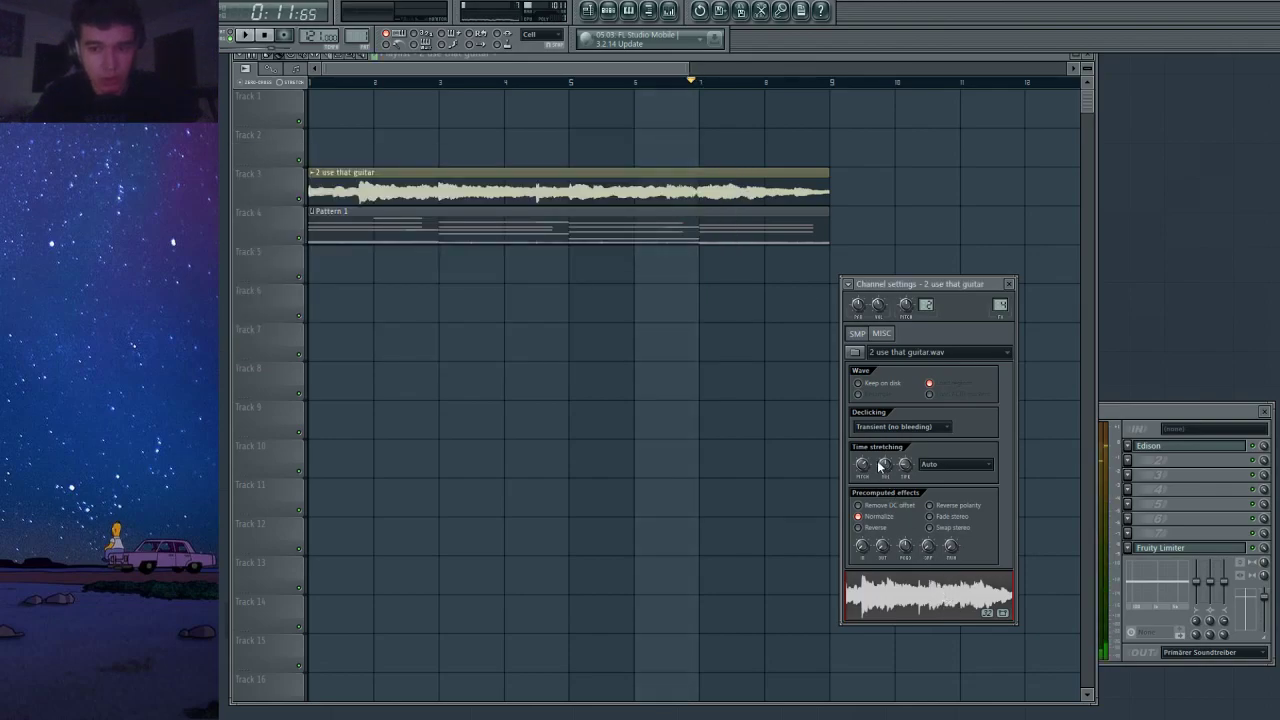
Try the whole Bass 1 line one octave higher and play it back around bar 7.
left_click(607, 14)
left_click(792, 405)
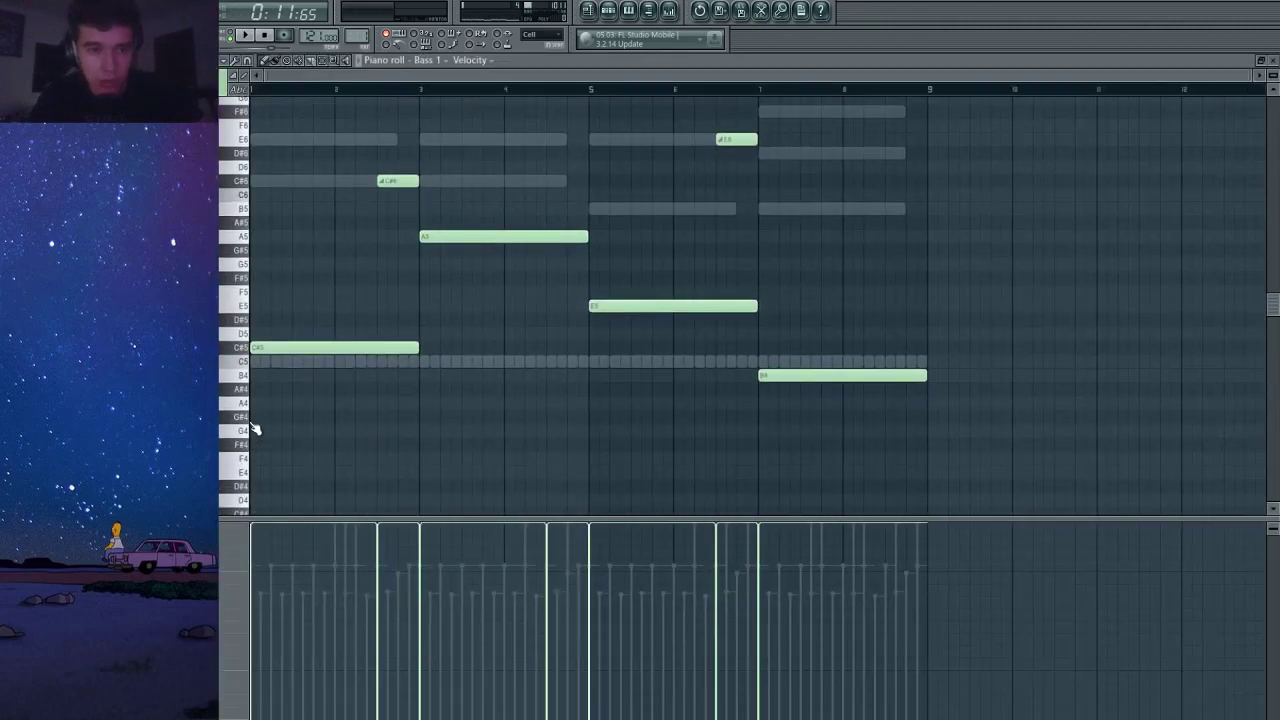
key("space")
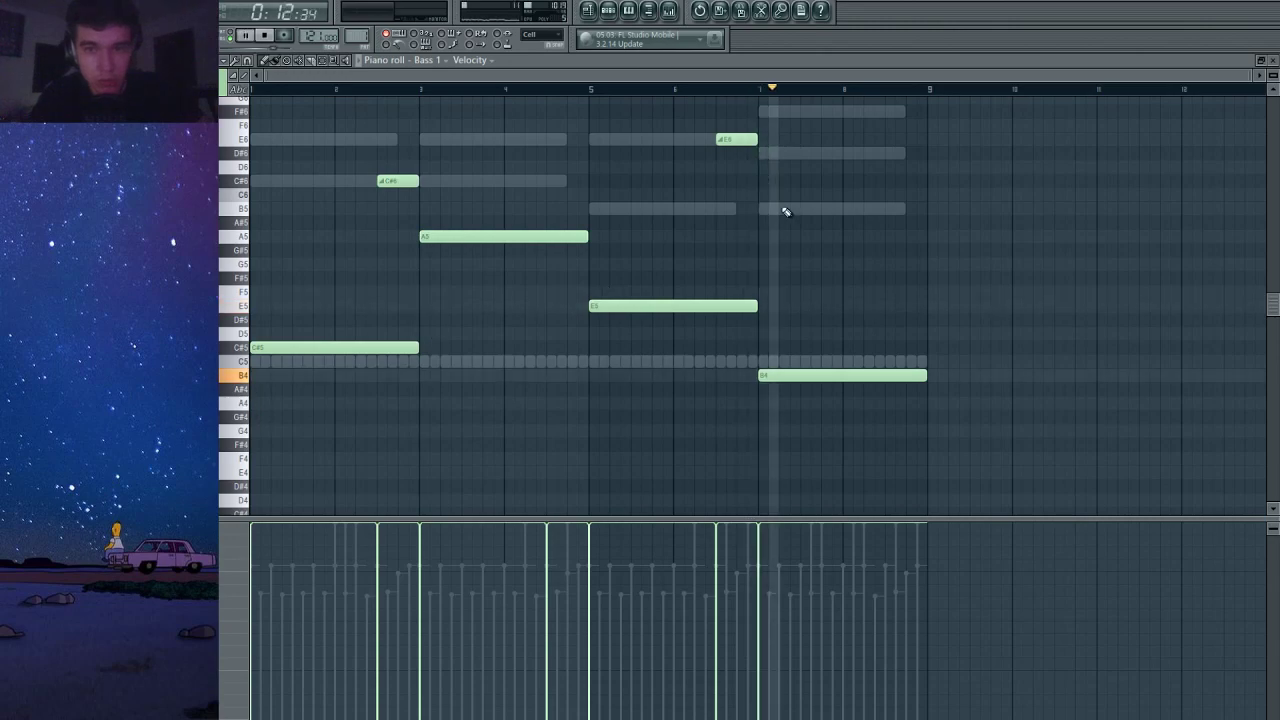
left_click(849, 372)
right_click(850, 374)
key("space")
key("ctrl+Up")
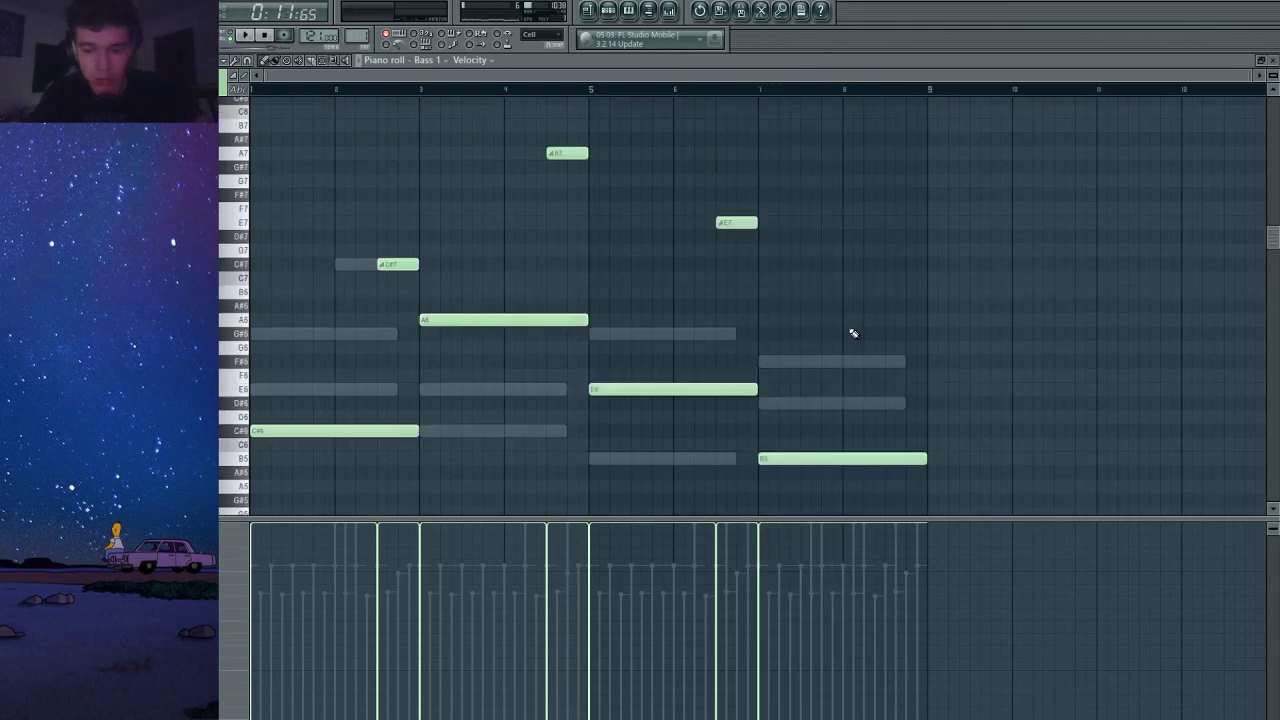
key("space")
key("space")
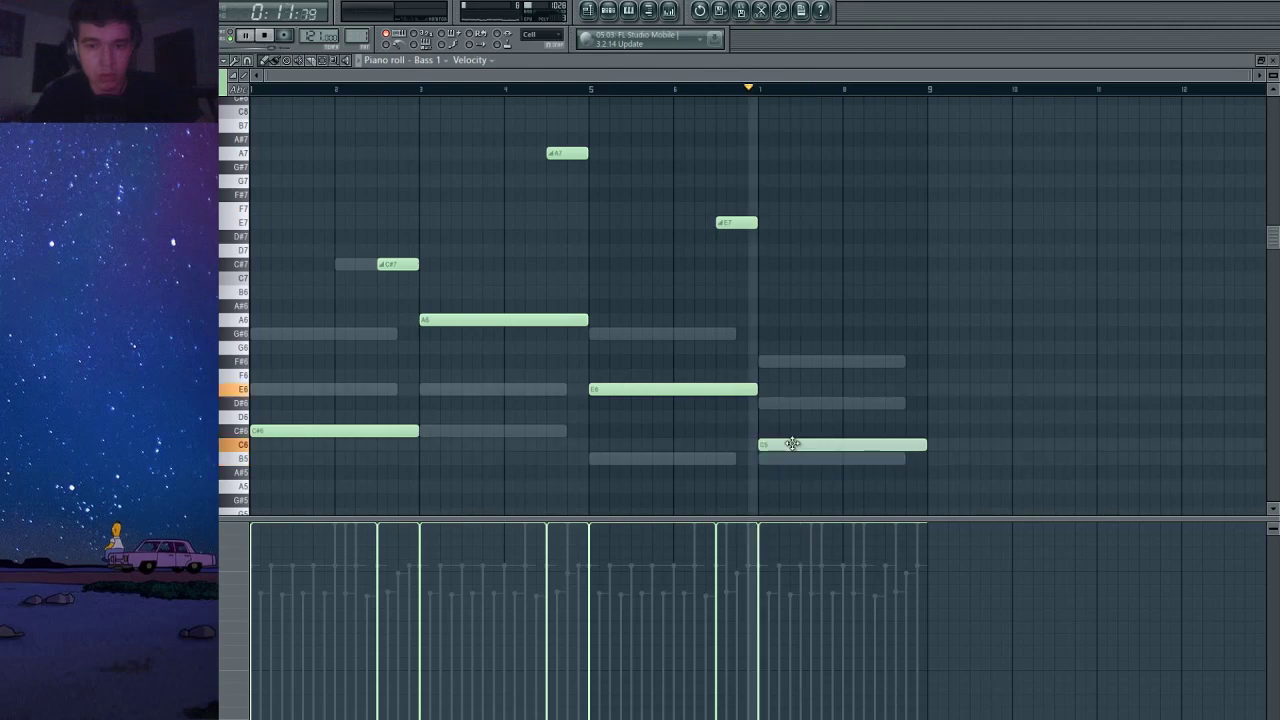
Move the whole Bass 1 line back down an octave, audition it and close the piano roll.
mouse_move(793, 458)
left_mouse_down()
mouse_move(783, 471)
mouse_move(791, 456)
left_mouse_up()
key("ctrl+Down")
scroll(791, 456, "down", 3)
key("space")
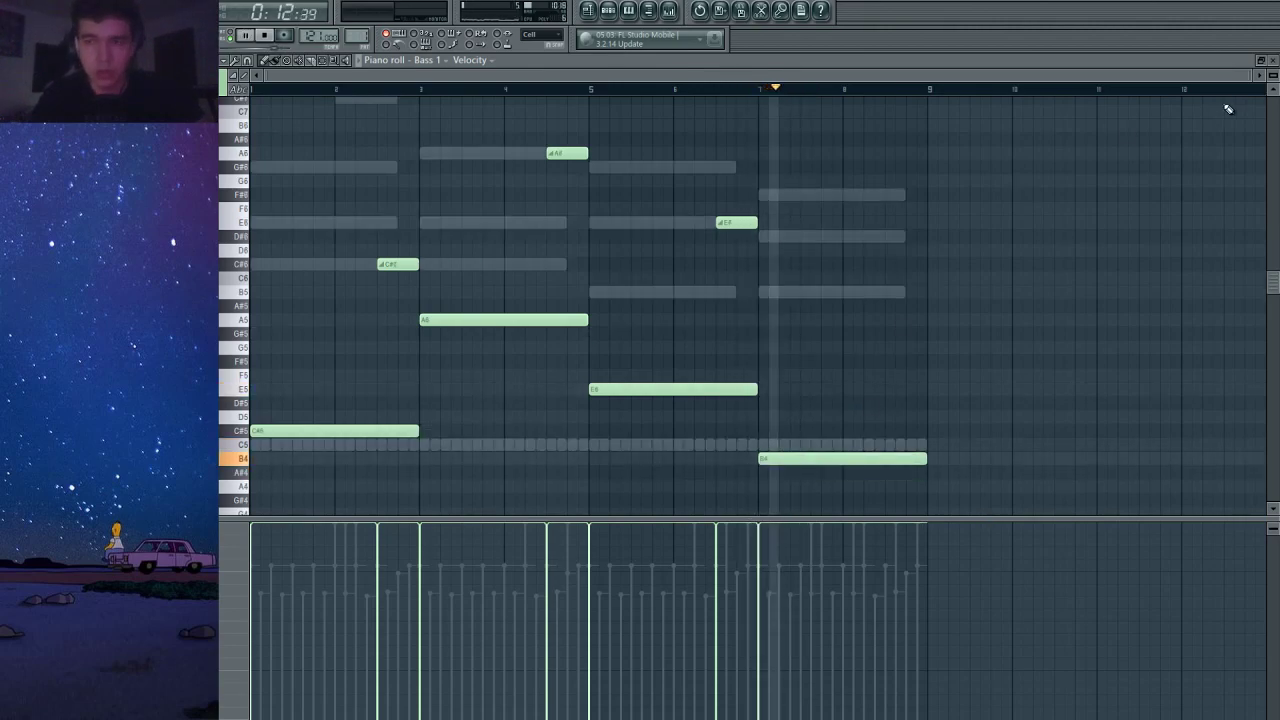
left_click(1274, 62)
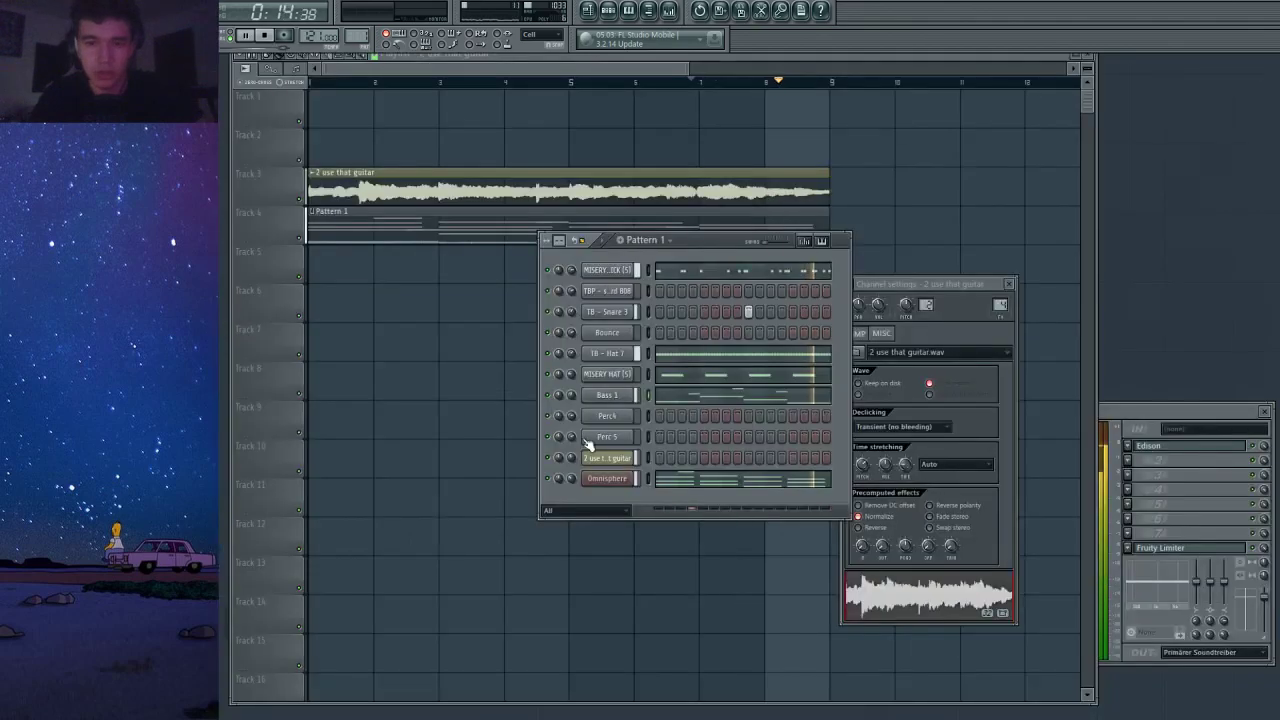
Add Fruity Parametric EQ 2 to the 2 use that guitar mixer track and turn band 1 into a steep low cut.
left_click(670, 10)
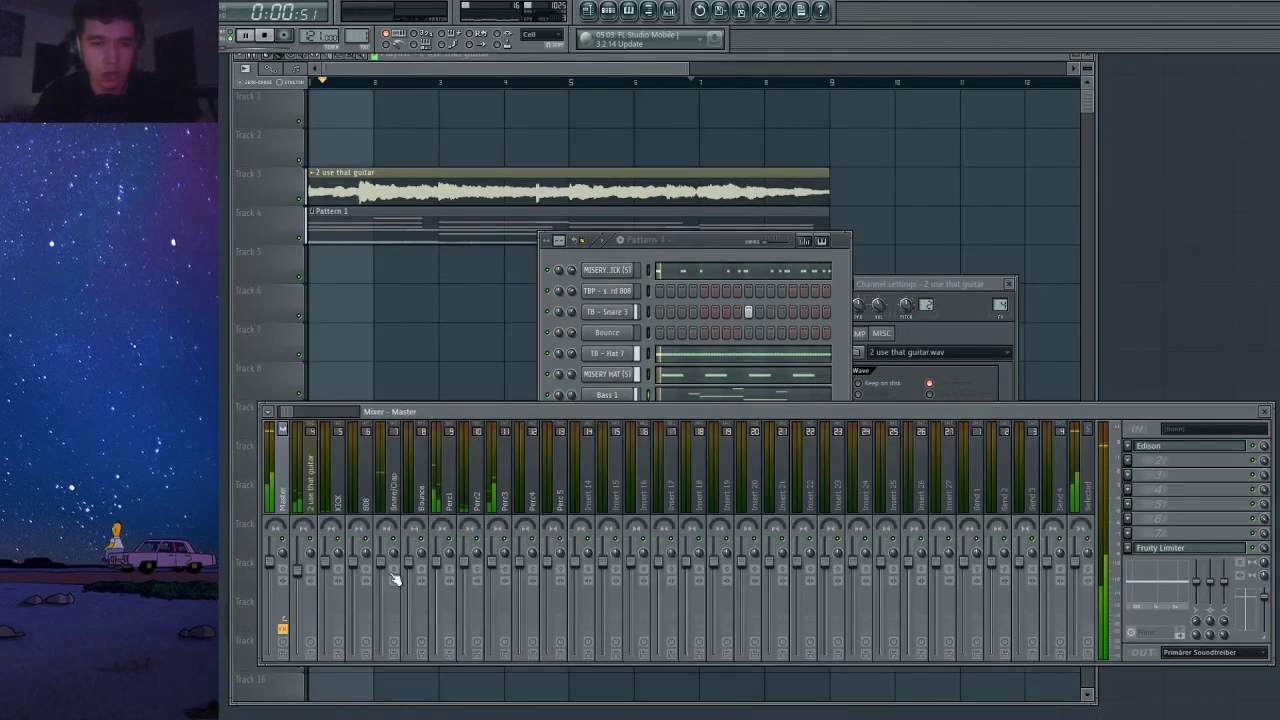
left_click(294, 571)
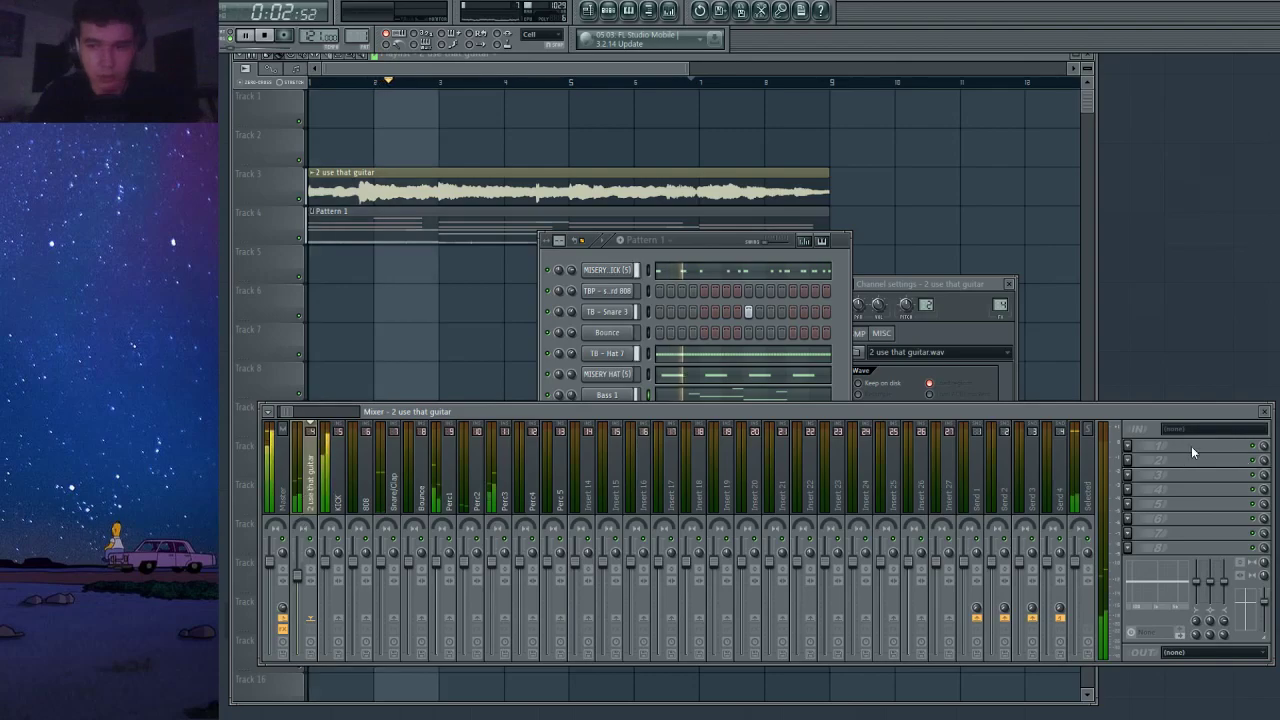
left_click(1154, 527)
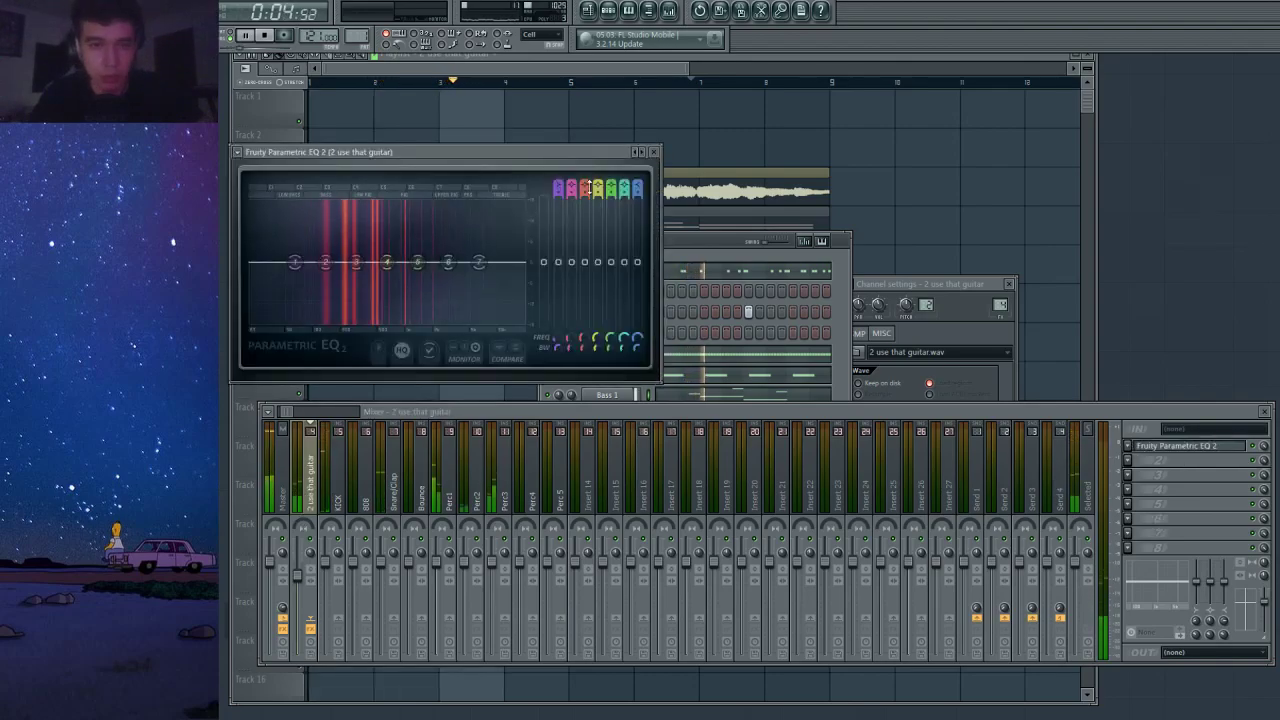
left_click_drag(559, 187, 556, 189)
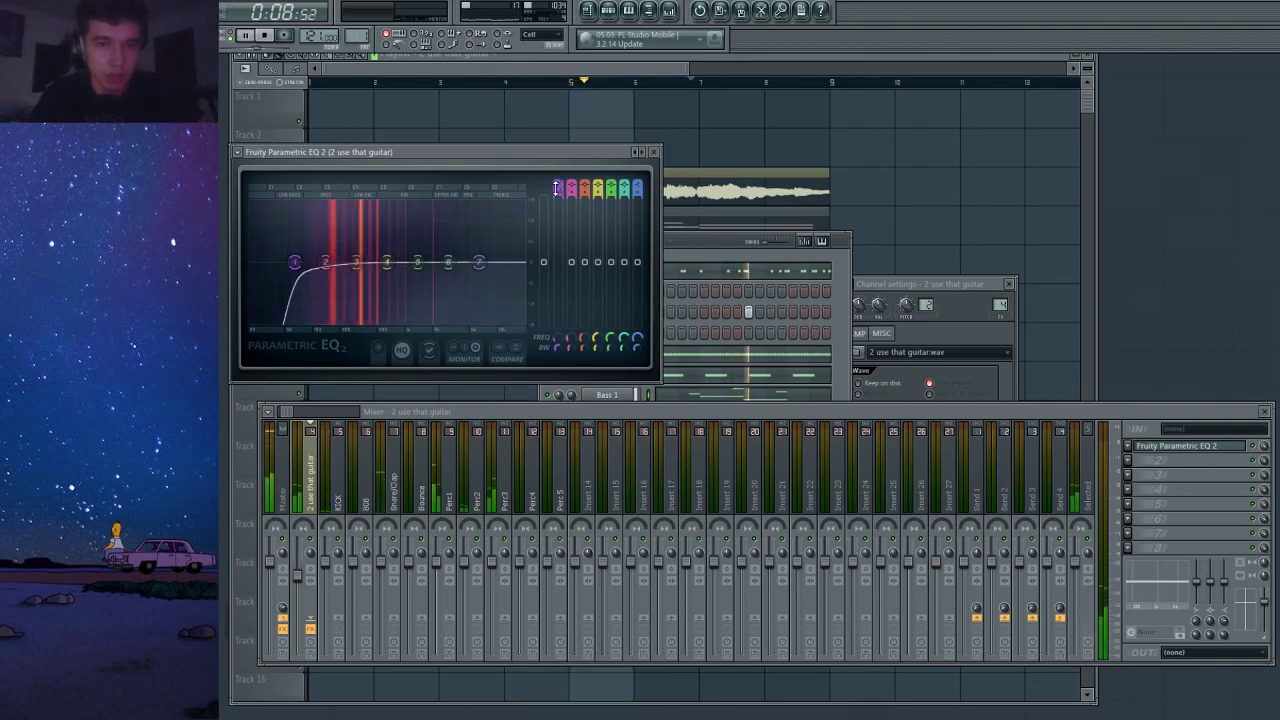
Move the guitar EQ's low cut to a higher frequency, dip band 3, boost bands 5 and 6, and close the EQ.
left_click_drag(294, 262, 343, 262)
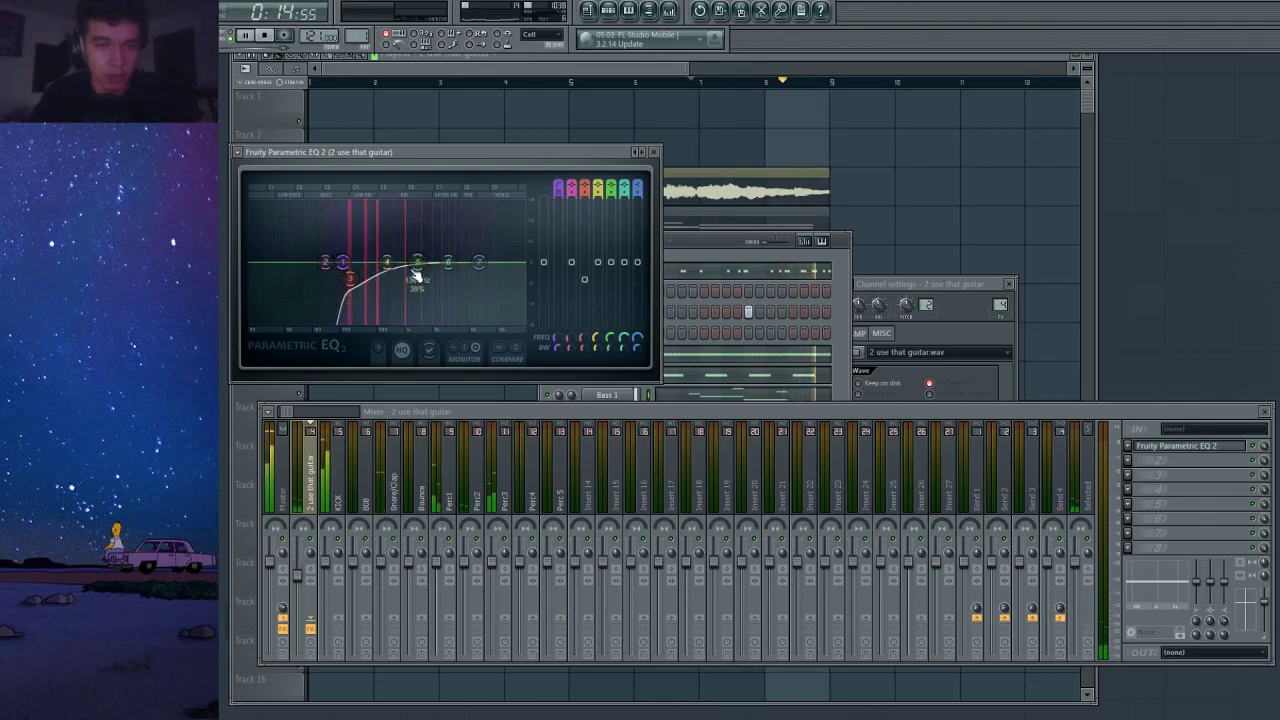
left_click_drag(459, 255, 516, 241)
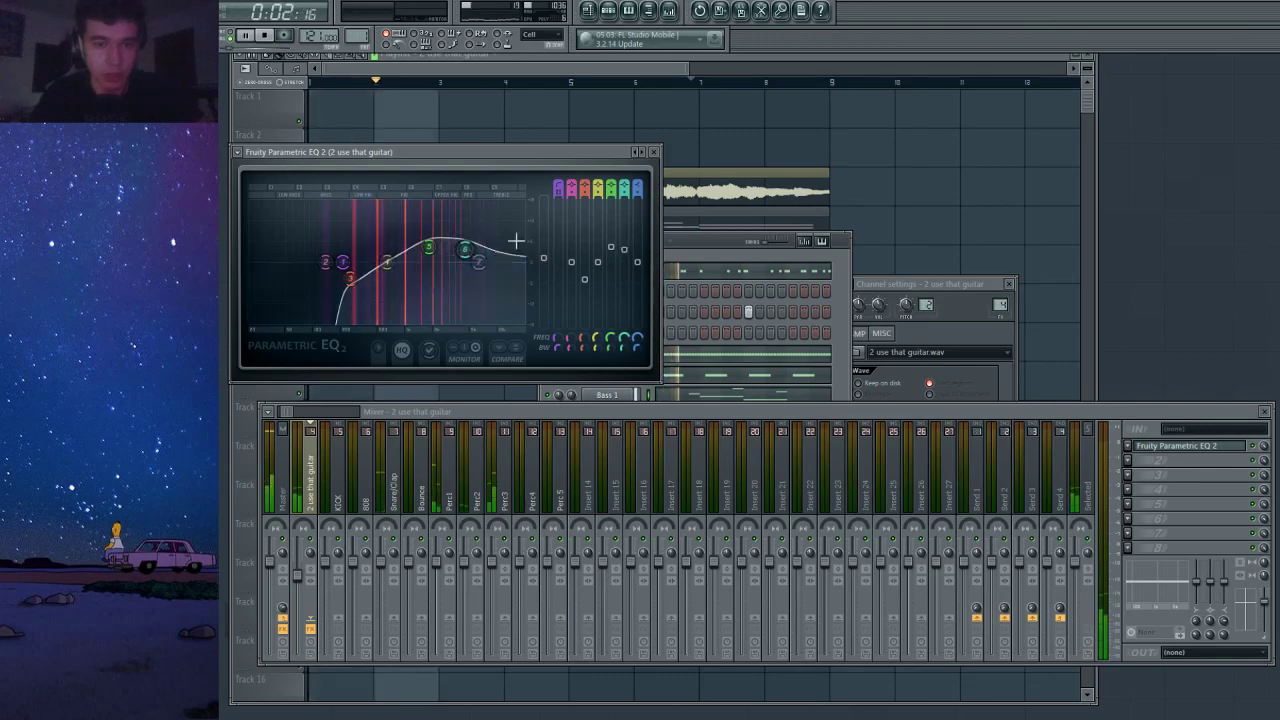
left_click(652, 154)
Lower the mixer volumes of the 2 use that guitar and Perc1 tracks.
left_click_drag(296, 587, 307, 592)
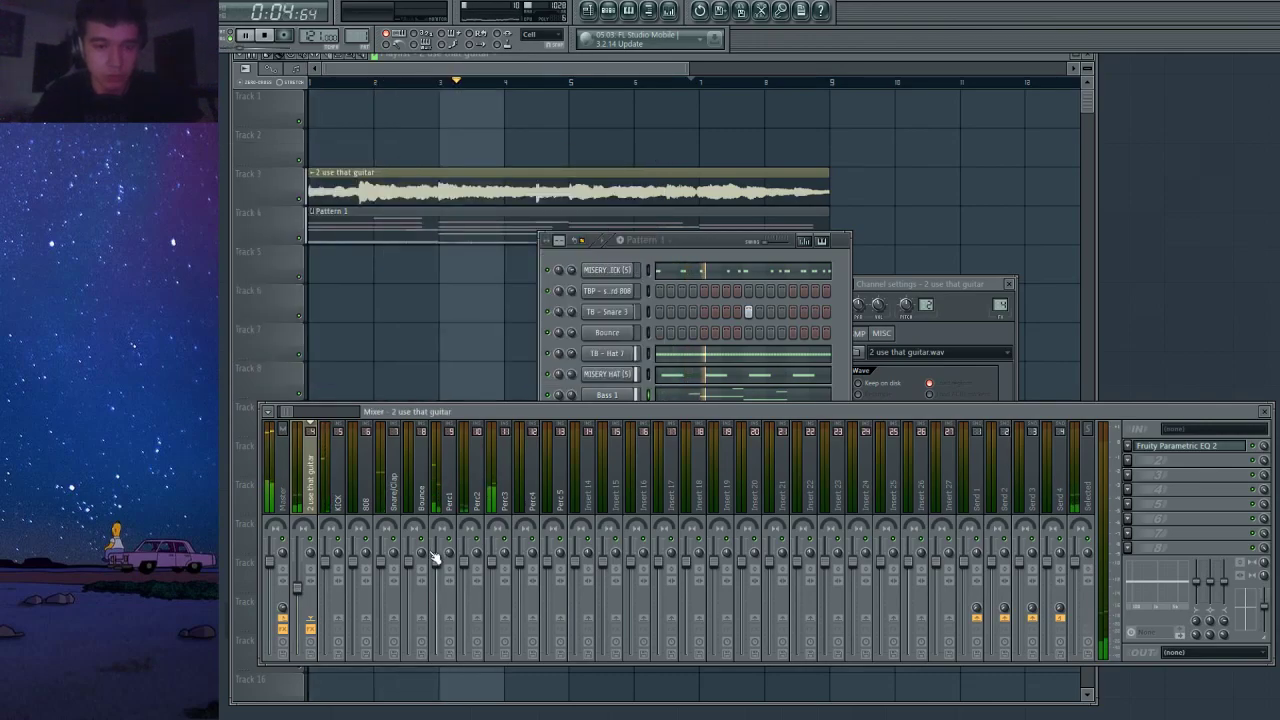
left_click(421, 582)
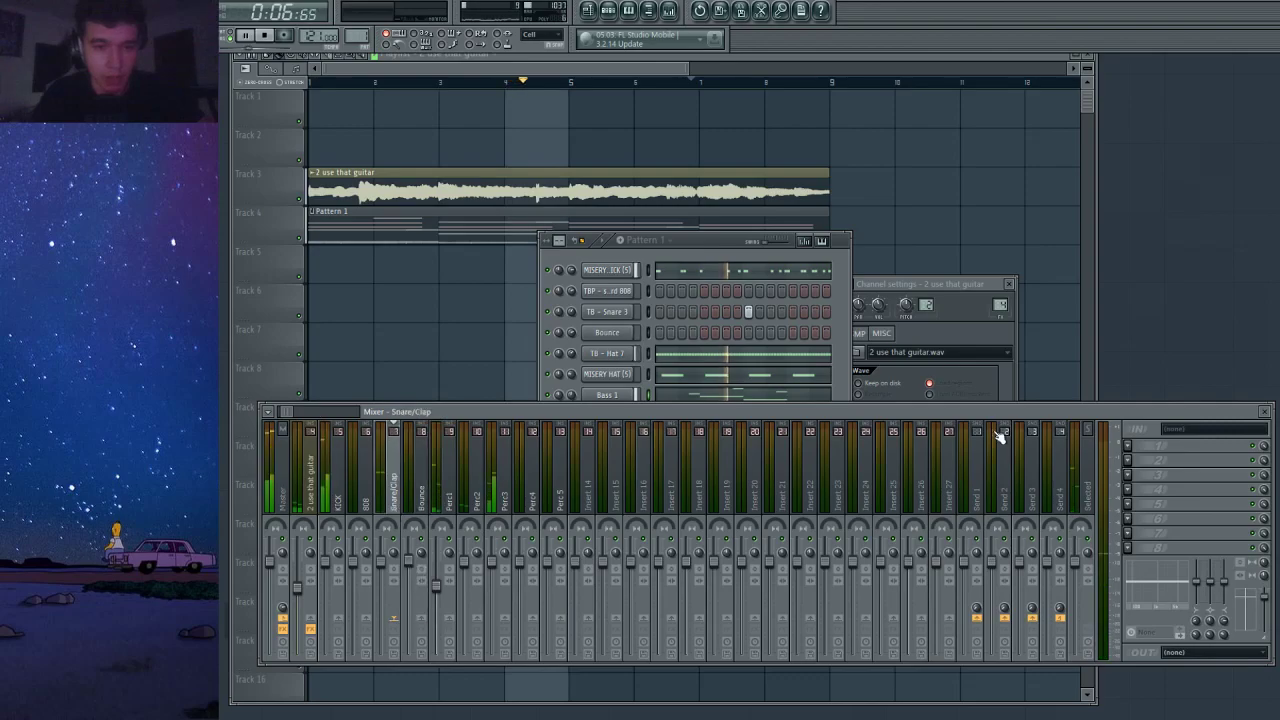
Add Fruity Reeverb 2 to the Snare/Clap mixer track and close the plugin window.
left_click(1115, 585)
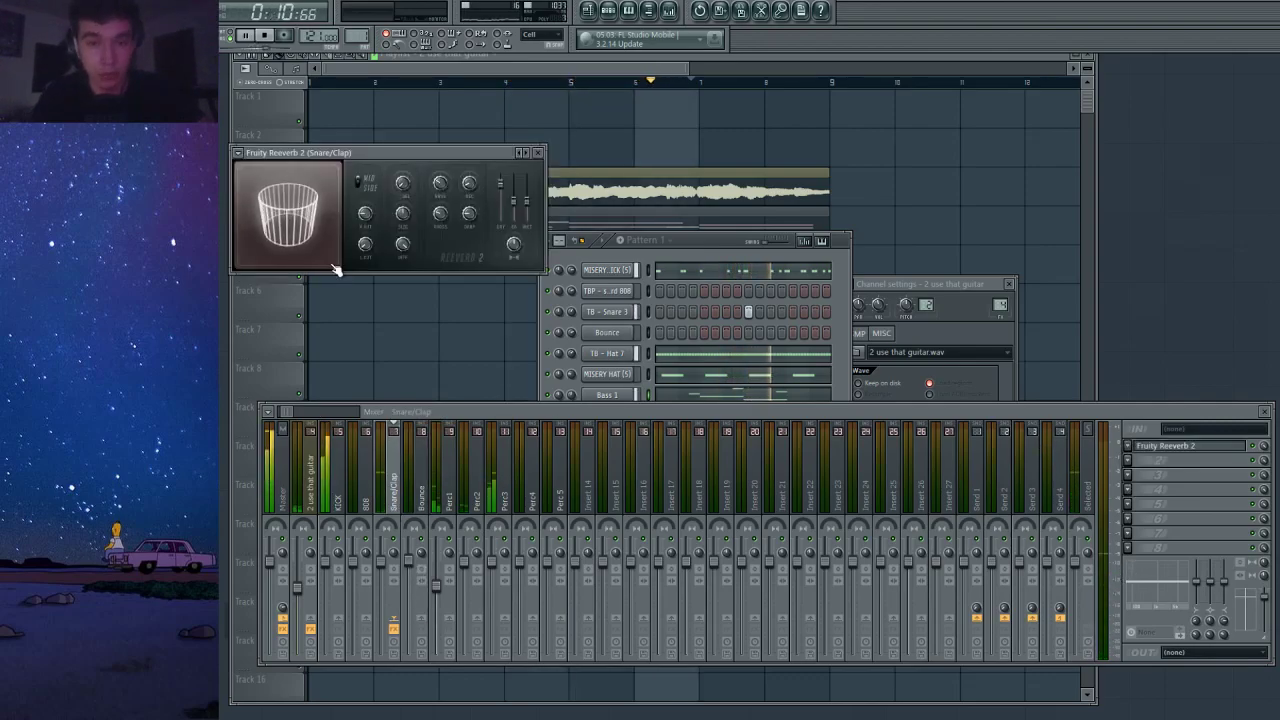
left_click(539, 153)
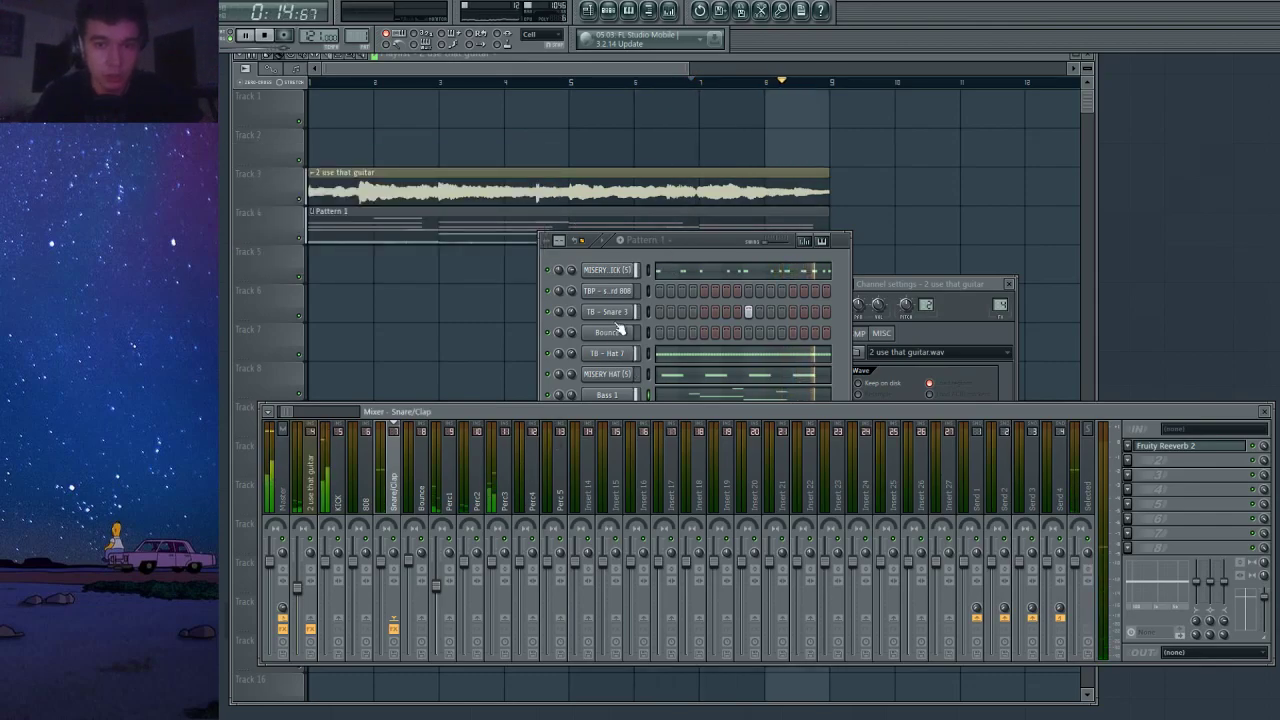
Slightly lower the KICK track's mixer volume while the beat plays and bring the channel list back to the front.
left_click(639, 269)
key("space")
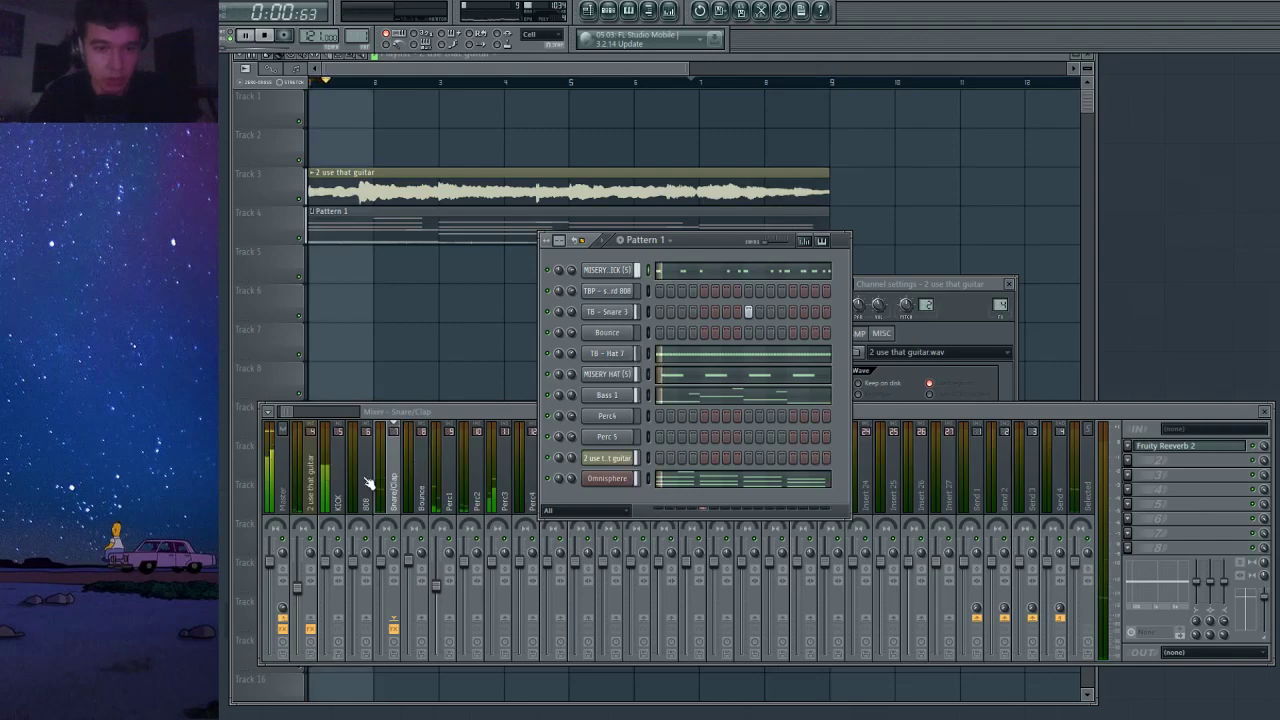
left_click(326, 570)
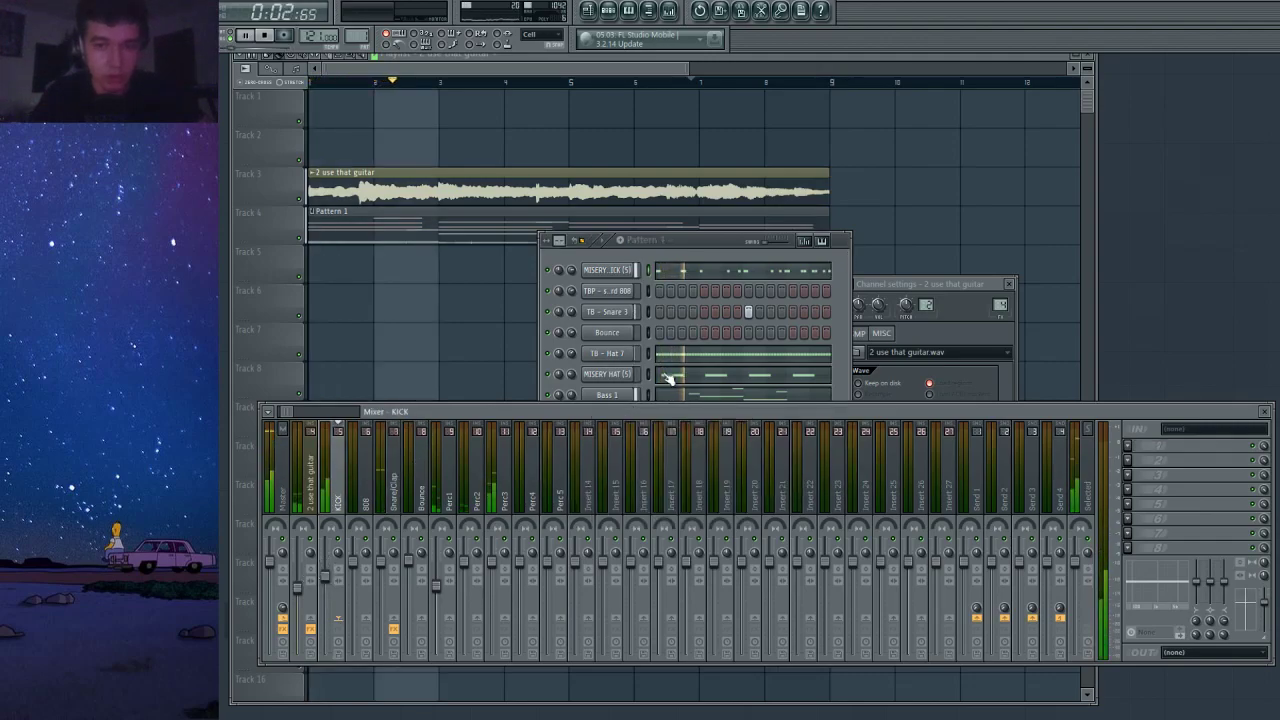
left_click(700, 245)
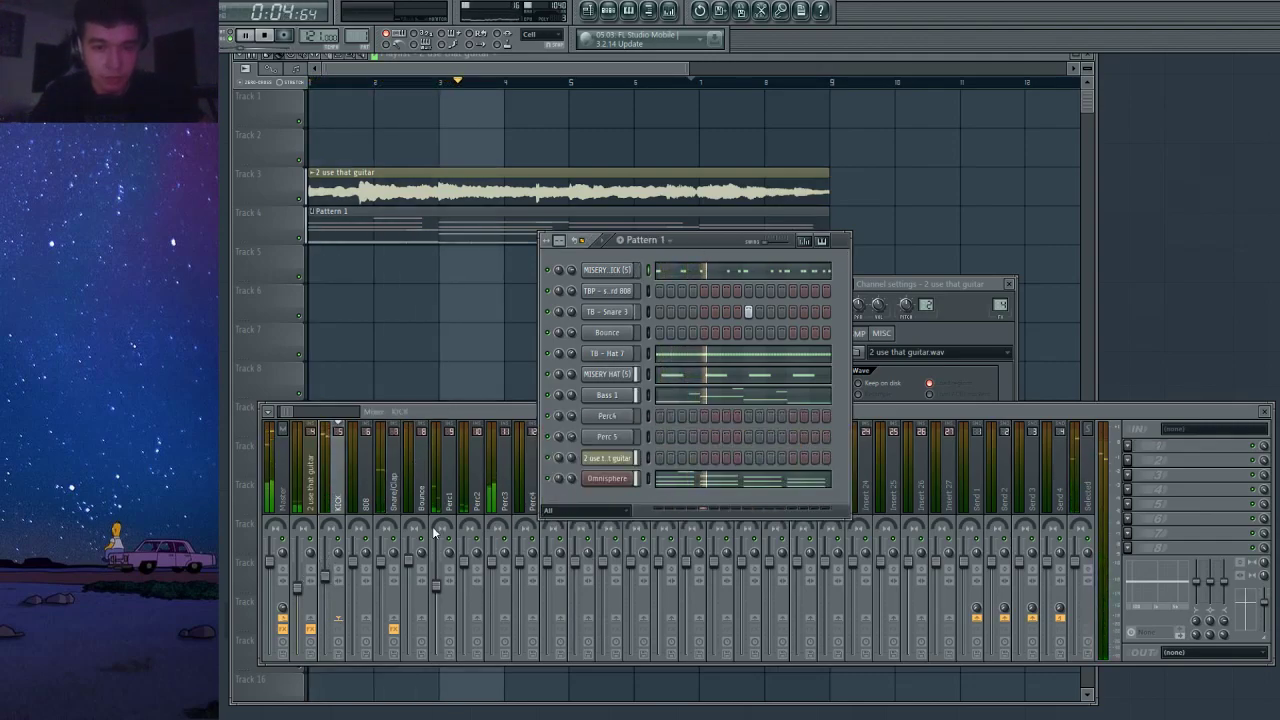
Add Gross Beat to the Omnisphere mixer track, choose the Sleep time preset from another preset bank, and close the plugin window.
left_click(295, 413)
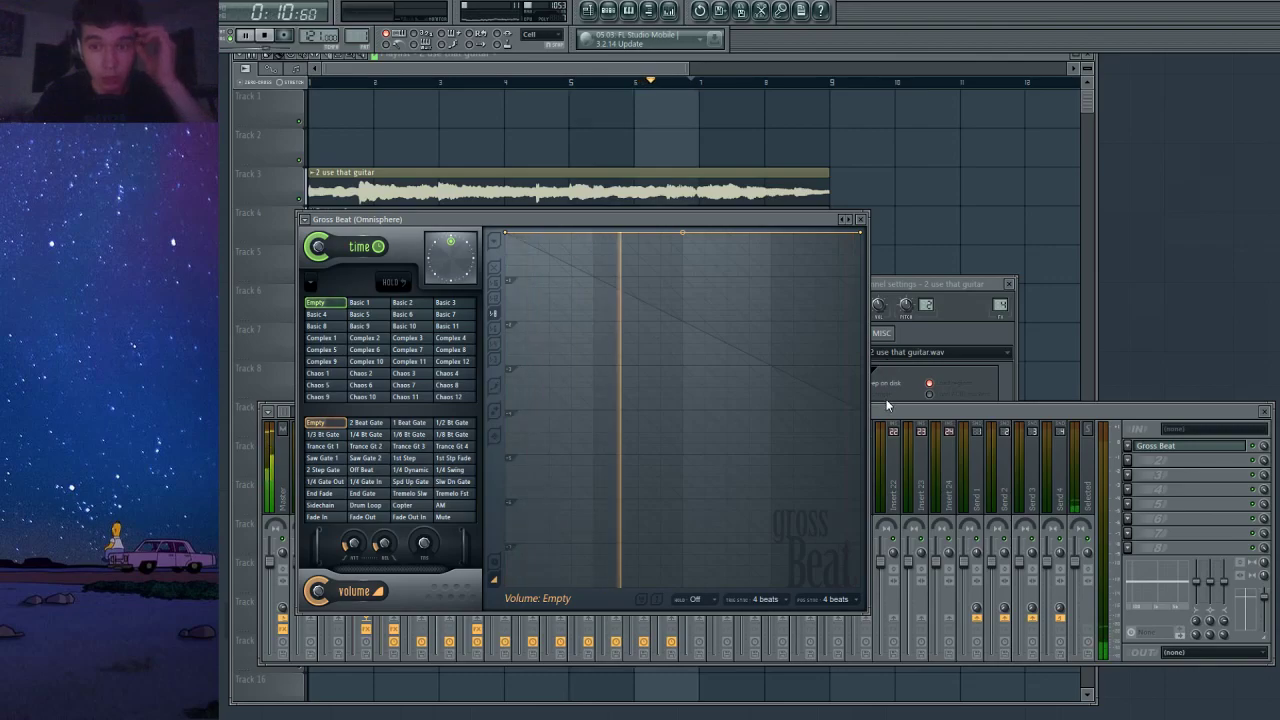
left_click(890, 456)
left_click(443, 314)
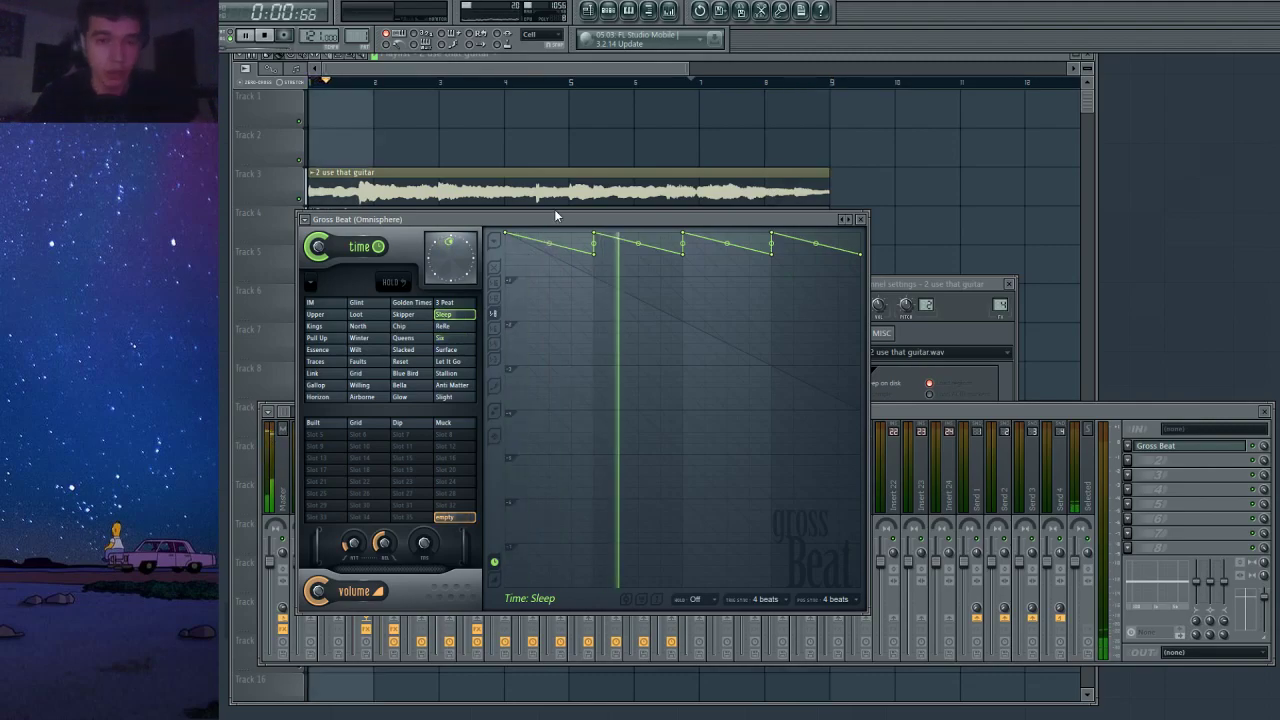
left_click(860, 219)
Add Gross Beat to the 2 use that guitar mixer track, apply the 1/2 Speed time preset, and close the plugin window.
left_click(393, 480)
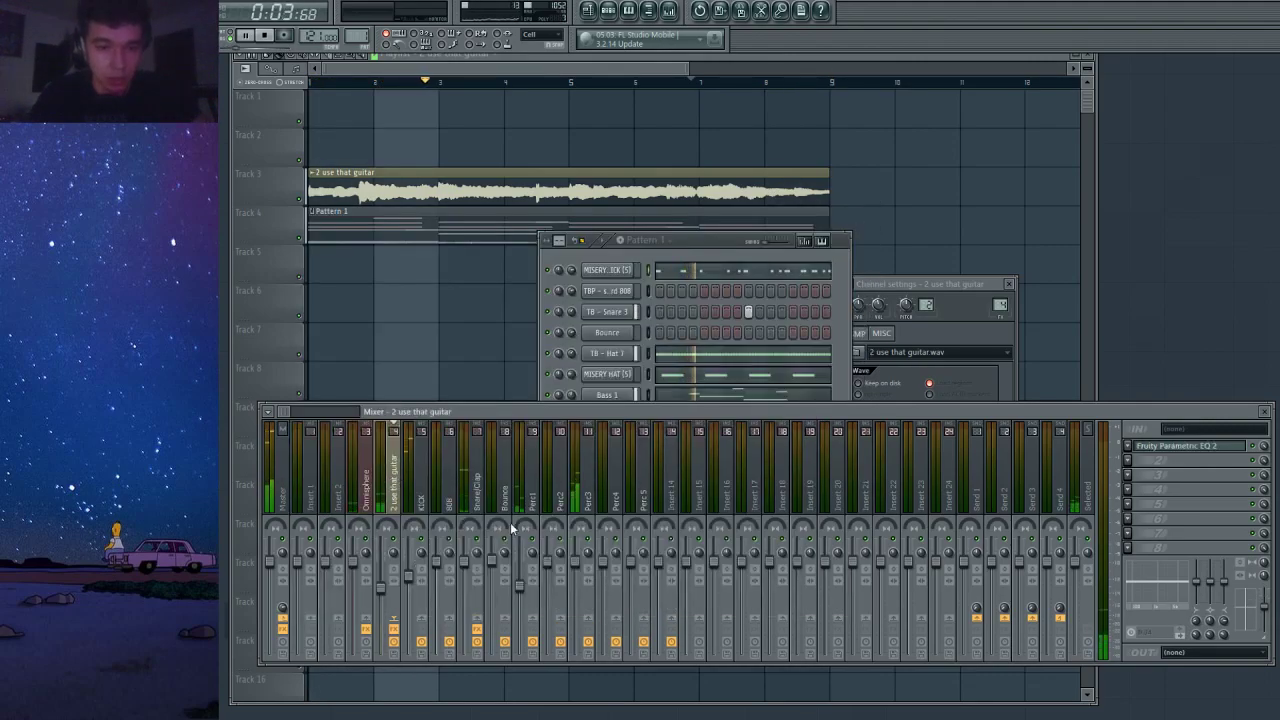
left_click(1130, 461)
left_click(1217, 38)
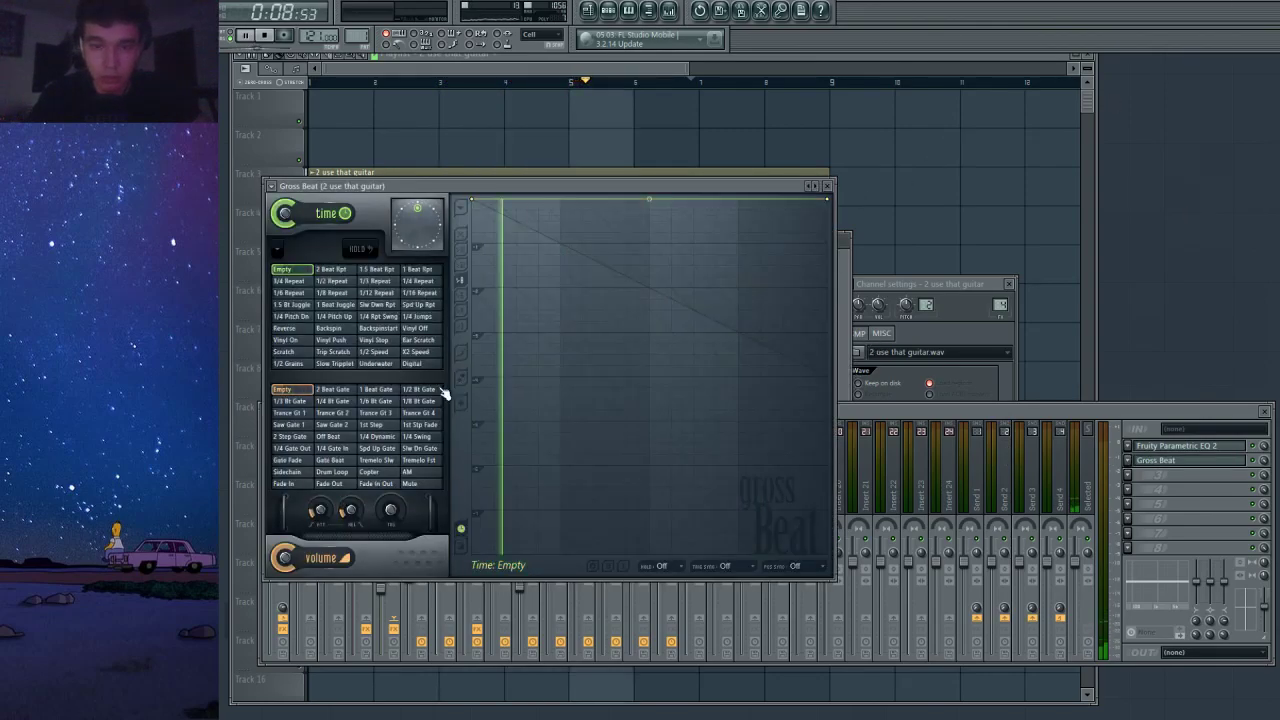
left_click(374, 352)
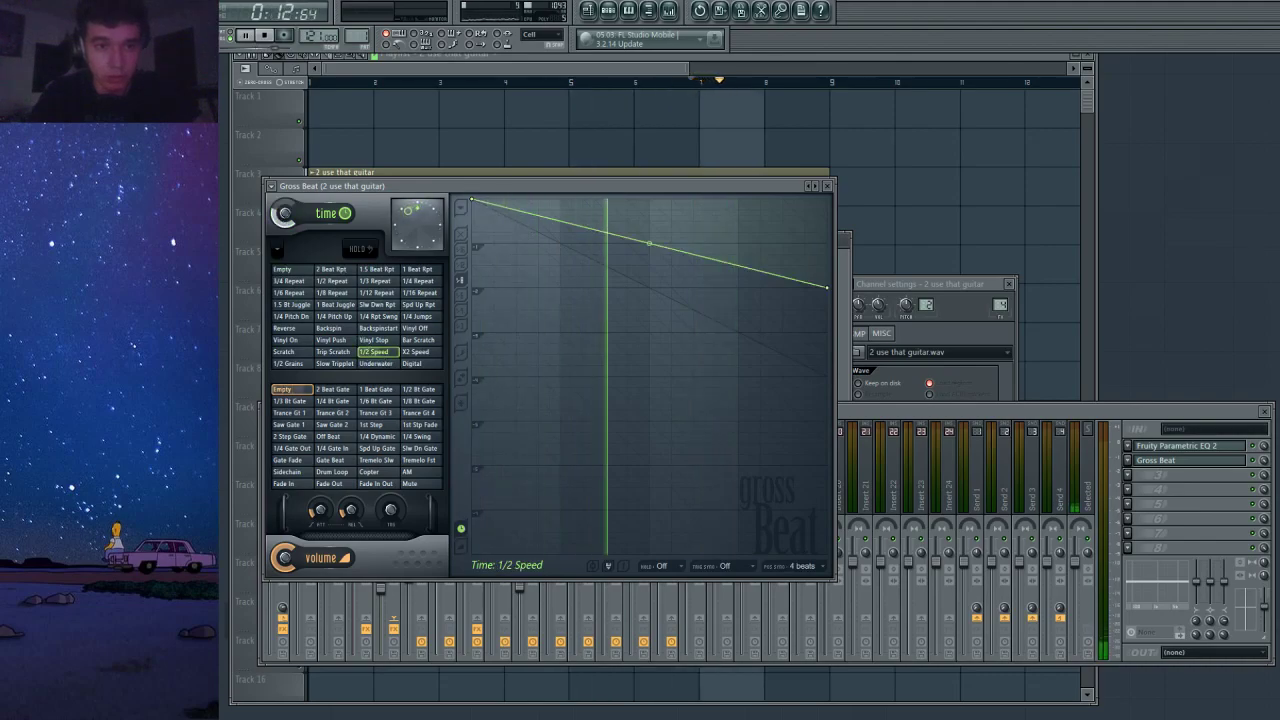
left_click(827, 186)
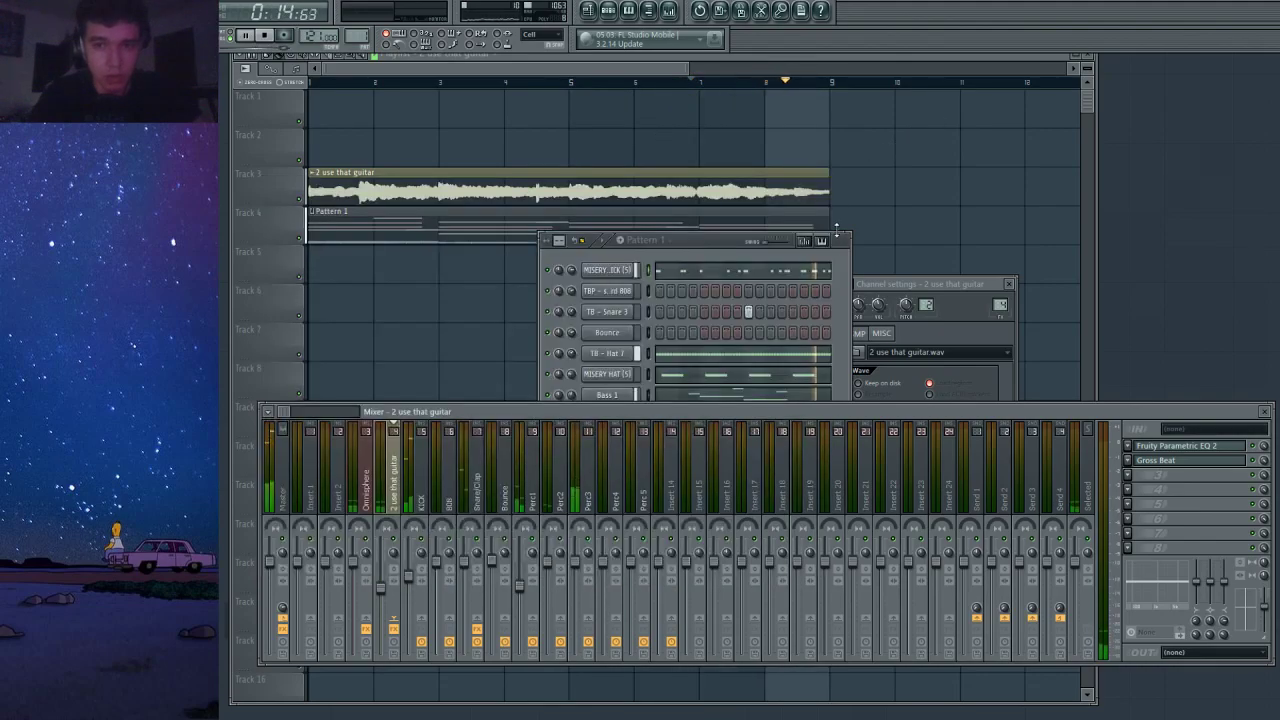
Place Gross Beat before Fruity Parametric EQ 2 on the guitar track, lower its time mix amount, and close it.
left_click(1160, 460)
left_click(1121, 589)
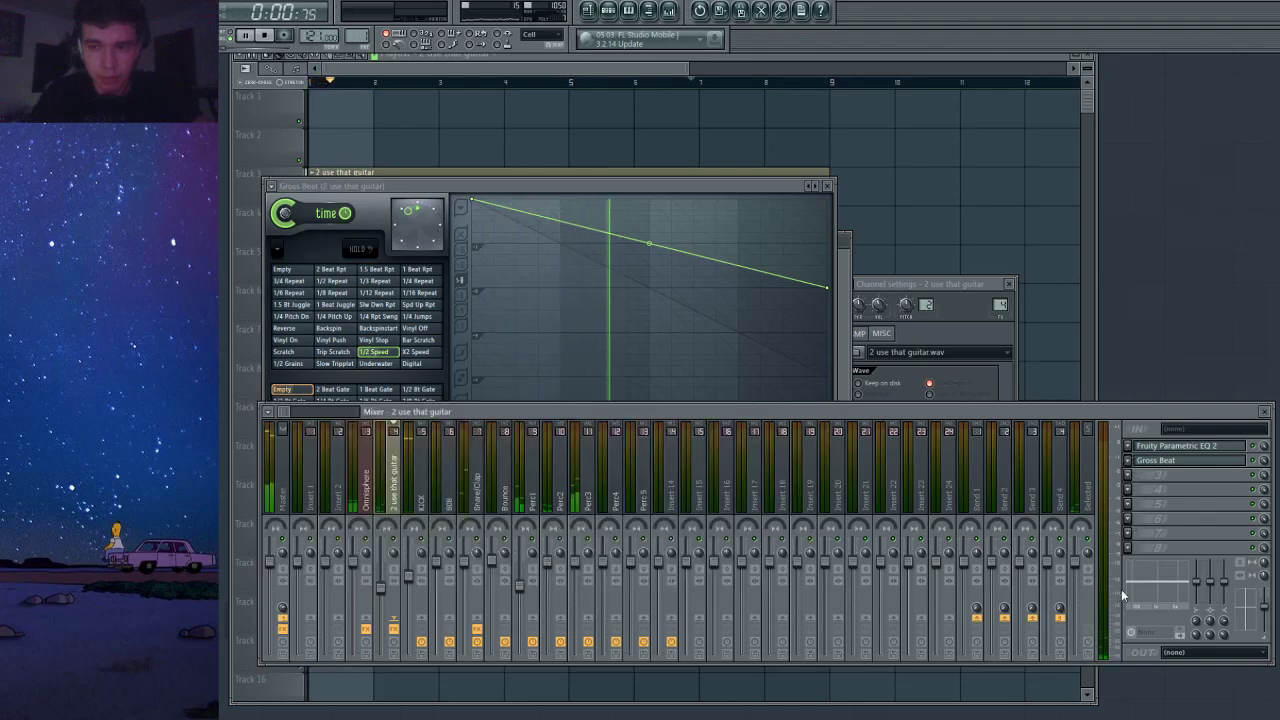
scroll(1166, 463, "up", 1)
left_click(1172, 448)
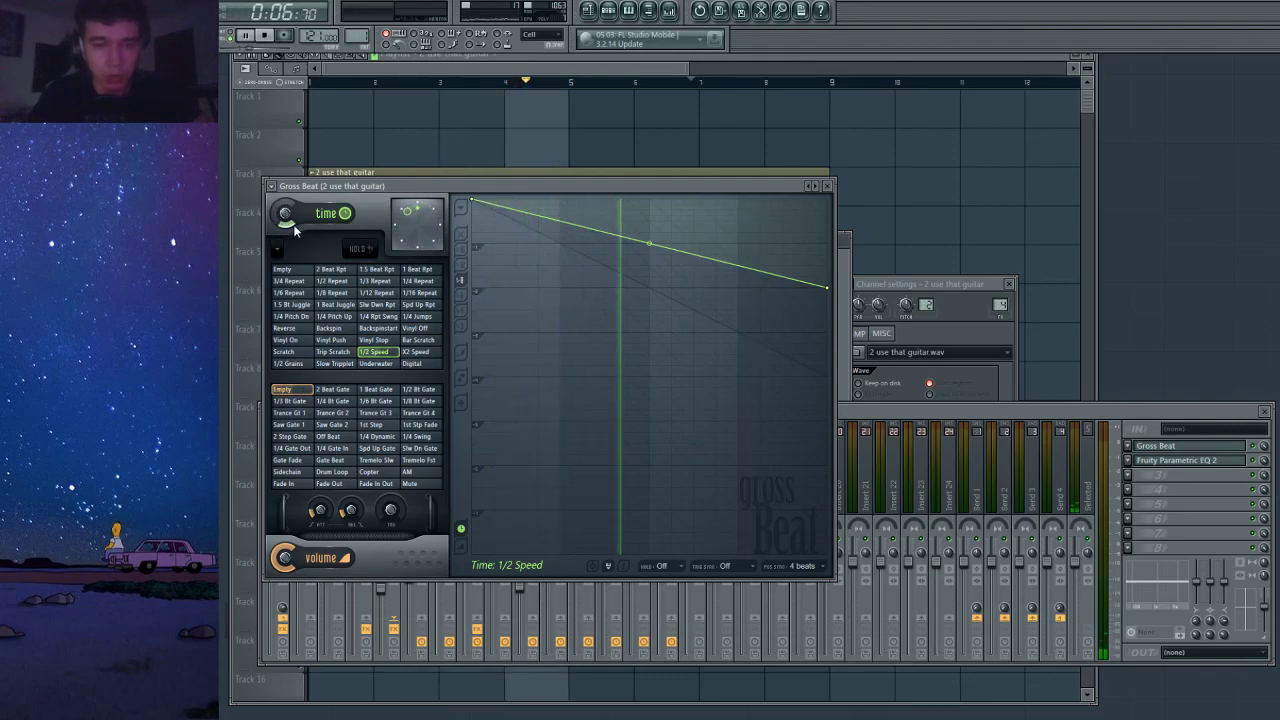
left_click(827, 186)
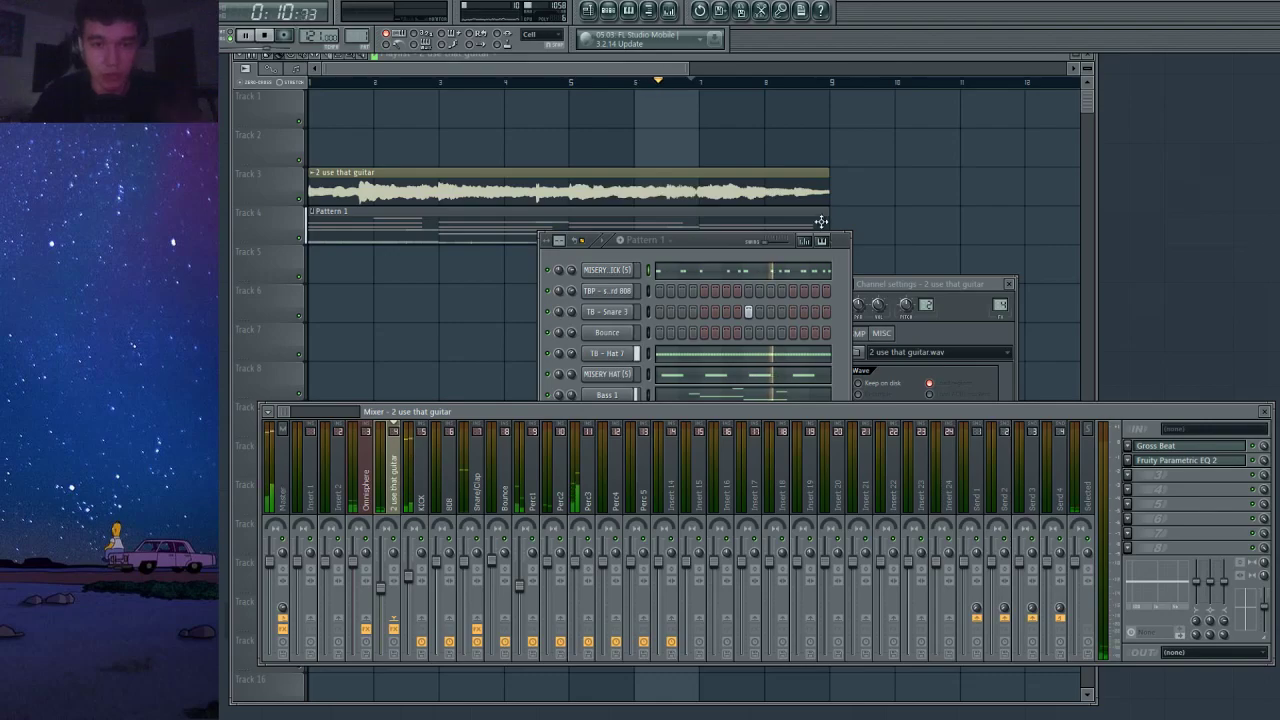
Bring the playlist to the front and play the arrangement again from the first bar.
left_click(719, 242)
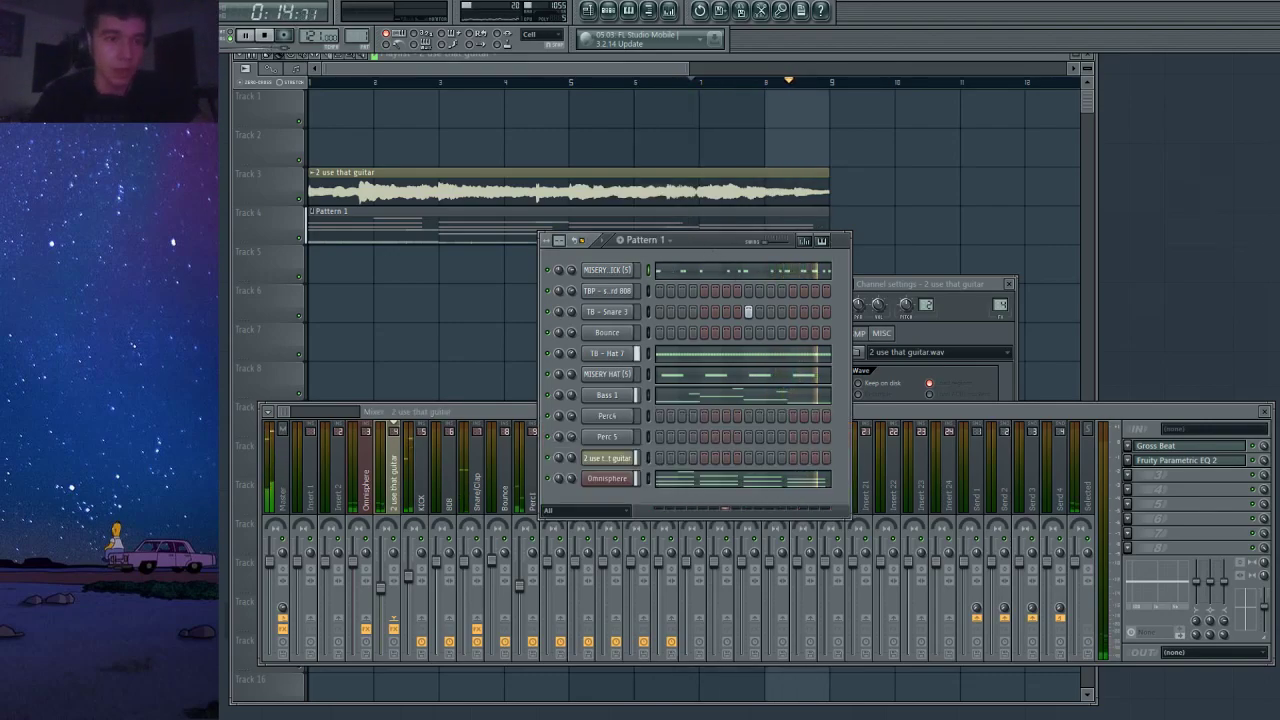
left_click(672, 275)
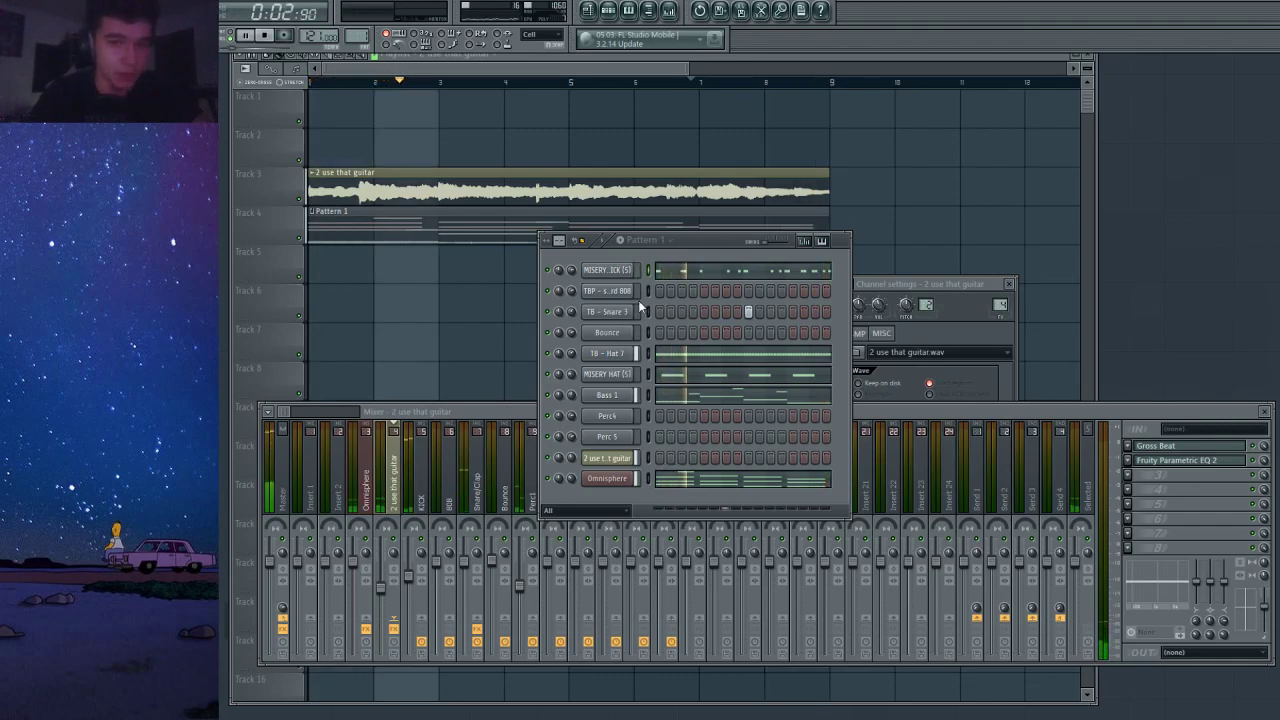
left_click(377, 69)
scroll(391, 114, "down", 2)
scroll(390, 113, "down", 1)
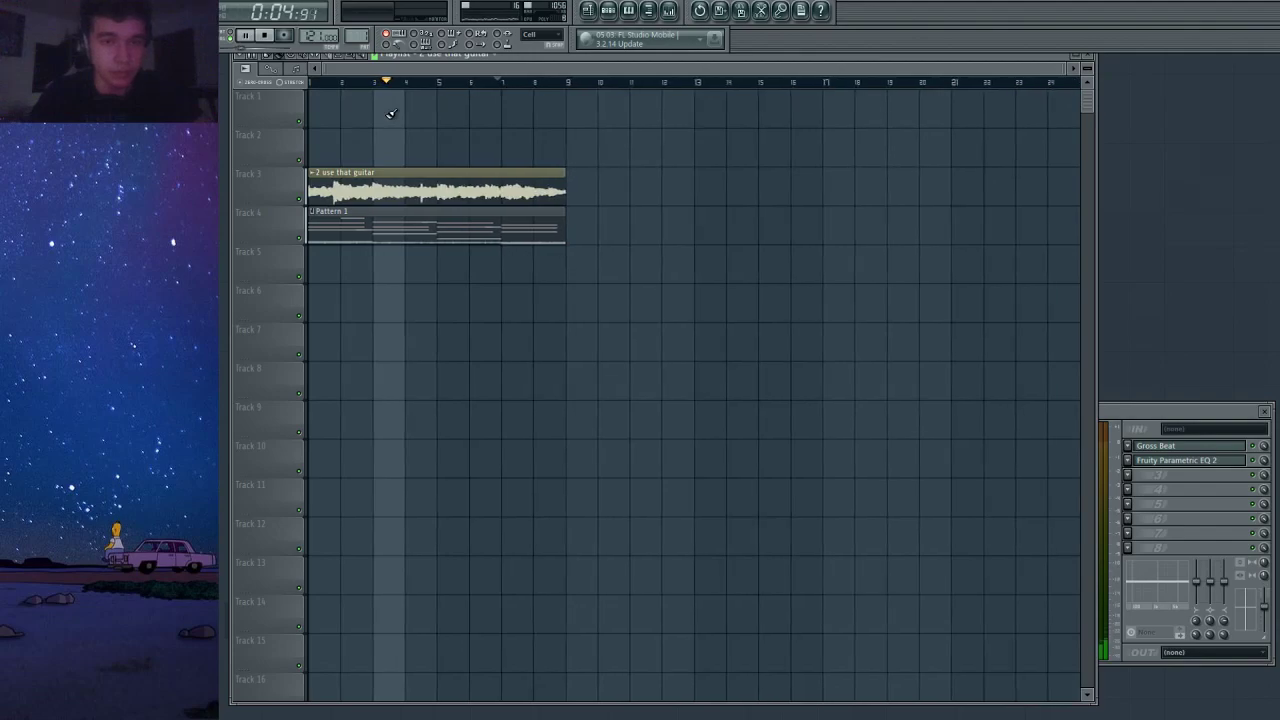
left_click(323, 82)
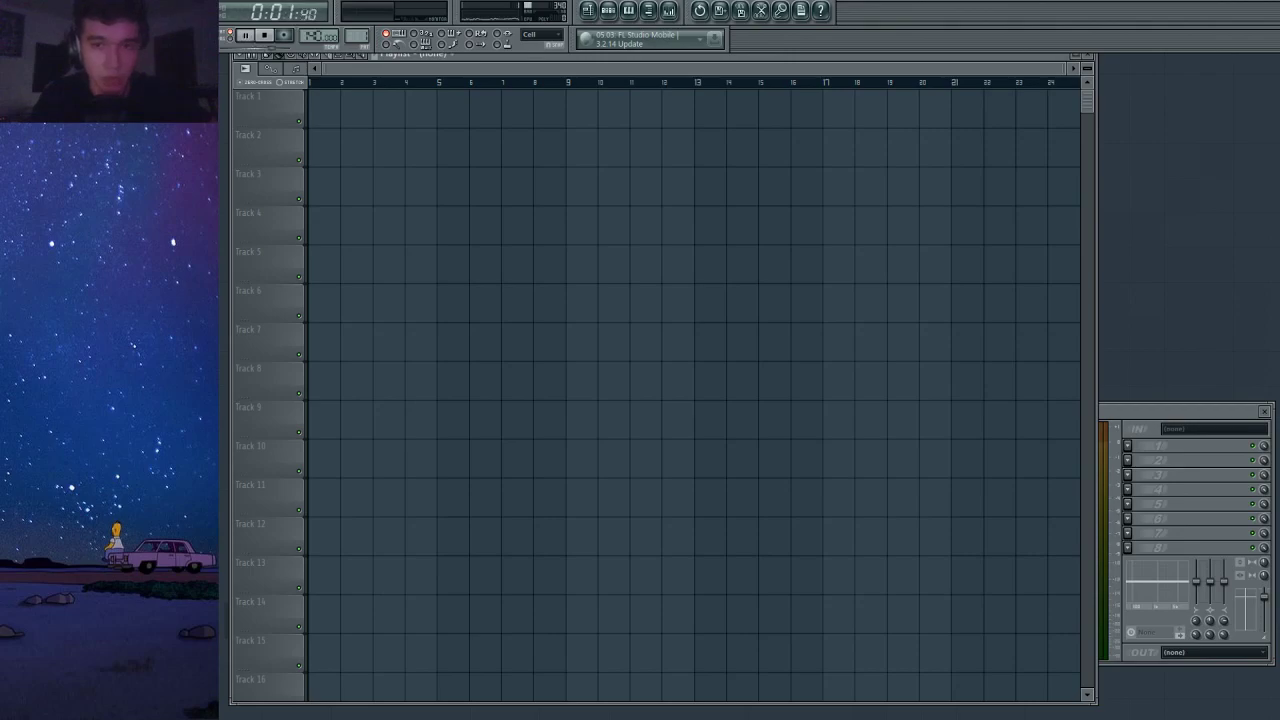
Place the 3 mino2 sample at bar 1 on Track 3 and time-stretch it to eight bars in Auto mode.
left_click_drag(110, 187, 404, 186)
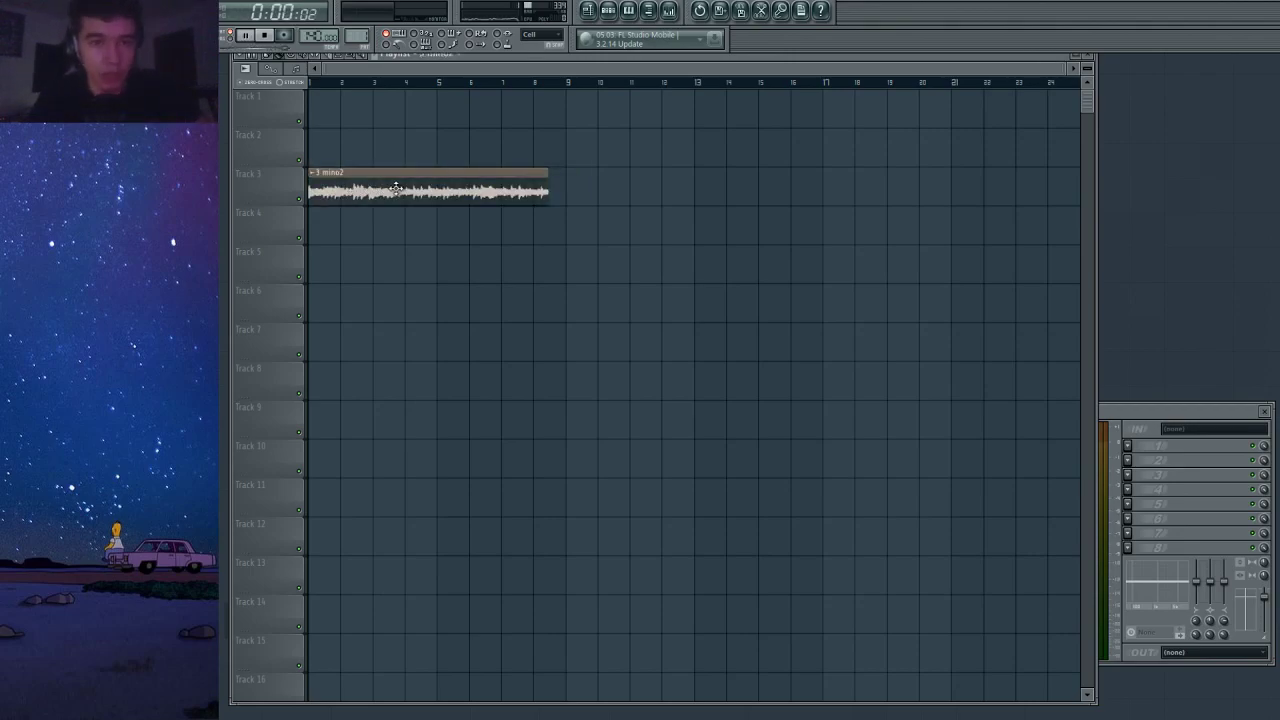
double_click(406, 185)
left_click_drag(906, 464, 862, 470)
key("space")
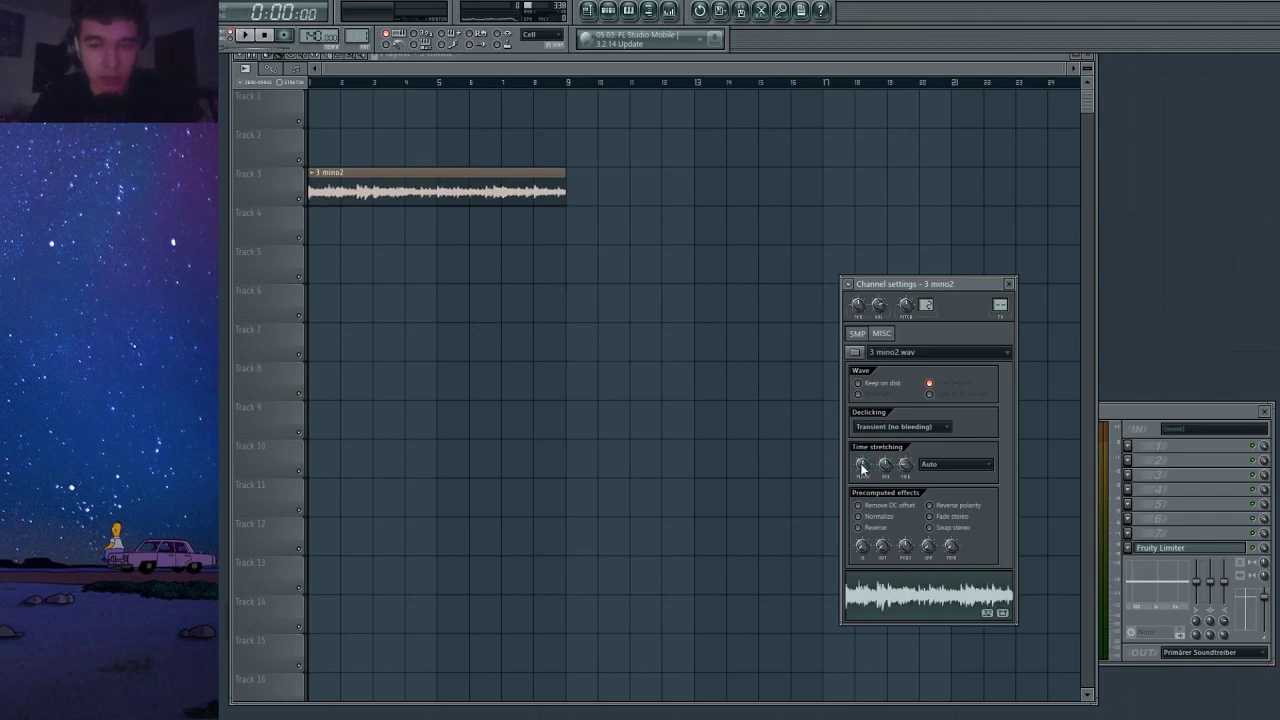
left_click(231, 39)
left_click(347, 189)
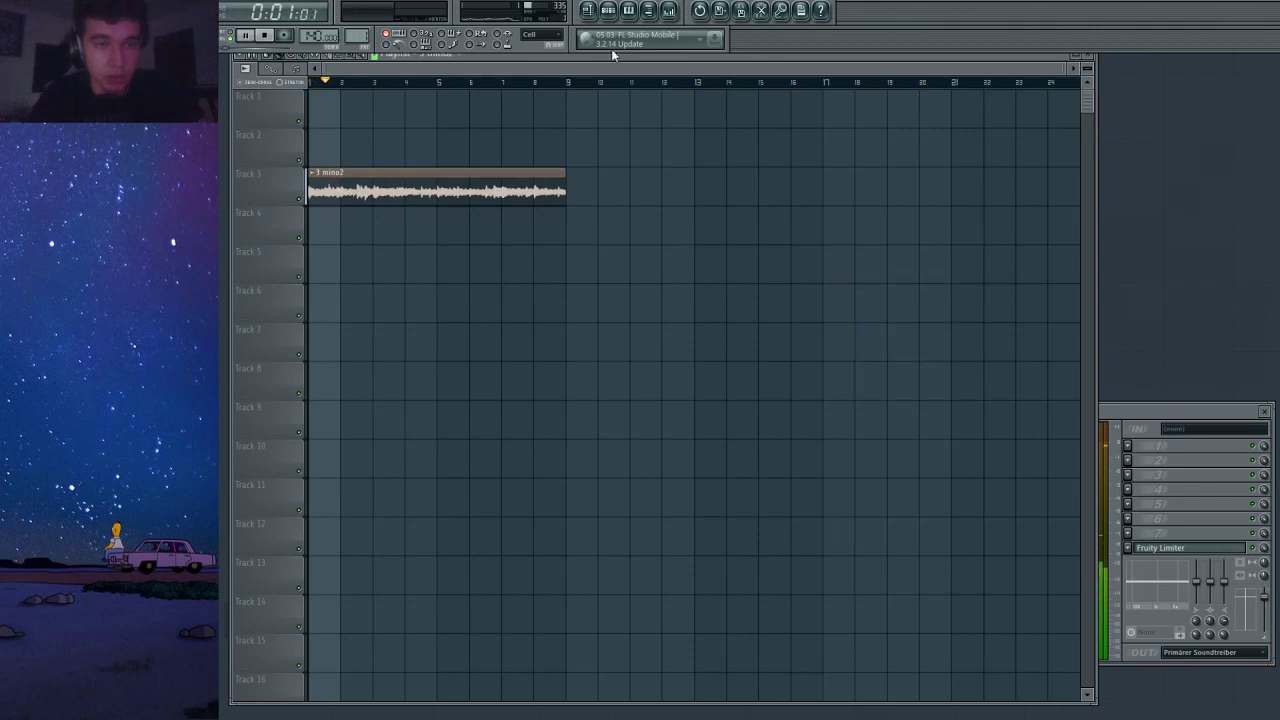
Route the 3 mino2 channel to mixer Insert 1 and lower that track's volume slightly.
left_click(672, 10)
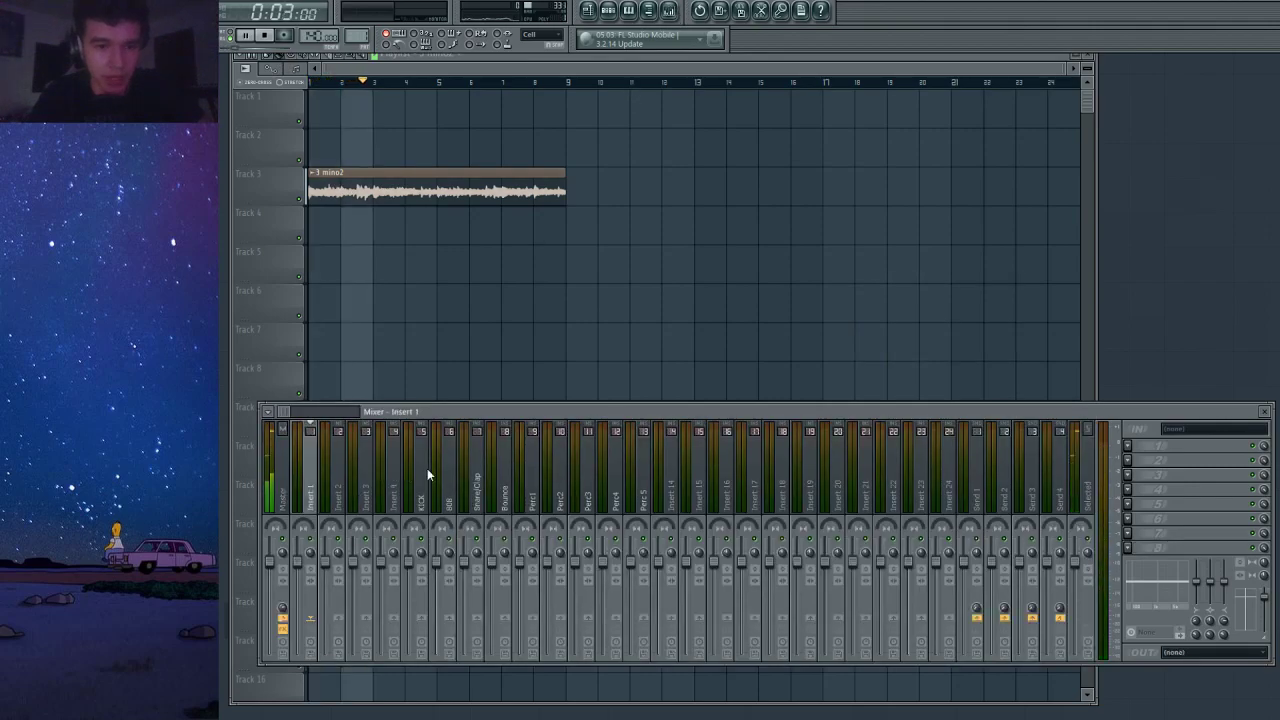
key("ctrl+l")
left_click_drag(297, 562, 297, 574)
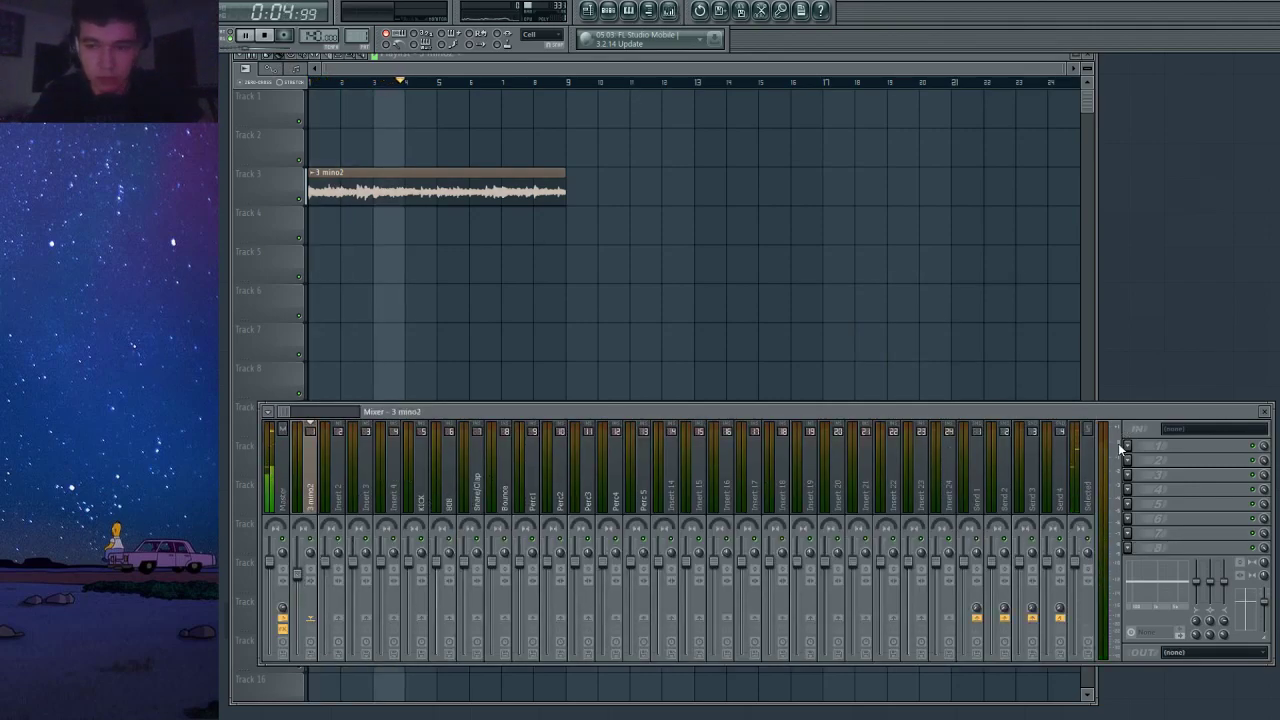
Add Fruity Parametric EQ 2 to the 3 mino2 mixer track and turn band 1 into a high-pass that cuts the lows.
left_click(1157, 520)
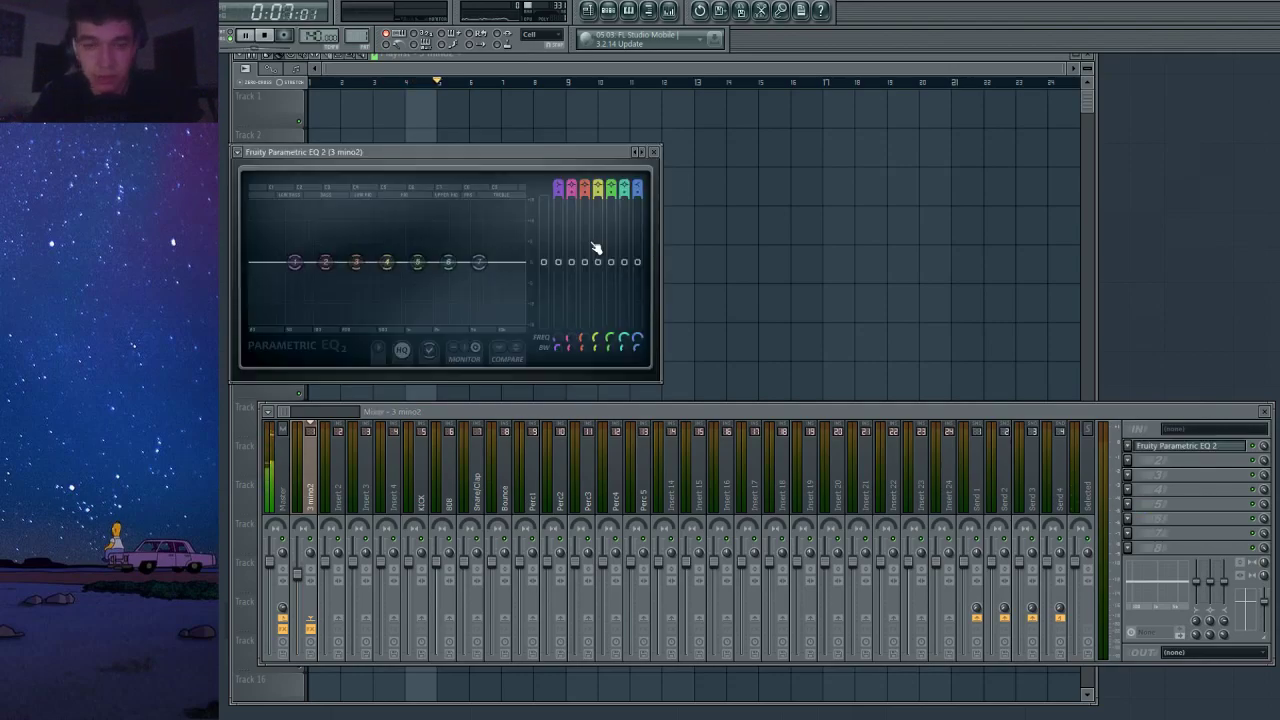
scroll(558, 188, "down", 3)
scroll(558, 190, "up", 1)
scroll(300, 266, "down", 5)
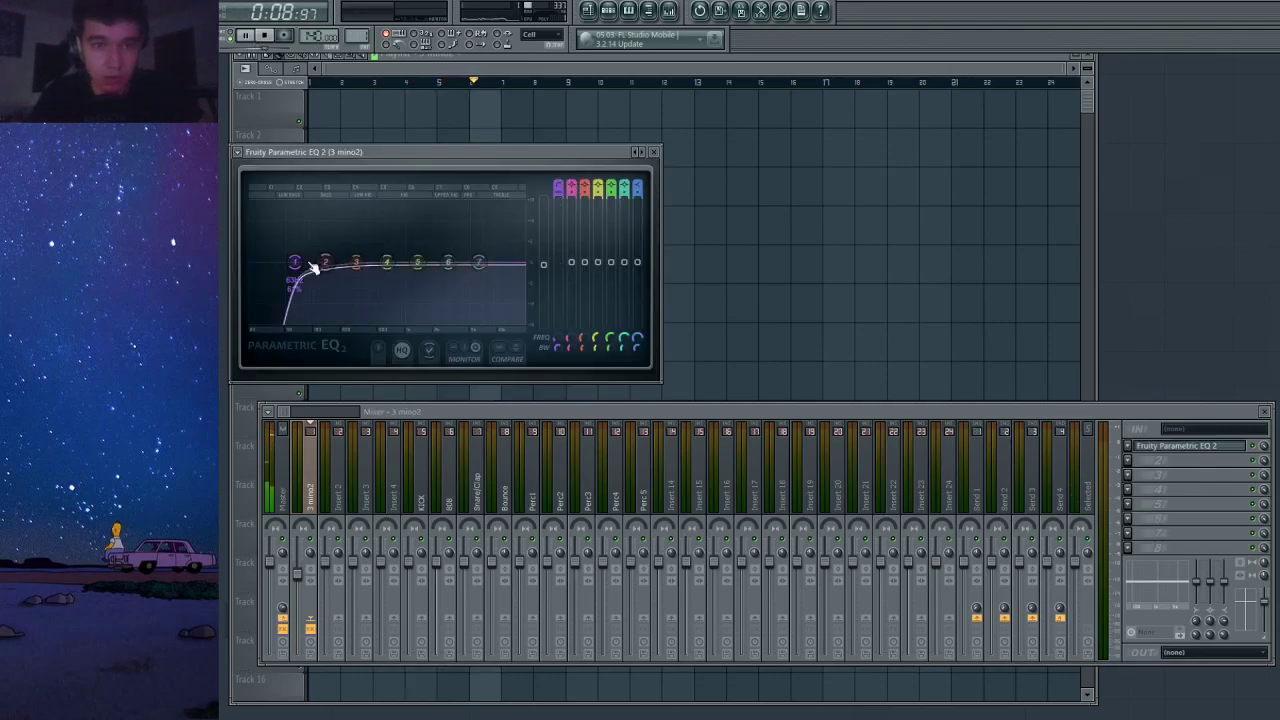
left_click(654, 152)
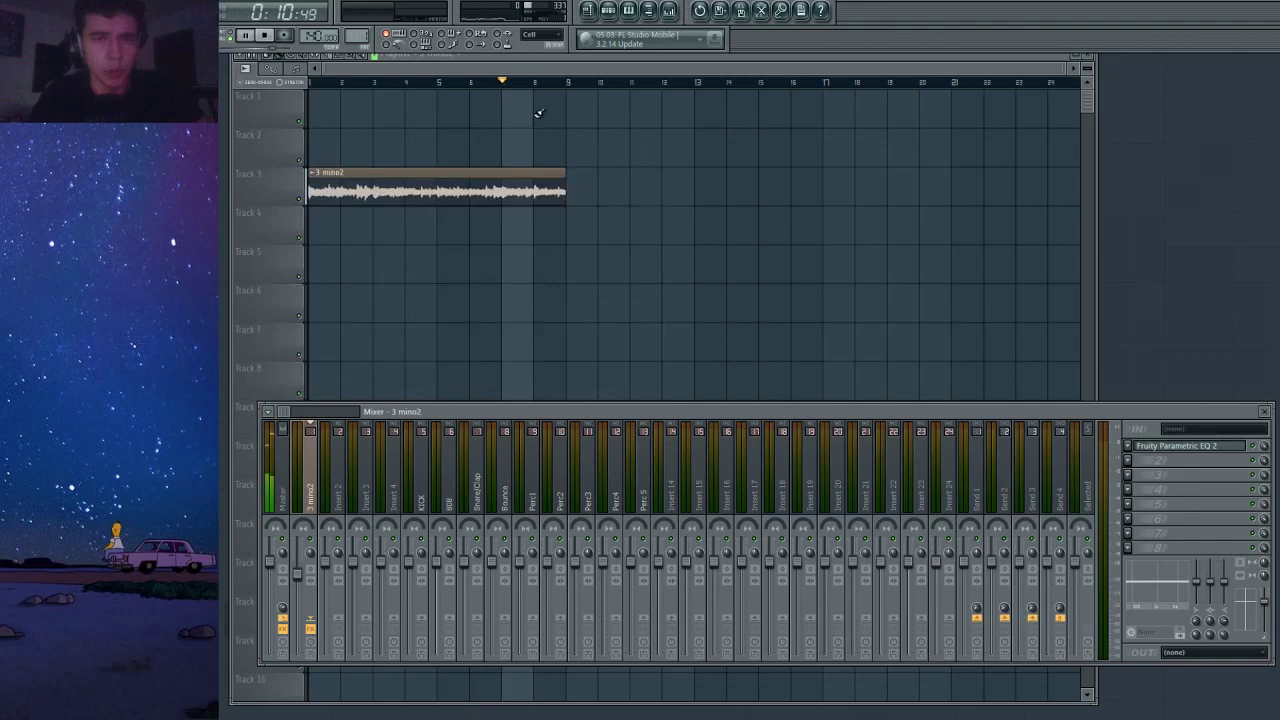
Play the 3 mino2 clip from the start to hear it with the equalizer applied.
left_click(266, 37)
left_click(247, 37)
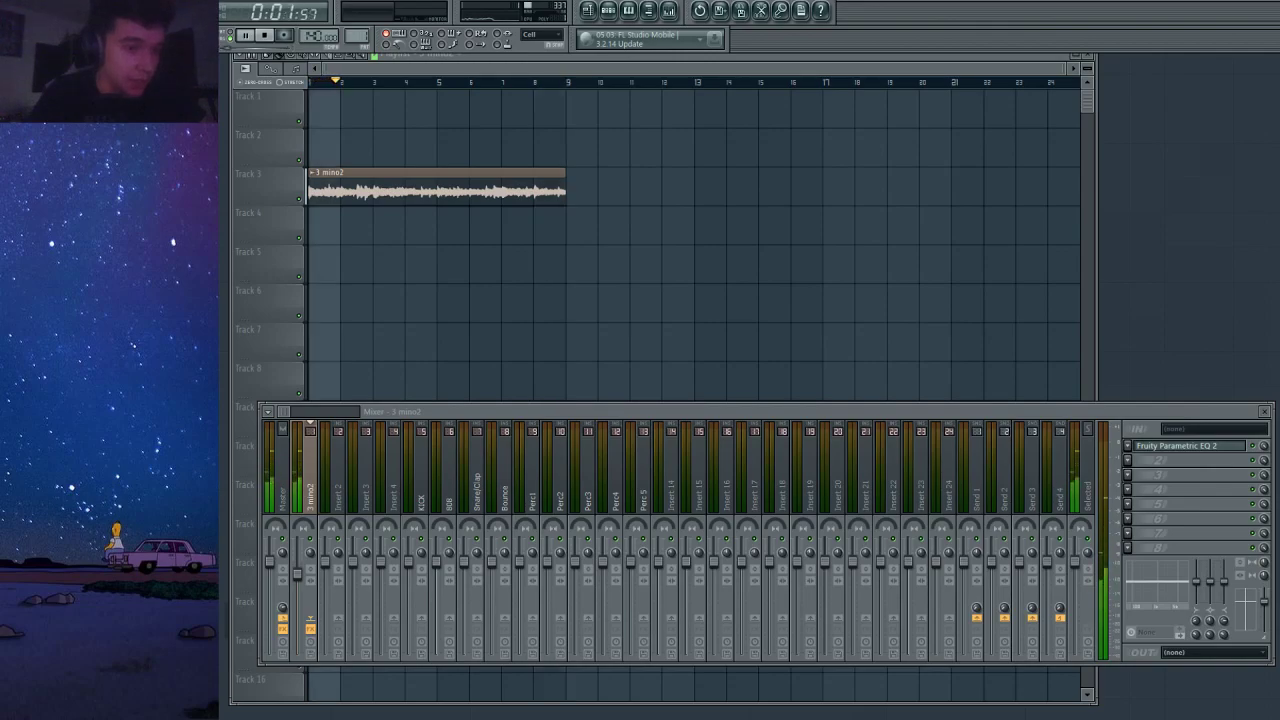
key("space")
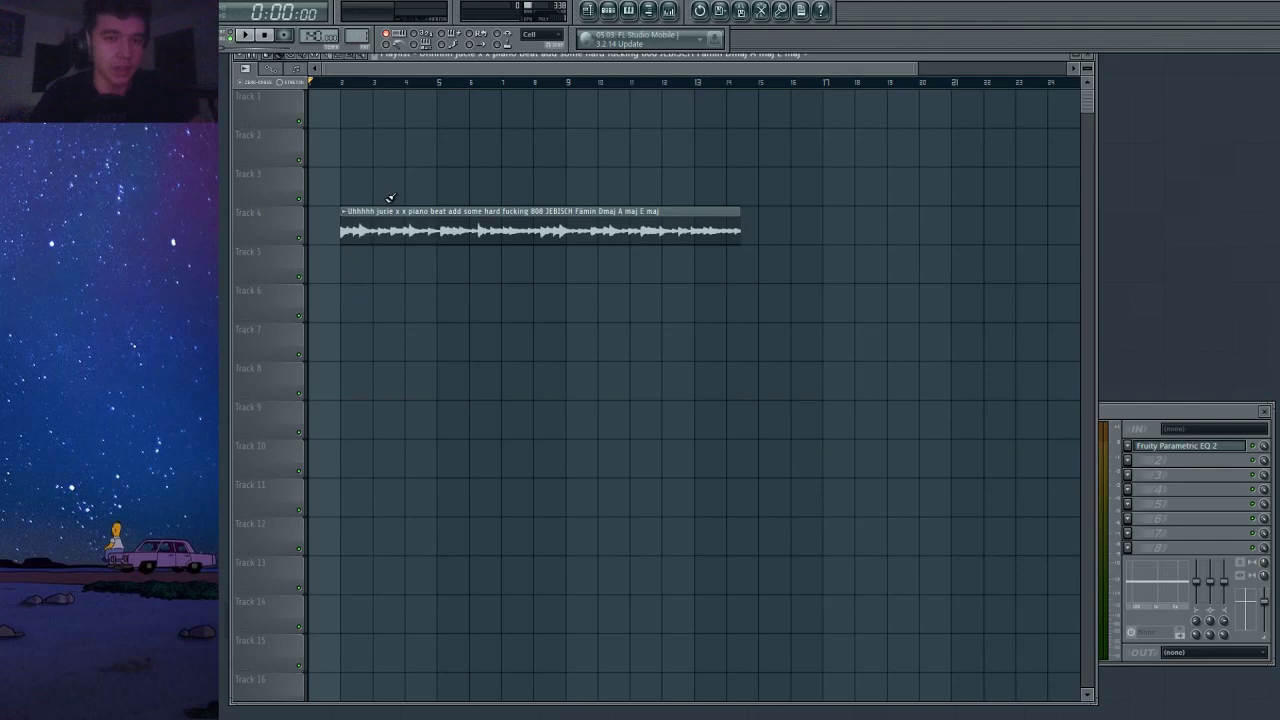
Move the piano sample on Track 4 to bar 1 and time-stretch it to 16 bars in Auto mode.
left_click_drag(395, 230, 362, 231)
double_click(362, 231)
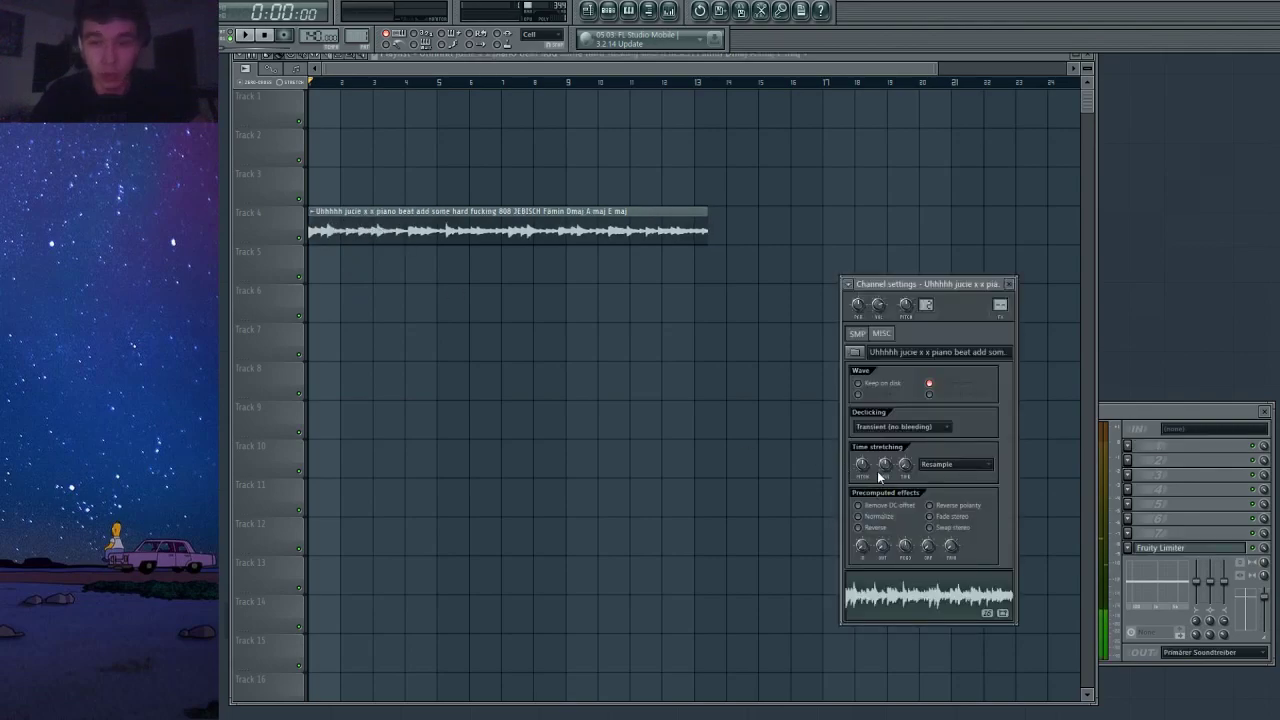
left_click_drag(905, 464, 905, 452)
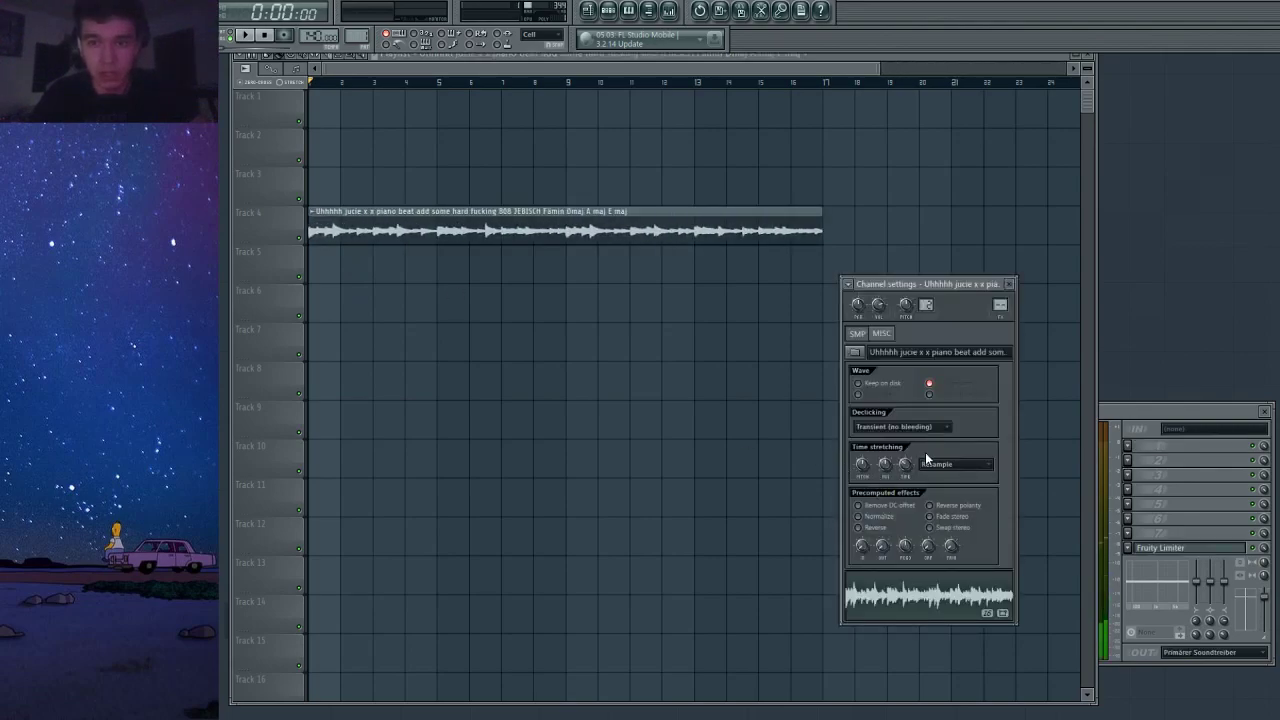
scroll(935, 456, "down", 1)
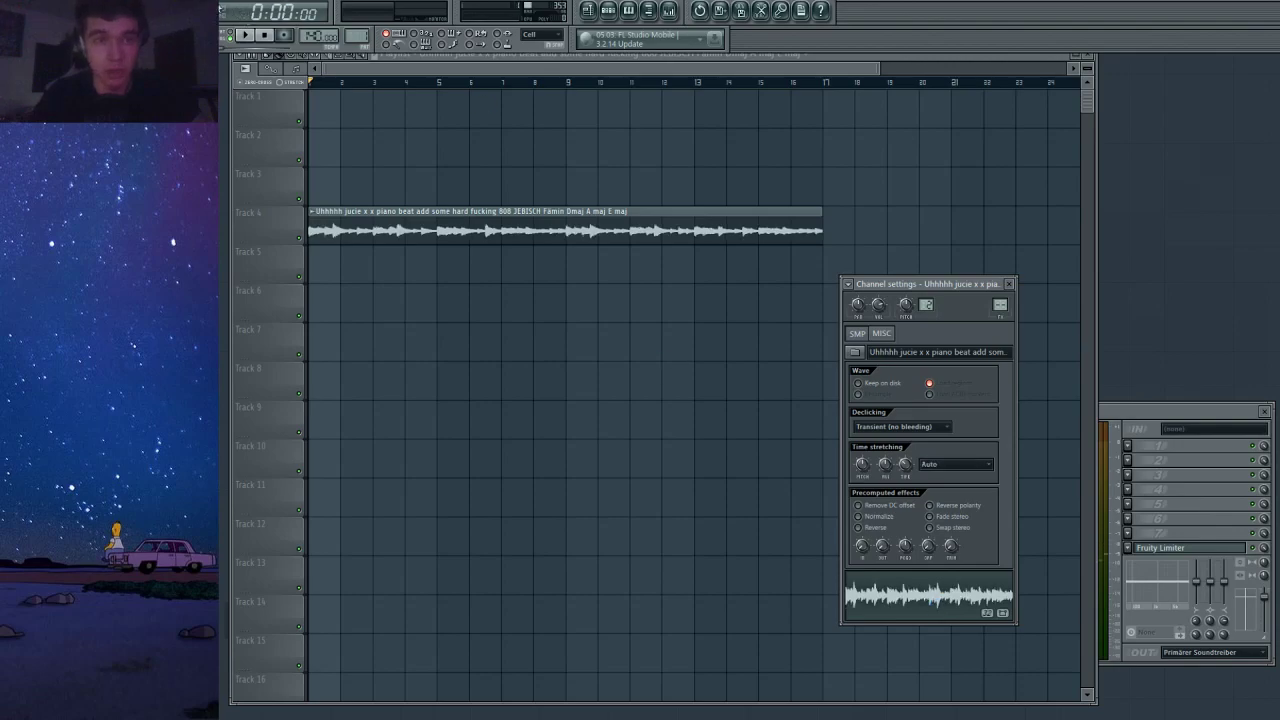
Set the project tempo to 178 BPM and loop playback over bars 1 to 8.
left_click_drag(313, 37, 313, 19)
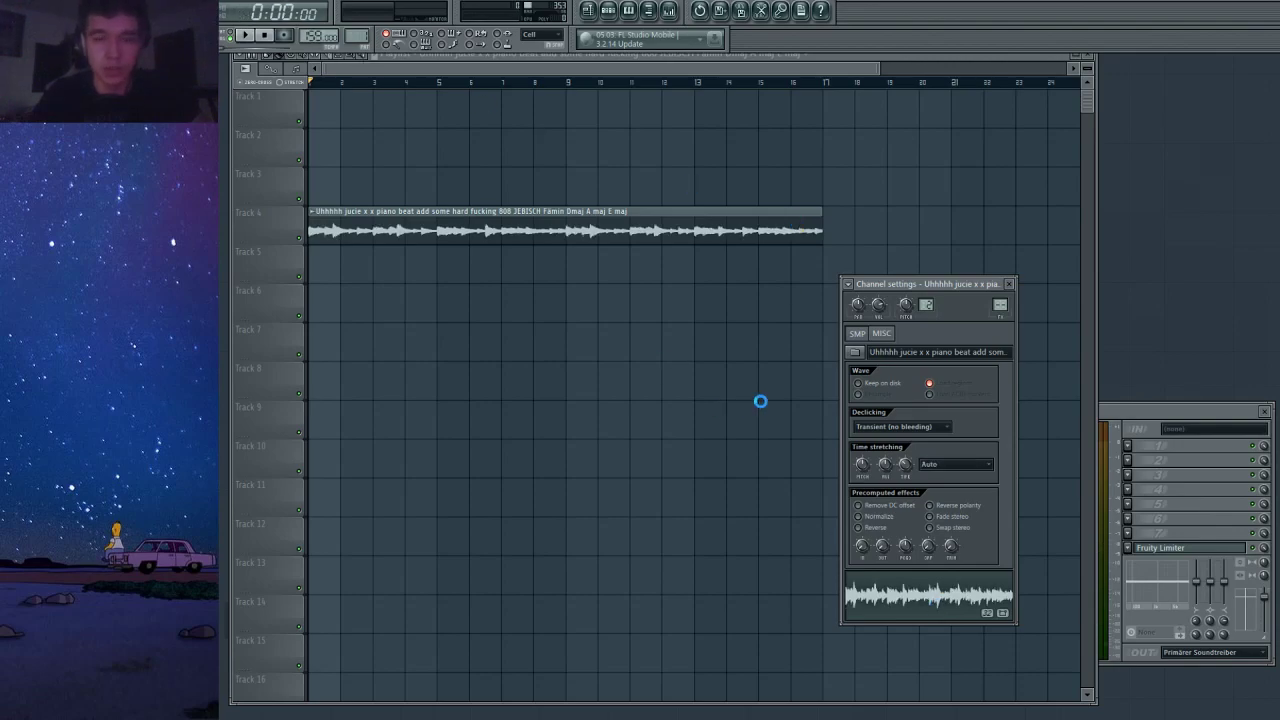
key("space")
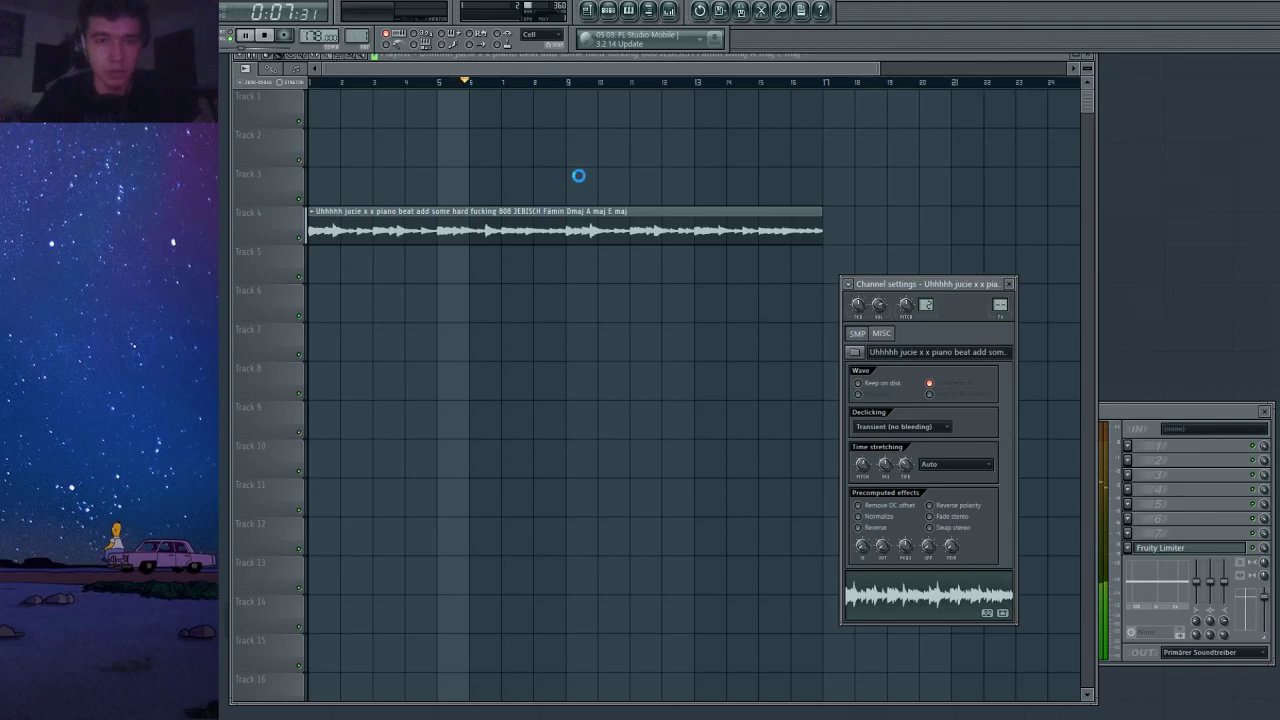
left_click_drag(568, 84, 310, 84)
Show the Unsorted channels in the channel rack and load the 808 B sample into the 808 channel.
left_click(608, 11)
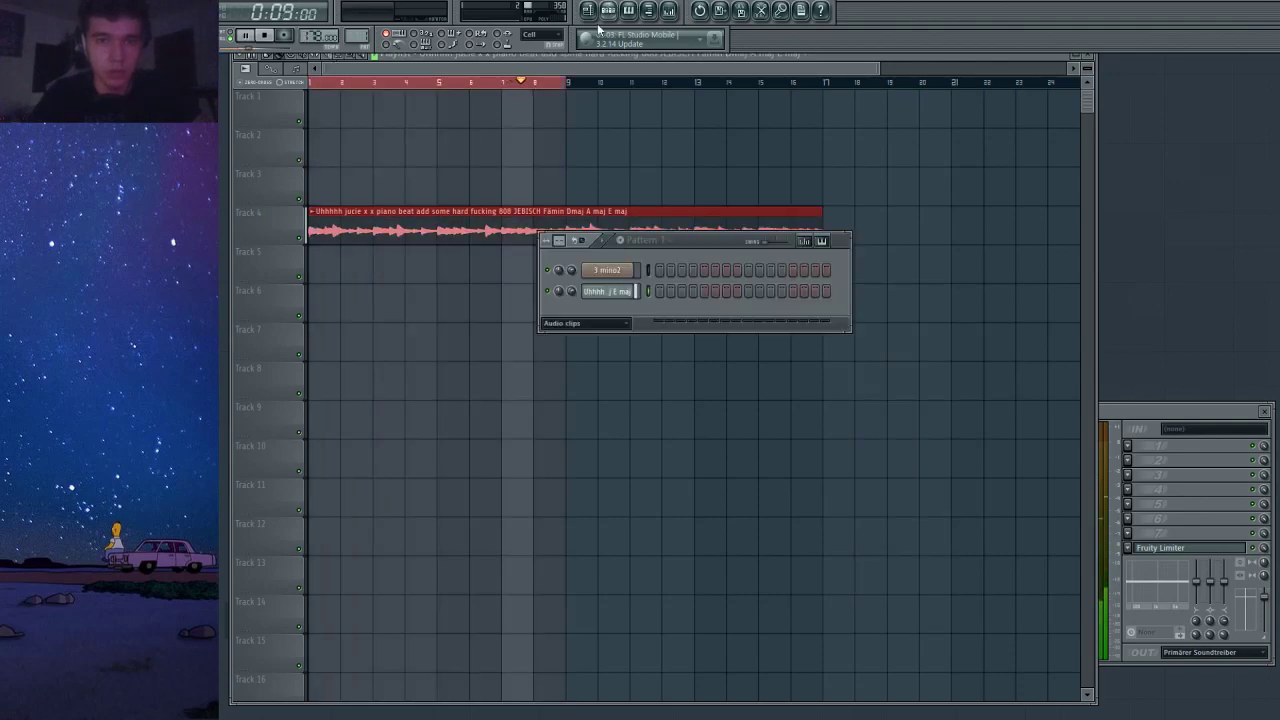
double_click(474, 237)
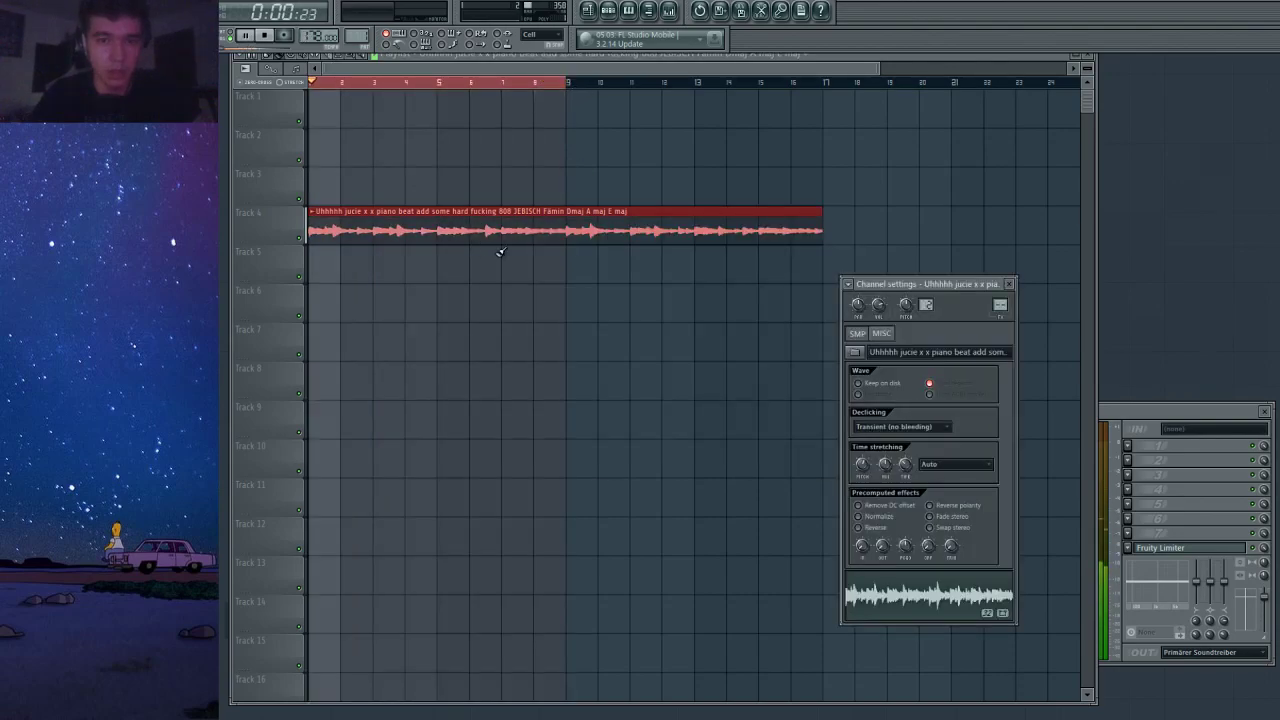
left_click(608, 10)
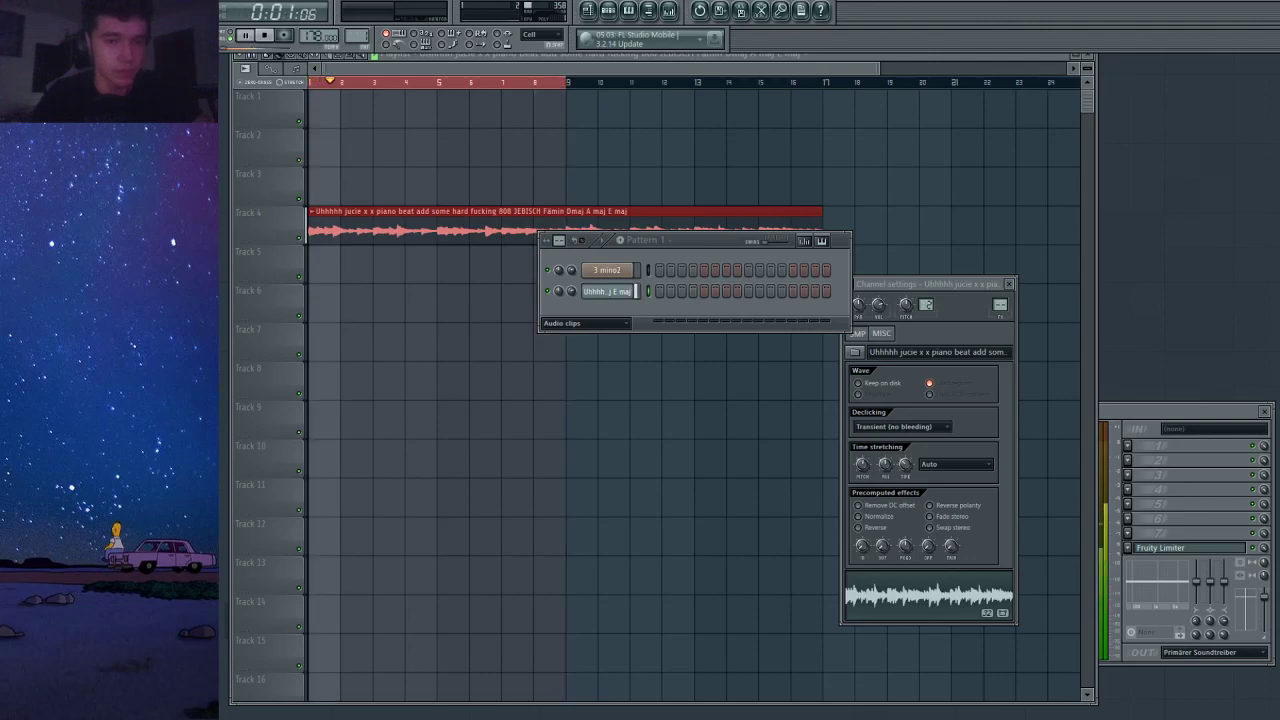
left_click(586, 323)
left_click(546, 365)
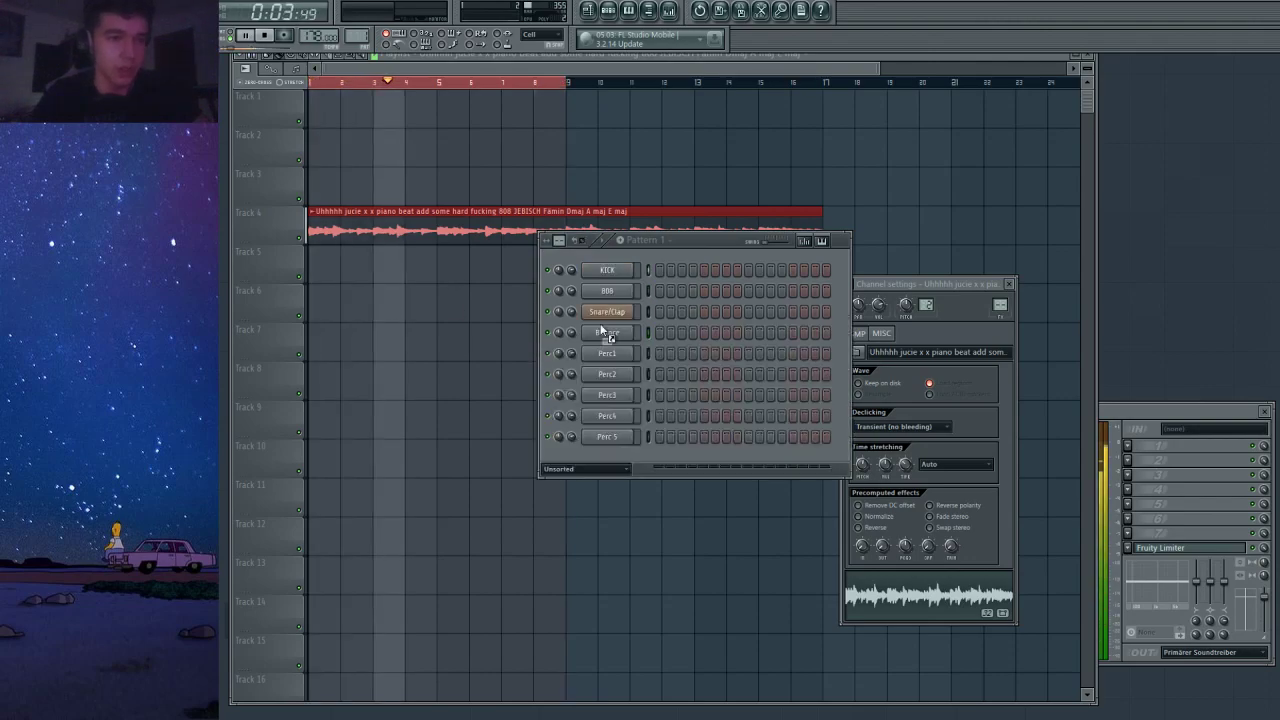
left_click(610, 290)
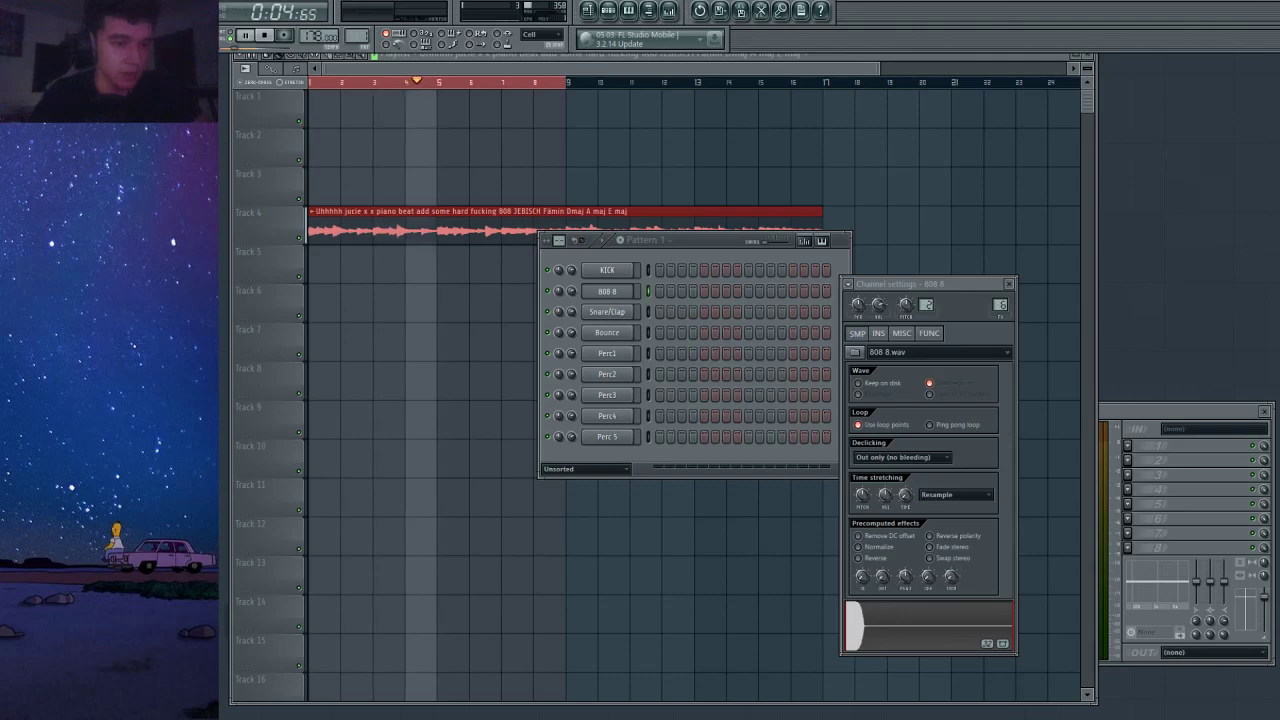
key("space")
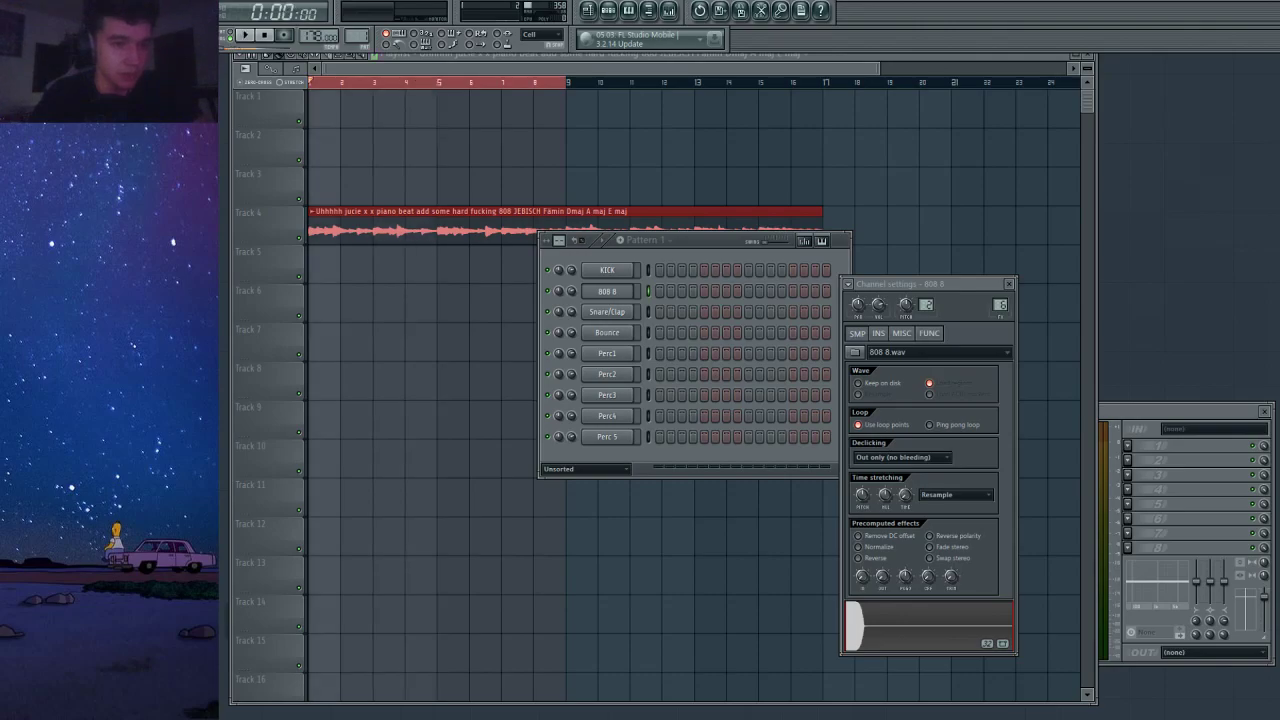
Add a TB - Clap 5 hit on step 9 of the Snare/Clap channel and place Pattern 1 at bar 1 on Track 5.
left_click(614, 313)
left_click(750, 311)
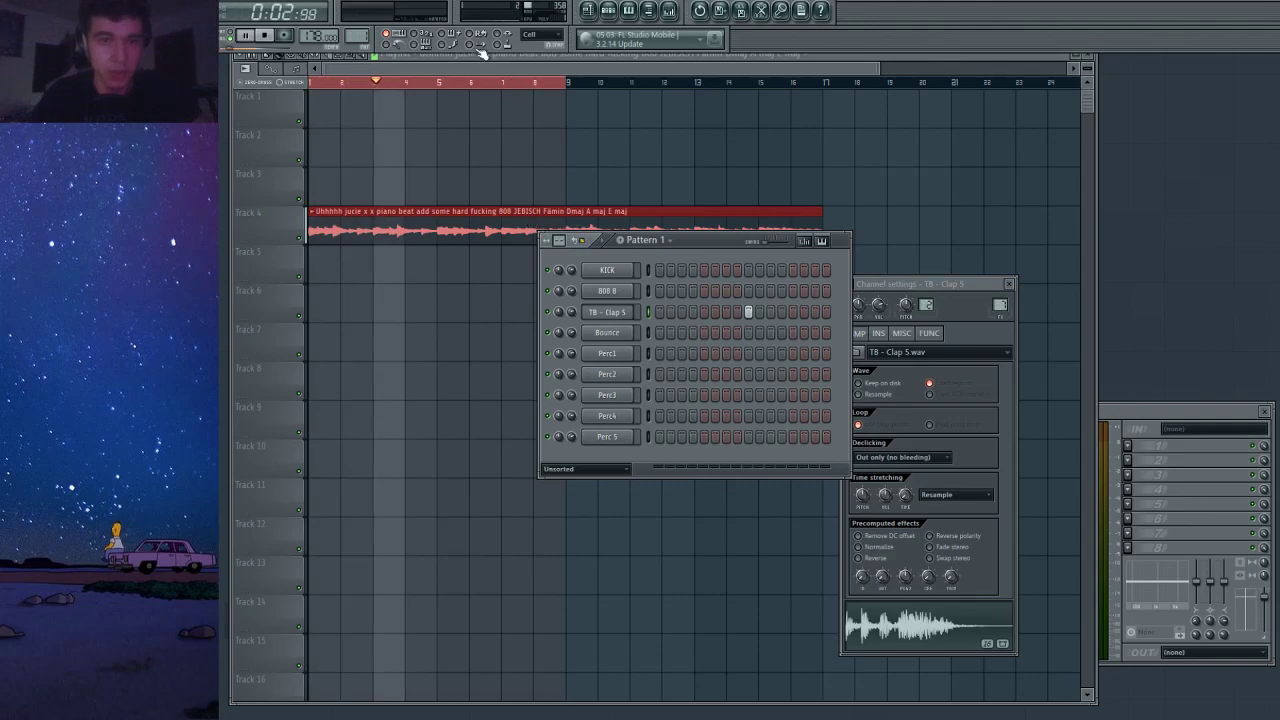
left_click(434, 68)
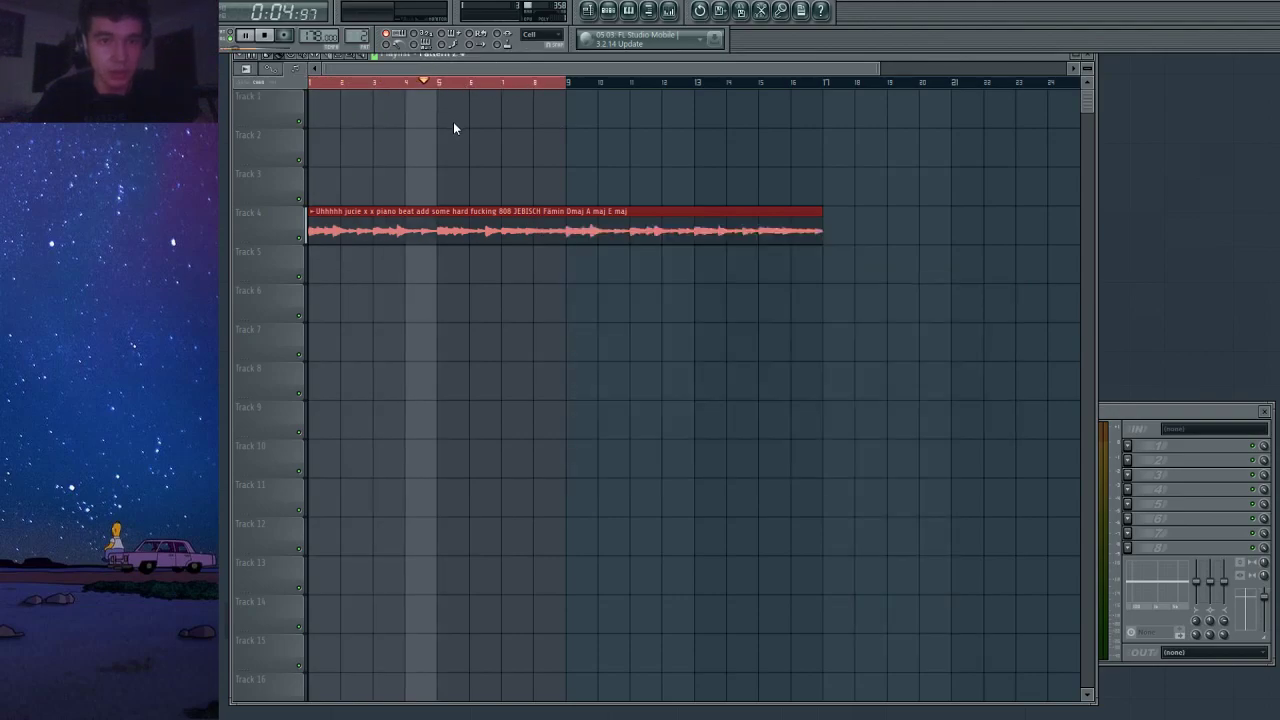
left_click(326, 257)
Load TB - Hat 7 into the Perc1 channel and fill every fourth step with a hit.
key("F6")
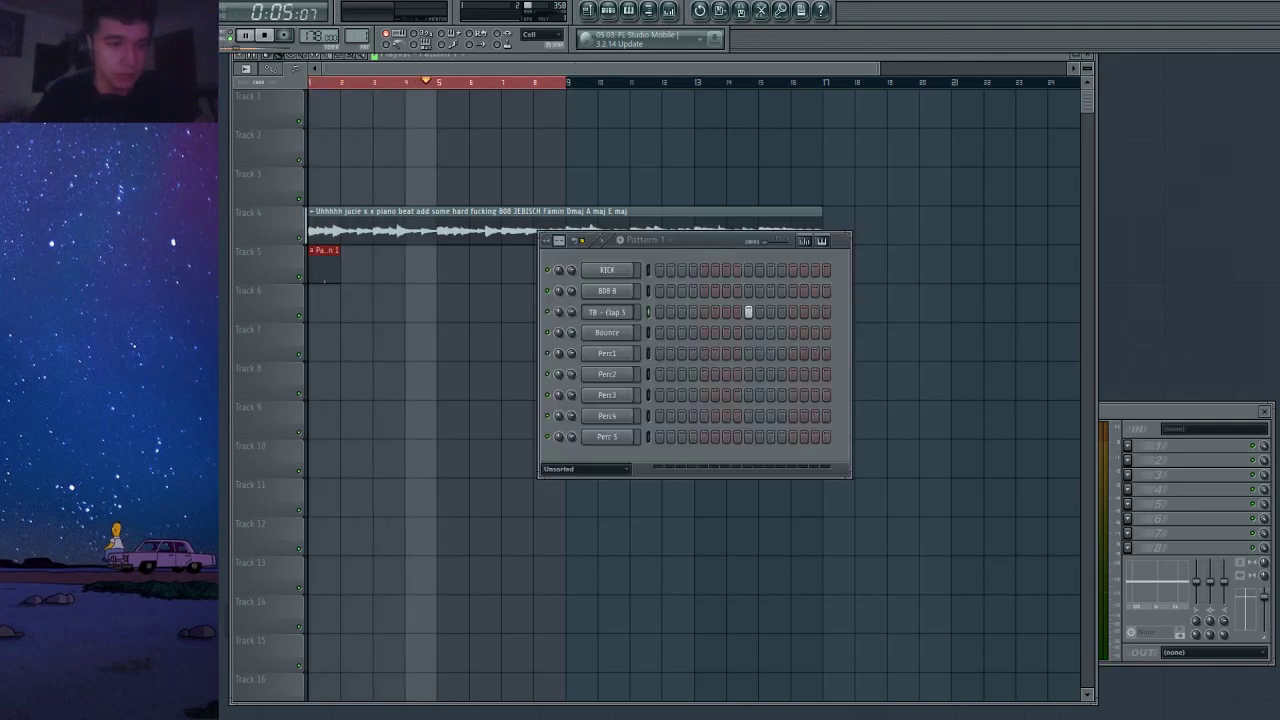
left_click_drag(130, 440, 617, 358)
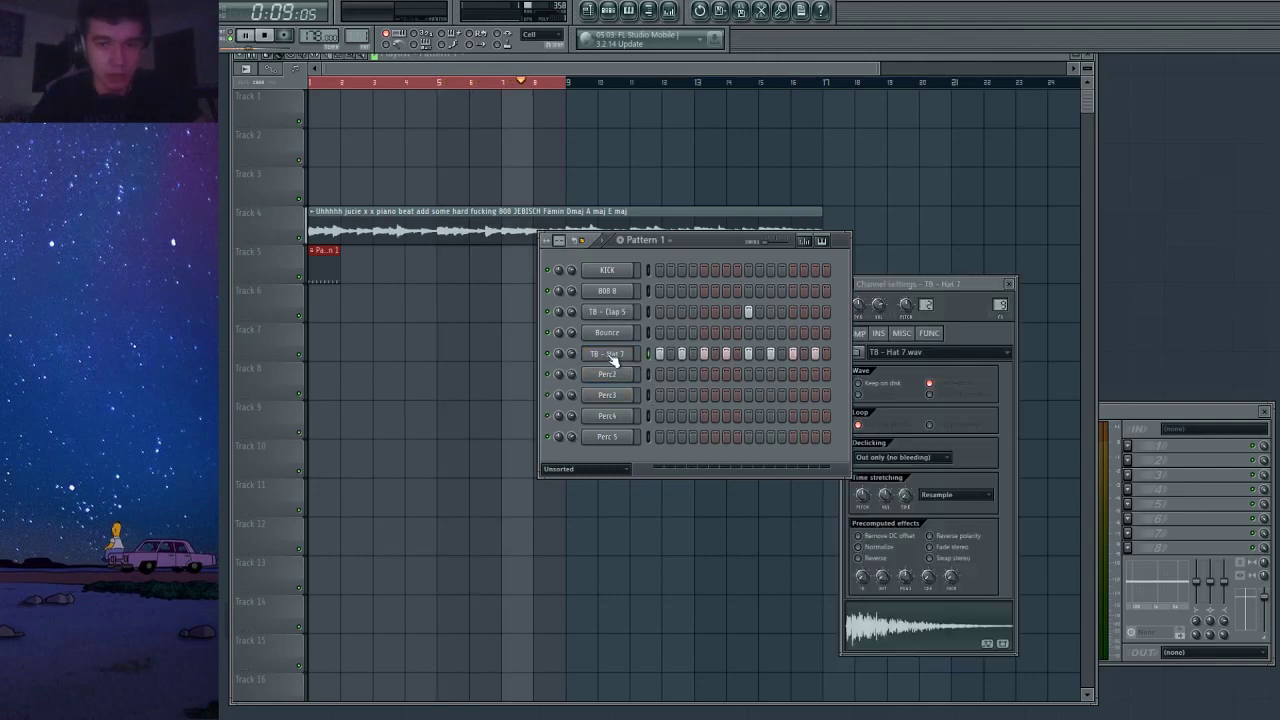
left_click(672, 462)
left_click(624, 359)
left_click(624, 359)
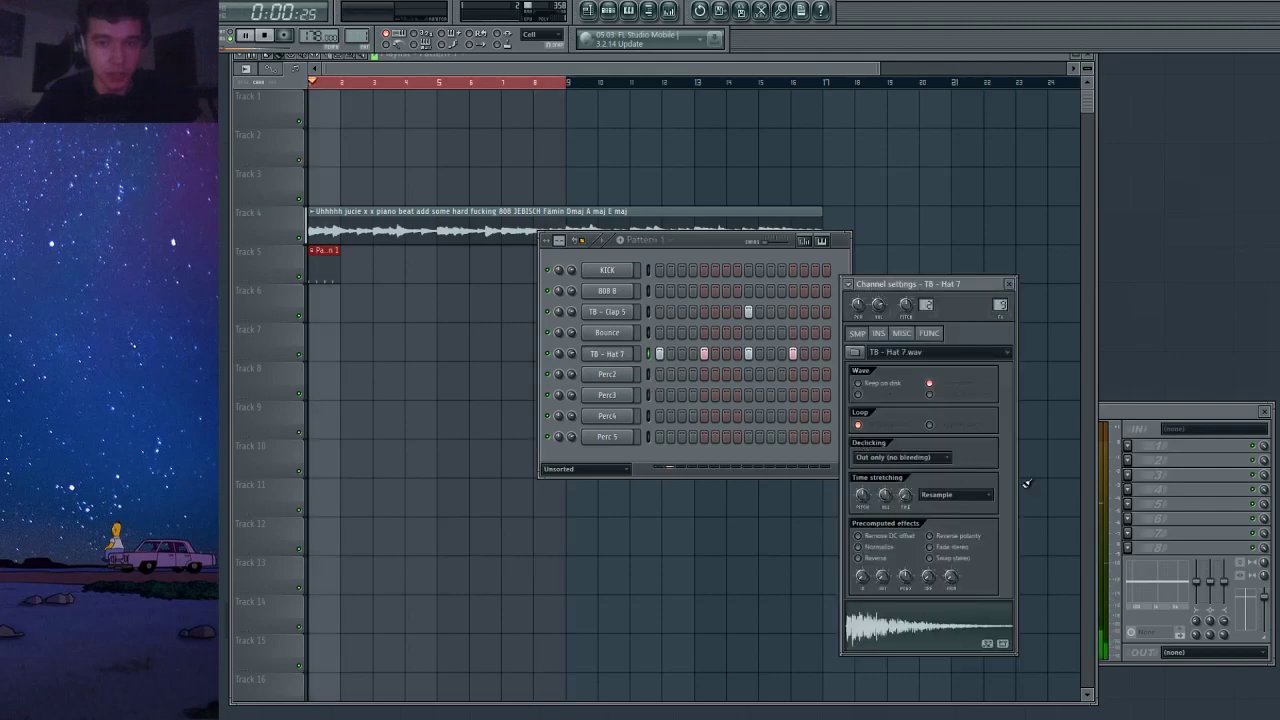
Examine the echo delay and arpeggiator settings of the TB - Hat 7 channel during playback.
left_click(904, 340)
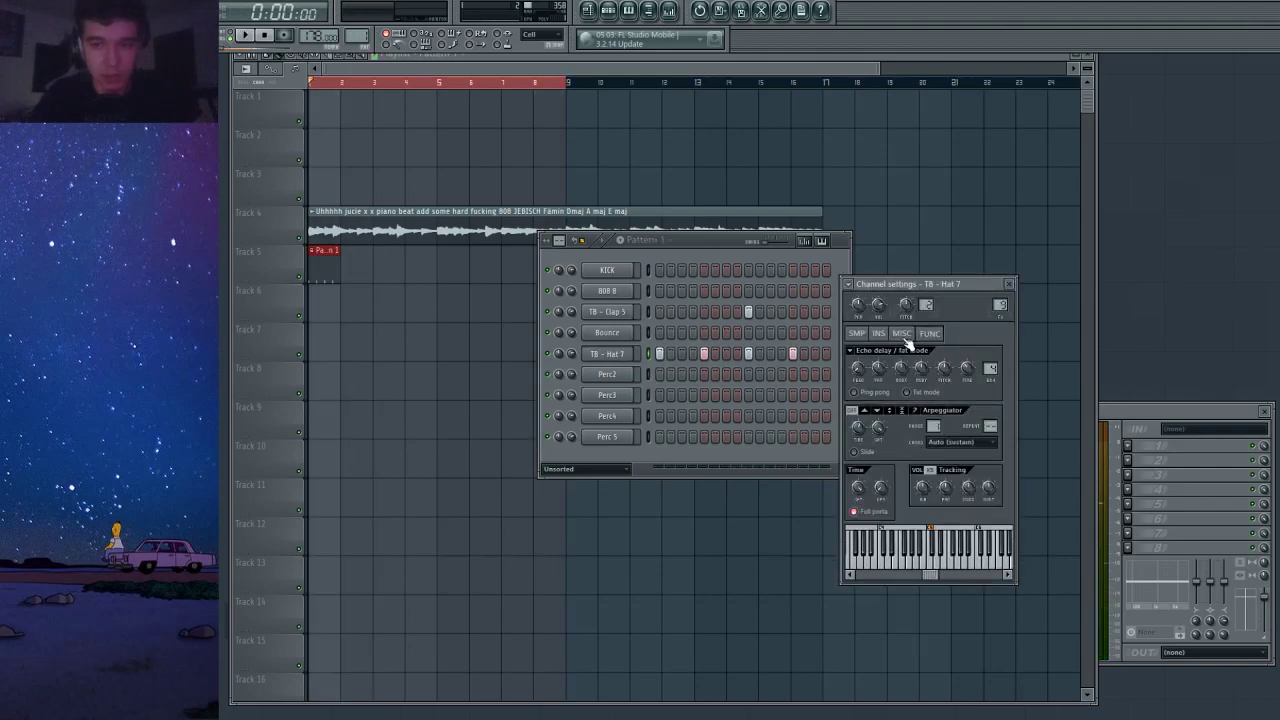
left_click(928, 334)
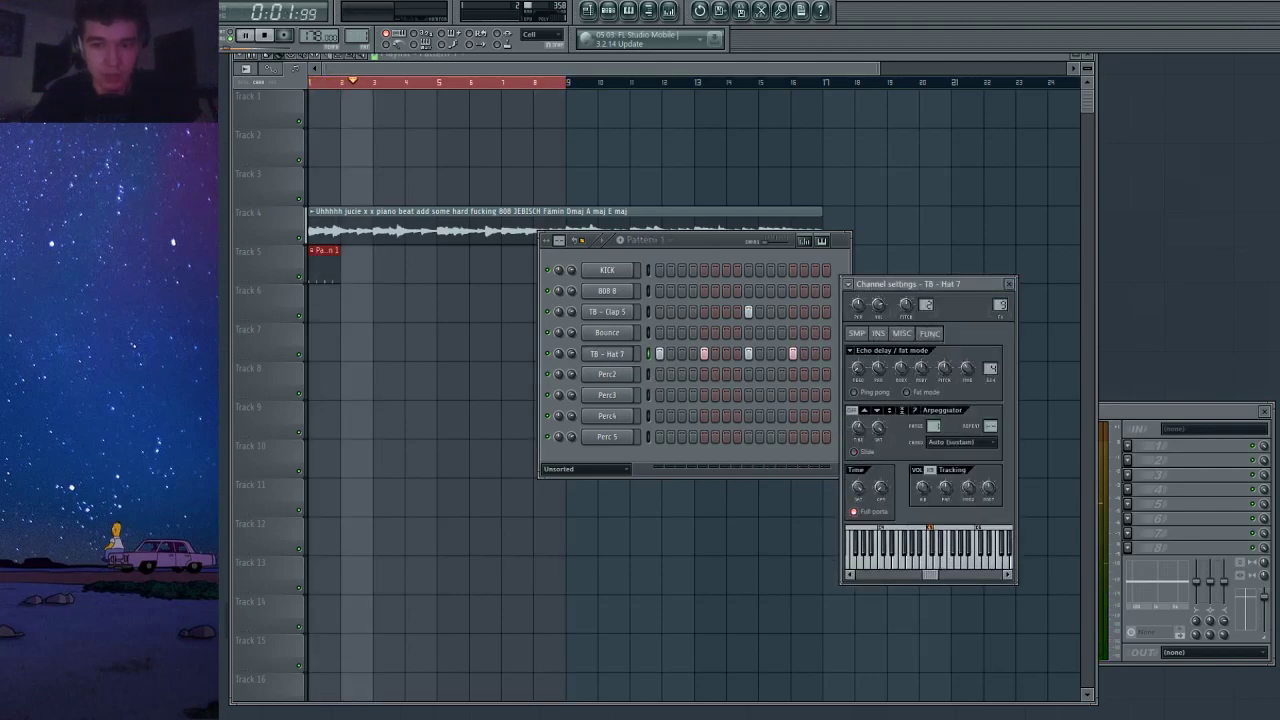
key("space")
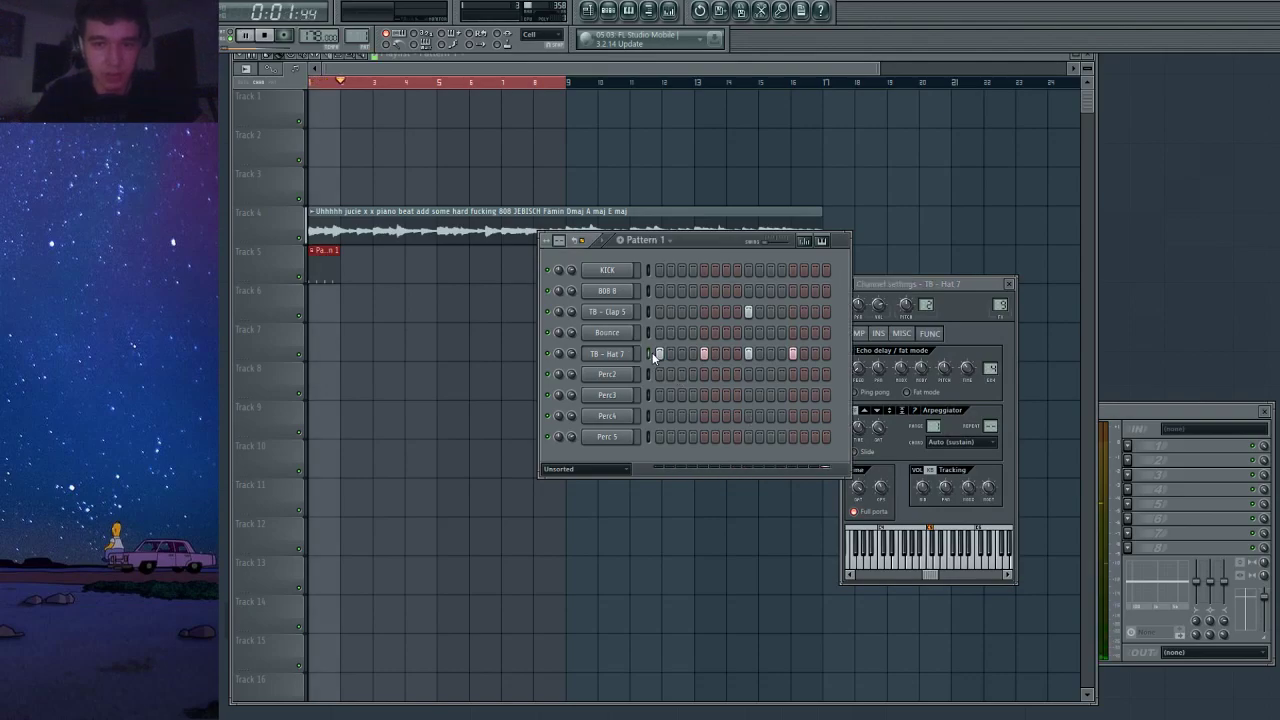
Duplicate the TB - Hat 7 notes in the piano roll until they fill eight bars.
key("F7")
key("ctrl+b")
key("ctrl+b")
key("ctrl+b")
key("ctrl+b")
key("ctrl+b")
key("ctrl+b")
key("ctrl+b")
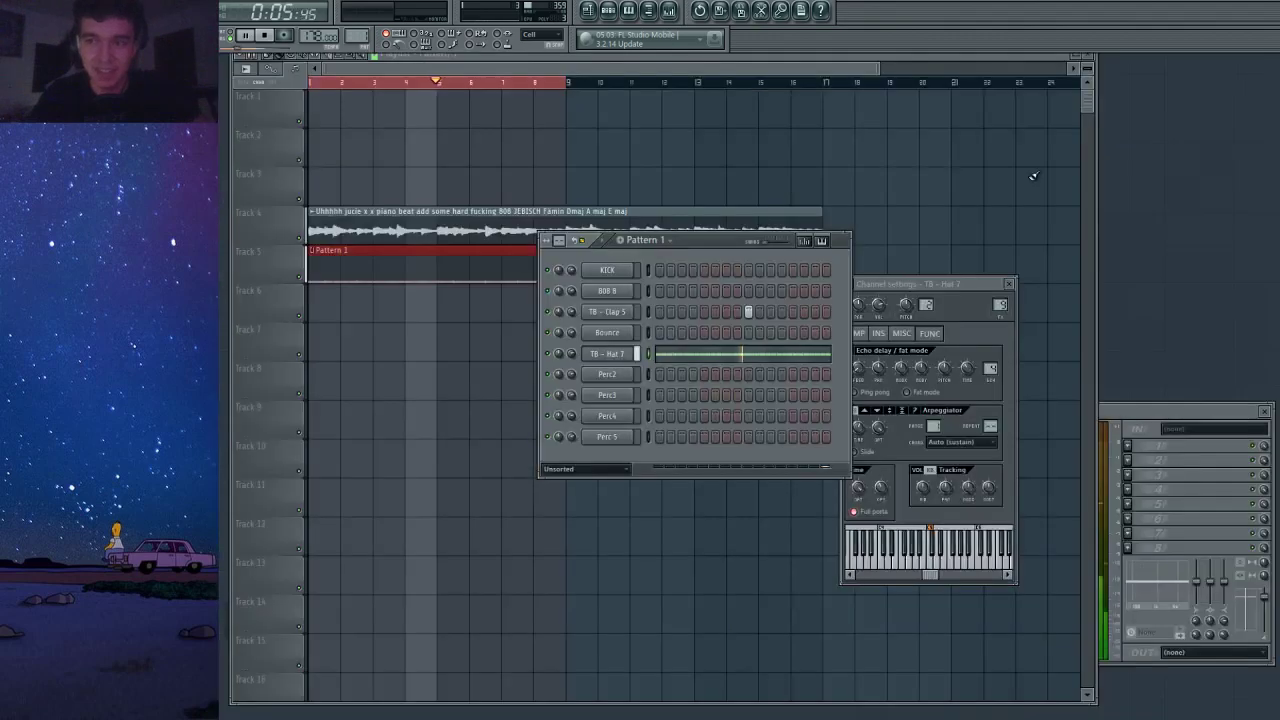
key("F7")
Load TB - Kick 3 into the KICK channel and TB - Oh 3 into the Perc2 channel.
left_click(406, 210)
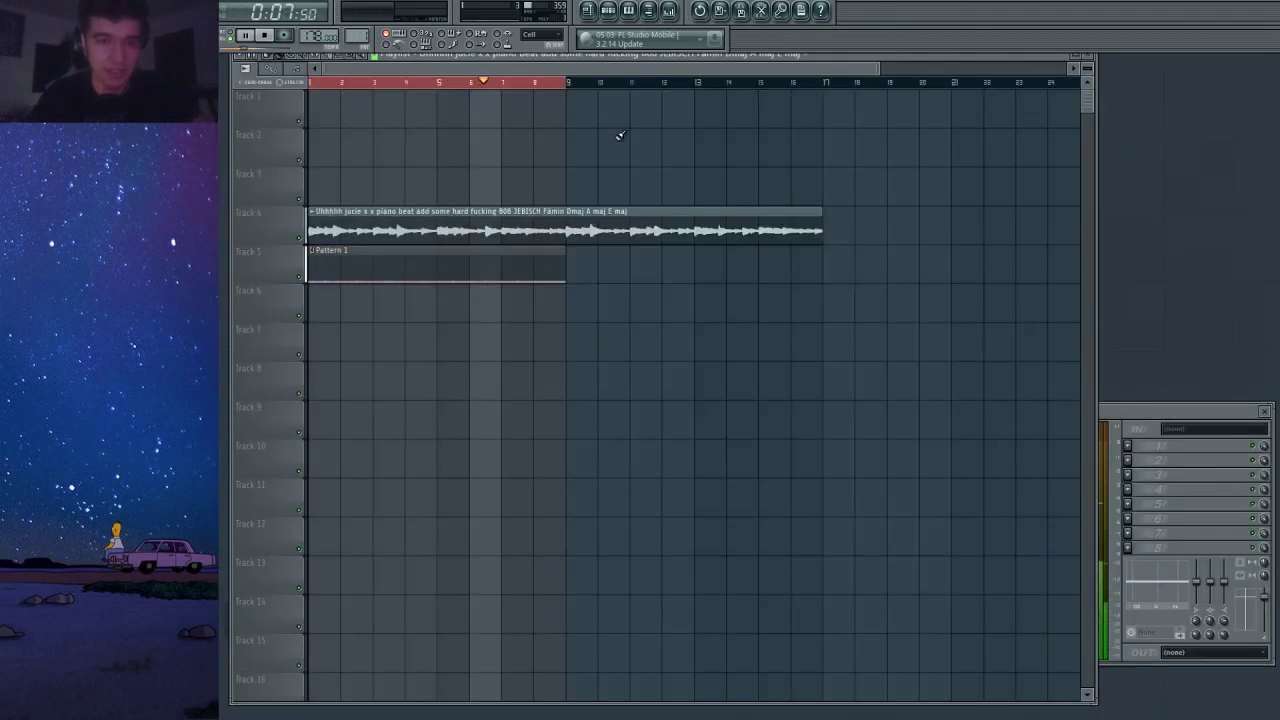
left_click(610, 12)
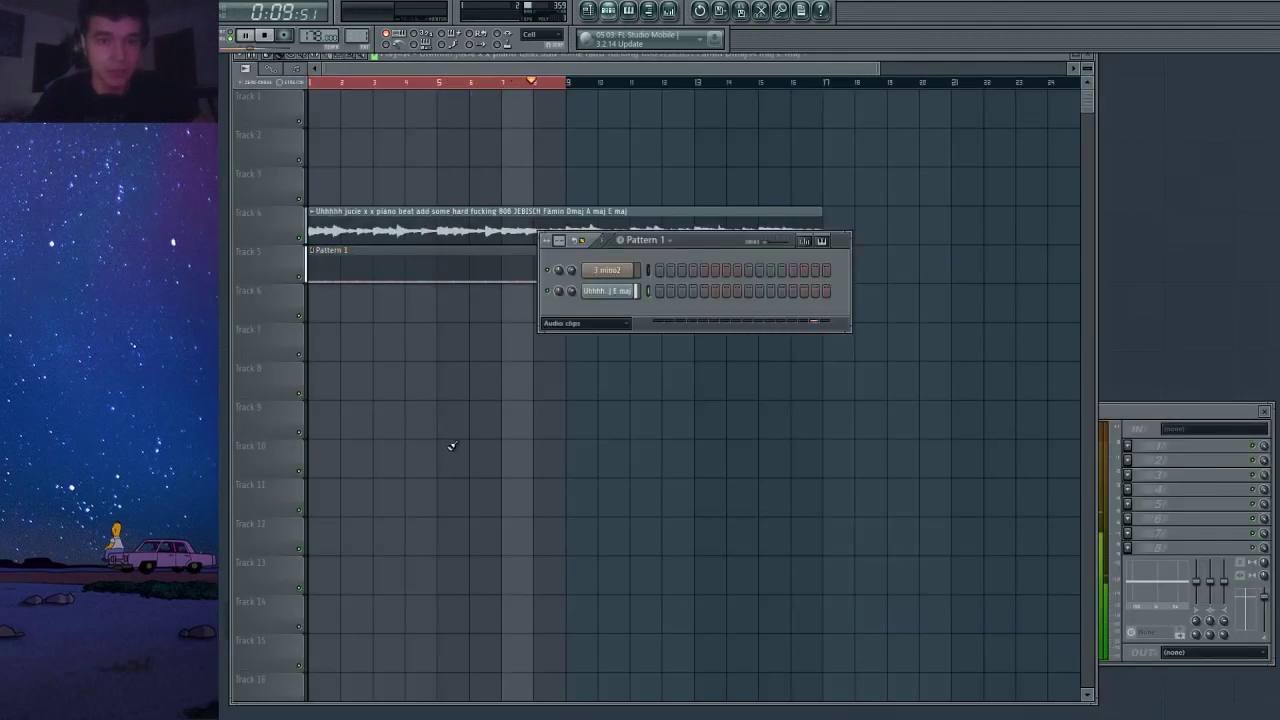
key("alt+Tab")
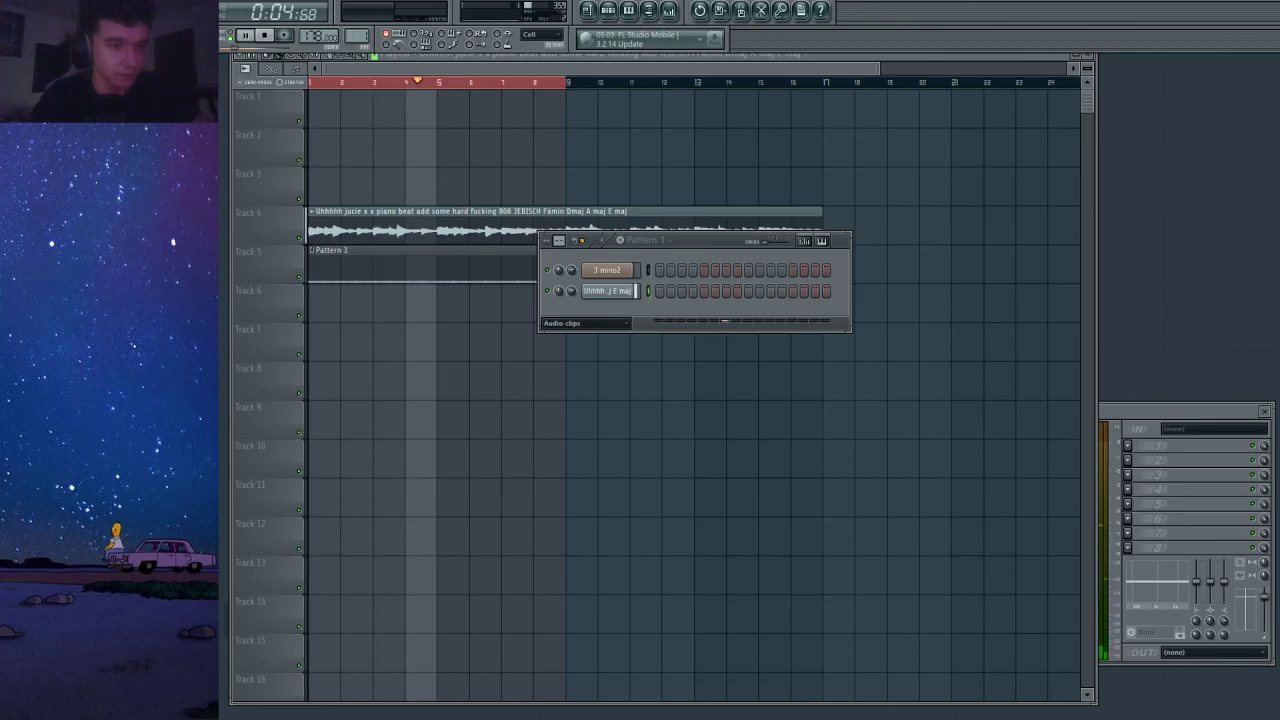
left_click(559, 373)
left_click(604, 271)
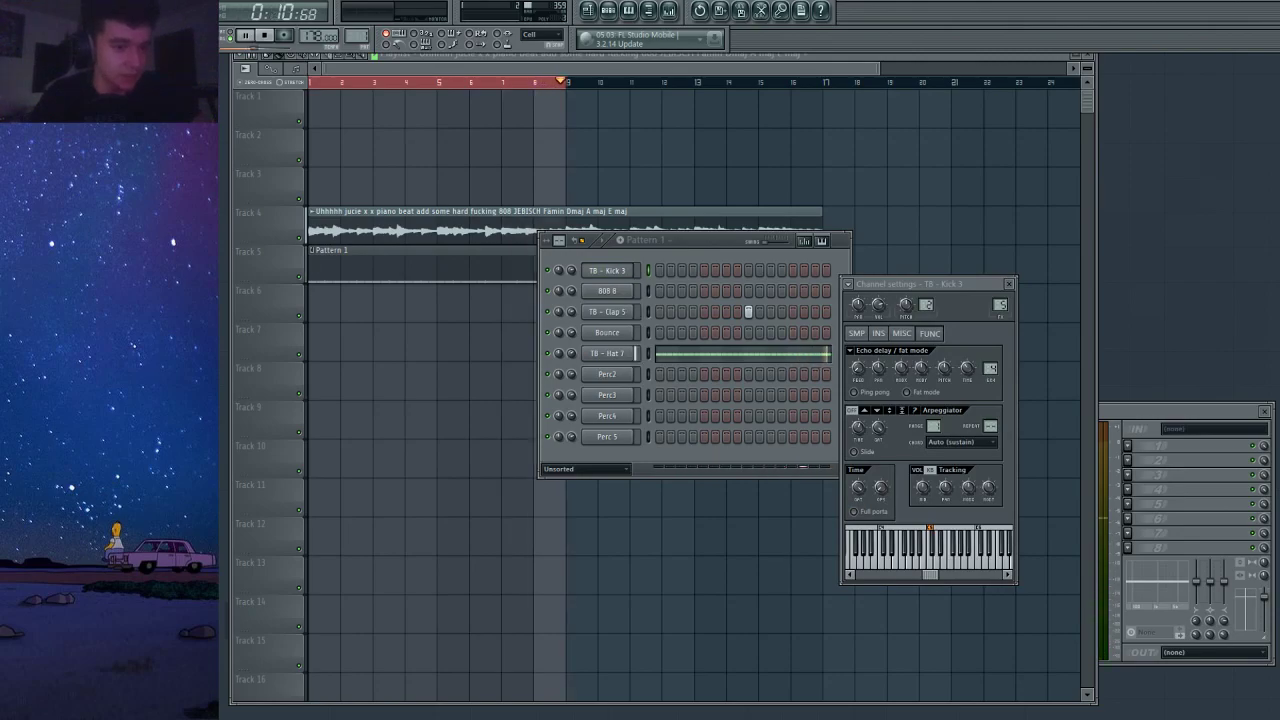
left_click_drag(656, 340, 607, 374)
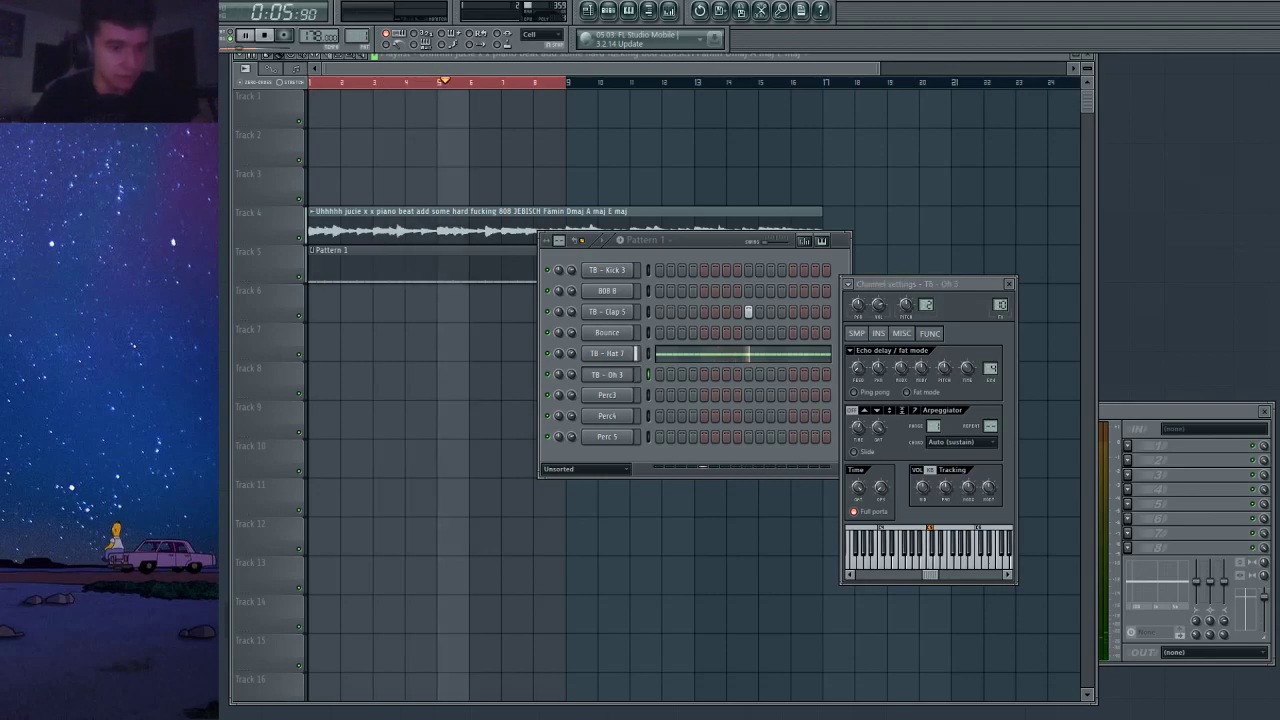
Load TB - Bongo 2 into the Perc3 channel and TB - Tamb 1 into Perc4, with a tambourine hit on the ninth step.
left_click(614, 393)
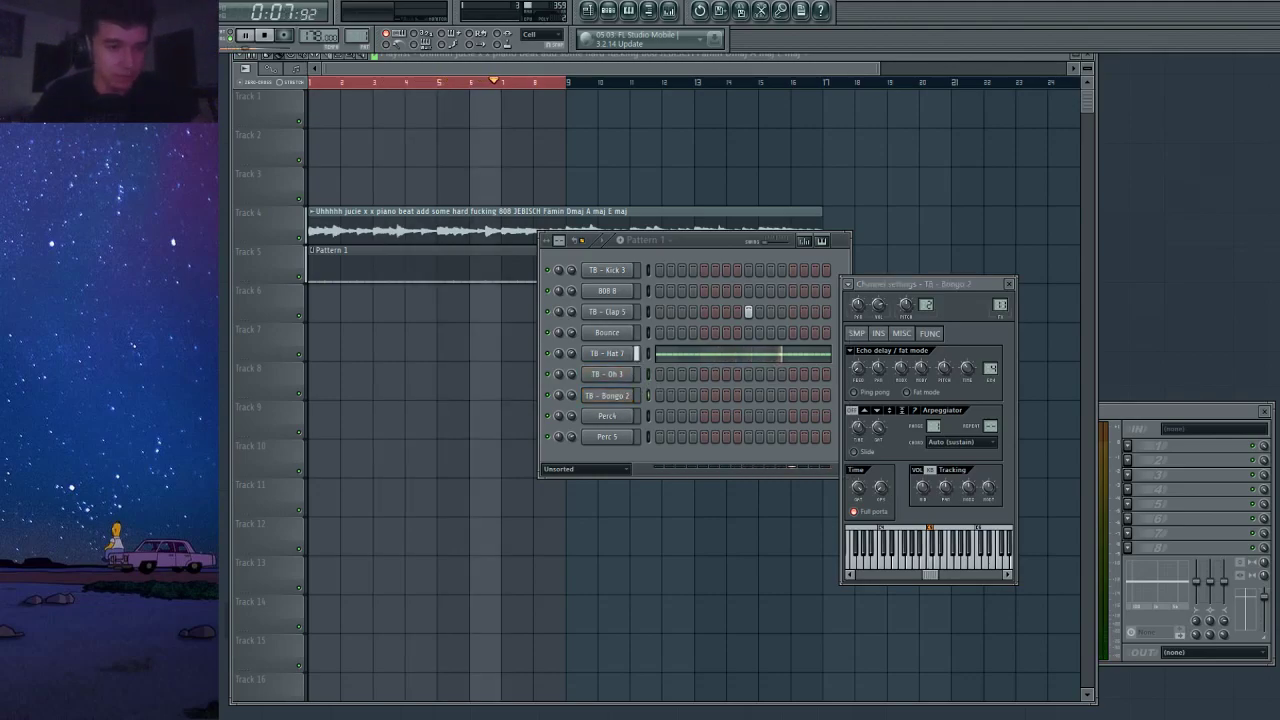
left_click(748, 416)
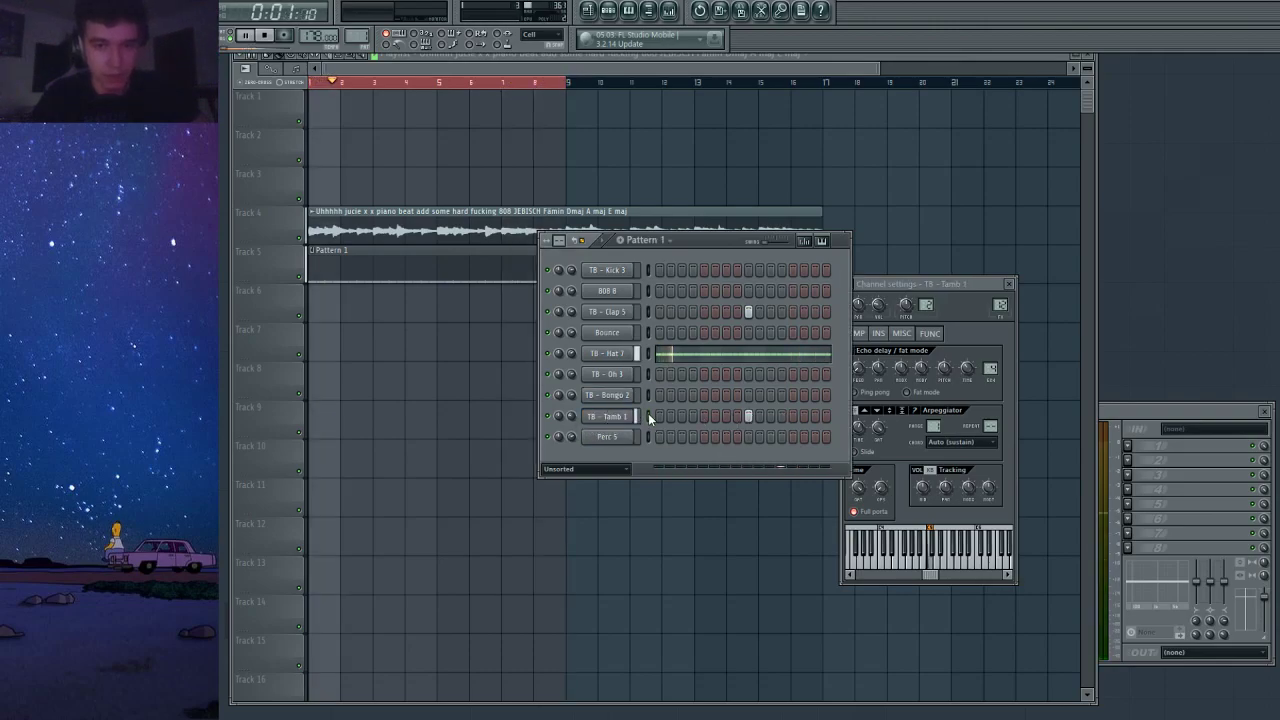
Repeat the TB - Tamb 1 hit over eight bars in the piano roll and delete every second note, leaving one hit every two bars.
key("F7")
scroll(518, 360, "down", 3)
right_click(515, 308)
scroll(516, 350, "down", 2)
right_click(600, 308)
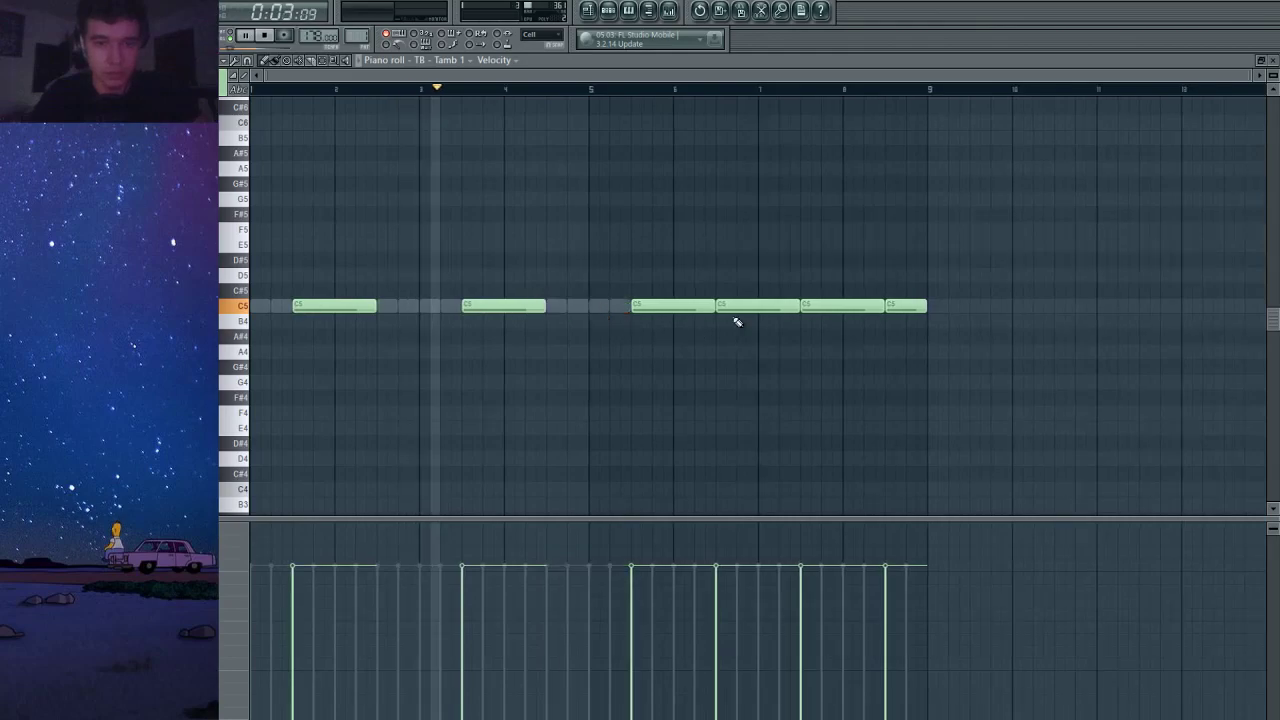
right_click(745, 305)
right_click(906, 305)
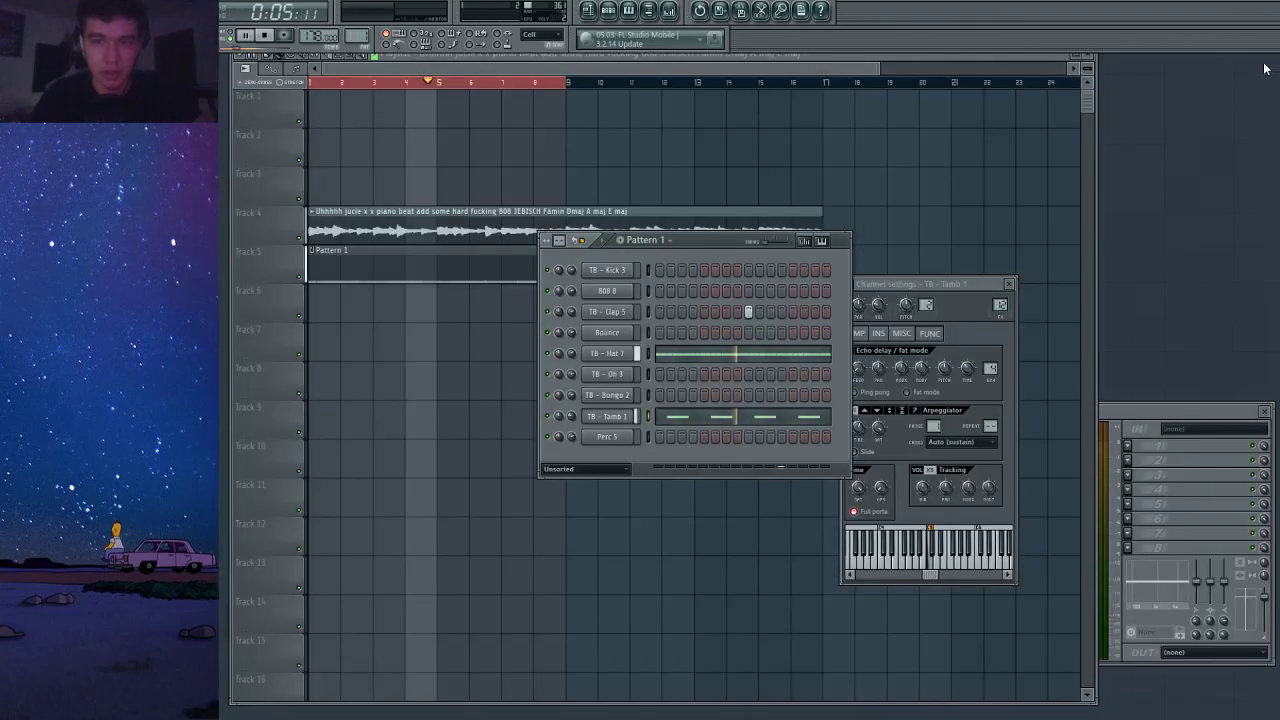
Close the TB - Tamb 1 channel settings and load TB - Snare 2 into the Bounce channel.
left_click(1012, 284)
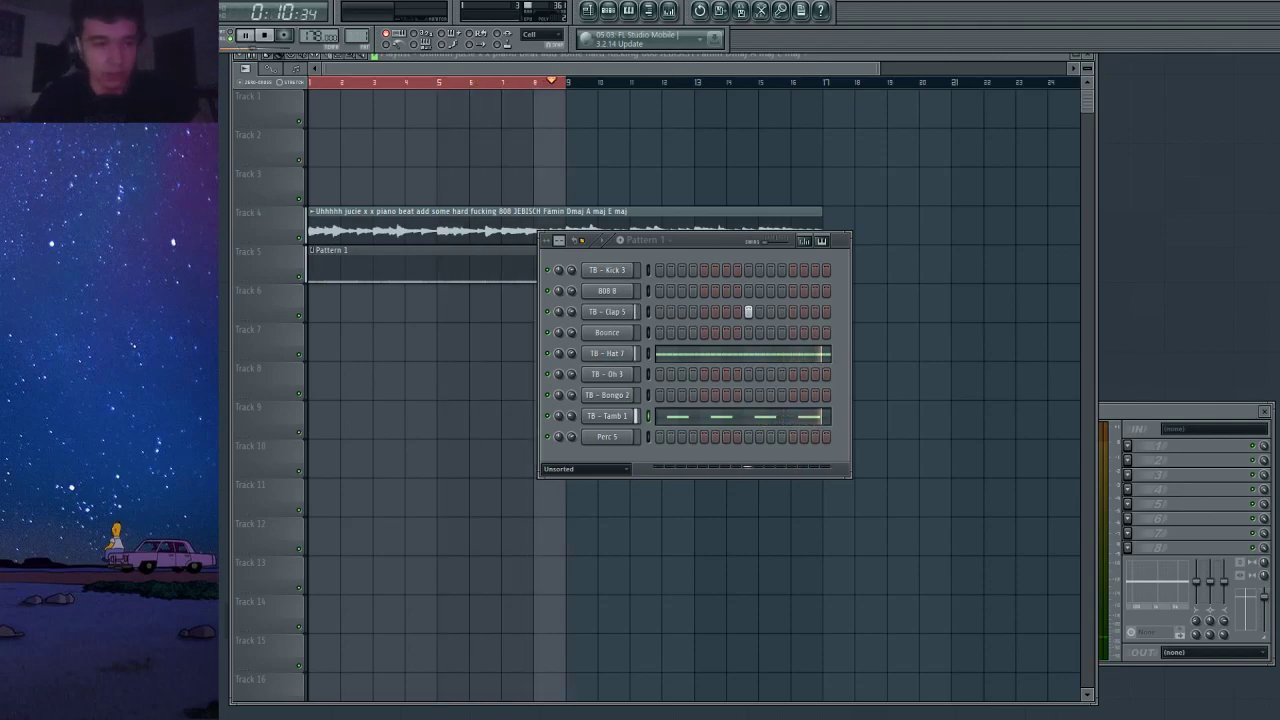
left_click(626, 335)
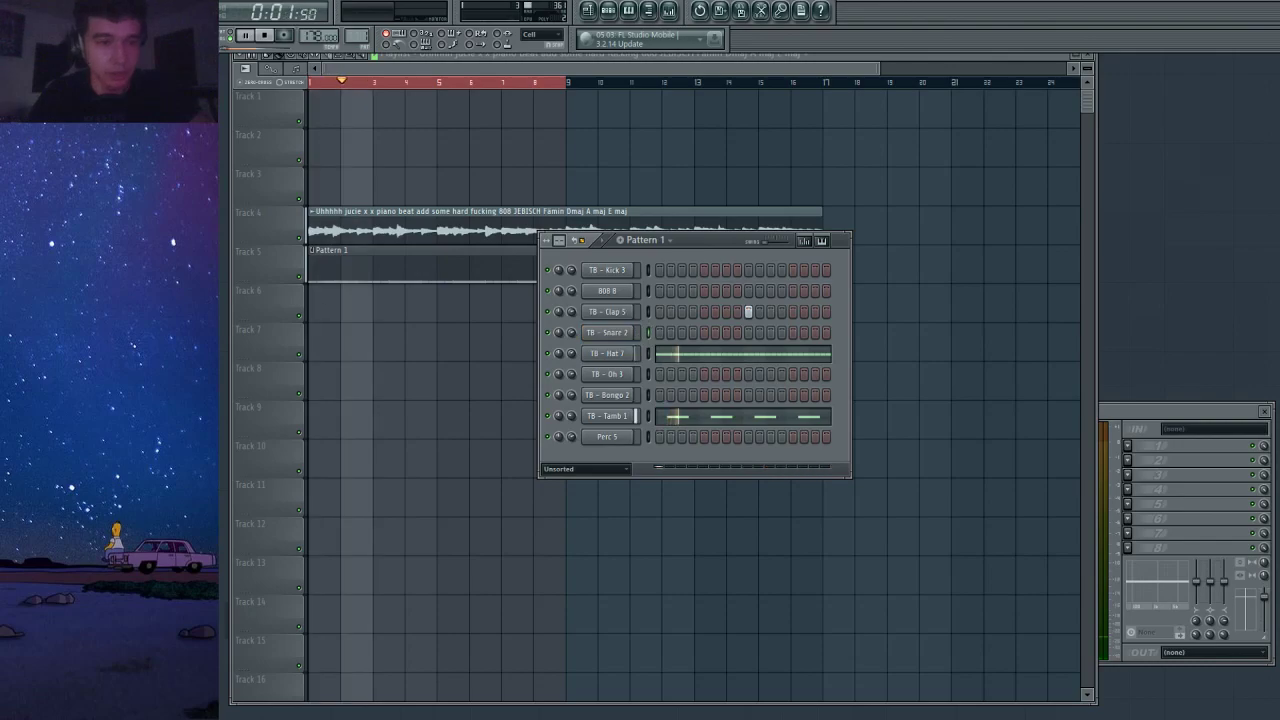
Open the piano sample clip in Edison, mark its detected pitches and play it there with the song stopped.
double_click(481, 234)
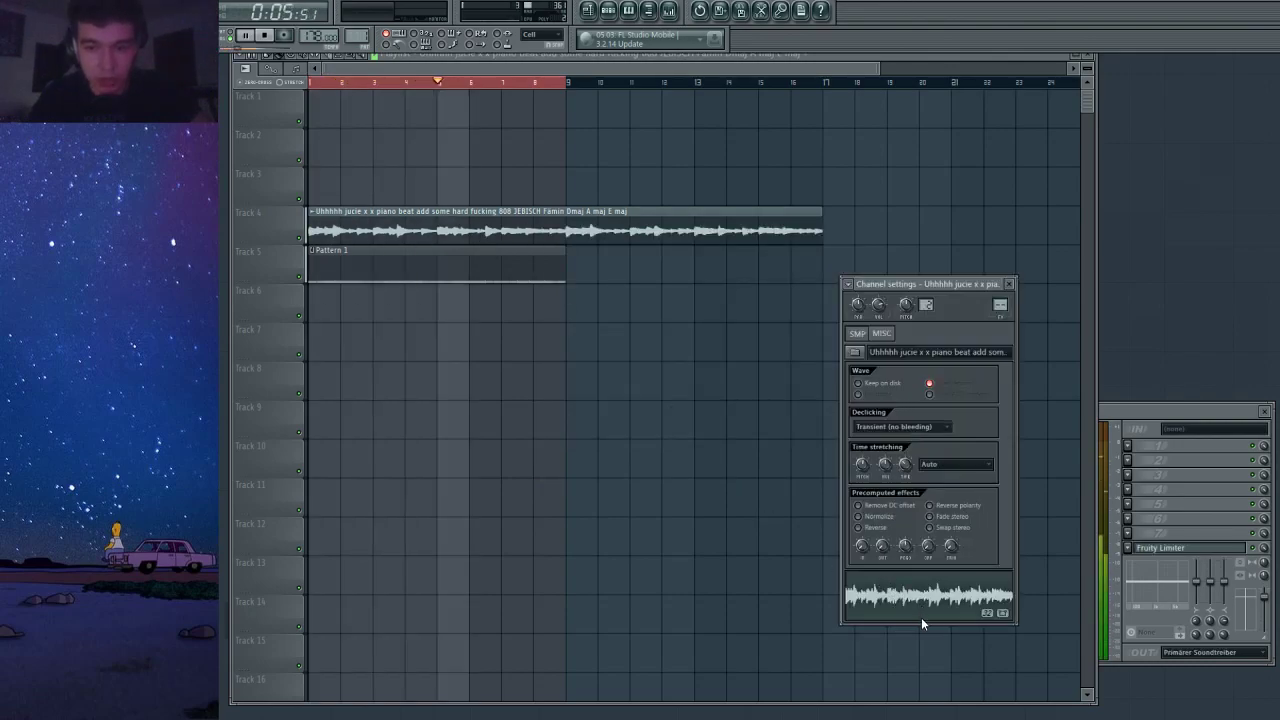
key("ctrl+e")
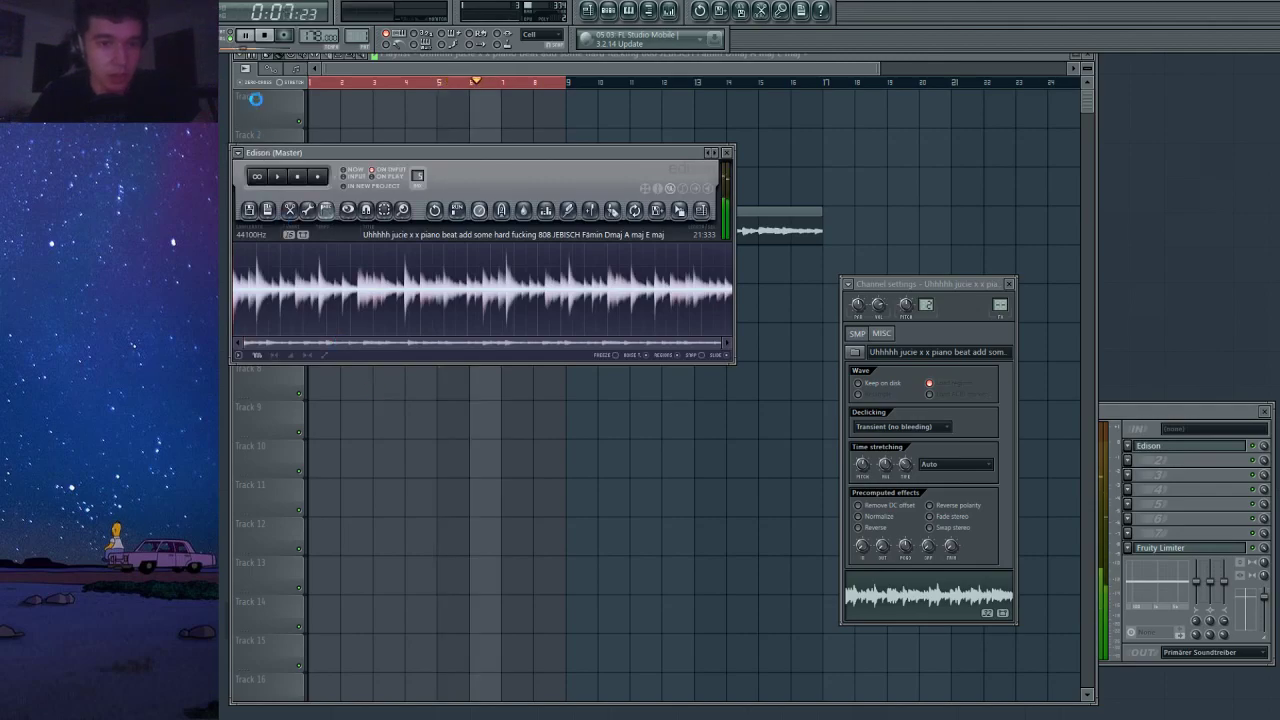
left_click(264, 37)
left_click(277, 176)
Examine the note markers along the piano waveform in Edison during playback, finishing by closing the editor.
scroll(235, 286, "up", 2)
scroll(255, 298, "up", 4)
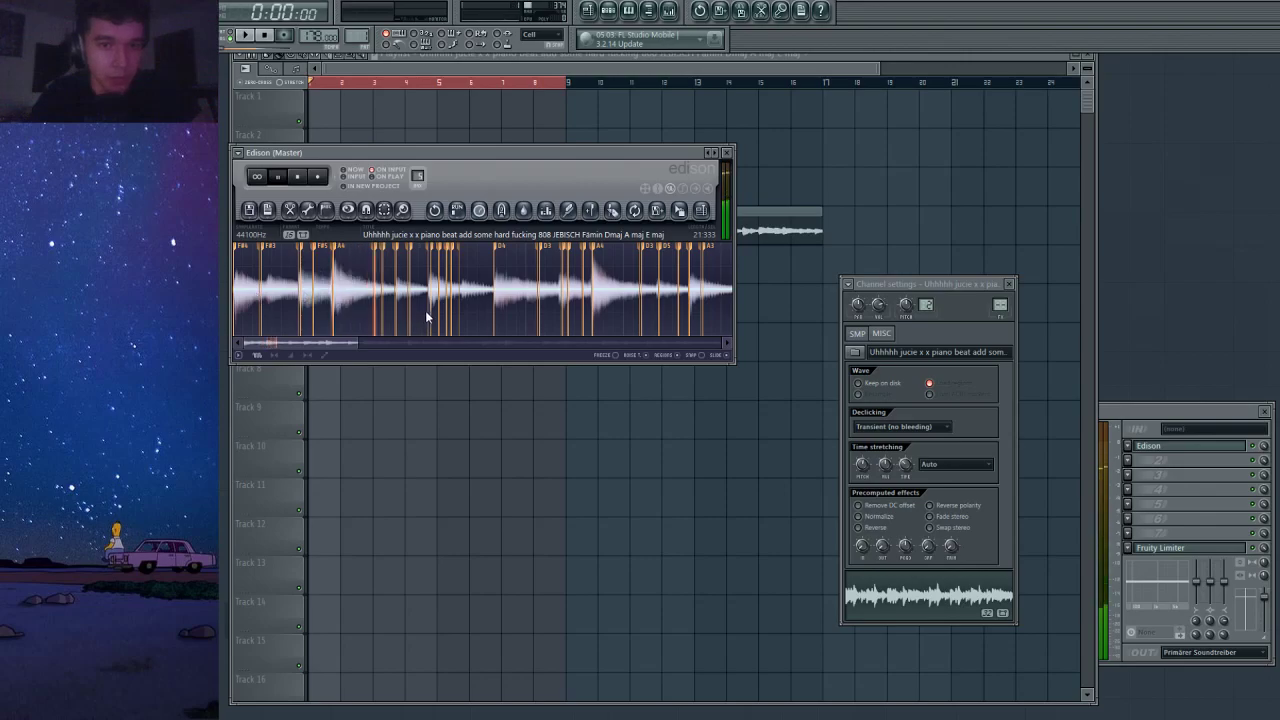
scroll(457, 314, "down", 2)
scroll(575, 328, "down", 2)
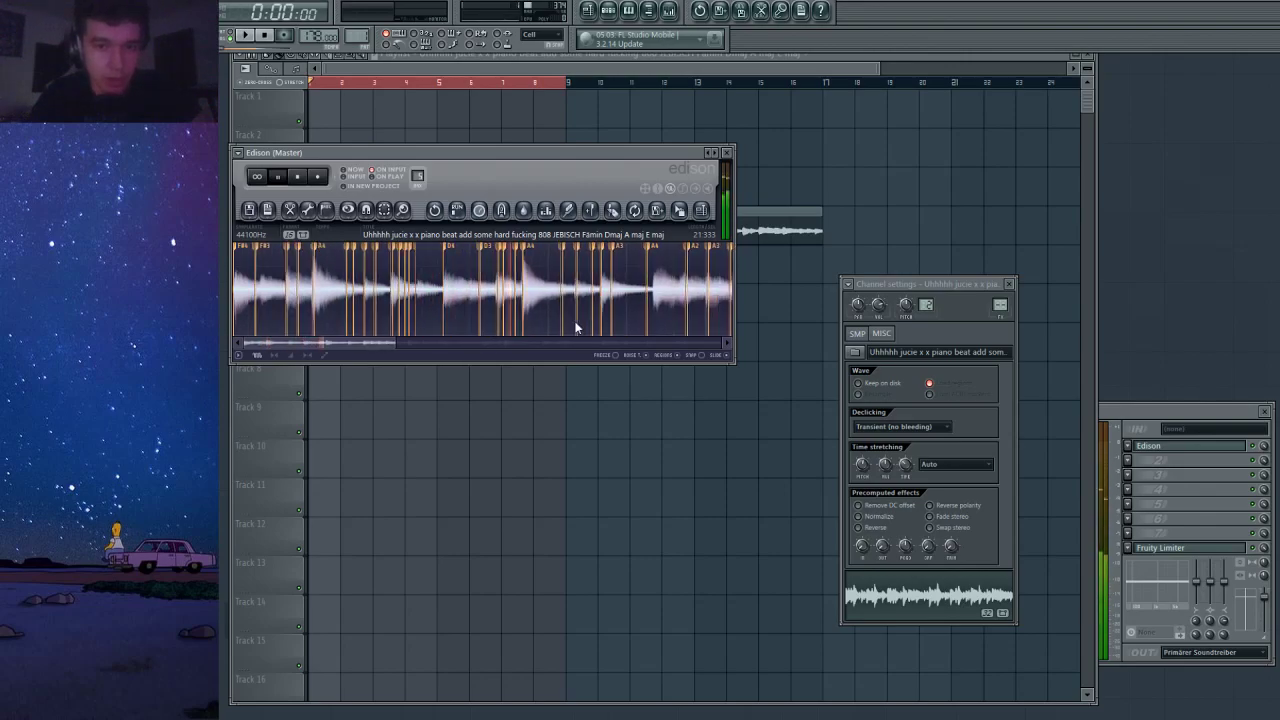
scroll(576, 327, "down", 2)
scroll(638, 318, "up", 4)
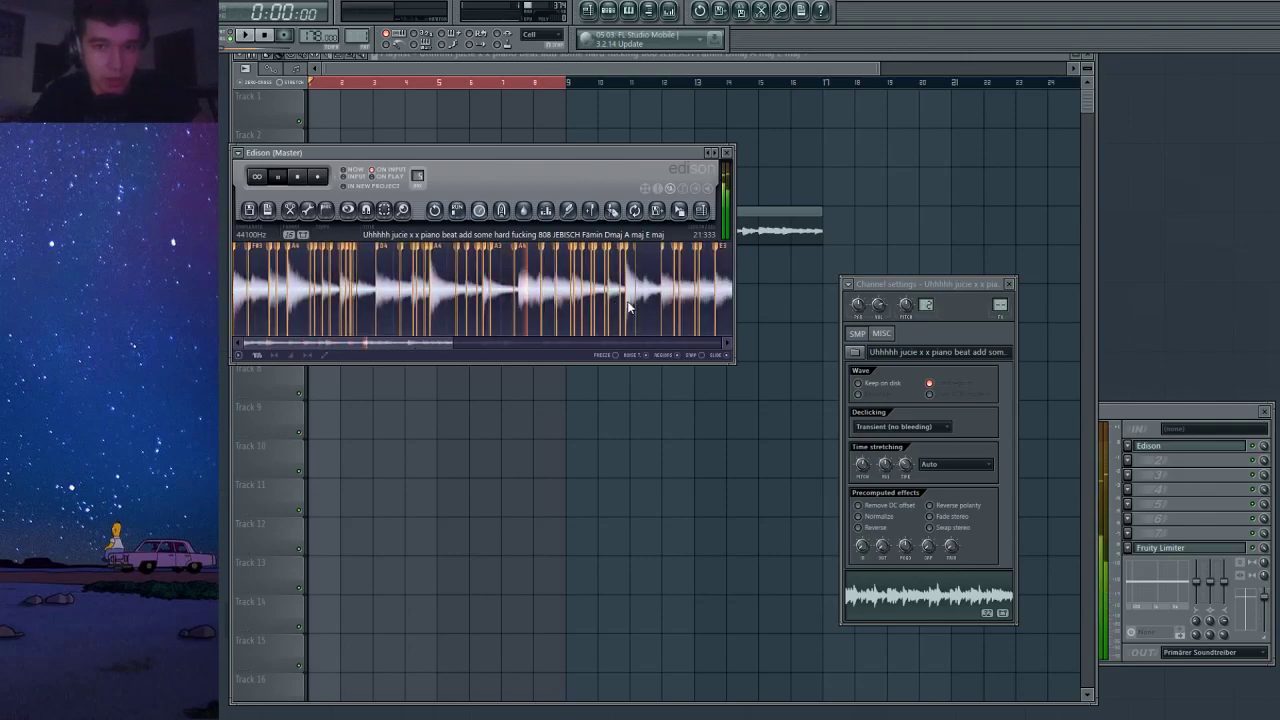
scroll(645, 305, "down", 2)
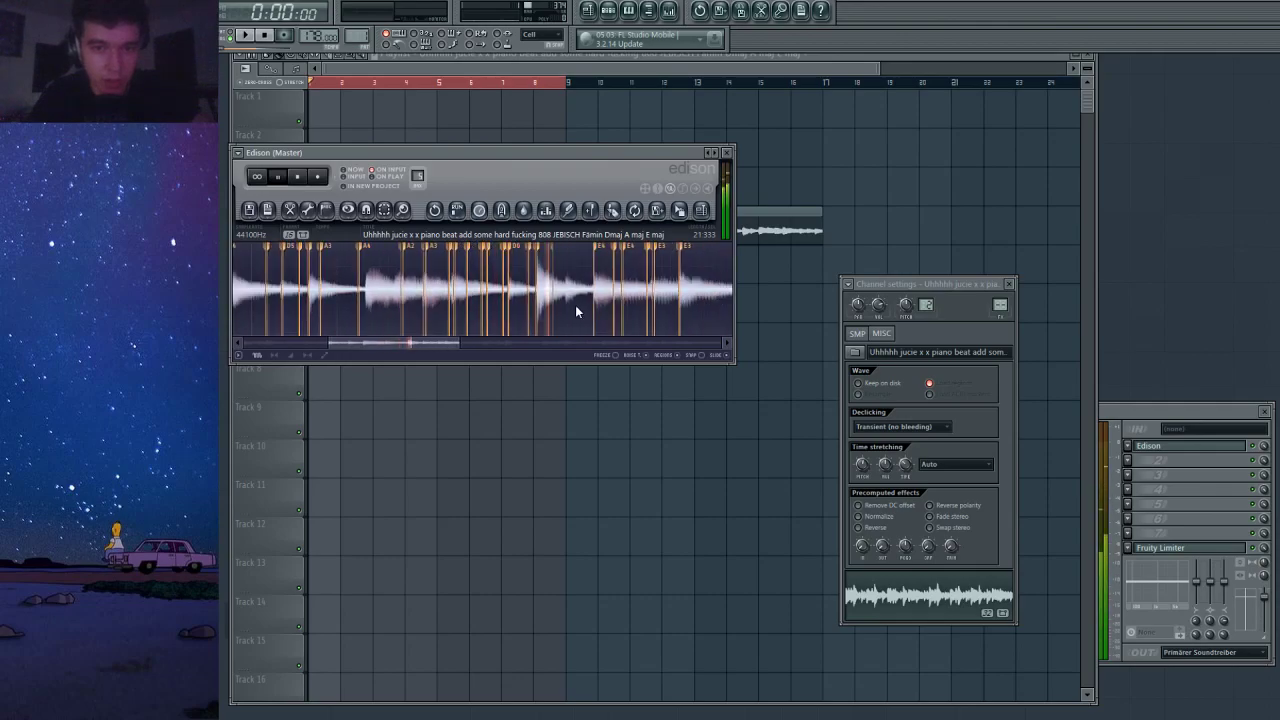
scroll(620, 305, "down", 2)
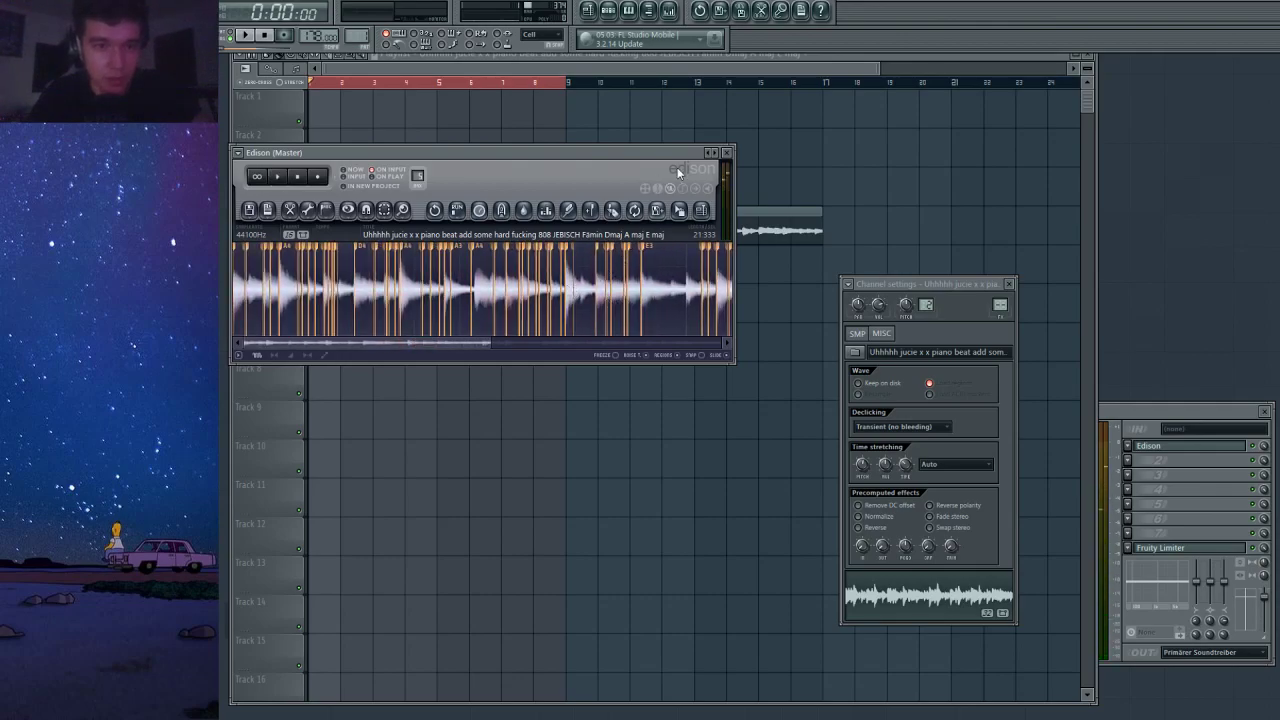
left_click(730, 153)
Show all channels in the step sequencer and open the piano roll of the 808 8 channel.
key("F6")
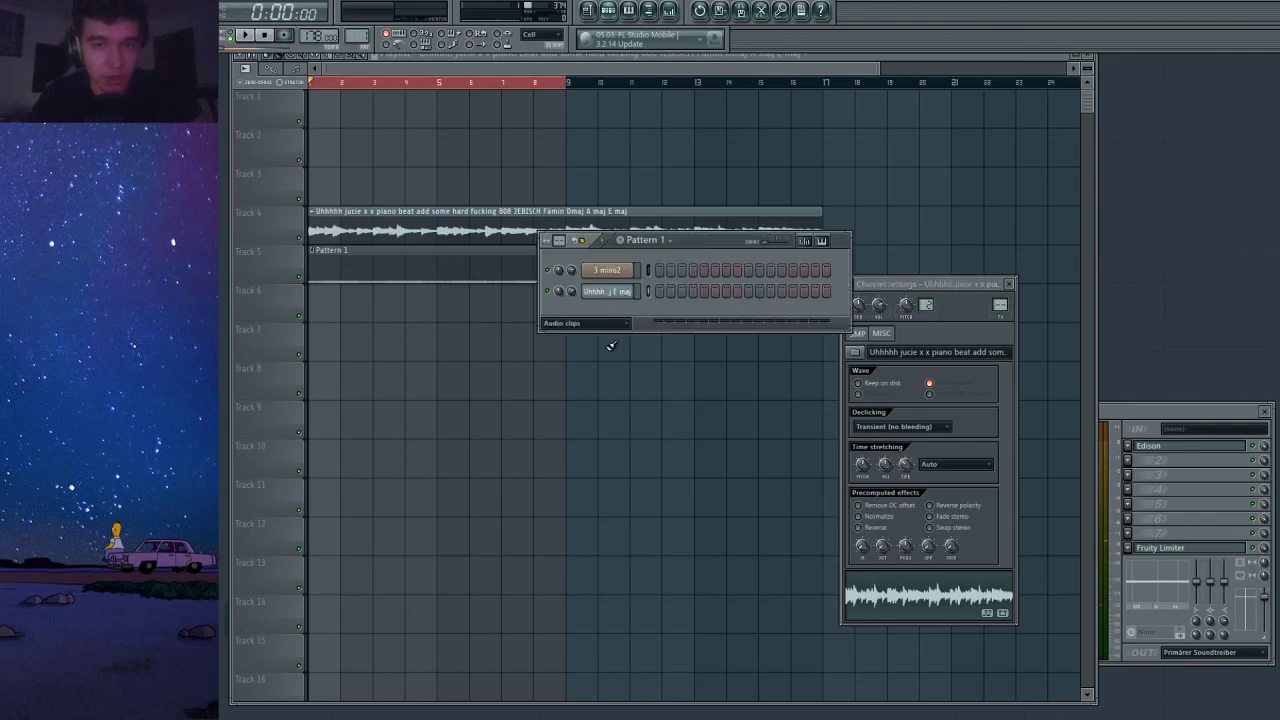
left_click(600, 322)
left_click(643, 271)
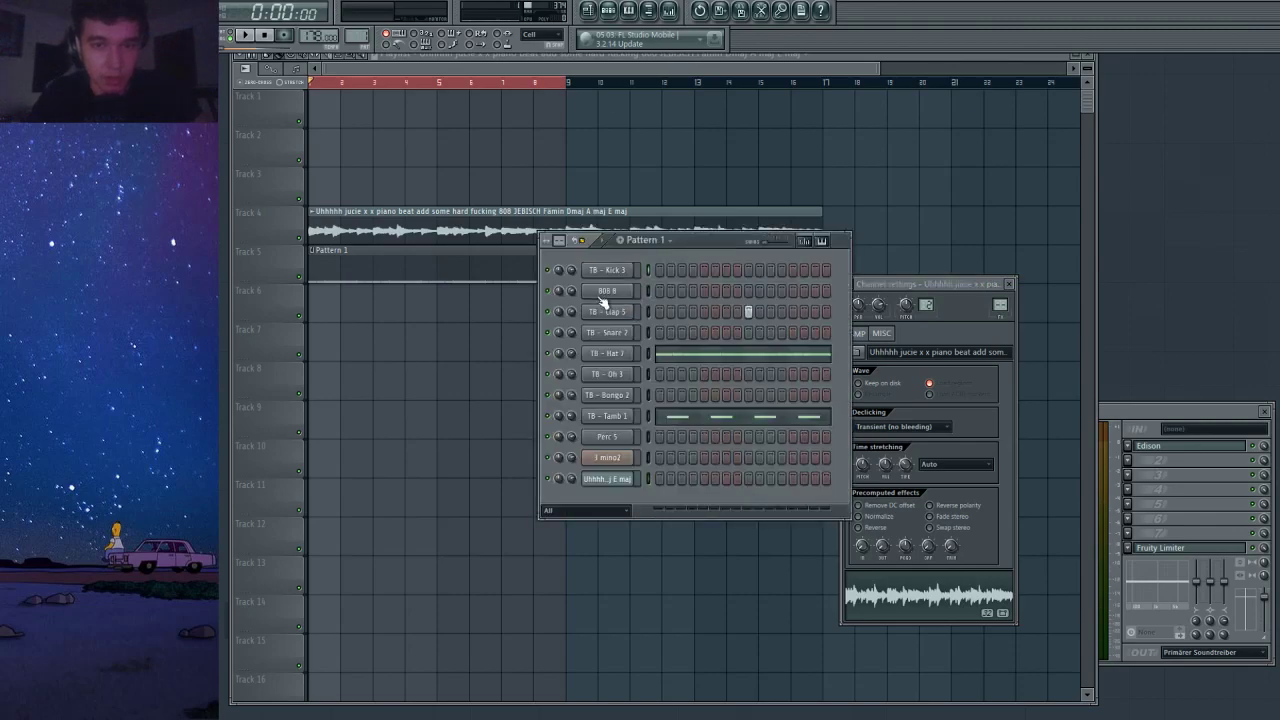
left_click(646, 291)
key("F7")
Lay out one-bar 808 notes G5, D#5, A#5 and F#5 across the first four bars and preview them.
left_click(262, 232)
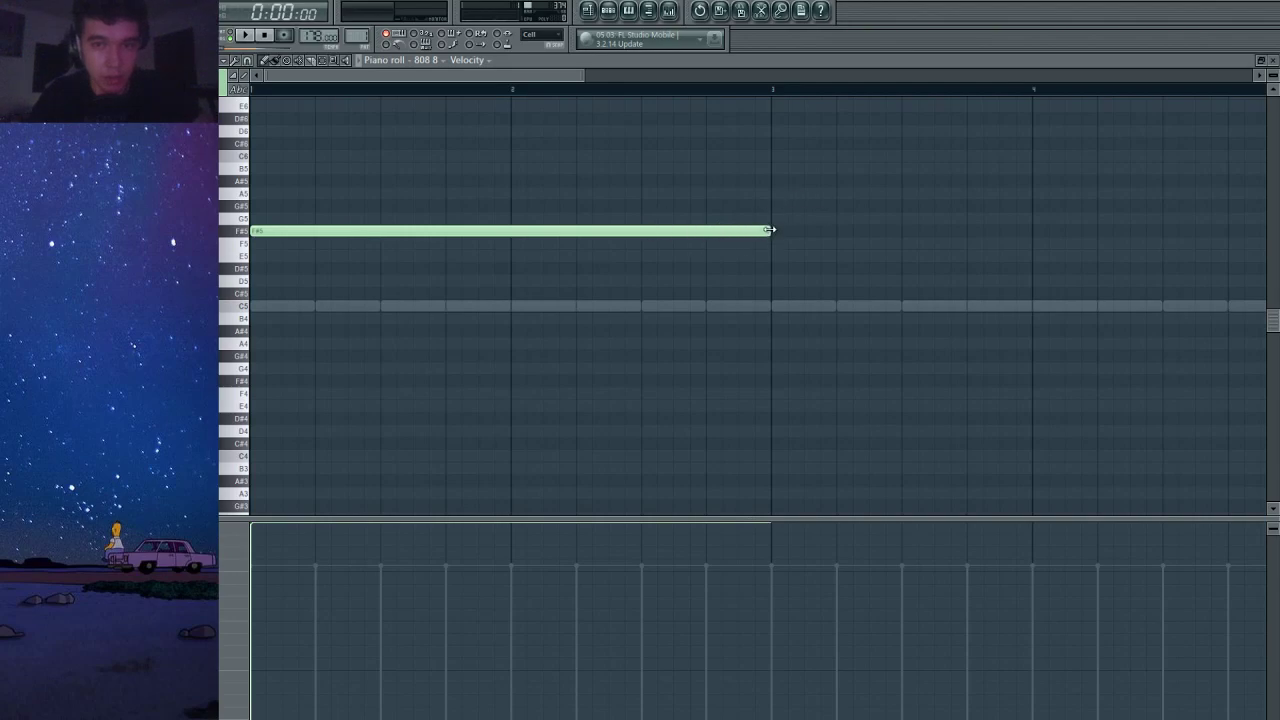
left_click_drag(769, 230, 563, 277)
scroll(590, 275, "down", 2)
left_click(581, 218)
left_click_drag(581, 218, 619, 194)
left_click_drag(711, 243, 730, 247)
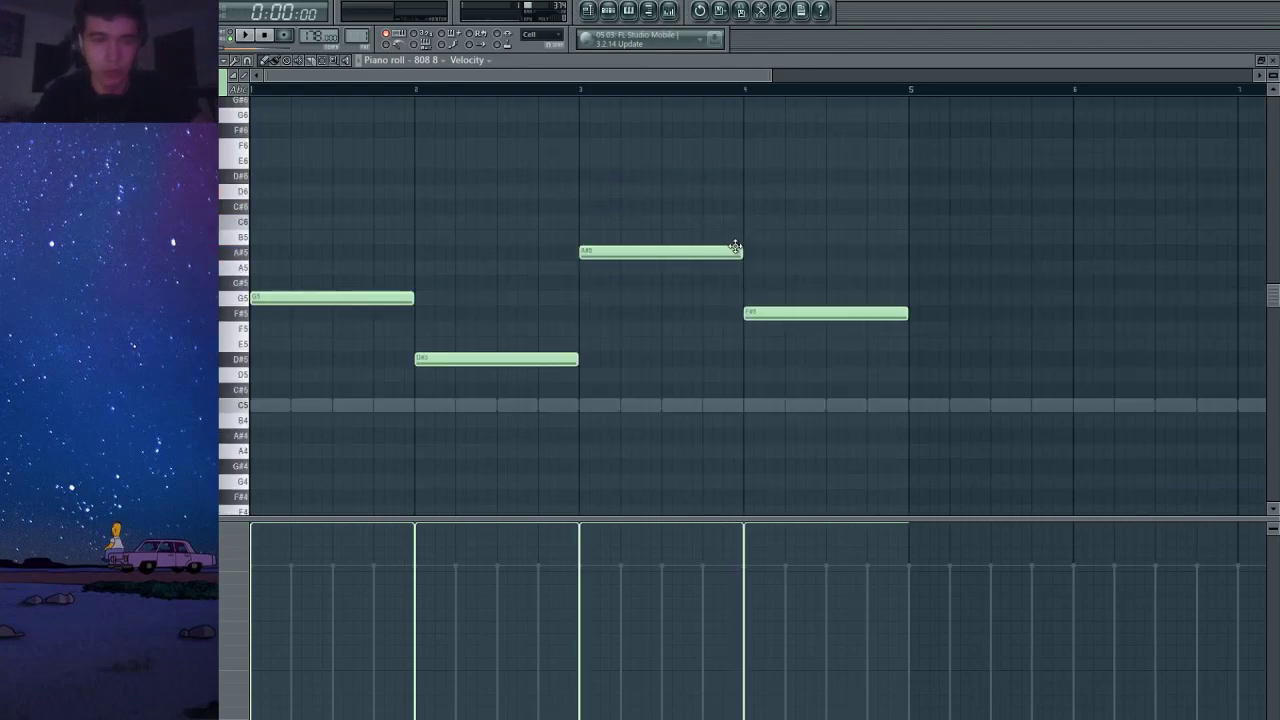
key("space")
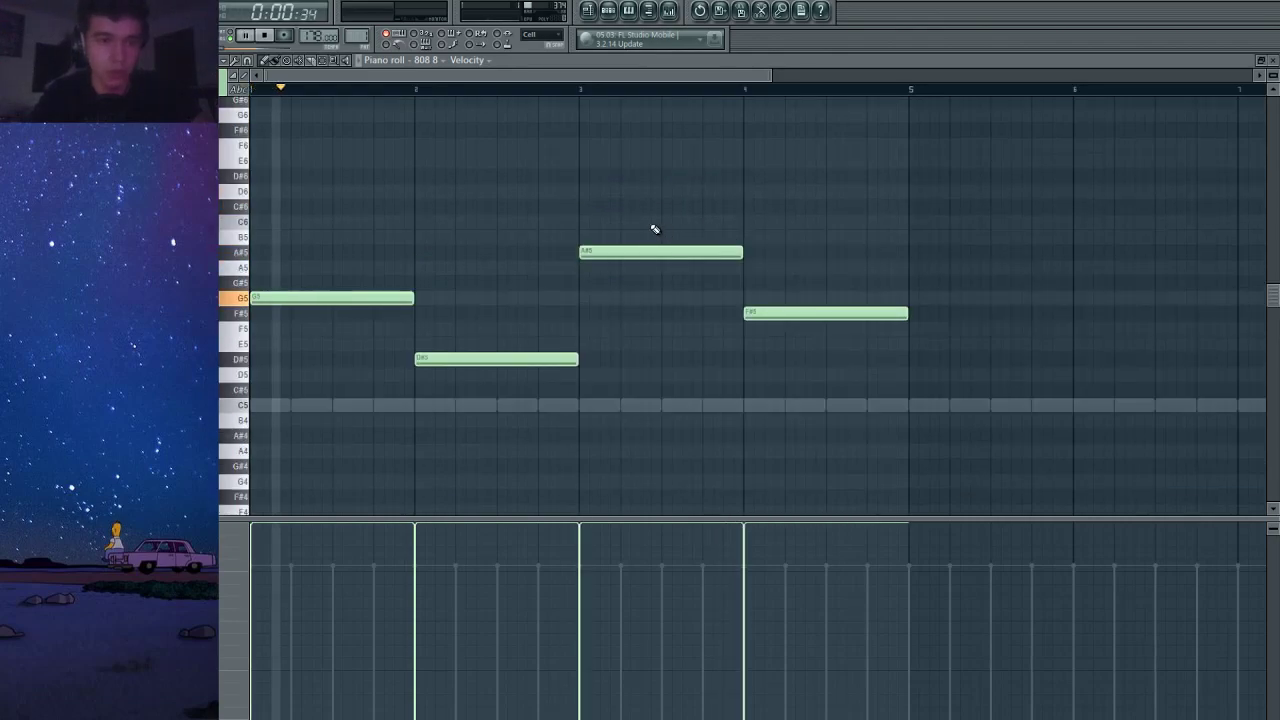
key("space")
Split the opening G5 into three consecutive shorter notes, move D#5 one beat later and extend the notes to meet each other.
left_click_drag(413, 295, 311, 297)
left_click(316, 298)
key("space")
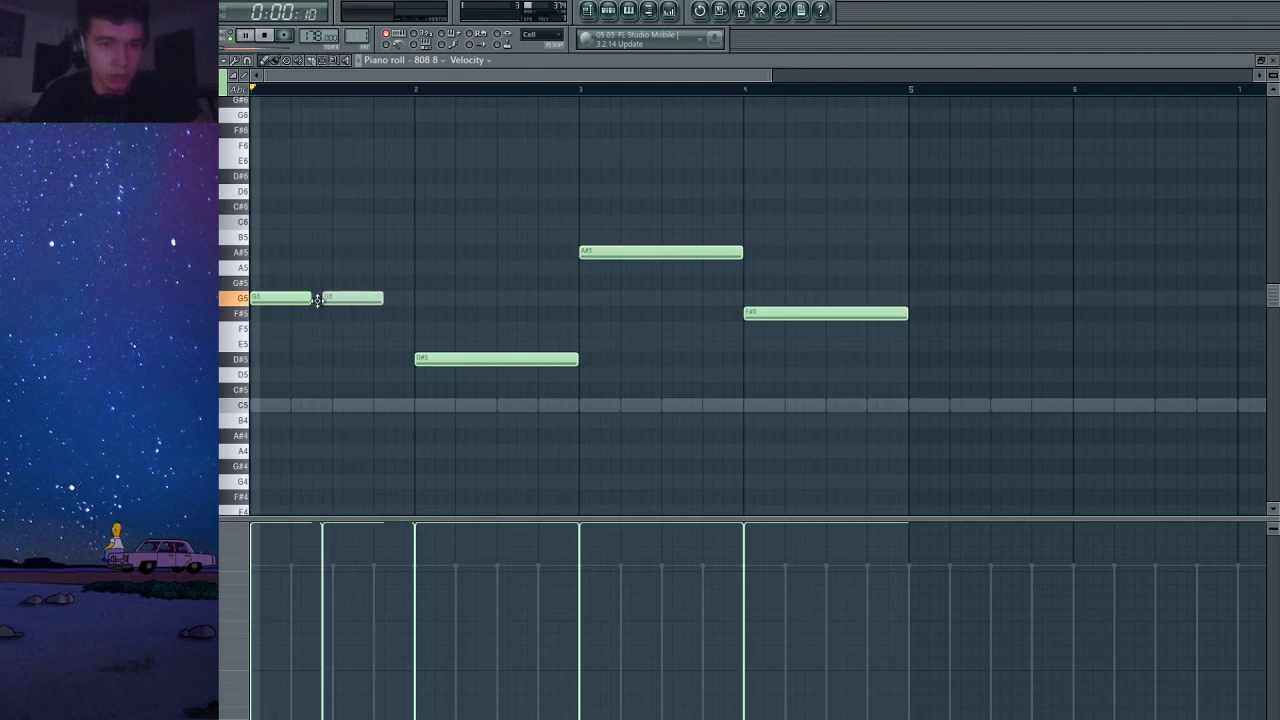
left_click(390, 298)
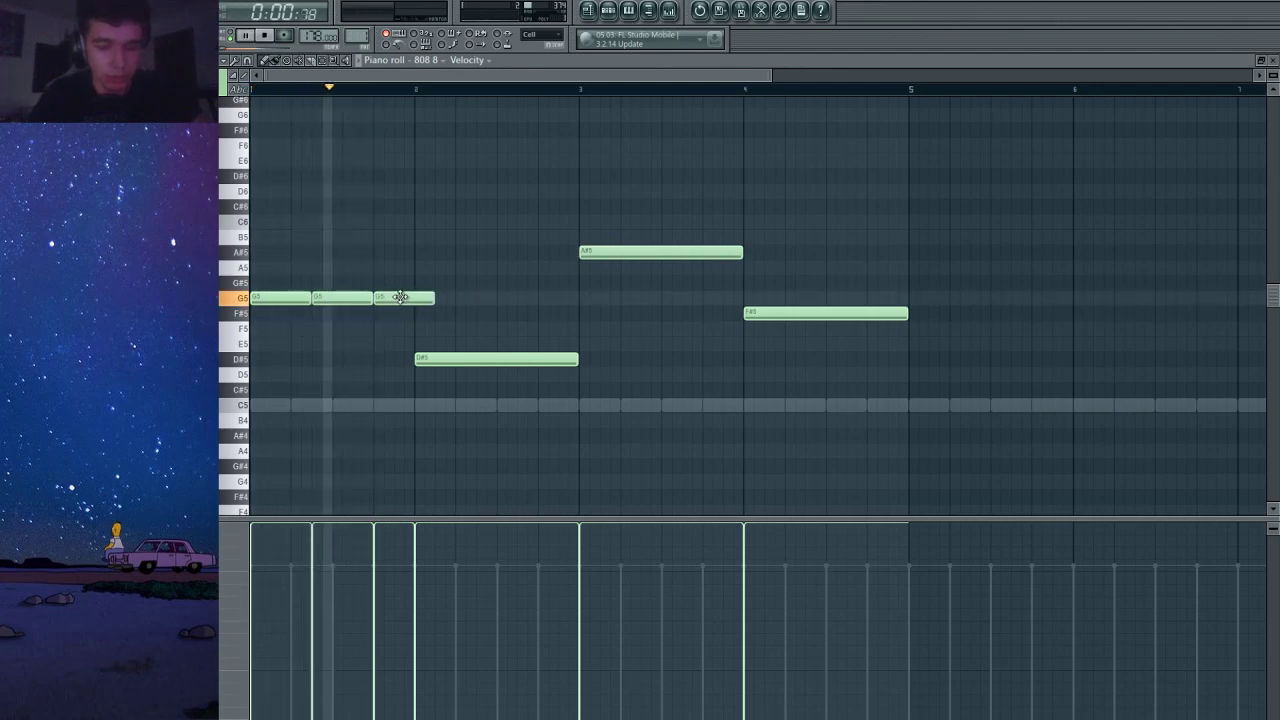
left_click_drag(442, 360, 480, 362)
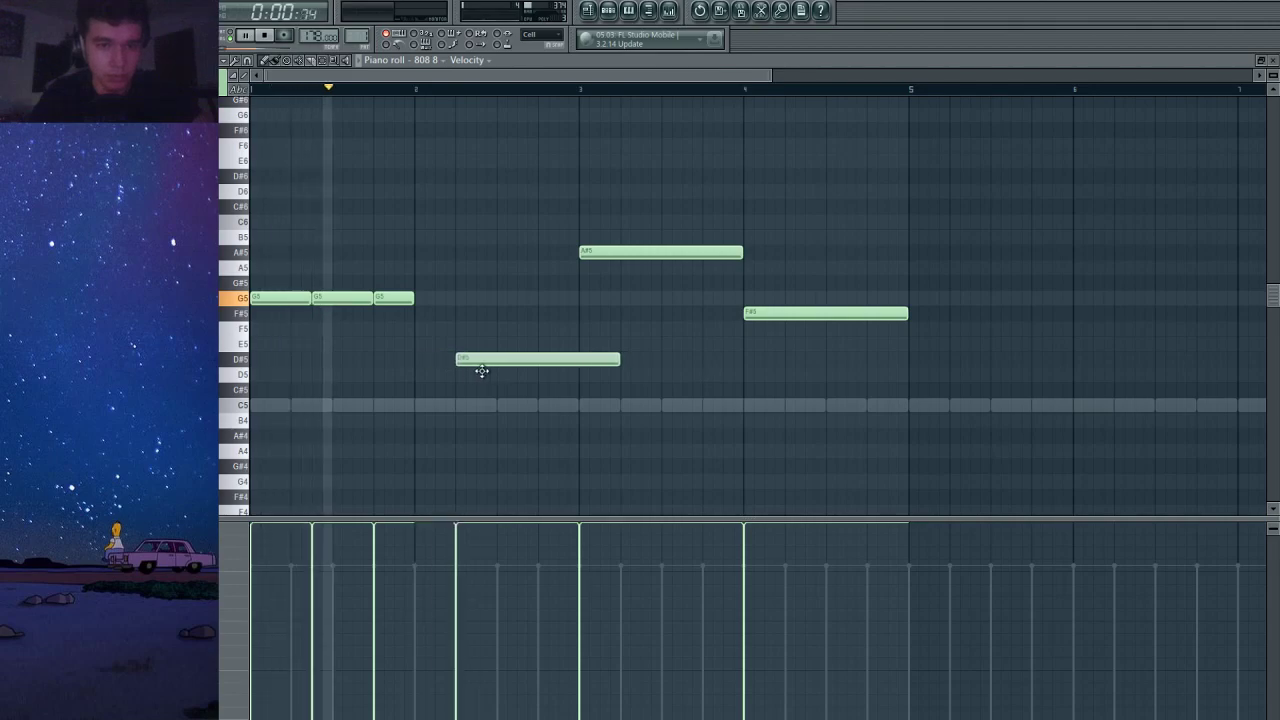
key("ctrl+l")
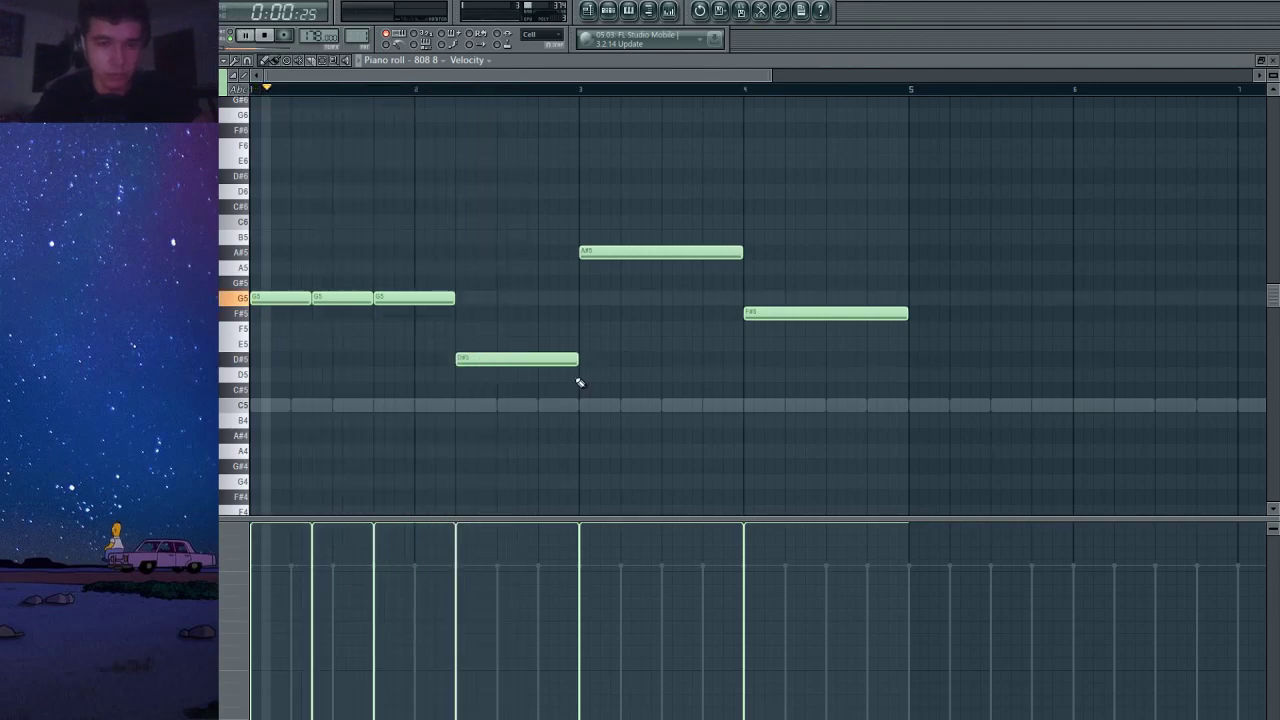
Respace the remaining 808 notes so that D#5 starts at bar 3, A#5 at bar 5 and F5 at bar 7.
left_click_drag(573, 362, 522, 361)
right_click(510, 360)
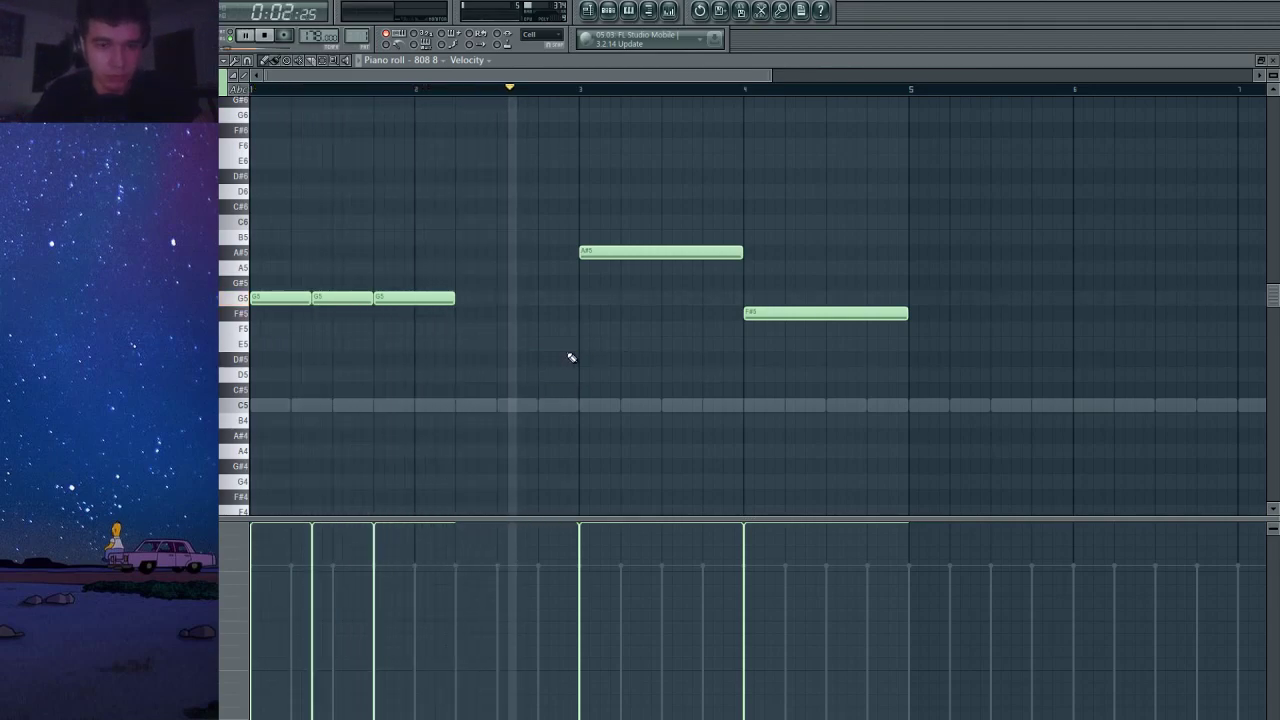
left_click_drag(604, 265, 750, 253)
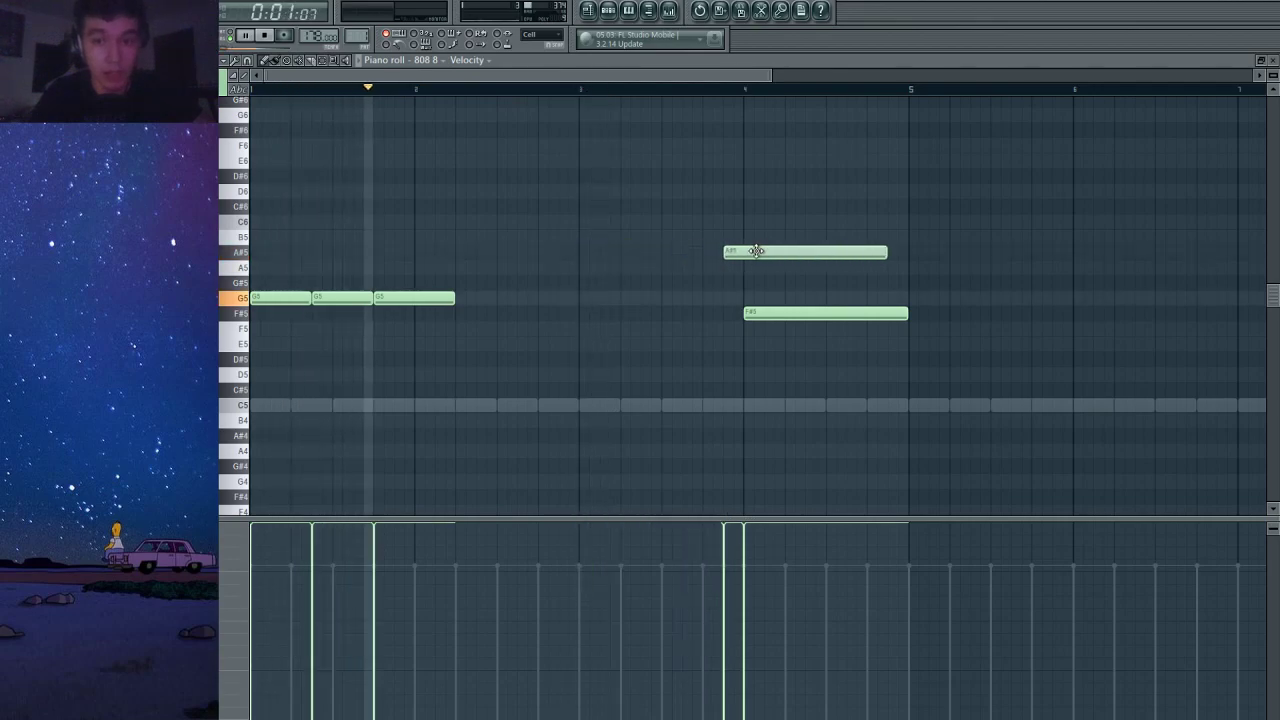
scroll(763, 263, "down", 3)
key("space")
left_click_drag(625, 247, 632, 248)
left_click_drag(603, 313, 811, 312)
left_click_drag(470, 330, 486, 357)
left_click_drag(600, 256, 704, 263)
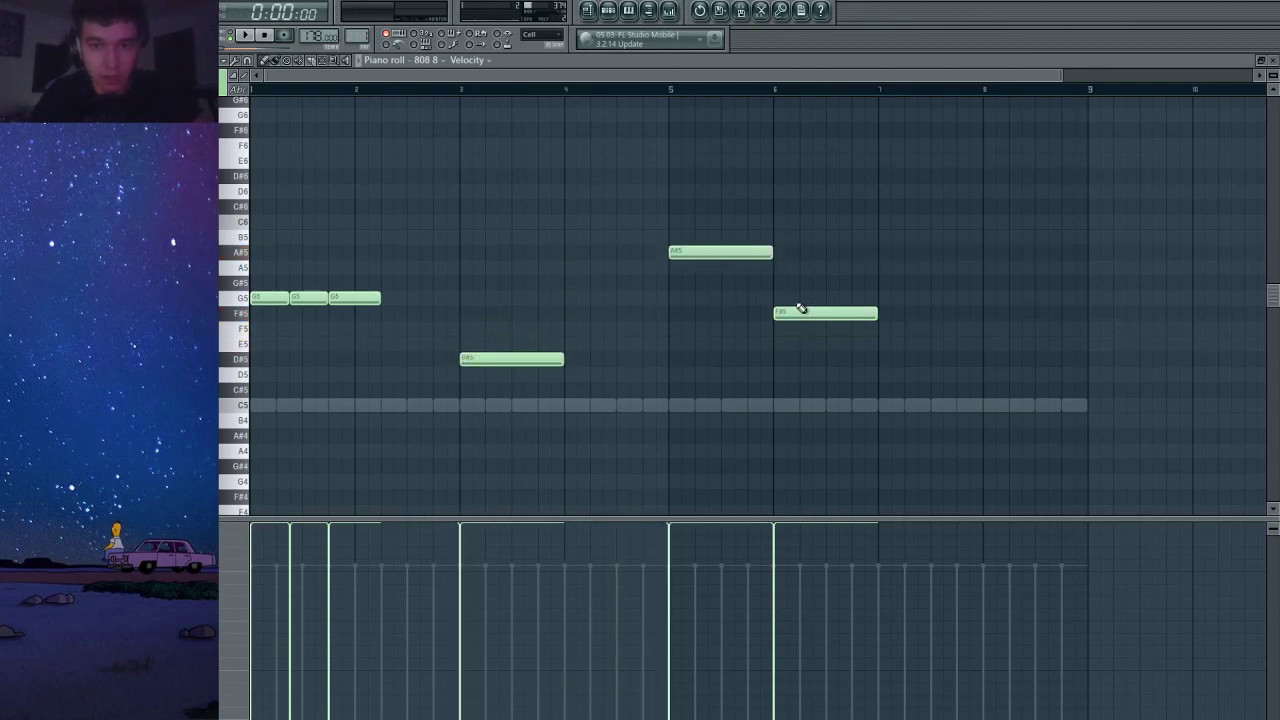
left_click_drag(801, 309, 907, 333)
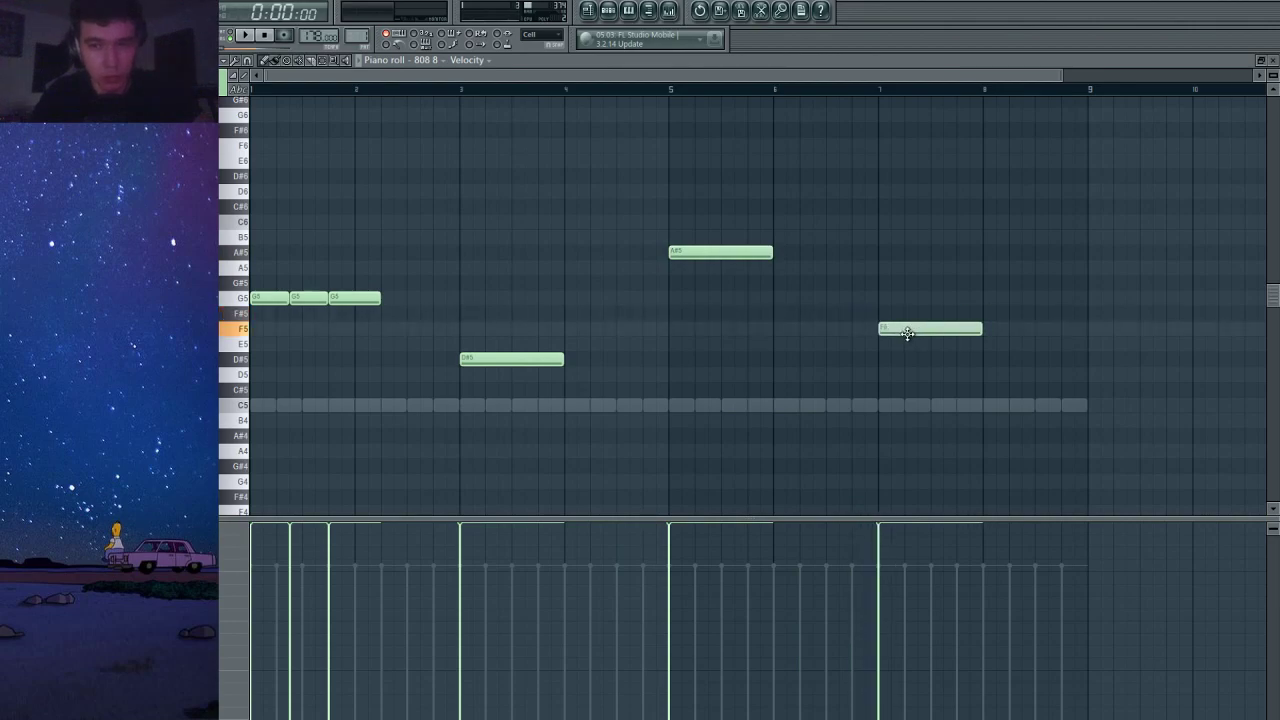
Add a fourth G5 note directly after the third and trim it to end at bar 3.
key("space")
left_click(389, 298)
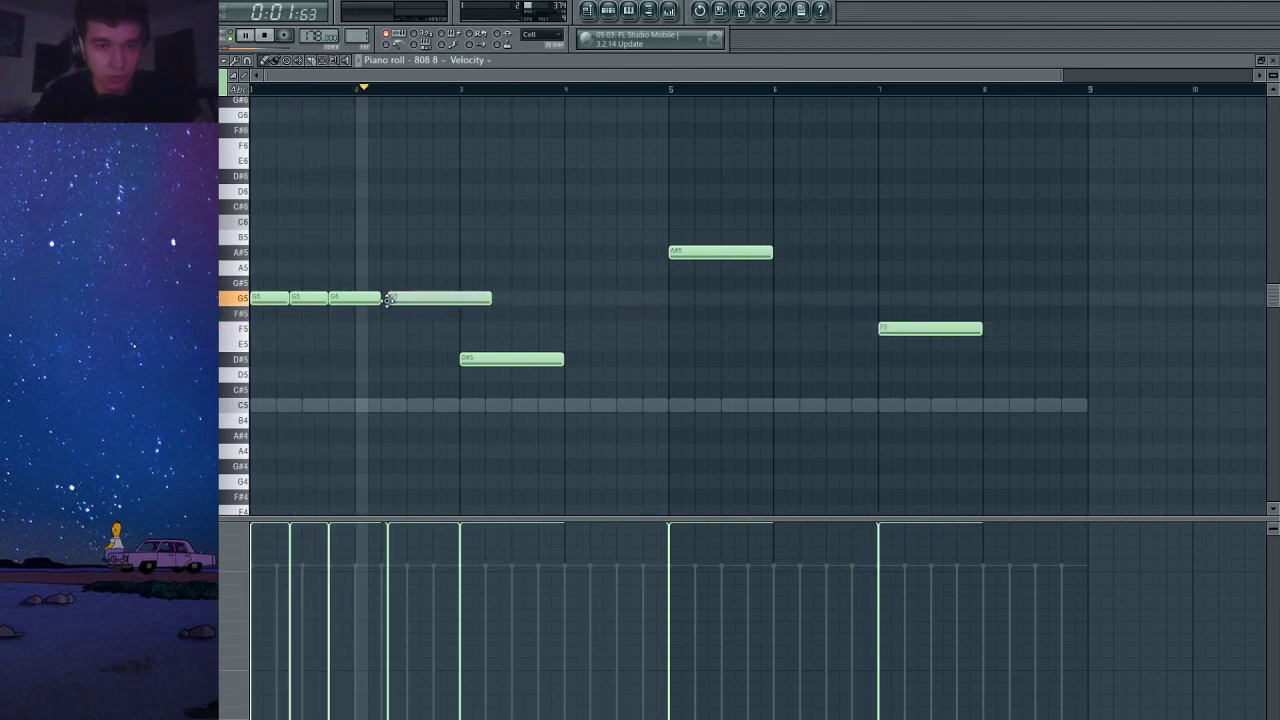
left_click_drag(389, 298, 382, 298)
left_click_drag(484, 298, 459, 298)
key("space")
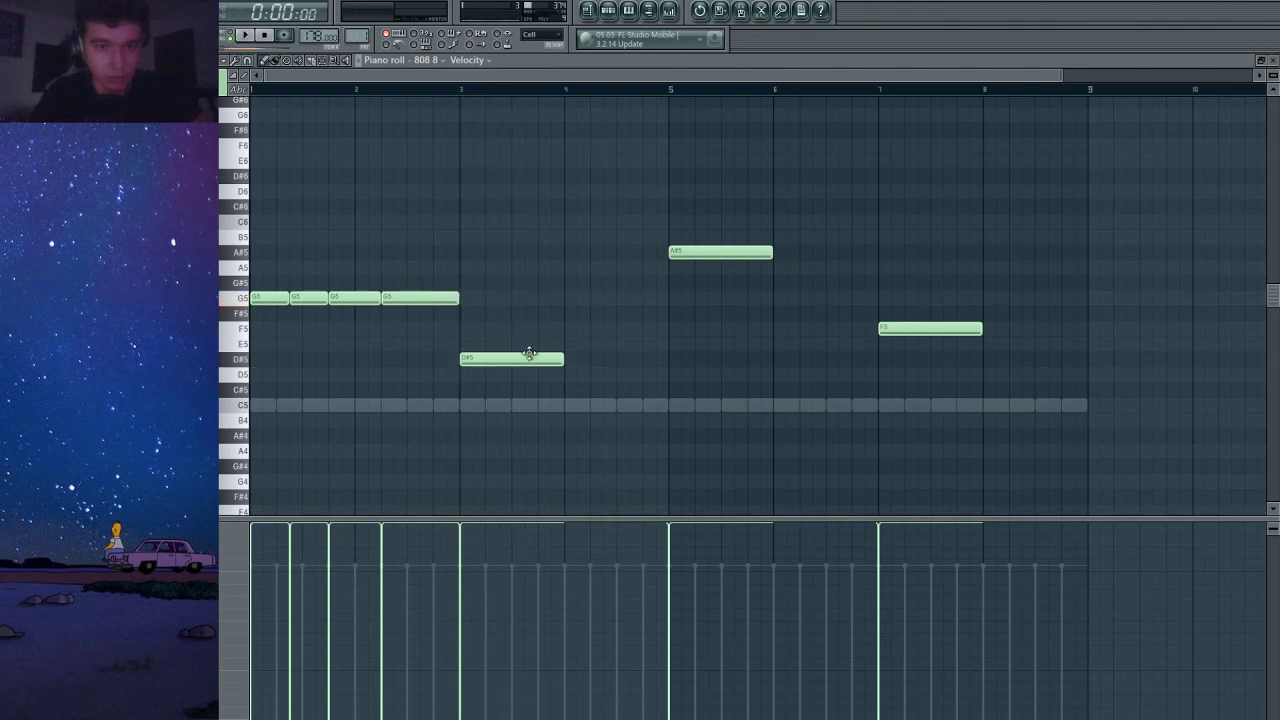
Shorten the D#5 note at bar 3, then add two consecutive repeats and one more on the second beat of bar 4.
key("space")
left_click_drag(562, 358, 498, 358)
left_click(510, 359)
left_click(540, 360)
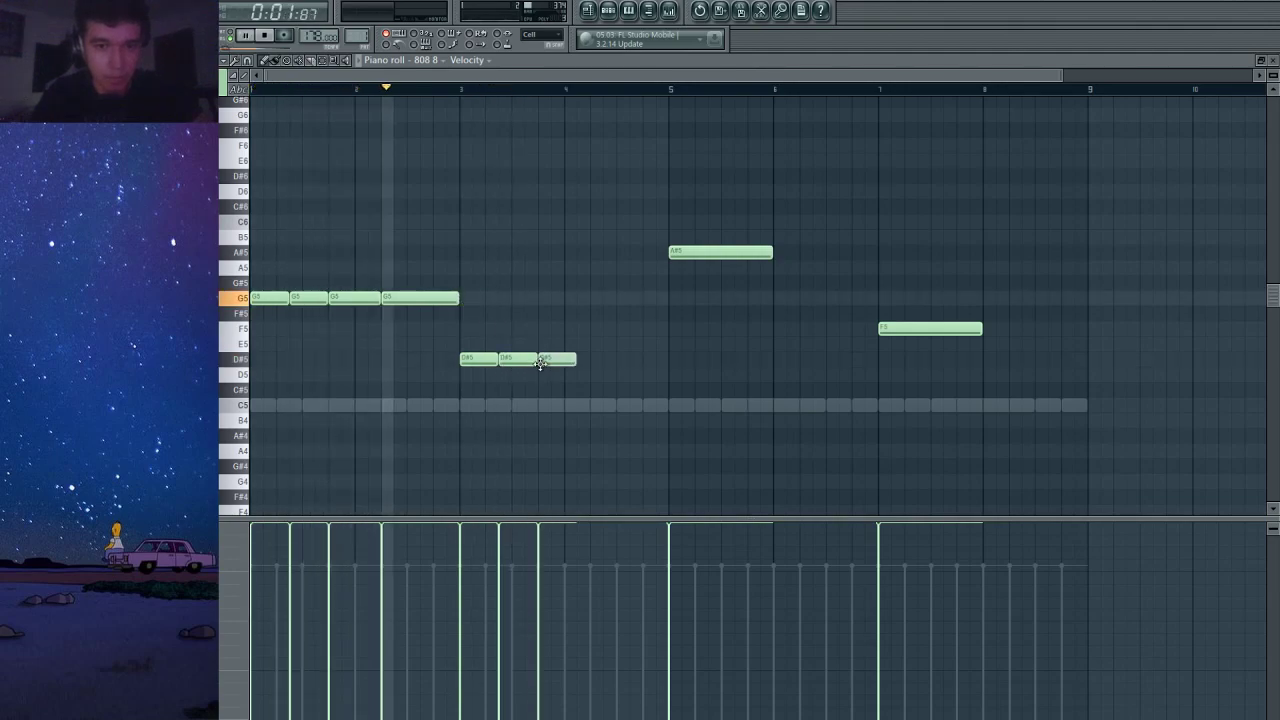
left_click(600, 360)
key("space")
key("space")
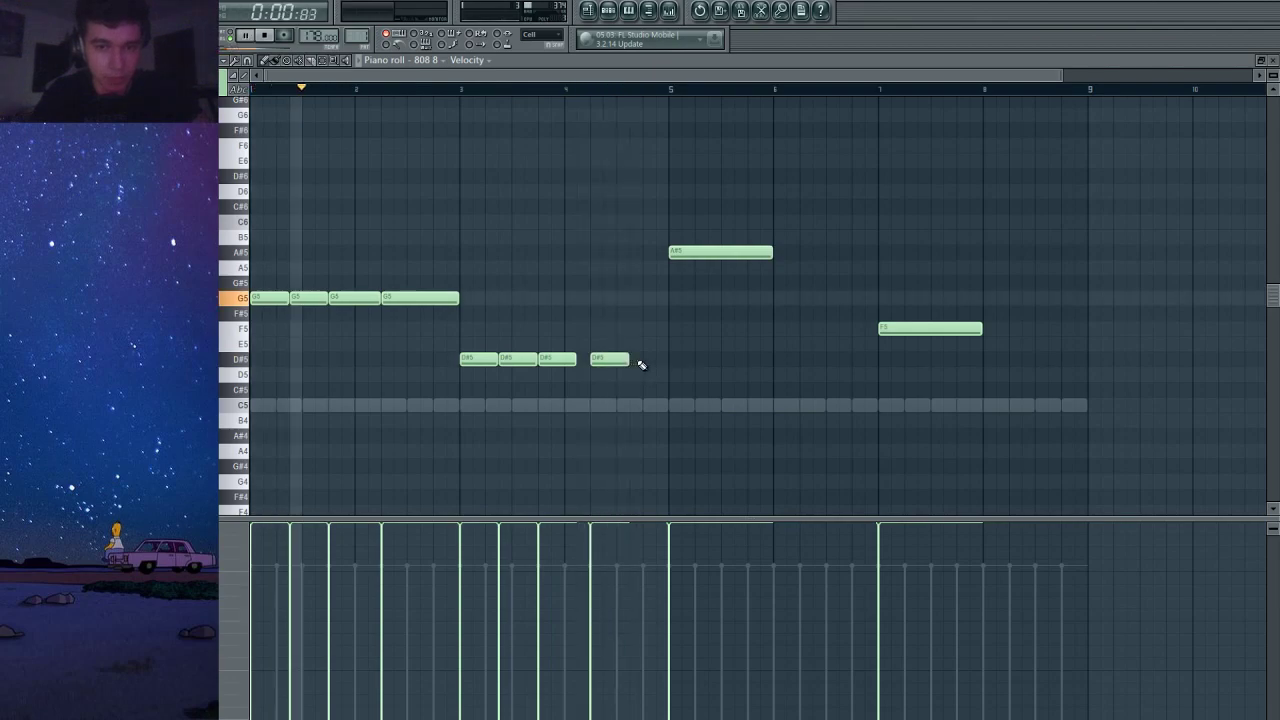
Add two more short D#5 notes leading up to bar 5 and extend the 808 notes to close the gaps.
left_click(642, 363)
left_click_drag(667, 361, 655, 363)
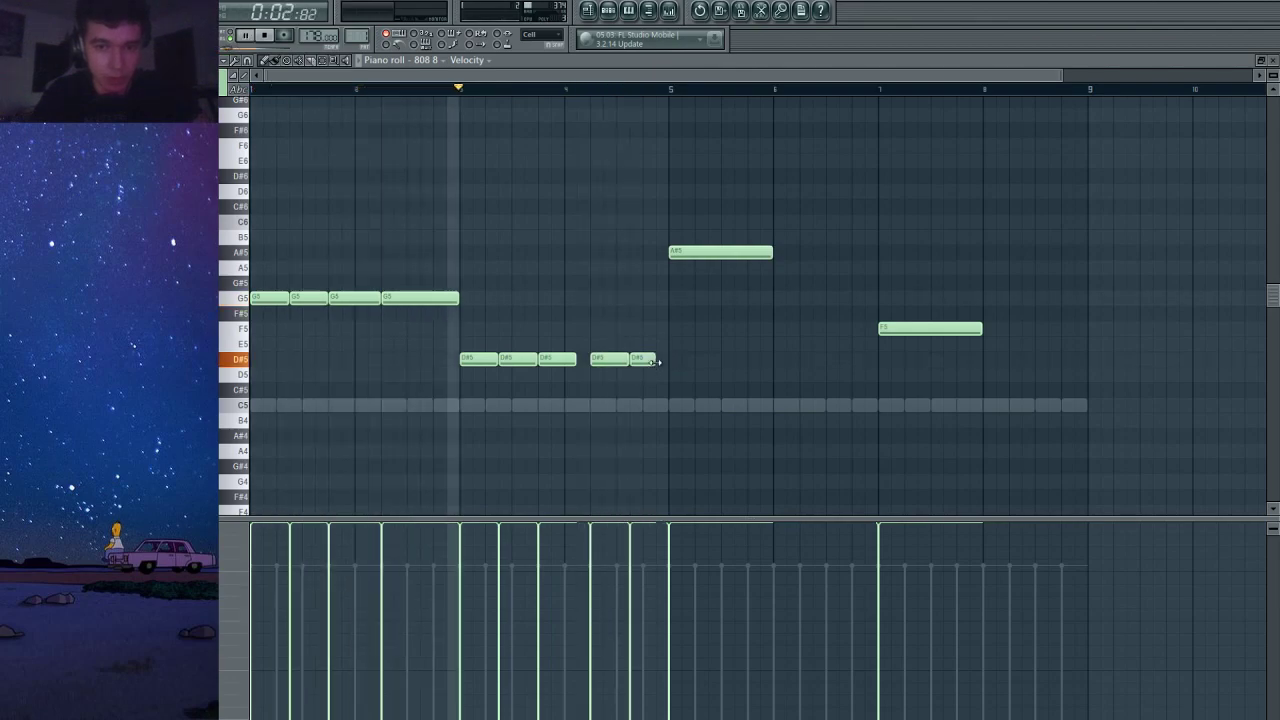
left_click(662, 363)
key("ctrl+l")
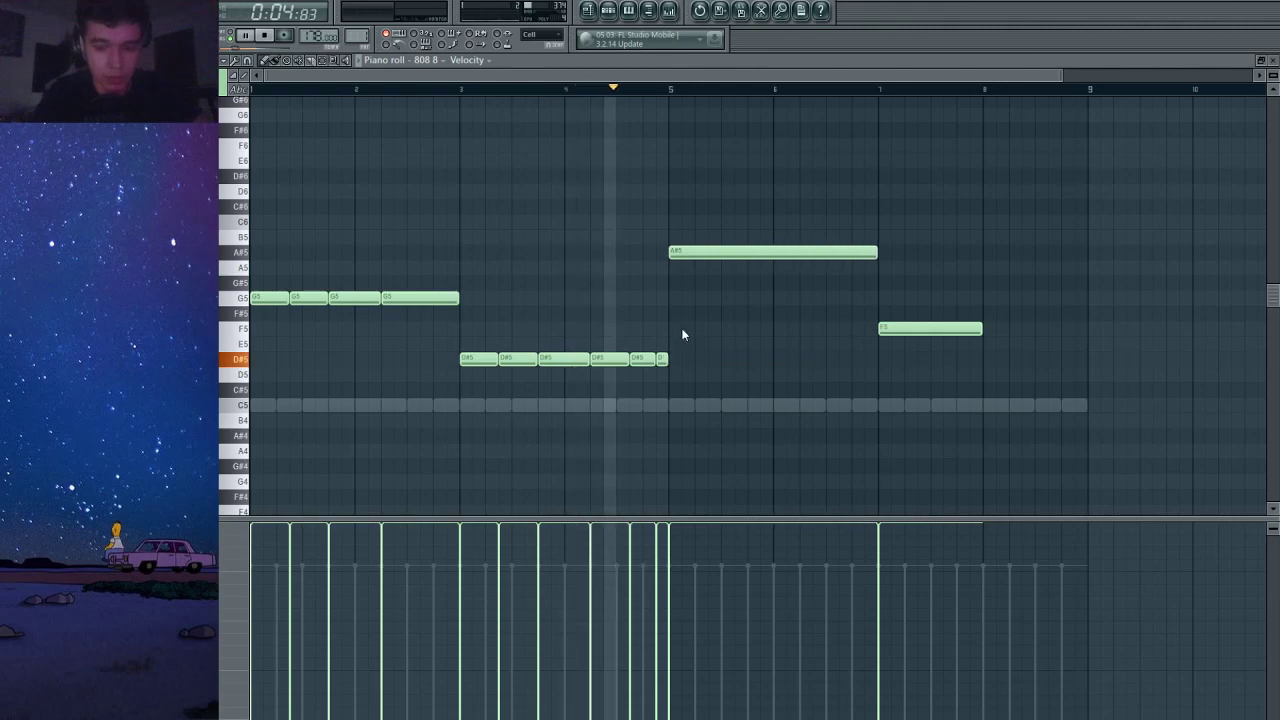
Raise the last short D#5 note before bar 5 by one octave to D#6.
key("space")
key("space")
left_click_drag(665, 352, 667, 374)
key("ctrl+Up")
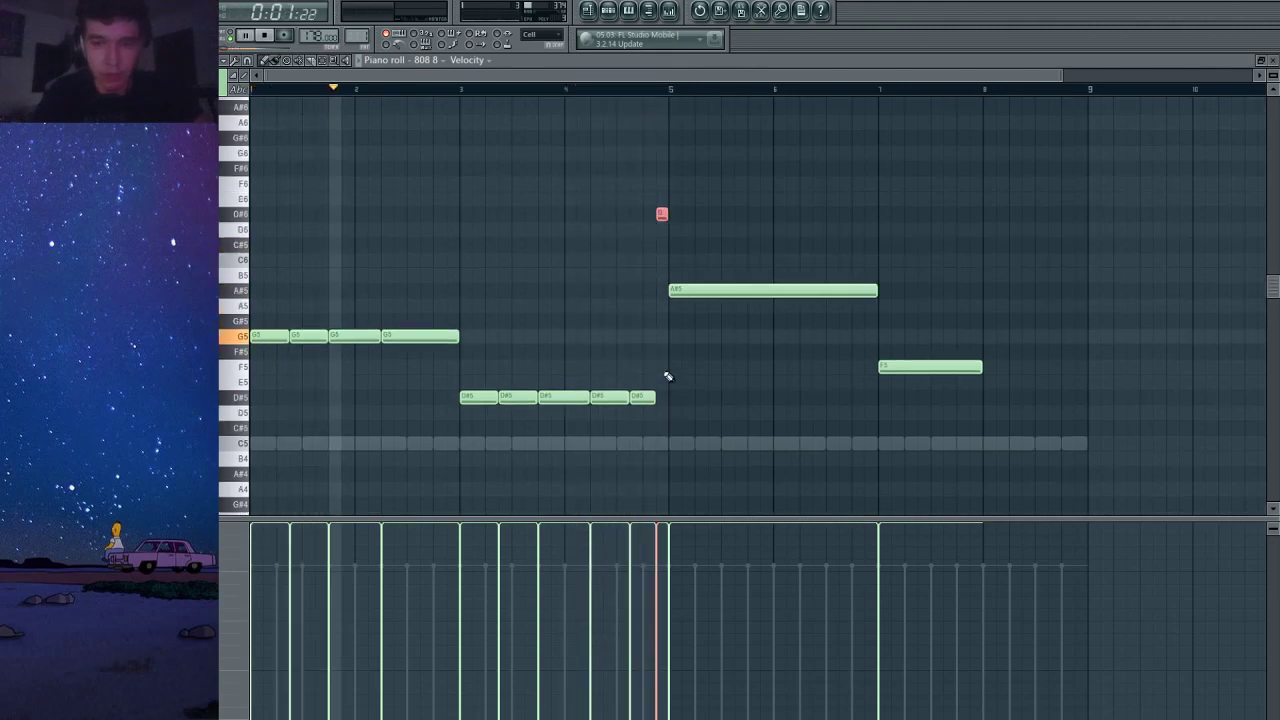
Shorten the A#5 note at bar 5, add two consecutive repeats and one on the second beat of bar 6, and close the gaps.
scroll(891, 297, "up", 1)
left_click_drag(883, 290, 679, 327)
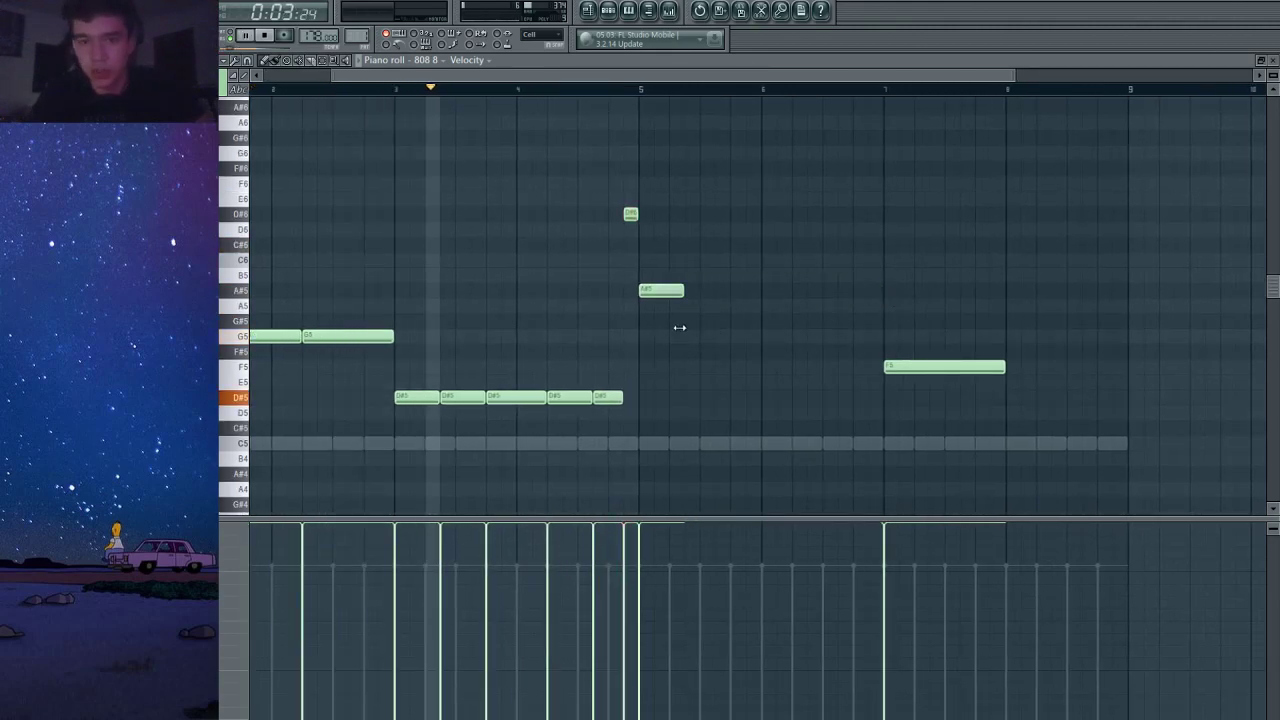
left_click(688, 290)
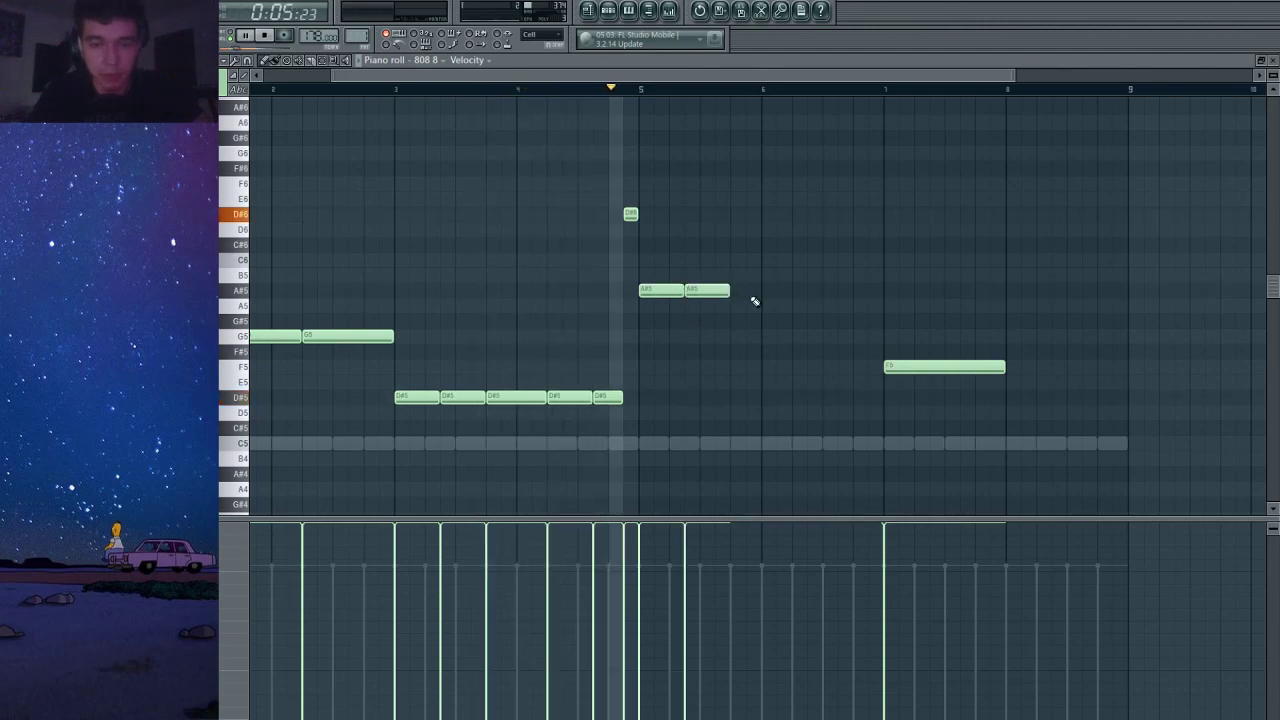
left_click(737, 290)
left_click(808, 292)
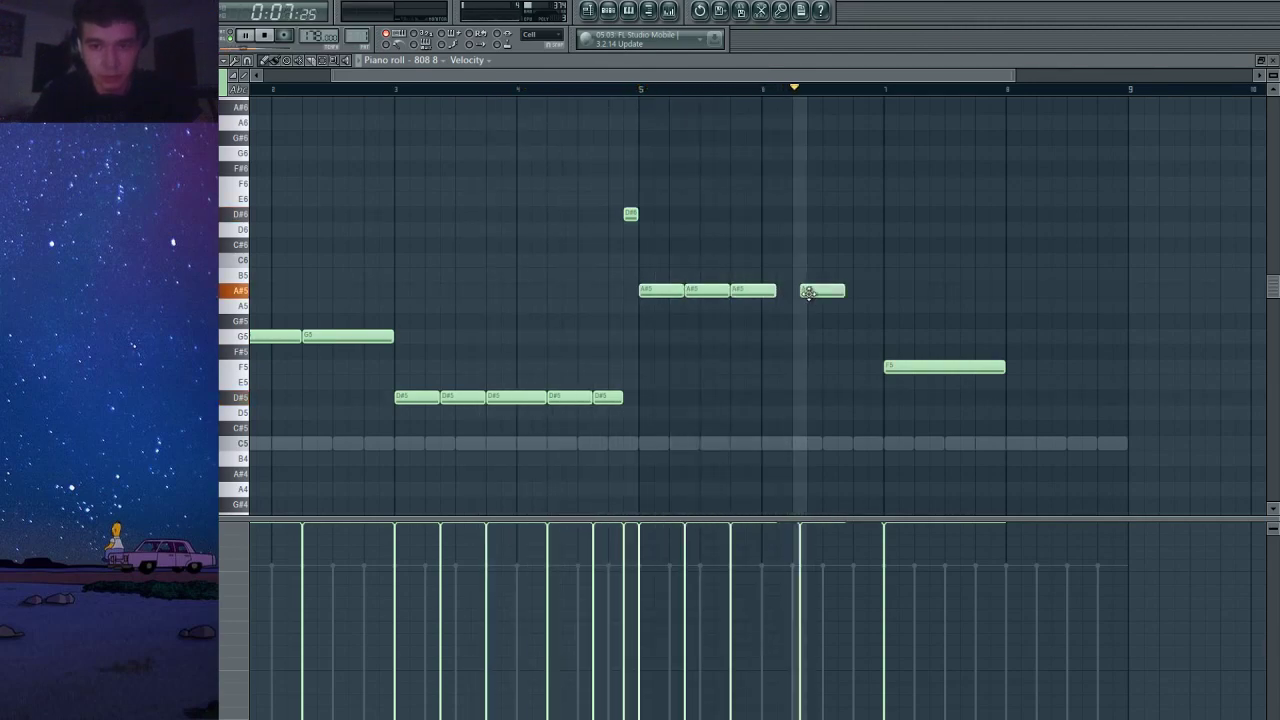
left_click_drag(834, 292, 826, 292)
key("ctrl+l")
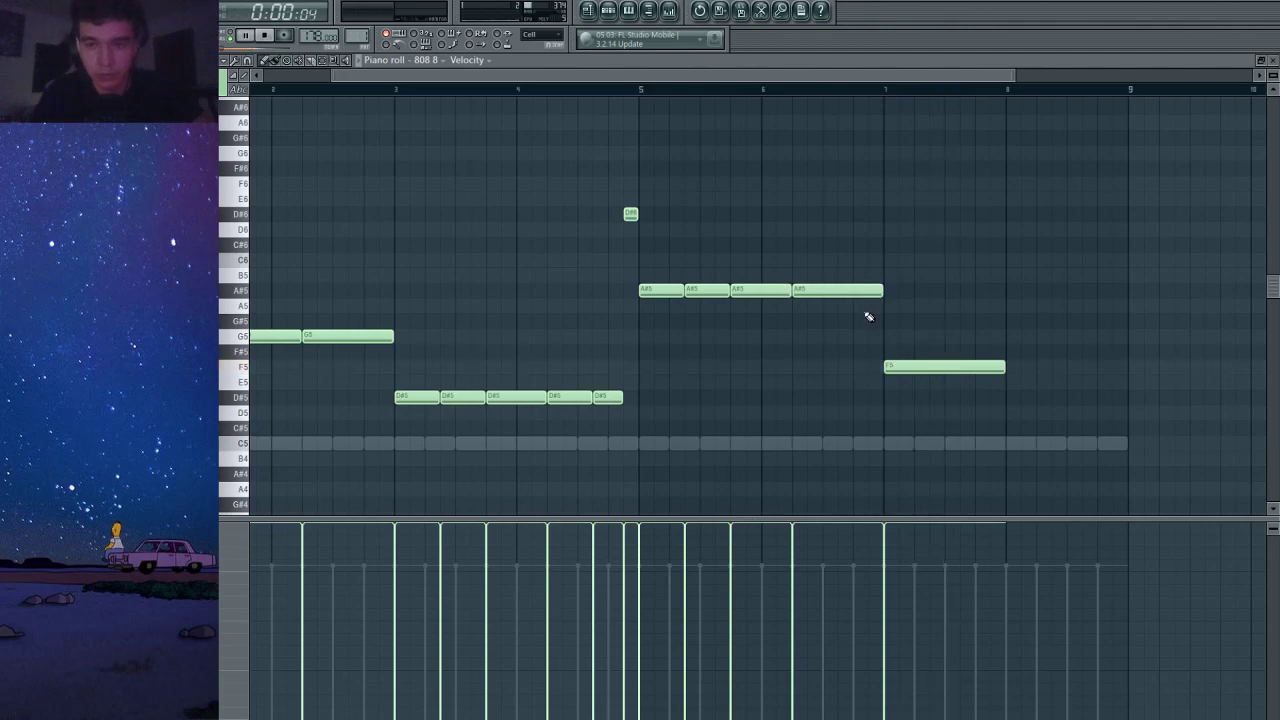
Shorten the F5 note at bar 7 and add five equal repeats directly after it, running past bar 9.
left_click_drag(1000, 364, 925, 371)
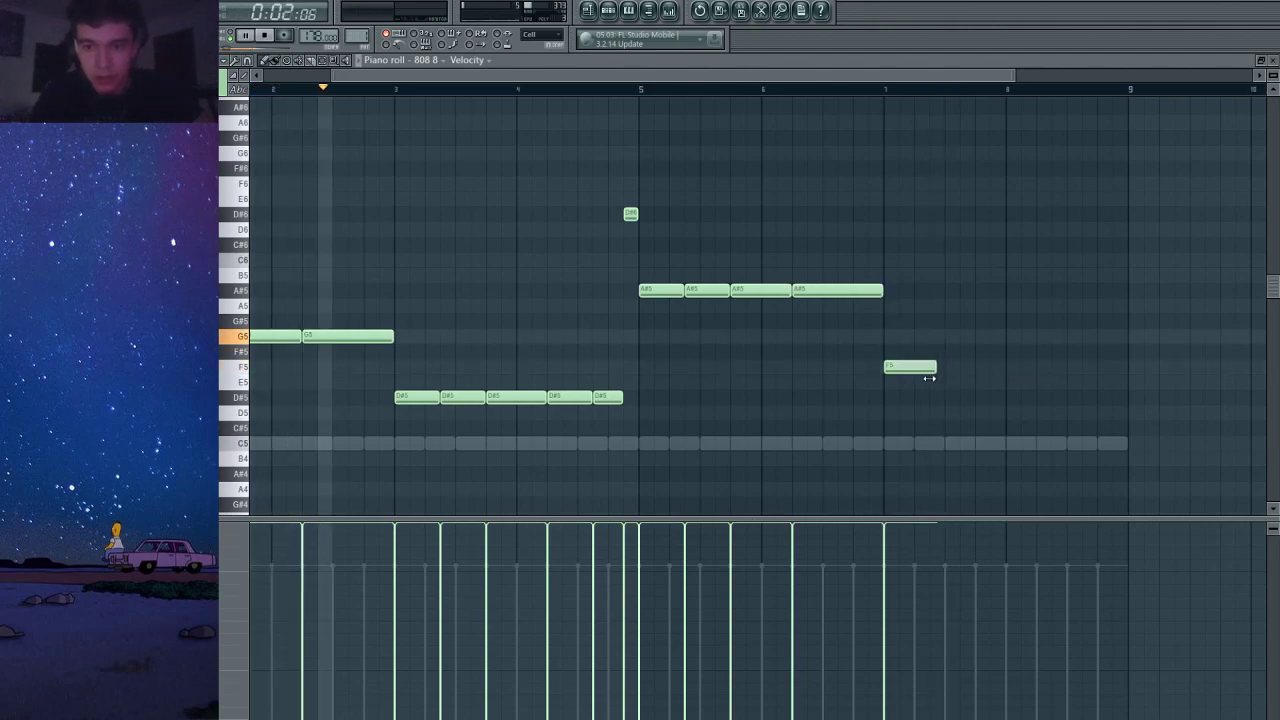
left_click(936, 367)
left_click(984, 367)
key("space")
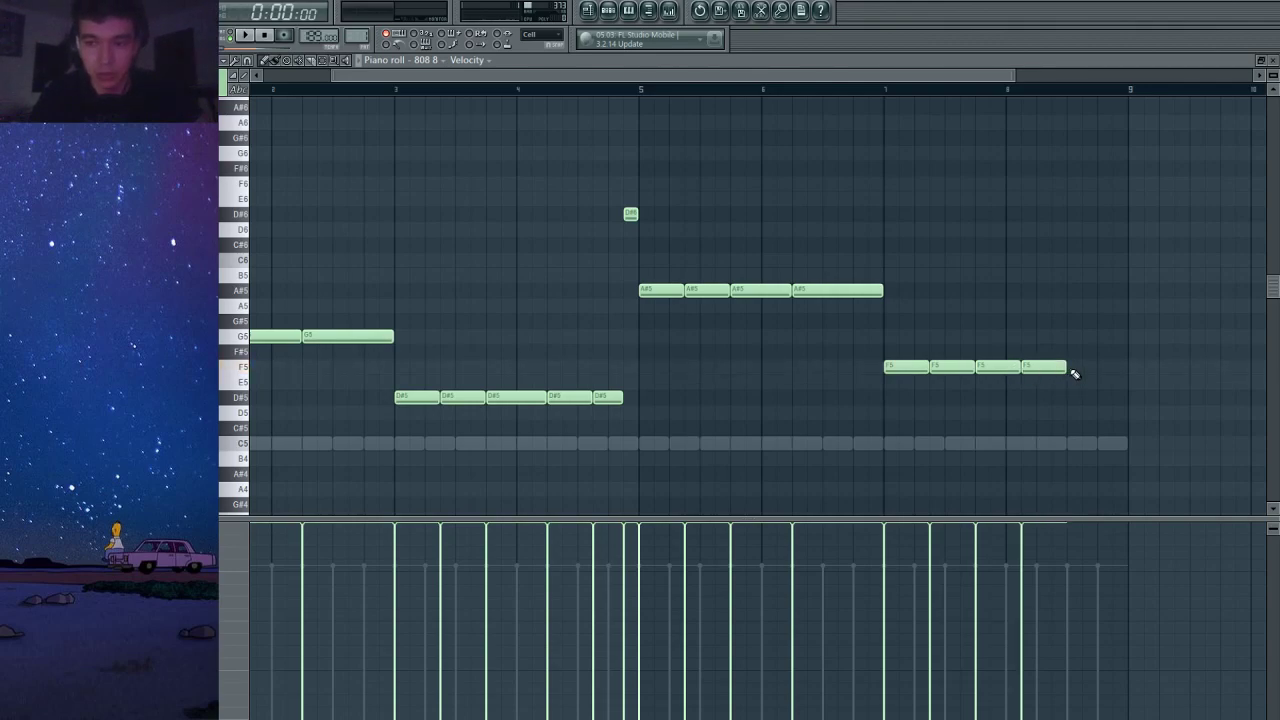
left_click(1113, 372)
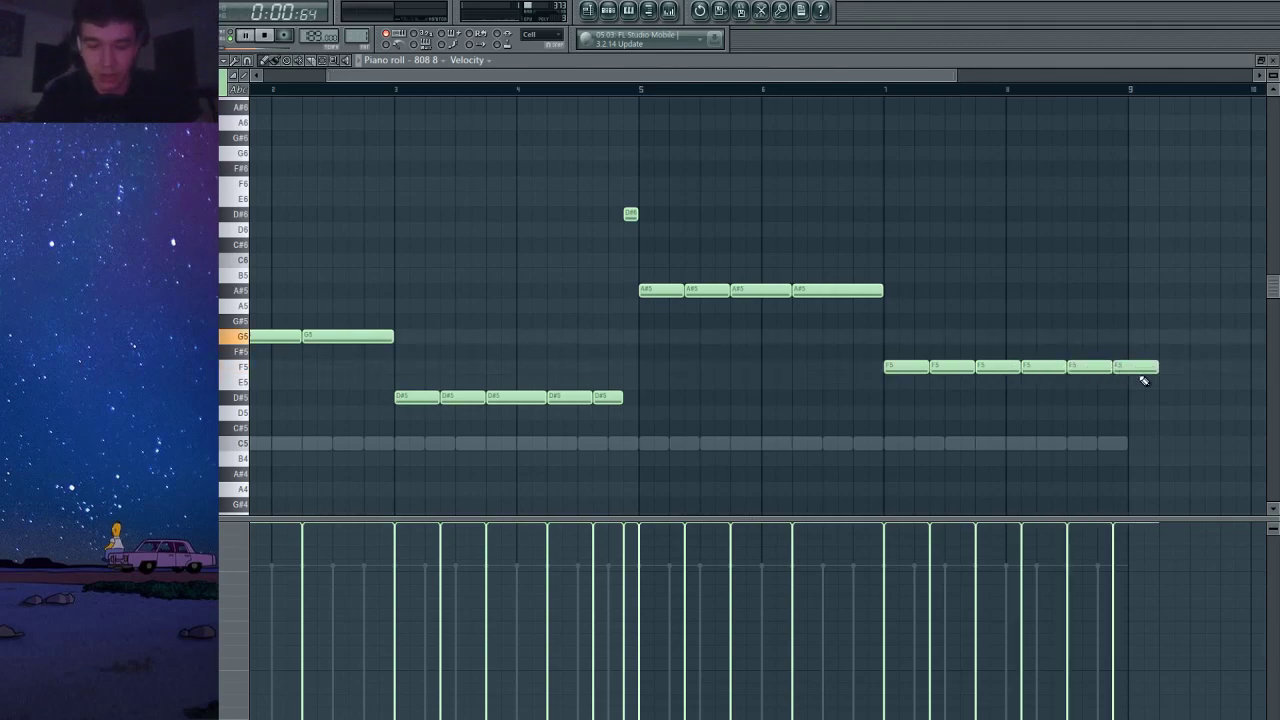
Trim the last F5 note to end at bar 9, shift the fourth and fifth F5 notes slightly later, and close the gaps between them.
left_click_drag(1154, 367, 1131, 378)
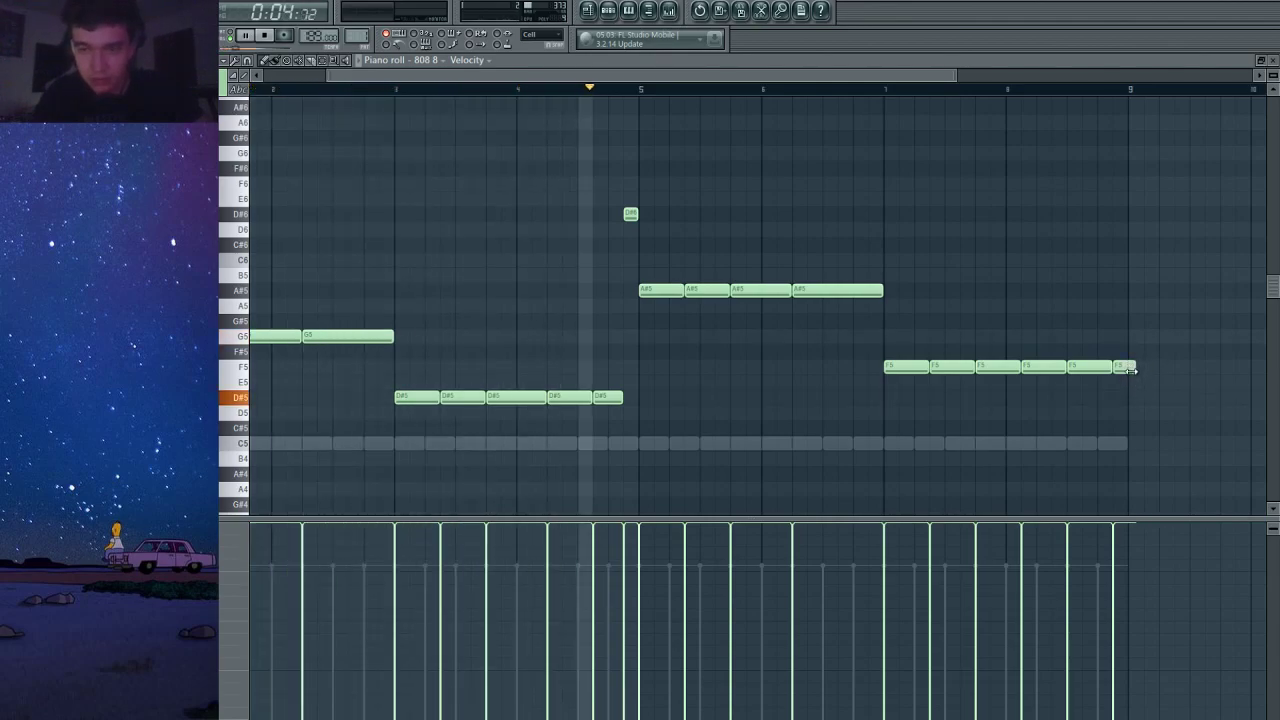
left_click_drag(1130, 371, 1095, 366)
key("ctrl+l")
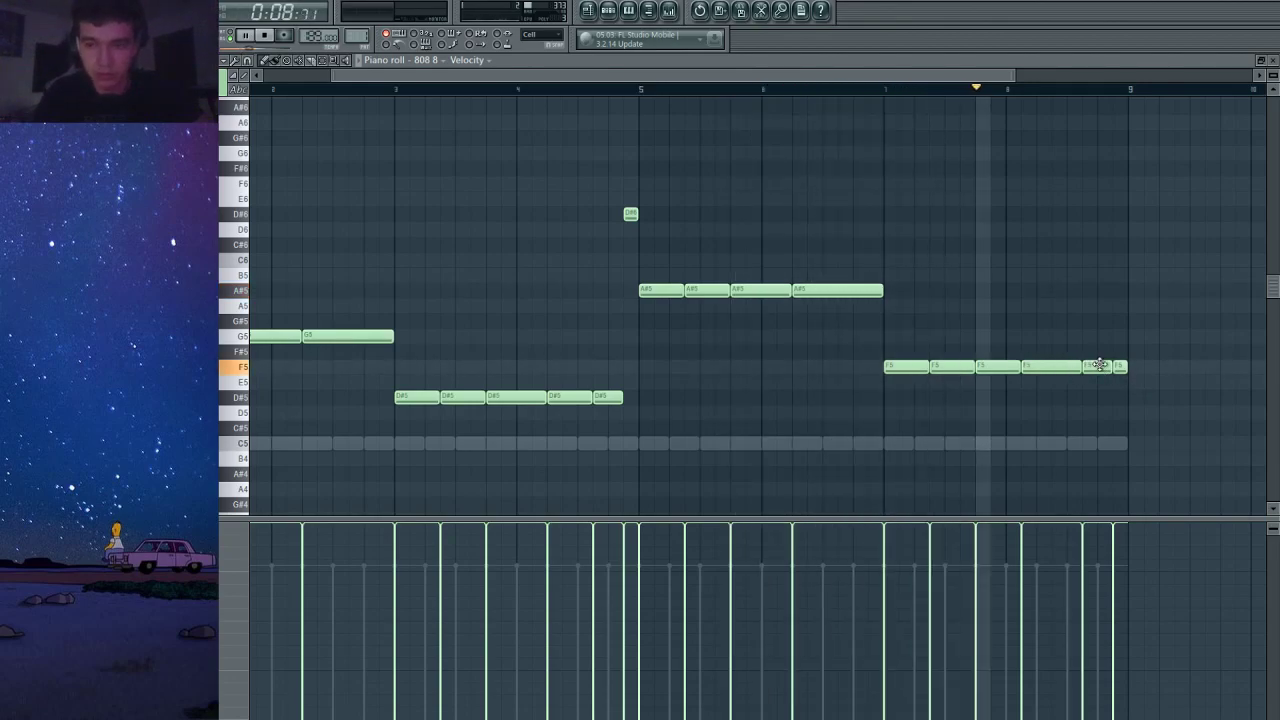
left_click(1119, 366, "ctrl")
left_click_drag(1052, 368, 1060, 368)
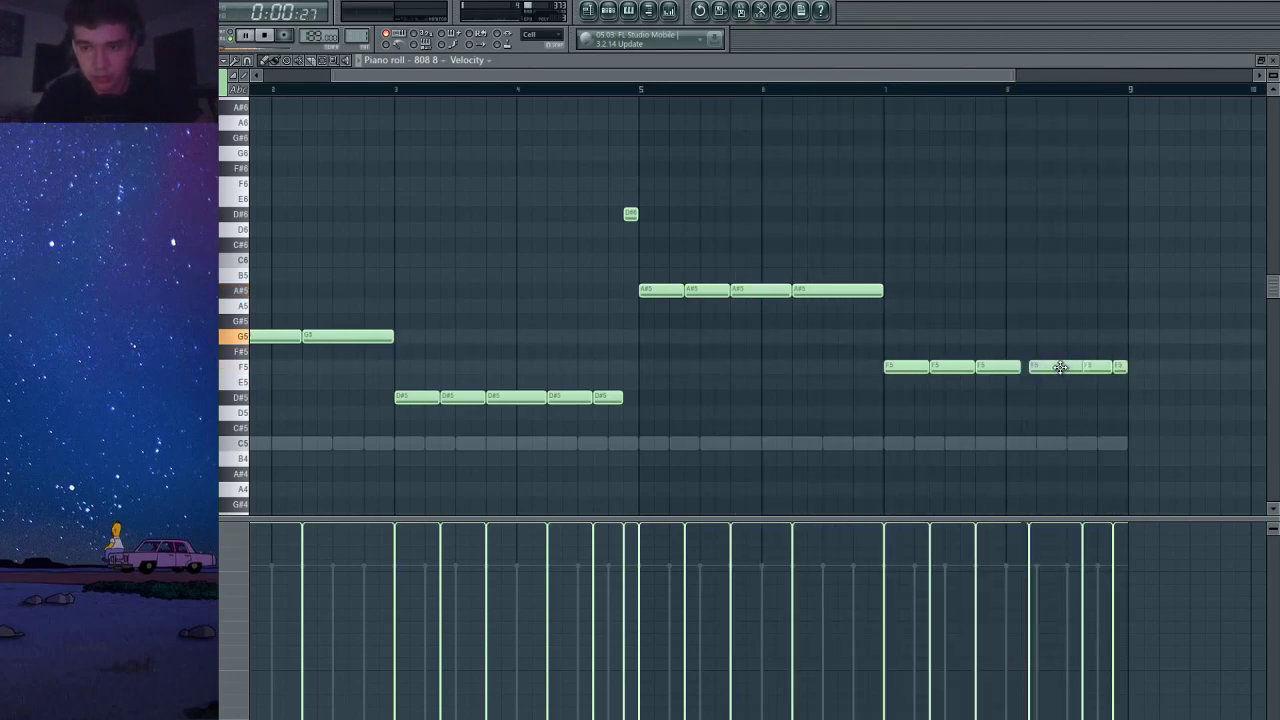
key("ctrl+l")
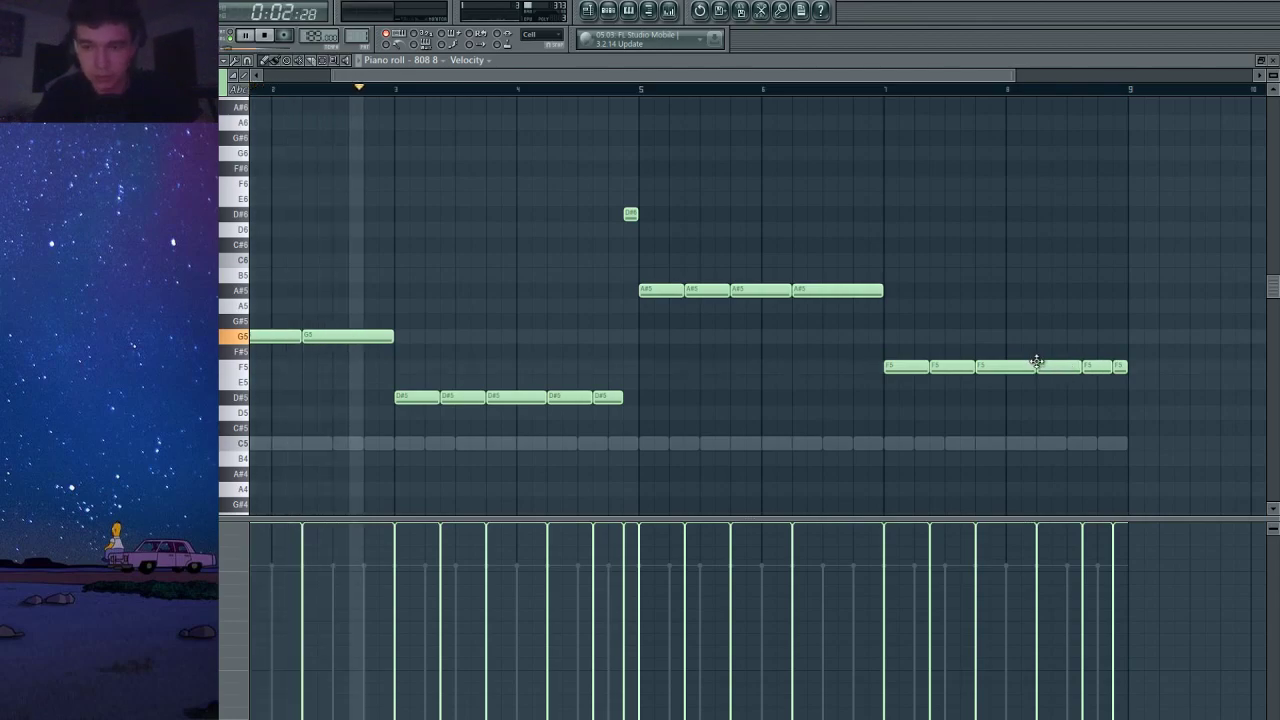
Raise the second F5 note after bar 7 and the last short F5 note before bar 9 by one octave to F6.
left_click_drag(938, 331, 940, 400)
key("ctrl+Up")
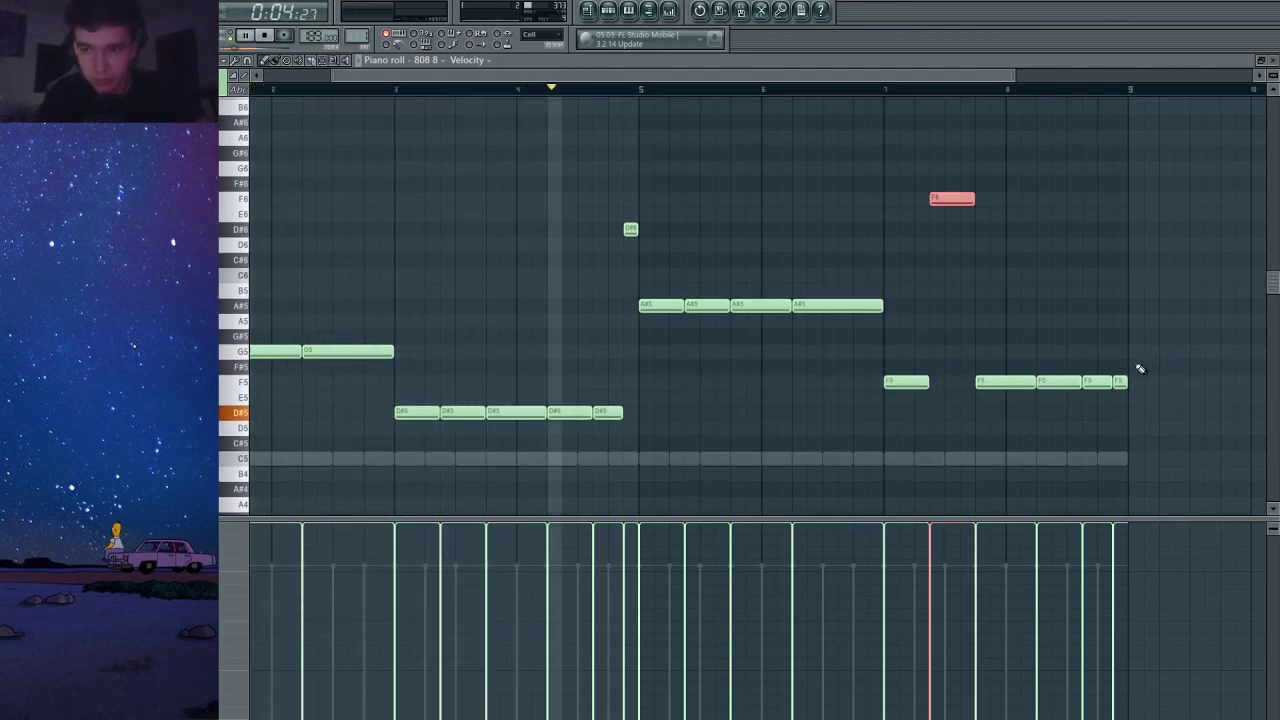
left_click_drag(1137, 365, 1116, 377)
key("ctrl+Up")
scroll(1050, 374, "down", 2)
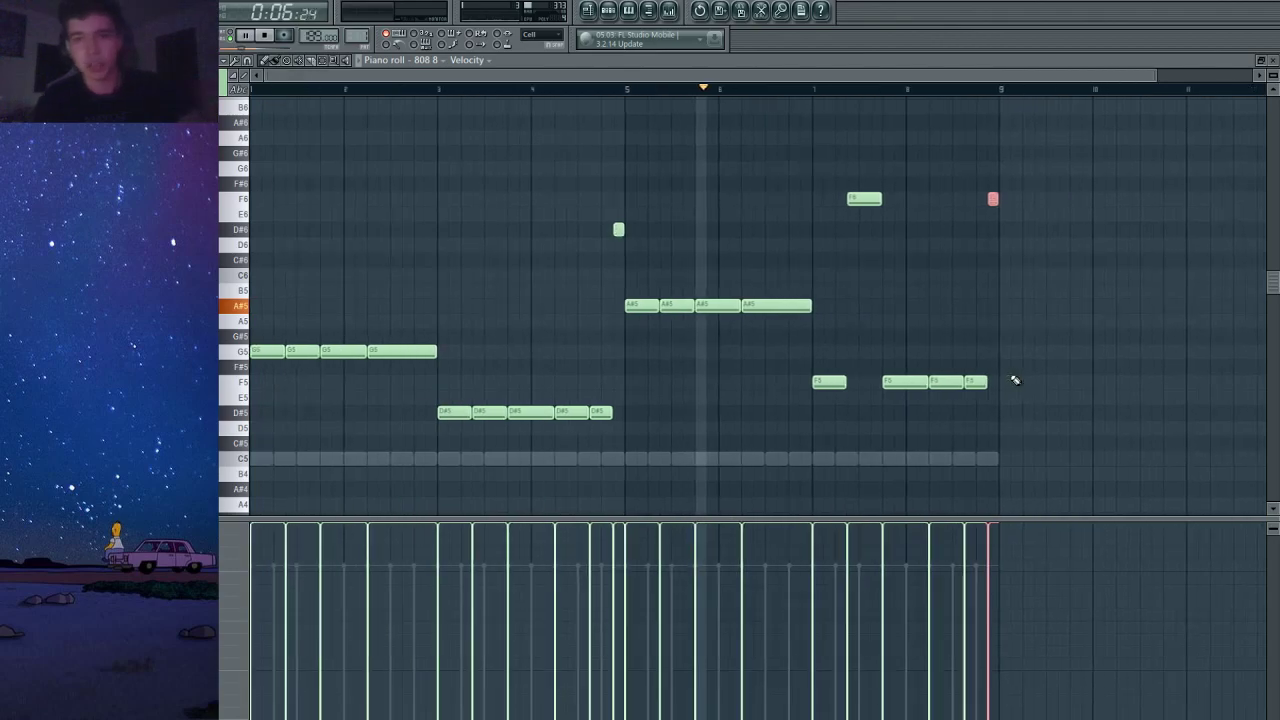
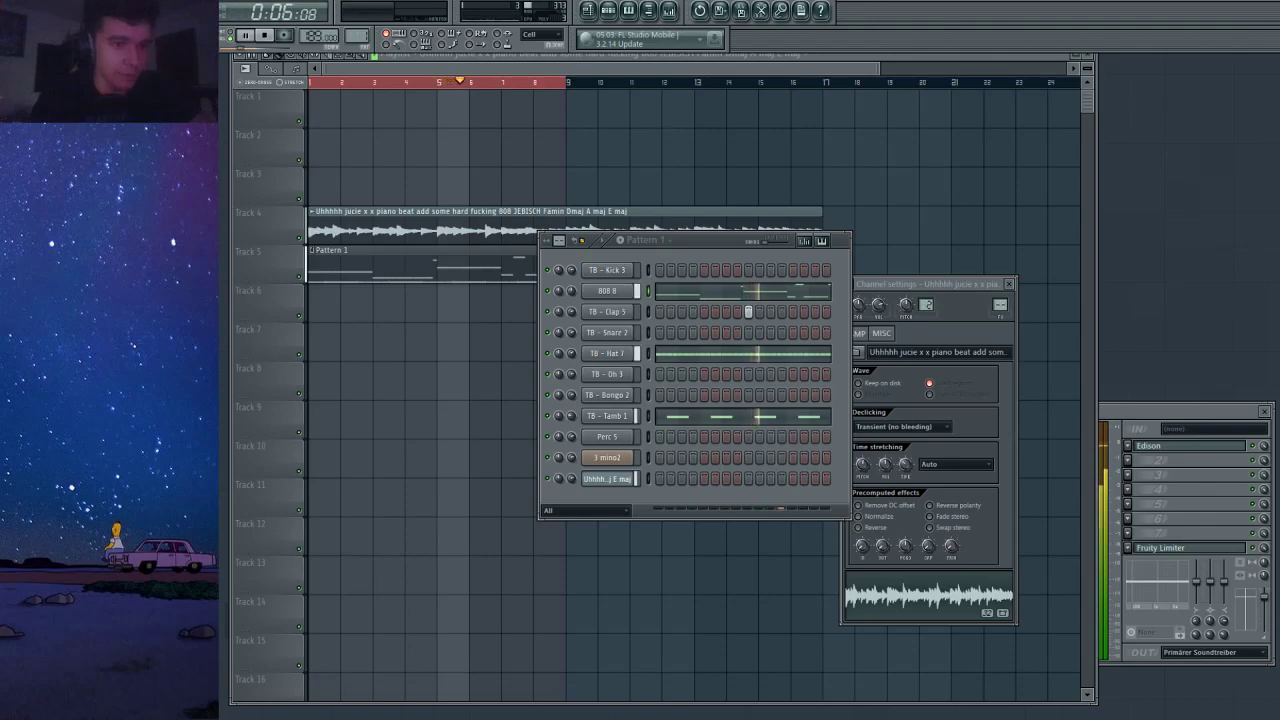
Paste the 808 notes into the TB - Kick 3 channel and flatten them all onto C5.
left_click(650, 274)
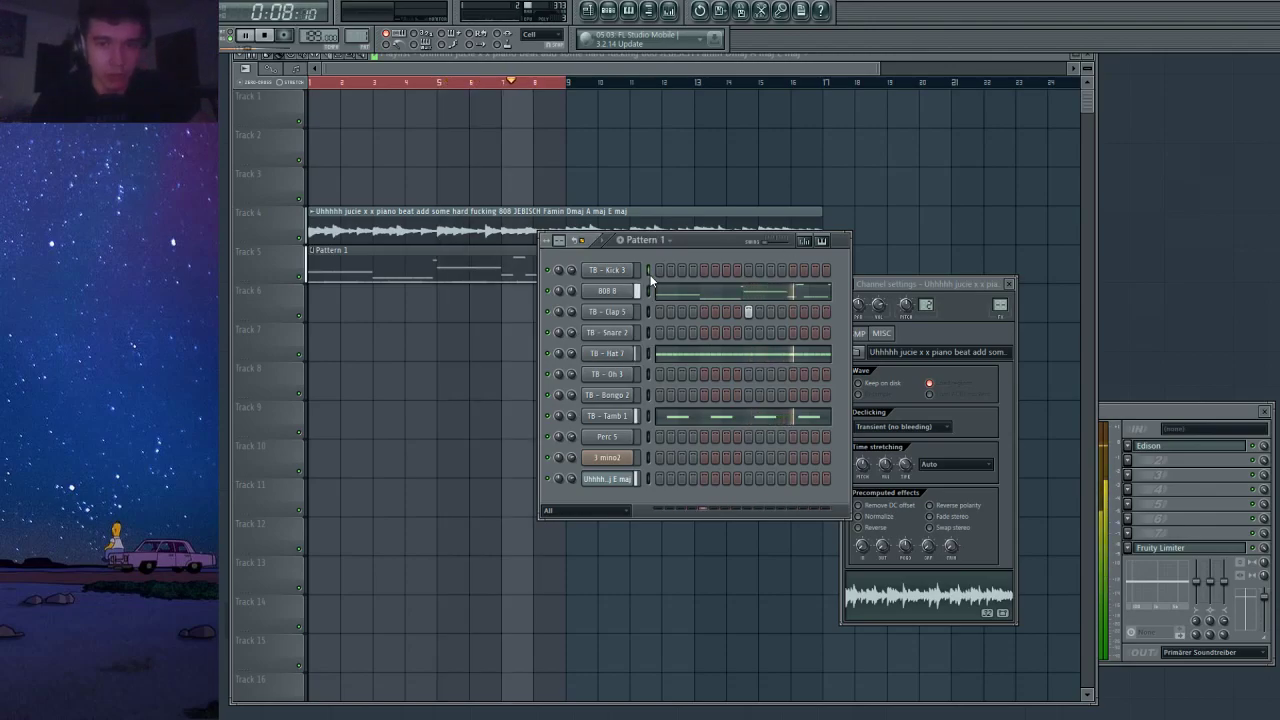
key("ctrl+v")
left_click(676, 273)
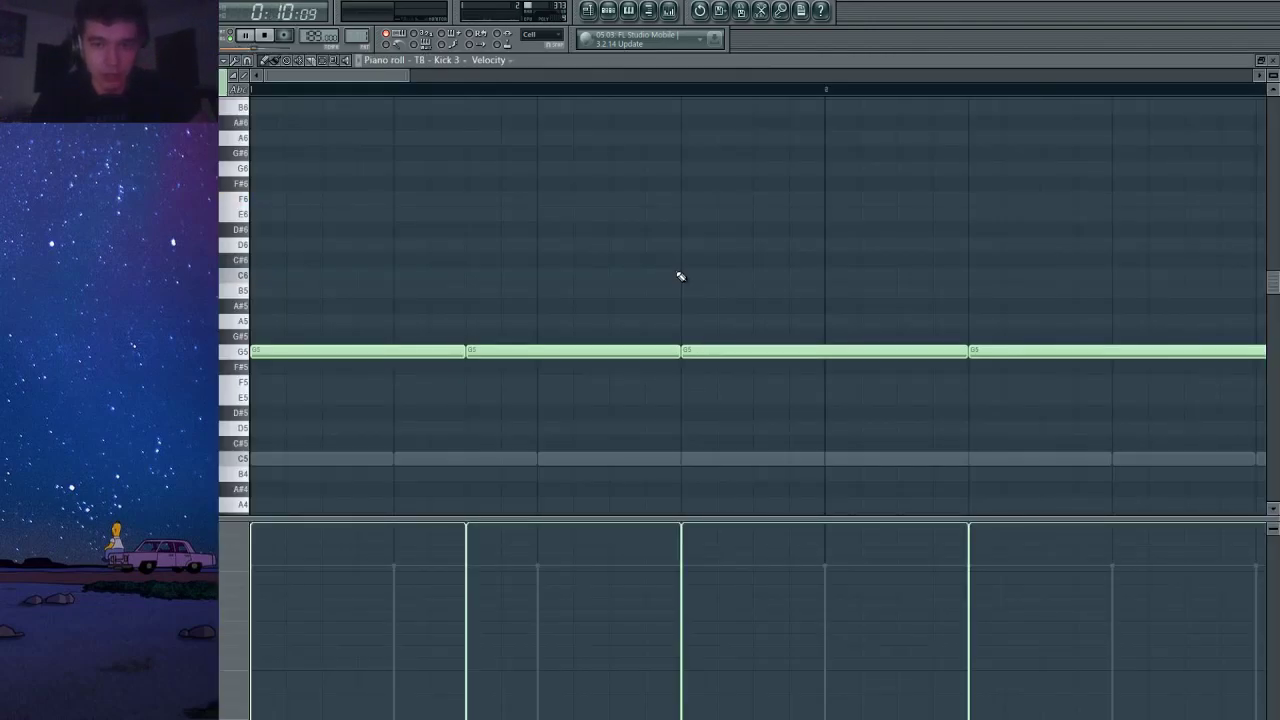
key("shift+Down")
key("shift+Down")
key("shift+Down")
key("shift+Down")
key("shift+Down")
key("shift+Down")
key("shift+Down")
scroll(700, 290, "down", 5)
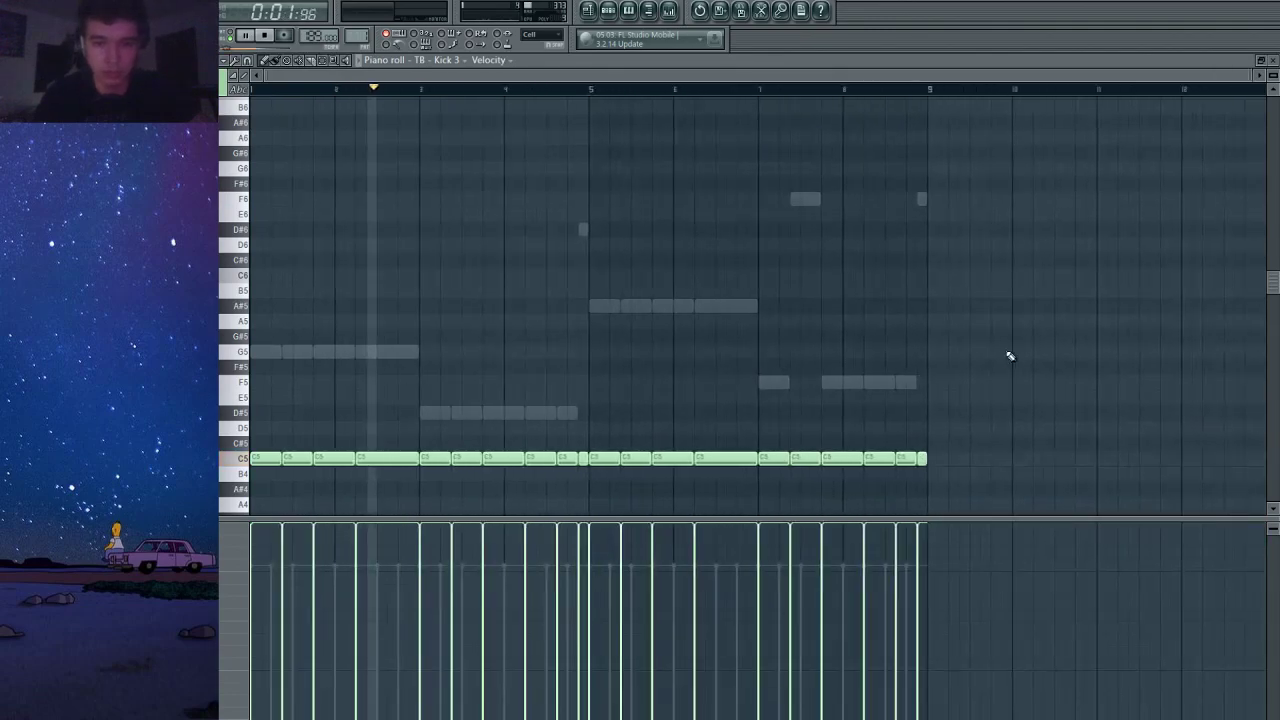
left_click_drag(1011, 354, 250, 508)
left_click(1273, 61)
Duplicate the TB - Hat 7 notes into the gaps between them and lower the velocity of the copies.
left_click(750, 311)
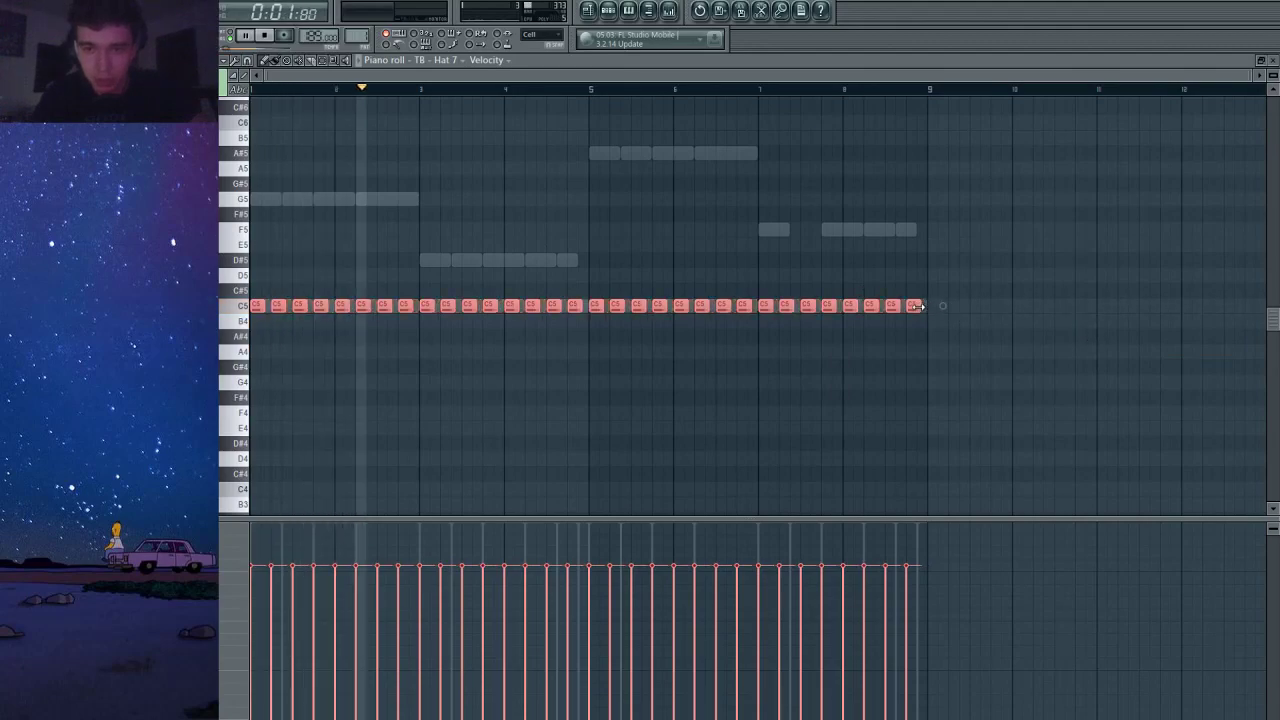
scroll(370, 263, "up", 3)
scroll(370, 263, "up", 1)
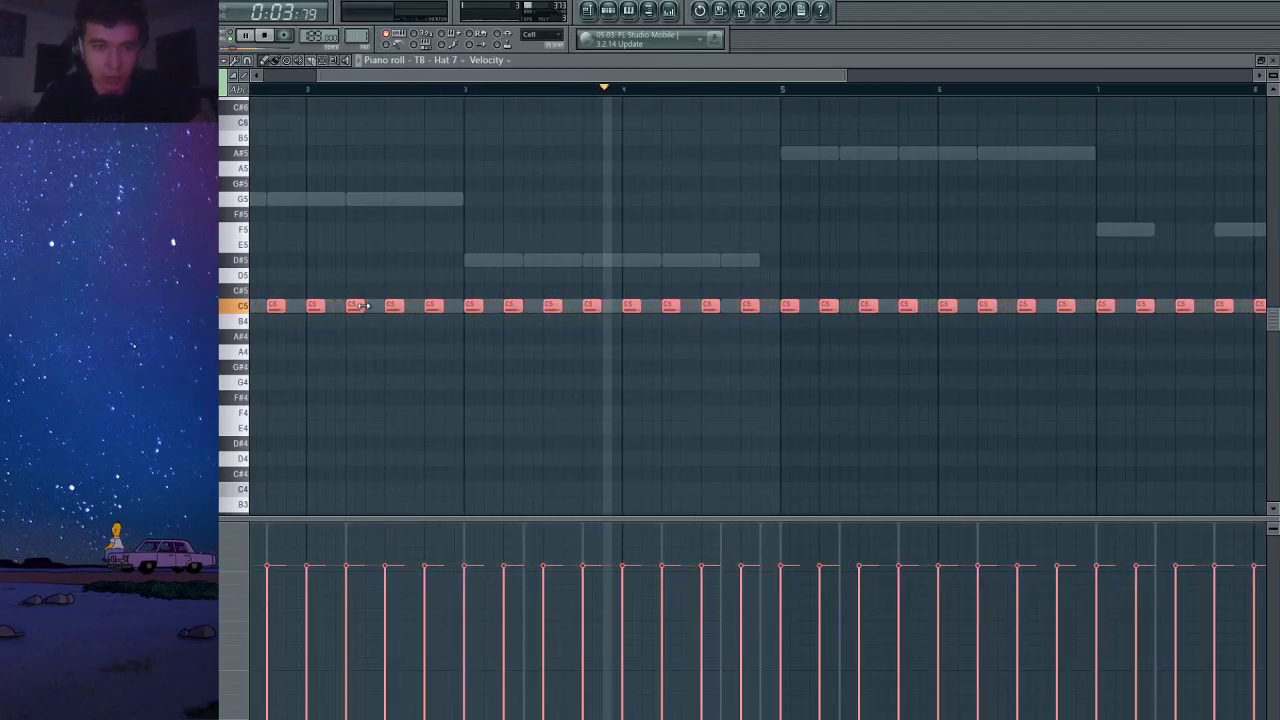
left_click_drag(408, 77, 352, 78)
left_click_drag(258, 306, 278, 306)
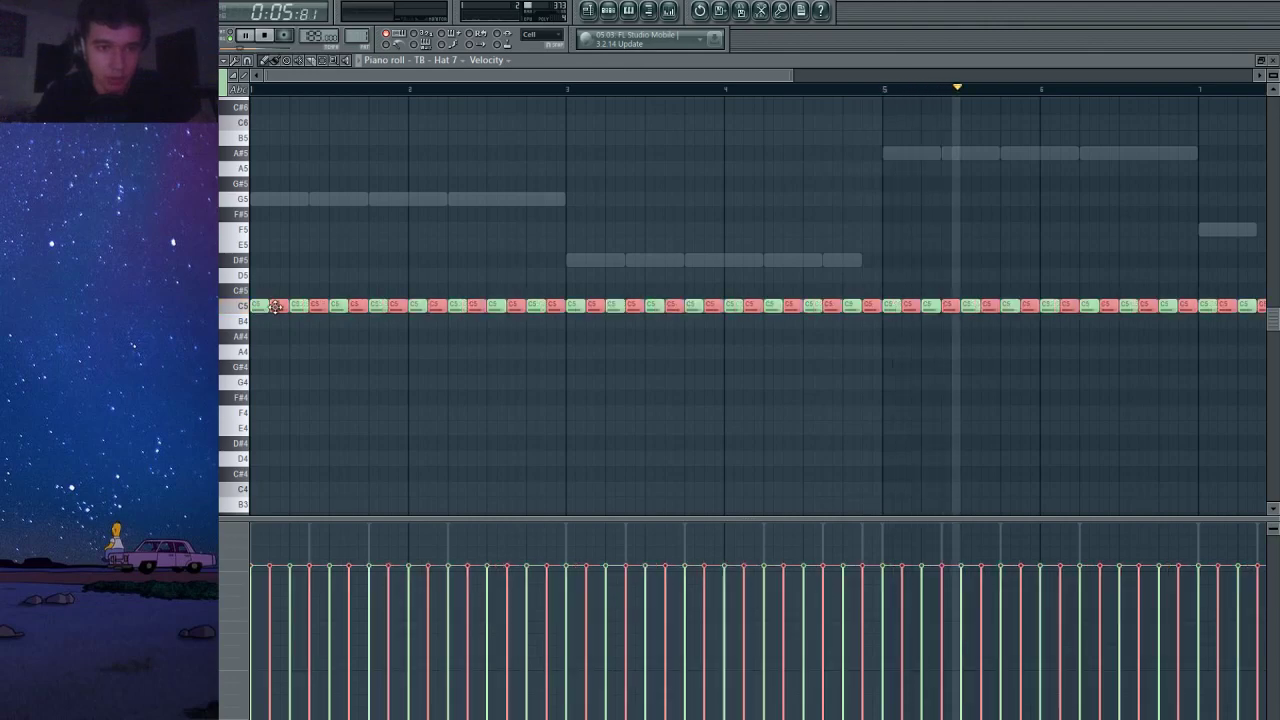
scroll(313, 378, "down", 4)
scroll(403, 363, "down", 5)
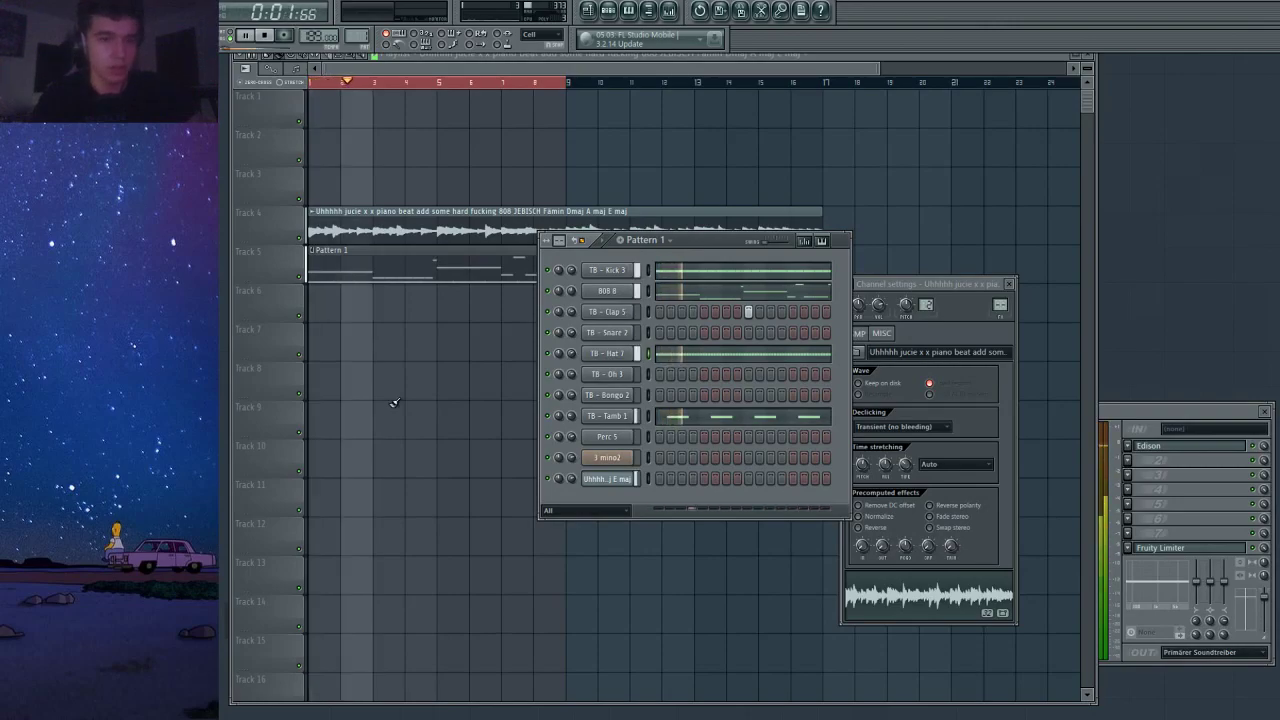
Thin out the TB - Oh 3 part by deleting its notes in bars 1, 3, 5 and 7.
key("space")
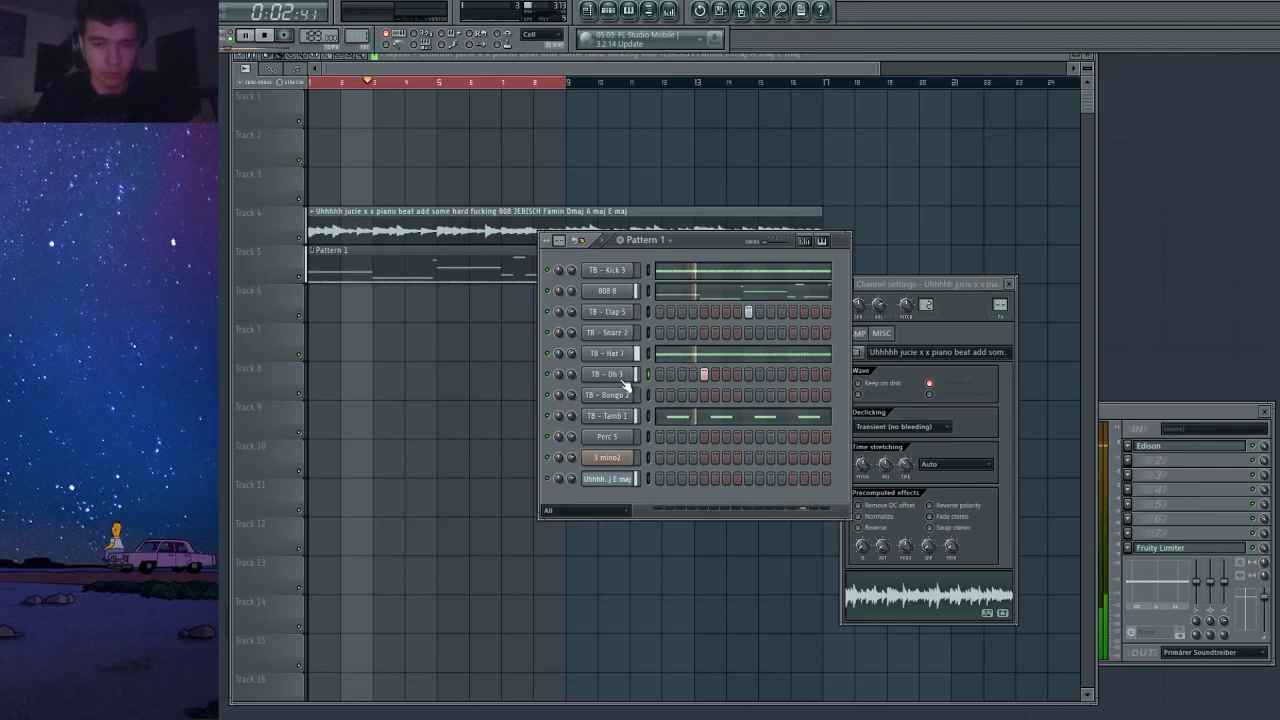
key("F7")
scroll(434, 366, "down", 4)
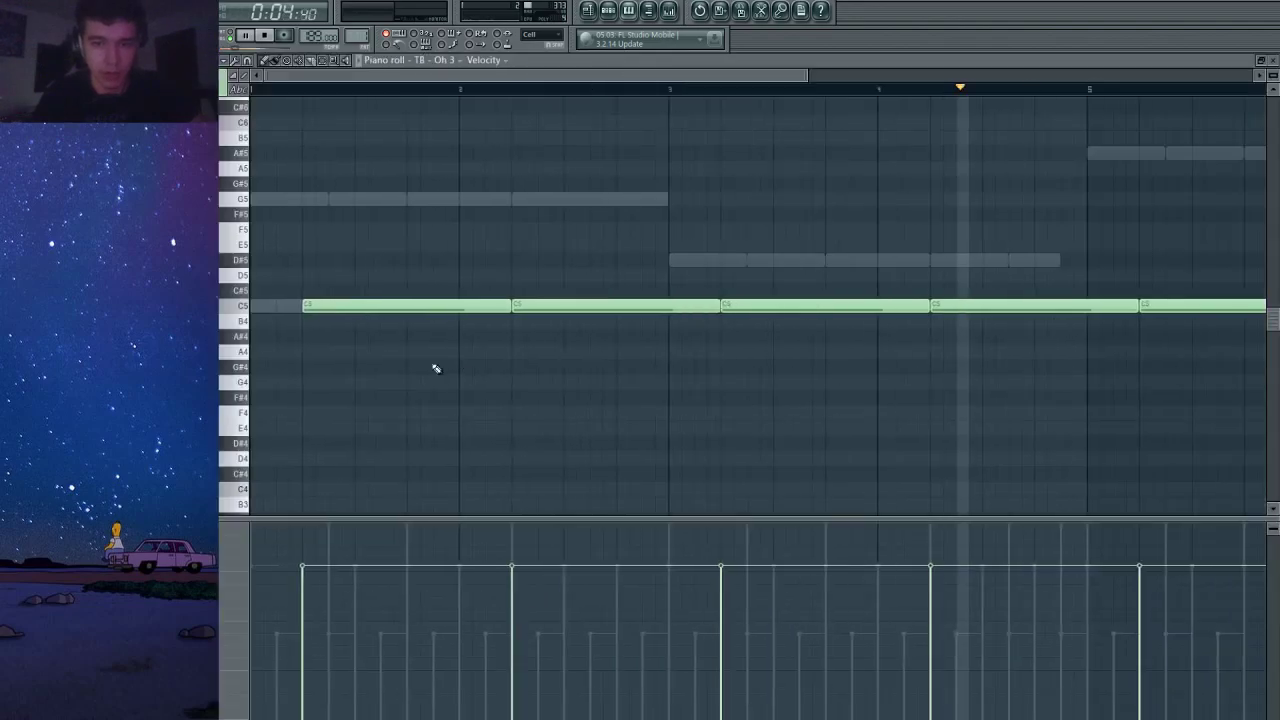
right_click(375, 306)
right_click(580, 306)
right_click(815, 306)
right_click(1038, 306)
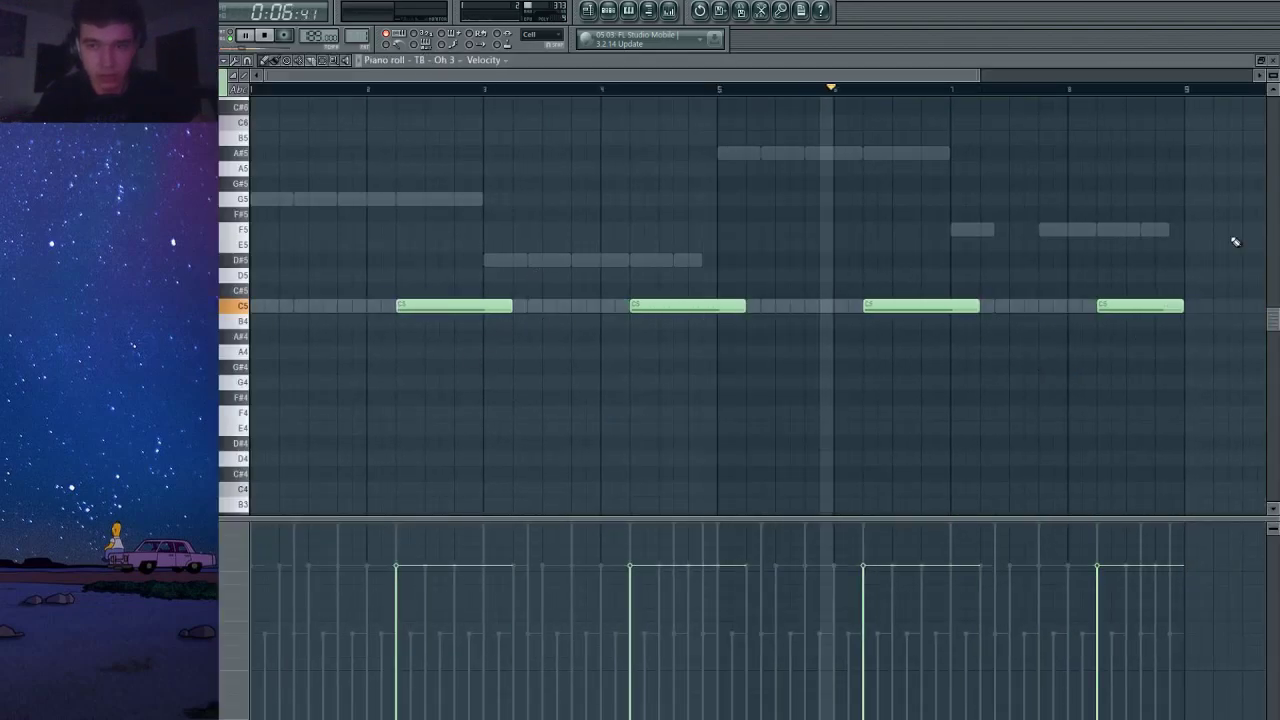
key("F7")
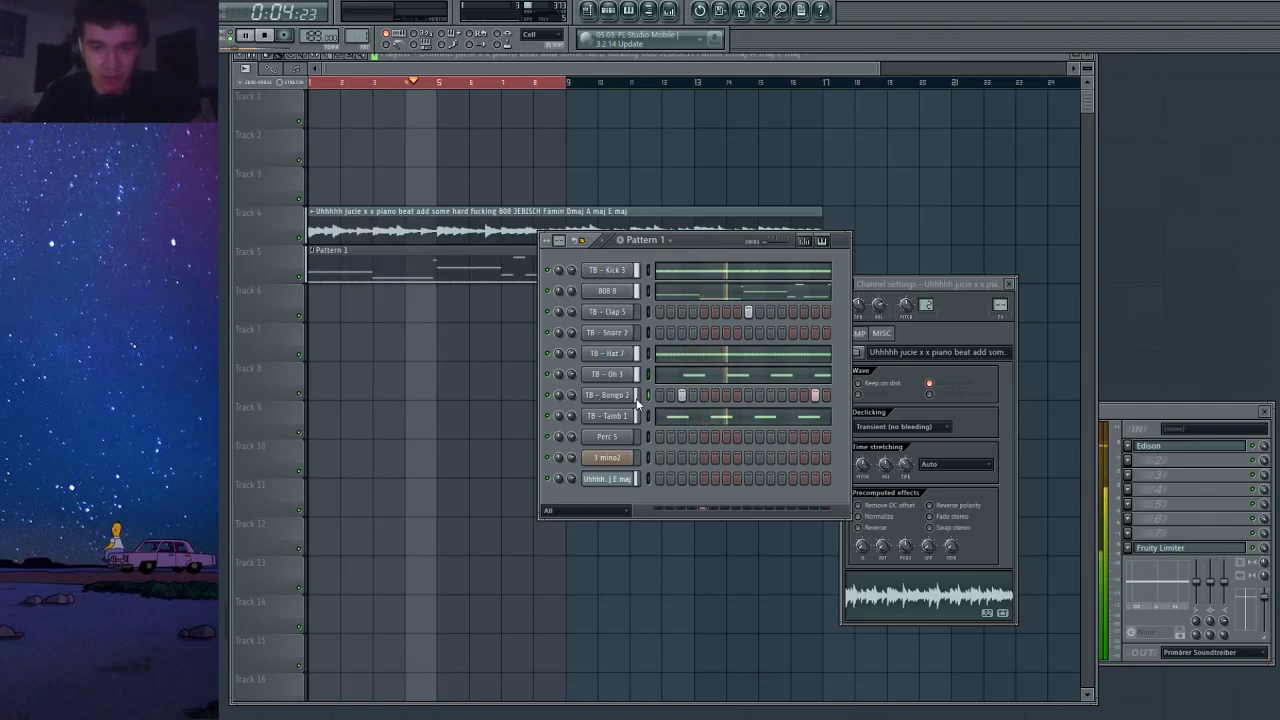
Thin out the TB - Bongo 2 notes to pairs around every second bar line, with an extra hit at the ends of bars 4 and 8.
key("F7")
scroll(554, 366, "down", 5)
right_click(306, 308)
key("space")
key("space")
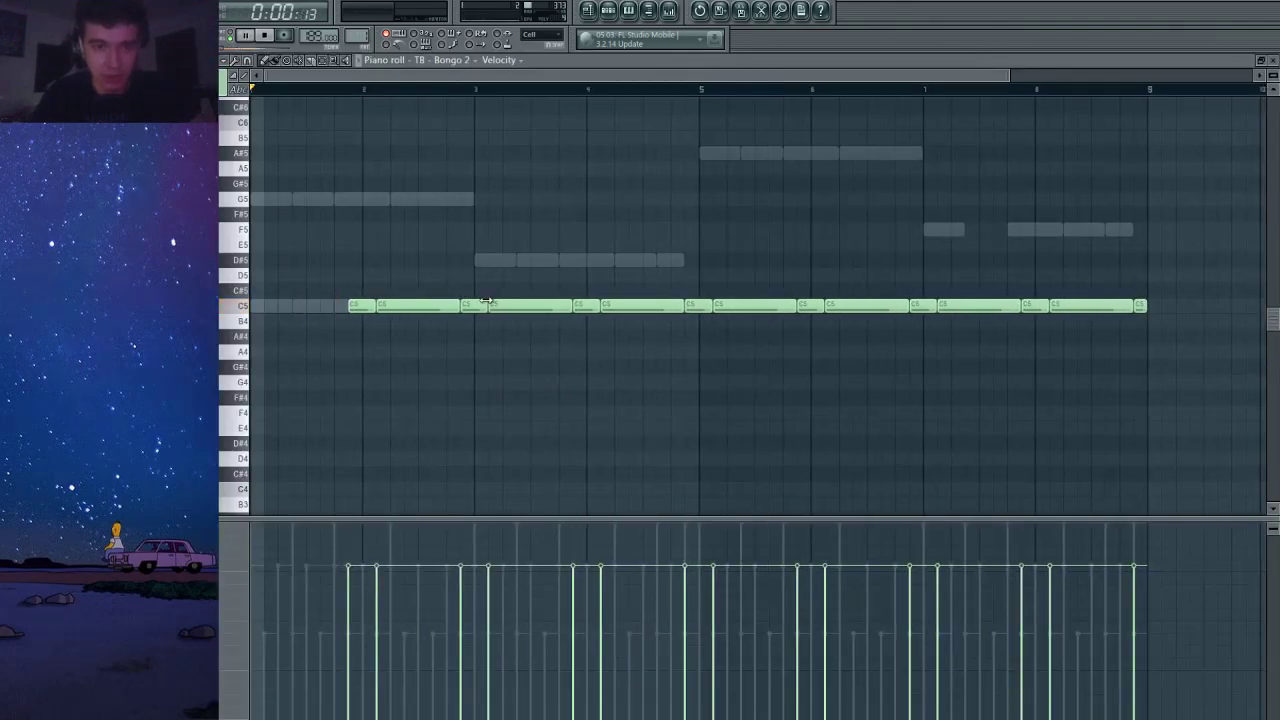
right_click(482, 305)
right_click(510, 308)
right_click(750, 305)
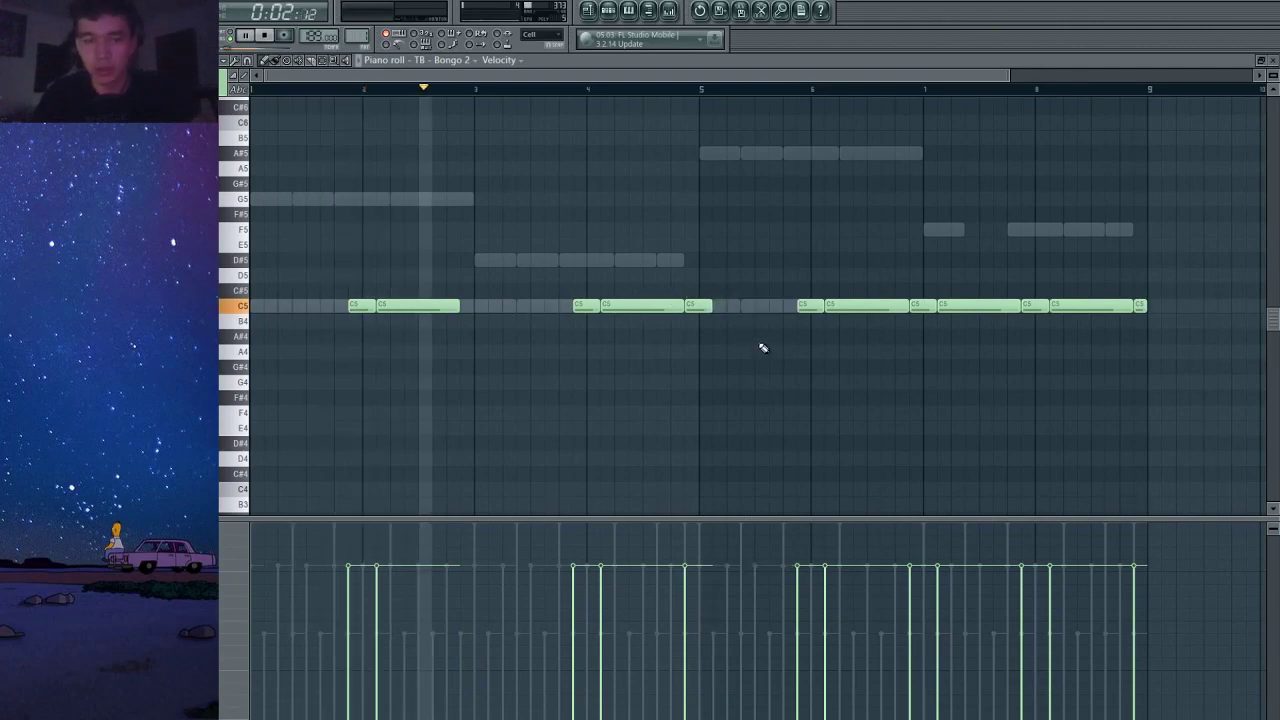
right_click(922, 305)
right_click(960, 305)
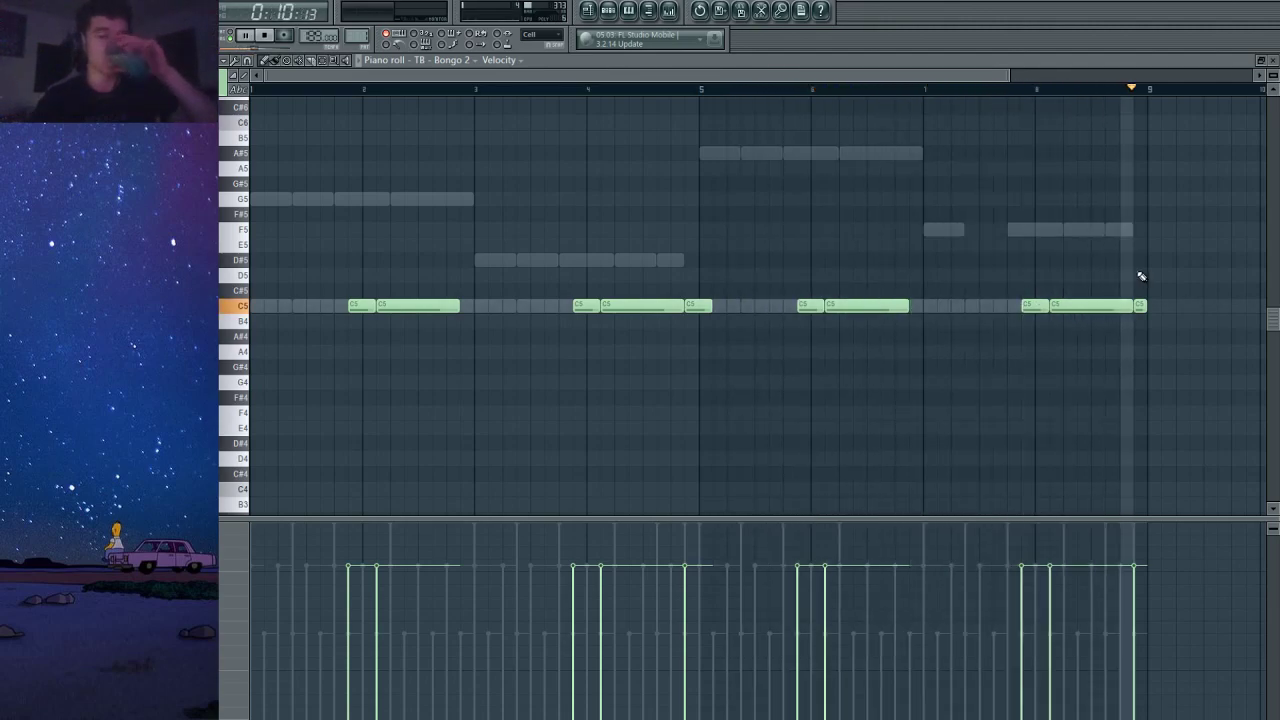
left_click(1273, 61)
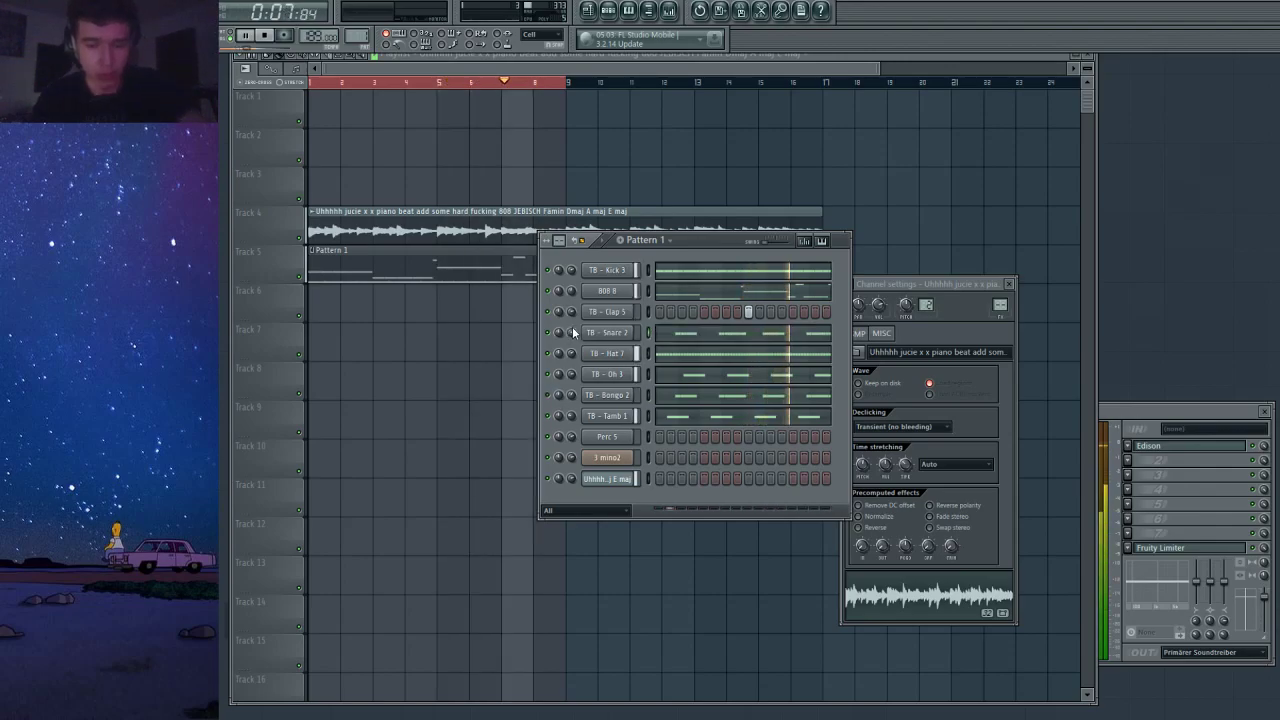
Cut all notes from the TB - Snare 2 channel.
key("ctrl+x")
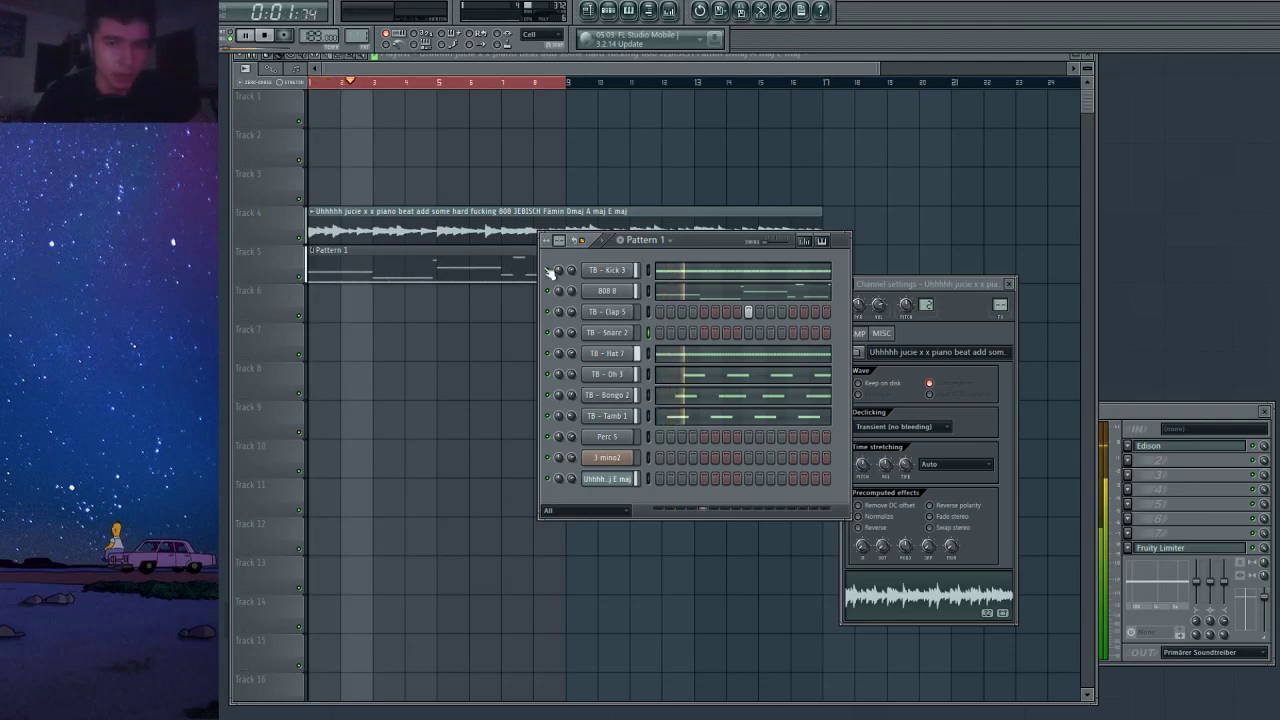
Route the piano sample to mixer track 4 and name the track after the sample.
left_click(669, 9)
left_click(669, 10)
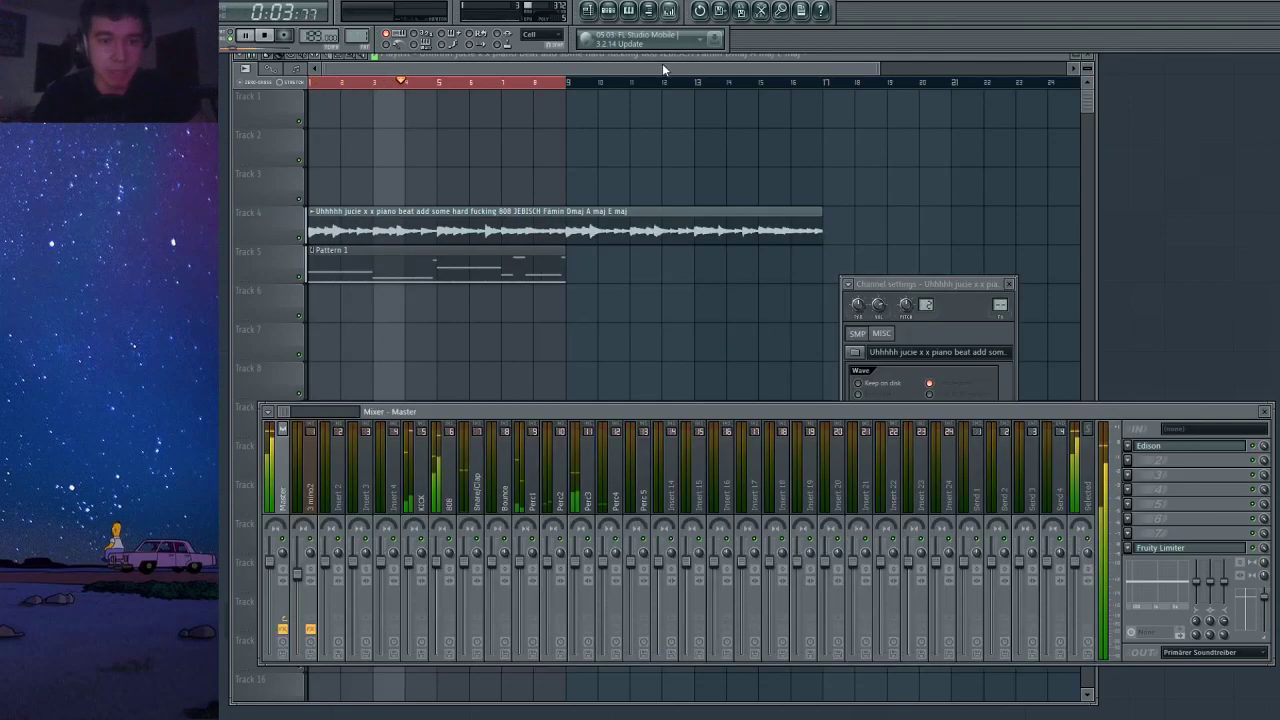
key("ctrl+l")
key("space")
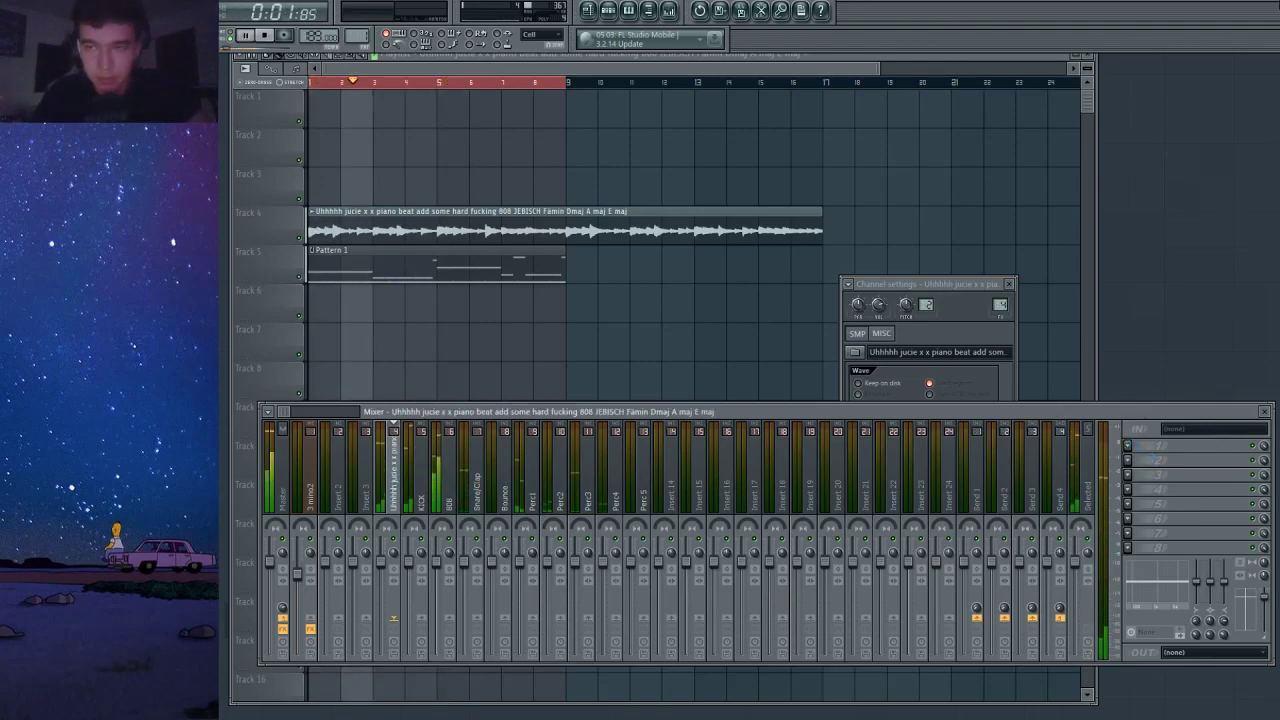
Load Fruity Parametric EQ 2 into the first effect slot of the piano sample's mixer track.
left_click(1152, 512)
left_click(1131, 460)
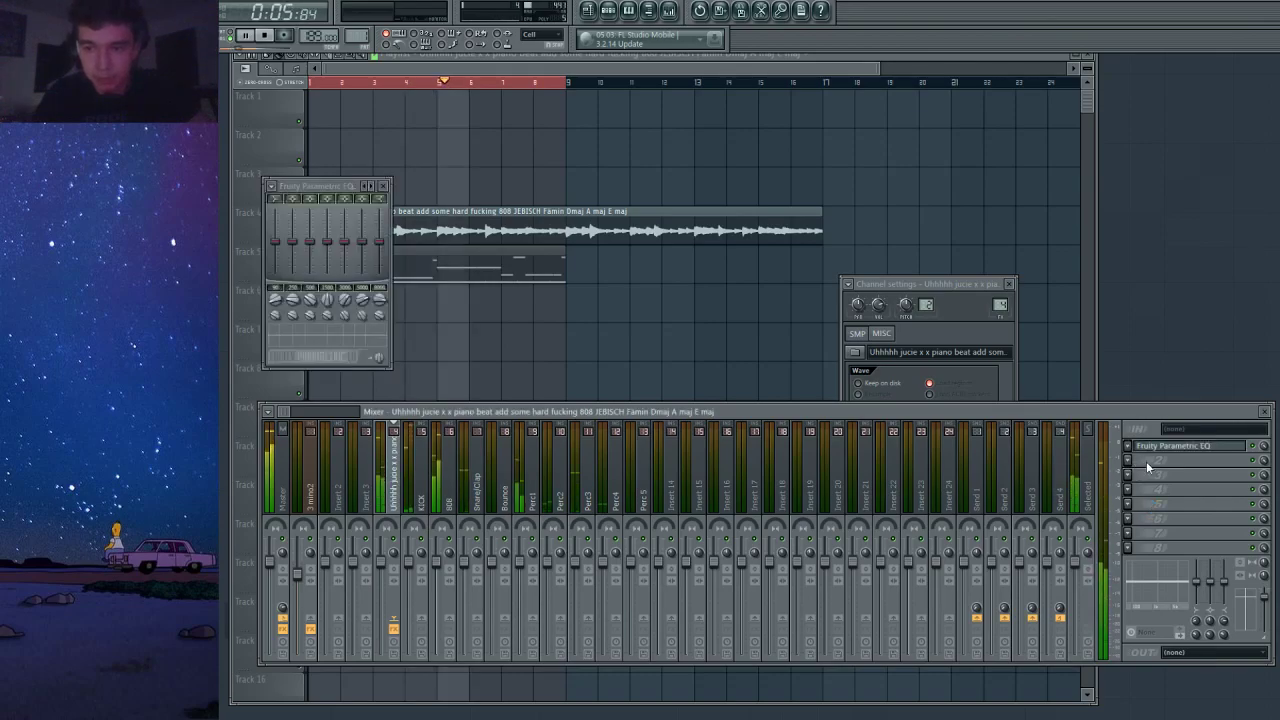
left_click(1152, 530)
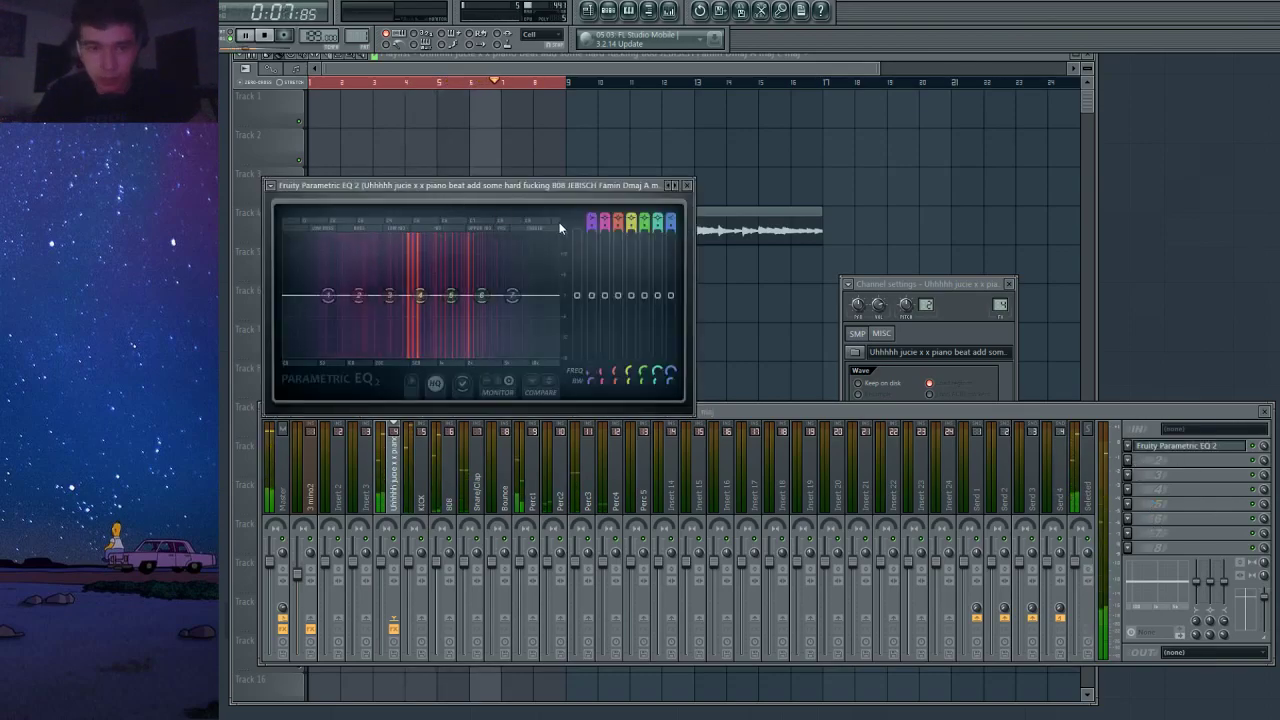
Change the filter shape of the piano EQ's first band, move that band up in frequency, and shift the sixth band toward the highs.
left_click_drag(590, 215, 590, 220)
left_click_drag(328, 296, 383, 313)
left_click_drag(482, 296, 557, 305)
left_click(687, 185)
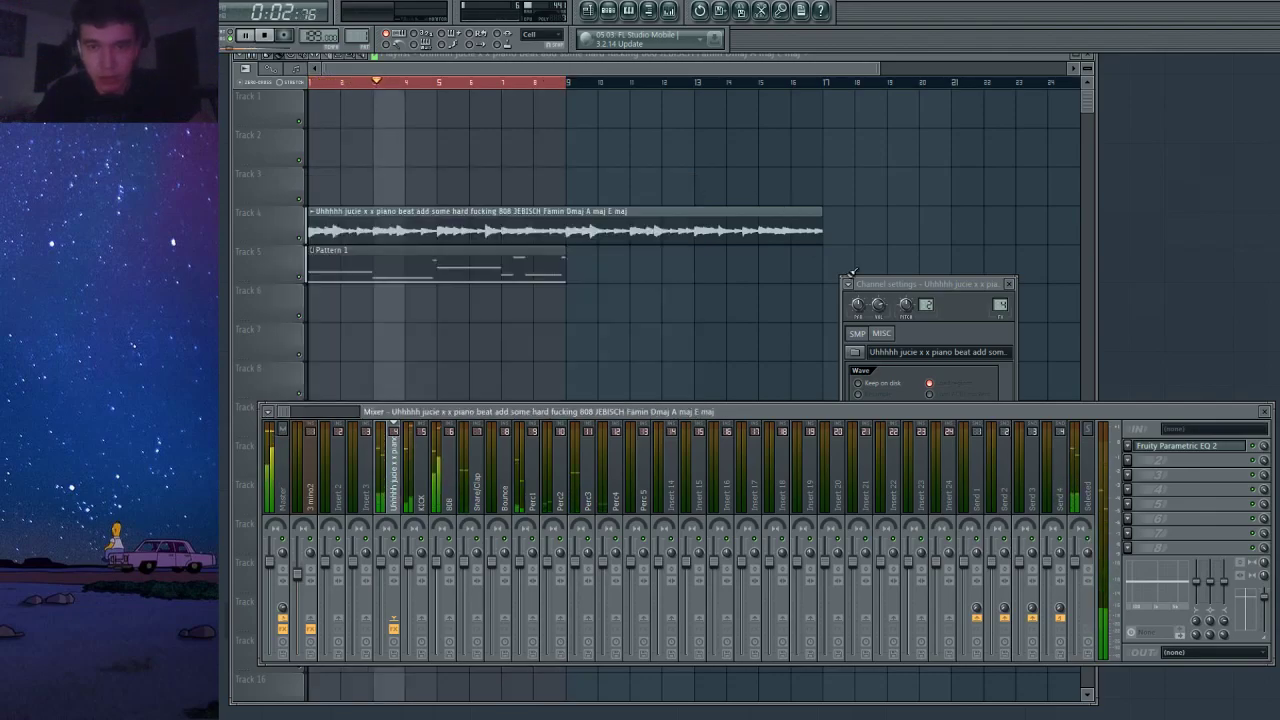
Load Fruity Reeverb 2 and Gross Beat into the second and third effect slots of the piano's mixer track.
left_click(1128, 462)
left_click(1111, 588)
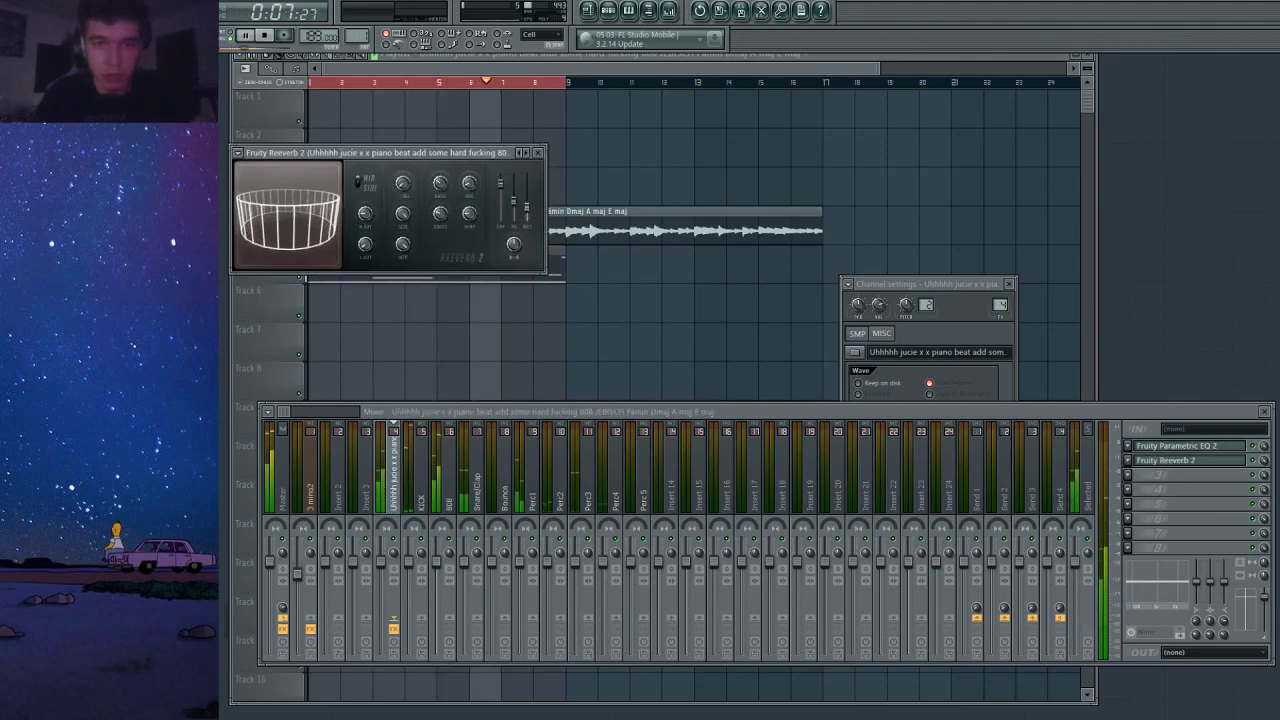
left_click(1128, 476)
left_click(1185, 37)
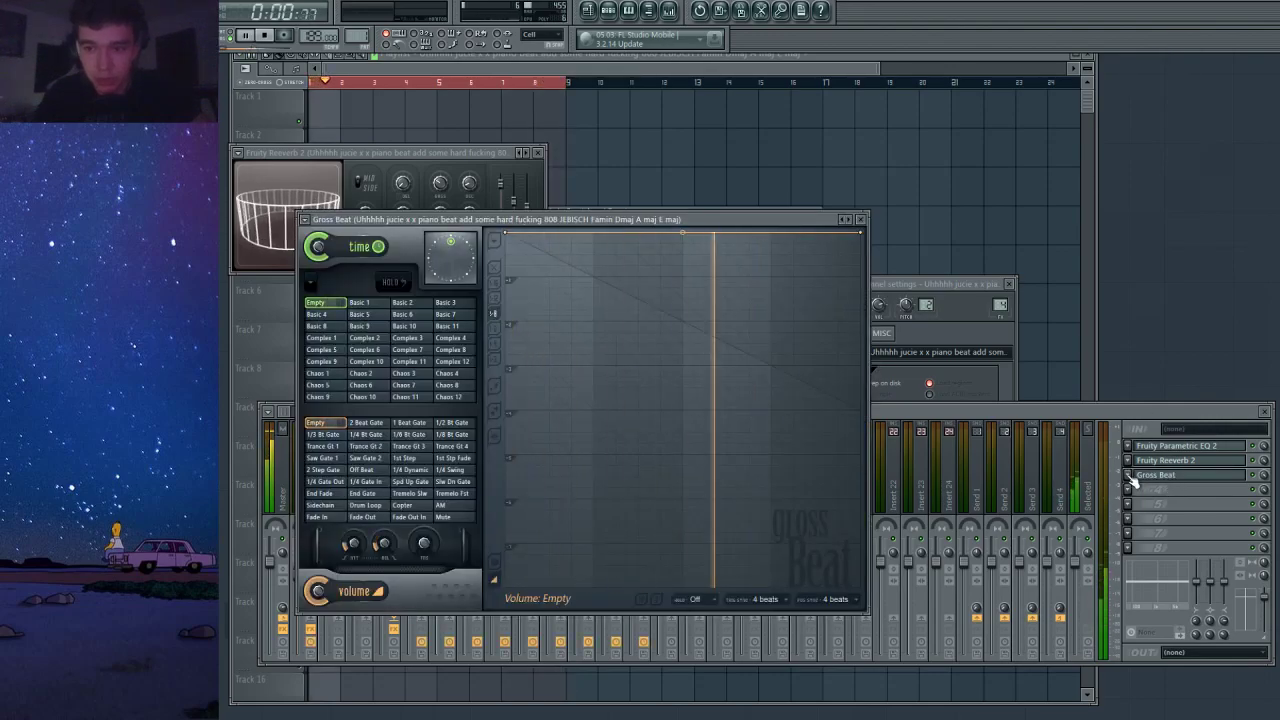
Move Gross Beat to the first effect slot of the piano track and apply its 1/2 Speed time effect.
left_click(1150, 637)
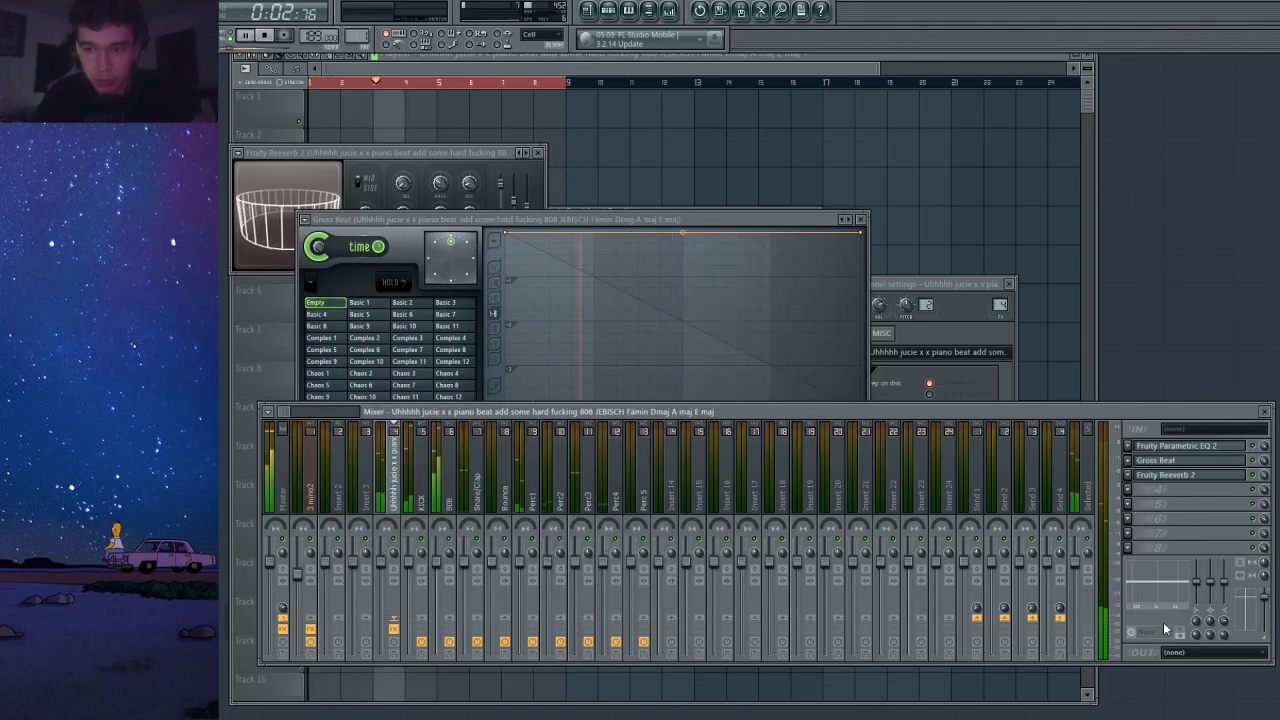
left_click_drag(1140, 460, 1160, 446)
left_click(1165, 451)
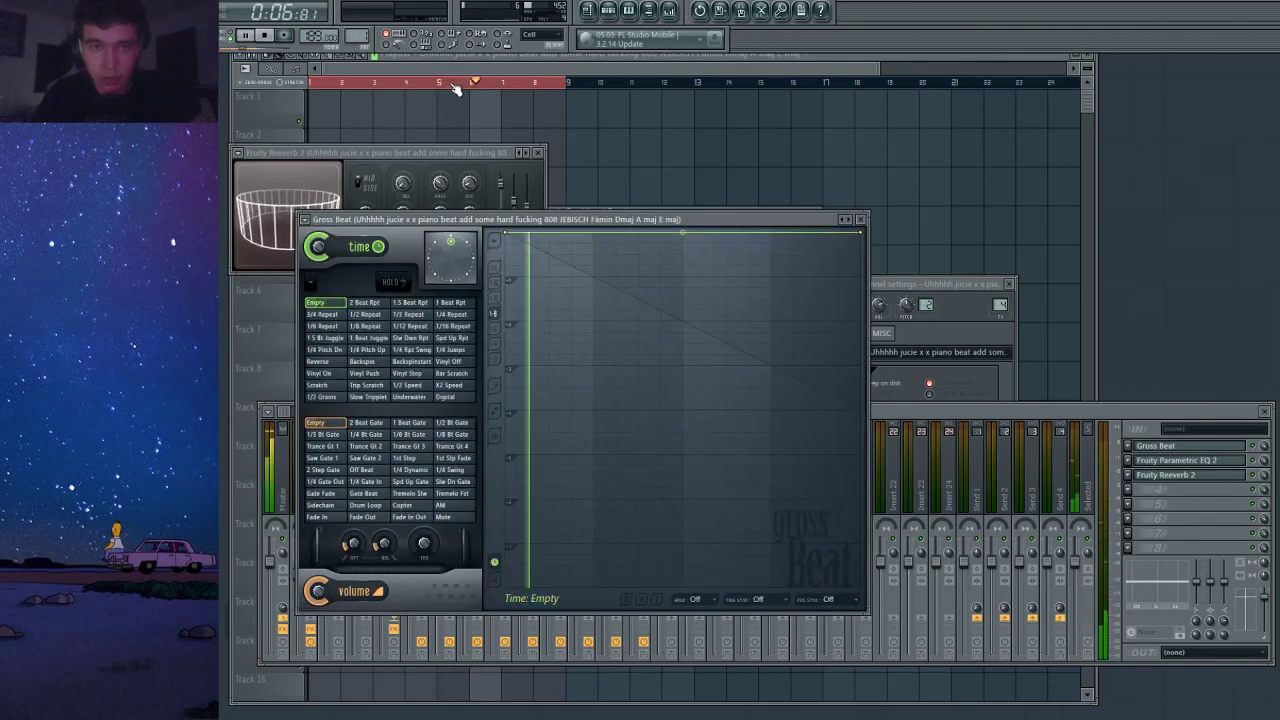
left_click(312, 83)
left_click(411, 385)
key("space")
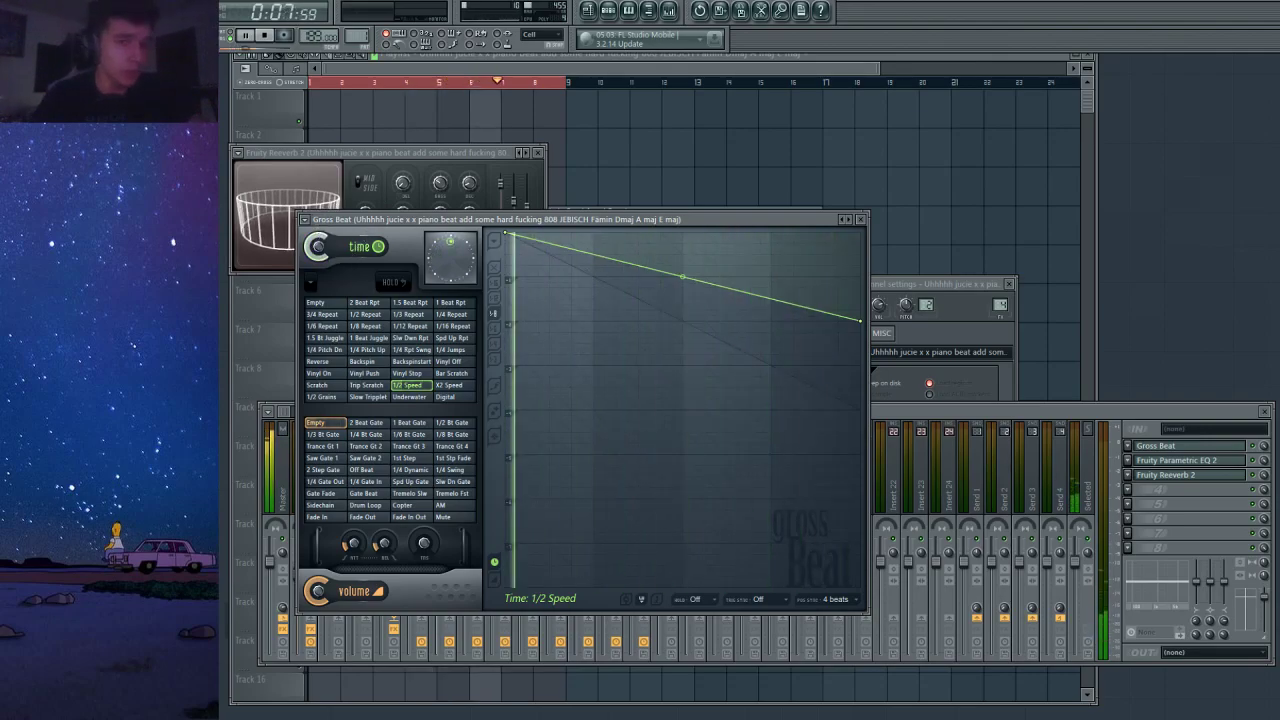
left_click(863, 220)
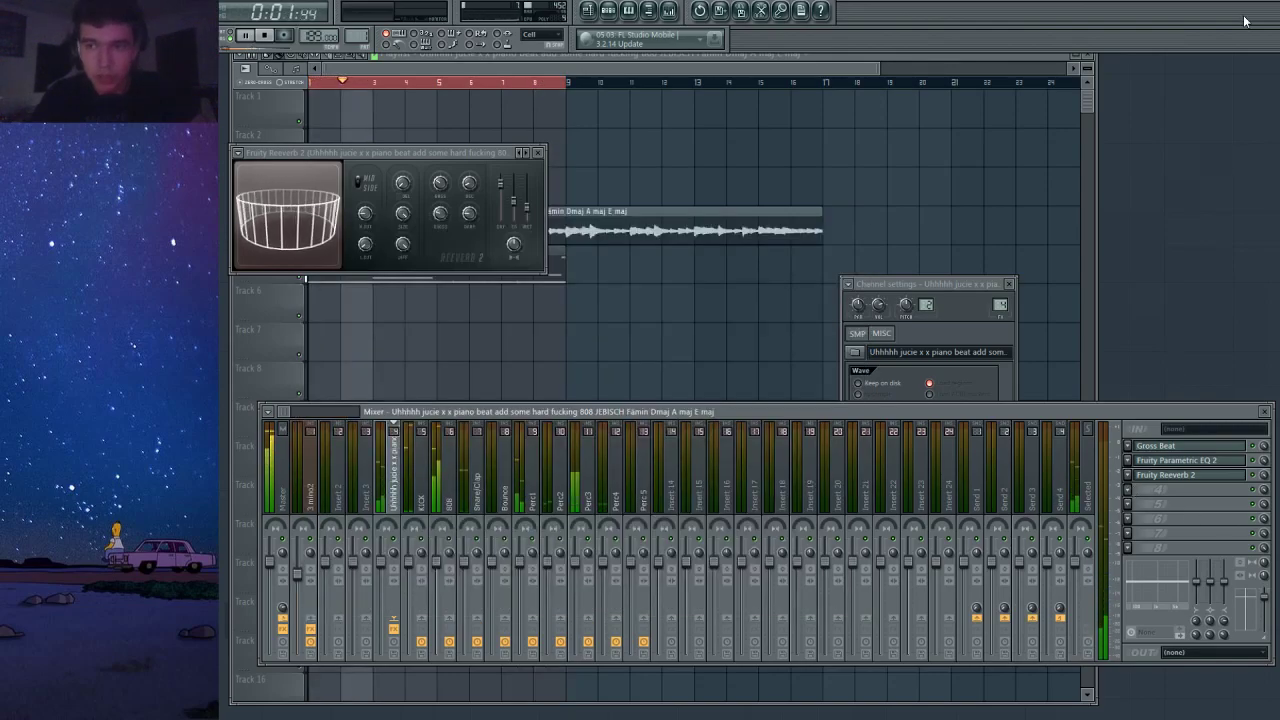
Add a second Gross Beat with the Ups time effect to the piano track's fourth slot, and slightly lower the piano and 808 faders.
left_click(1222, 37)
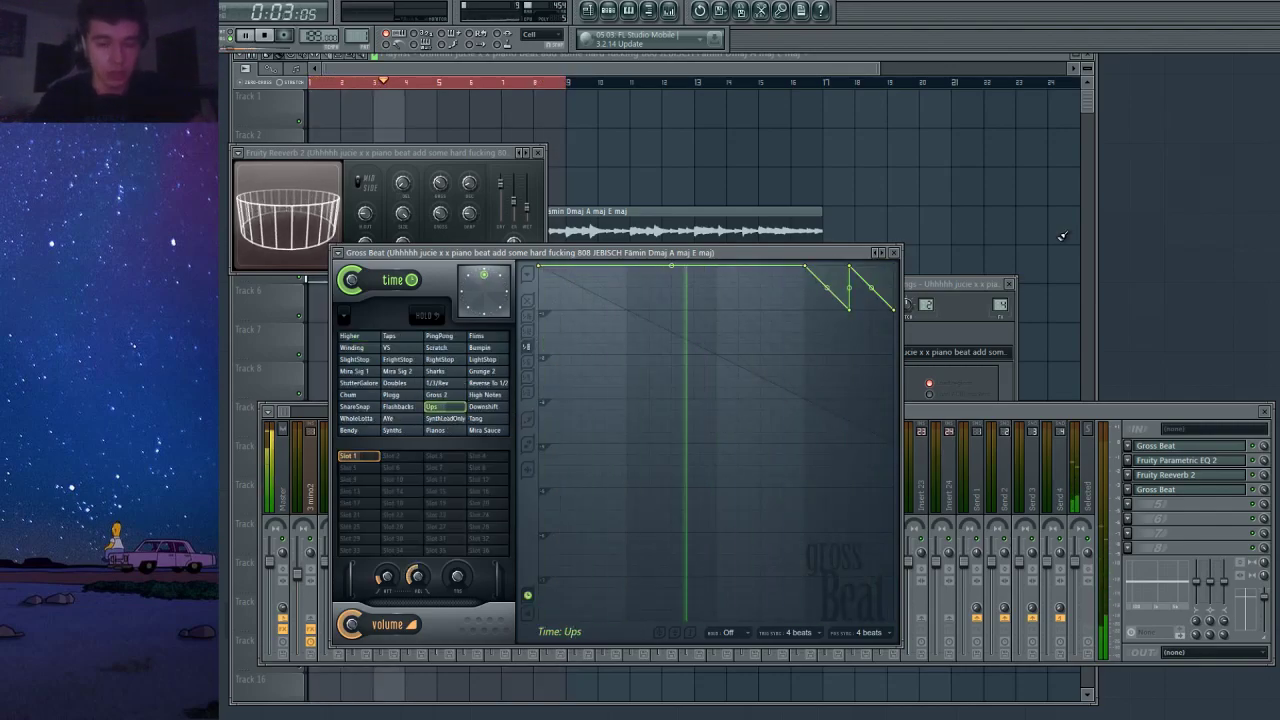
left_click(894, 257)
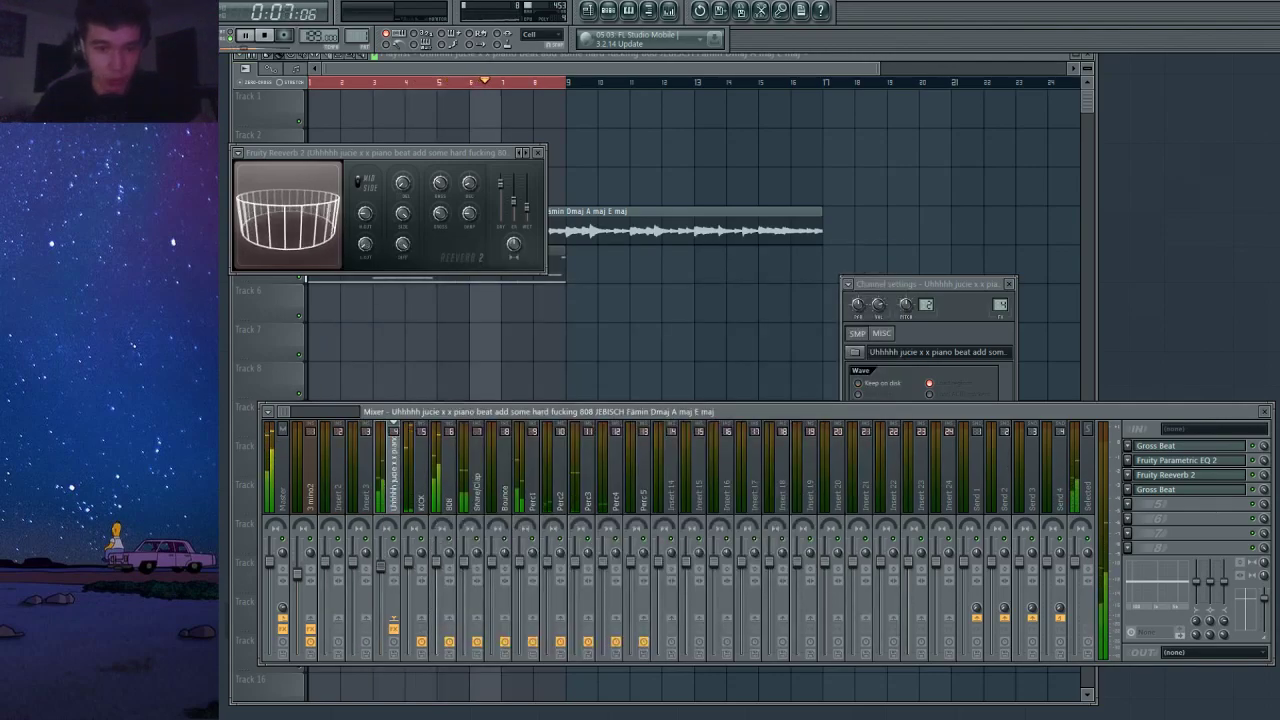
left_click_drag(436, 562, 436, 574)
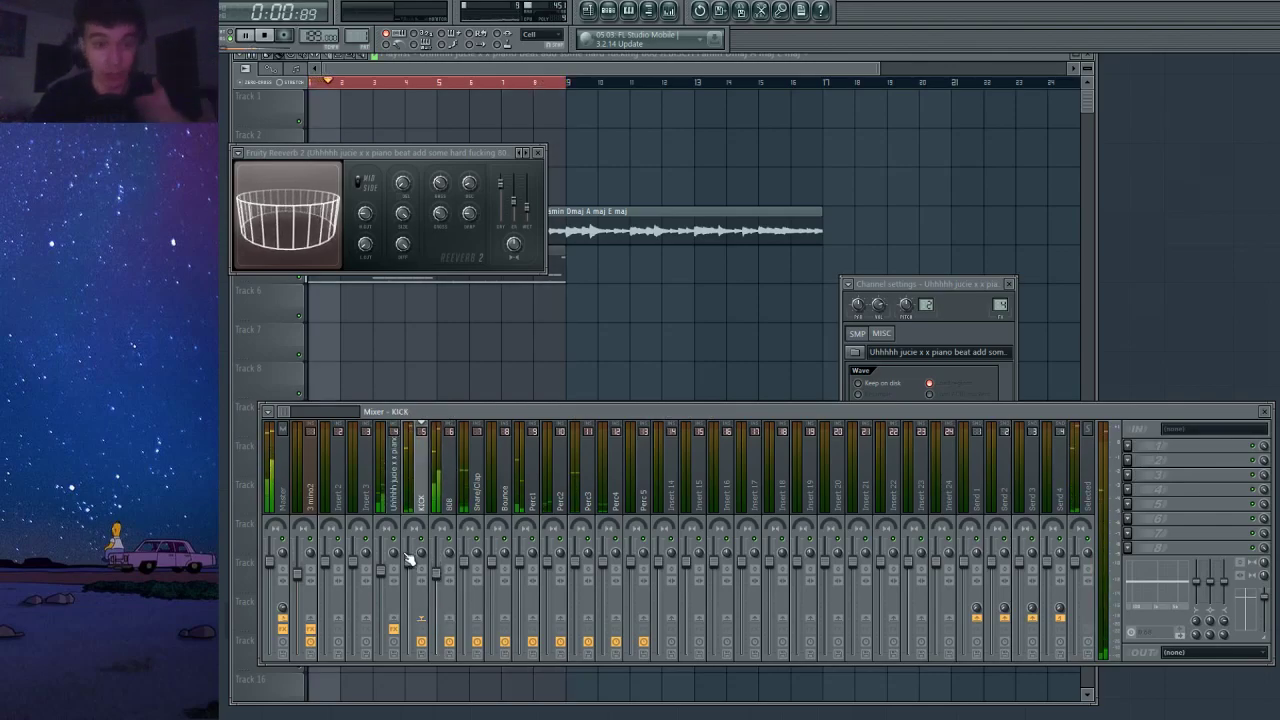
Open the TB - Kick 3 notes with their pan values shown and select all of them.
left_click(607, 8)
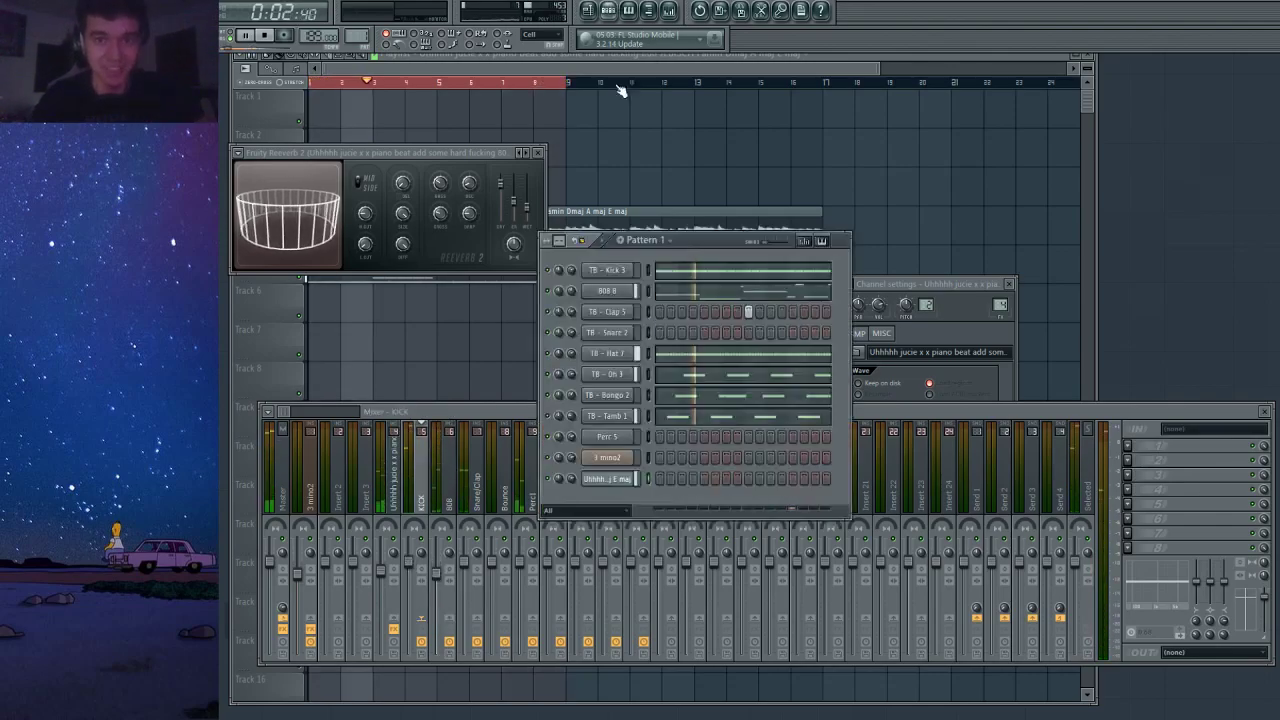
left_click(715, 308)
left_click(488, 62)
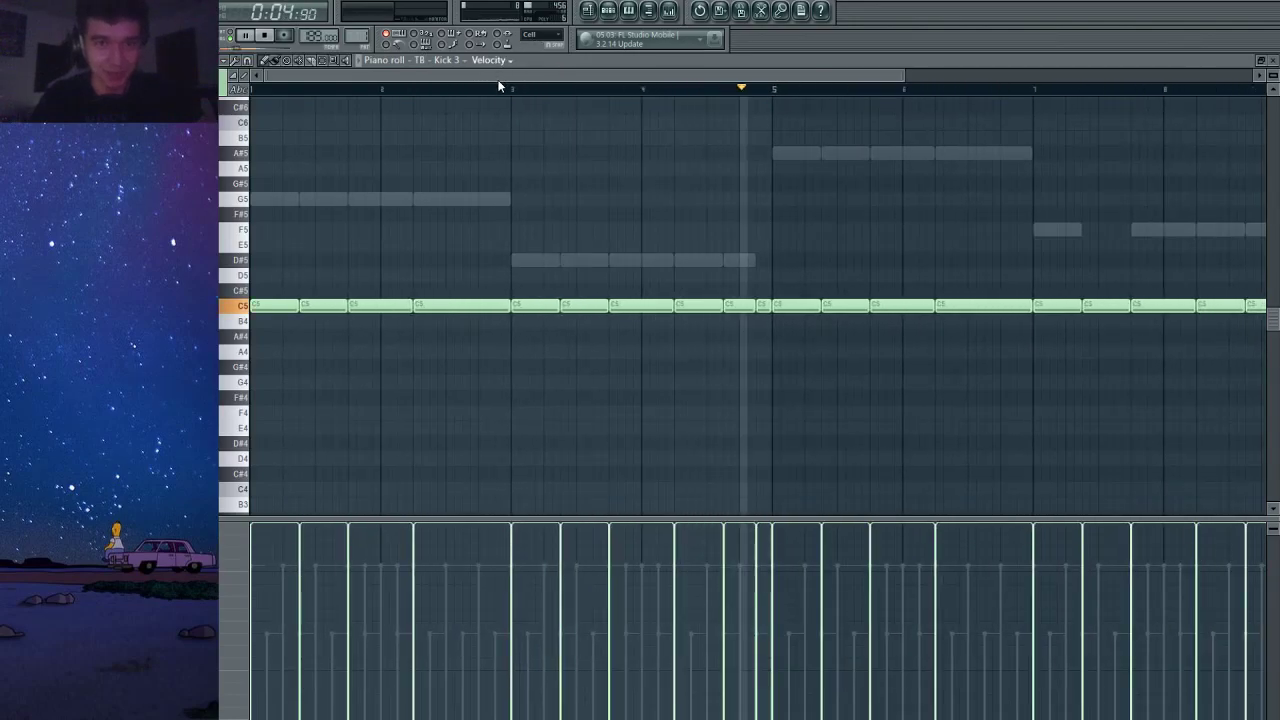
left_click(500, 82)
scroll(527, 212, "down", 2)
key("ctrl+a")
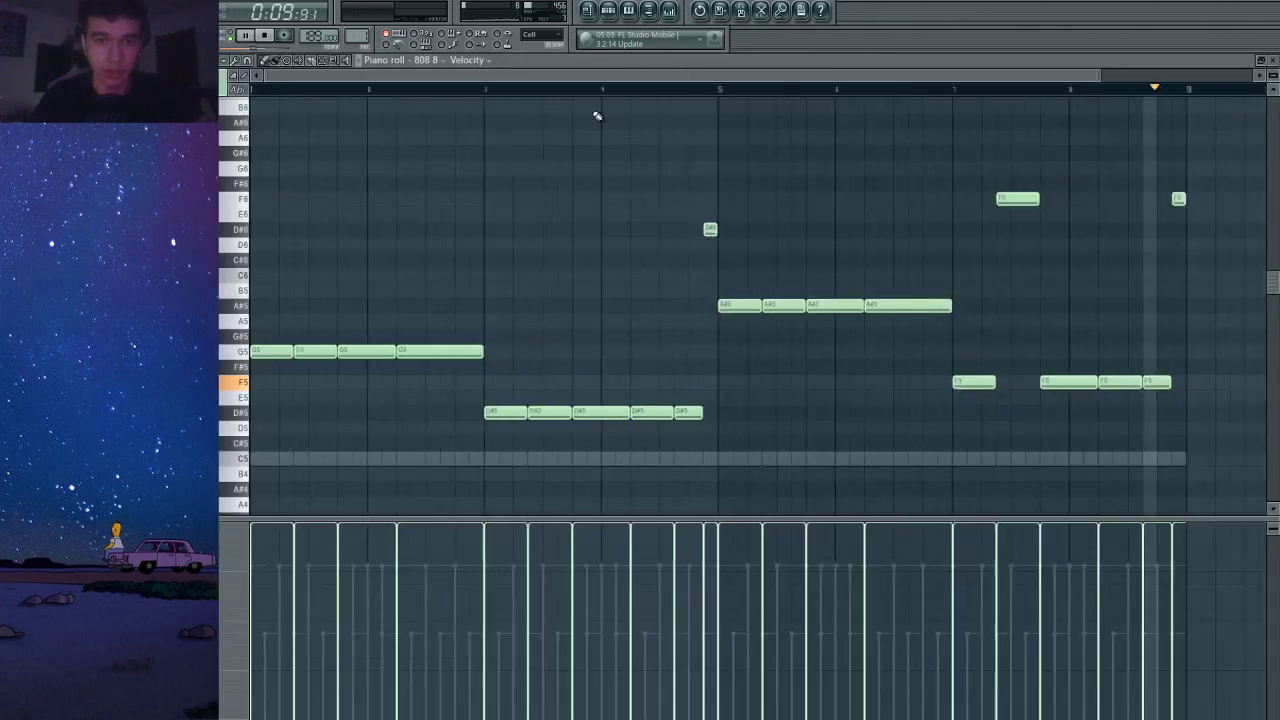
Show the pan values of the 808 B notes and center the panning of all of them.
scroll(597, 117, "down", 2)
left_click(481, 58)
left_click(493, 84)
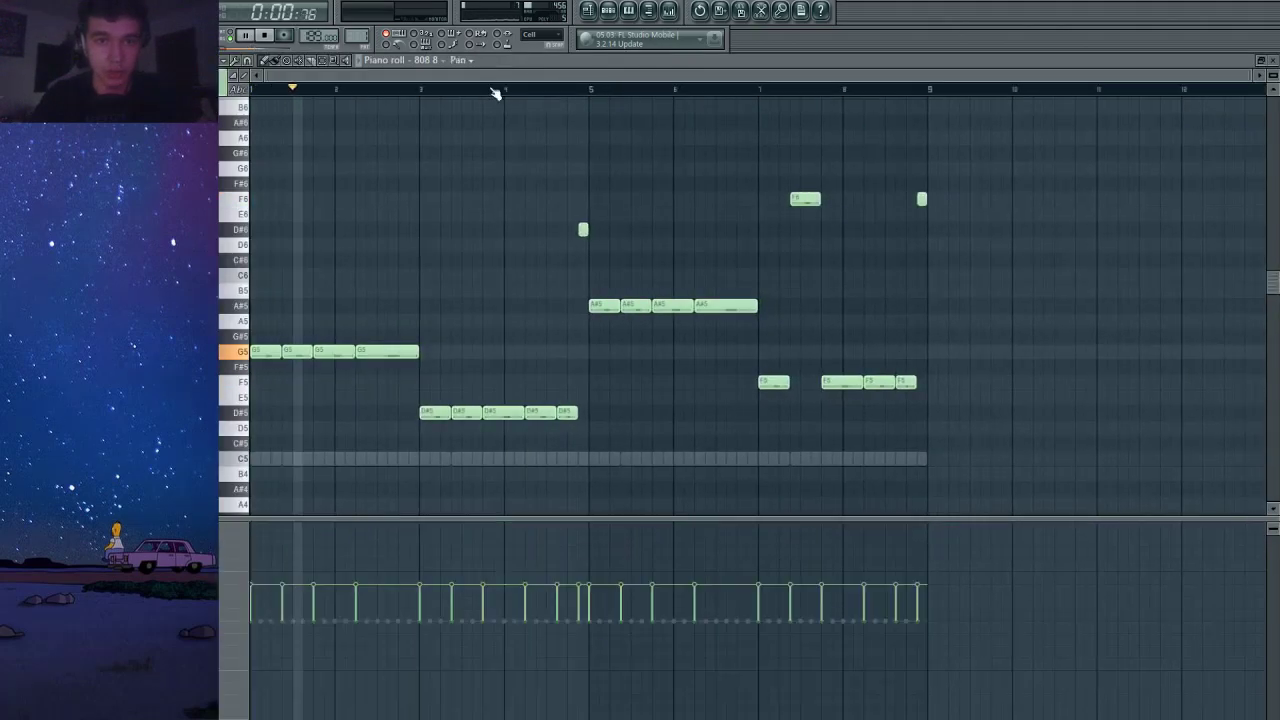
key("ctrl+a")
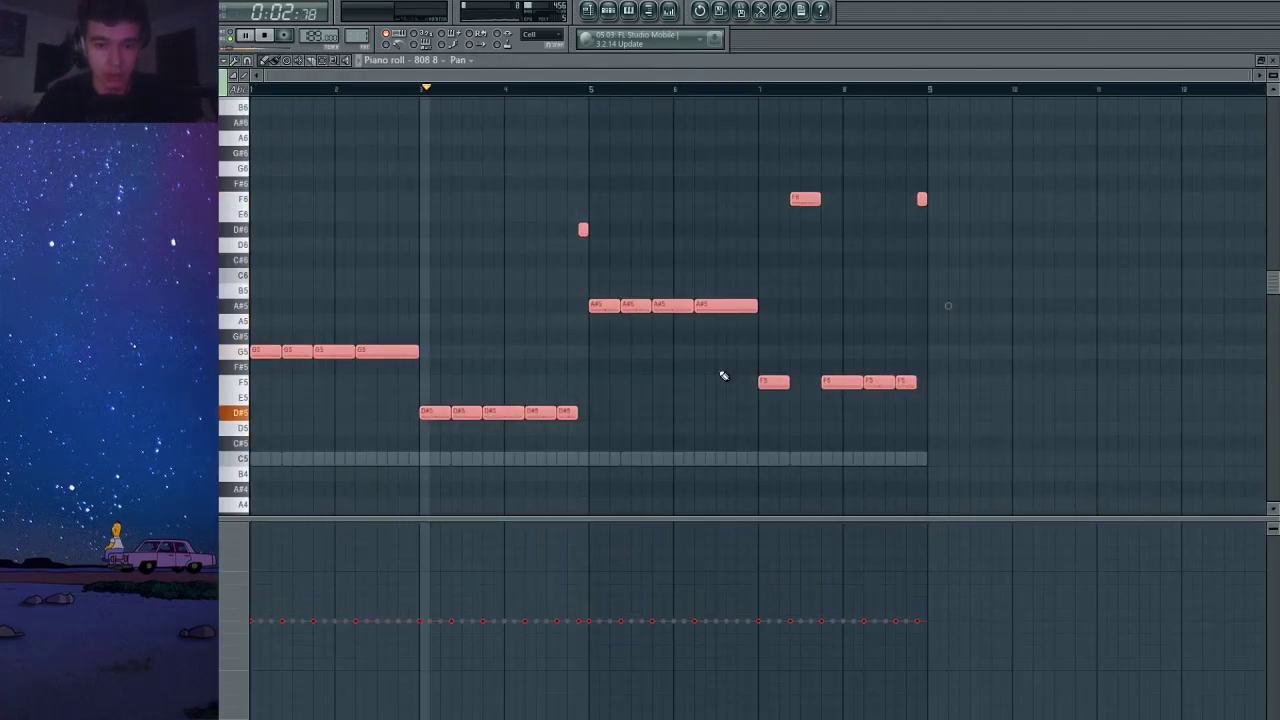
left_click(1272, 62)
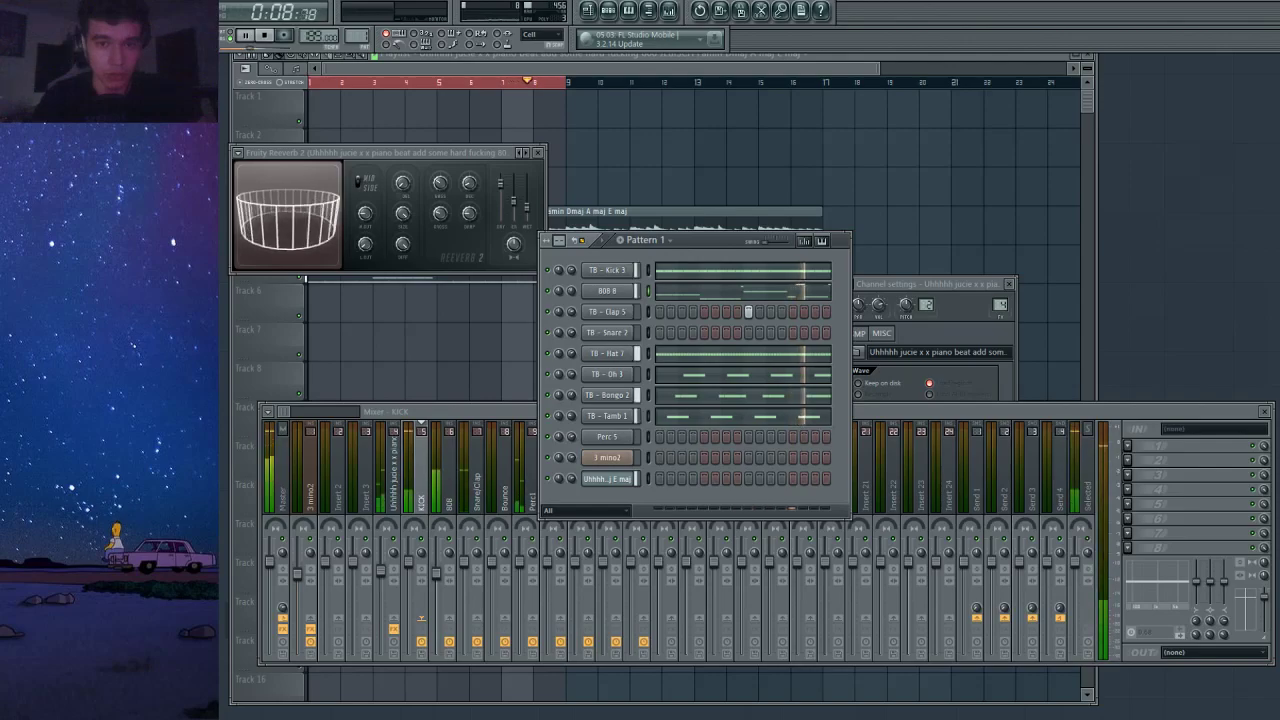
Move the Pattern 1 clip in the playlist so it starts at bar 9.
left_click(272, 462)
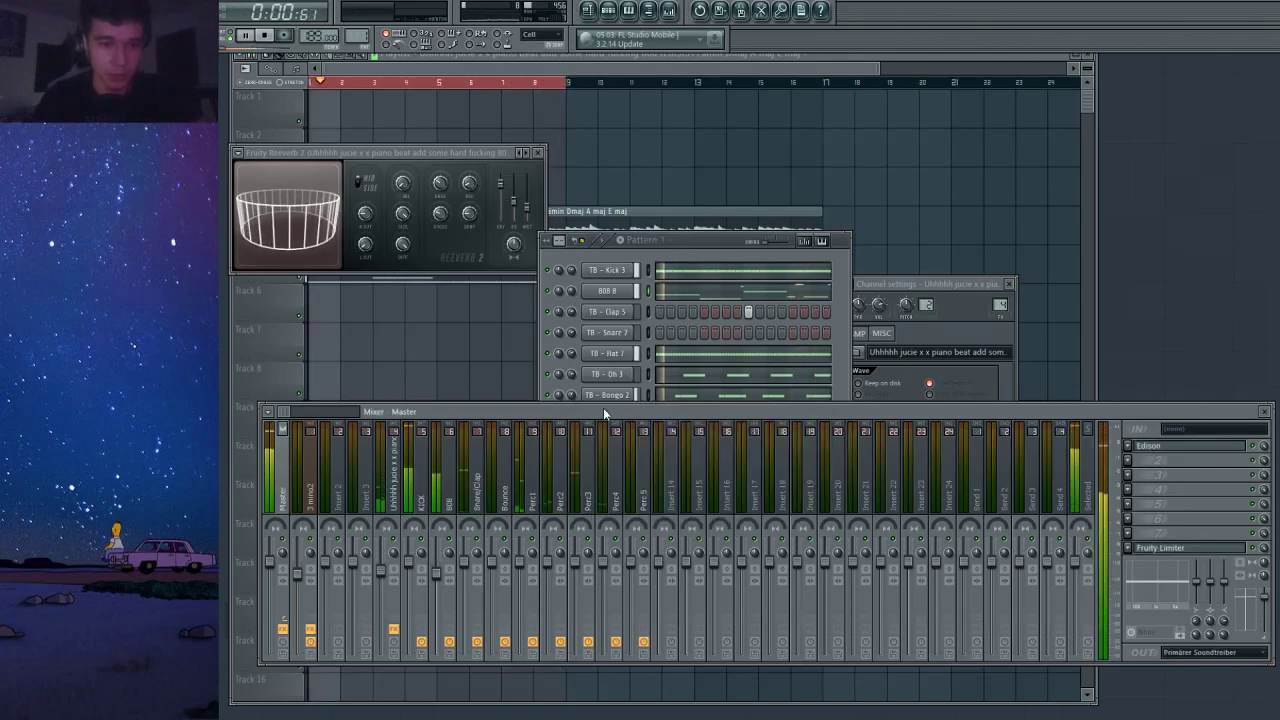
left_click(402, 59)
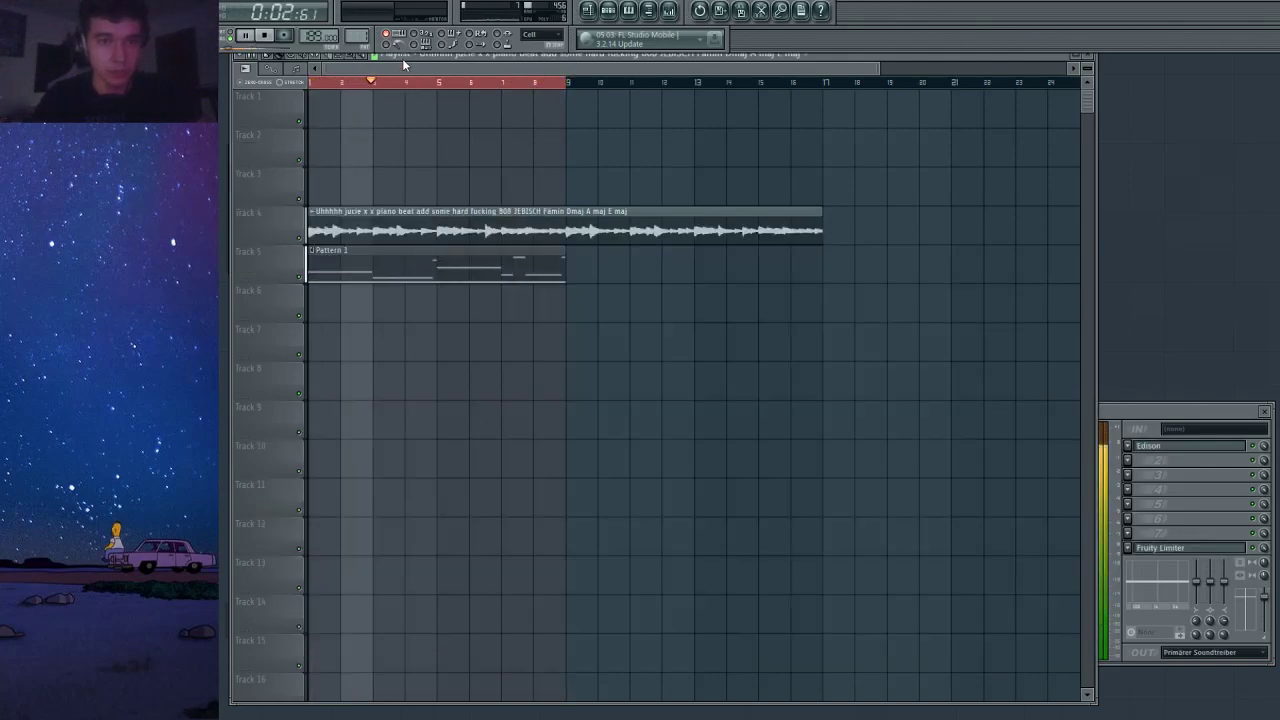
scroll(403, 190, "down", 1)
key("space")
left_click_drag(378, 262, 571, 274)
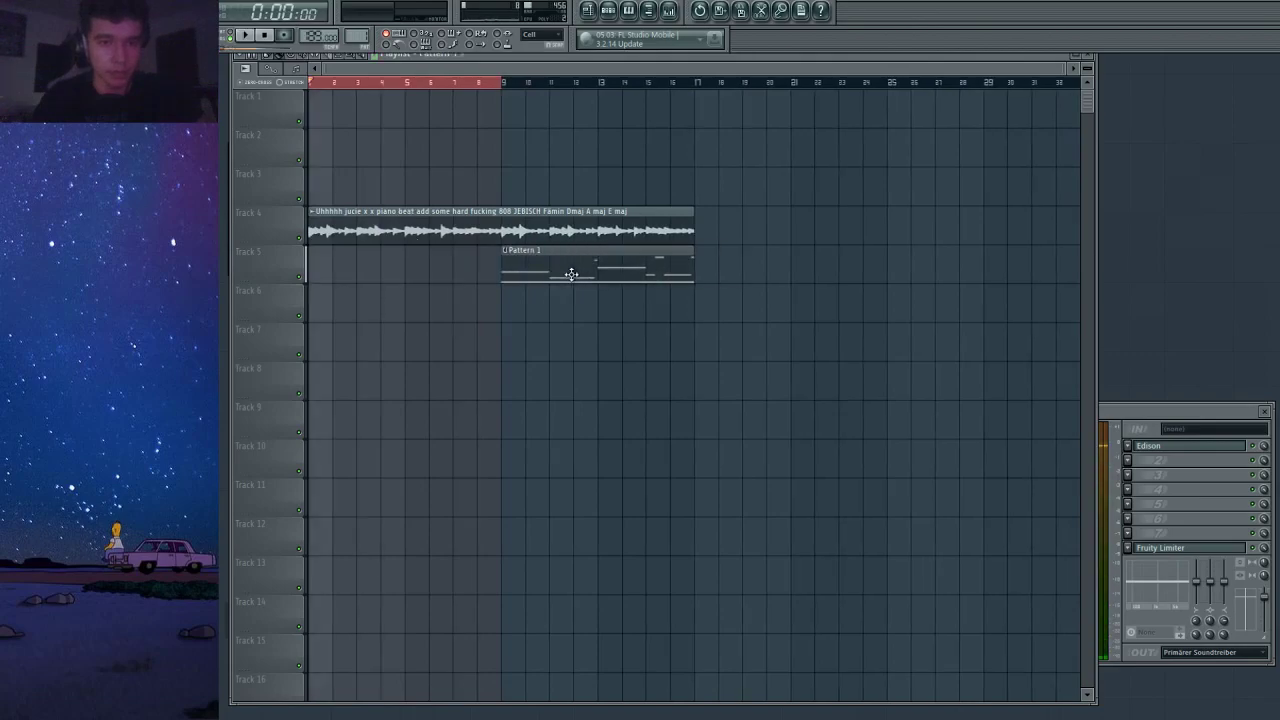
Automate the time mix of the piano's first Gross Beat and shape the envelope to stay high and fall just before bar 9.
left_click(669, 10)
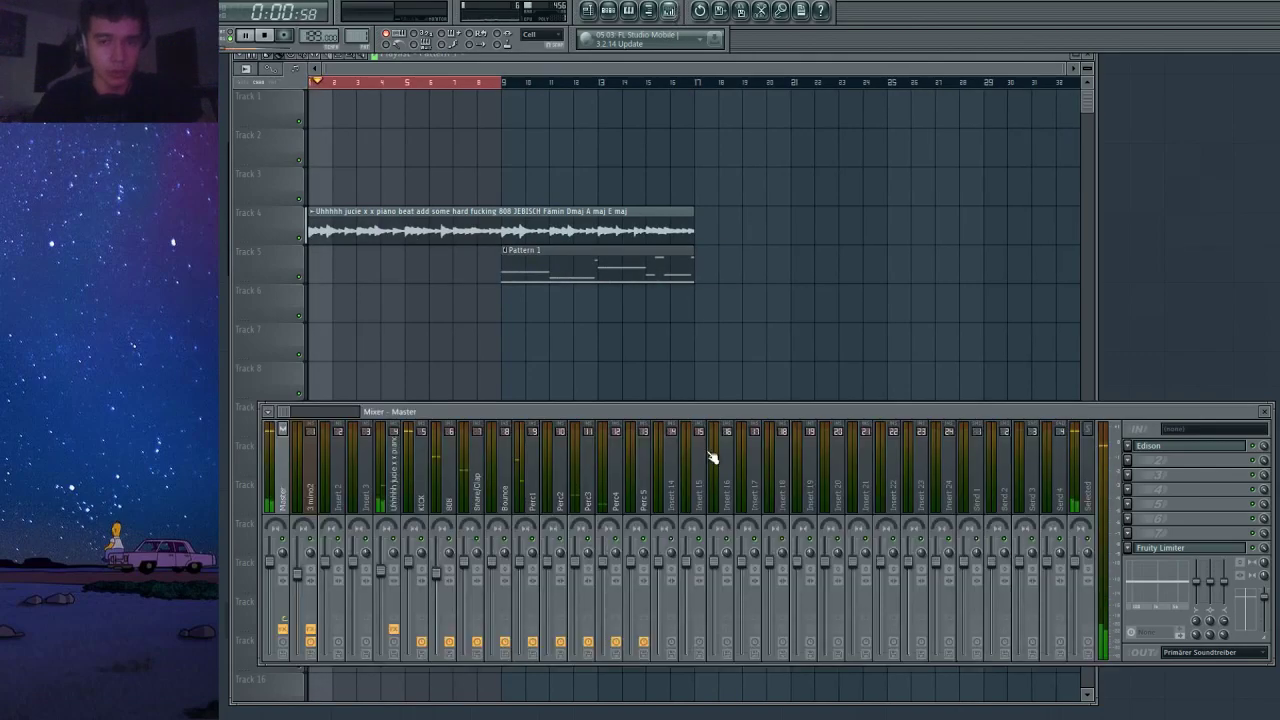
left_click(393, 484)
left_click(1160, 445)
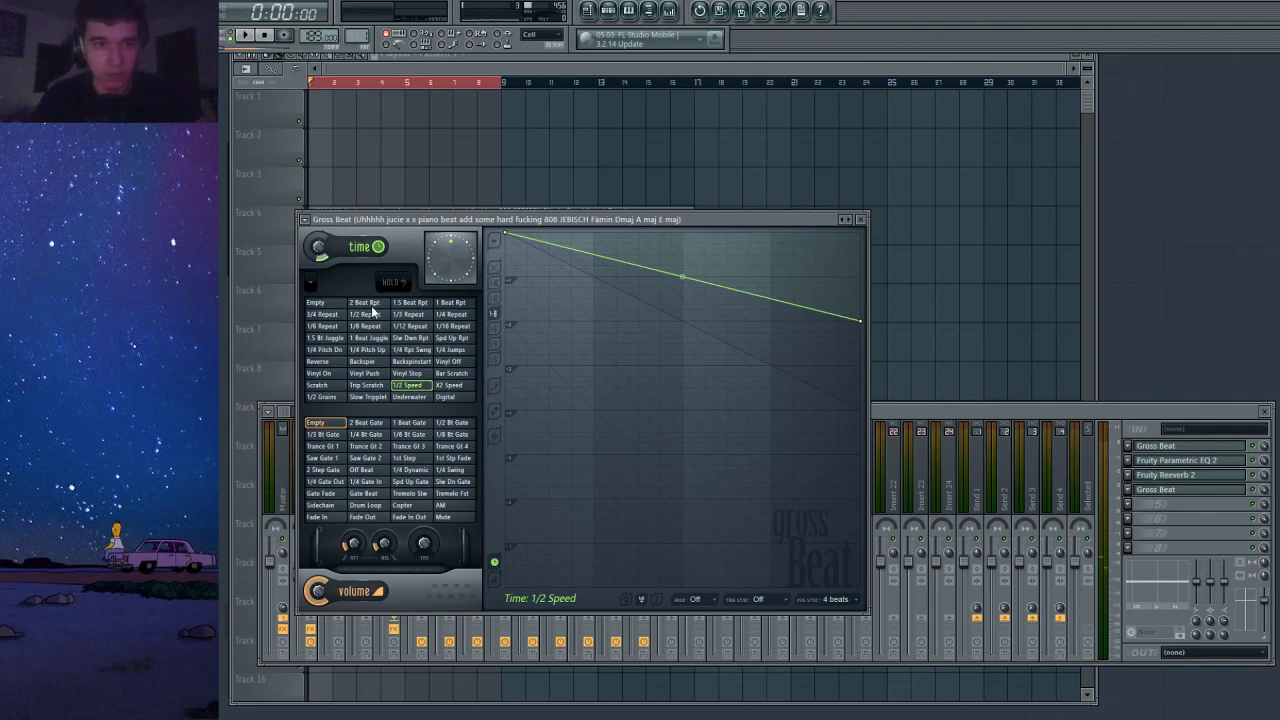
left_click_drag(369, 320, 373, 94)
left_click_drag(306, 122, 290, 167)
left_click_drag(463, 133, 488, 140)
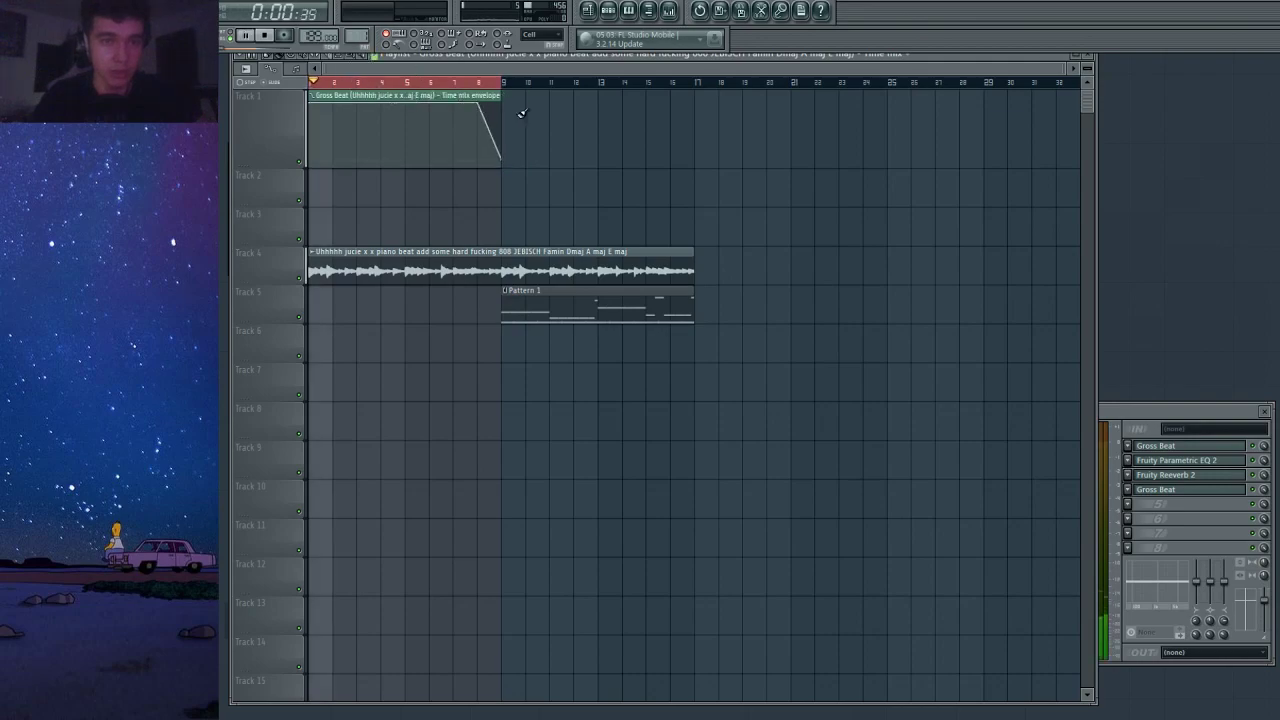
left_click(563, 307)
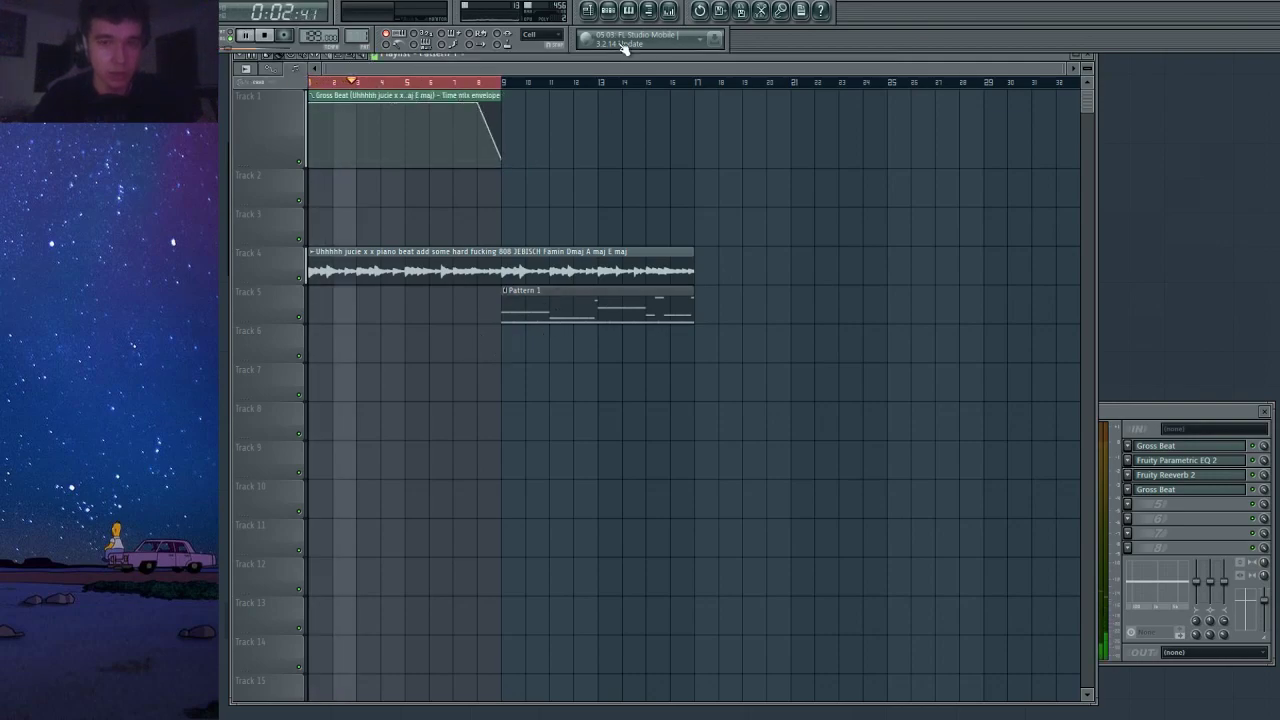
Create an automation clip for the time mix of the second Gross Beat on the piano track.
left_click(648, 10)
left_click(1160, 490)
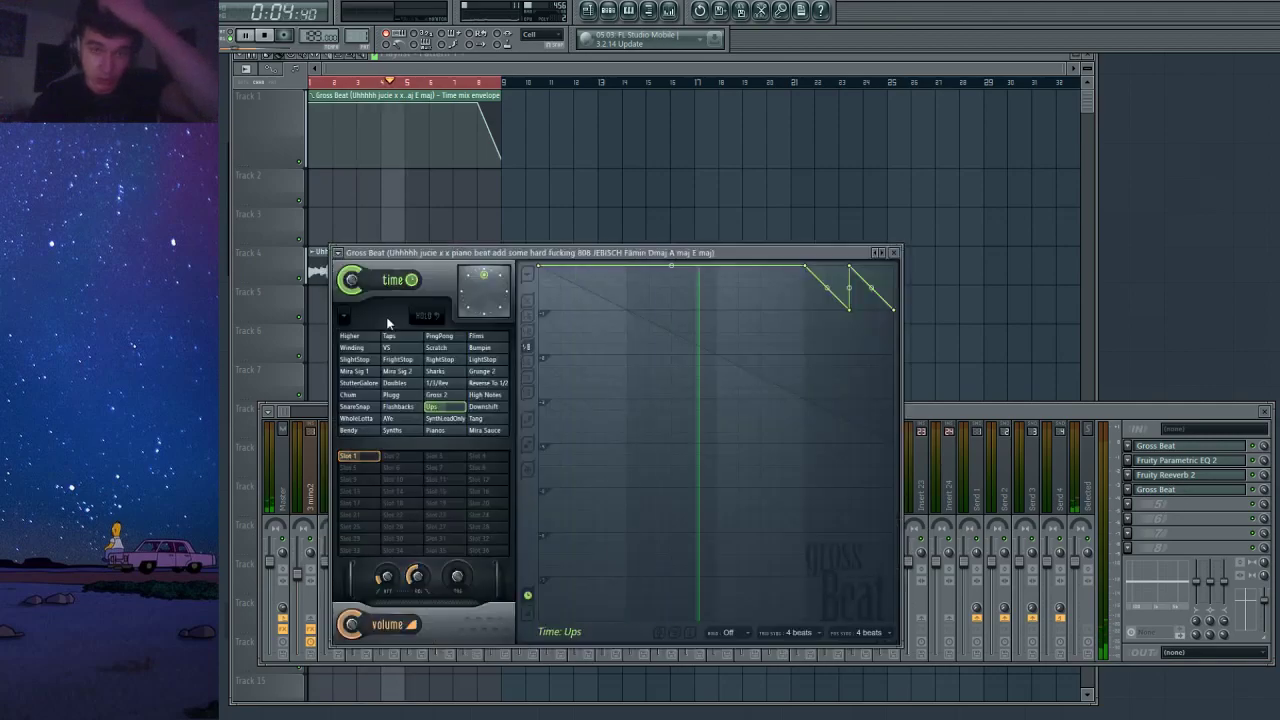
right_click(355, 287)
left_click(409, 373)
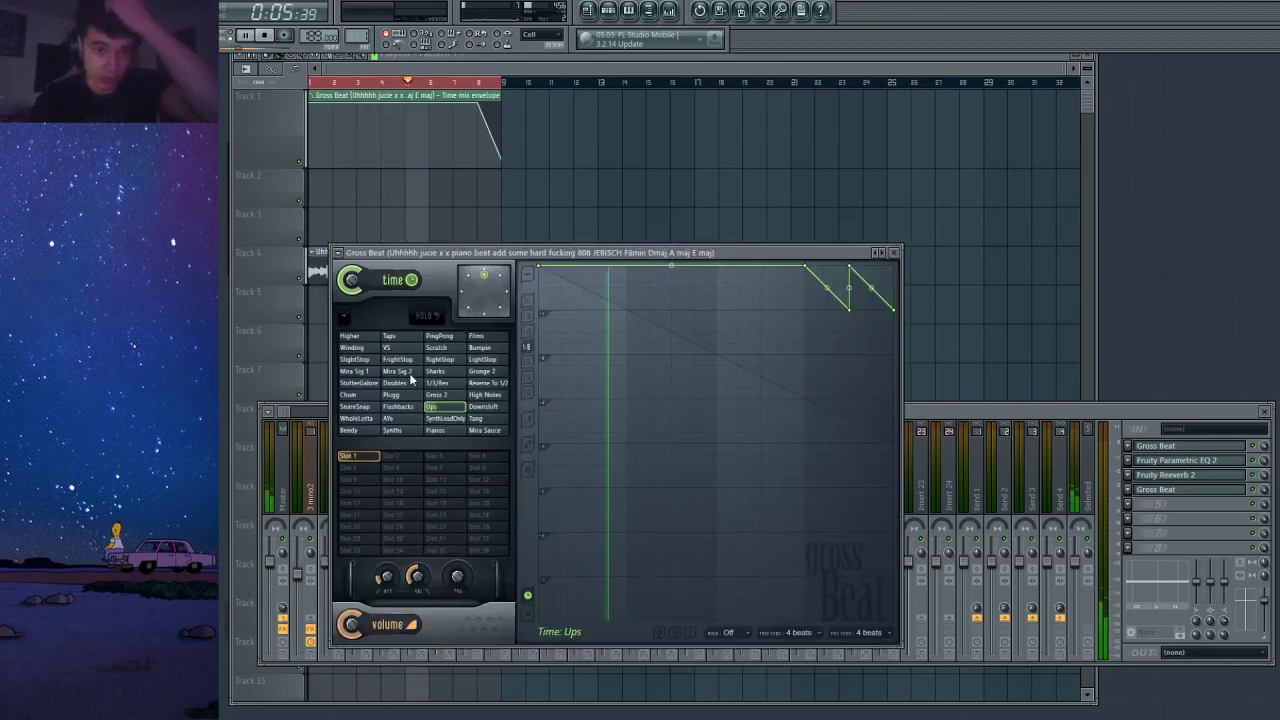
left_click(422, 68)
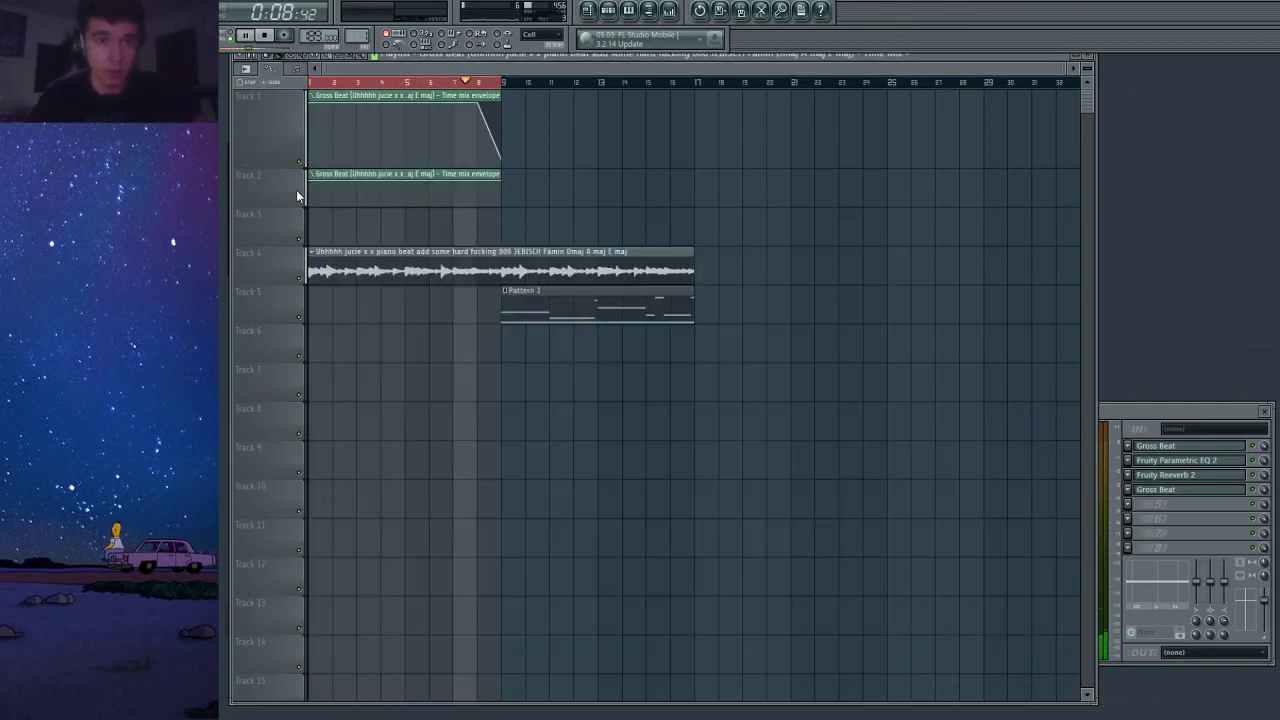
Lower the second Gross Beat's time mix envelope to its minimum up to bar 17 and lengthen its clip to bar 23.
left_click_drag(312, 182, 310, 246)
left_click_drag(502, 174, 645, 175)
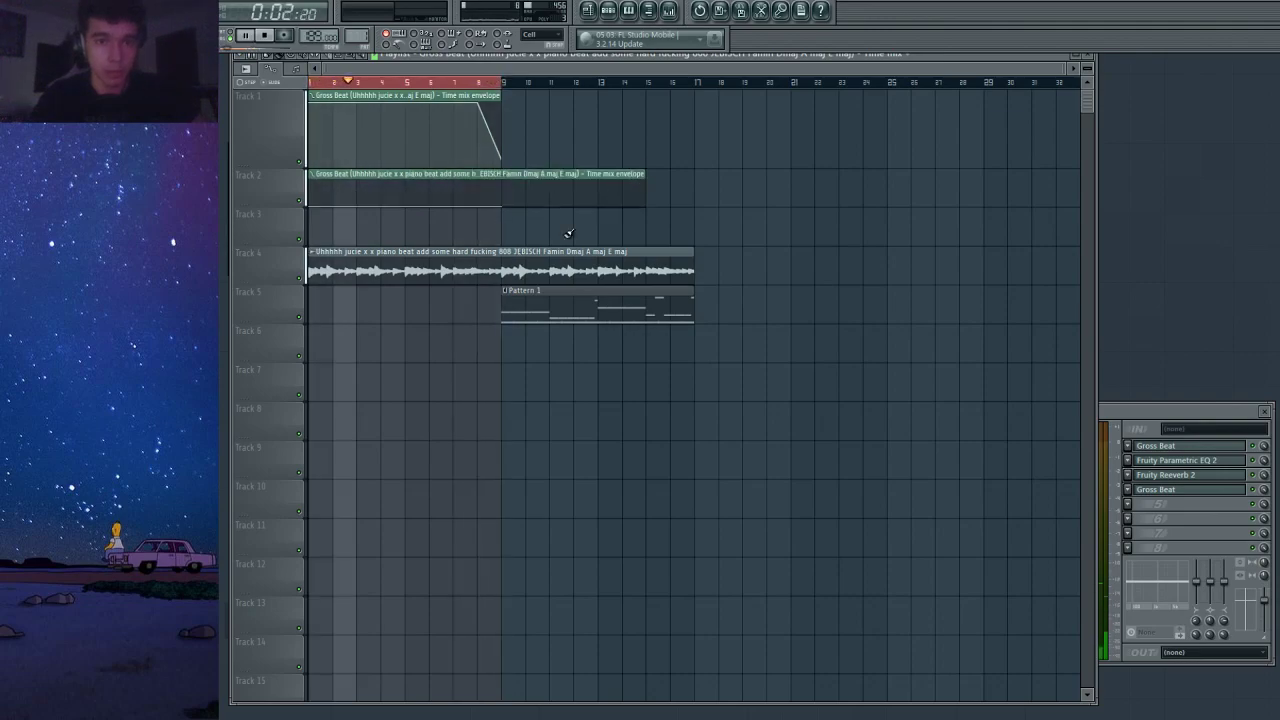
left_click_drag(645, 196, 828, 196)
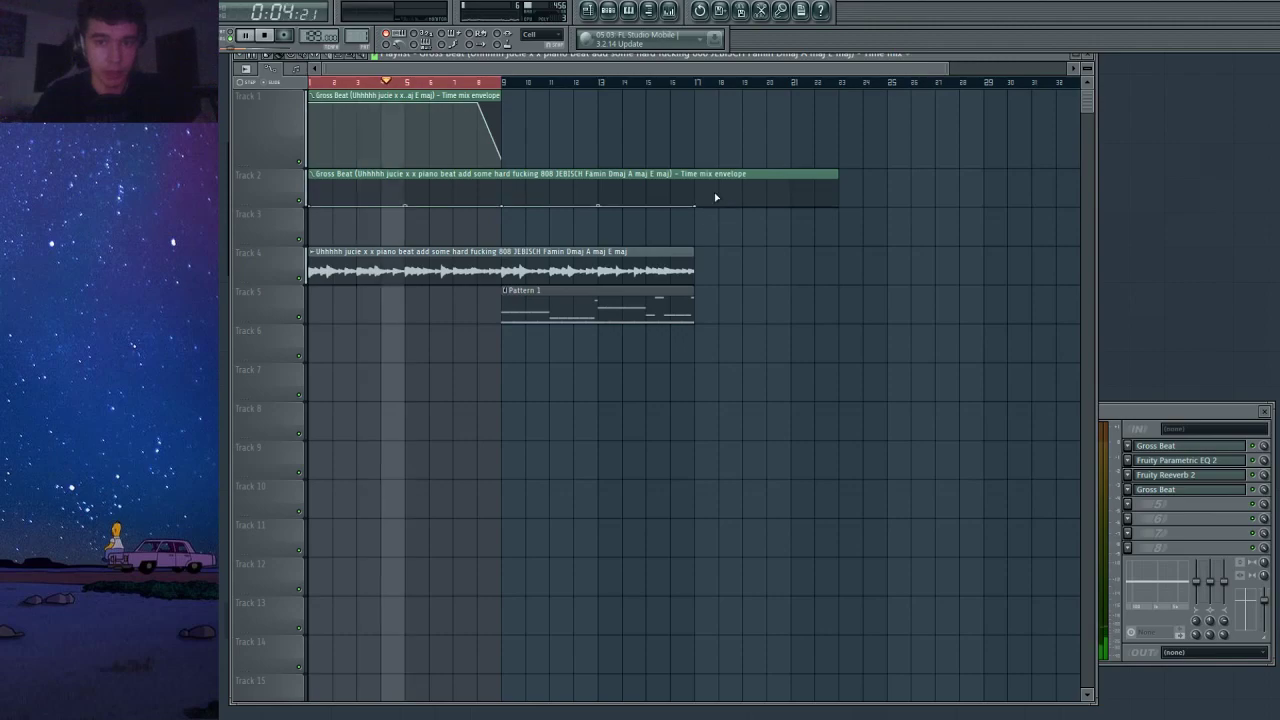
Move the Pattern 1 clip so it starts at bar 17.
left_click_drag(543, 302, 737, 314)
scroll(497, 74, "up", 8)
scroll(491, 90, "down", 5)
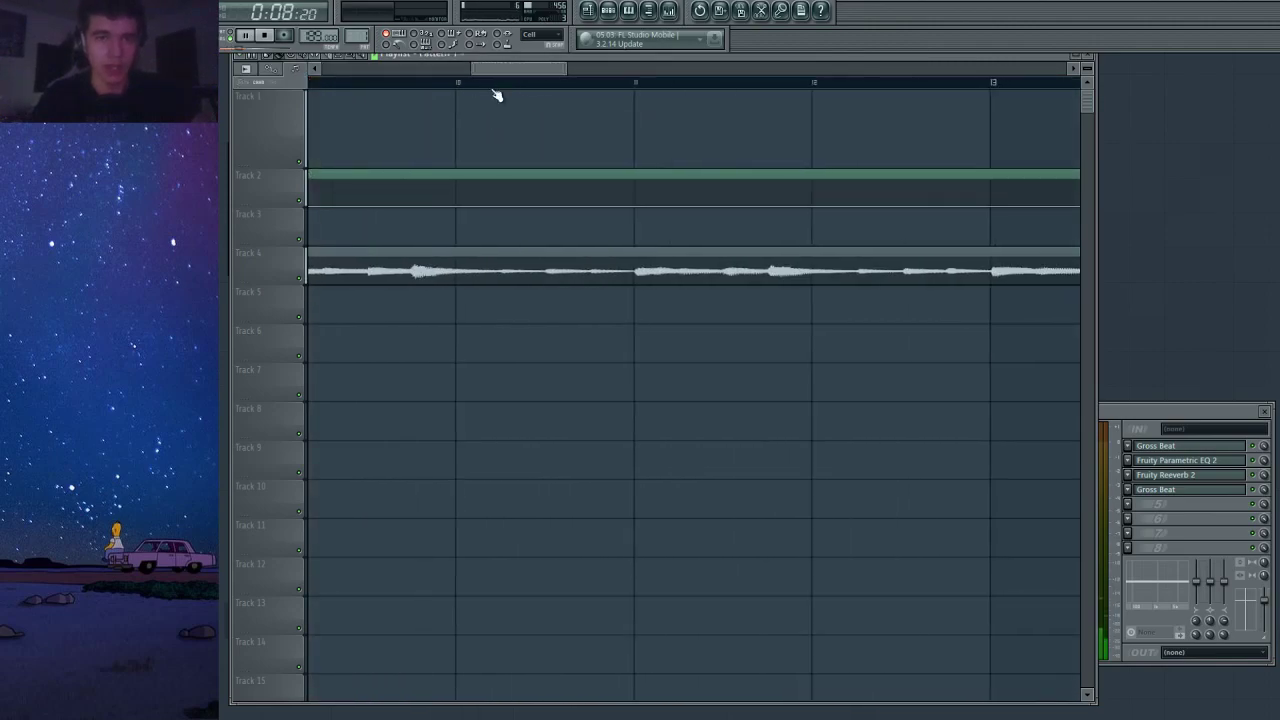
Extend the first time mix automation clip to bar 25 and shift its falling section to end at bar 17.
left_click_drag(428, 95, 858, 95)
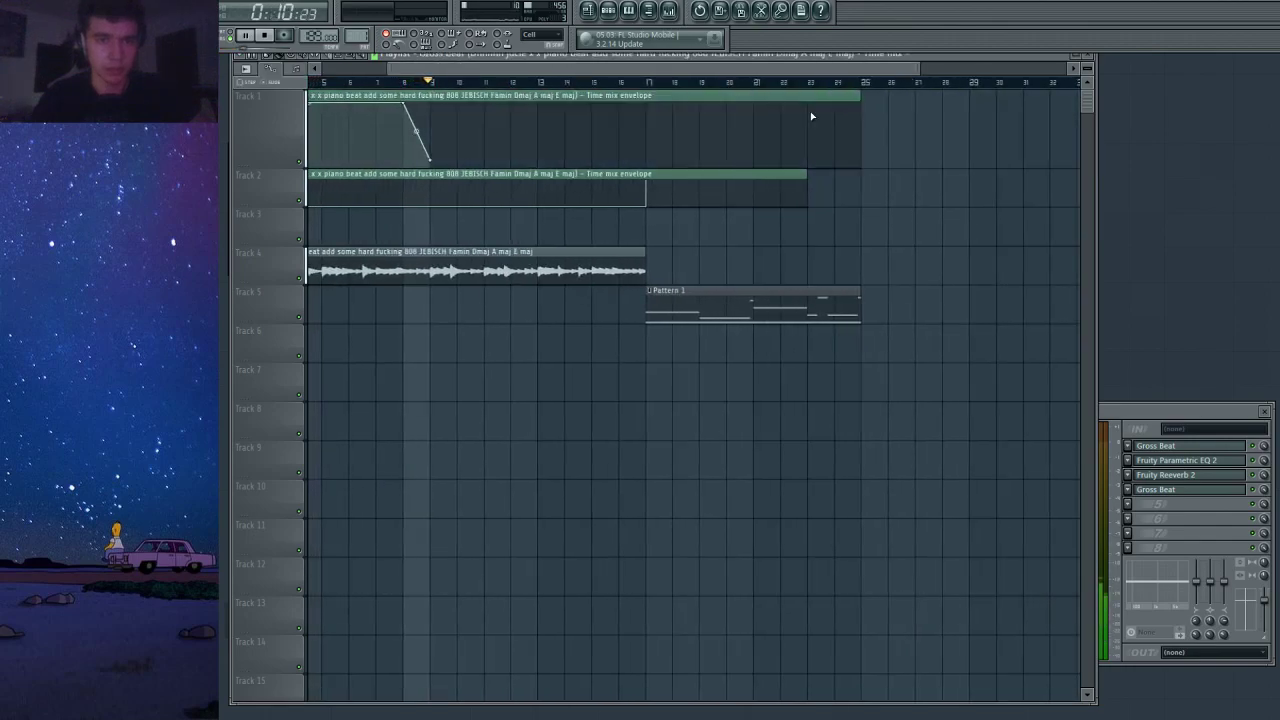
left_click_drag(406, 101, 621, 108)
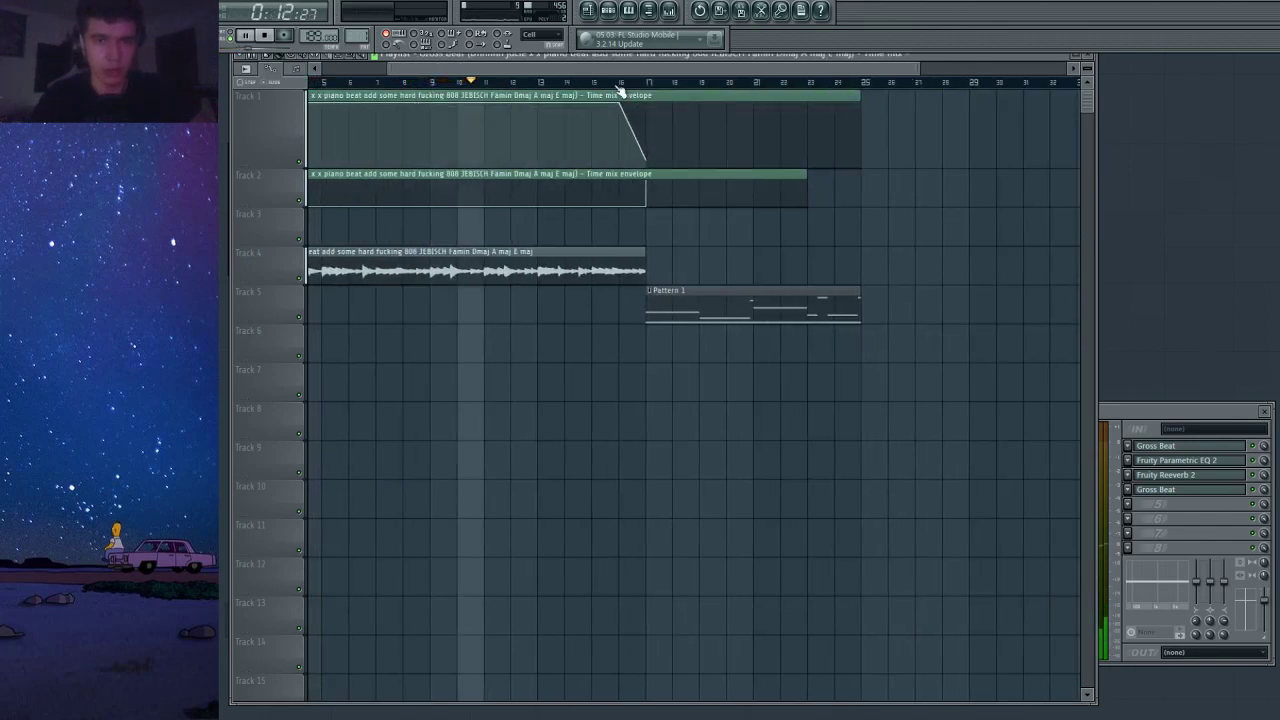
scroll(621, 90, "down", 3)
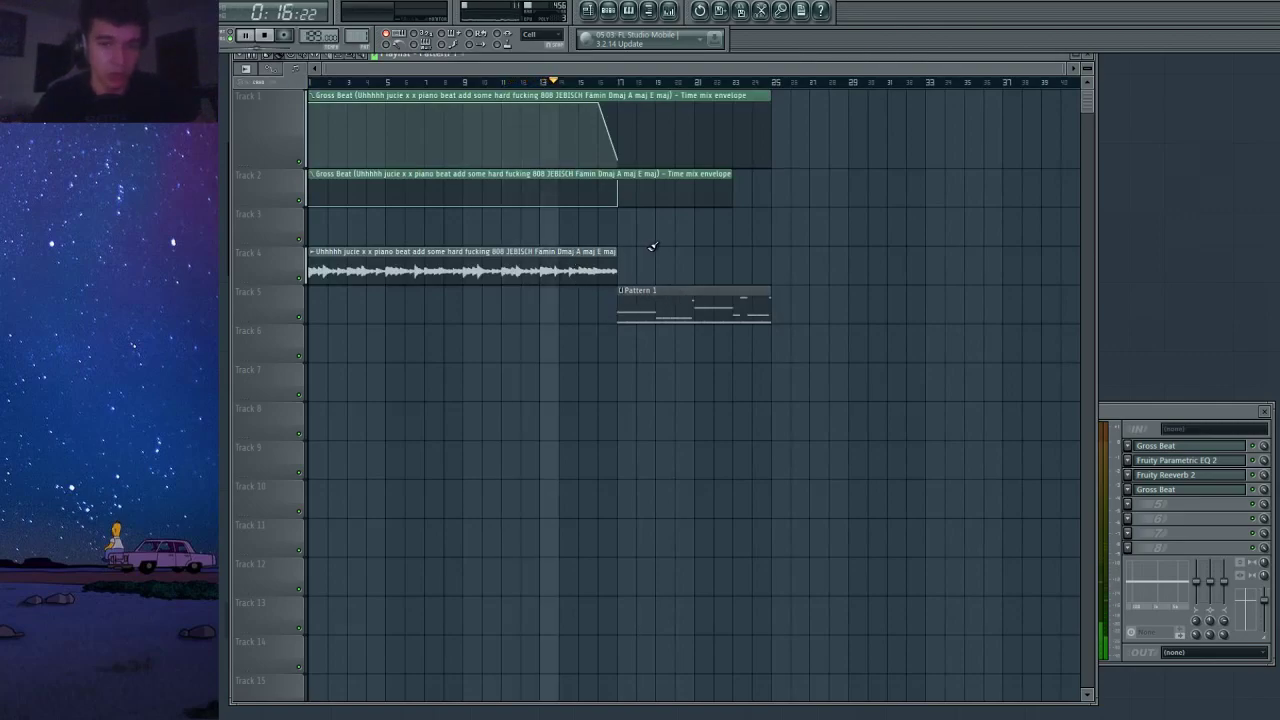
Place a copy of Pattern 1 at bar 9 as the separate Pattern 2 and cut the notes of every channel in it except 808 B.
key("space")
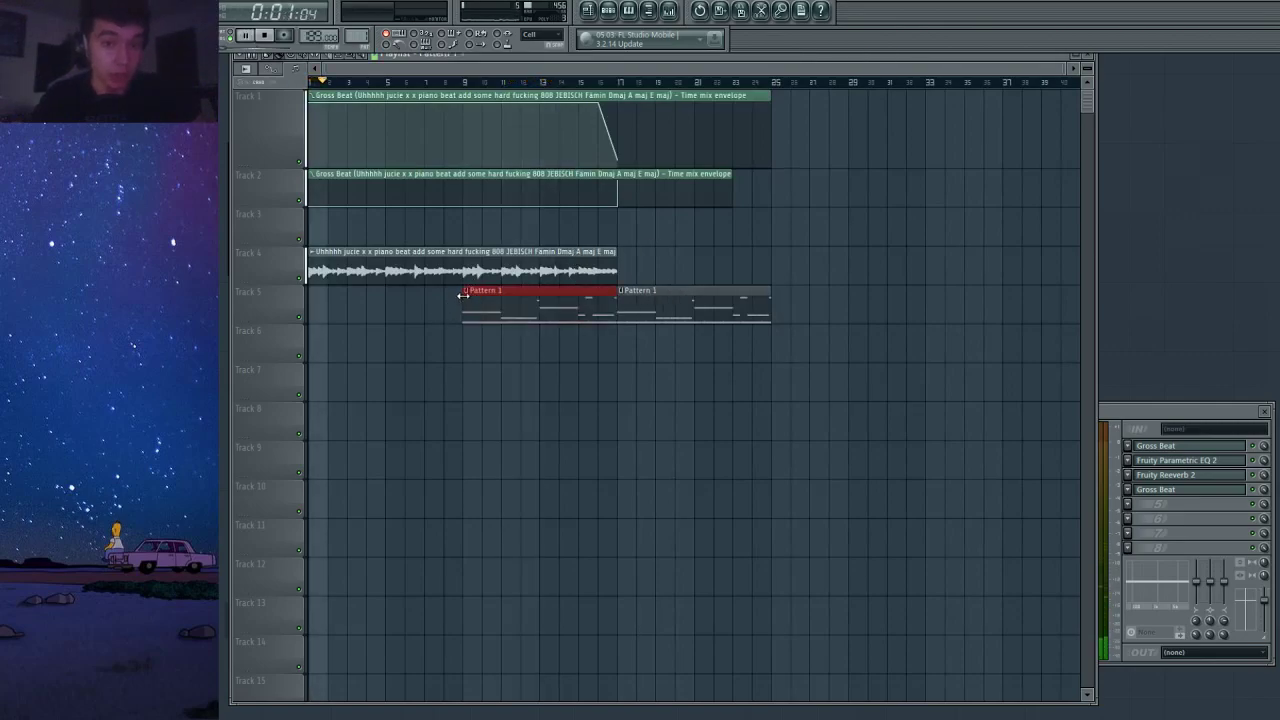
left_click(630, 11)
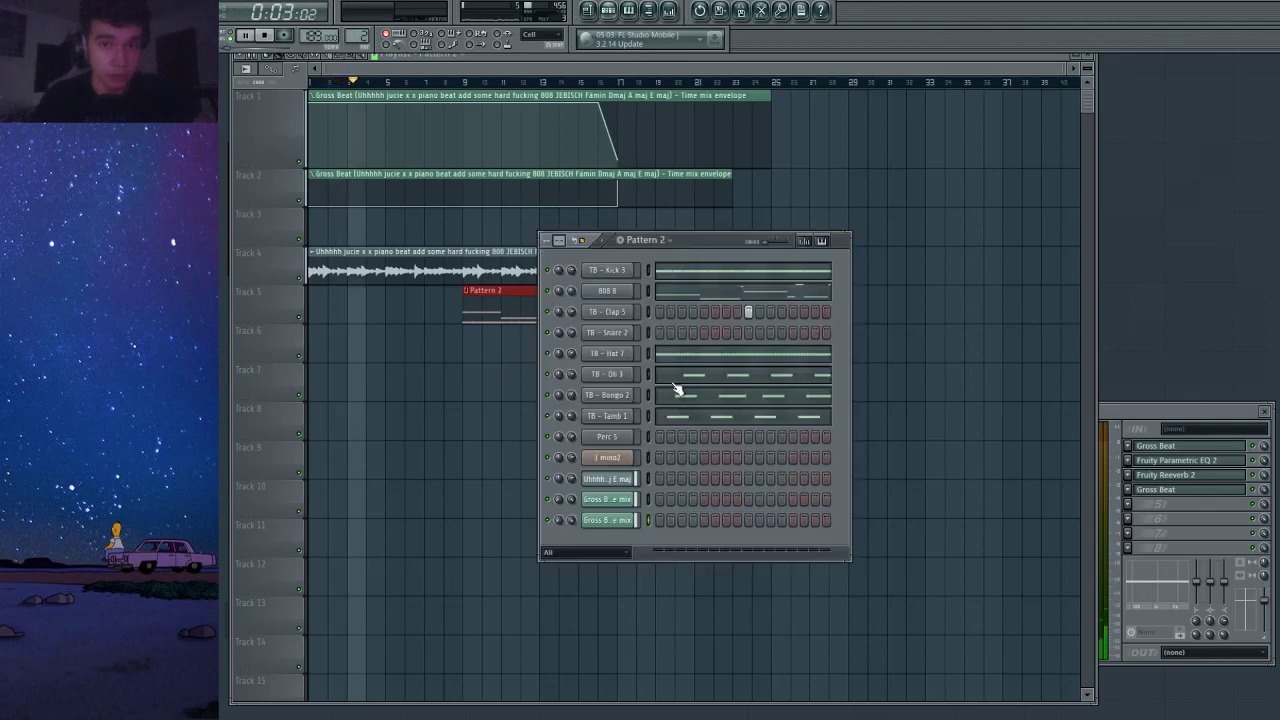
left_click(647, 268)
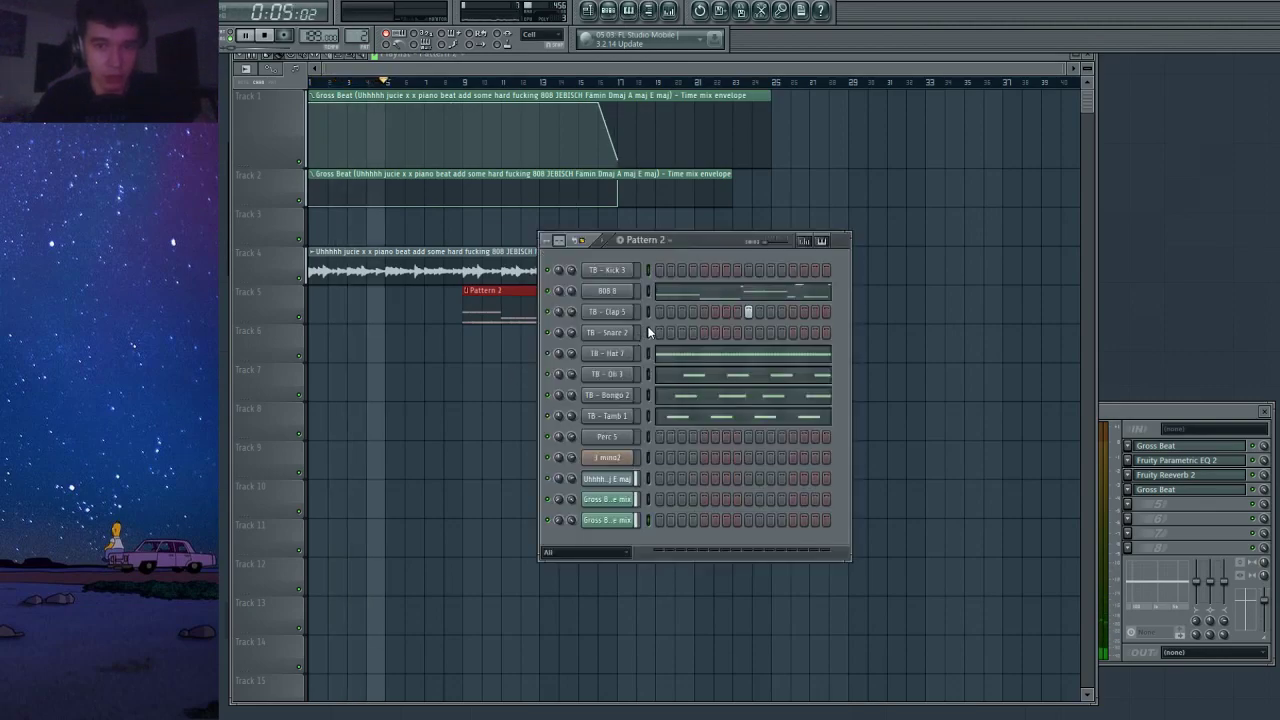
left_click_drag(648, 332, 648, 417)
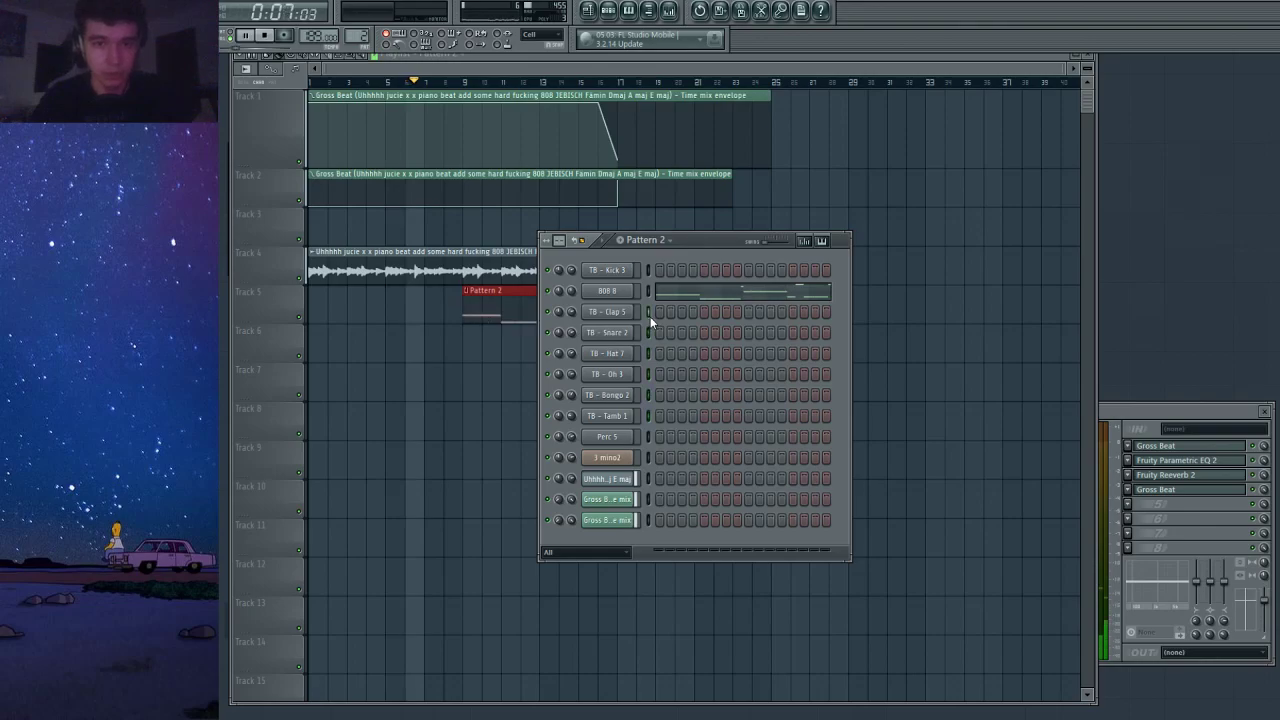
left_click(488, 58)
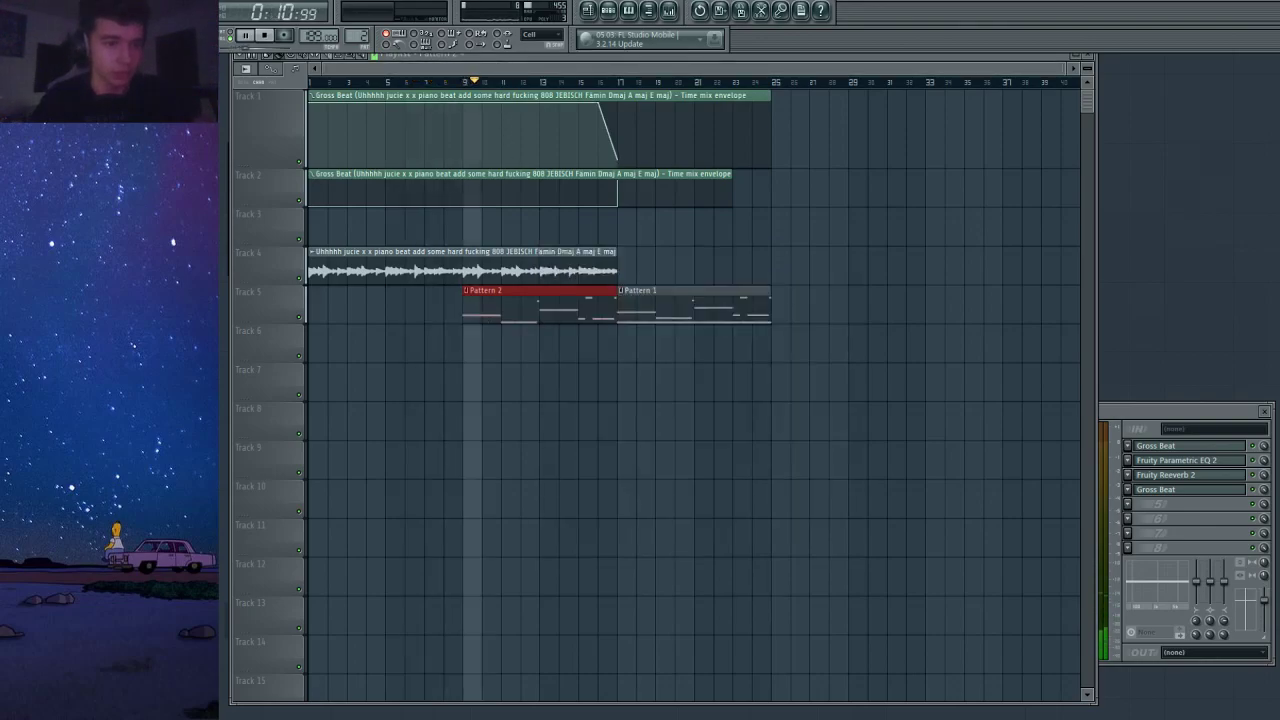
left_click_drag(497, 240, 450, 225)
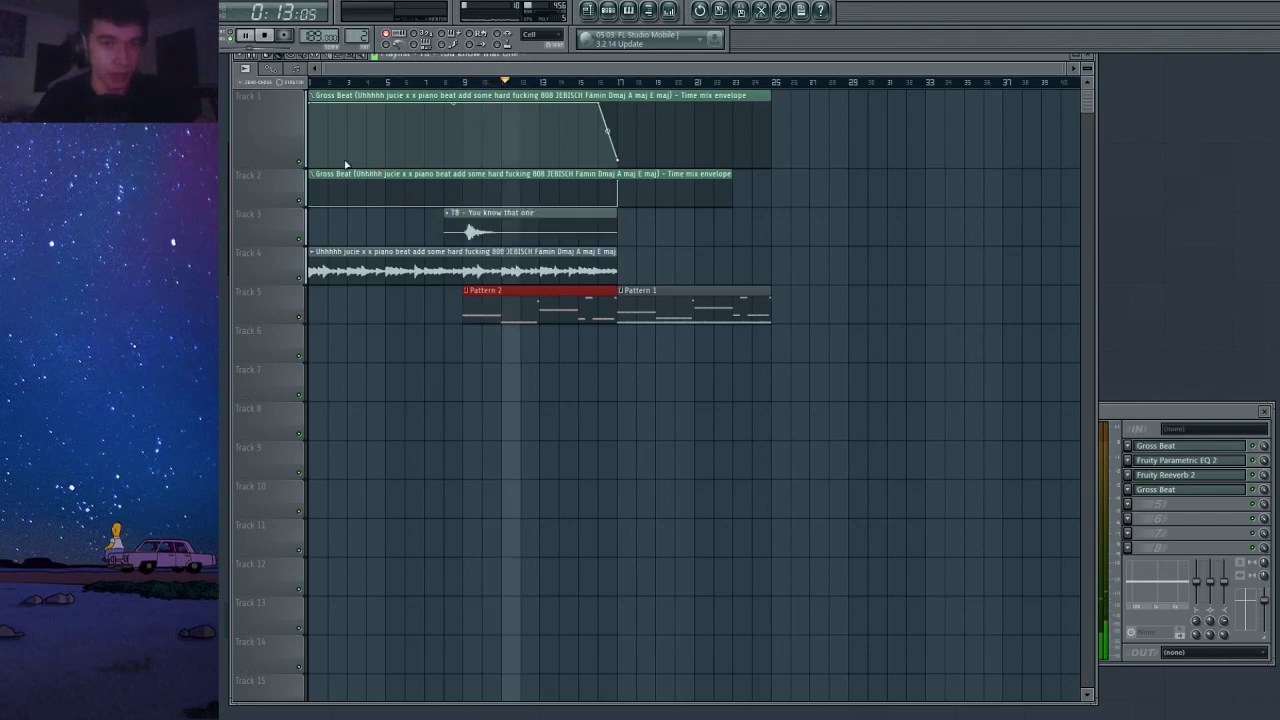
right_click(511, 234)
key("space")
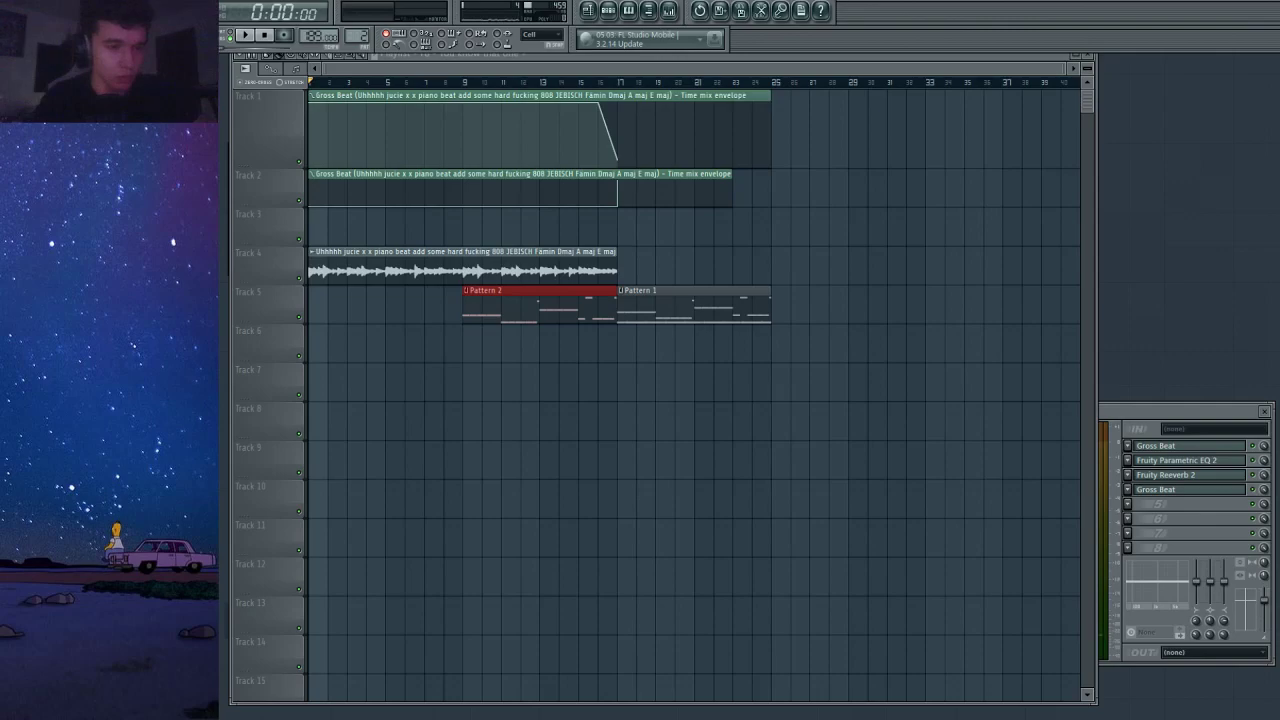
Place the TB - Explosion sample on Track 3 with its peak at bar 9 and check its channel settings.
key("space")
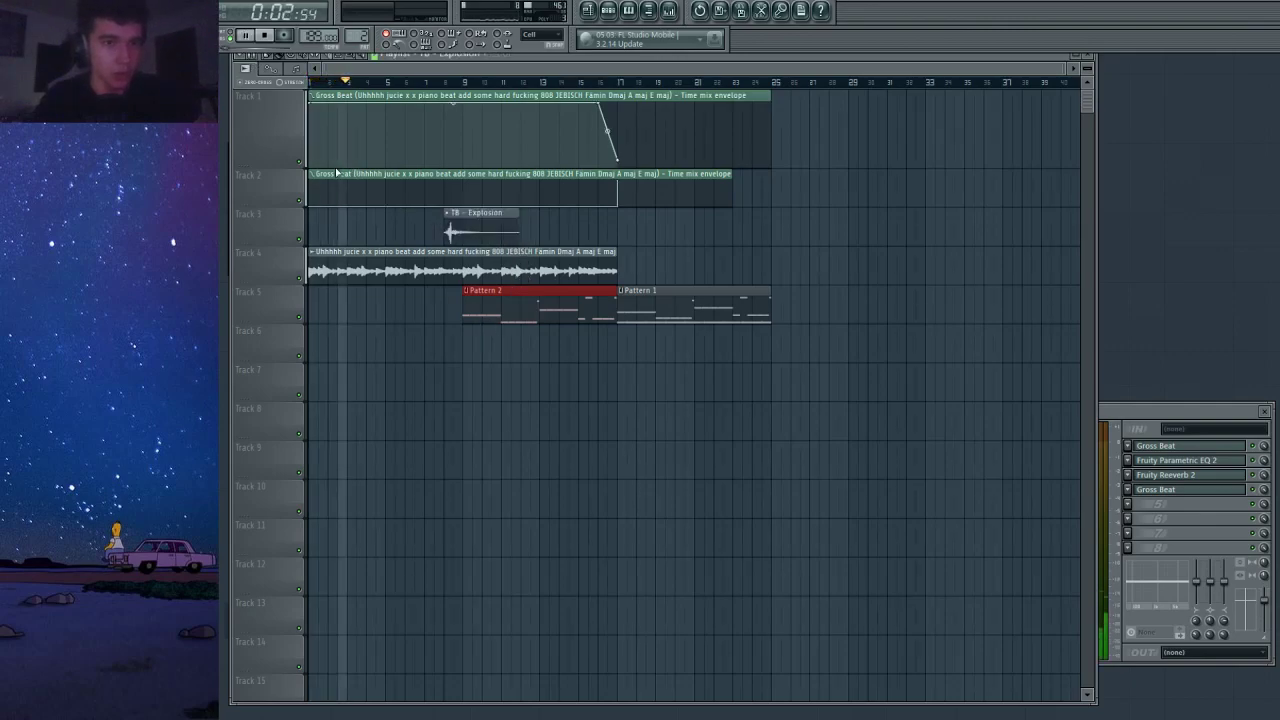
scroll(530, 233, "up", 5)
scroll(551, 231, "up", 3)
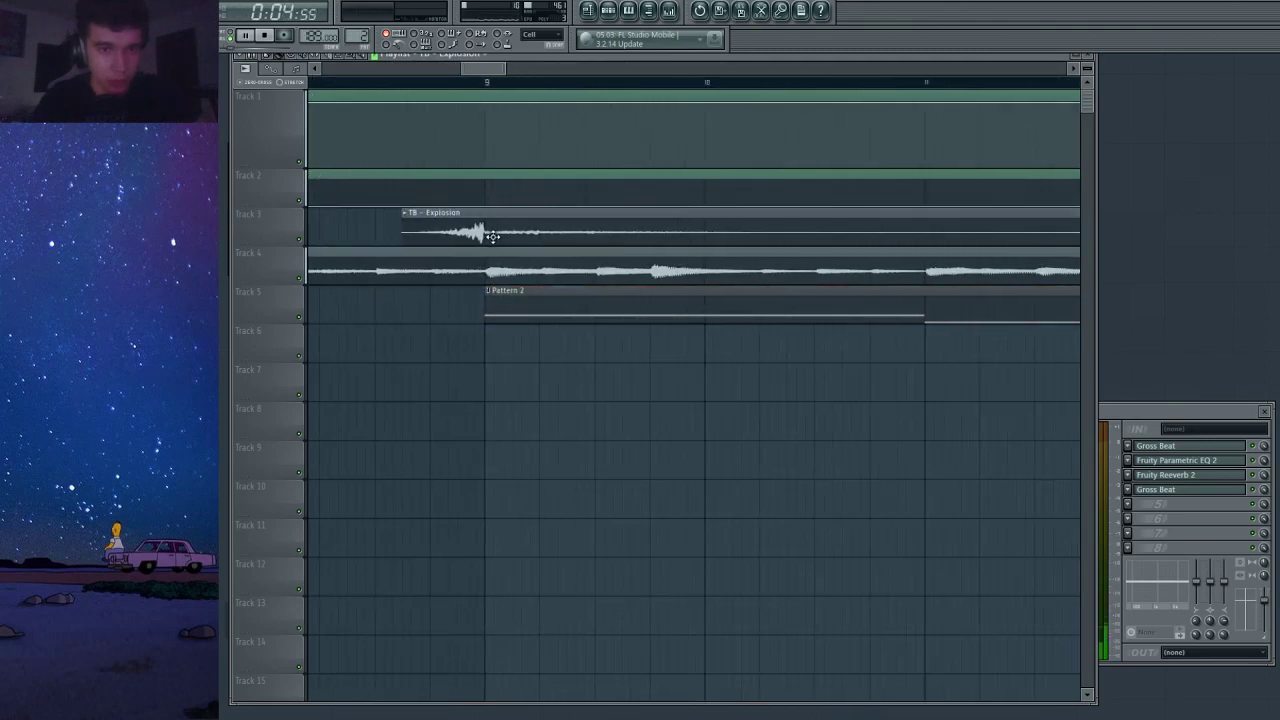
left_click_drag(493, 233, 497, 231)
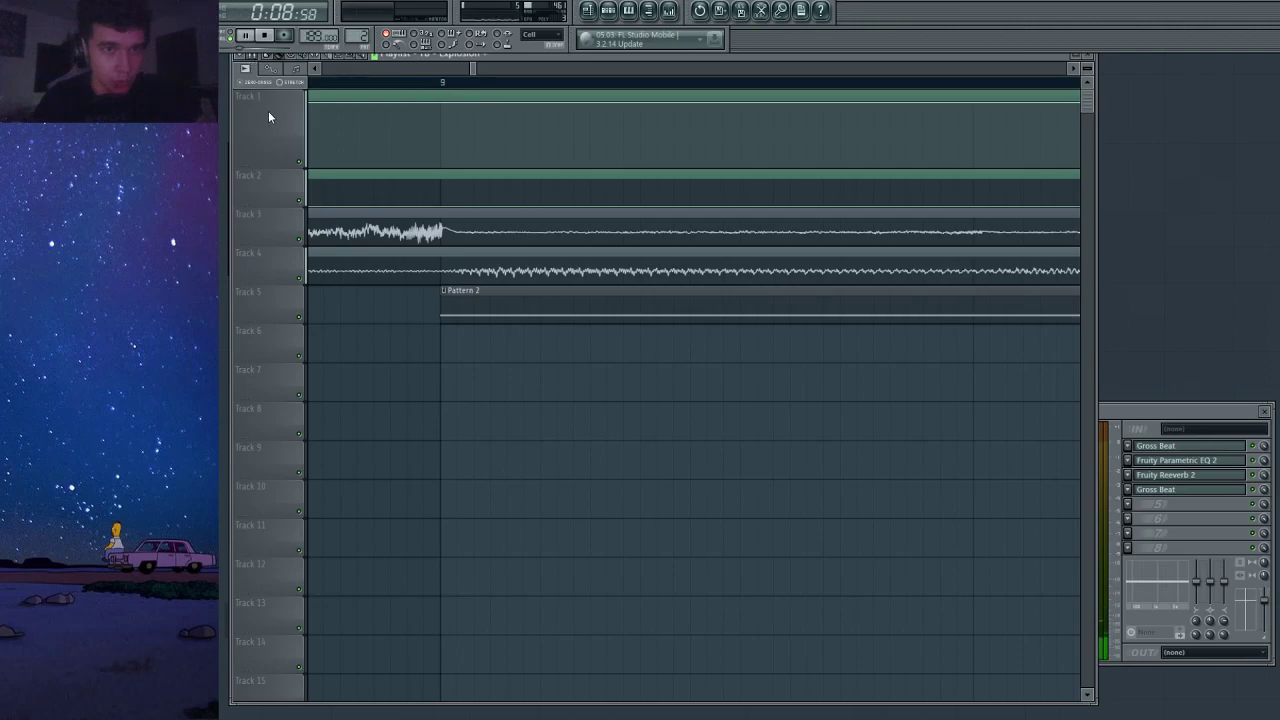
double_click(461, 224)
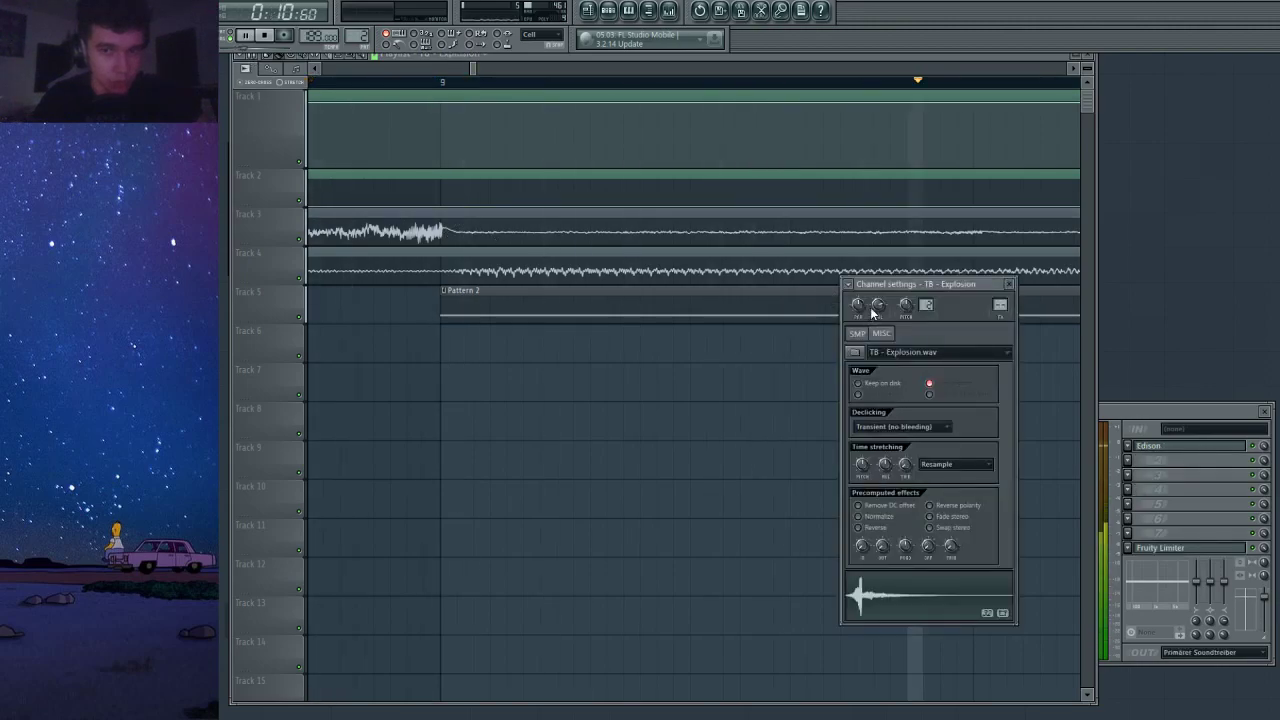
left_click(1011, 285)
scroll(940, 263, "down", 6)
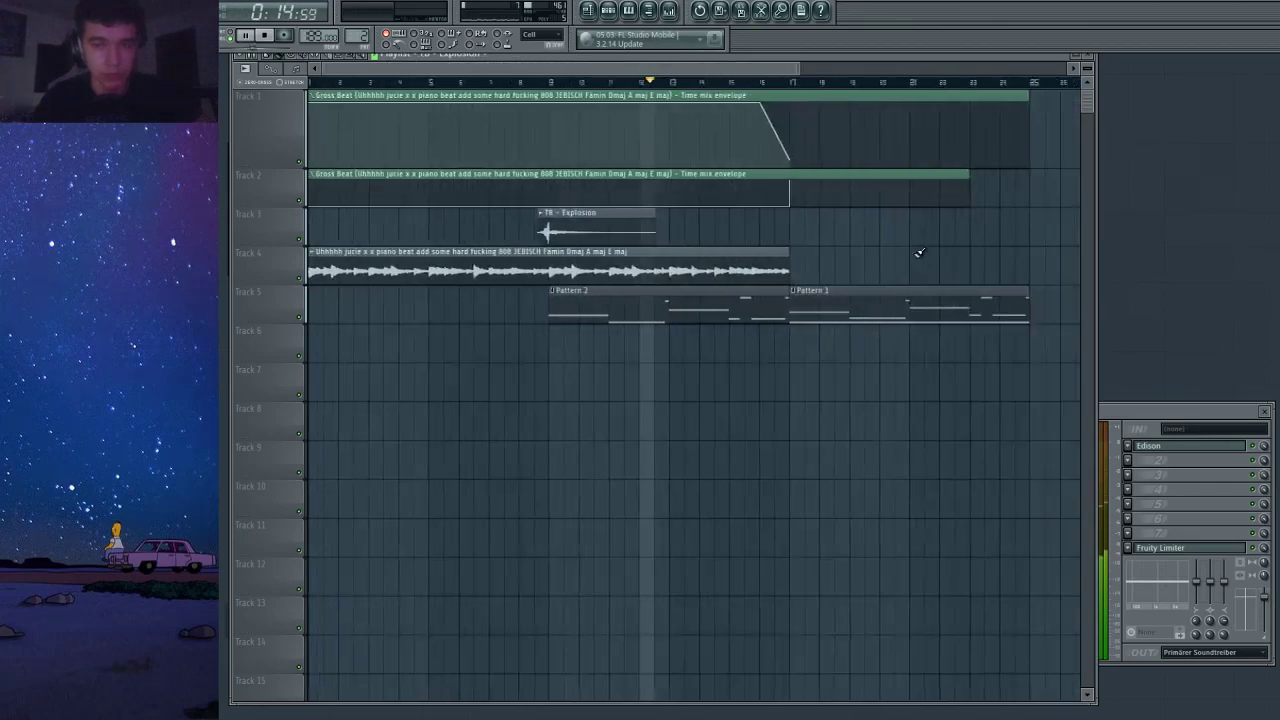
scroll(919, 252, "down", 2)
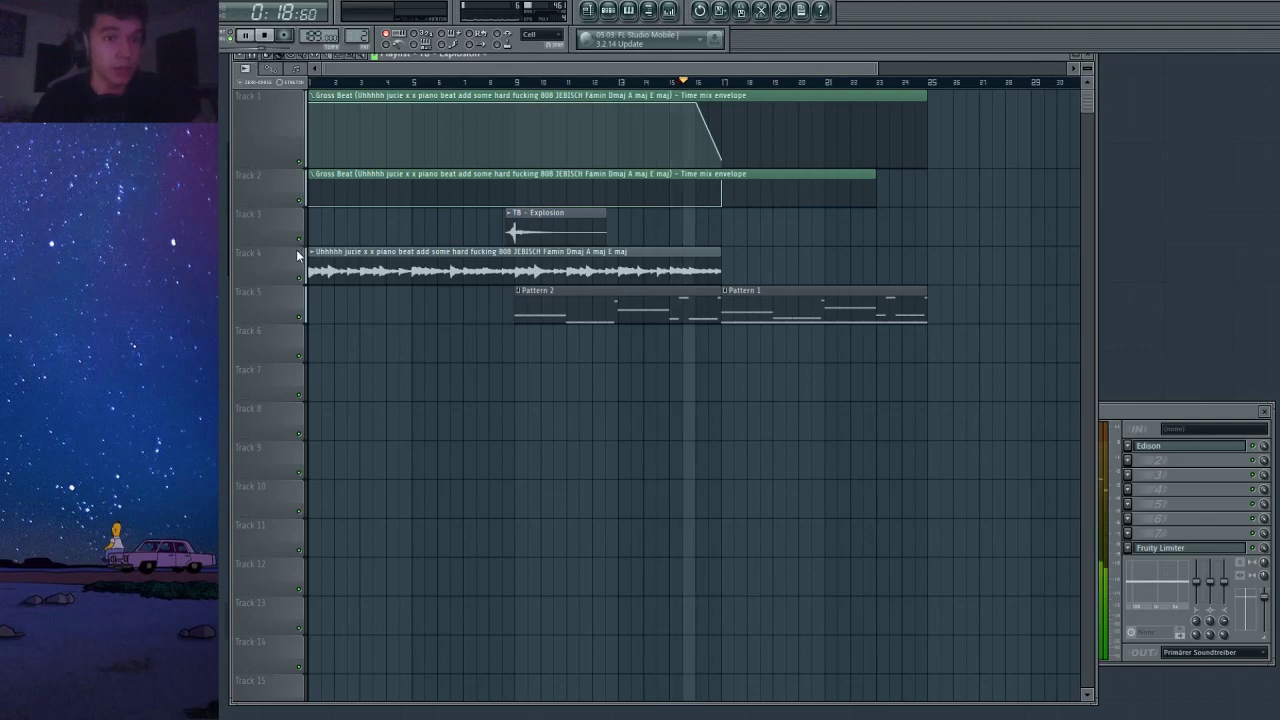
Place a second copy of the piano sample clip on Track 4 starting at bar 17.
left_click(686, 263)
left_click(734, 263)
scroll(774, 270, "down", 2)
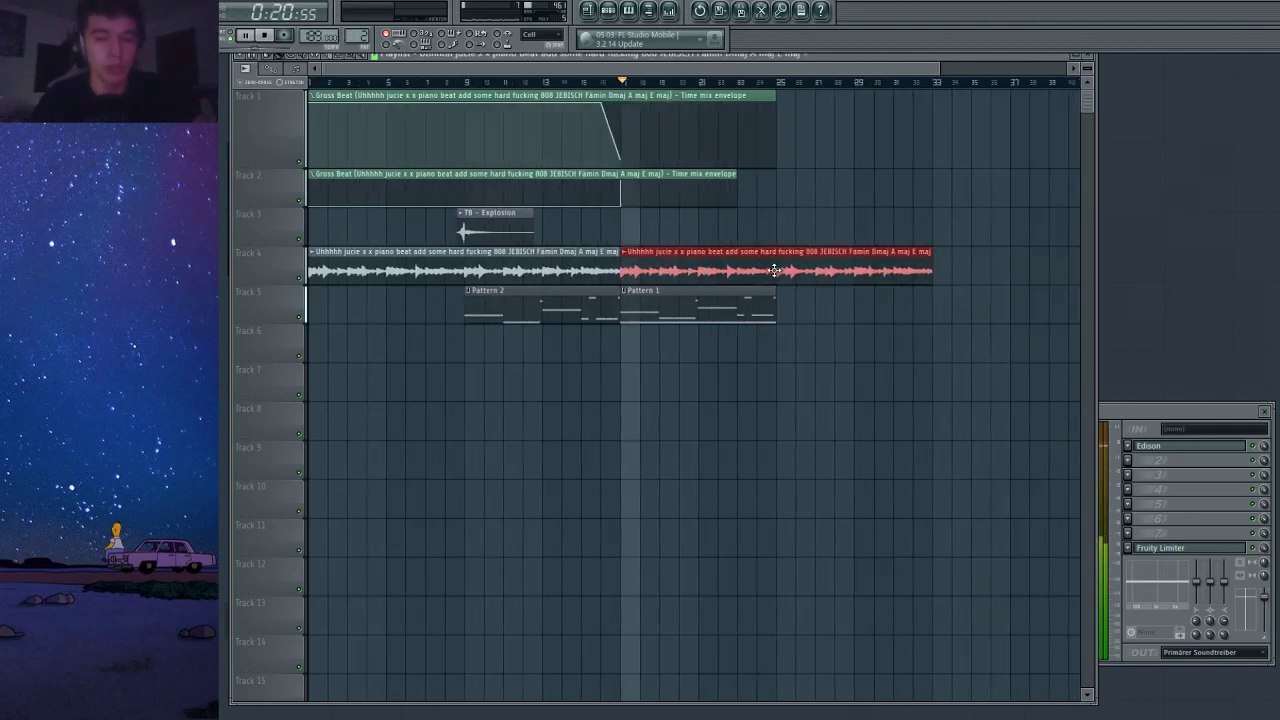
scroll(768, 274, "down", 2)
Lower the volume of the Perc1 mixer track and close the mixer.
left_click(598, 303)
left_click(669, 11)
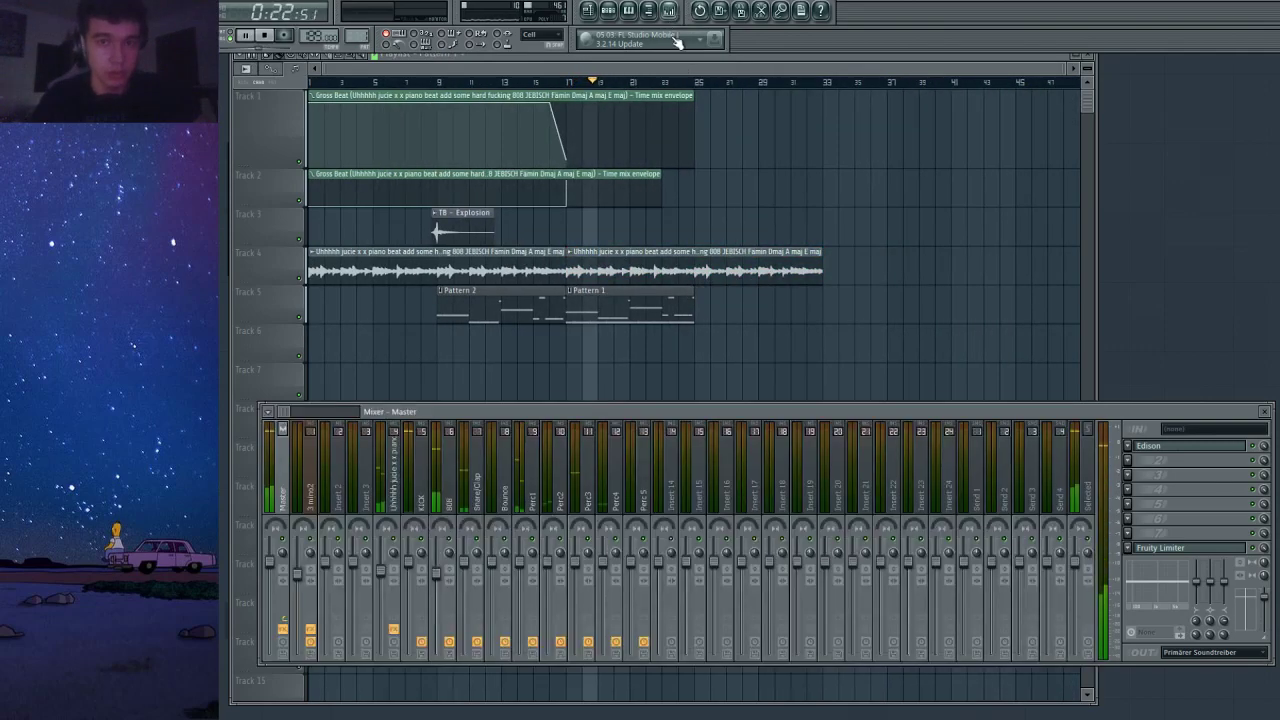
left_click(532, 480)
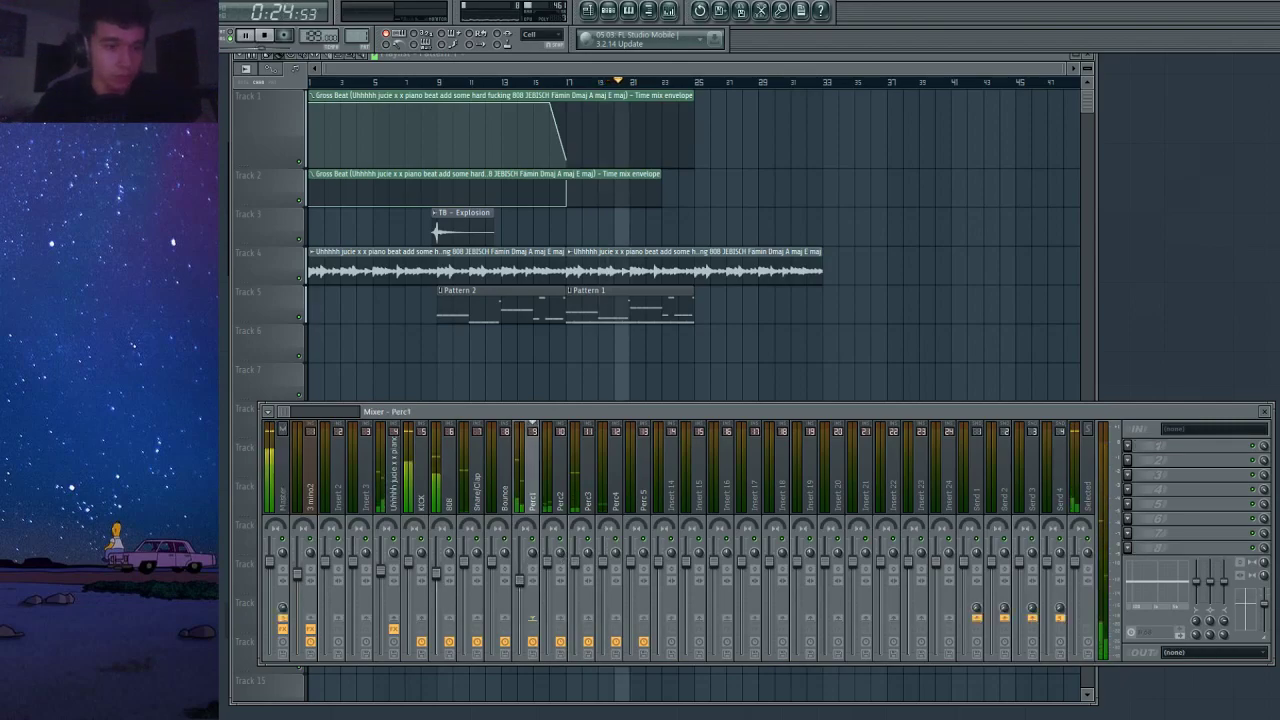
Shorten the Pattern 2 clip to end at bar 16 and try out the TB - Vocal Transition sample at bar 16 on Track 6.
left_click(557, 343)
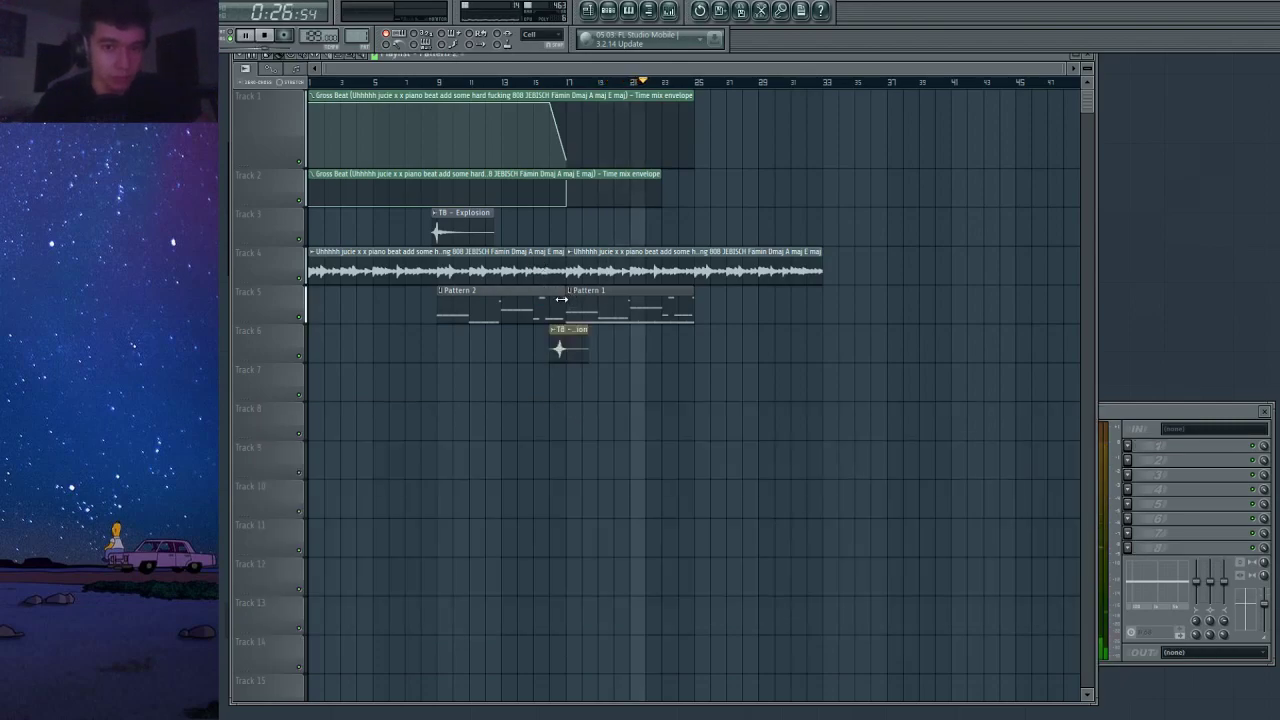
left_click(531, 82)
scroll(531, 348, "up", 3)
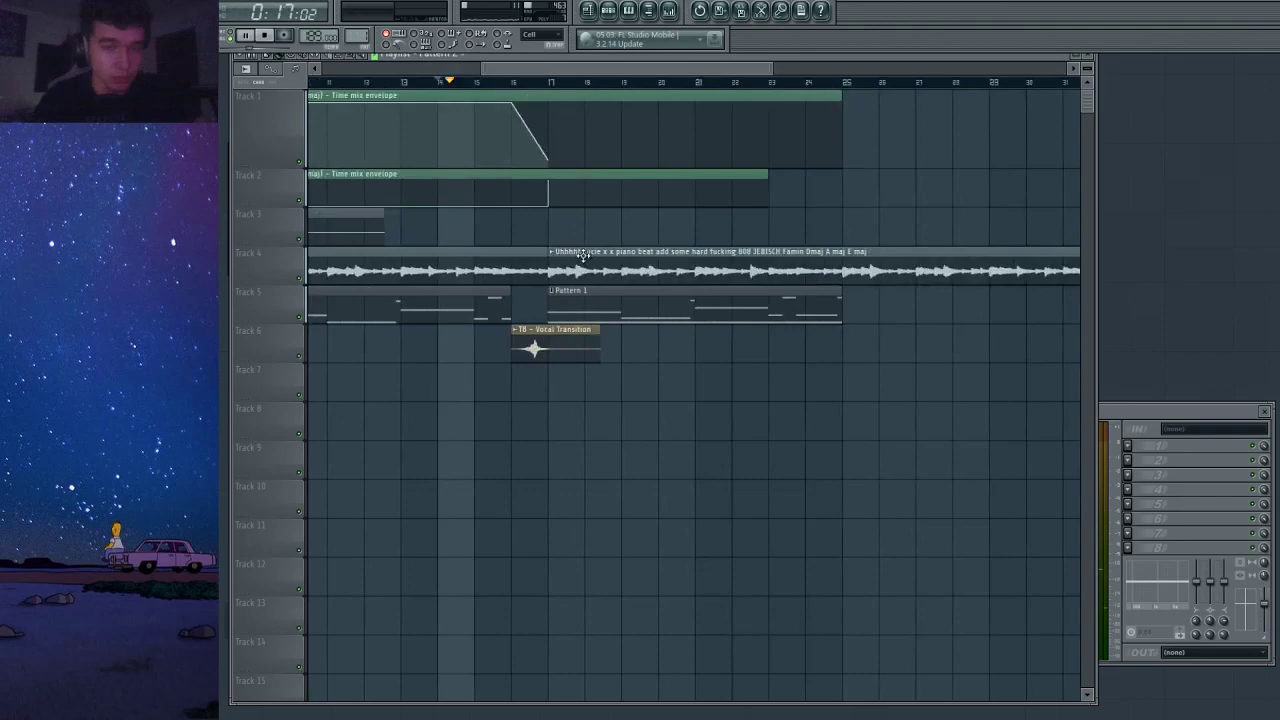
right_click(505, 338)
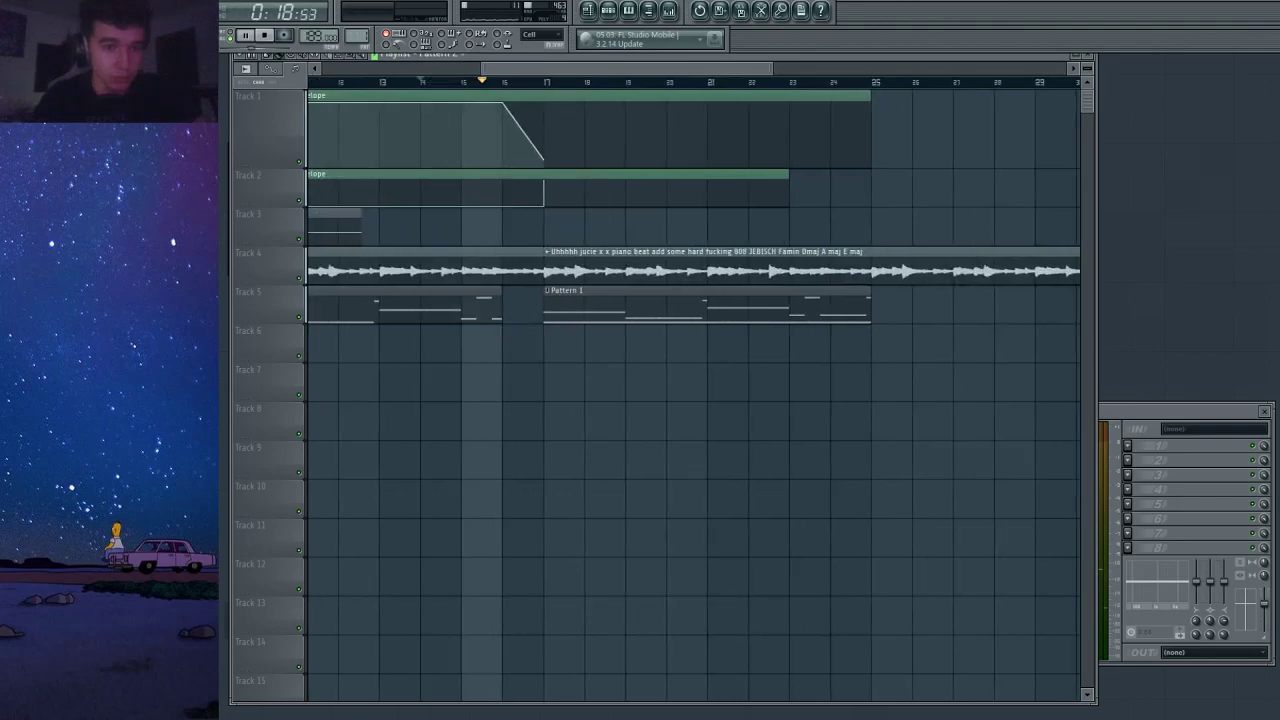
Place the TB - You know that one sample on Track 6 with its peak at bar 17, checking its channel settings while playing the transition.
left_click(530, 348)
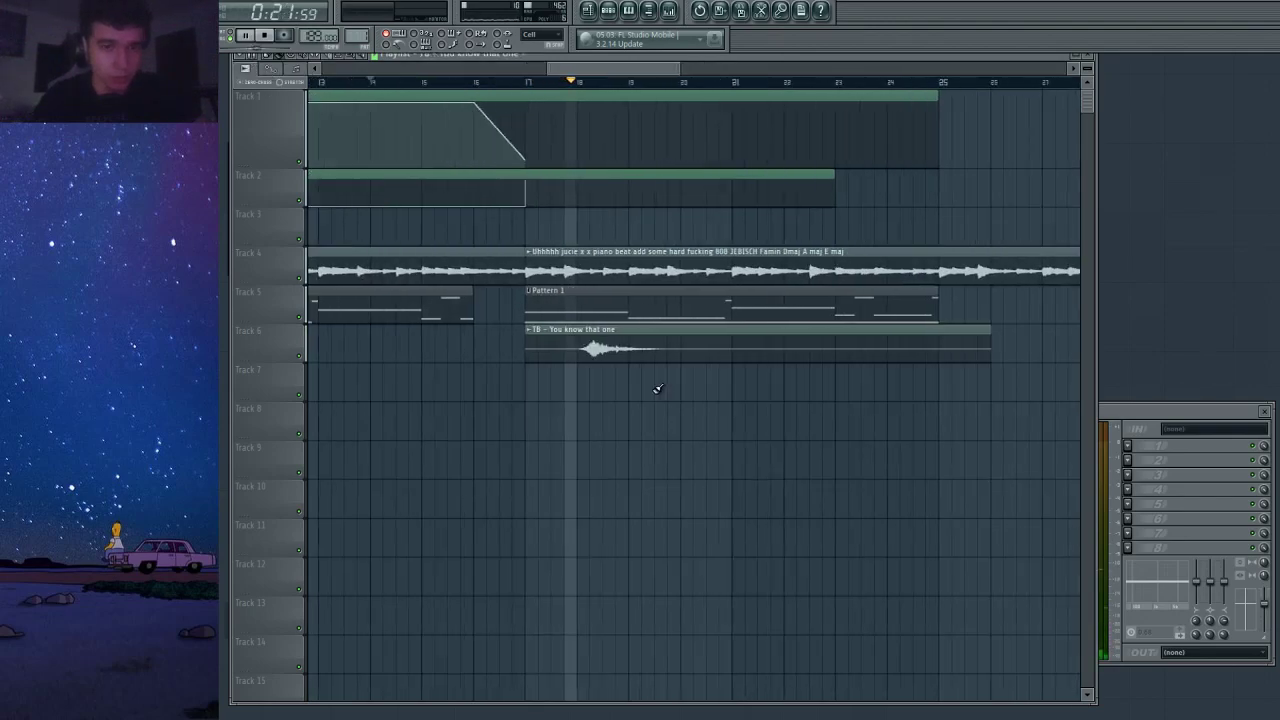
scroll(505, 338, "up", 4)
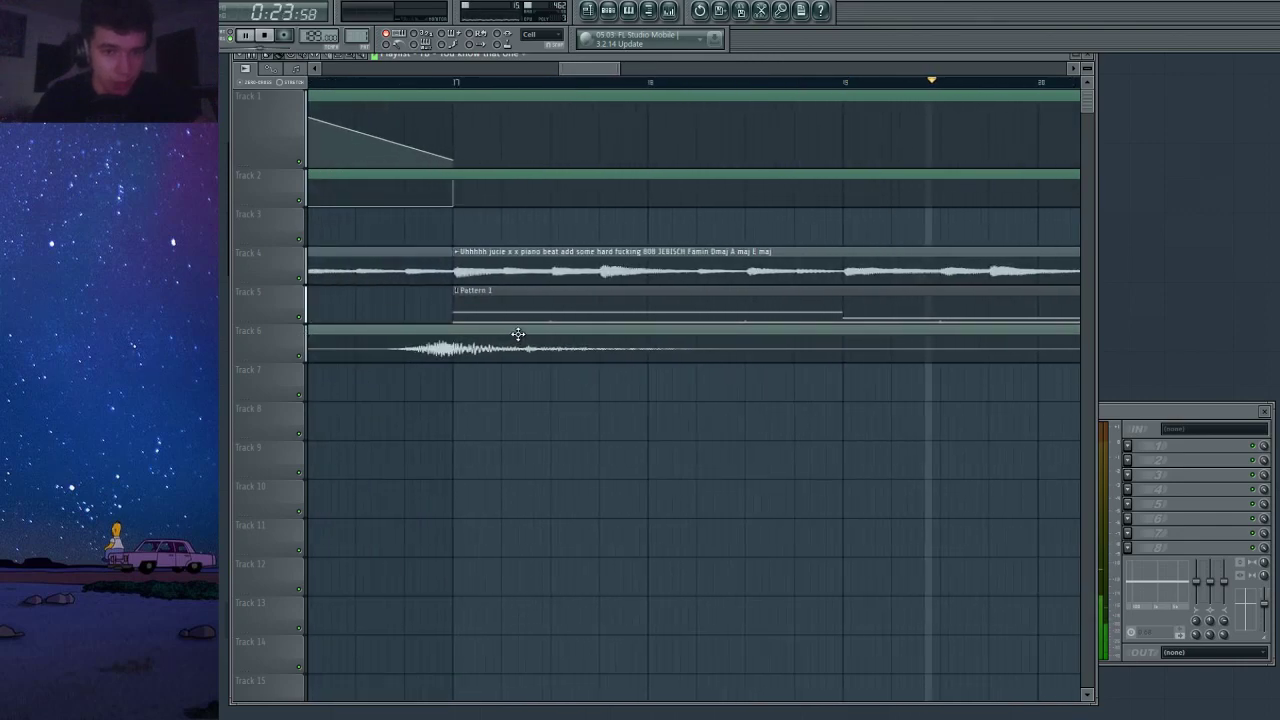
double_click(518, 336)
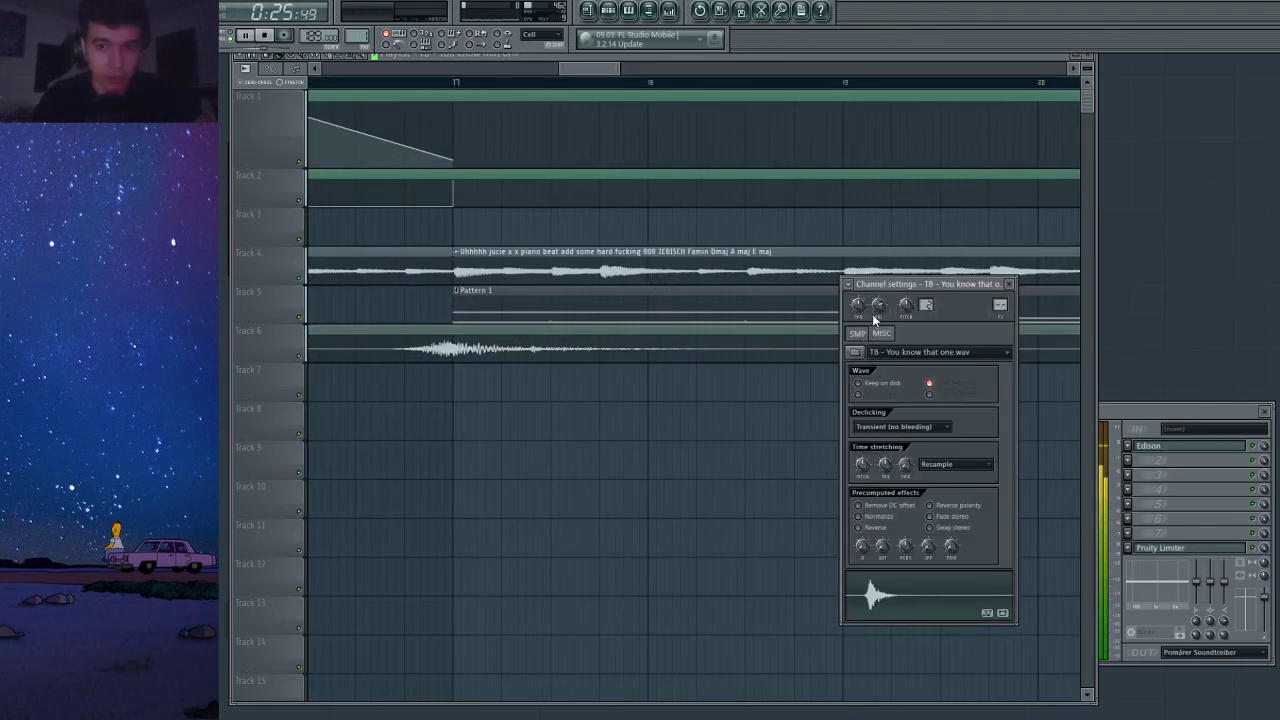
left_click(386, 84)
scroll(434, 126, "down", 4)
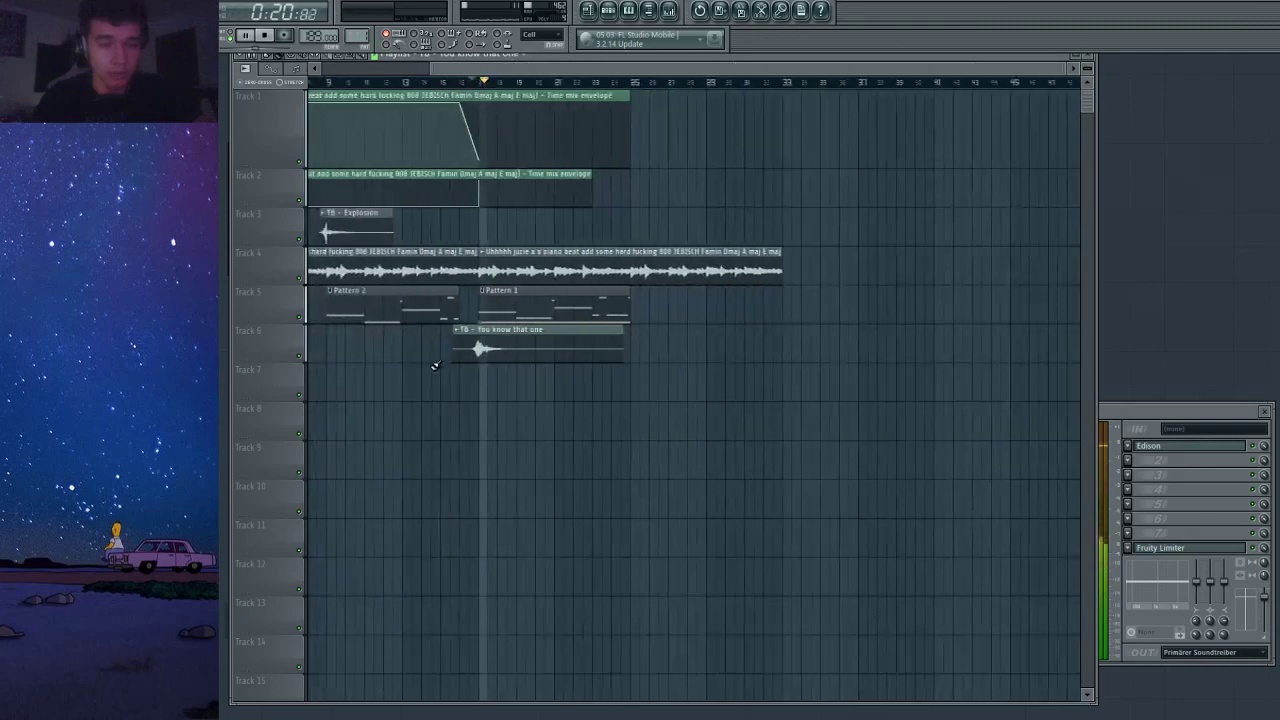
double_click(525, 343)
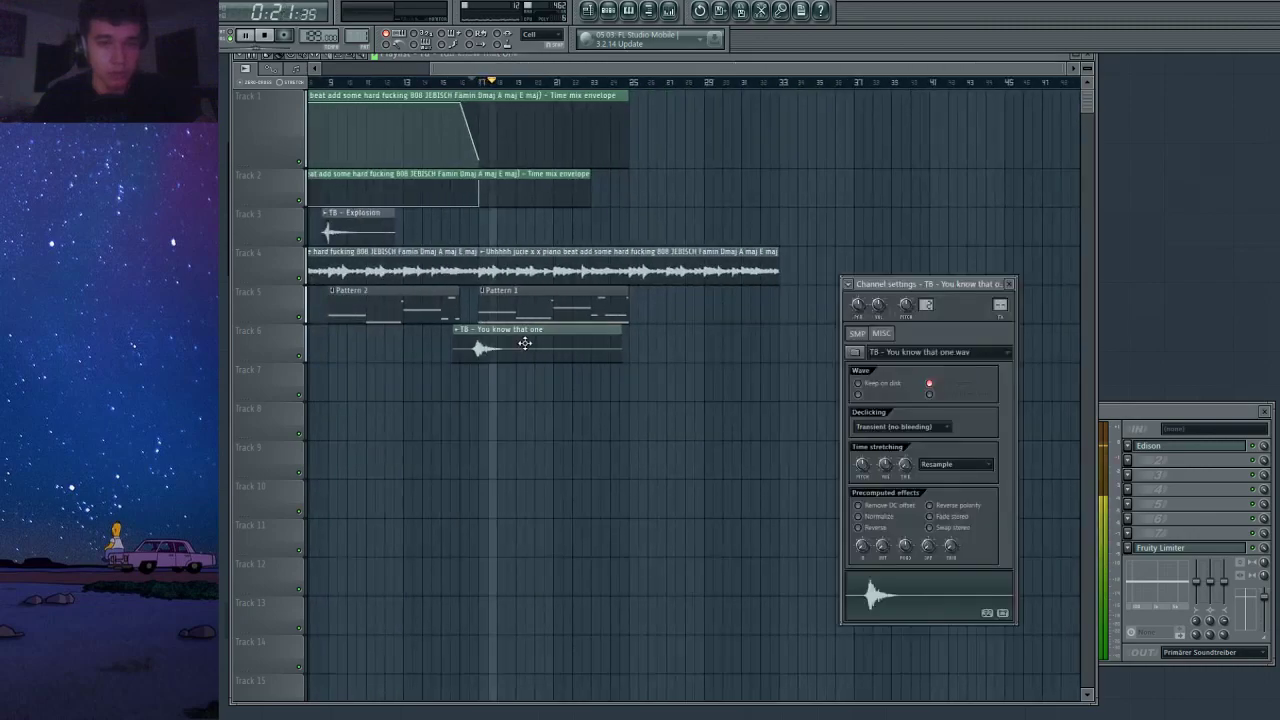
left_click(420, 82)
Extend the Track 2 time mix automation clip to bar 37, keeping its envelope low up to bar 25 and high up to bar 33.
scroll(440, 130, "down", 2)
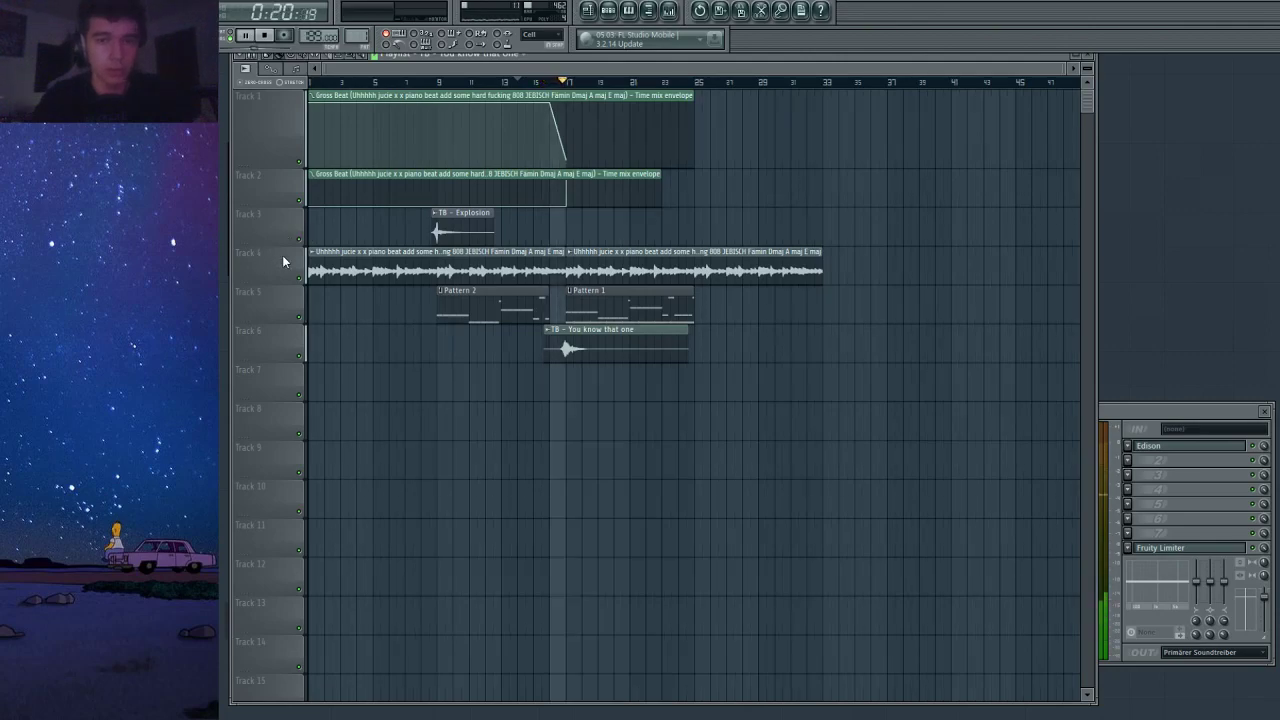
left_click_drag(664, 173, 743, 210)
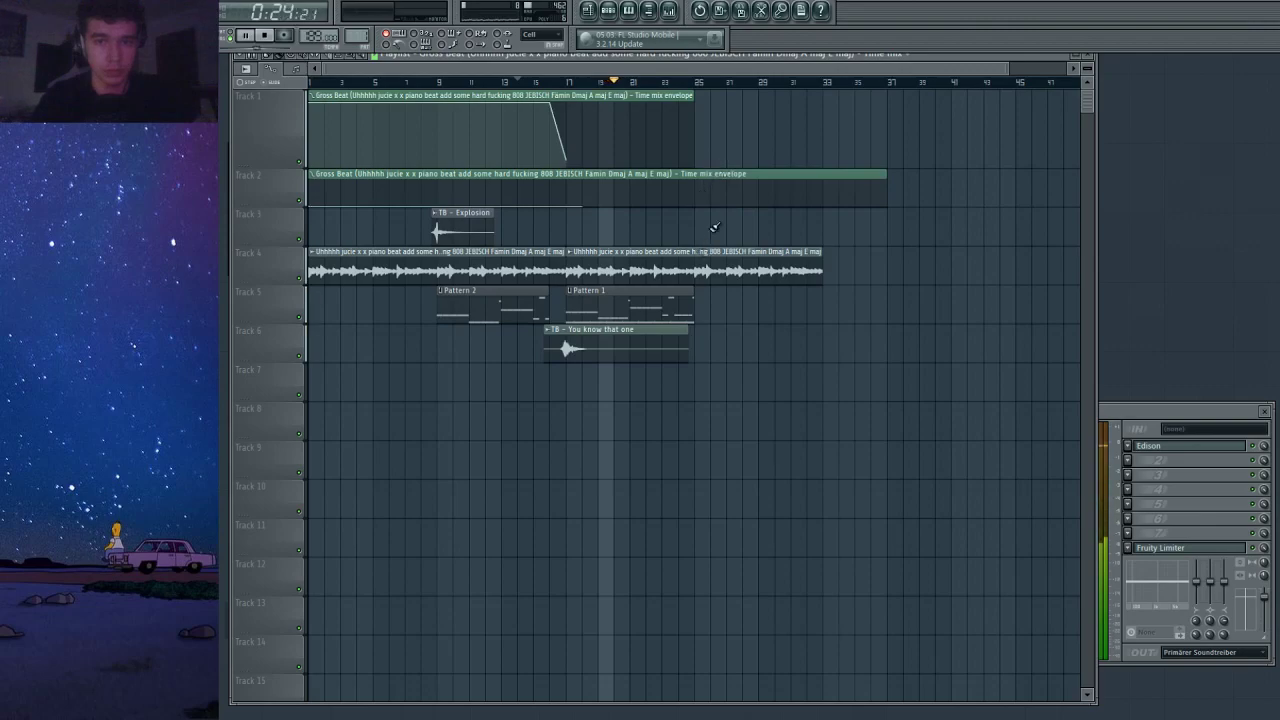
left_click_drag(700, 206, 791, 231)
Place copies of Pattern 1 at bar 25 and of the piano sample clip at bar 33.
left_click(614, 306, "ctrl")
key("ctrl+b")
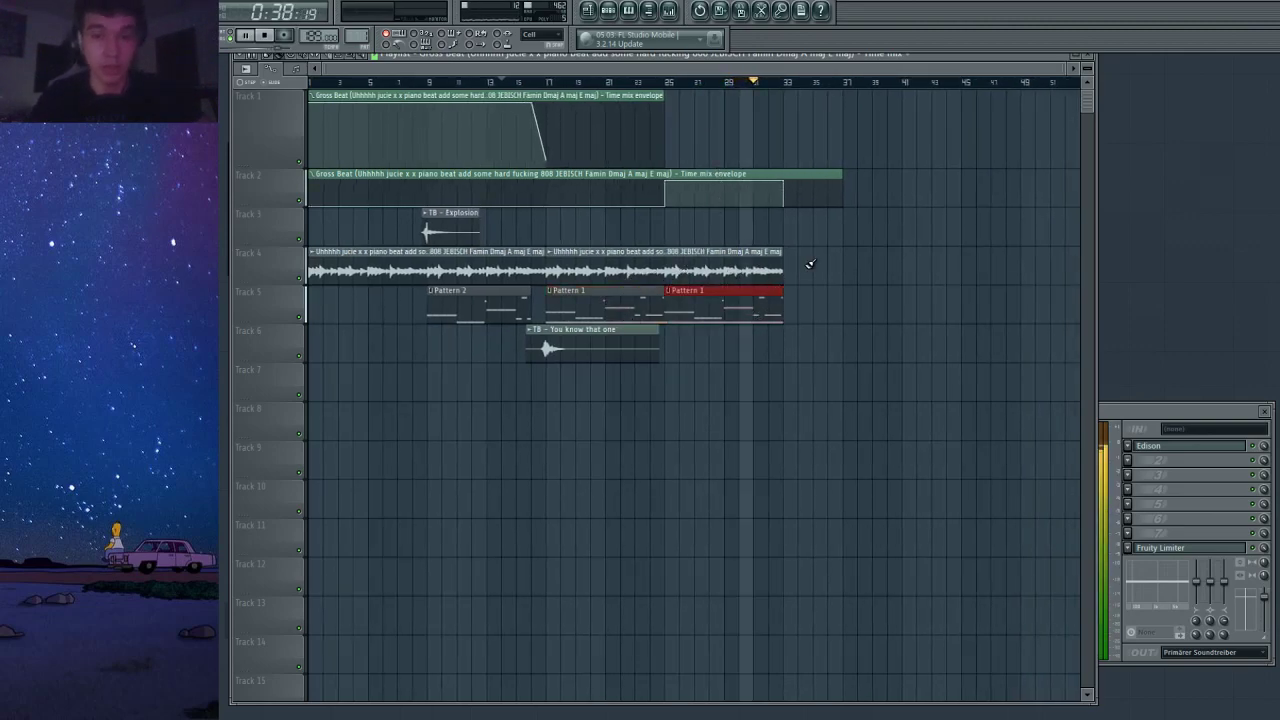
left_click(721, 274, "ctrl")
left_click(533, 258, "ctrl")
mouse_move(445, 267)
left_mouse_down()
mouse_move(955, 286)
mouse_move(926, 287)
left_mouse_up()
scroll(747, 306, "down", 1)
Place another copy of Pattern 1 at bar 33 and make it a separate, unique pattern.
left_click(650, 314, "ctrl")
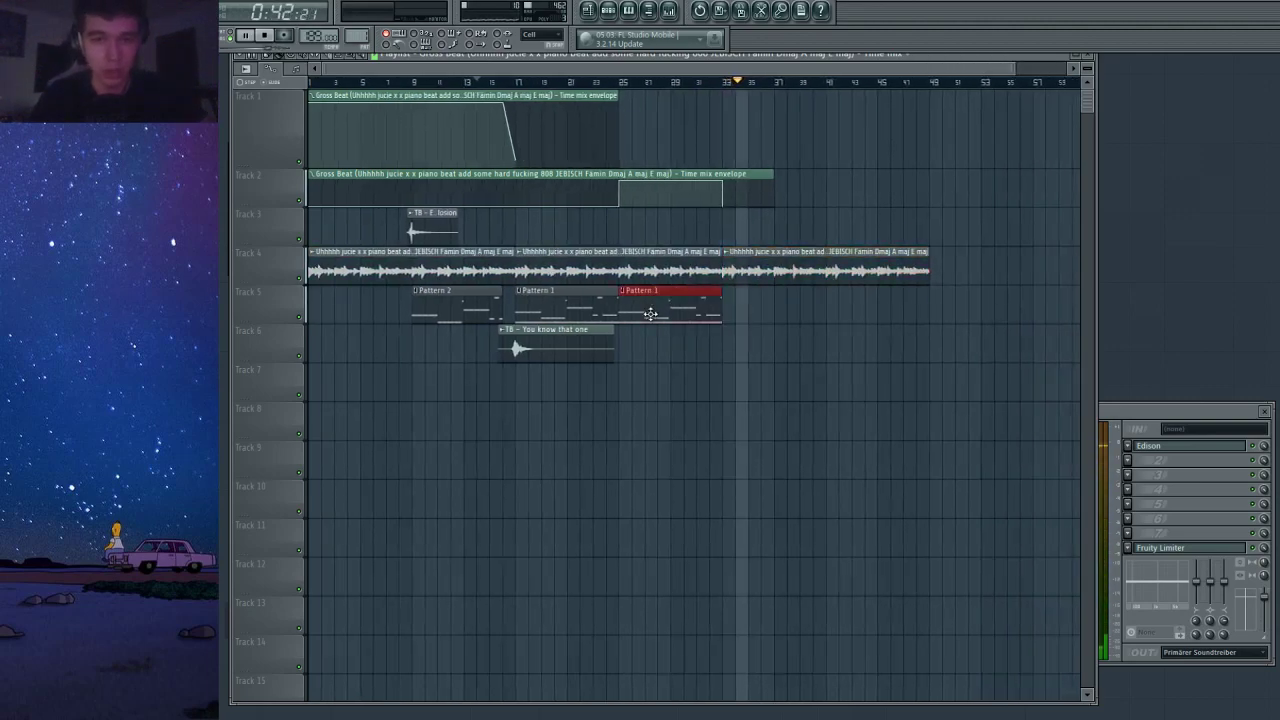
left_click_drag(646, 310, 754, 328)
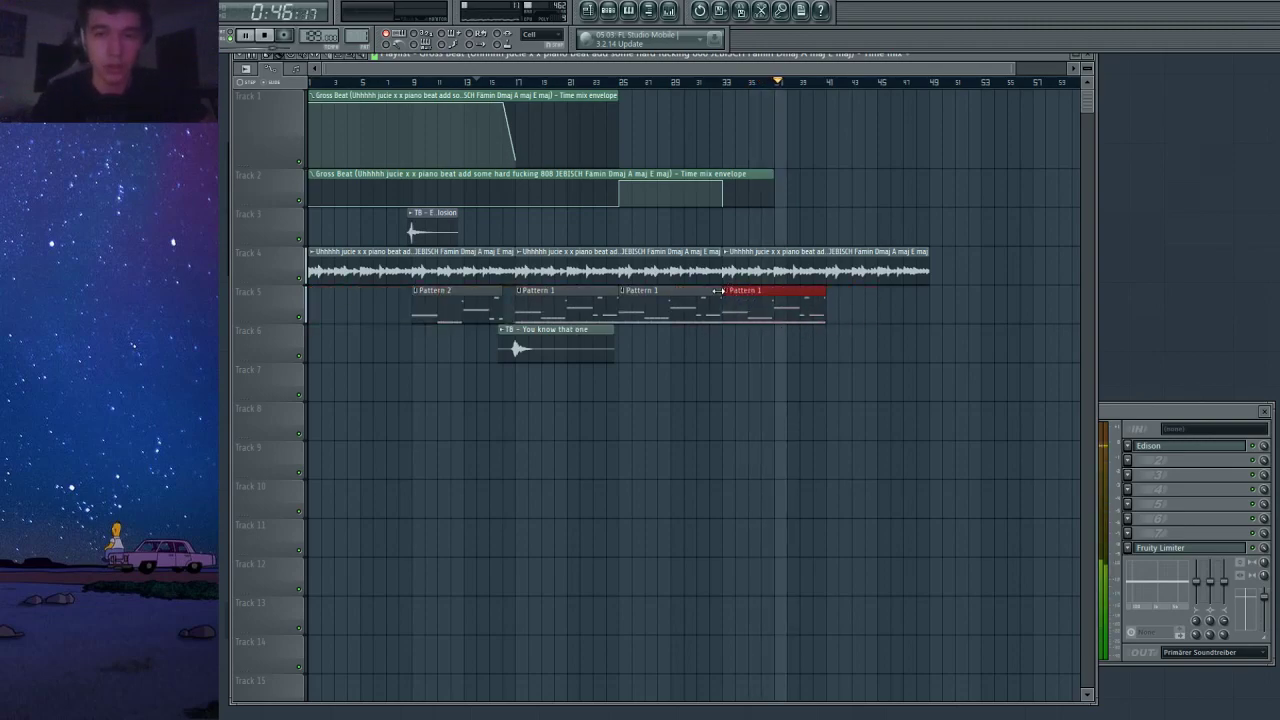
left_click(725, 293)
left_click(763, 361)
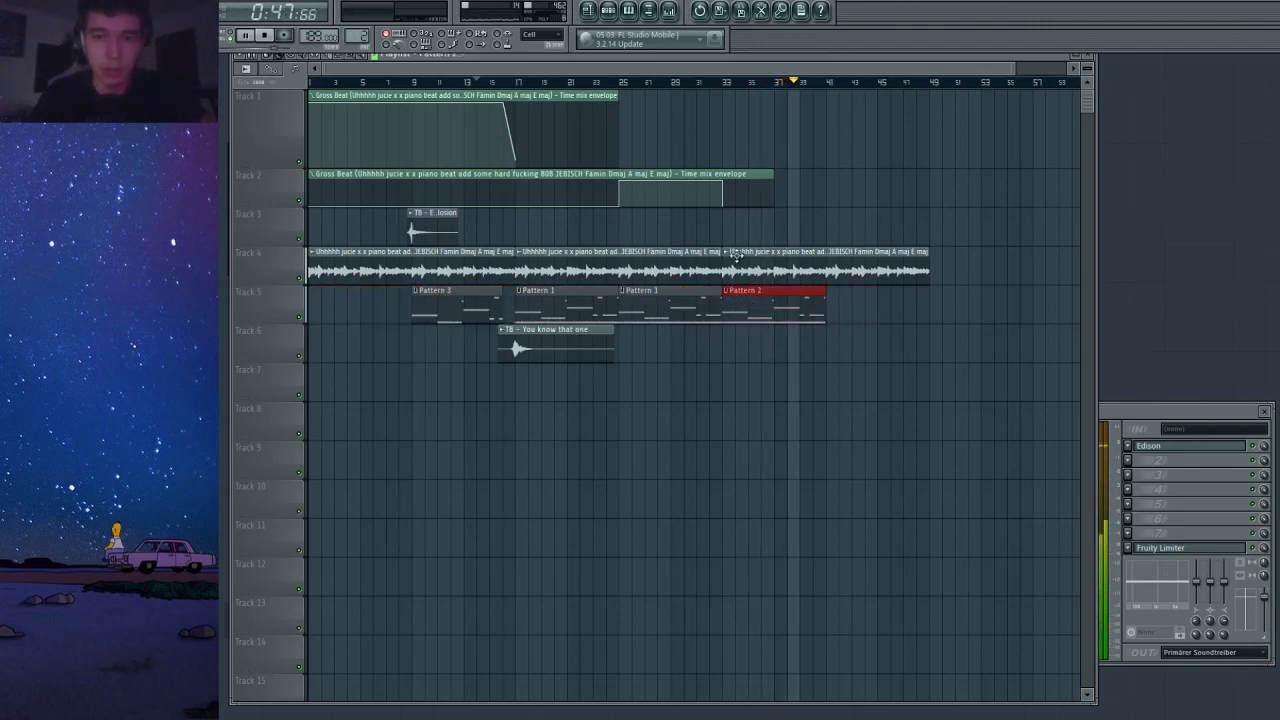
Cut the notes of the TB - Kick 3 and 808 B channels from the separate pattern at bar 33.
left_click(608, 10)
left_click_drag(705, 238, 580, 350)
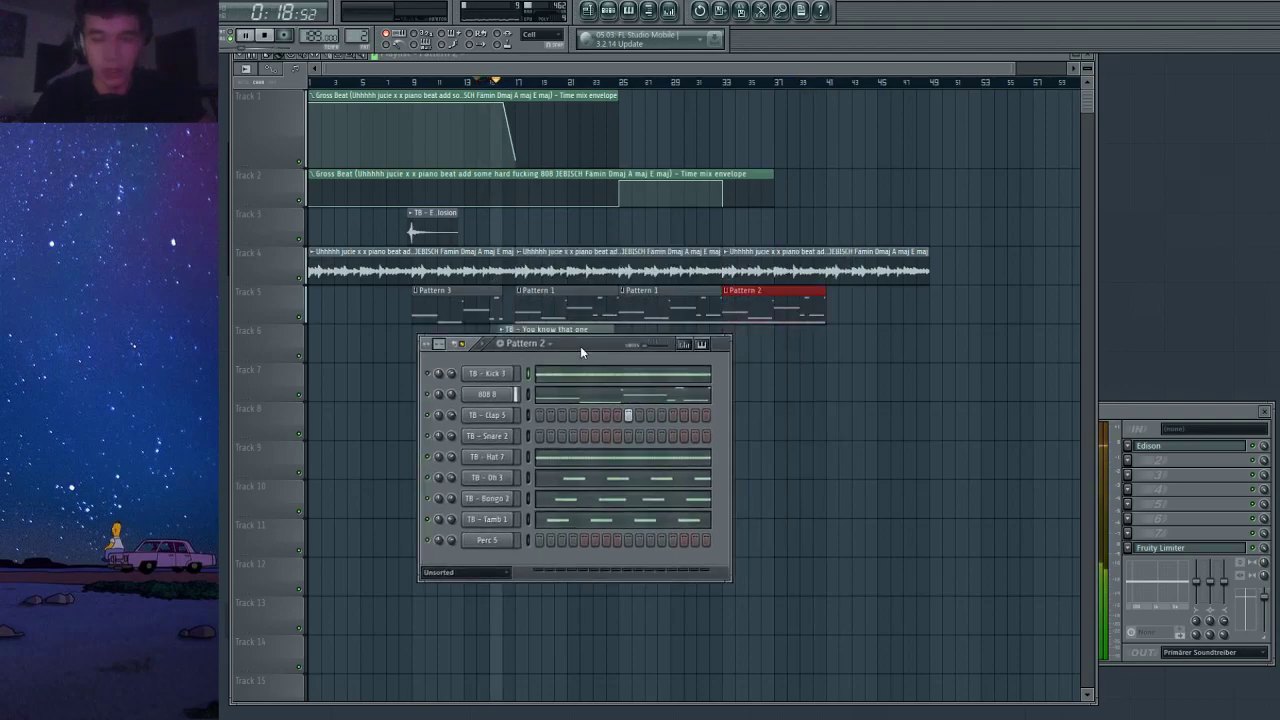
right_click(517, 372)
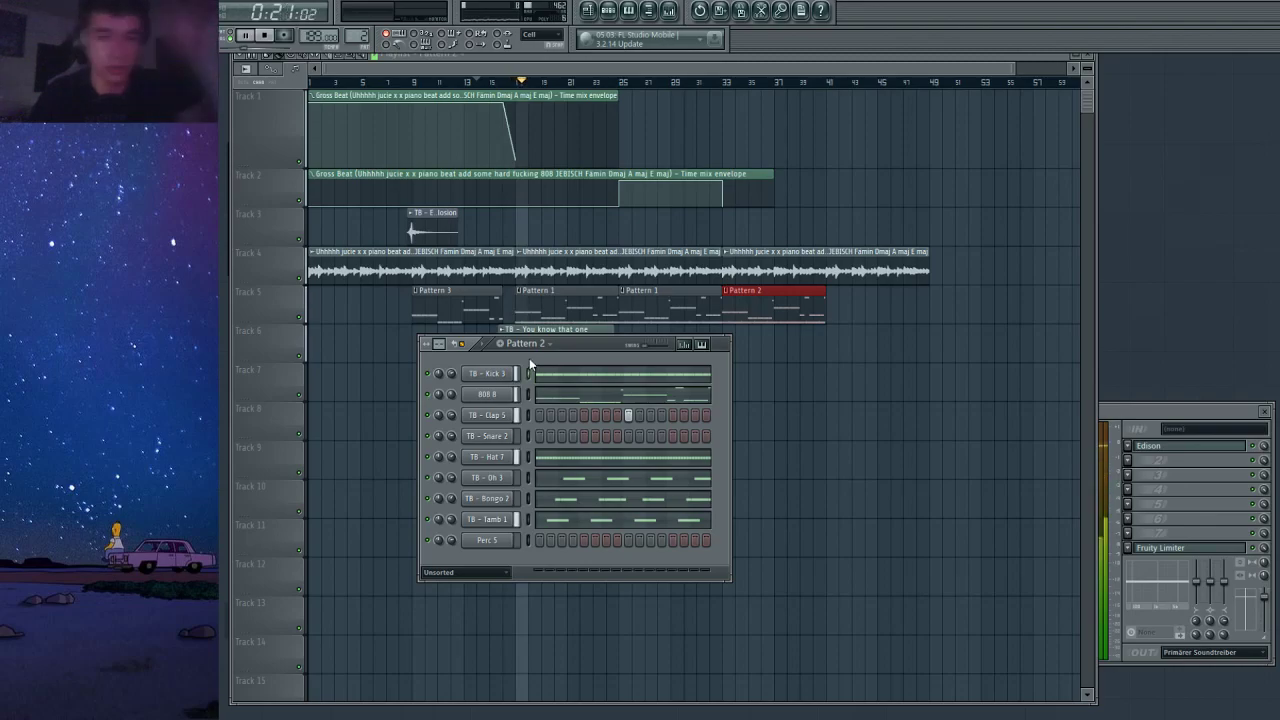
key("ctrl+x")
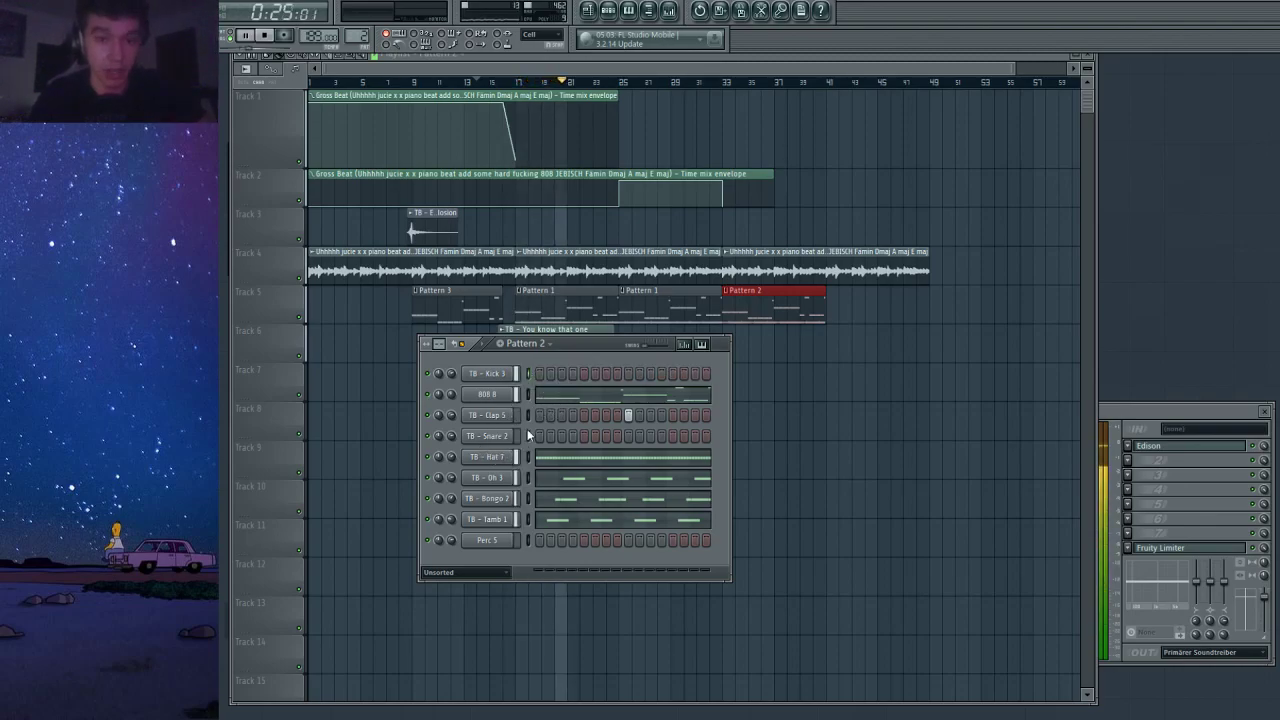
left_click(528, 397)
key("ctrl+x")
Place a copy of Pattern 1 at bar 41 as a separate, unique pattern and open its channels.
left_click(668, 308)
left_click(853, 315, "ctrl")
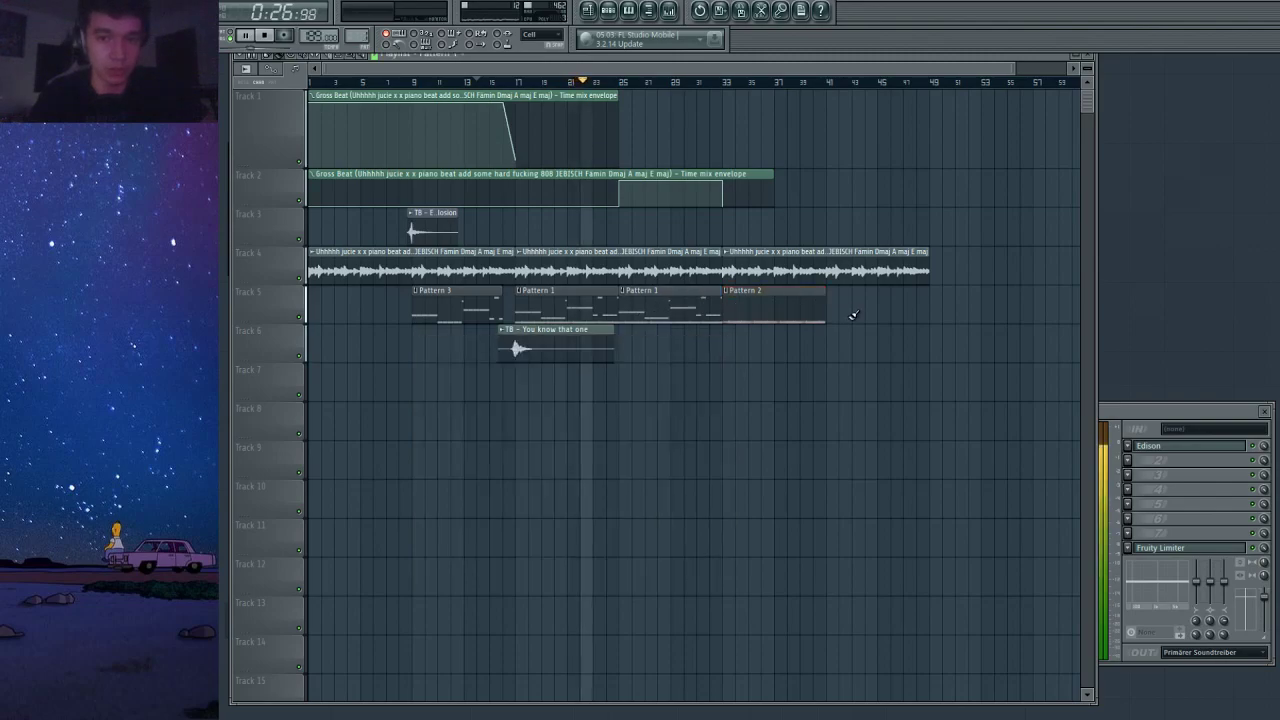
left_click(842, 308)
left_click_drag(861, 310, 832, 298)
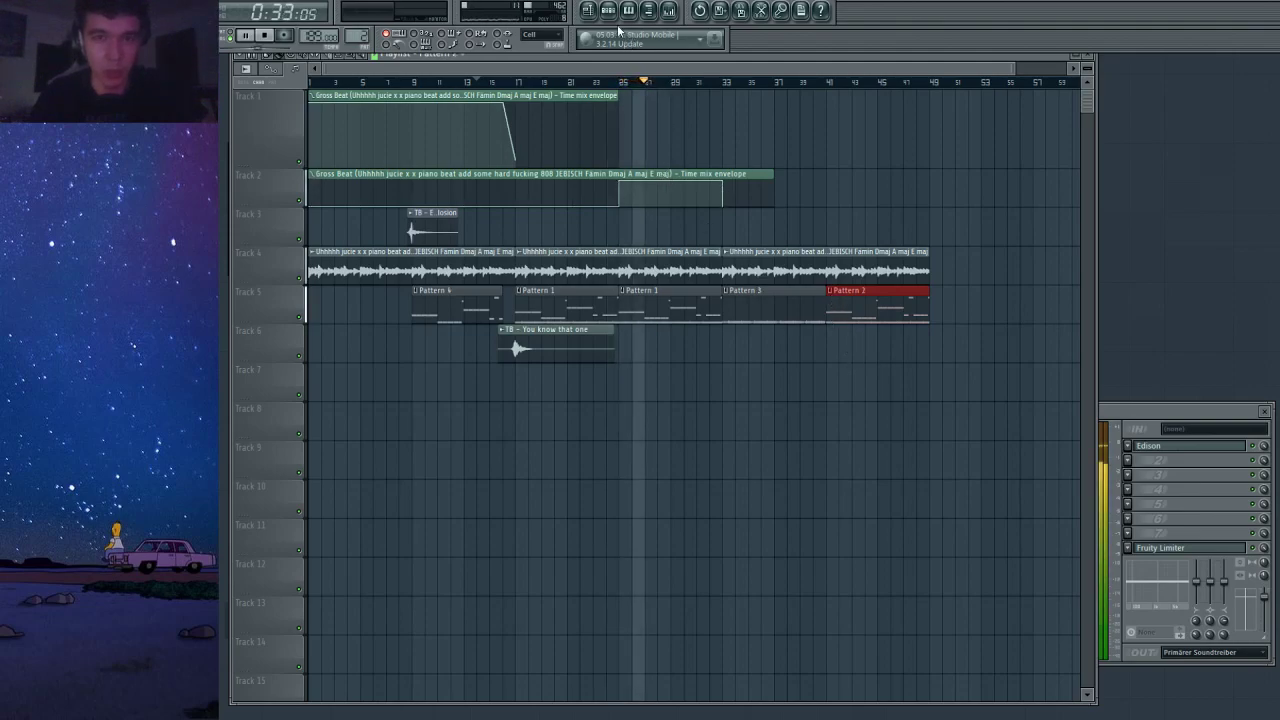
key("F6")
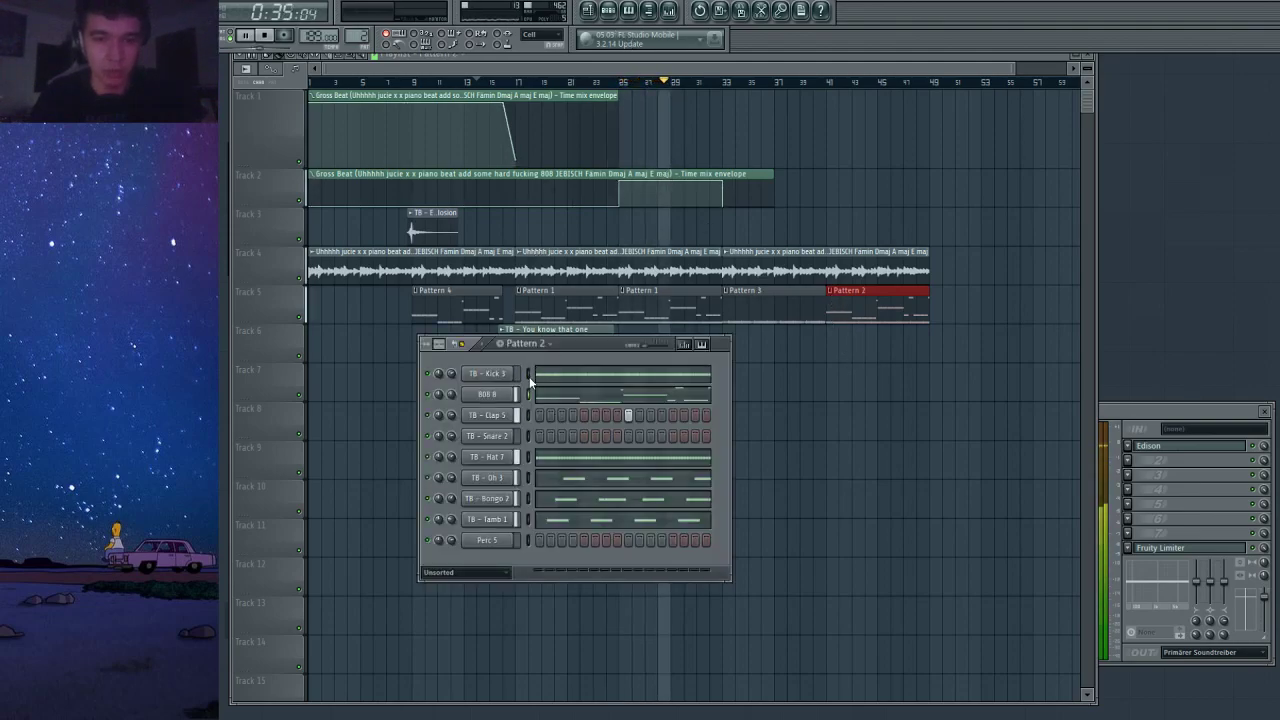
scroll(533, 346, "down", 1)
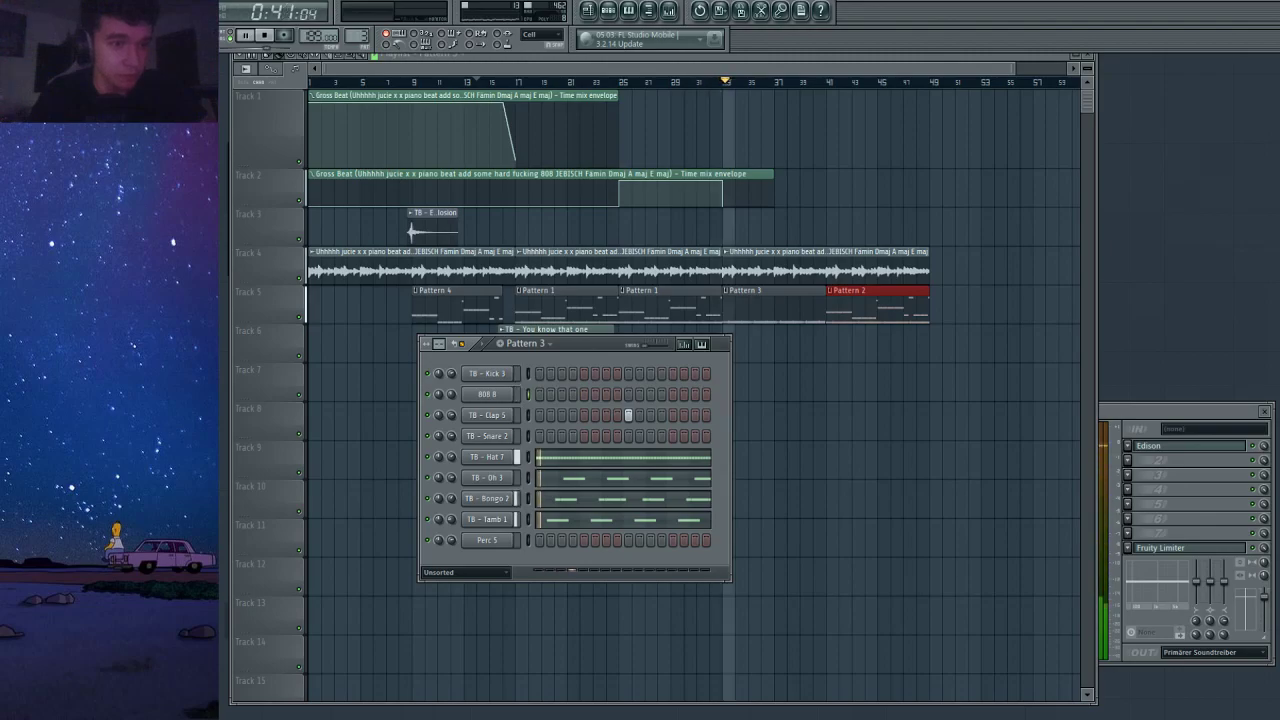
Place a copy of the TB - You know that one sample on Track 6 with its peak at bar 33.
left_click(441, 232)
left_click(518, 346)
left_click(380, 351)
left_click_drag(380, 351, 760, 357)
Place the TB - Perc Loop 3 sample at bar 25 on Track 7 and time-stretch it to end at bar 41.
left_click_drag(626, 408, 632, 385)
scroll(633, 385, "up", 4)
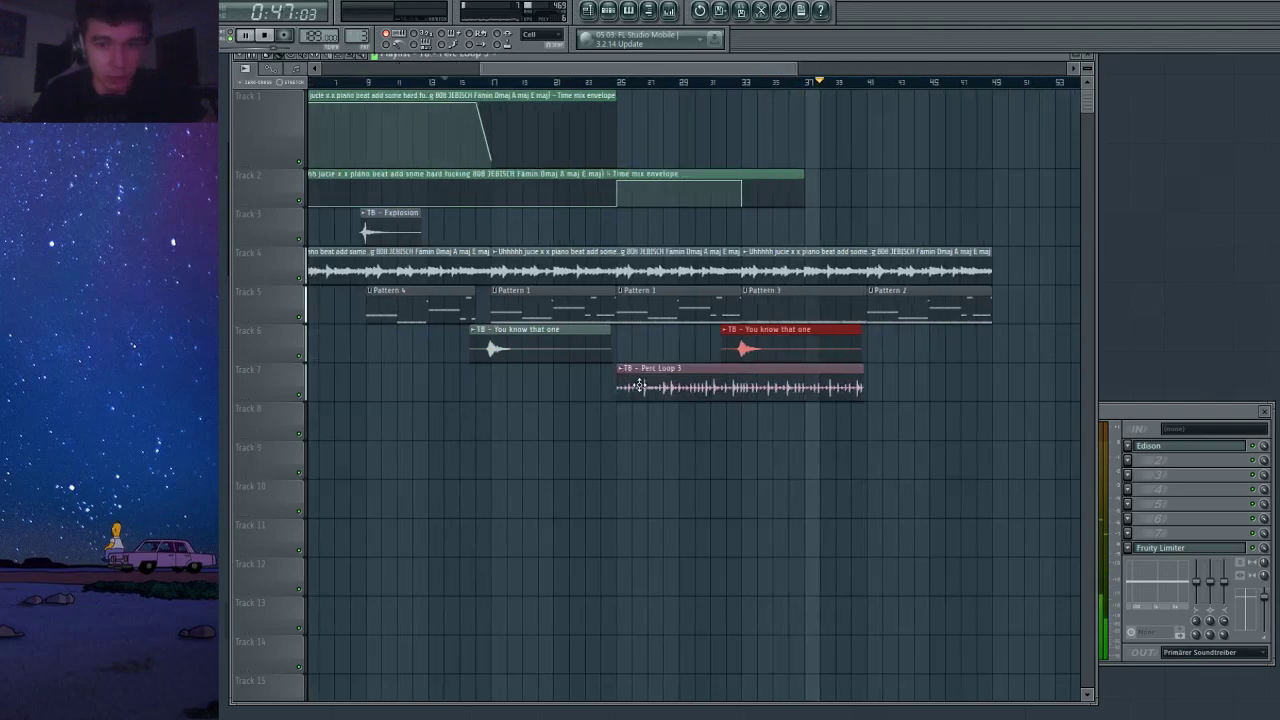
scroll(714, 383, "down", 3)
double_click(730, 386)
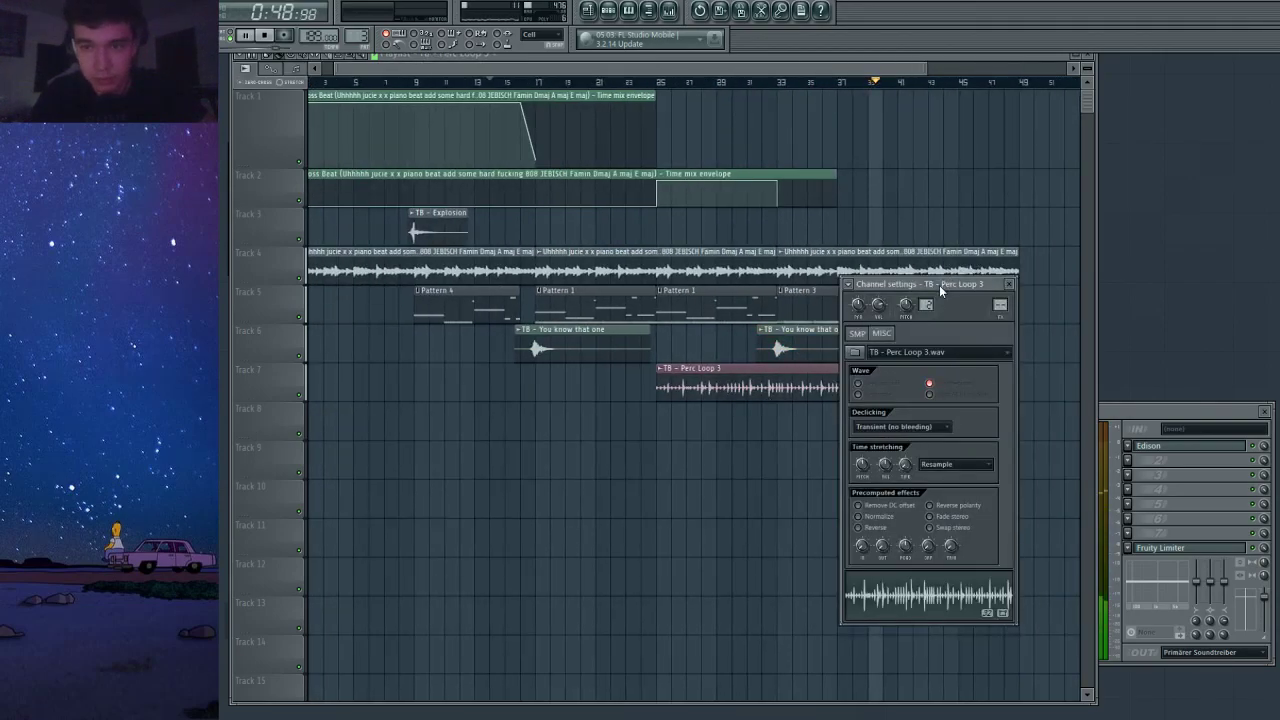
left_click_drag(940, 290, 531, 423)
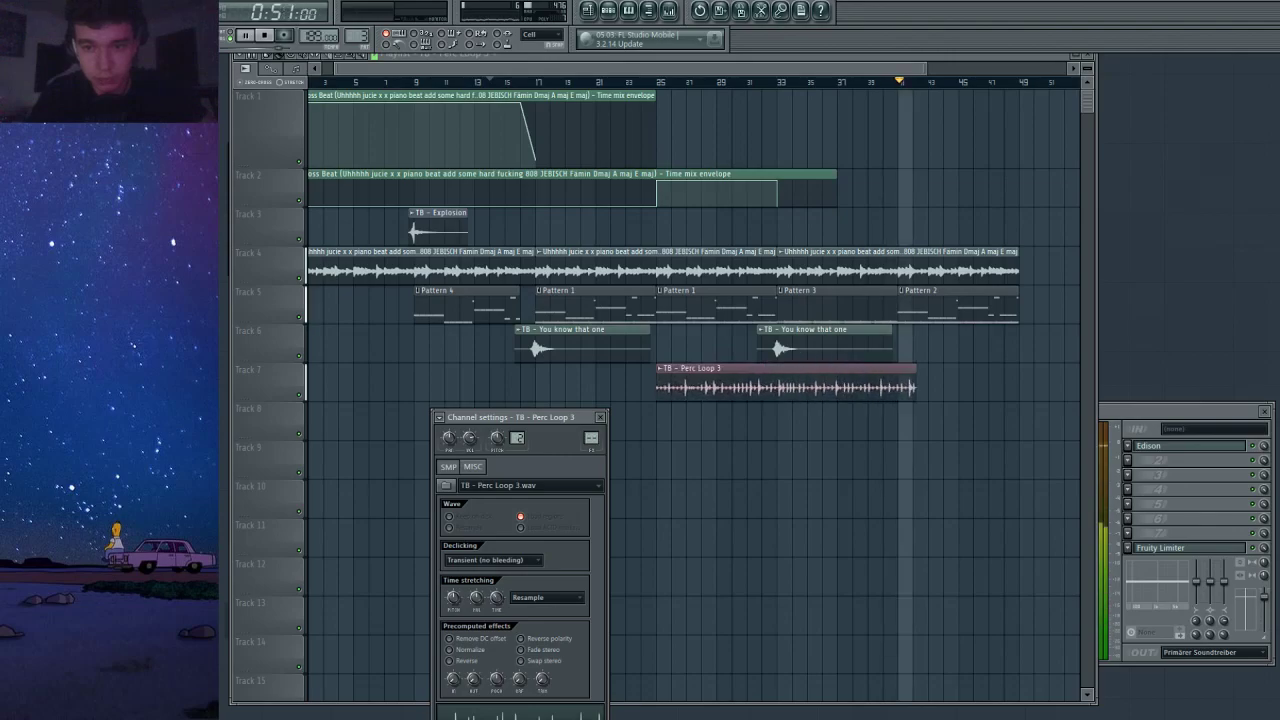
left_click_drag(497, 598, 497, 608)
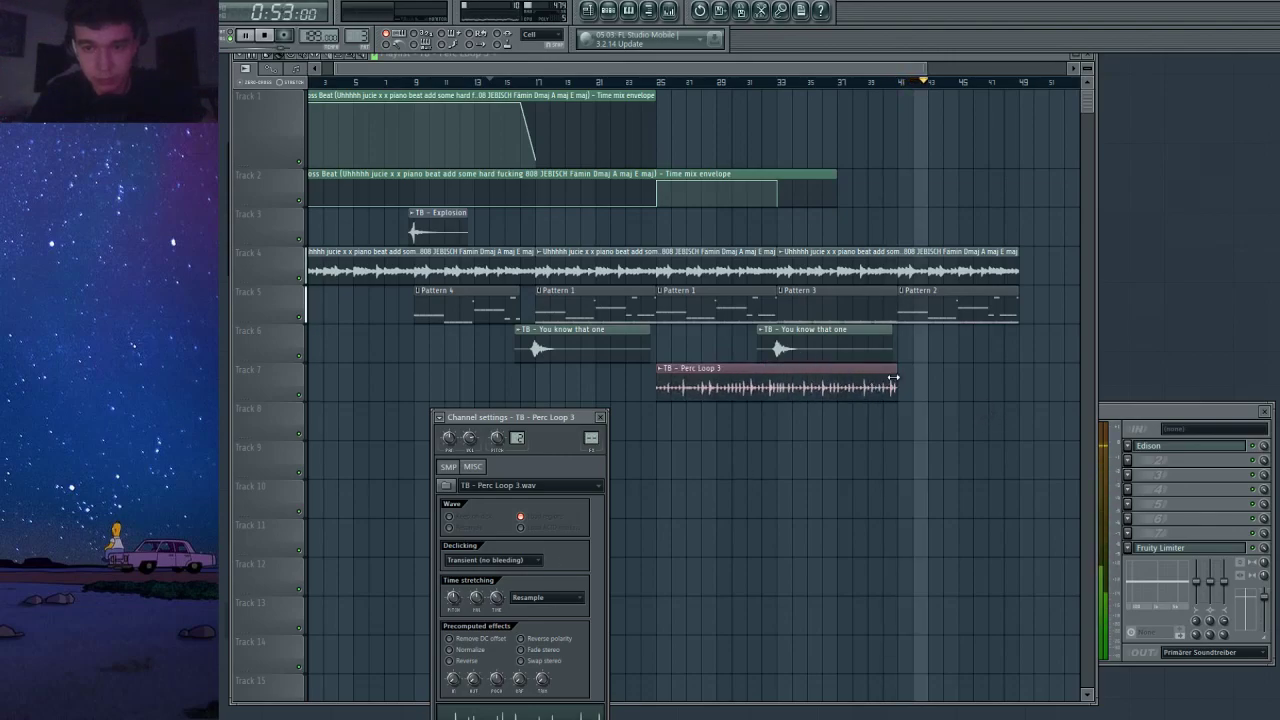
Shorten the TB - Perc Loop 3 clip to end at bar 33 and set its time-stretching mode to Auto.
left_click_drag(893, 377, 763, 413)
double_click(752, 388)
left_click(752, 388)
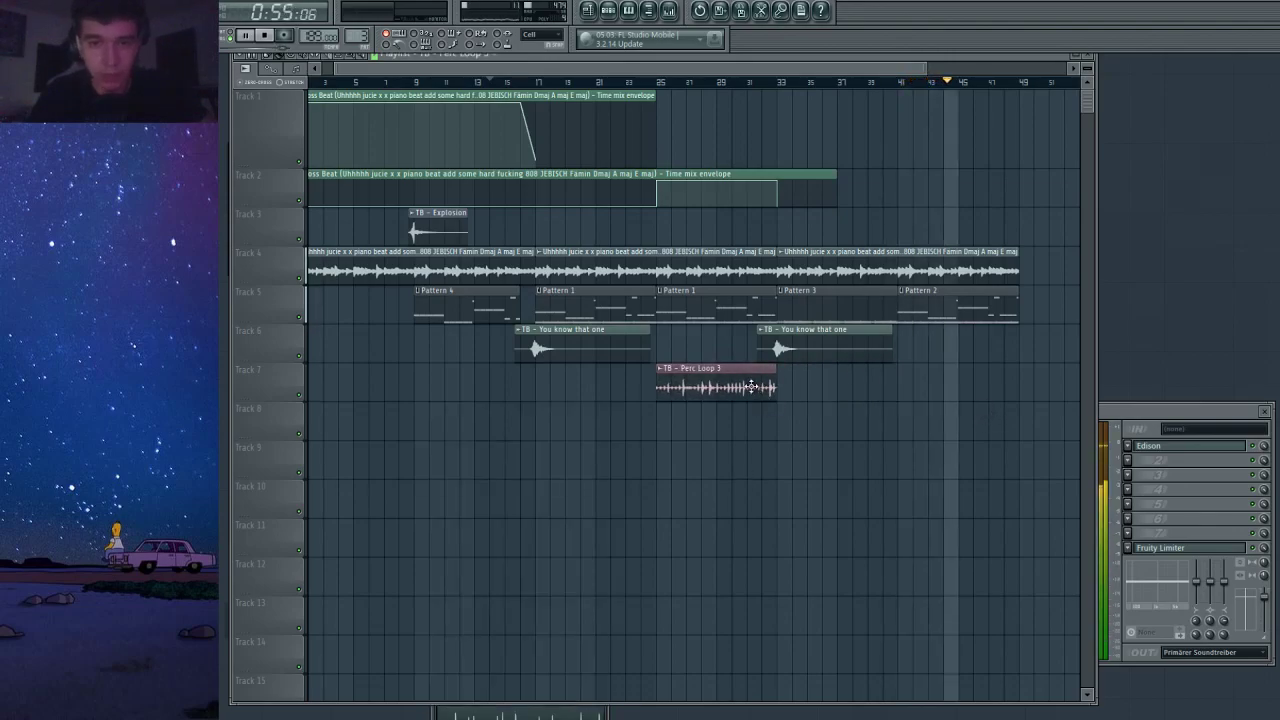
double_click(752, 388)
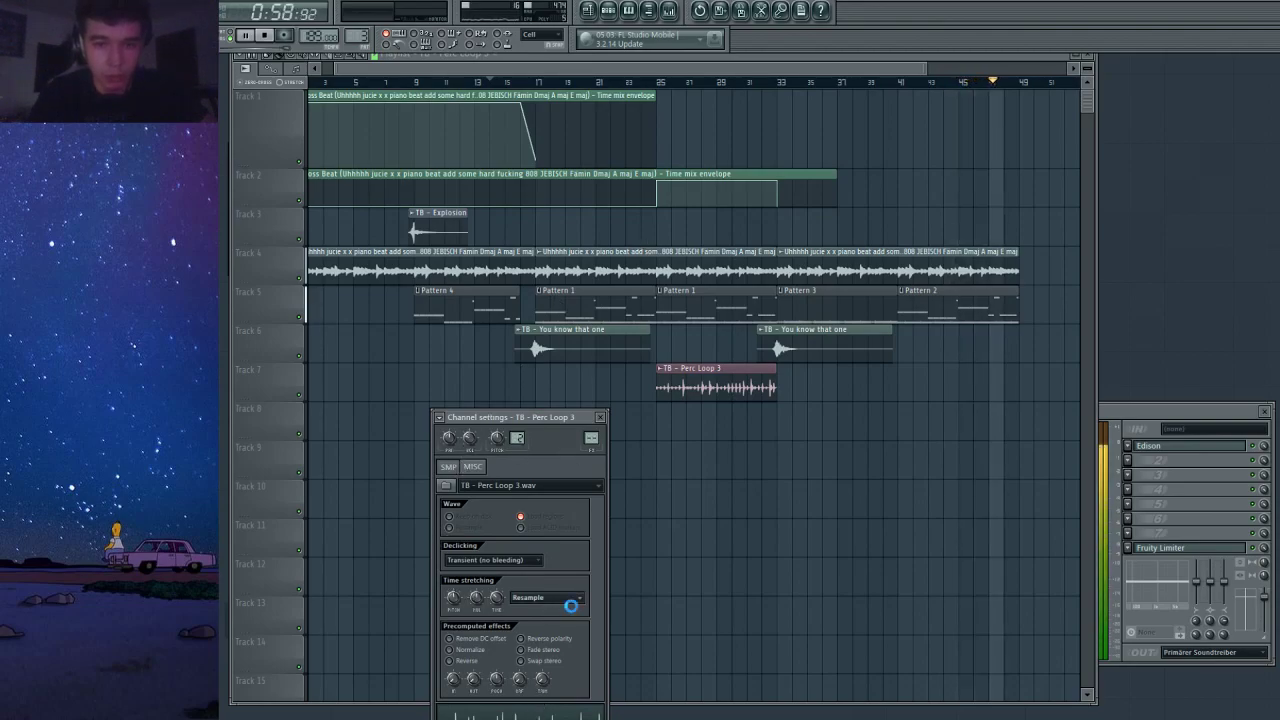
scroll(571, 605, "up", 1)
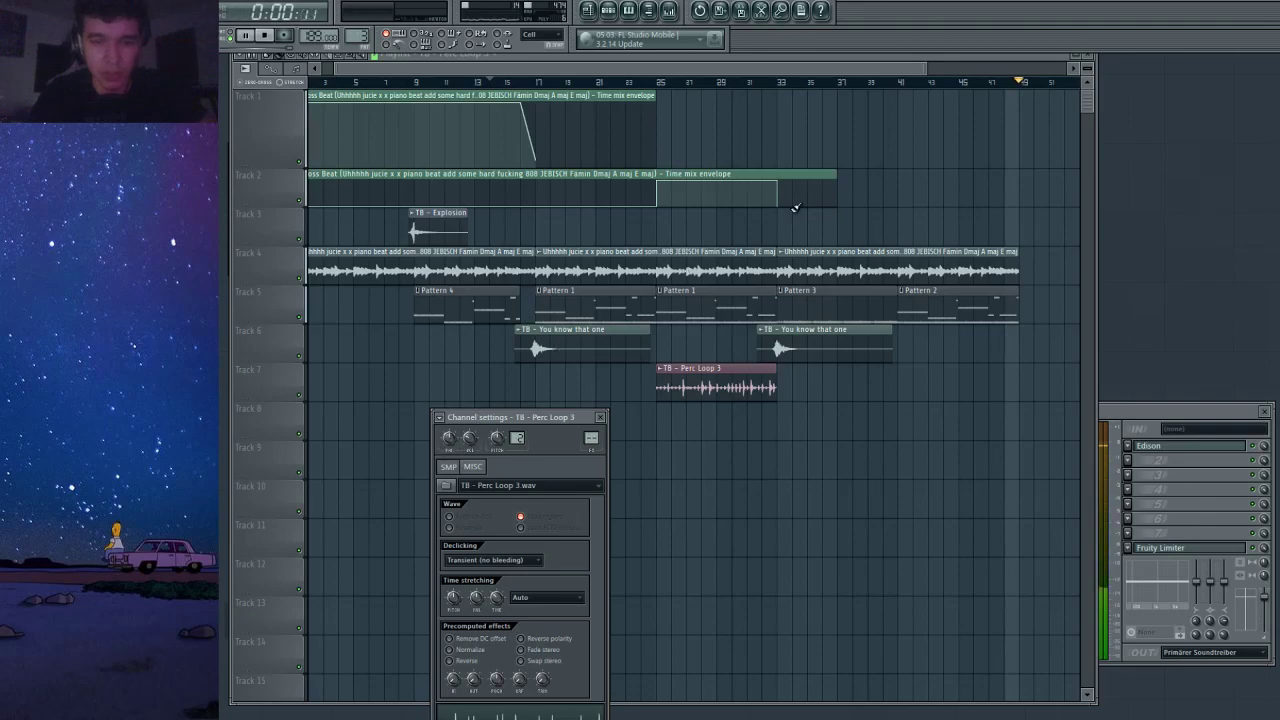
Add another copy of the piano sample at bar 49 on Track 4 and trim it to end at bar 58.
left_click(792, 80)
scroll(850, 180, "down", 1)
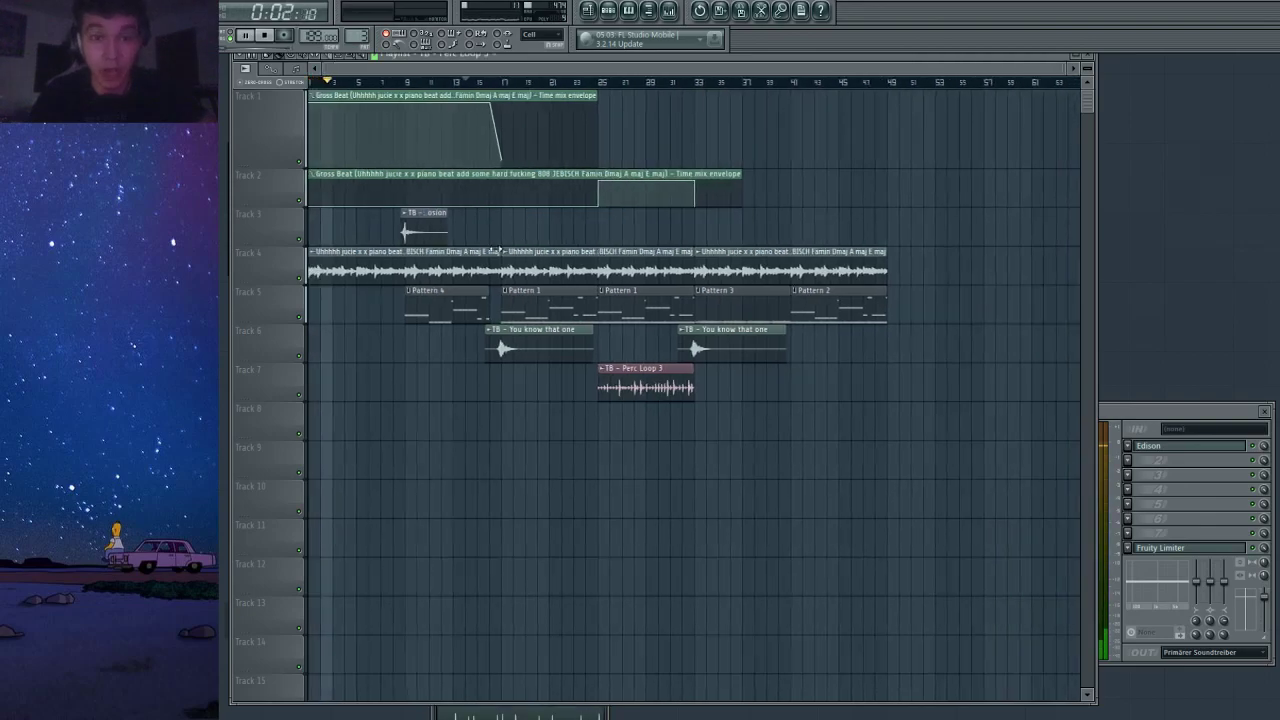
left_click(940, 266)
scroll(963, 263, "down", 2)
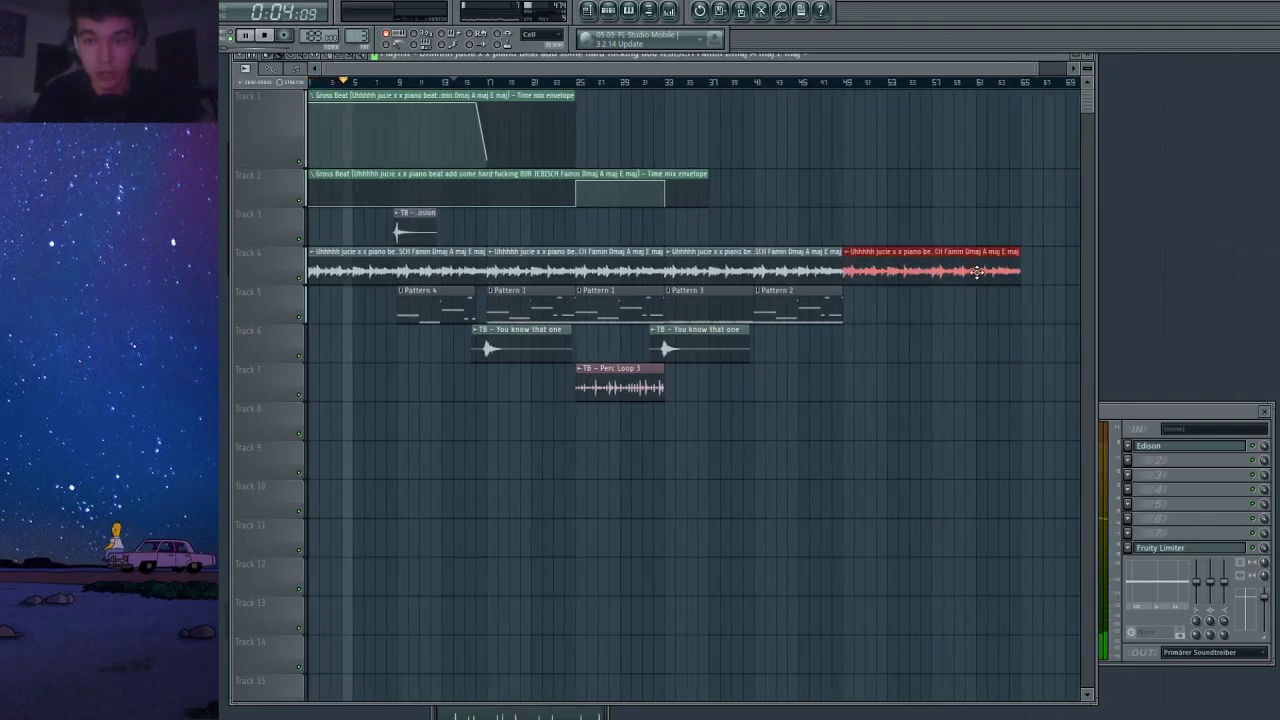
left_click_drag(950, 263, 880, 264)
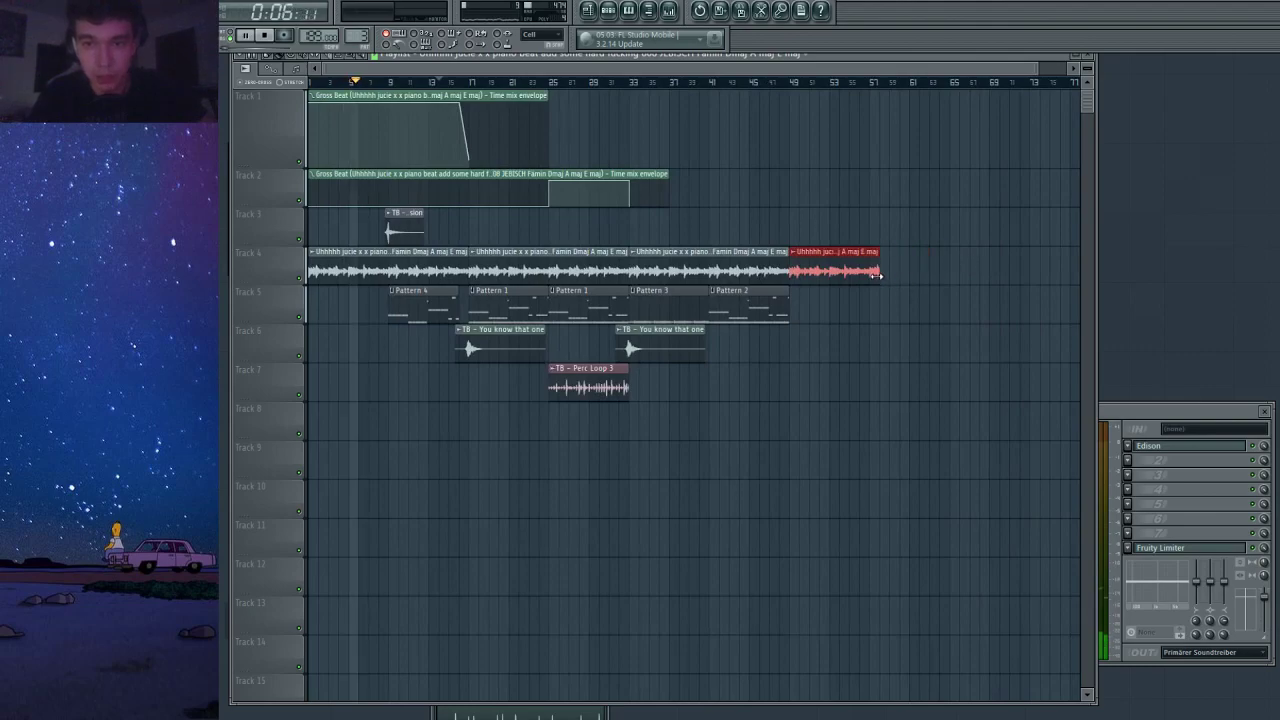
Extend Track 1's Gross Beat envelope to bar 73 and add points that raise it after bar 49 and drop it again from bar 57.
left_click_drag(546, 95, 1029, 96)
scroll(870, 162, "up", 3)
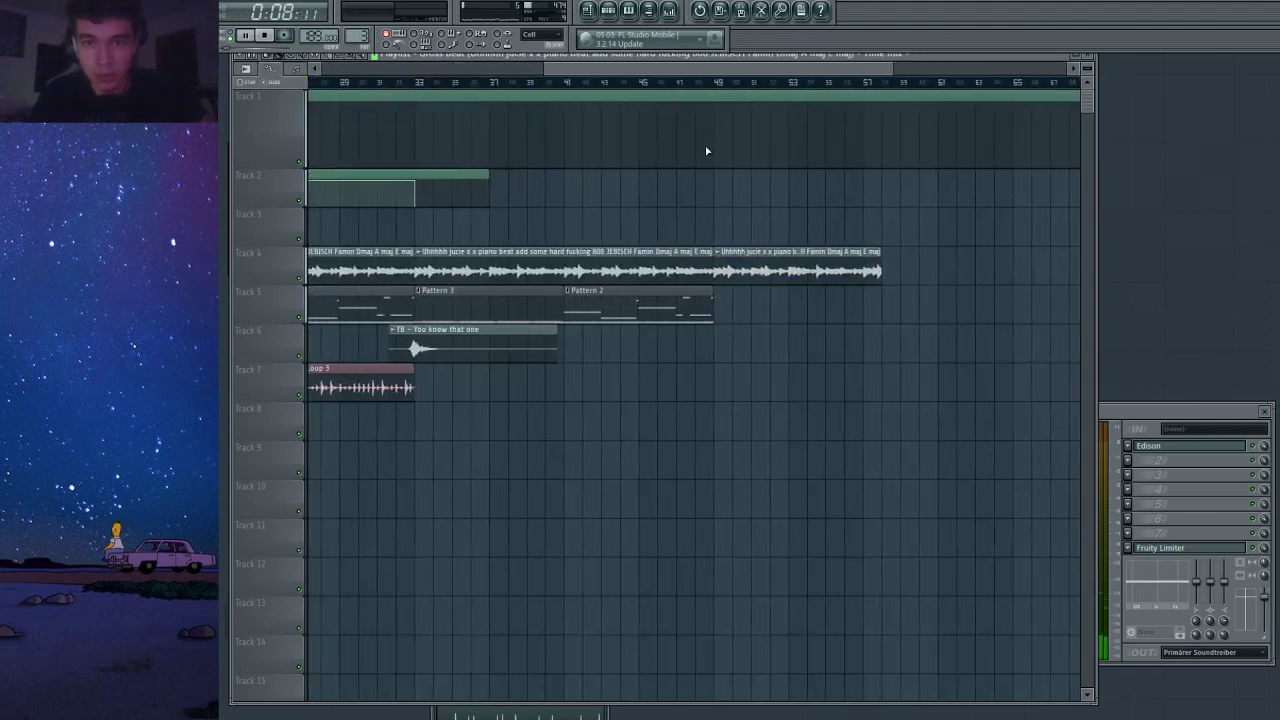
right_click(713, 149)
left_click_drag(717, 147, 741, 96)
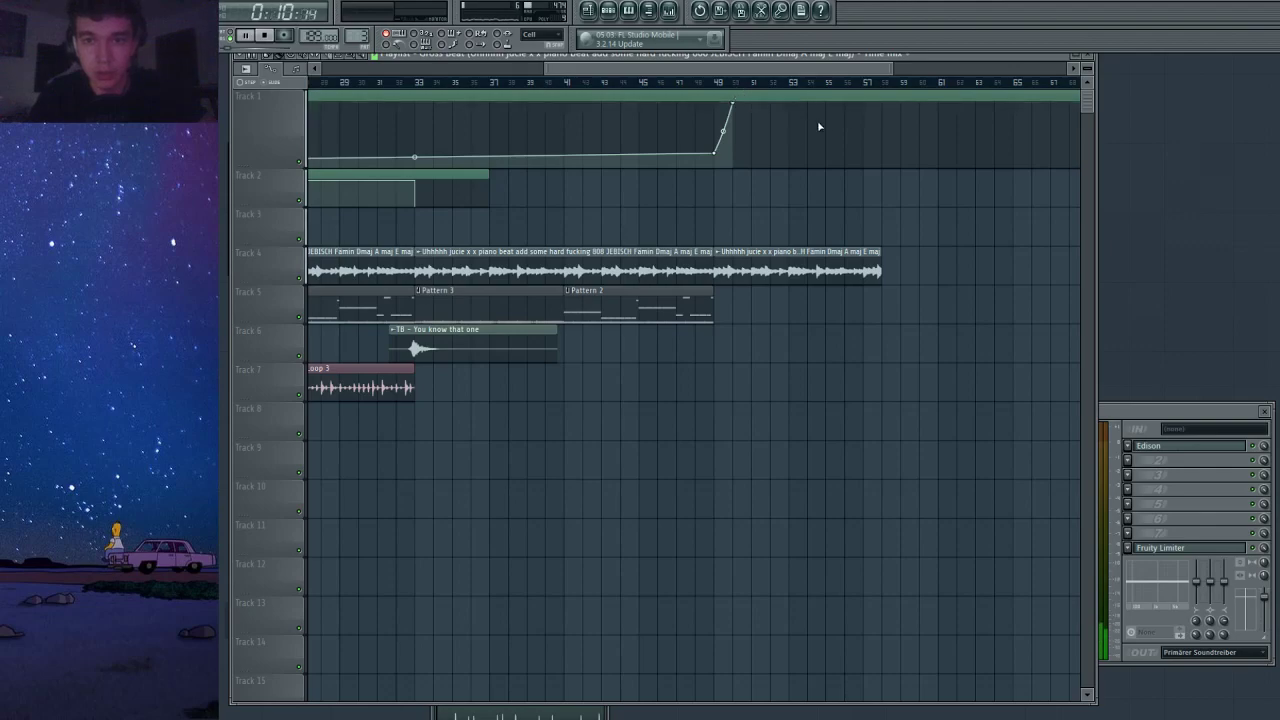
right_click(864, 99)
right_click(870, 166)
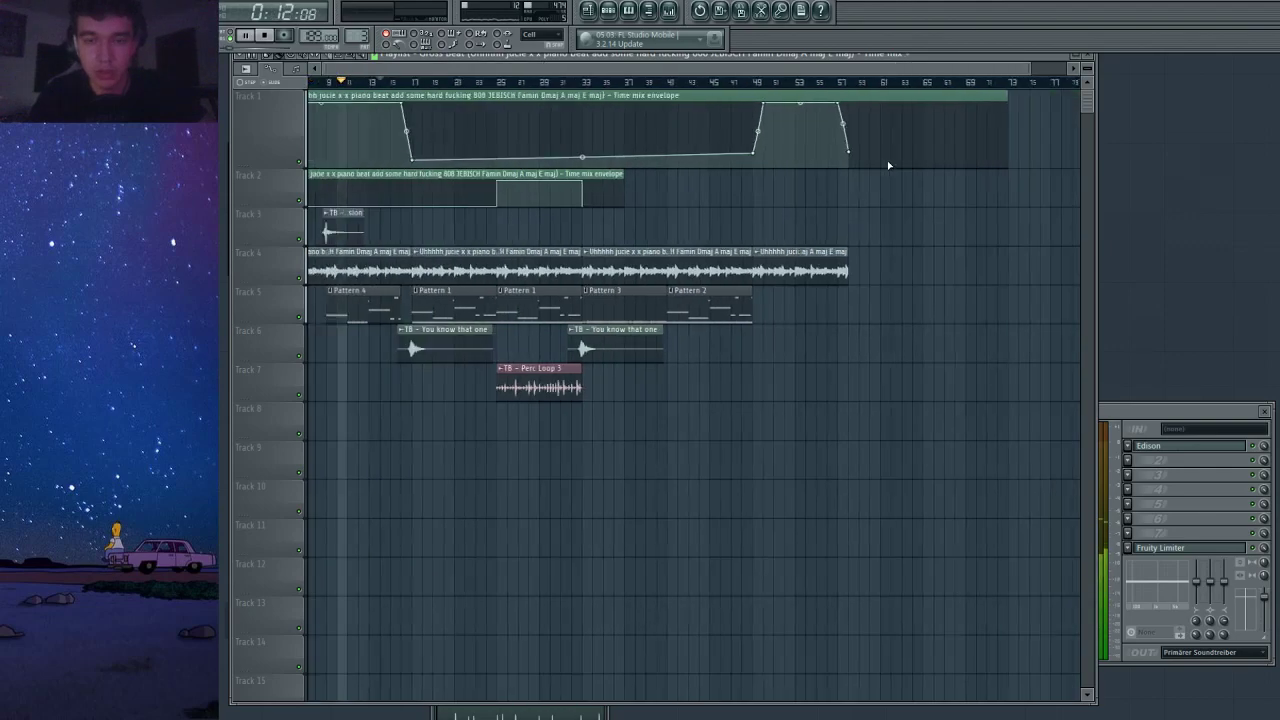
Place a copy of Pattern 4 at bar 49 and copies of TB - You know that one with peaks at bars 49 and 57.
left_click(421, 311)
scroll(763, 311, "up", 3)
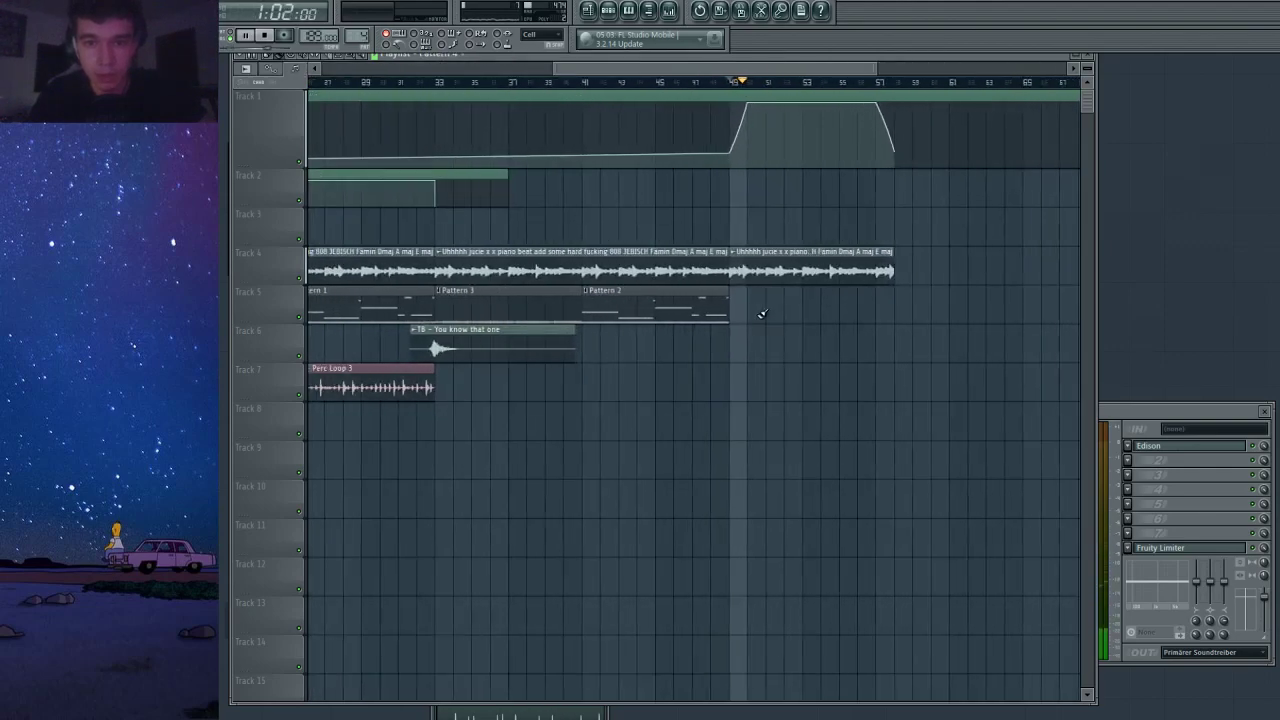
left_click_drag(764, 309, 766, 313)
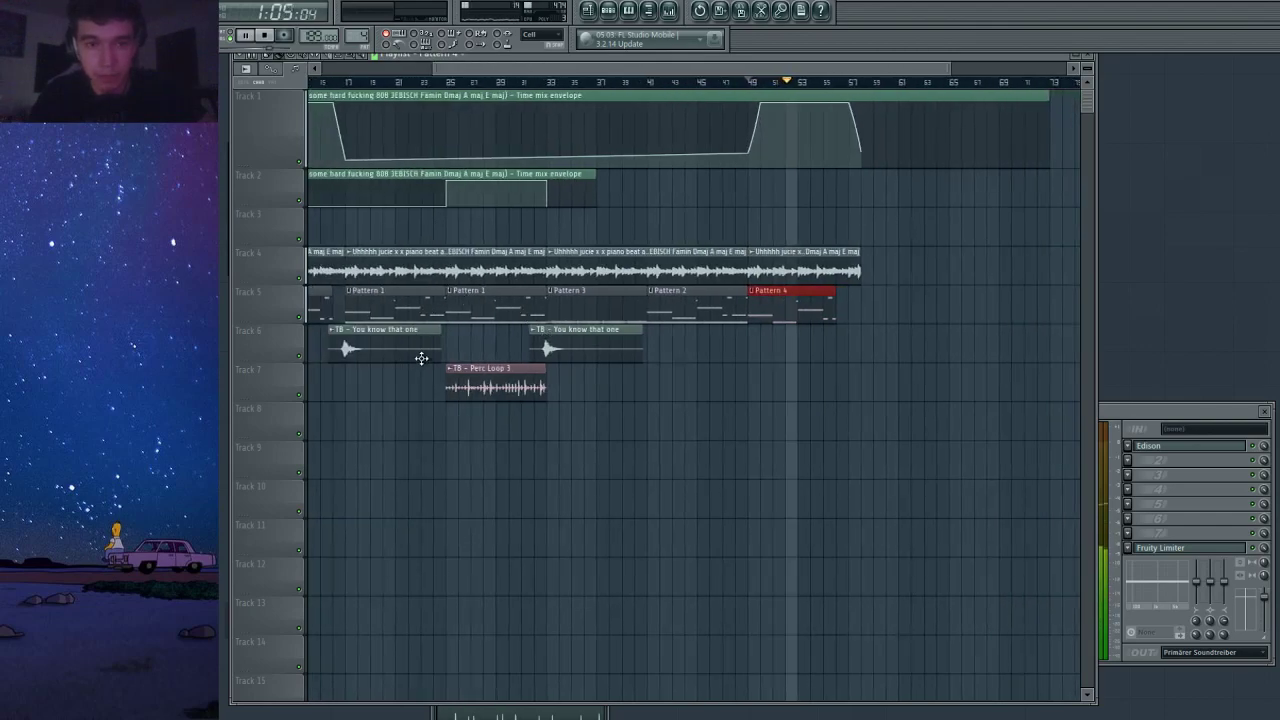
left_click(342, 357)
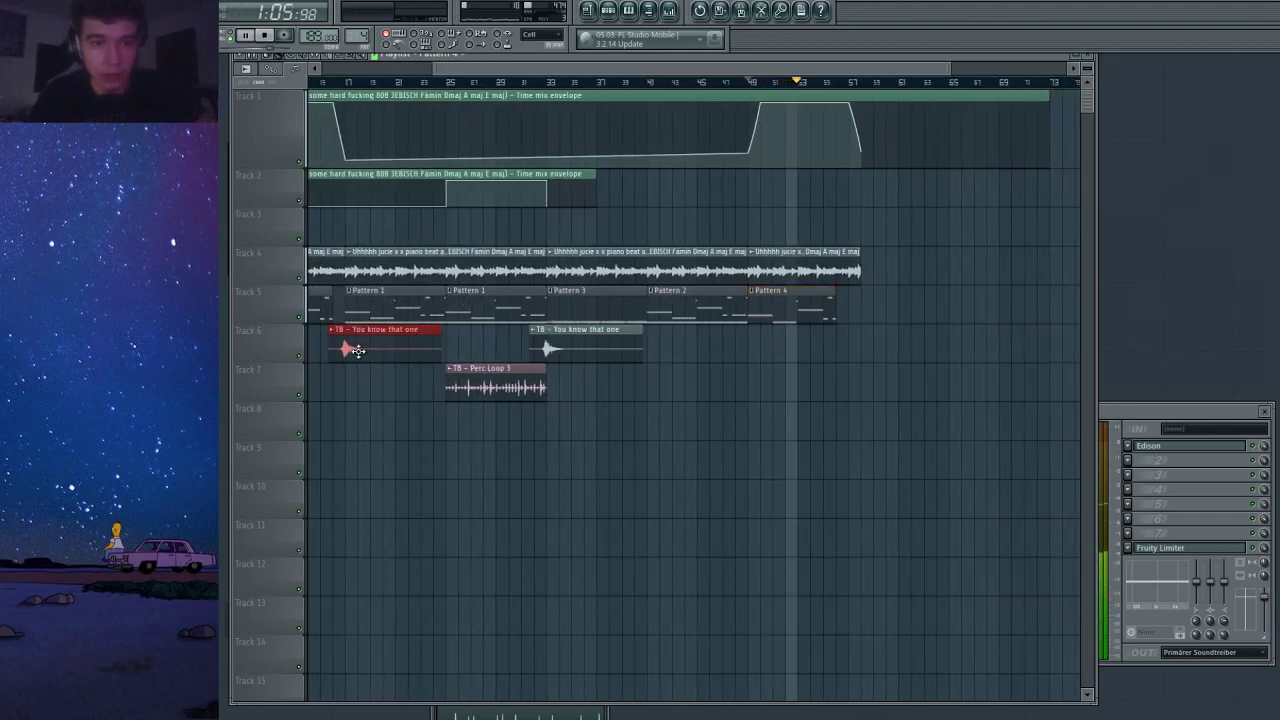
left_click_drag(357, 350, 865, 390)
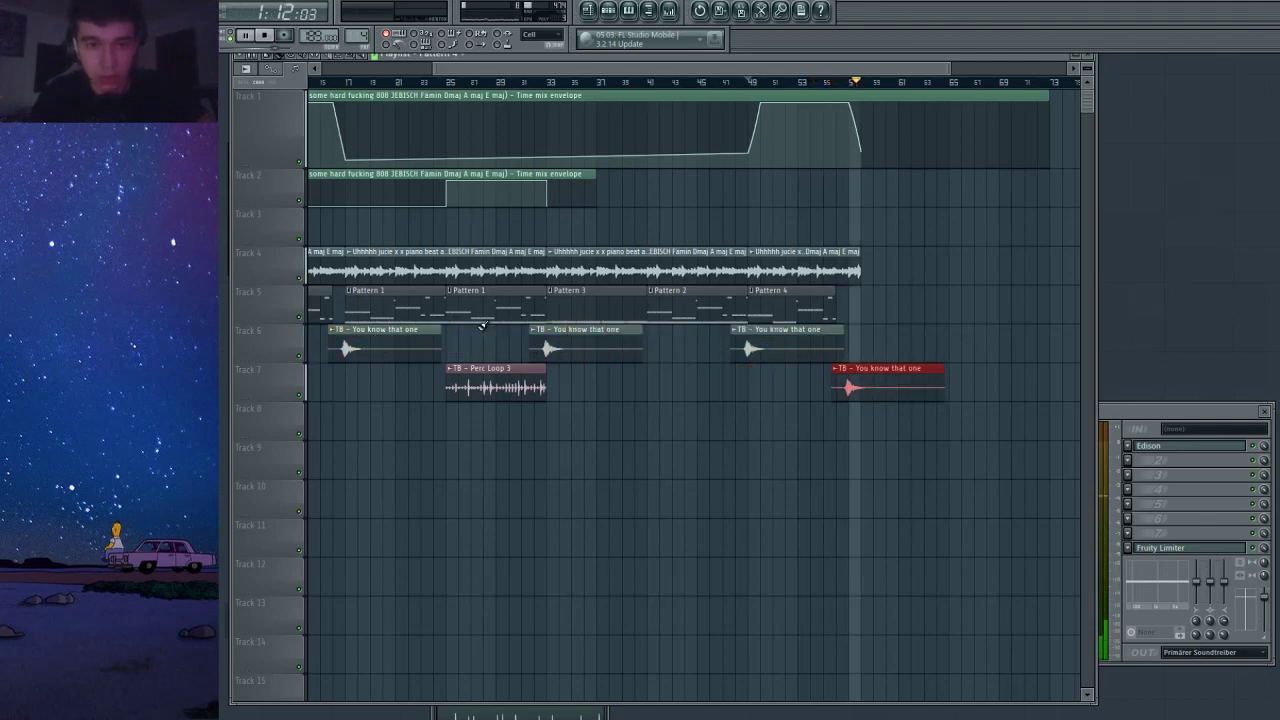
Copy both Pattern 1 clips, their effect sample and the percussion loop to start at bar 57, and delete the duplicate effect sample on Track 7.
left_click_drag(520, 304, 424, 390)
left_click_drag(364, 327, 872, 326)
scroll(888, 330, "up", 3)
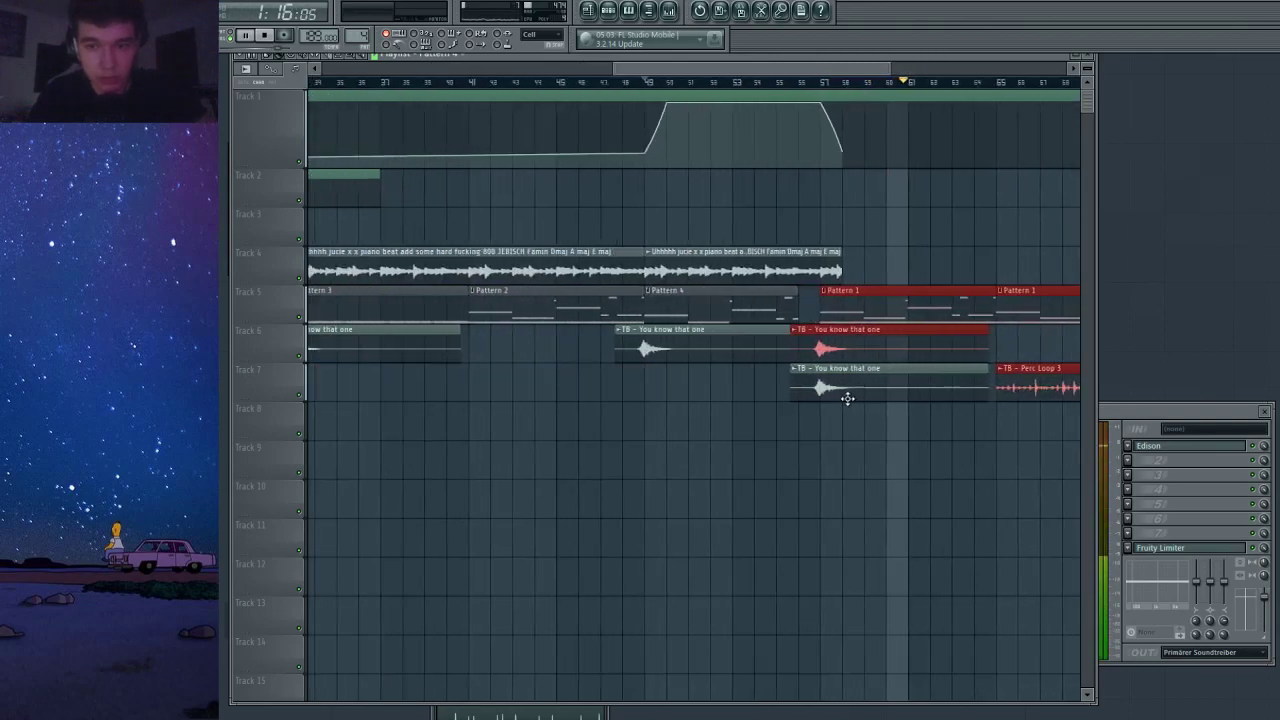
left_click_drag(848, 396, 863, 388)
right_click(877, 382)
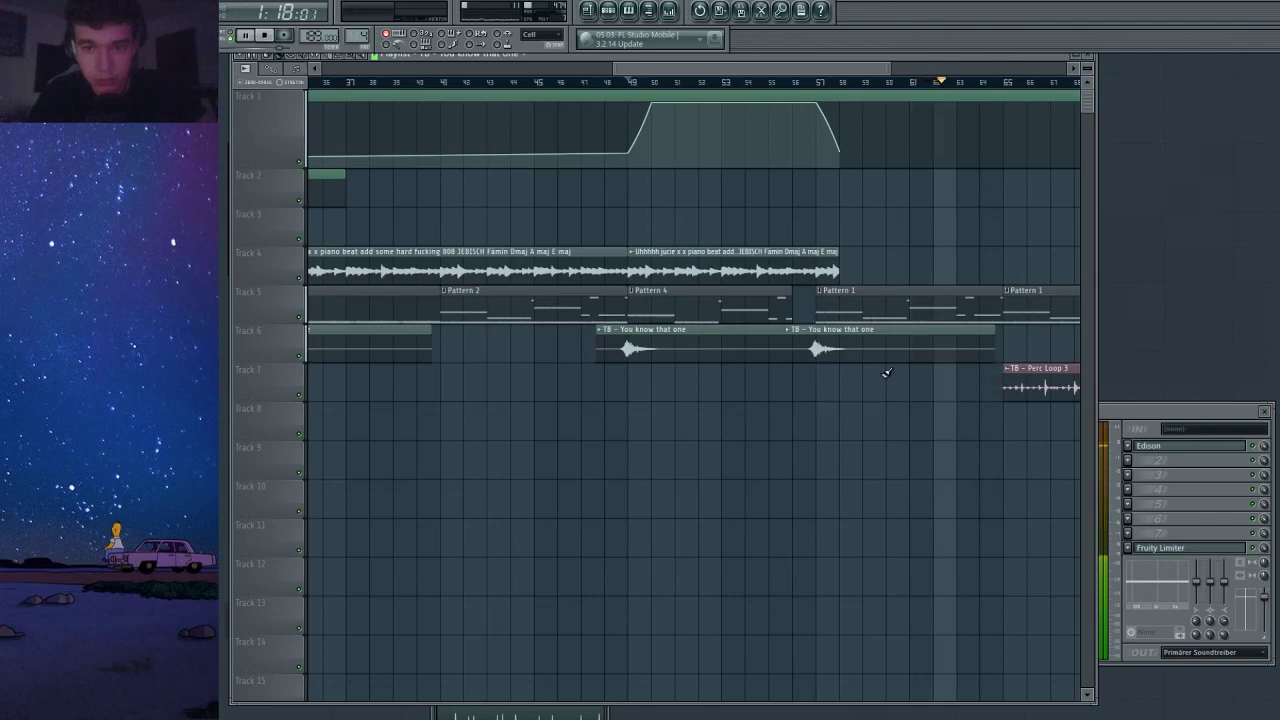
Try shifting the Pattern 1 clip and its effect sample from bar 57 to bar 58.
scroll(885, 268, "up", 3)
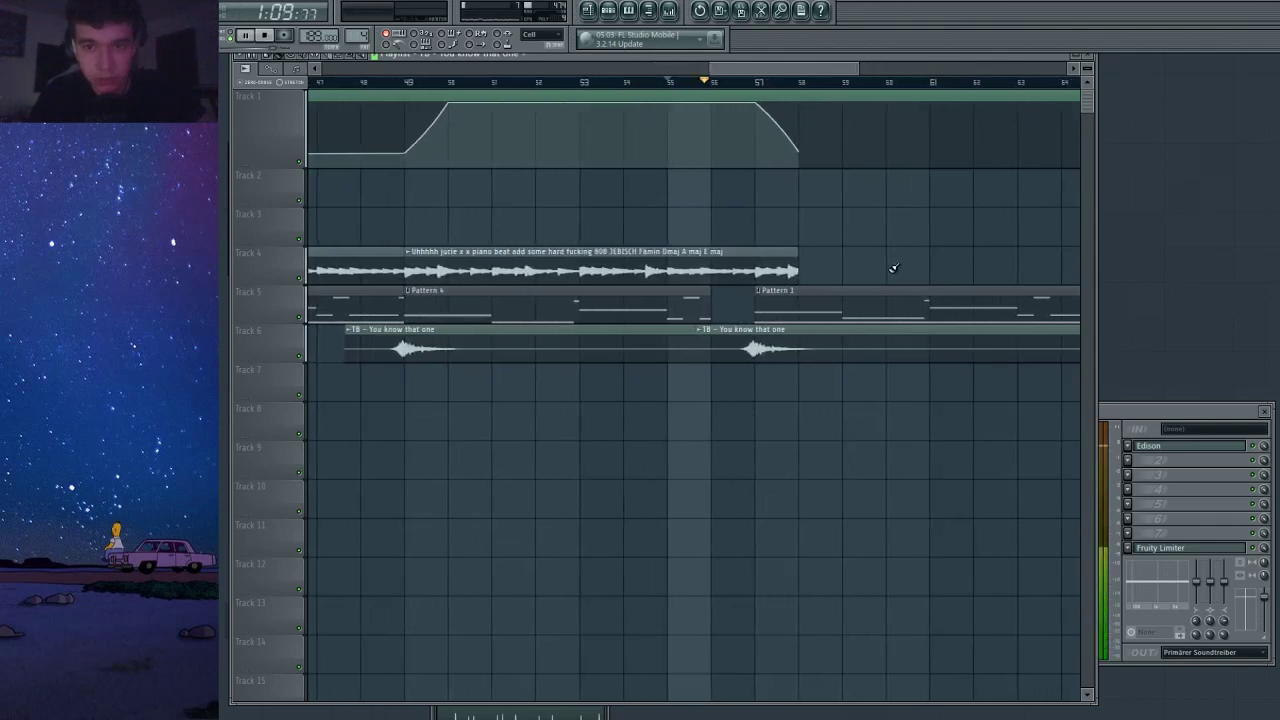
key("space")
left_click_drag(814, 316, 883, 317)
key("space")
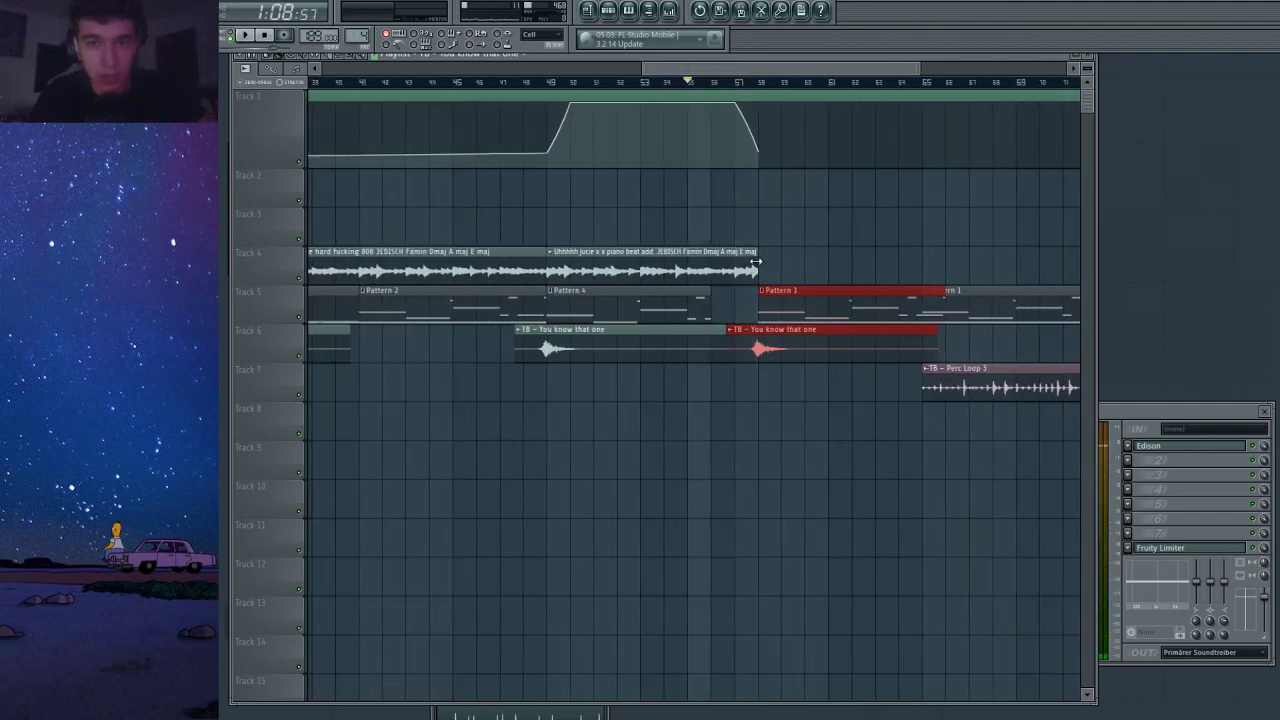
Trim the last piano clip to end at bar 57 and move Pattern 1 with its effect sample back to bar 57.
left_click_drag(756, 262, 742, 268)
left_click_drag(838, 307, 800, 317)
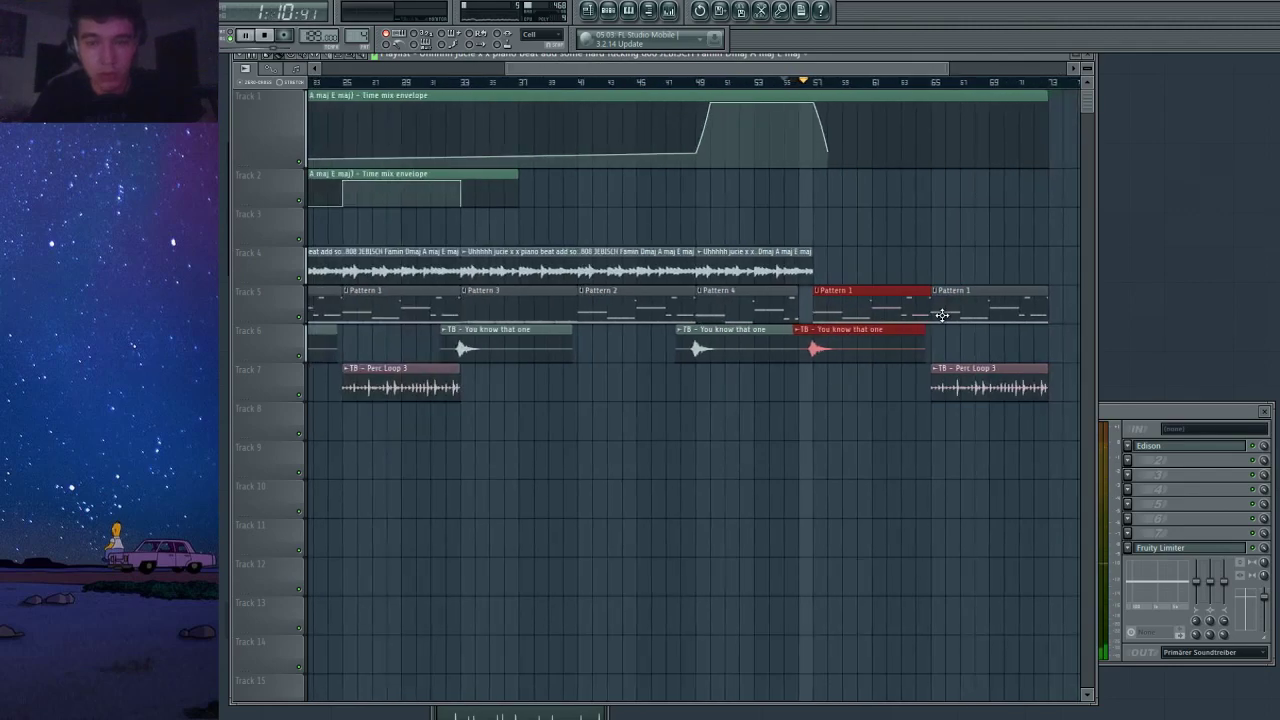
Fill bars 57 to 73 on Track 4 with two more copies of the eight-bar piano clip.
left_click_drag(812, 268, 1046, 268)
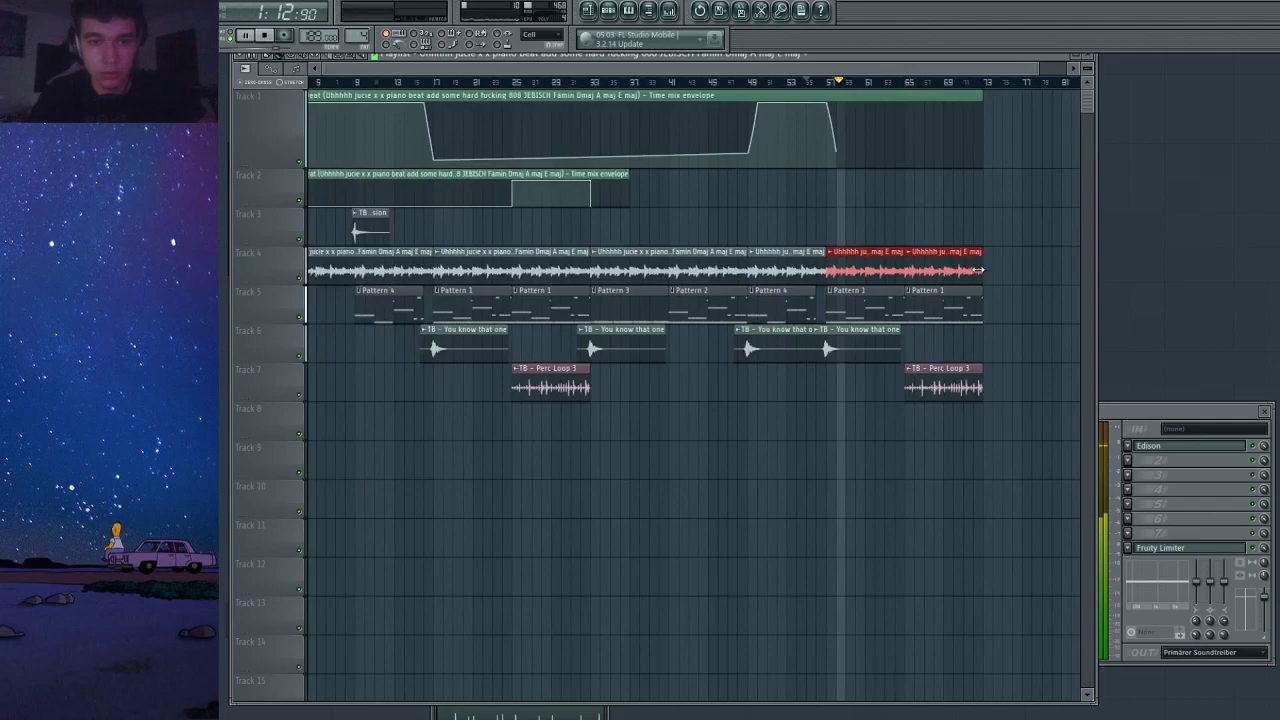
scroll(980, 269, "down", 1)
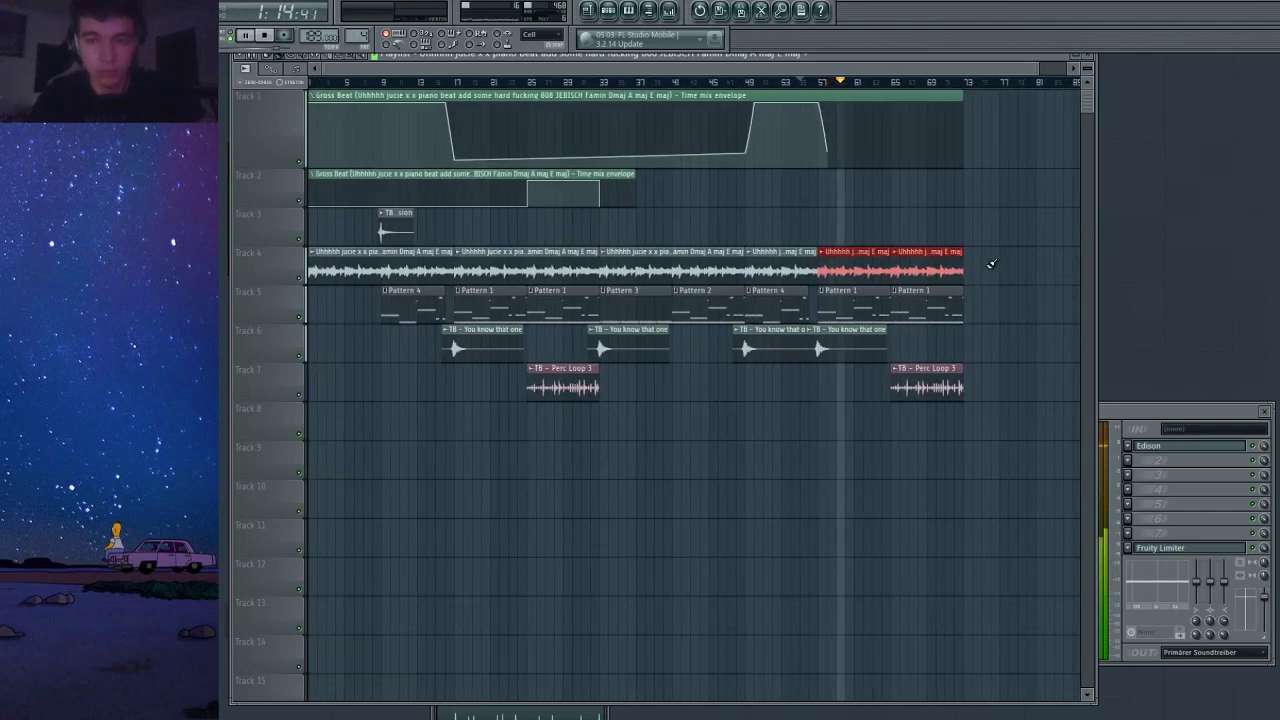
scroll(990, 264, "down", 1)
Make the Pattern 1 clip at bar 65 a separate, unique pattern.
left_click(729, 148)
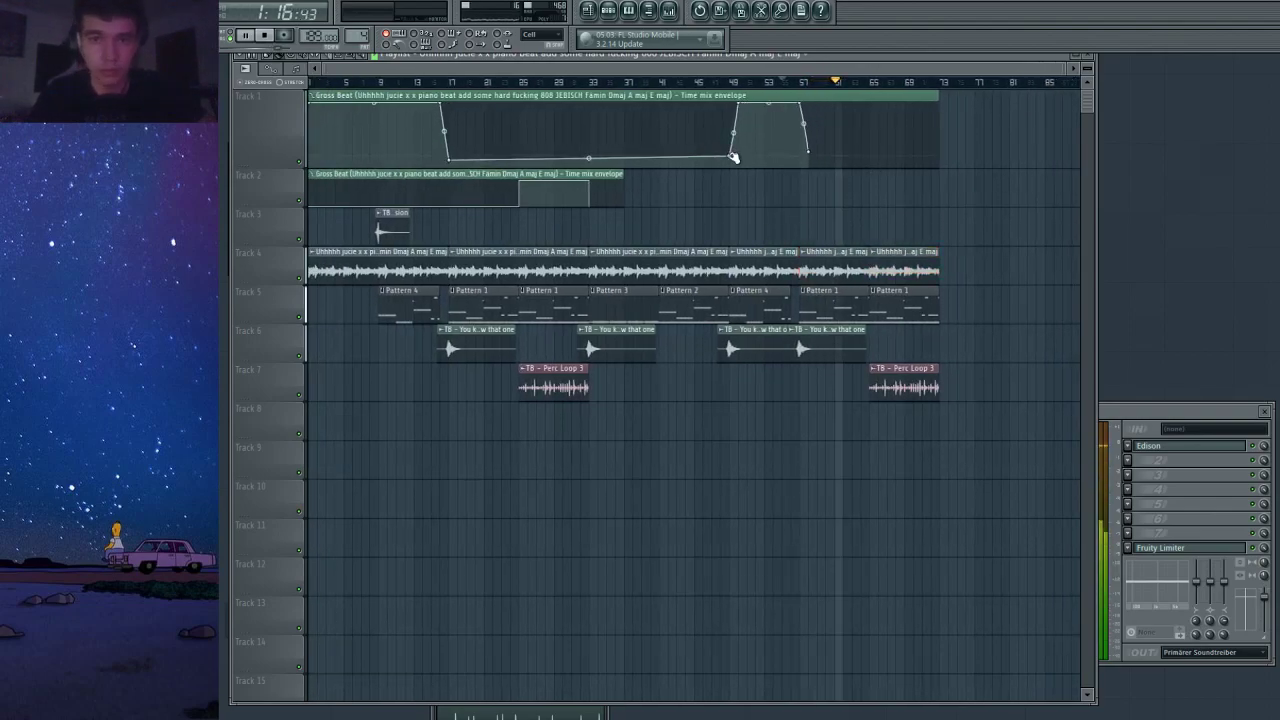
left_click(873, 291)
left_click(881, 344)
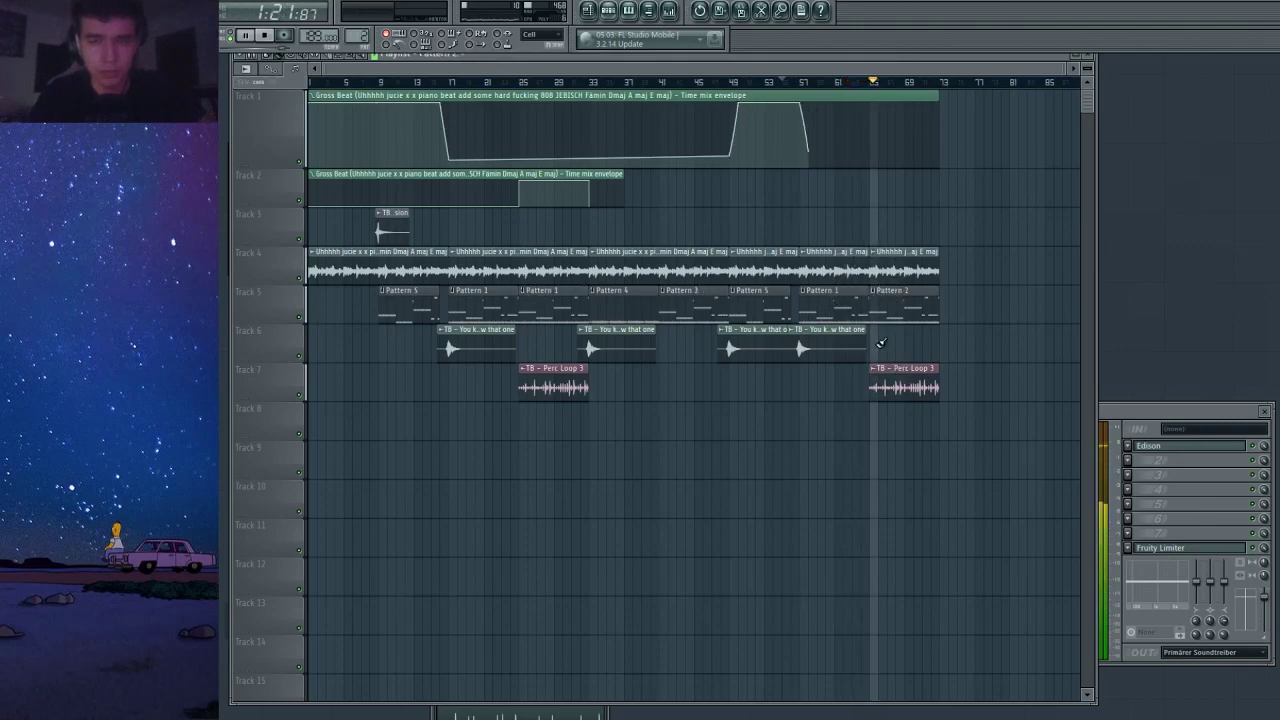
Check the TB - Perc Loop 3 channel settings and examine the 808 B notes of Pattern 2 in the piano roll.
double_click(918, 380)
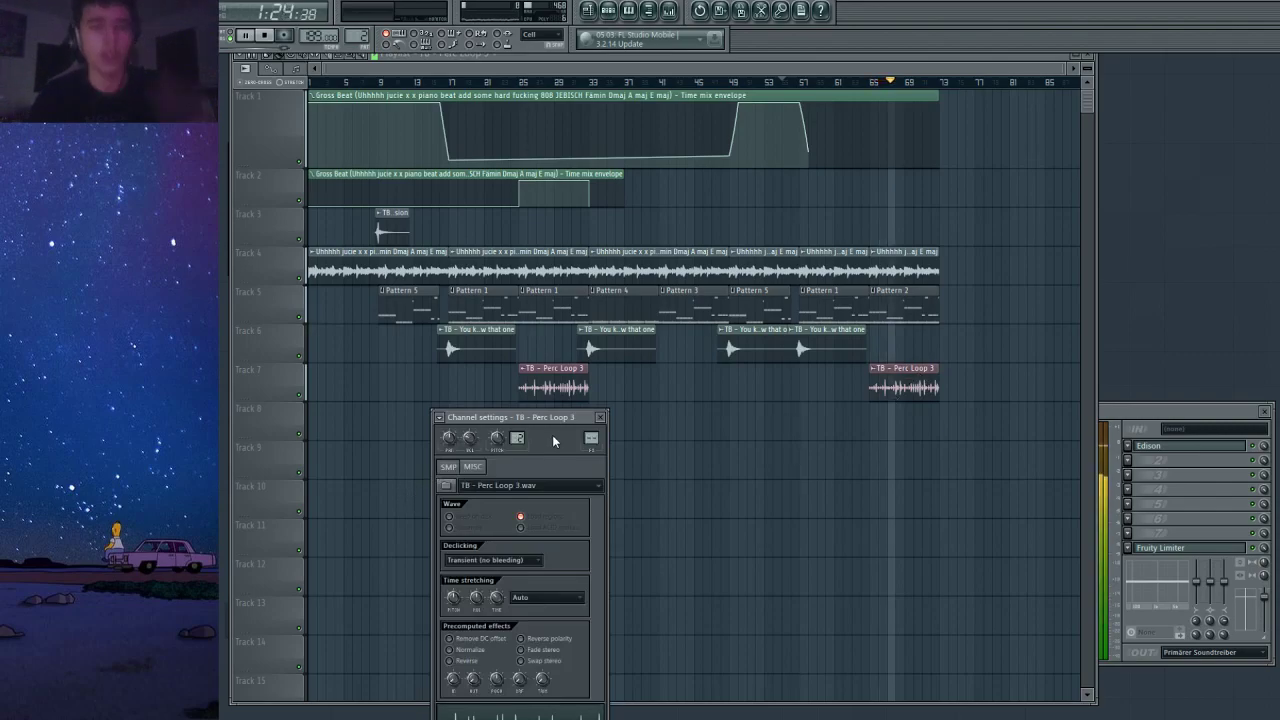
left_click(600, 417)
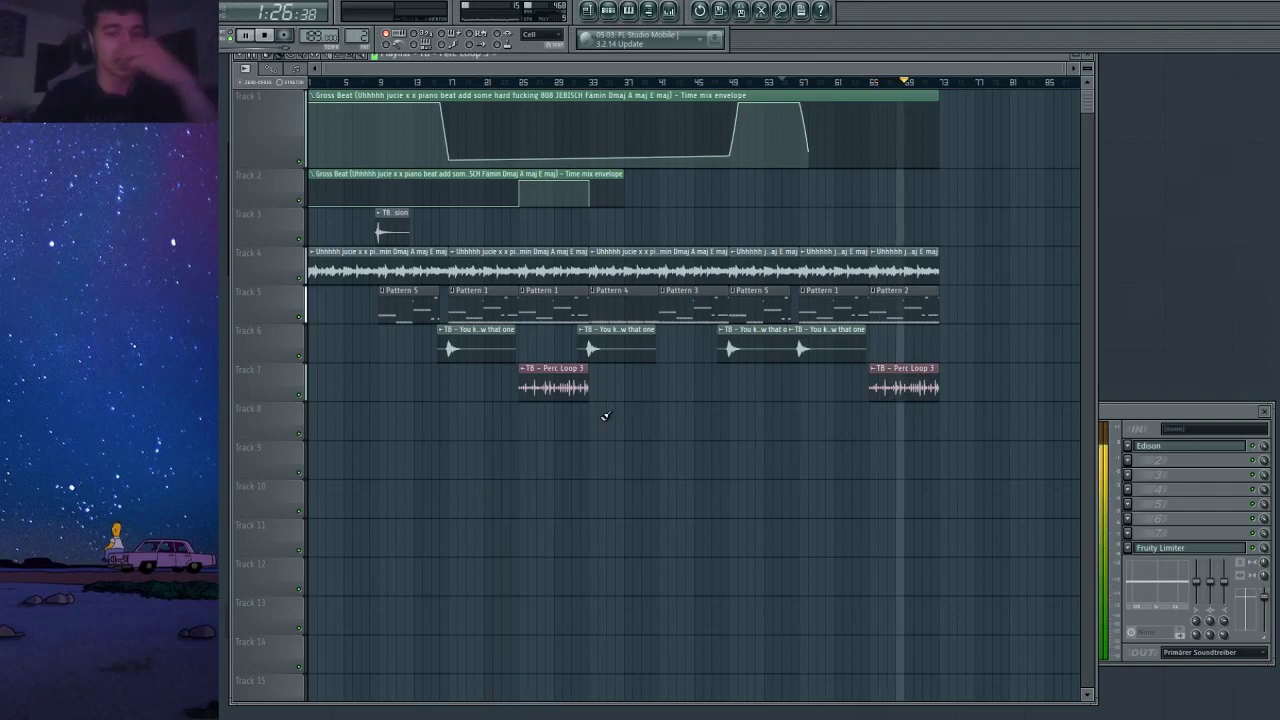
left_click(612, 10)
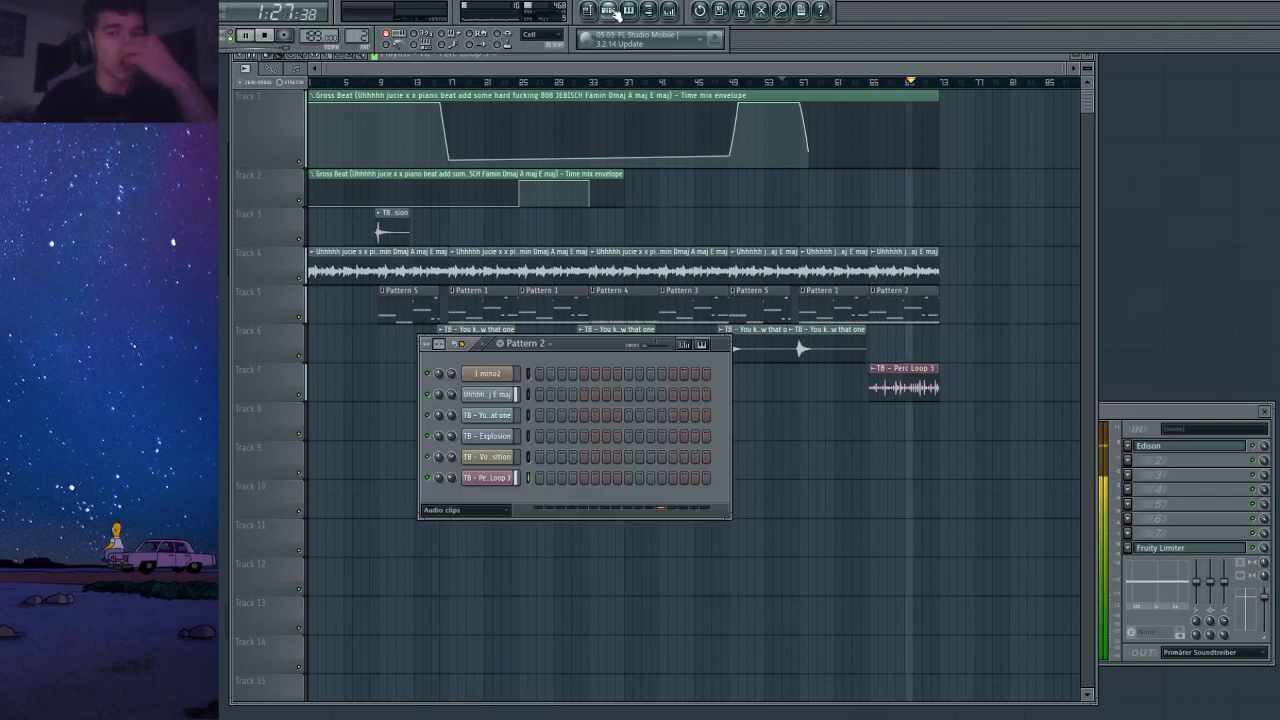
left_click(466, 511)
left_click(448, 517)
left_click(572, 394)
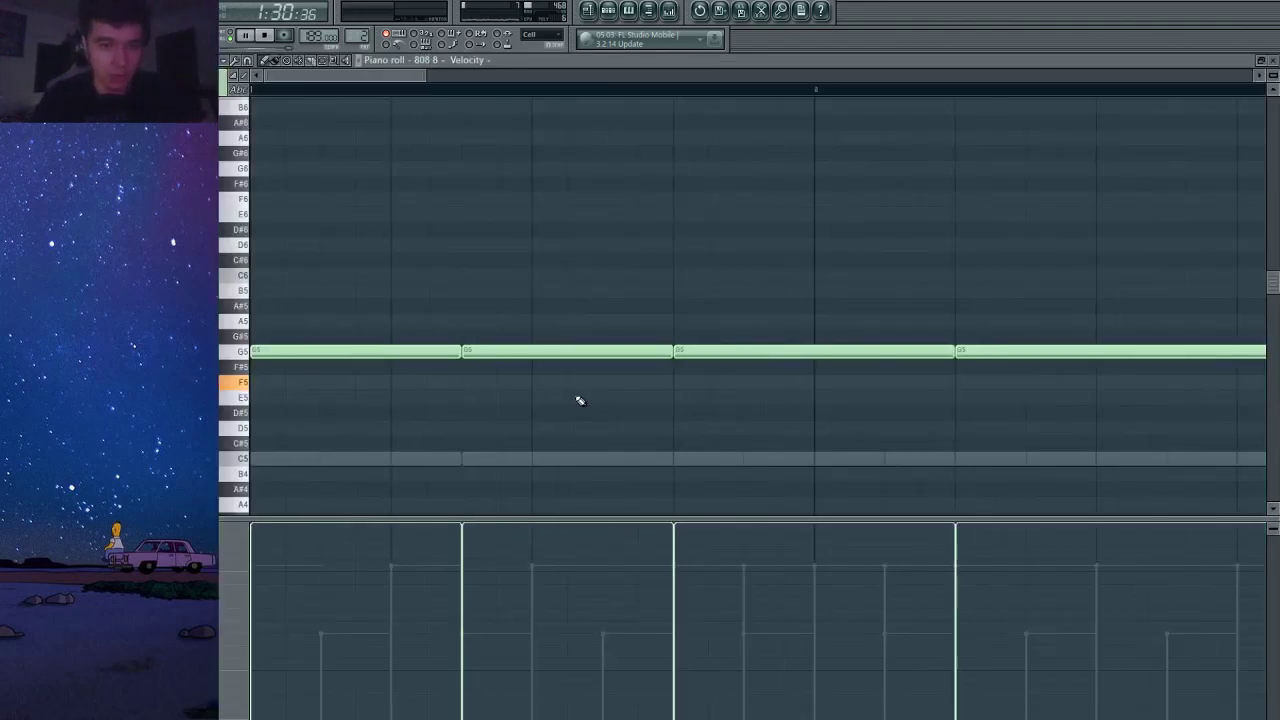
scroll(457, 297, "down", 3)
key("space")
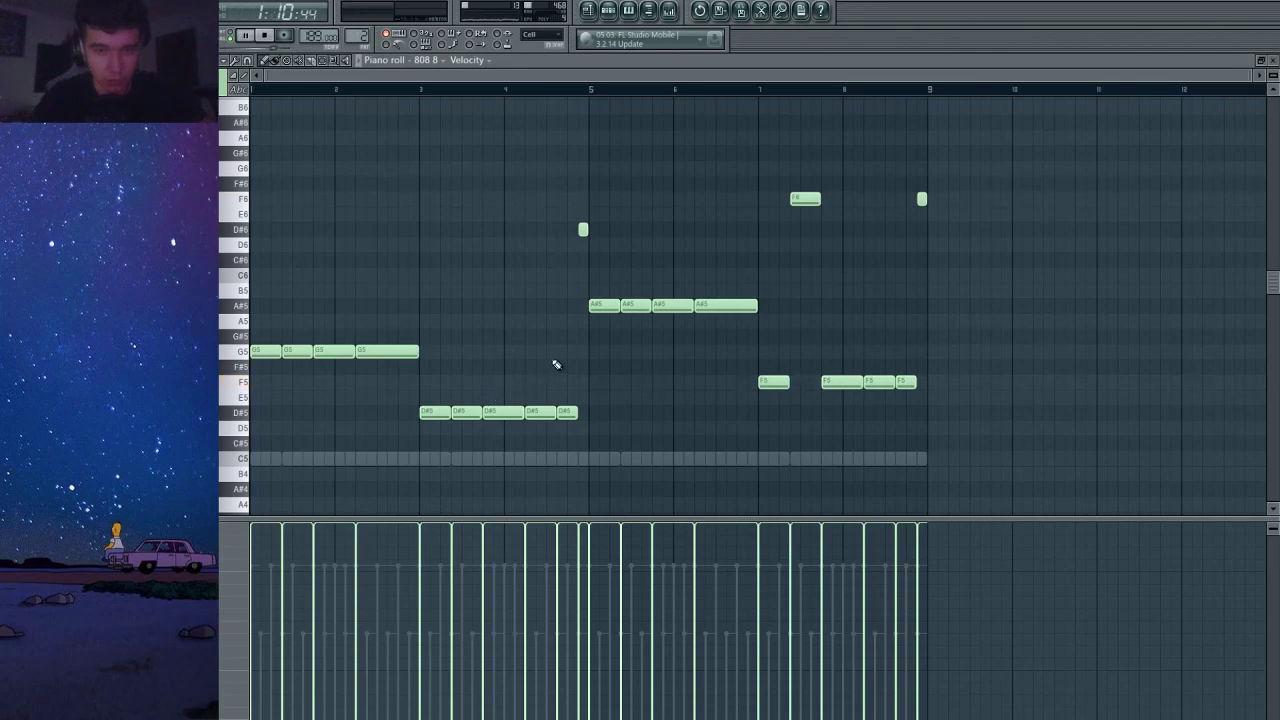
left_click(1273, 61)
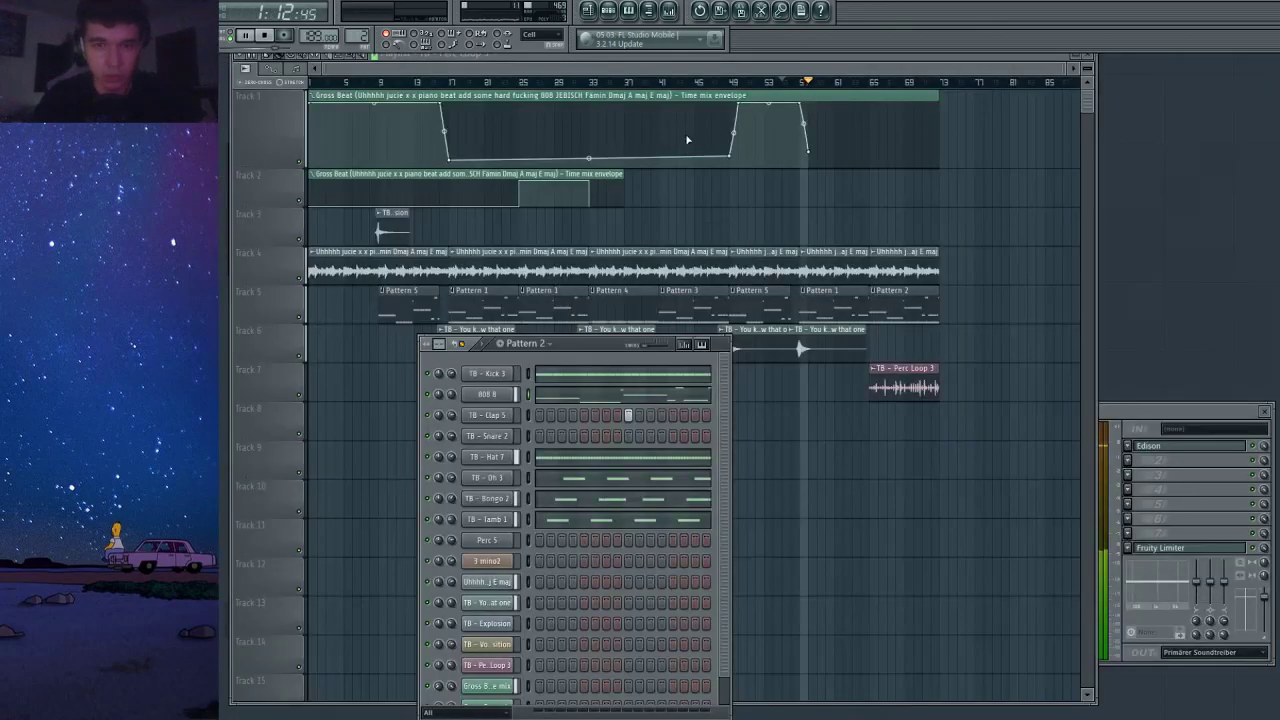
Set the playback selection to bars 57 to 65 and open the channels of Pattern 2.
key("F6")
left_click(694, 80)
scroll(750, 148, "up", 3)
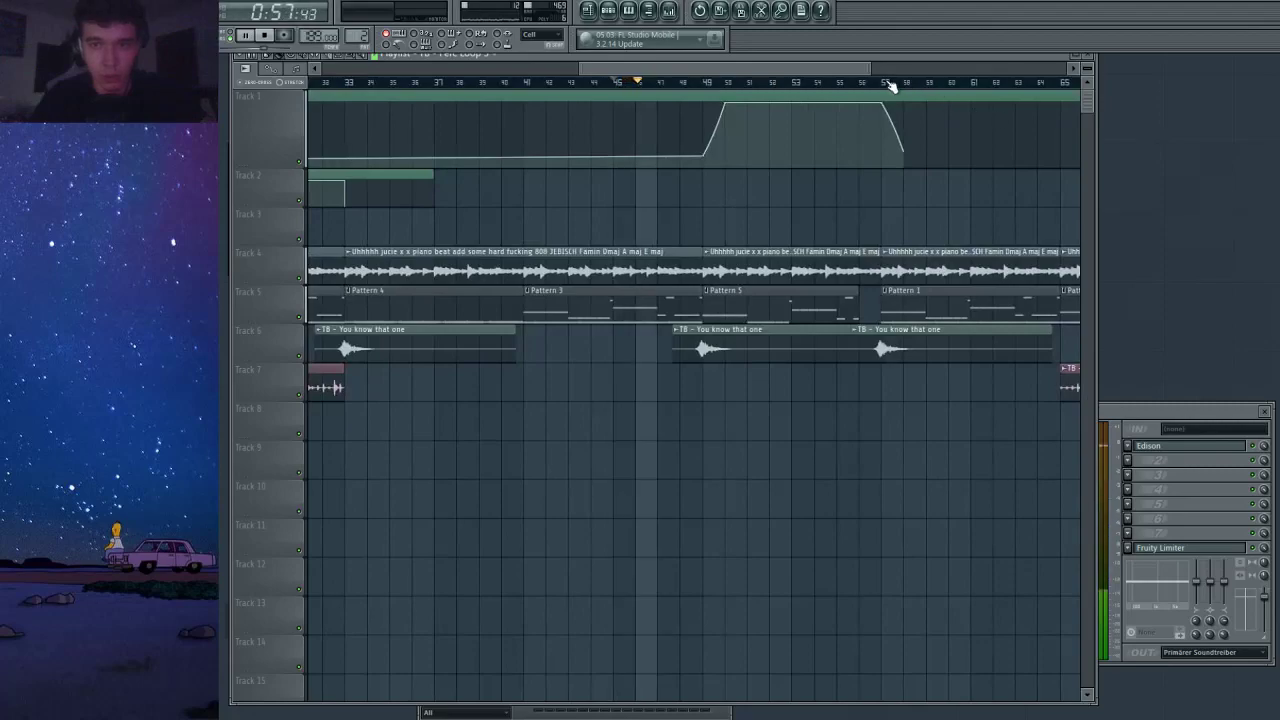
left_click_drag(886, 82, 1063, 109)
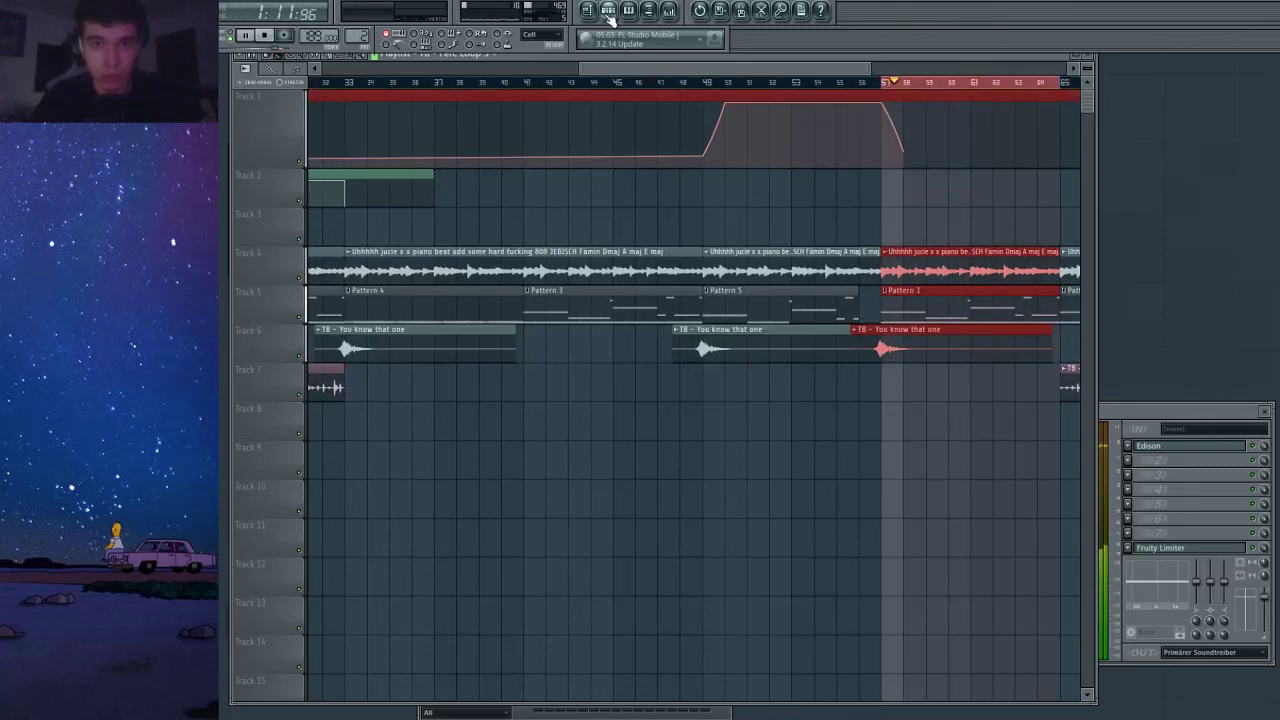
left_click(608, 10)
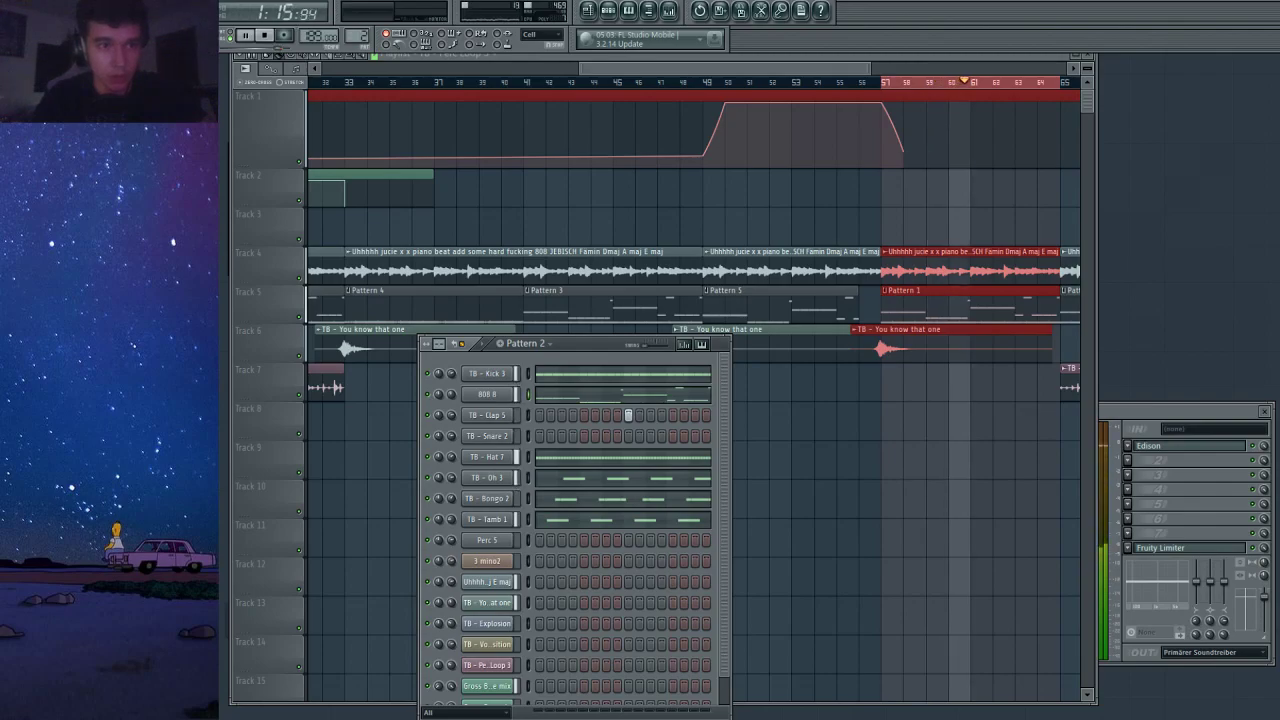
Add a Kontakt channel to the project and load the EXHALE - (Legacy) instrument from its library.
left_click(487, 394)
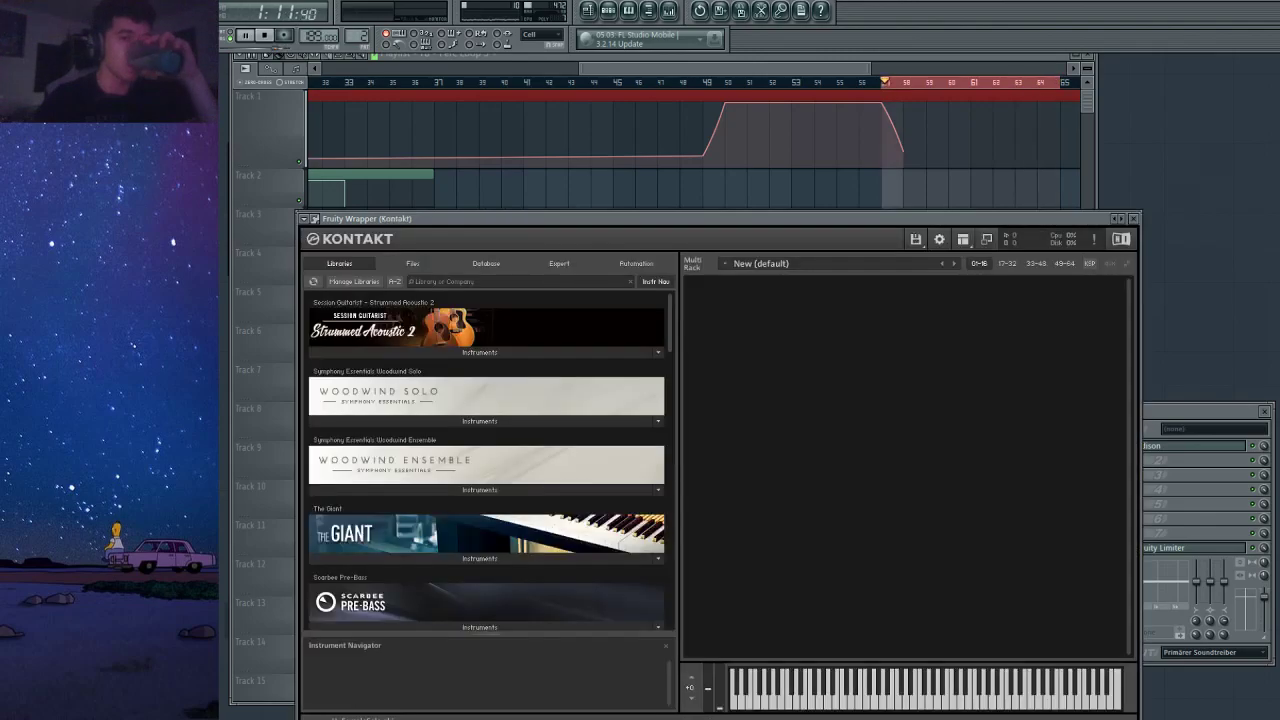
scroll(486, 460, "down", 20)
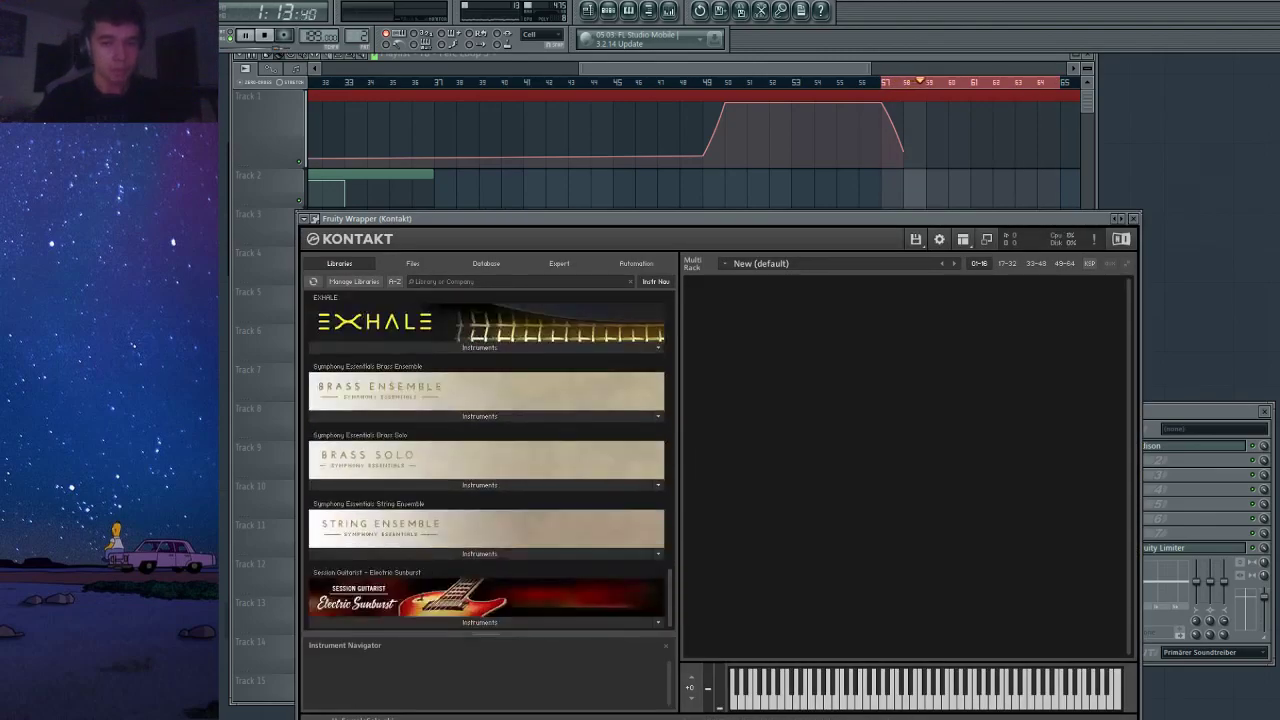
scroll(486, 460, "up", 1)
left_click(480, 389)
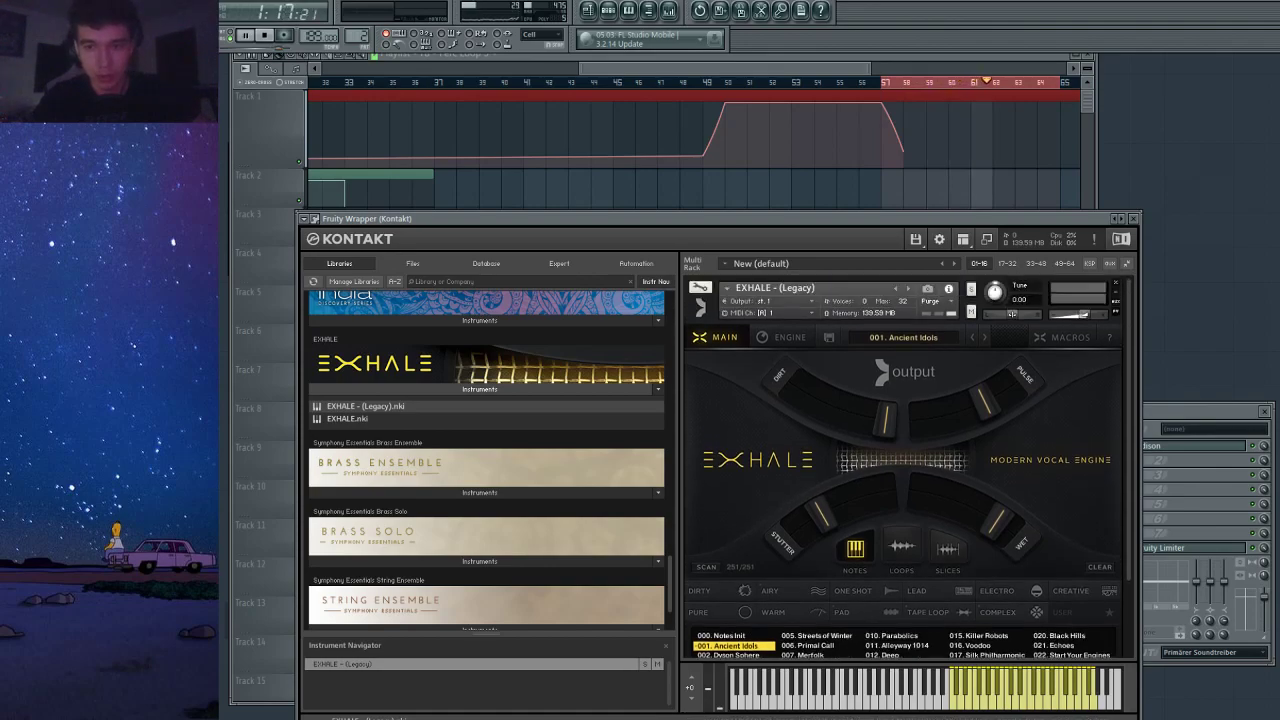
Switch EXHALE to its loops mode and set the loop key to Gm.
left_click(902, 548)
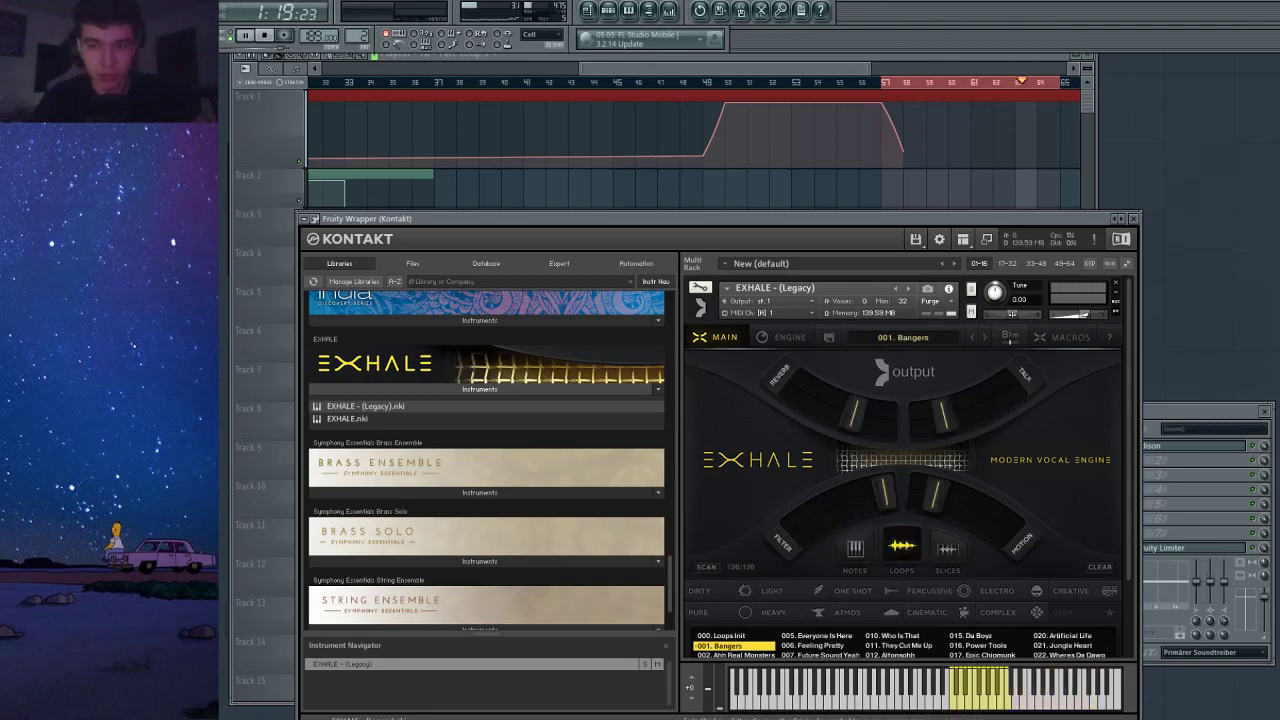
left_click(1010, 337)
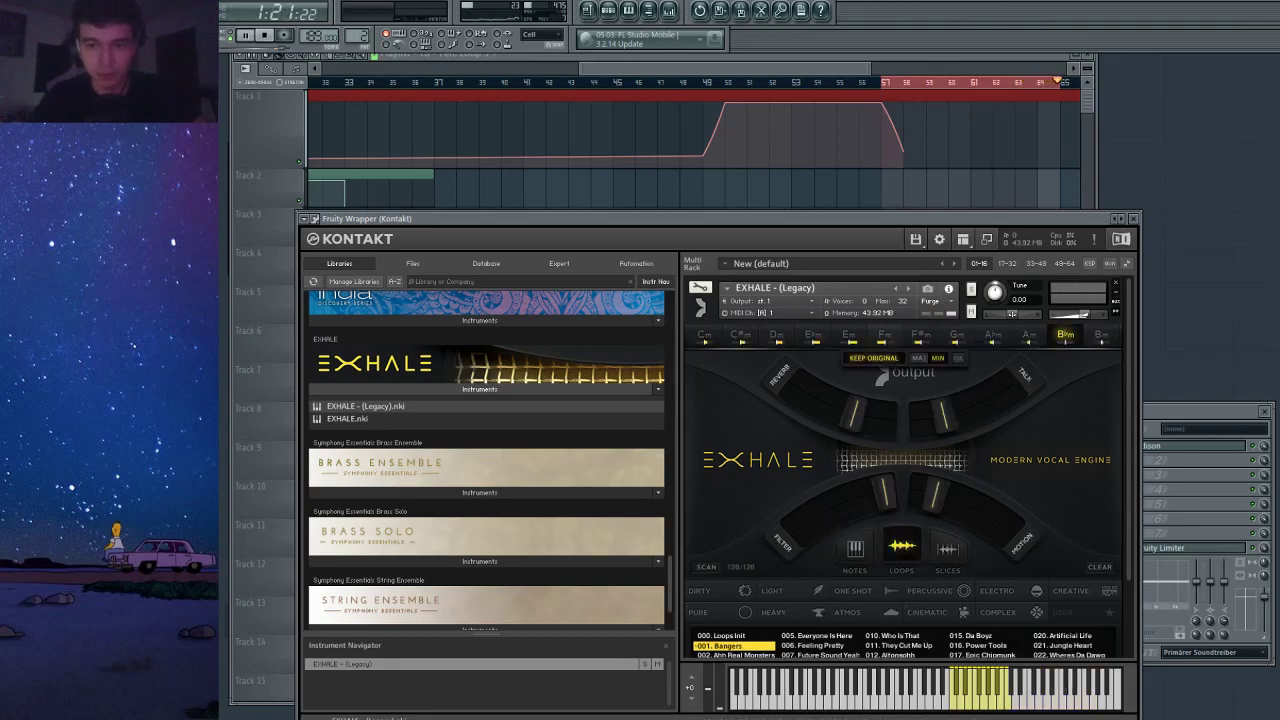
left_click(957, 337)
scroll(900, 590, "down", 2)
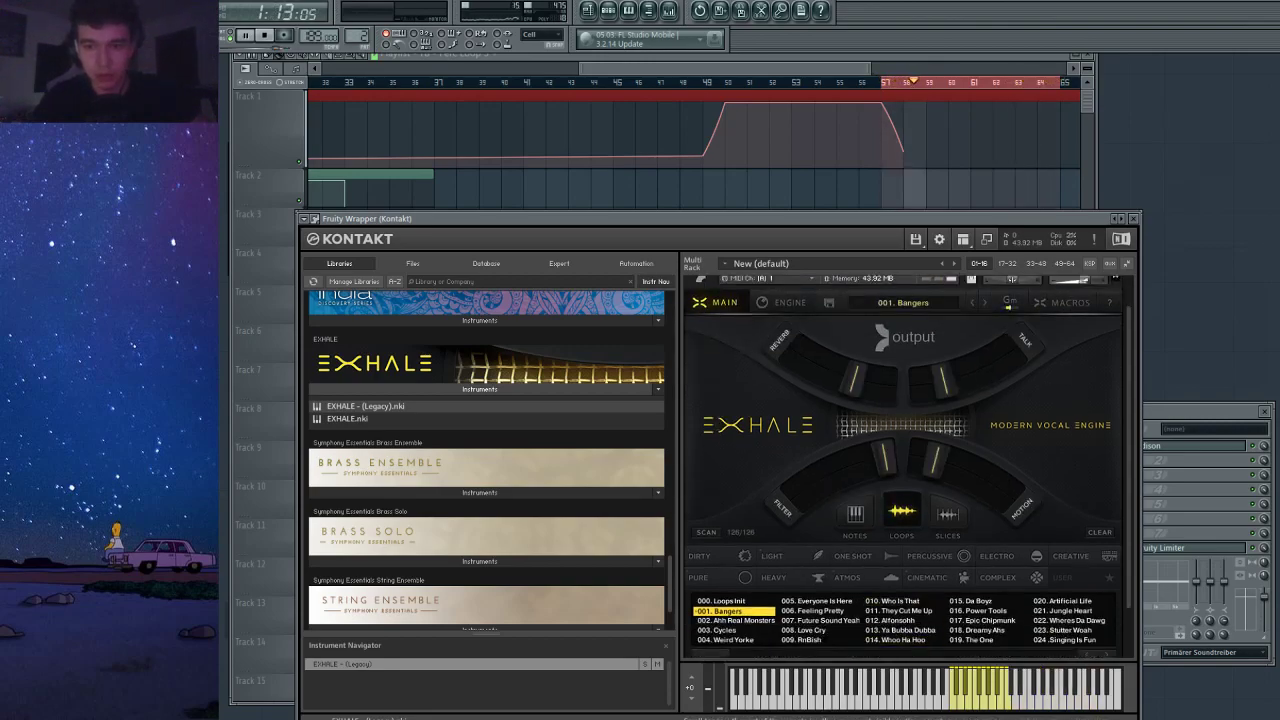
Audition EXHALE loop presets The One, Future Sound Yeah and RnBish, checking the arrangement and mixer in between.
left_click(902, 631)
left_click(980, 640)
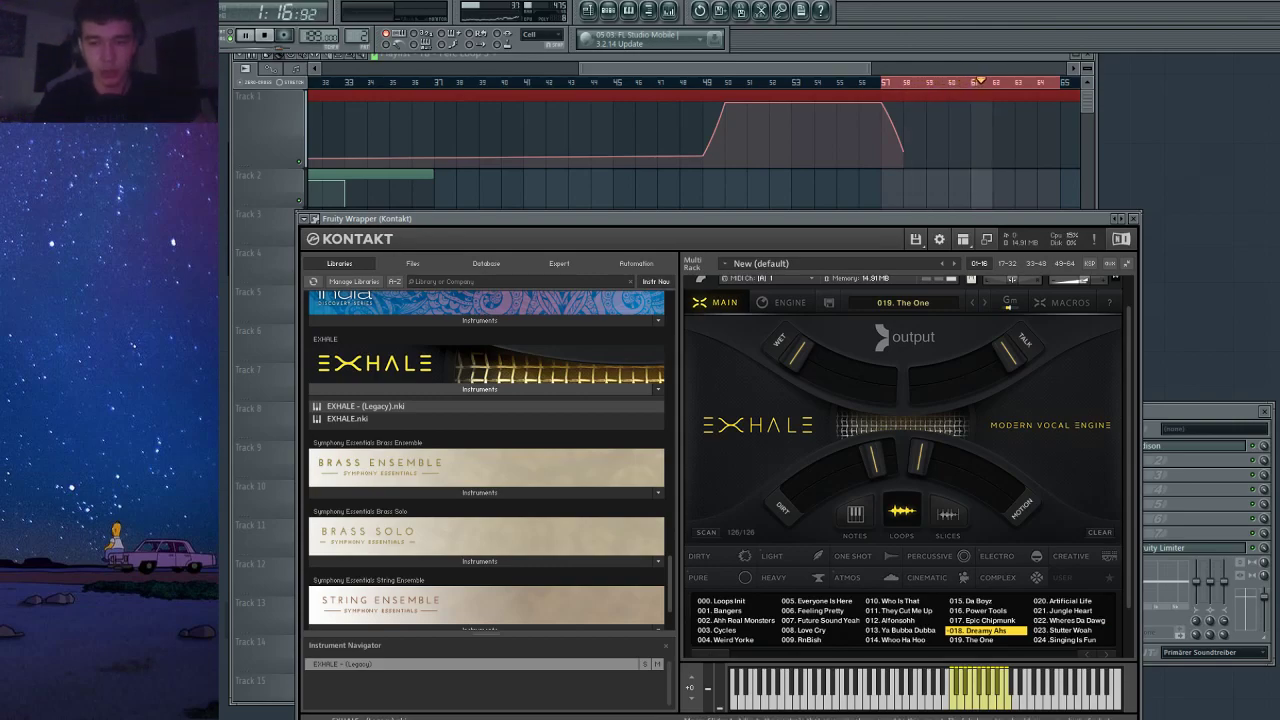
left_click(866, 162)
scroll(866, 162, "down", 5)
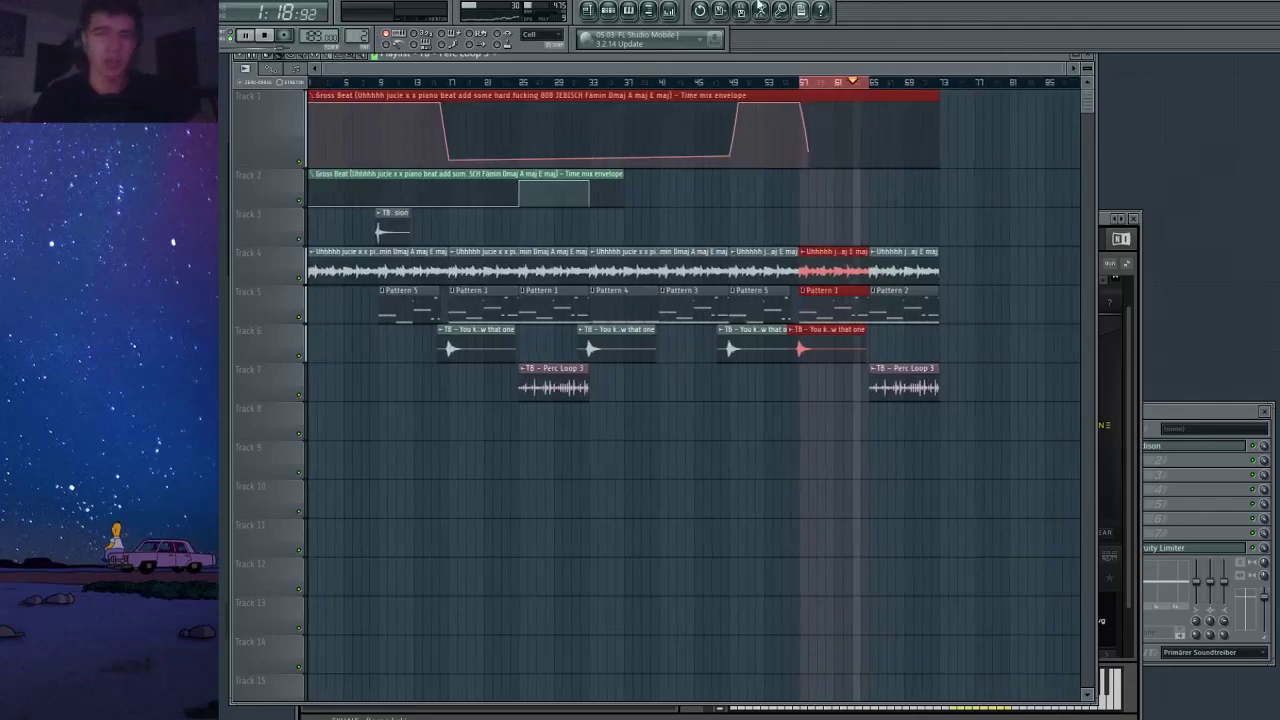
left_click(668, 10)
left_click(608, 10)
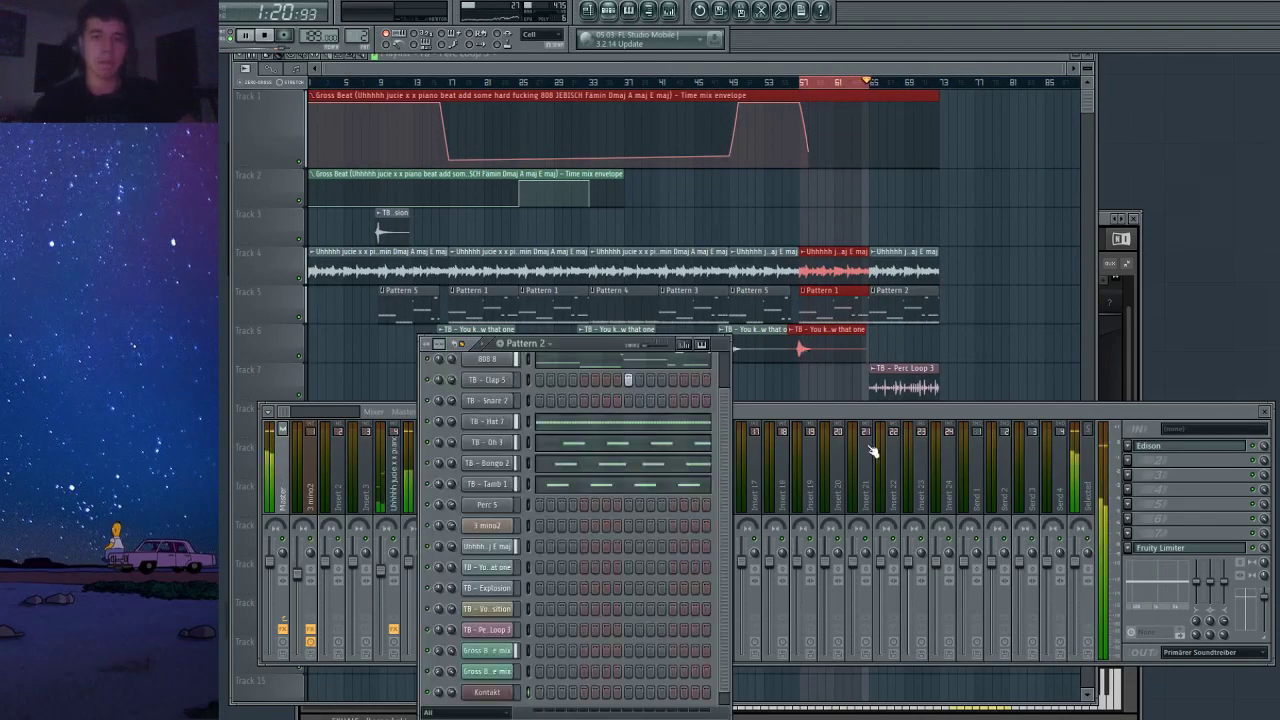
left_click(487, 692)
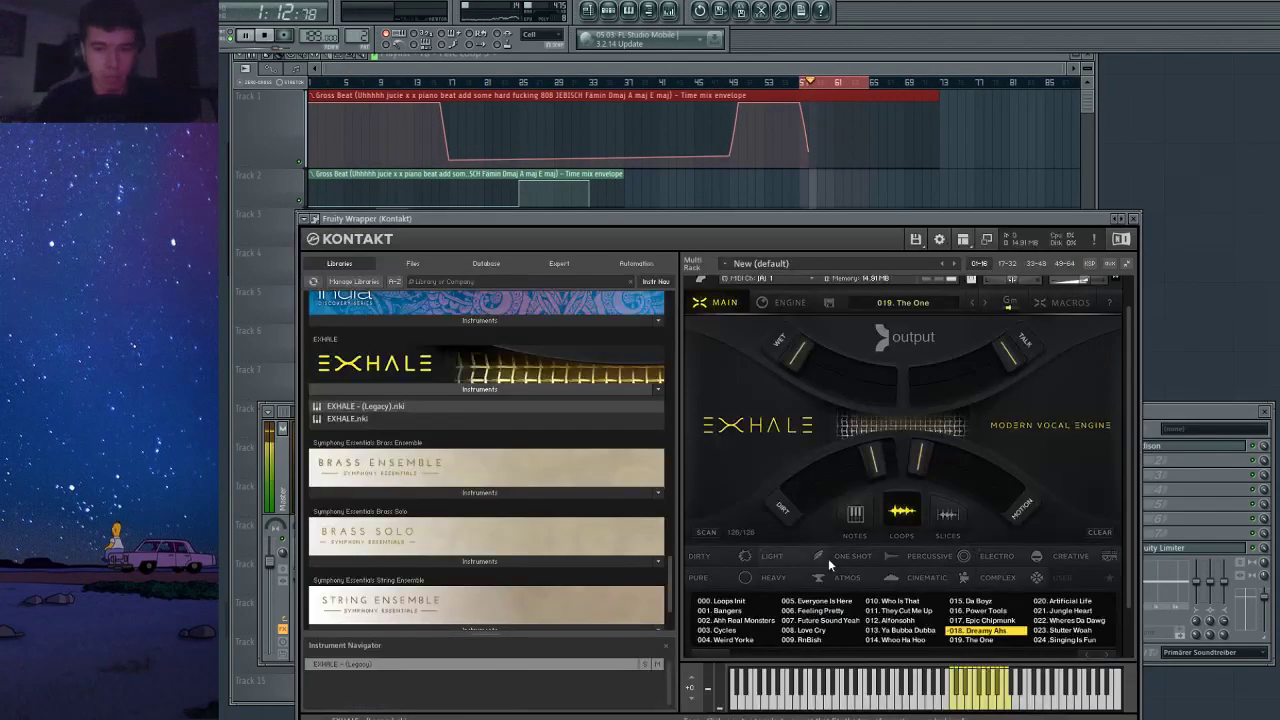
left_click(822, 620)
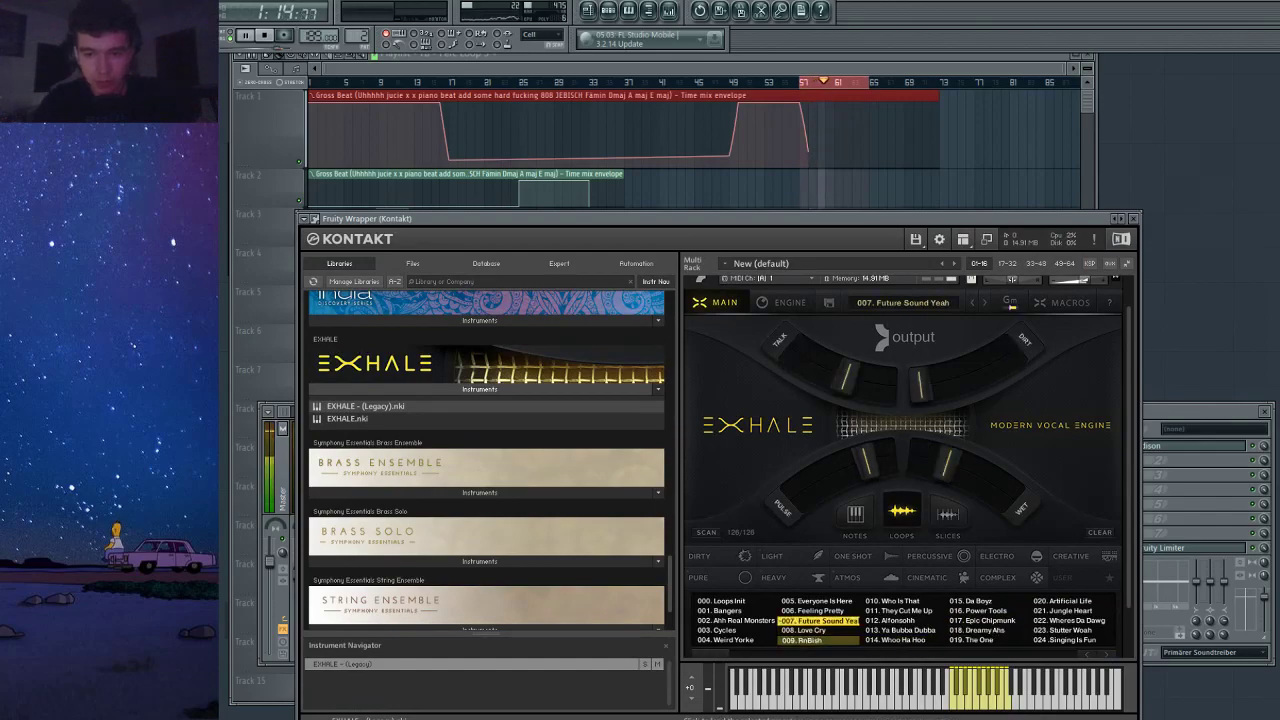
left_click(818, 640)
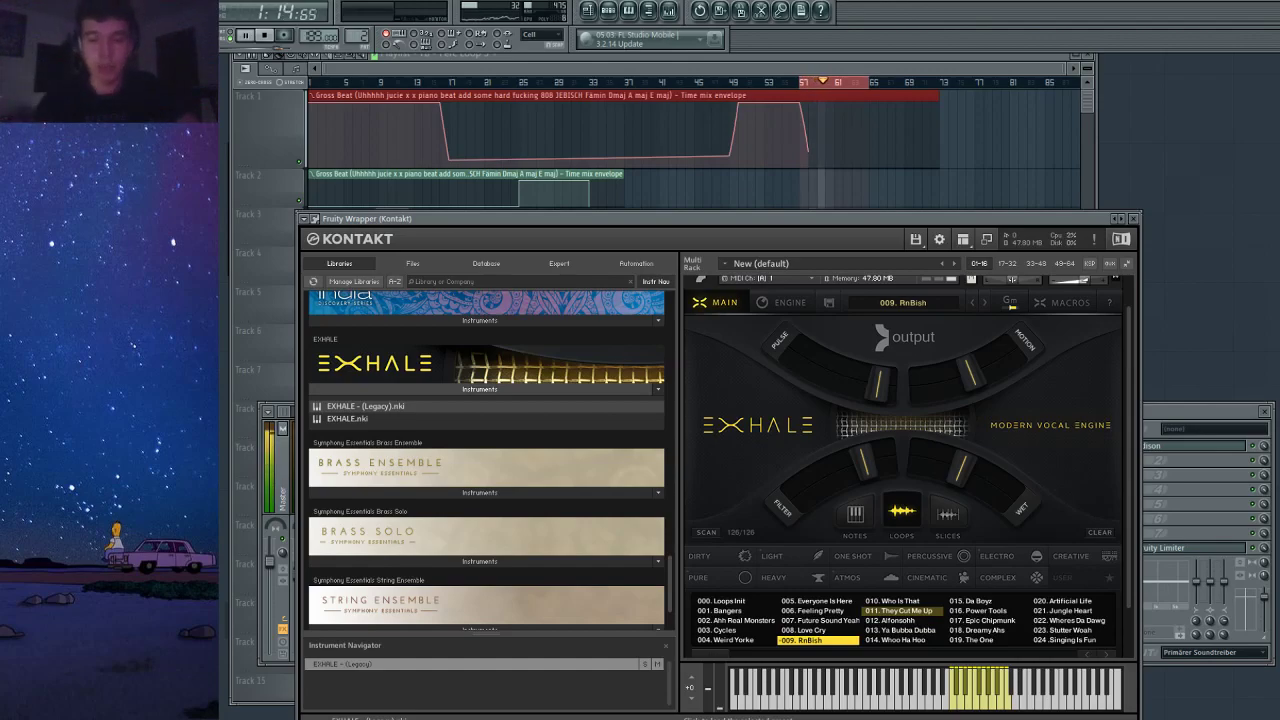
Audition the EXHALE loop presets Epic Chipmunk and Pulsar against the playing beat.
scroll(898, 600, "down", 2)
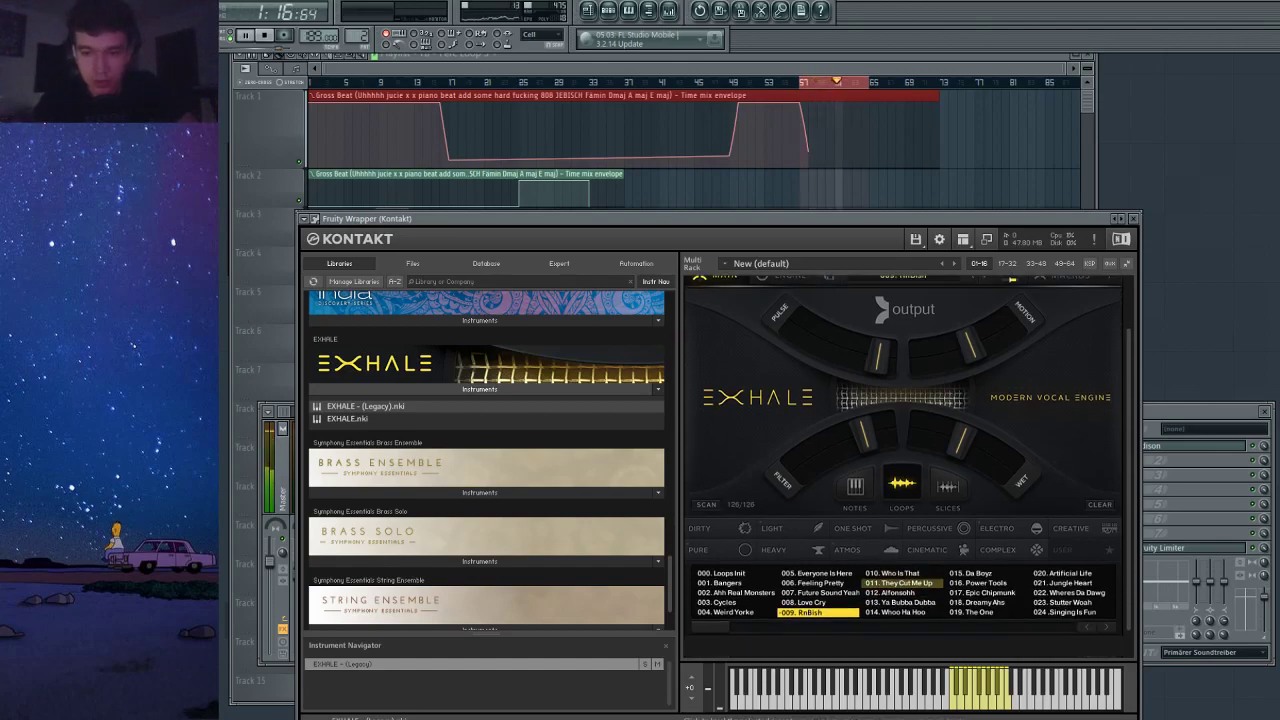
left_click_drag(712, 627, 729, 627)
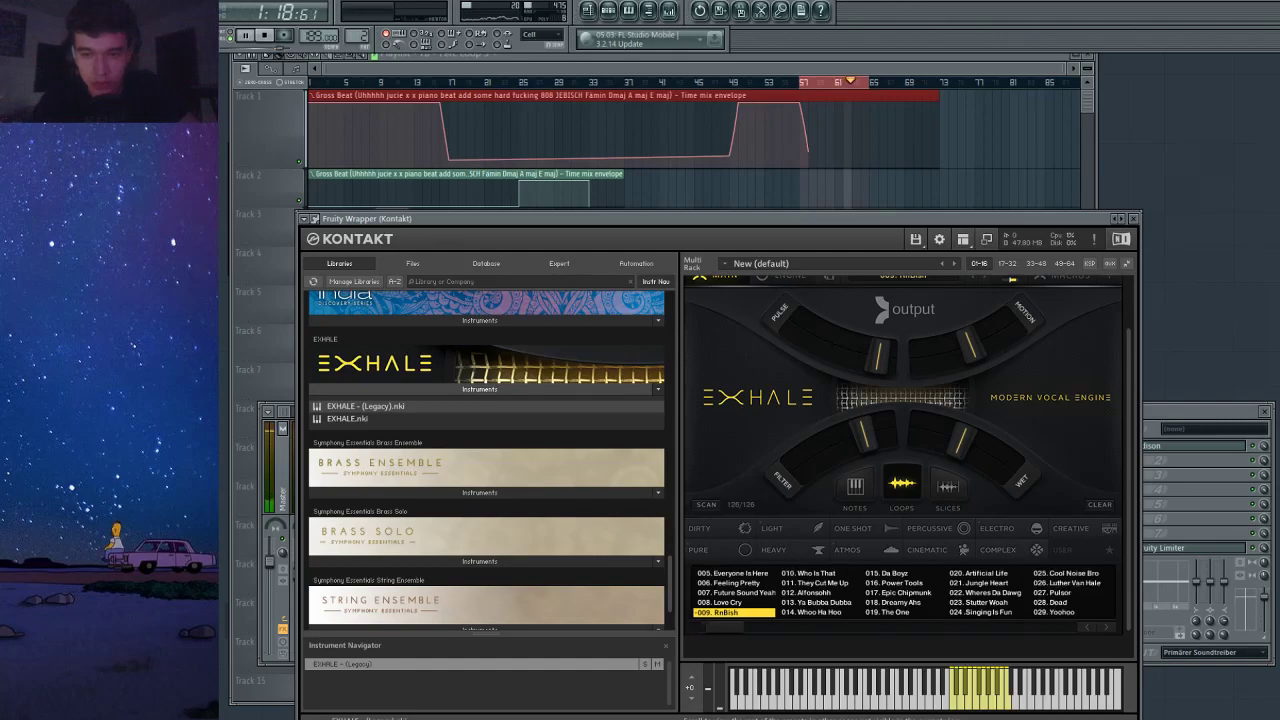
left_click(900, 603)
left_click(900, 593)
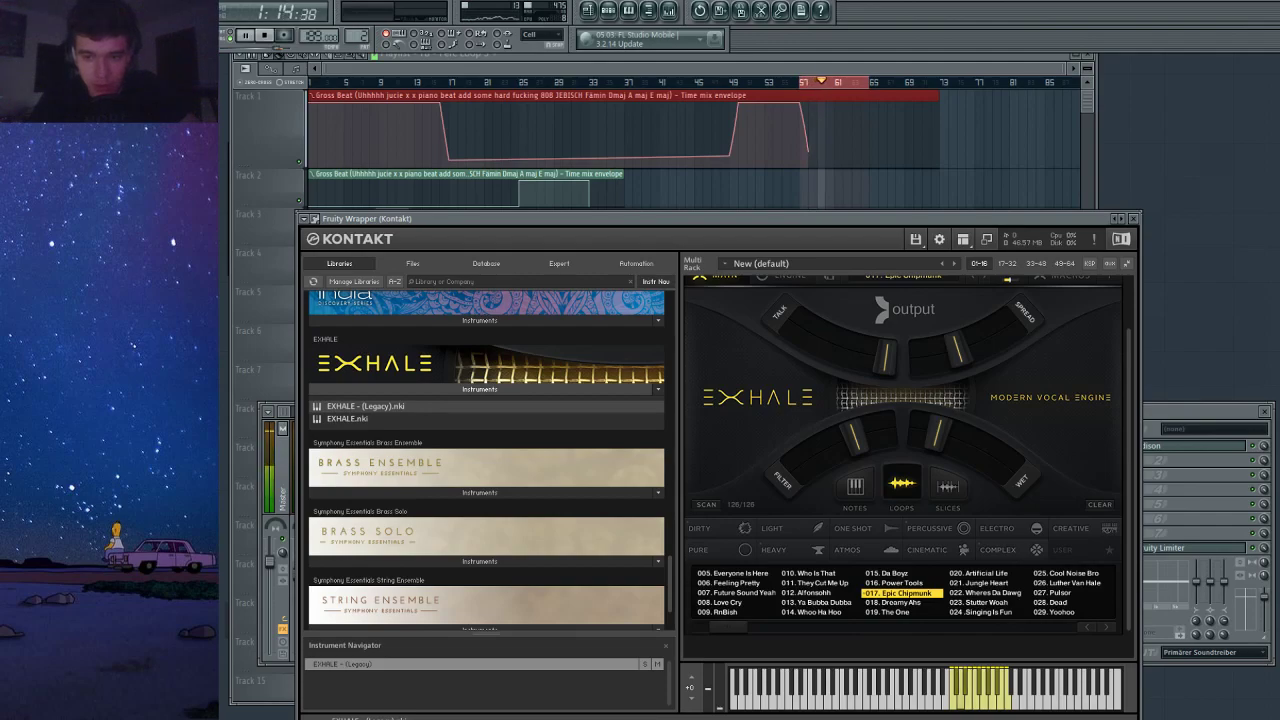
left_click(1066, 593)
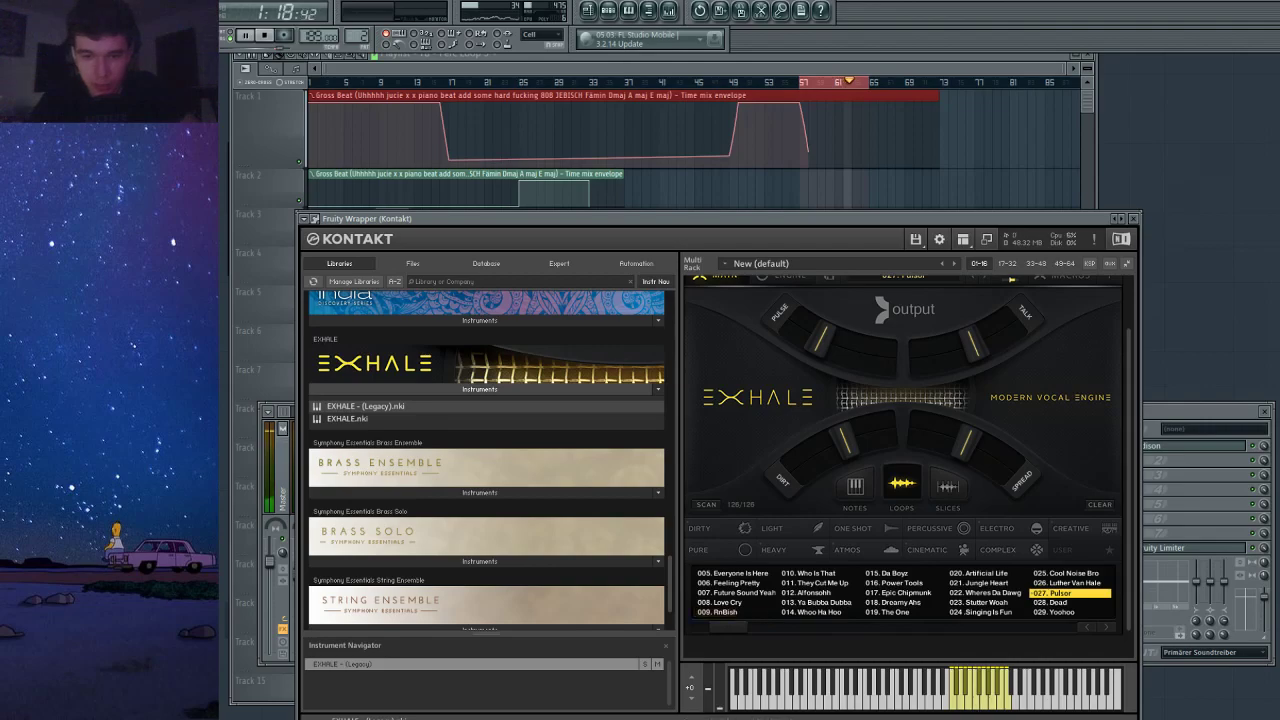
Audition the EXHALE loop presets Not a Slow Mo, Hashtag Swag, Dreaming, Dance Dance and Grimey.
left_click(1106, 627)
left_click(902, 583)
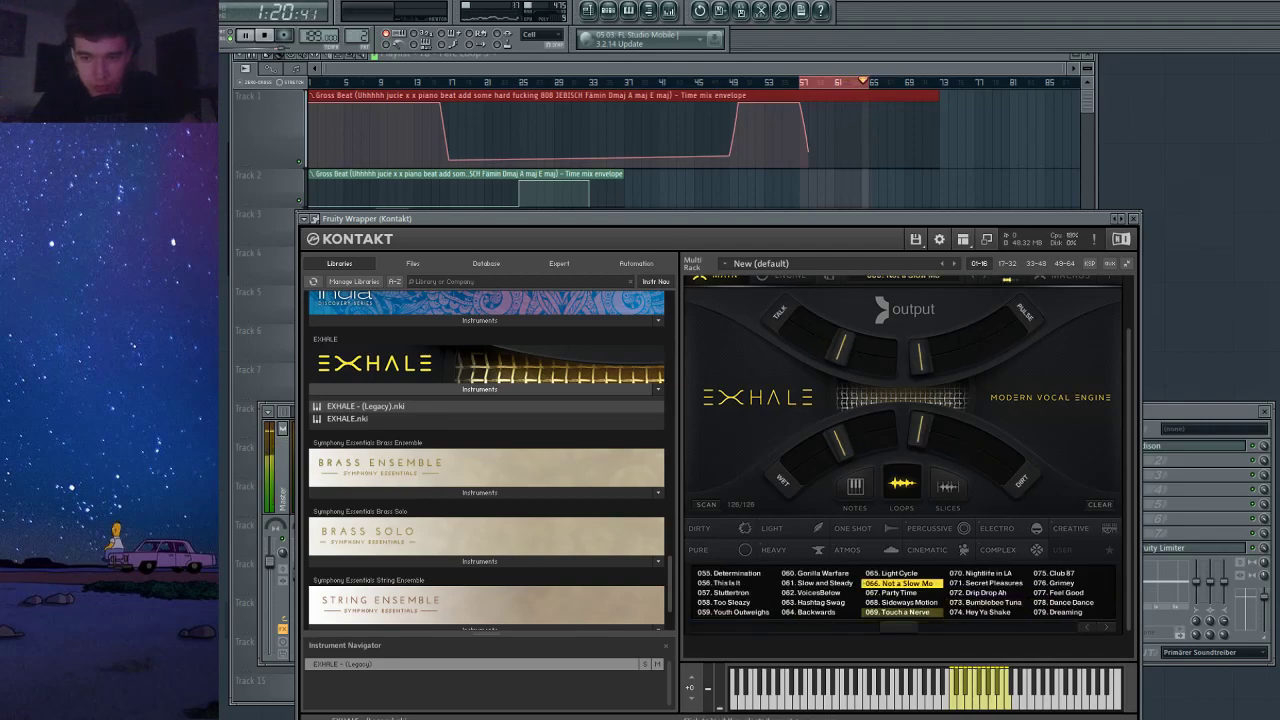
left_click(822, 603)
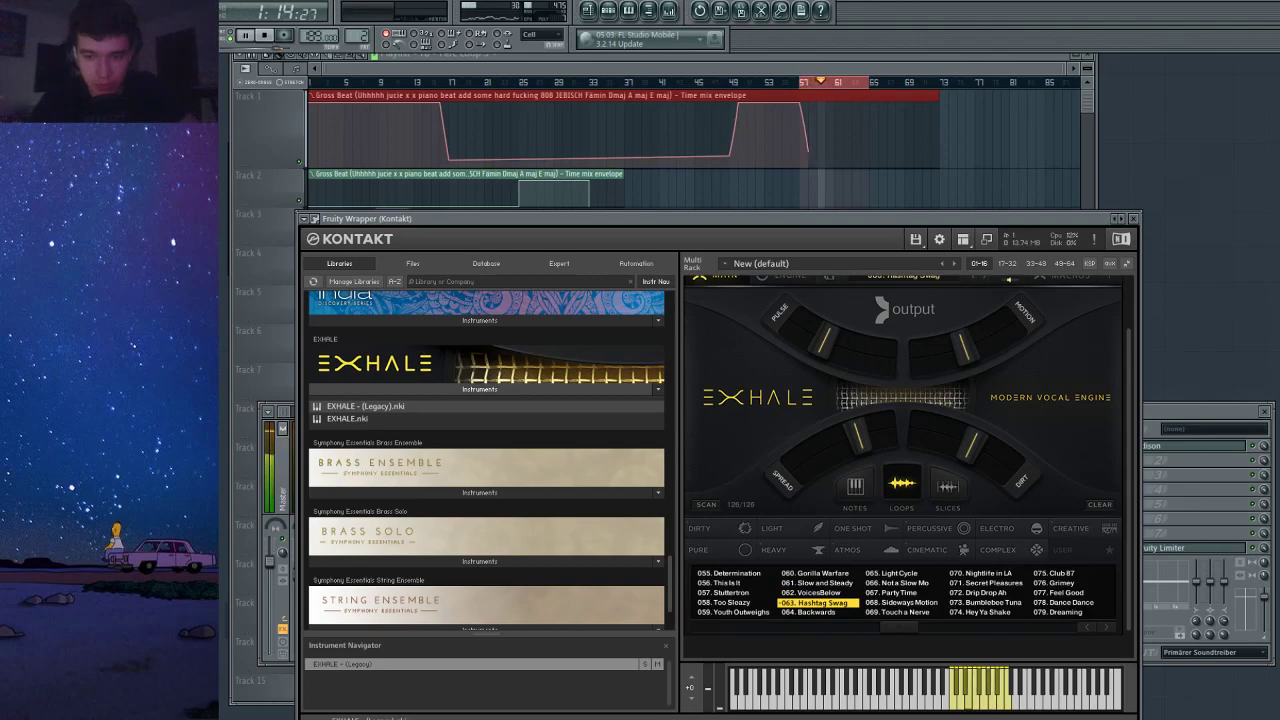
left_click(1066, 612)
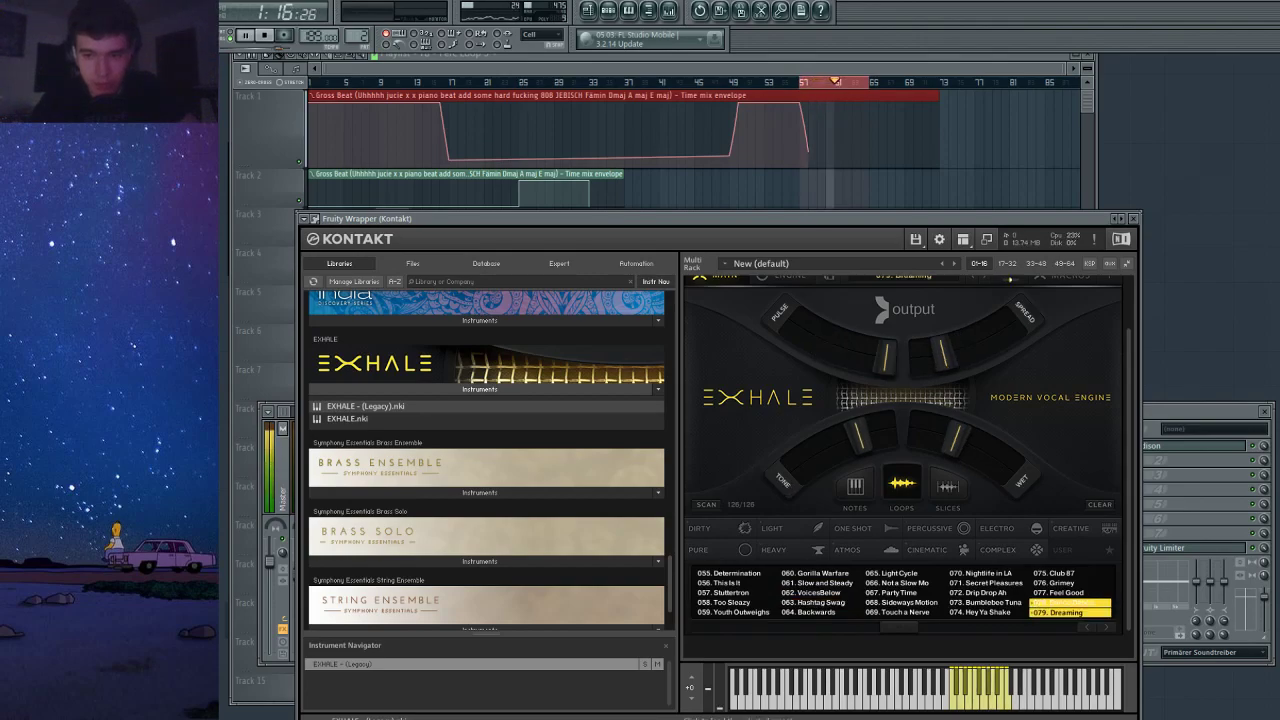
left_click(1066, 603)
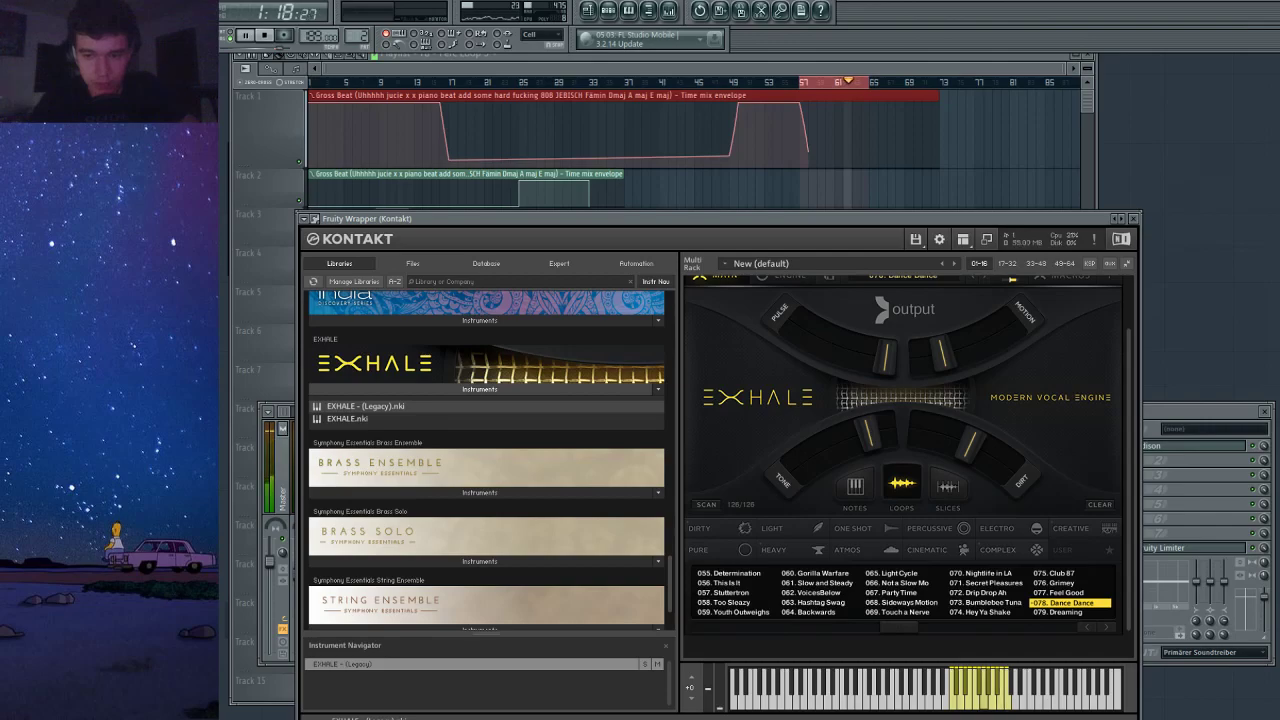
left_click(1062, 583)
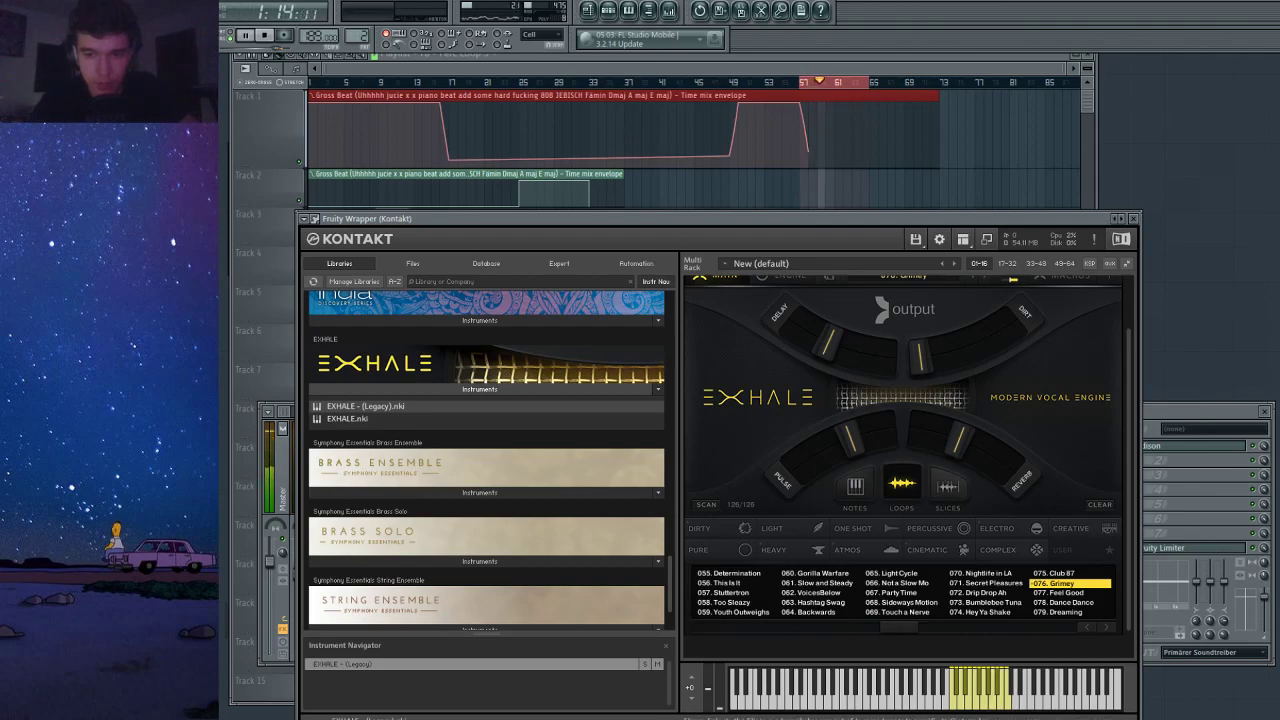
Switch EXHALE to slices mode, try Uh Huh Fem and Male Hmm Hah, and load the Strong Fem Ah preset.
left_click(948, 486)
left_click(902, 574)
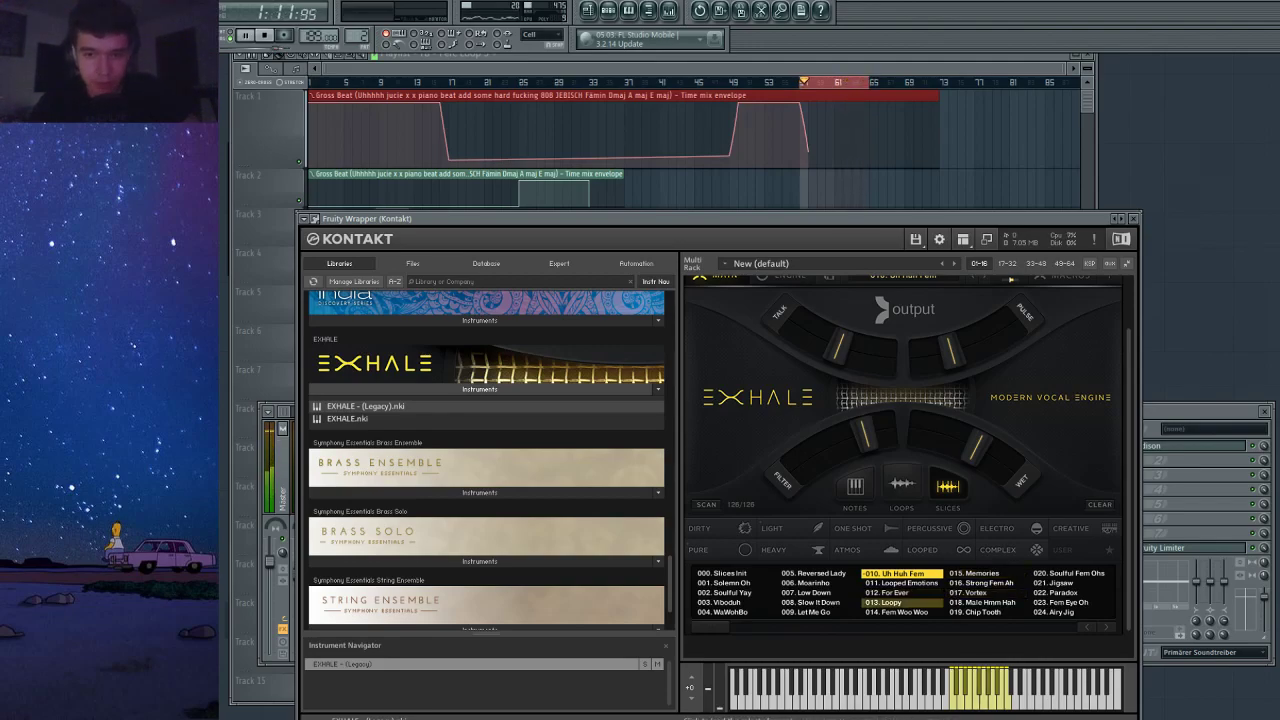
left_click(986, 603)
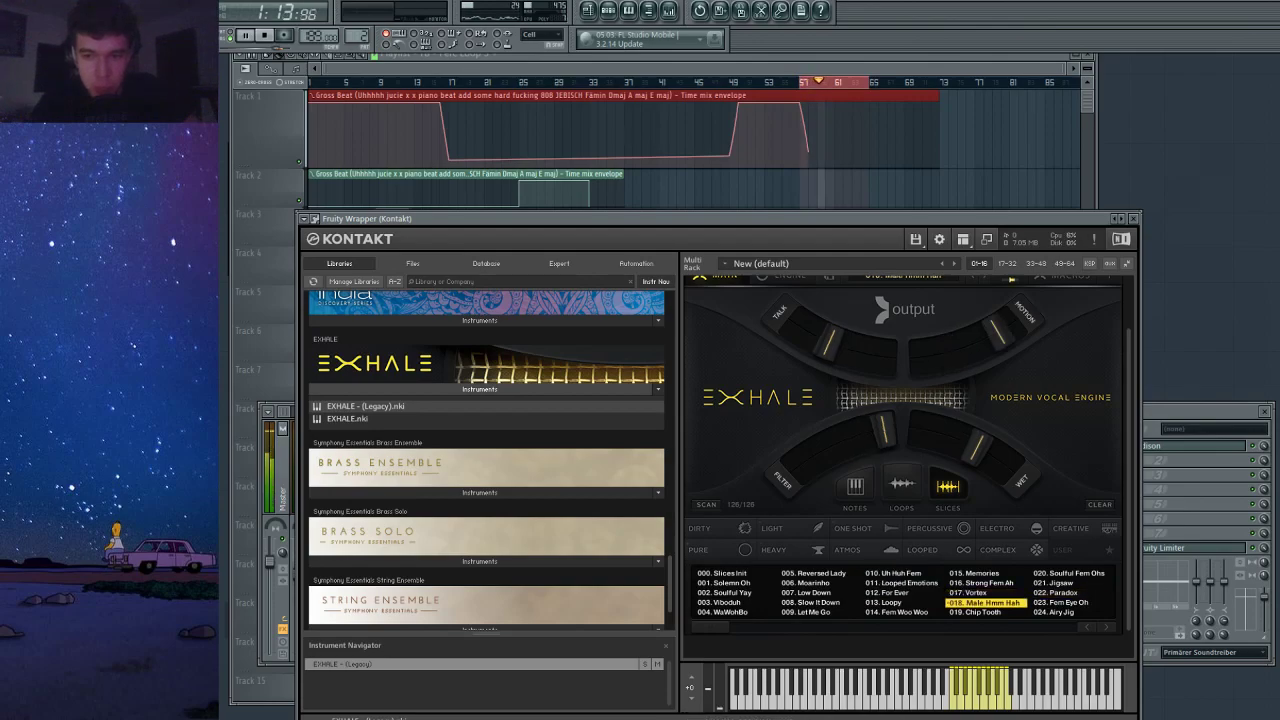
left_click(982, 583)
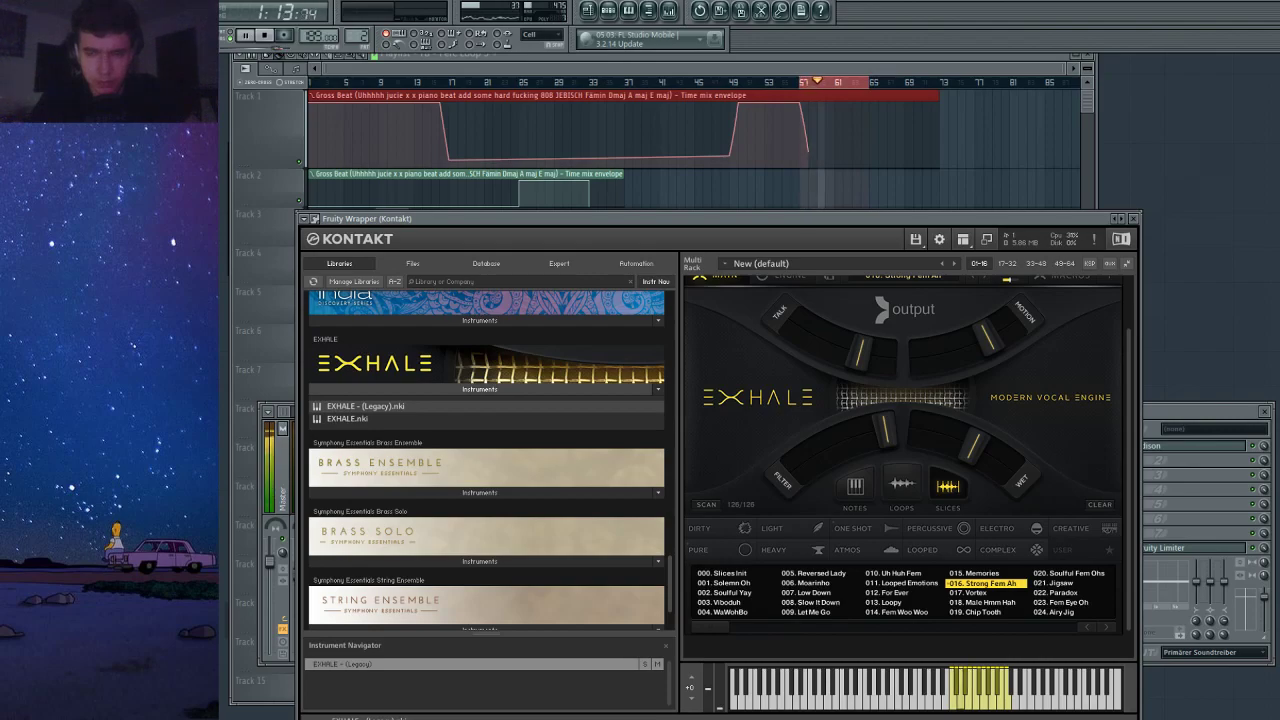
Try a Kontakt C4 note on beat two of Pattern 2's first bar, play it and remove it.
left_click(859, 135)
scroll(860, 137, "up", 3)
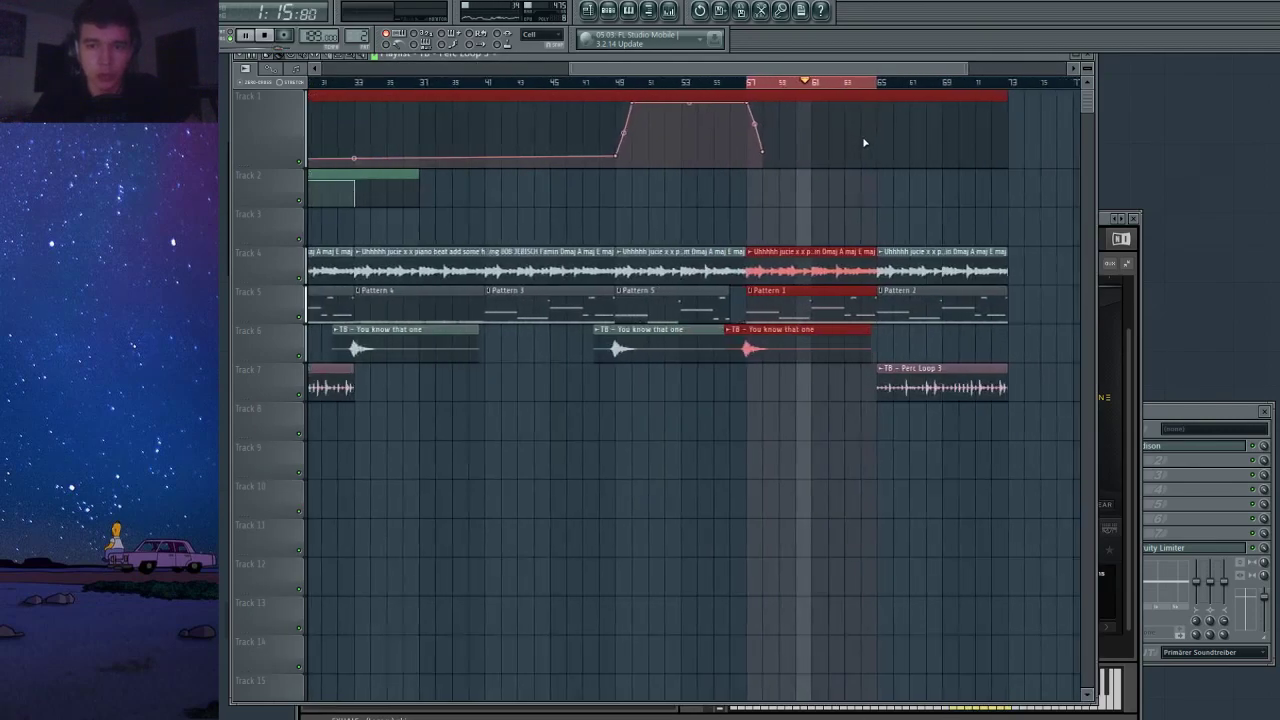
left_click(608, 12)
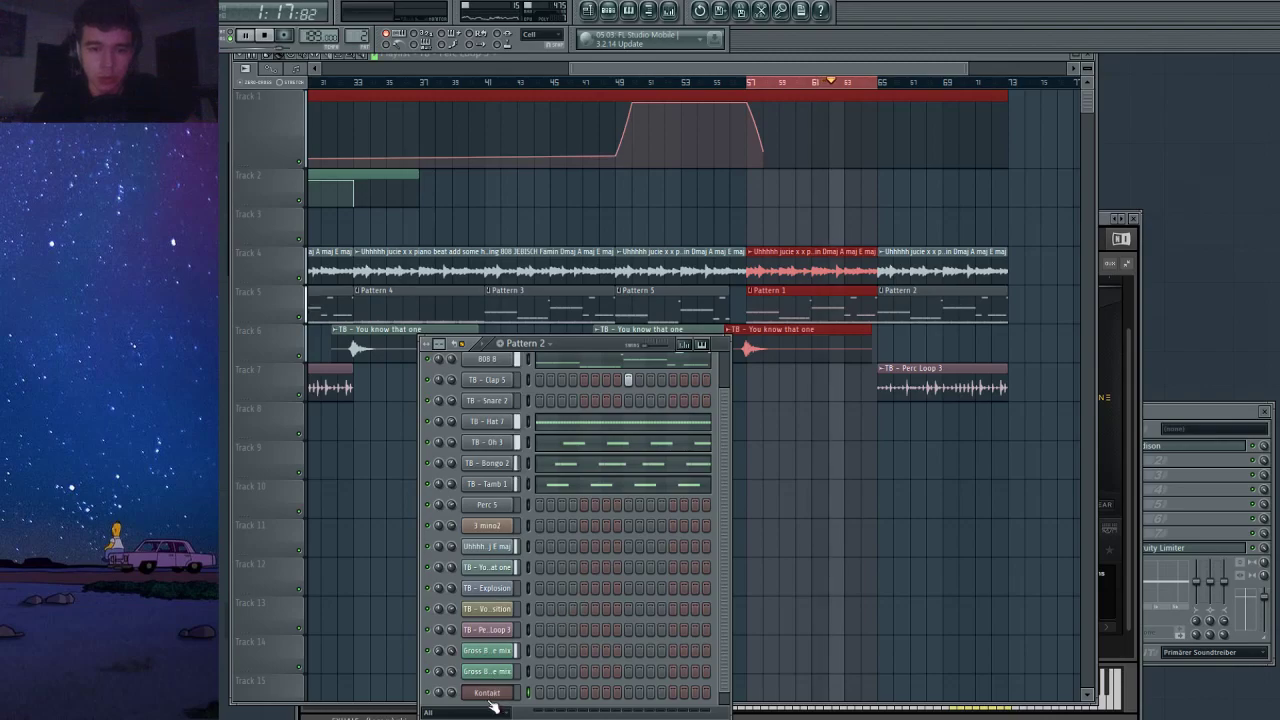
key("F7")
key("space")
scroll(388, 430, "down", 2)
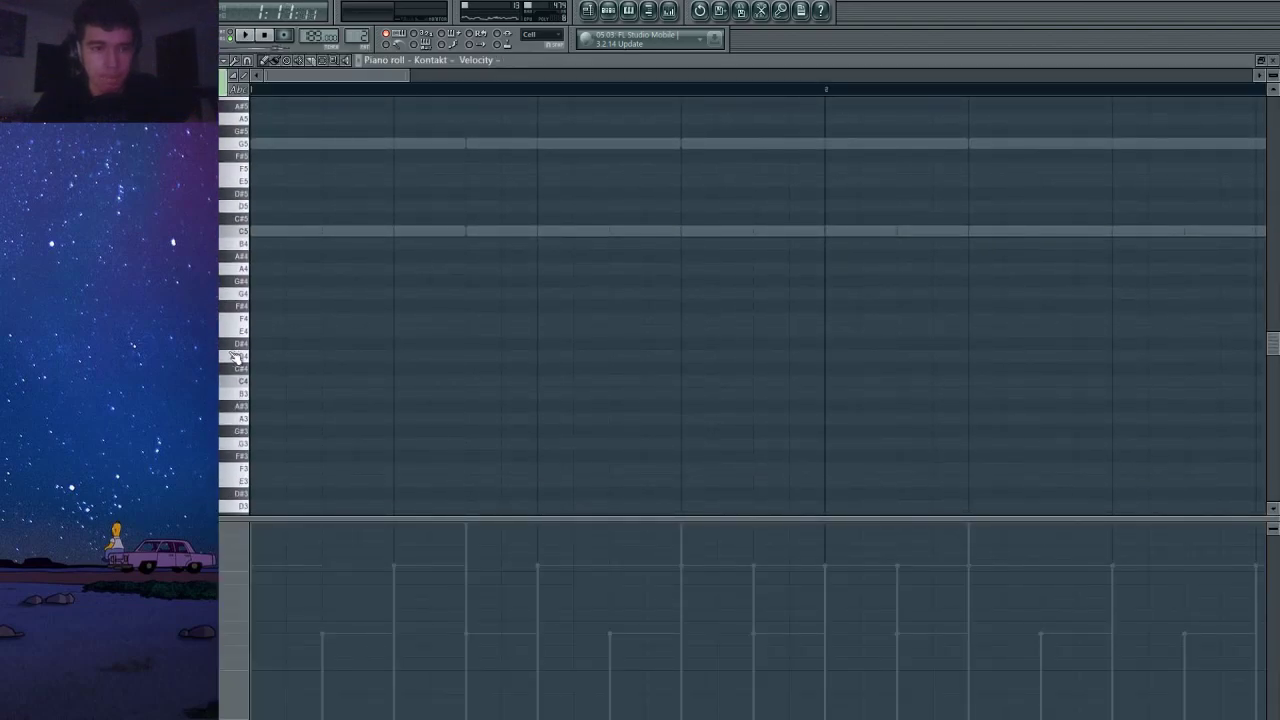
key("space")
left_click(397, 381)
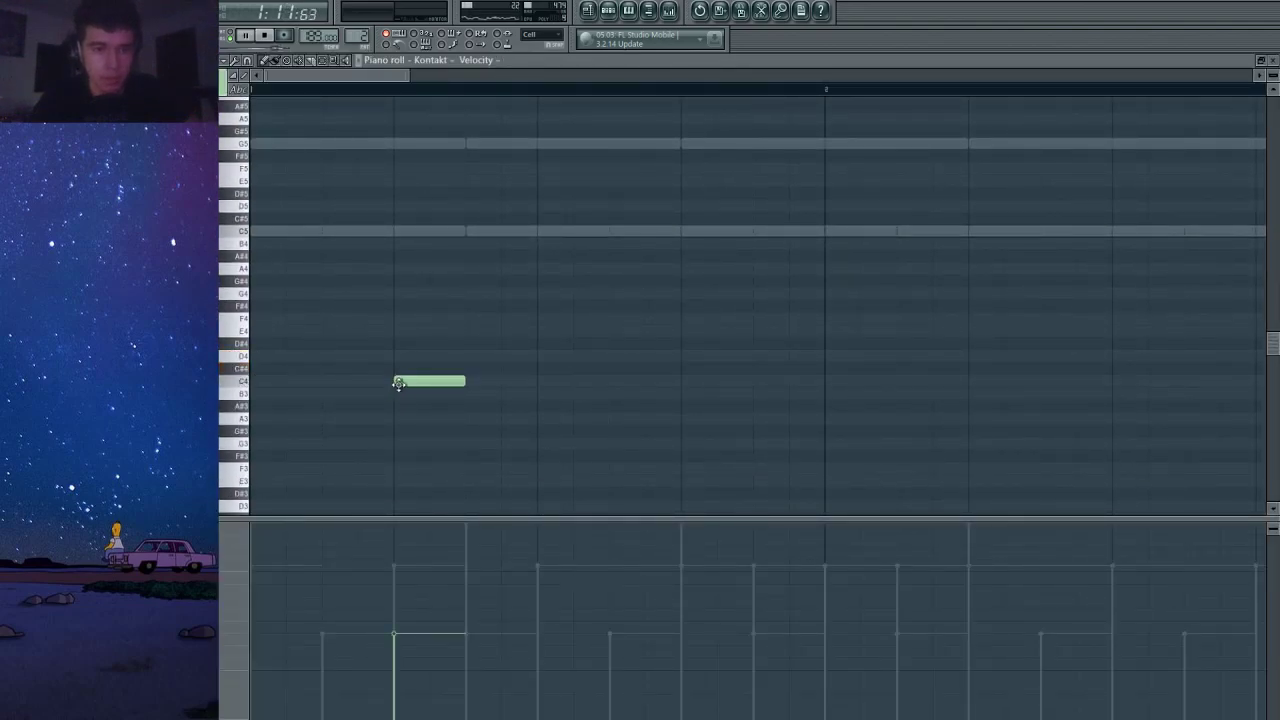
key("space")
right_click(455, 381)
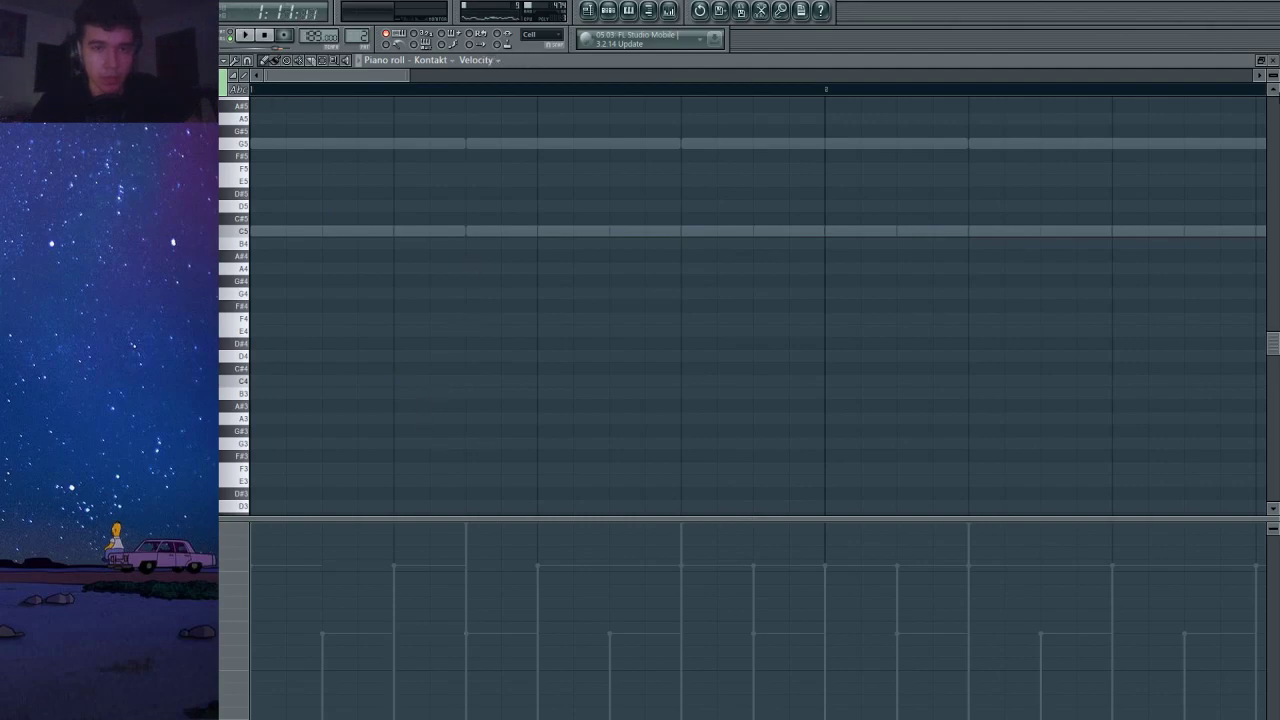
left_click(1273, 58)
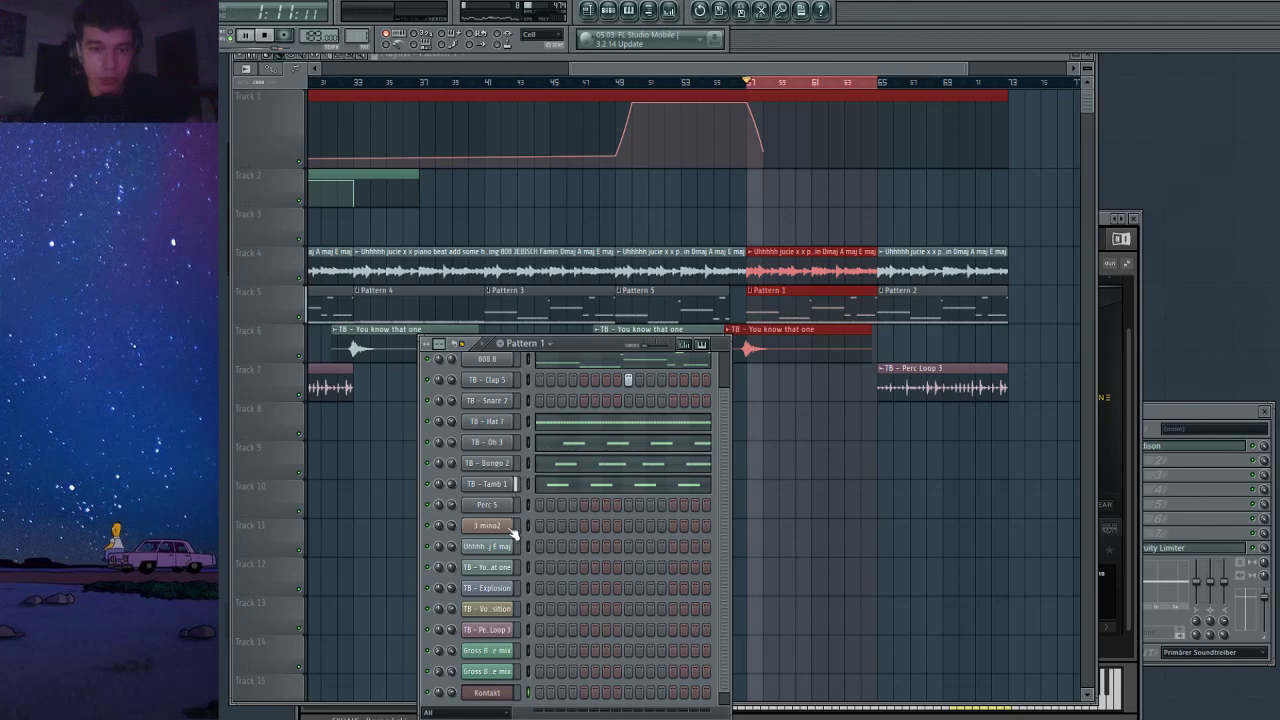
Place a short Kontakt D4 note on beat three of Pattern 1's first bar and play the section.
key("space")
key("F7")
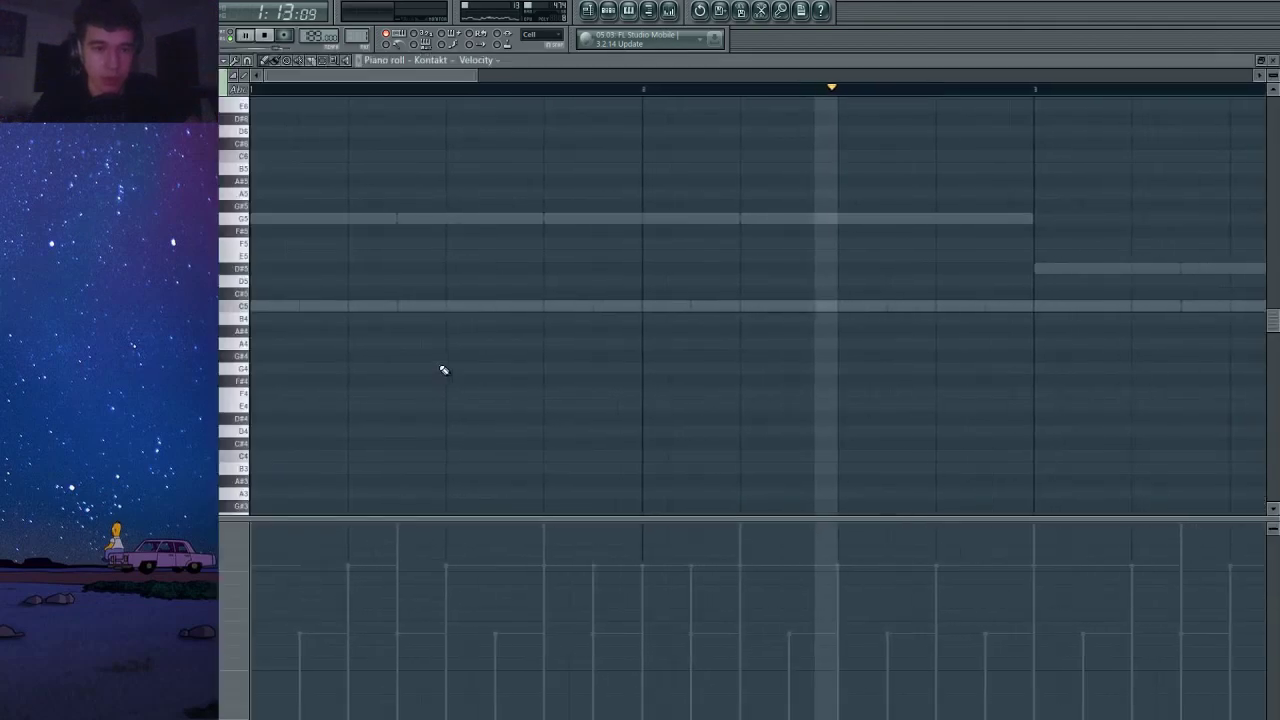
key("space")
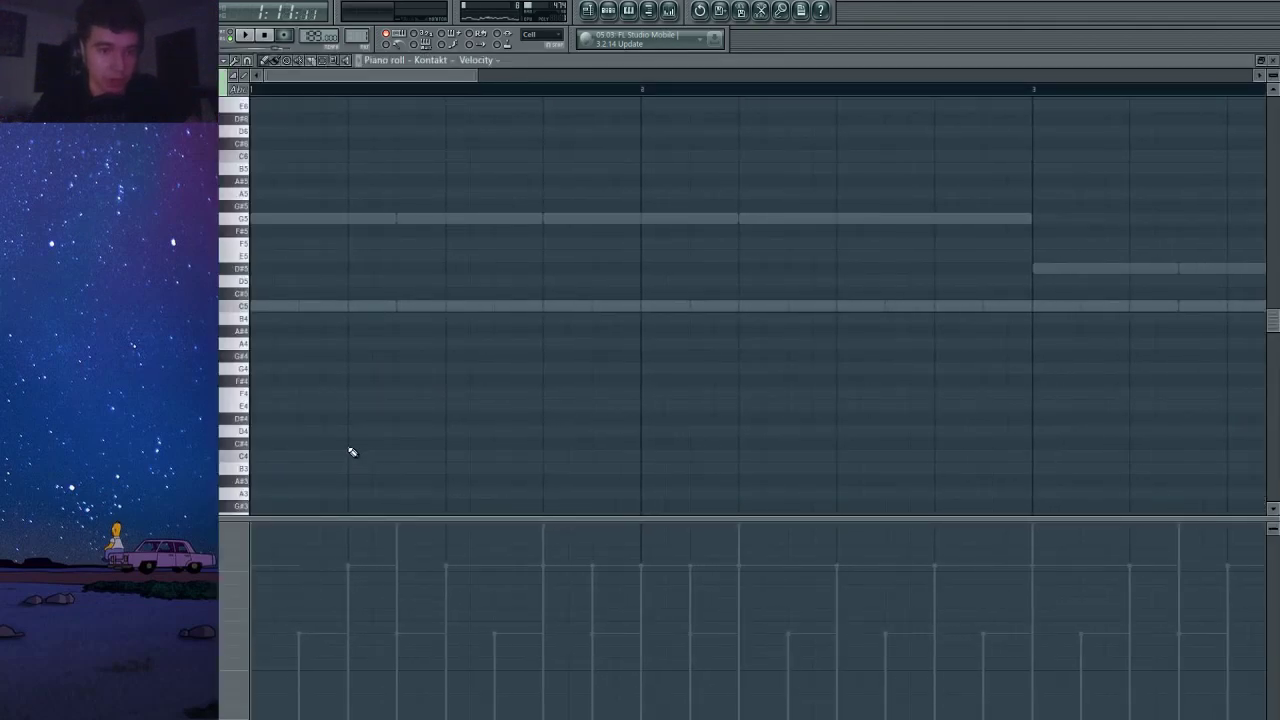
left_click(352, 420)
key("space")
left_click_drag(354, 420, 462, 432)
key("space")
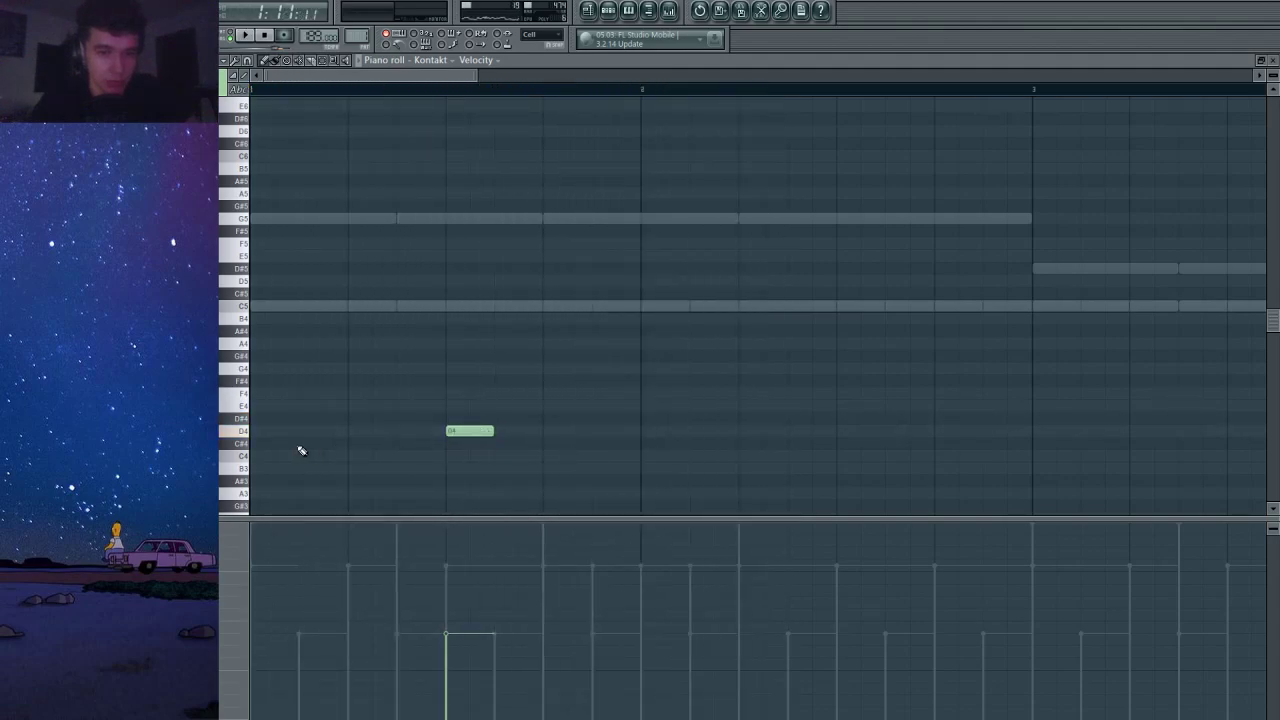
Audition the vocal slices on the piano roll keys from C4 to G4.
left_click(237, 456)
left_click(232, 370)
left_click(229, 392)
left_click(230, 381)
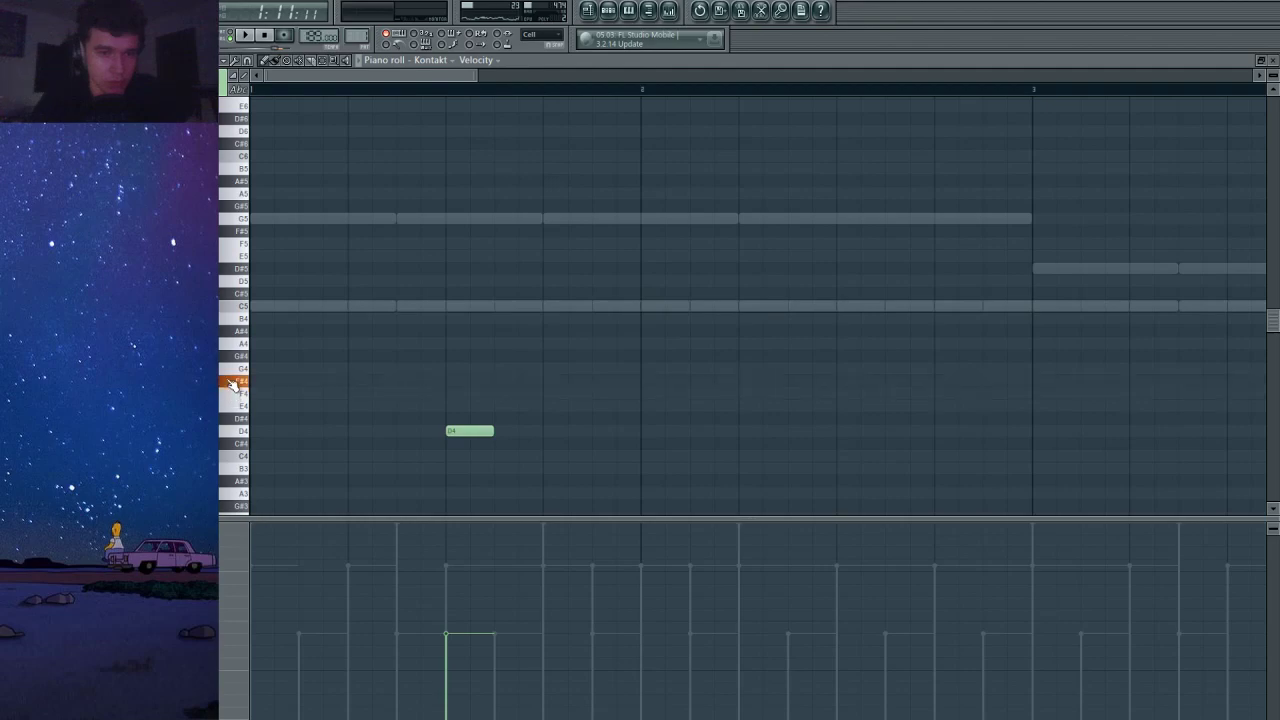
left_click(236, 368)
left_click(236, 393)
left_click(237, 406)
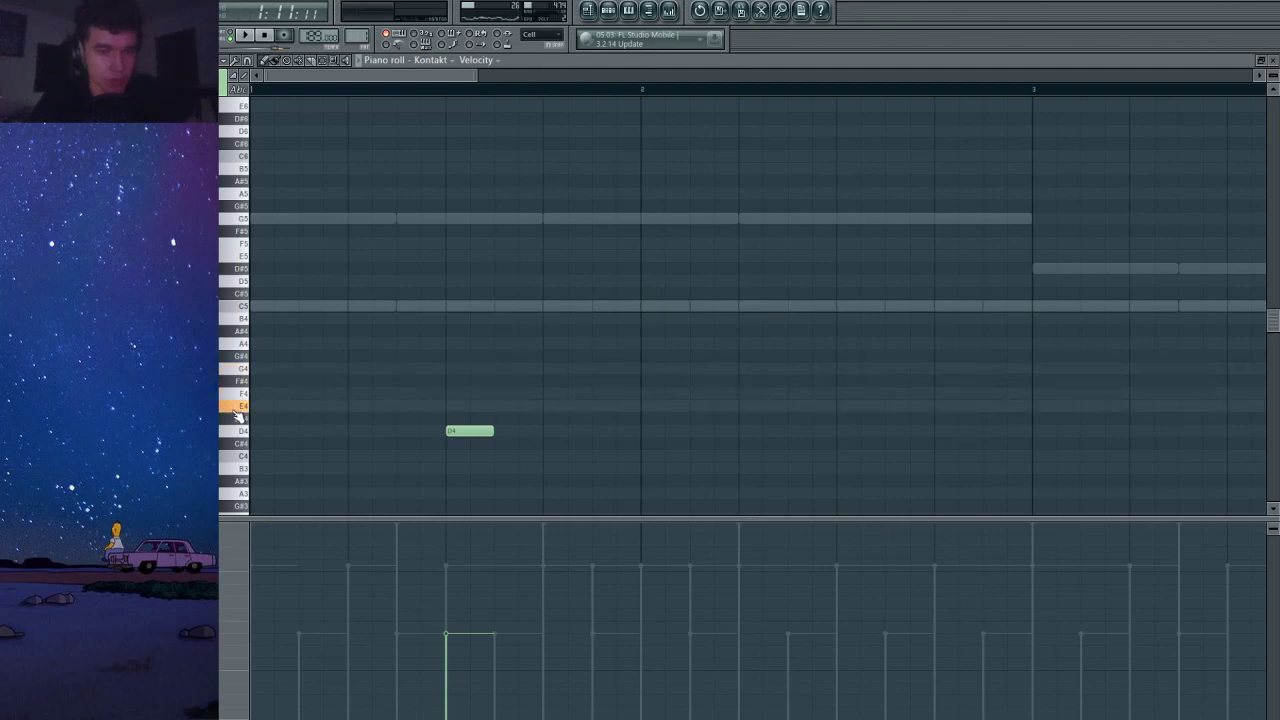
Try the Kontakt note at E4 stretched to bar 3 with a D#4 note added at bar 3, and play them.
left_click_drag(478, 431, 648, 408)
key("space")
scroll(671, 422, "down", 3)
key("space")
left_click_drag(486, 406, 723, 423)
key("space")
scroll(723, 426, "down", 2)
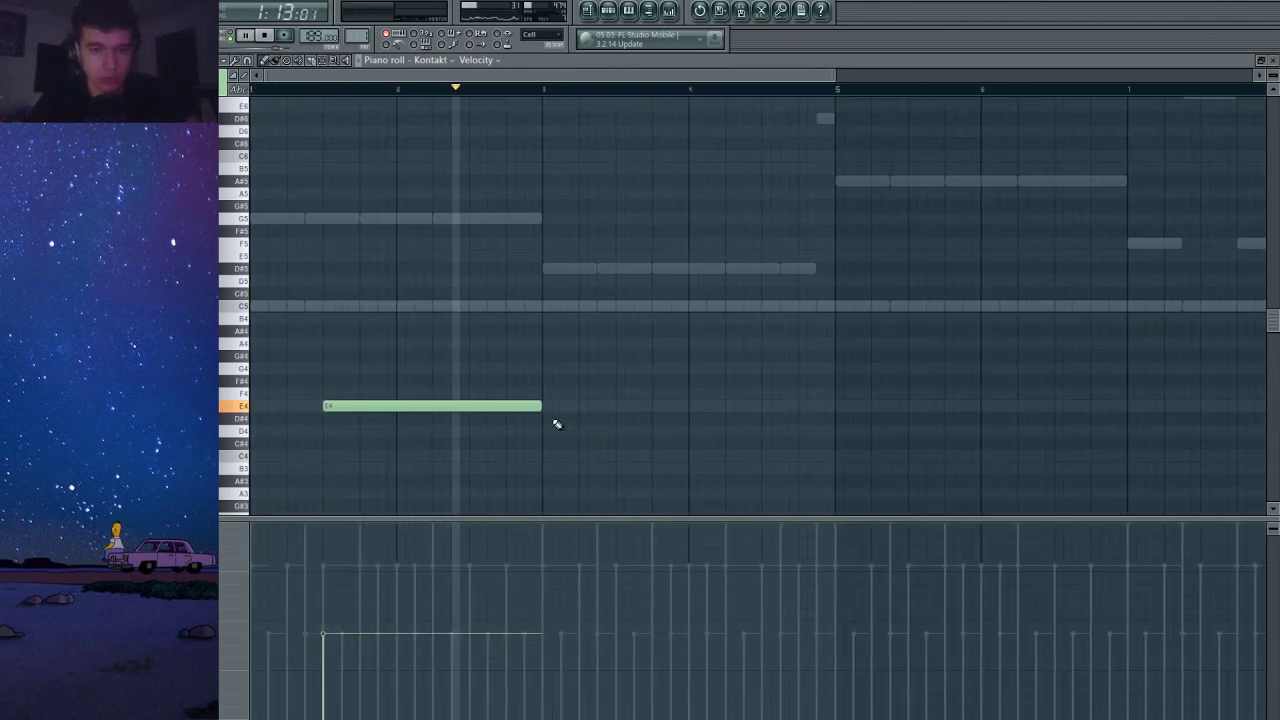
left_click(549, 420)
key("space")
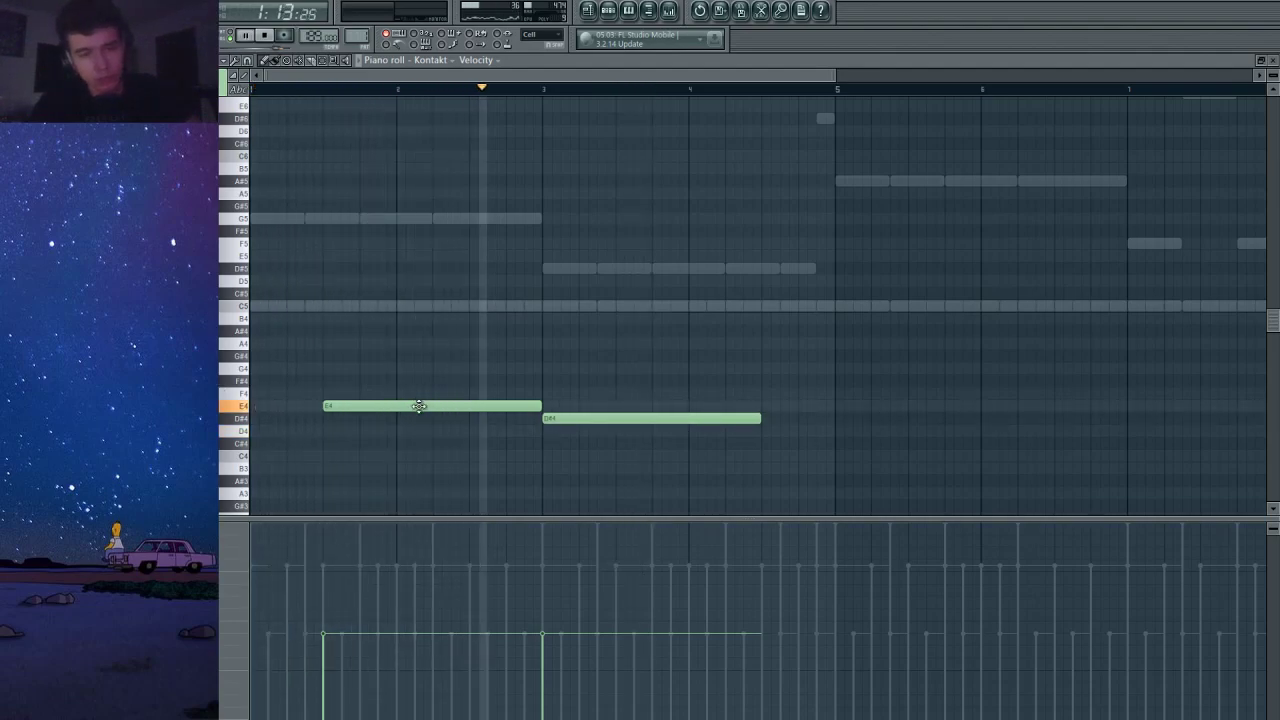
Remove both Kontakt notes from Pattern 1 and delete the Kontakt channel.
right_click(574, 421)
right_click(517, 408)
key("space")
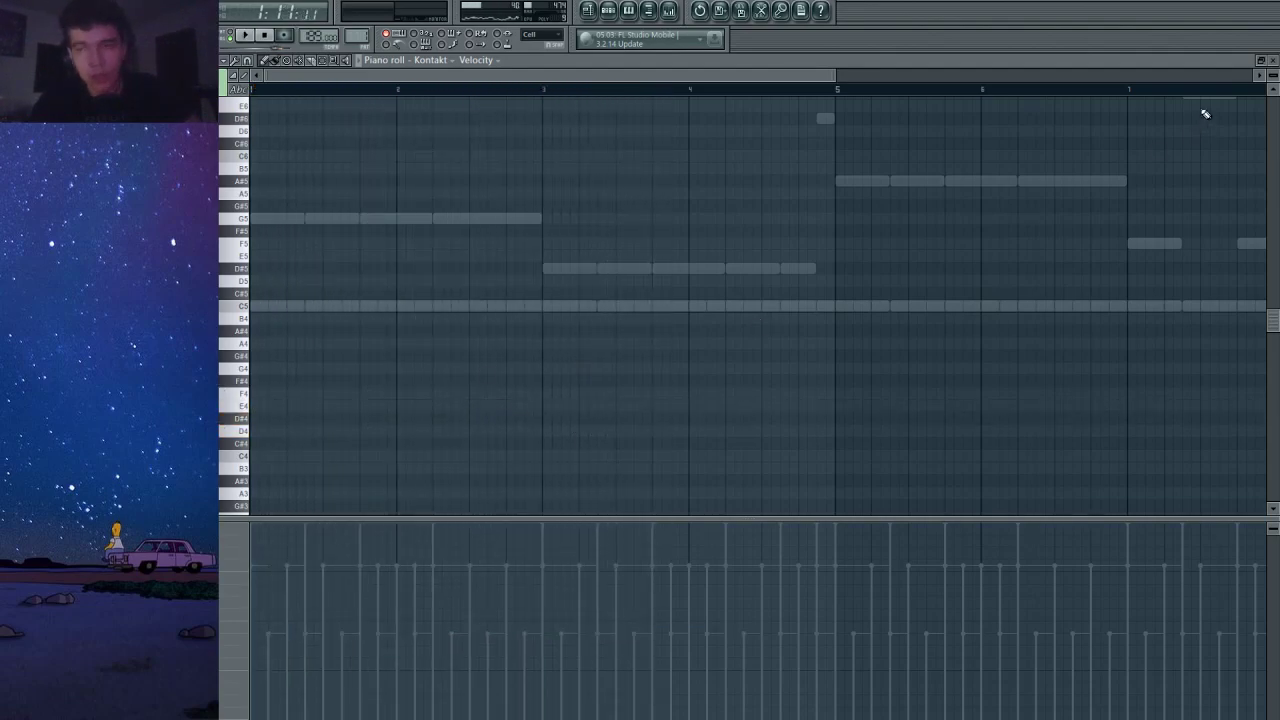
left_click(1273, 61)
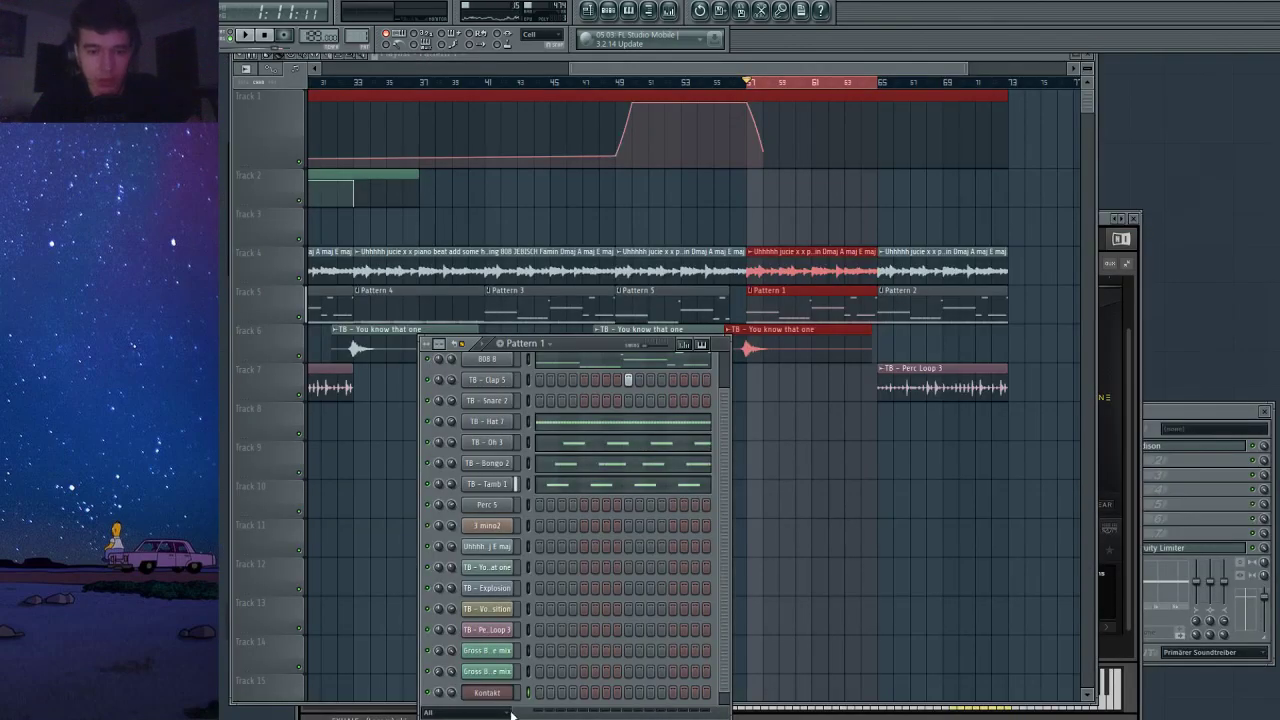
key("alt+Delete")
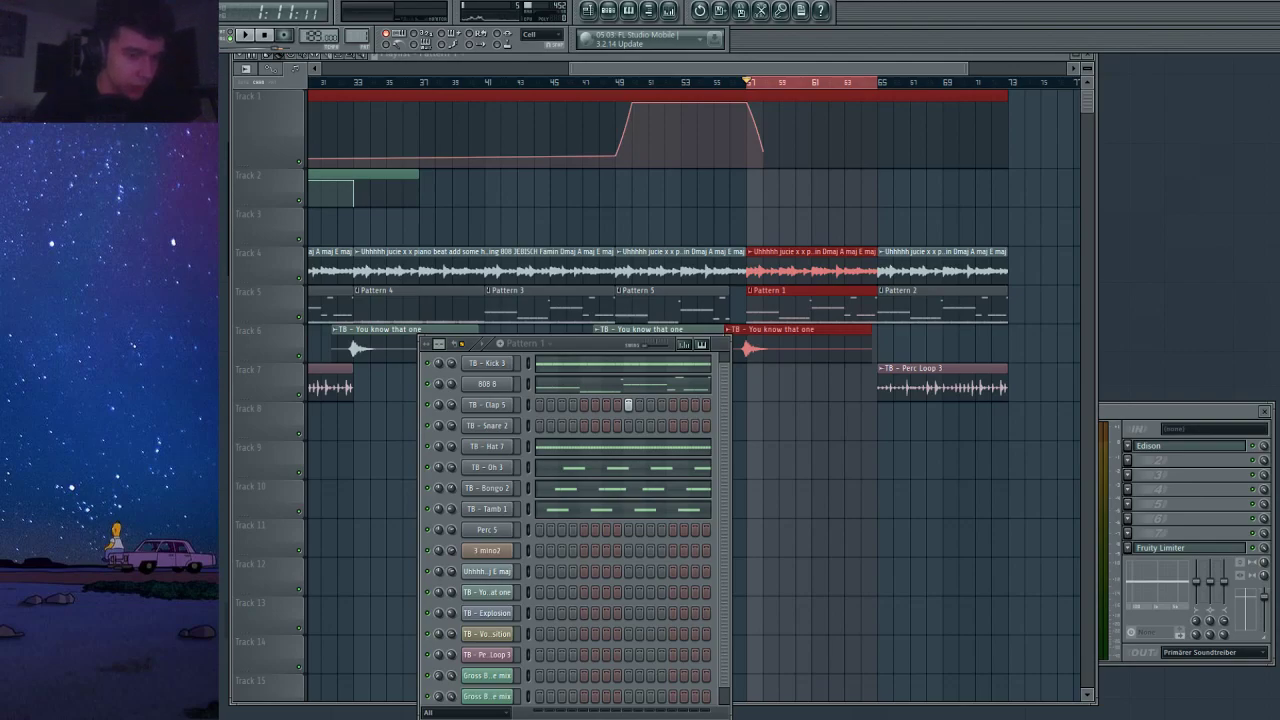
Lower the project tempo to 102 BPM and trim the GV2 vocal clip on Track 3 to end at bar 61.
key("space")
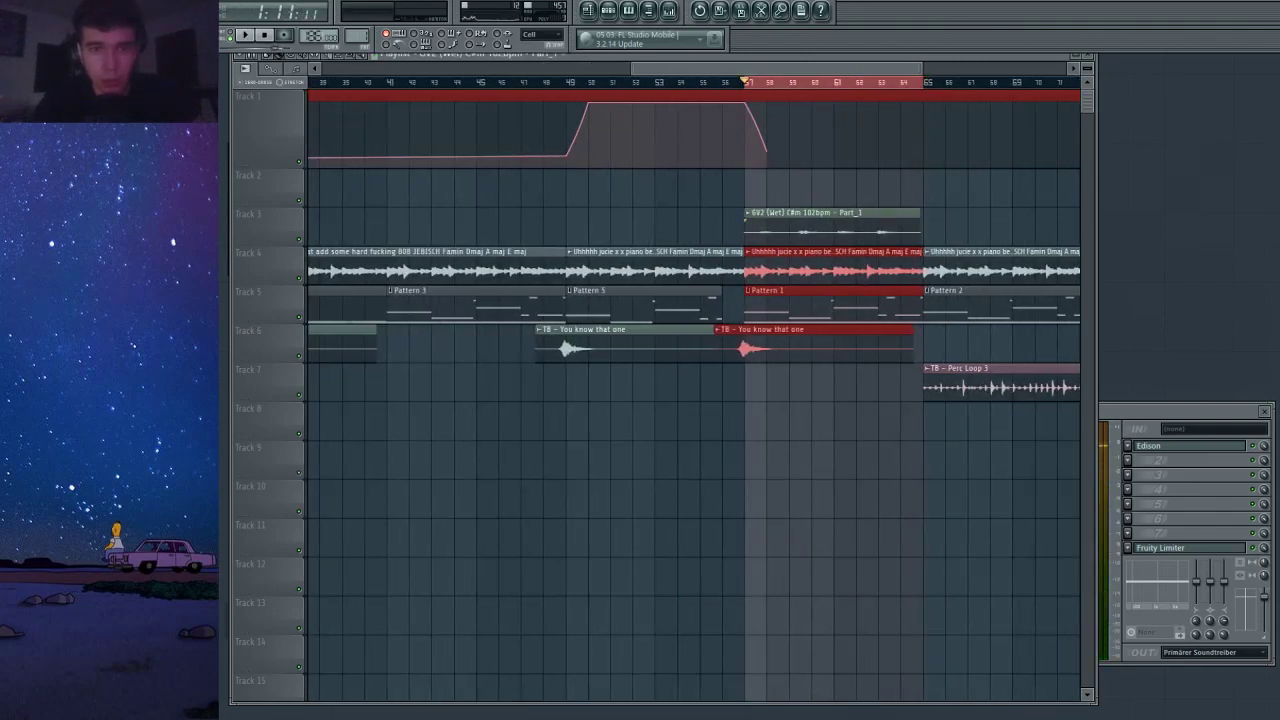
left_click_drag(315, 36, 315, 118)
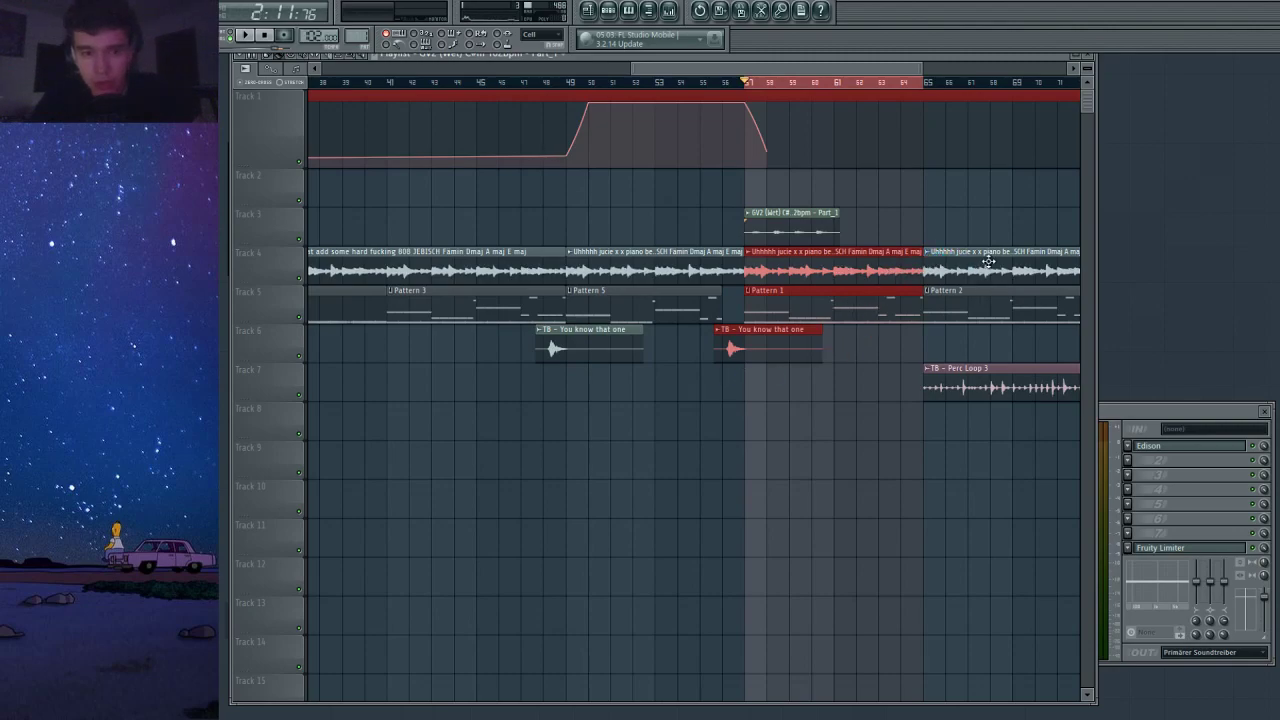
scroll(988, 261, "up", 3)
scroll(344, 224, "up", 2)
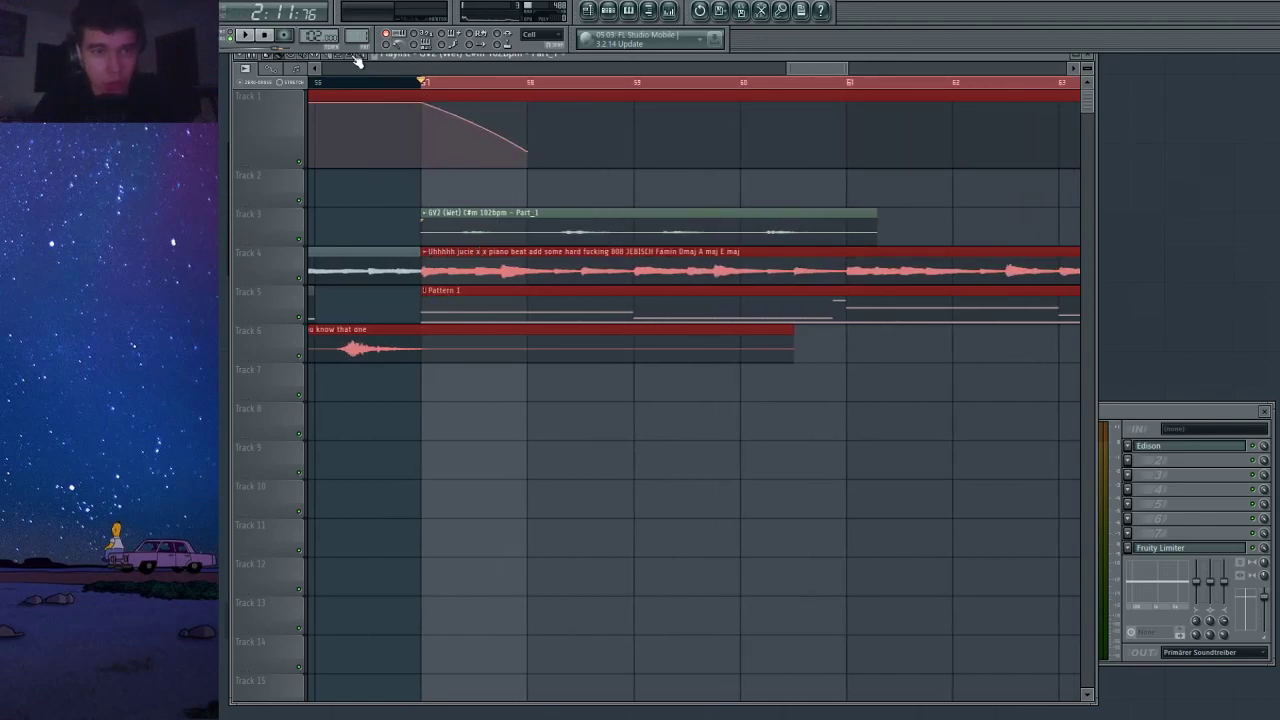
left_click_drag(868, 210, 878, 236)
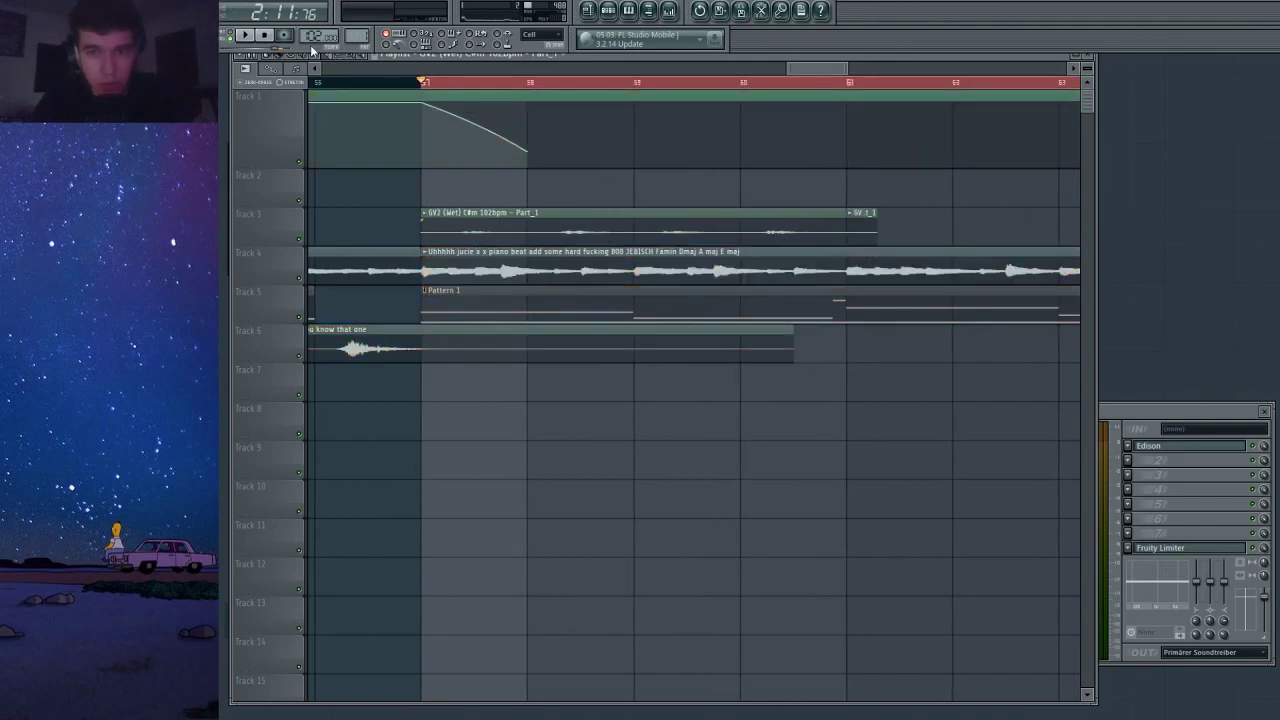
right_click(862, 230)
Turn the trimmed GV2 vocal clip into its own sample and adjust its time-stretching length.
double_click(801, 232)
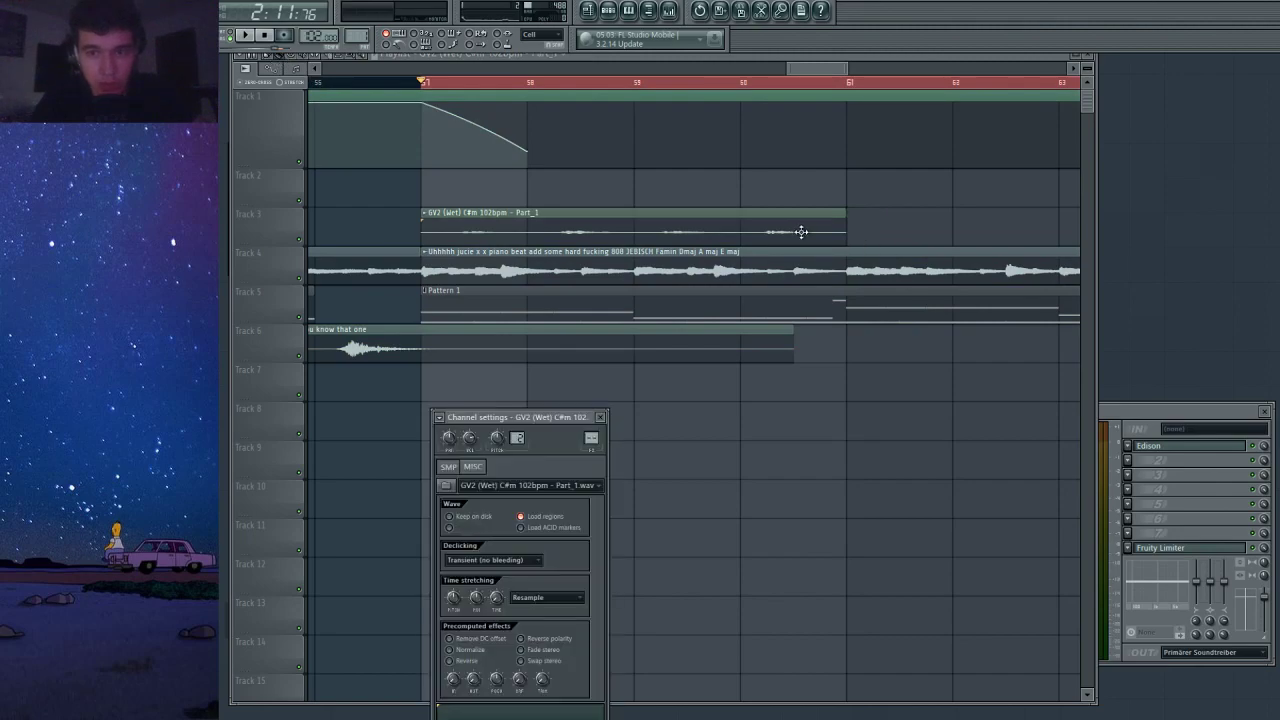
mouse_move(499, 603)
left_mouse_down()
mouse_move(499, 590)
mouse_move(499, 604)
left_mouse_up()
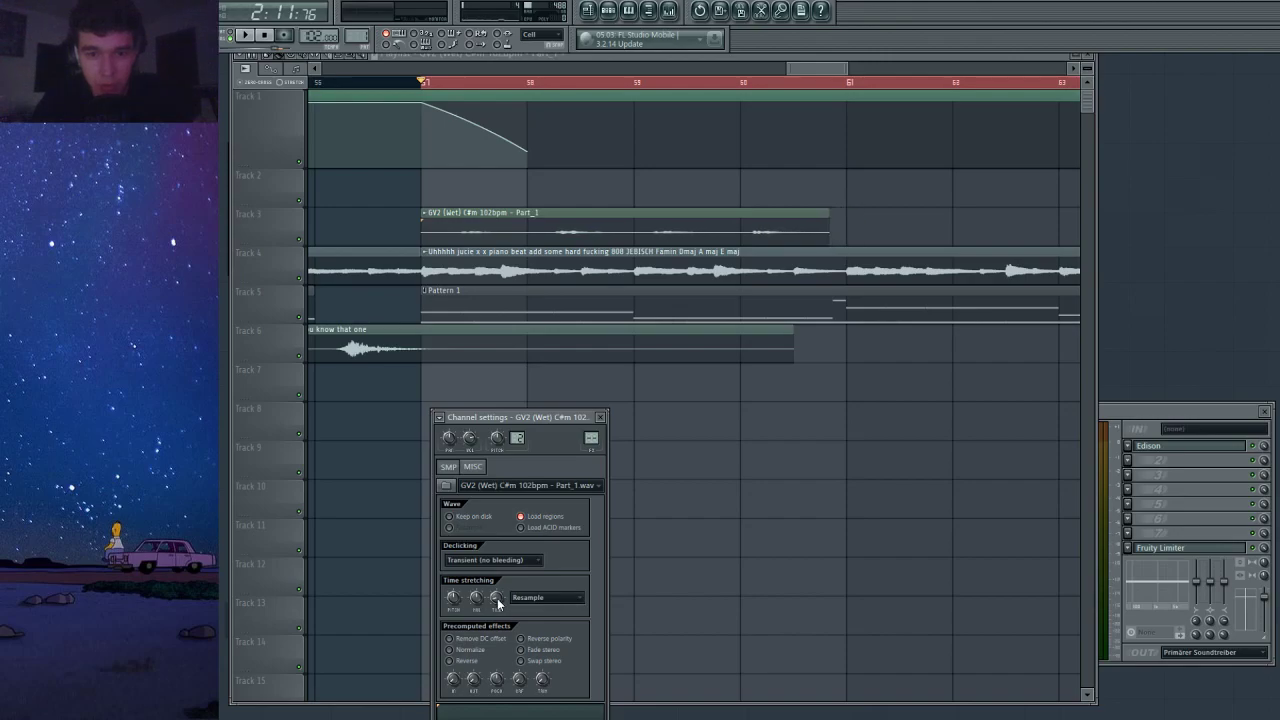
left_click(468, 215)
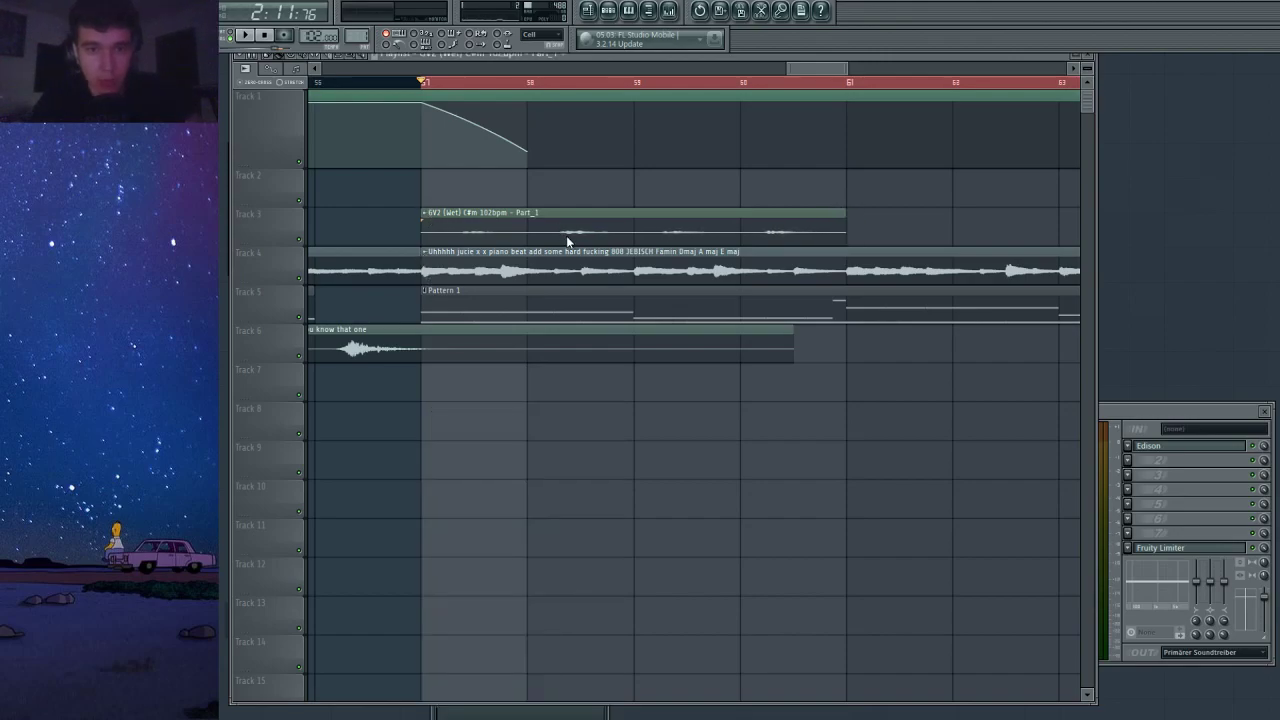
double_click(803, 220)
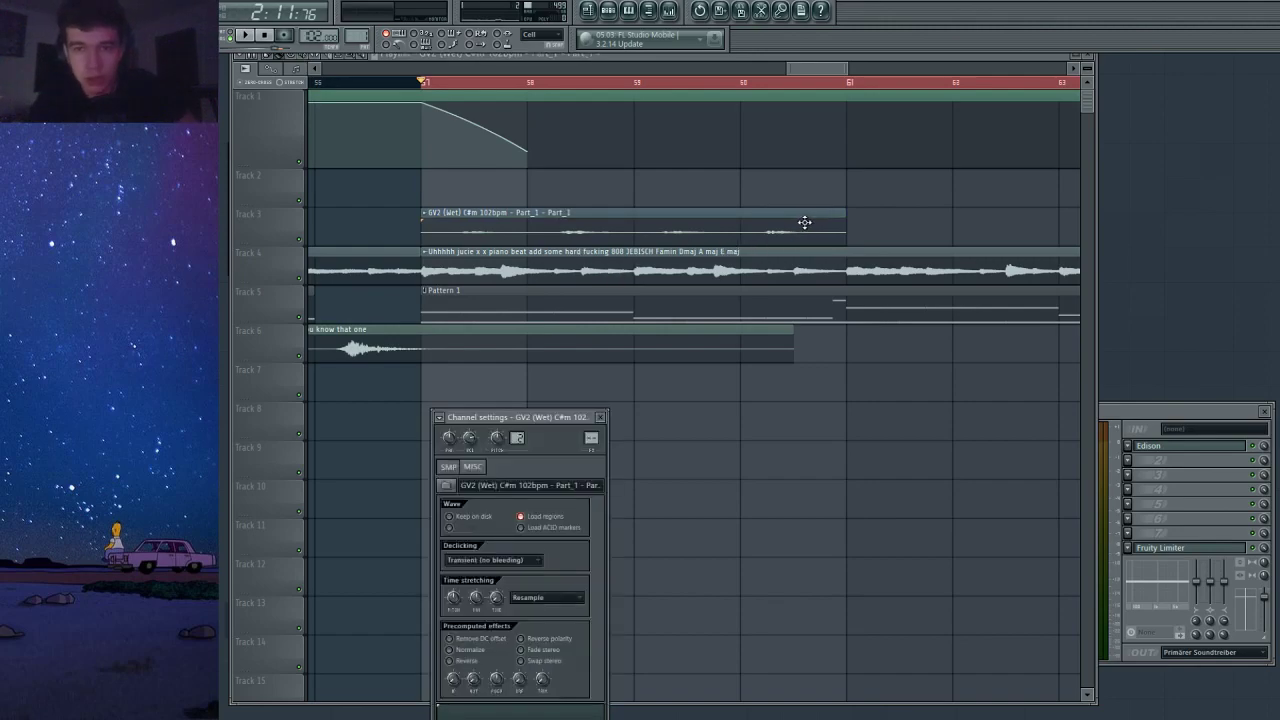
mouse_move(497, 599)
left_mouse_down()
mouse_move(497, 588)
mouse_move(497, 599)
left_mouse_up()
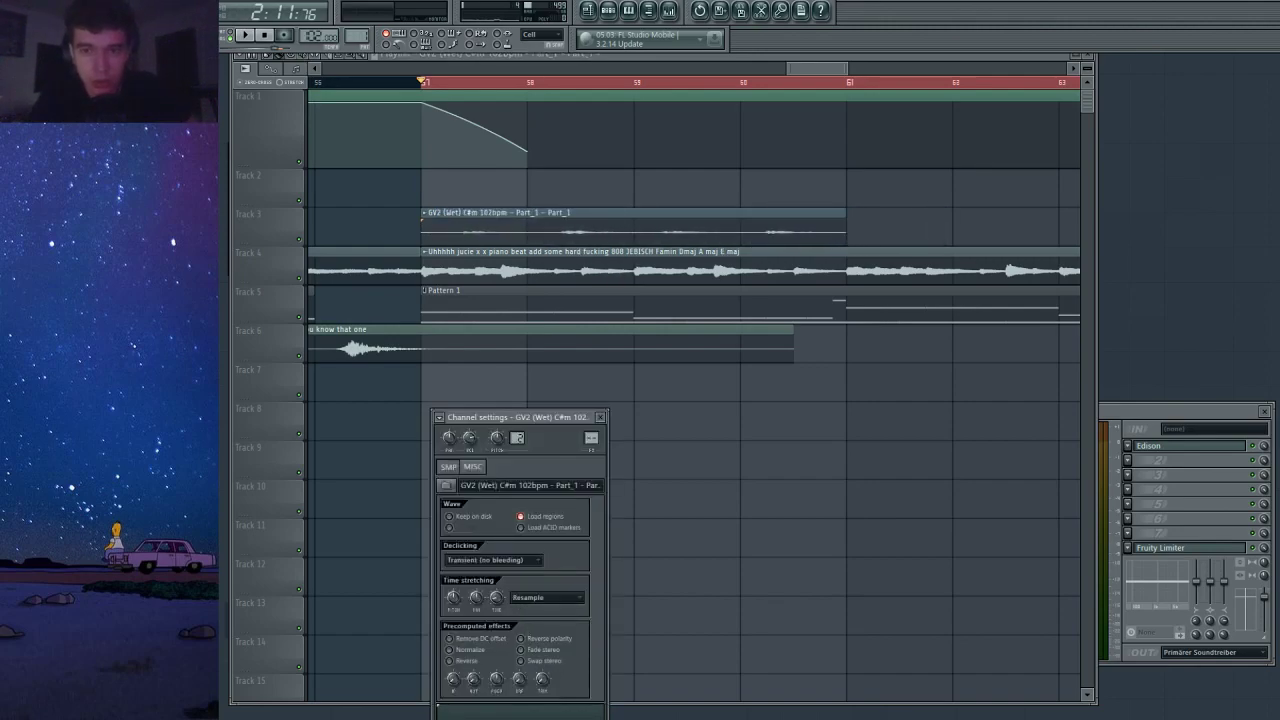
Restore the project tempo to 178 BPM and play the GV2 vocal with the beat from bar 57.
left_click_drag(314, 35, 314, 2)
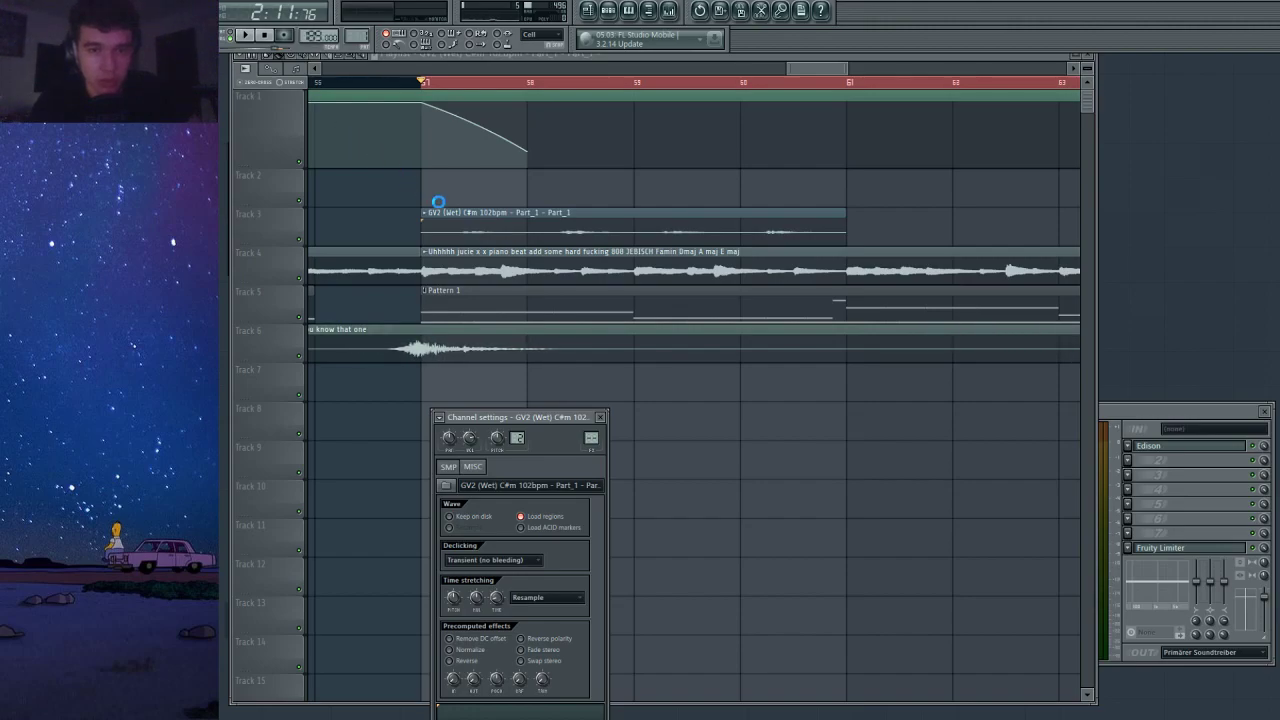
key("space")
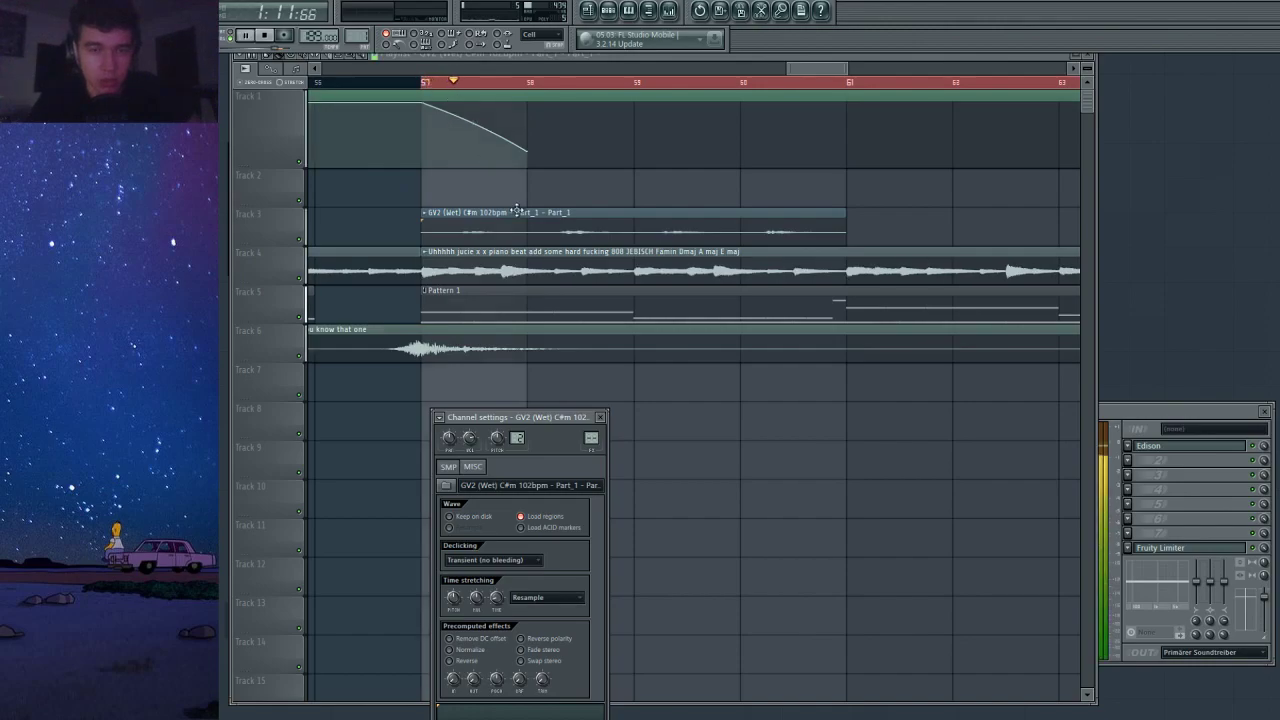
key("space")
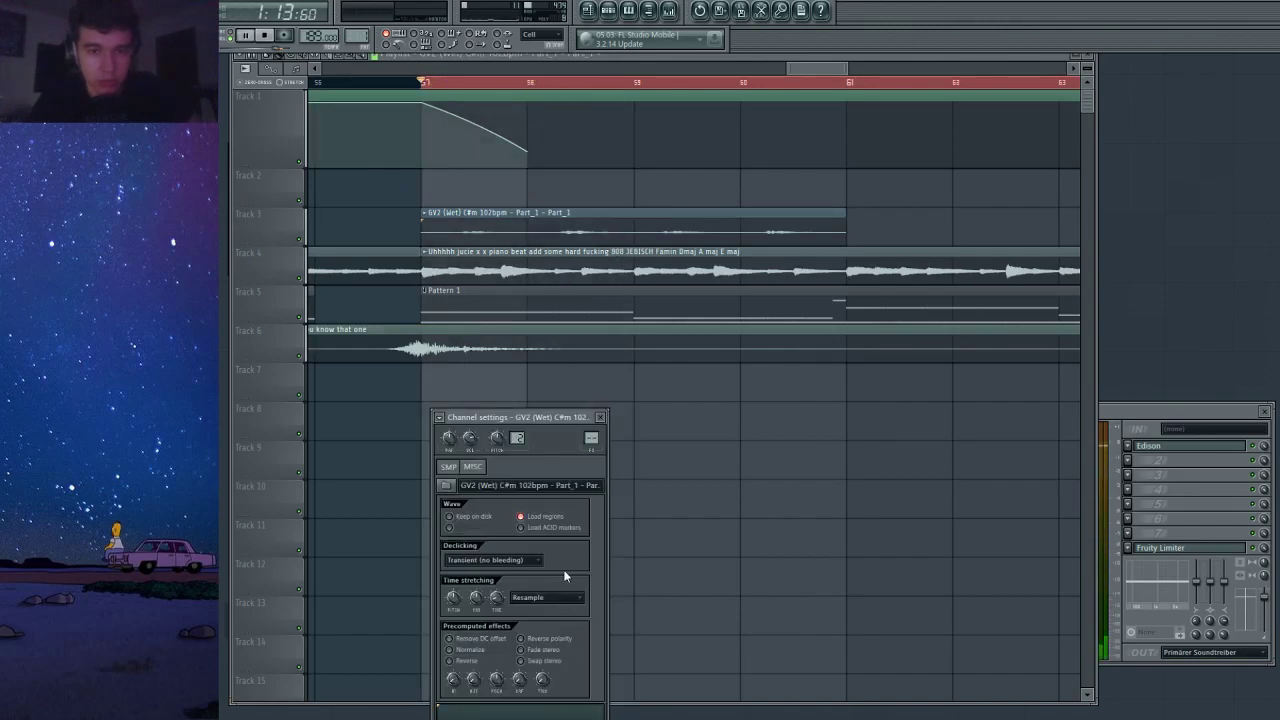
Stretch the GV2 vocal clip to span bars 57 to 65, using the Auto stretching mode.
left_click_drag(512, 421, 528, 322)
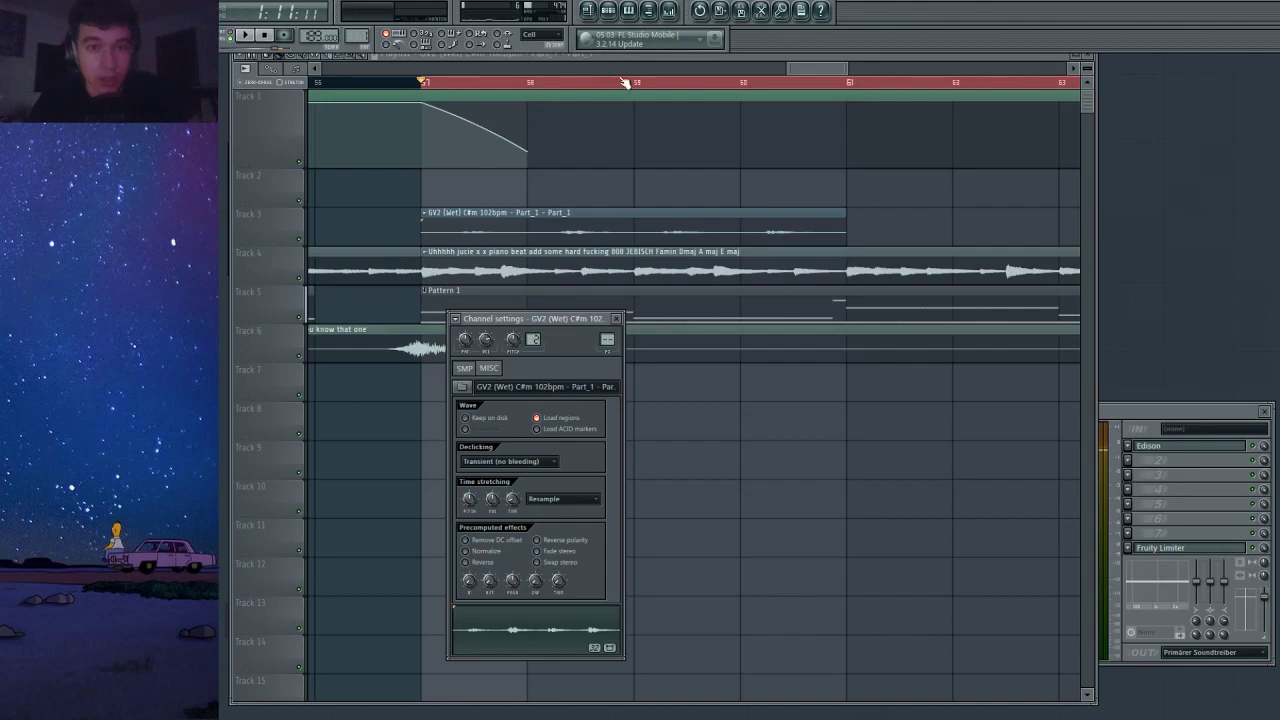
left_click(803, 67)
scroll(900, 240, "down", 7)
scroll(1006, 318, "up", 3)
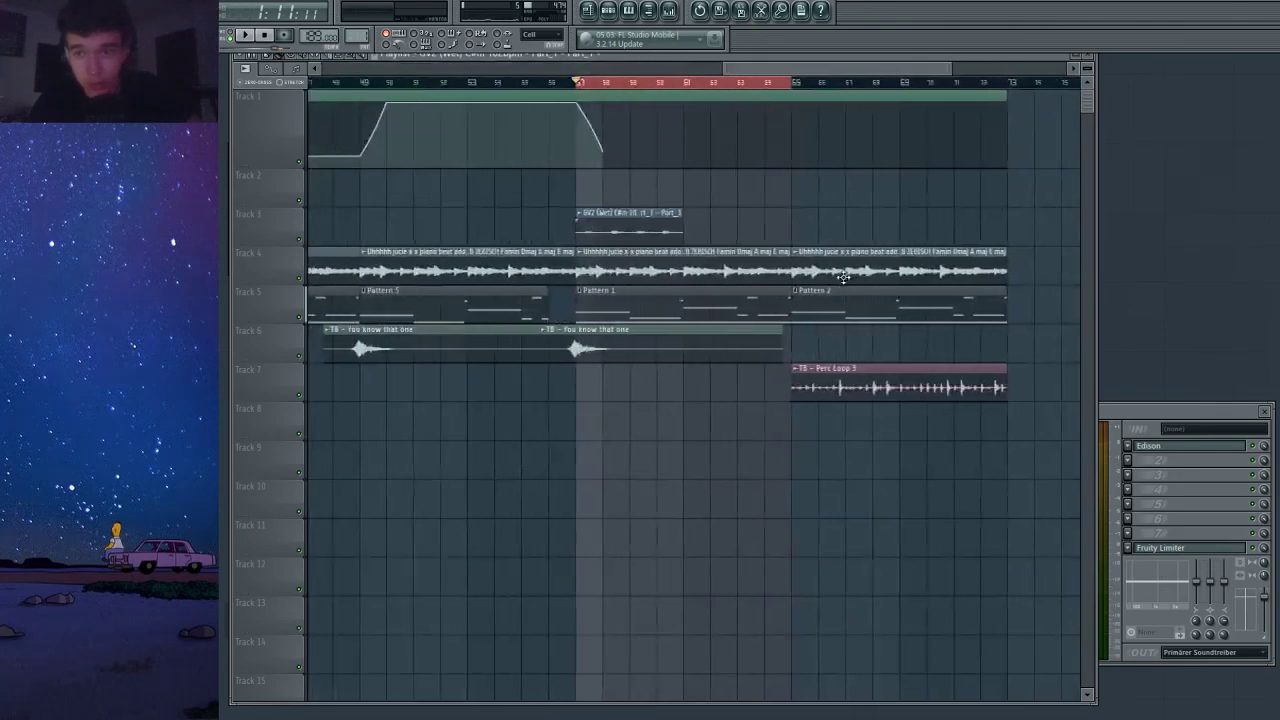
scroll(825, 272, "up", 3)
left_click(514, 205)
right_click(566, 205)
double_click(546, 232)
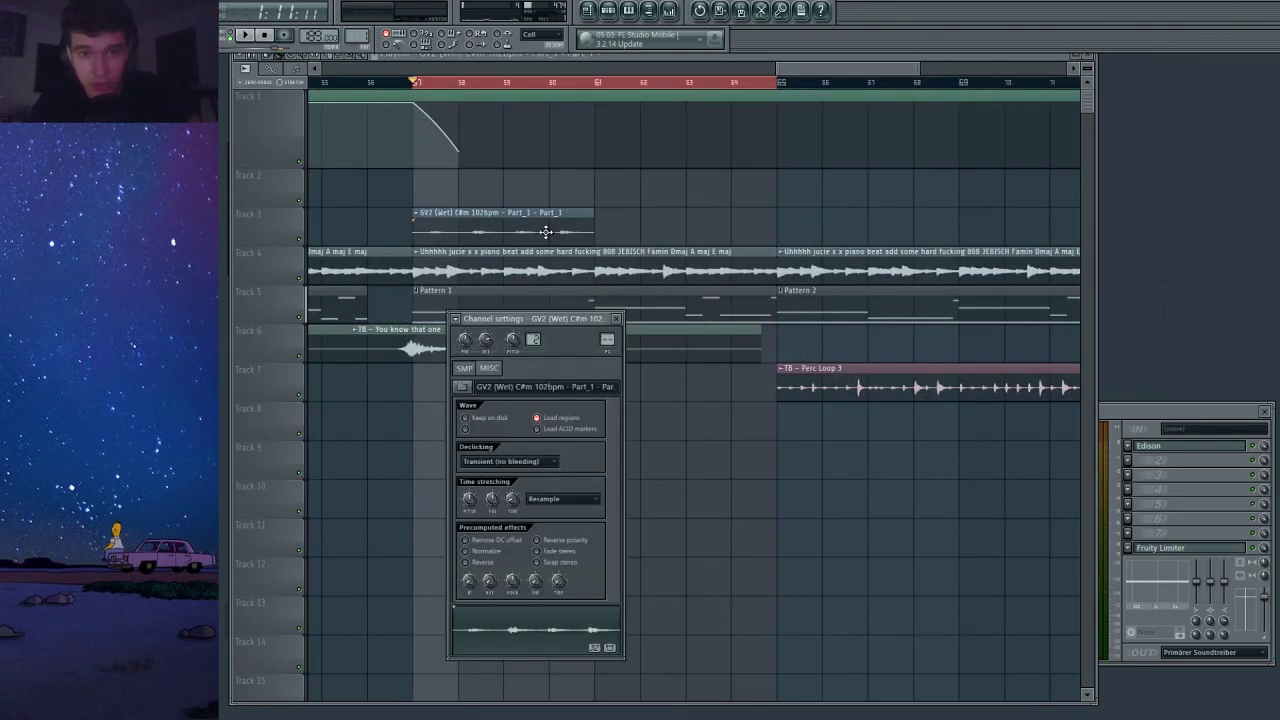
left_click_drag(513, 499, 513, 473)
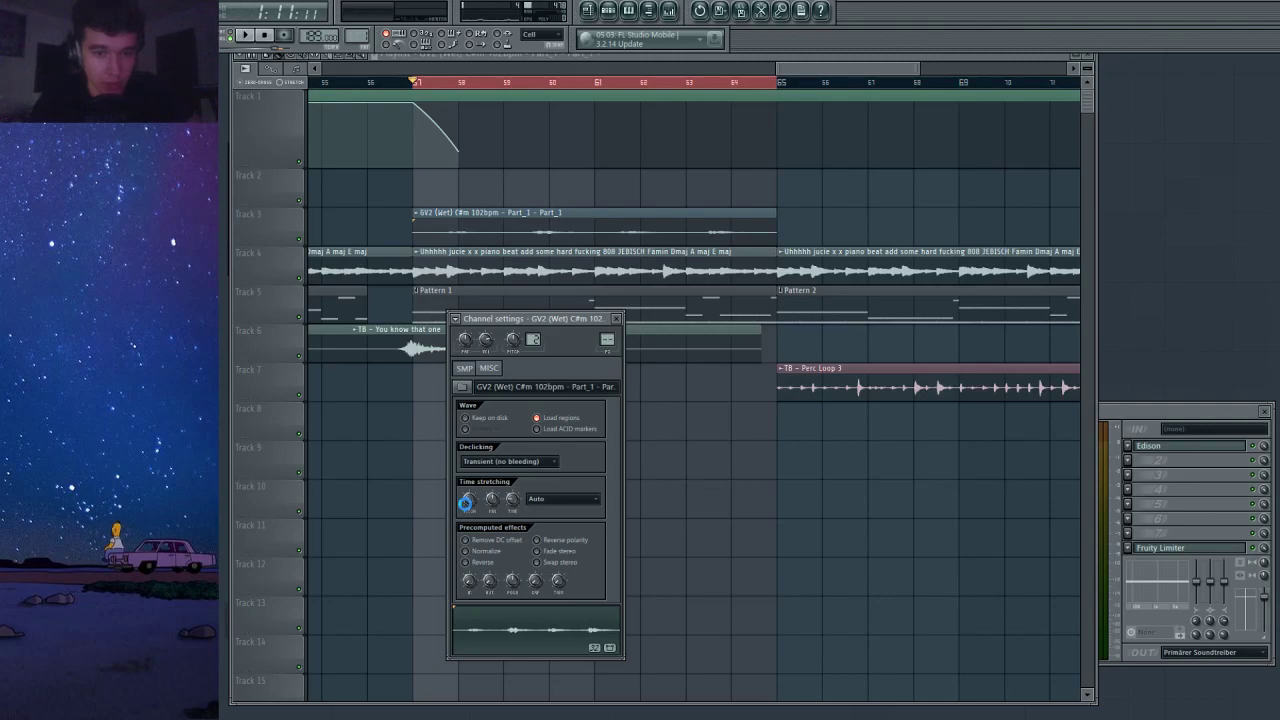
Play the stretched GV2 vocal with the beat and delete its clip from Track 3.
key("space")
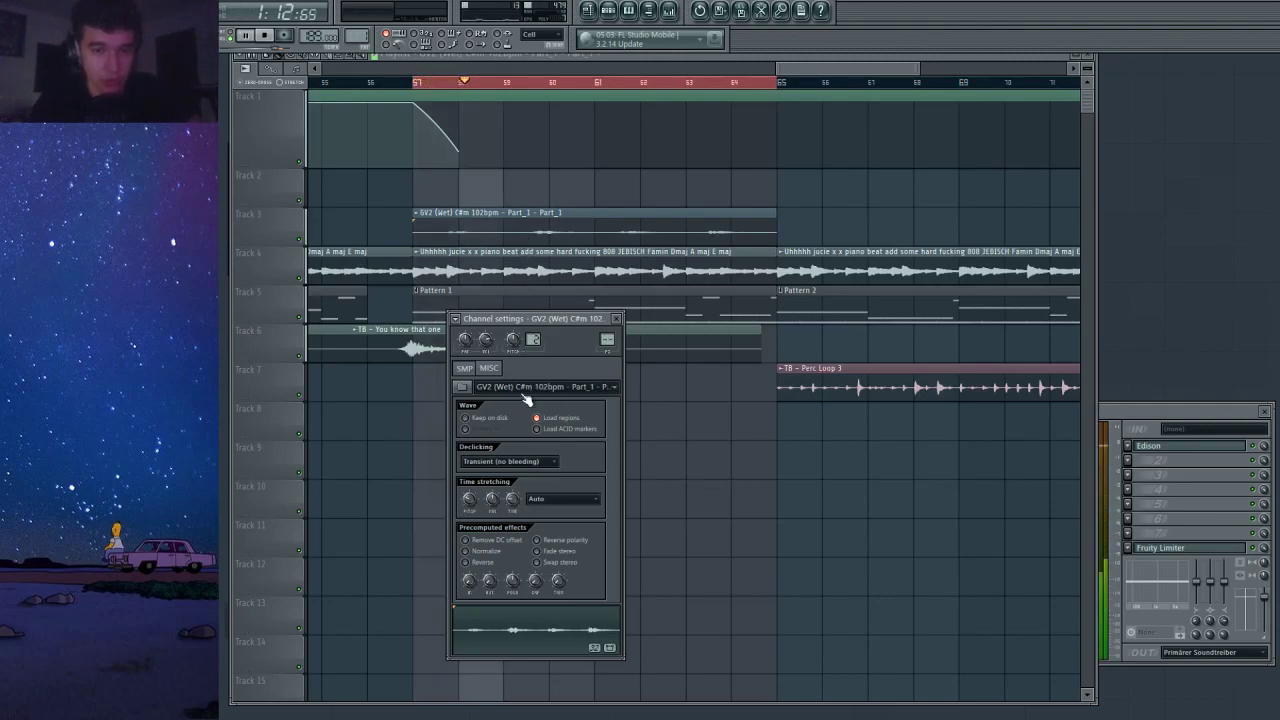
right_click(540, 218)
scroll(570, 194, "down", 3)
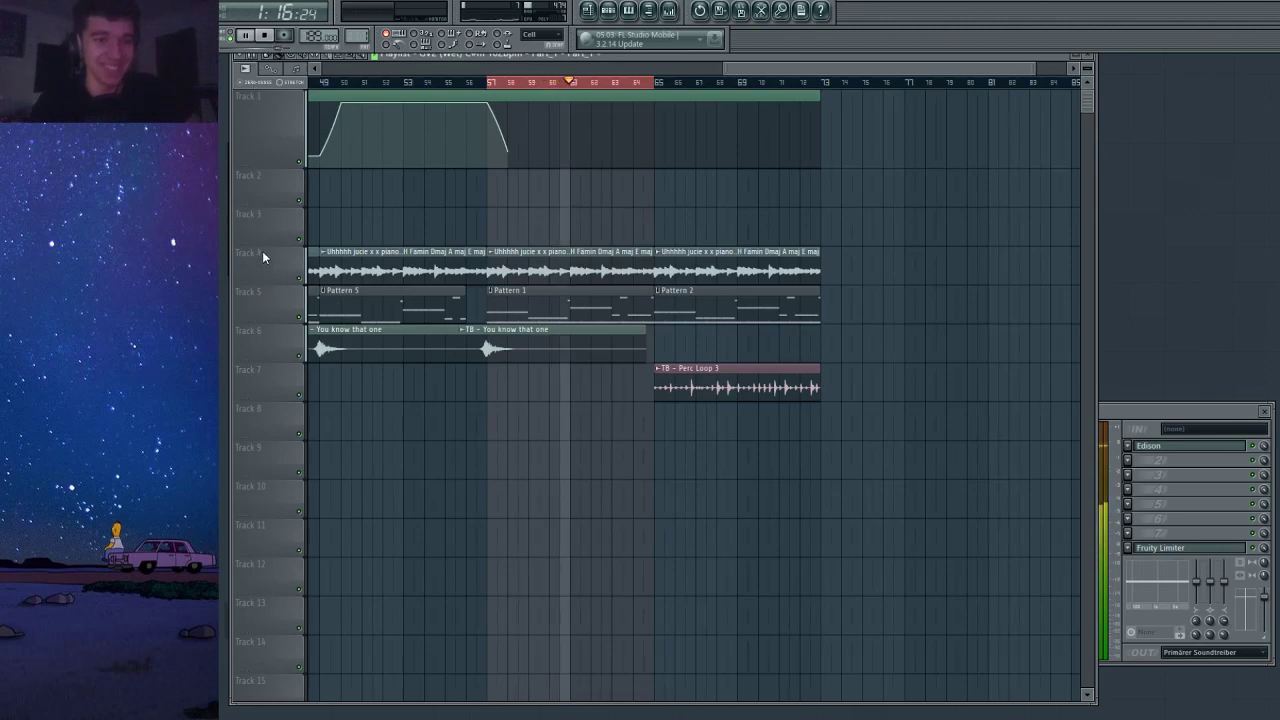
Extend the Gross Beat automation clip on Track 2 to about bar 83.
scroll(640, 257, "down", 3)
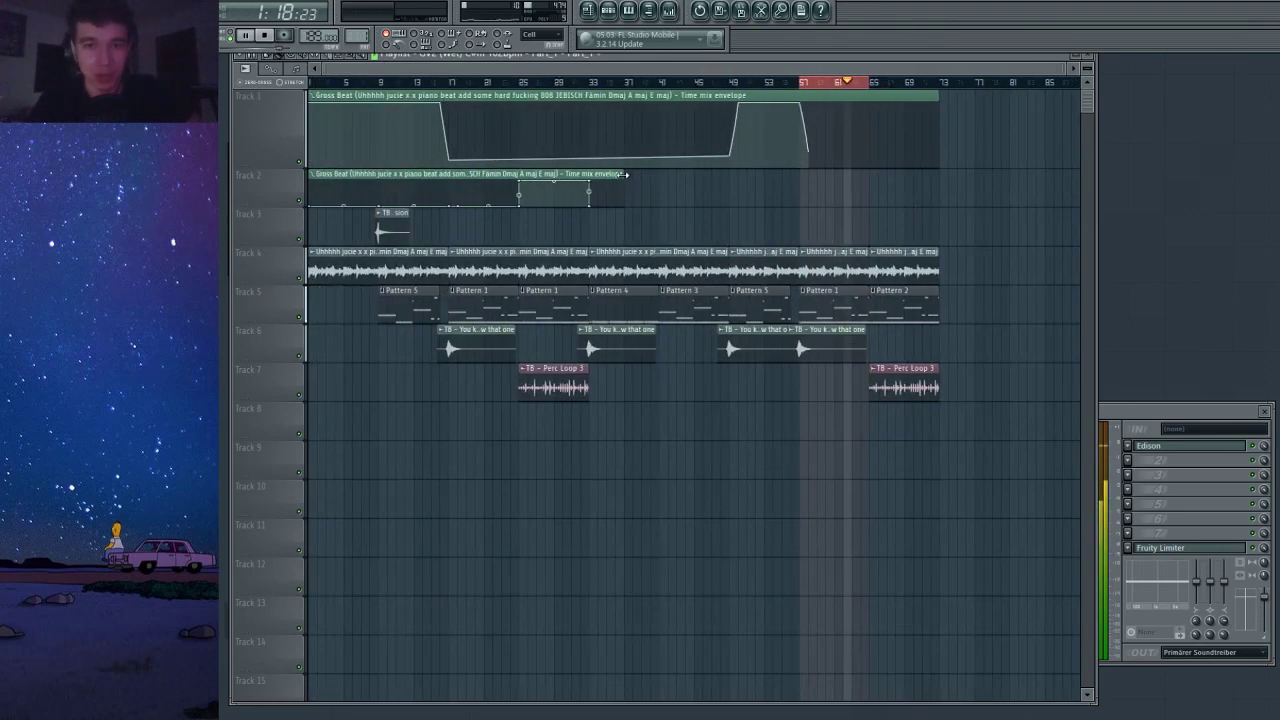
left_click_drag(622, 175, 871, 177)
scroll(1058, 217, "up", 3)
left_click_drag(471, 176, 1003, 197)
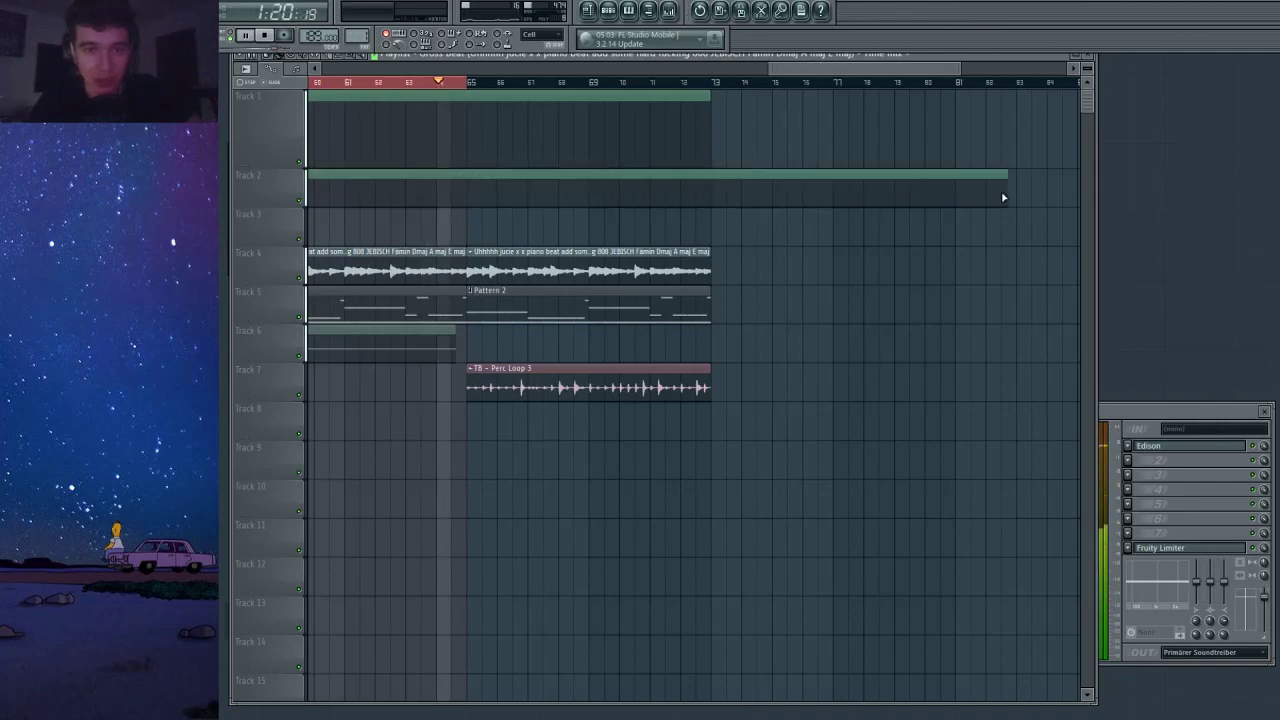
Add automation points on Track 2 that raise the Gross Beat envelope to full at bar 65 and drop it to zero at bar 73.
scroll(470, 206, "up", 3)
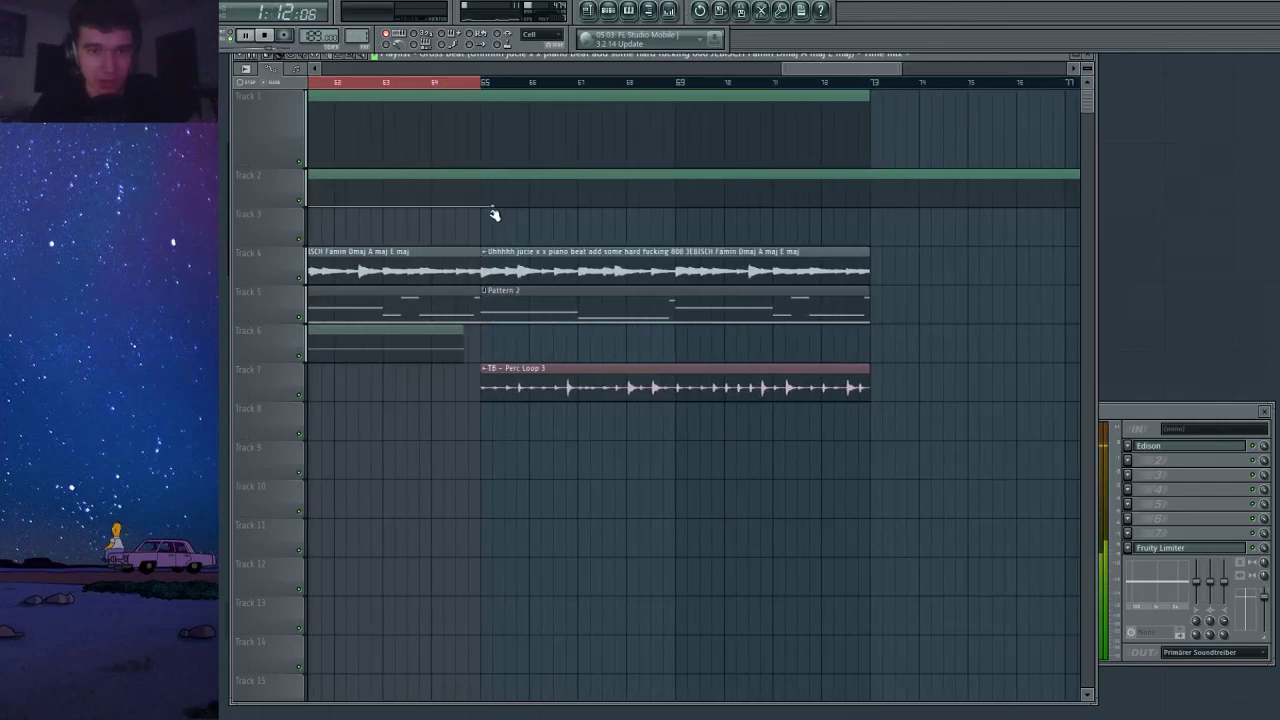
right_click(491, 189)
right_click(871, 181)
right_click(872, 206)
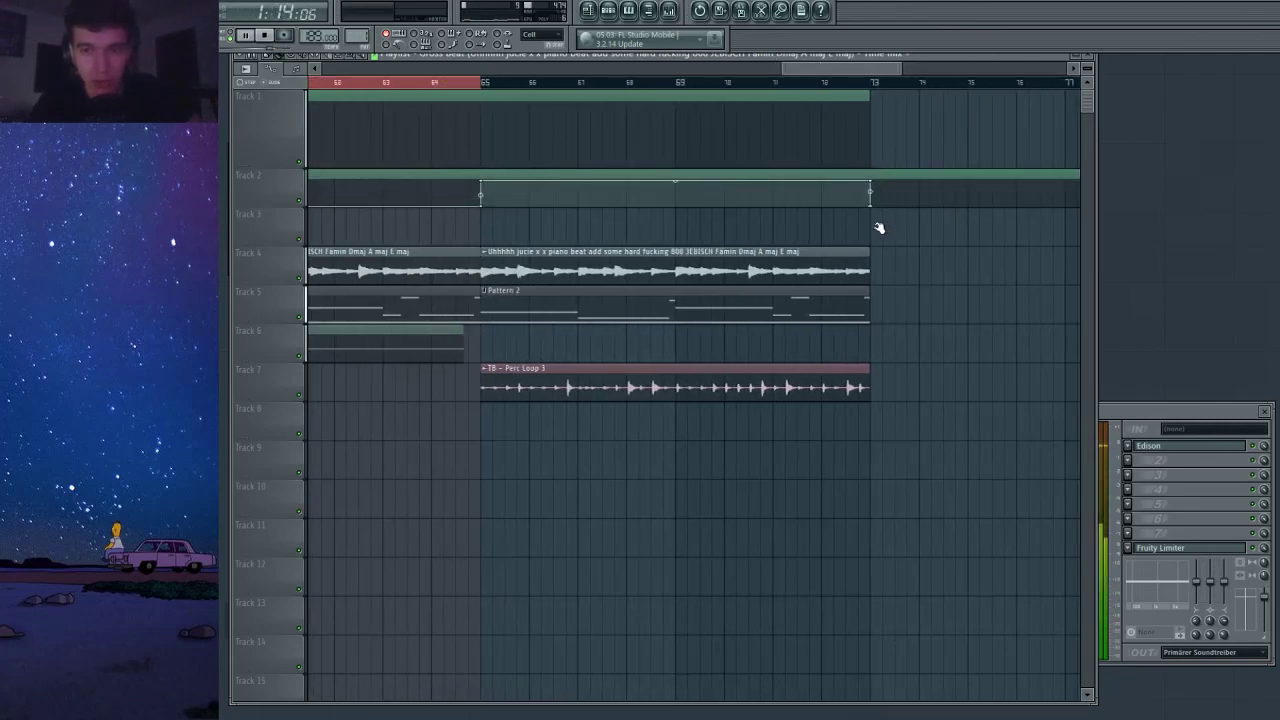
Duplicate the bar 33 to 73 clips of Tracks 4 to 7 to start at bar 73, and play from about bar 72.
scroll(879, 228, "down", 3)
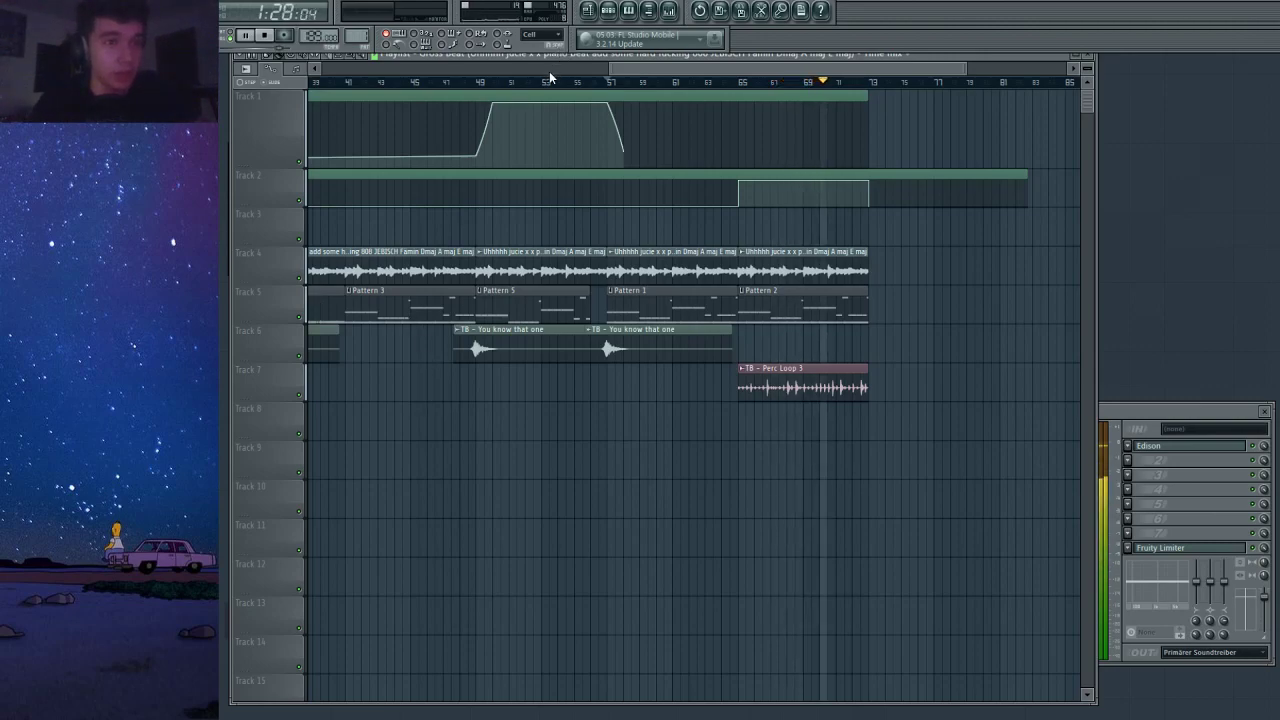
left_click_drag(722, 69, 717, 144)
scroll(718, 144, "down", 2)
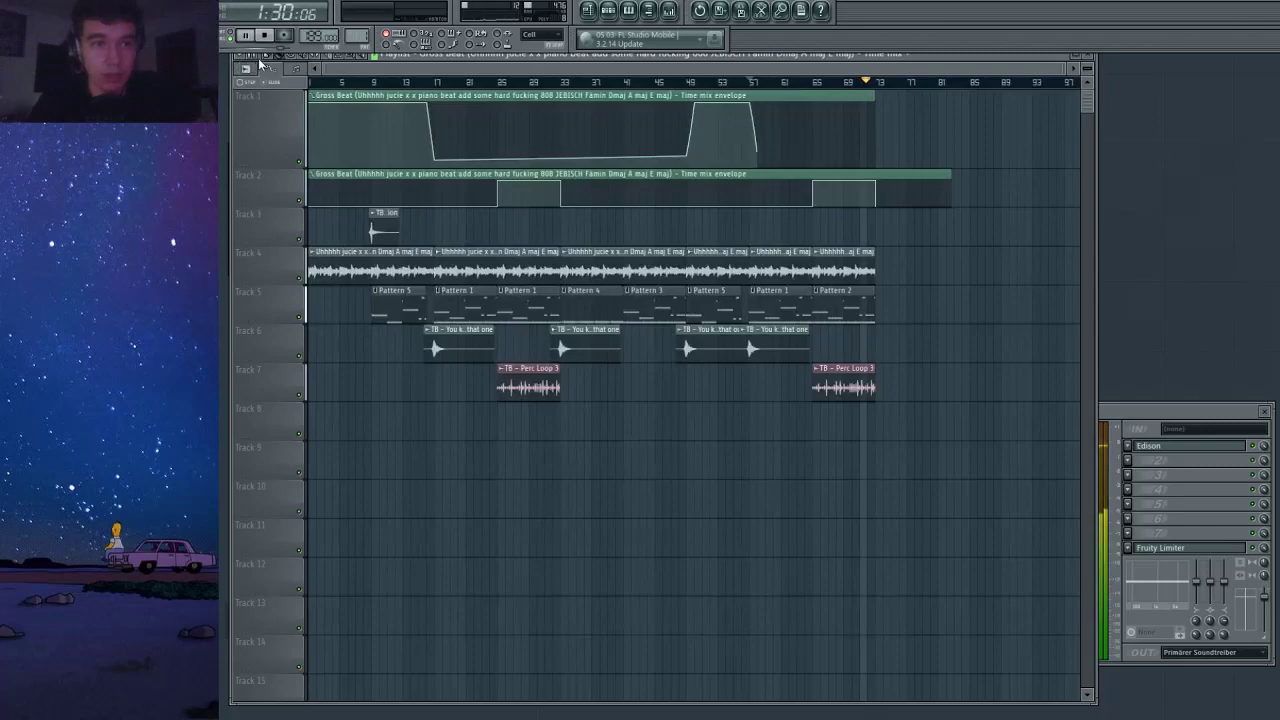
left_click_drag(943, 206, 594, 551)
mouse_move(603, 260)
left_mouse_down()
mouse_move(368, 262)
mouse_move(971, 306)
mouse_move(918, 256)
left_mouse_up()
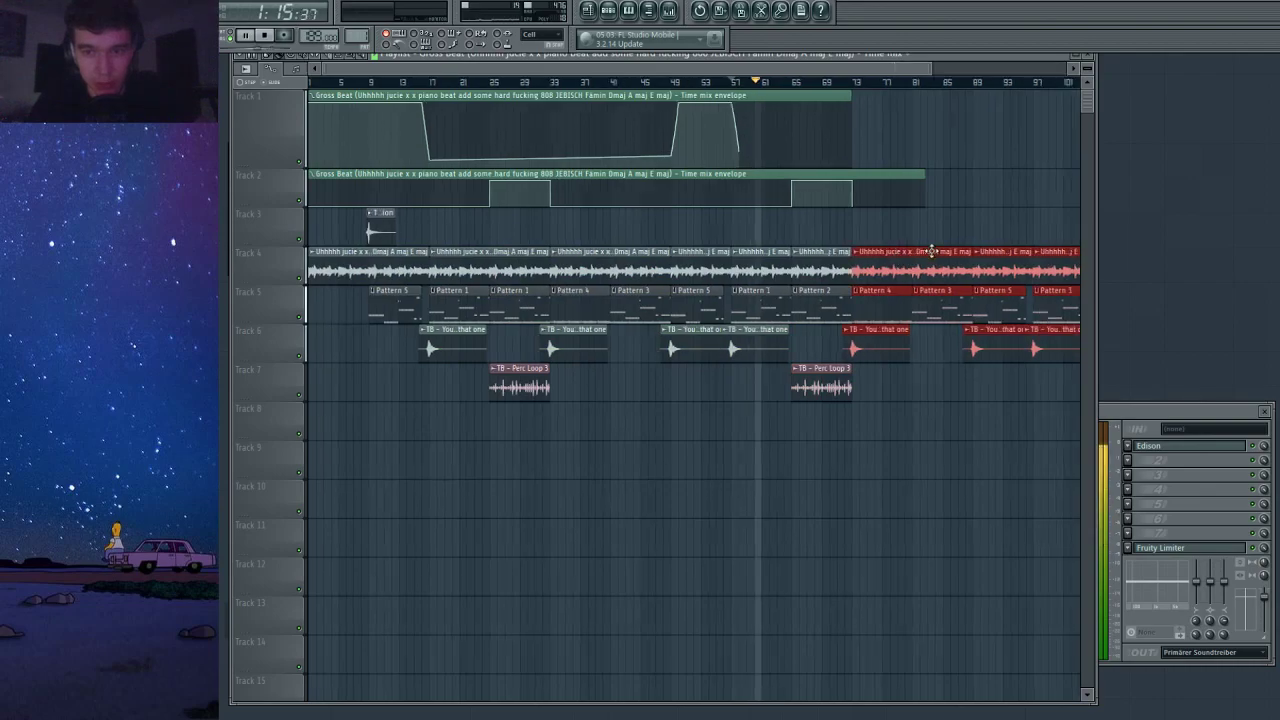
left_click(845, 83)
scroll(887, 201, "up", 3)
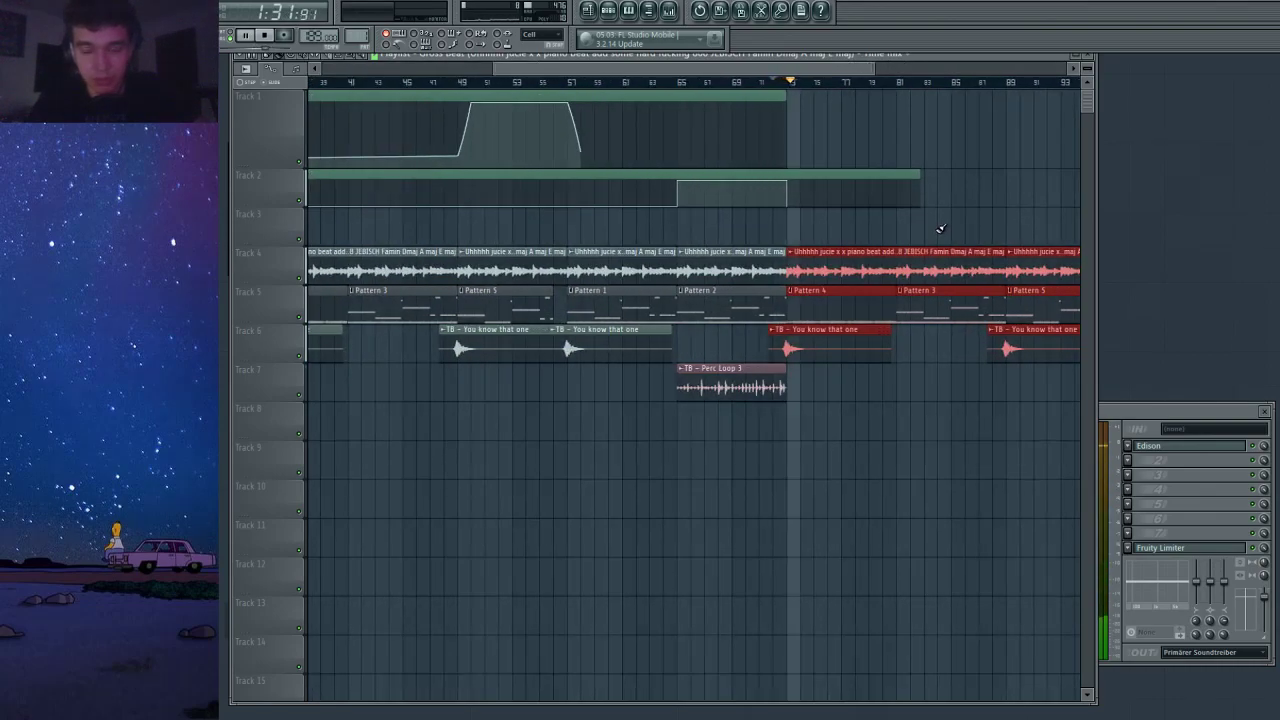
scroll(925, 245, "down", 3)
scroll(928, 252, "up", 2)
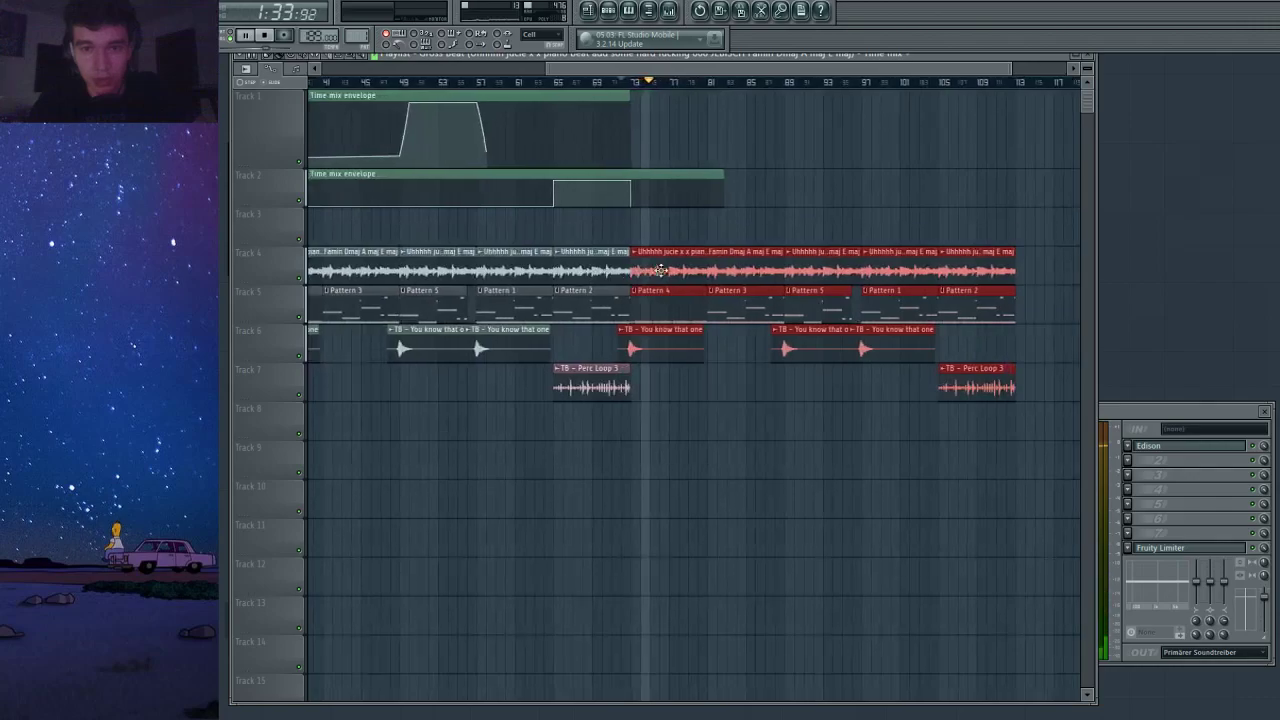
Extend the Gross Beat automation clip on Track 1 to about bar 120.
left_click_drag(626, 97, 923, 137)
key("ctrl+z")
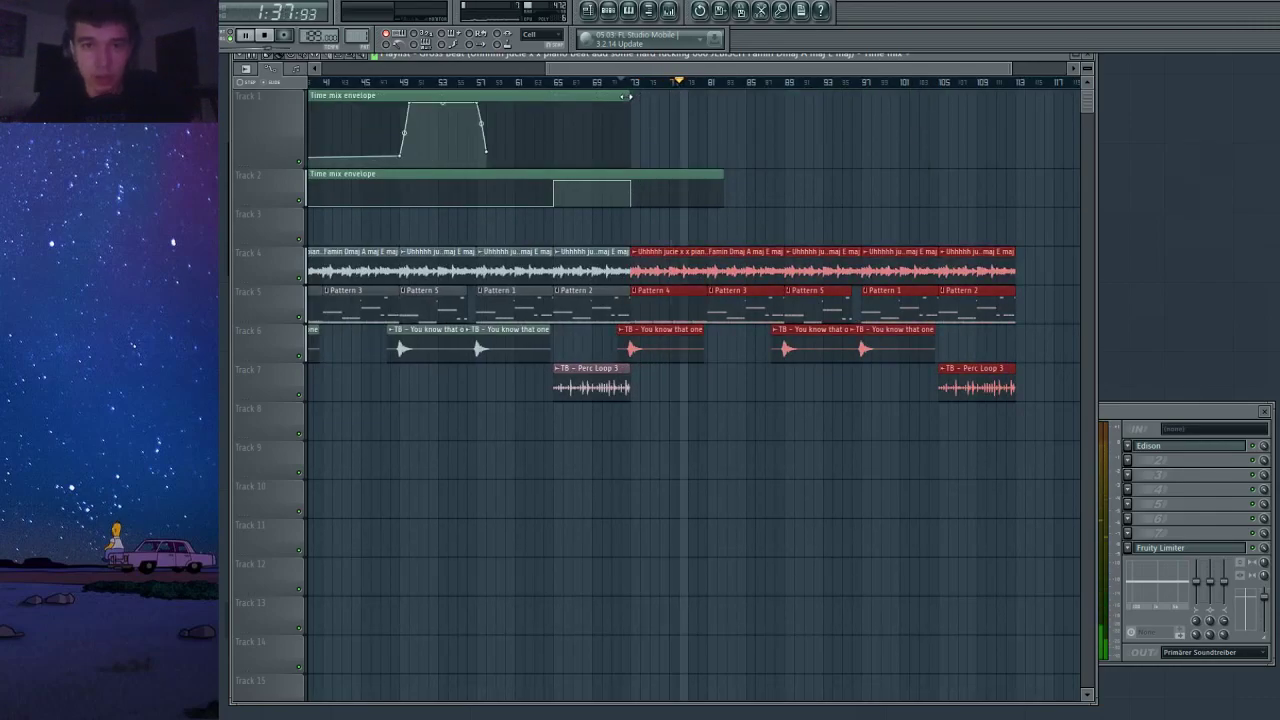
left_click_drag(629, 97, 1086, 115)
scroll(947, 186, "up", 2)
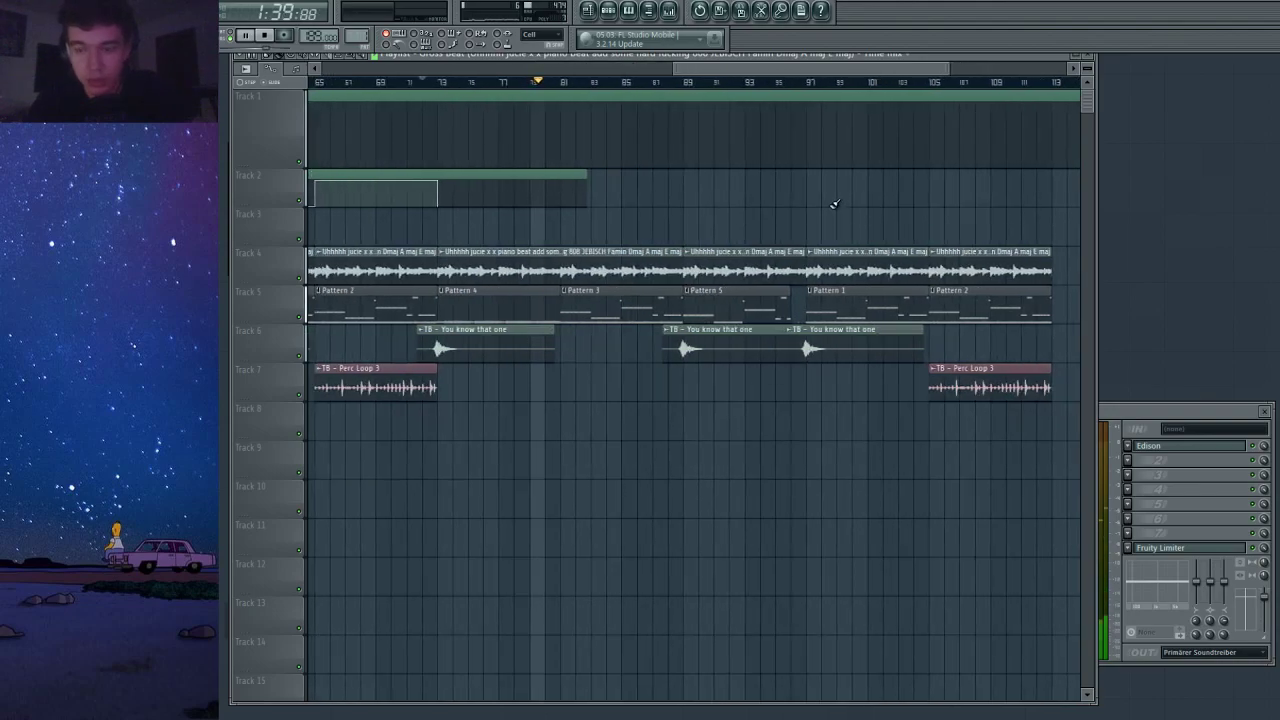
Add automation points on Track 1 that raise the Gross Beat envelope to full at bar 89 and drop it low by bar 97.
scroll(740, 165, "down", 3)
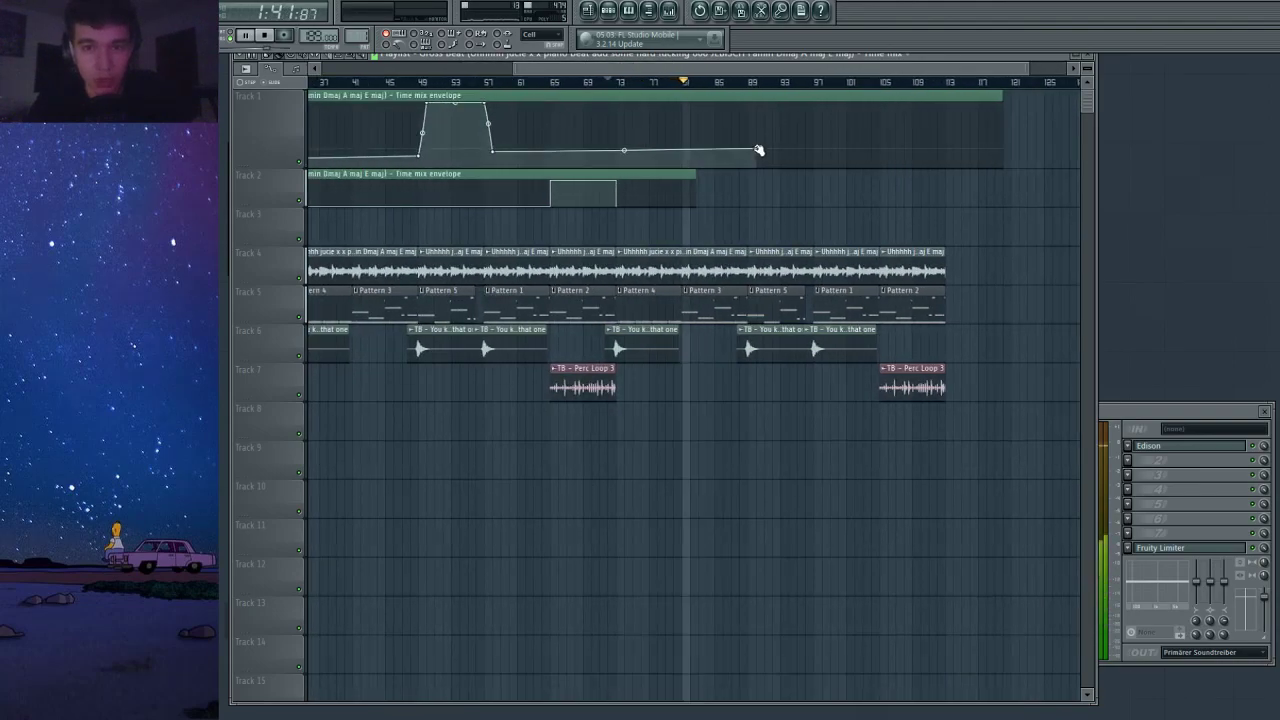
left_click_drag(758, 150, 743, 95)
scroll(760, 157, "up", 2)
left_click_drag(828, 118, 819, 155)
scroll(839, 119, "up", 4)
scroll(815, 198, "down", 5)
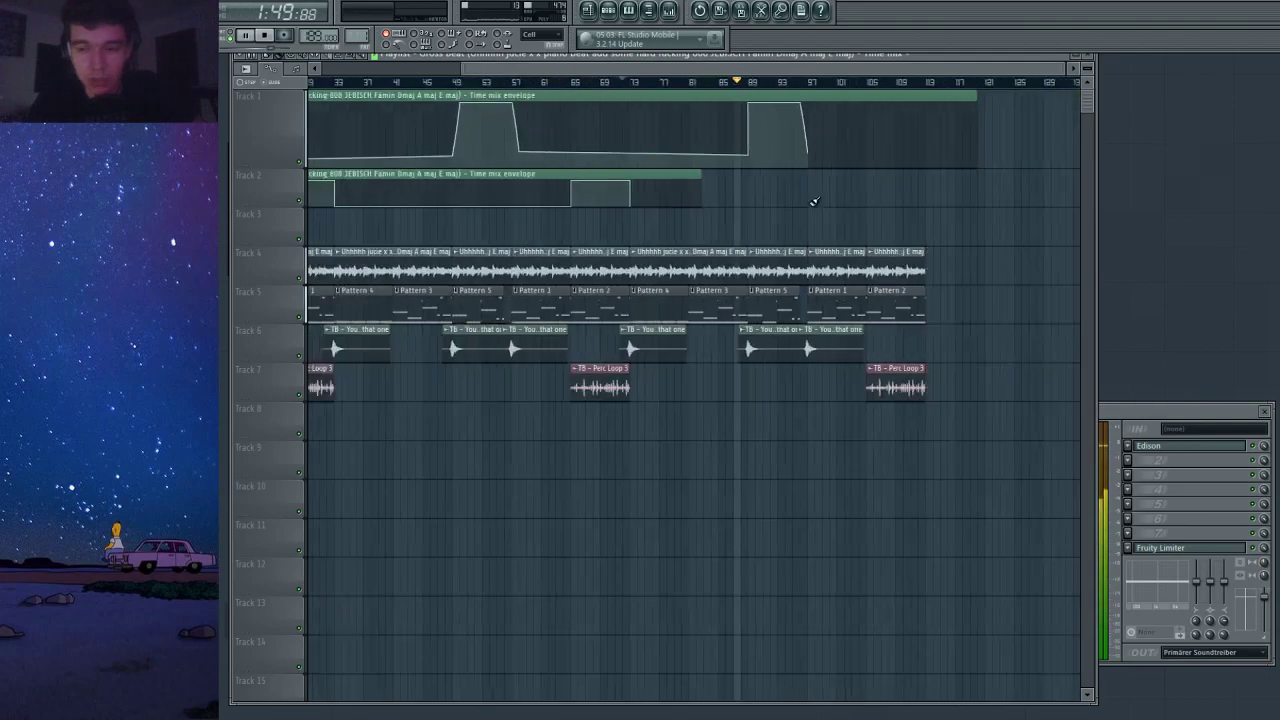
Duplicate the bar 105 piano clip on Track 4 to bar 113 and add a low automation point on Track 1 at bar 113.
scroll(968, 191, "up", 3)
left_click(797, 252, "ctrl")
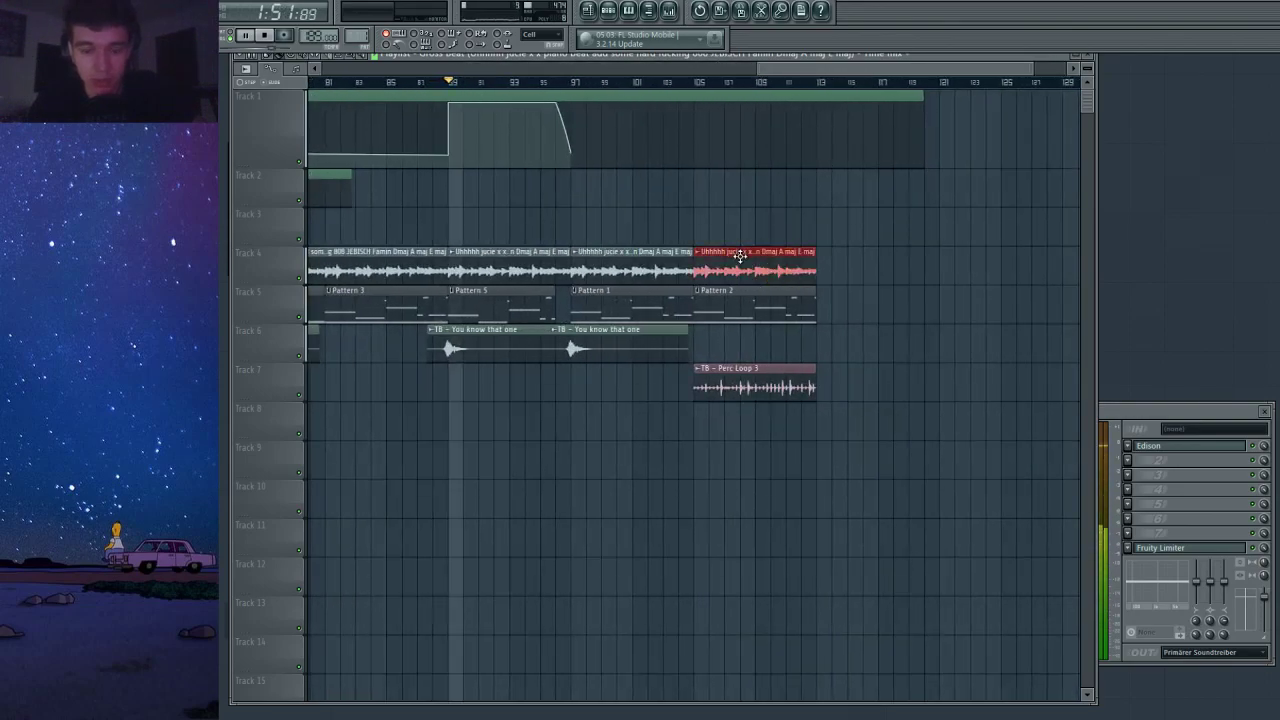
key("ctrl+b")
right_click(819, 150)
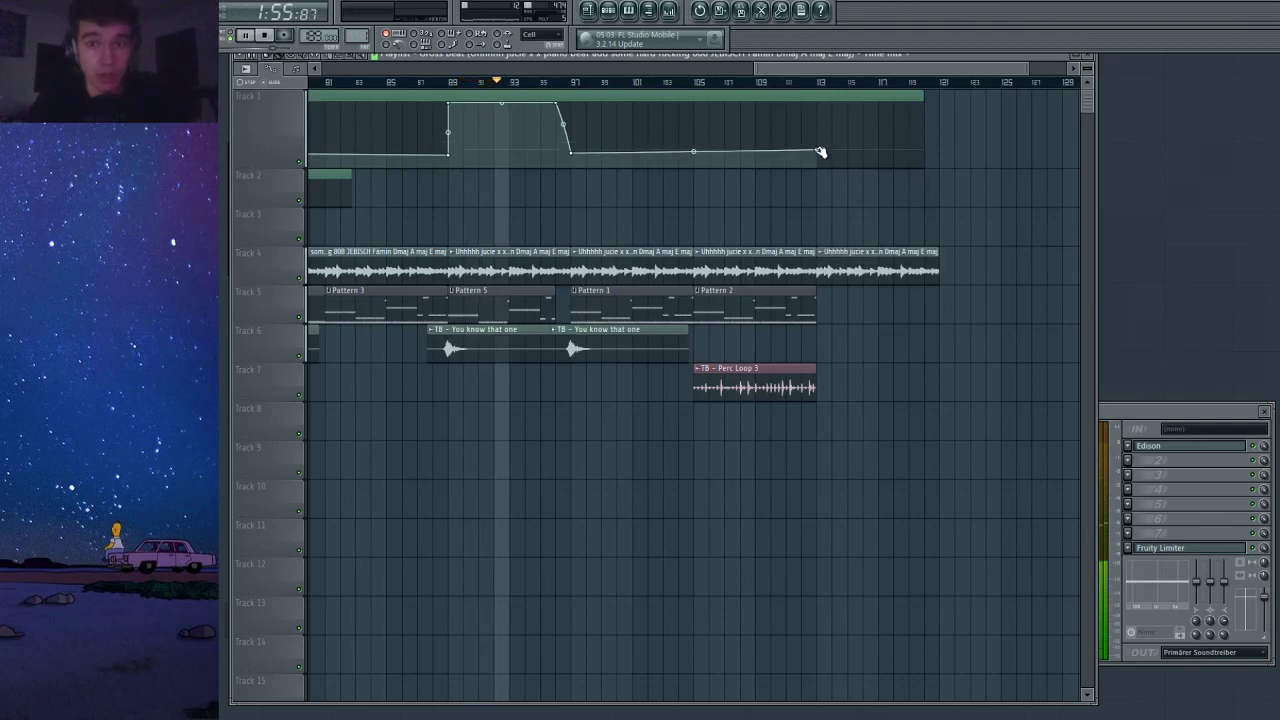
Copy the bar 97 "TB - You know that one" clip on Track 6 to bar 113, and delete the piano clip there.
left_click(785, 88)
left_click(615, 344, "ctrl")
mouse_move(613, 344)
left_mouse_down("shift")
mouse_move(471, 346)
mouse_move(889, 344)
mouse_move(857, 346)
left_mouse_up("shift")
left_click(880, 270)
key("Delete")
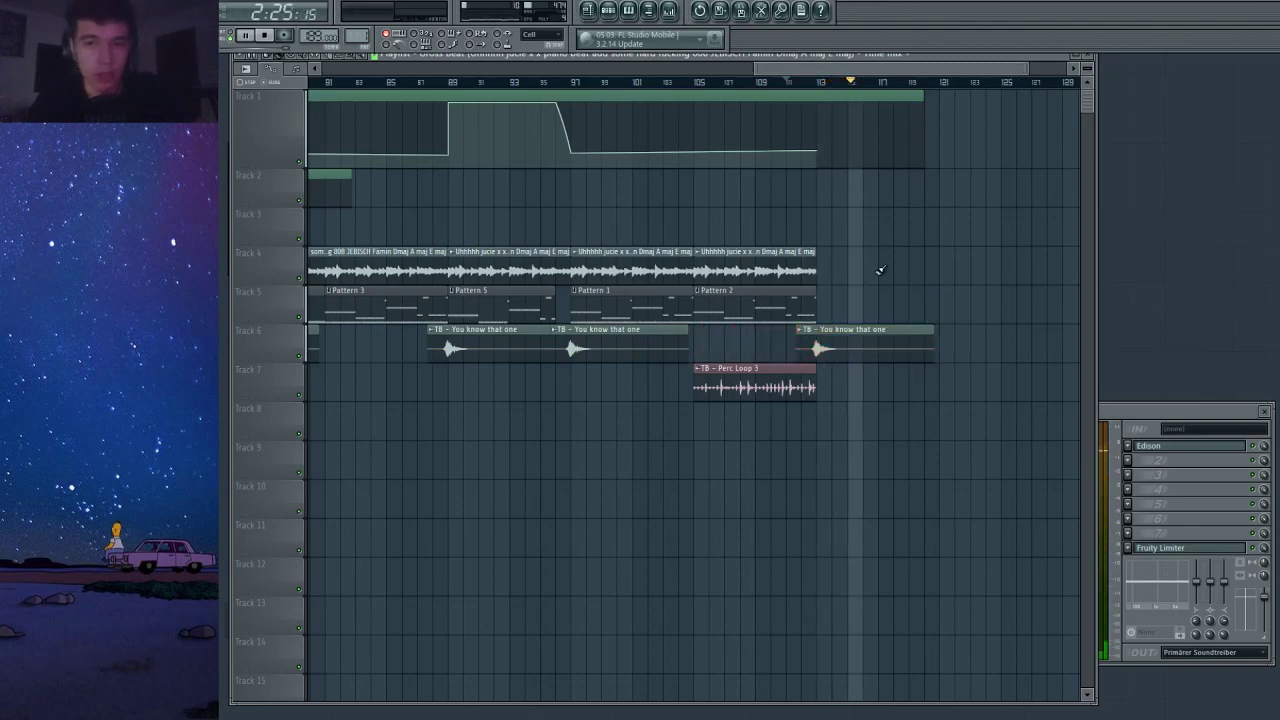
Restore the piano clip at bar 113 and duplicate the bar 97 to 113 clips of Tracks 4 to 7 to start at bar 121.
left_click_drag(824, 228, 630, 305)
key("ctrl+b")
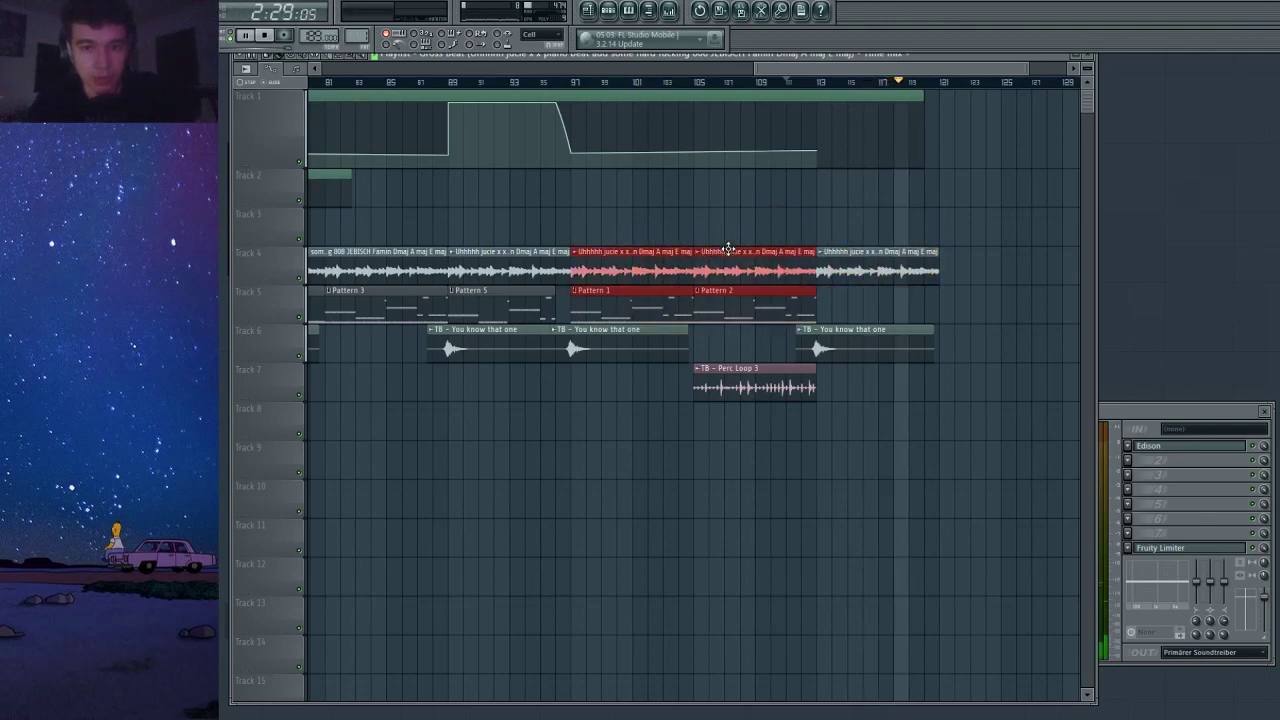
left_click_drag(778, 222, 643, 388)
left_click_drag(586, 274, 952, 275)
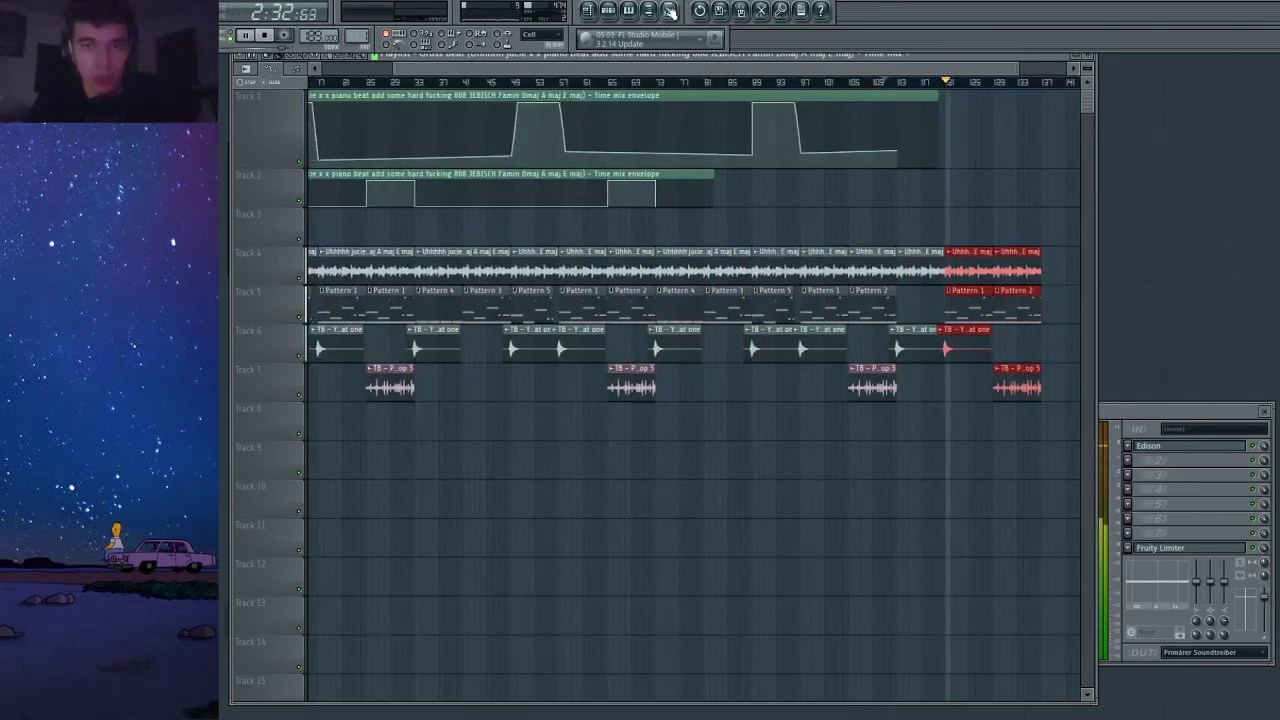
Load Gross Beat on the master channel with the Slow Tripplet time preset and create an automation clip for its time mix on Track 8.
key("F9")
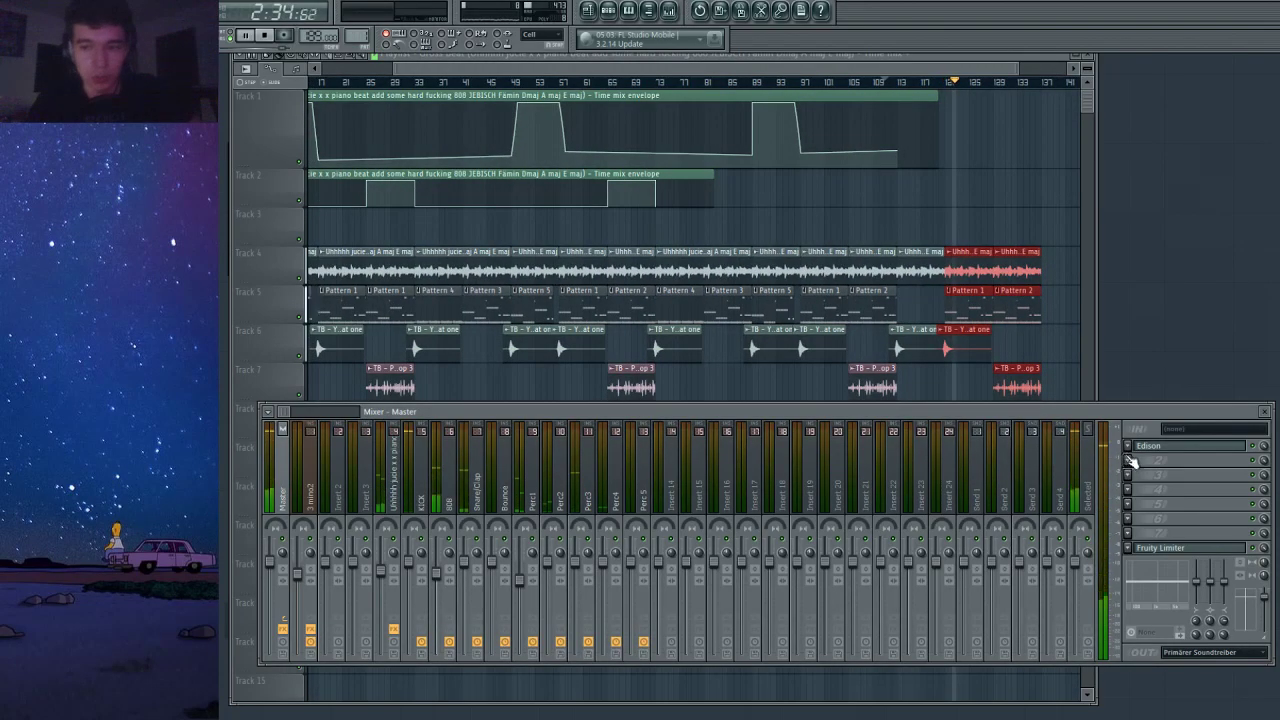
key("space")
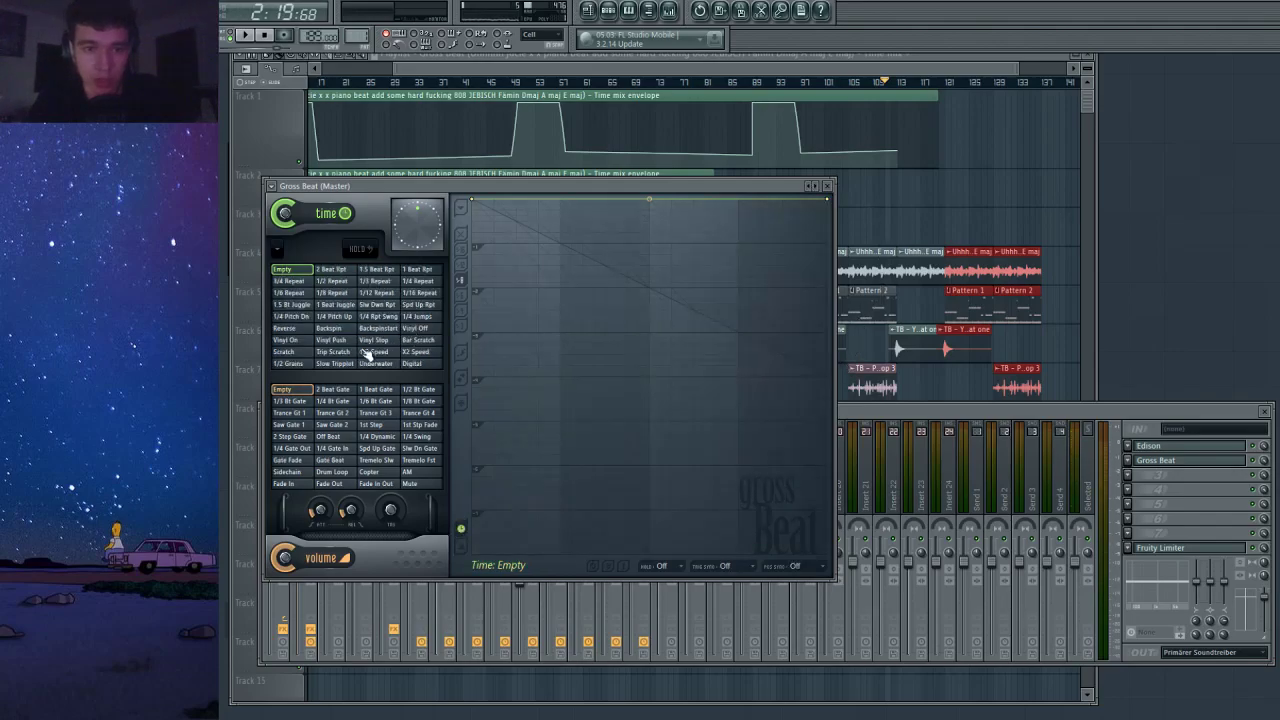
left_click(335, 364)
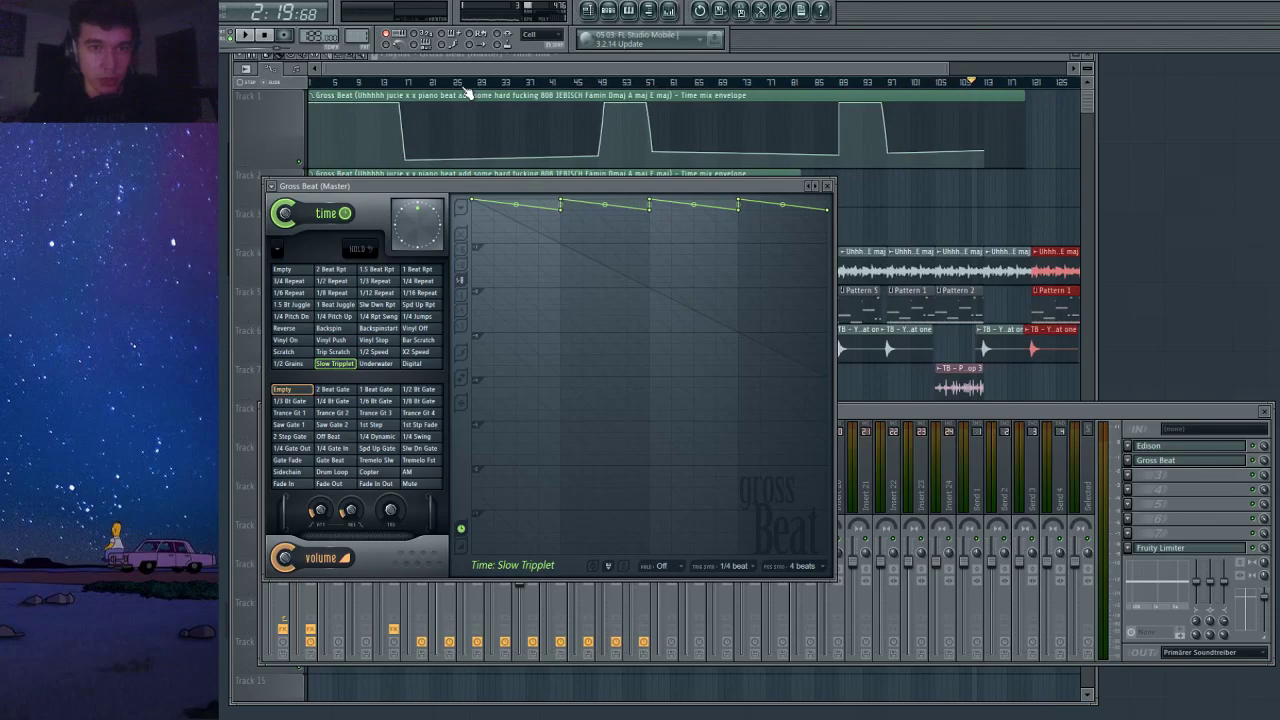
left_click(475, 60)
scroll(923, 391, "down", 3)
scroll(927, 412, "up", 1)
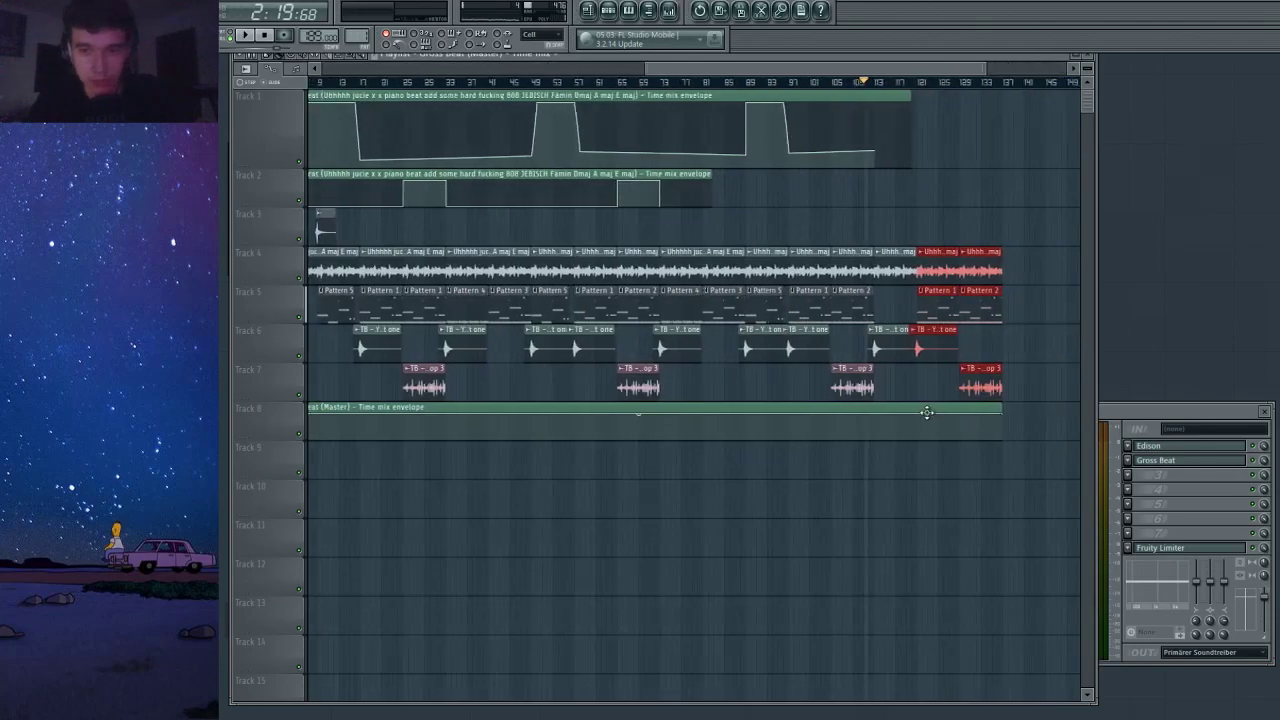
Shape the Track 8 envelope to stay at zero from the start and jump to full at bar 121.
scroll(927, 413, "up", 5)
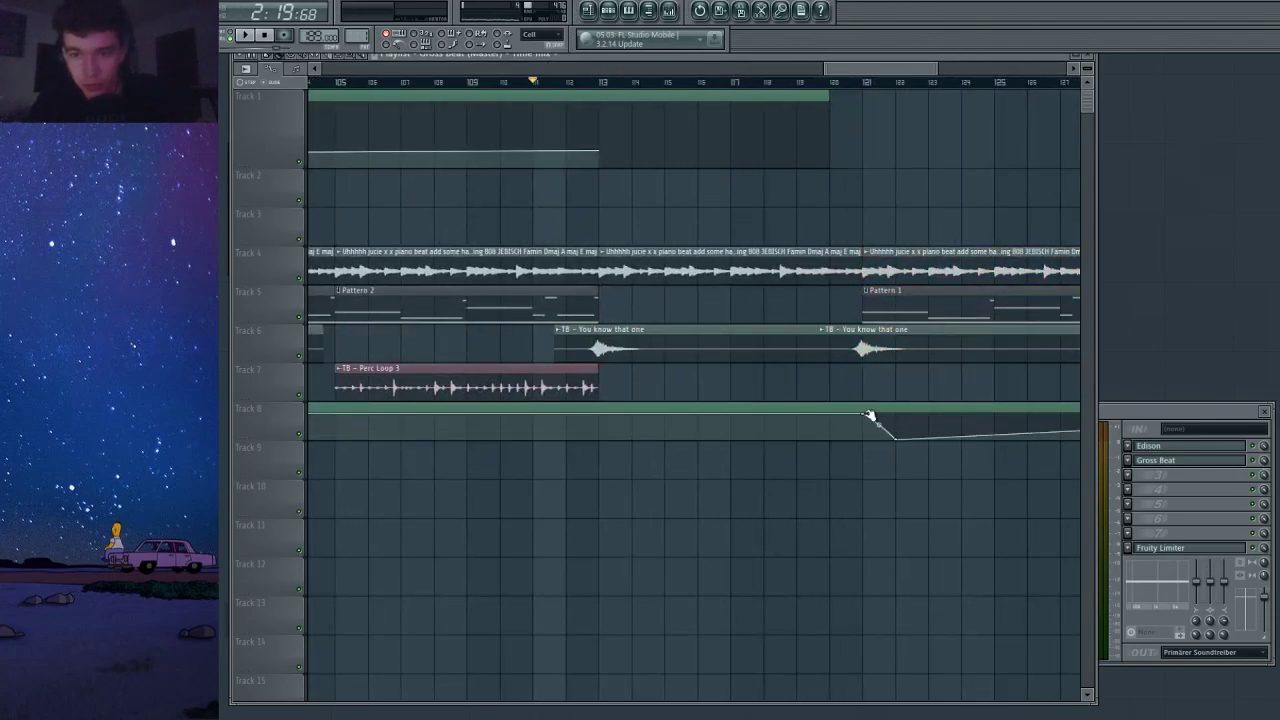
left_click_drag(869, 415, 891, 465)
scroll(880, 400, "down", 5)
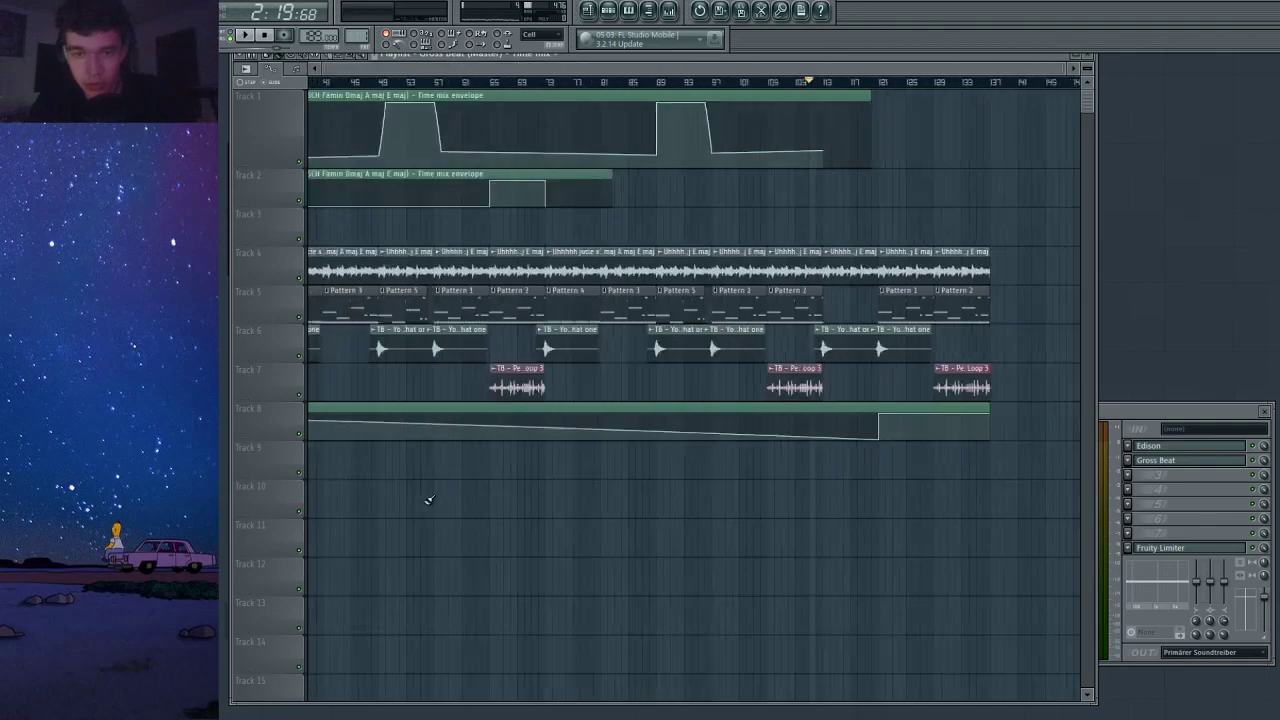
left_click_drag(313, 415, 316, 455)
scroll(935, 320, "up", 5)
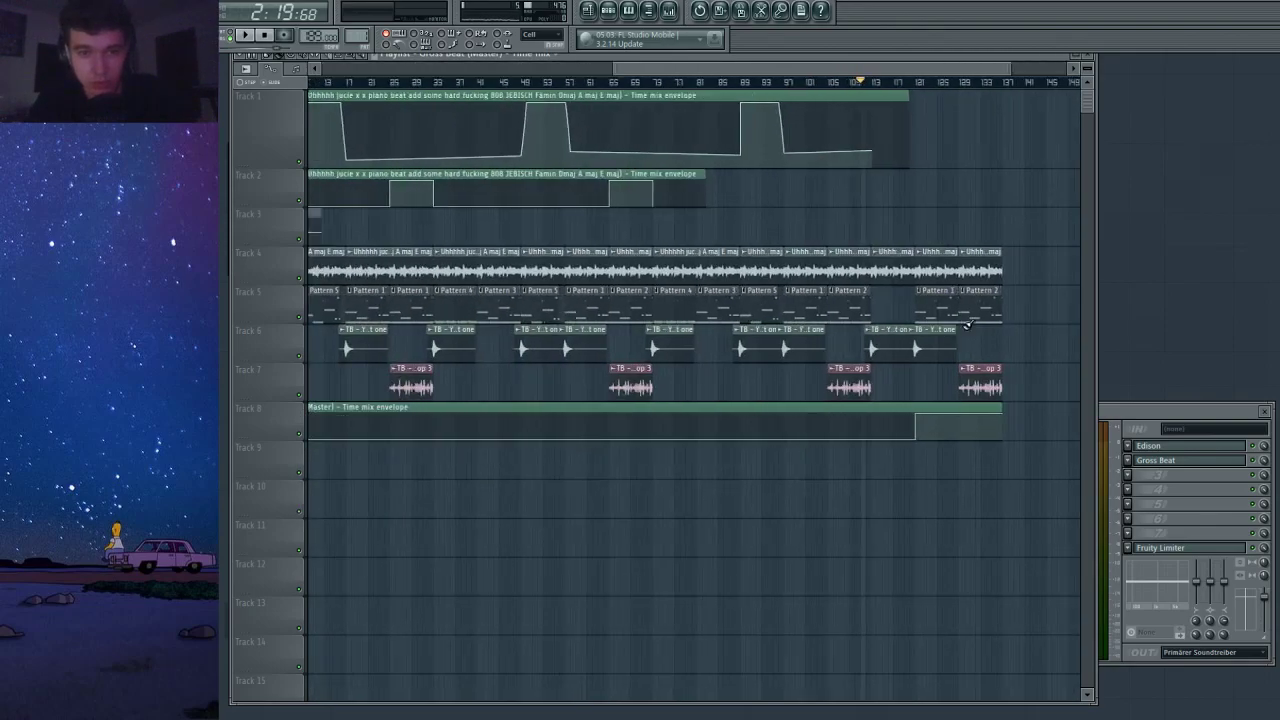
Play the arrangement from just before bar 121 to hear the Gross Beat effect on the master.
left_click(752, 83)
key("space")
scroll(888, 268, "down", 2)
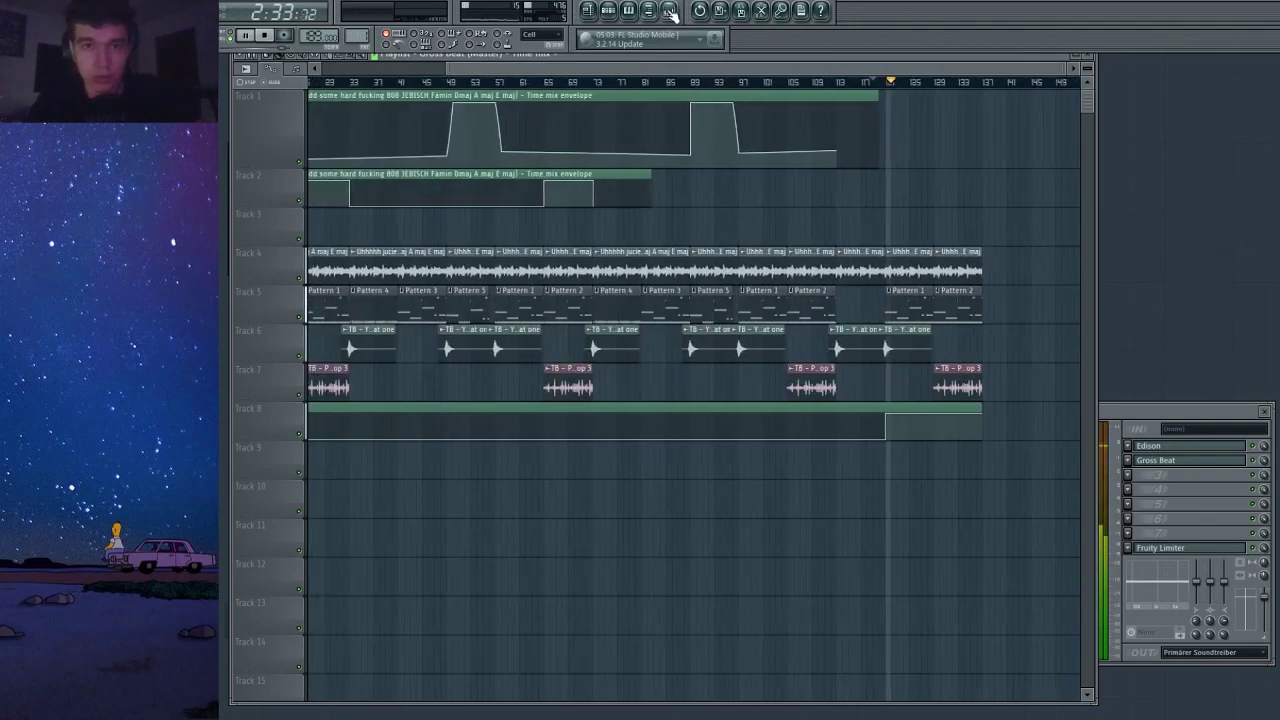
Create a master volume automation clip on Track 9 and shape a fade-in from its start to bar 9.
key("F9")
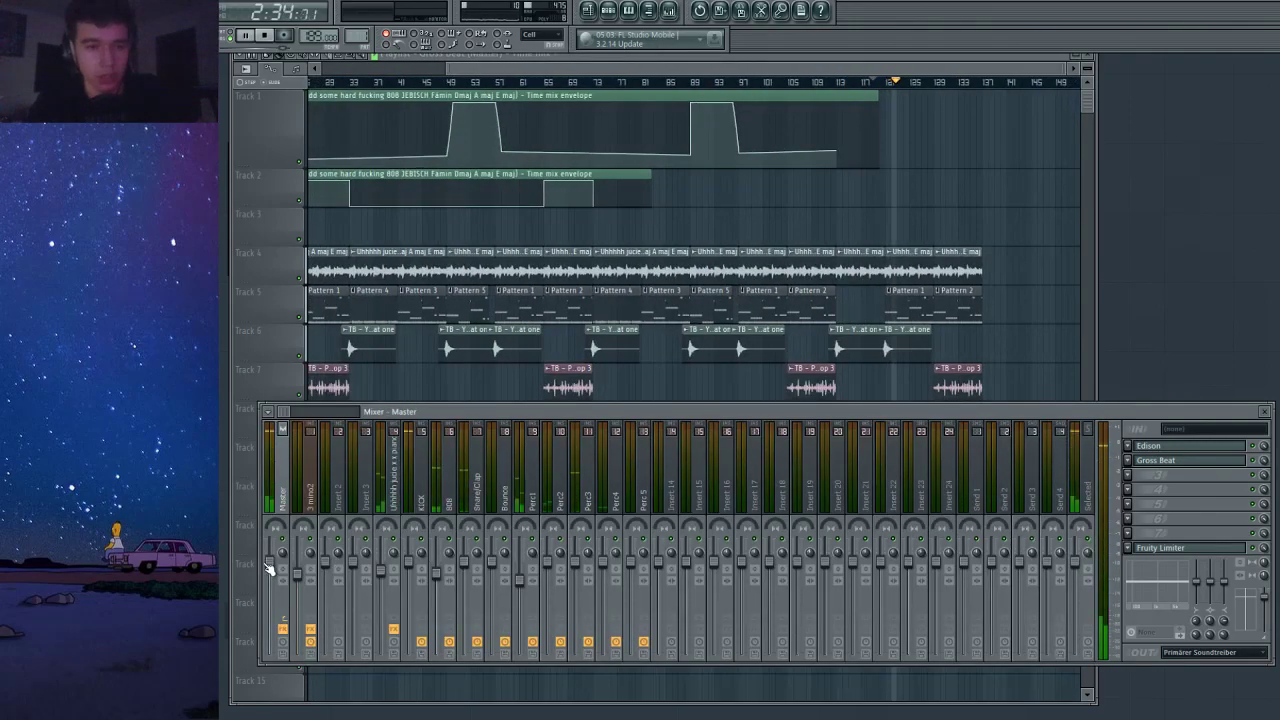
left_click_drag(514, 69, 386, 74)
scroll(280, 463, "down", 1)
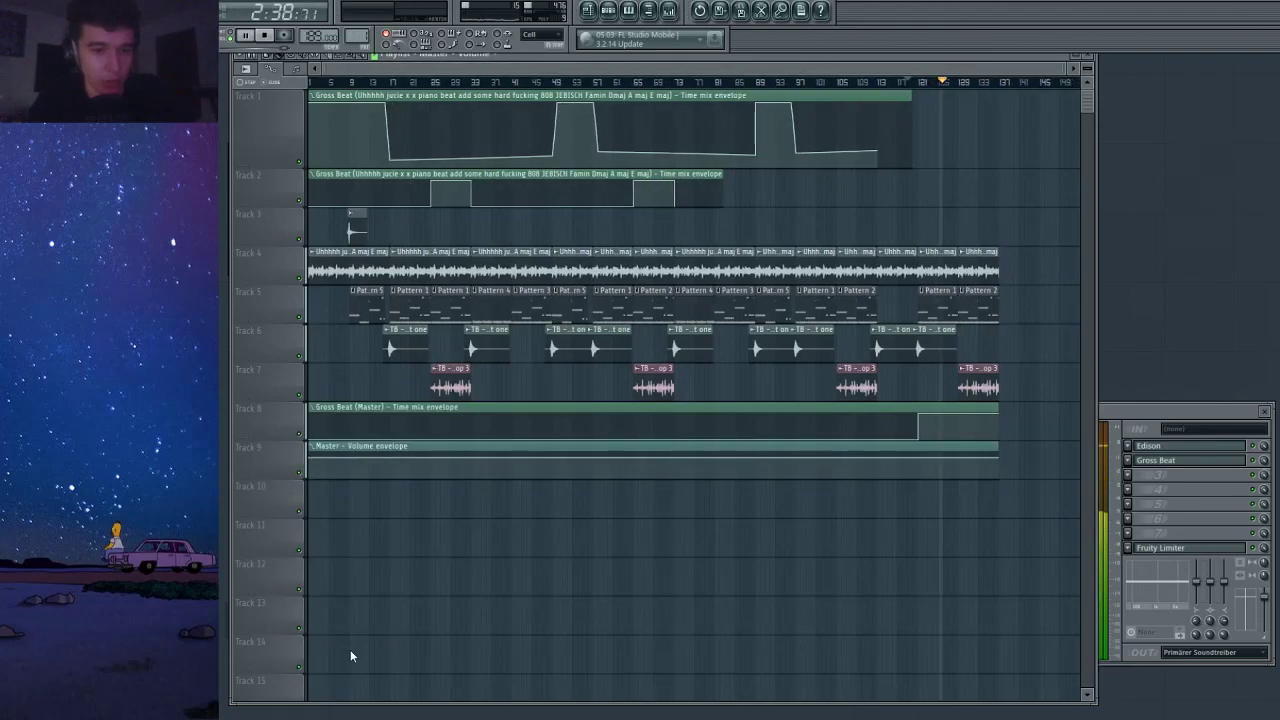
right_click(351, 458)
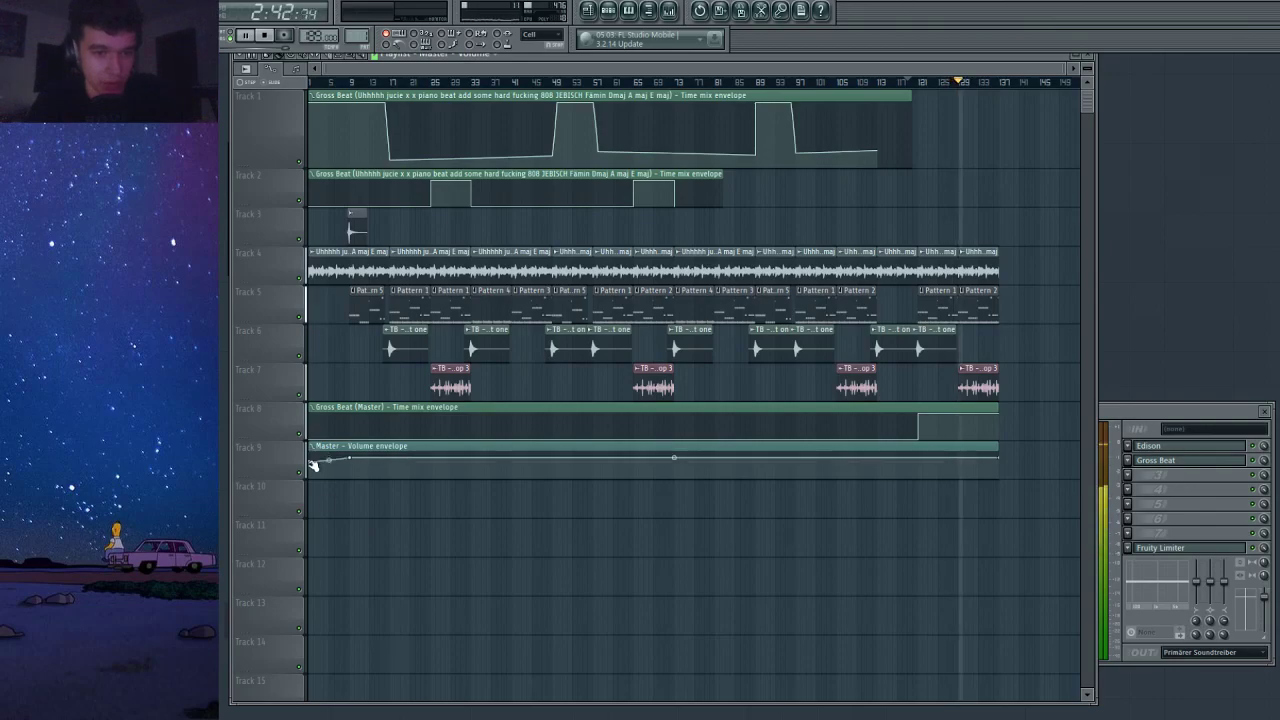
scroll(1043, 535, "up", 2)
Fade the master volume envelope on Track 9 from bar 121 down to zero at bar 132.
scroll(960, 500, "up", 3)
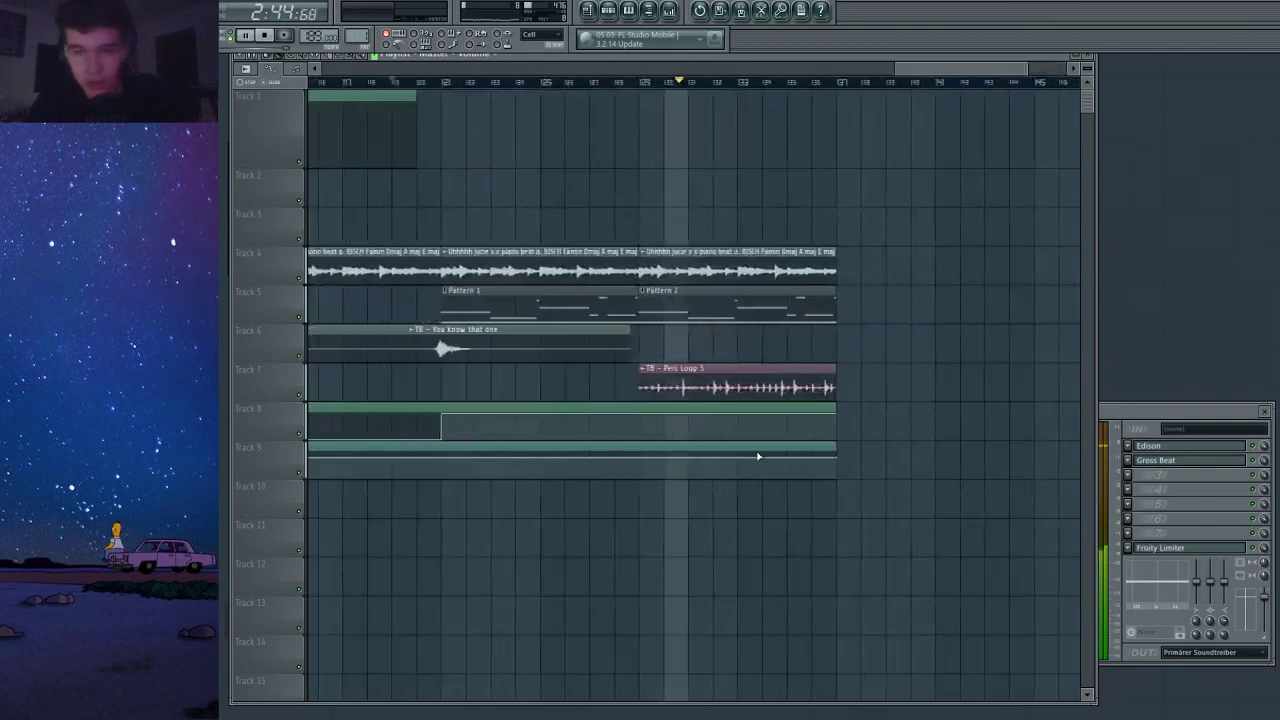
scroll(537, 464, "down", 2)
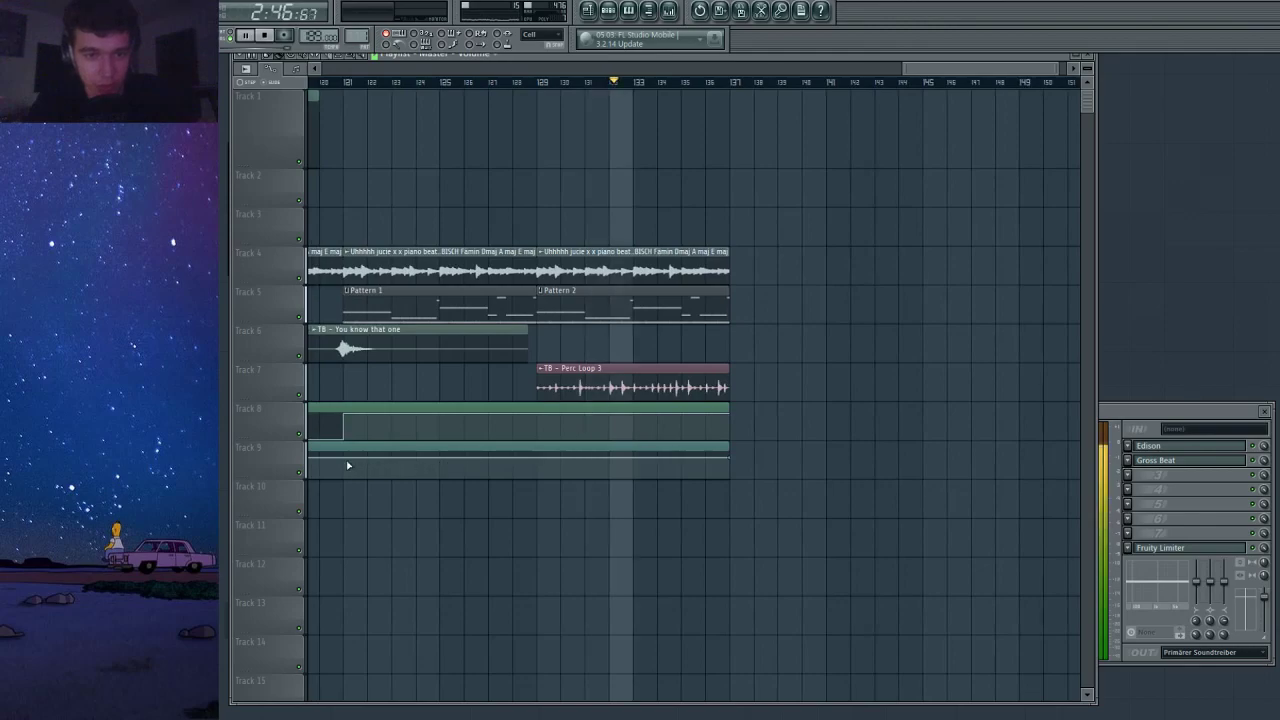
mouse_move(712, 458)
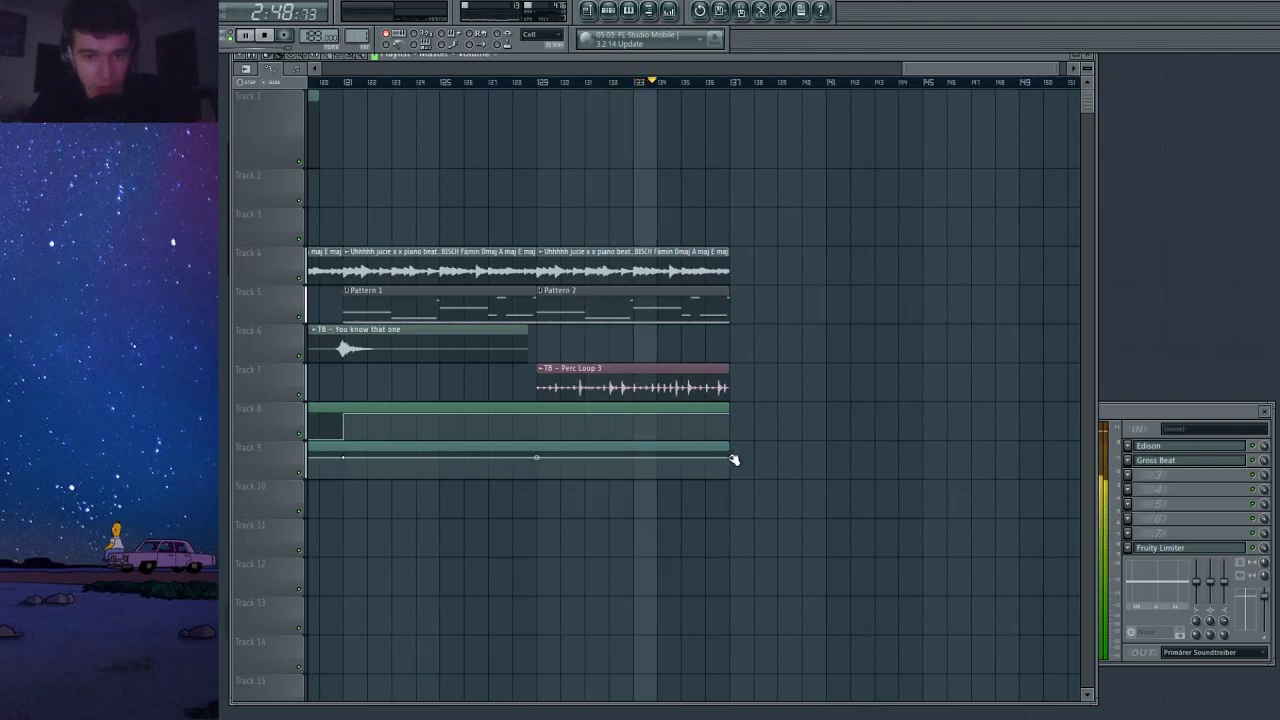
left_click_drag(733, 459, 614, 538)
Trim the last clips on Tracks 4, 5, 7 and 8 to end at bar 132, and play from about bar 128.
left_click_drag(690, 208, 661, 450)
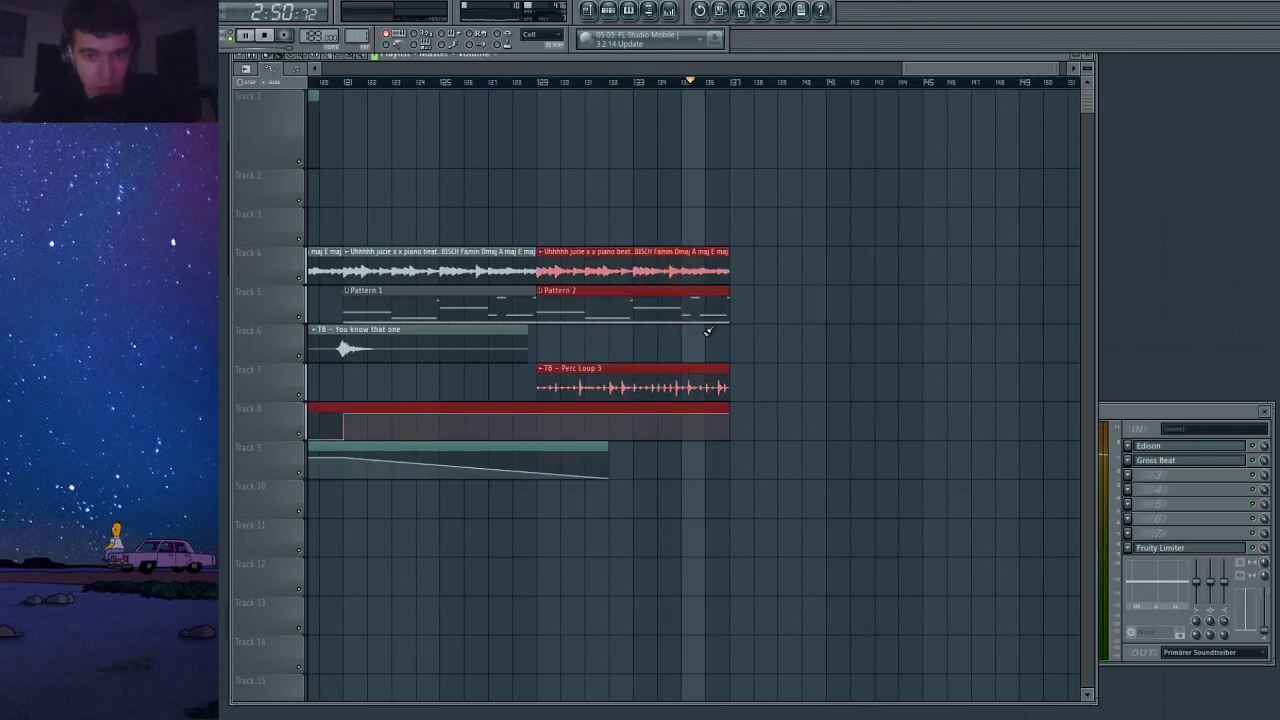
left_click_drag(730, 250, 609, 250)
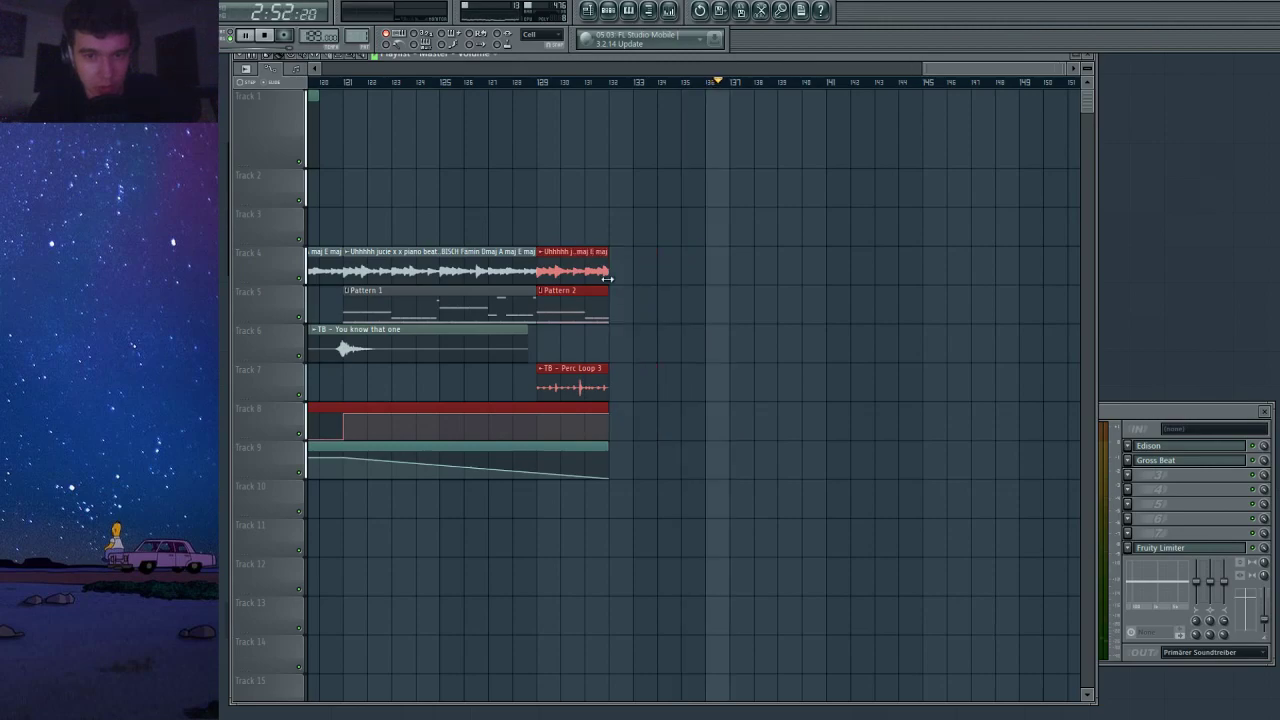
left_click(517, 86)
scroll(581, 200, "down", 5)
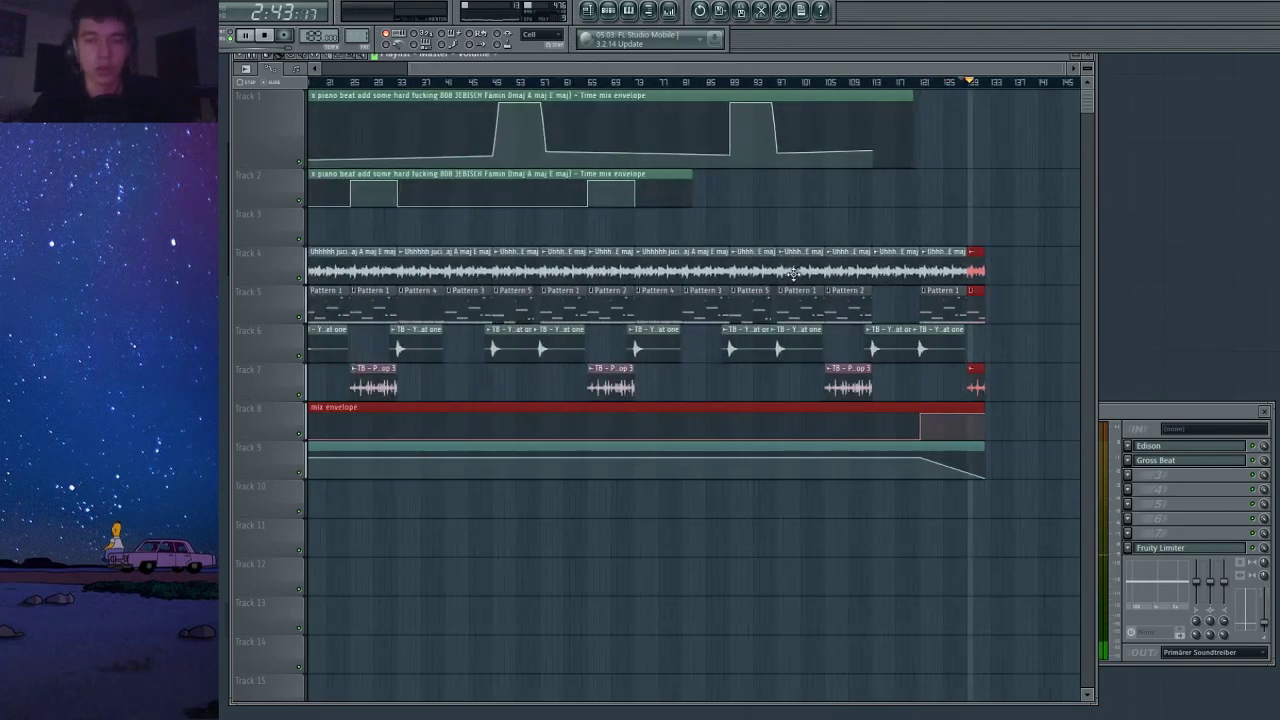
Select all the "TB - You know that one" clips on Track 6.
scroll(812, 269, "down", 2)
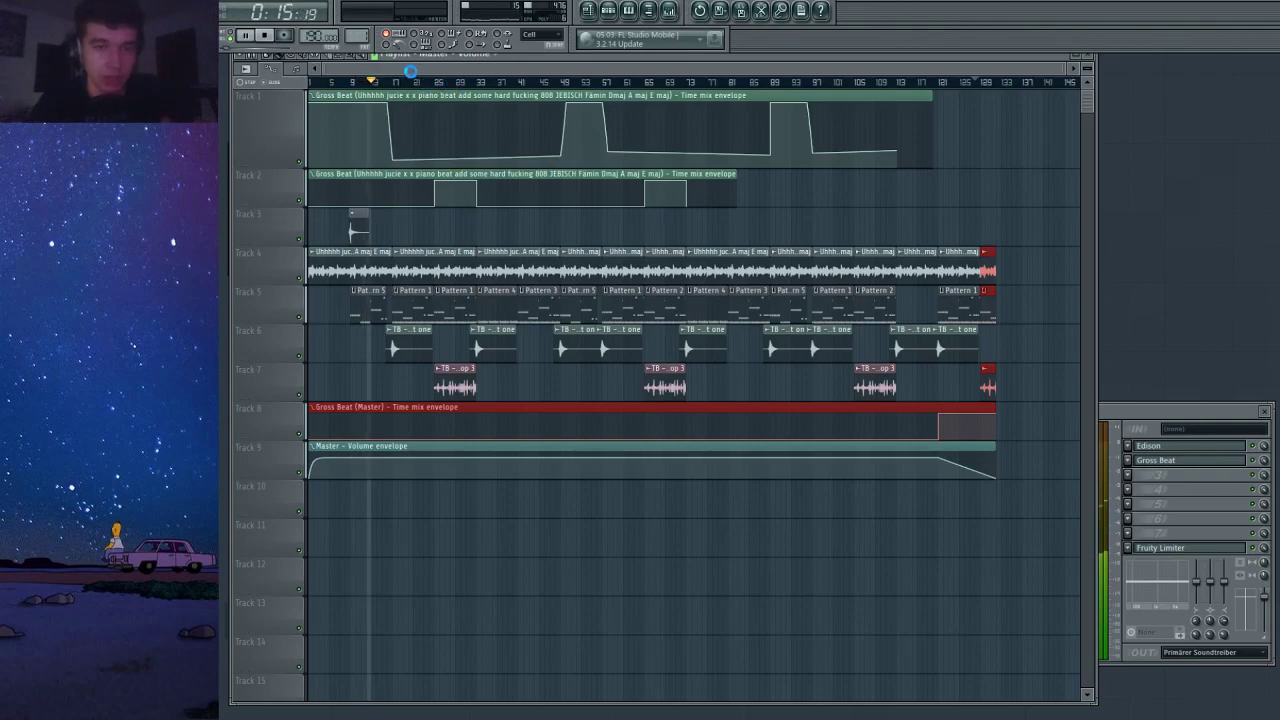
scroll(415, 81, "up", 4)
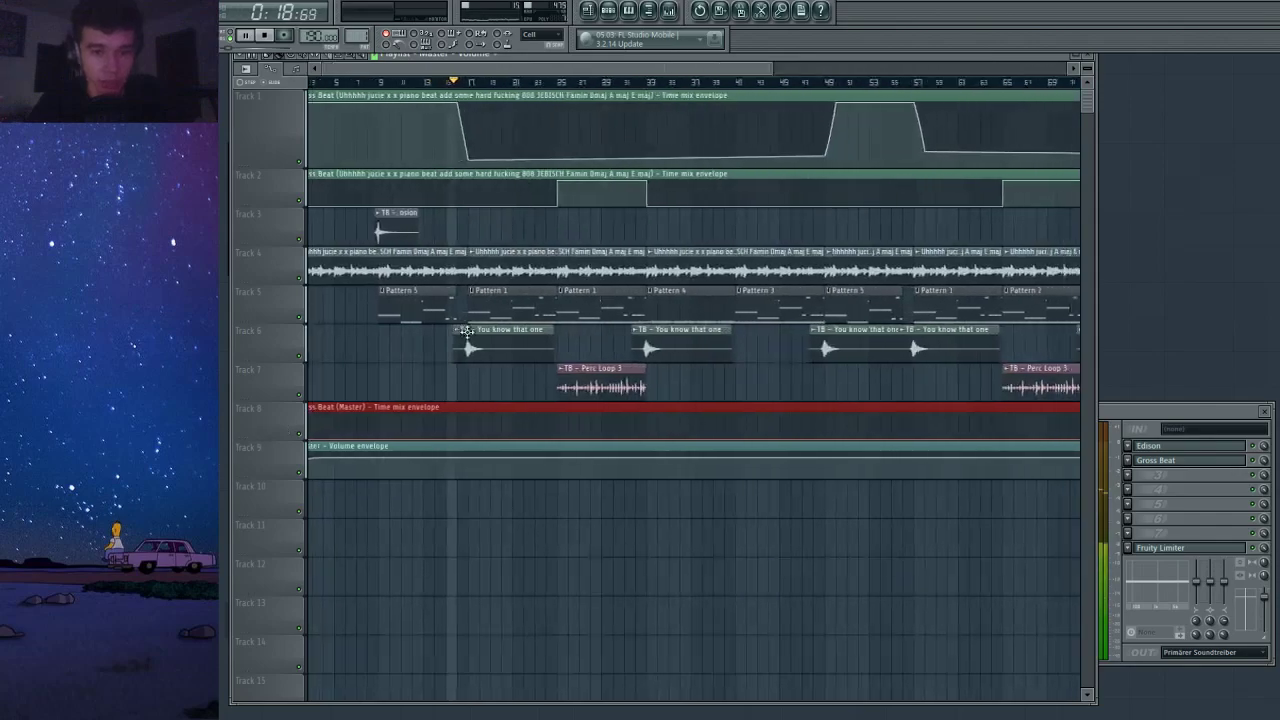
scroll(467, 331, "down", 3)
left_click_drag(984, 350, 380, 354)
scroll(382, 349, "up", 6)
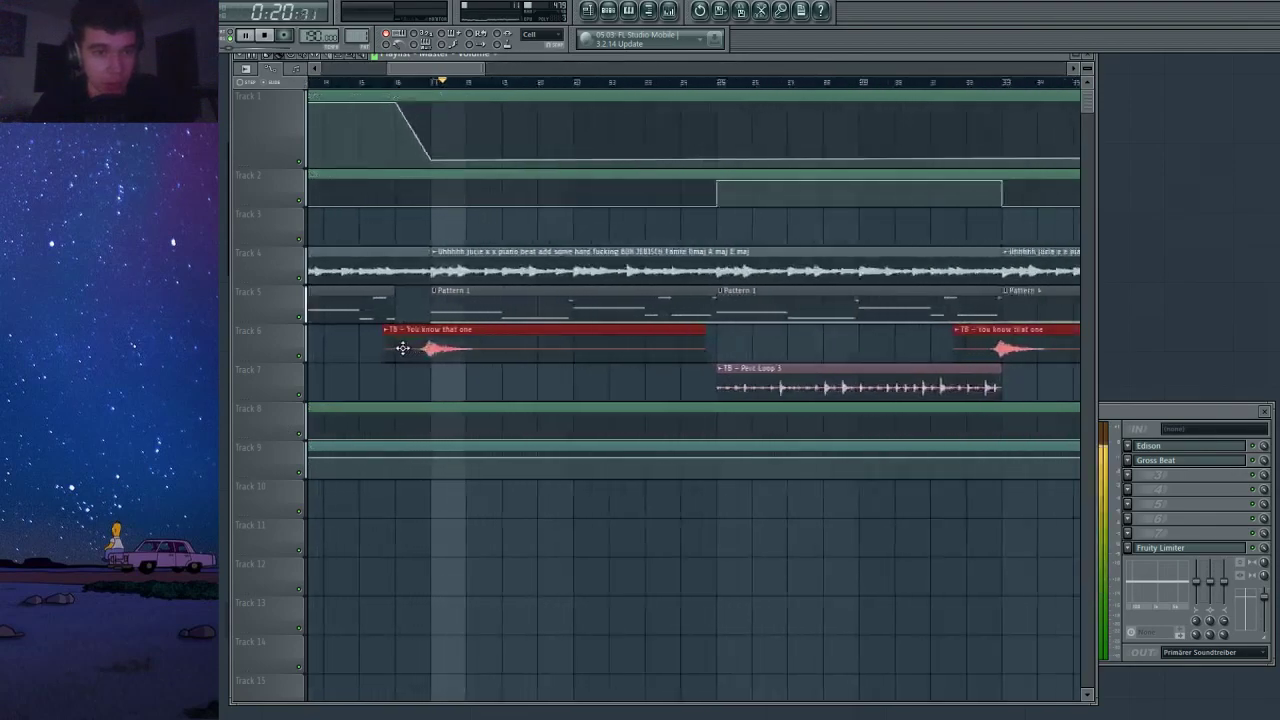
scroll(404, 350, "up", 3)
scroll(437, 334, "down", 8)
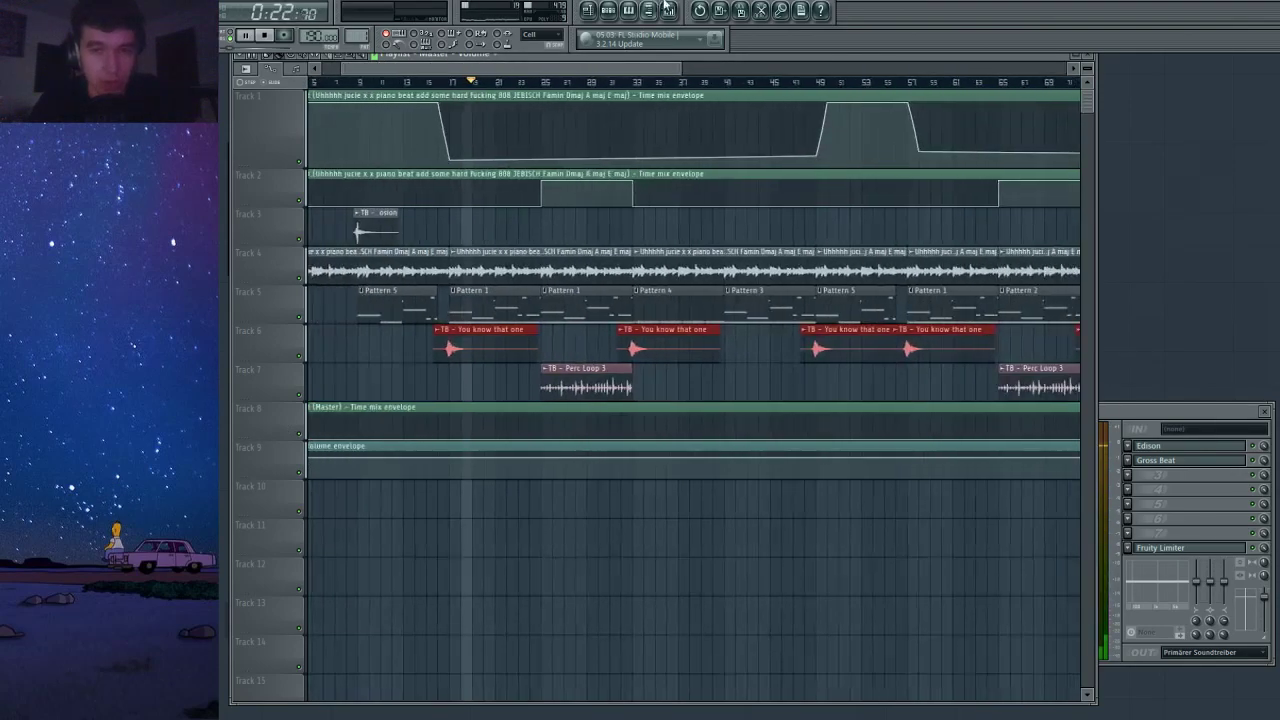
Fine-tune the mixer levels of the Perc1, KICK, 808 and piano sample channels during playback, and return to the playlist.
left_click(668, 9)
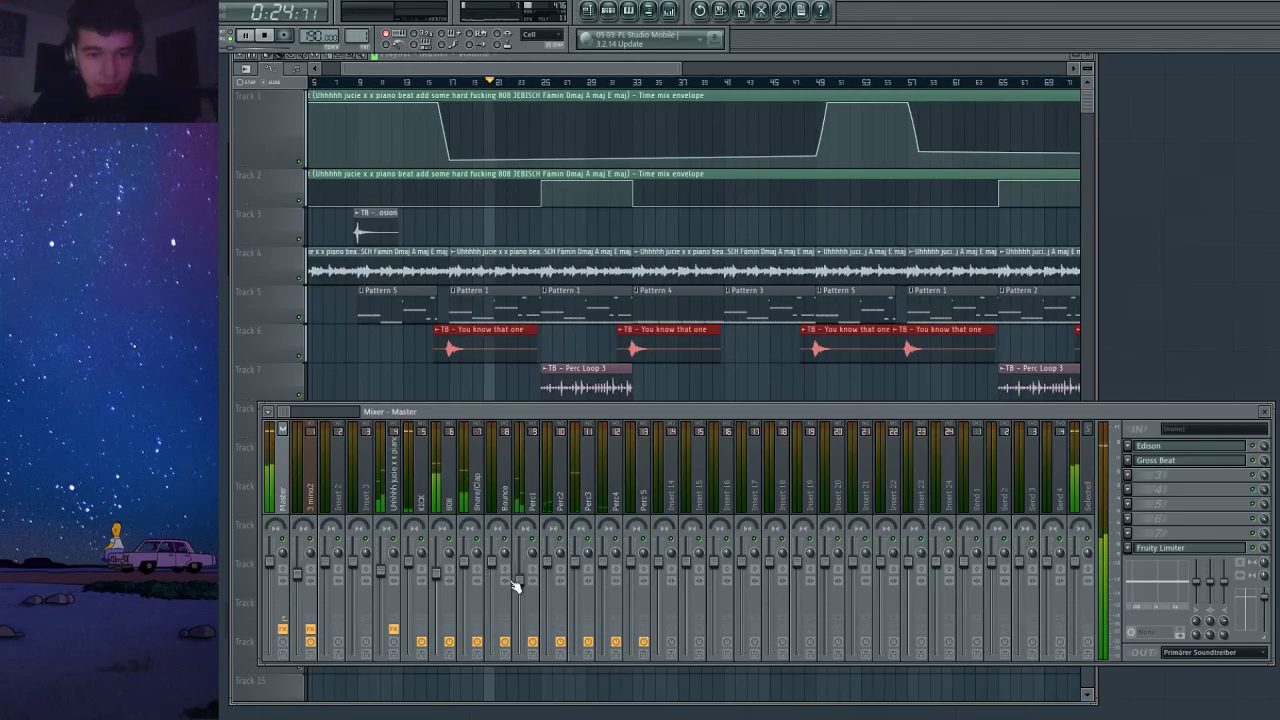
left_click(516, 584)
left_click(414, 572)
left_click(437, 578)
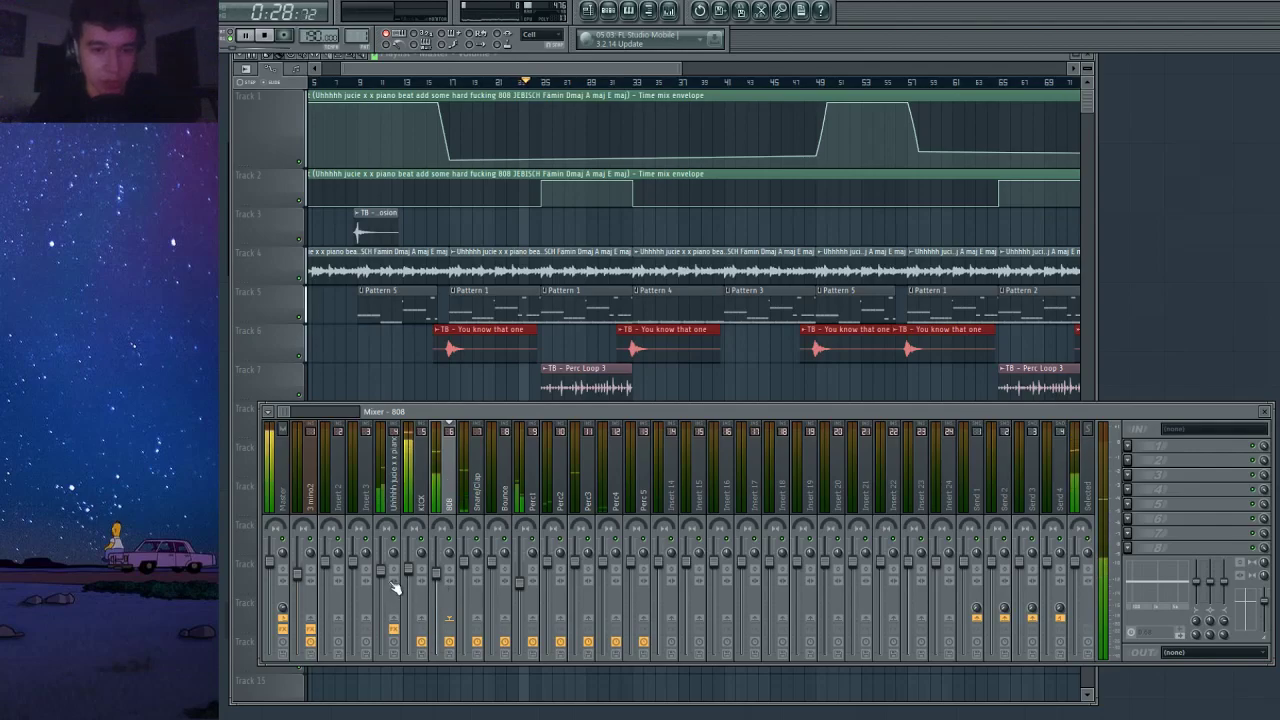
left_click(395, 588)
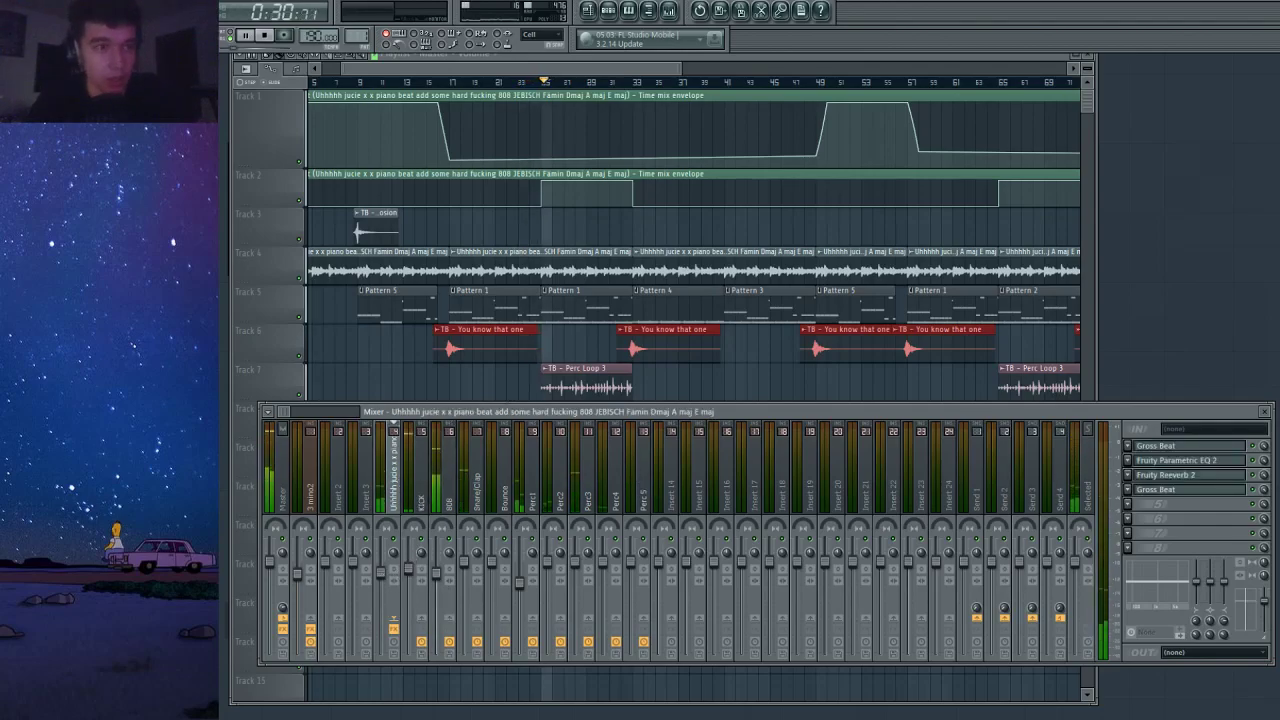
left_click(647, 91)
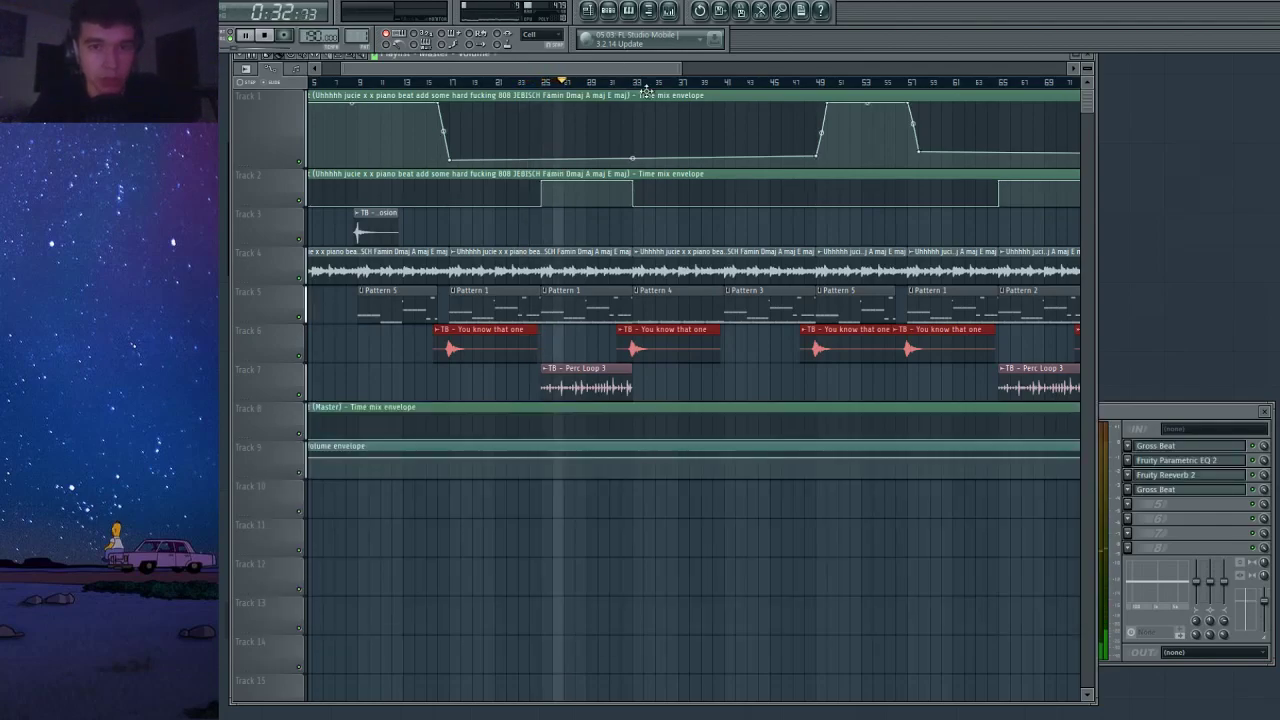
scroll(640, 67, "down", 3)
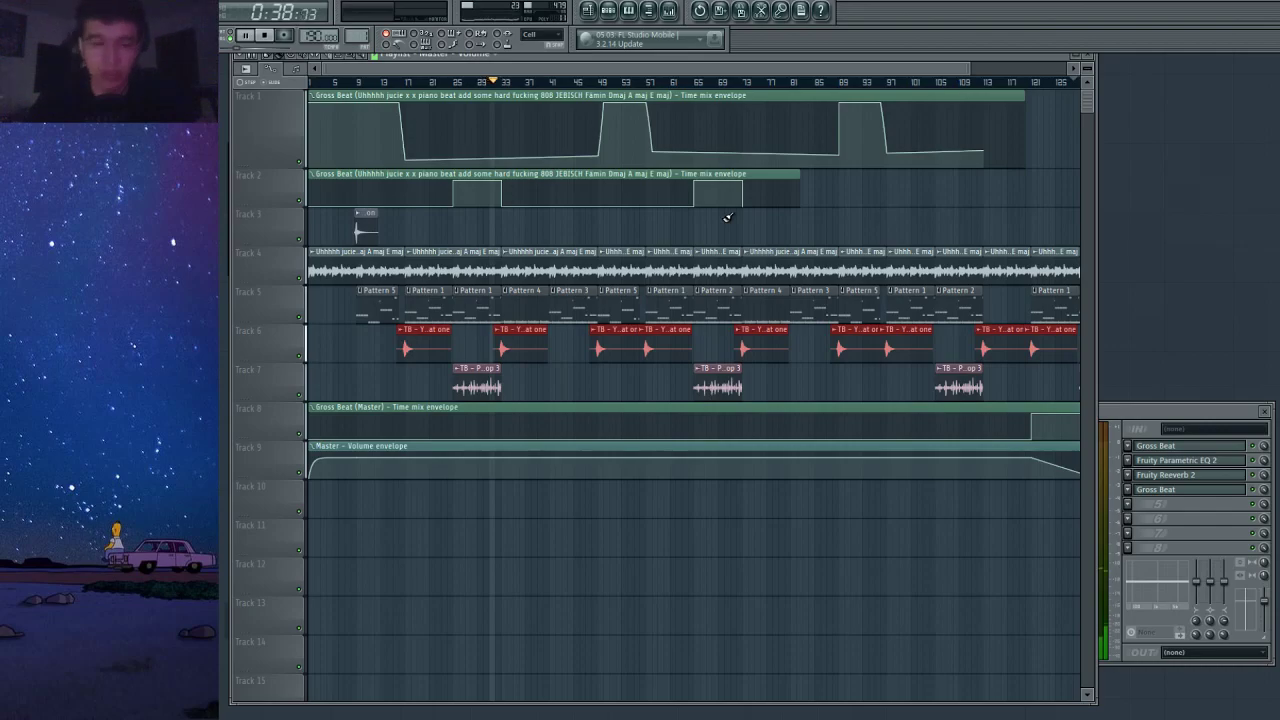
Show all channels in the channel rack, inspect the TB - Bongo 2 channel settings, and return to the playlist.
scroll(700, 205, "down", 3)
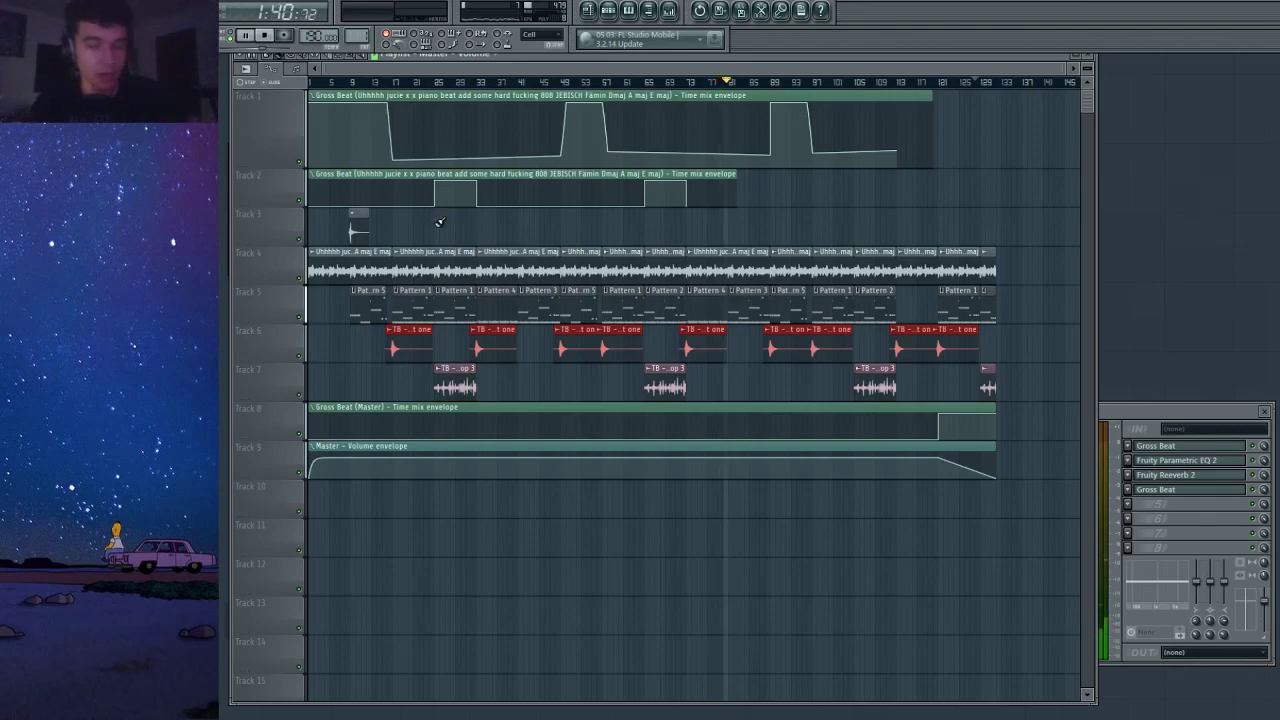
left_click(608, 11)
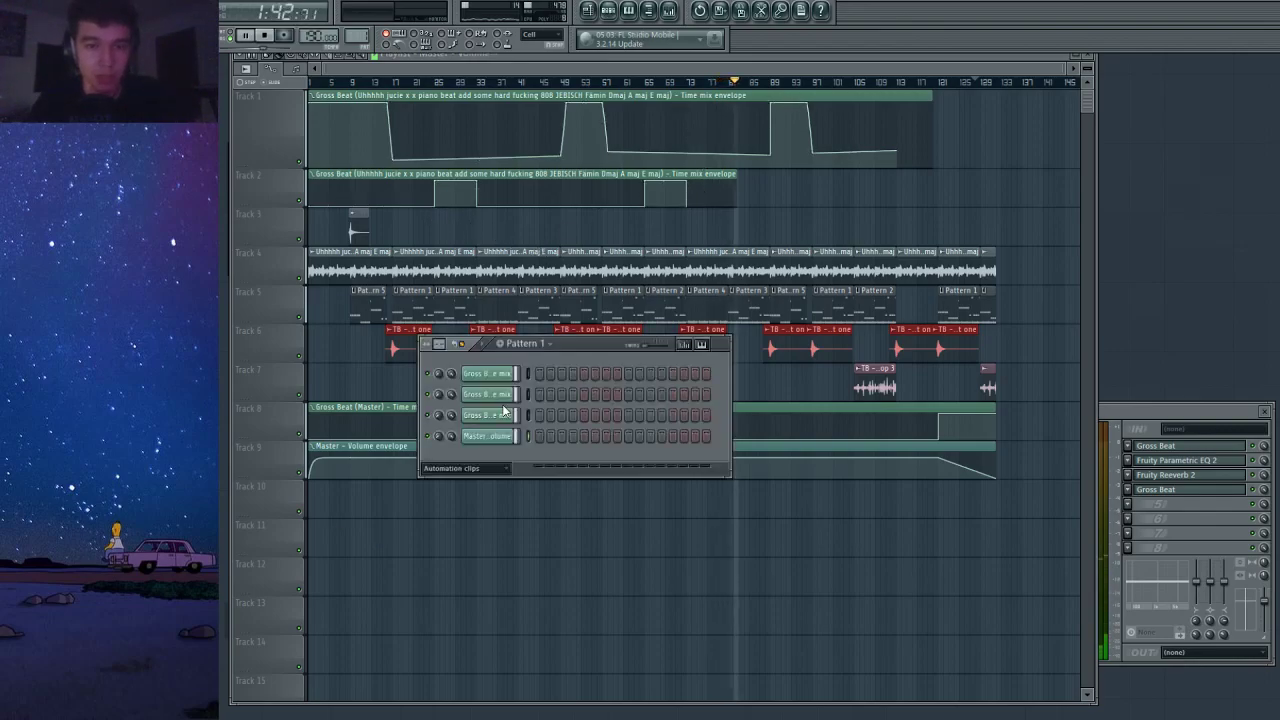
left_click(475, 471)
left_click(471, 484)
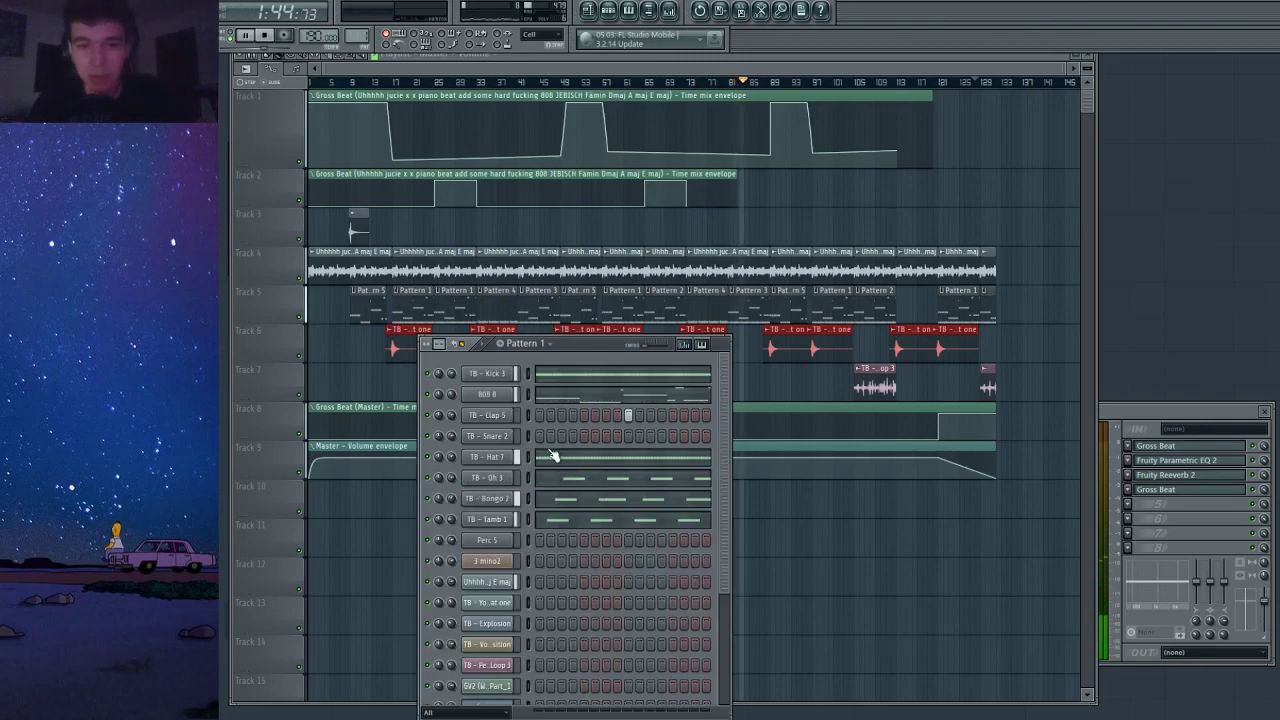
left_click(505, 504)
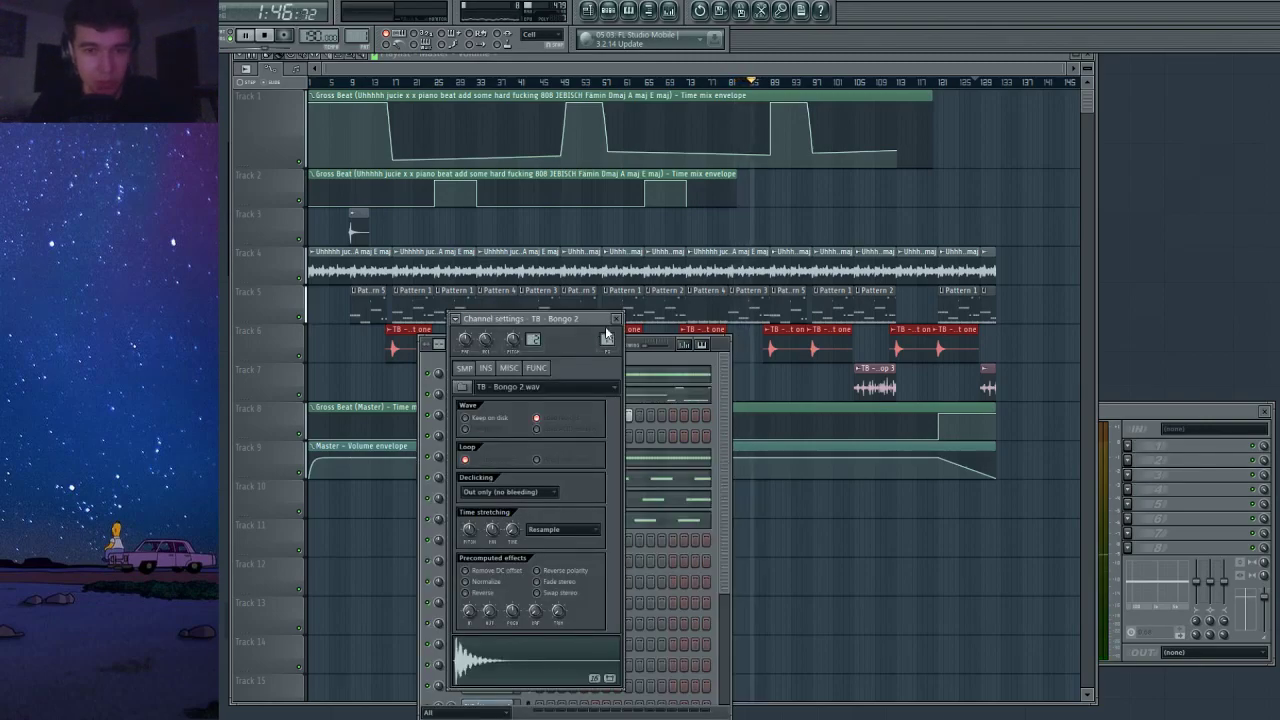
left_click(620, 314)
key("F6")
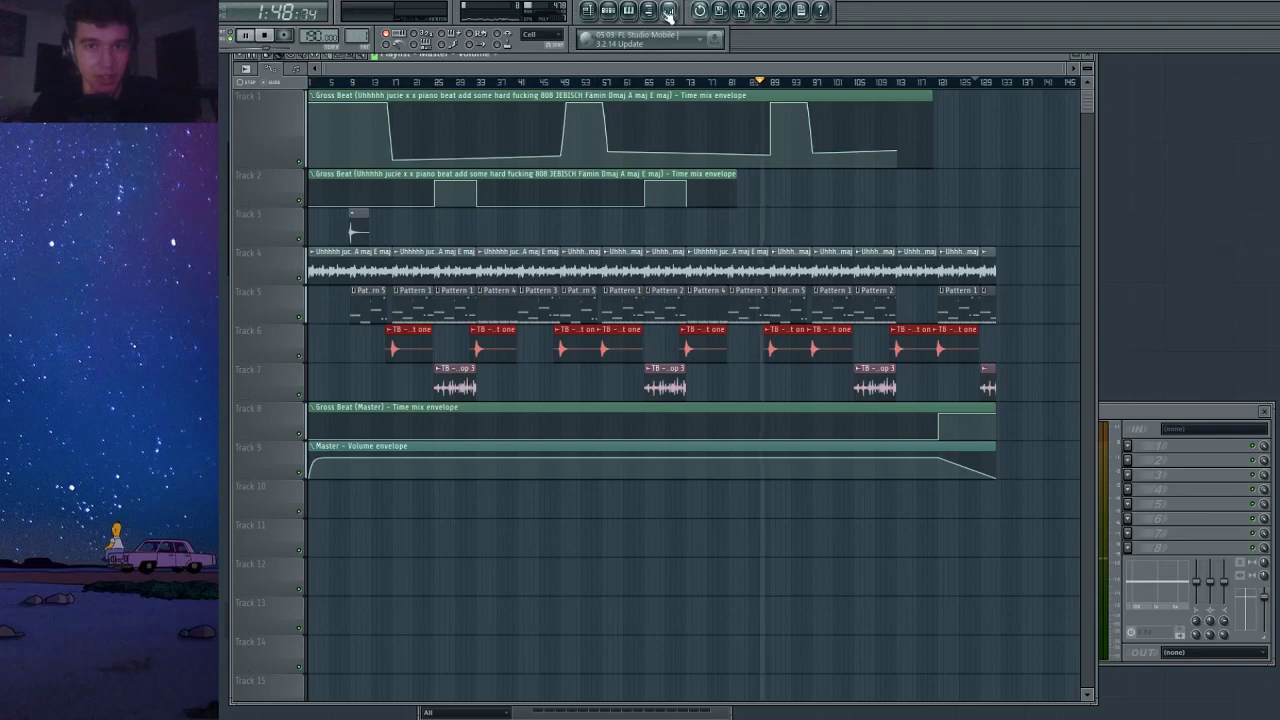
Check the levels across the mixer tracks during playback, and return to the playlist.
key("F9")
left_click_drag(295, 412, 275, 414)
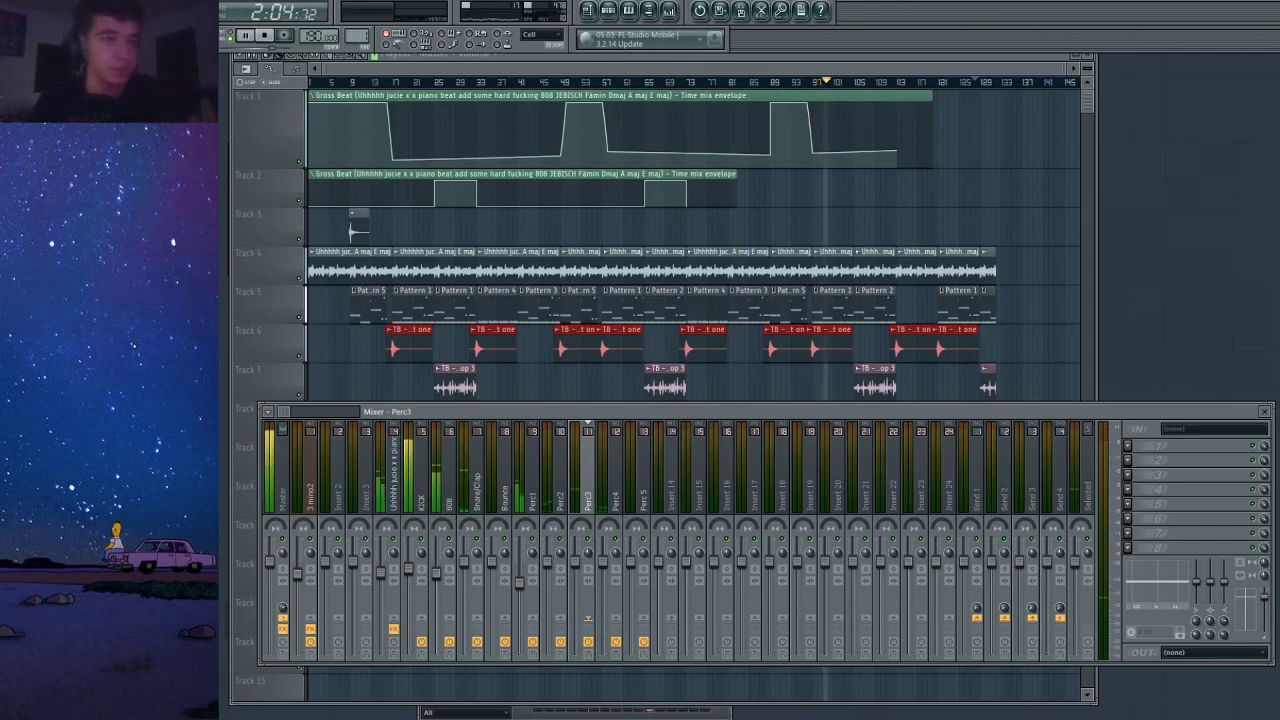
scroll(610, 210, "down", 3)
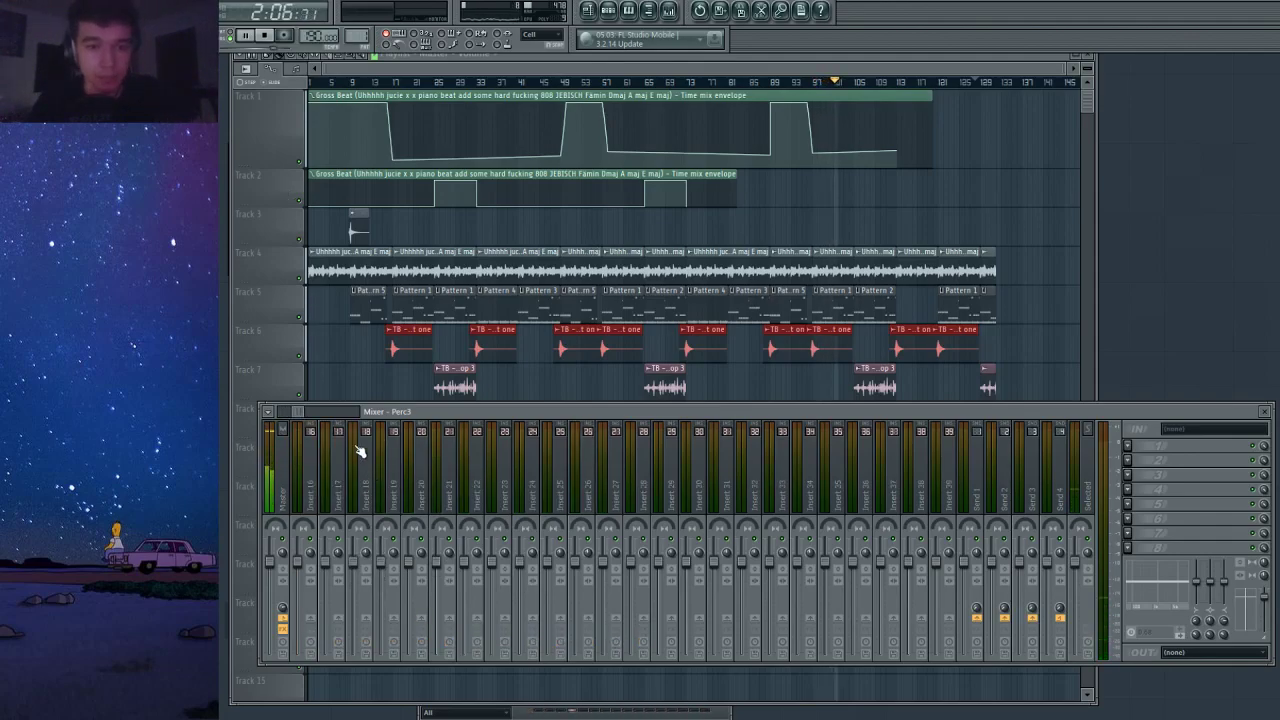
left_click_drag(308, 416, 294, 416)
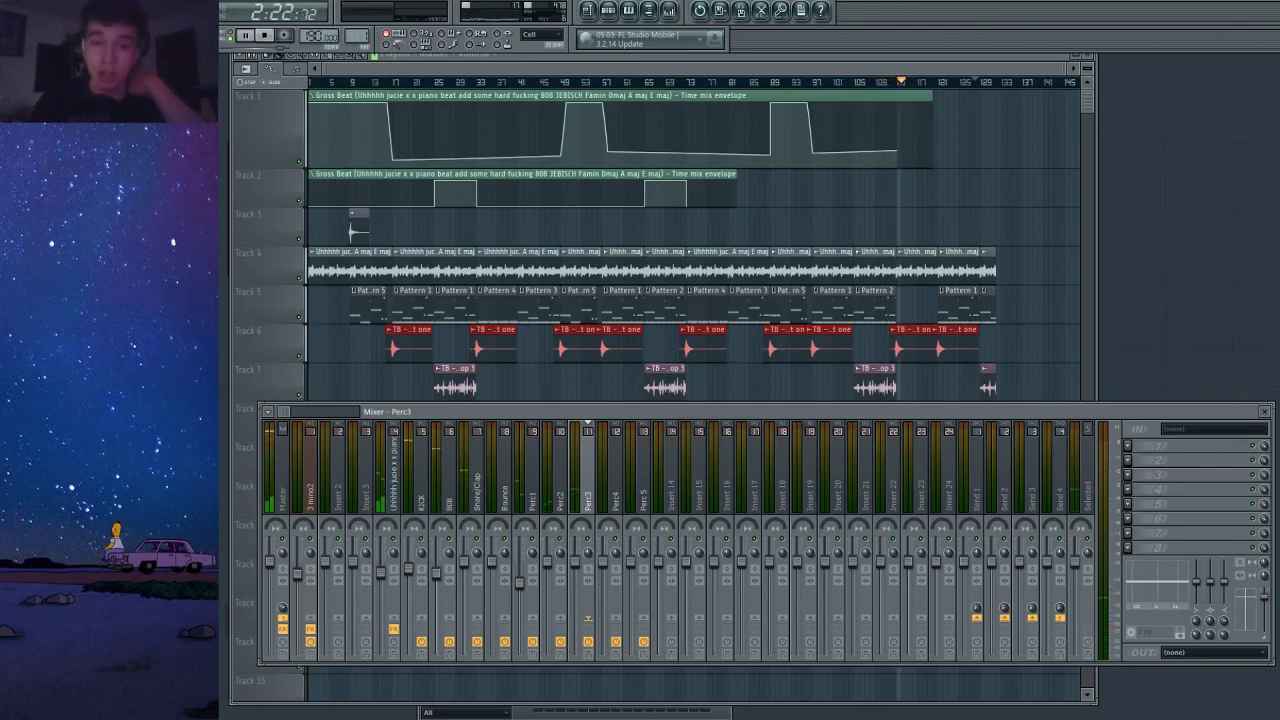
key("F9")
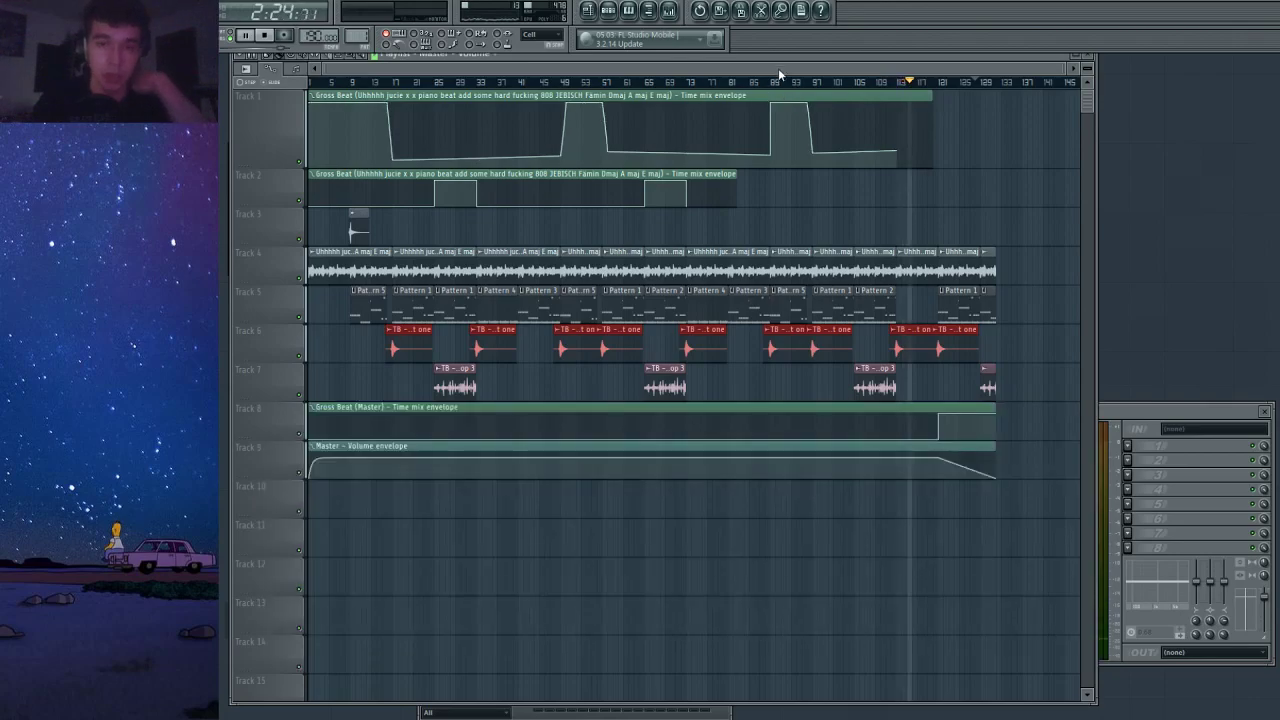
Lower the low points of Track 1's Gross Beat time mix envelope after about bar 57, bringing the last point to zero near bar 112.
left_click_drag(608, 151, 610, 161)
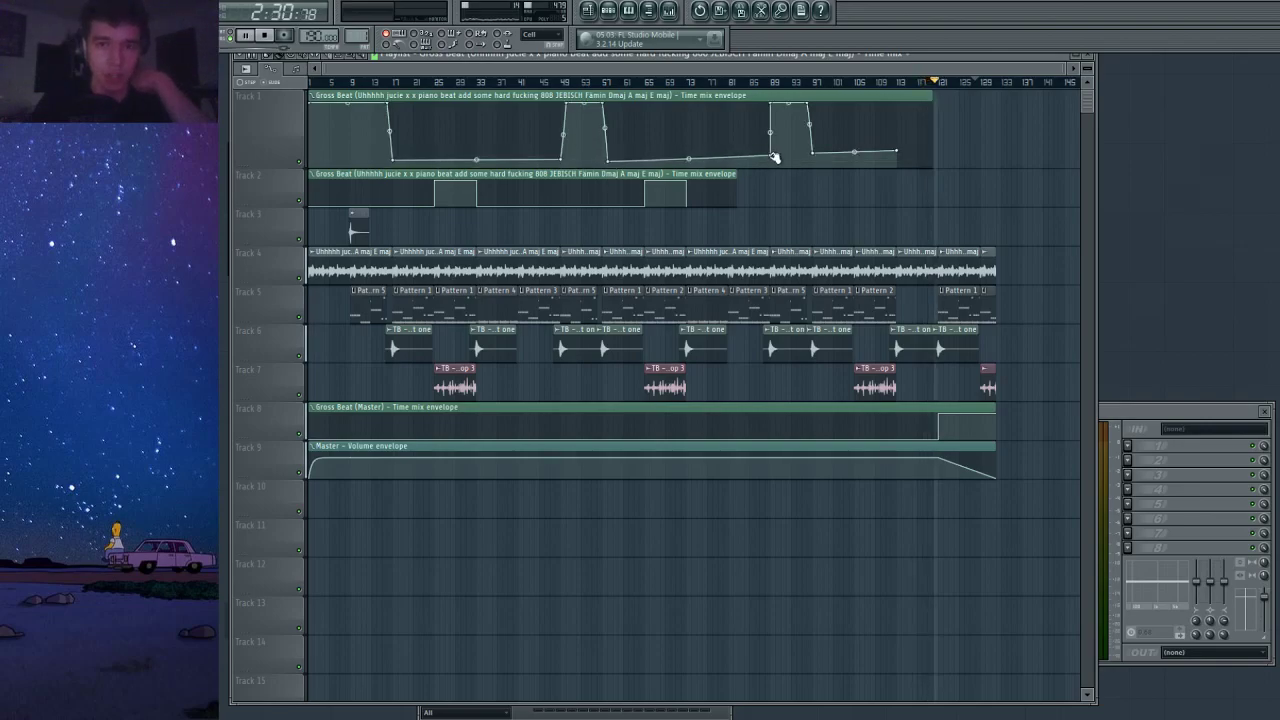
left_click_drag(817, 153, 817, 157)
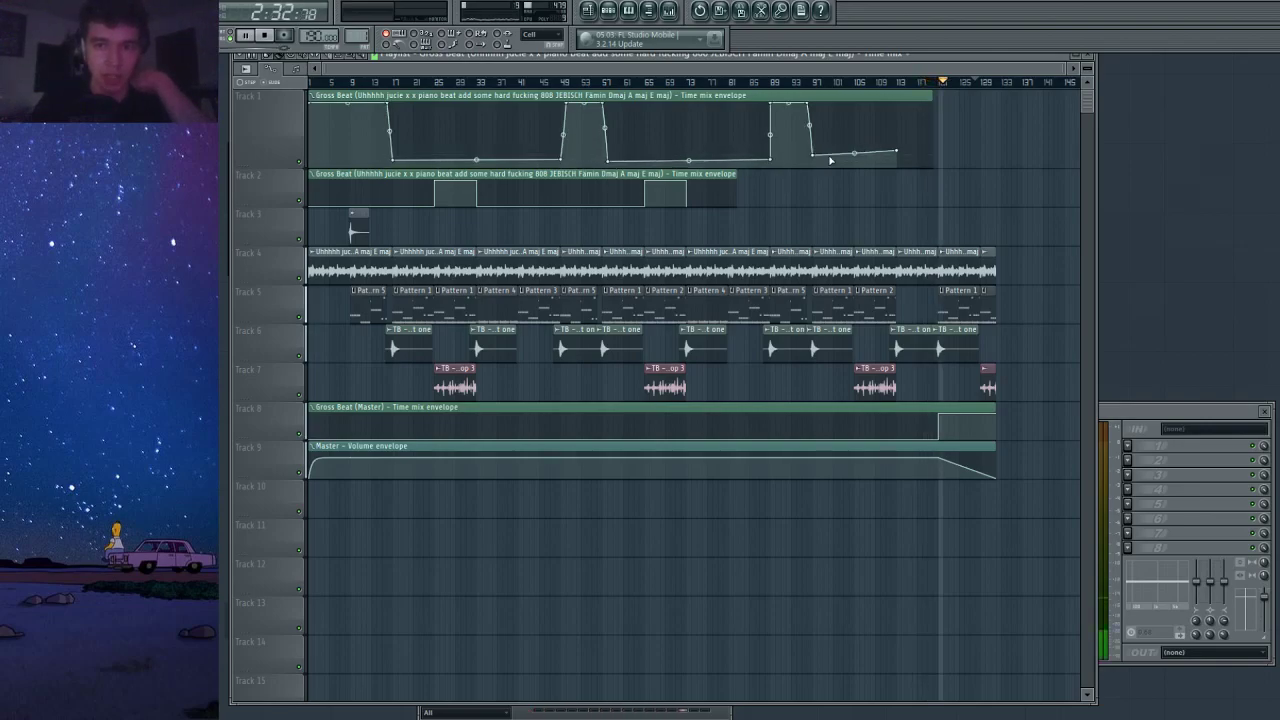
mouse_move(897, 151)
left_mouse_down()
mouse_move(882, 273)
mouse_move(891, 168)
left_mouse_up()
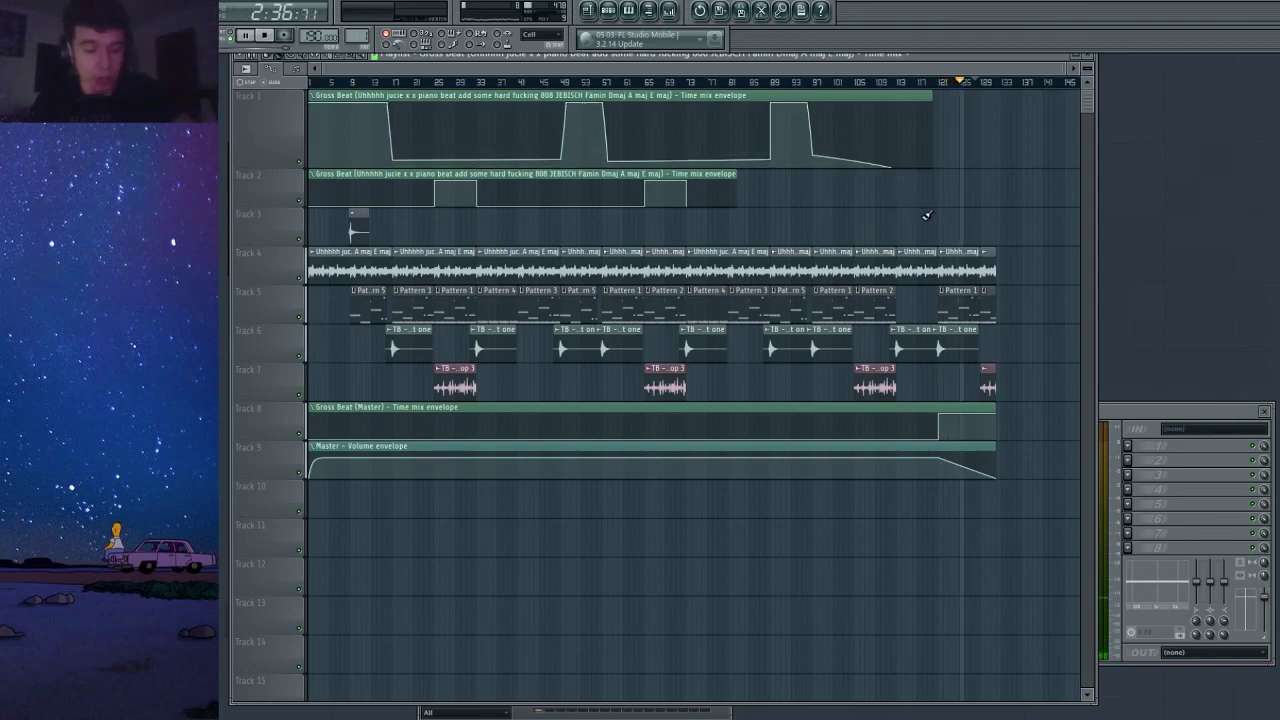
Zoom in on the song's closing section, stop playback, and restart the song from the beginning.
scroll(925, 214, "up", 5)
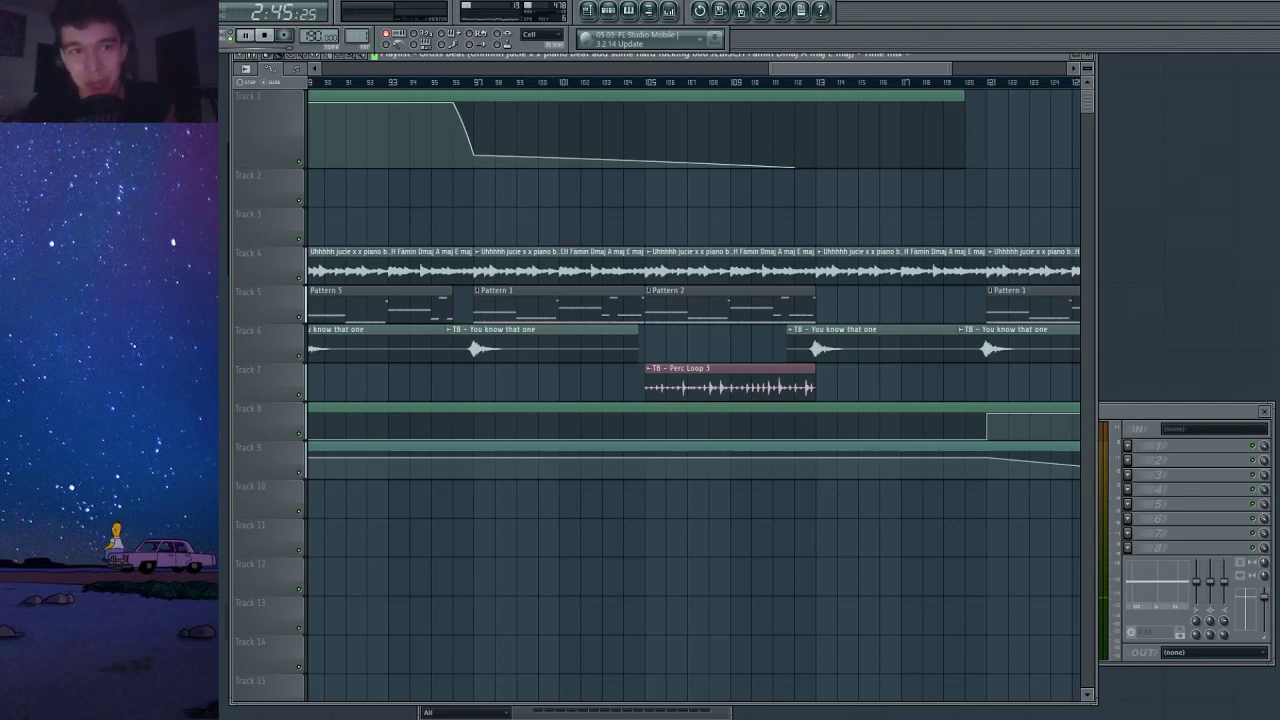
key("space")
key("space")
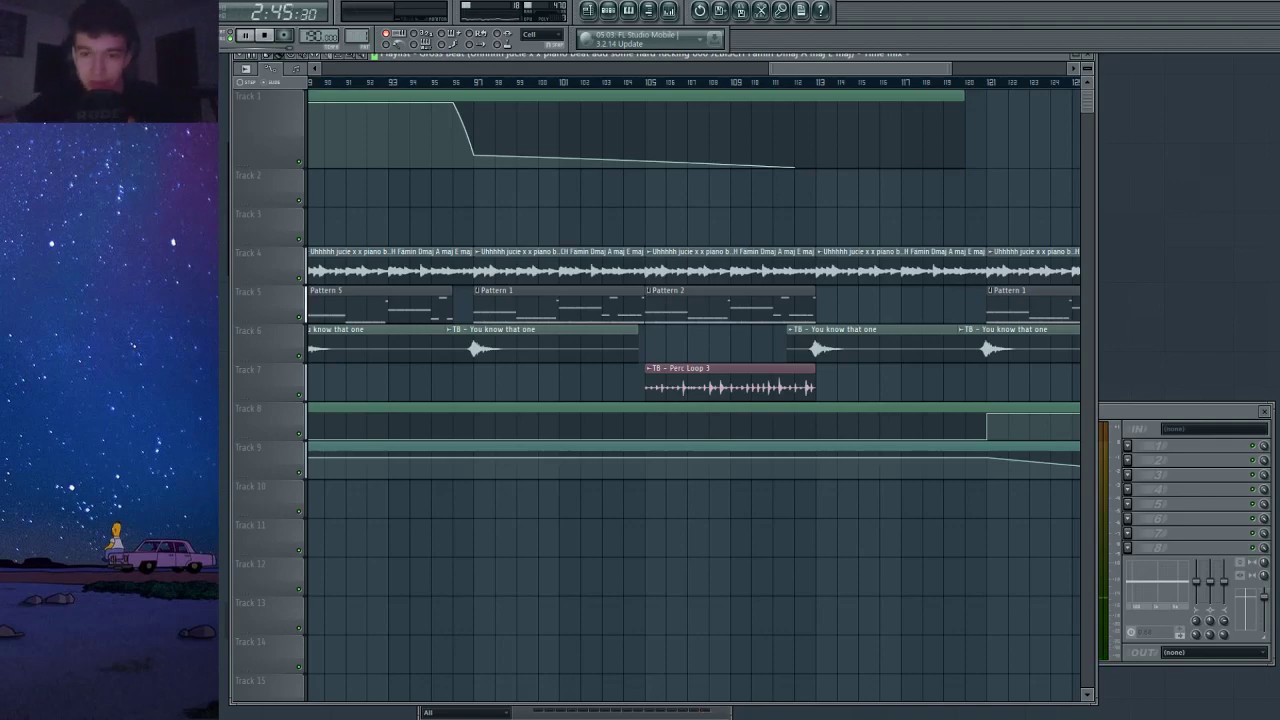
key("space")
key("space")
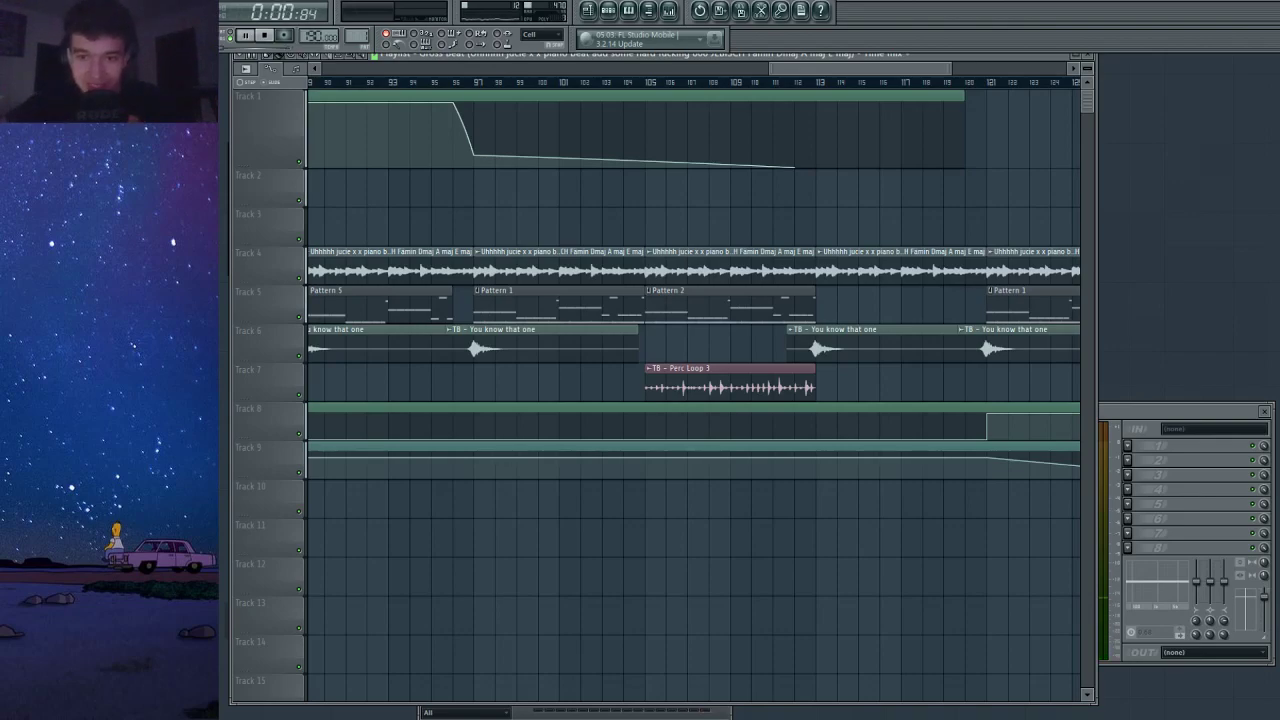